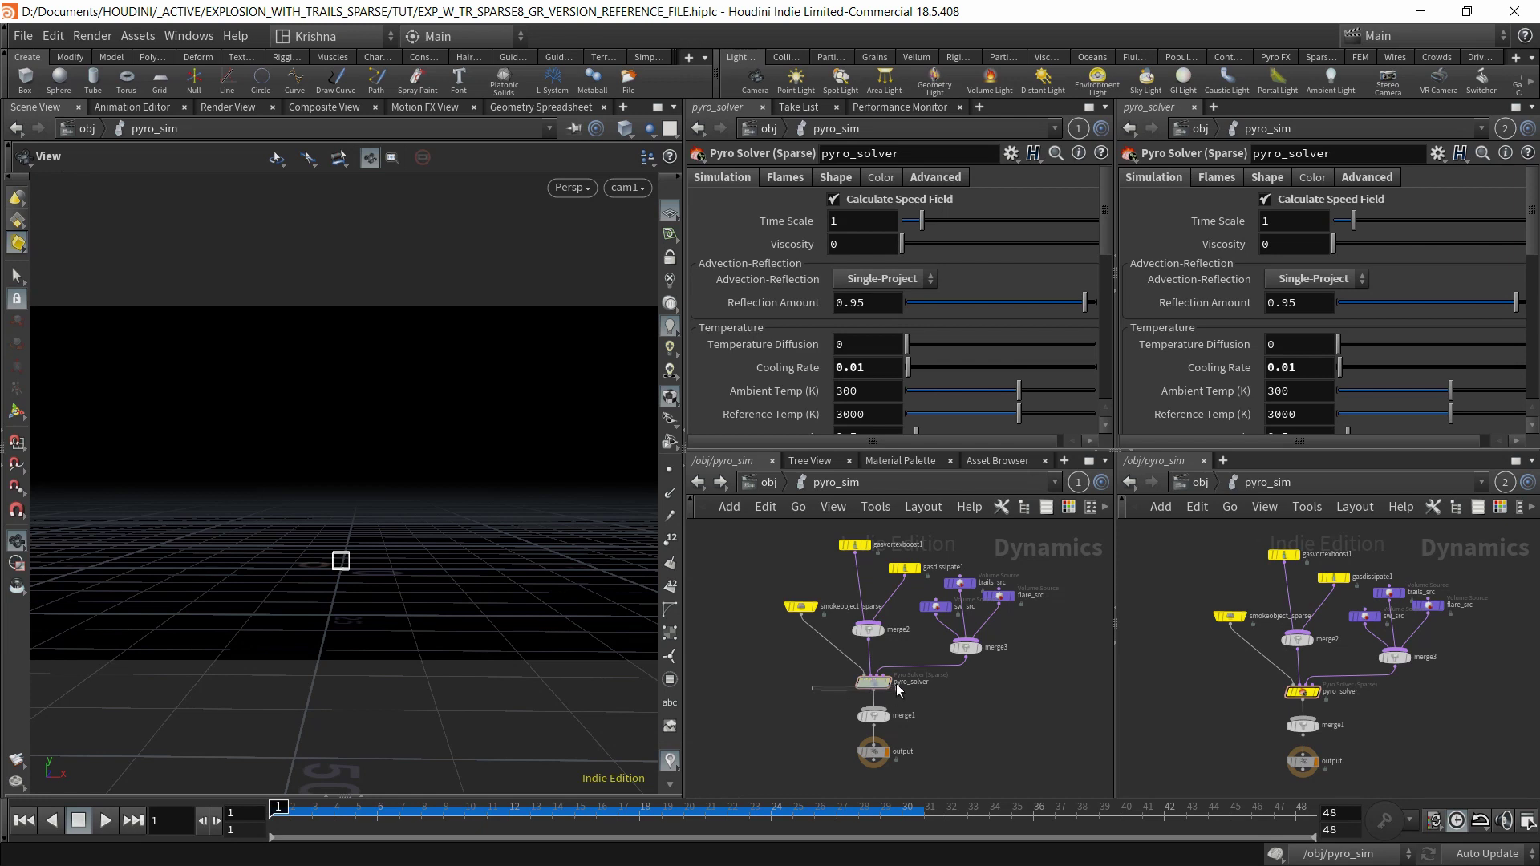
Look inside the pyro_import geometry network, then return to the object level.
{"action": "scroll", "coordinate": [898, 682], "scroll_direction": "up", "scroll_amount": 2}
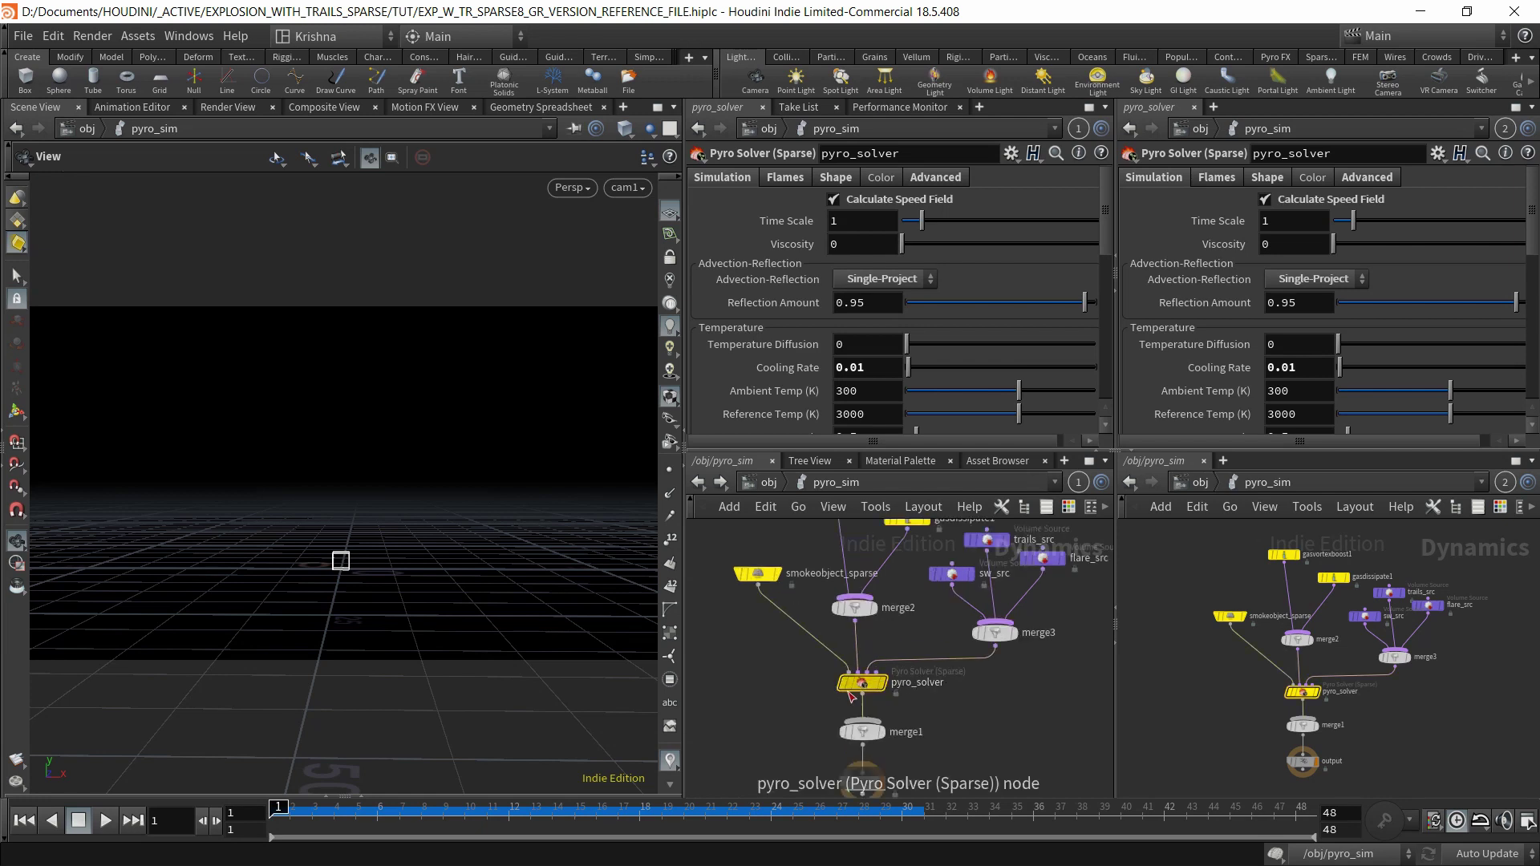
{"action": "left_click", "coordinate": [768, 481]}
{"action": "double_click", "coordinate": [907, 618]}
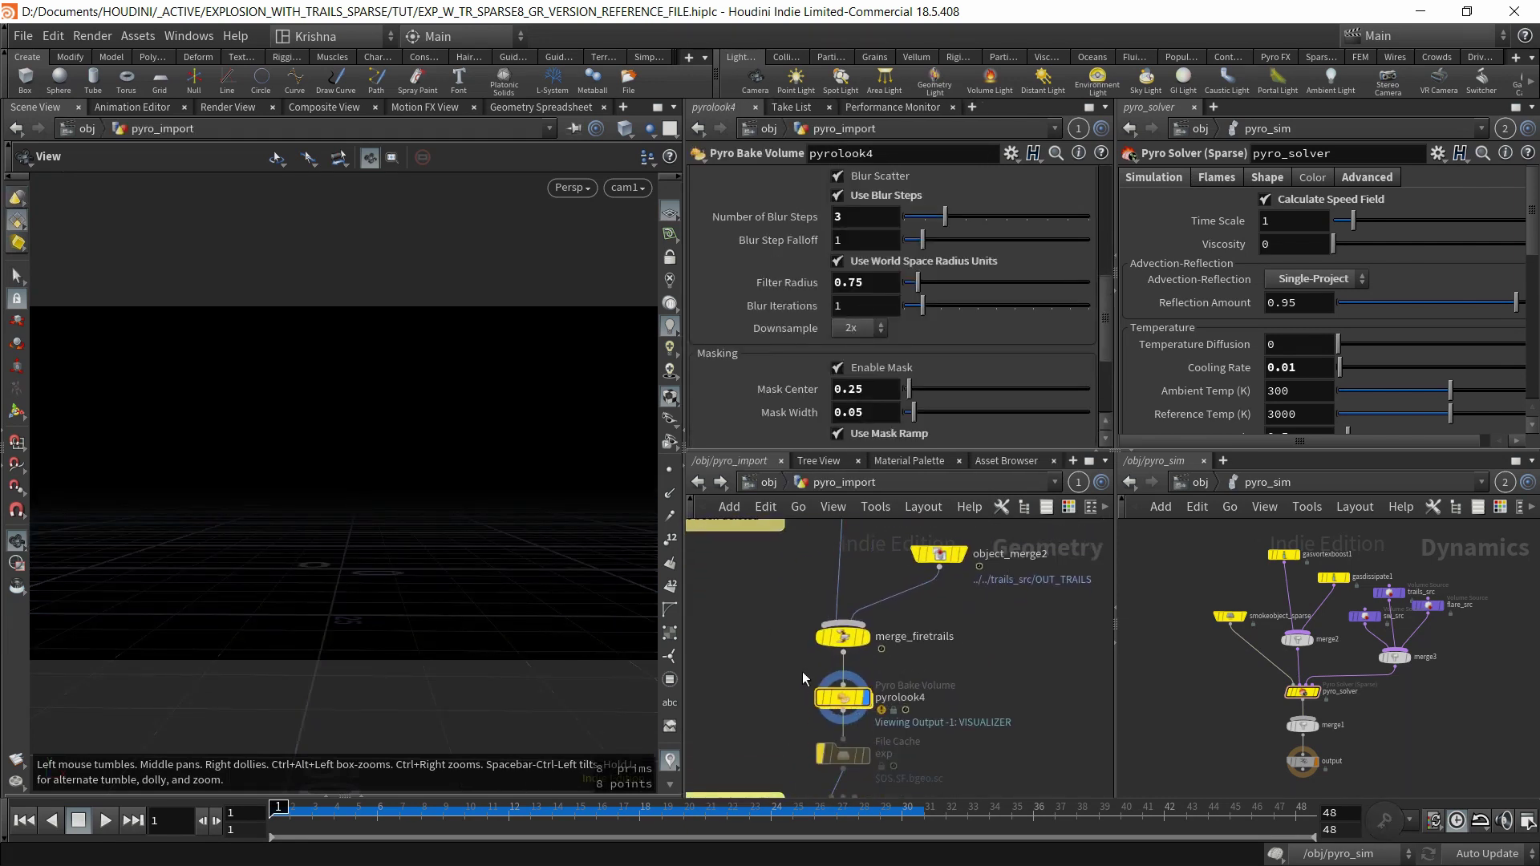
{"action": "left_click", "coordinate": [765, 483]}
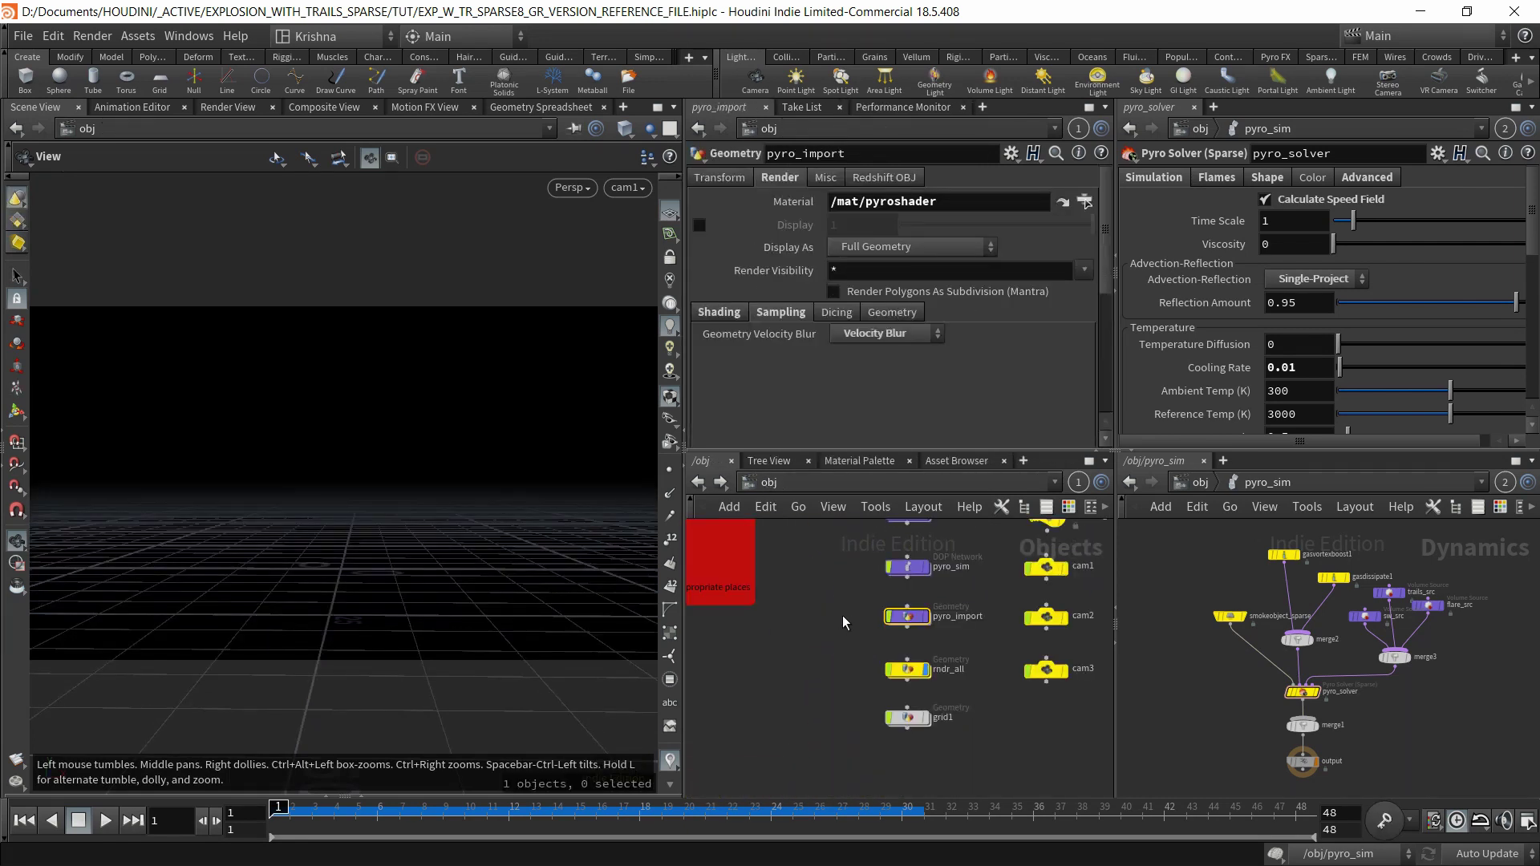
Inspect the wedge2 and ropfetch1 nodes inside topnet1 in the tasks network, then return to the tasks level.
{"action": "left_click", "coordinate": [757, 483]}
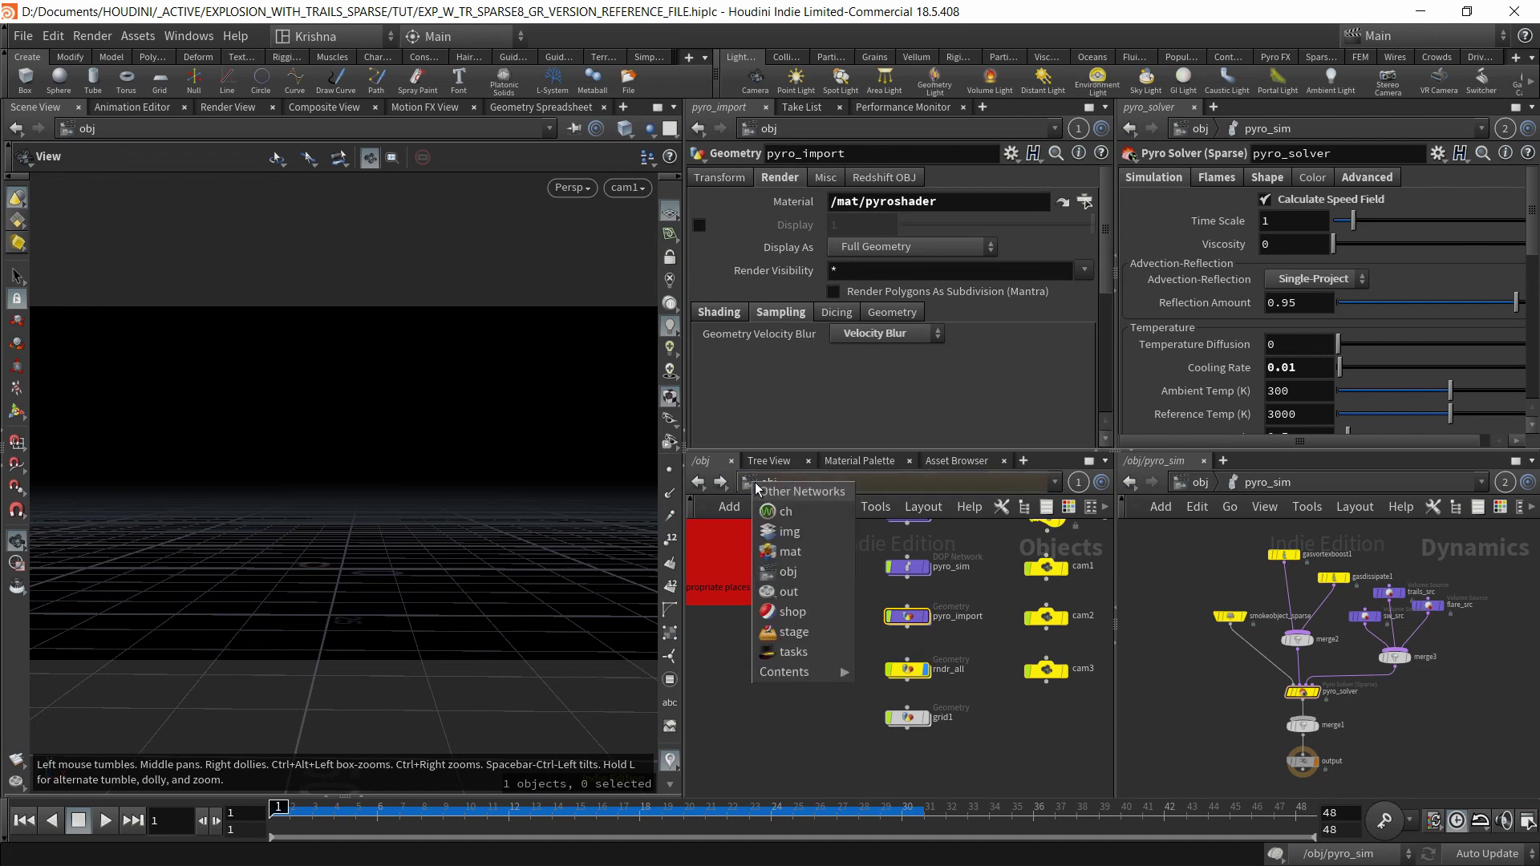
{"action": "left_click", "coordinate": [770, 651]}
{"action": "double_click", "coordinate": [902, 652]}
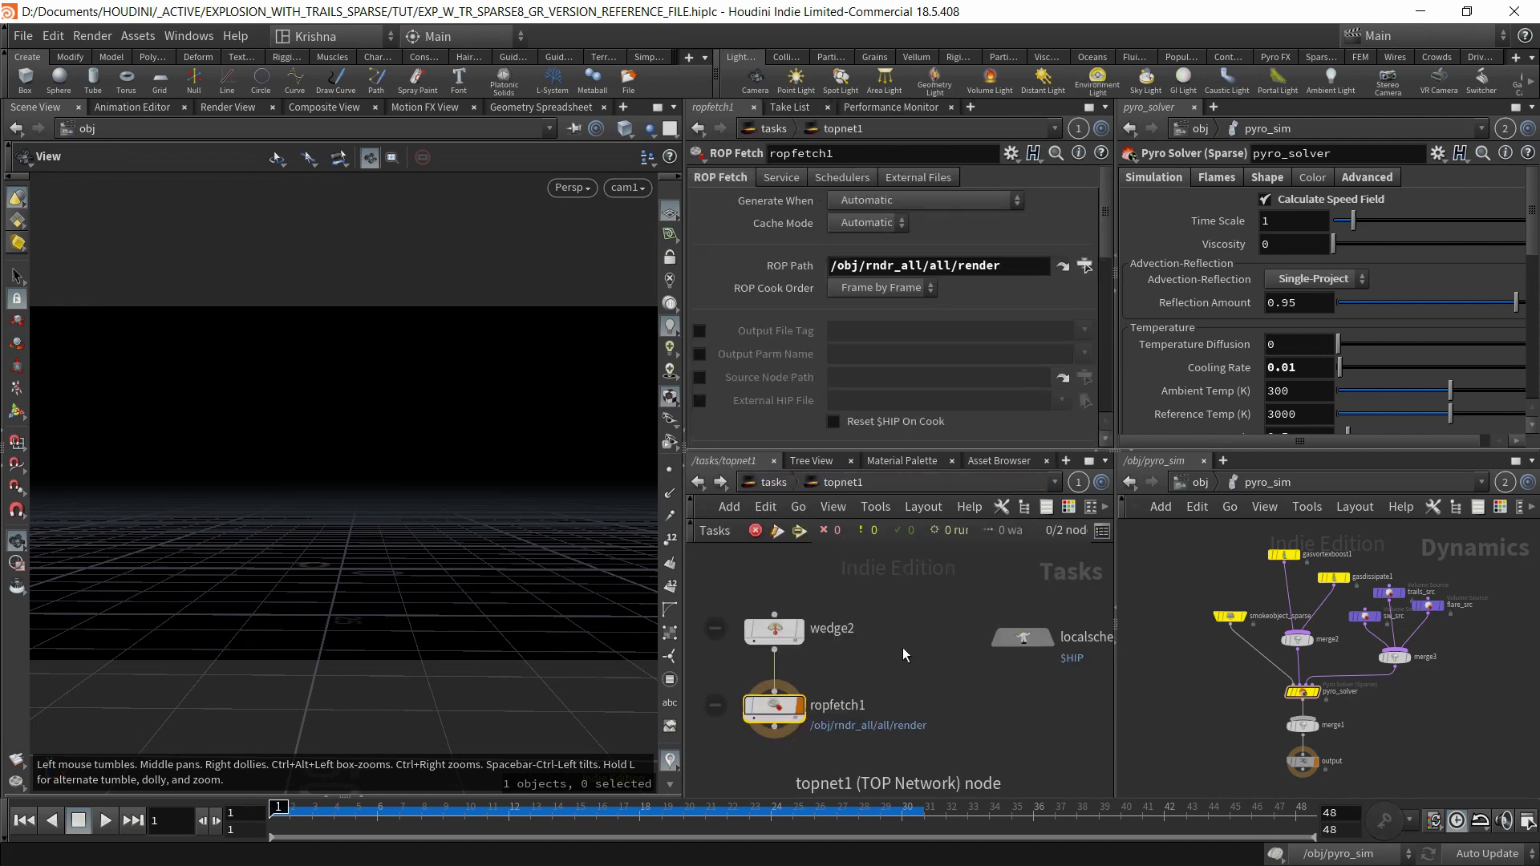
{"action": "left_click", "coordinate": [742, 486]}
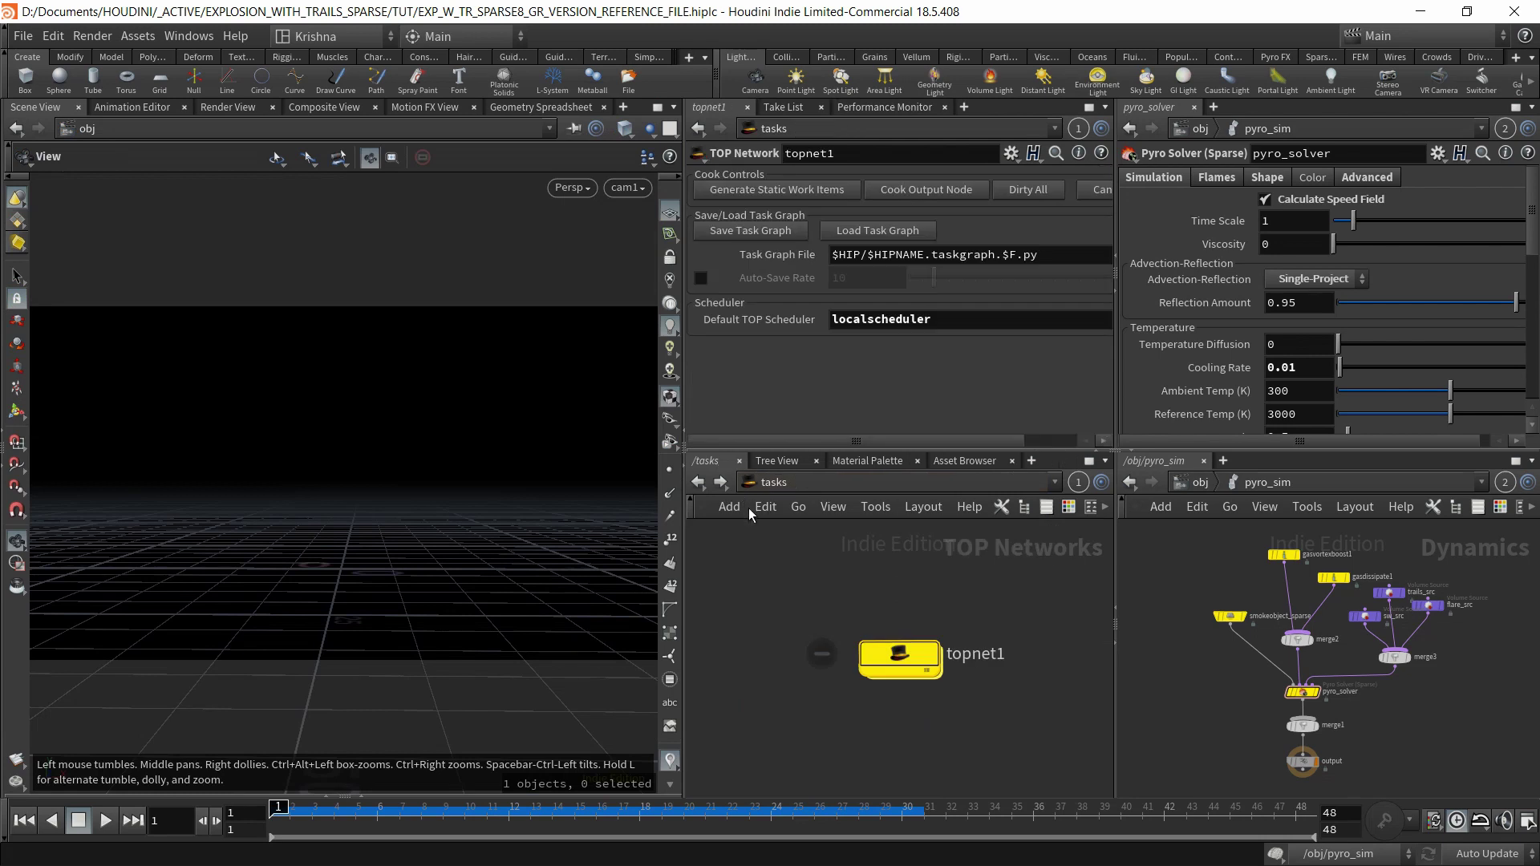
Open the stage network to view its Solaris import, material and Karma render nodes.
{"action": "left_click", "coordinate": [748, 486]}
{"action": "left_click", "coordinate": [782, 637]}
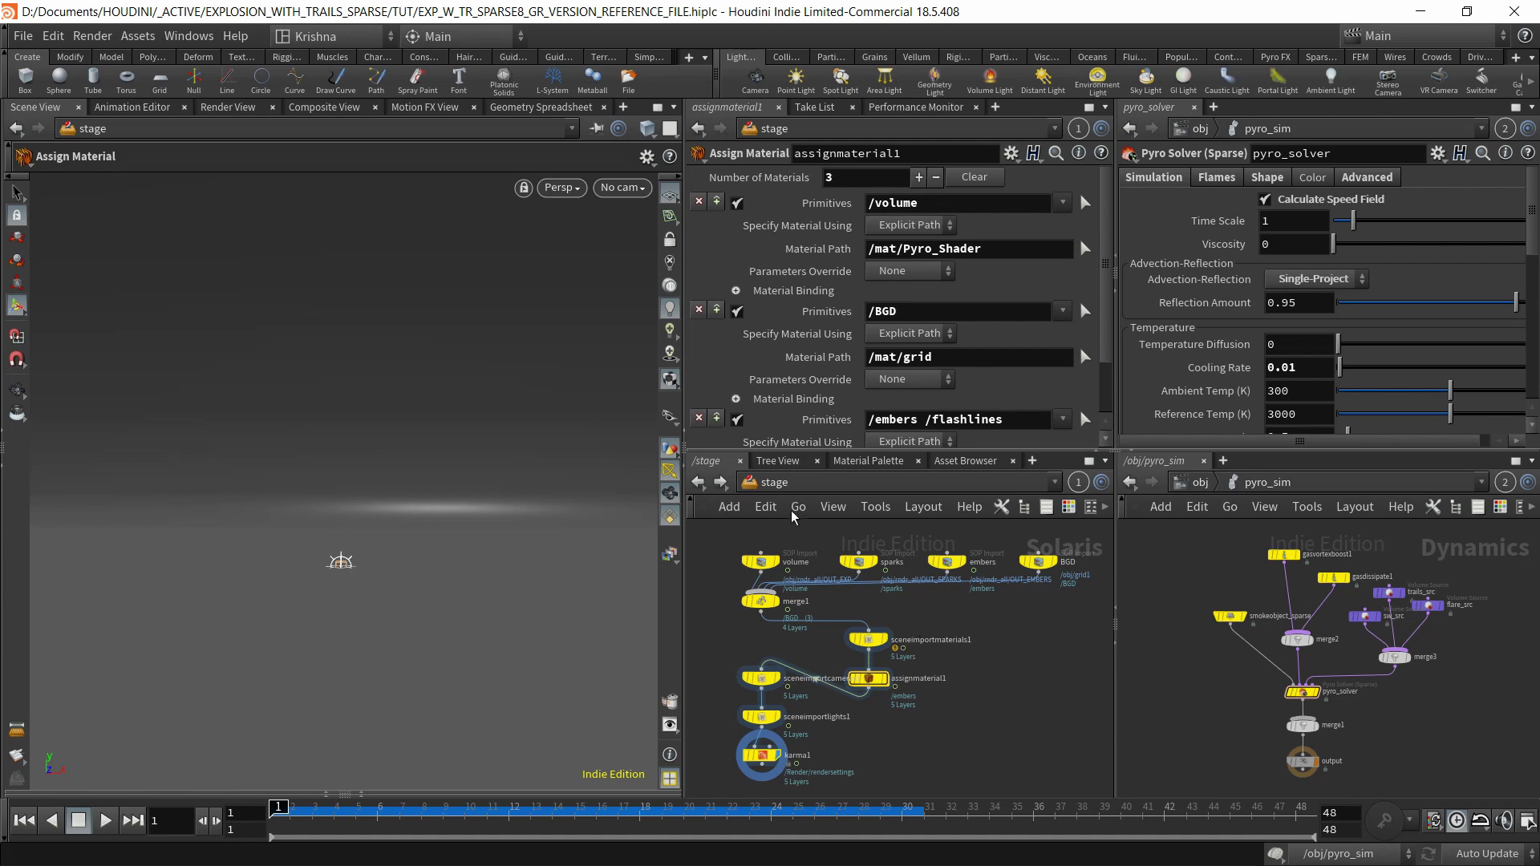
{"action": "left_click", "coordinate": [768, 485]}
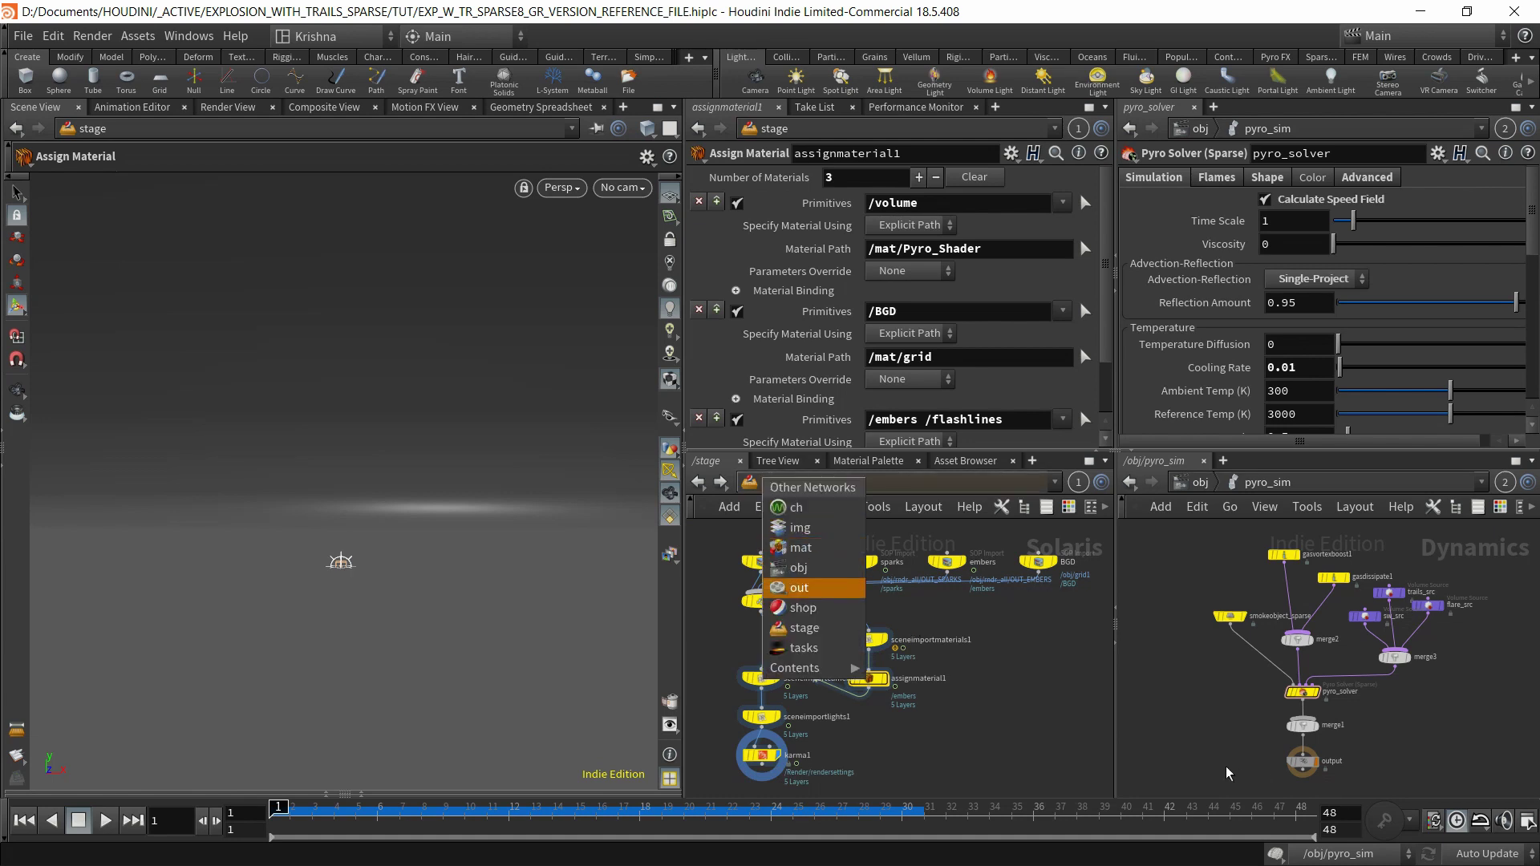
{"action": "left_click", "coordinate": [1049, 698]}
Return to the obj network and open the pyro_sim DOP network.
{"action": "left_click", "coordinate": [774, 482]}
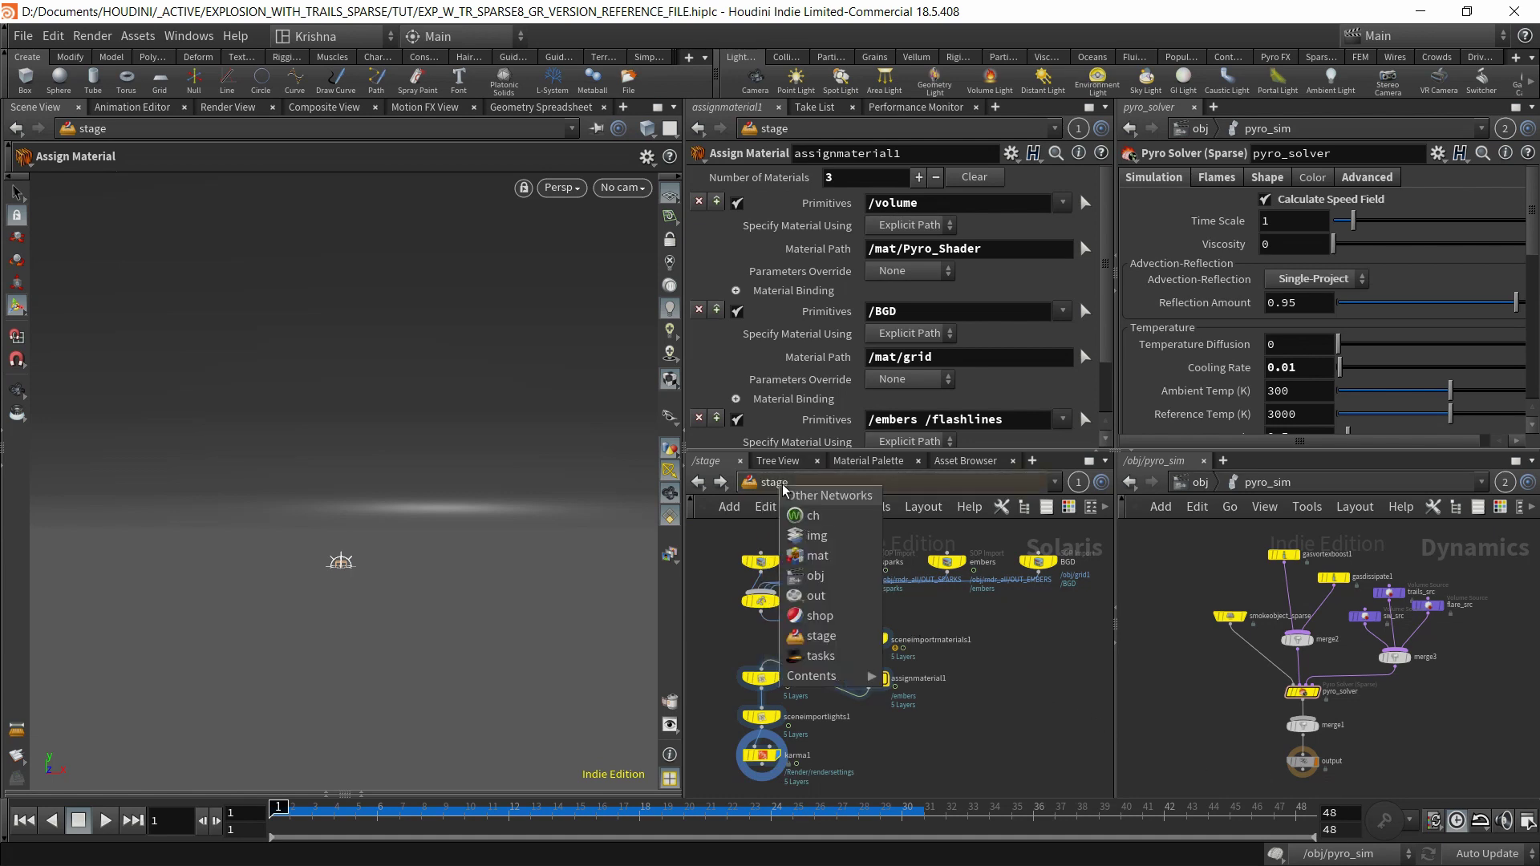
{"action": "left_click", "coordinate": [798, 584]}
{"action": "scroll", "coordinate": [825, 614], "scroll_direction": "up", "scroll_amount": 3}
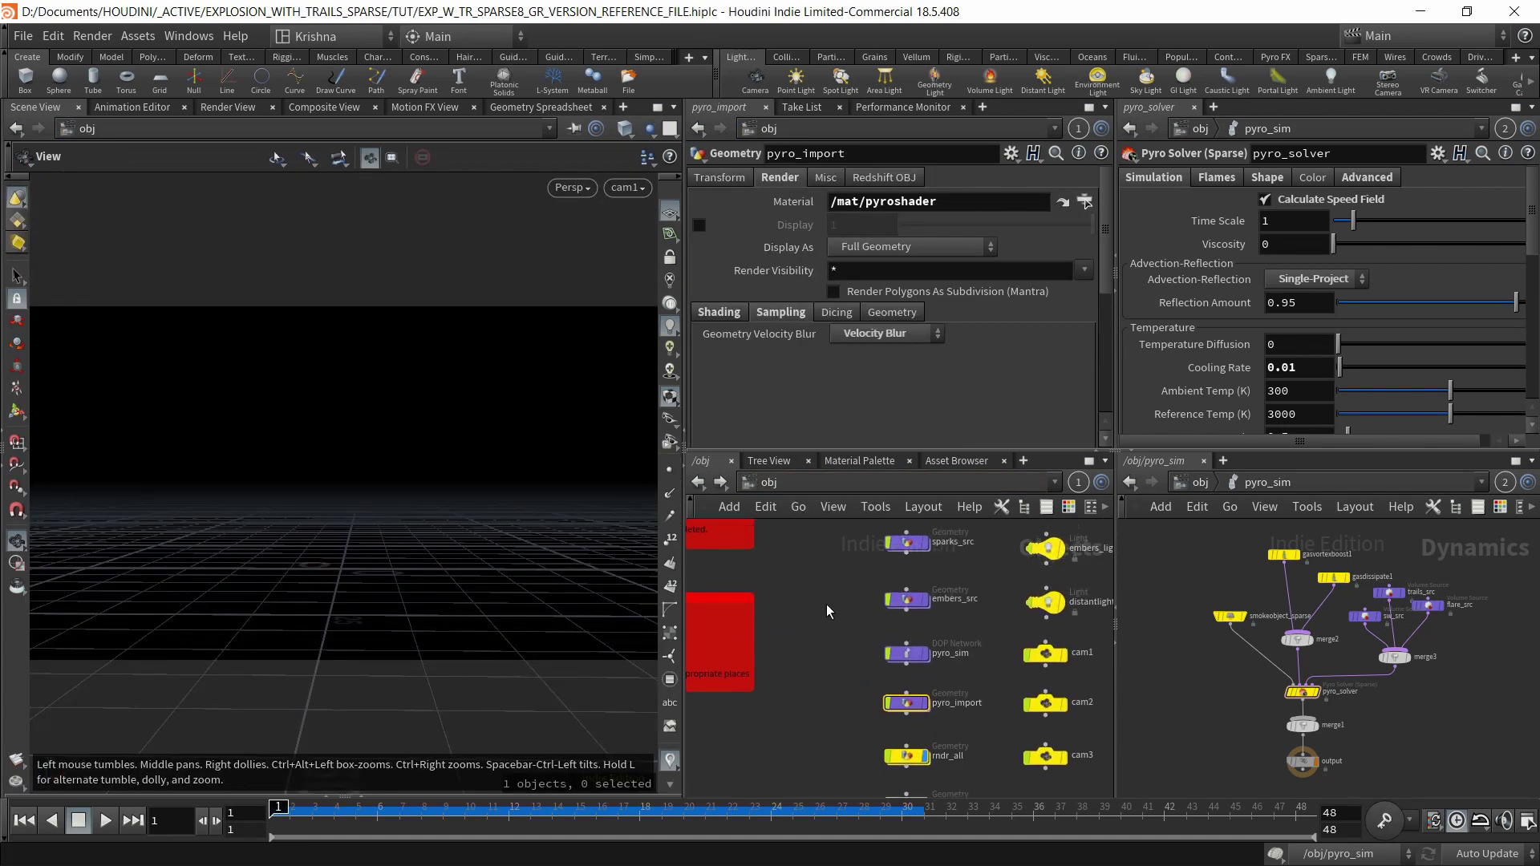
{"action": "double_click", "coordinate": [901, 713]}
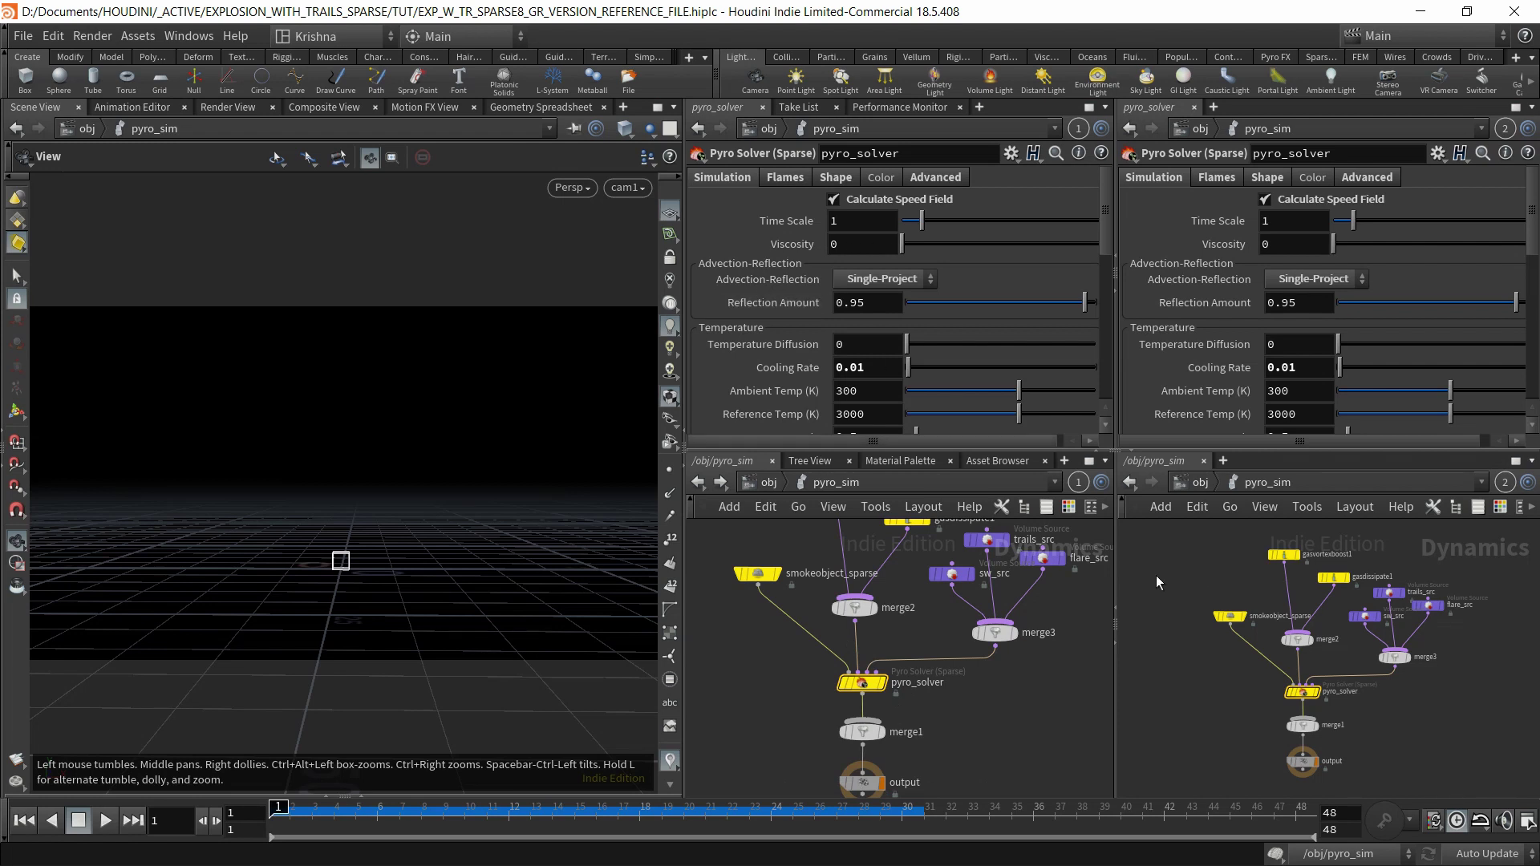
Switch to the Houdini 18.0 session with the PART-VIII_HQ_ver file and view the network around pyrosolver2.
{"action": "key", "text": "alt+Tab"}
{"action": "key", "text": "alt+Tab"}
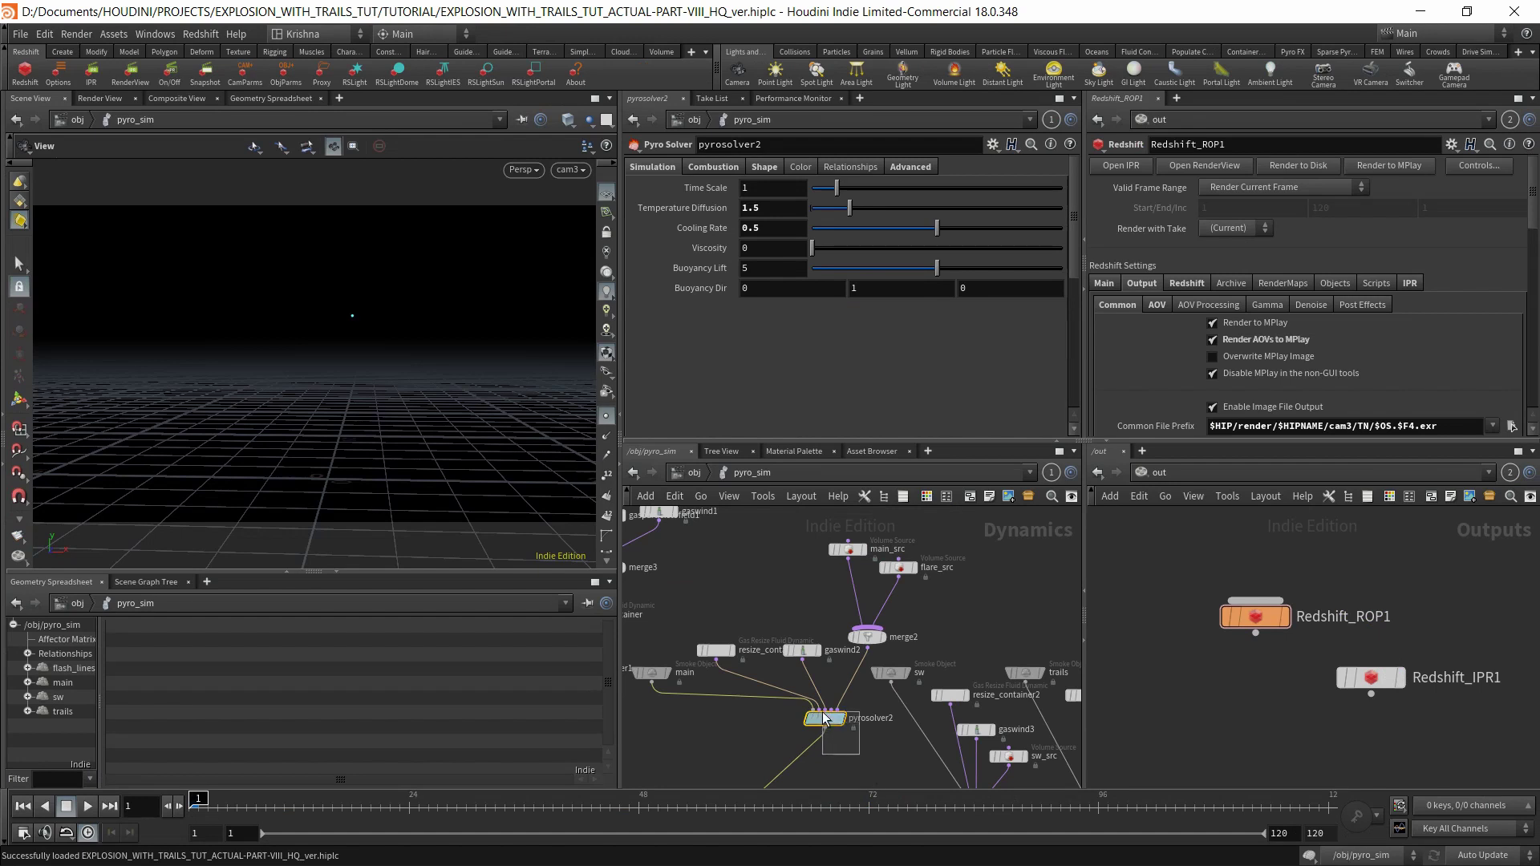
{"action": "scroll", "coordinate": [802, 630], "scroll_direction": "down", "scroll_amount": 2}
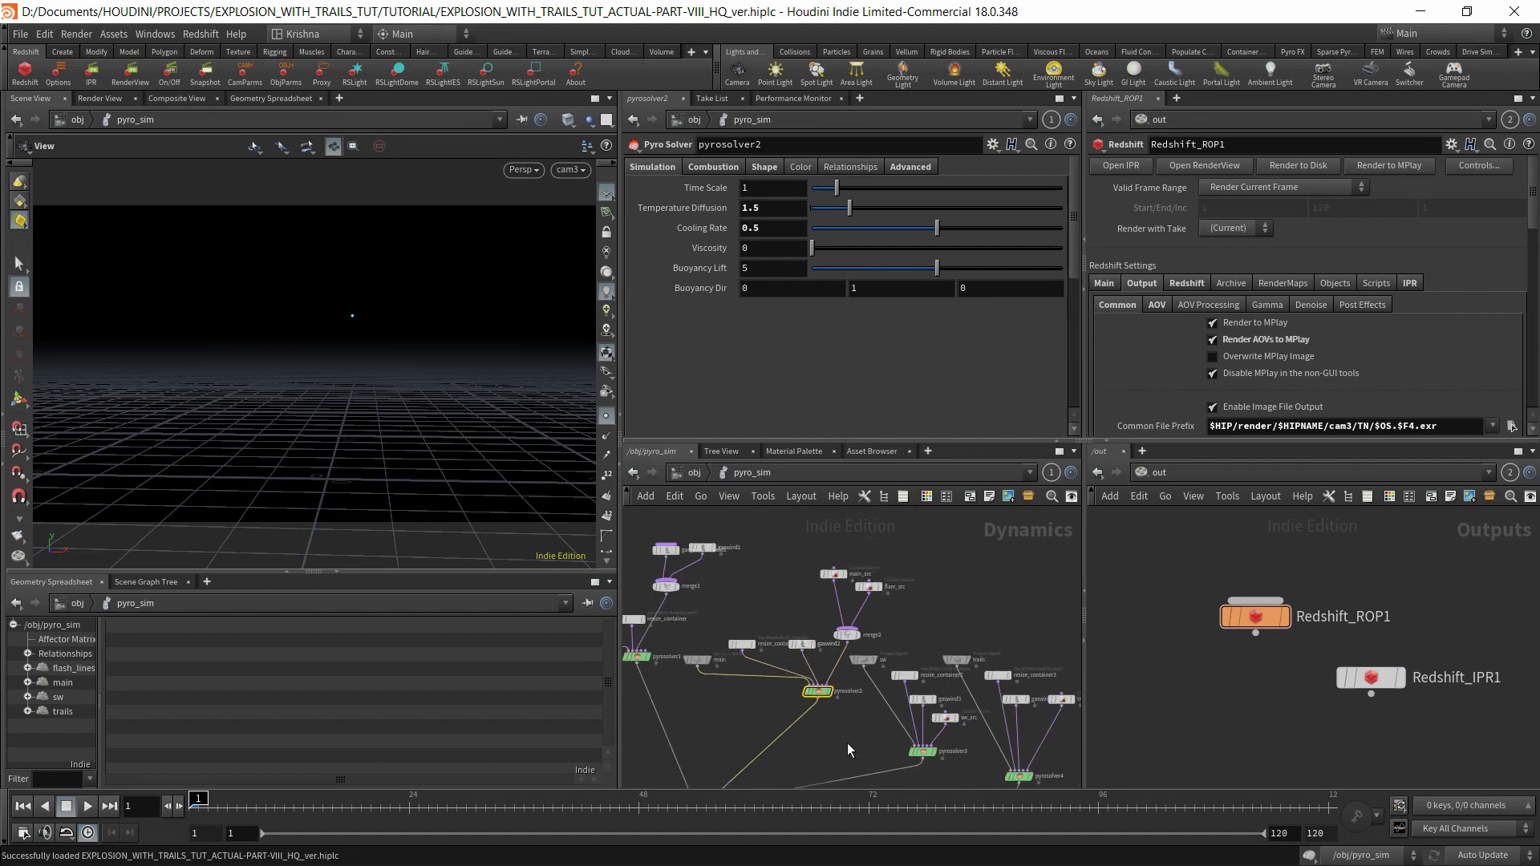
{"action": "middle_click_drag", "start_coordinate": [847, 743], "coordinate": [931, 700]}
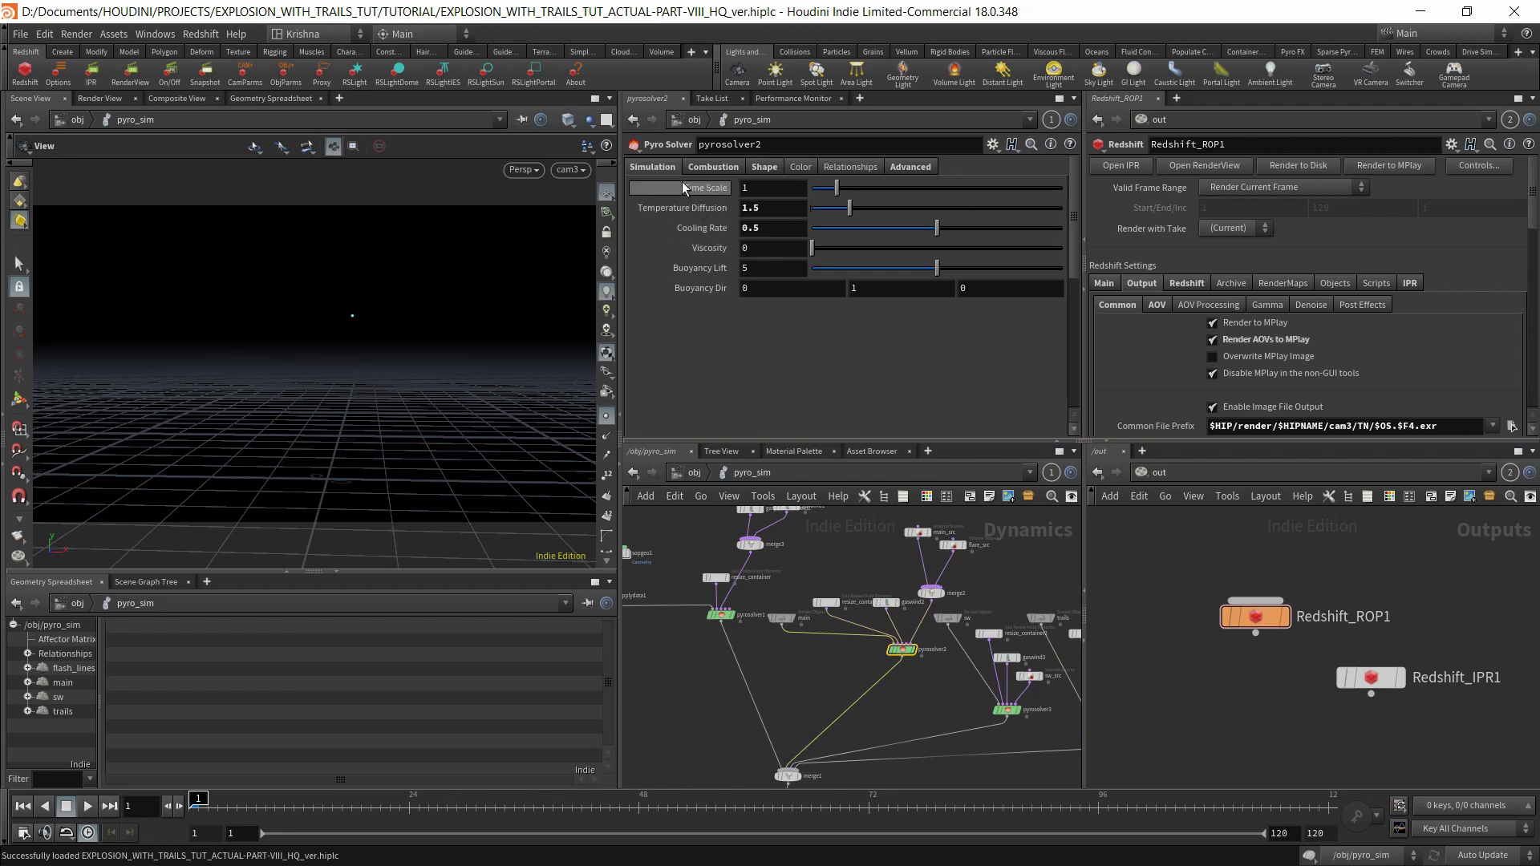
Examine the Shape, Combustion and Simulation parameters of pyrosolver2.
{"action": "left_click", "coordinate": [764, 167]}
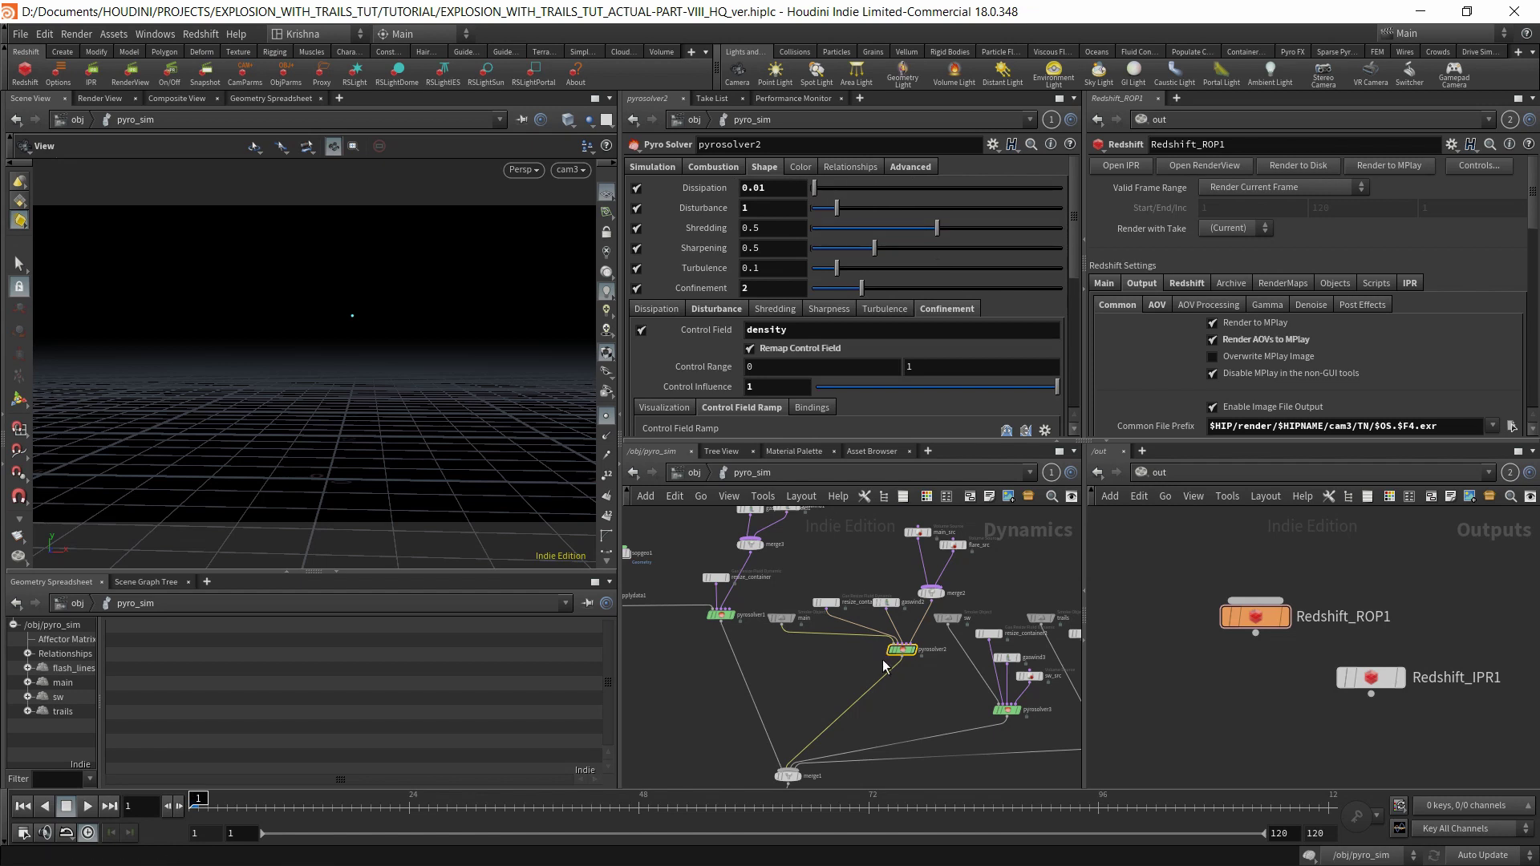
{"action": "left_click", "coordinate": [654, 168]}
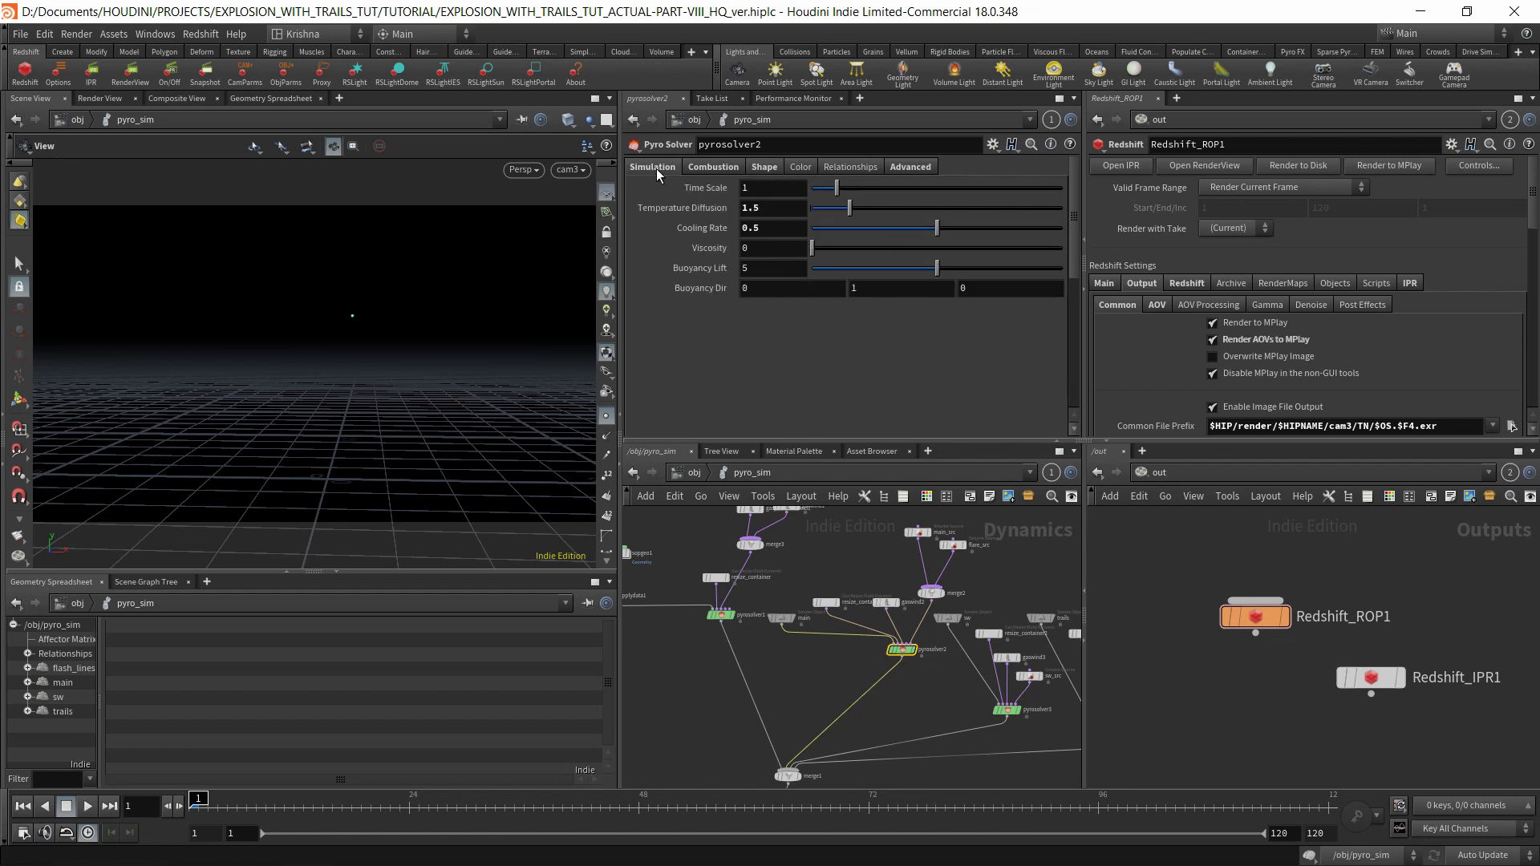
{"action": "left_click", "coordinate": [692, 169]}
{"action": "left_click", "coordinate": [764, 168]}
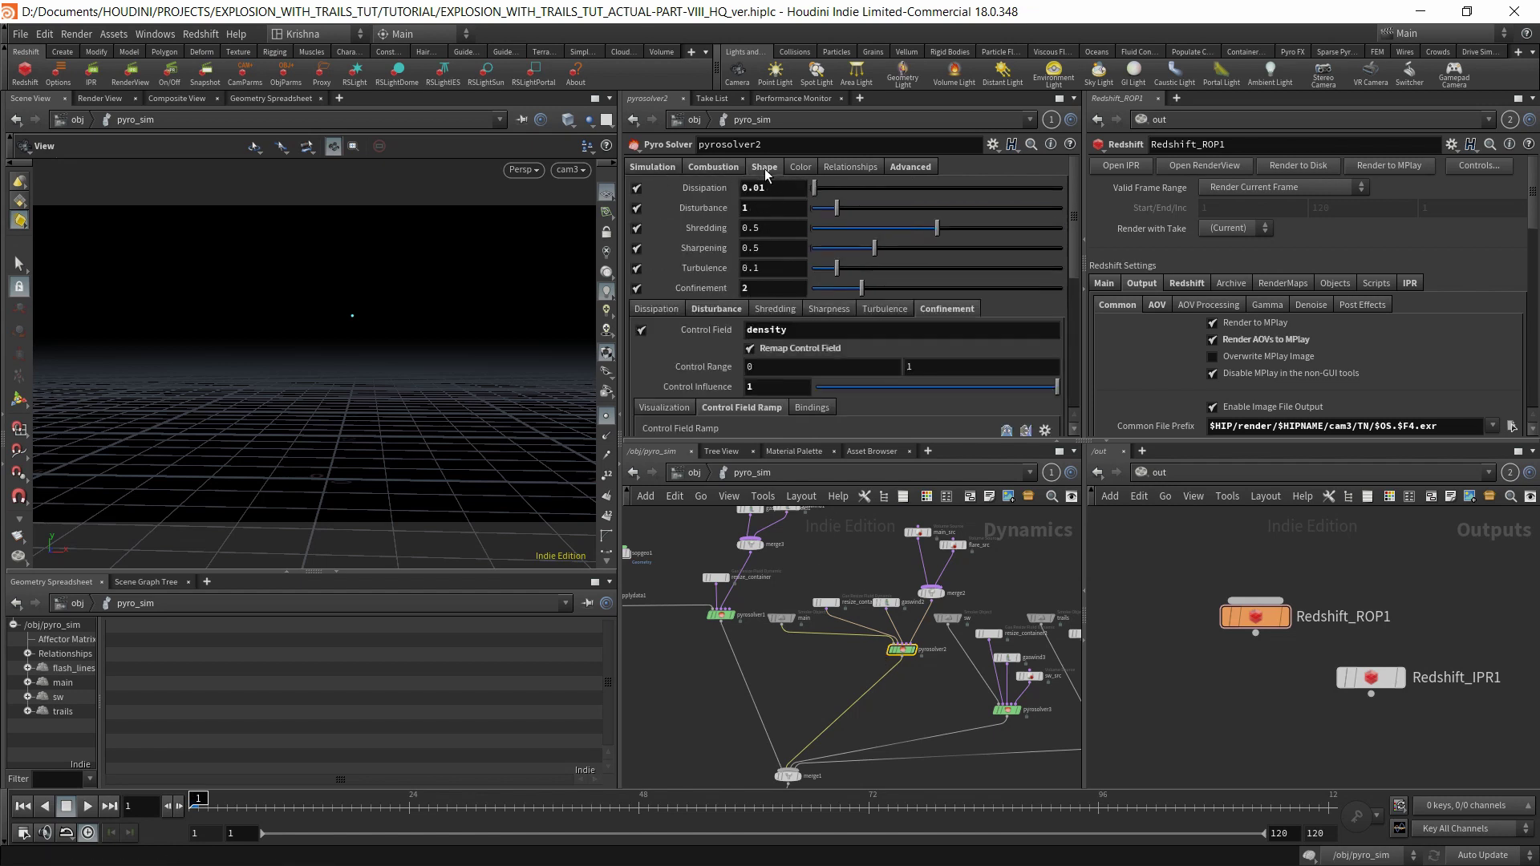
{"action": "left_click", "coordinate": [651, 166]}
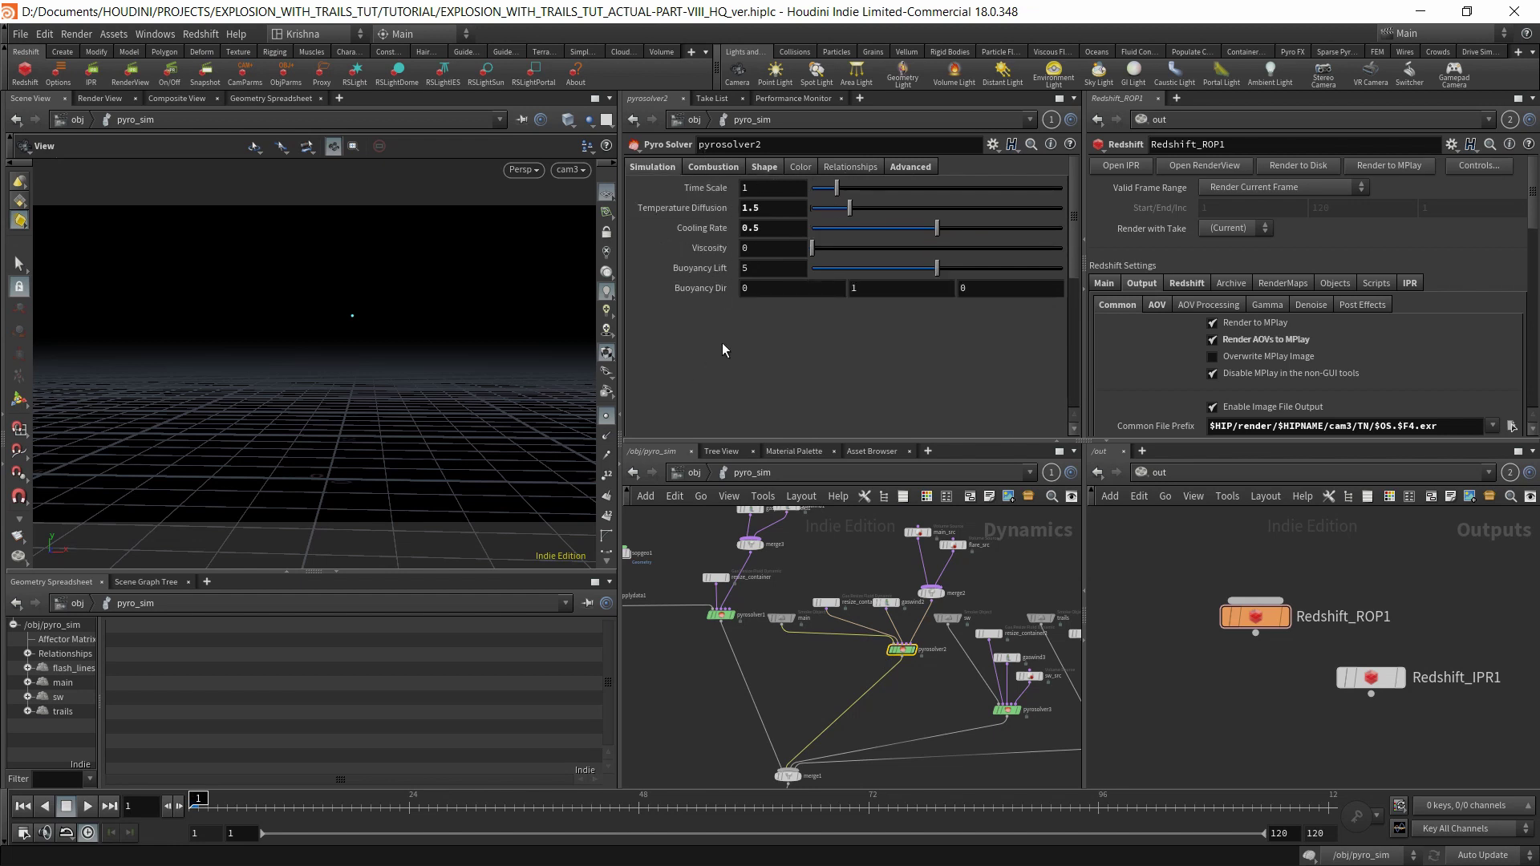
Switch back to the Houdini 18.5 sparse file and compare pyro_solver's Flames and Simulation parameters with the older solver.
{"action": "key", "text": "alt+Tab"}
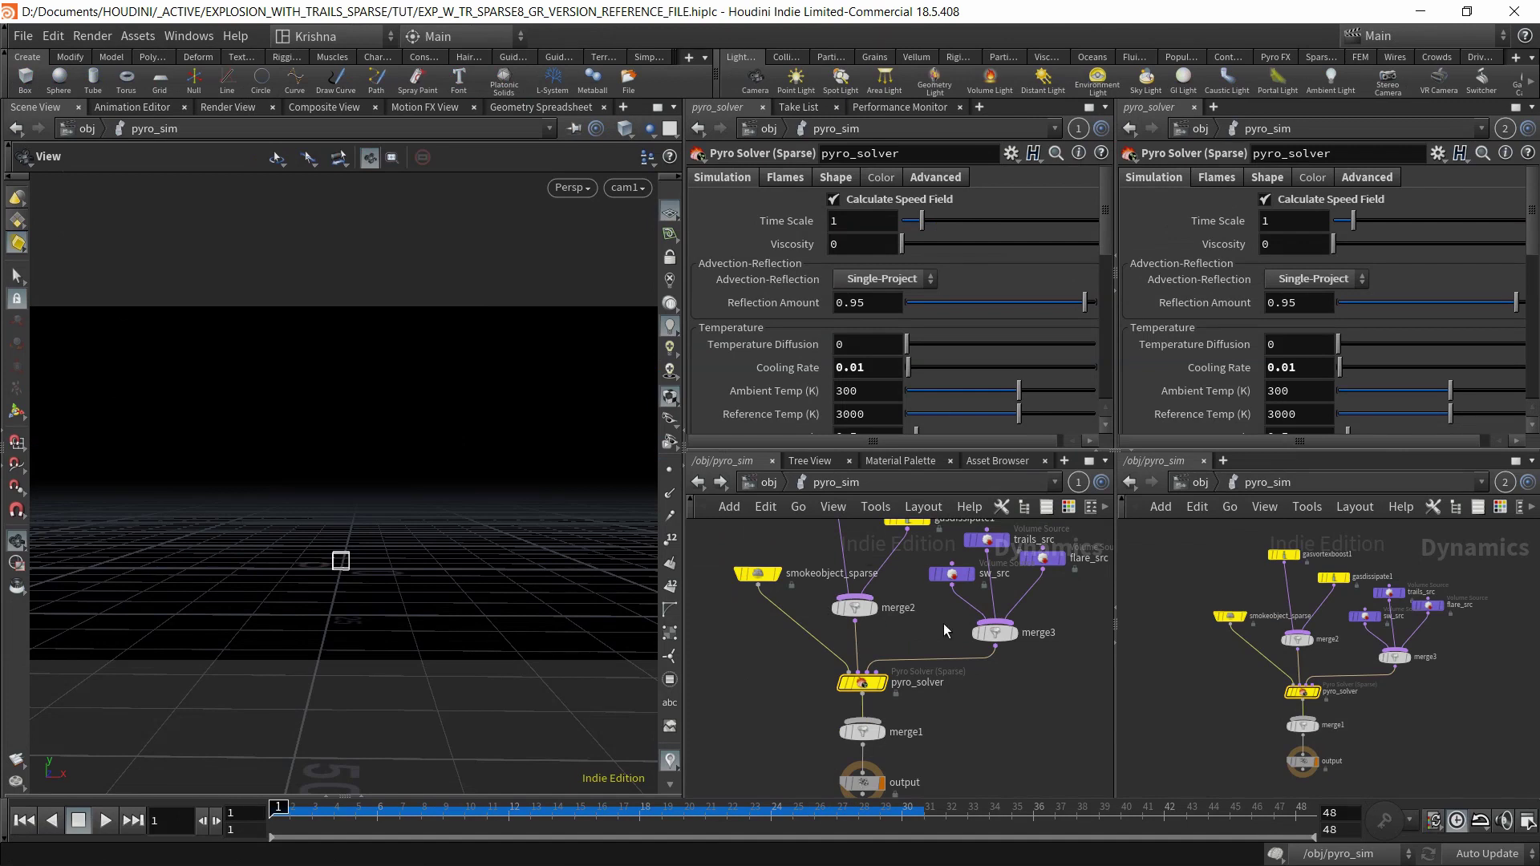
{"action": "key", "text": "alt+Tab"}
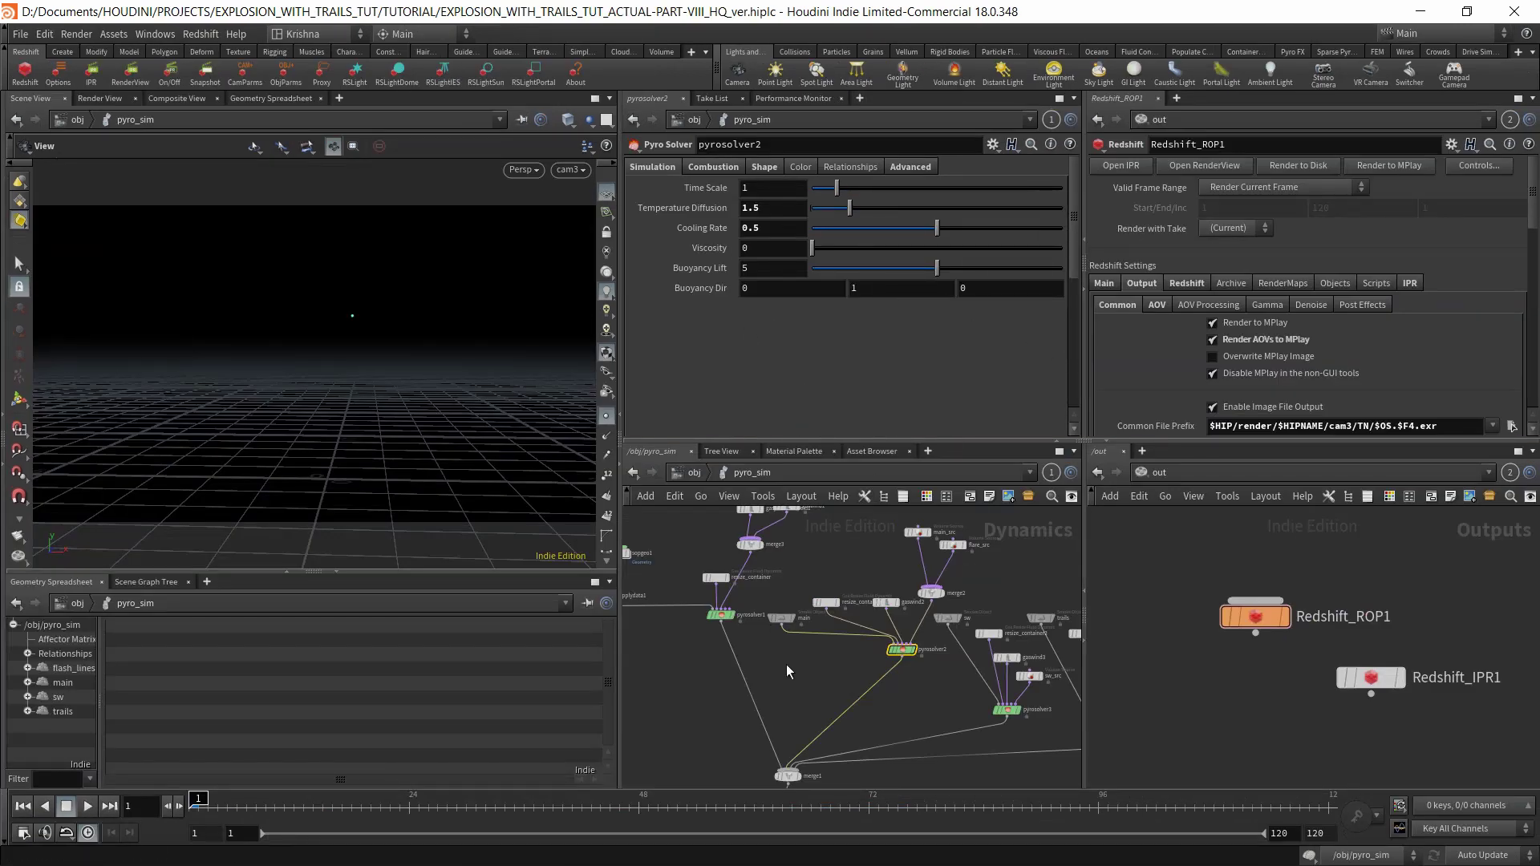
{"action": "key", "text": "alt+Tab"}
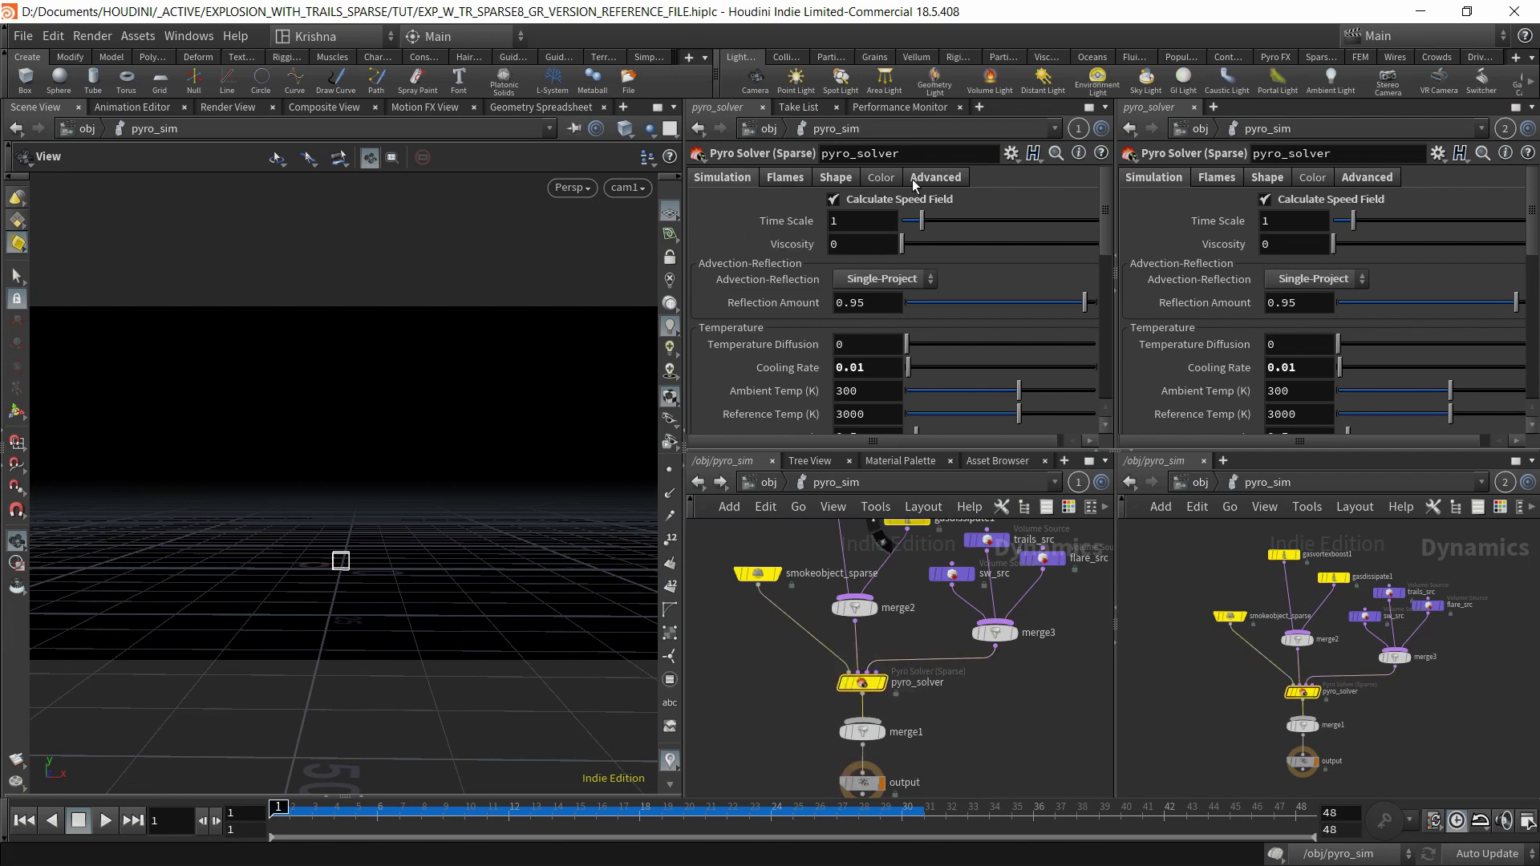
{"action": "left_click", "coordinate": [780, 178]}
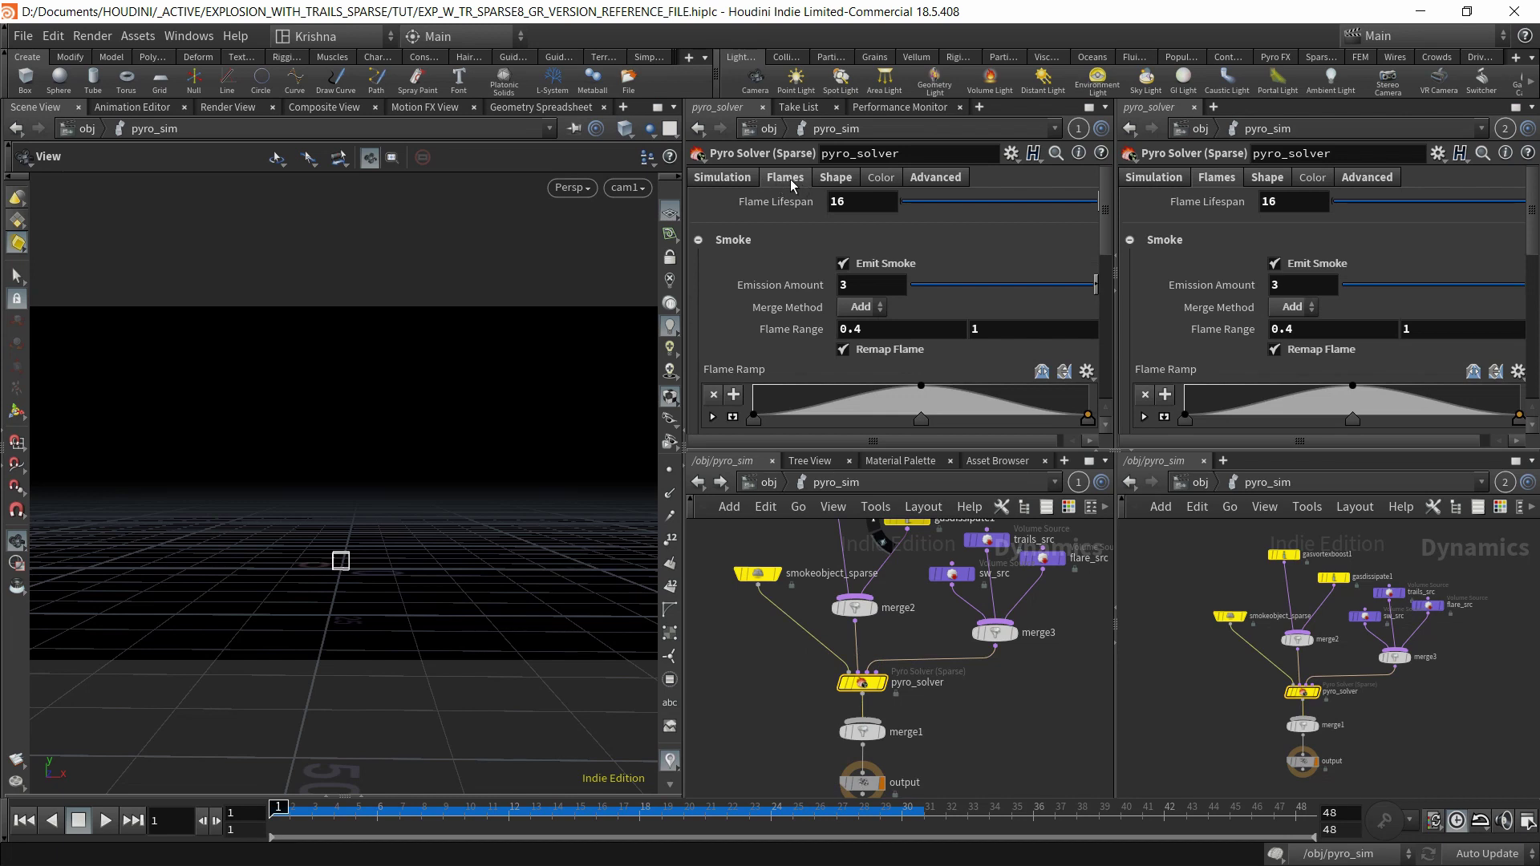
{"action": "left_click", "coordinate": [736, 178]}
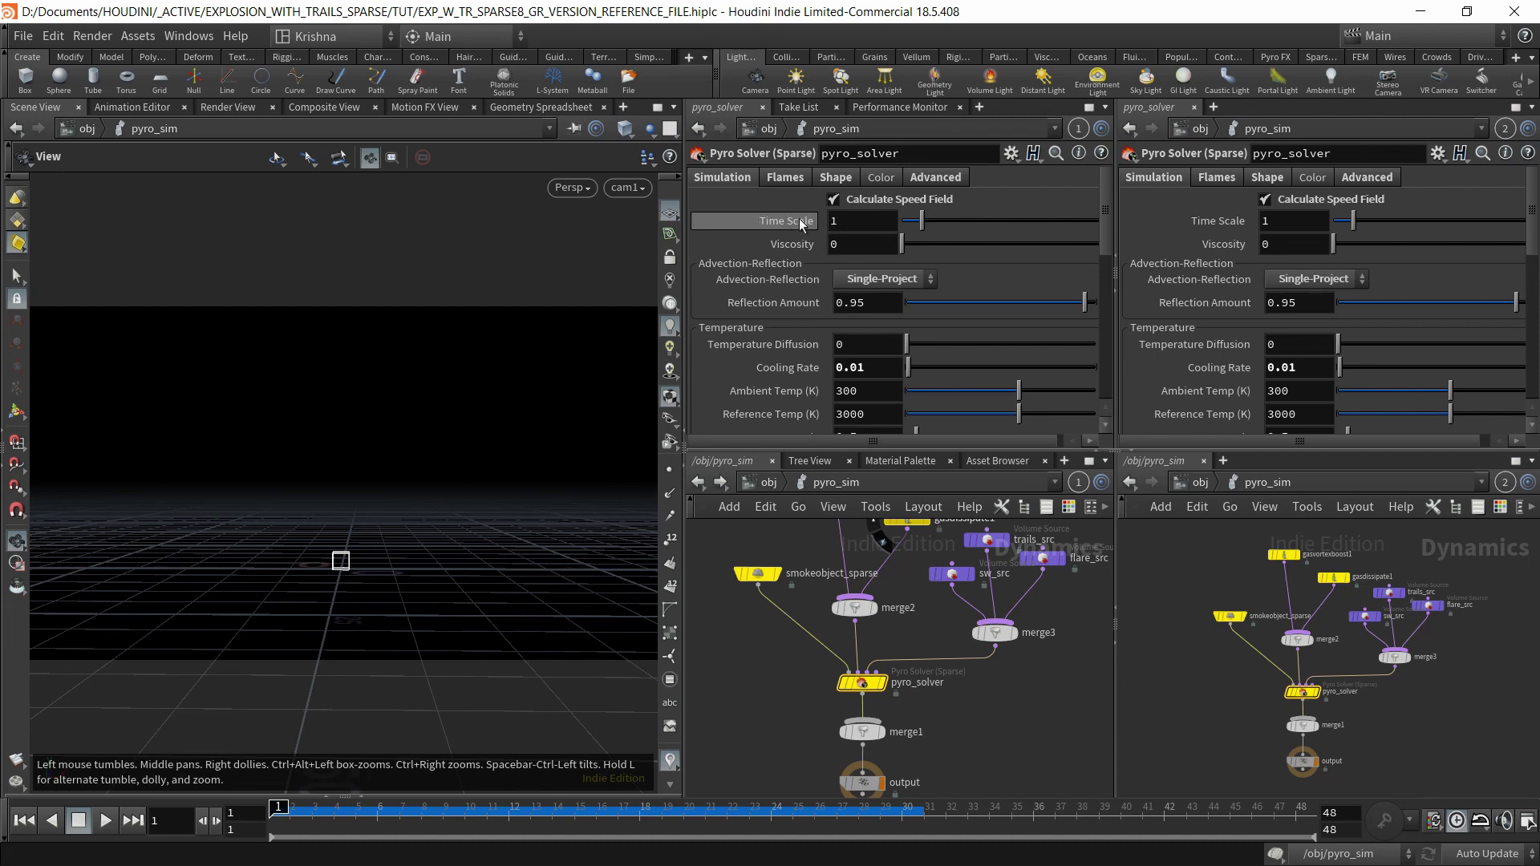
Enlarge the parameter area so pyro_solver's Simulation settings fit from Calculate Speed Field down to Gravity.
{"action": "mouse_move", "coordinate": [794, 245]}
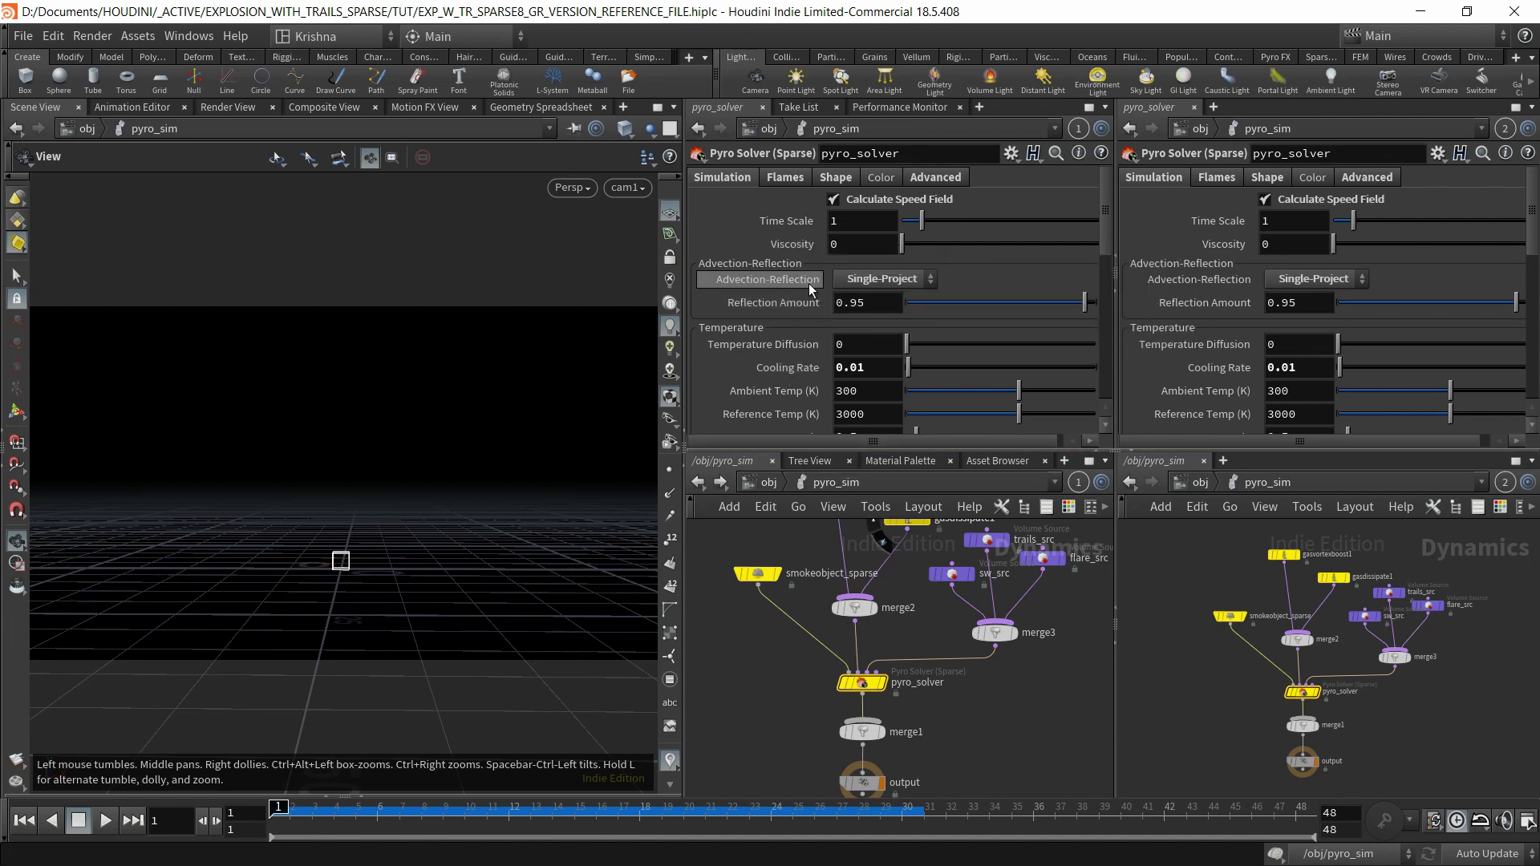
{"action": "scroll", "coordinate": [775, 414], "scroll_direction": "down", "scroll_amount": 1}
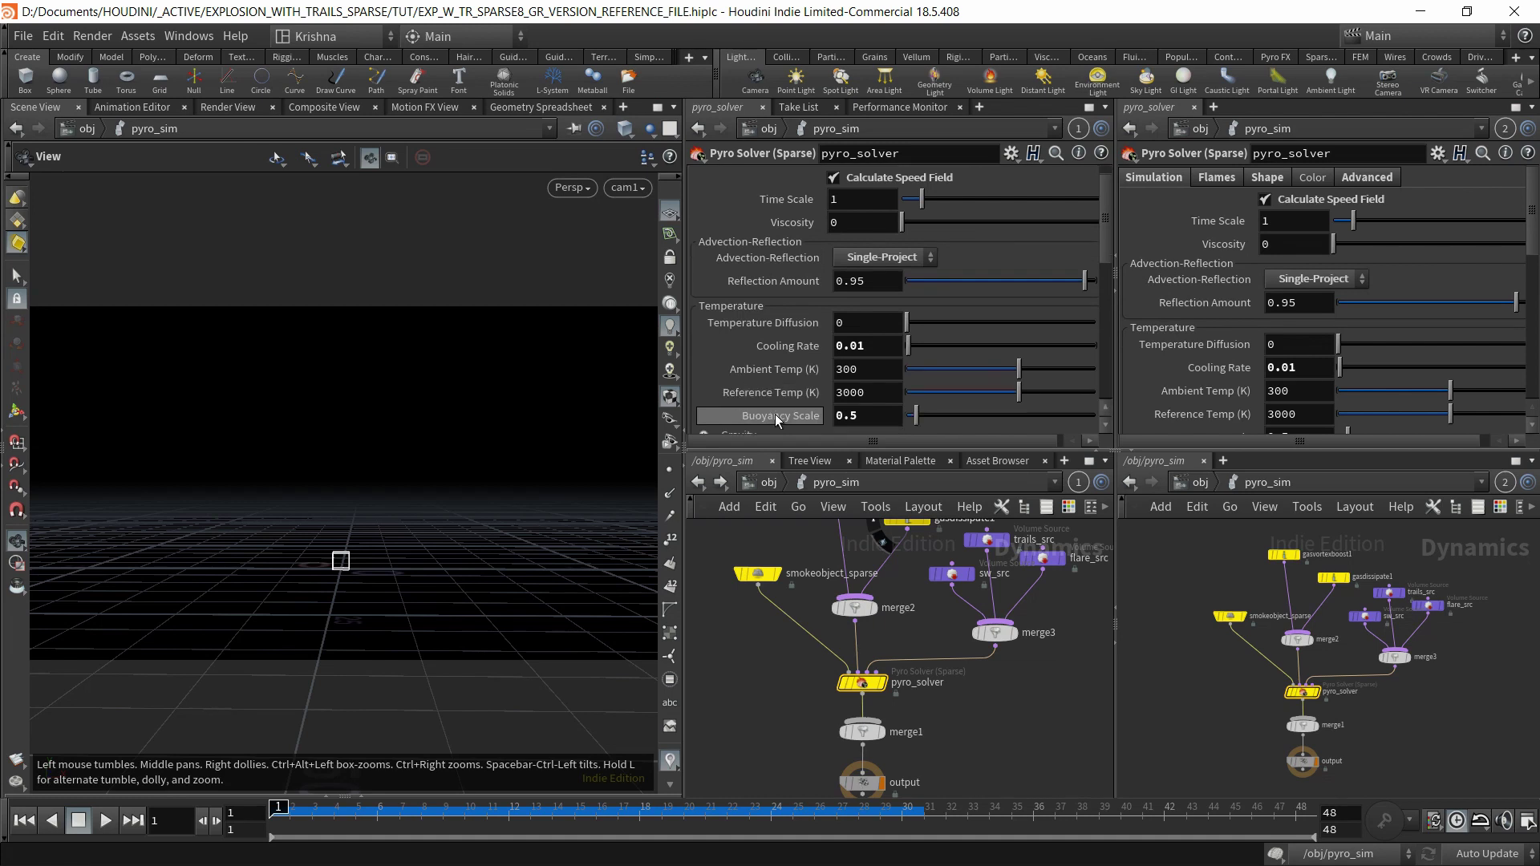
{"action": "scroll", "coordinate": [775, 414], "scroll_direction": "up", "scroll_amount": 1}
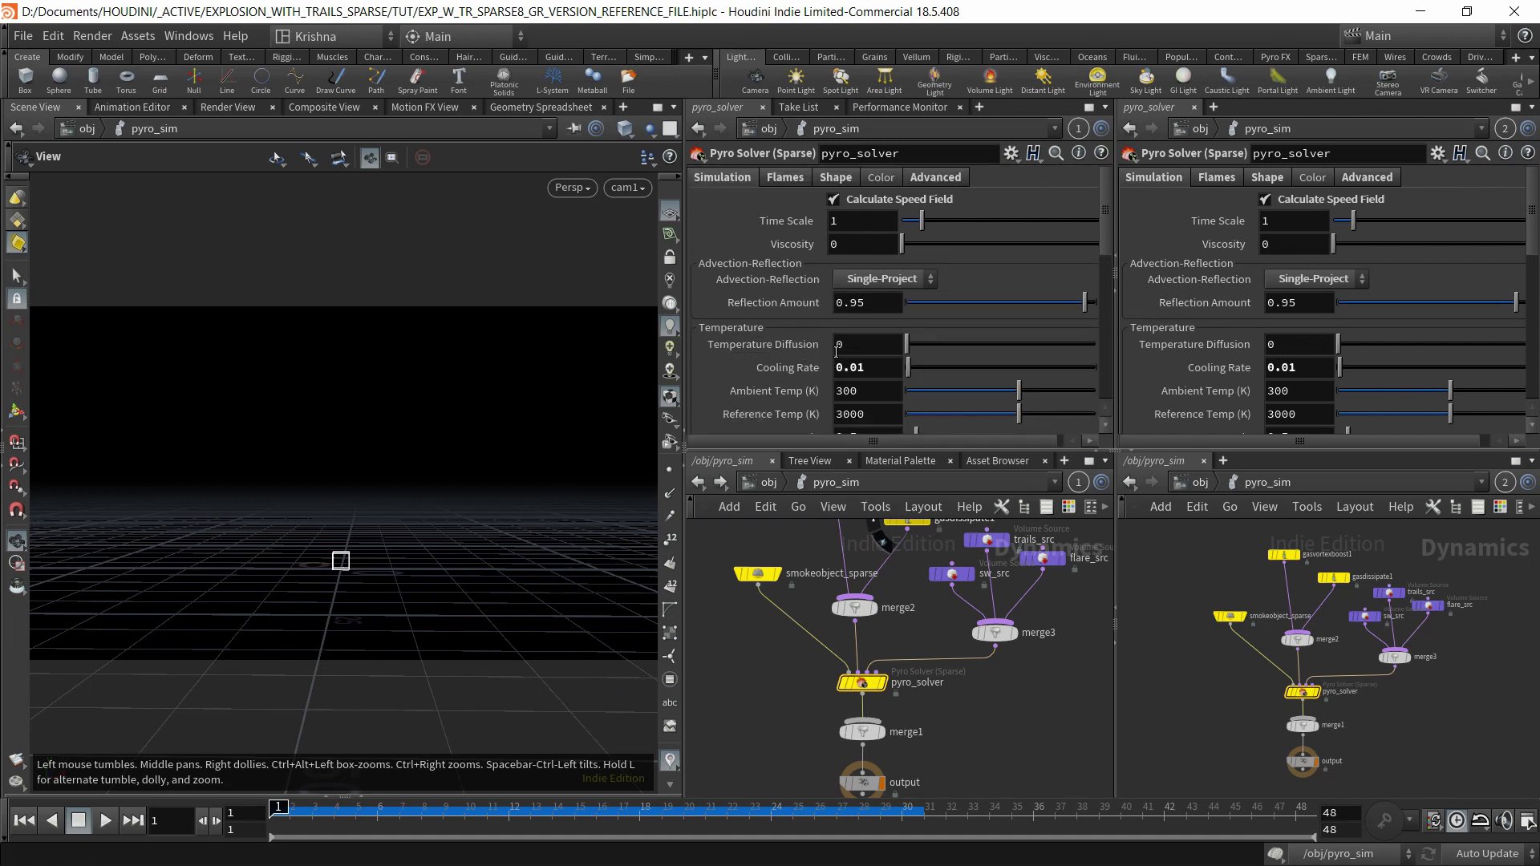
{"action": "left_click_drag", "start_coordinate": [901, 452], "coordinate": [898, 556]}
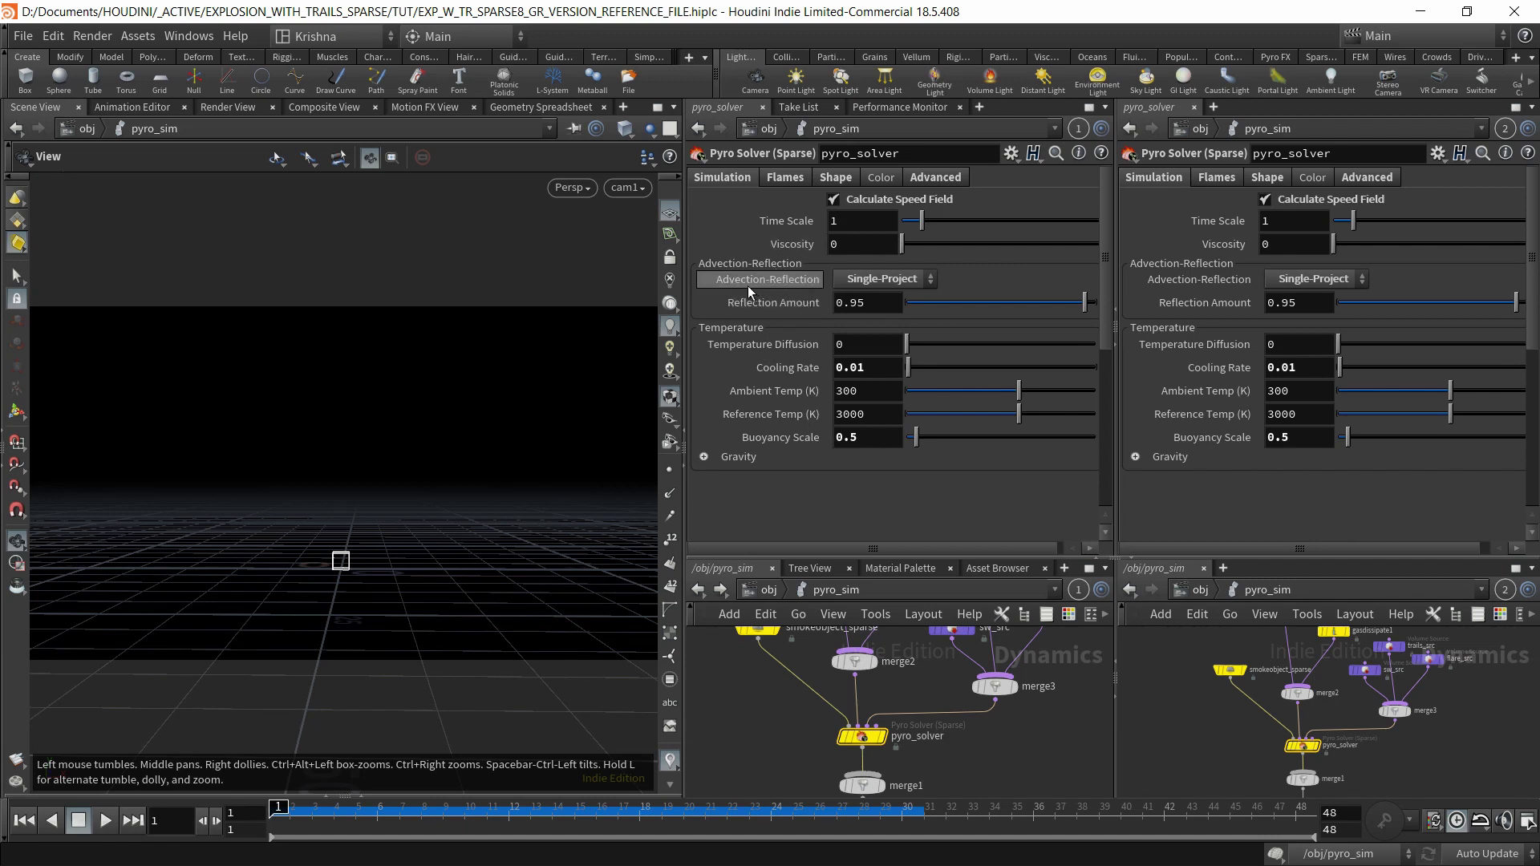
Examine pyro_solver's Advection-Reflection options and its Temperature Diffusion parameter.
{"action": "left_click", "coordinate": [880, 285]}
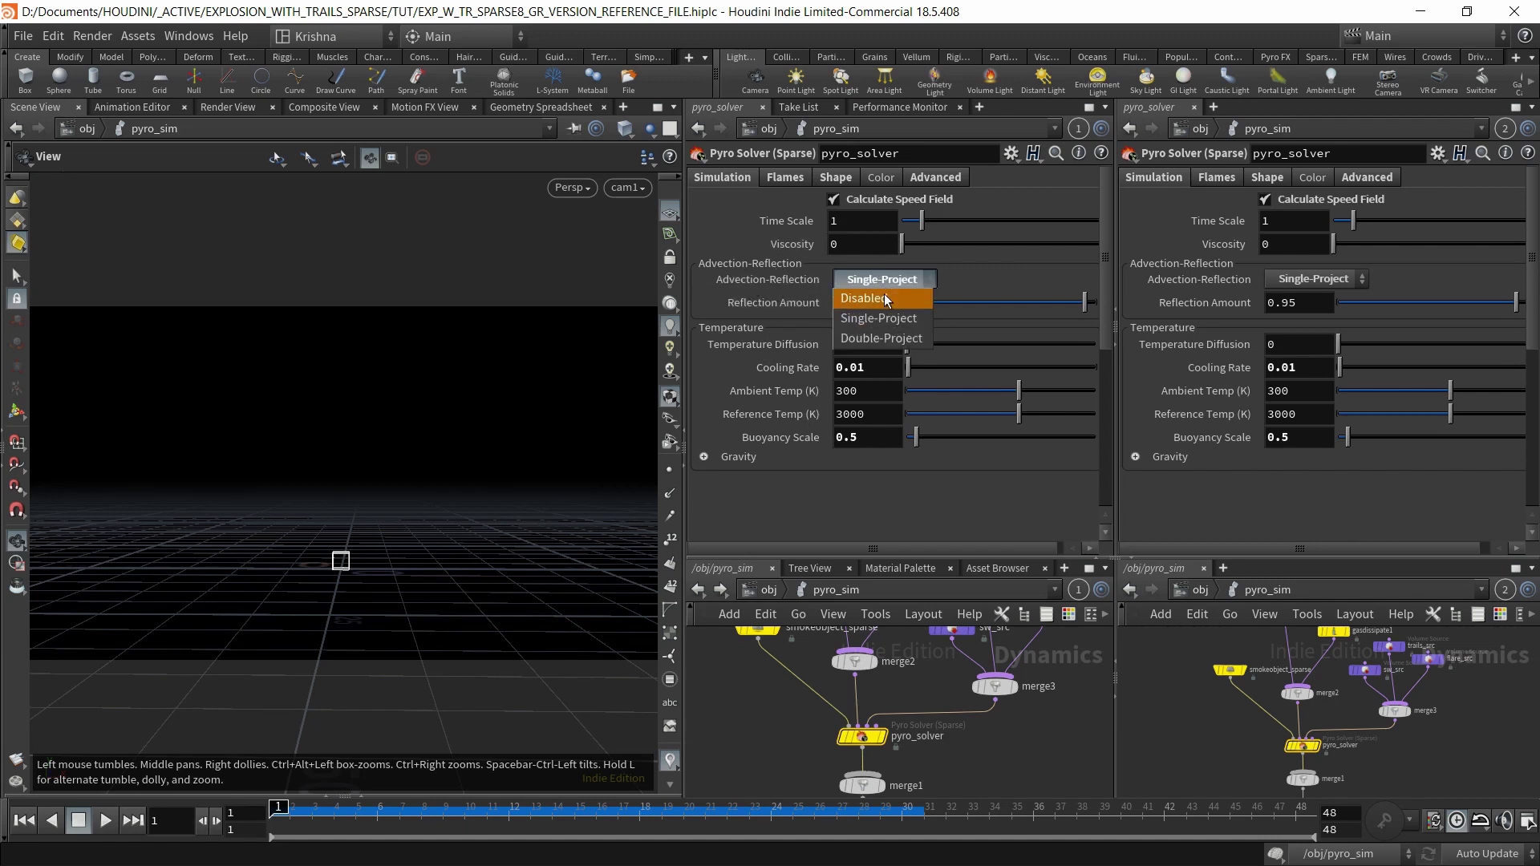
{"action": "left_click", "coordinate": [1066, 279]}
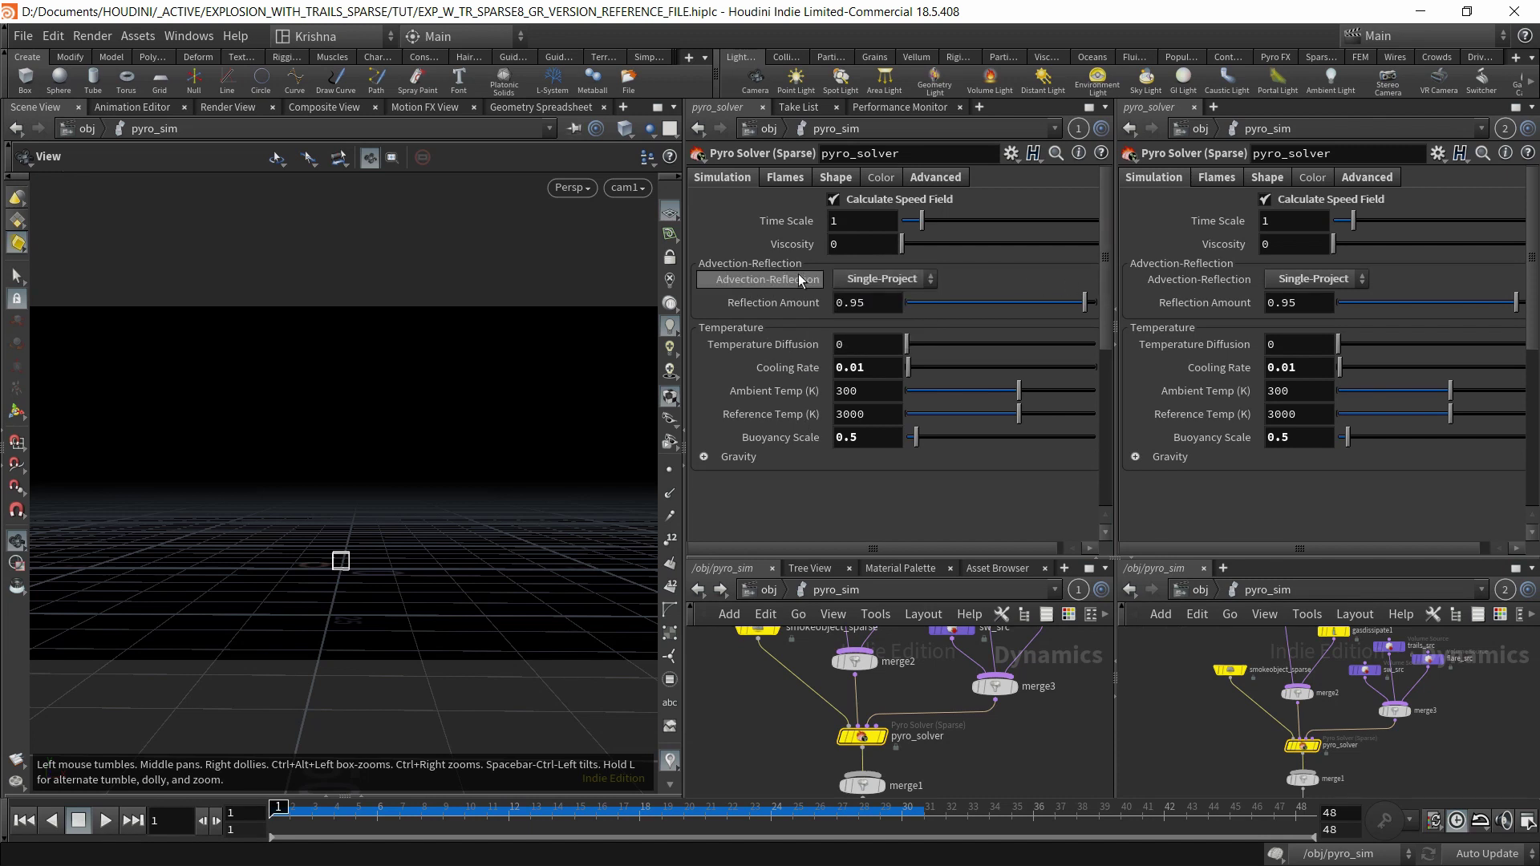
{"action": "mouse_move", "coordinate": [799, 276]}
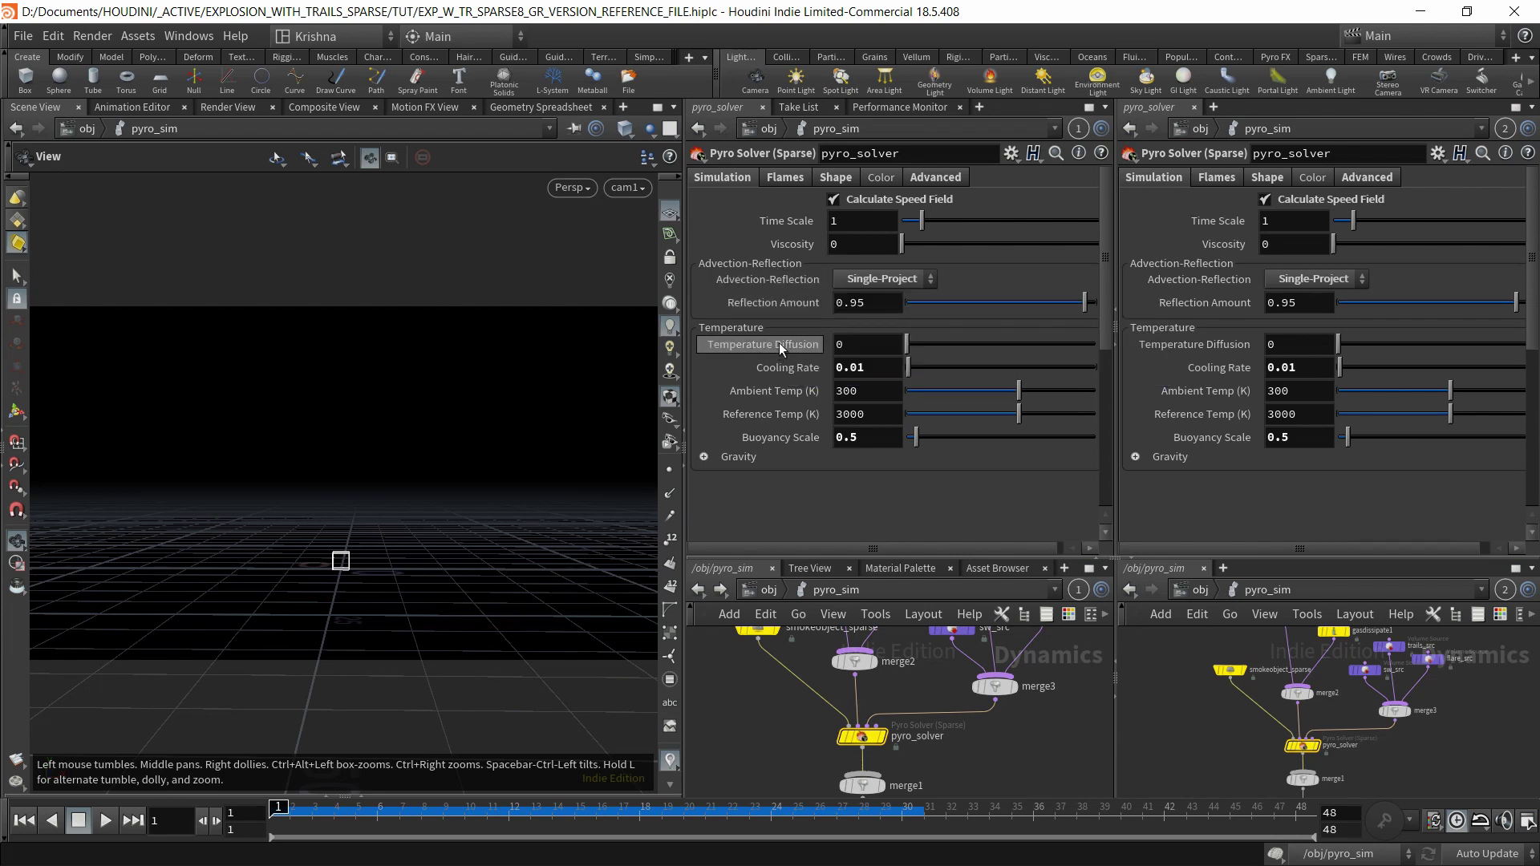
{"action": "mouse_move", "coordinate": [779, 344]}
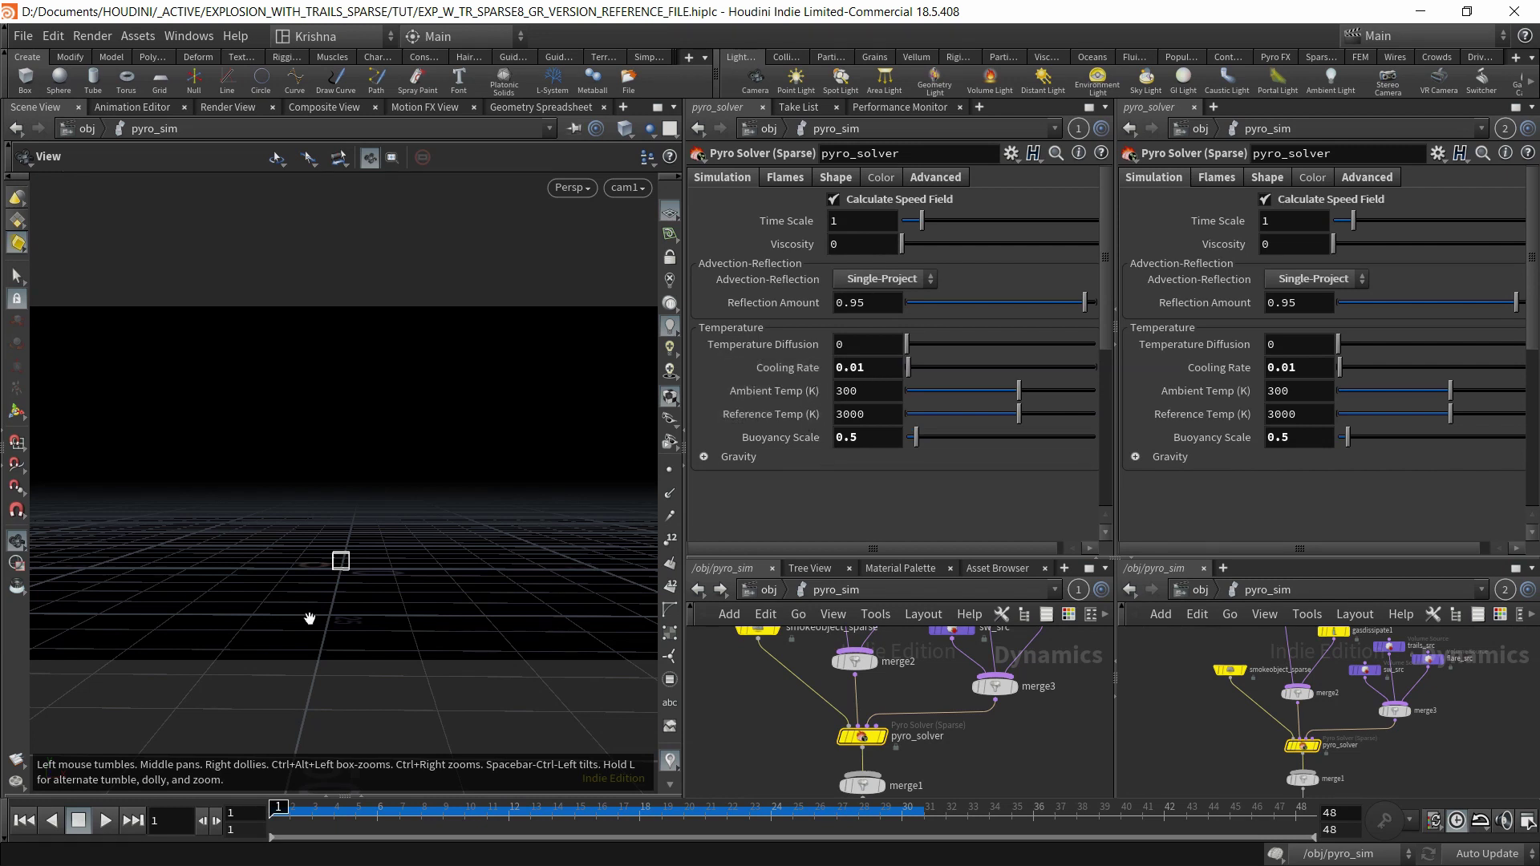
Preview the explosion simulation at frames 12 and 17, viewing it from a free perspective angle.
{"action": "left_click", "coordinate": [513, 809]}
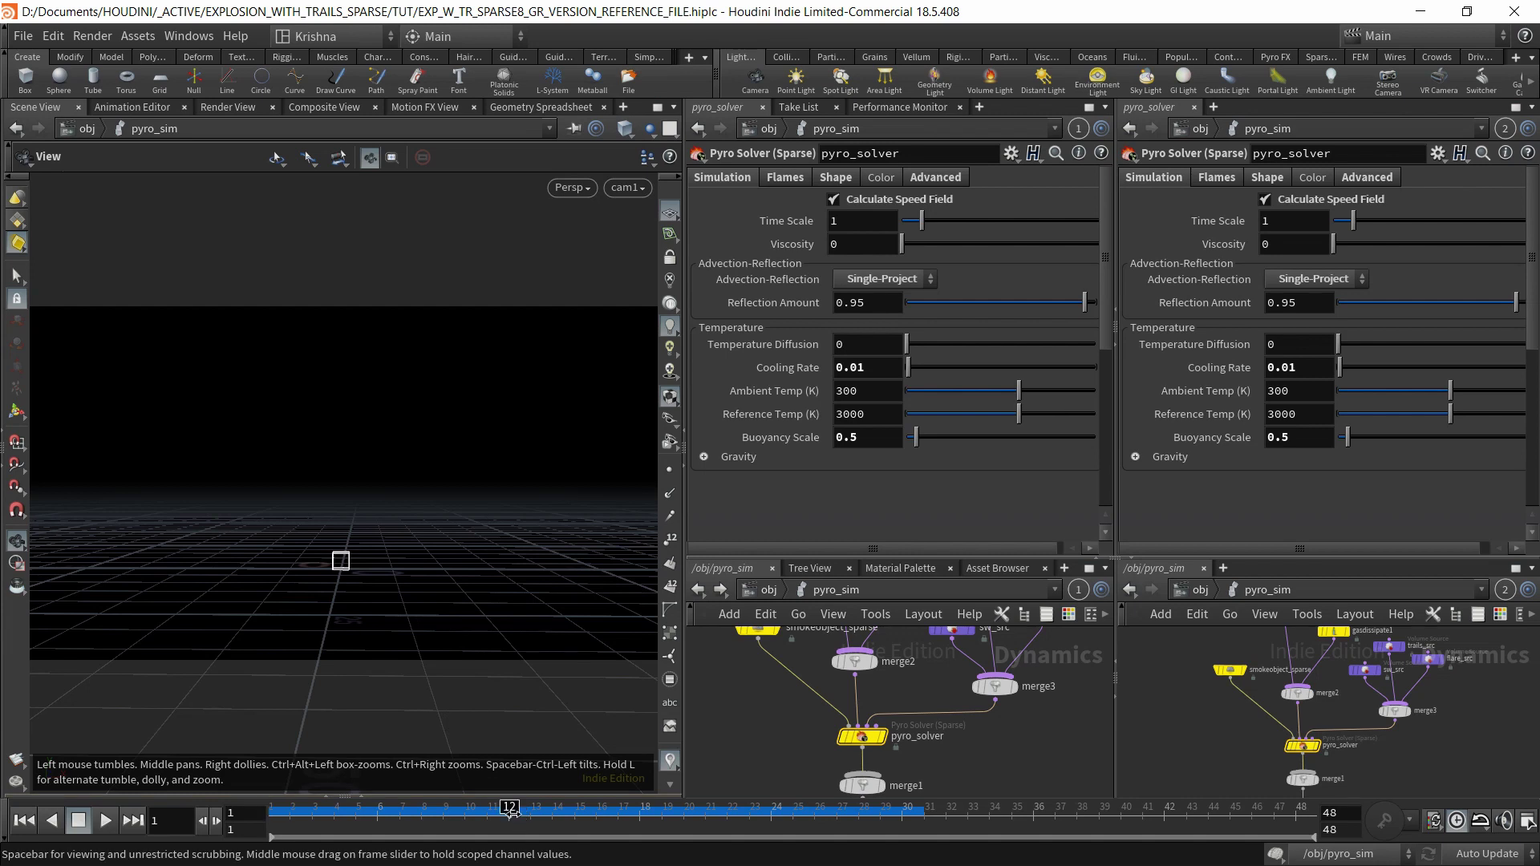
{"action": "left_click", "coordinate": [621, 809]}
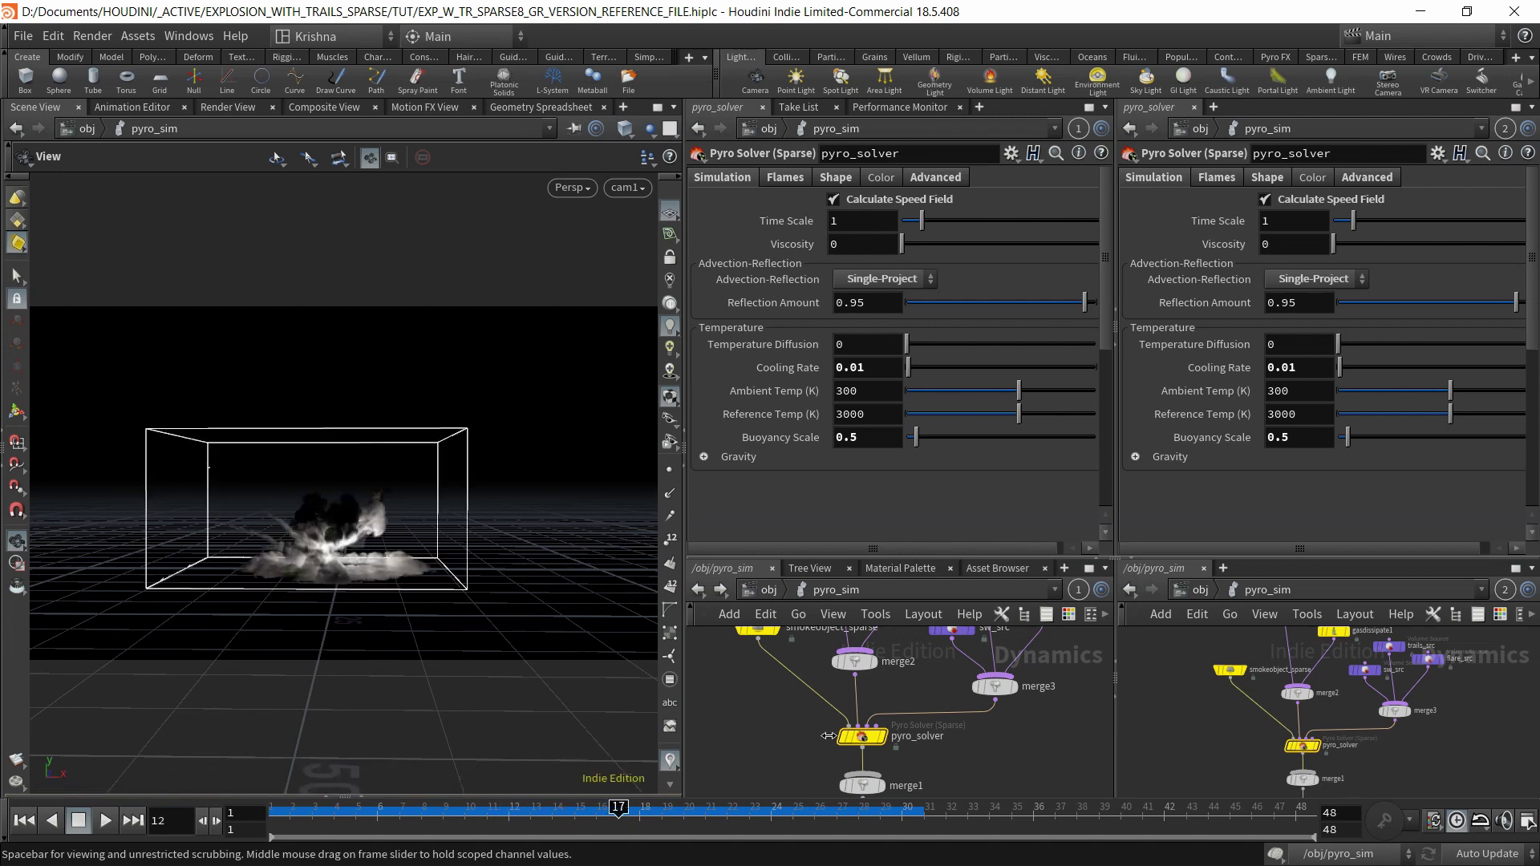
{"action": "left_click_drag", "start_coordinate": [486, 517], "coordinate": [513, 481]}
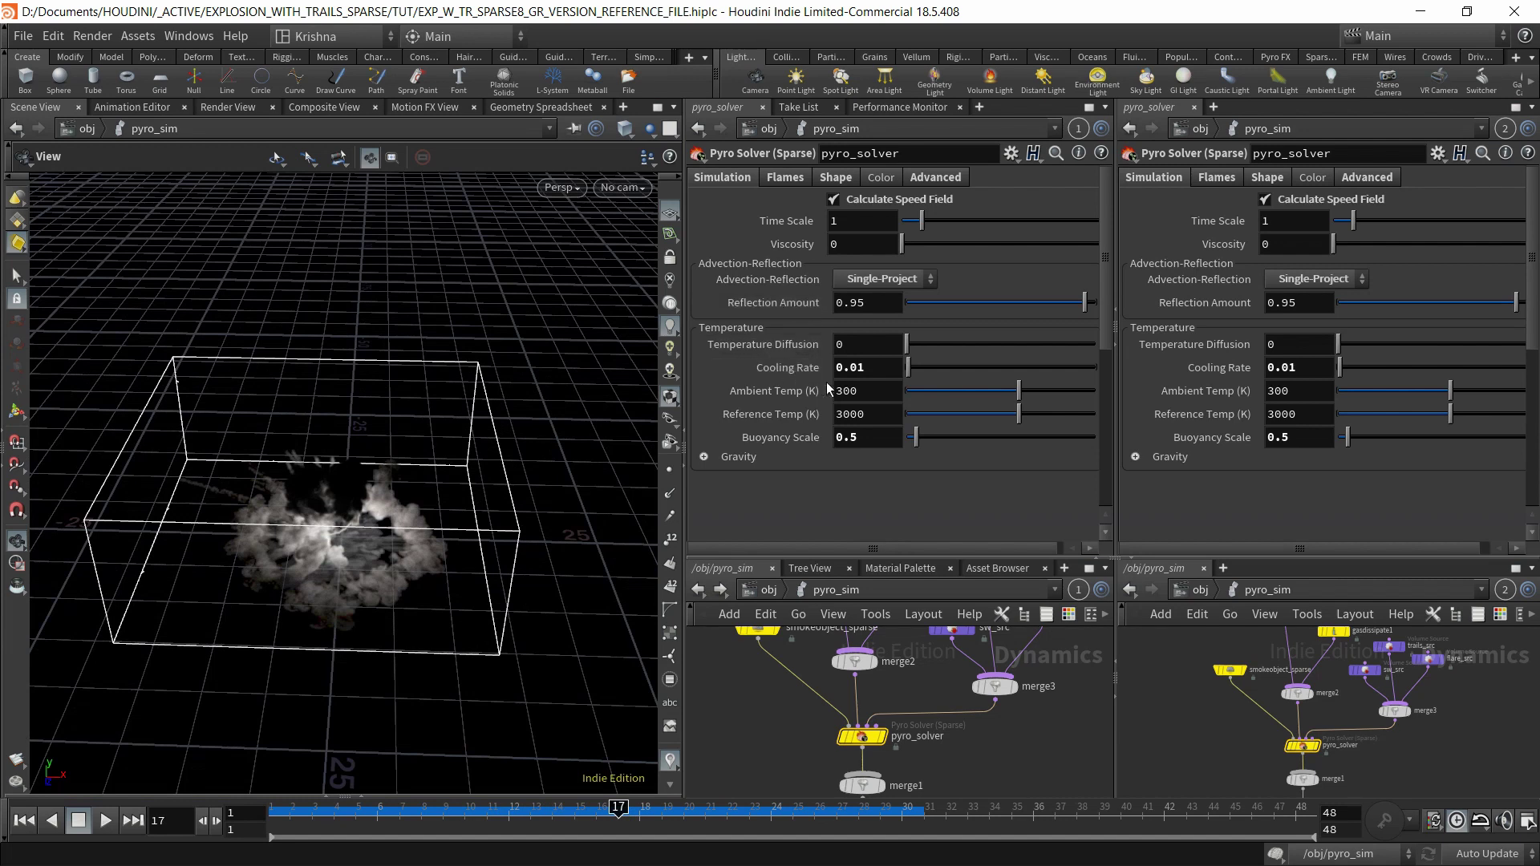
{"action": "left_click_drag", "start_coordinate": [401, 518], "coordinate": [403, 491]}
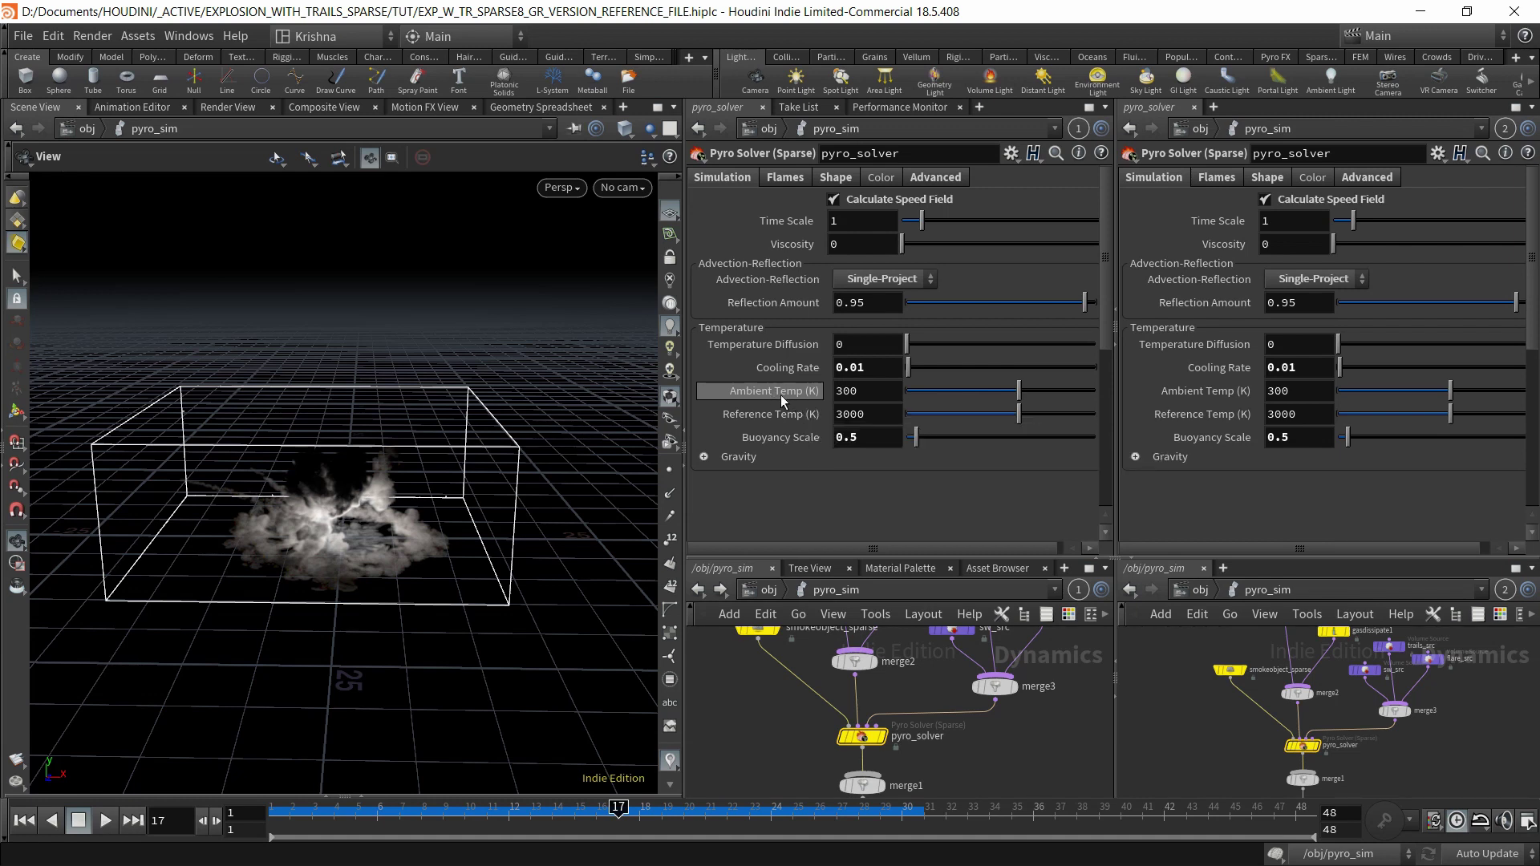
Review pyro_solver's Flames settings, collapsing the Smoke, Temperature and Expansion sections and reopening only Smoke beneath Flame Lifespan.
{"action": "mouse_move", "coordinate": [784, 418]}
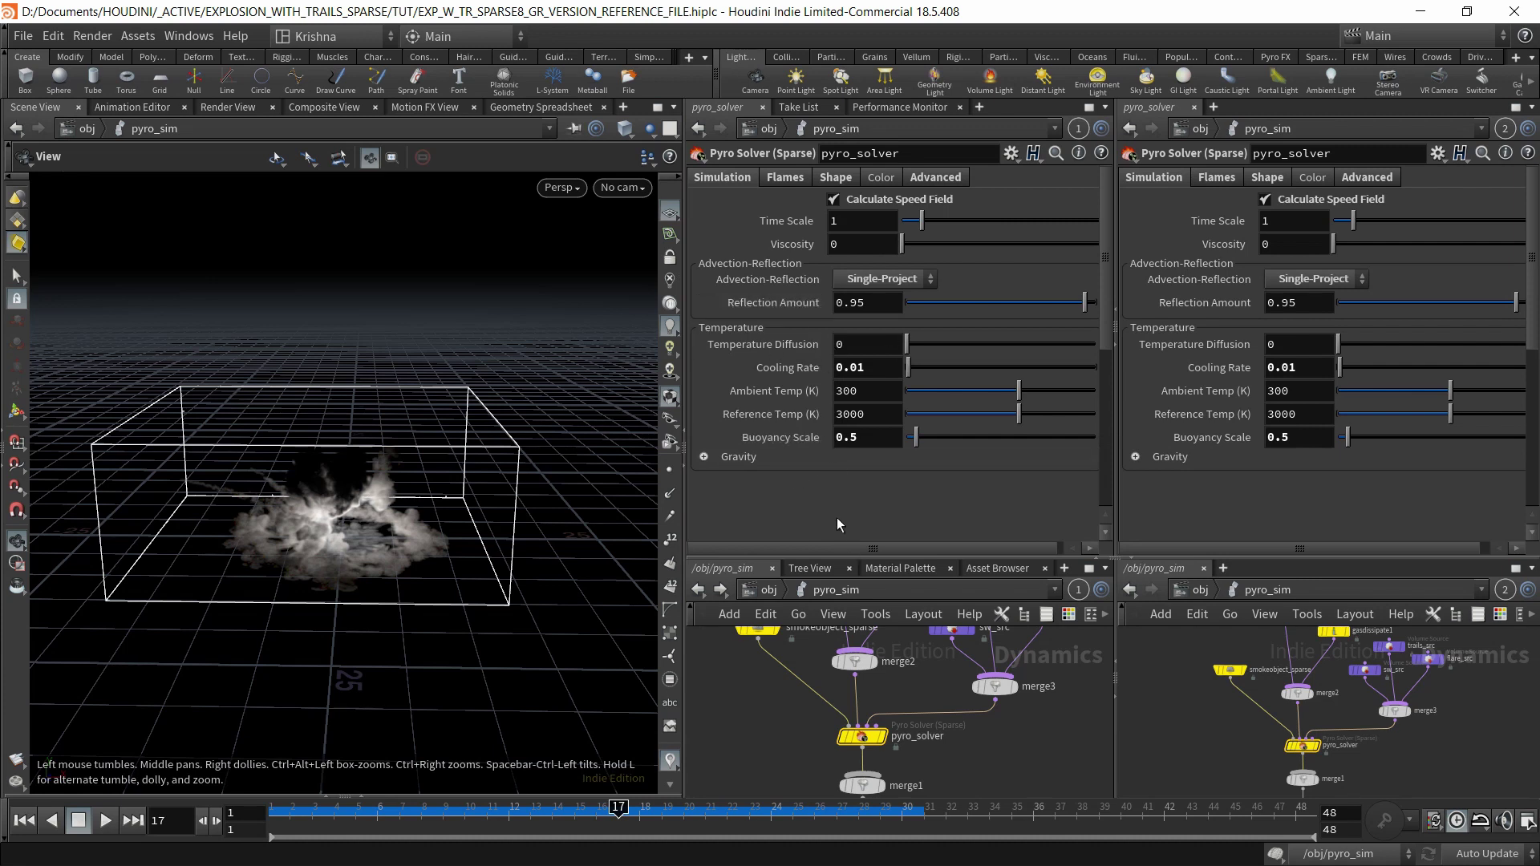
{"action": "left_click", "coordinate": [793, 180]}
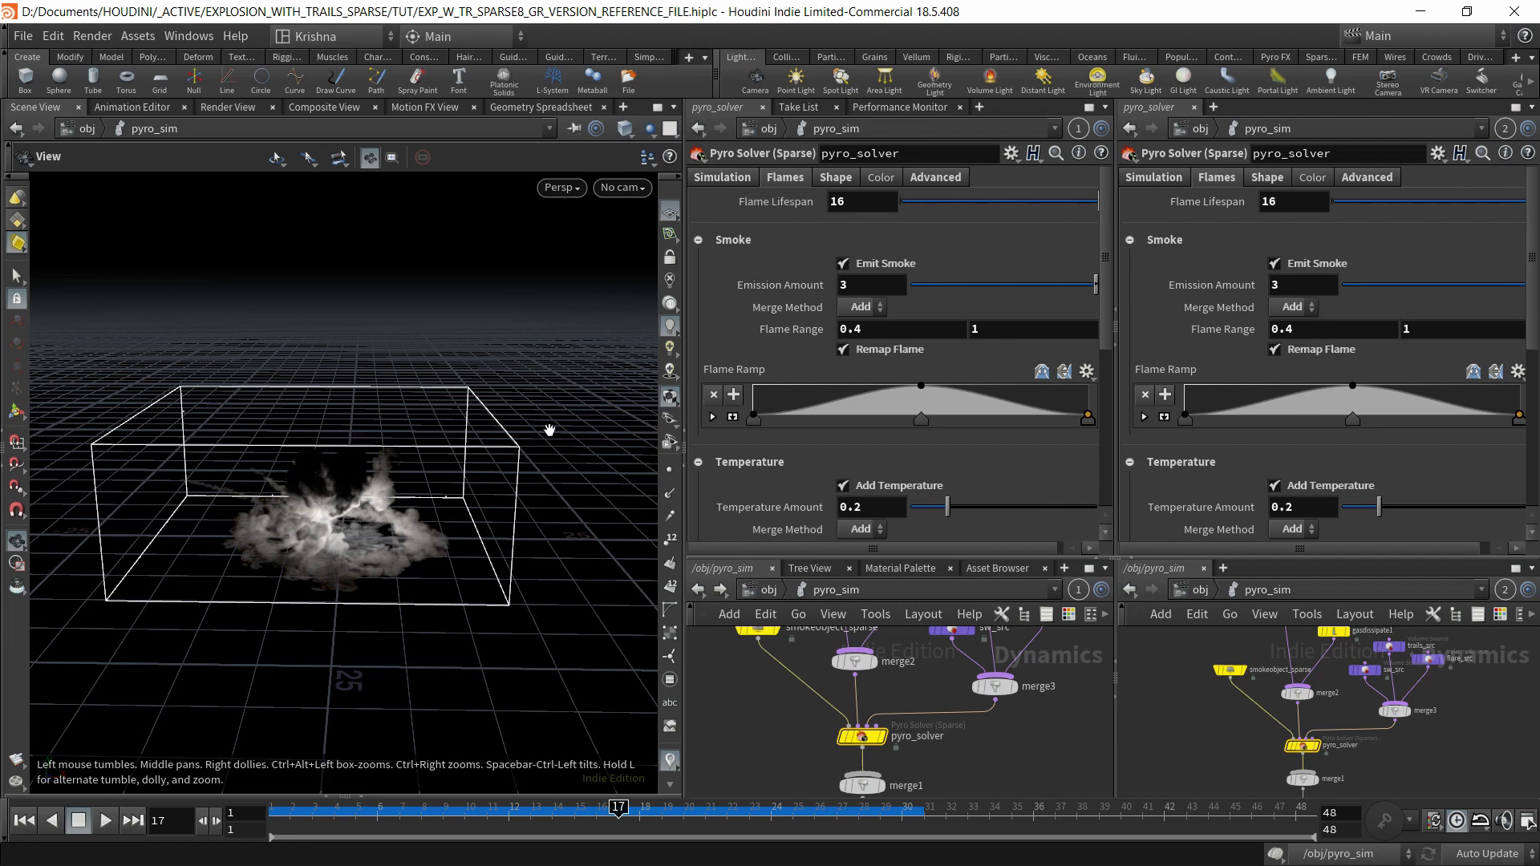
{"action": "mouse_move", "coordinate": [776, 213]}
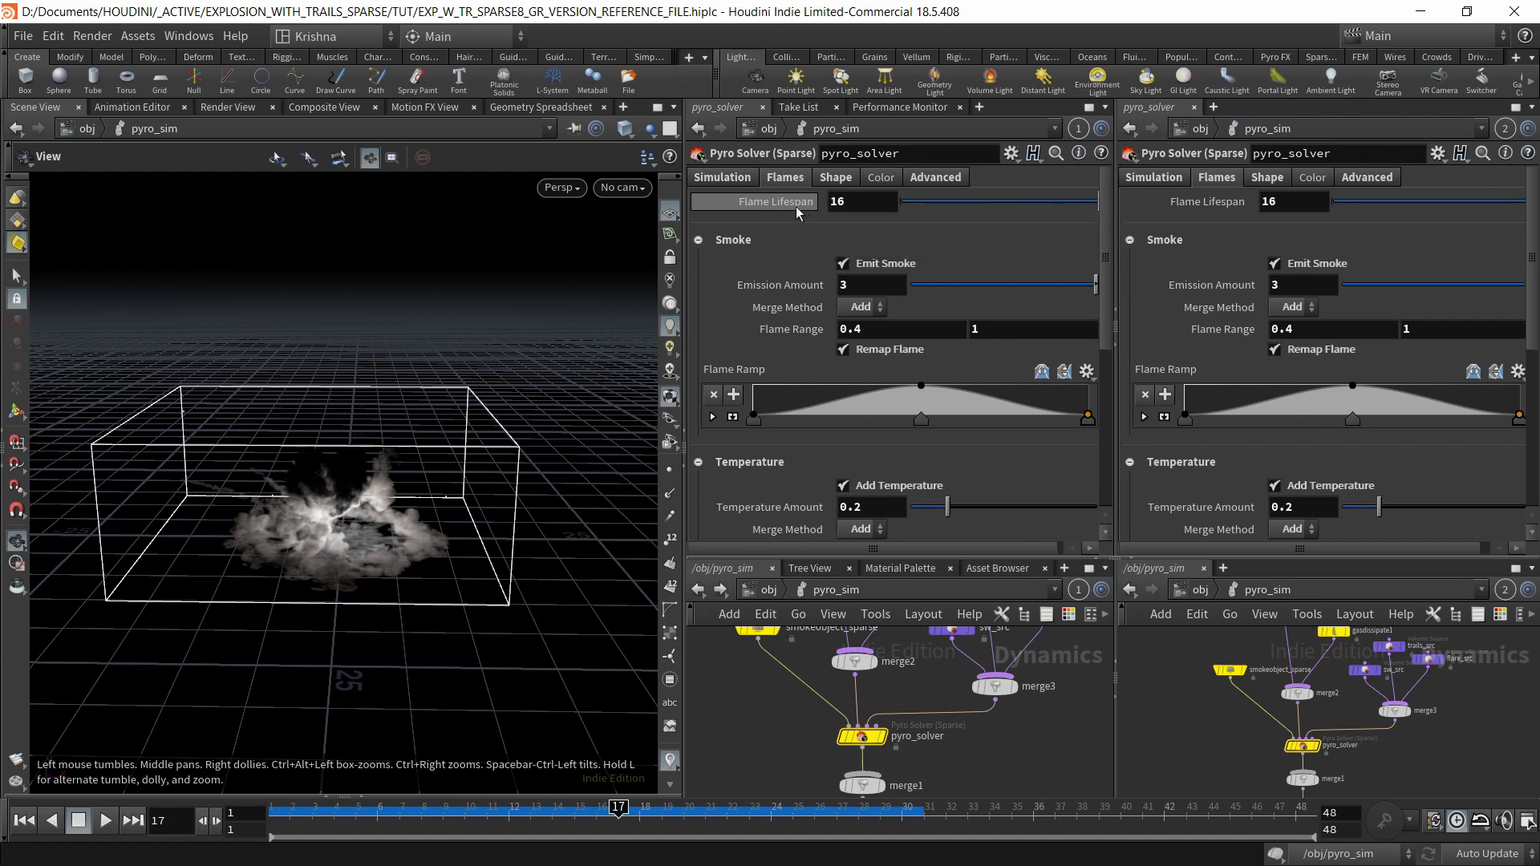
{"action": "left_click", "coordinate": [709, 242]}
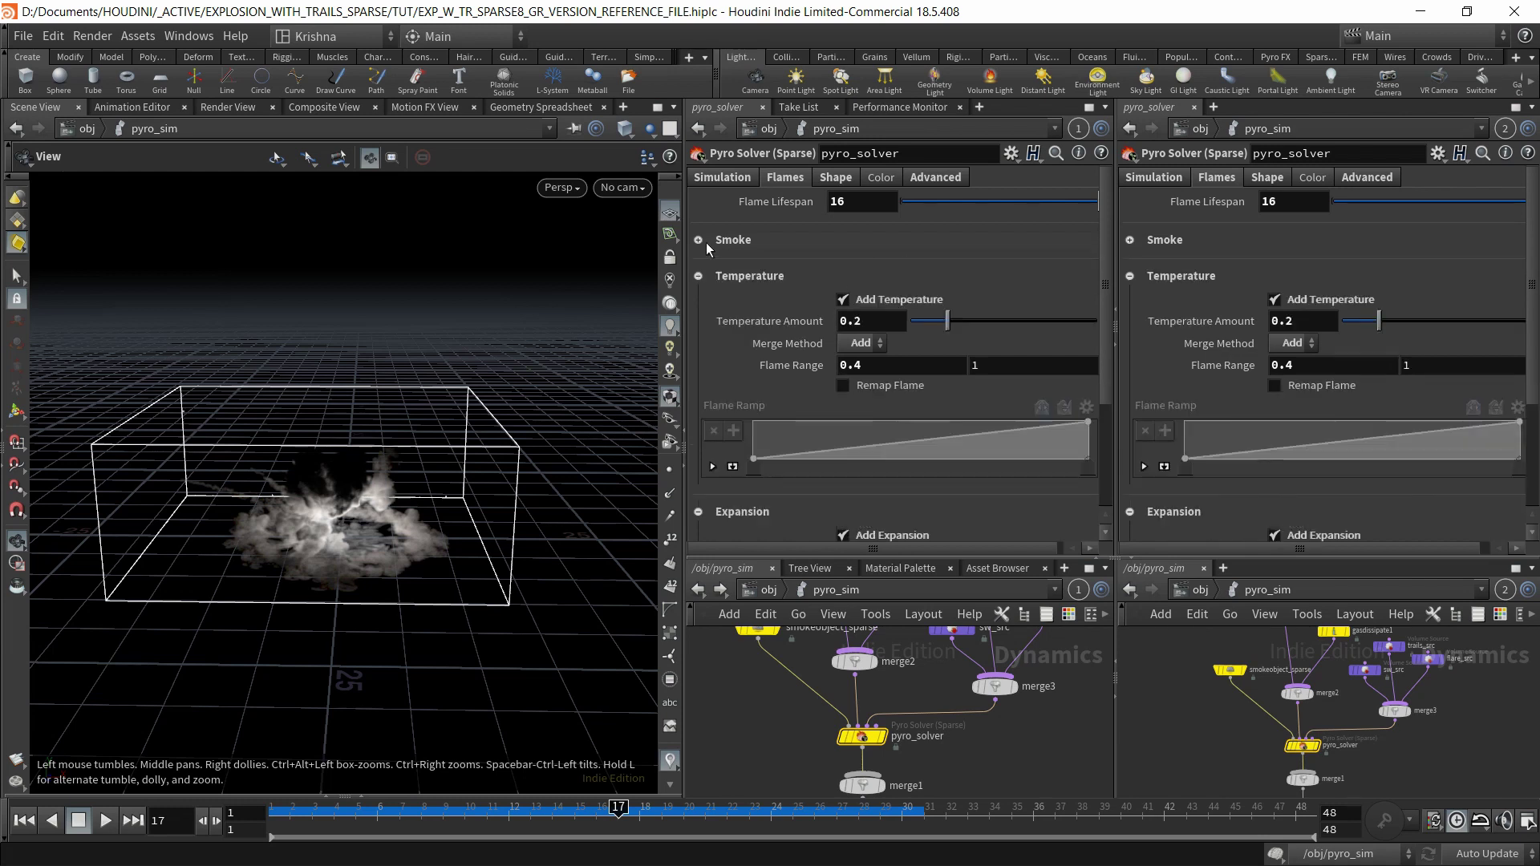
{"action": "left_click", "coordinate": [708, 276]}
{"action": "left_click", "coordinate": [707, 312]}
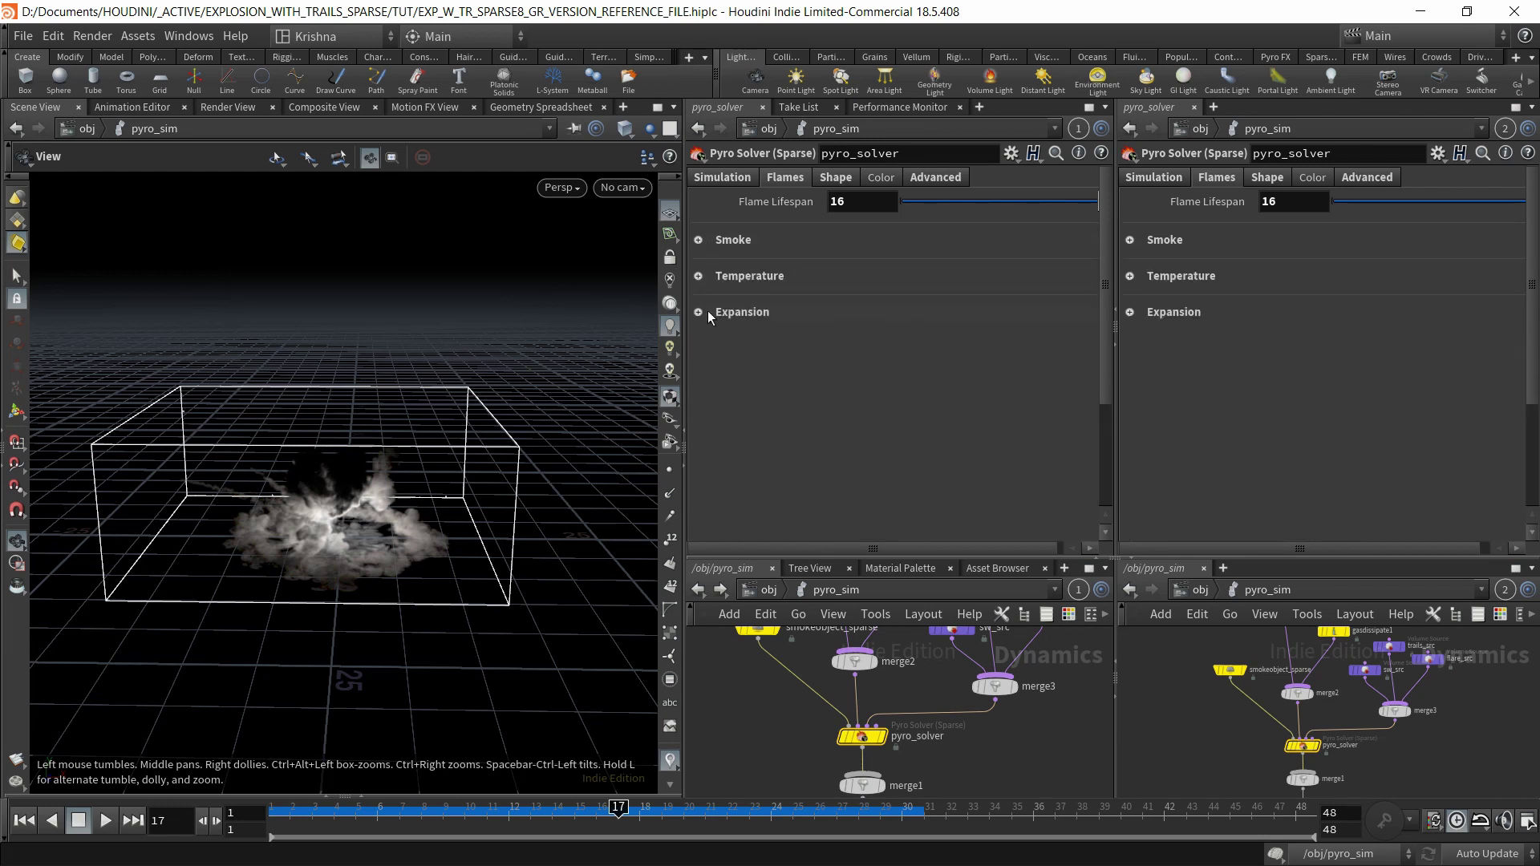
{"action": "left_click", "coordinate": [701, 241]}
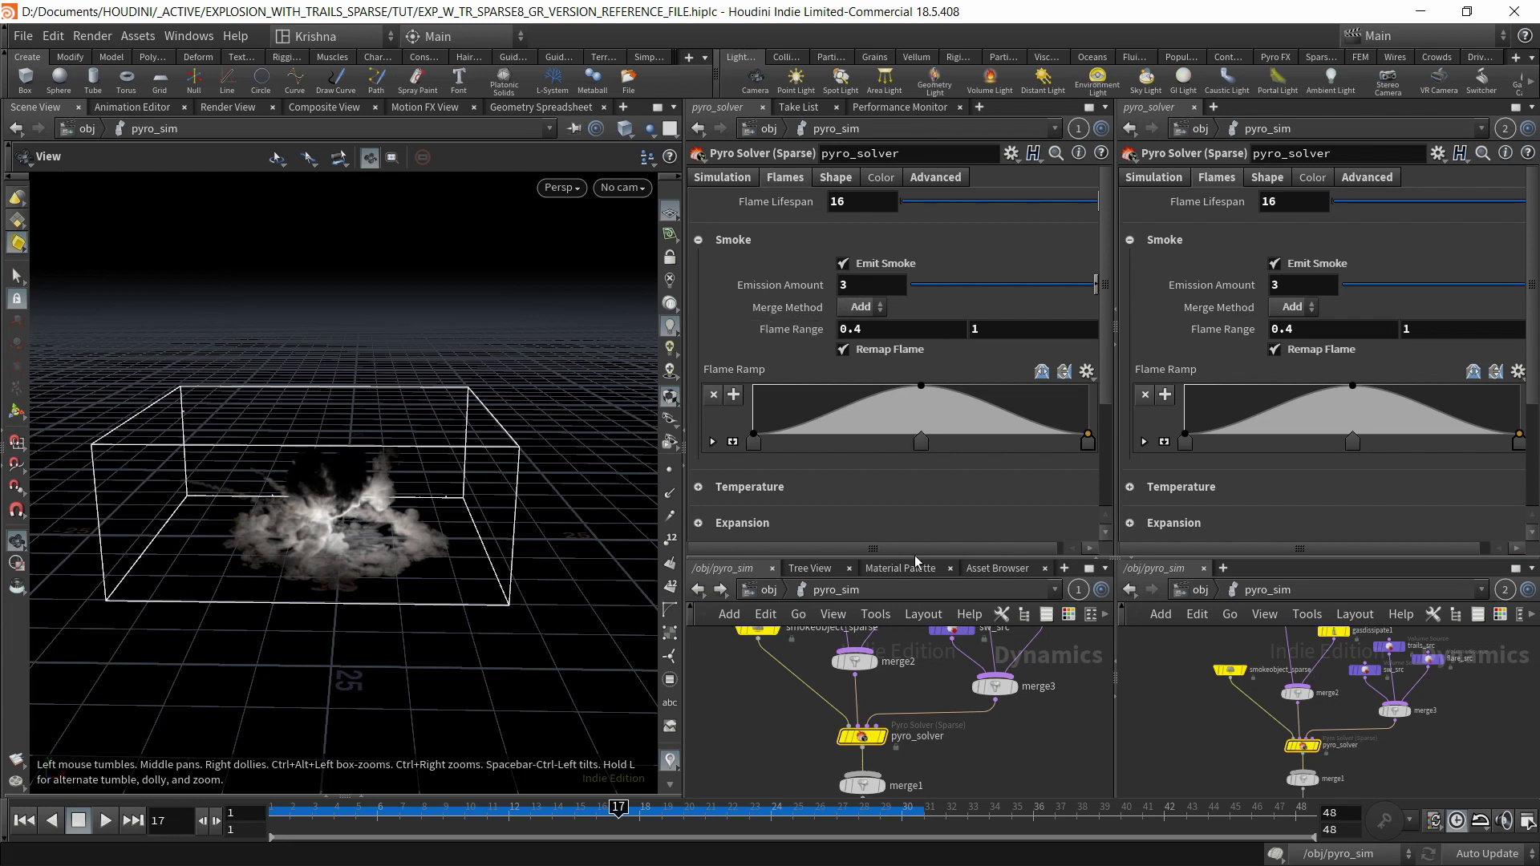
Go up to the object level in the second network pane and open the pyro_import geometry network.
{"action": "left_click", "coordinate": [1201, 591]}
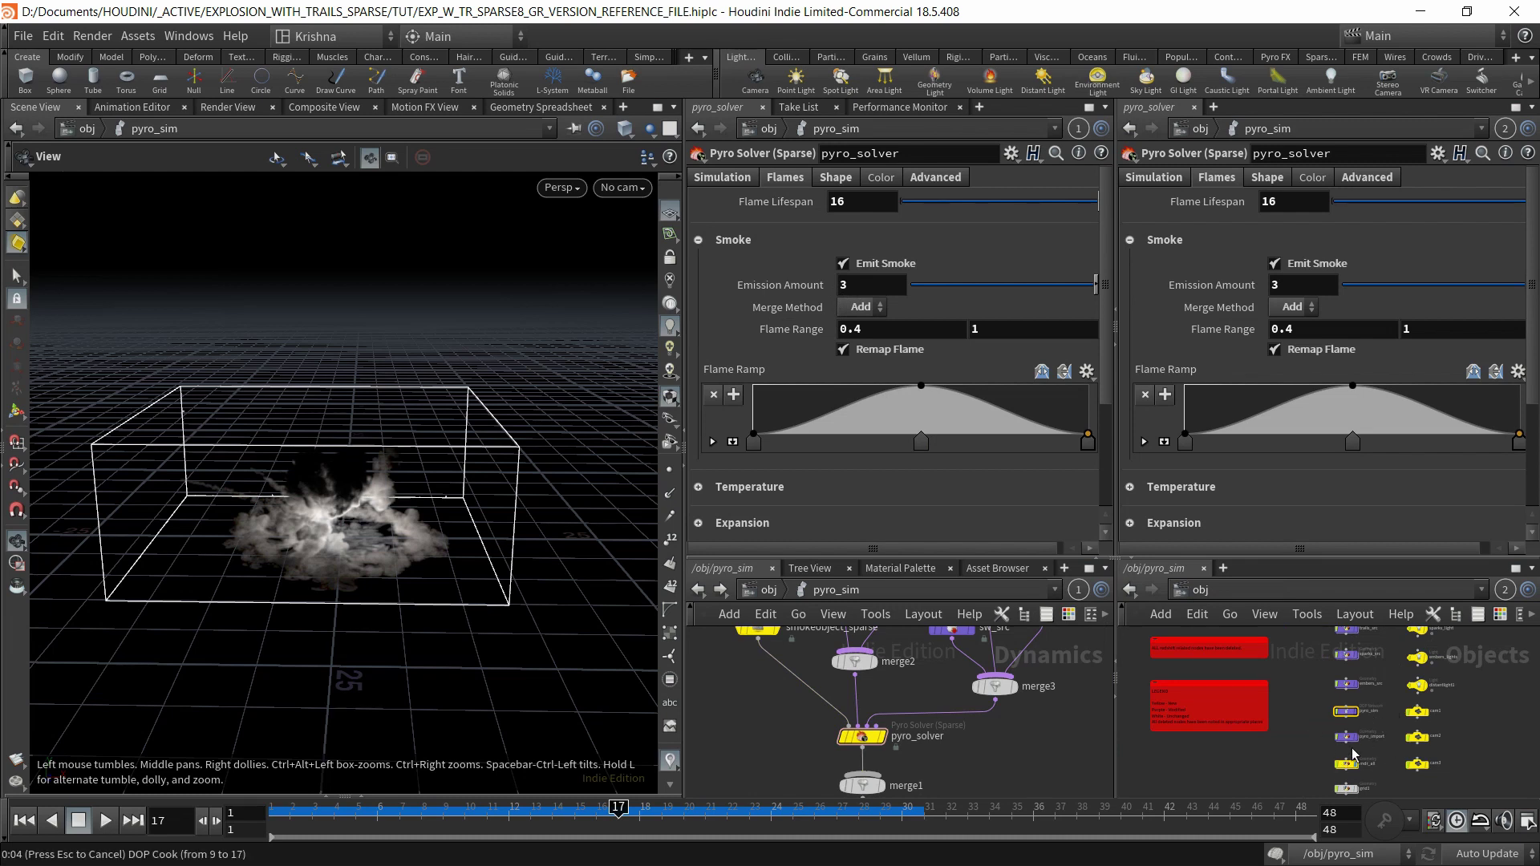
{"action": "left_click", "coordinate": [1347, 711]}
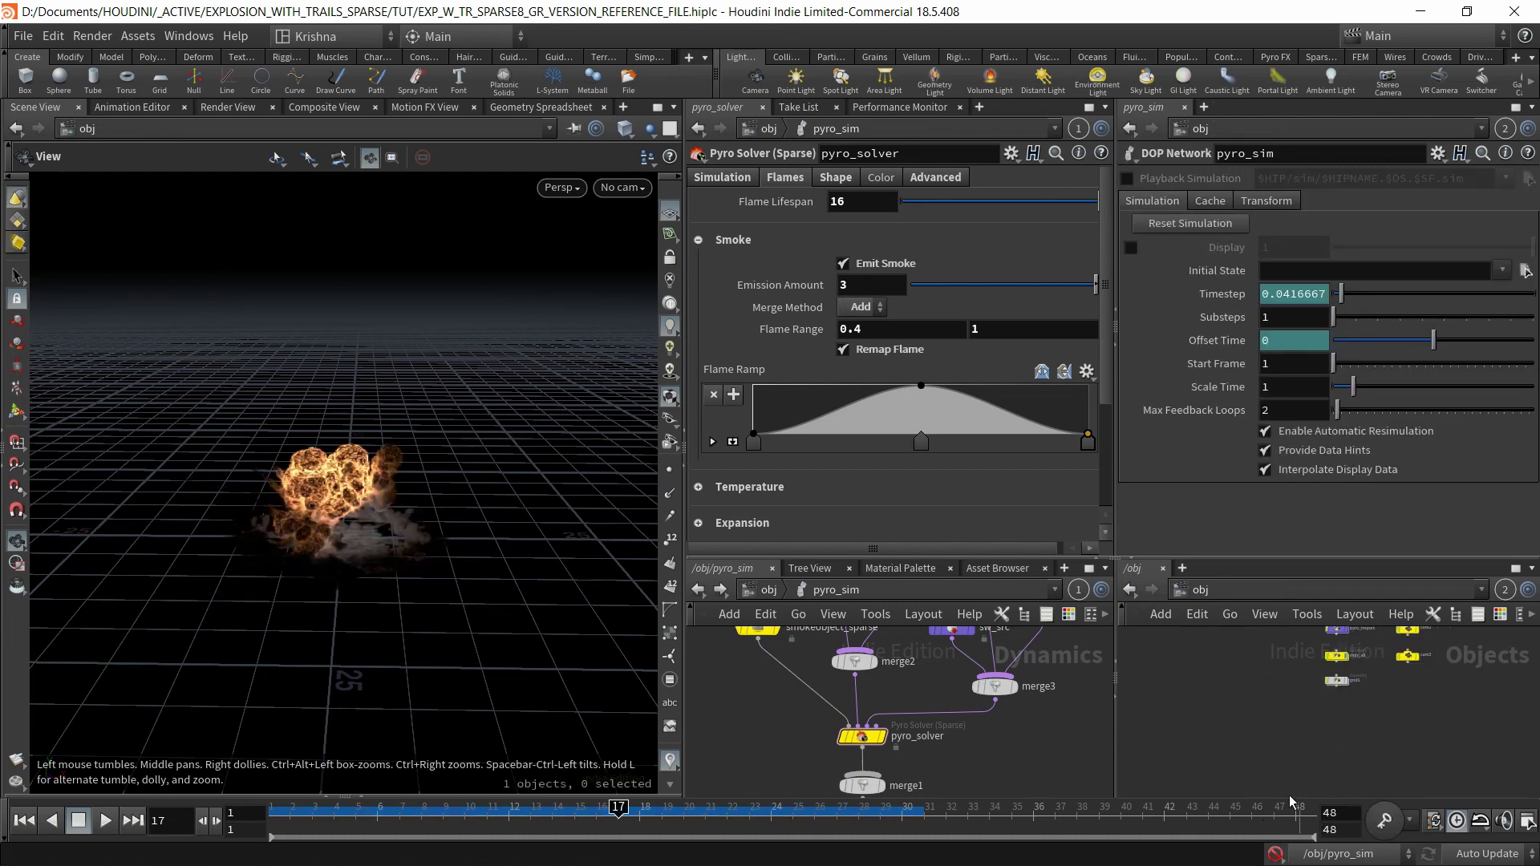
{"action": "scroll", "coordinate": [1389, 688], "scroll_direction": "up", "scroll_amount": 4}
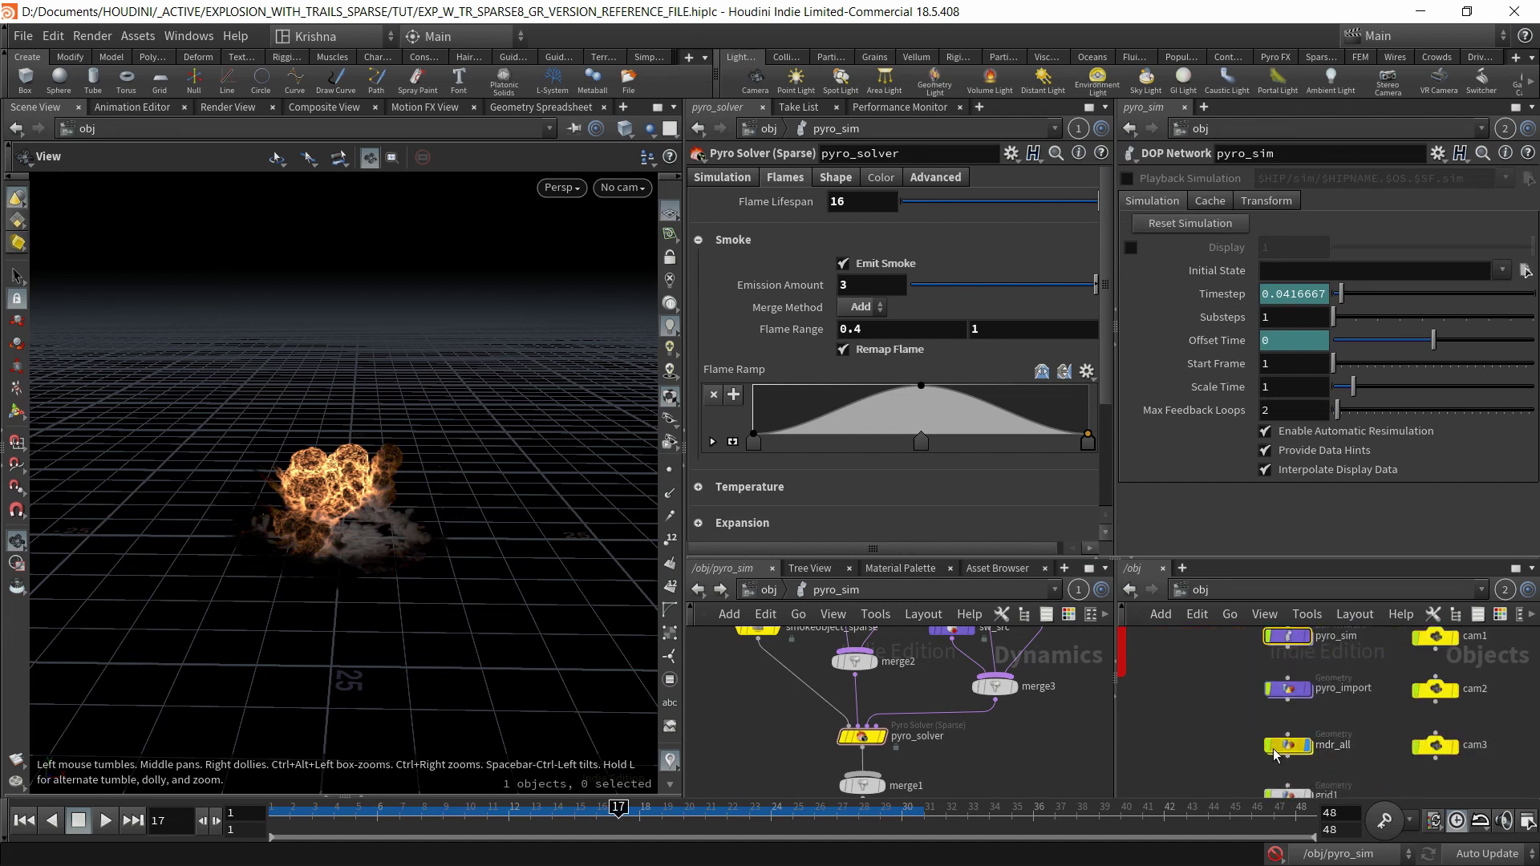
{"action": "double_click", "coordinate": [1287, 688]}
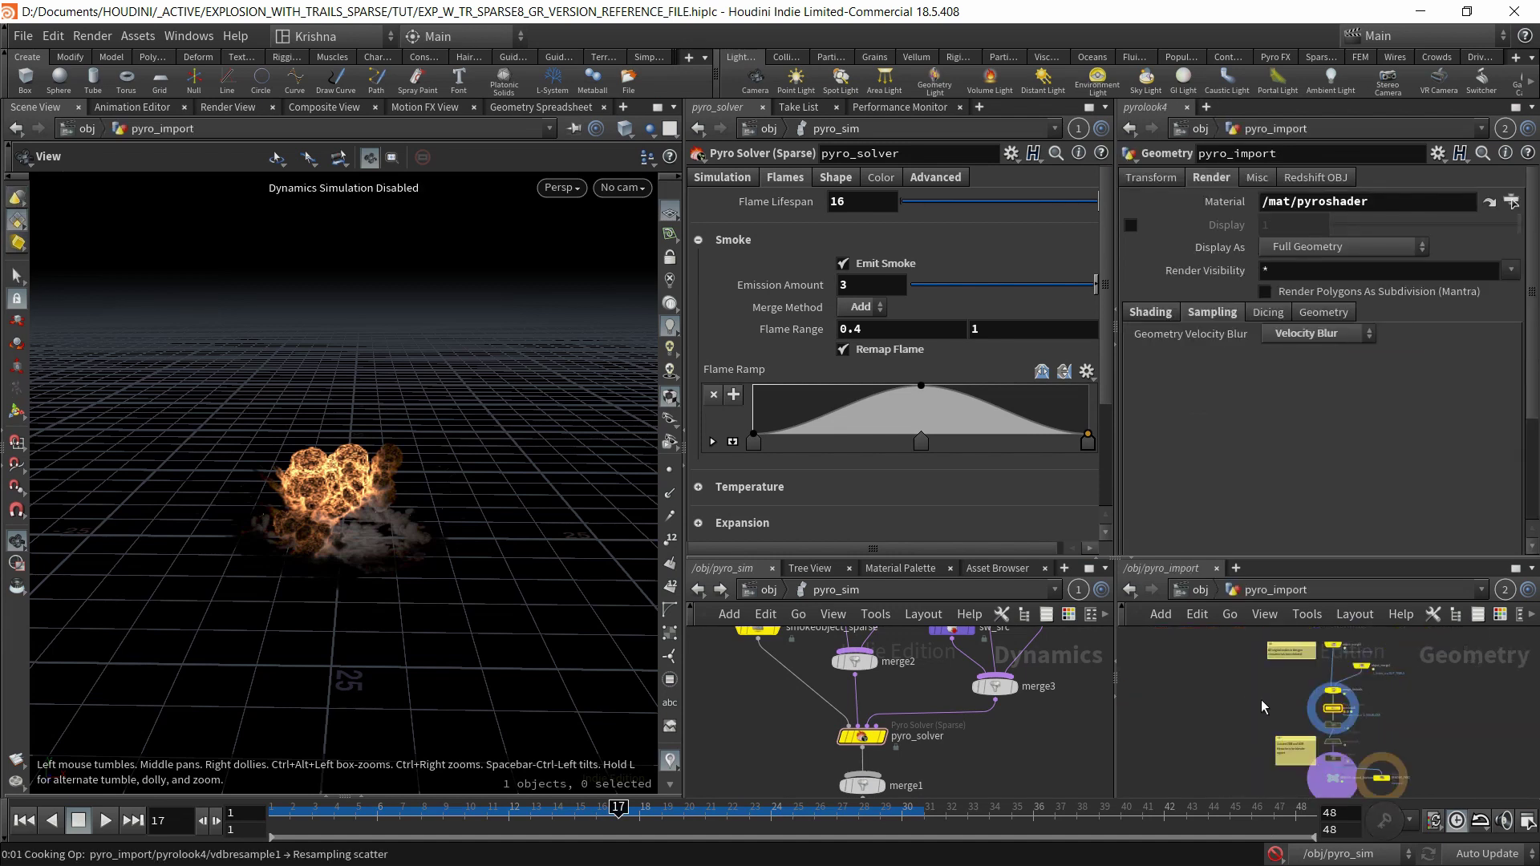
{"action": "scroll", "coordinate": [1289, 738], "scroll_direction": "up", "scroll_amount": 3}
{"action": "middle_click_drag", "start_coordinate": [1302, 779], "coordinate": [1245, 761]}
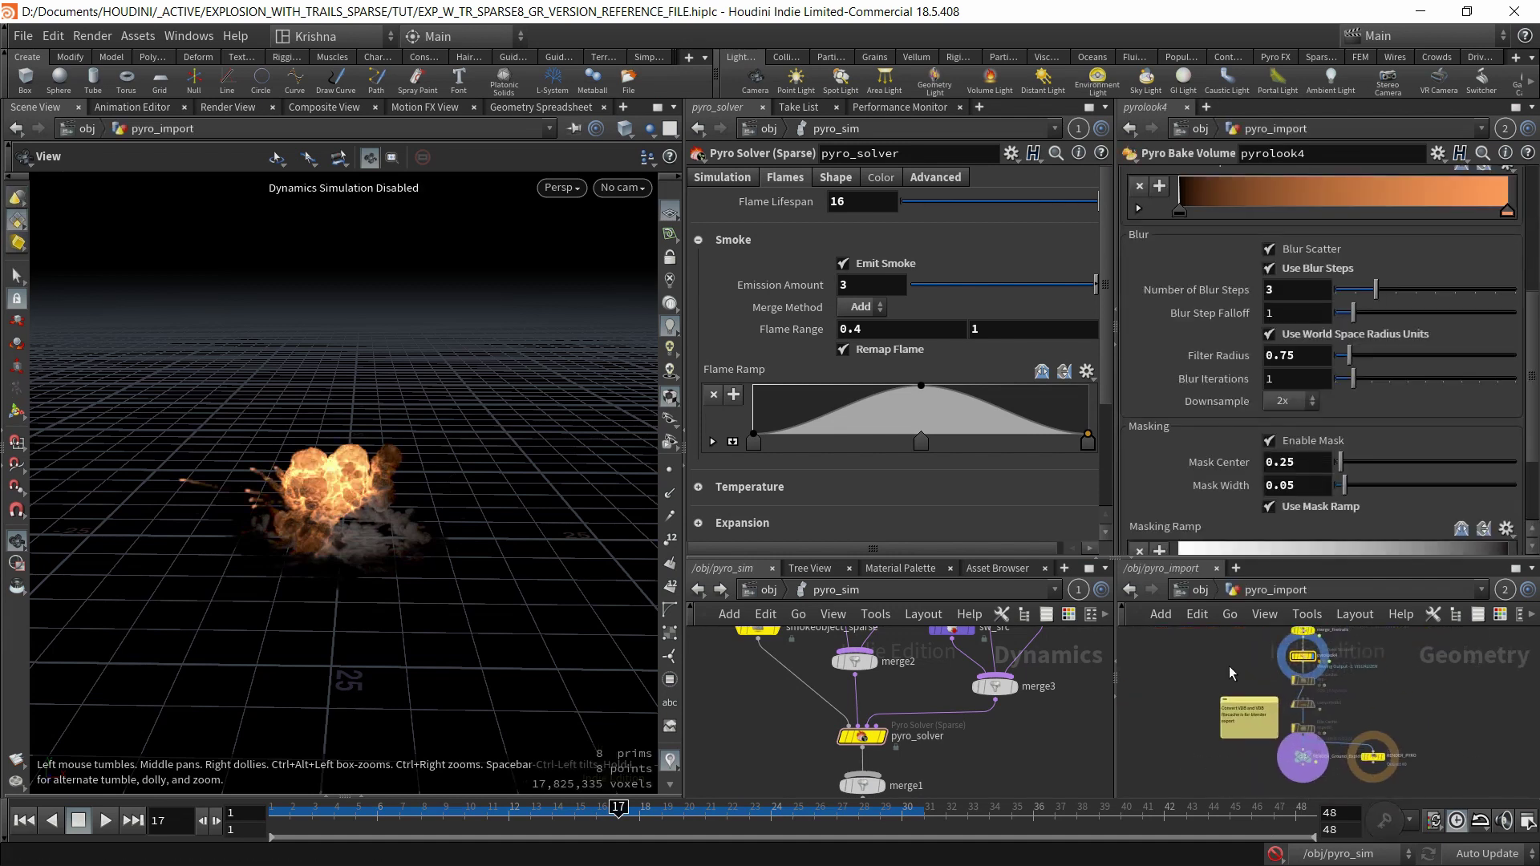
Add a Volume Slice node beside pyrolook4, wired to the imported pyro volumes, and display its slice in the viewport.
{"action": "key", "text": "Tab"}
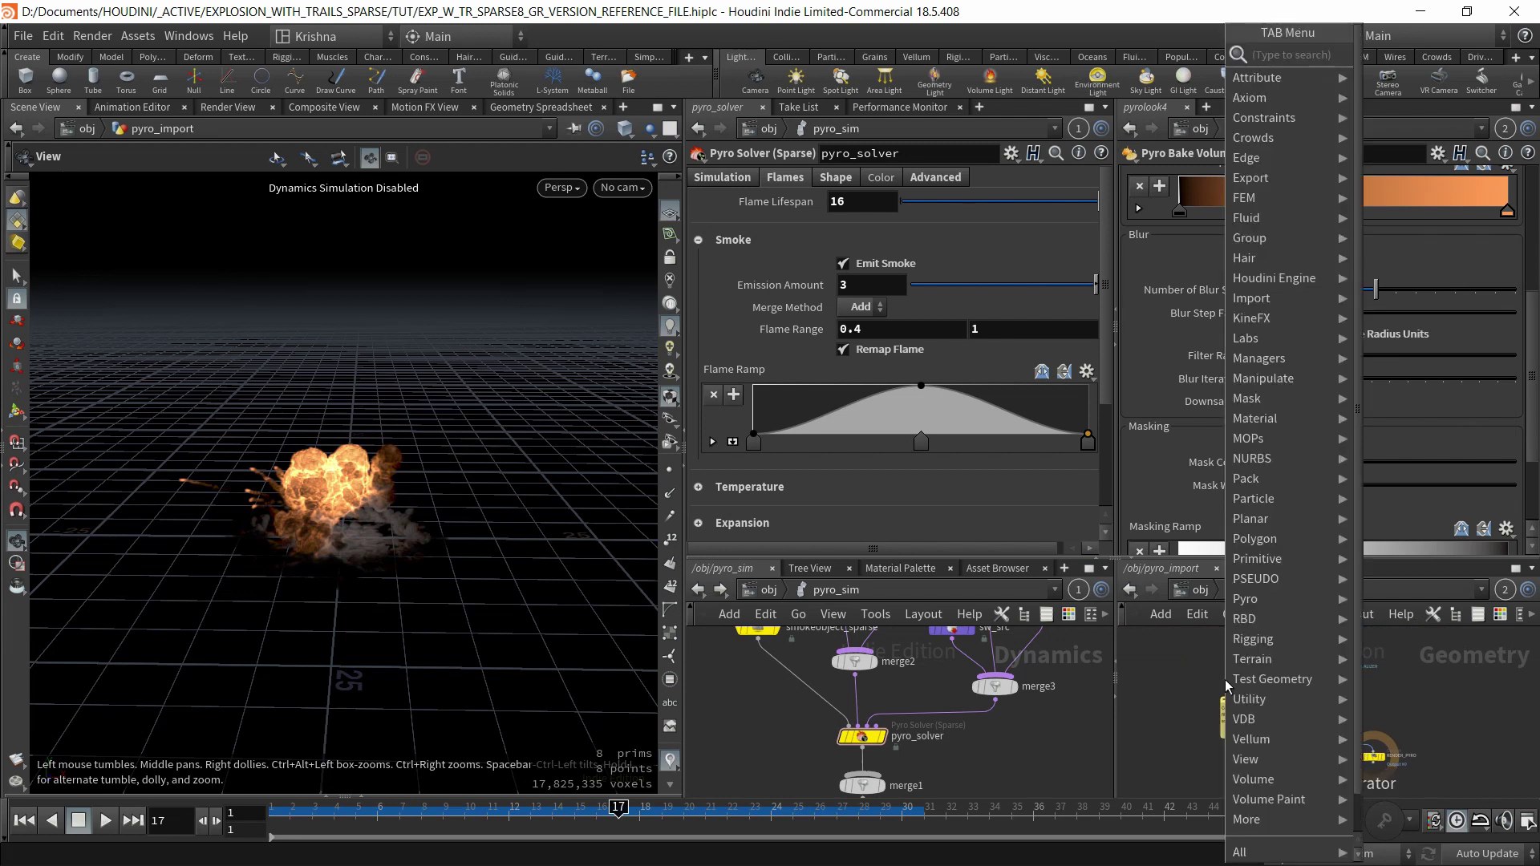
{"action": "type", "text": "volume sli"}
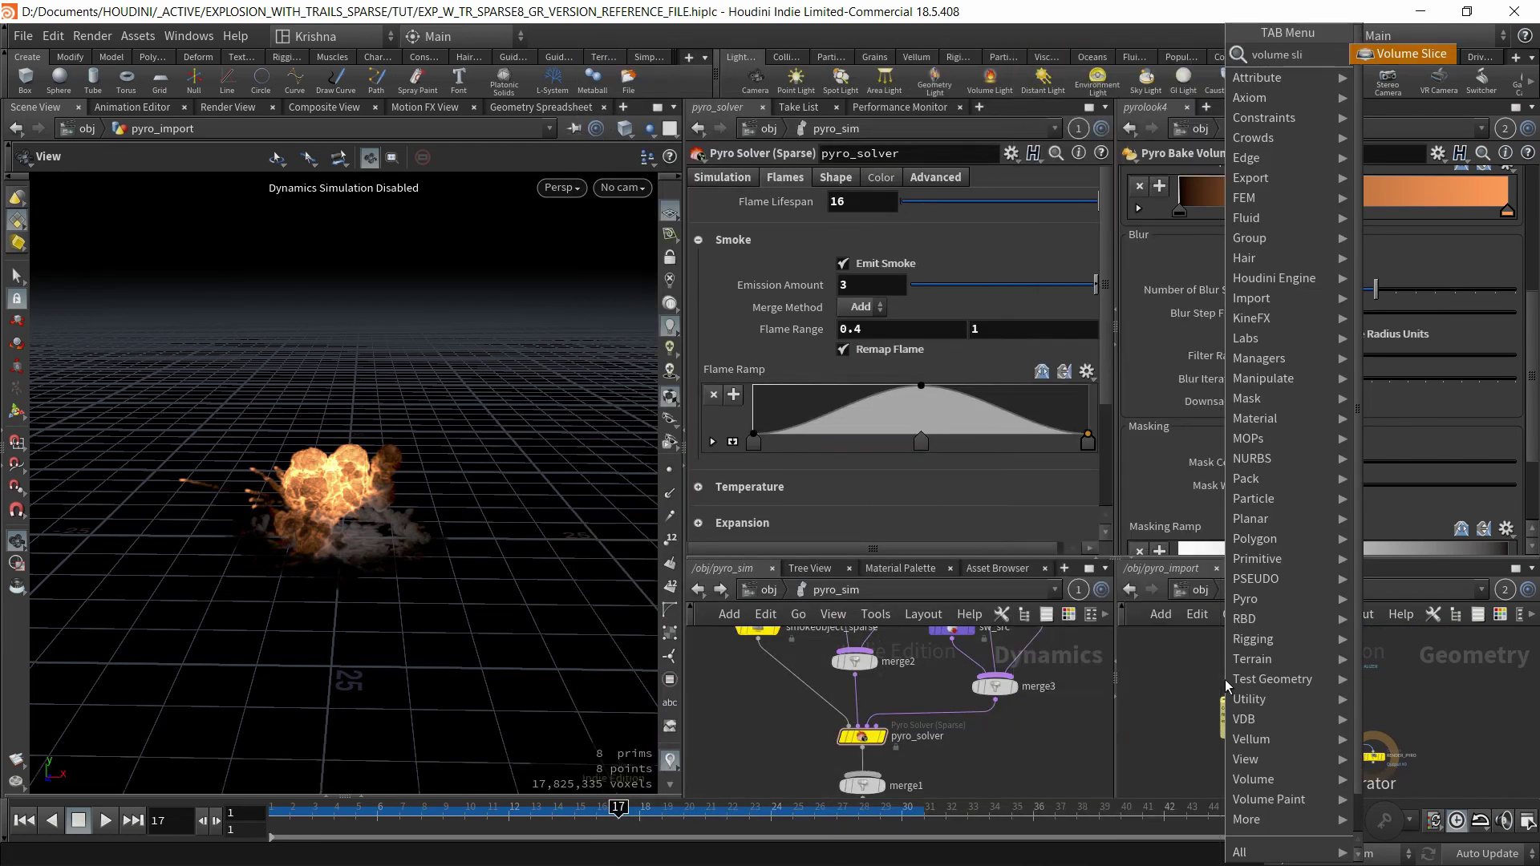
{"action": "key", "text": "Return"}
{"action": "left_click", "coordinate": [1224, 680]}
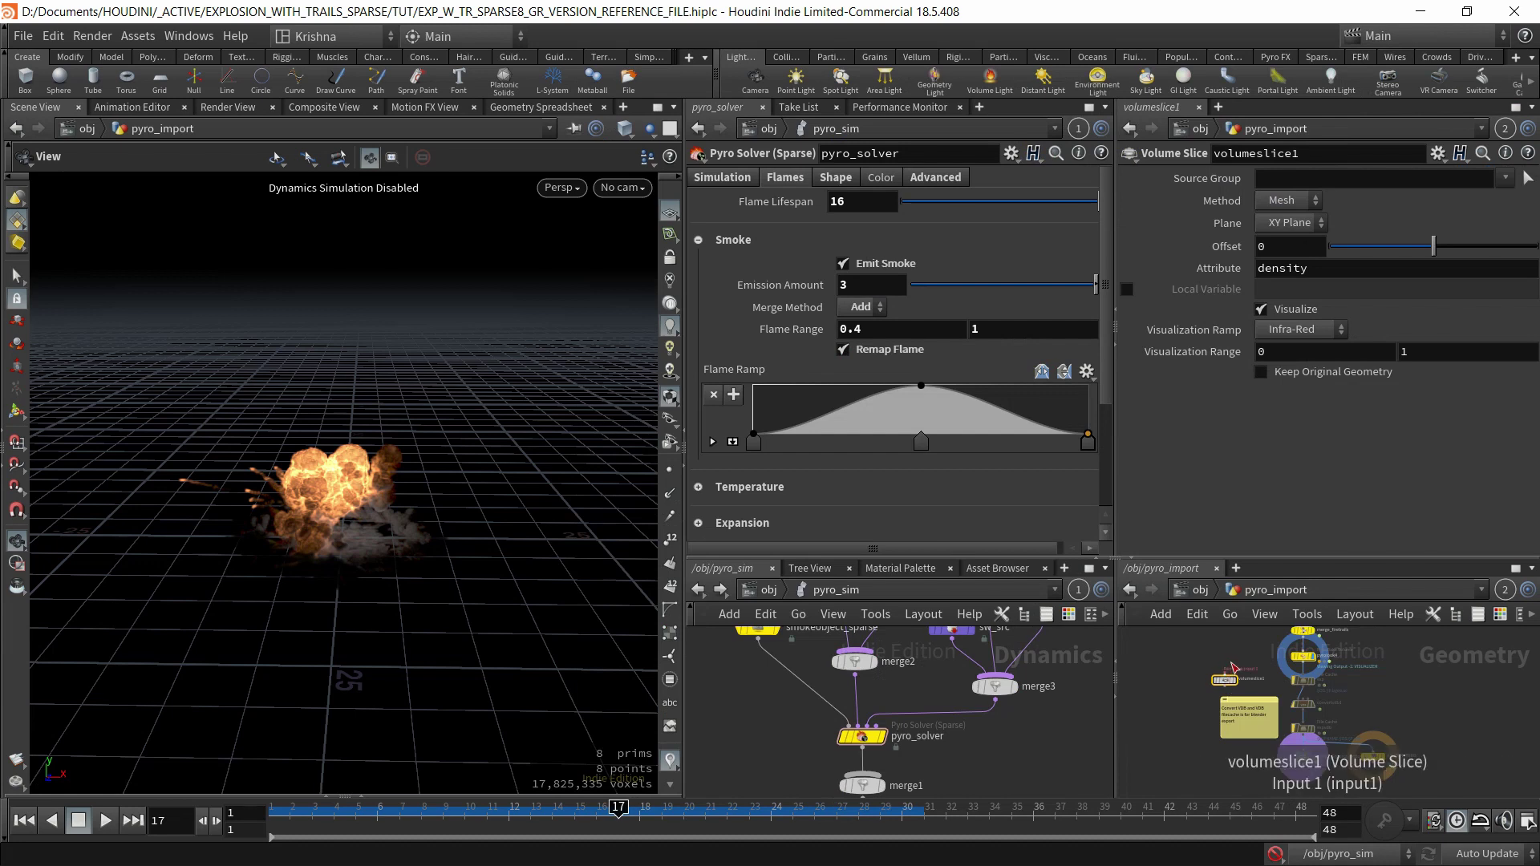
{"action": "left_click", "coordinate": [1225, 675]}
{"action": "mouse_move", "coordinate": [1253, 662]}
{"action": "middle_mouse_down"}
{"action": "mouse_move", "coordinate": [1233, 752]}
{"action": "mouse_move", "coordinate": [1237, 667]}
{"action": "middle_mouse_up"}
{"action": "left_click", "coordinate": [1279, 677]}
{"action": "scroll", "coordinate": [1239, 673], "scroll_direction": "up", "scroll_amount": 3}
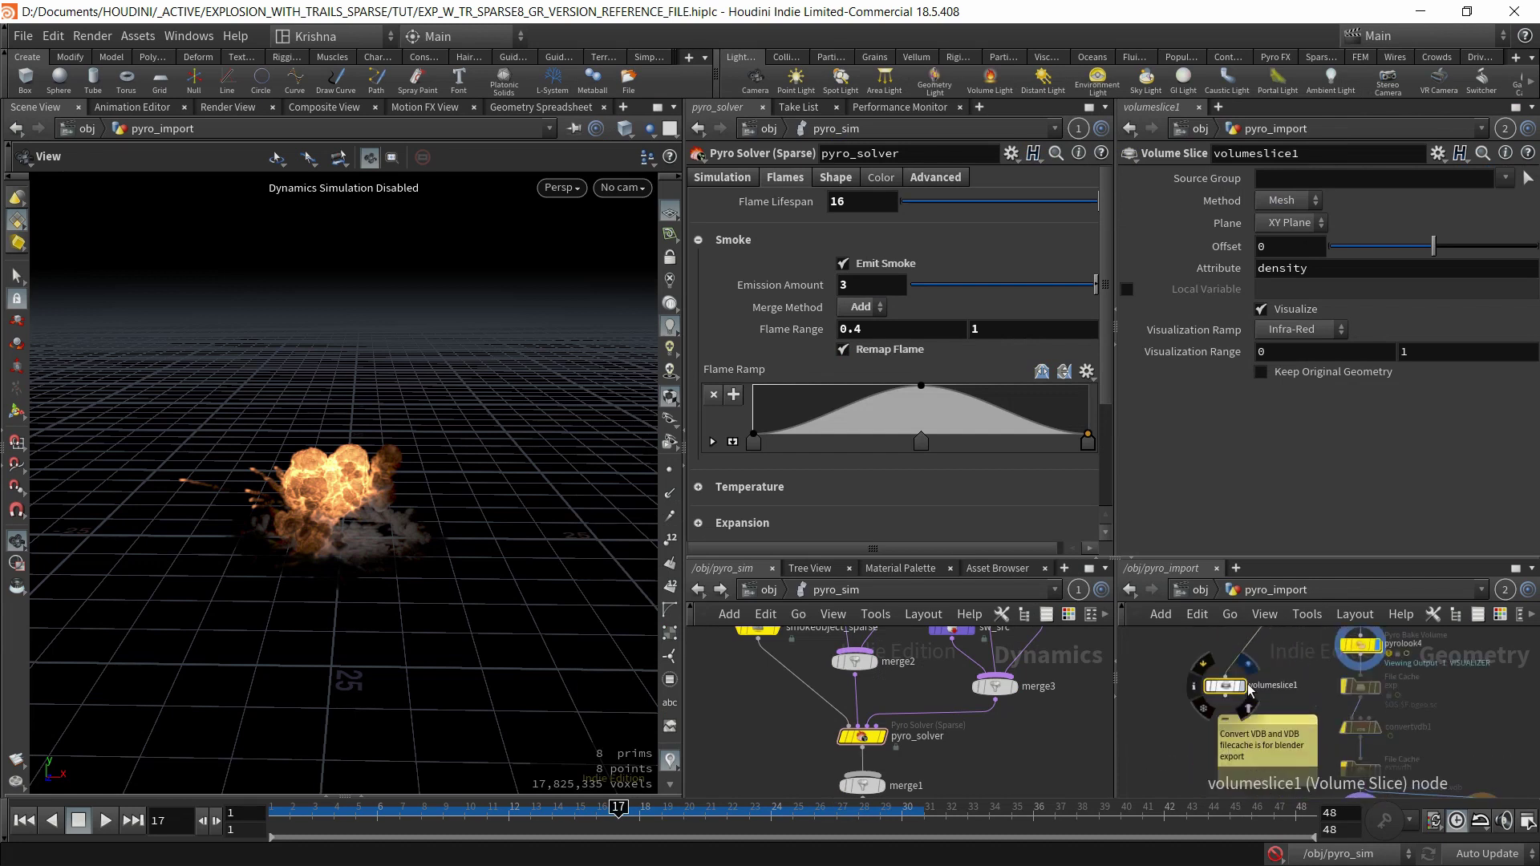
{"action": "left_click", "coordinate": [1247, 689]}
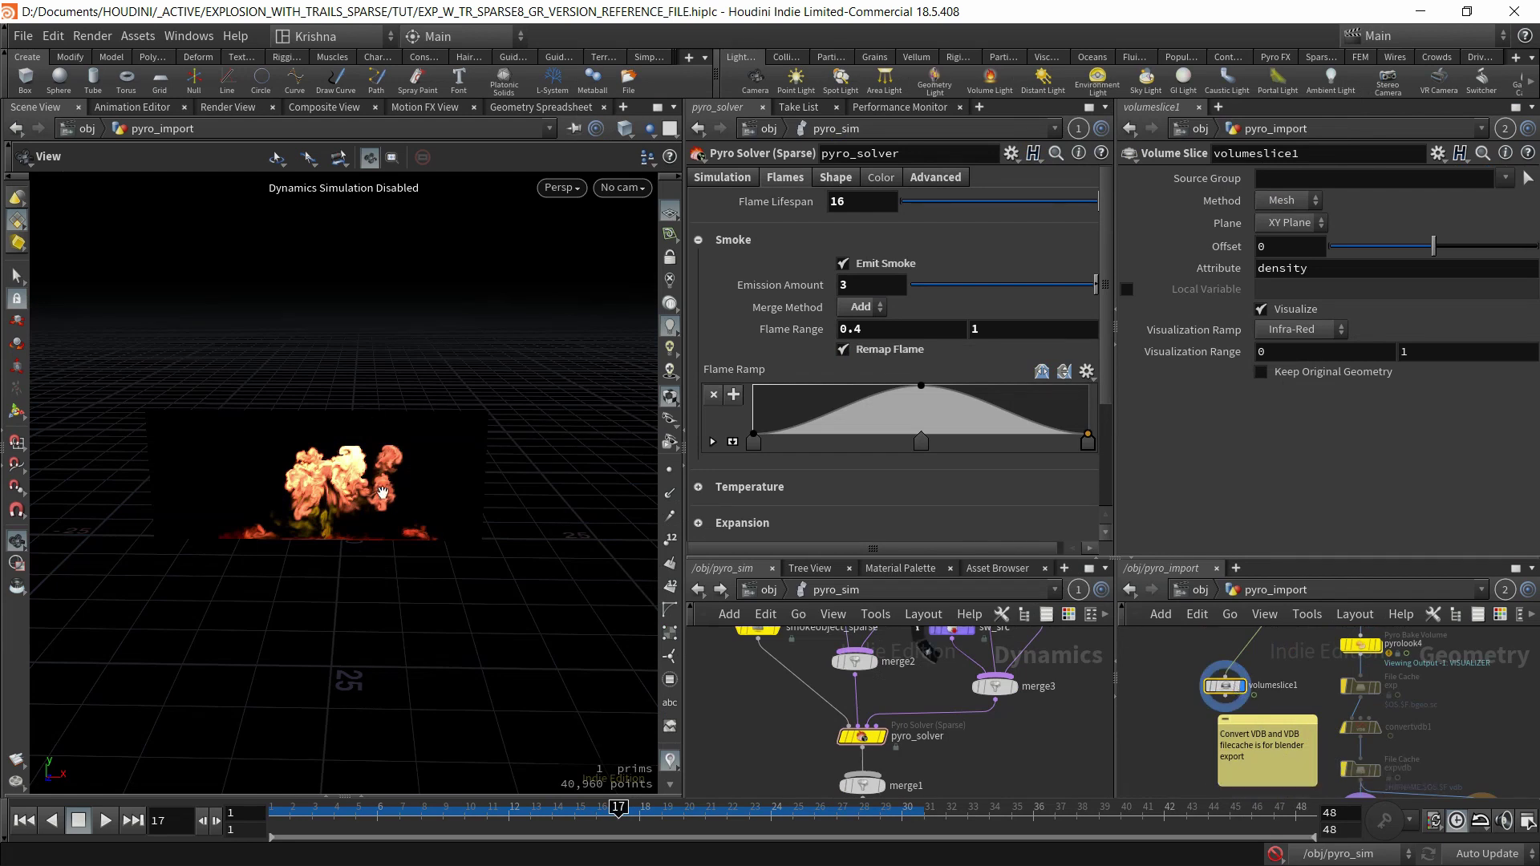
{"action": "scroll", "coordinate": [330, 507], "scroll_direction": "up", "scroll_amount": 5}
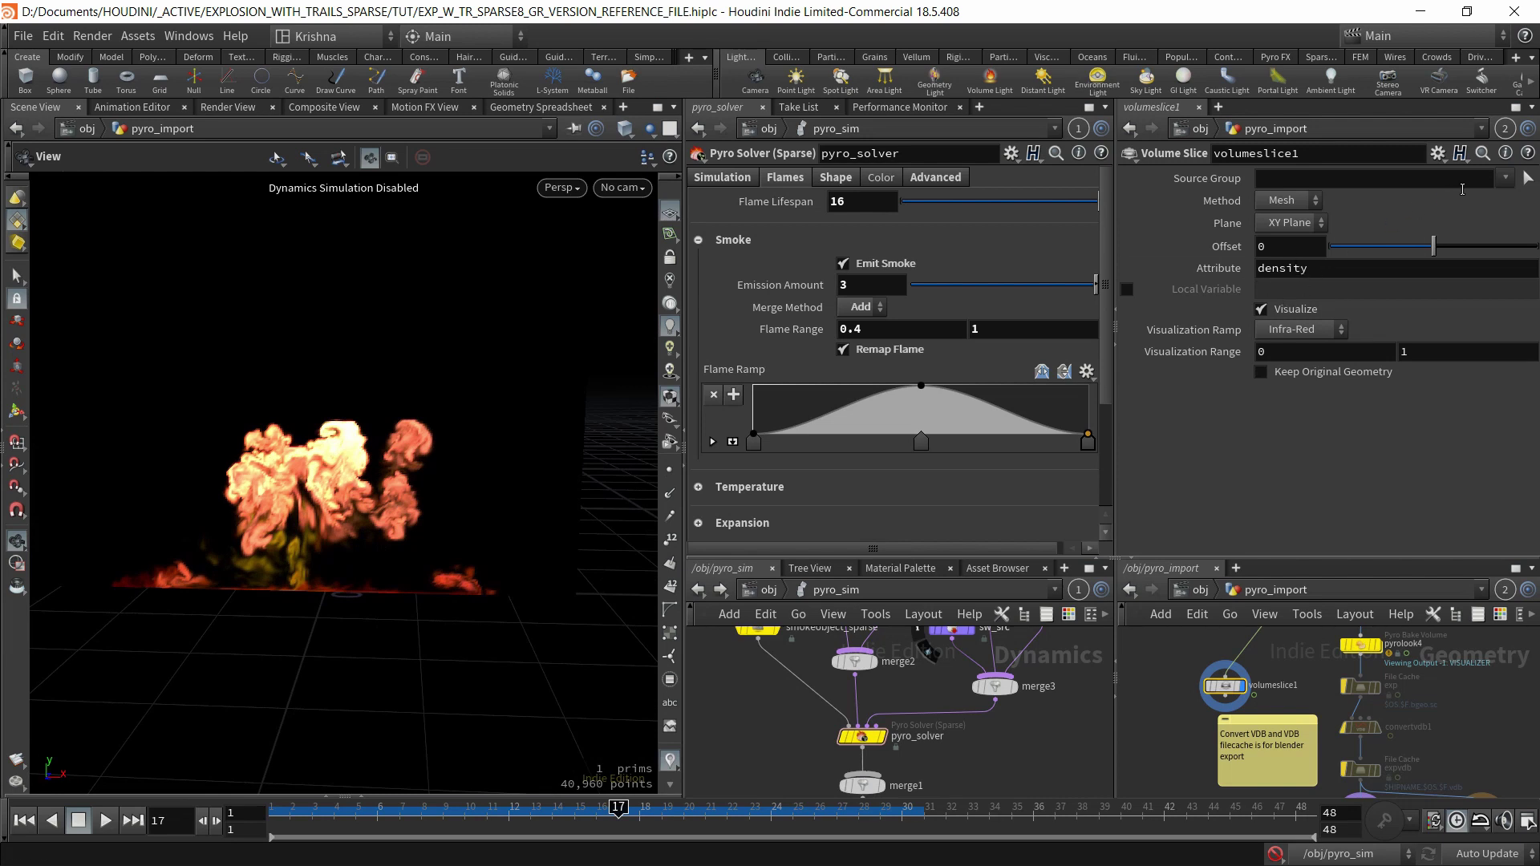
Set the volume slice to the flame field with a visualization range starting at 0.4.
{"action": "left_click", "coordinate": [1516, 184]}
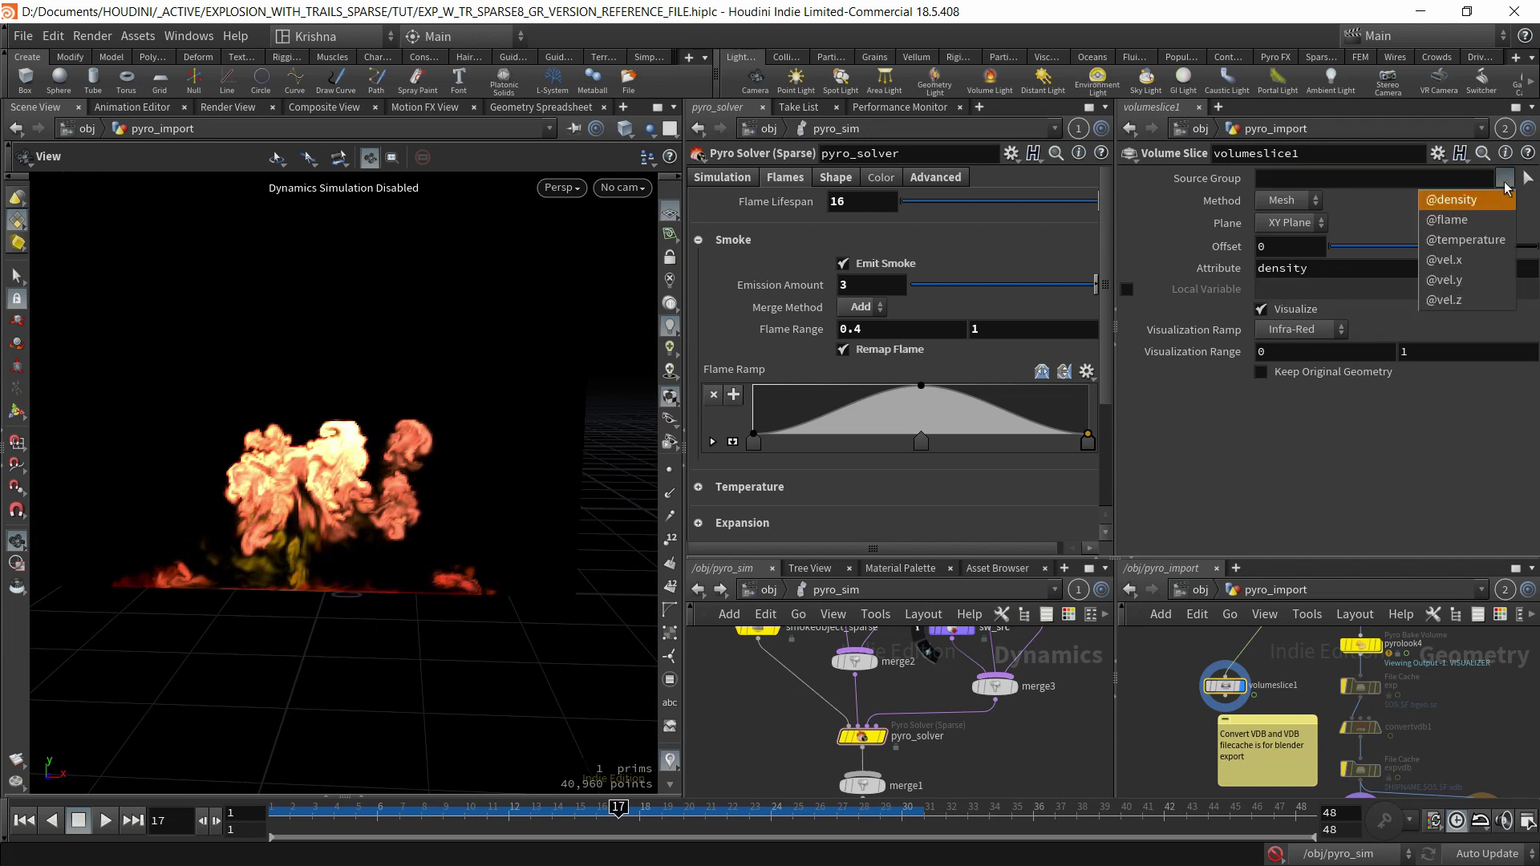
{"action": "left_click", "coordinate": [1478, 224]}
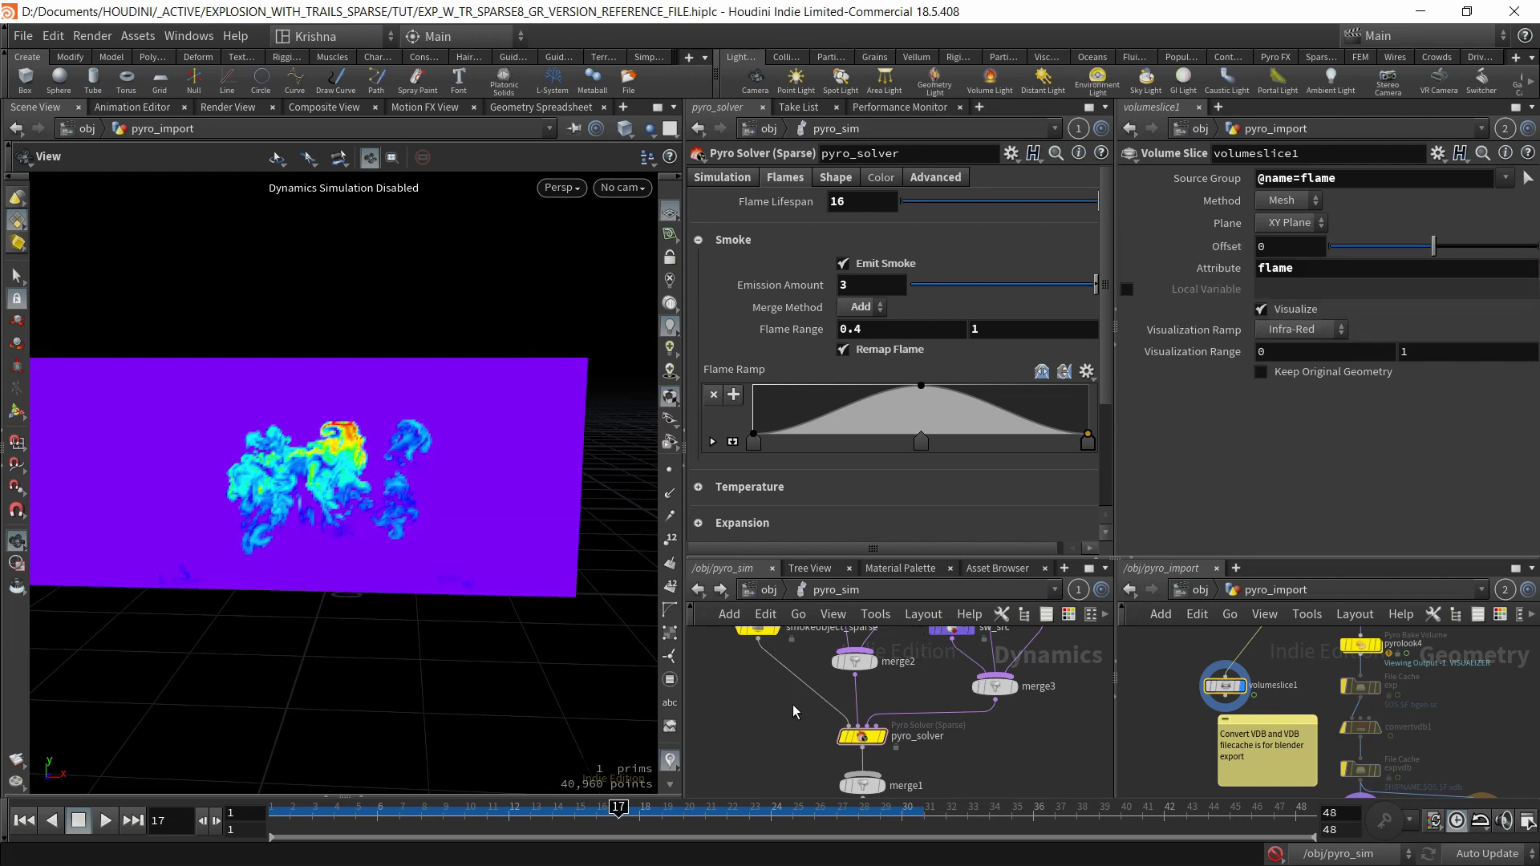
{"action": "left_click", "coordinate": [1293, 358]}
{"action": "type", "text": ".4"}
{"action": "key", "text": "Return"}
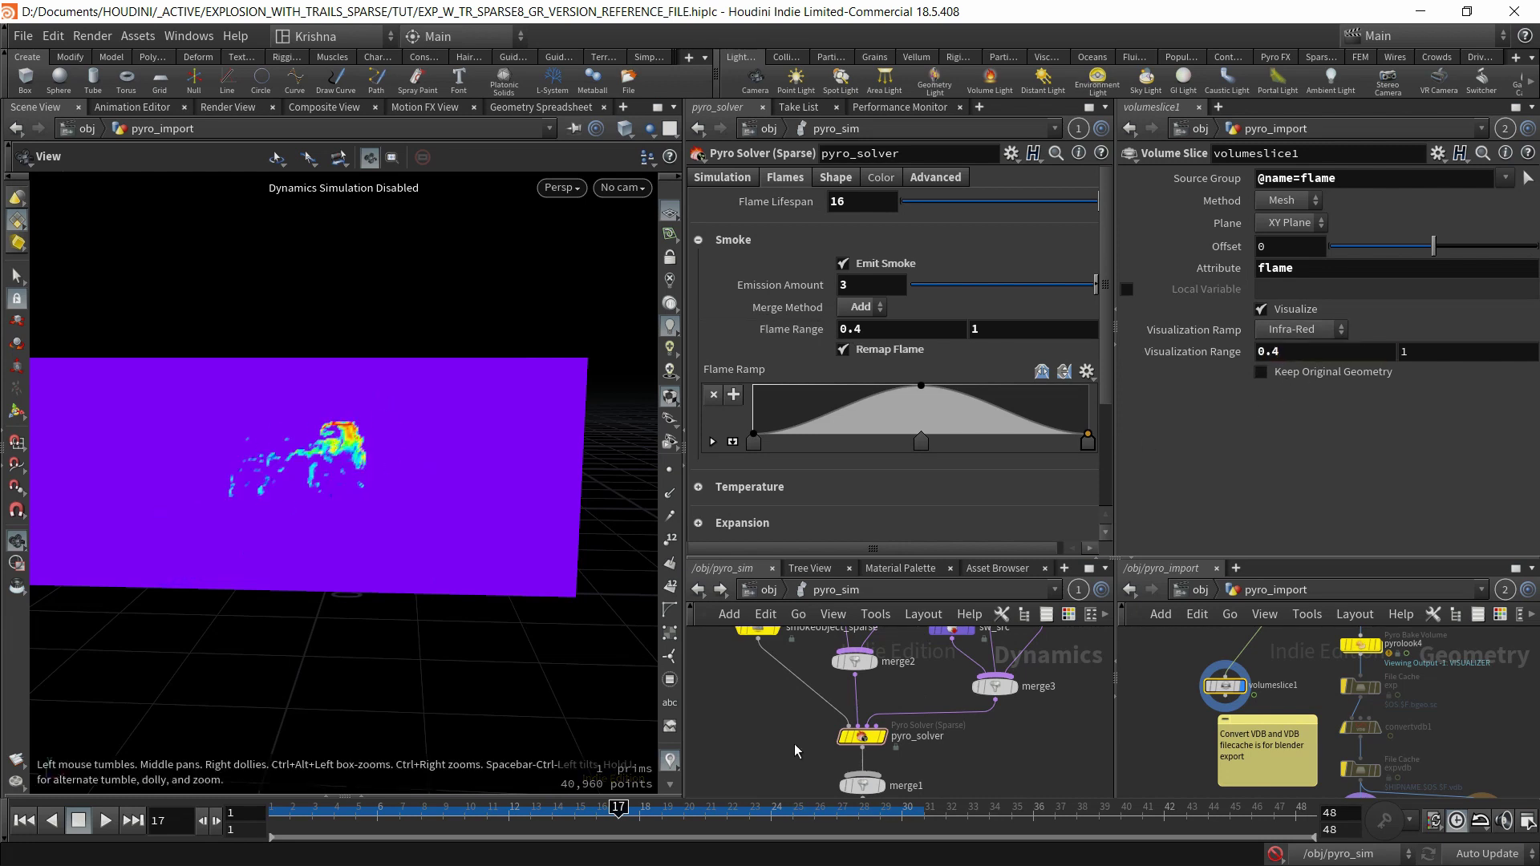
Examine pyro_solver's Temperature and Expansion sections under Flames, including their flame ranges and ramps.
{"action": "left_click", "coordinate": [884, 728]}
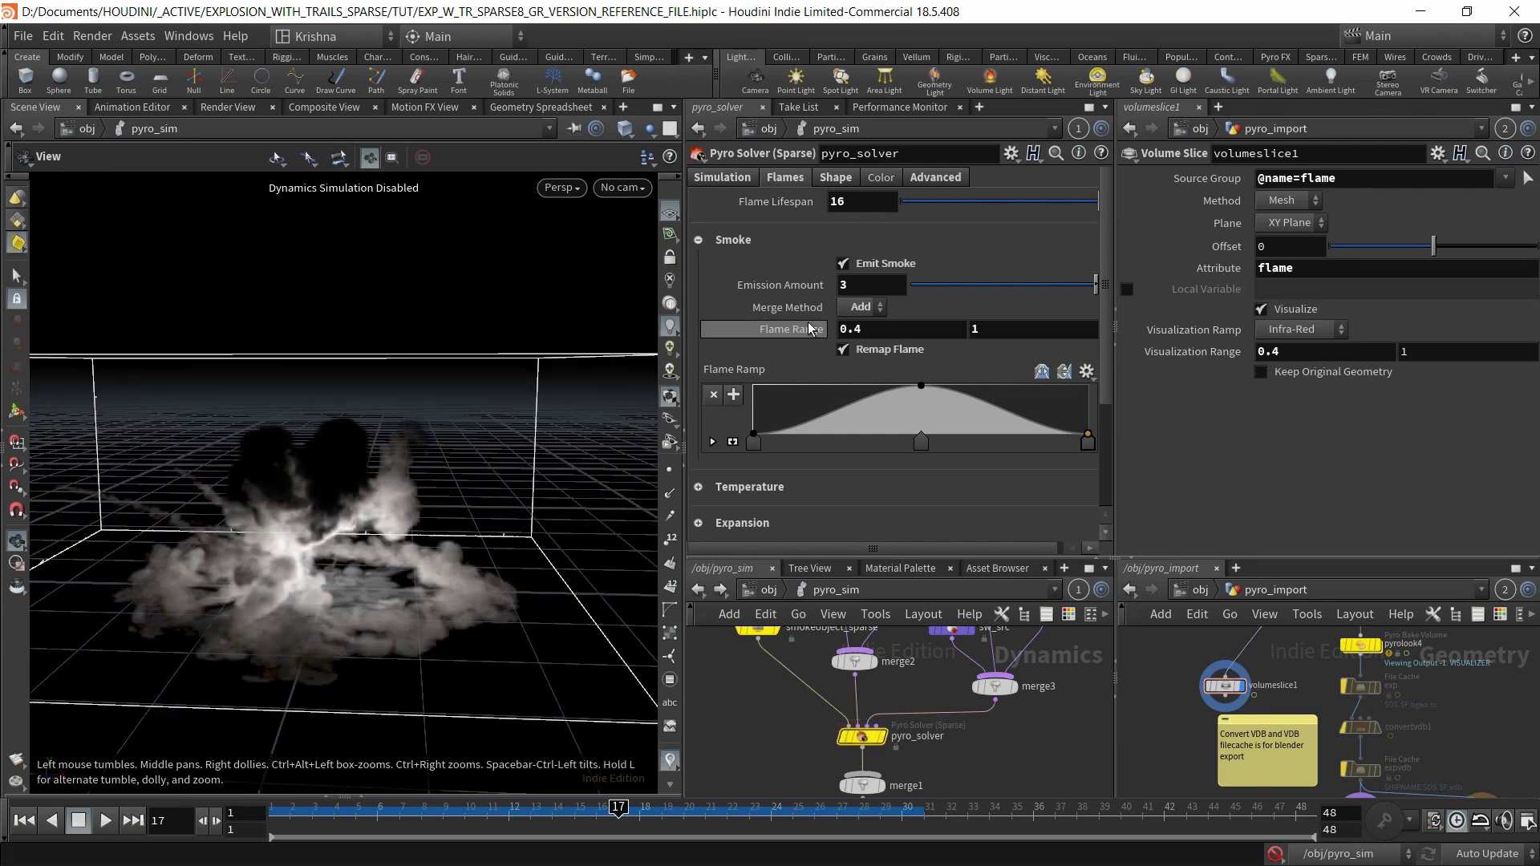
{"action": "scroll", "coordinate": [842, 507], "scroll_direction": "down", "scroll_amount": 4}
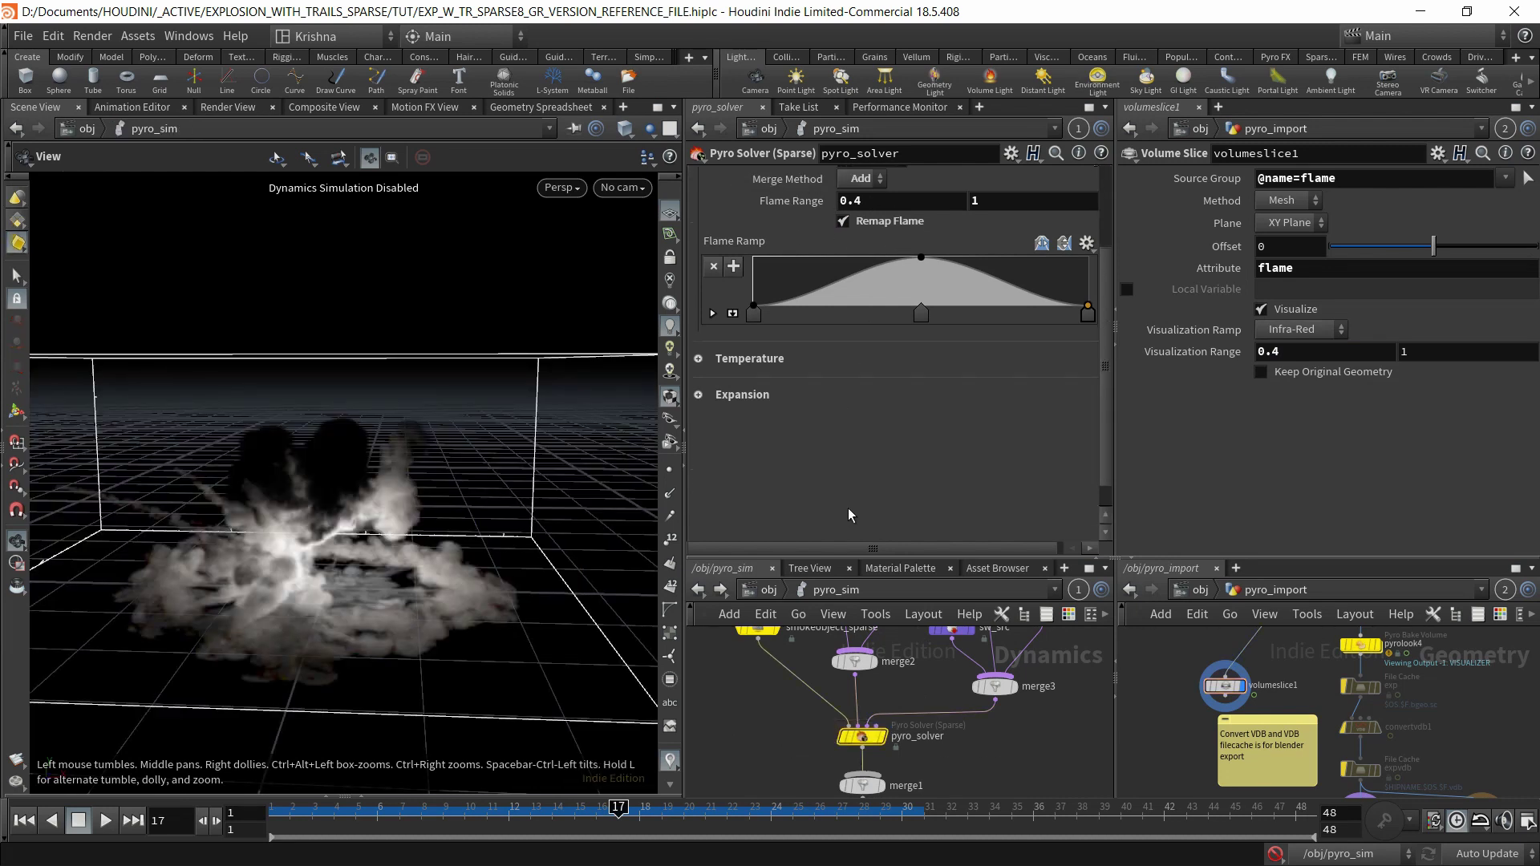
{"action": "left_click", "coordinate": [699, 327]}
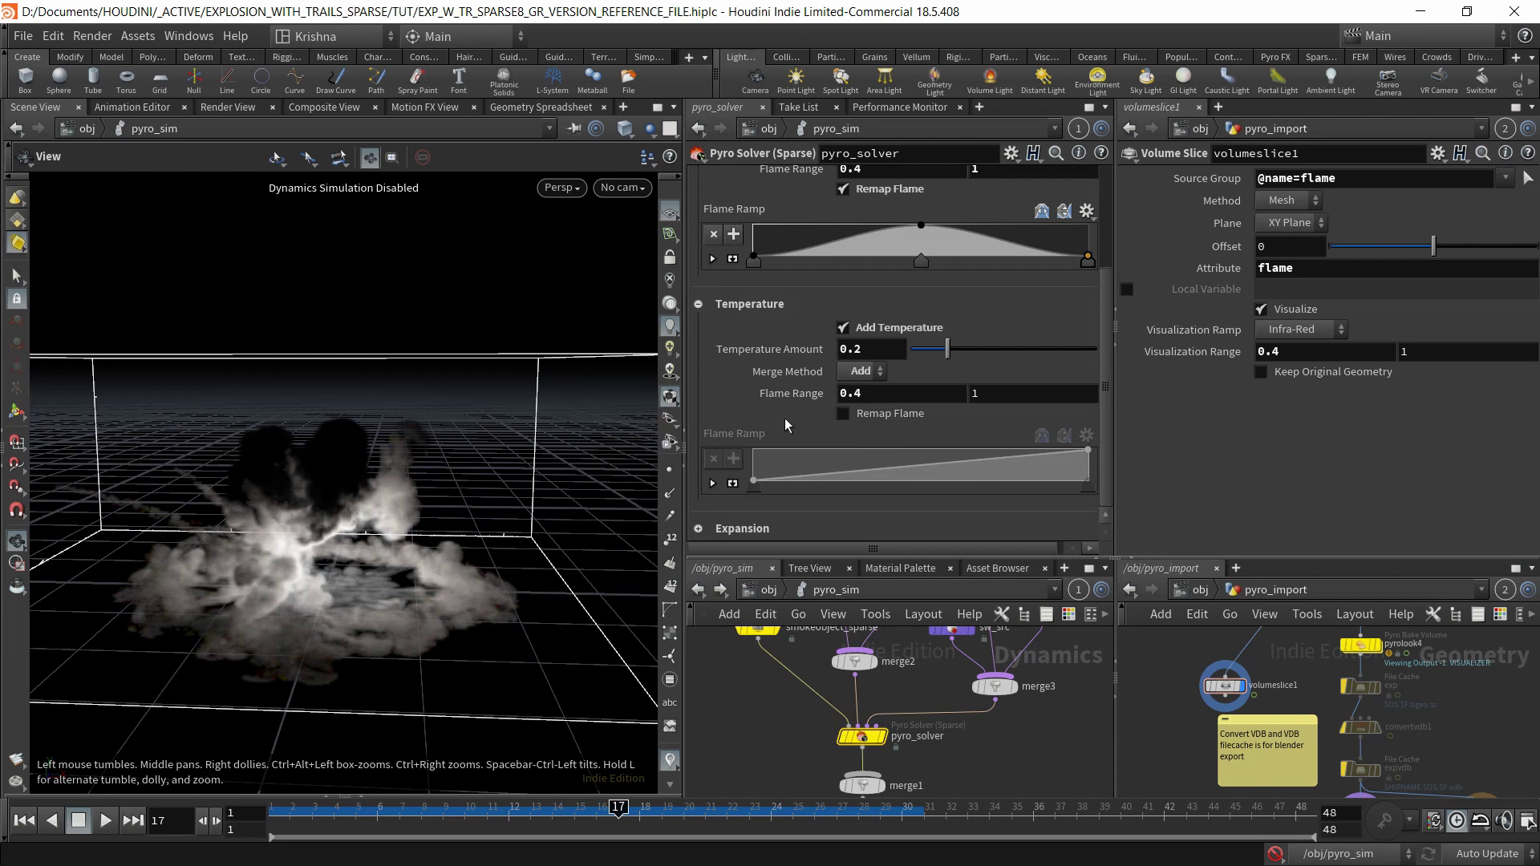
{"action": "left_click", "coordinate": [742, 529]}
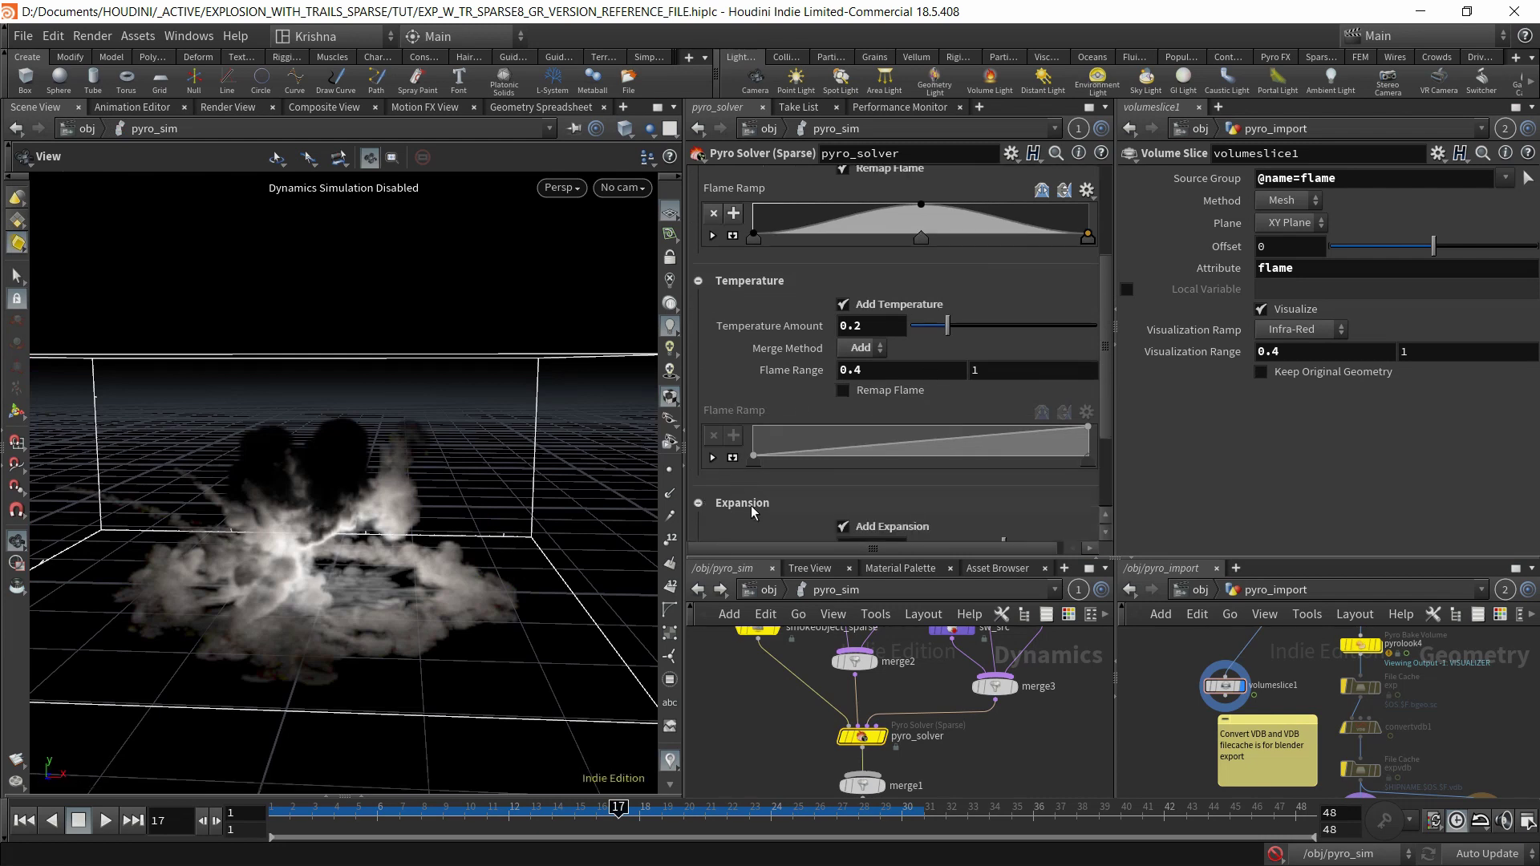
{"action": "scroll", "coordinate": [761, 483], "scroll_direction": "down", "scroll_amount": 3}
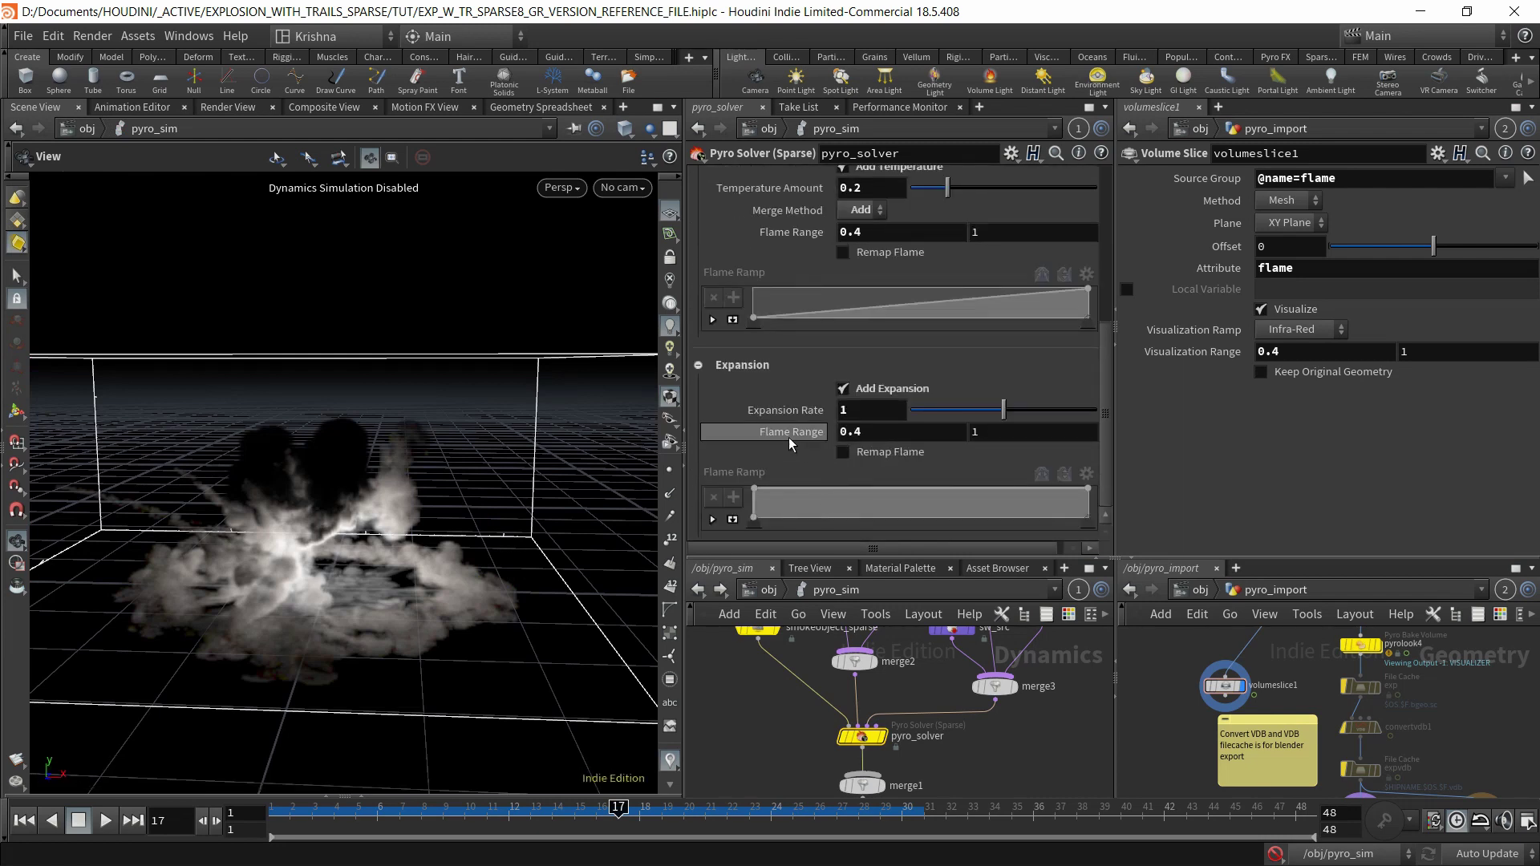
{"action": "scroll", "coordinate": [794, 455], "scroll_direction": "up", "scroll_amount": 2}
{"action": "scroll", "coordinate": [797, 466], "scroll_direction": "up", "scroll_amount": 2}
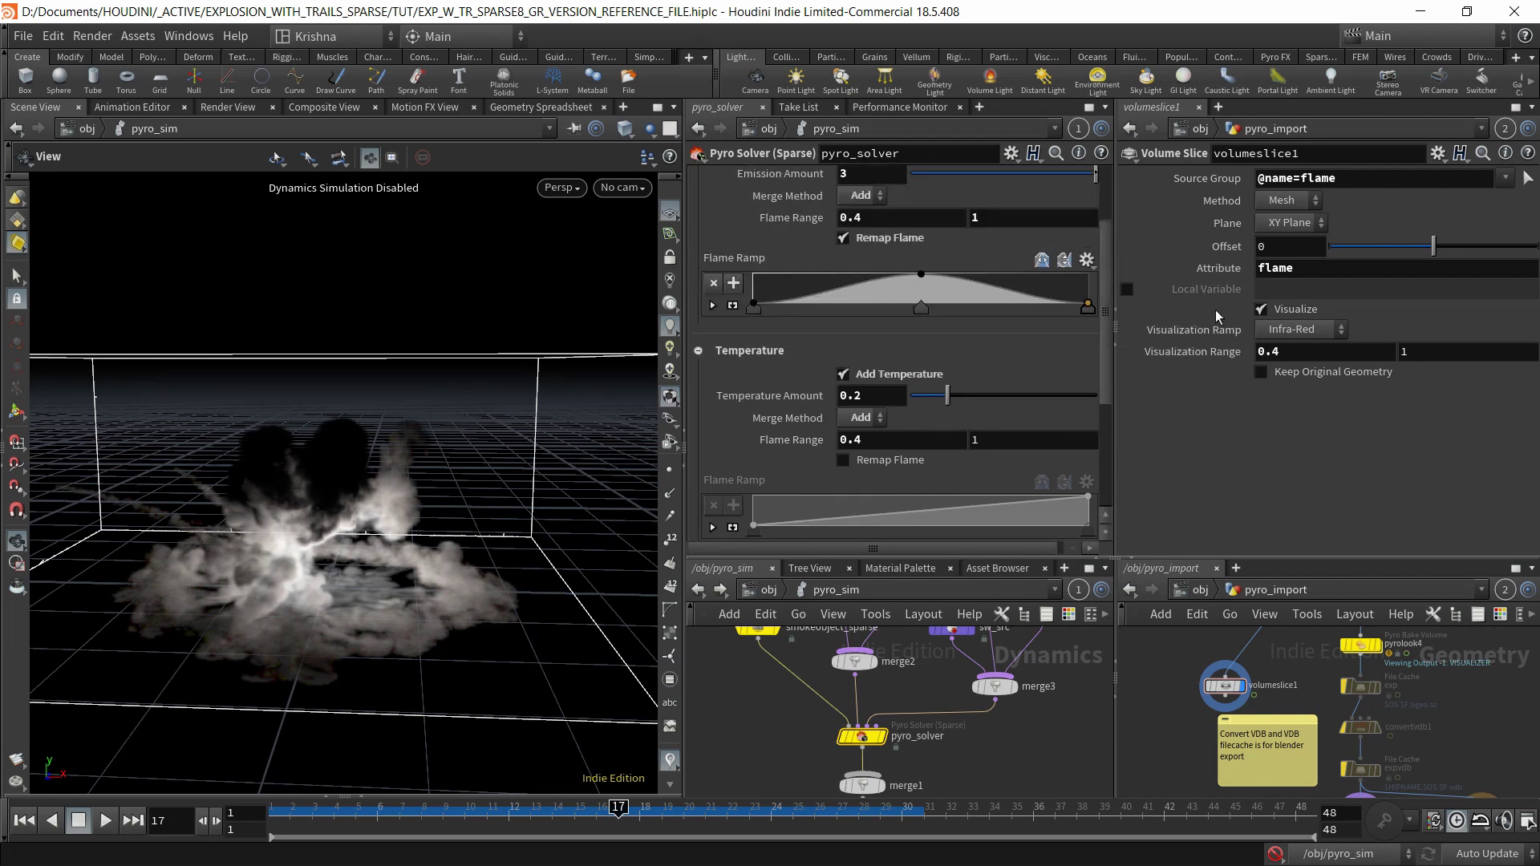
Show the flame slice again and compare it with pyro_solver's Smoke flame ramp and Temperature flame range.
{"action": "left_click_drag", "start_coordinate": [1172, 676], "coordinate": [1276, 706]}
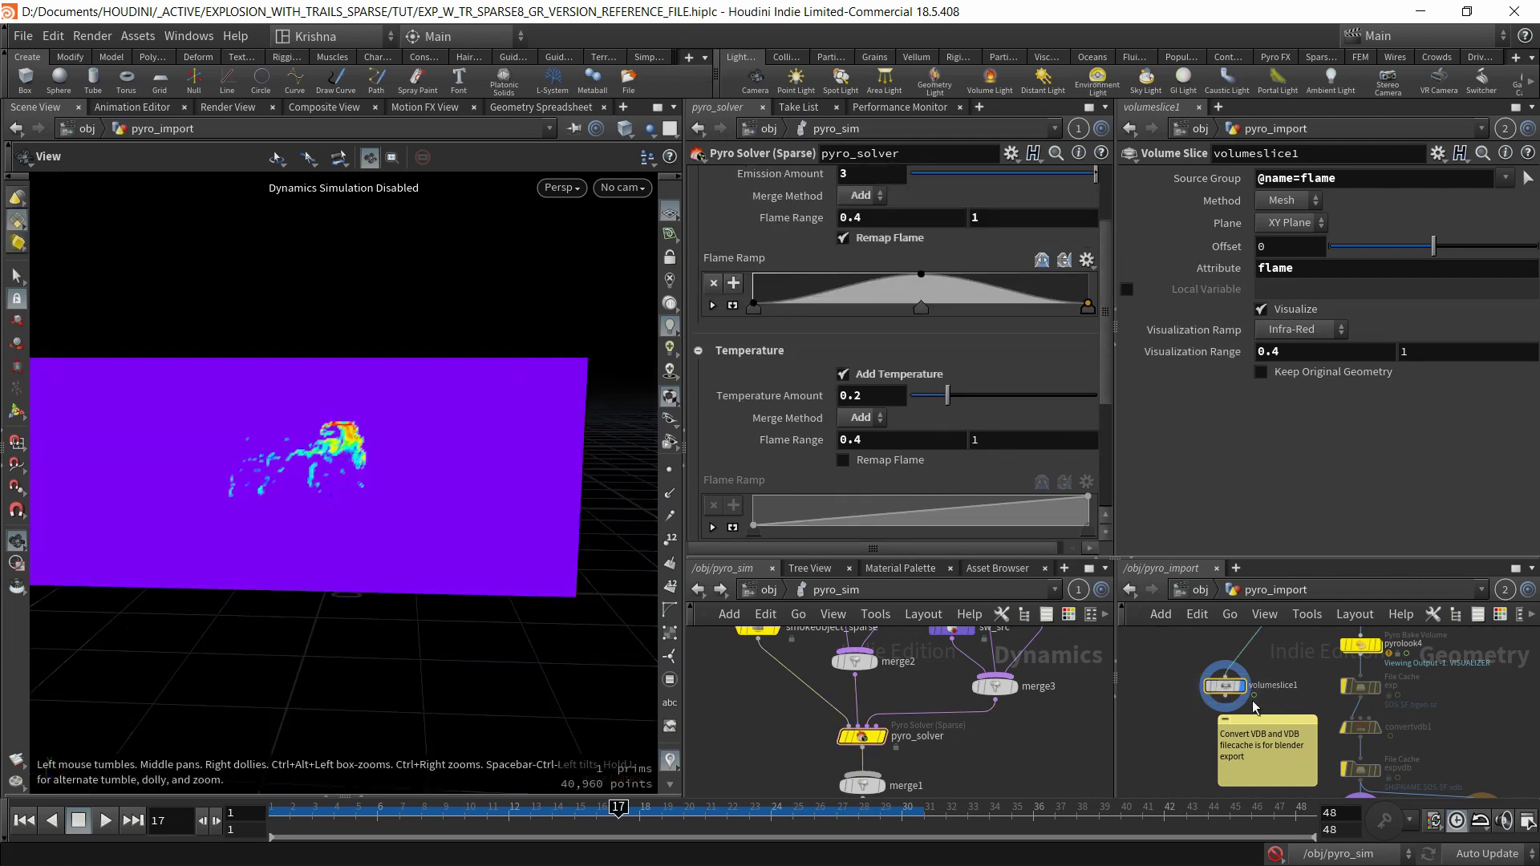
{"action": "scroll", "coordinate": [771, 369], "scroll_direction": "up", "scroll_amount": 2}
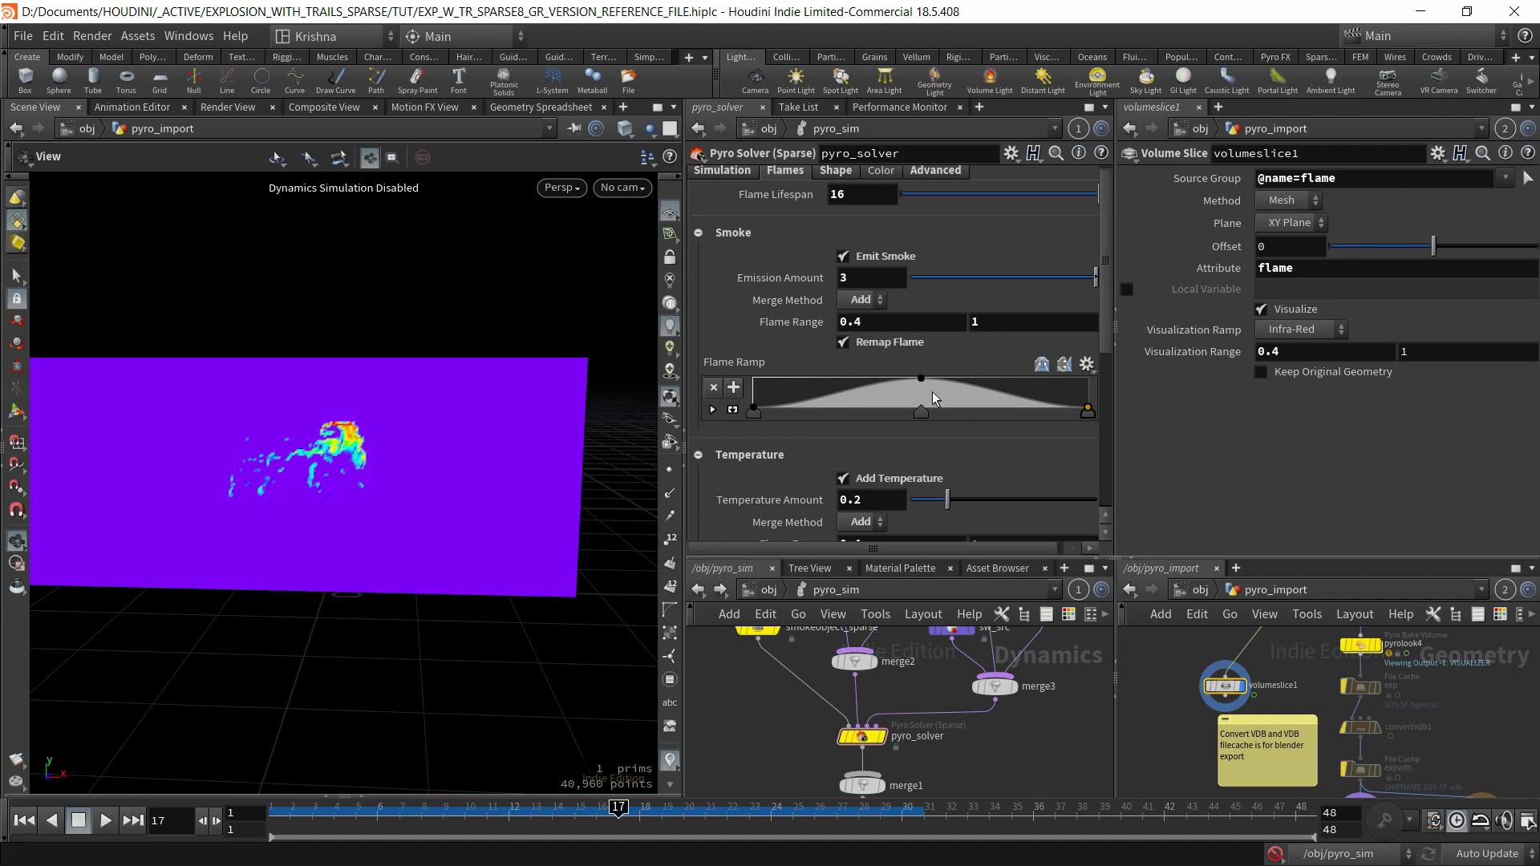
{"action": "scroll", "coordinate": [844, 441], "scroll_direction": "down", "scroll_amount": 4}
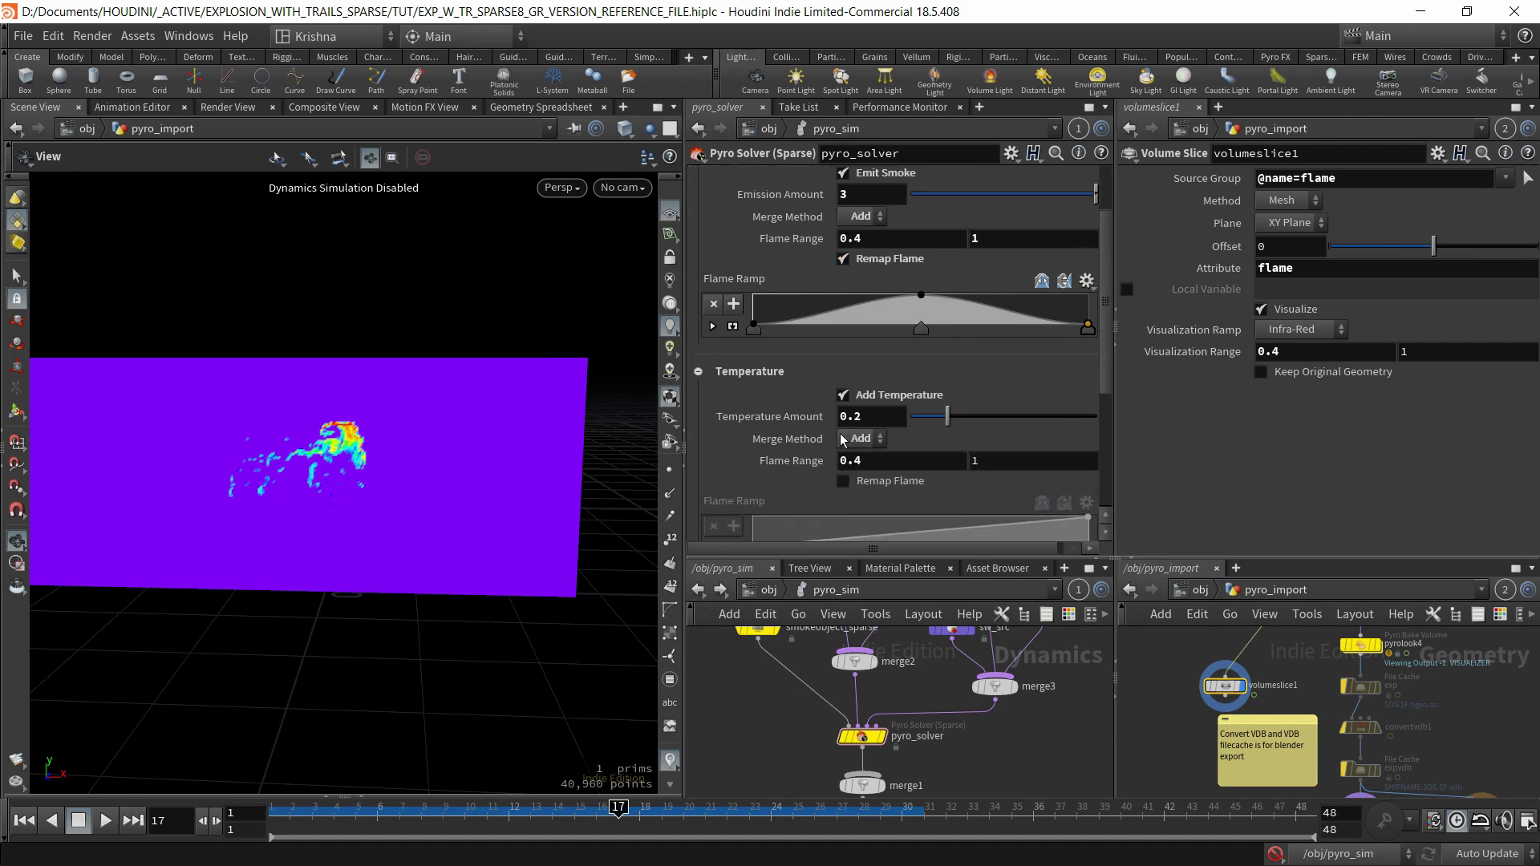
{"action": "scroll", "coordinate": [846, 421], "scroll_direction": "up", "scroll_amount": 2}
{"action": "scroll", "coordinate": [816, 416], "scroll_direction": "down", "scroll_amount": 3}
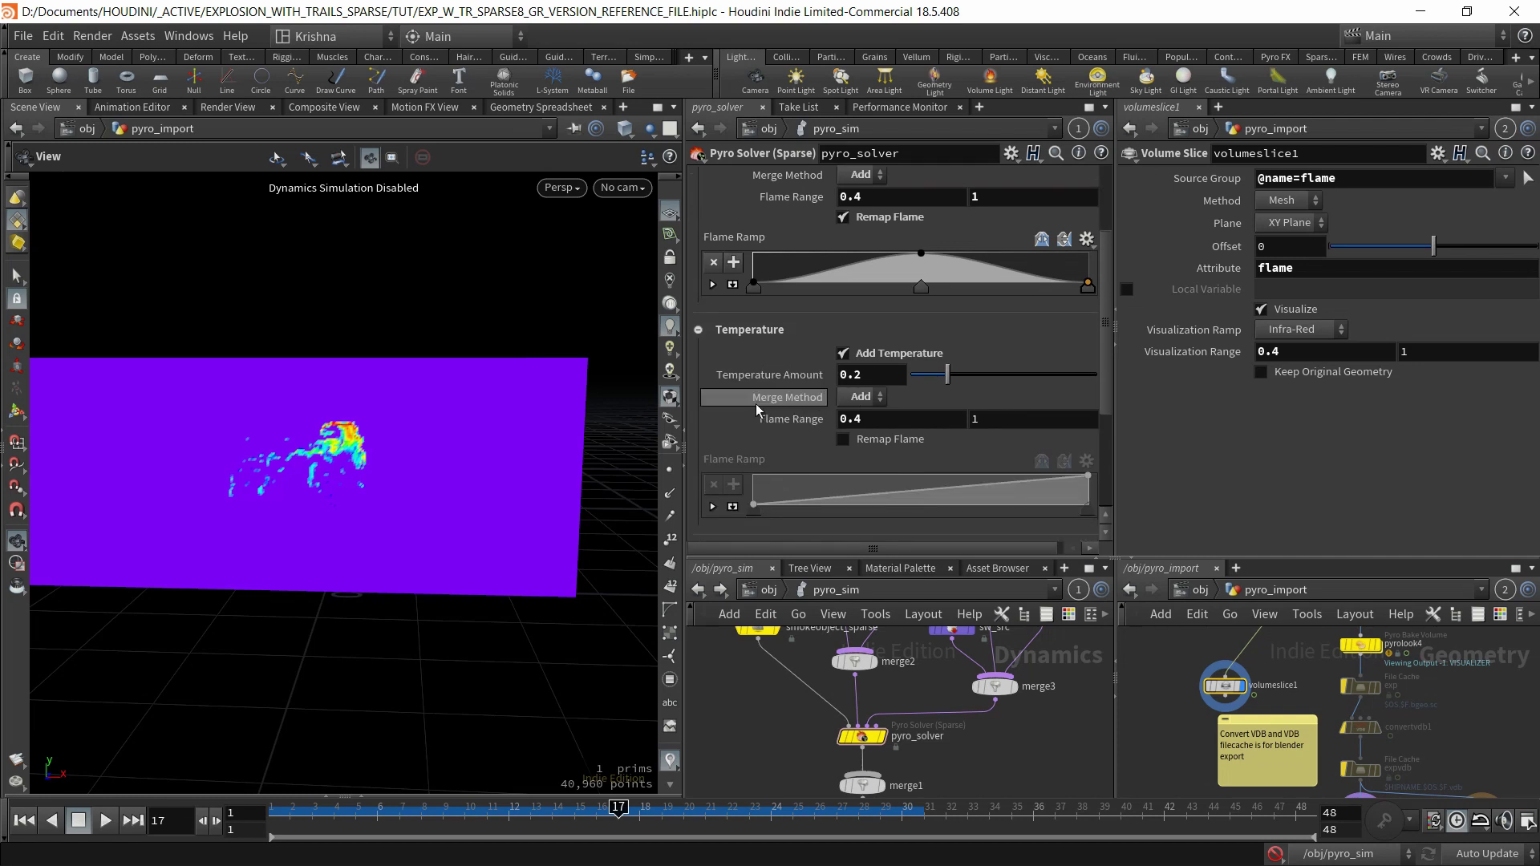
{"action": "scroll", "coordinate": [762, 401], "scroll_direction": "down", "scroll_amount": 3}
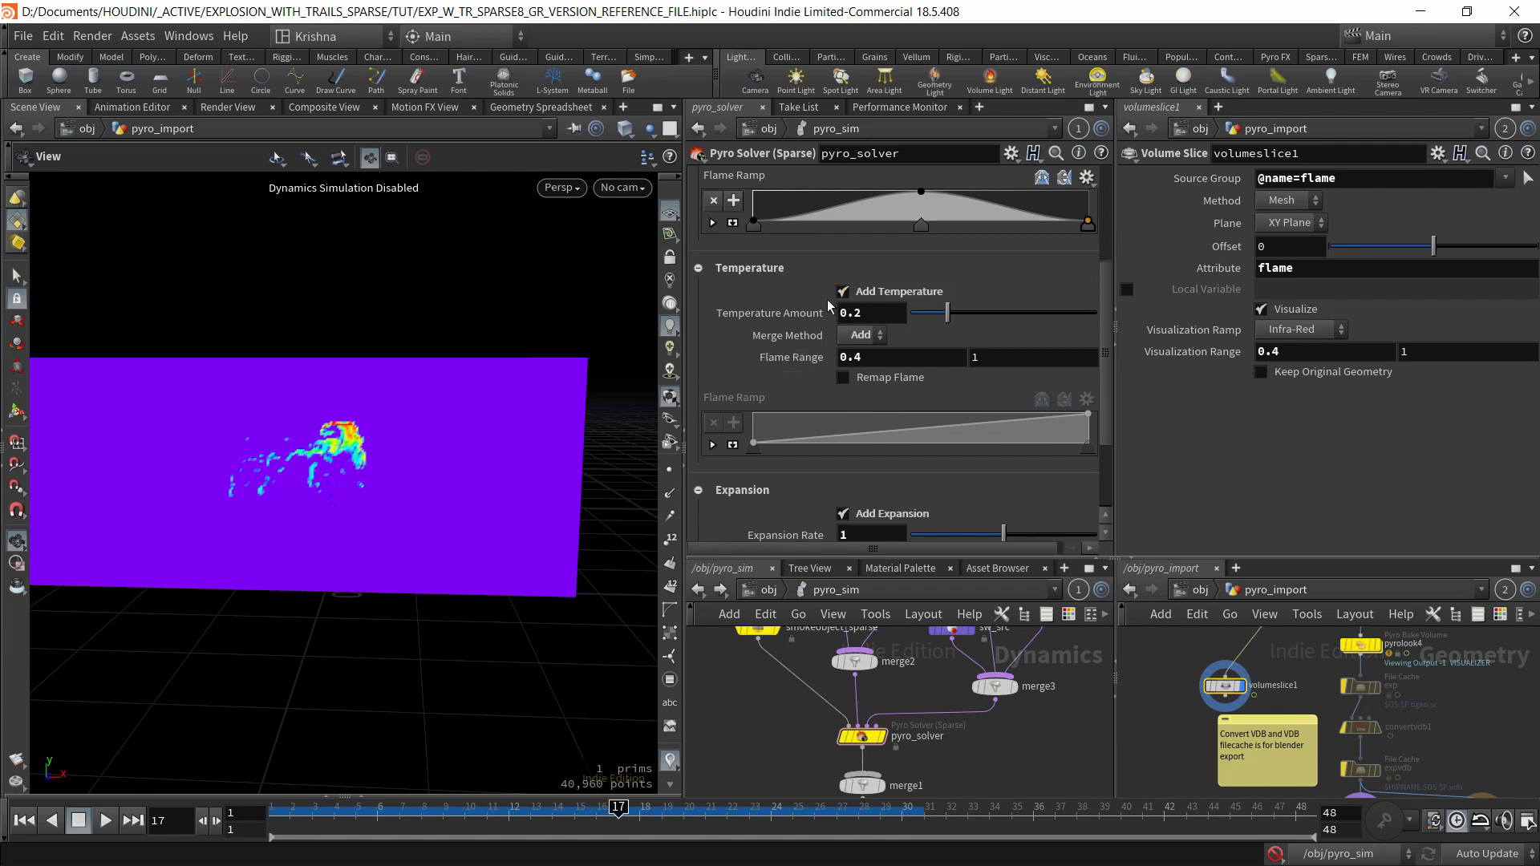
{"action": "scroll", "coordinate": [818, 374], "scroll_direction": "down", "scroll_amount": 1}
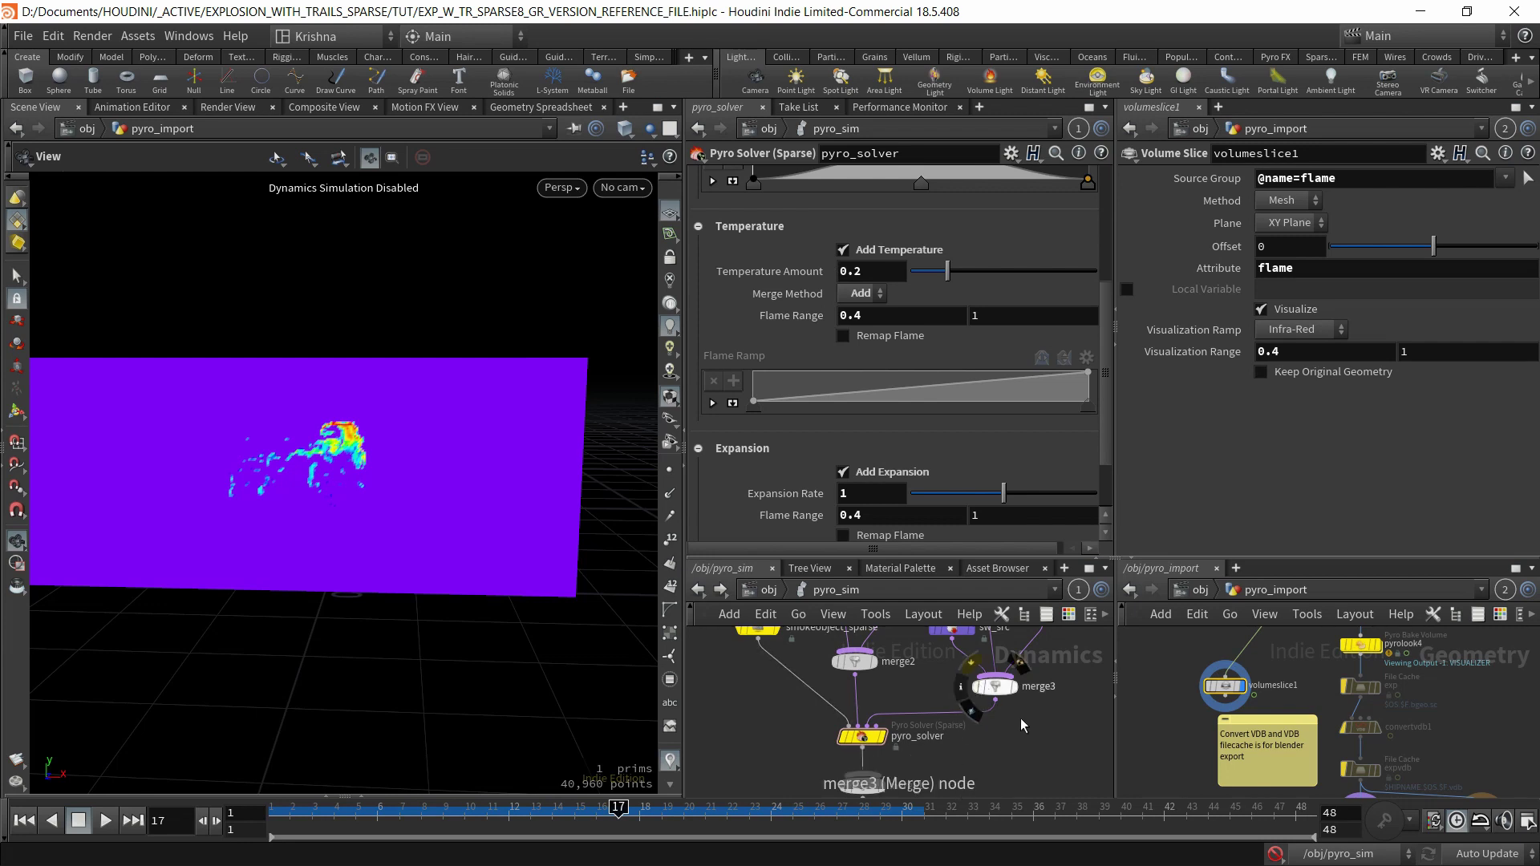
Inspect flare_src's temperature source settings and compare them with pyro_solver's Temperature Amount.
{"action": "middle_click_drag", "start_coordinate": [1043, 662], "coordinate": [978, 777]}
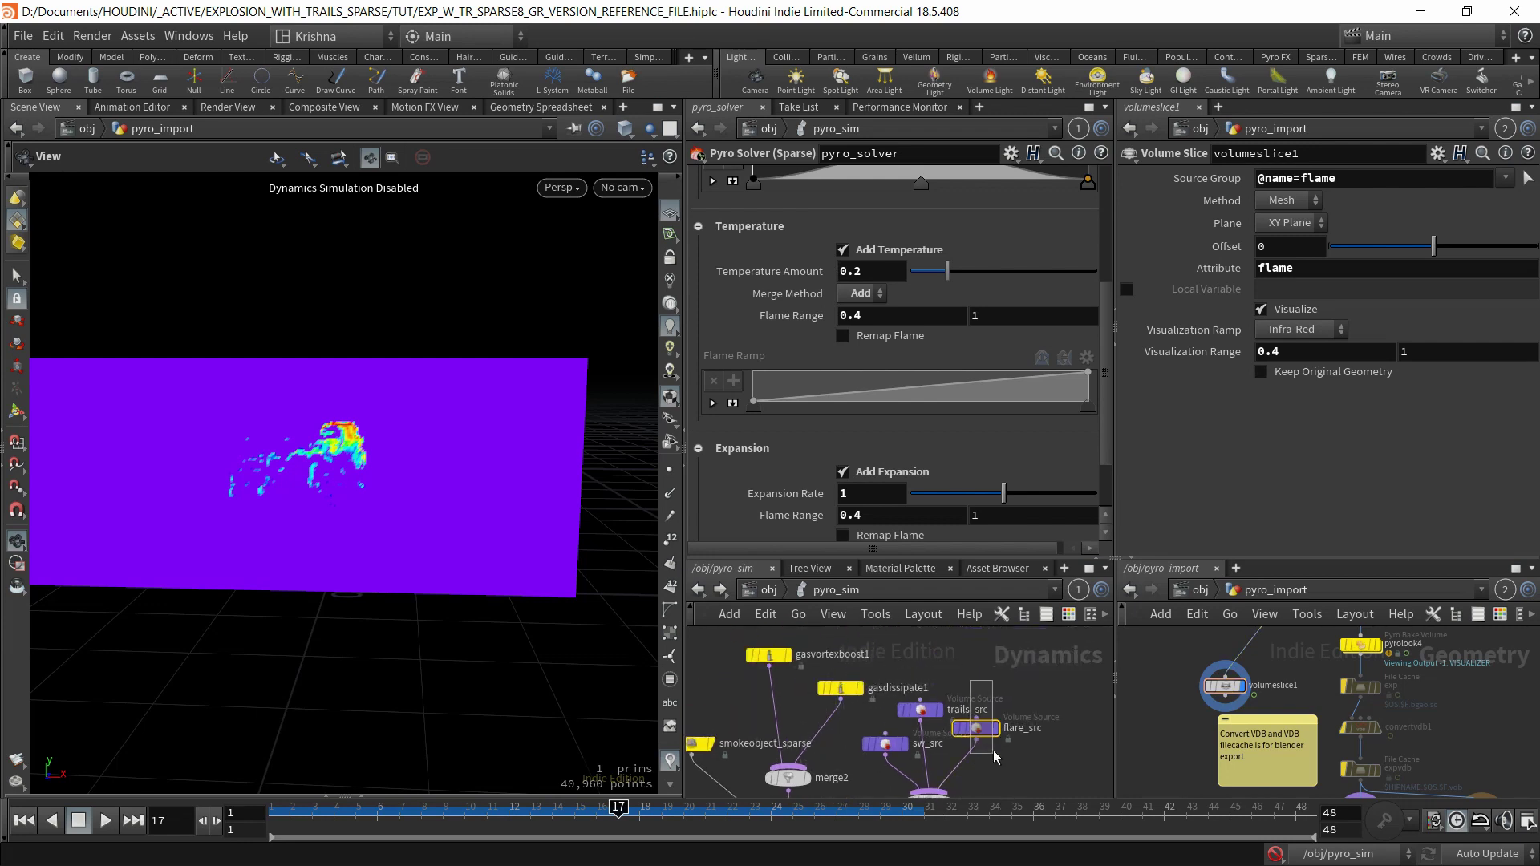
{"action": "left_click", "coordinate": [976, 727]}
{"action": "scroll", "coordinate": [801, 437], "scroll_direction": "down", "scroll_amount": 8}
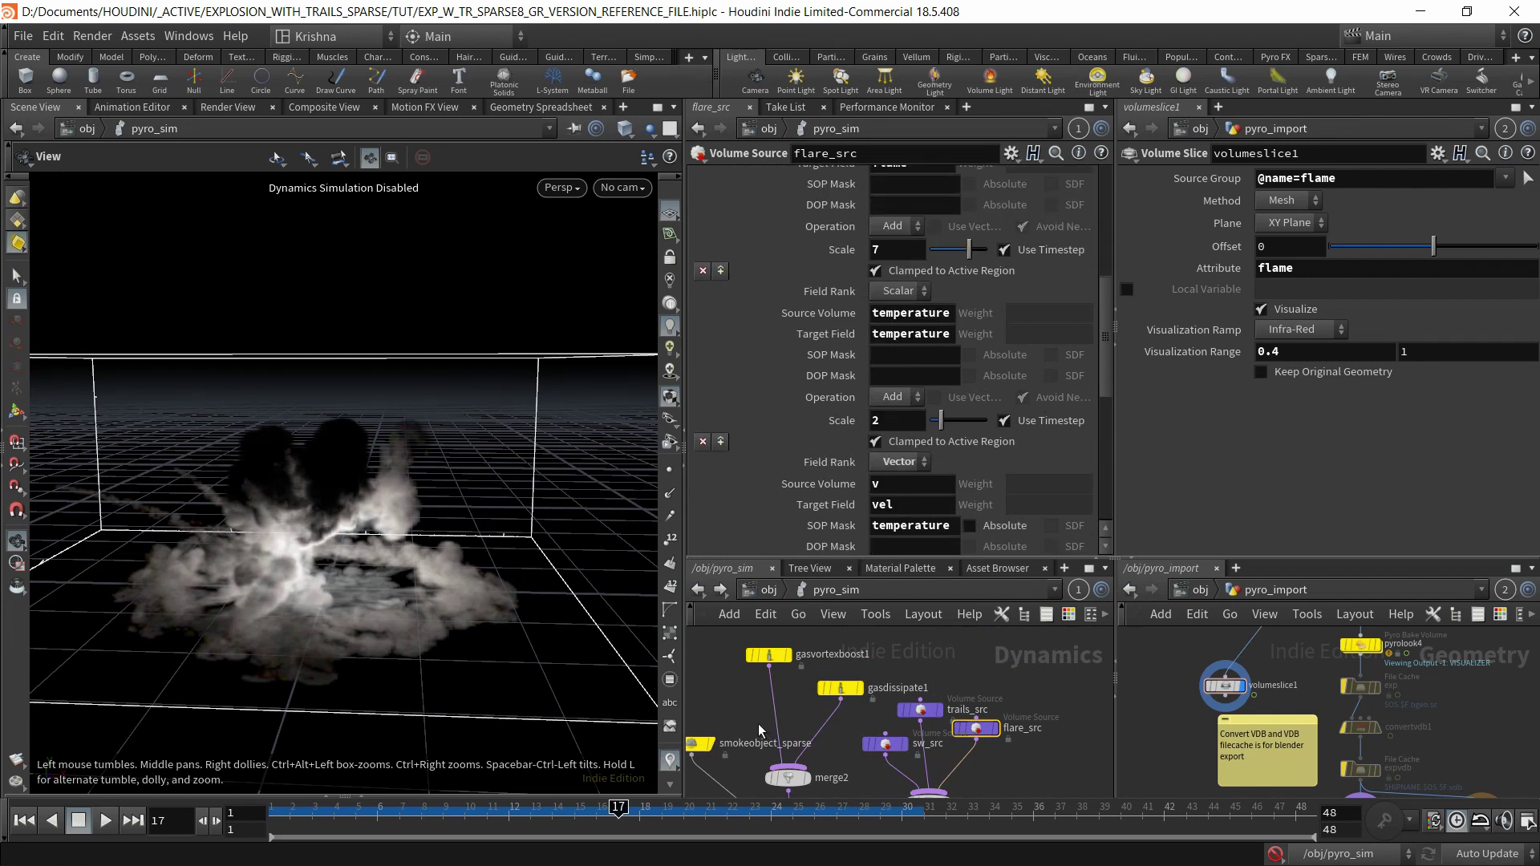
{"action": "middle_click_drag", "start_coordinate": [758, 724], "coordinate": [779, 651]}
{"action": "left_click", "coordinate": [815, 780]}
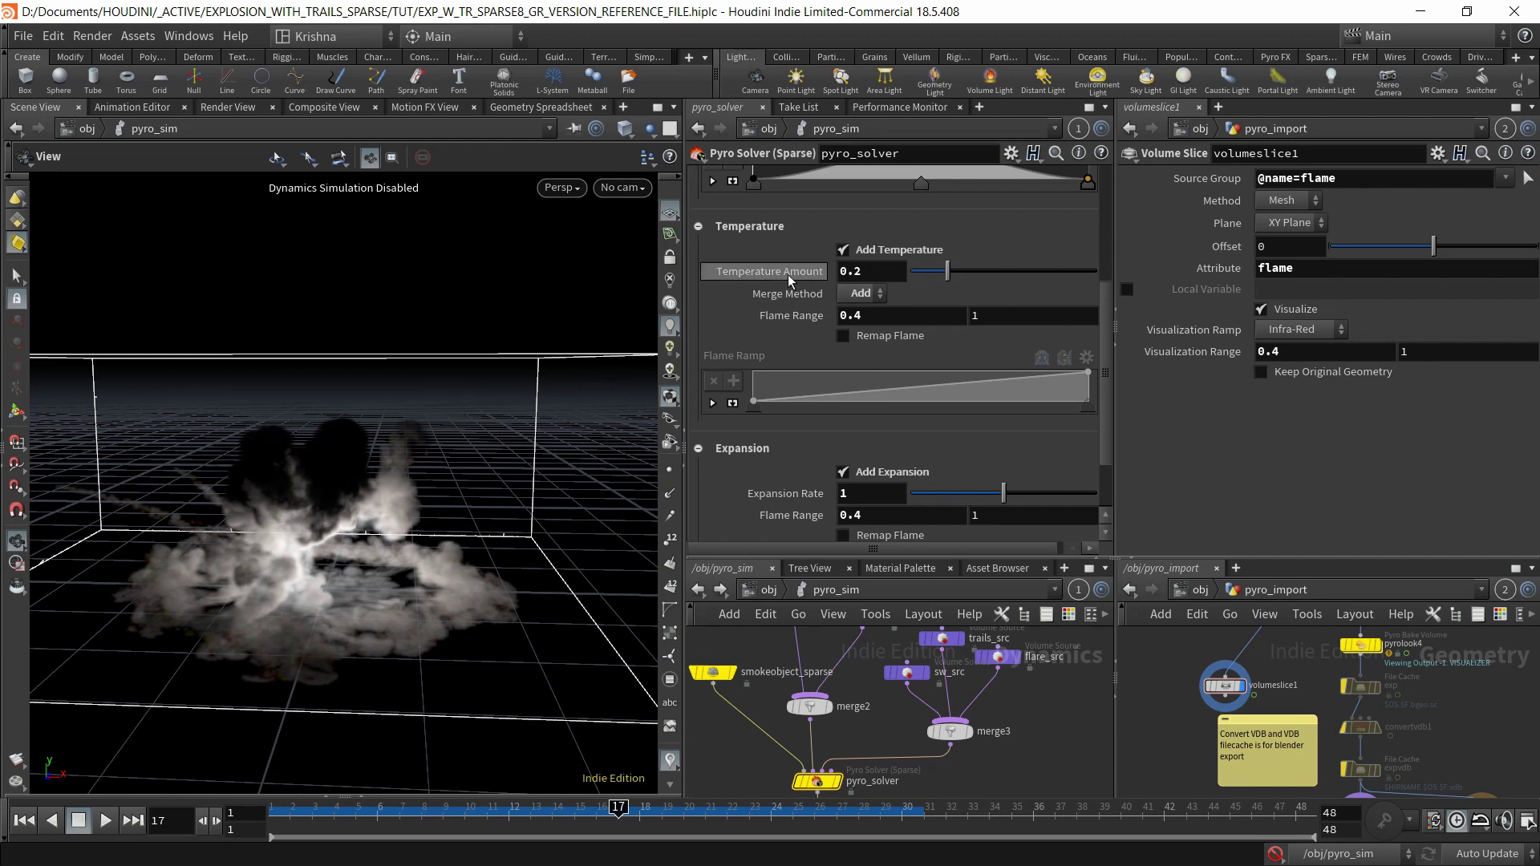
Review the Expansion Rate and Flame Range of pyro_solver's Expansion section.
{"action": "scroll", "coordinate": [818, 437], "scroll_direction": "down", "scroll_amount": 2}
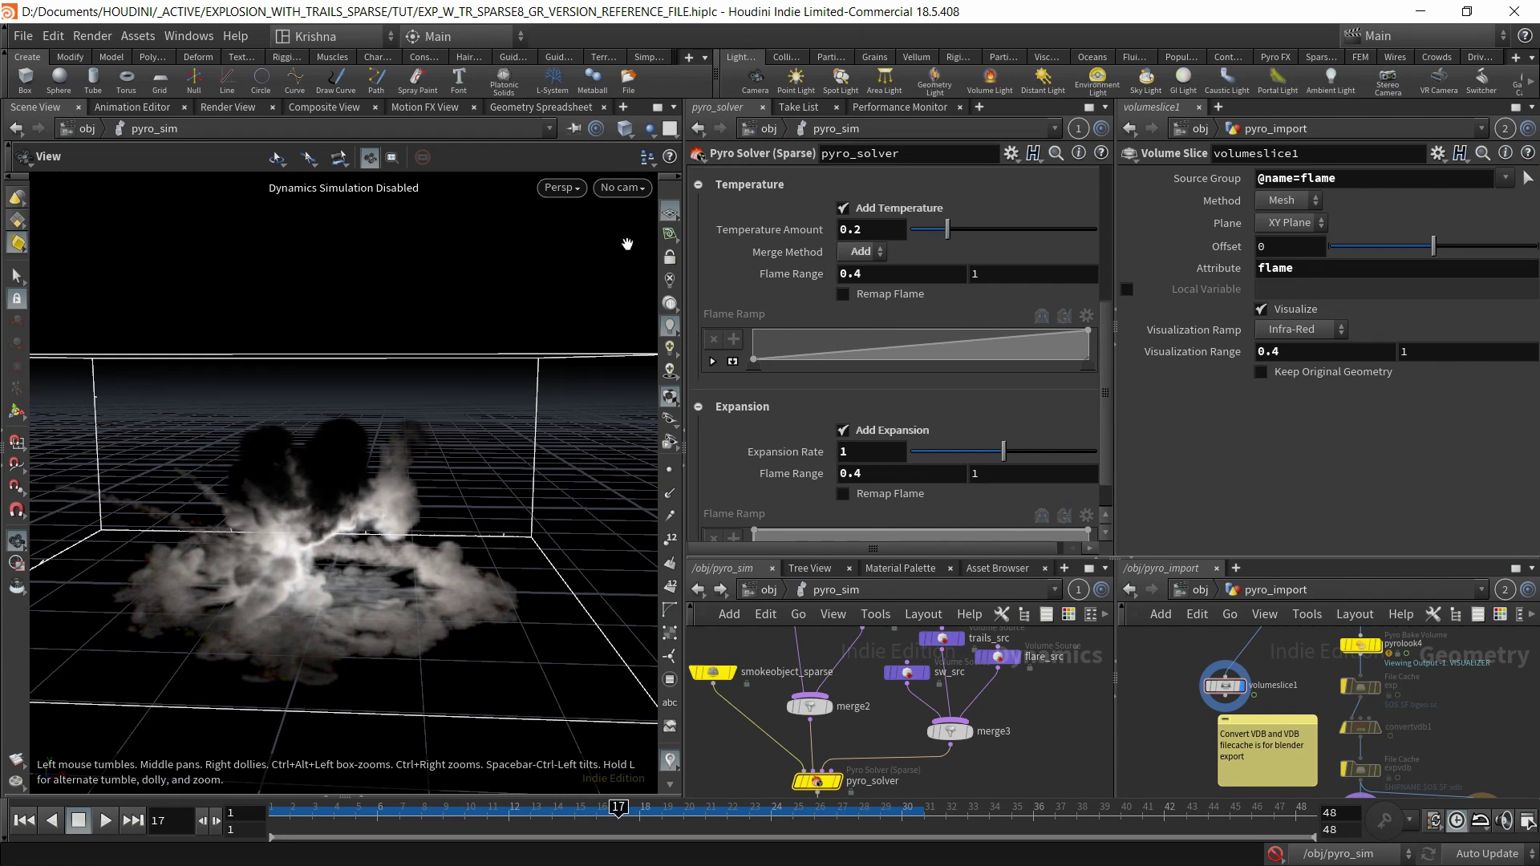
{"action": "scroll", "coordinate": [819, 443], "scroll_direction": "down", "scroll_amount": 2}
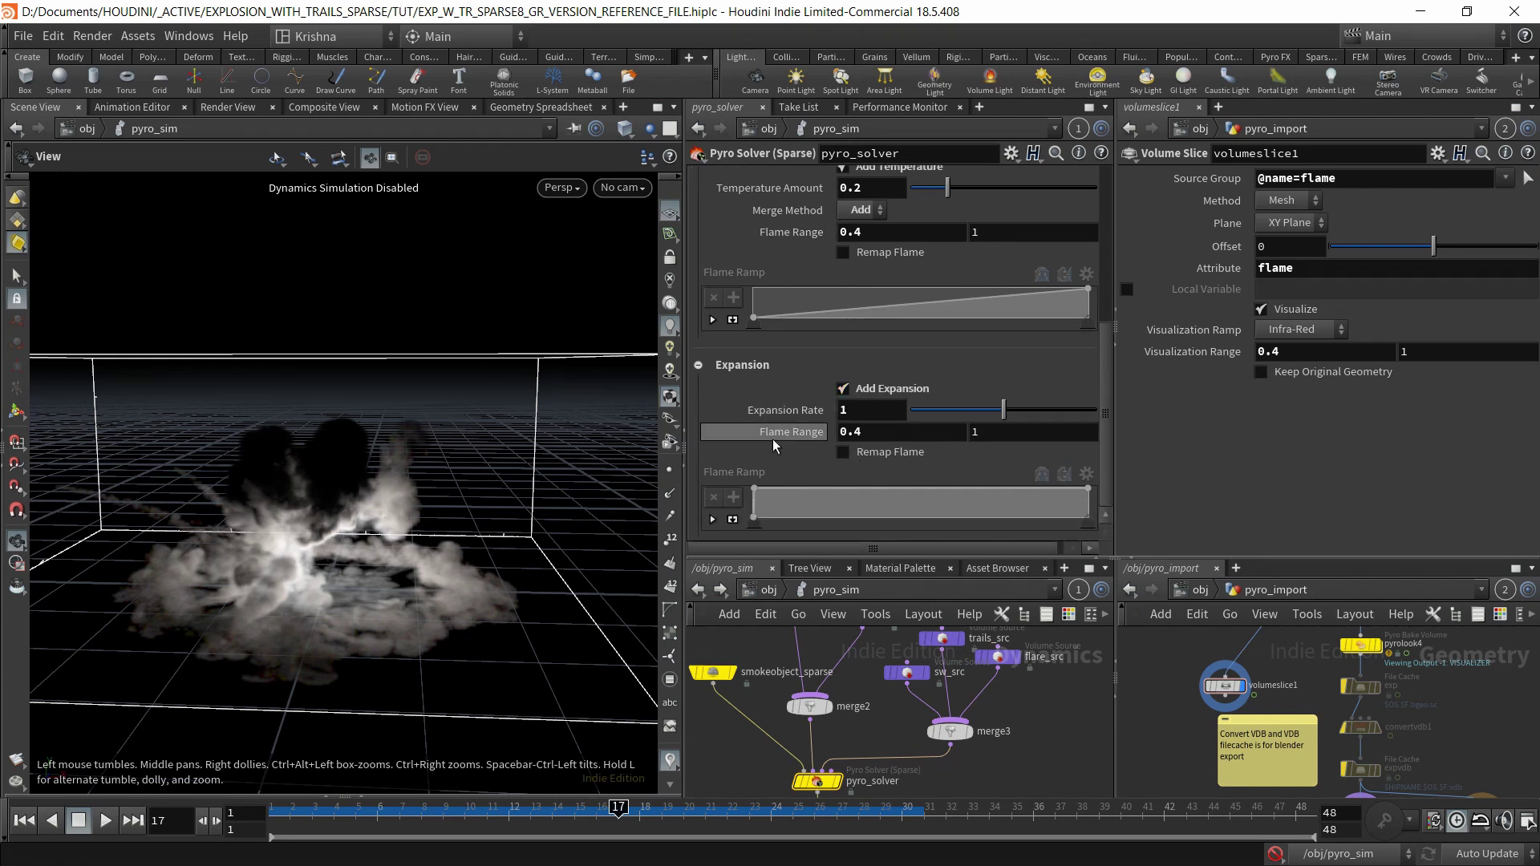
{"action": "scroll", "coordinate": [788, 436], "scroll_direction": "up", "scroll_amount": 8}
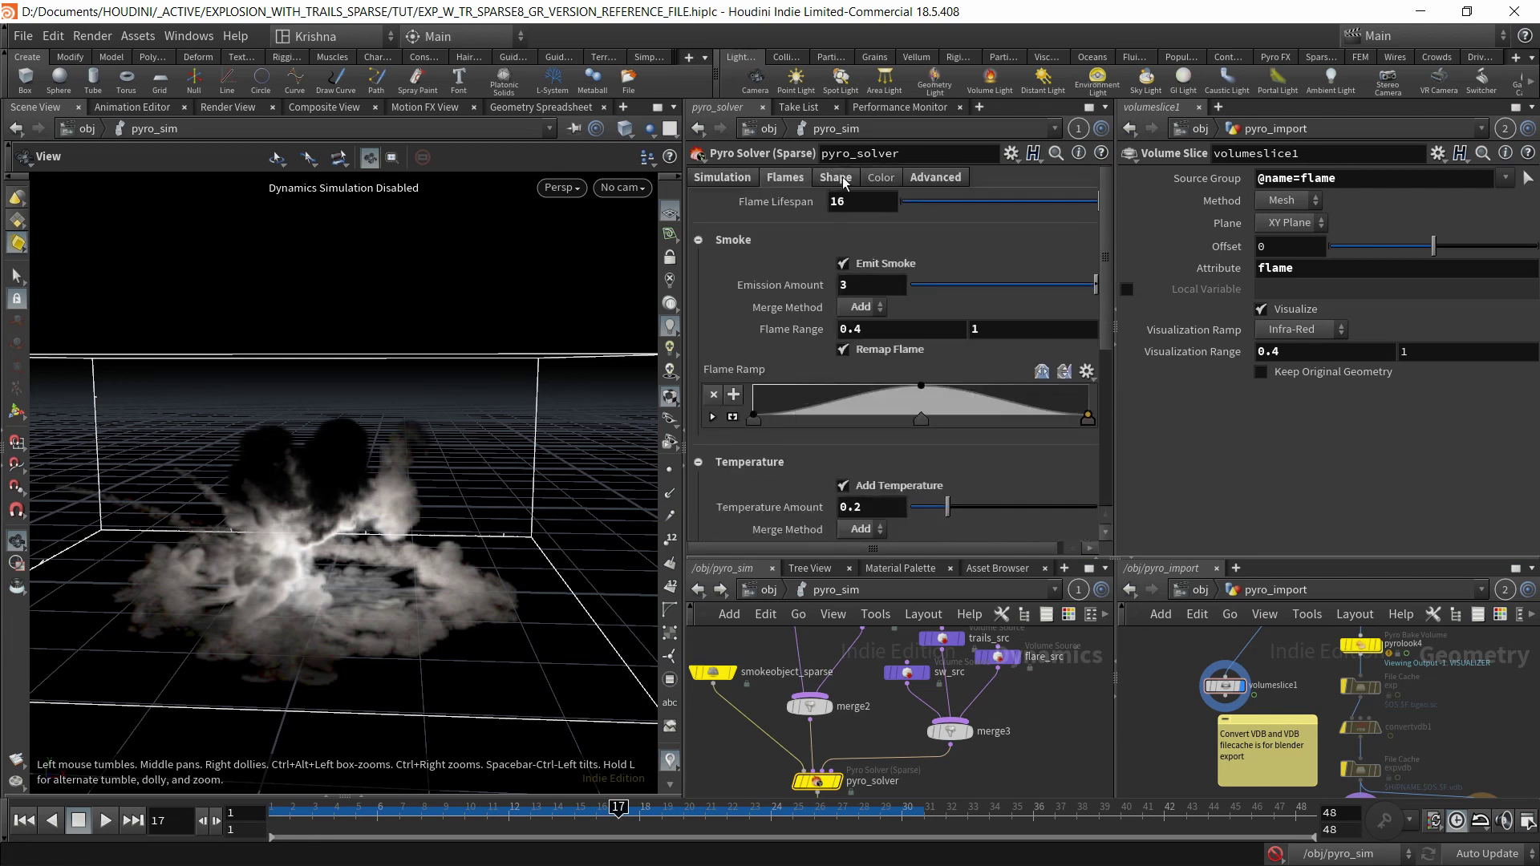
Compare the Dissipation setting in pyro_solver's Shape parameters with the density diffusion settings of the gasdissipate1 node.
{"action": "left_click", "coordinate": [836, 177]}
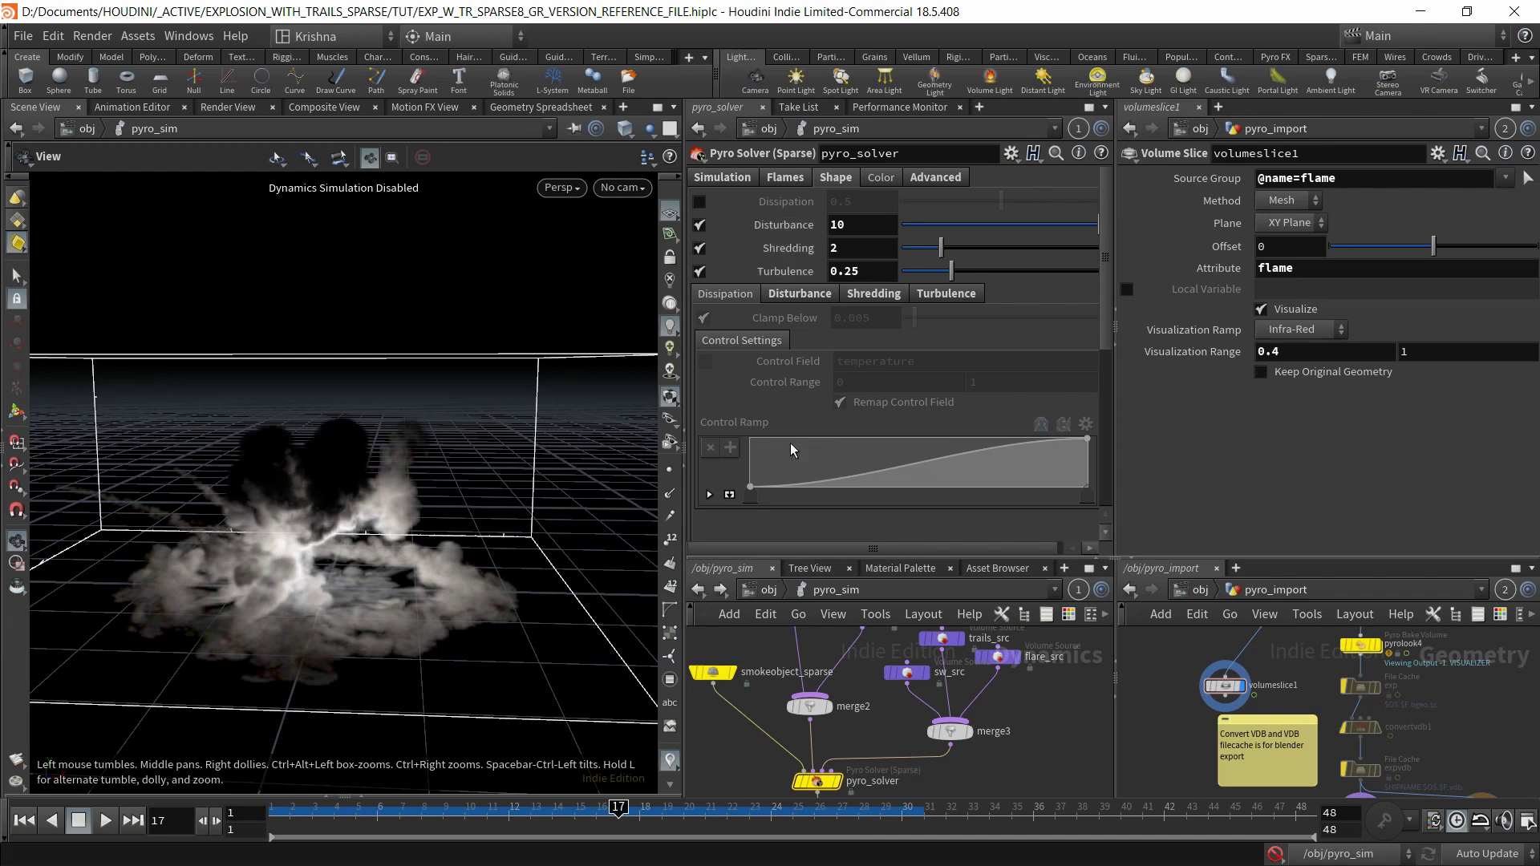
{"action": "middle_click_drag", "start_coordinate": [806, 657], "coordinate": [810, 772]}
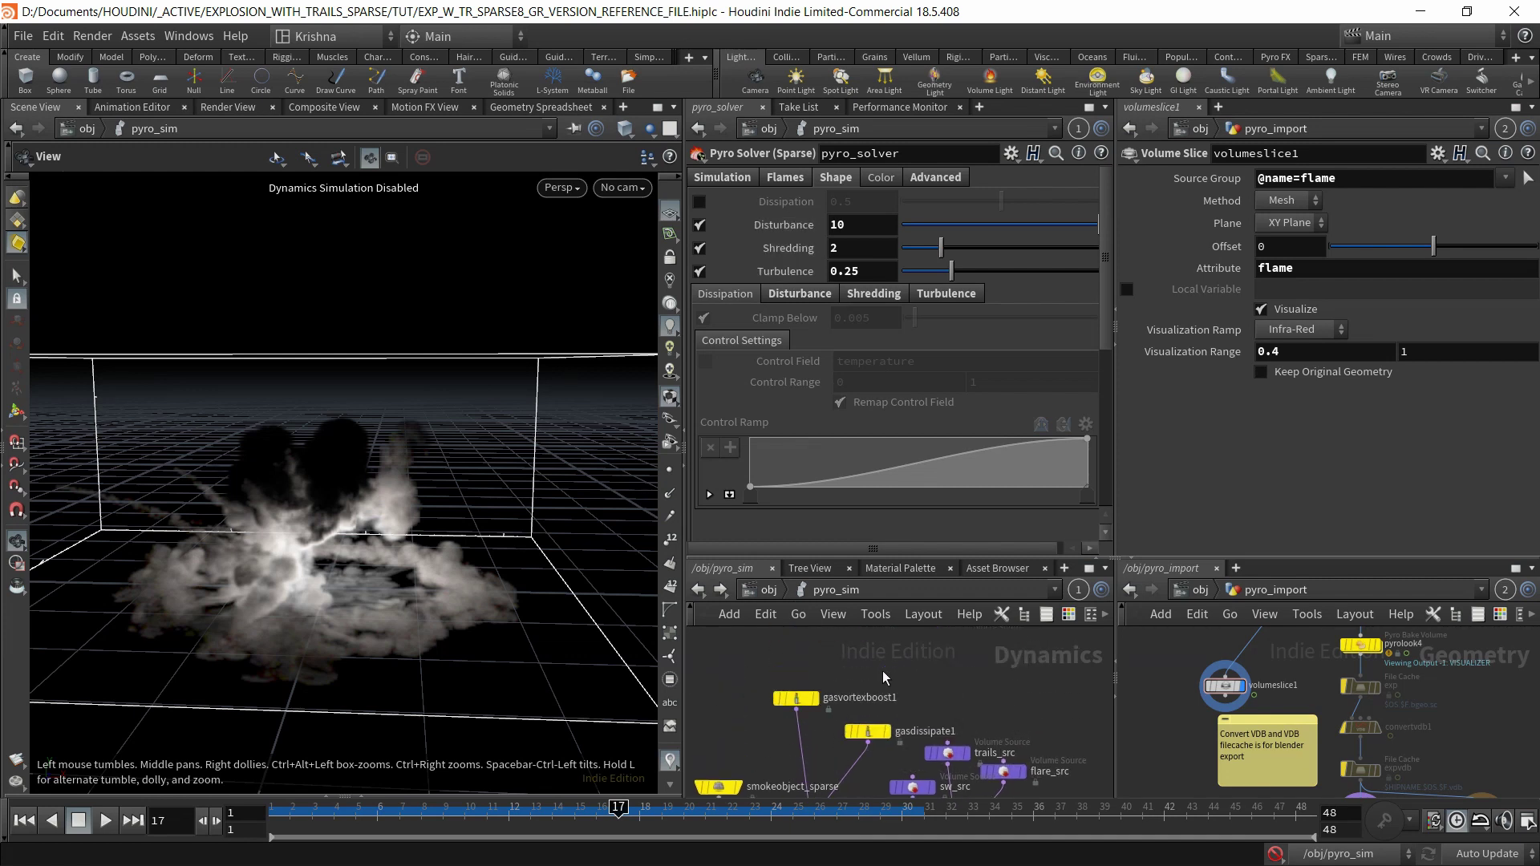
{"action": "left_click", "coordinate": [877, 735]}
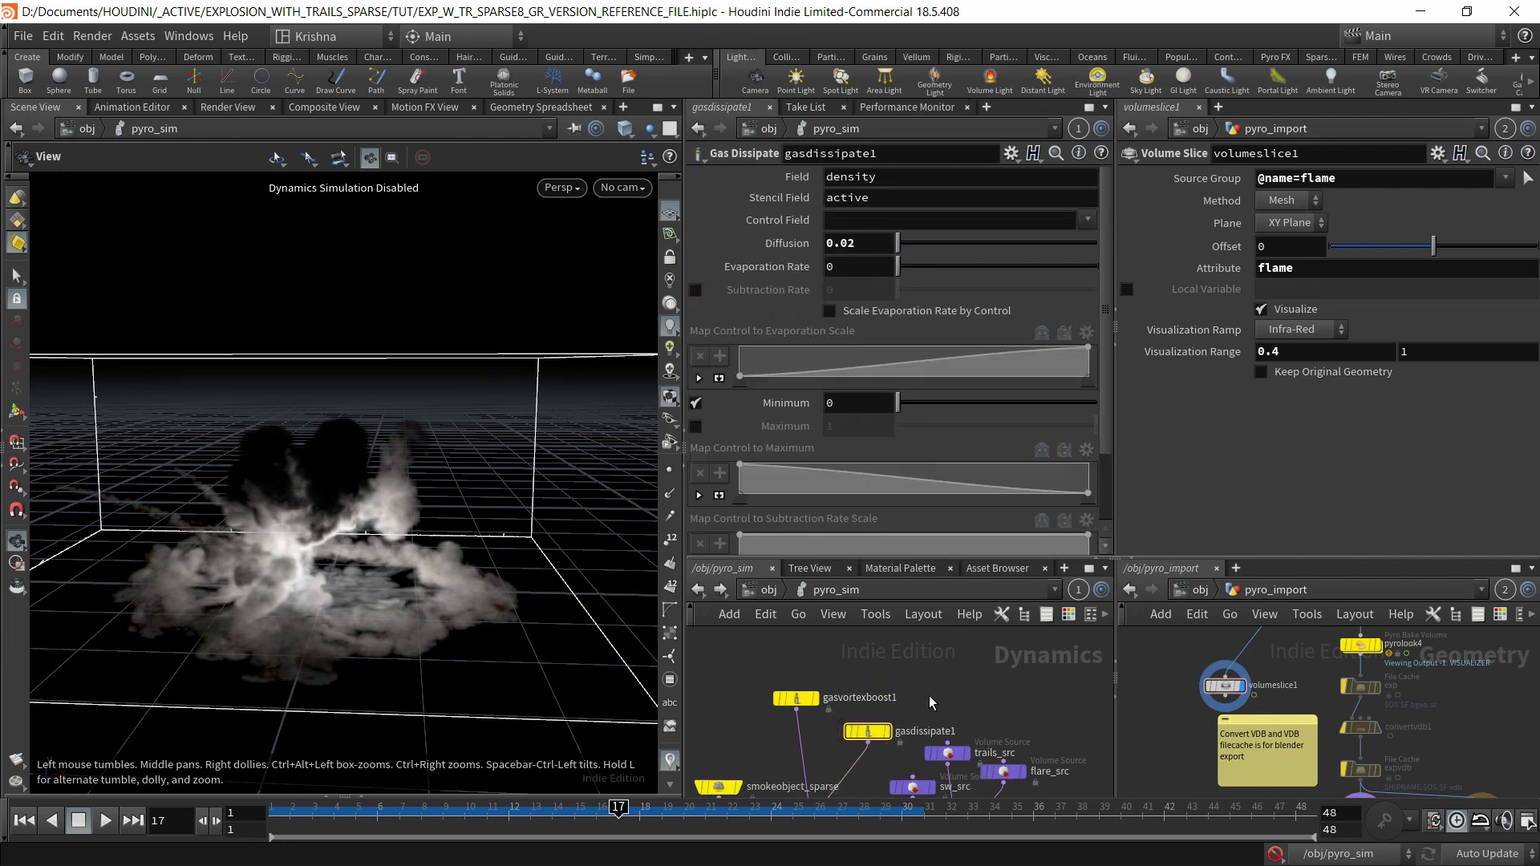
{"action": "middle_click_drag", "start_coordinate": [926, 717], "coordinate": [930, 678]}
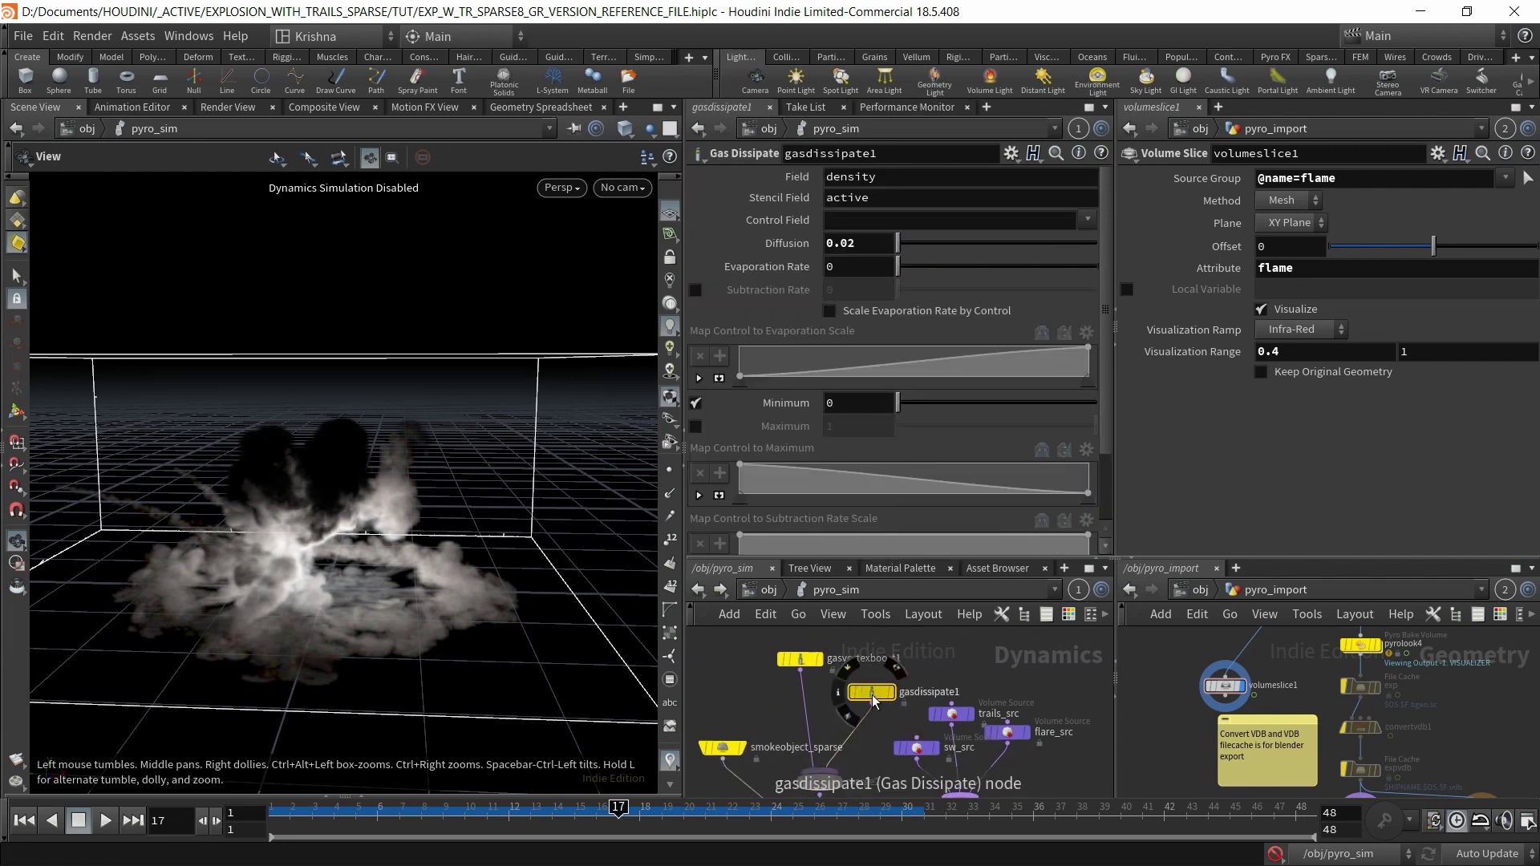
{"action": "middle_click_drag", "start_coordinate": [867, 751], "coordinate": [871, 620]}
{"action": "left_click", "coordinate": [829, 725]}
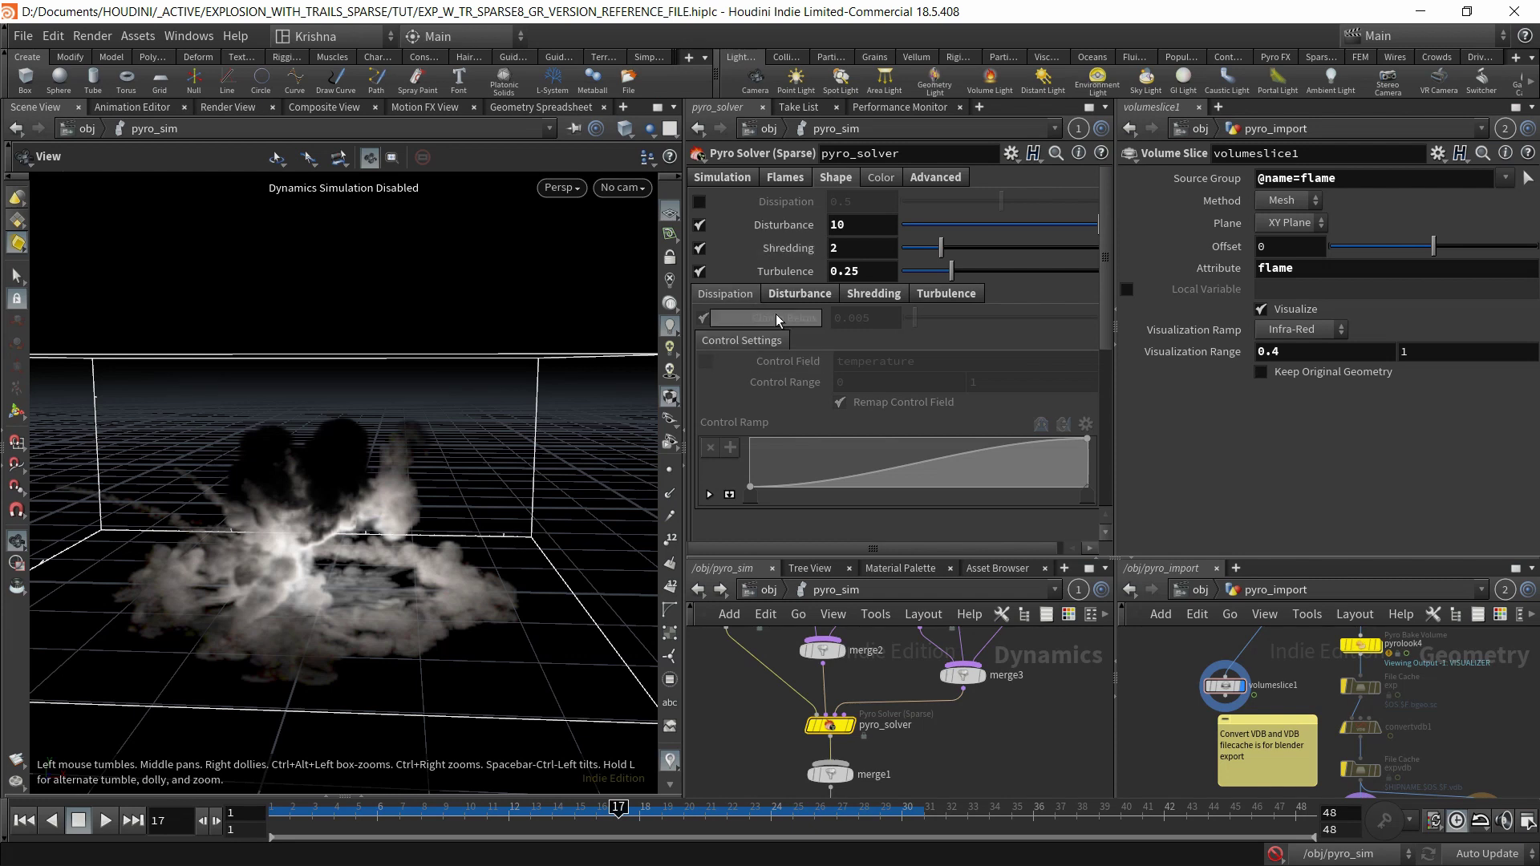
Examine pyro_solver's Disturbance settings, including the threshold field, mode options, block size and control field.
{"action": "left_click", "coordinate": [810, 292]}
{"action": "scroll", "coordinate": [782, 370], "scroll_direction": "down", "scroll_amount": 1}
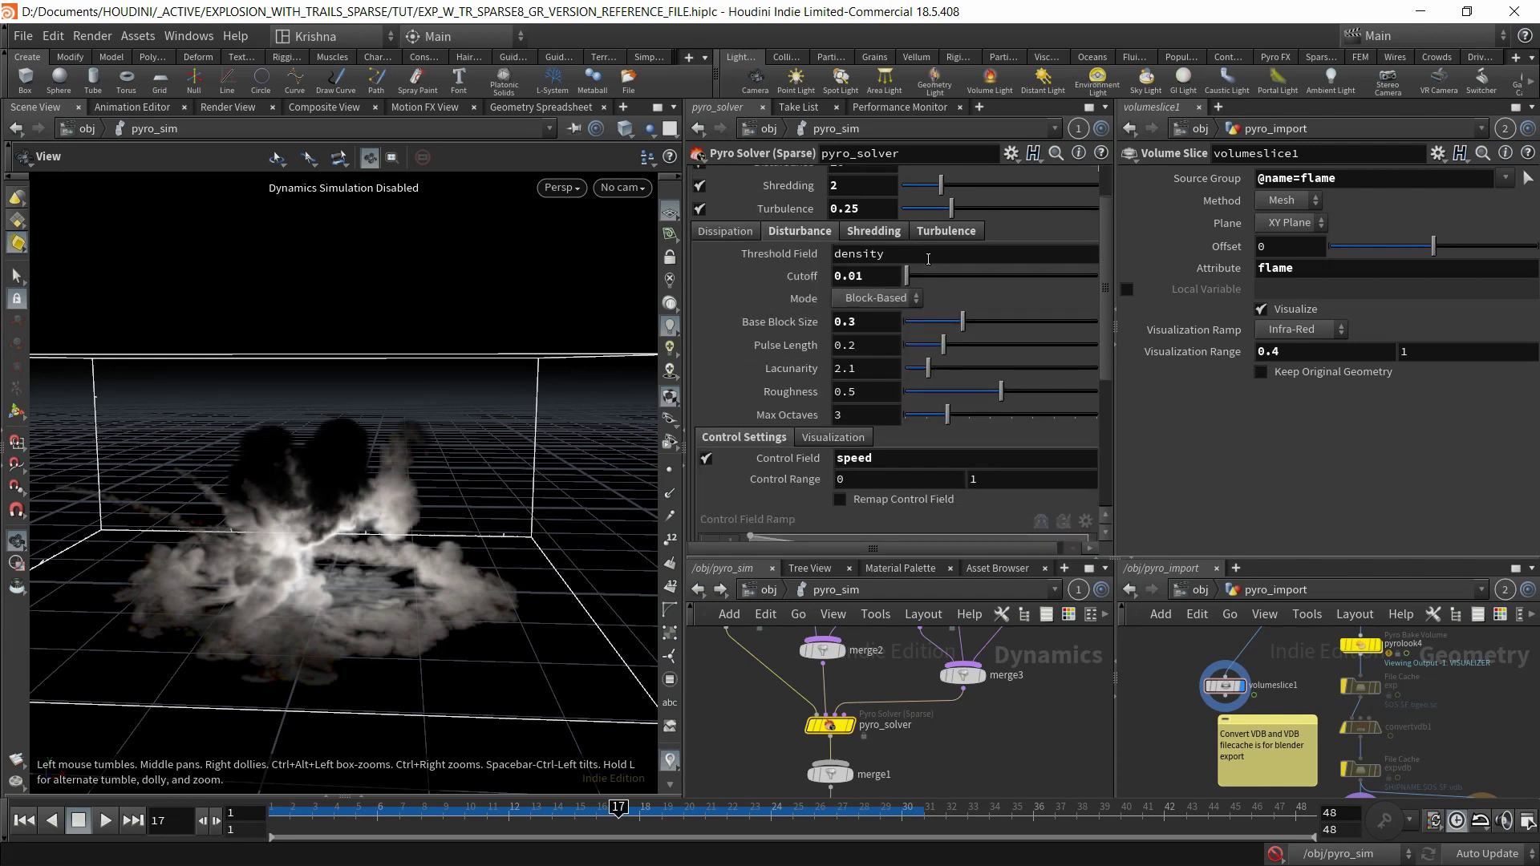
{"action": "scroll", "coordinate": [793, 343], "scroll_direction": "down", "scroll_amount": 2}
{"action": "scroll", "coordinate": [800, 343], "scroll_direction": "up", "scroll_amount": 1}
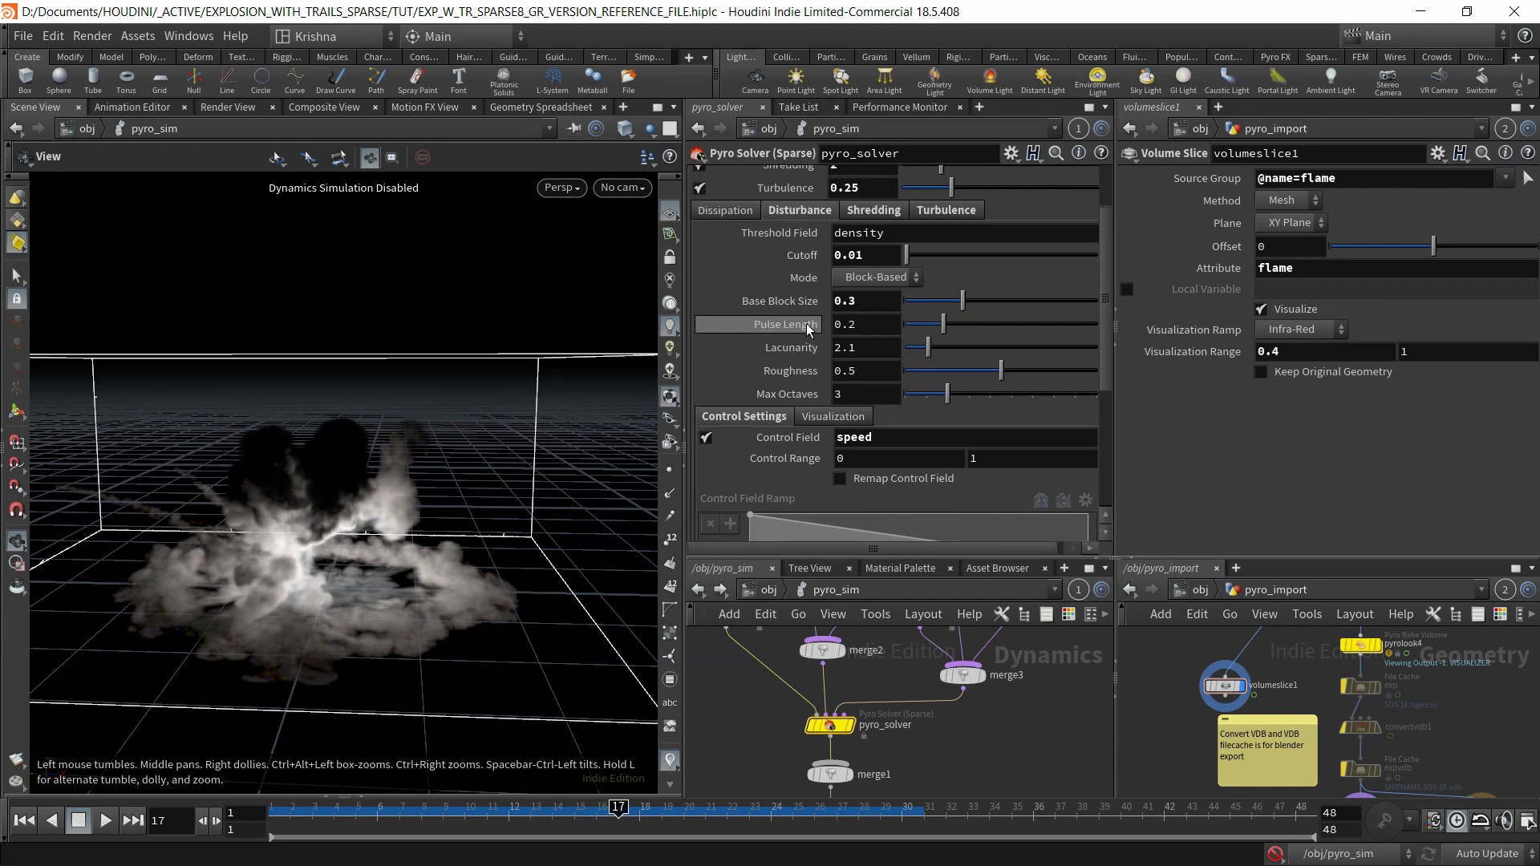
{"action": "left_click", "coordinate": [914, 278]}
{"action": "left_click", "coordinate": [969, 278]}
{"action": "scroll", "coordinate": [786, 475], "scroll_direction": "down", "scroll_amount": 1}
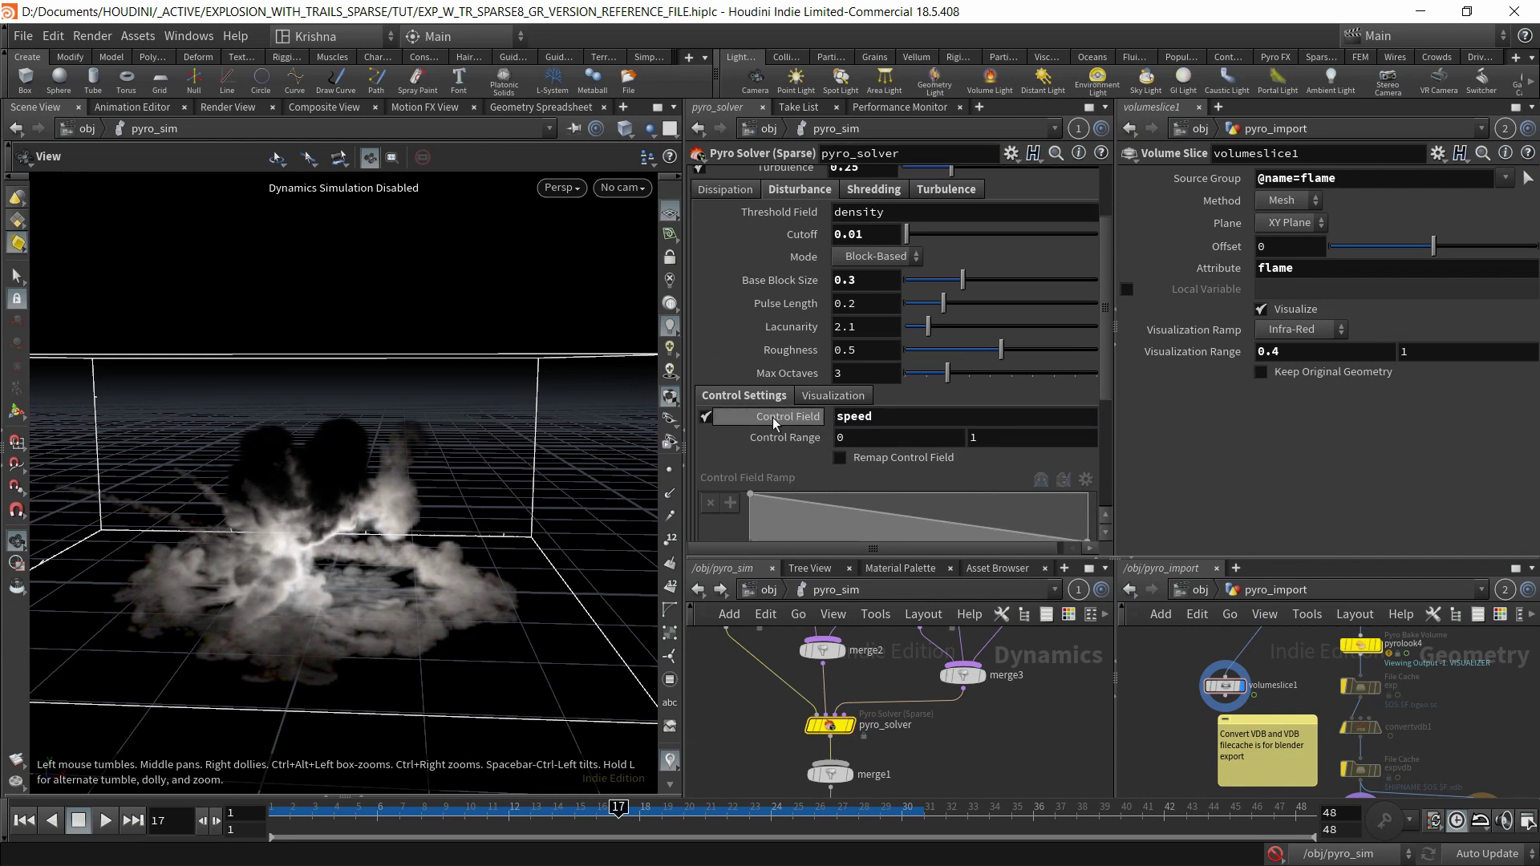
Check the Calculate Speed Field option in pyro_solver's Simulation settings against the speed control field used by Disturbance.
{"action": "scroll", "coordinate": [792, 319], "scroll_direction": "up", "scroll_amount": 4}
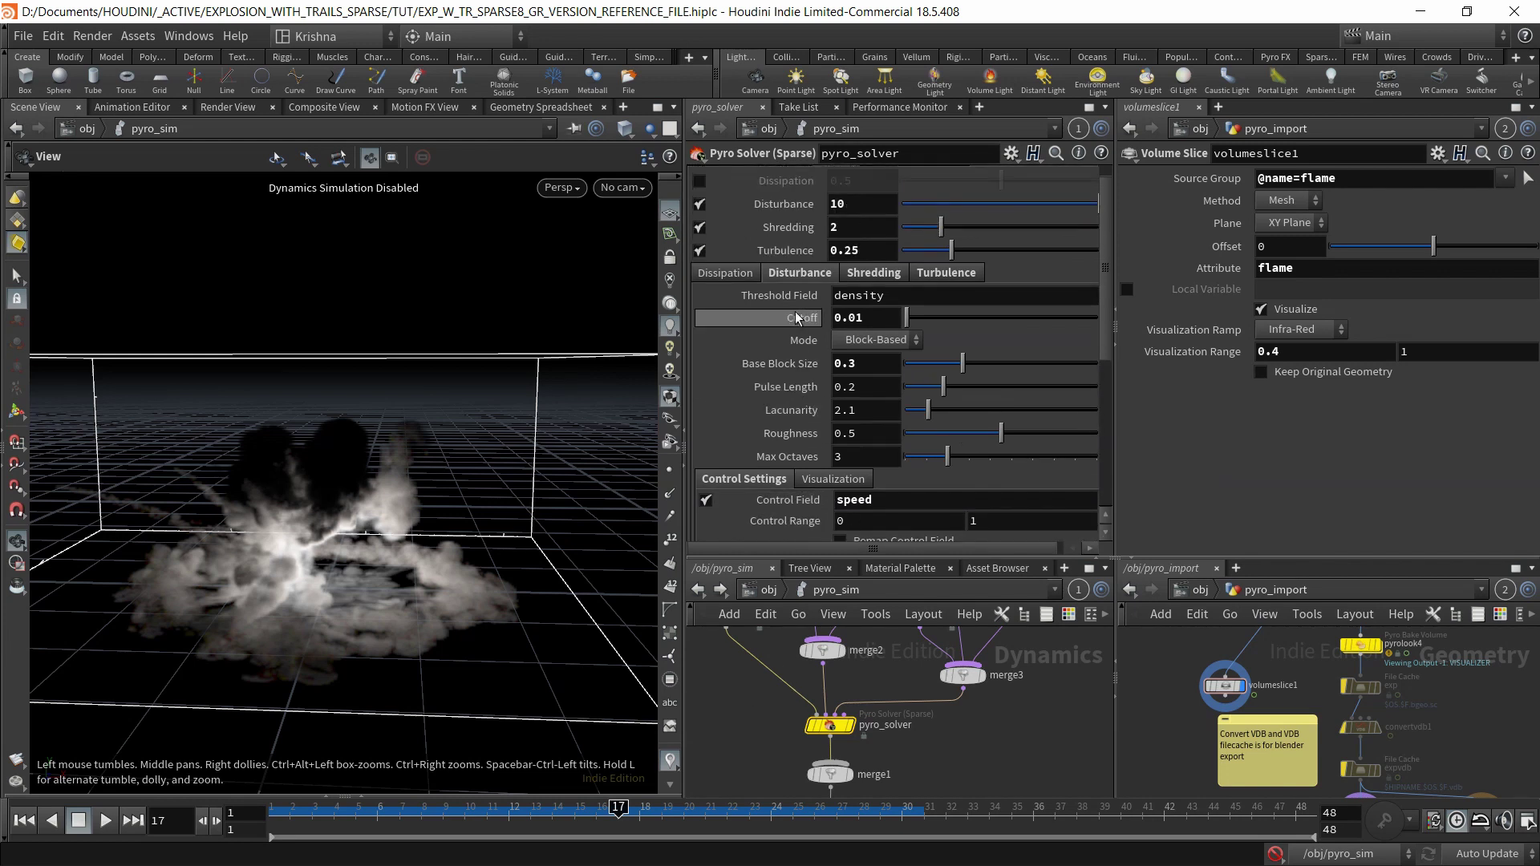
{"action": "scroll", "coordinate": [796, 318], "scroll_direction": "up", "scroll_amount": 1}
{"action": "left_click", "coordinate": [731, 178]}
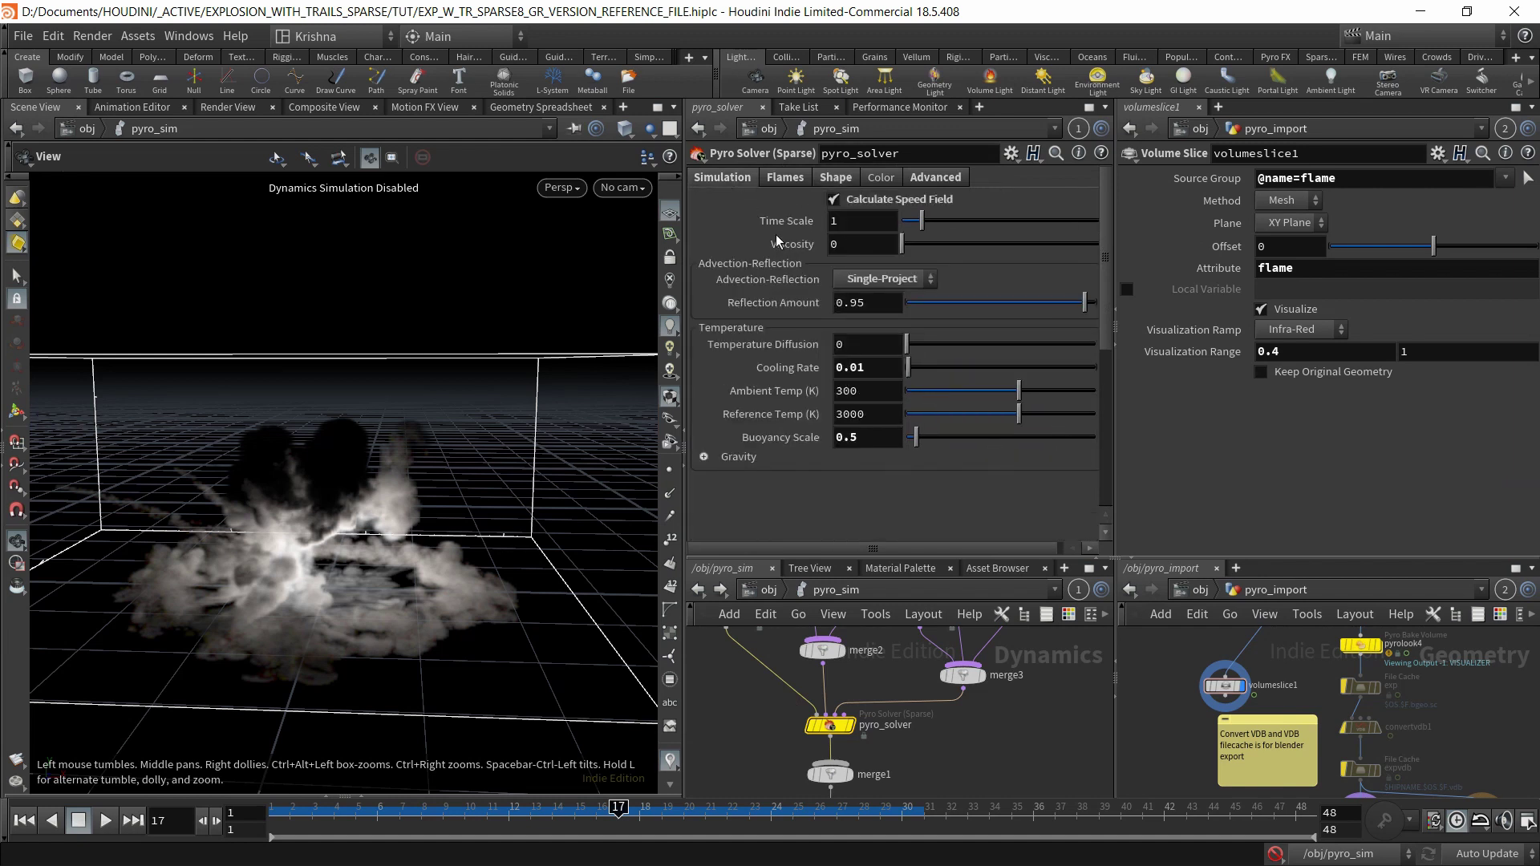
{"action": "left_click", "coordinate": [832, 198]}
{"action": "left_click", "coordinate": [835, 178]}
{"action": "scroll", "coordinate": [760, 374], "scroll_direction": "down", "scroll_amount": 2}
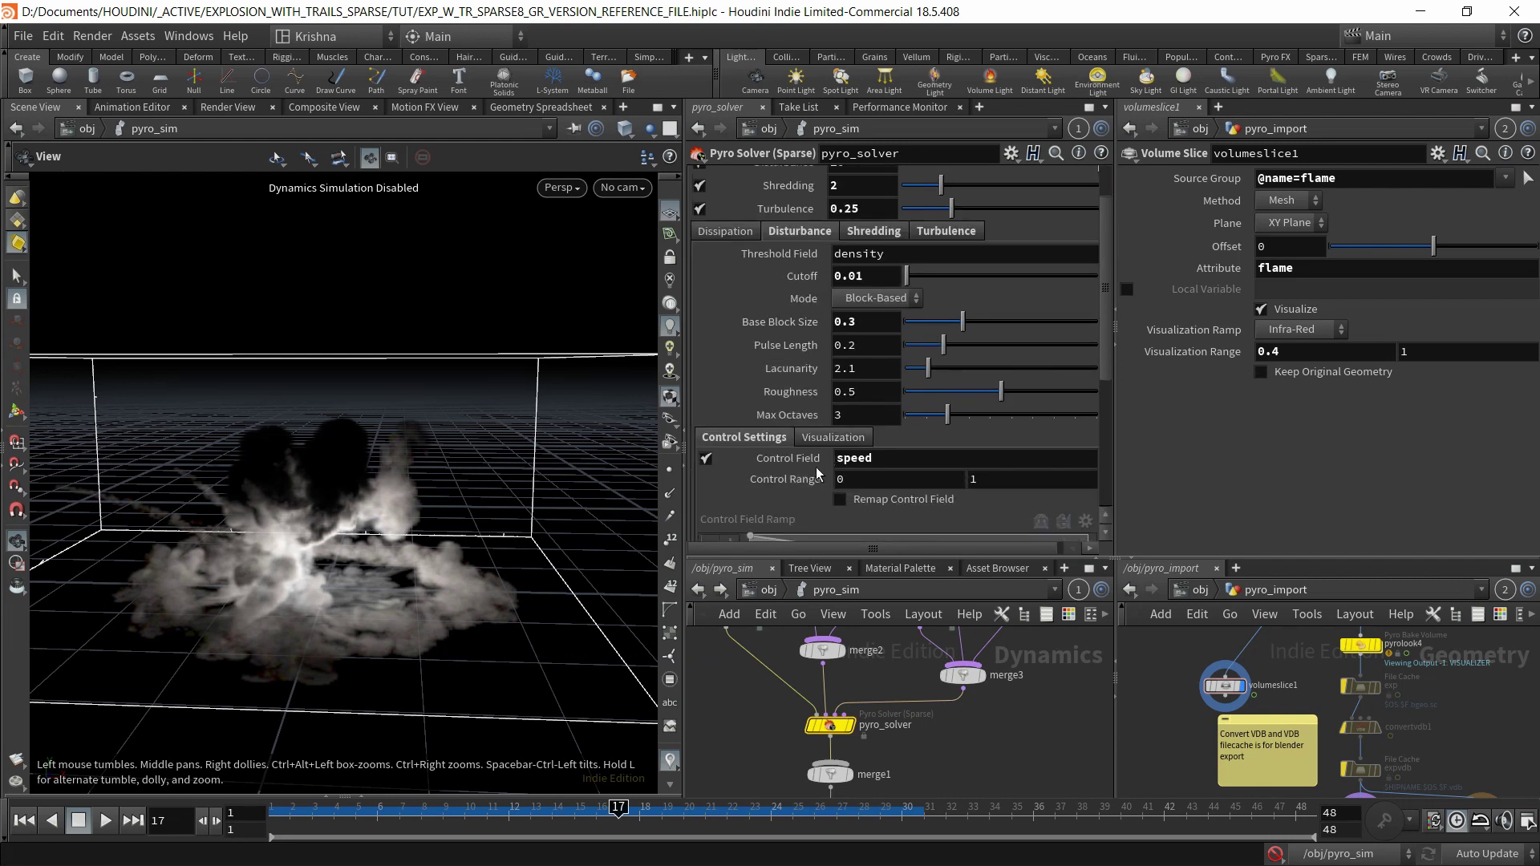
{"action": "scroll", "coordinate": [819, 359], "scroll_direction": "up", "scroll_amount": 2}
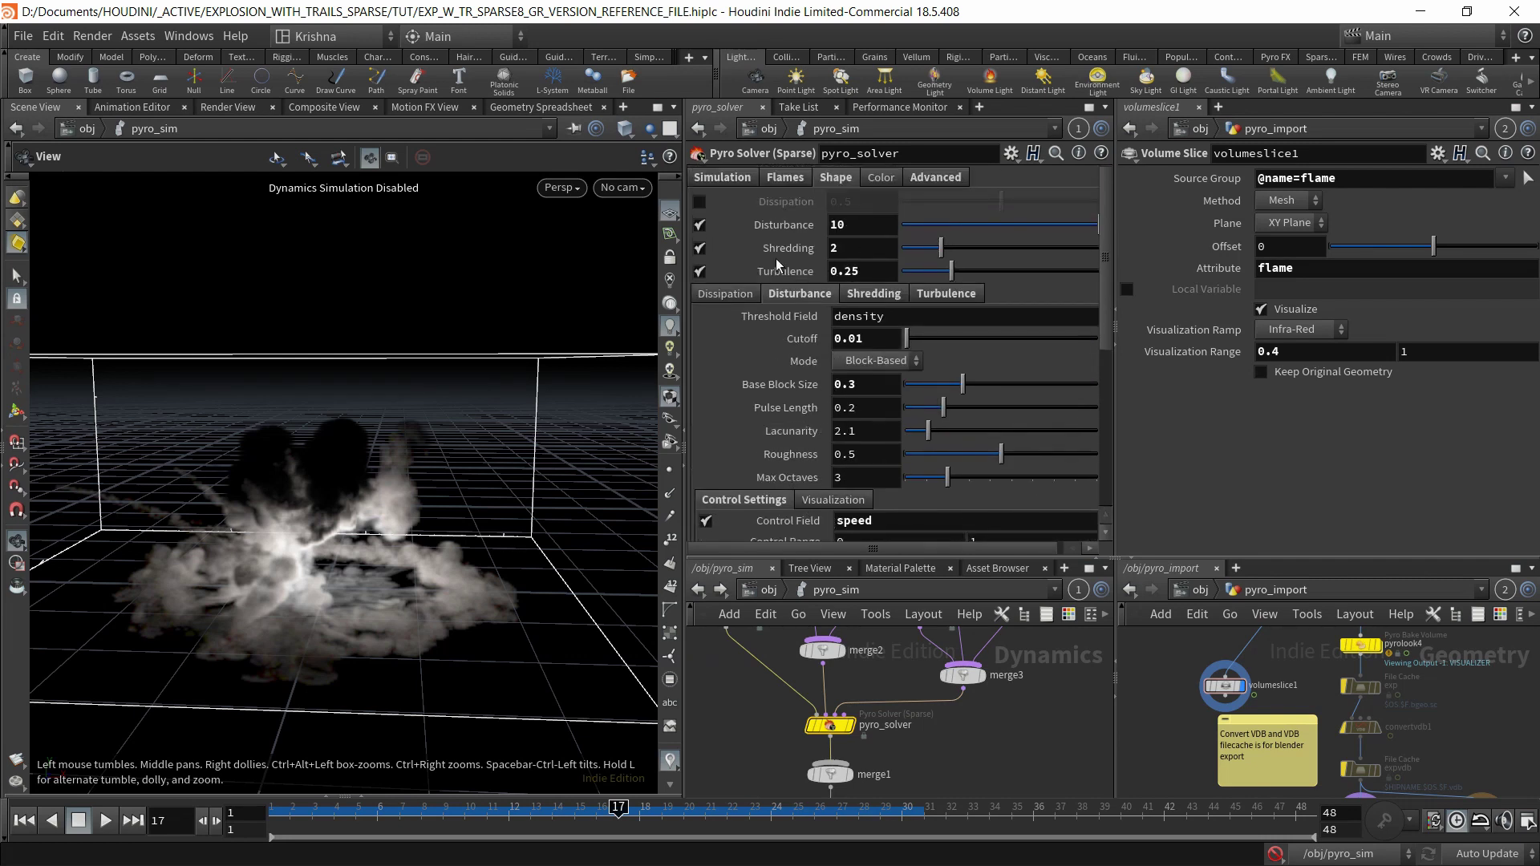
{"action": "left_click", "coordinate": [752, 177]}
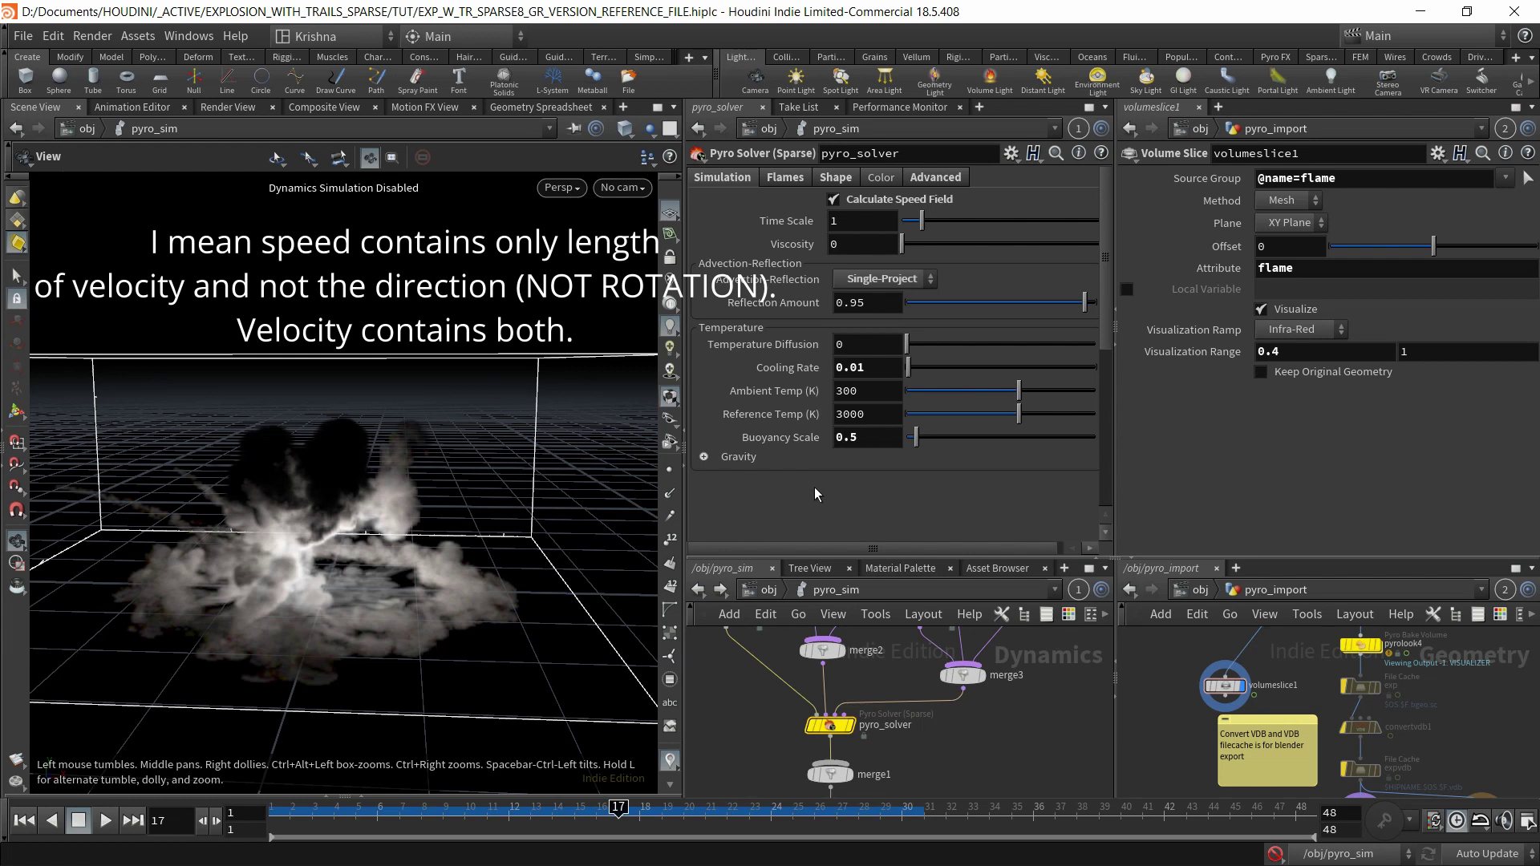
{"action": "mouse_move", "coordinate": [850, 205]}
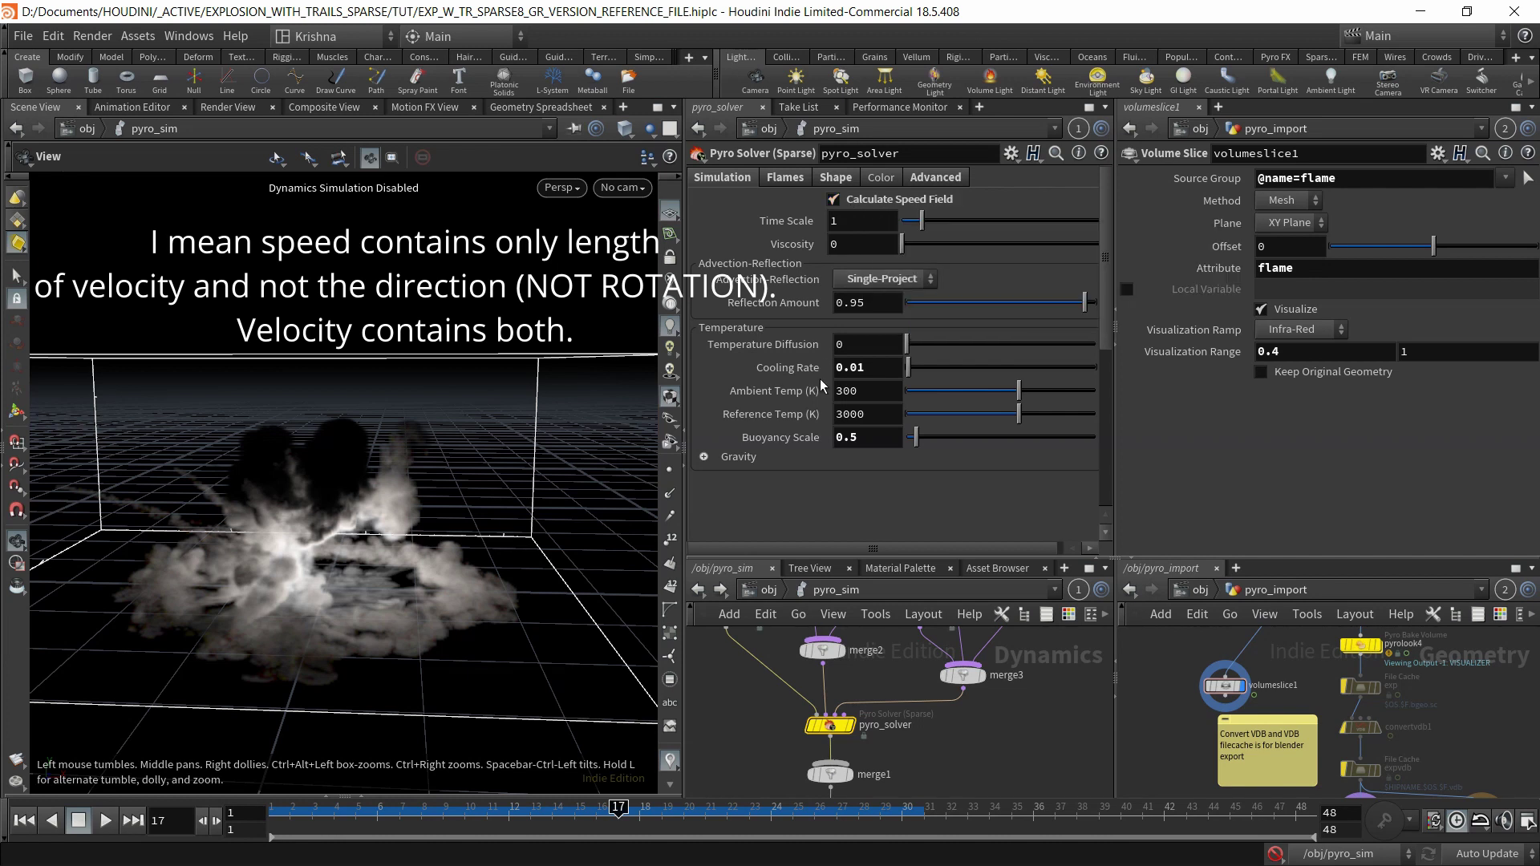
Examine the Control Range and Control Field Ramp that drive Disturbance by speed.
{"action": "left_click", "coordinate": [826, 178]}
{"action": "scroll", "coordinate": [830, 439], "scroll_direction": "down", "scroll_amount": 3}
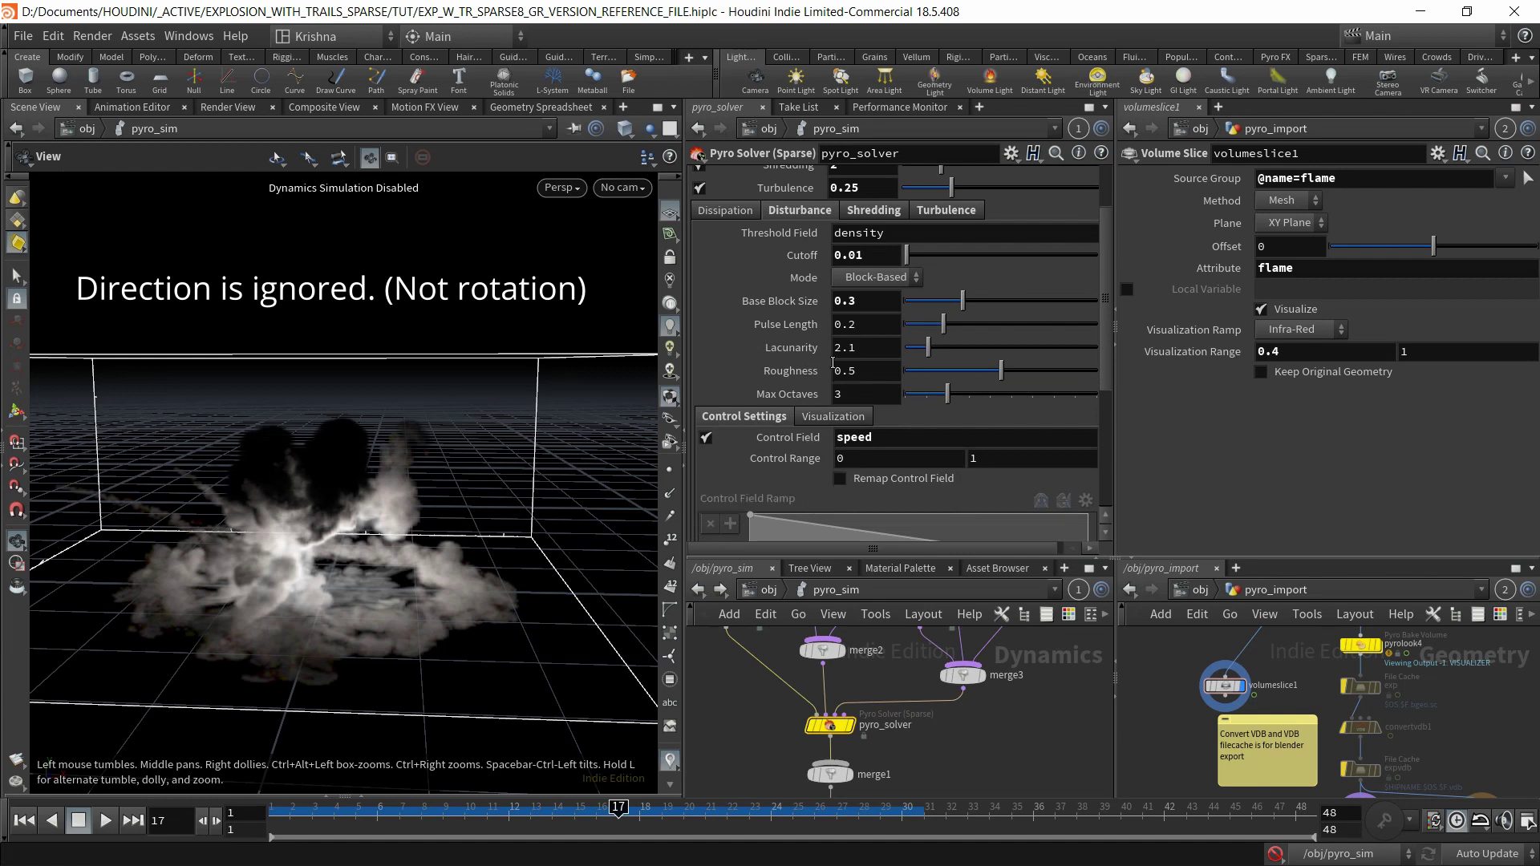
{"action": "scroll", "coordinate": [833, 364], "scroll_direction": "up", "scroll_amount": 2}
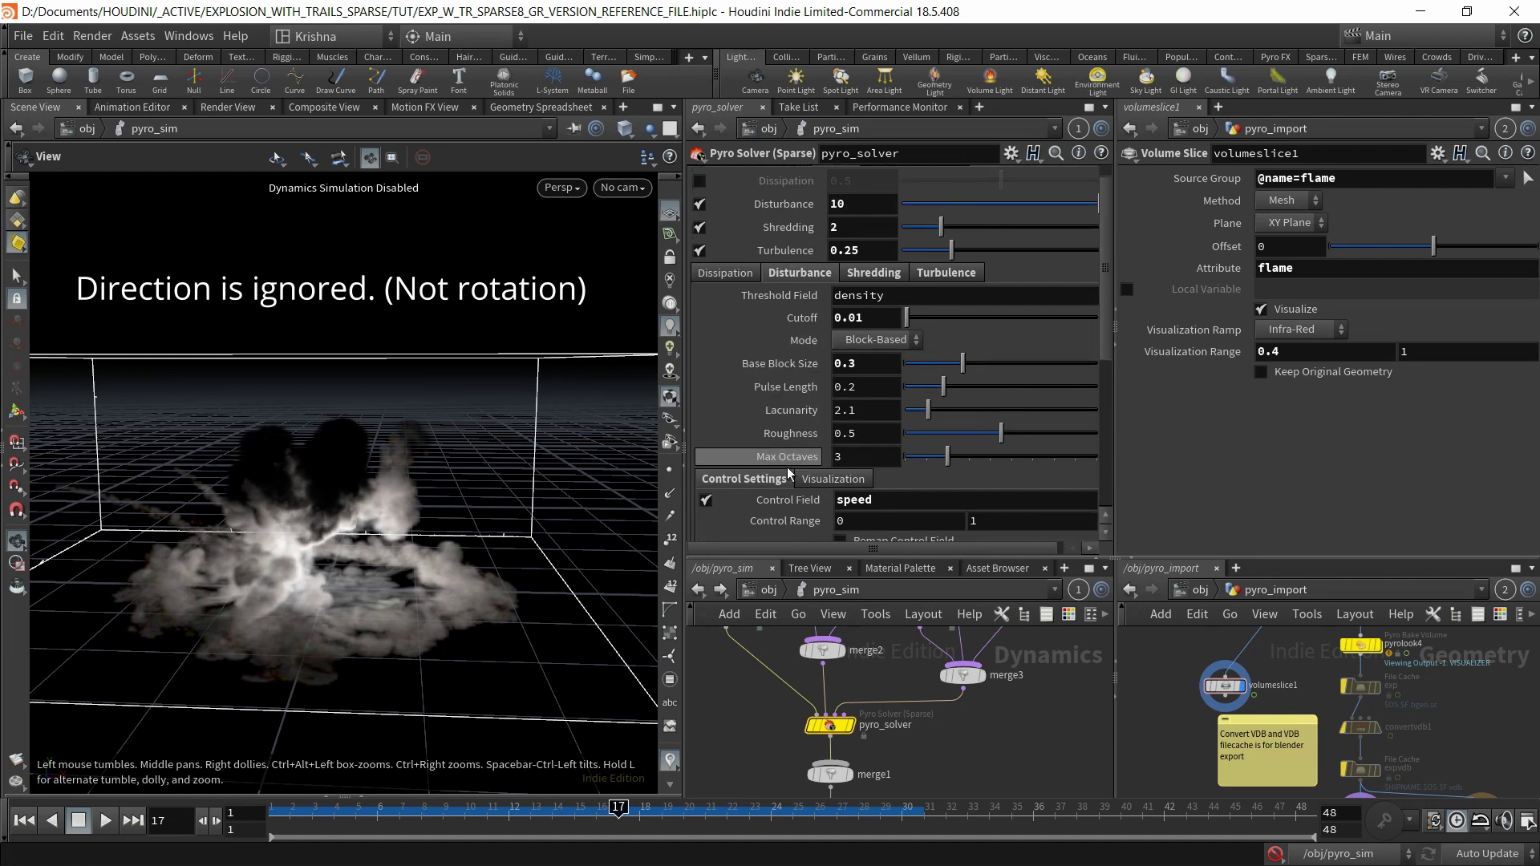
{"action": "scroll", "coordinate": [787, 482], "scroll_direction": "down", "scroll_amount": 4}
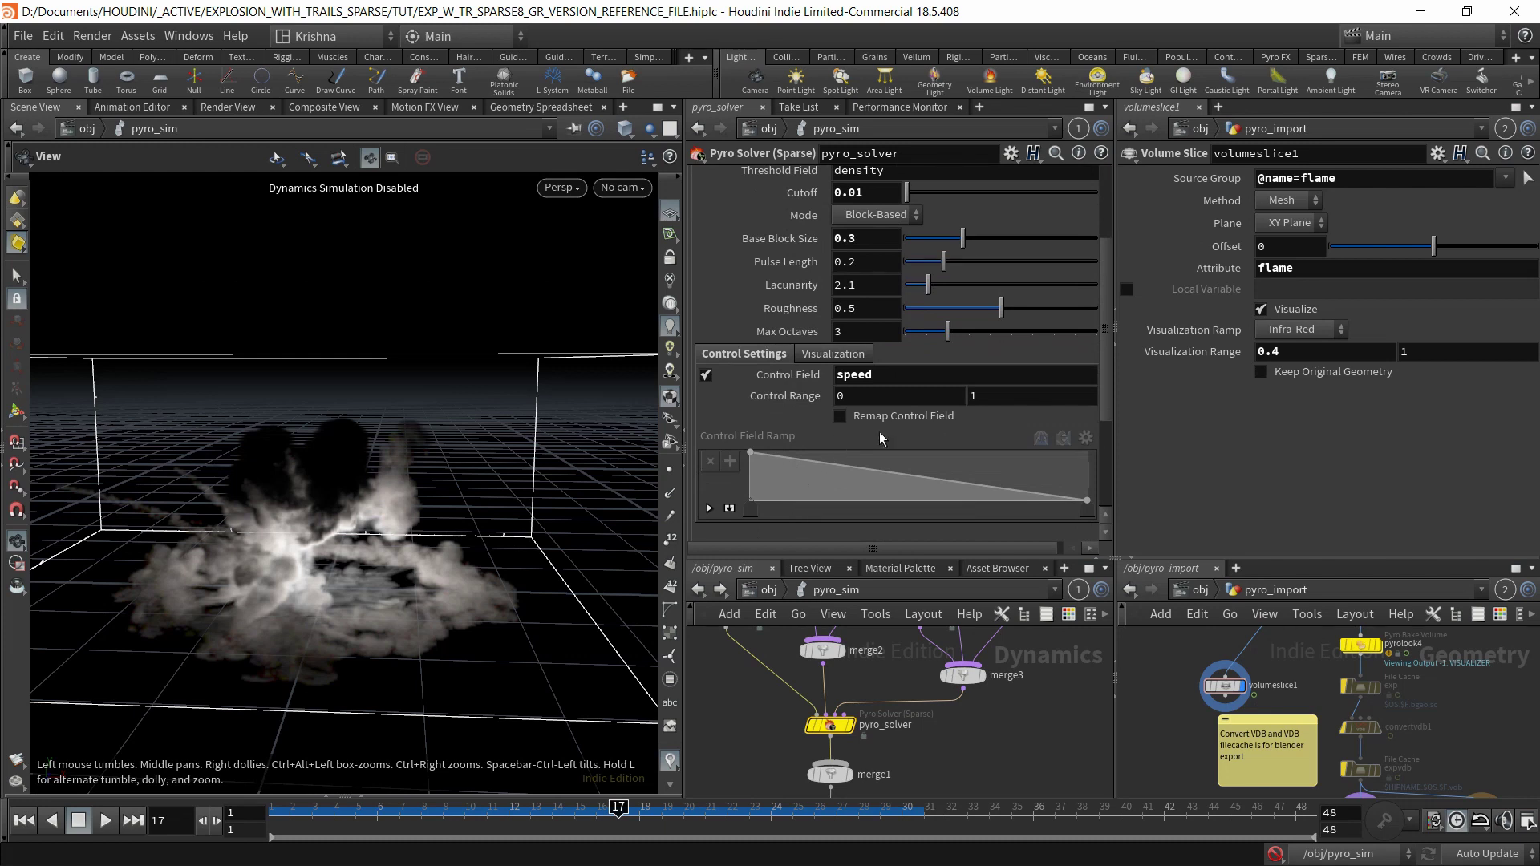
{"action": "scroll", "coordinate": [834, 429], "scroll_direction": "up", "scroll_amount": 2}
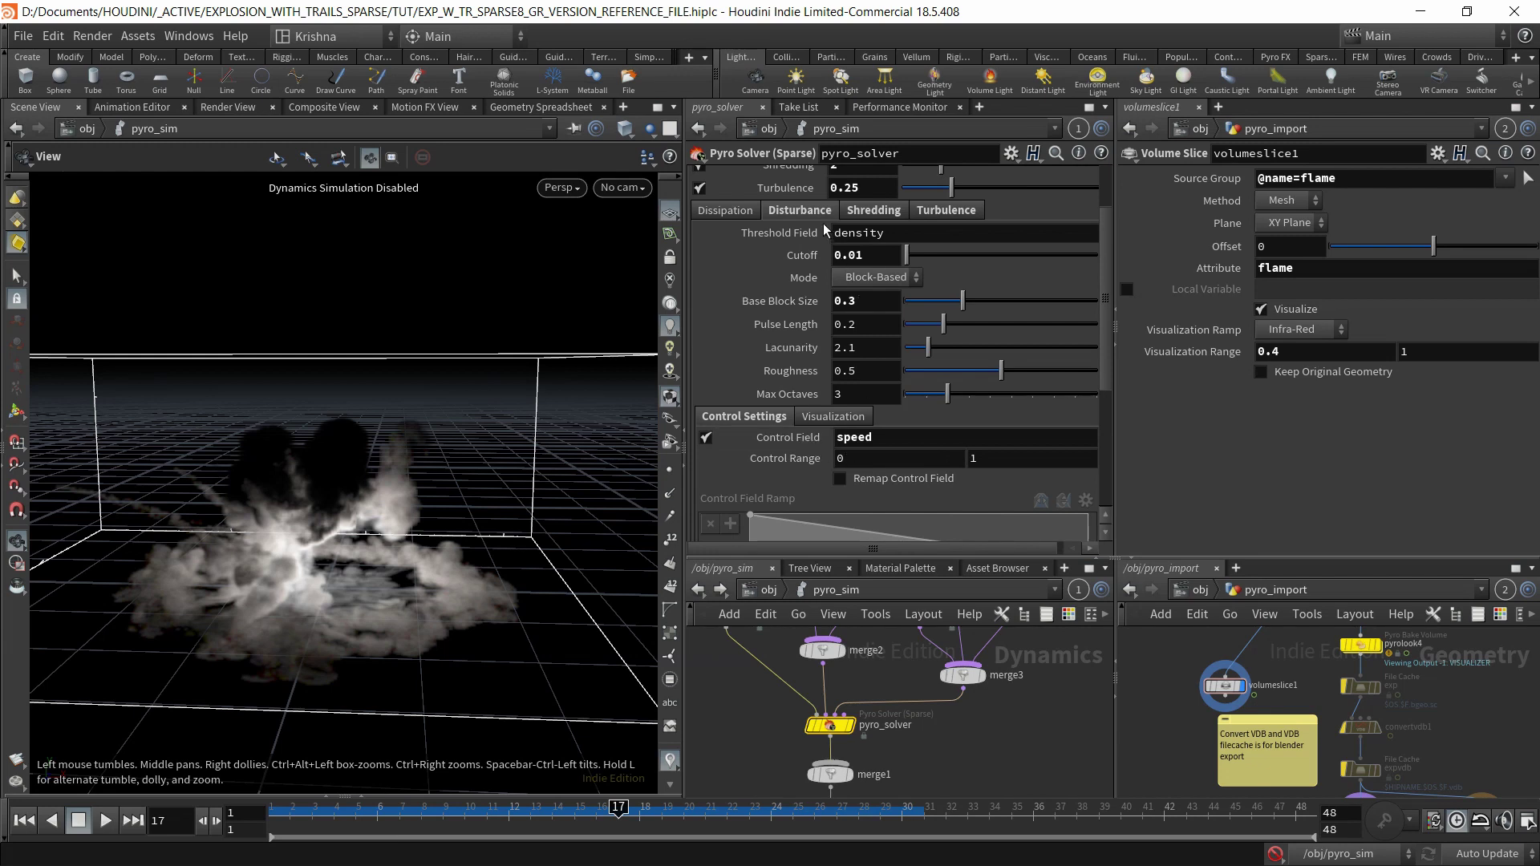
Inspect pyro_solver's Shredding settings, including the shredding field, block size, pulse length and strength visualization options.
{"action": "left_click", "coordinate": [881, 213]}
{"action": "scroll", "coordinate": [824, 436], "scroll_direction": "up", "scroll_amount": 1}
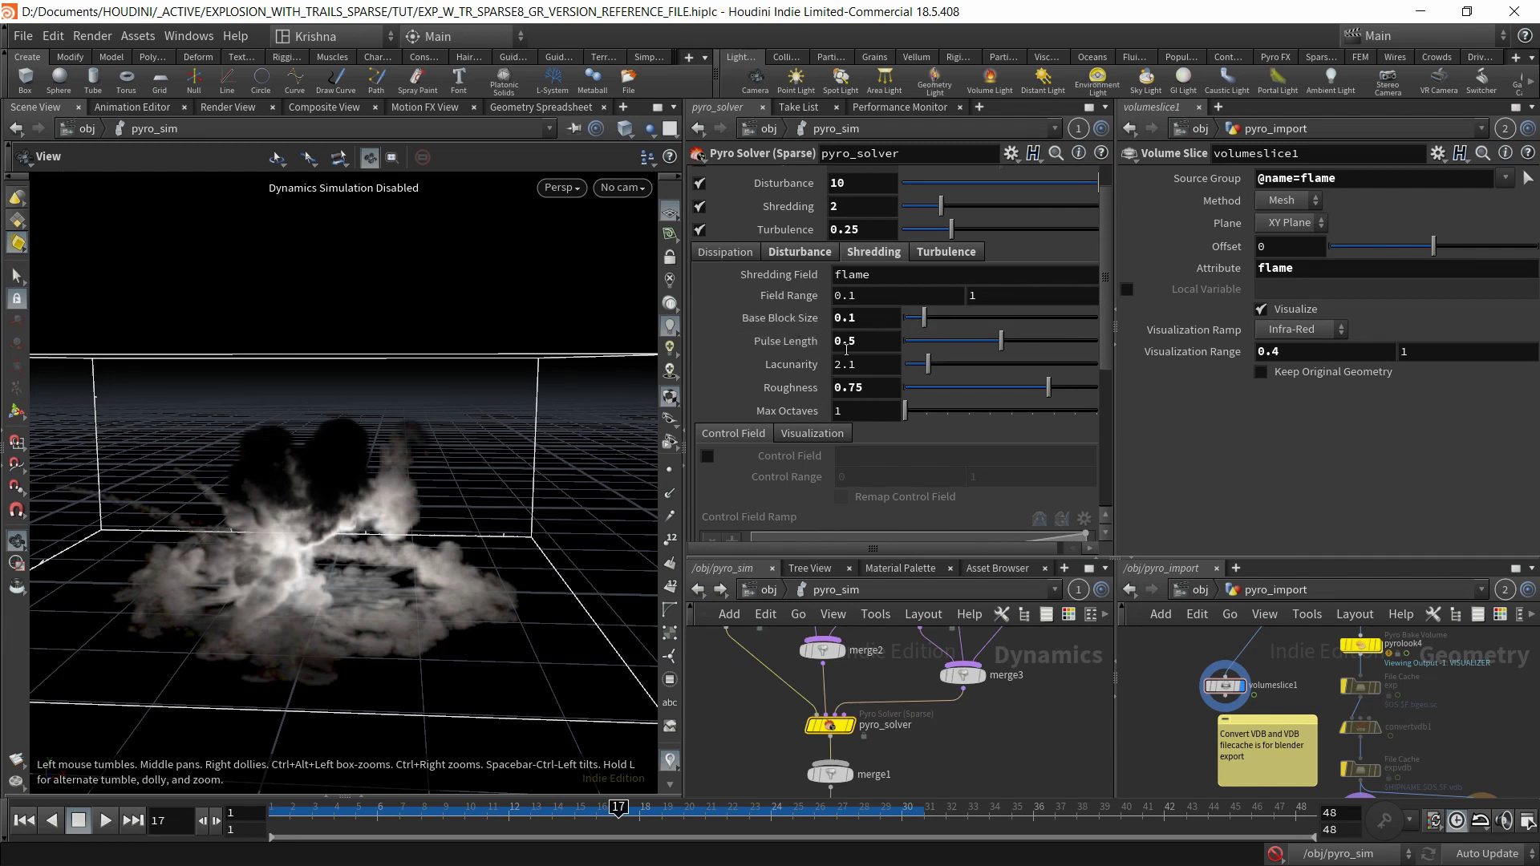
{"action": "mouse_move", "coordinate": [786, 343]}
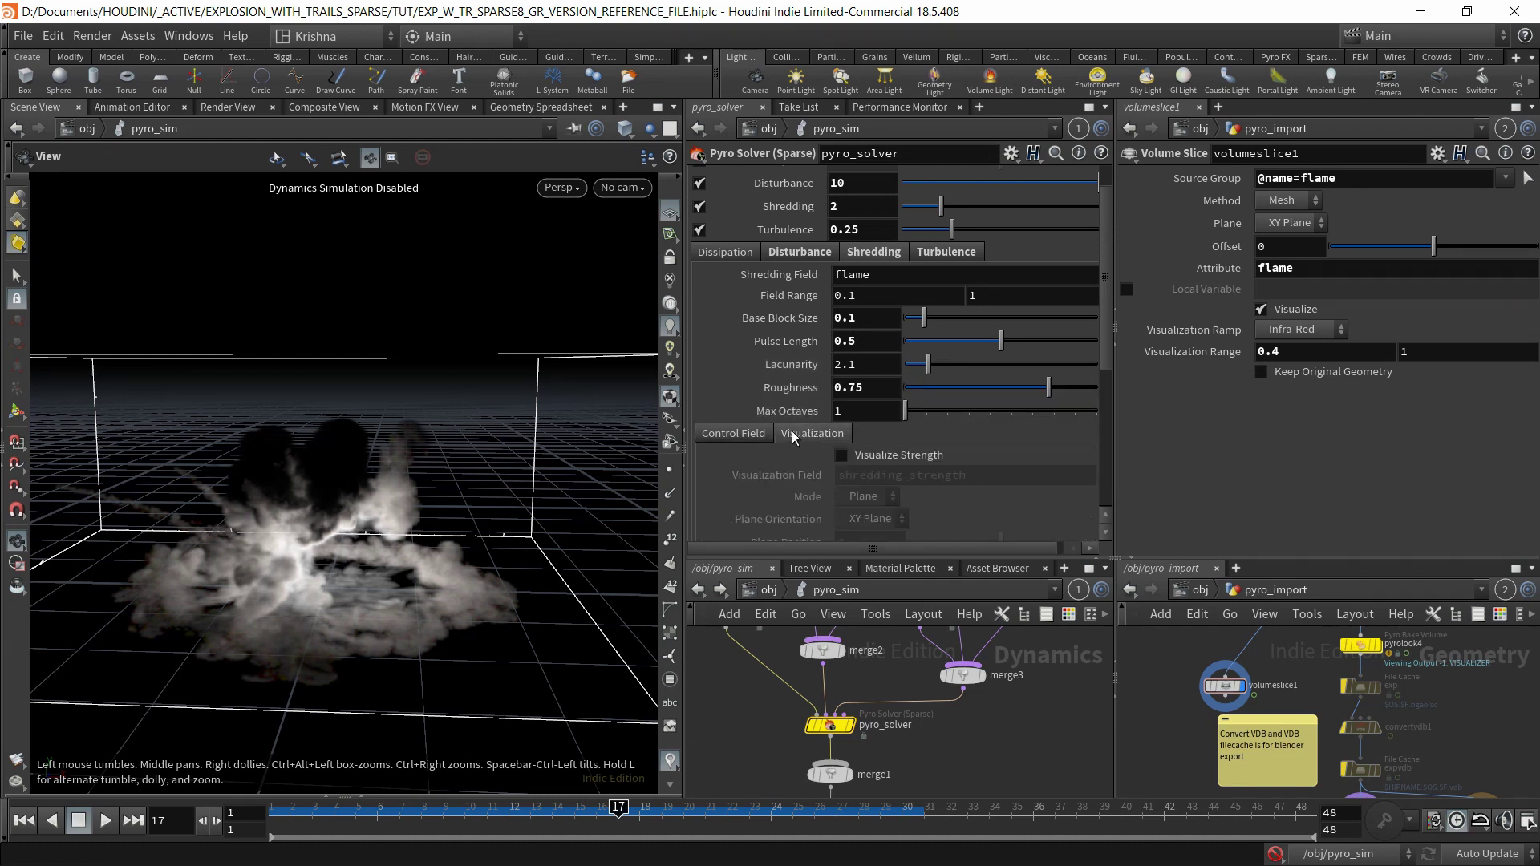
Enable Visualize Strength for Disturbance and switch it off again.
{"action": "left_click", "coordinate": [799, 252]}
{"action": "left_click", "coordinate": [819, 463]}
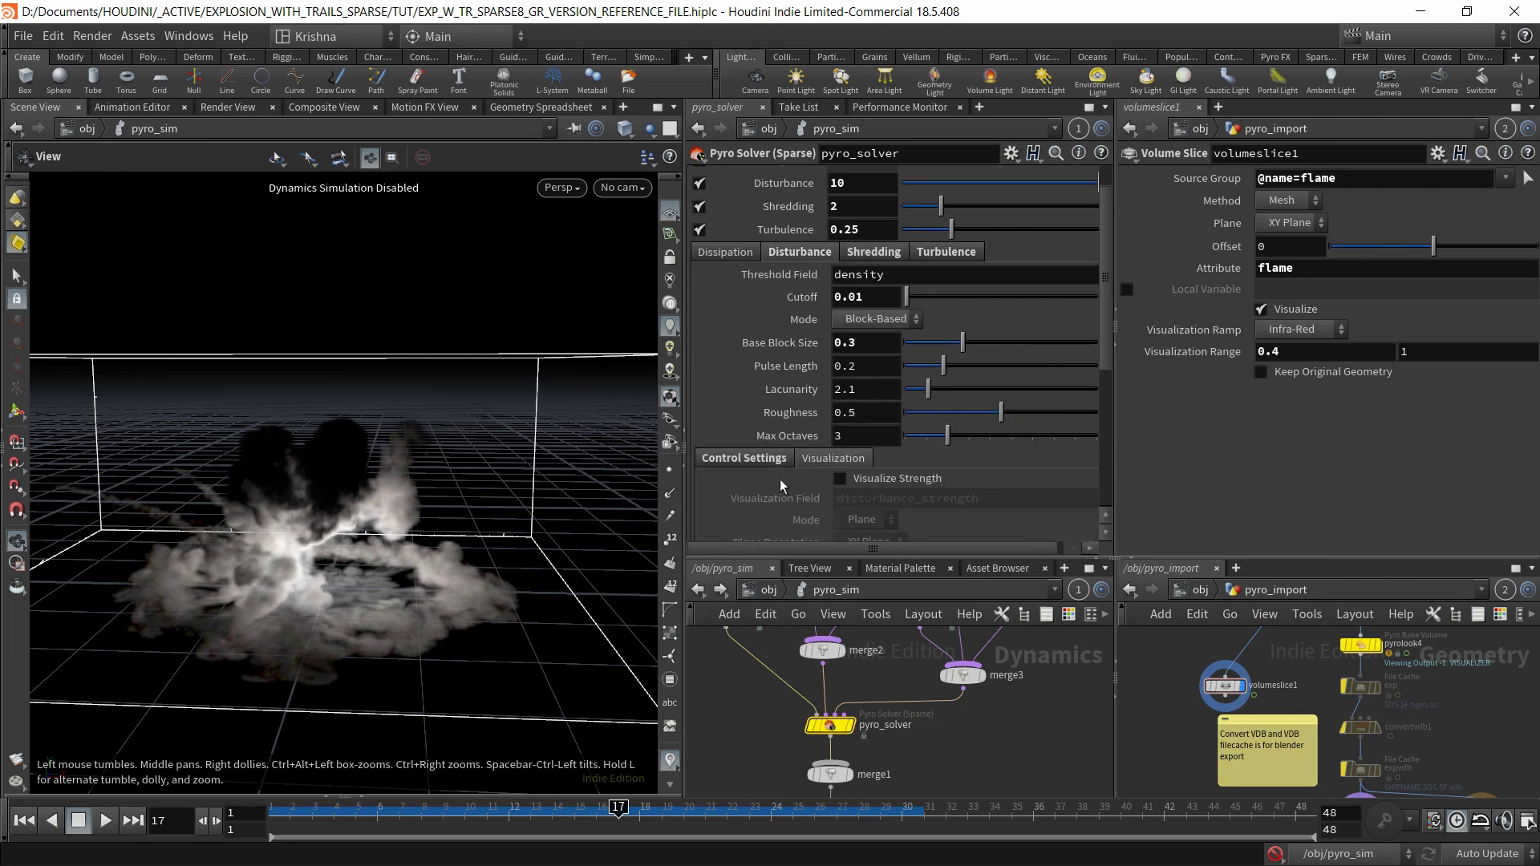
{"action": "left_click", "coordinate": [850, 482]}
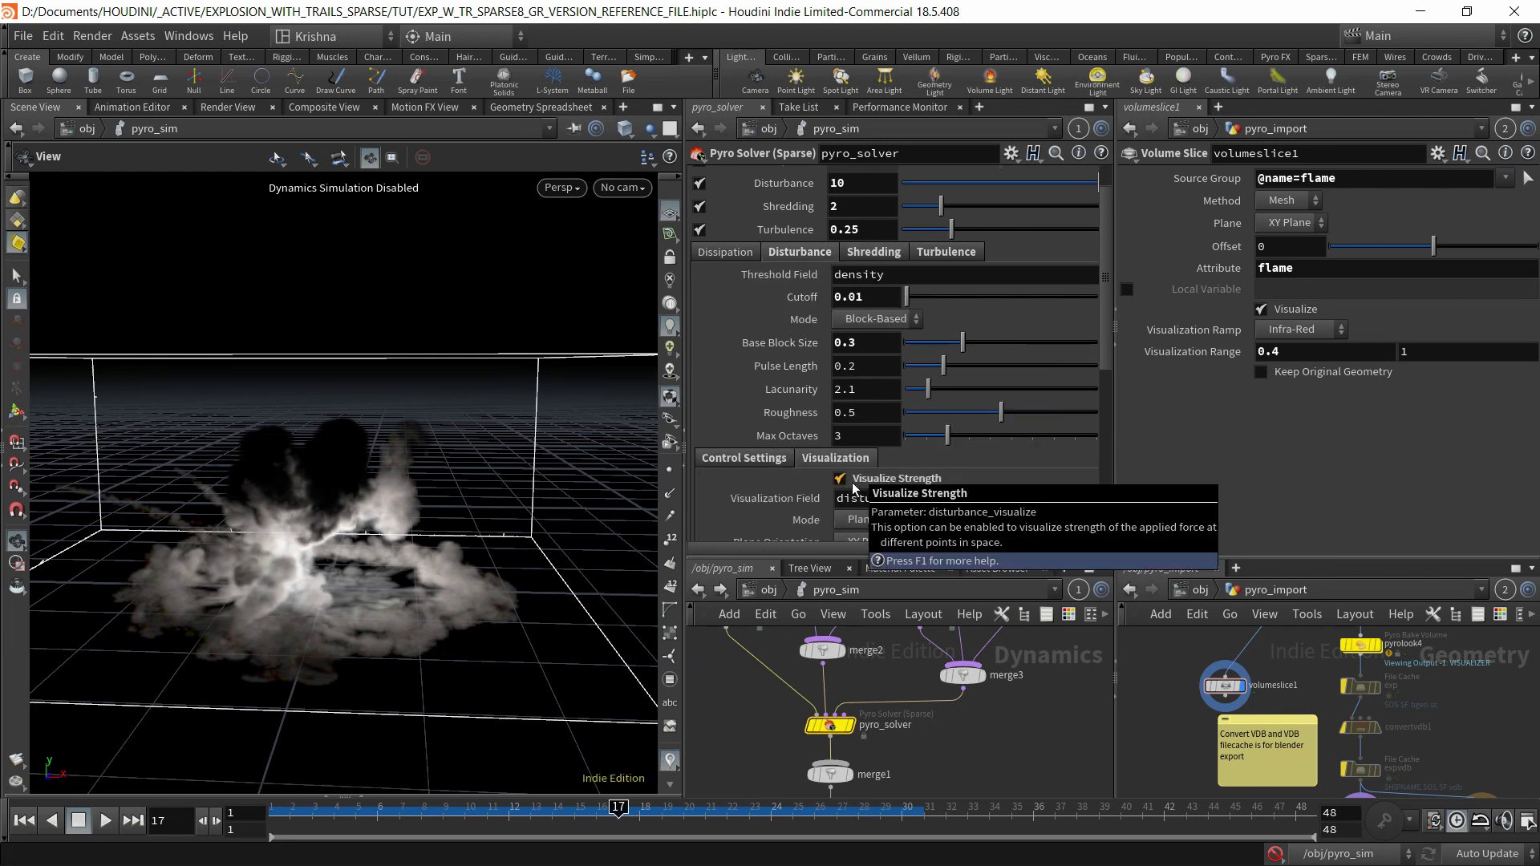
{"action": "left_click", "coordinate": [855, 483]}
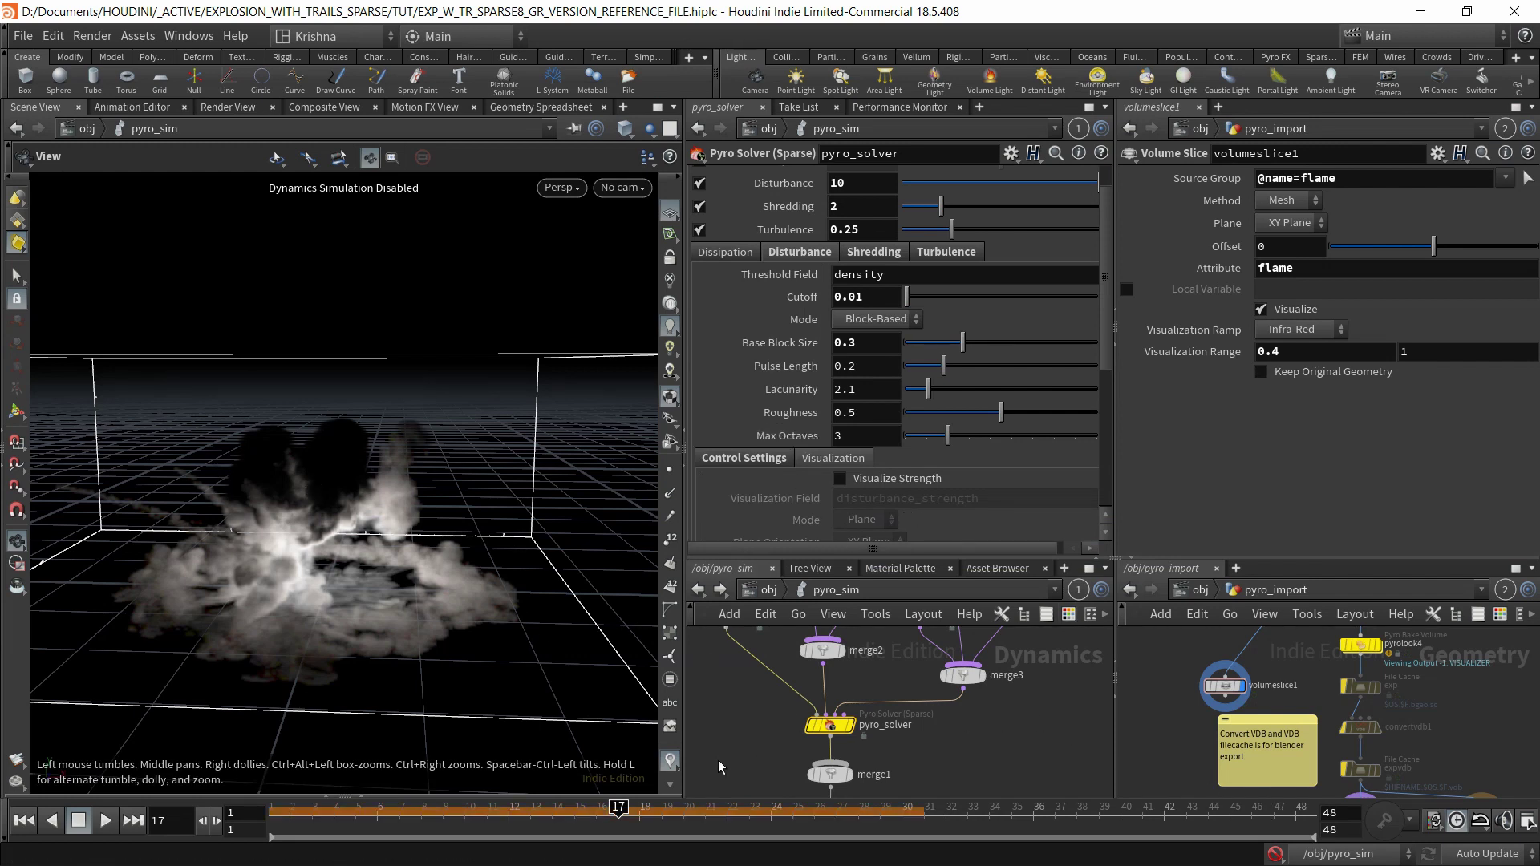
Revisit the Shredding values and examine Turbulence's swirl size, pulse length, influence field and density control settings.
{"action": "left_click", "coordinate": [855, 253]}
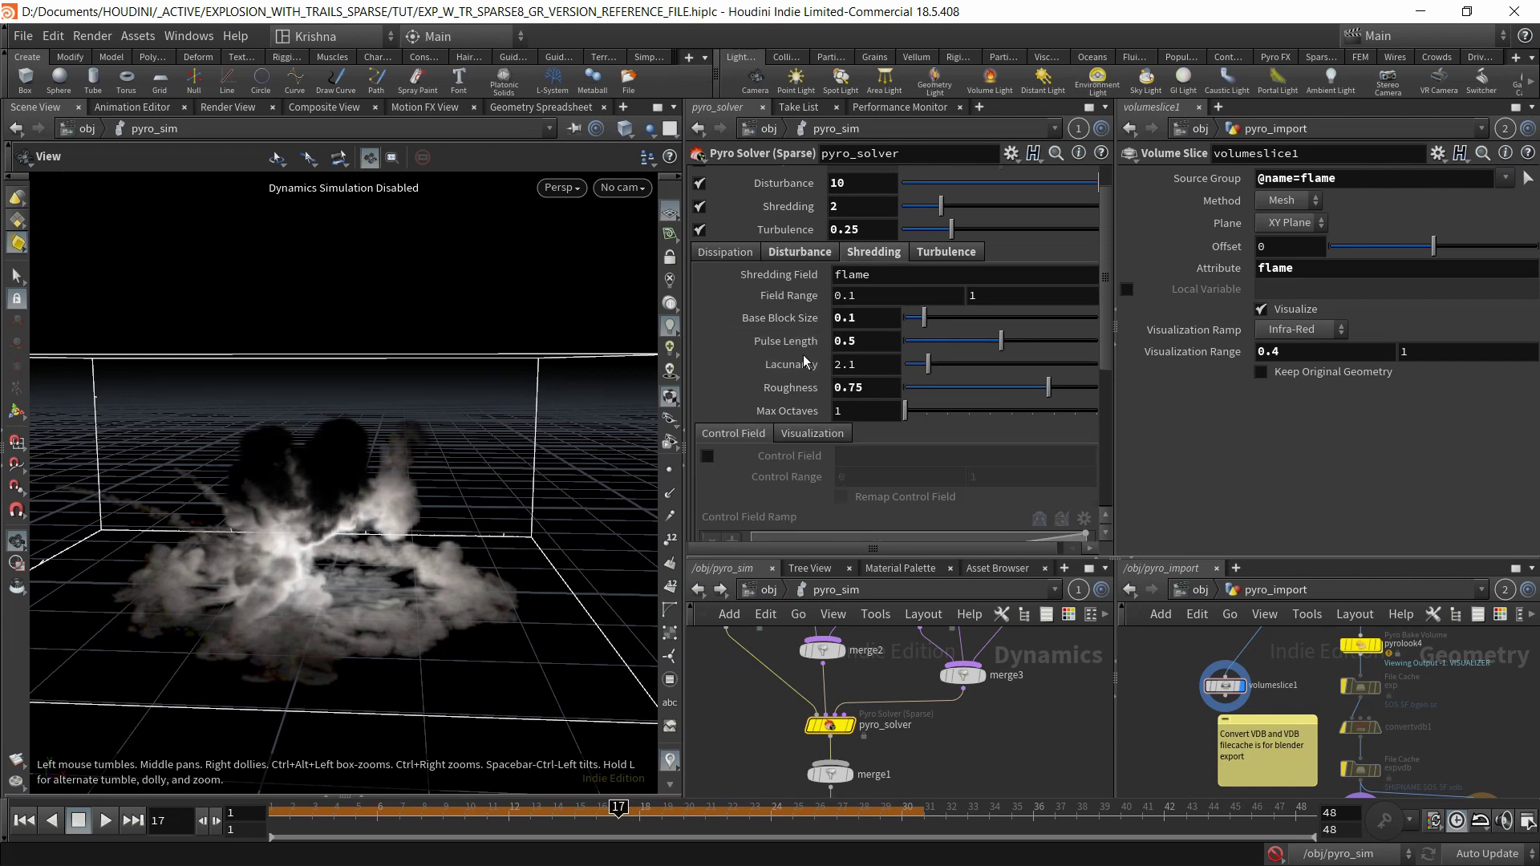
{"action": "left_click", "coordinate": [969, 255]}
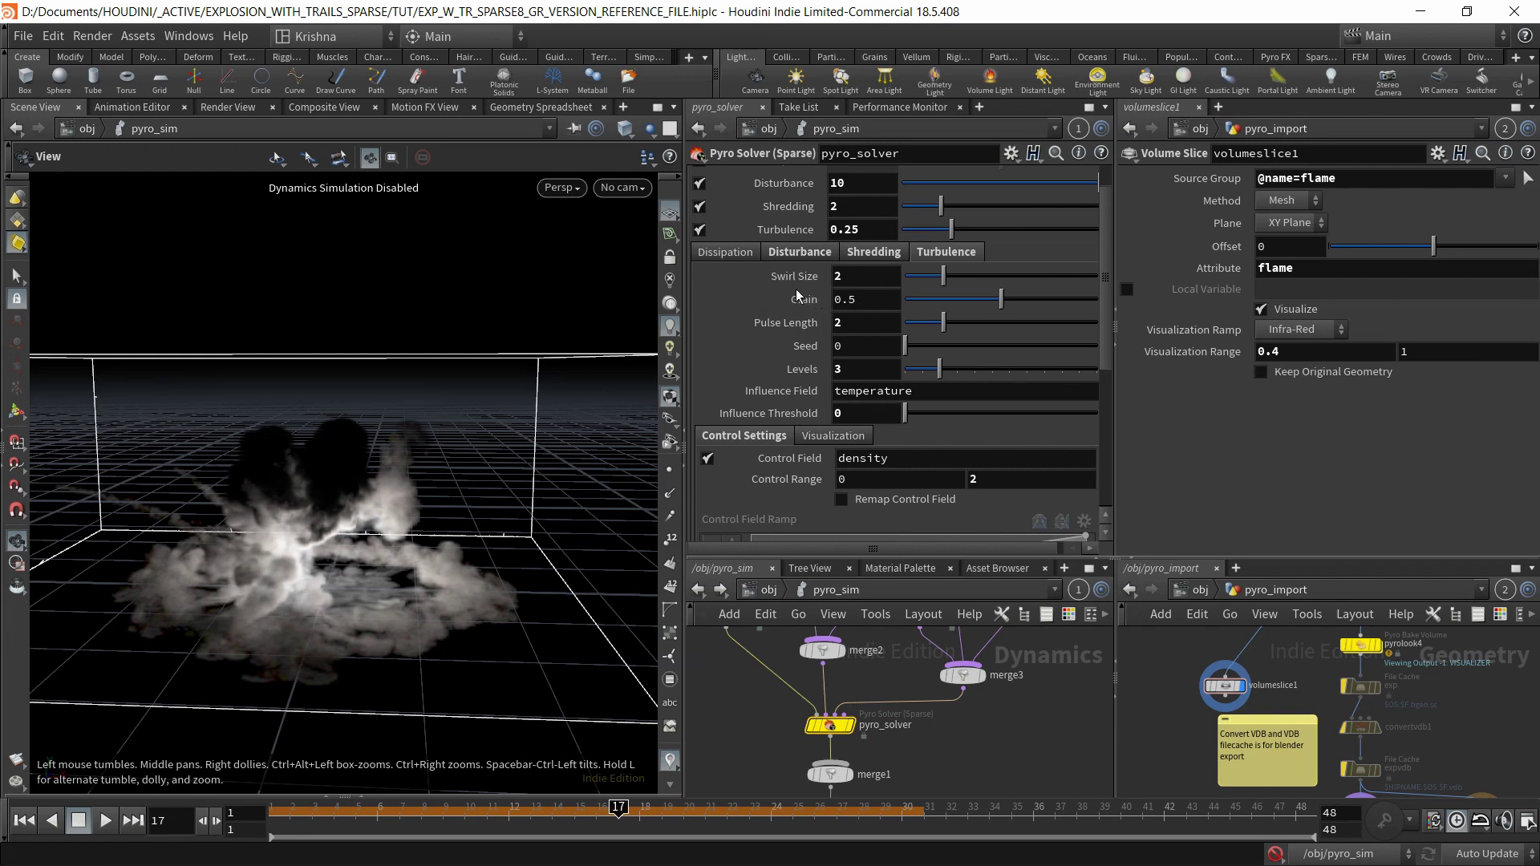
{"action": "mouse_move", "coordinate": [794, 280]}
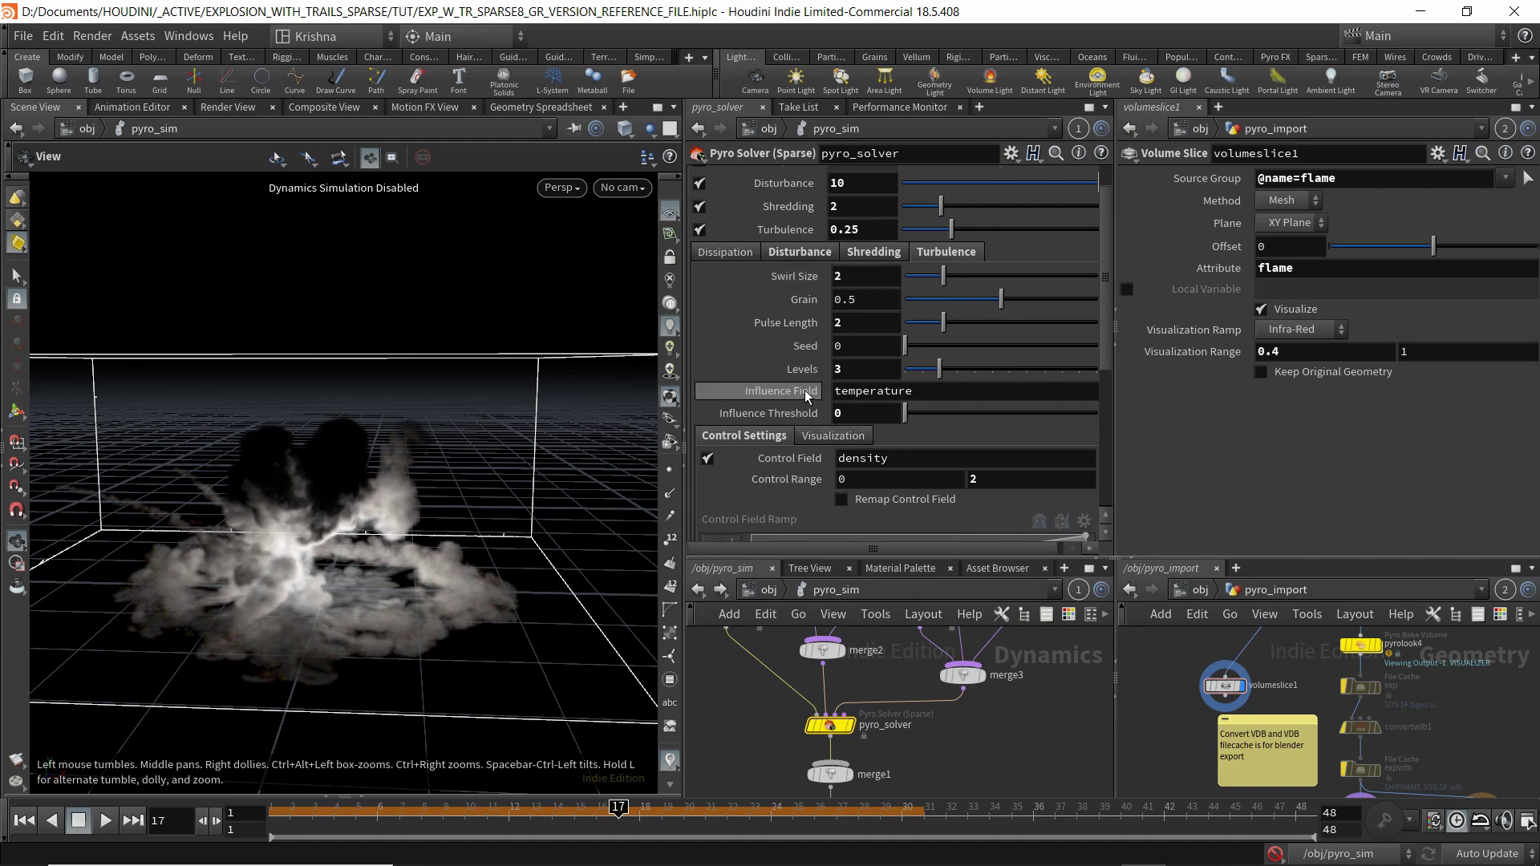
{"action": "mouse_move", "coordinate": [800, 397]}
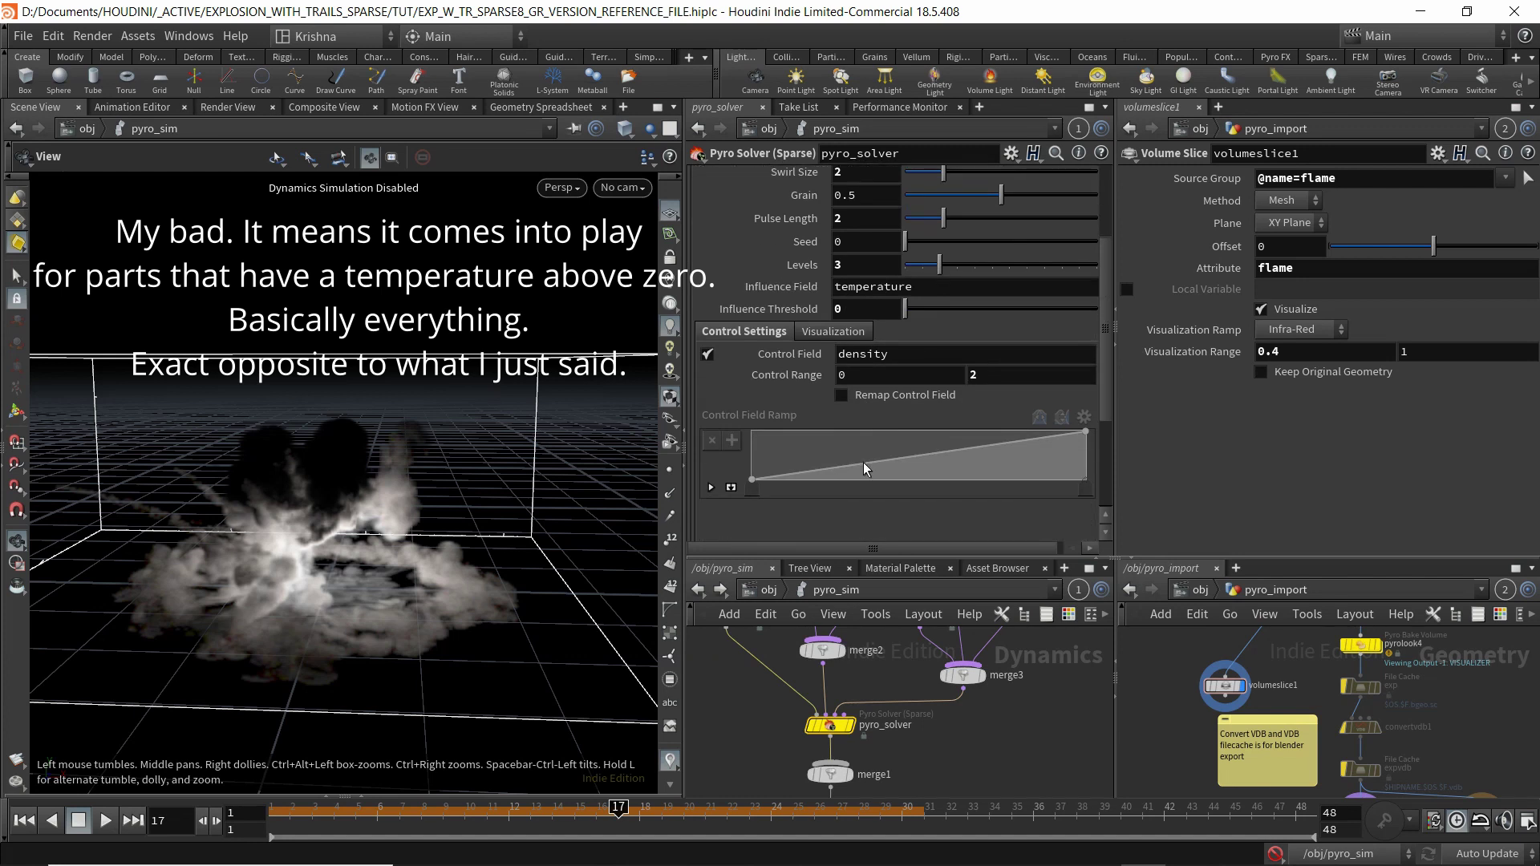
{"action": "scroll", "coordinate": [863, 462], "scroll_direction": "up", "scroll_amount": 2}
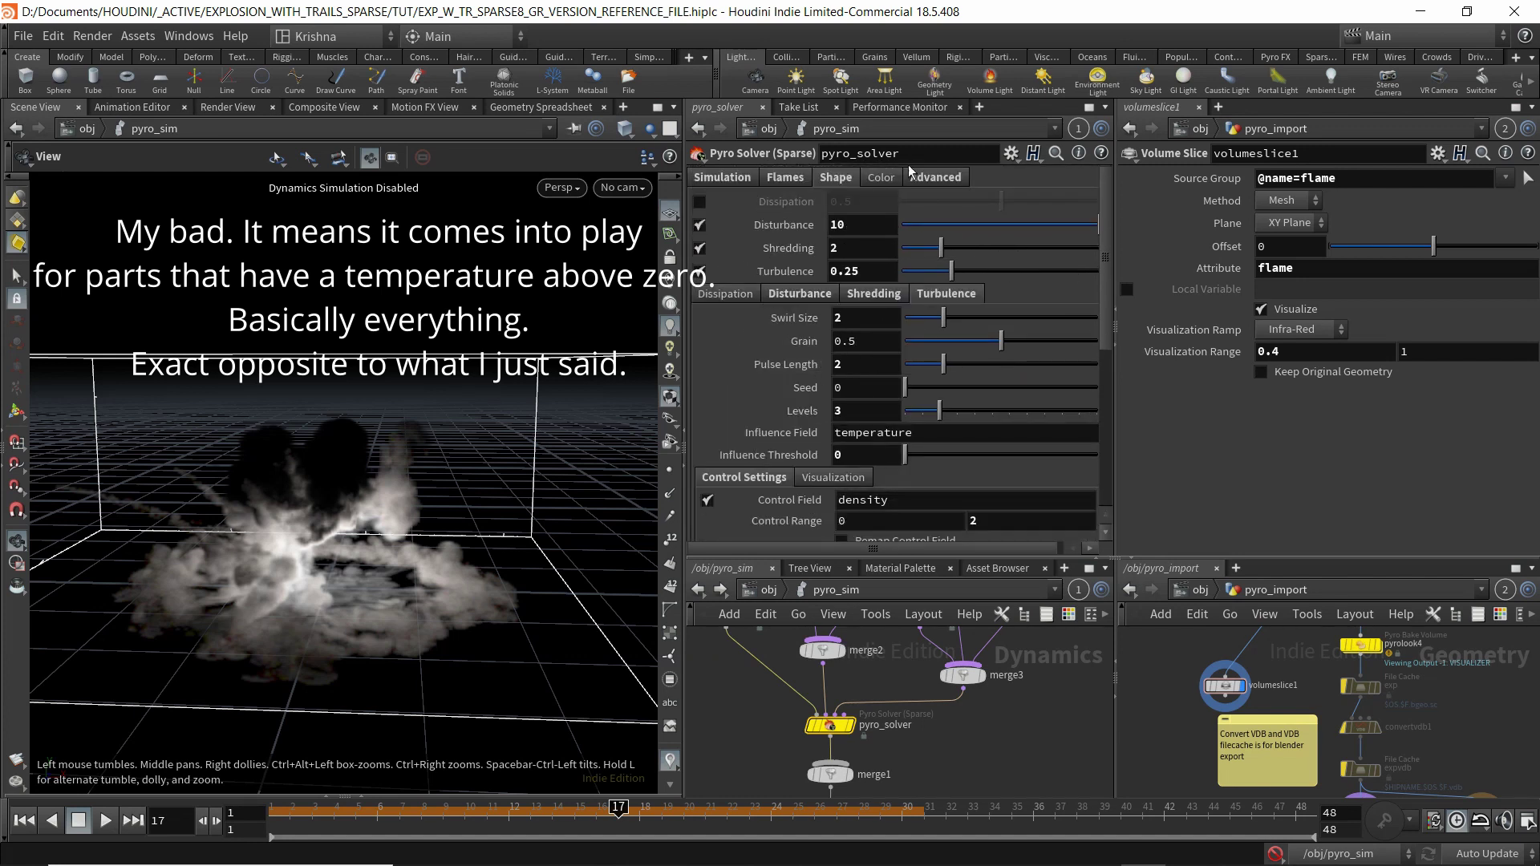
Look over the Color settings and compare the Advanced resizing Reference Fields with their default, keeping density flame temperature.
{"action": "left_click", "coordinate": [921, 178]}
{"action": "left_click", "coordinate": [874, 178]}
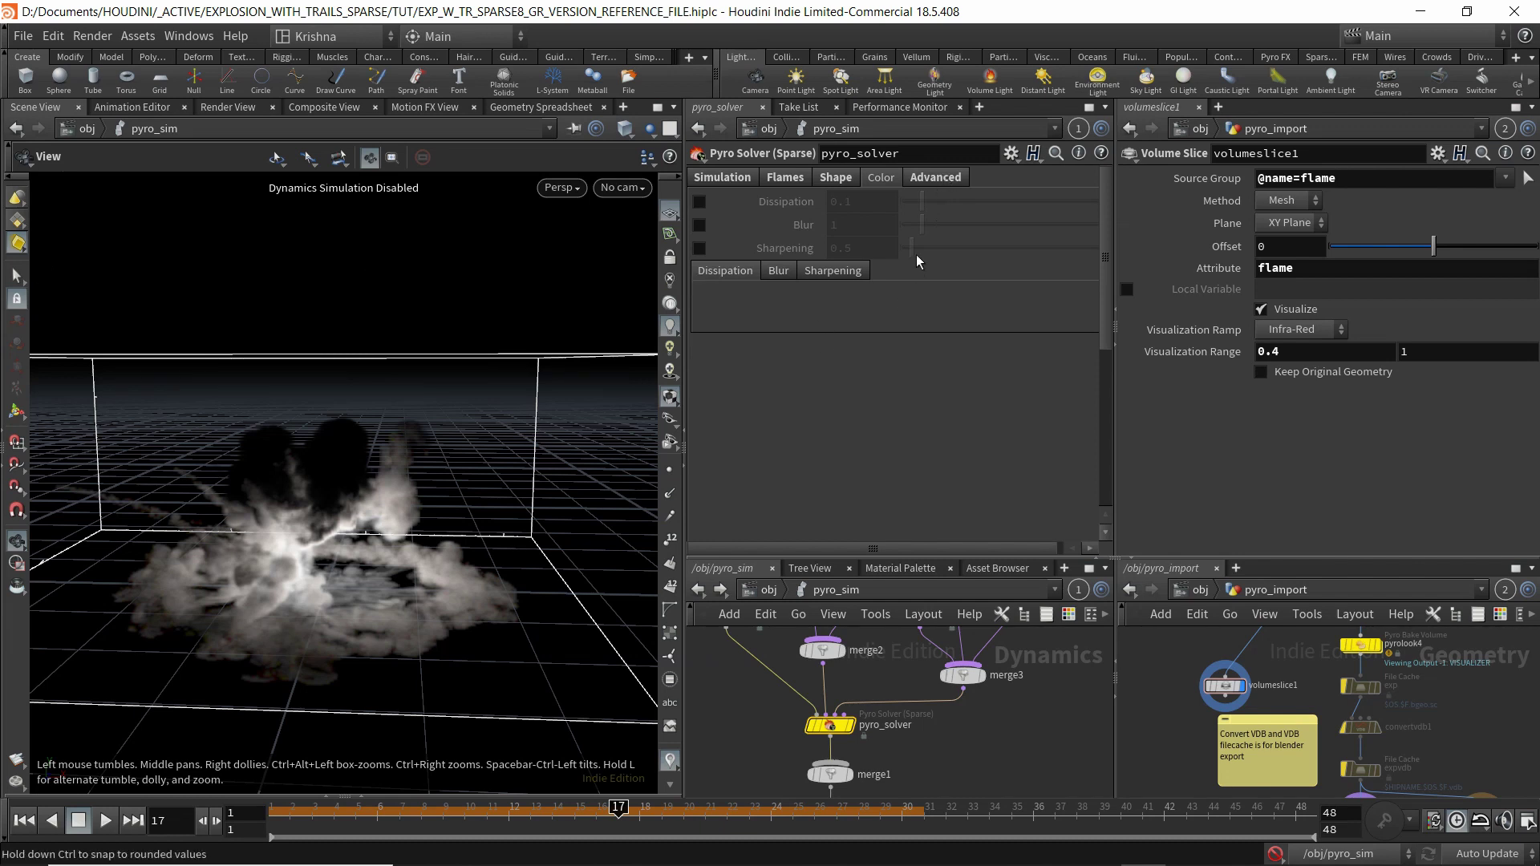
{"action": "left_click", "coordinate": [932, 180]}
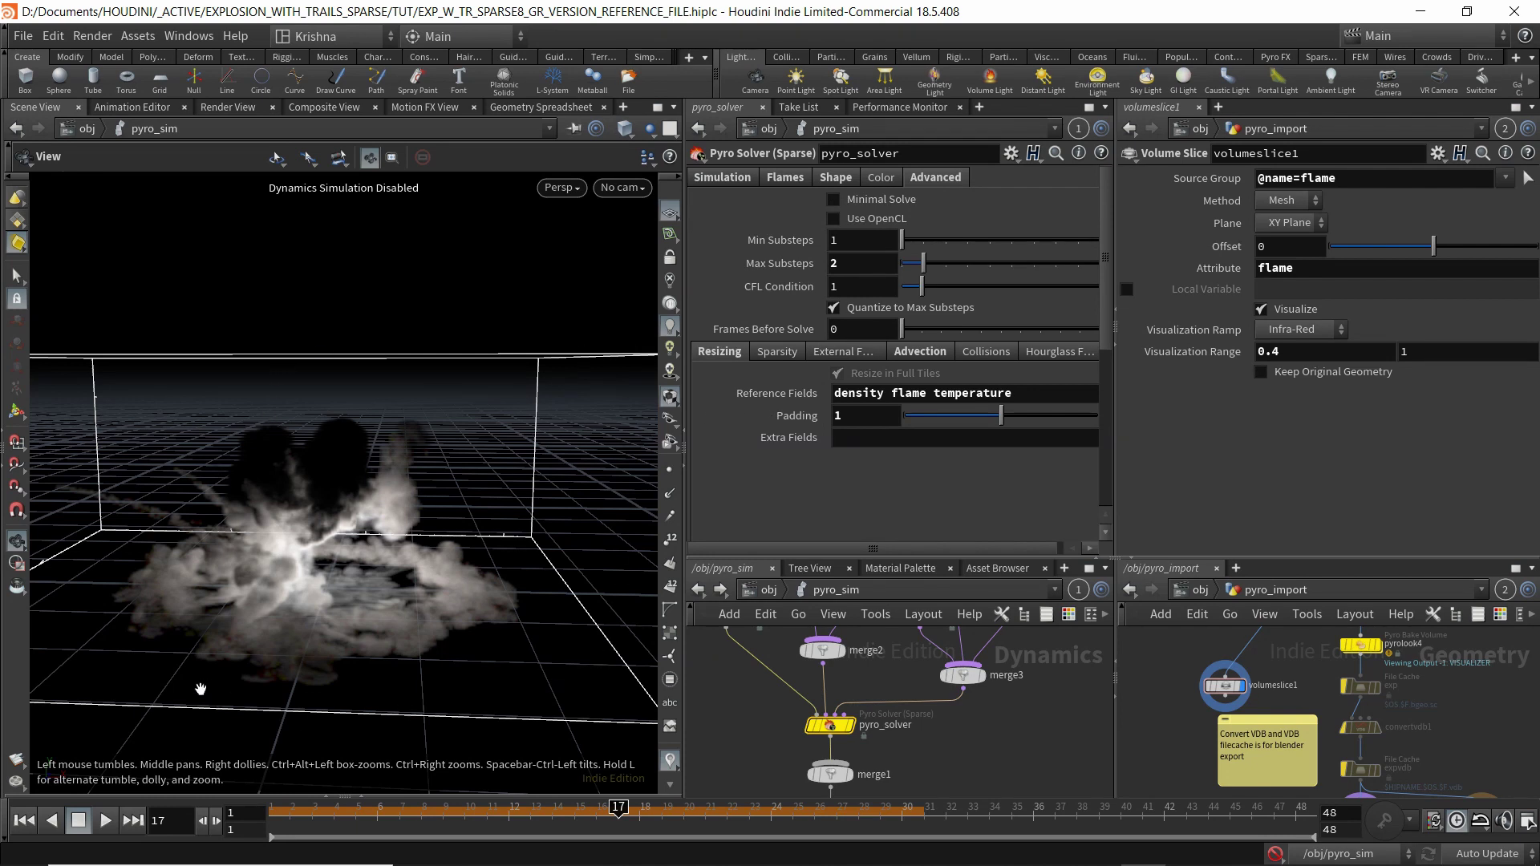
{"action": "middle_click", "coordinate": [788, 398], "text": "ctrl"}
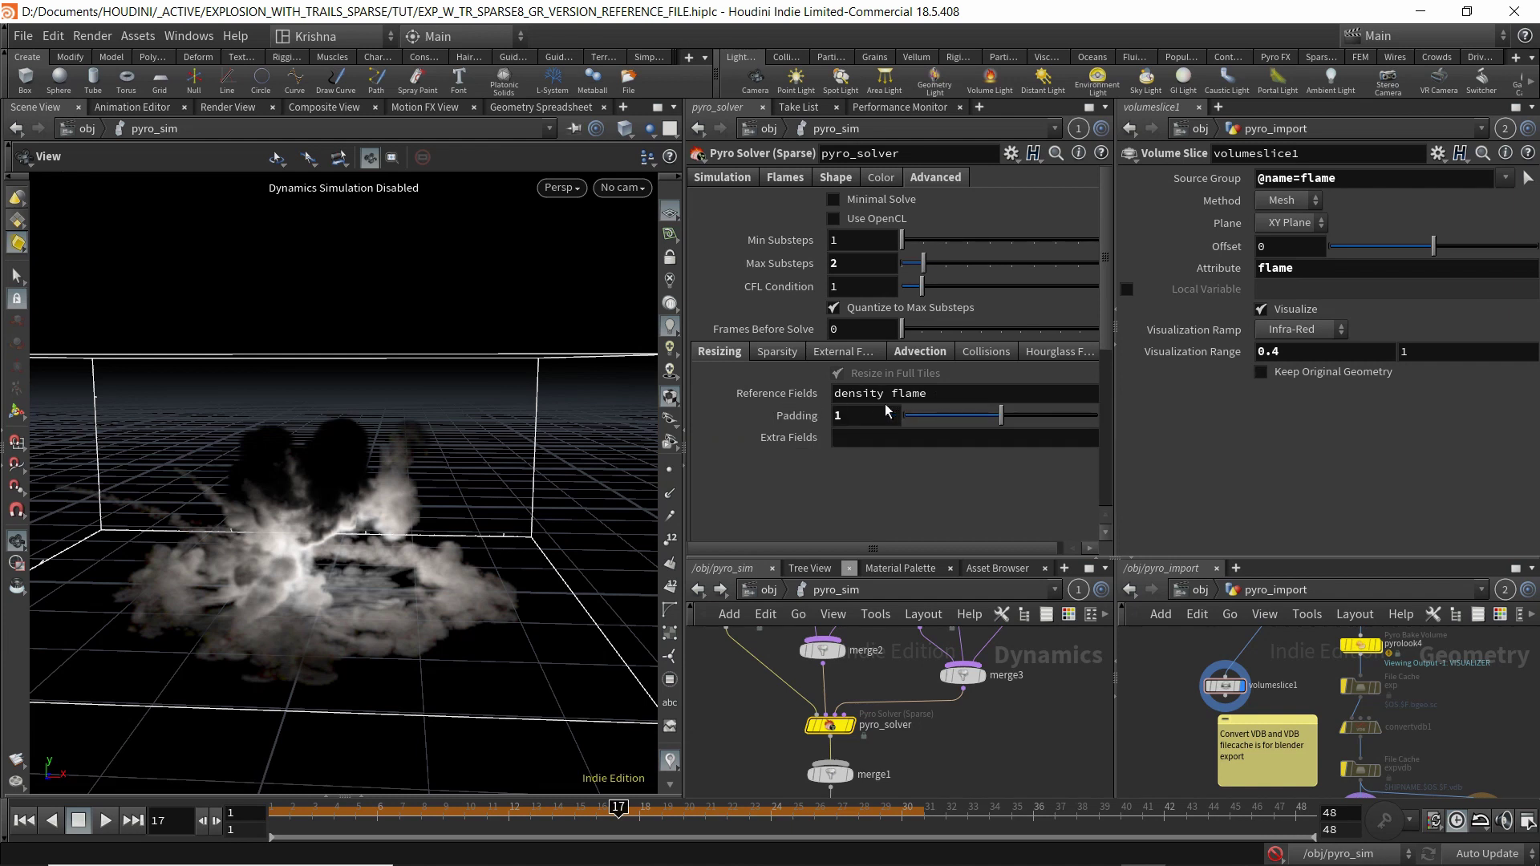
{"action": "key", "text": "ctrl+z"}
Examine pyro_solver's Advection settings, including the advection scheme and trace method options, CFL condition and max steps.
{"action": "left_click", "coordinate": [935, 361]}
{"action": "left_click", "coordinate": [868, 390]}
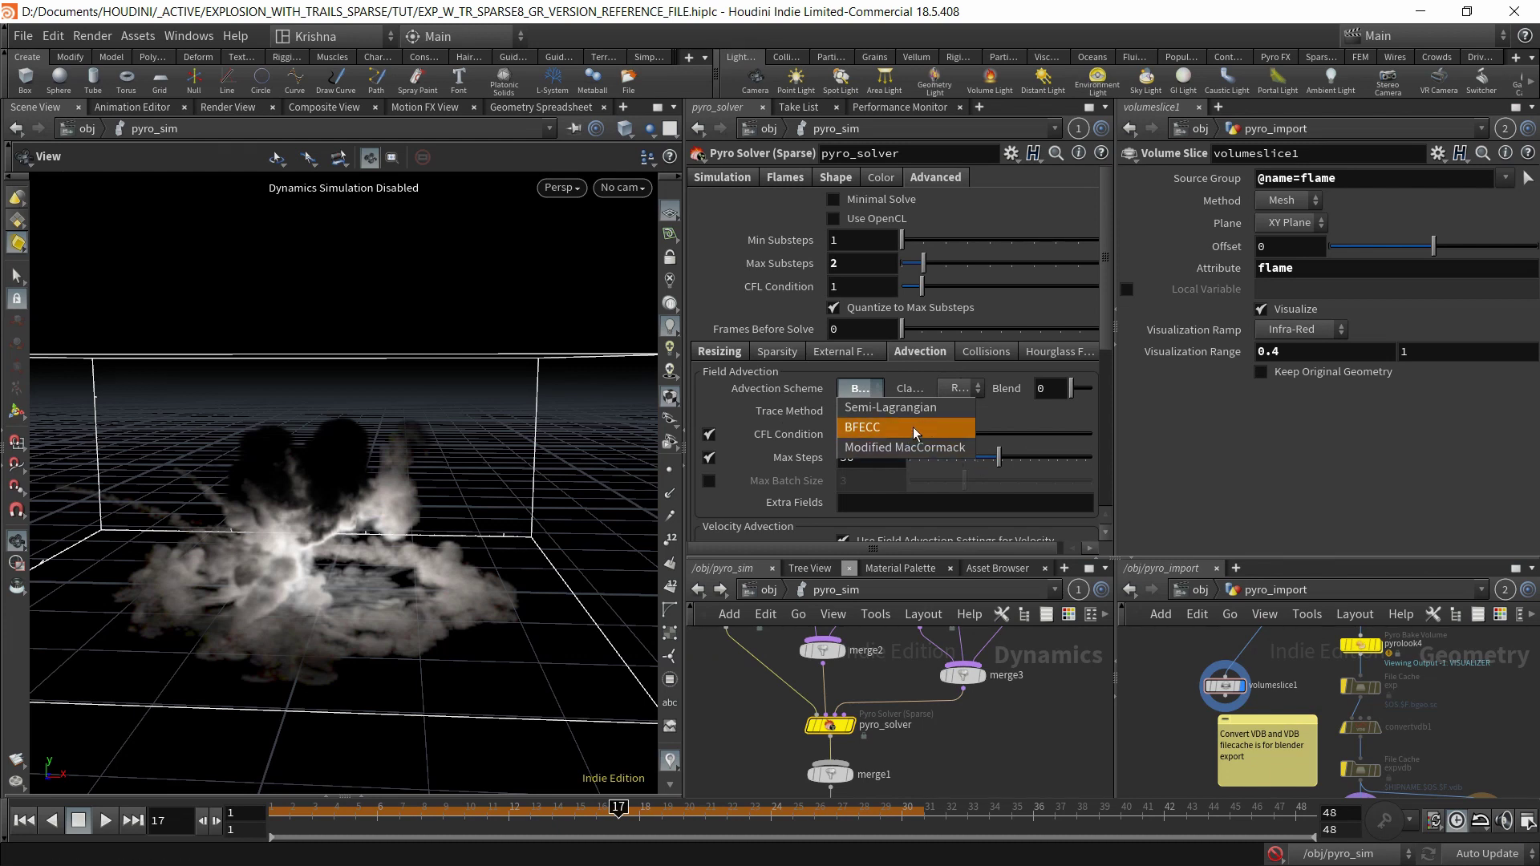
{"action": "left_click", "coordinate": [1004, 426]}
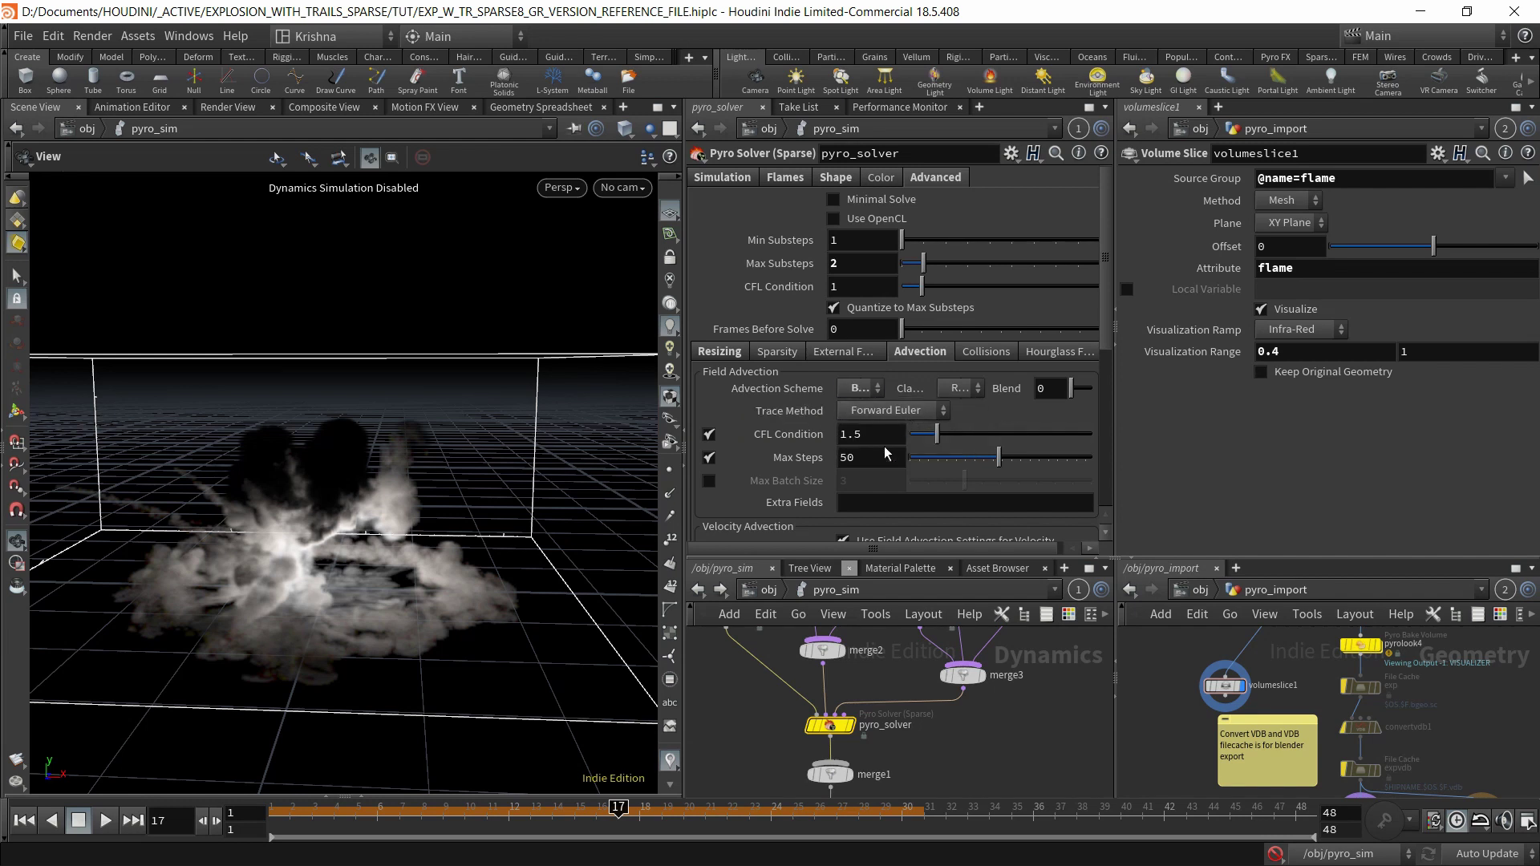
{"action": "left_click", "coordinate": [871, 389]}
{"action": "left_click", "coordinate": [850, 427]}
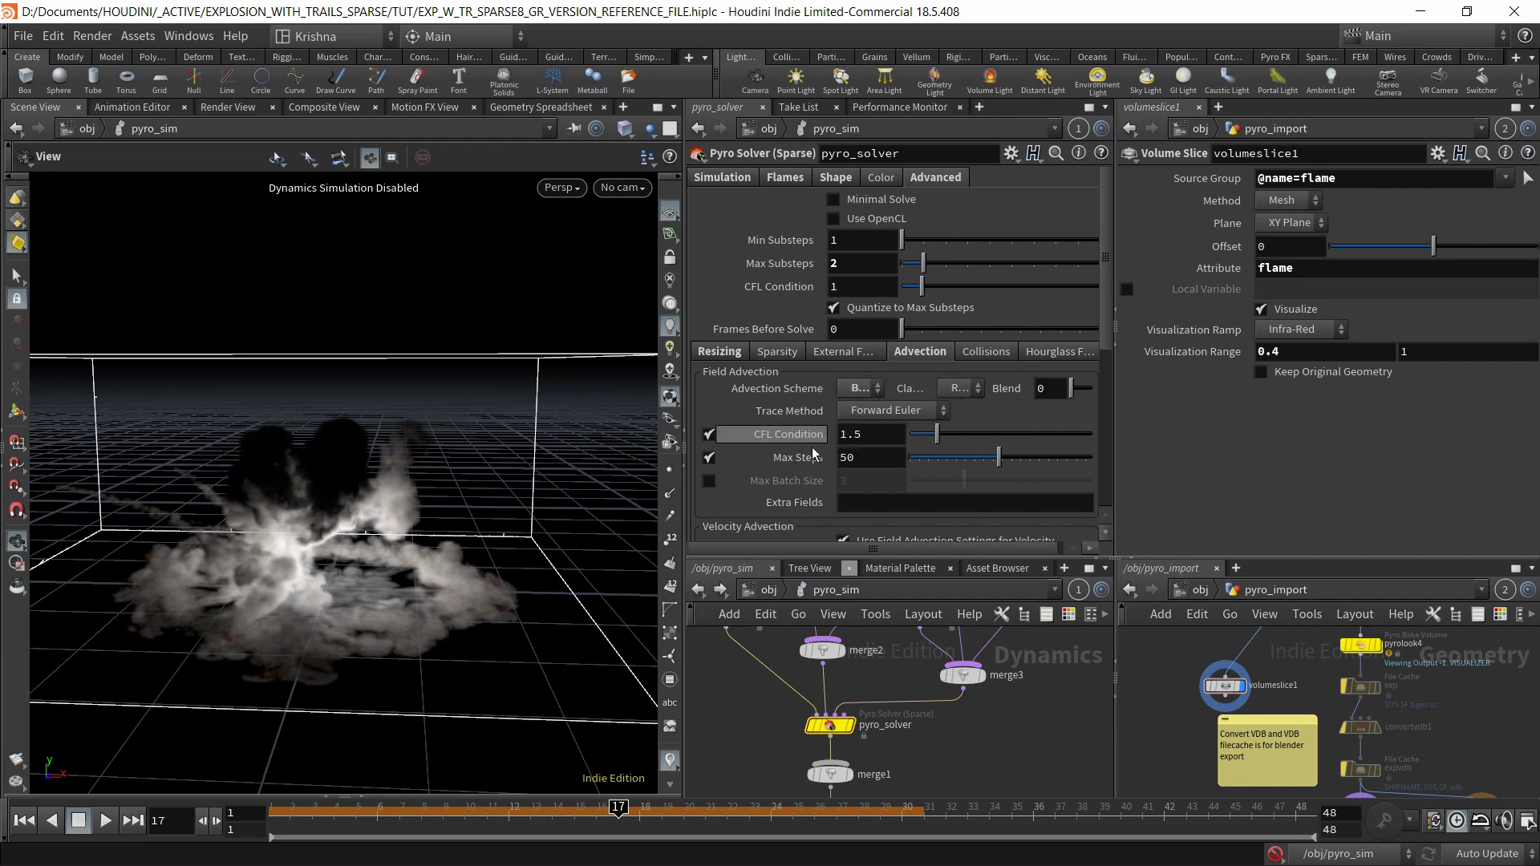
{"action": "scroll", "coordinate": [811, 446], "scroll_direction": "down", "scroll_amount": 5}
{"action": "scroll", "coordinate": [811, 459], "scroll_direction": "up", "scroll_amount": 5}
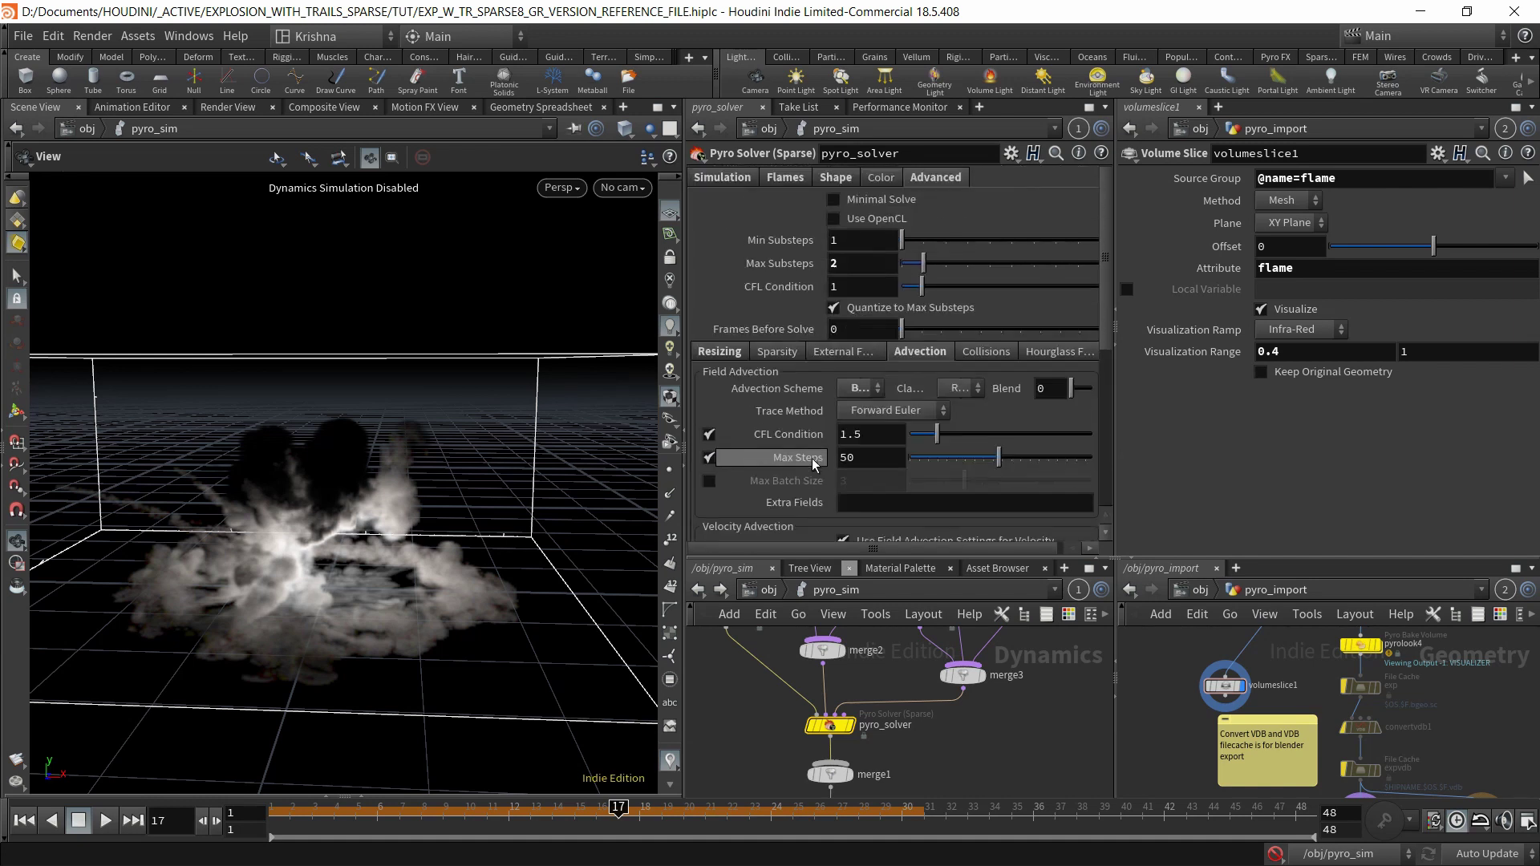
Look through pyro_solver's collision, hourglass filter and external force settings, and return to the Simulation parameters.
{"action": "left_click", "coordinate": [985, 352]}
{"action": "left_click", "coordinate": [1040, 351]}
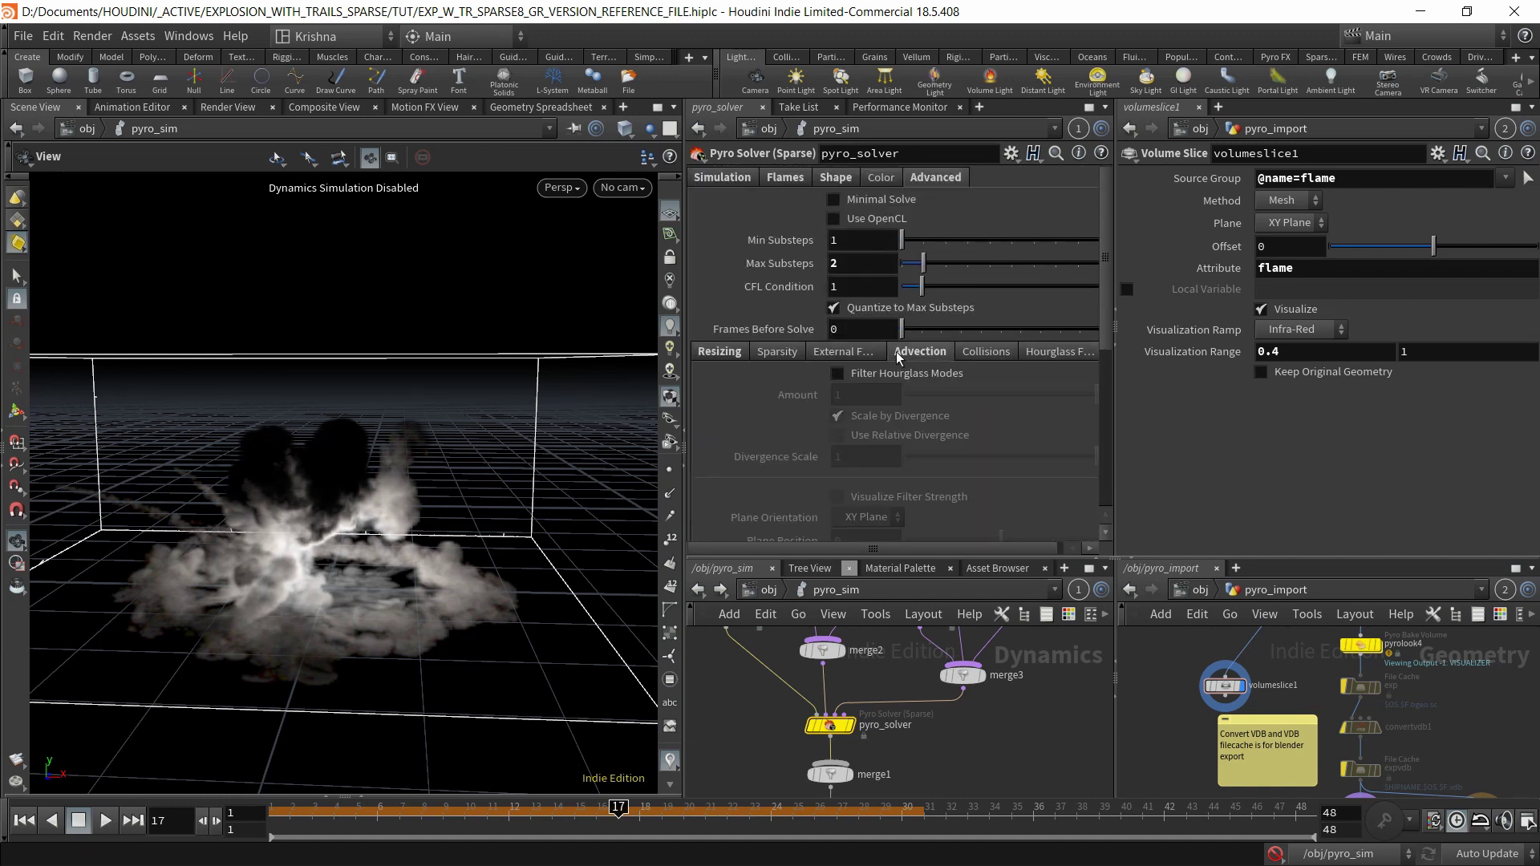
{"action": "left_click", "coordinate": [848, 353]}
{"action": "left_click", "coordinate": [727, 179]}
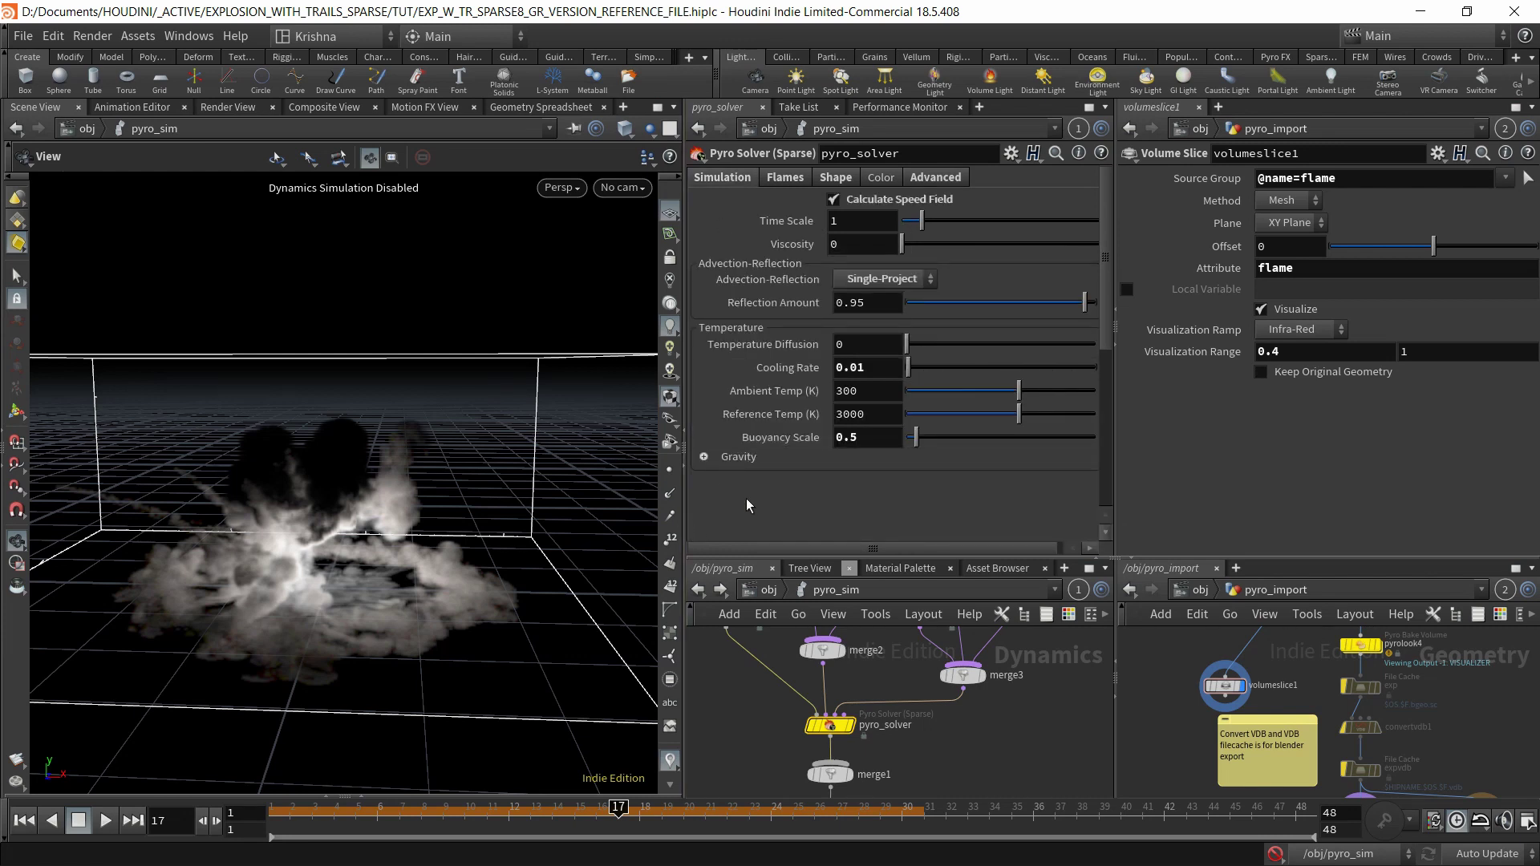
Switch to After Effects and play the Original explosion clip in COMP 2.
{"action": "key", "text": "alt+Tab"}
{"action": "key", "text": "alt+Tab"}
{"action": "key", "text": "alt+Tab"}
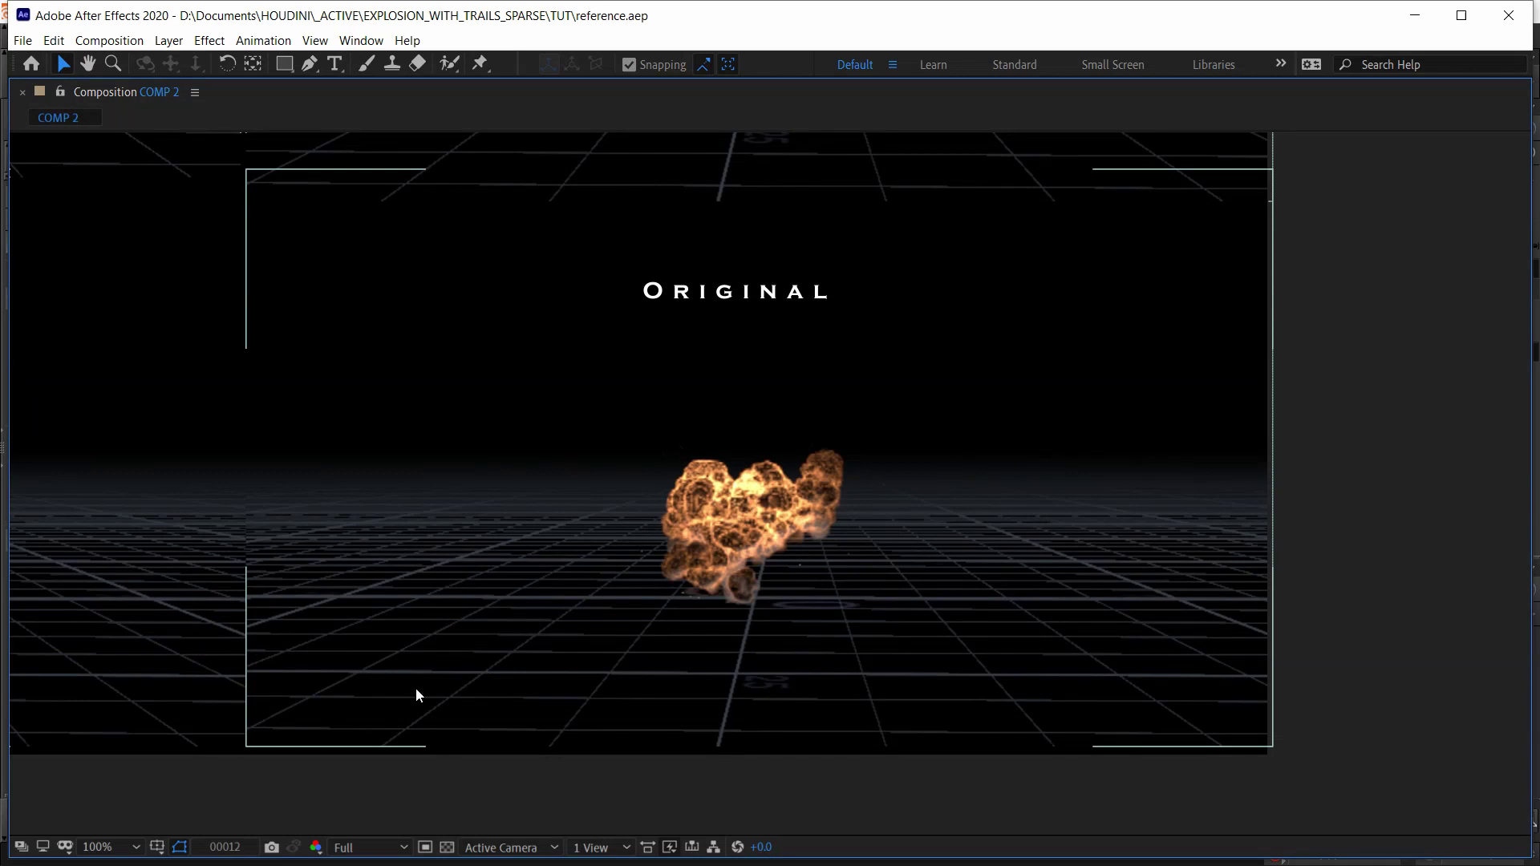
{"action": "key", "text": "space"}
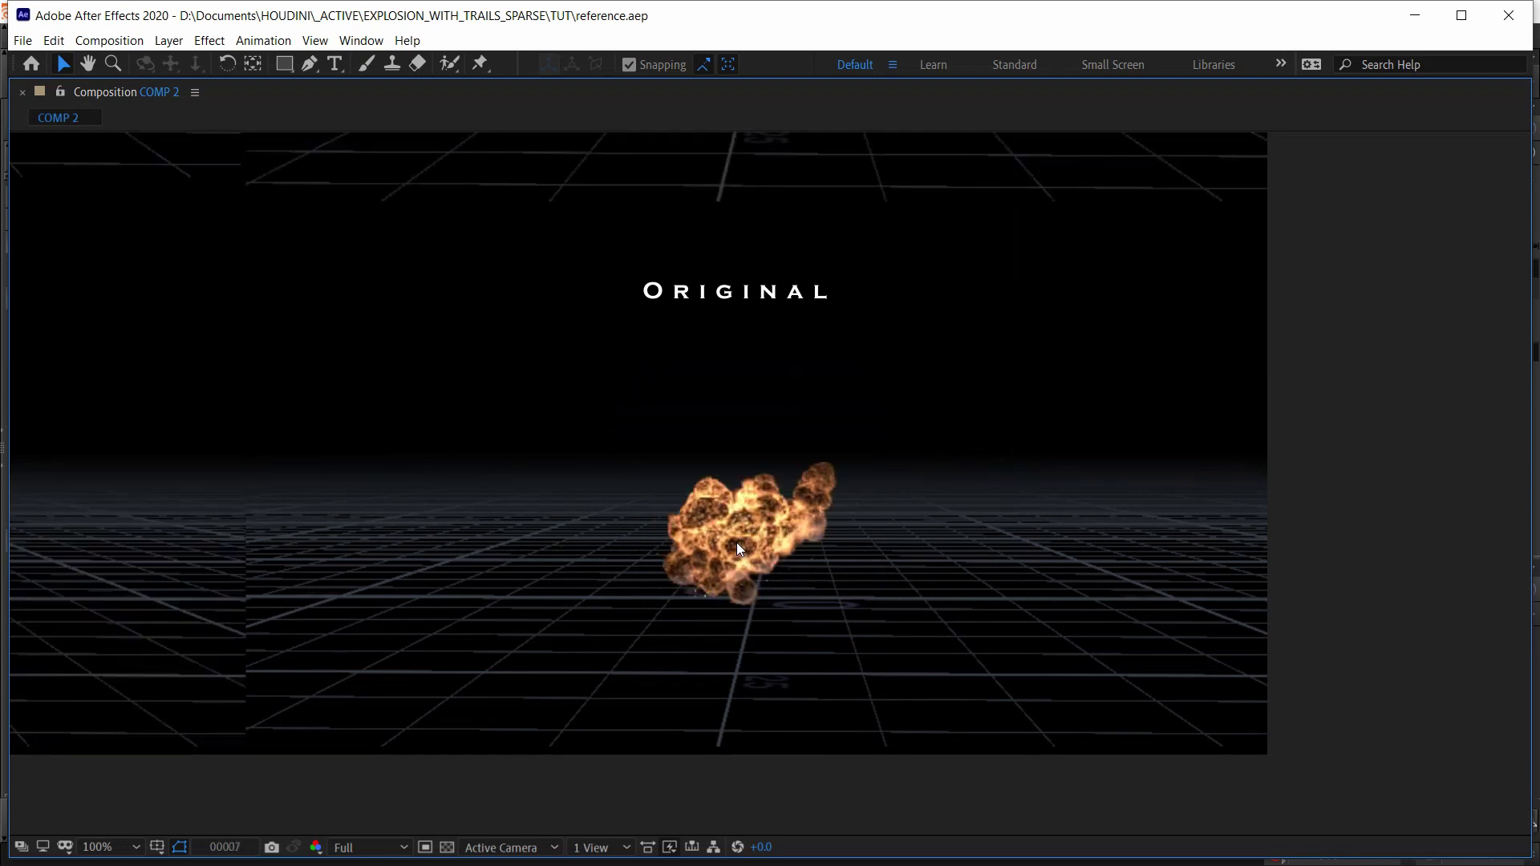
{"action": "key", "text": "space"}
Return to Houdini and inspect the flare_src volume source's parameters in the pyro_sim network.
{"action": "key", "text": "alt+Tab"}
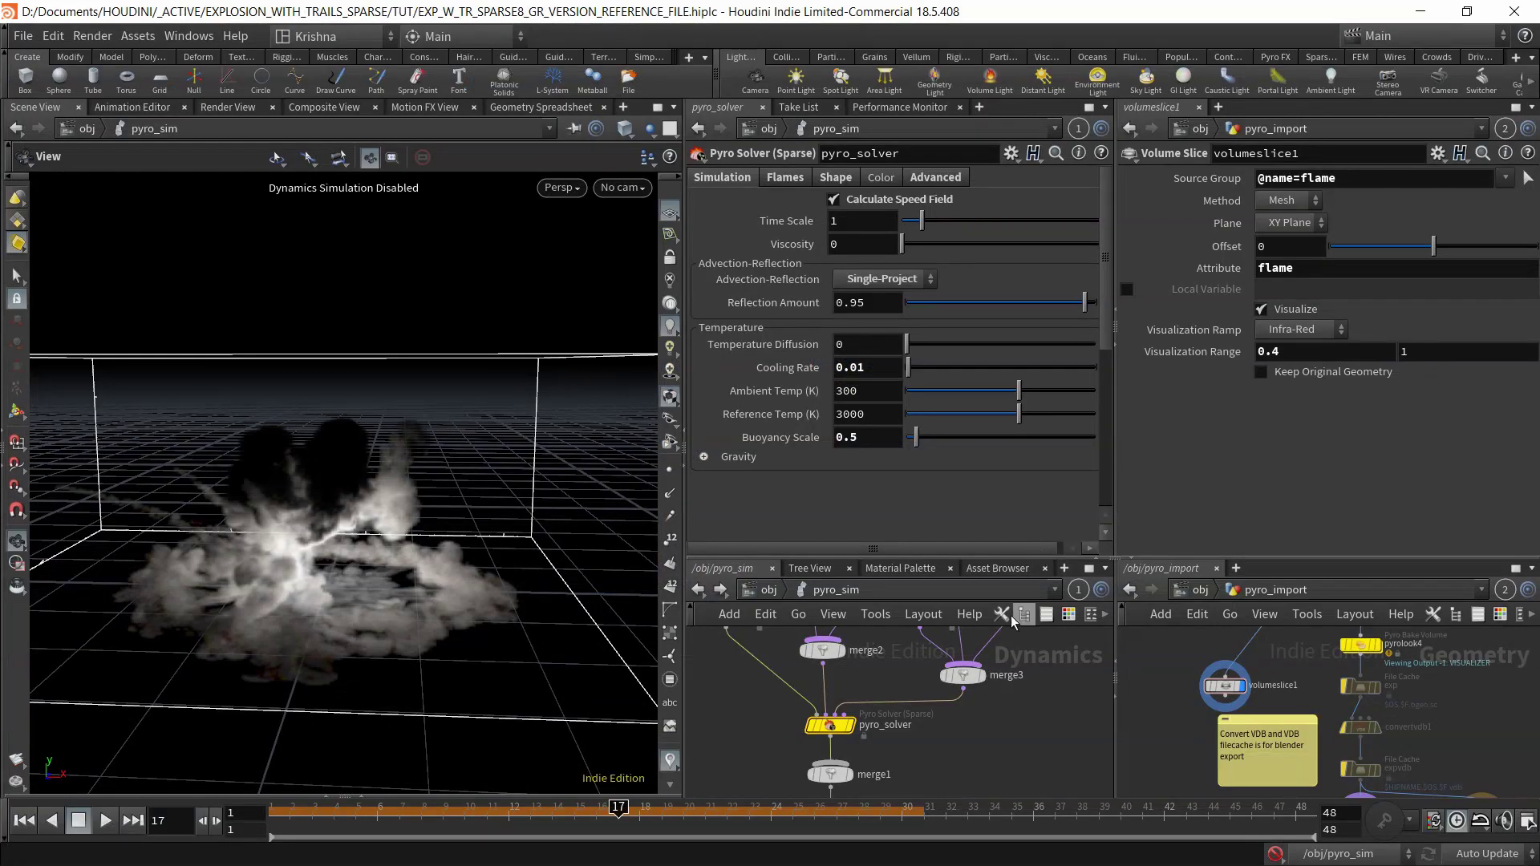
{"action": "middle_click_drag", "start_coordinate": [1002, 712], "coordinate": [1008, 782]}
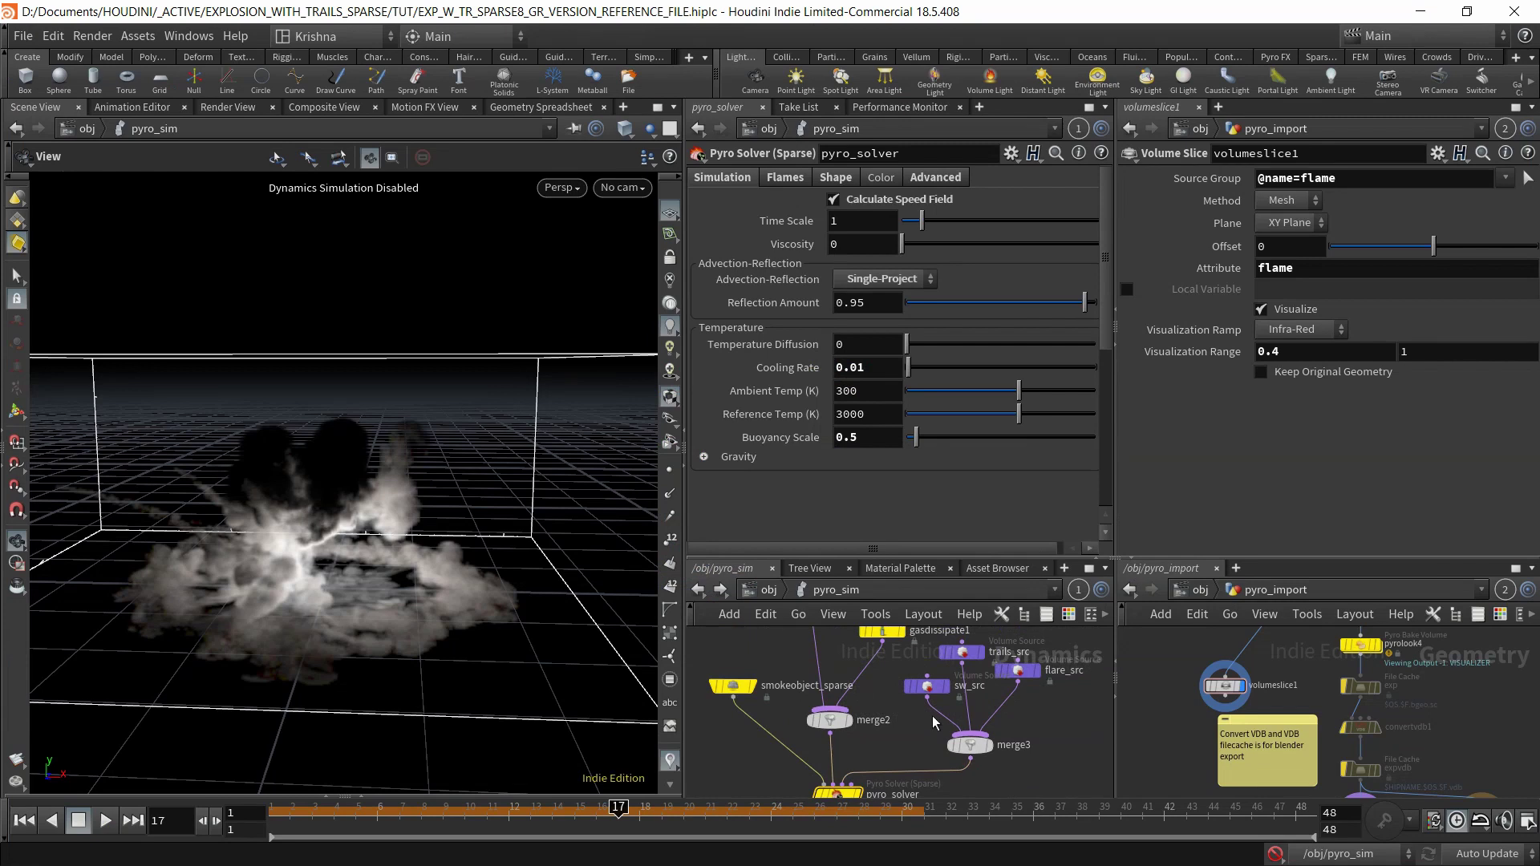
{"action": "mouse_move", "coordinate": [934, 678]}
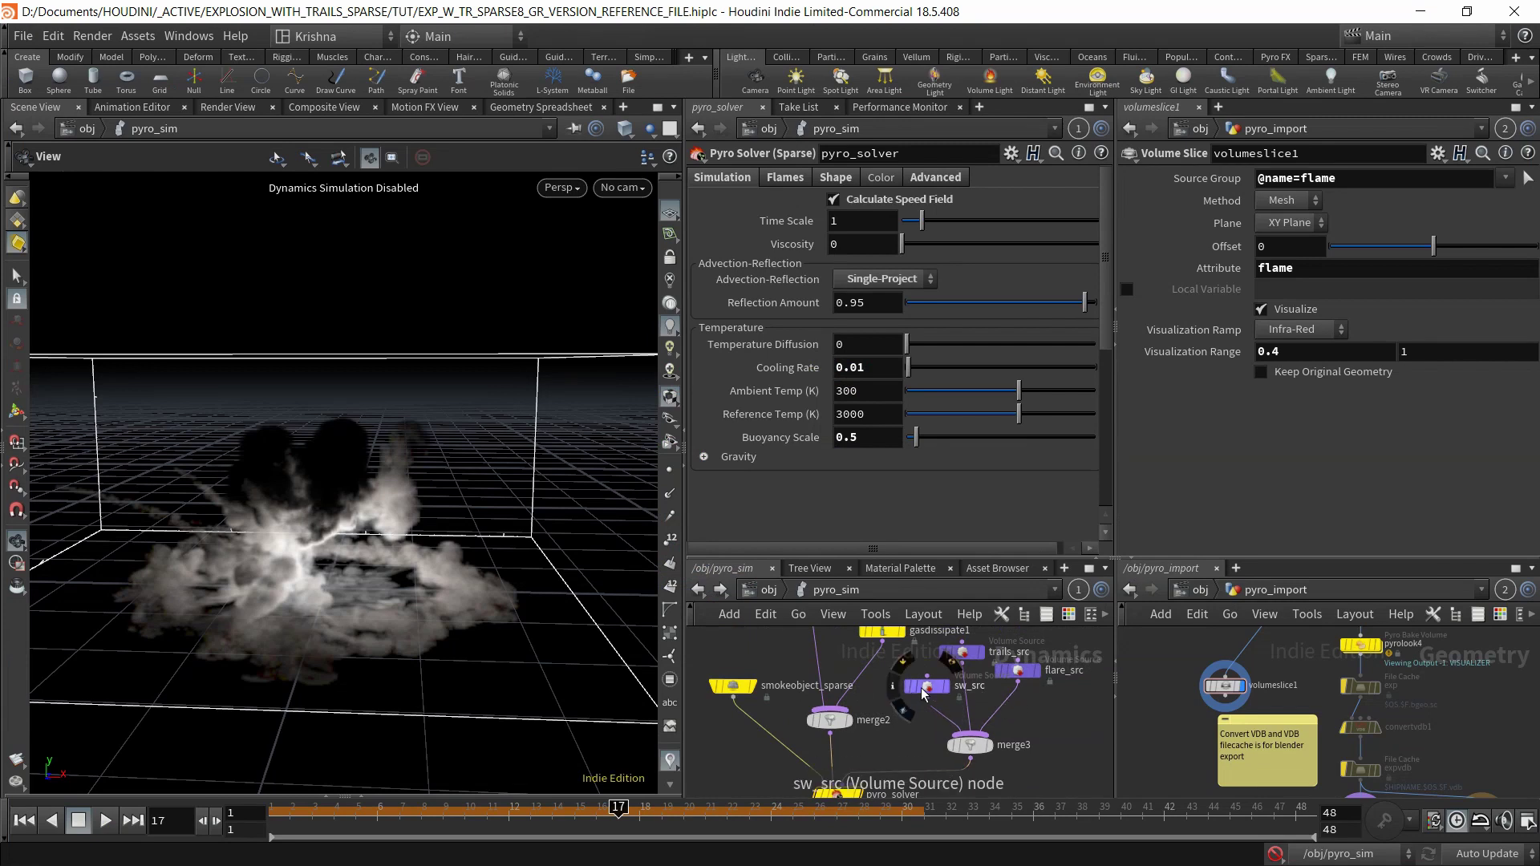
{"action": "left_click", "coordinate": [1017, 670]}
Play COMP 2 in After Effects and compare the Ref temp 10000 explosion with the Original.
{"action": "key", "text": "alt+Tab"}
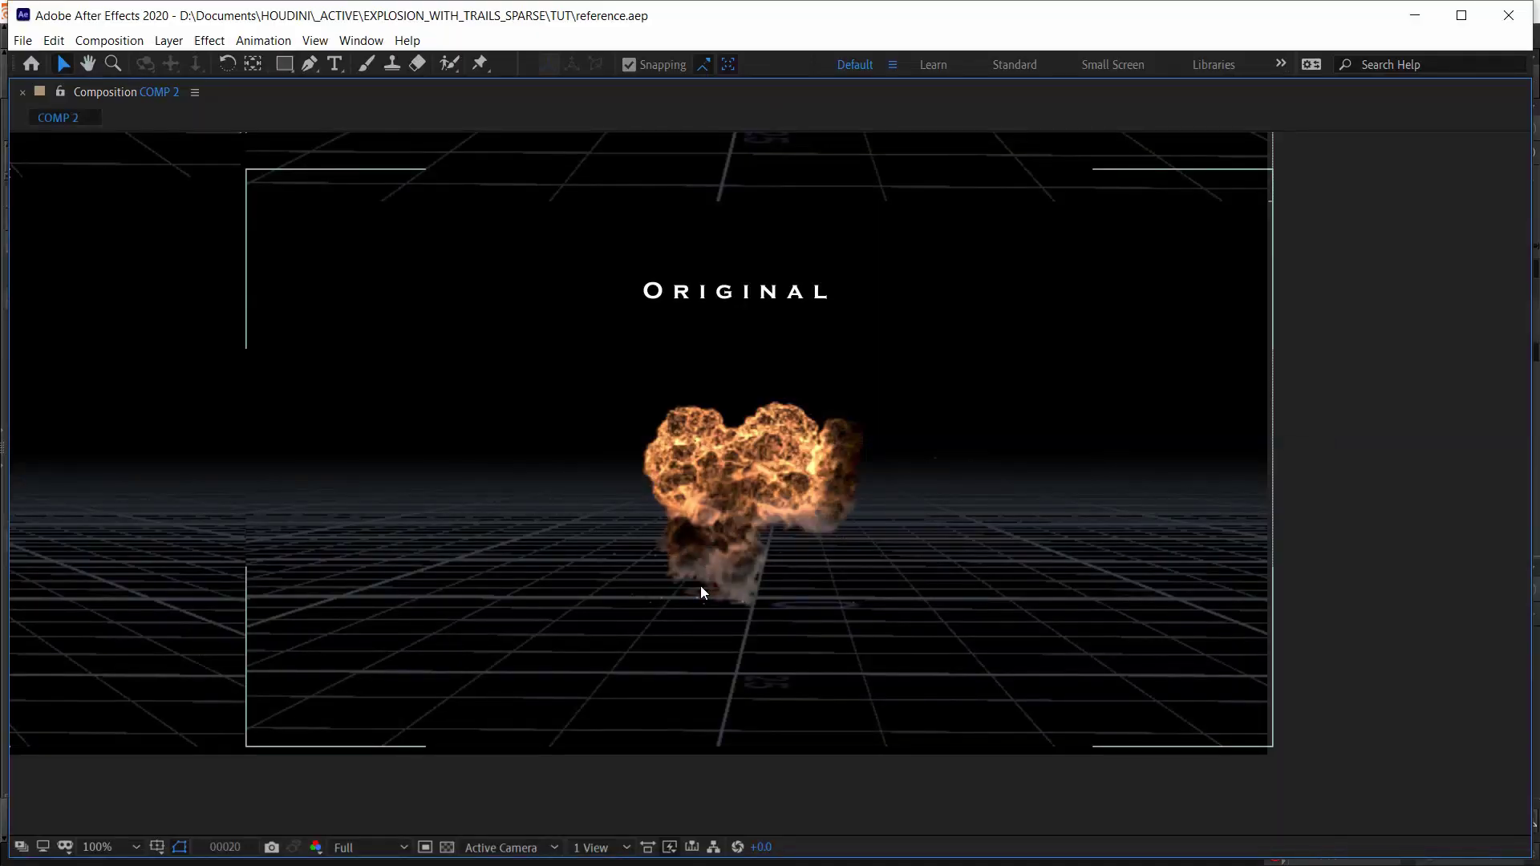
{"action": "key", "text": "space"}
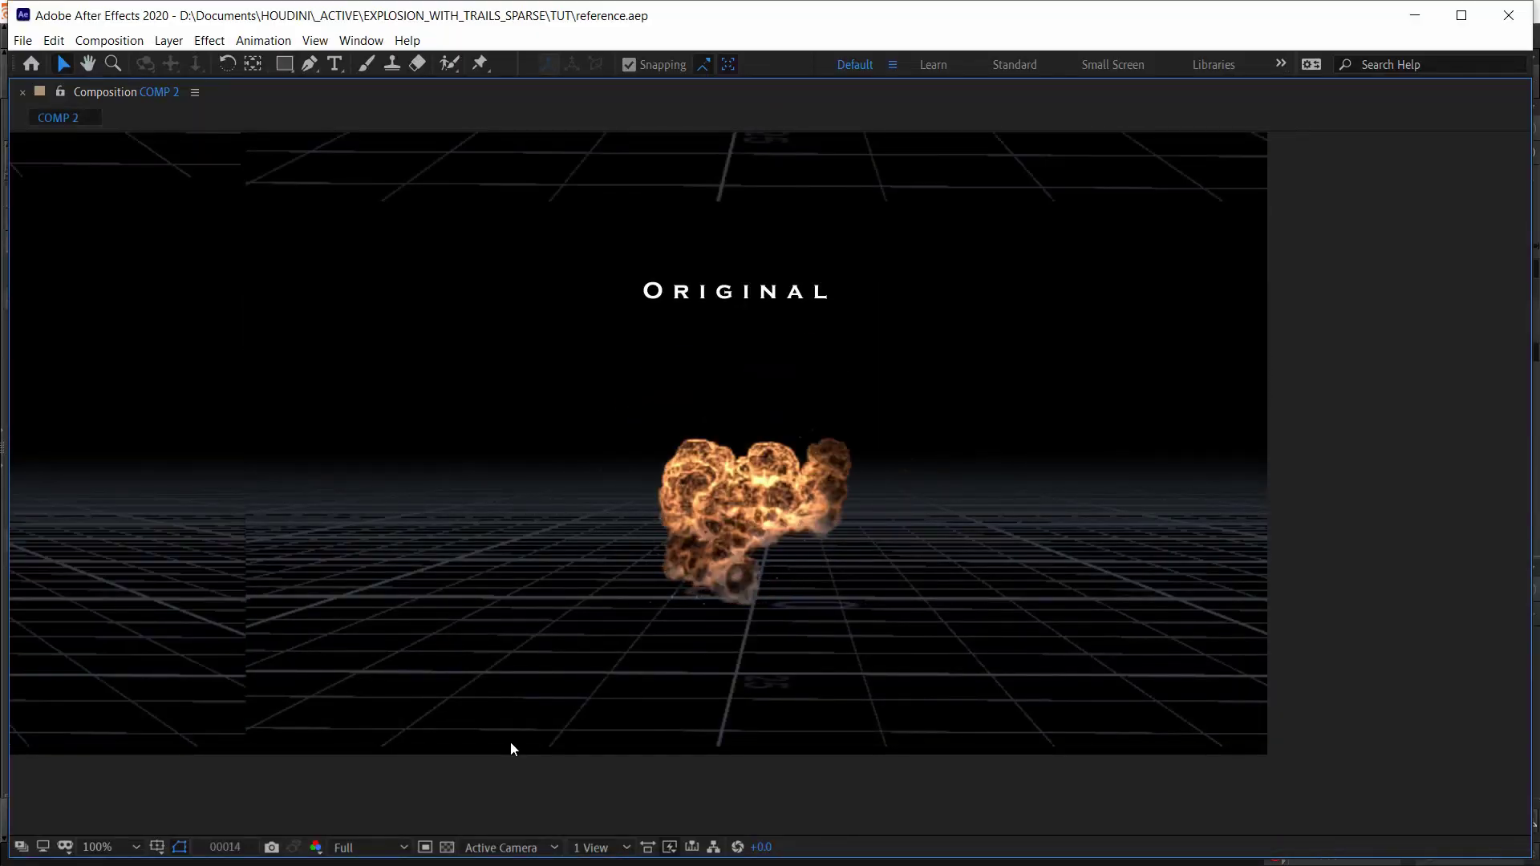
{"action": "middle_click_drag", "start_coordinate": [449, 590], "coordinate": [699, 588]}
{"action": "middle_click_drag", "start_coordinate": [355, 579], "coordinate": [555, 587]}
{"action": "scroll", "coordinate": [537, 580], "scroll_direction": "up", "scroll_amount": 1}
{"action": "scroll", "coordinate": [556, 588], "scroll_direction": "down", "scroll_amount": 1}
{"action": "scroll", "coordinate": [465, 587], "scroll_direction": "down", "scroll_amount": 1}
{"action": "scroll", "coordinate": [550, 569], "scroll_direction": "up", "scroll_amount": 2}
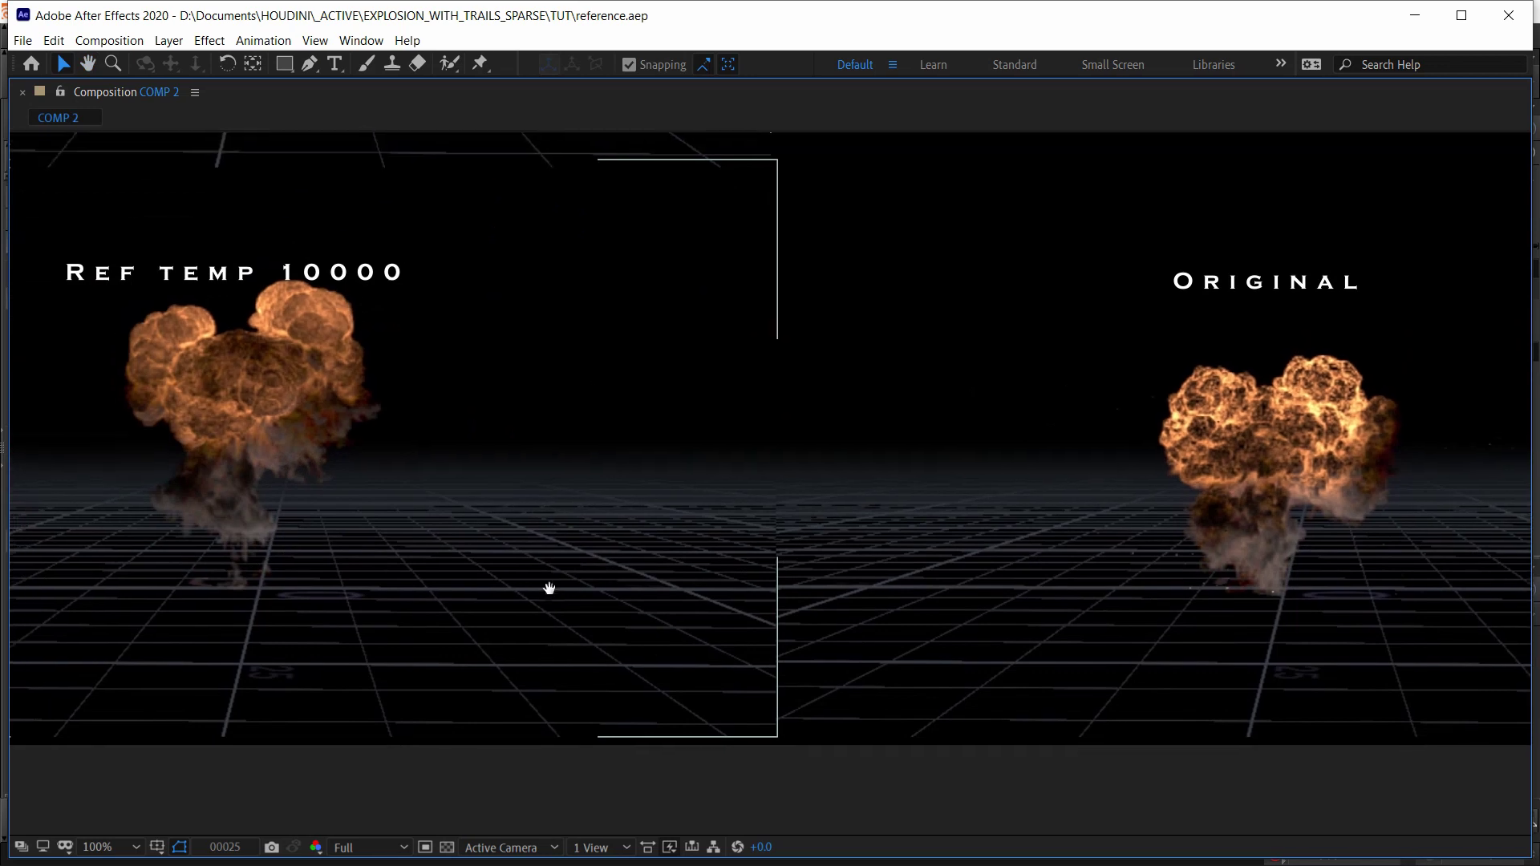
Switch back to Houdini and read the description of pyro_solver's Reference Temp parameter.
{"action": "key", "text": "alt+Tab"}
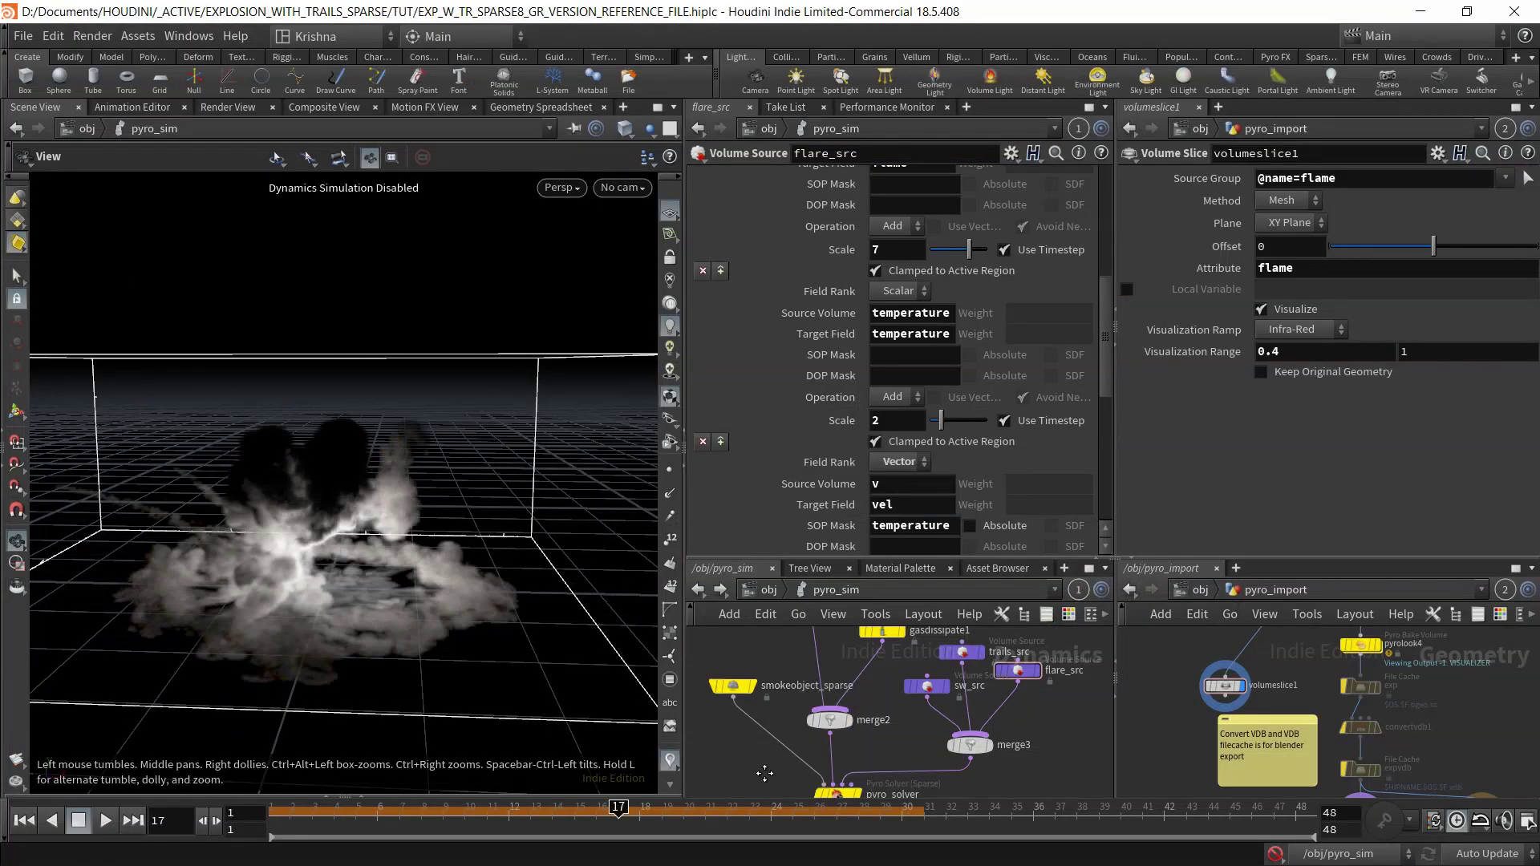
{"action": "middle_click_drag", "start_coordinate": [763, 772], "coordinate": [787, 720]}
{"action": "left_click", "coordinate": [842, 738]}
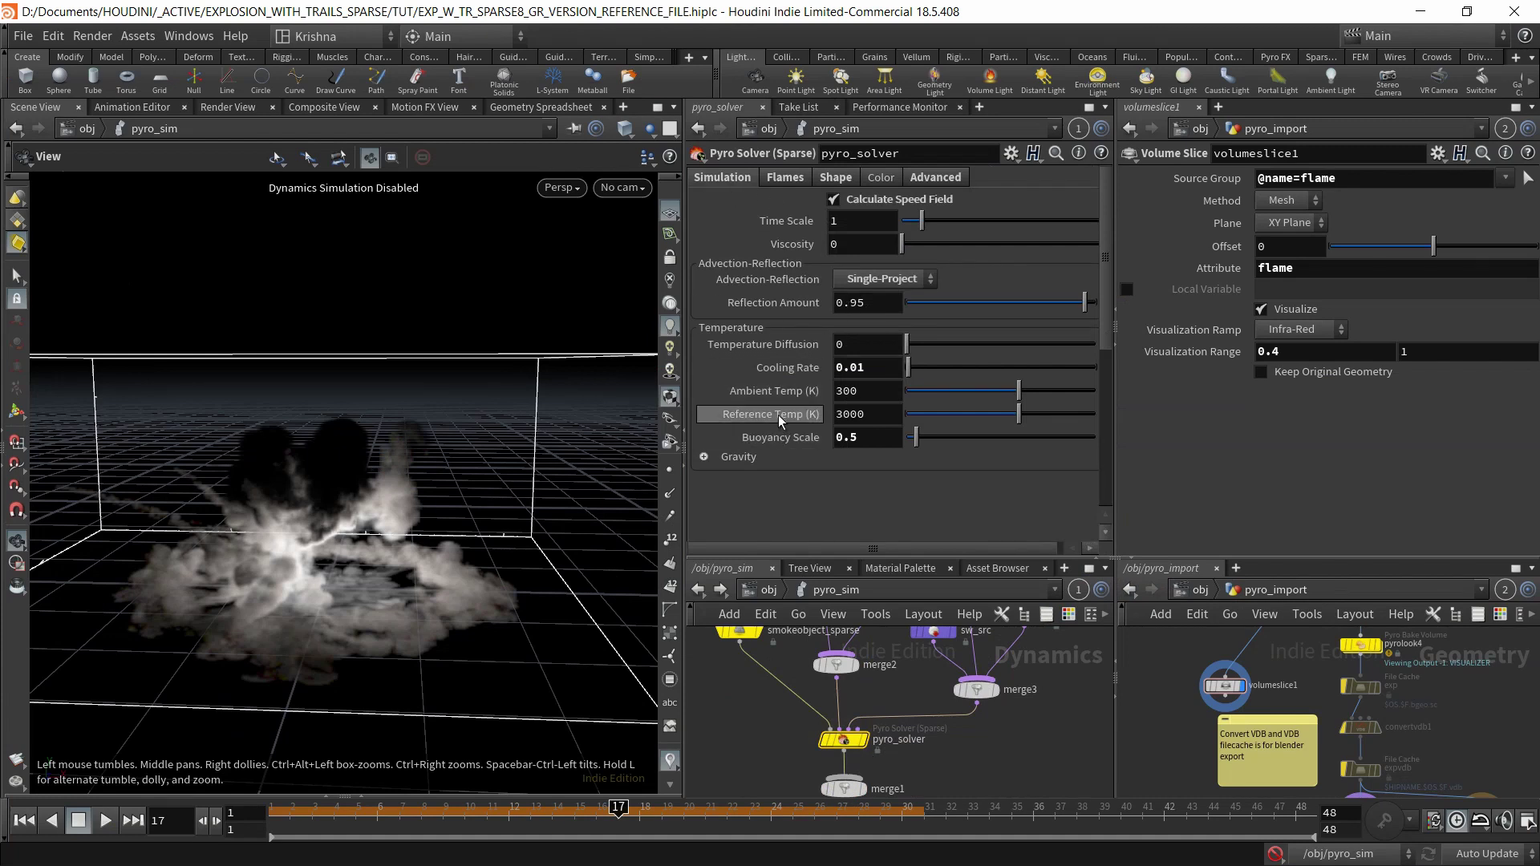
{"action": "mouse_move", "coordinate": [778, 415]}
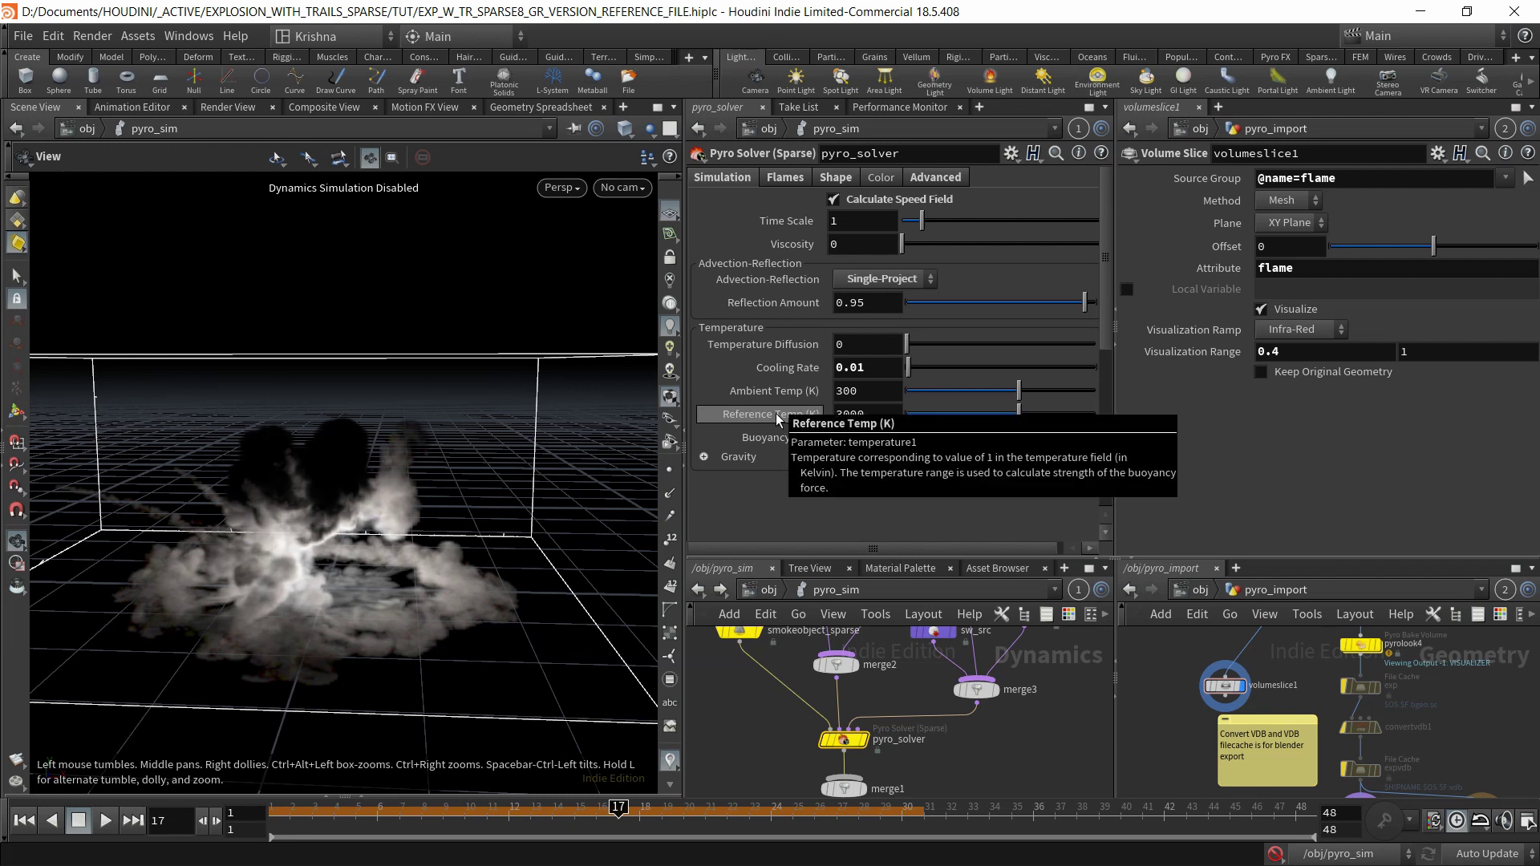
Compare the Ref temp 310, Ref temp 10000 and Original clips side by side in After Effects.
{"action": "key", "text": "alt+Tab"}
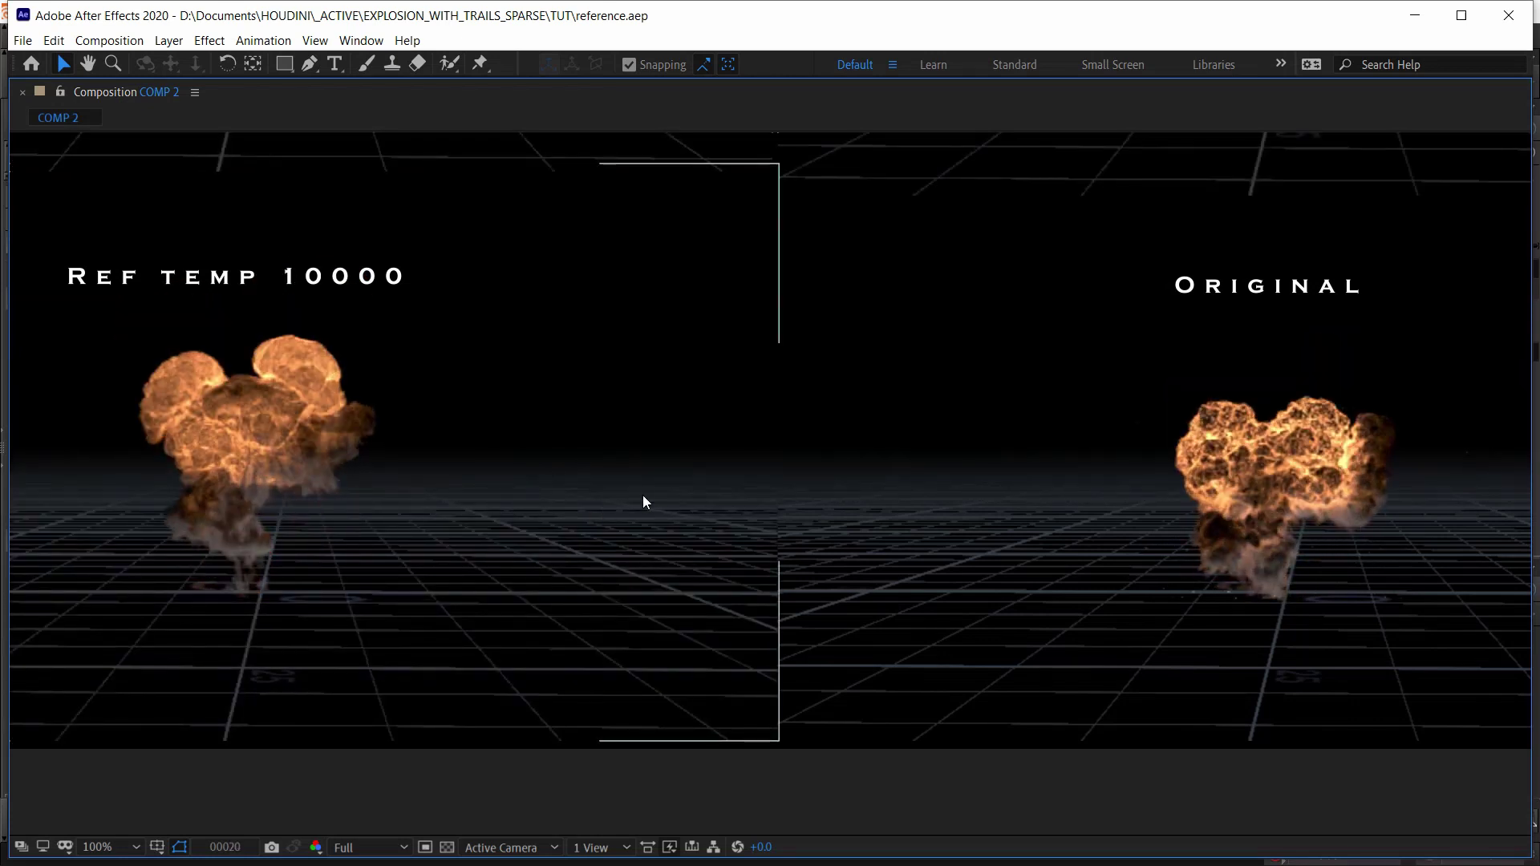
{"action": "scroll", "coordinate": [640, 502], "scroll_direction": "down", "scroll_amount": 2}
{"action": "key", "text": "h"}
{"action": "left_click_drag", "start_coordinate": [570, 502], "coordinate": [812, 417]}
{"action": "key", "text": "v"}
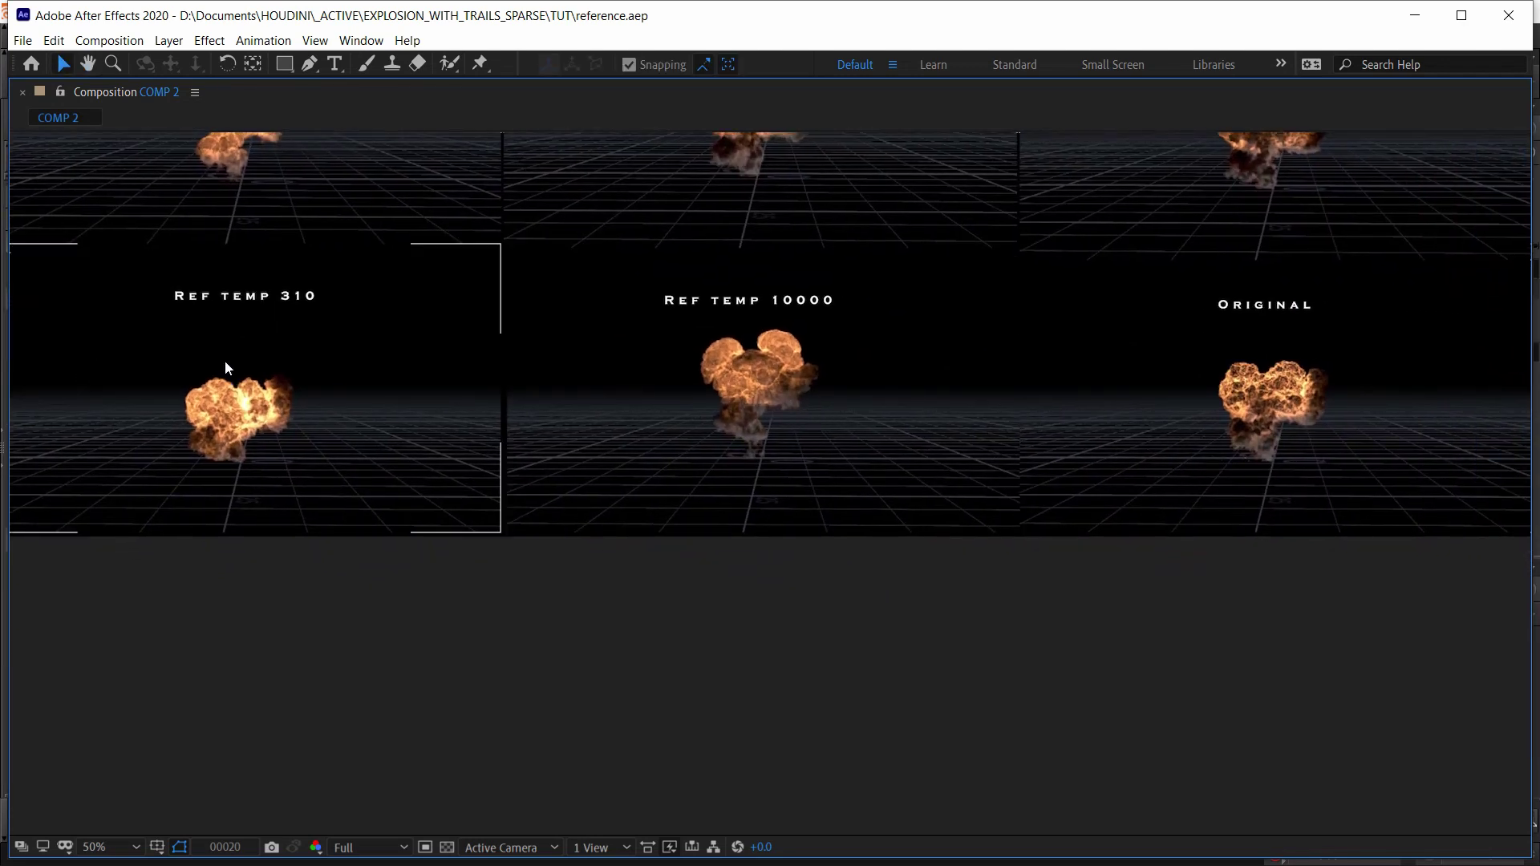
Review pyro_solver's Reference Temp and Ambient Temp in Houdini against the reference temperature clips in After Effects.
{"action": "key", "text": "alt+Tab"}
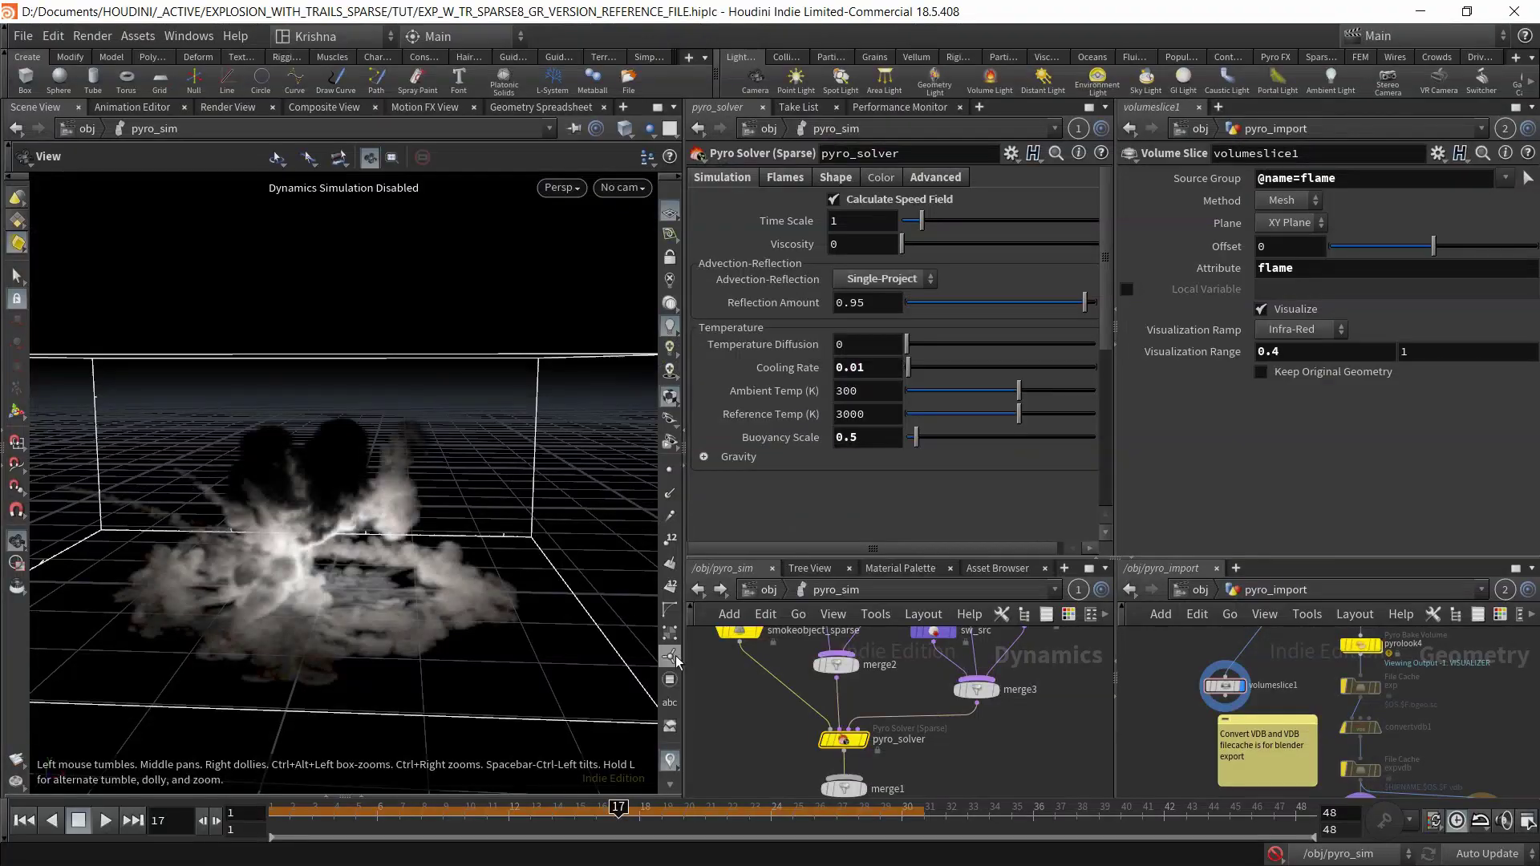
{"action": "mouse_move", "coordinate": [780, 421]}
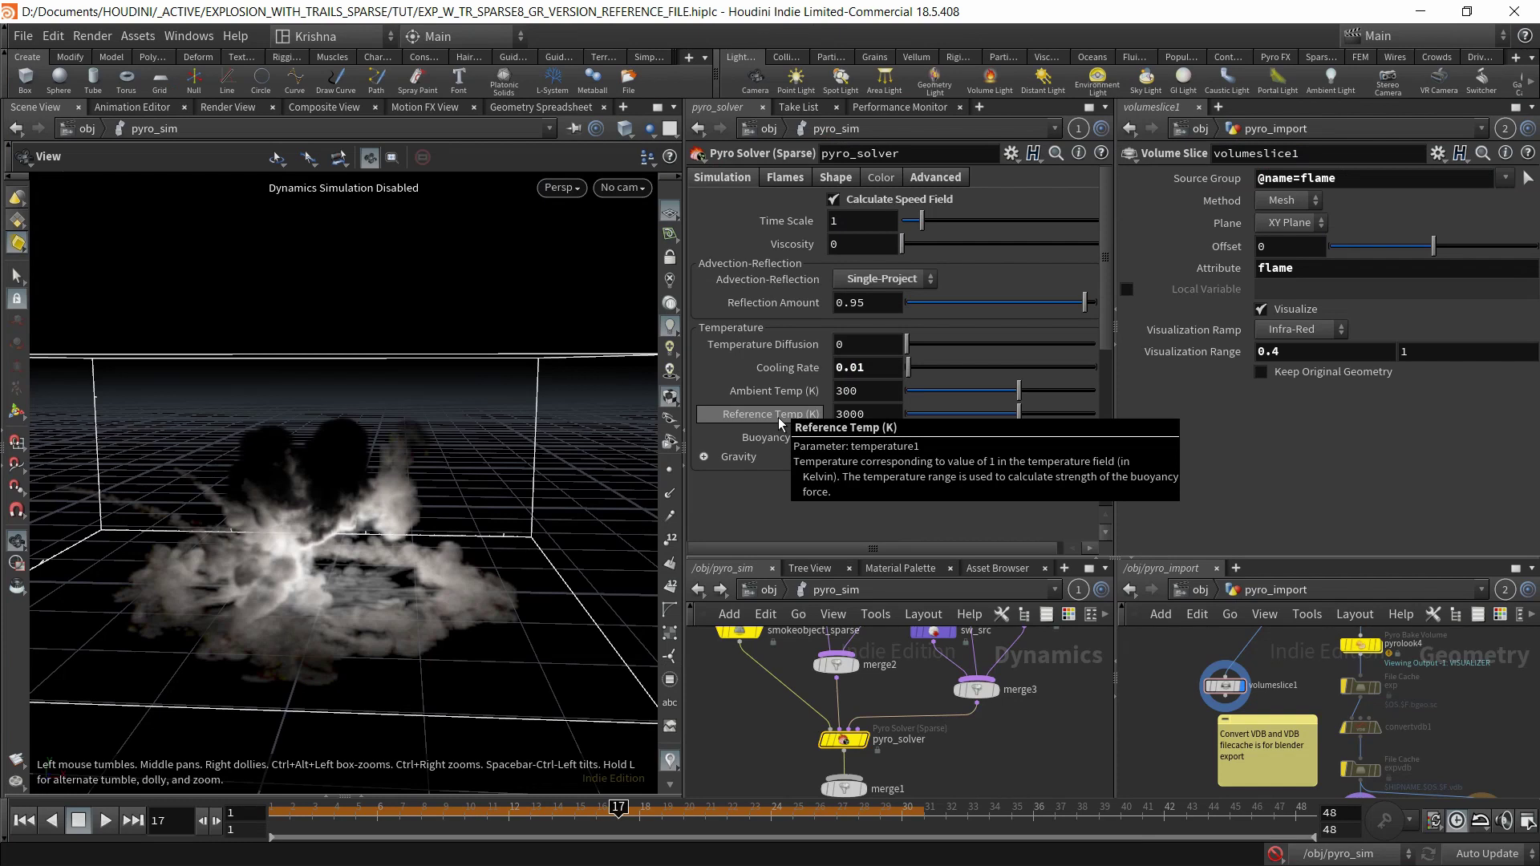
{"action": "mouse_move", "coordinate": [804, 398]}
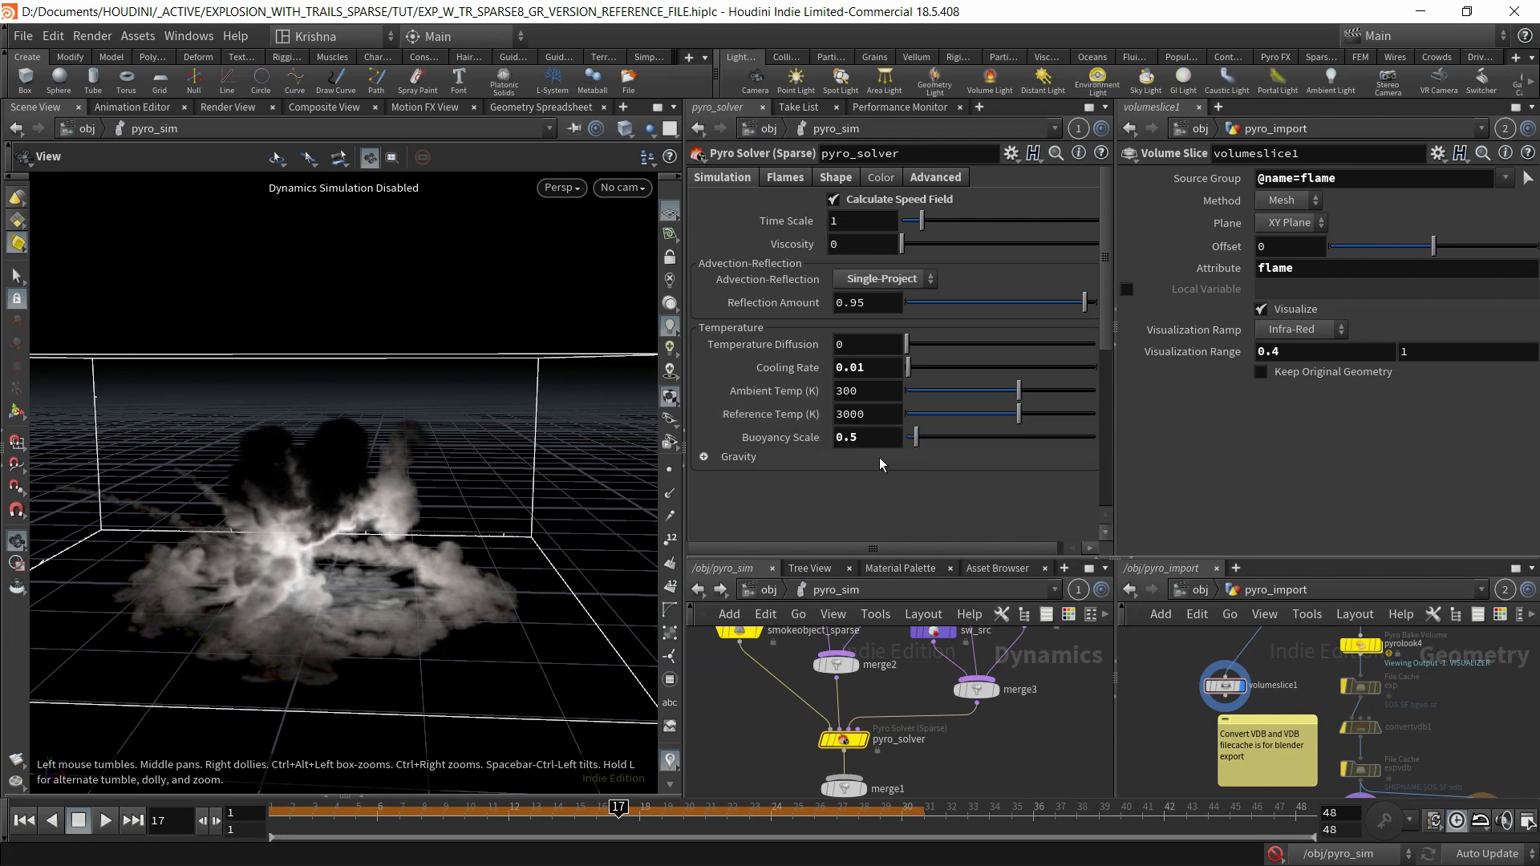
{"action": "key", "text": "alt+Tab"}
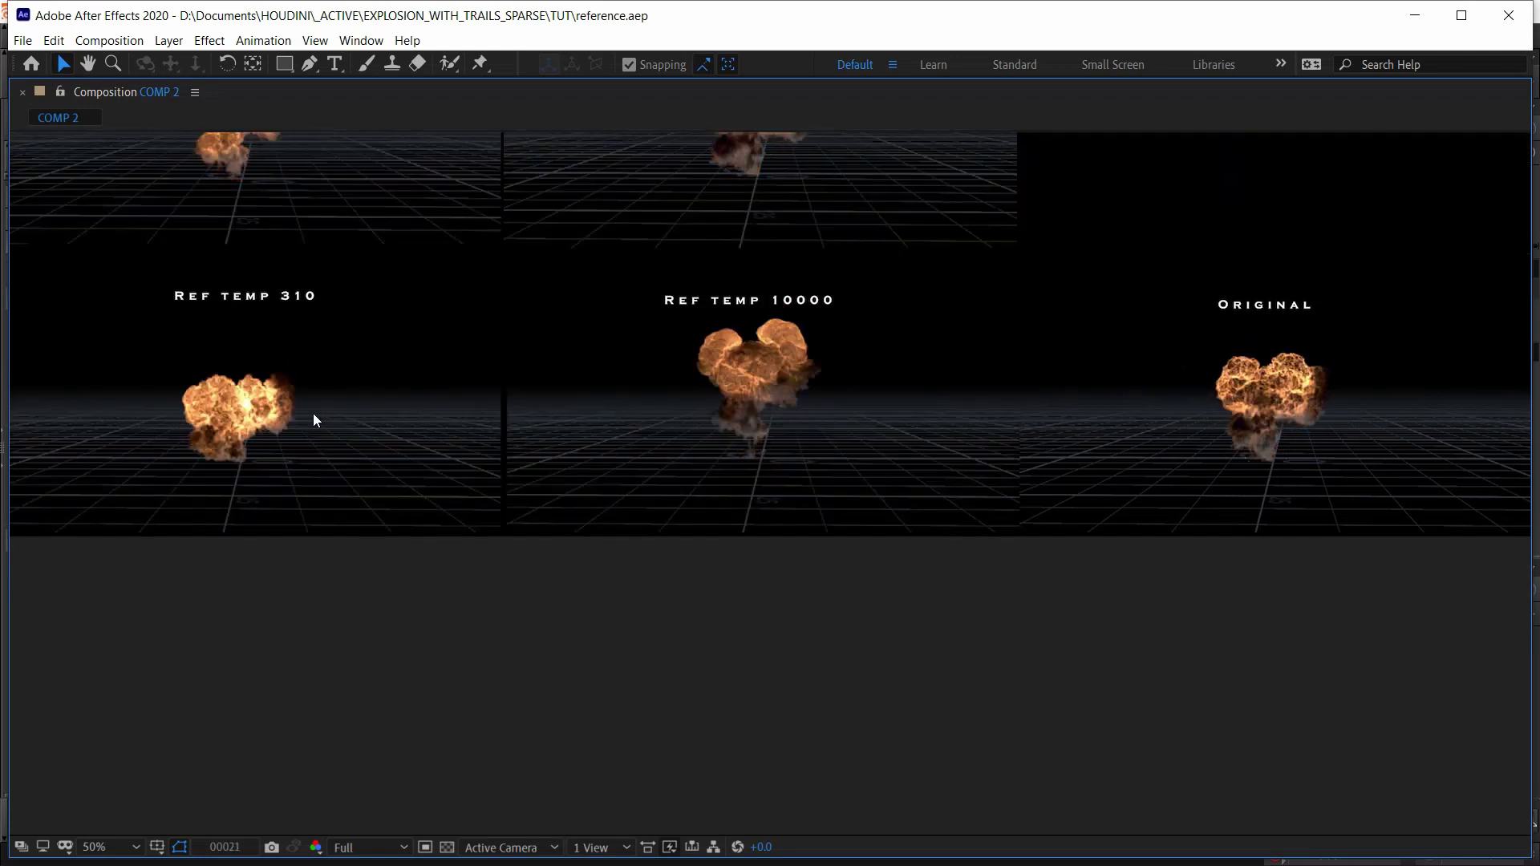
{"action": "key", "text": "alt+Tab"}
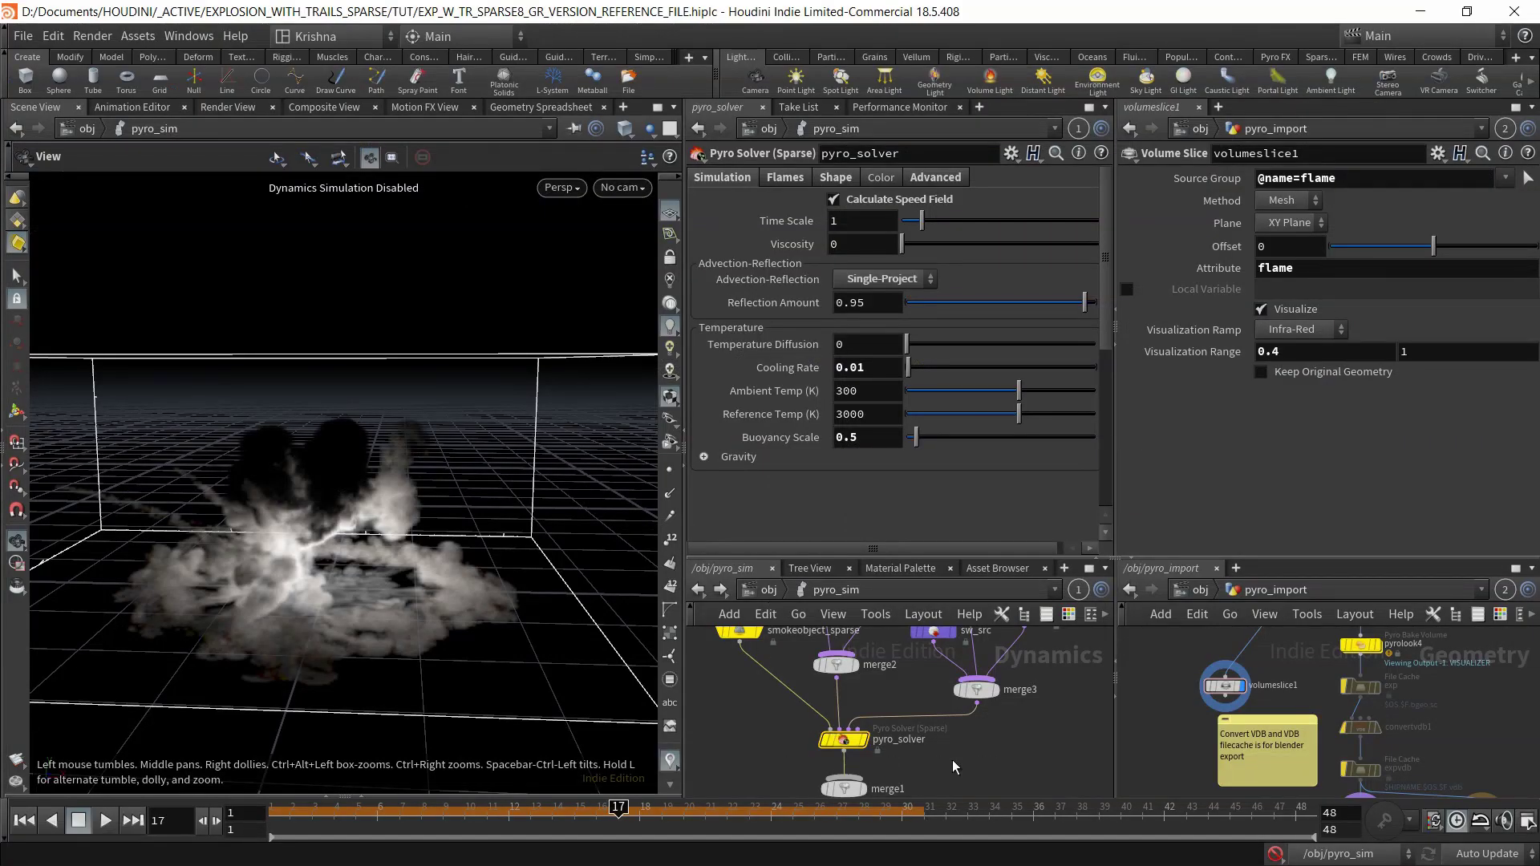
Compare the Temp diff 0.1 and Temp diff 1 clips with the Original in After Effects.
{"action": "key", "text": "alt+Tab"}
{"action": "scroll", "coordinate": [922, 493], "scroll_direction": "up", "scroll_amount": 4}
{"action": "middle_click_drag", "start_coordinate": [878, 516], "coordinate": [863, 585]}
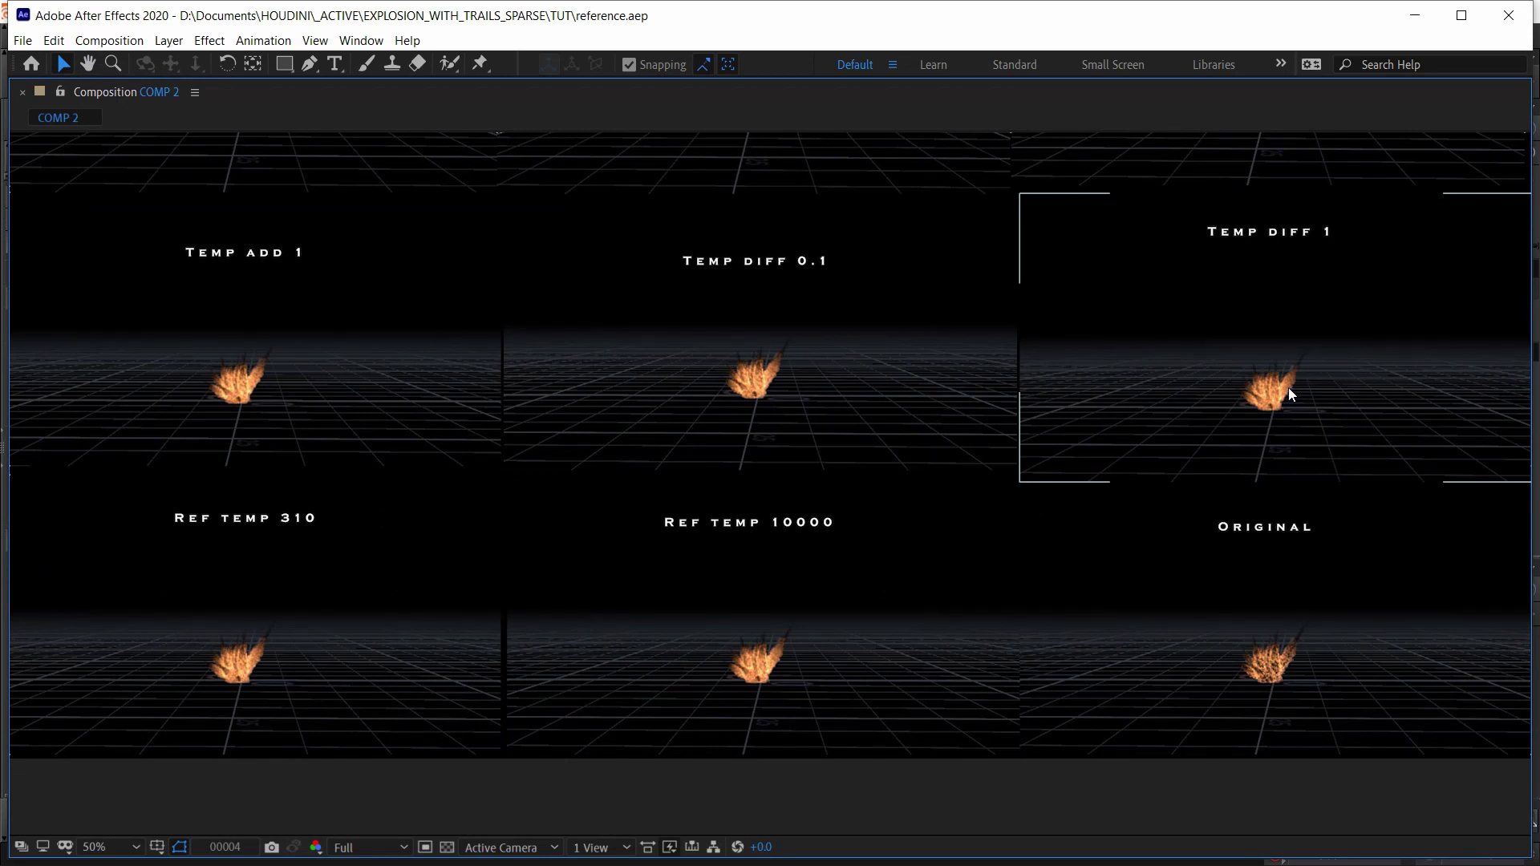
{"action": "key", "text": "period"}
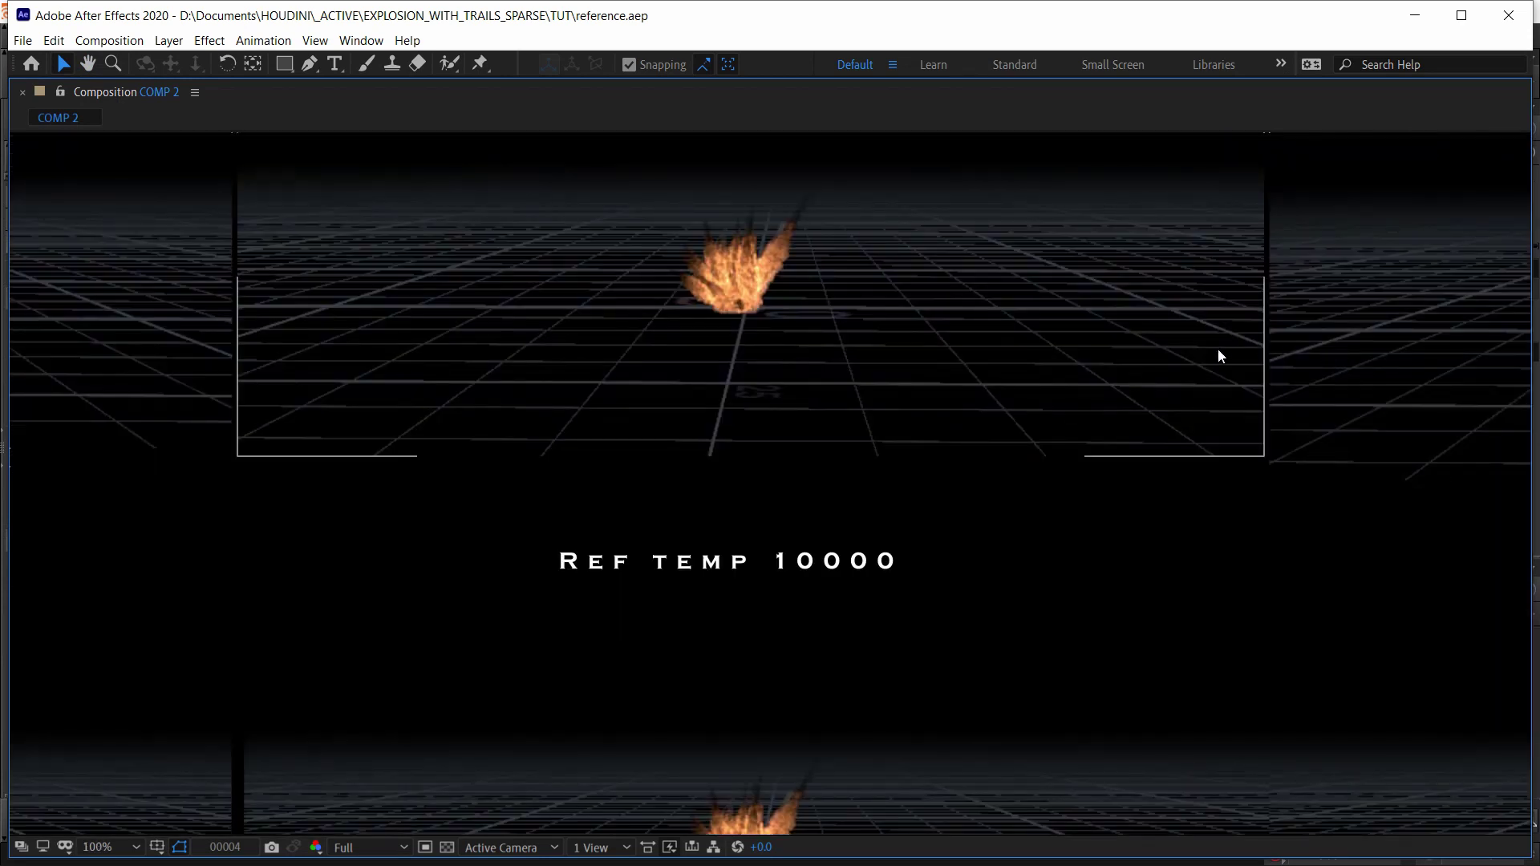
{"action": "middle_click_drag", "start_coordinate": [844, 353], "coordinate": [98, 408]}
{"action": "key", "text": "comma"}
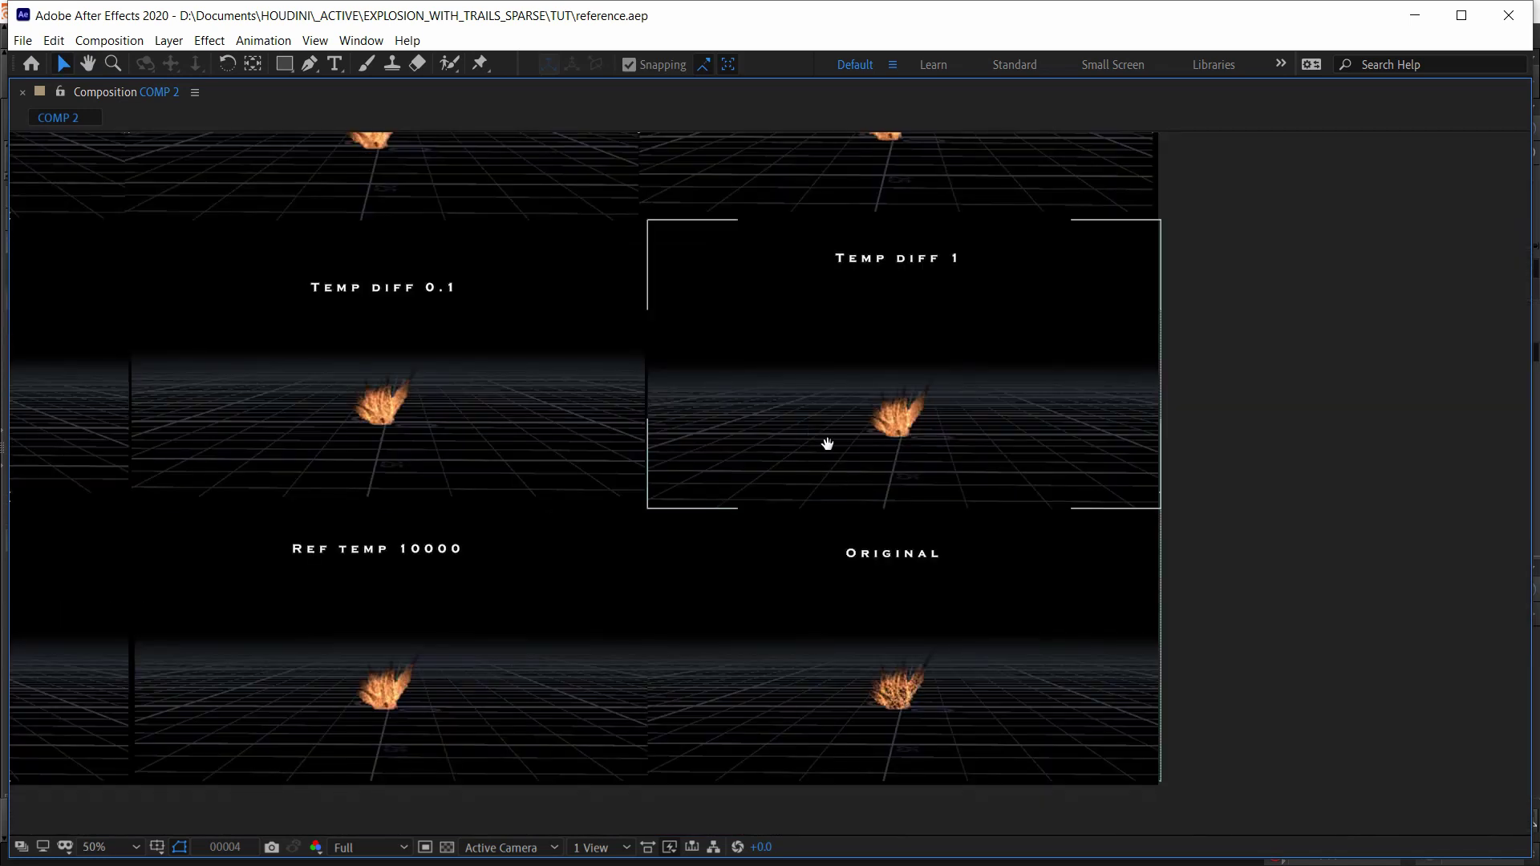
{"action": "middle_click_drag", "start_coordinate": [827, 442], "coordinate": [837, 410]}
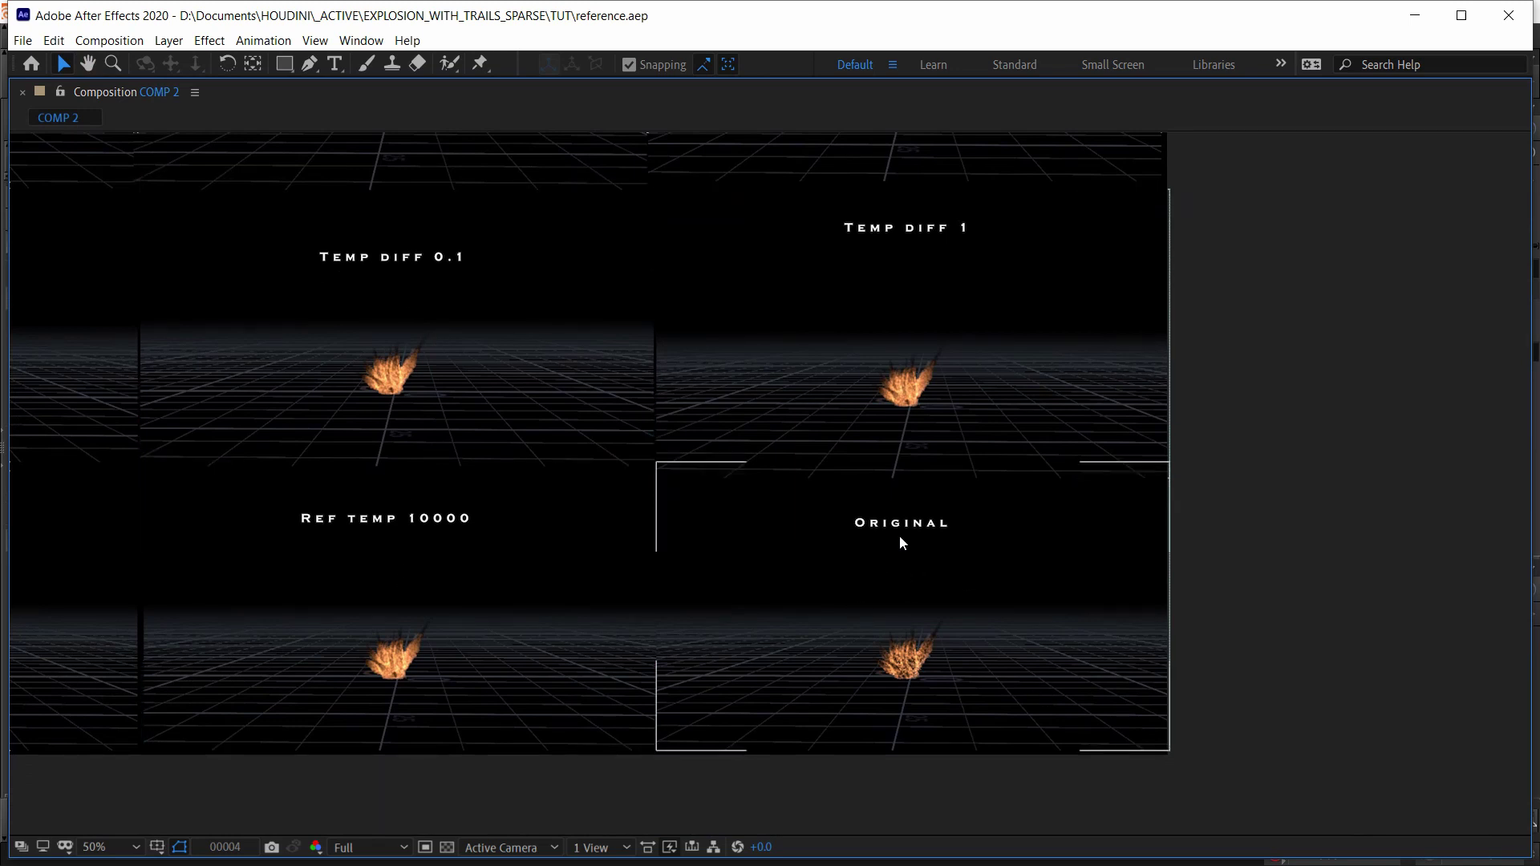
{"action": "middle_click_drag", "start_coordinate": [988, 570], "coordinate": [912, 567]}
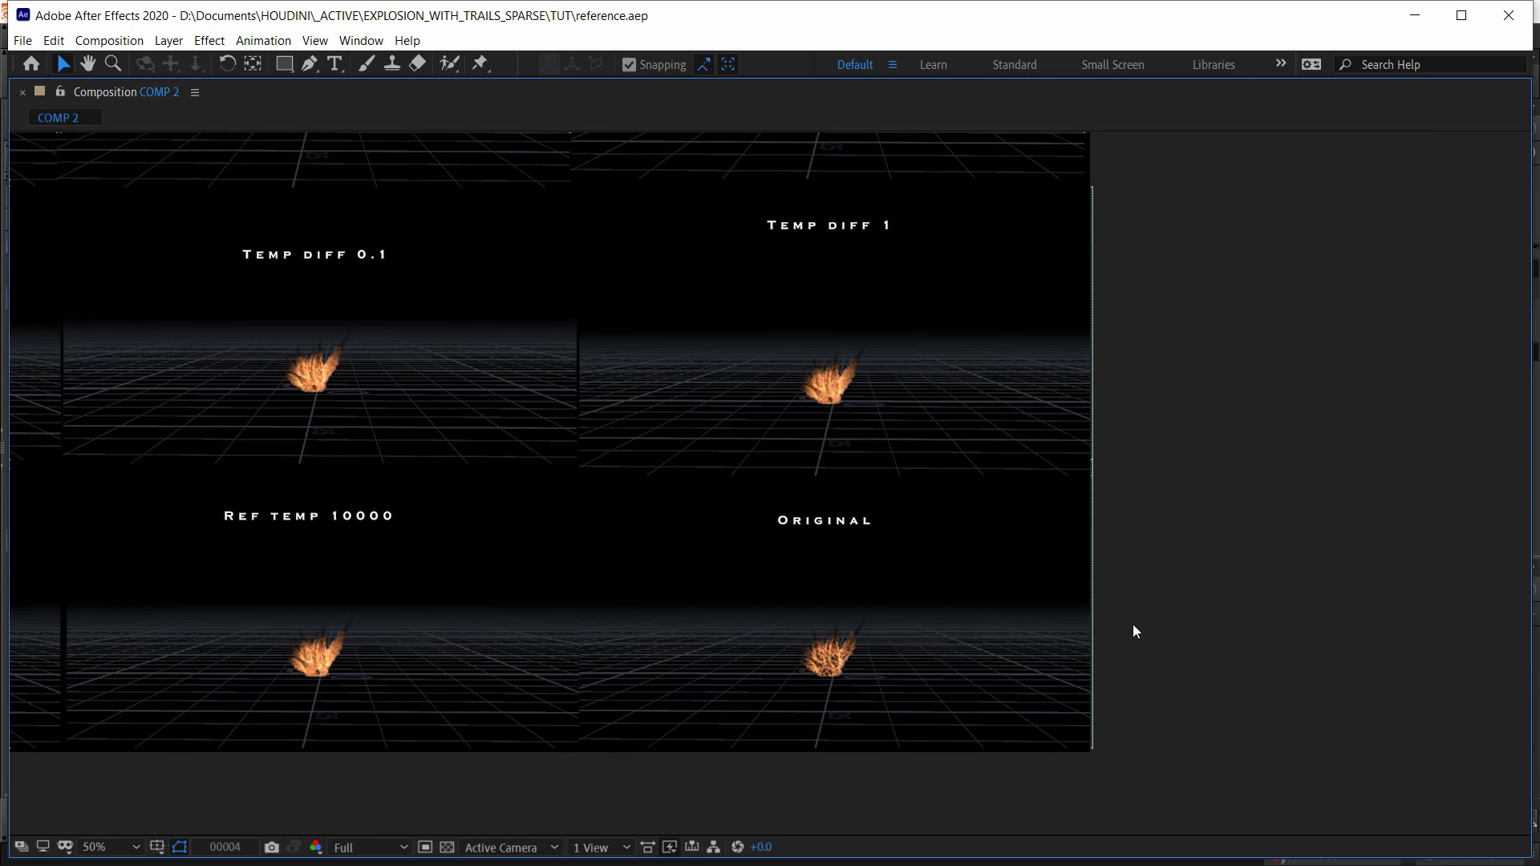
Check pyro_solver's Temperature Diffusion setting in Houdini, and play the Temp diff 1 and Original clips together in After Effects.
{"action": "key", "text": "alt+Tab"}
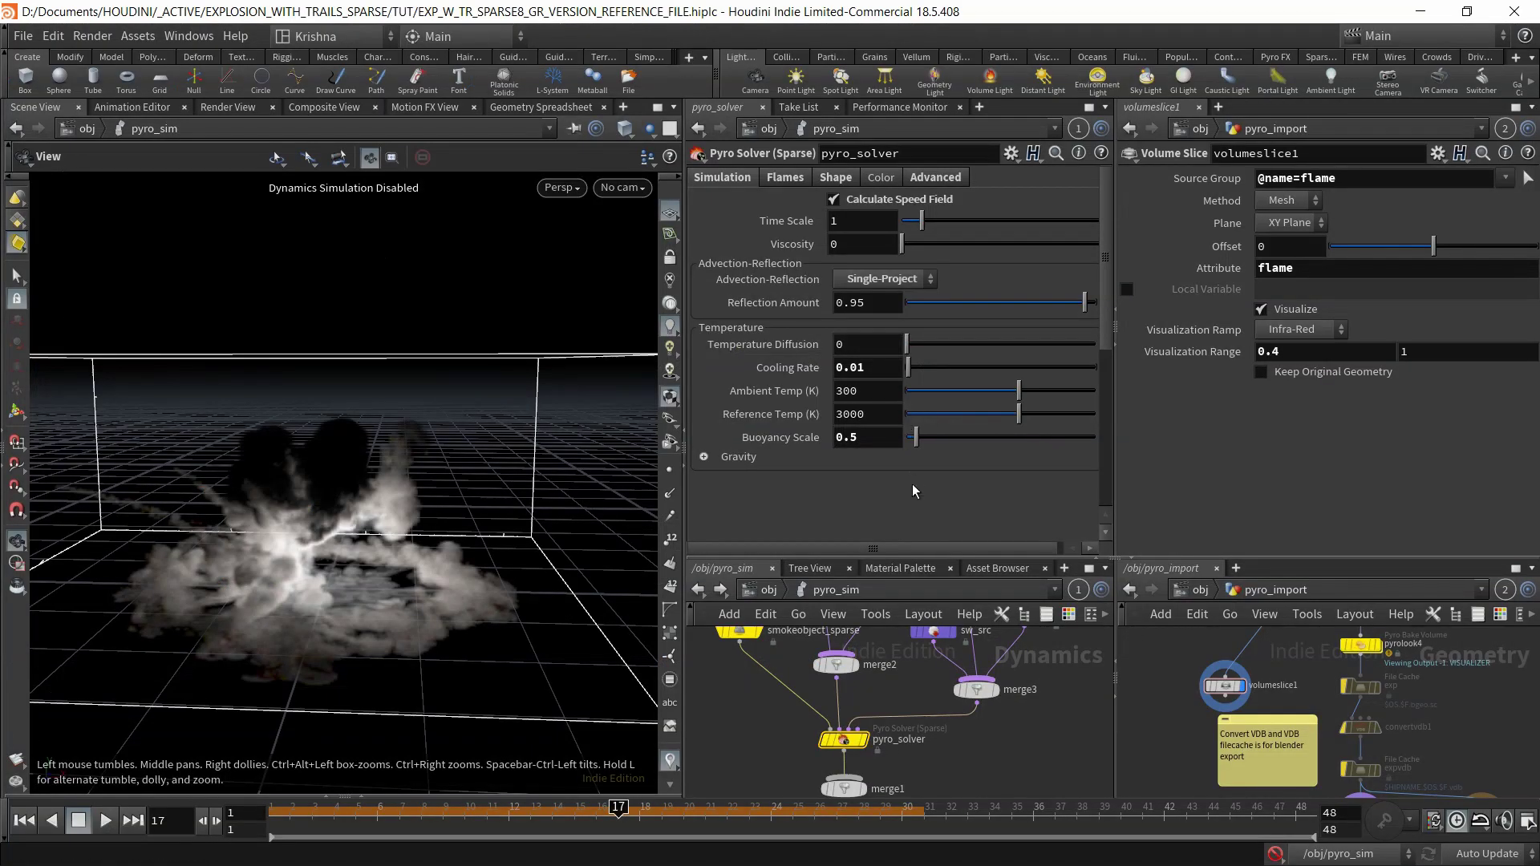
{"action": "key", "text": "alt+Tab"}
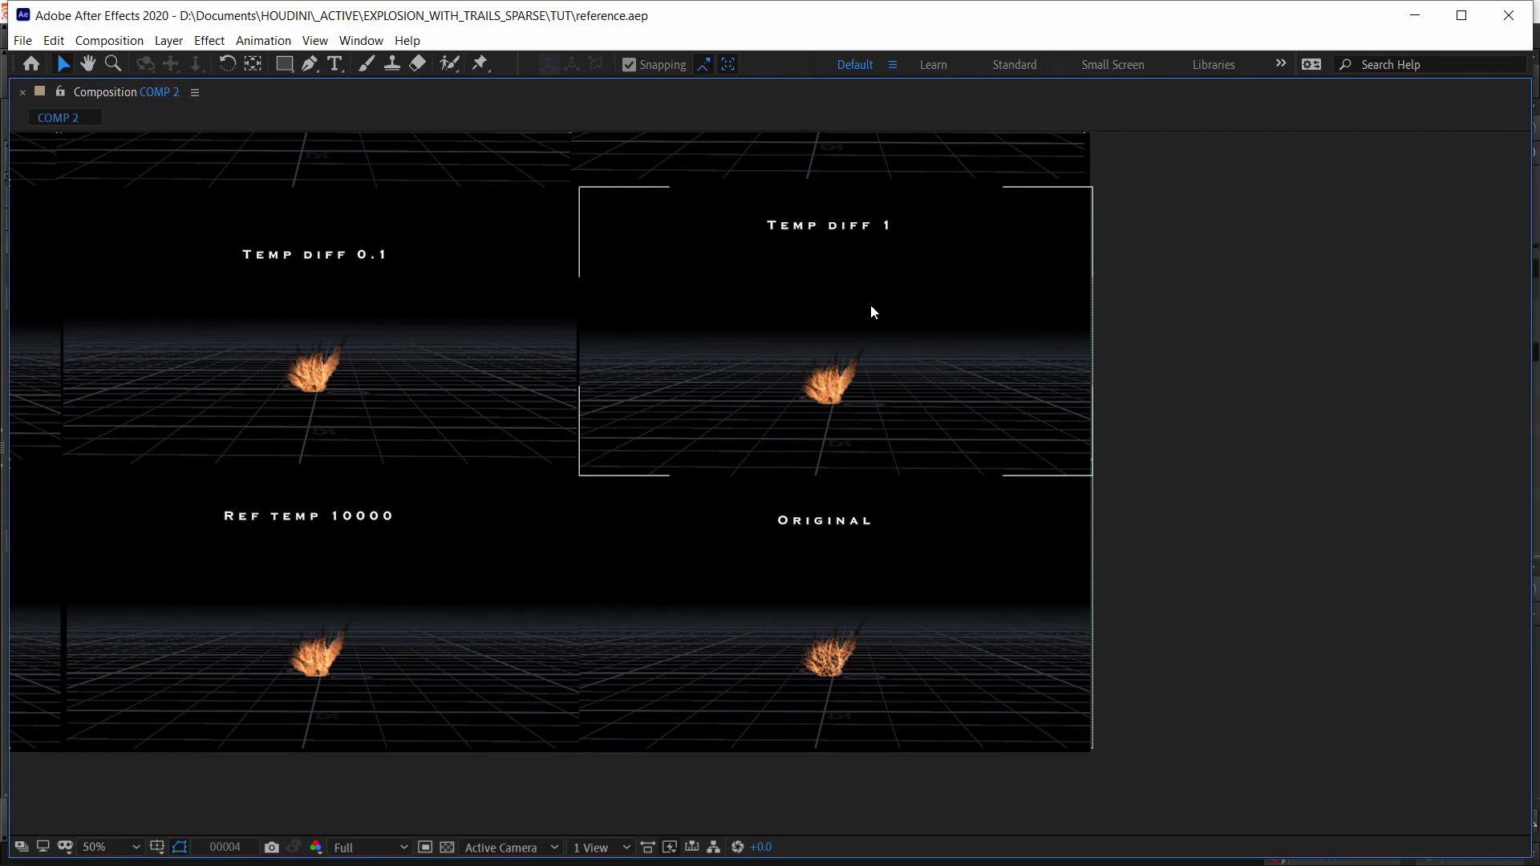
{"action": "scroll", "coordinate": [901, 373], "scroll_direction": "up", "scroll_amount": 2}
{"action": "left_click_drag", "start_coordinate": [975, 420], "coordinate": [880, 351]}
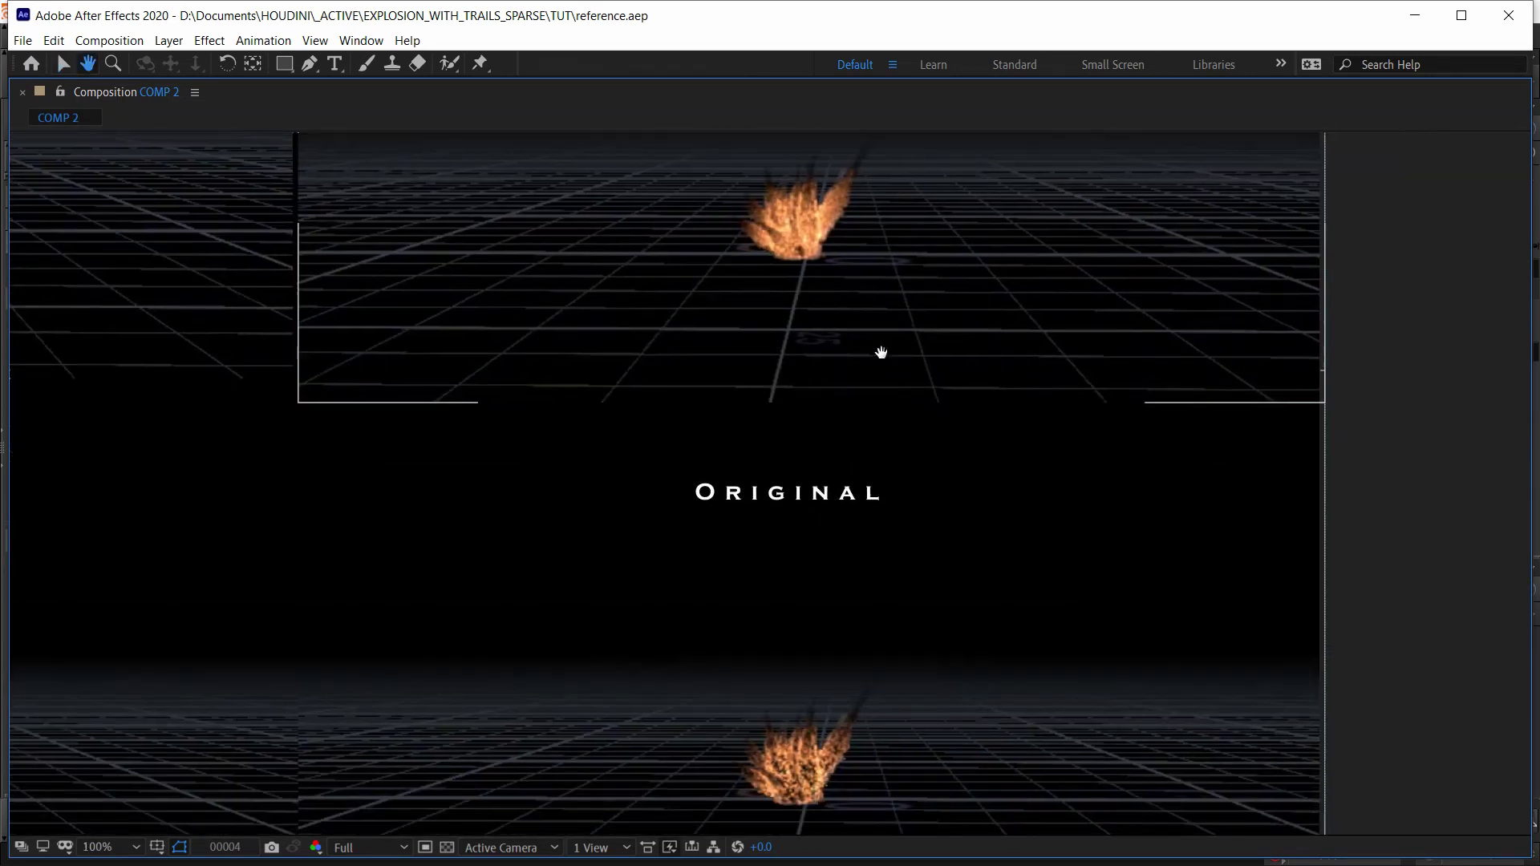
{"action": "scroll", "coordinate": [882, 366], "scroll_direction": "down", "scroll_amount": 4}
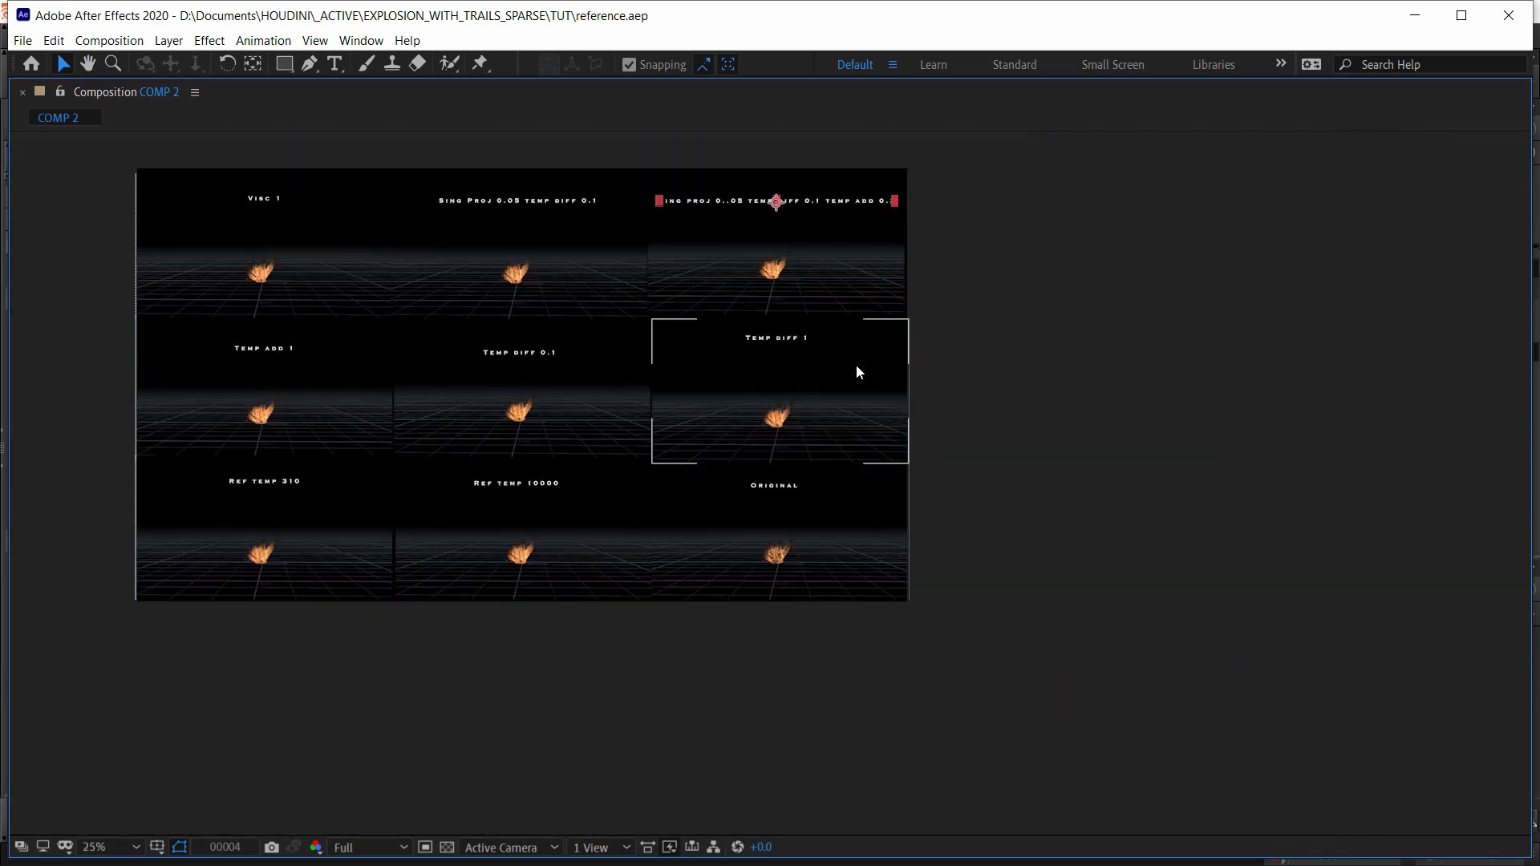
{"action": "scroll", "coordinate": [851, 364], "scroll_direction": "up", "scroll_amount": 2}
{"action": "left_click_drag", "start_coordinate": [849, 372], "coordinate": [840, 433]}
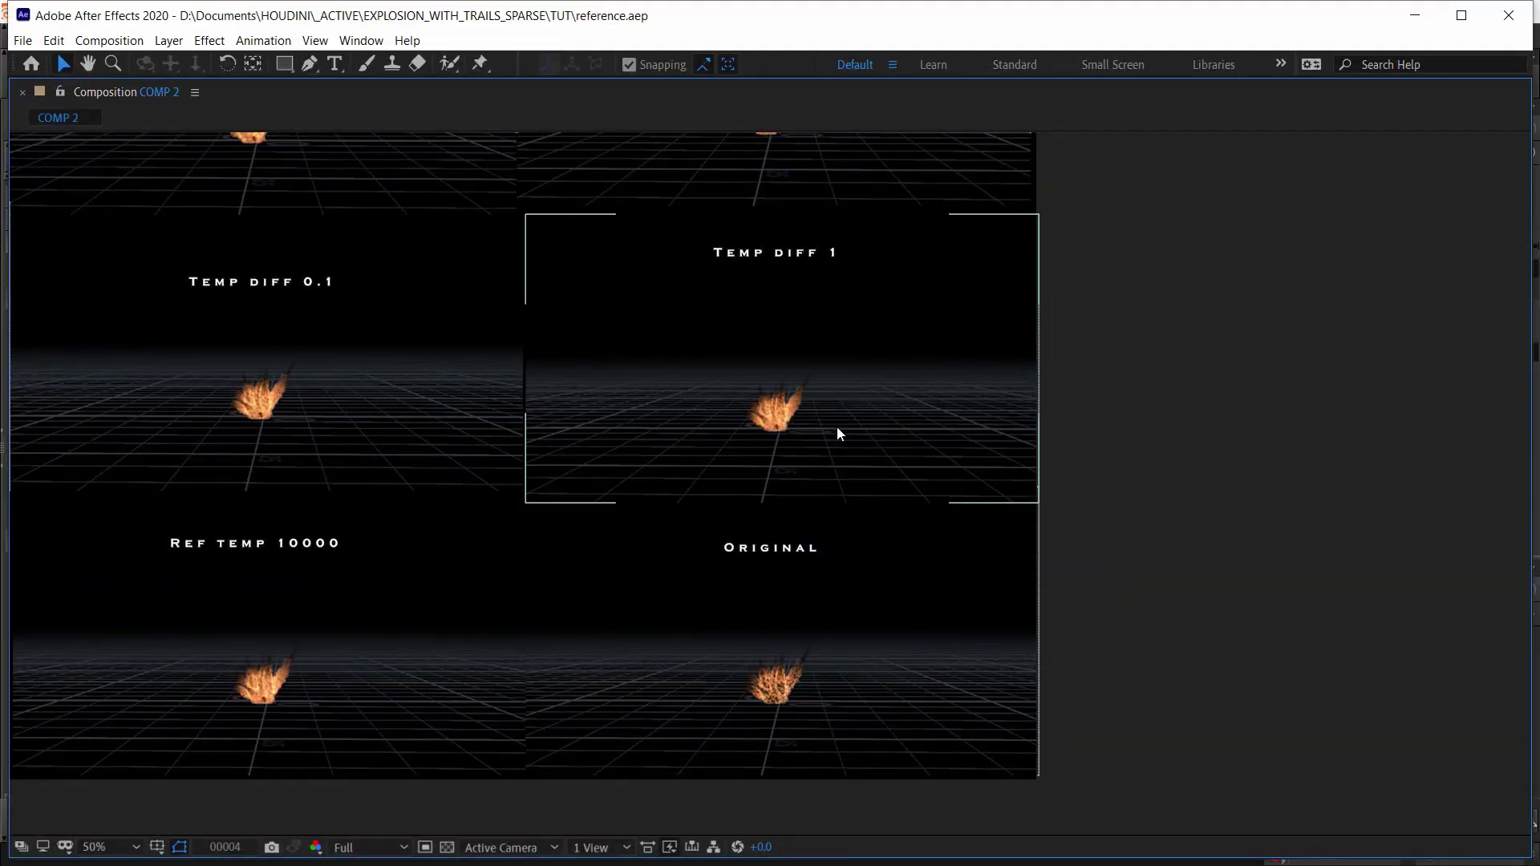
{"action": "key", "text": "space"}
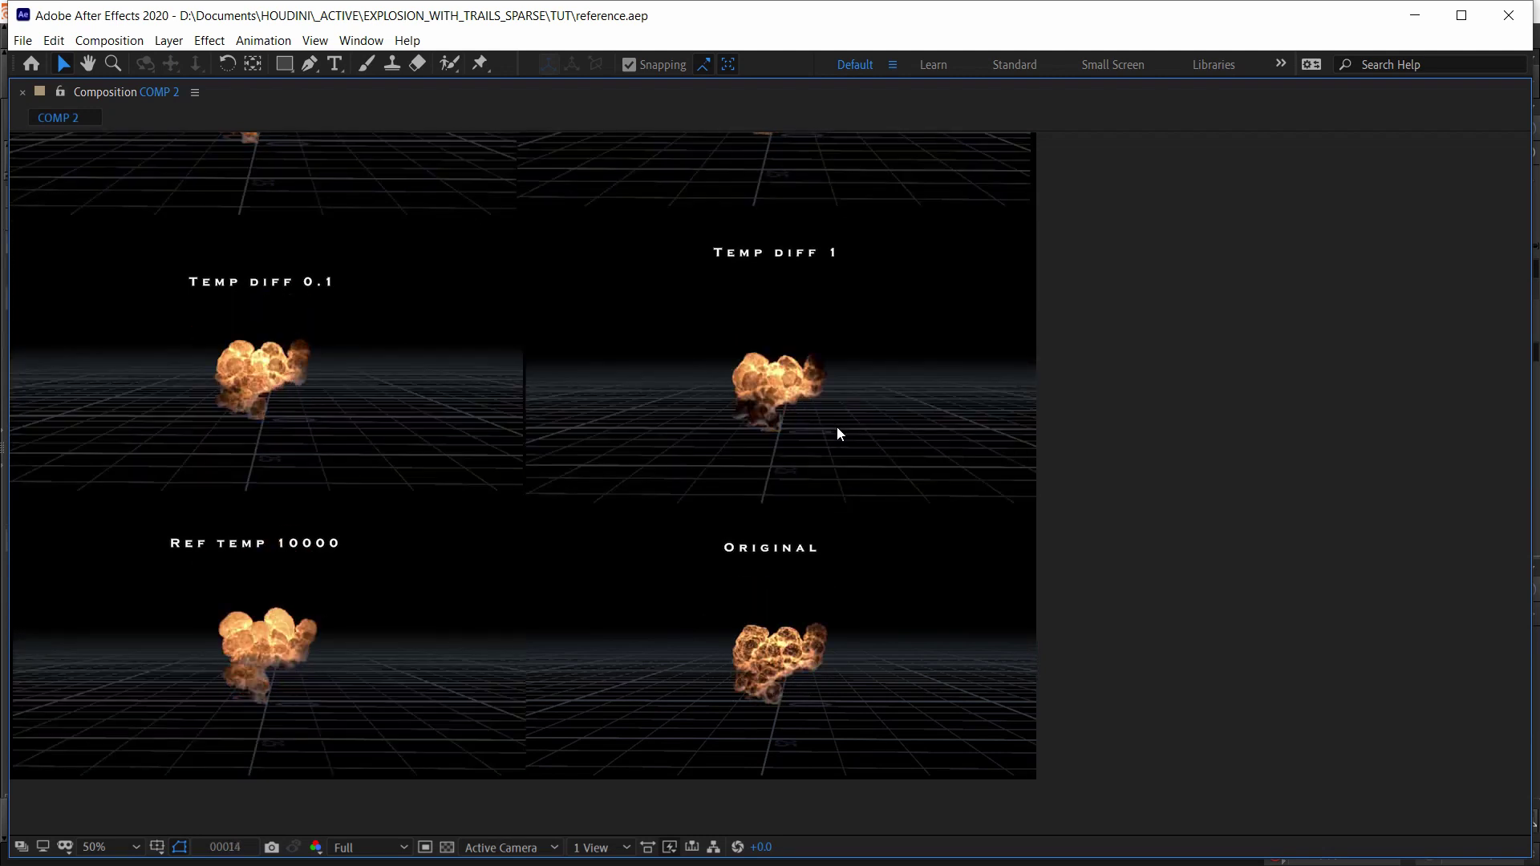
Compare the Temp diff 1 explosion with the Original clip up close at frame 14.
{"action": "left_click", "coordinate": [837, 434]}
{"action": "left_click", "coordinate": [818, 532]}
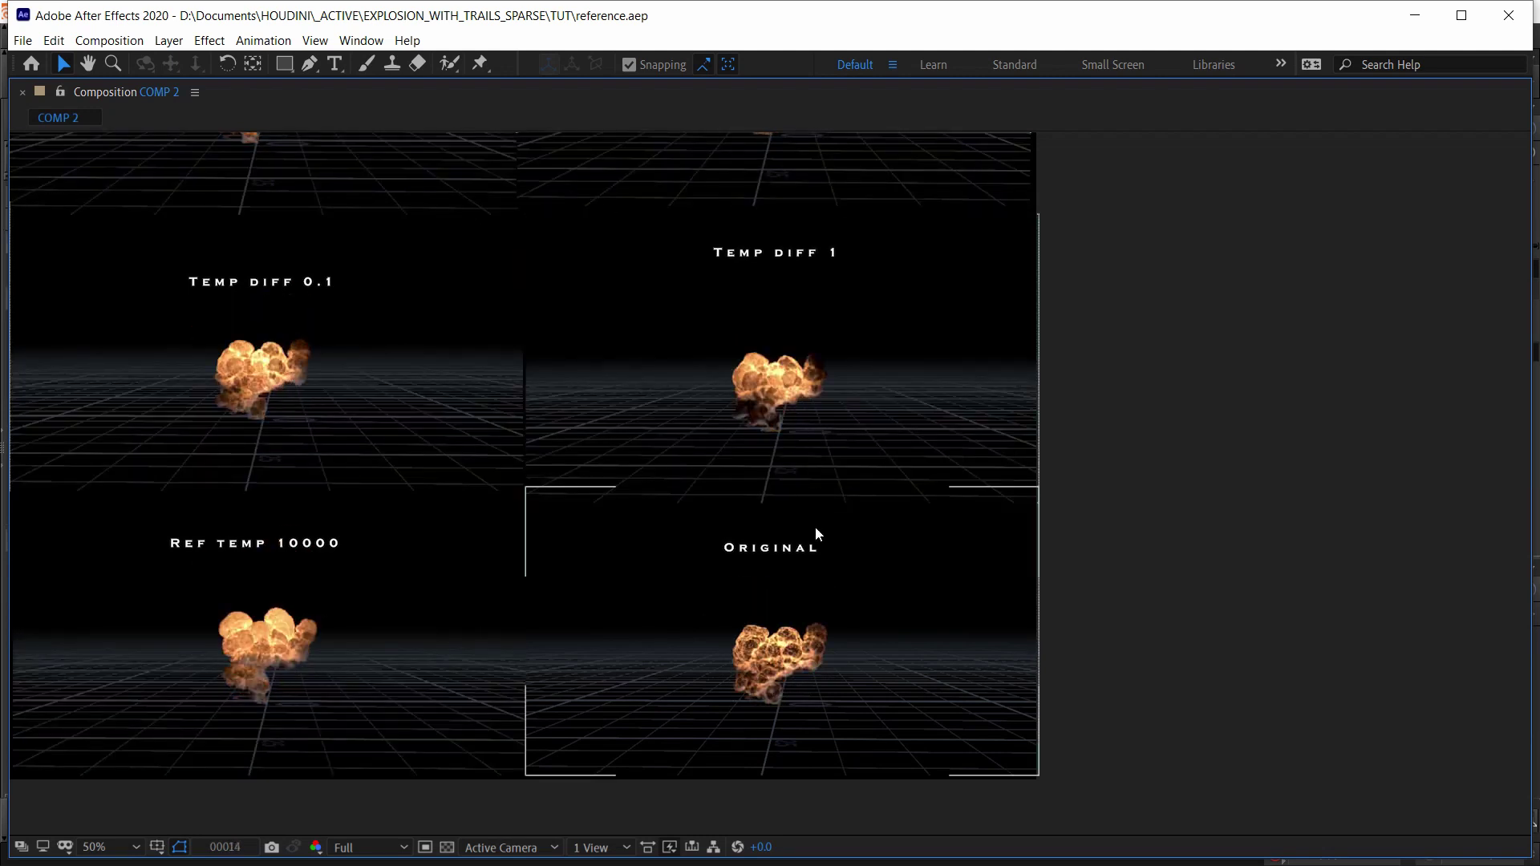
{"action": "left_click", "coordinate": [857, 485]}
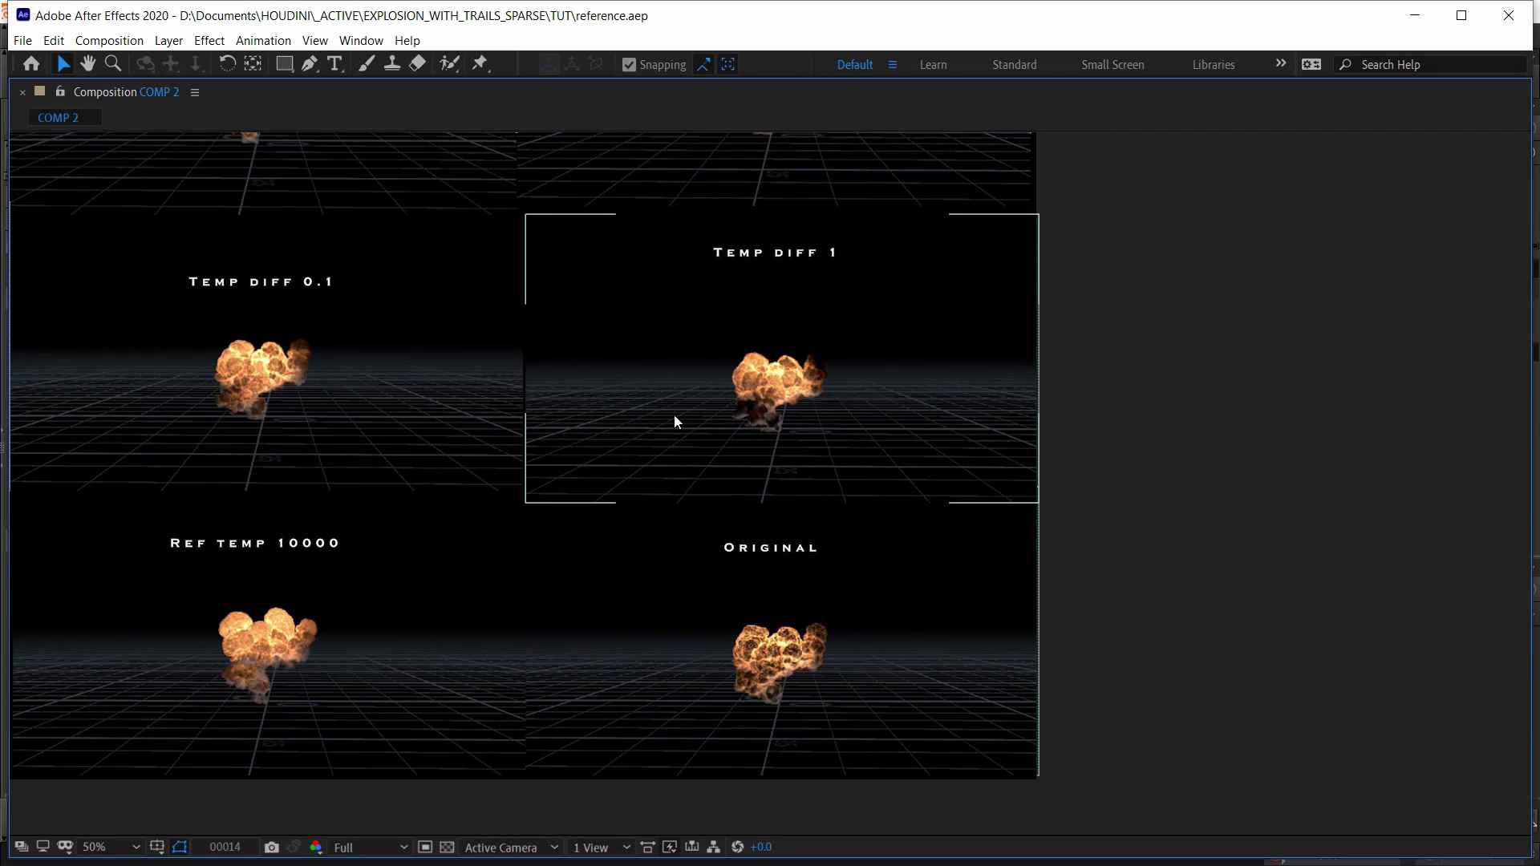
{"action": "scroll", "coordinate": [779, 414], "scroll_direction": "up", "scroll_amount": 2}
{"action": "mouse_move", "coordinate": [816, 392]}
{"action": "left_mouse_down"}
{"action": "mouse_move", "coordinate": [815, 494]}
{"action": "mouse_move", "coordinate": [804, 374]}
{"action": "left_mouse_up"}
{"action": "scroll", "coordinate": [790, 481], "scroll_direction": "down", "scroll_amount": 2}
{"action": "left_click", "coordinate": [757, 385]}
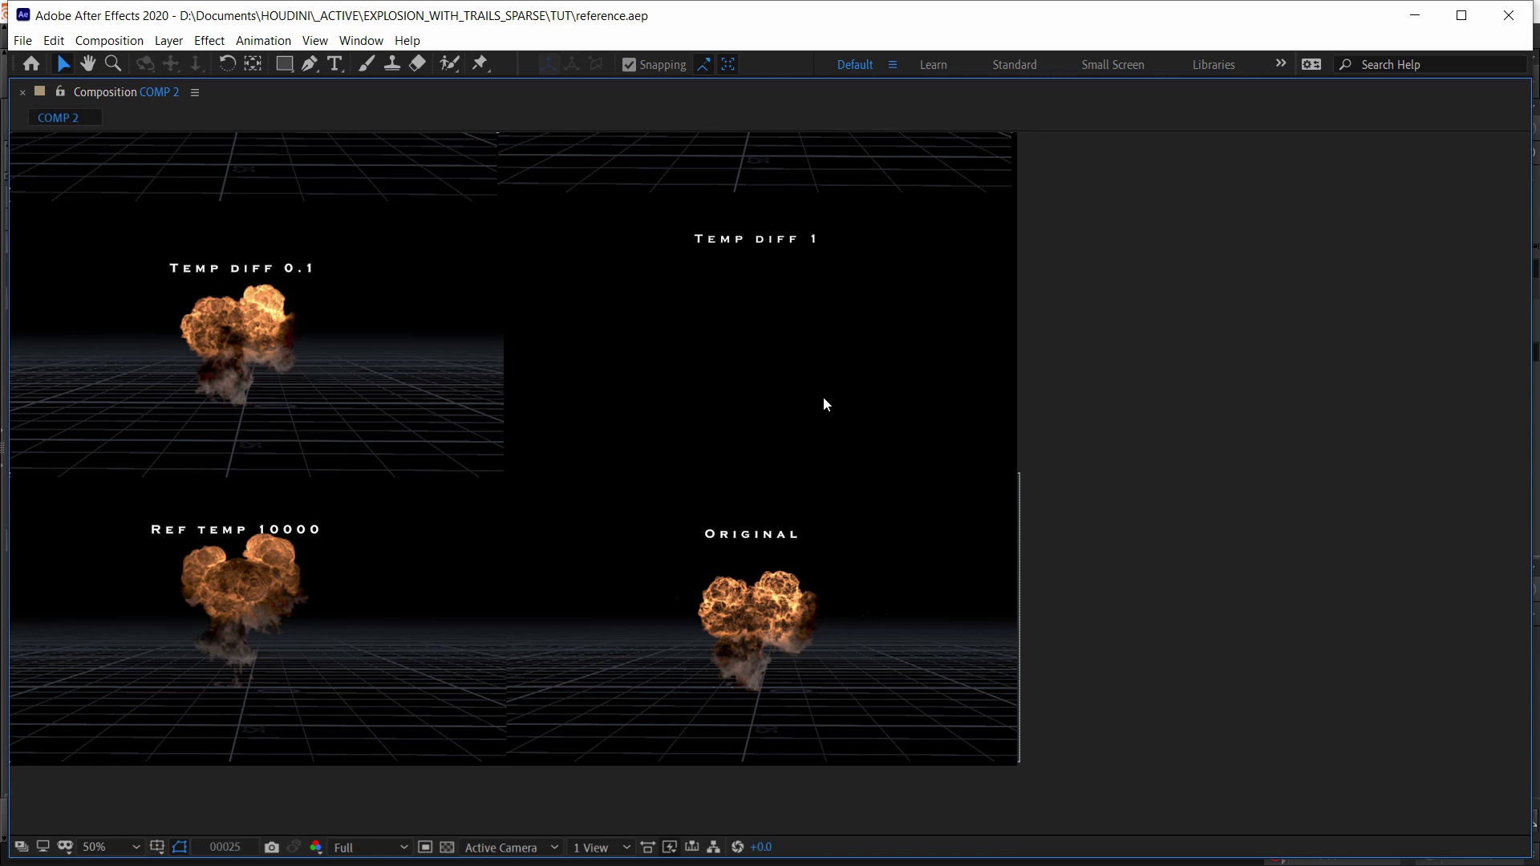
Inspect the Temp diff 1 and Original explosions up close at frame 20.
{"action": "key", "text": "space"}
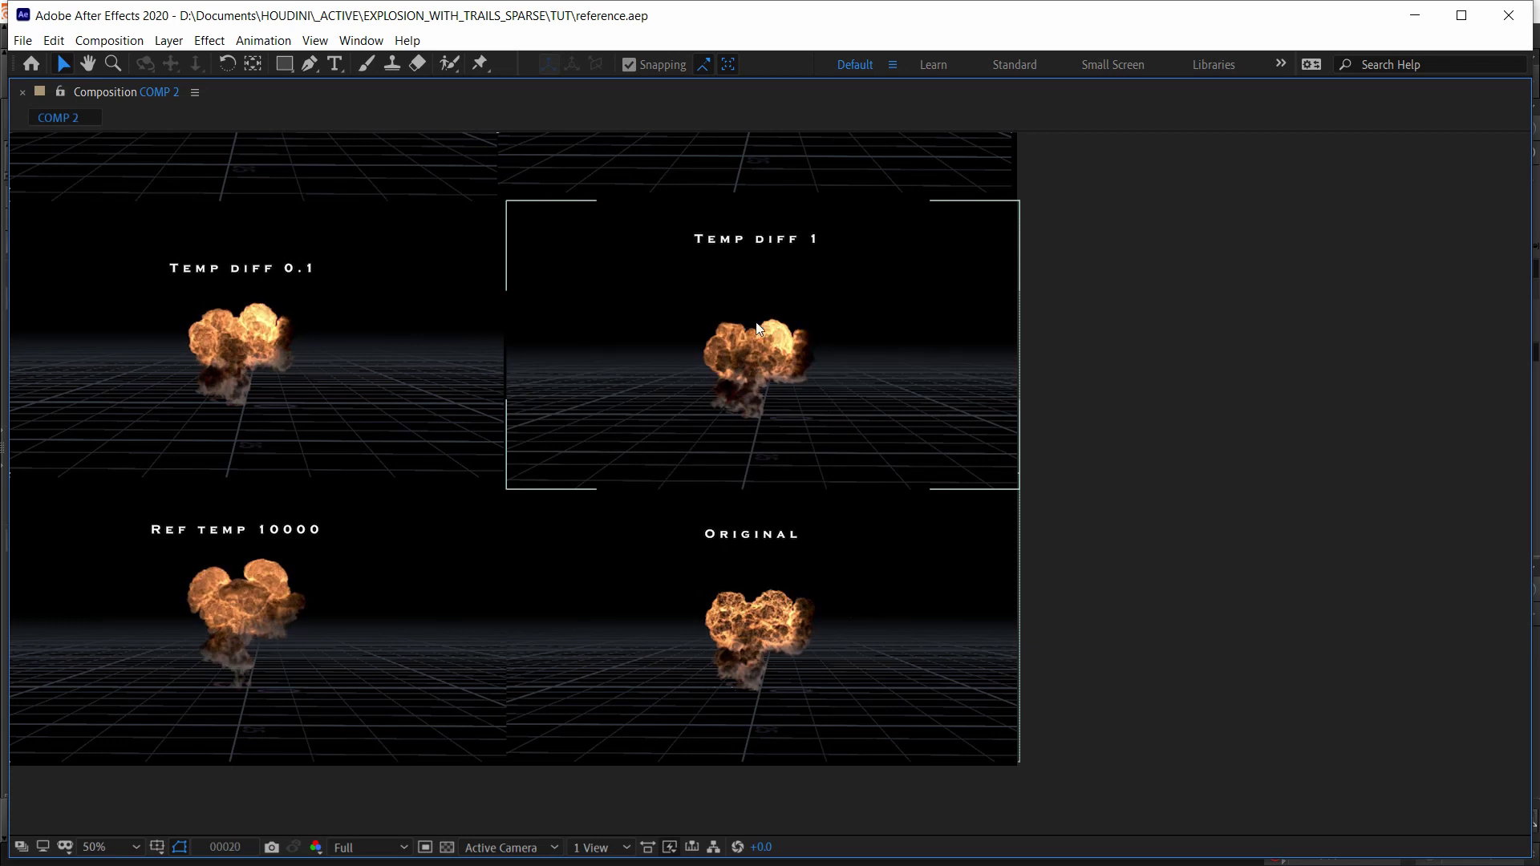
{"action": "key", "text": "period"}
{"action": "key", "text": "period"}
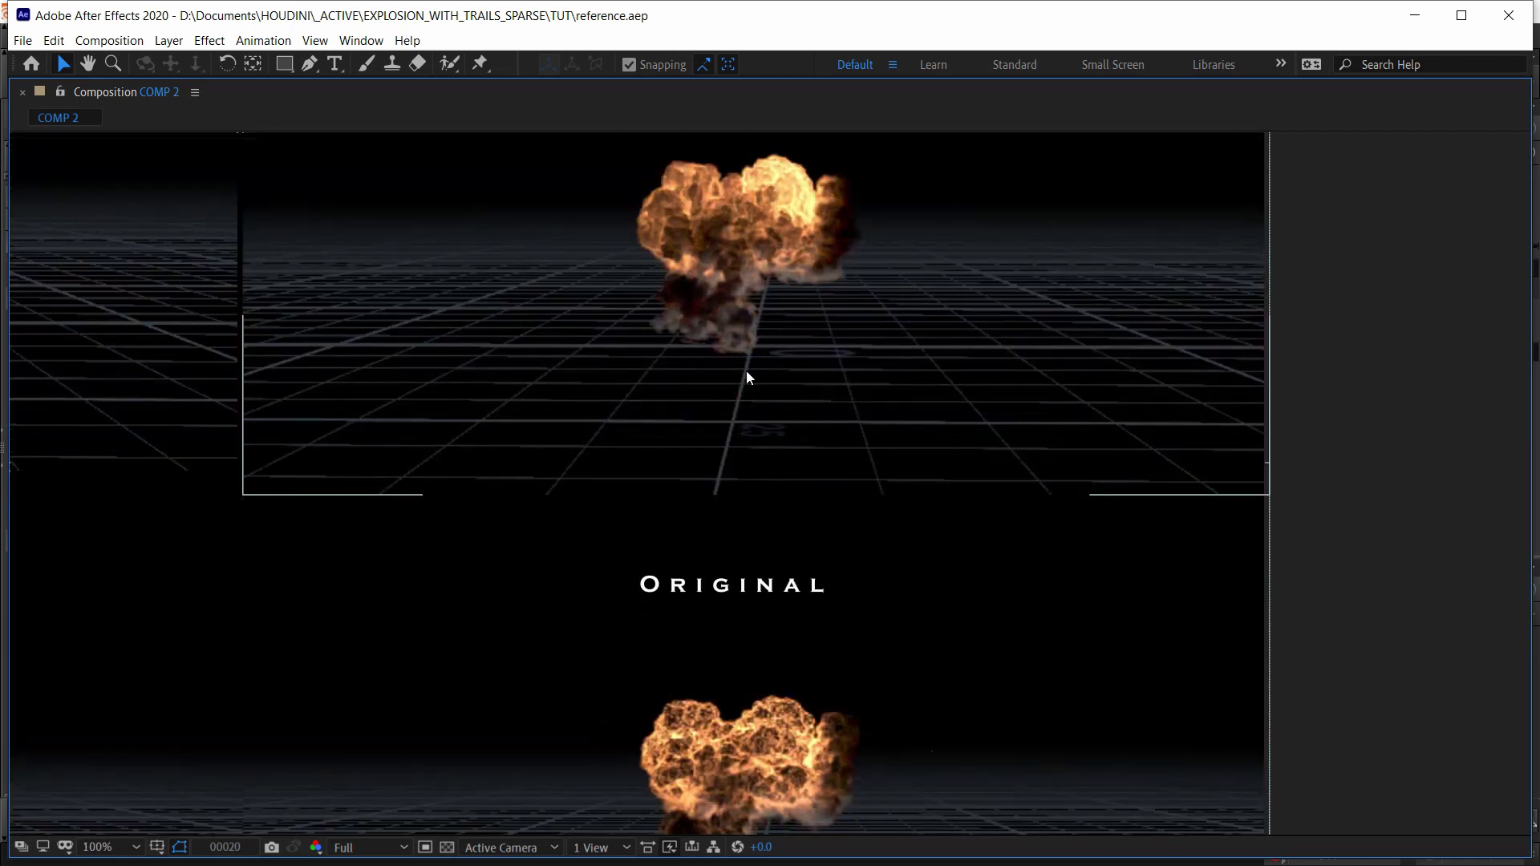
{"action": "key", "text": "comma"}
{"action": "key", "text": "comma"}
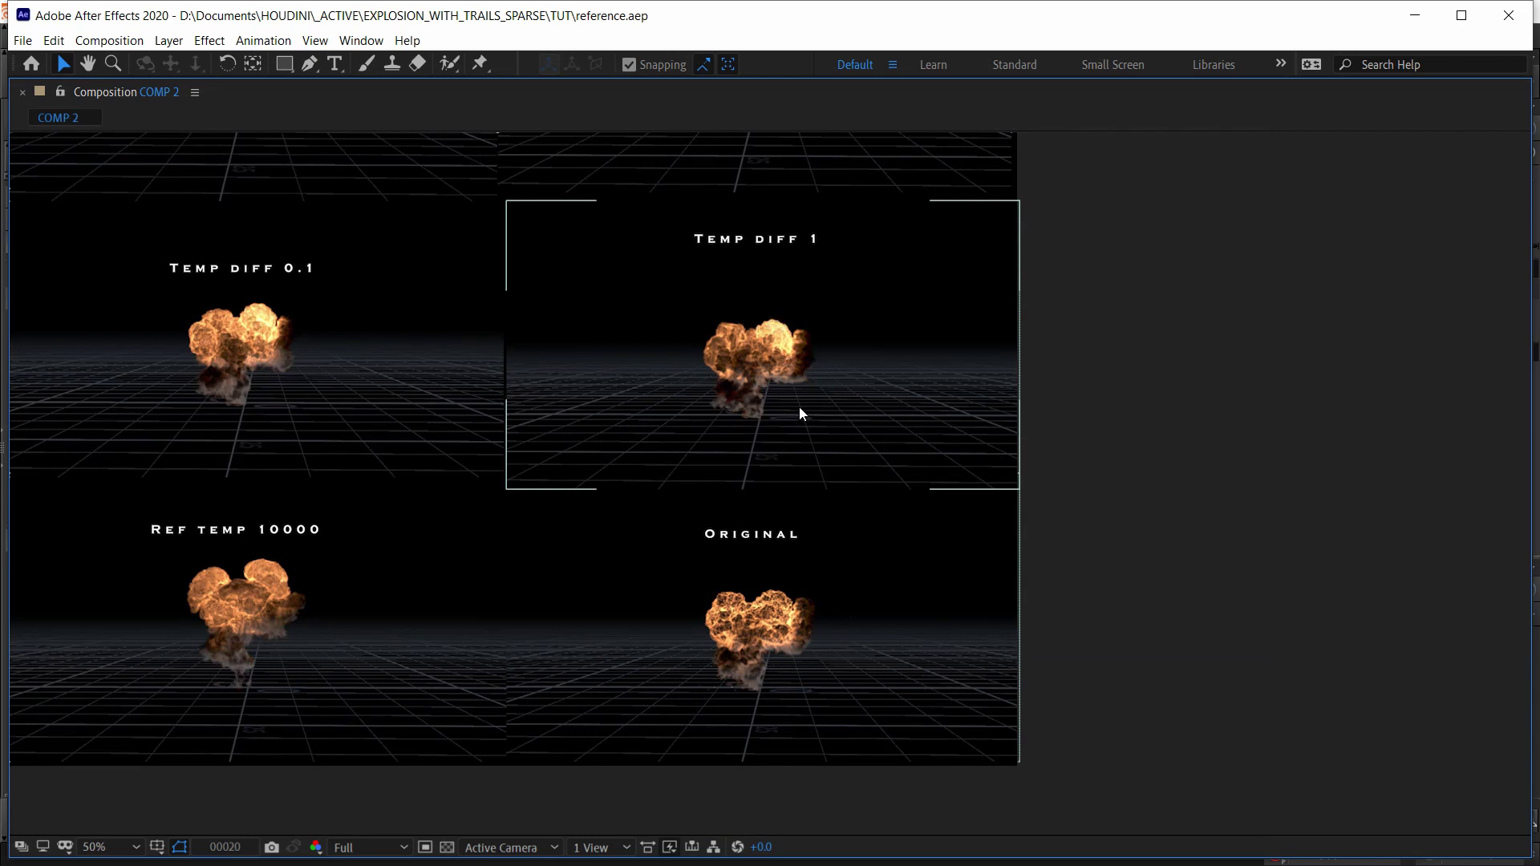
{"action": "middle_click_drag", "start_coordinate": [798, 407], "coordinate": [917, 411]}
Check pyro_solver's temperature parameters in Houdini, and play the Temp diff 0.1 clip beside Temp diff 1 and Original in After Effects.
{"action": "key", "text": "alt+Tab"}
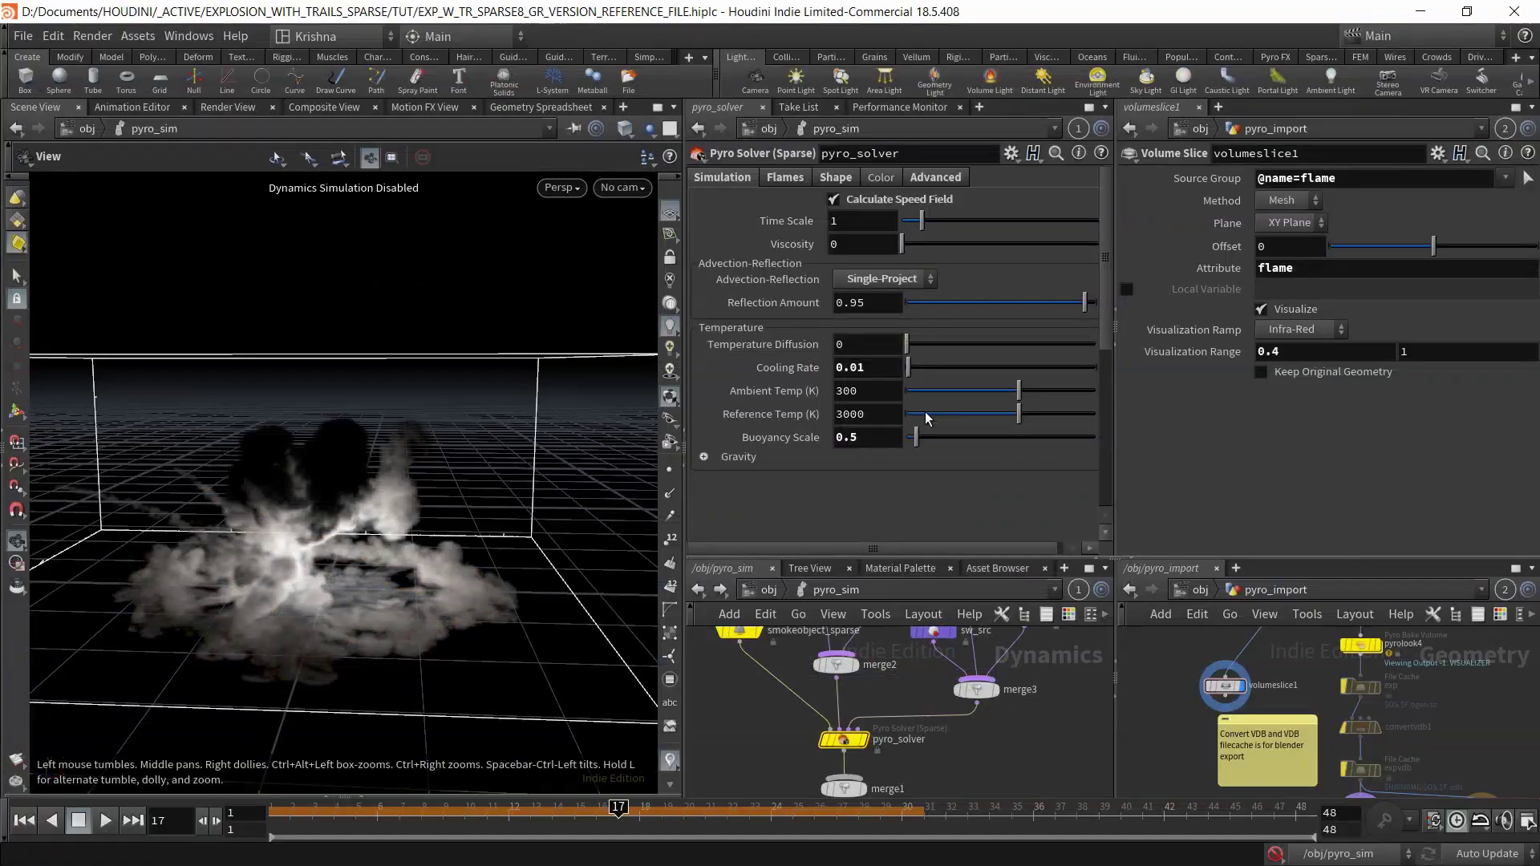
{"action": "key", "text": "alt+Tab"}
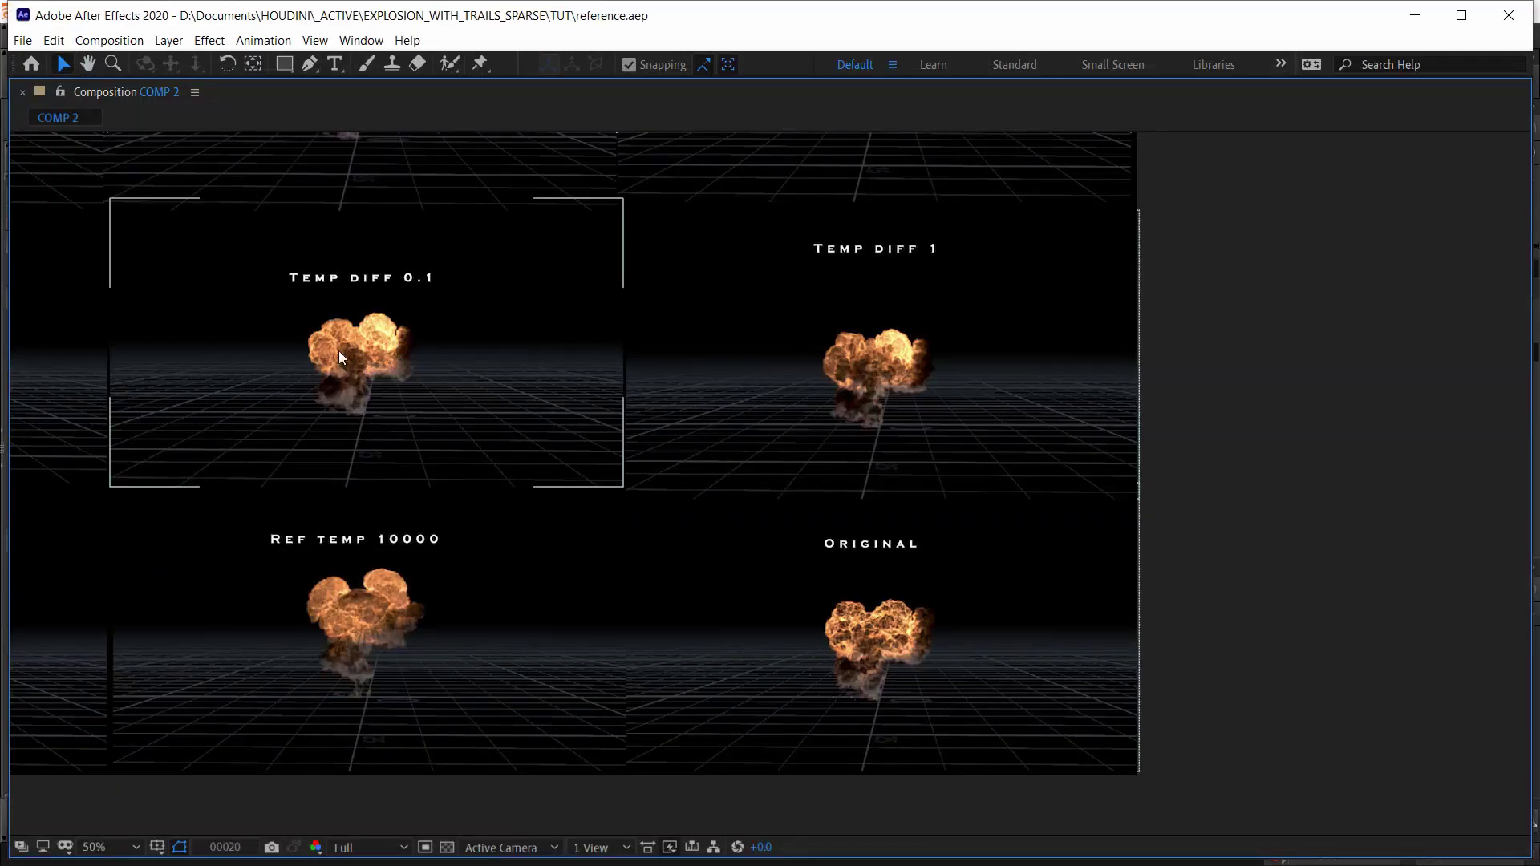
{"action": "middle_click_drag", "start_coordinate": [359, 347], "coordinate": [518, 351]}
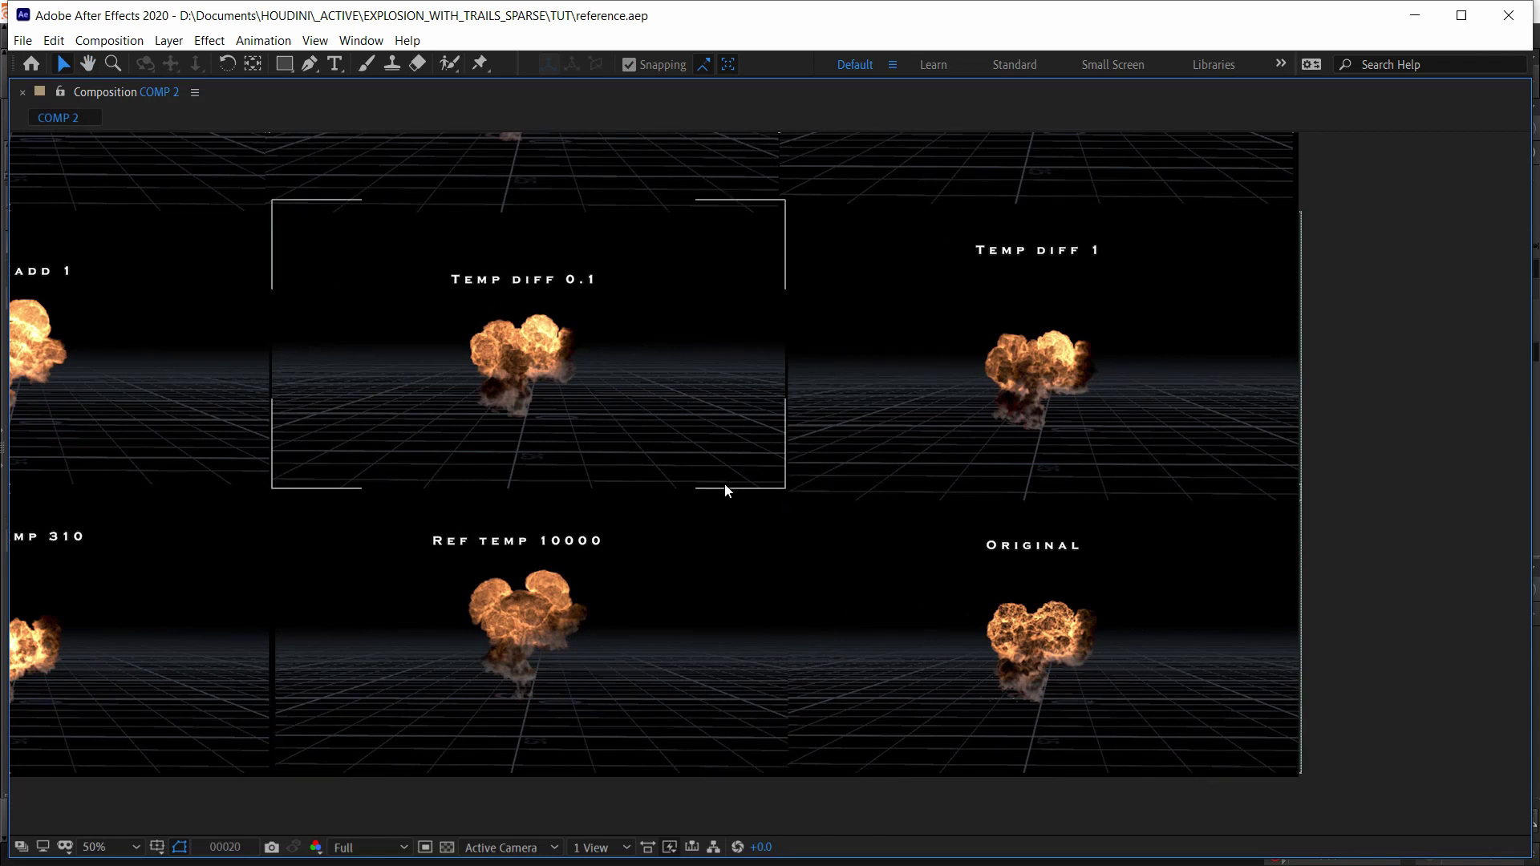
{"action": "key", "text": "space"}
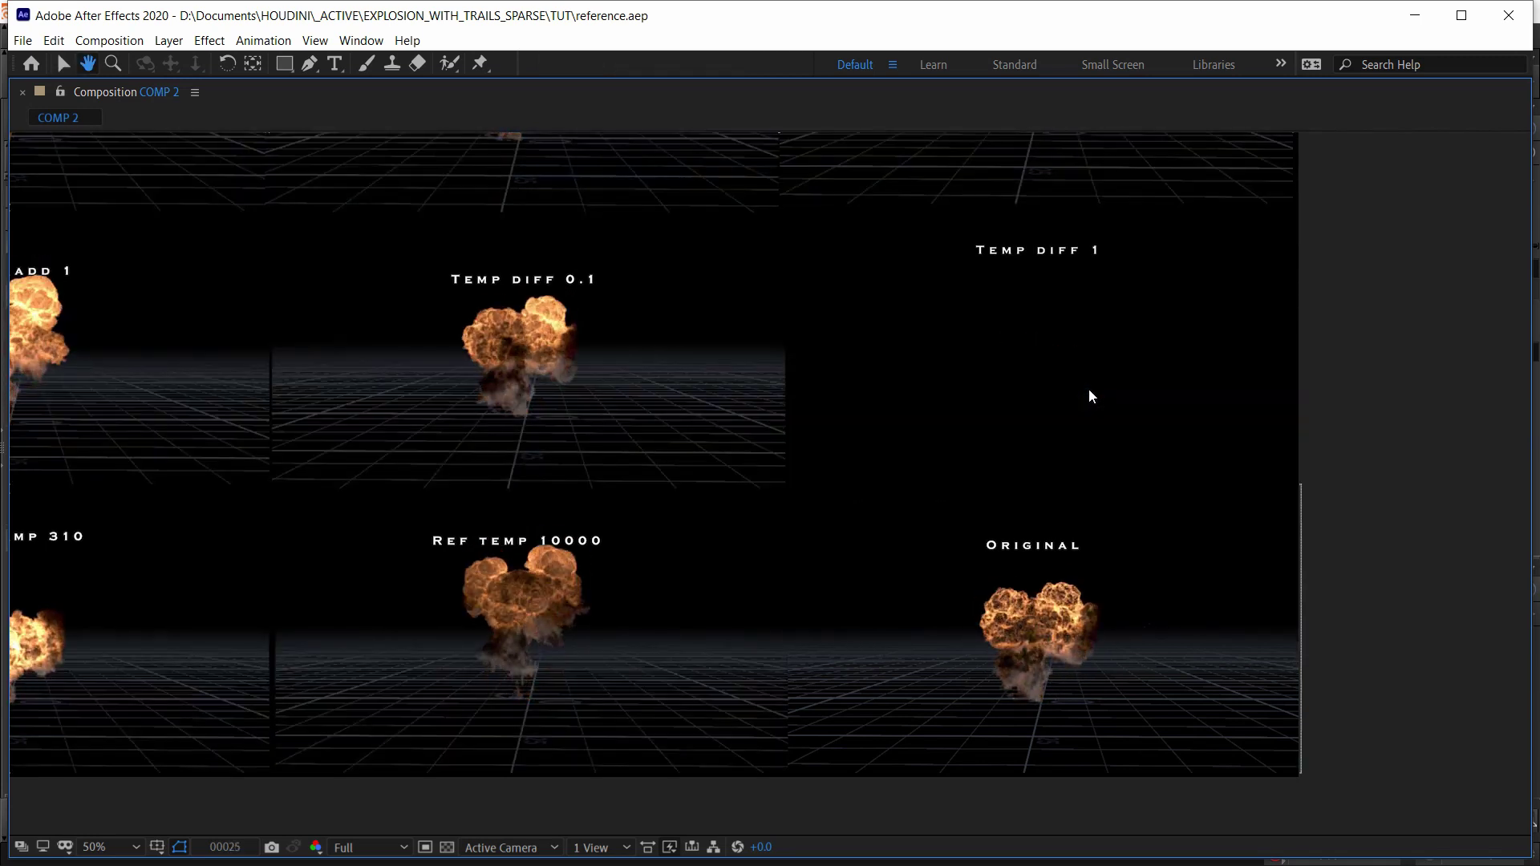
{"action": "middle_click_drag", "start_coordinate": [542, 450], "coordinate": [804, 471]}
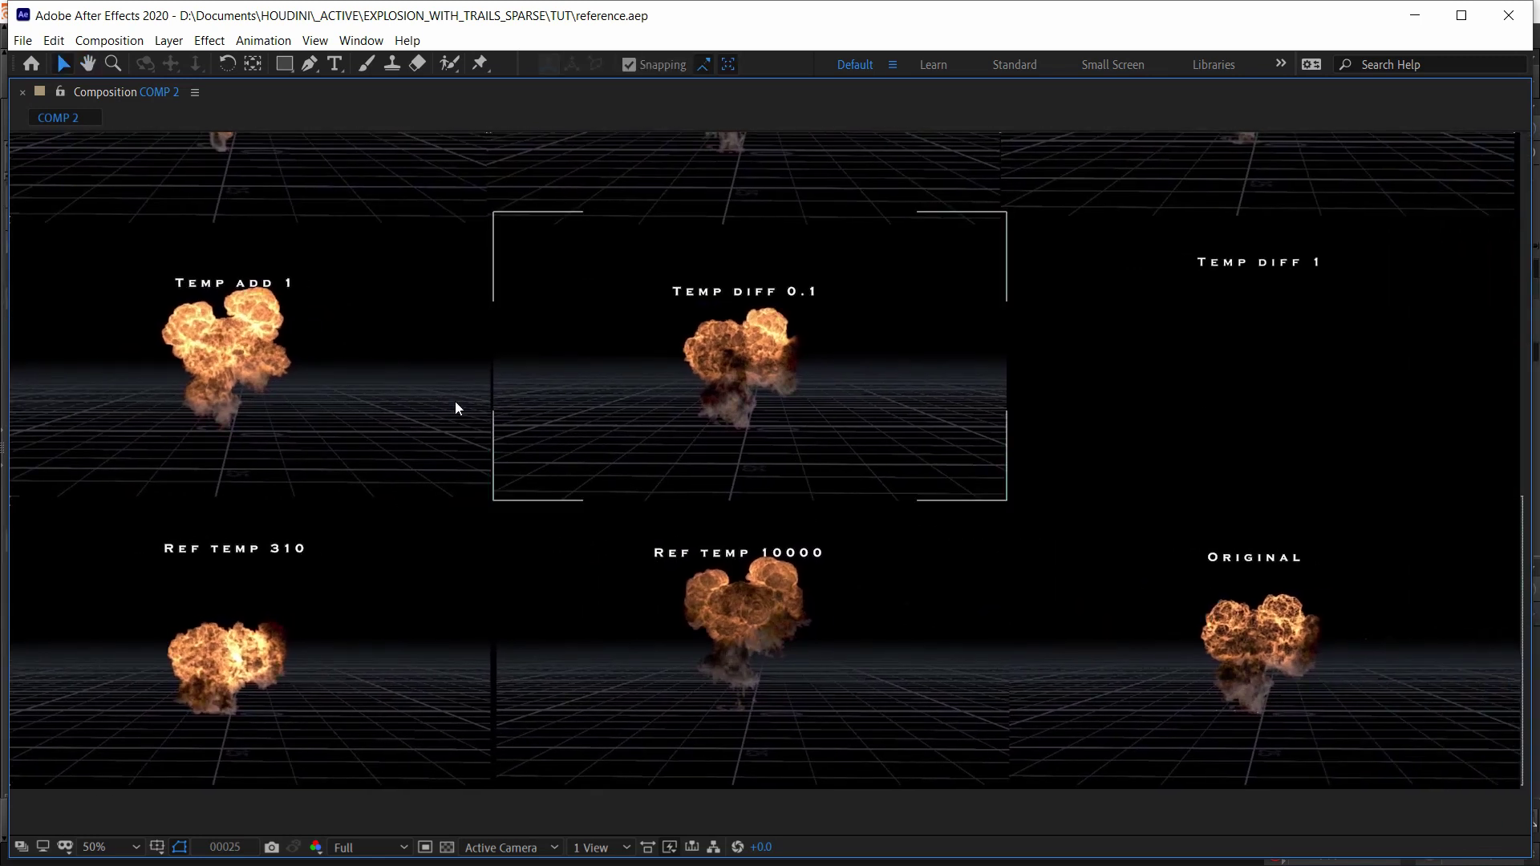
Switch to Houdini and review the Temperature Amount in pyro_solver's Flames settings.
{"action": "key", "text": "alt+Tab"}
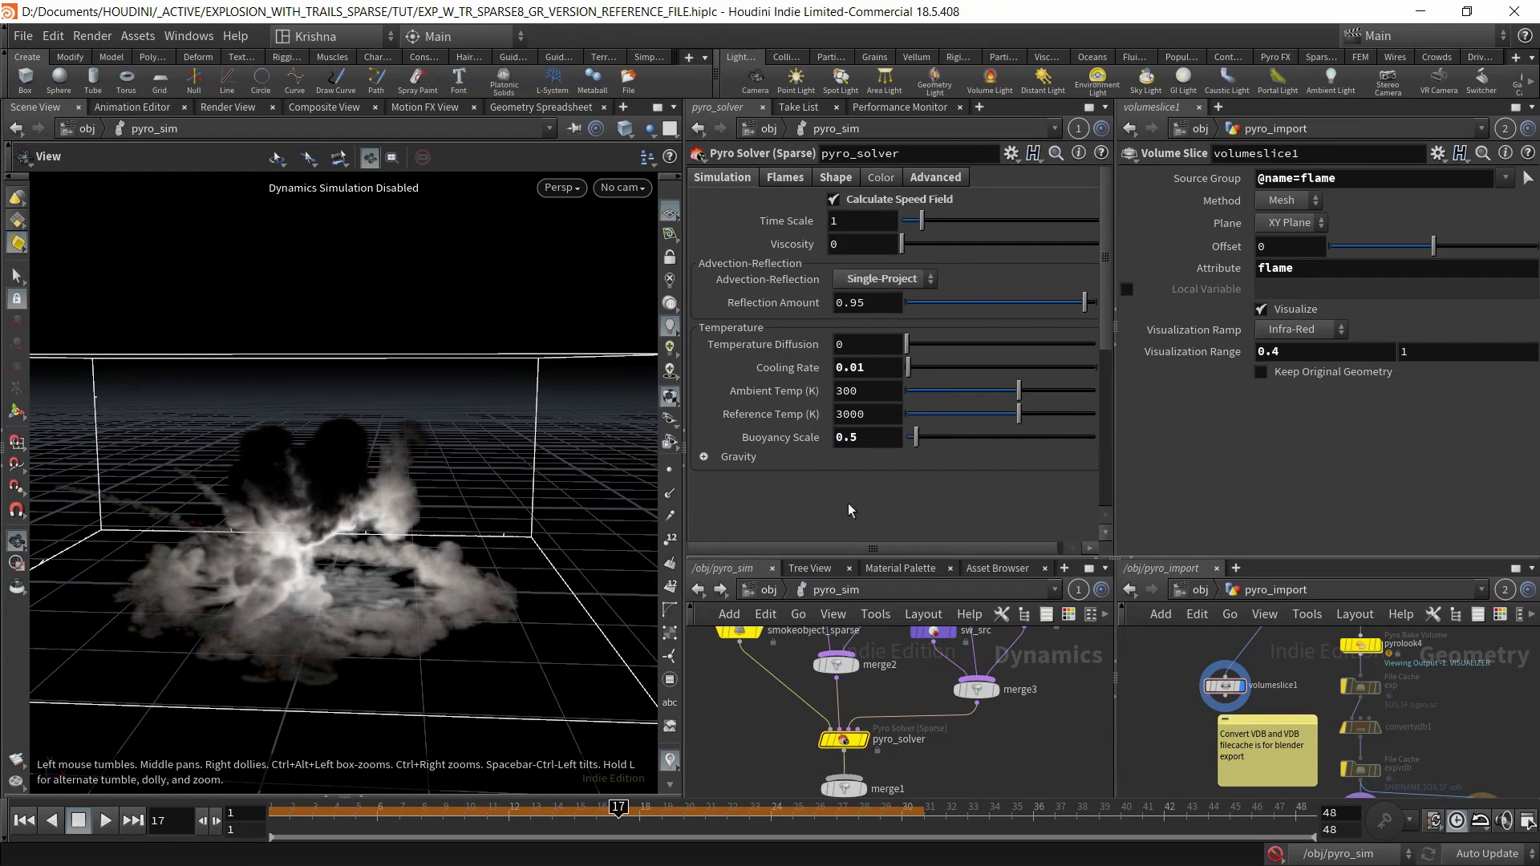
{"action": "left_click", "coordinate": [779, 178]}
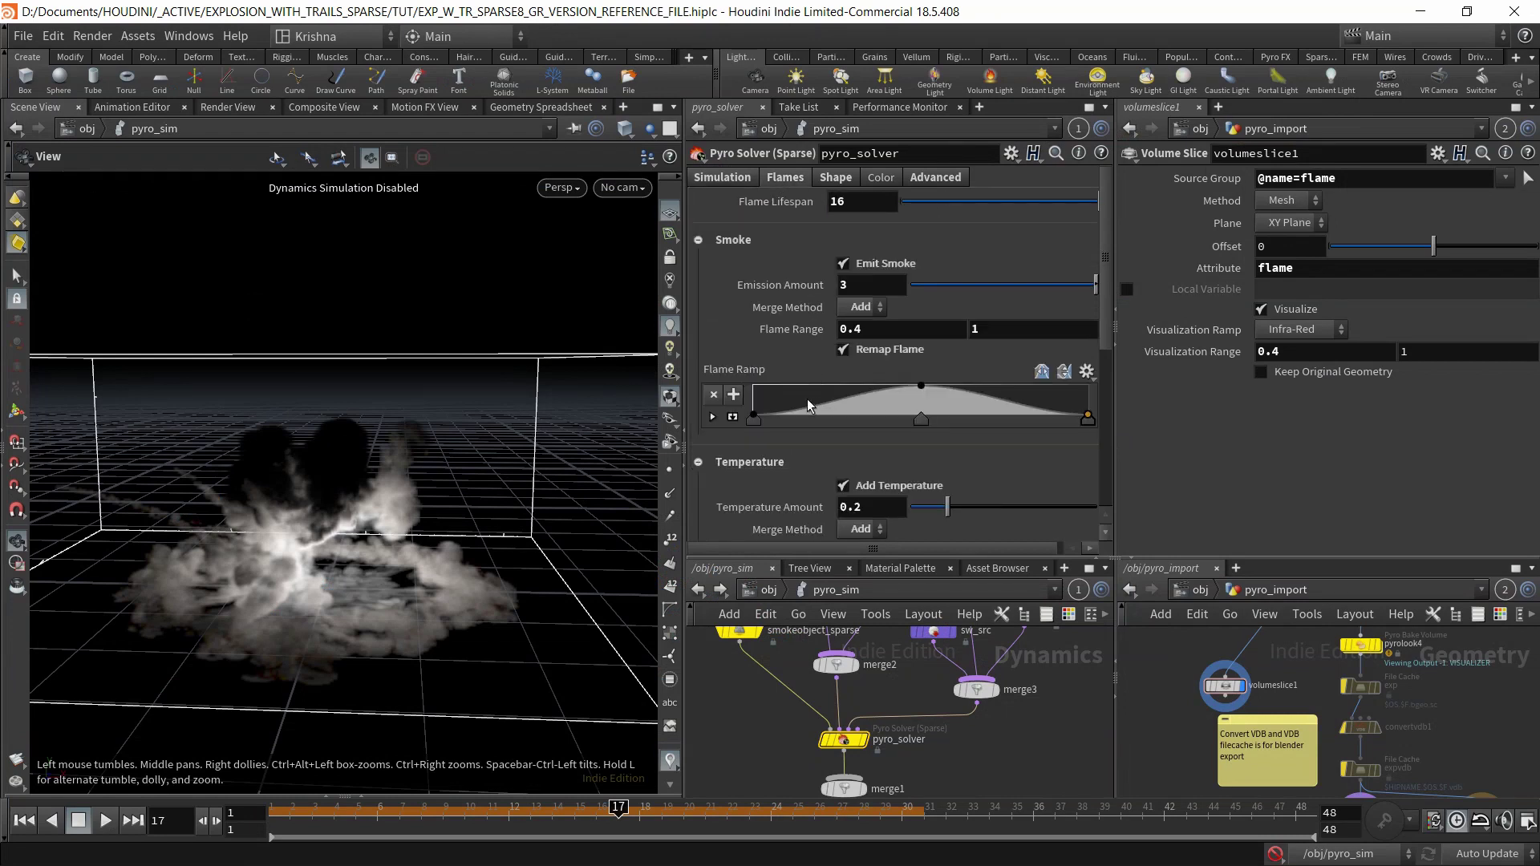
{"action": "scroll", "coordinate": [801, 406], "scroll_direction": "down", "scroll_amount": 1}
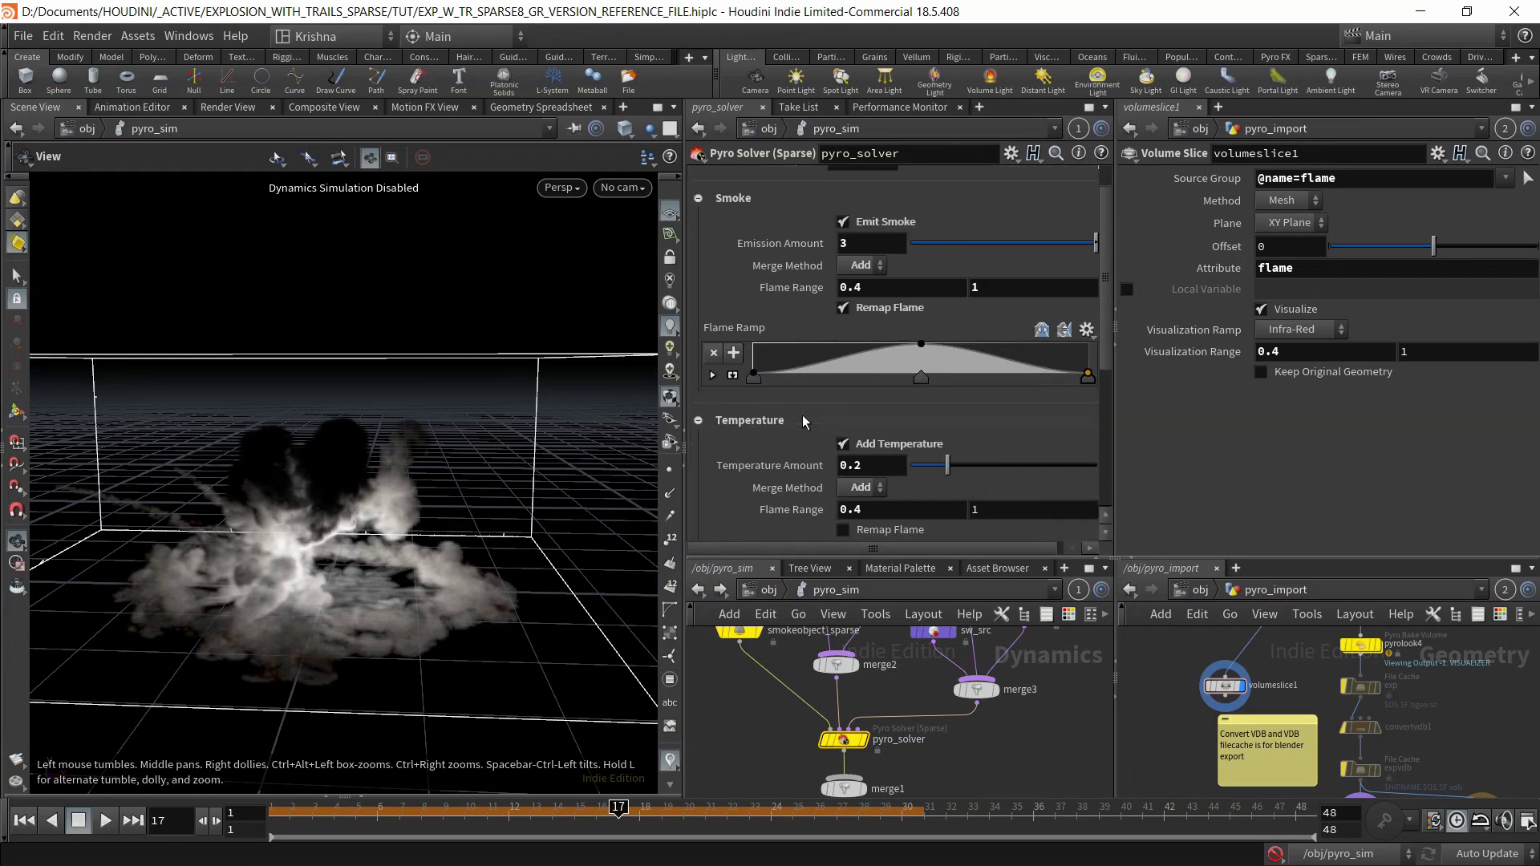
{"action": "left_click", "coordinate": [845, 467]}
{"action": "left_click", "coordinate": [1028, 767]}
Compare the Temp add 1 clip with the Original in After Effects, cross-checking against the solver in Houdini.
{"action": "key", "text": "alt+Tab"}
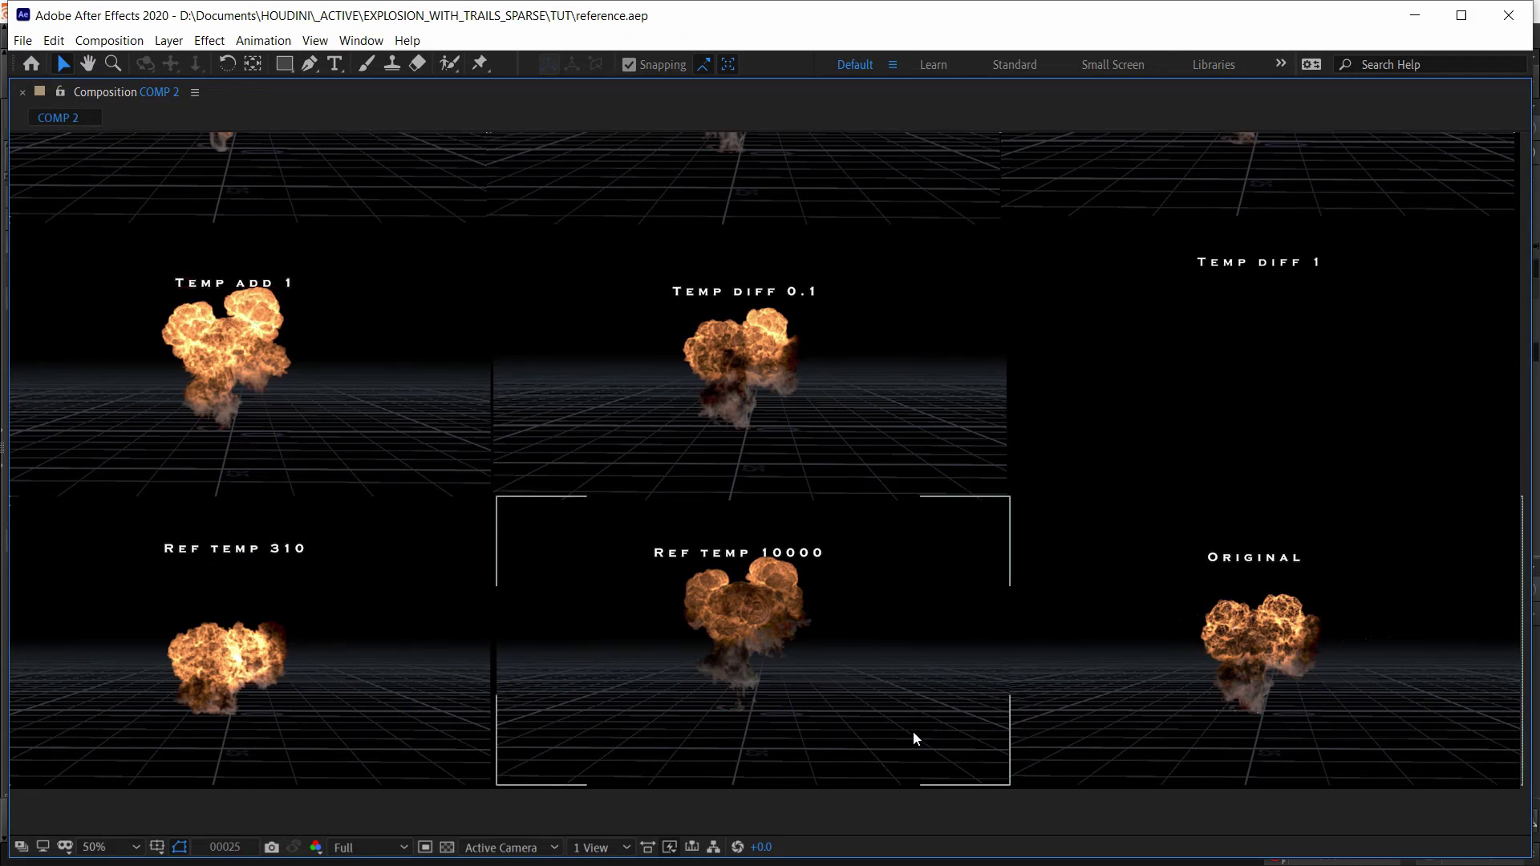
{"action": "key", "text": "space"}
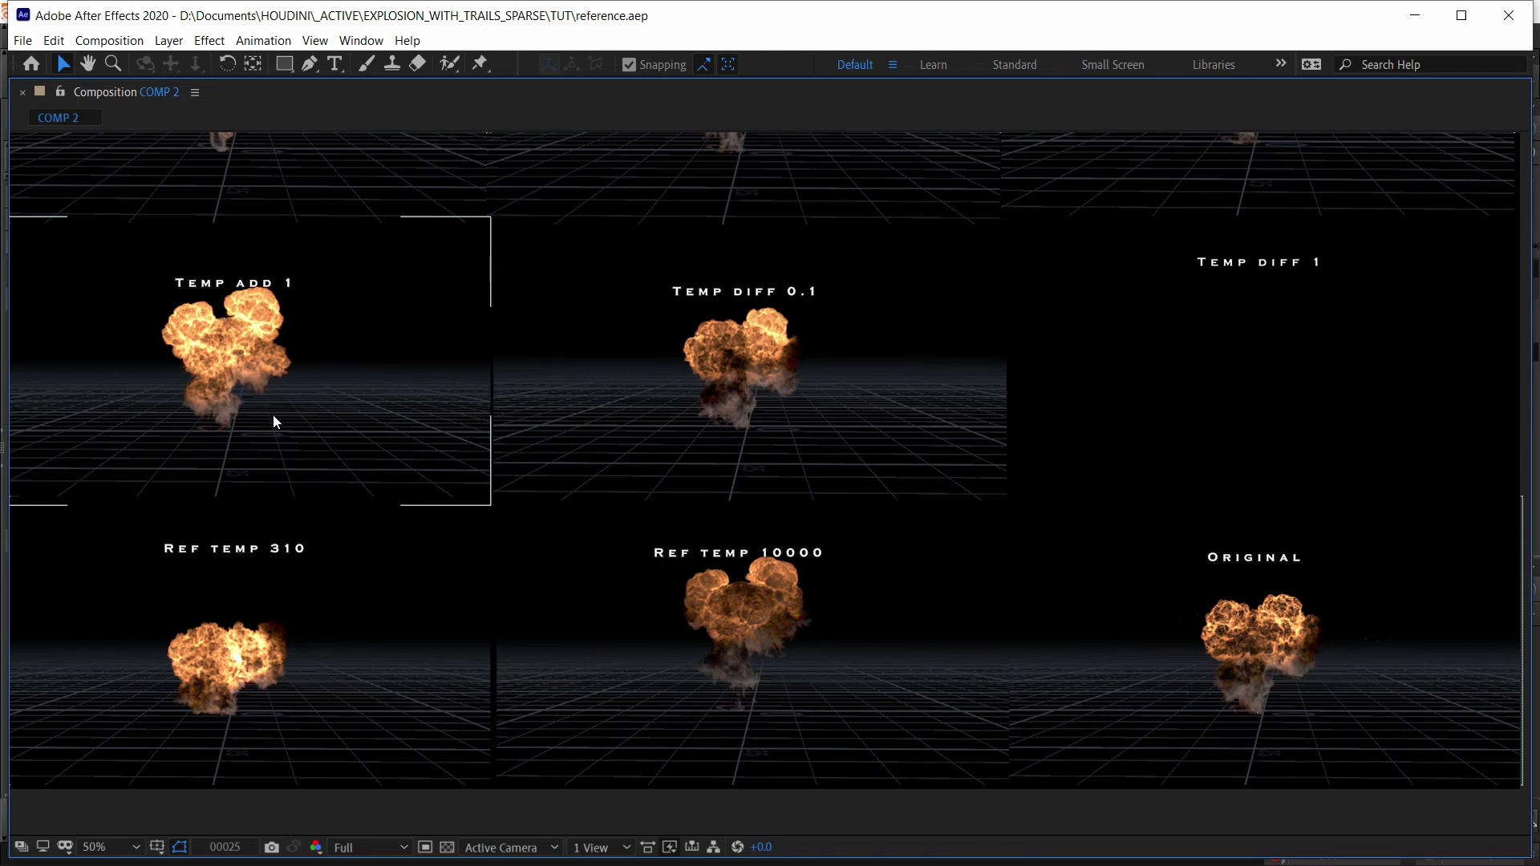
{"action": "key", "text": "alt+Tab"}
{"action": "key", "text": "alt+Tab"}
Bring the Visc 1 and Sing Proj clips into view and play them with the other comparison renders.
{"action": "middle_click_drag", "start_coordinate": [1001, 330], "coordinate": [993, 557]}
{"action": "middle_click_drag", "start_coordinate": [991, 491], "coordinate": [1134, 495]}
{"action": "middle_click_drag", "start_coordinate": [1021, 501], "coordinate": [910, 450]}
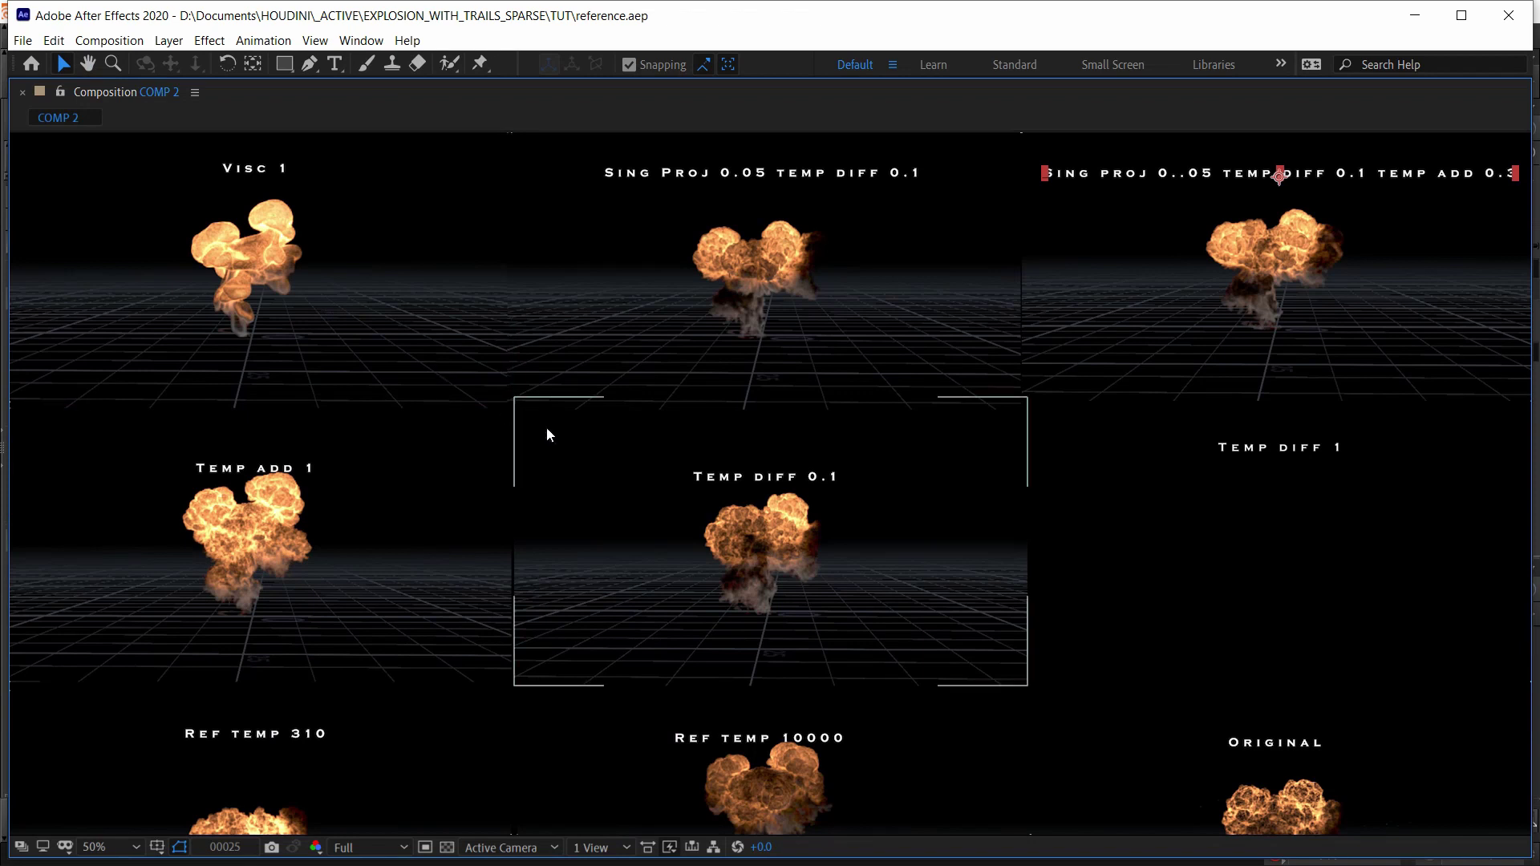
{"action": "key", "text": "space"}
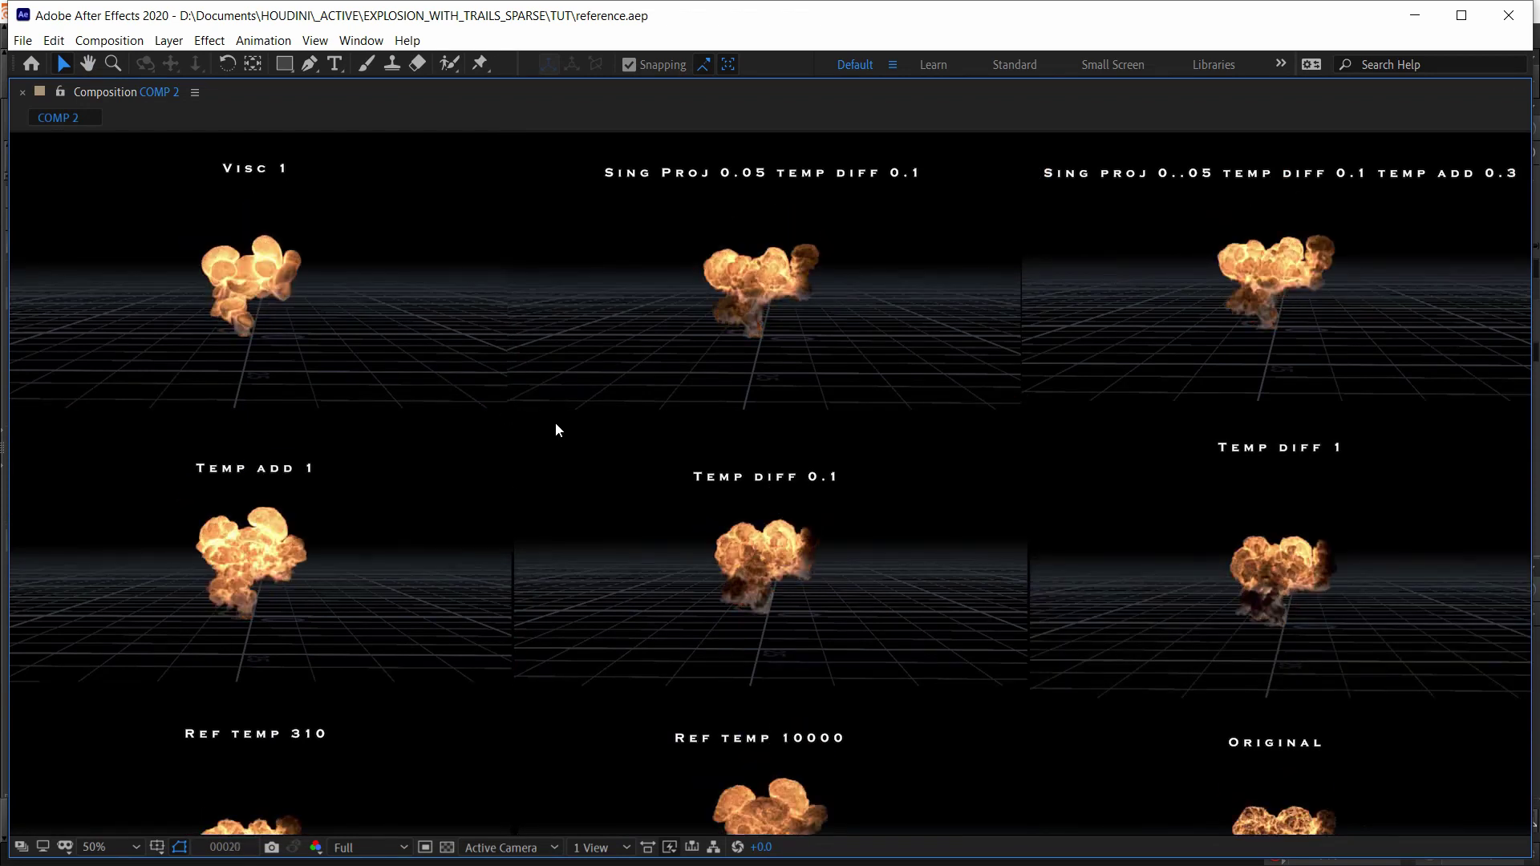
{"action": "key", "text": "space"}
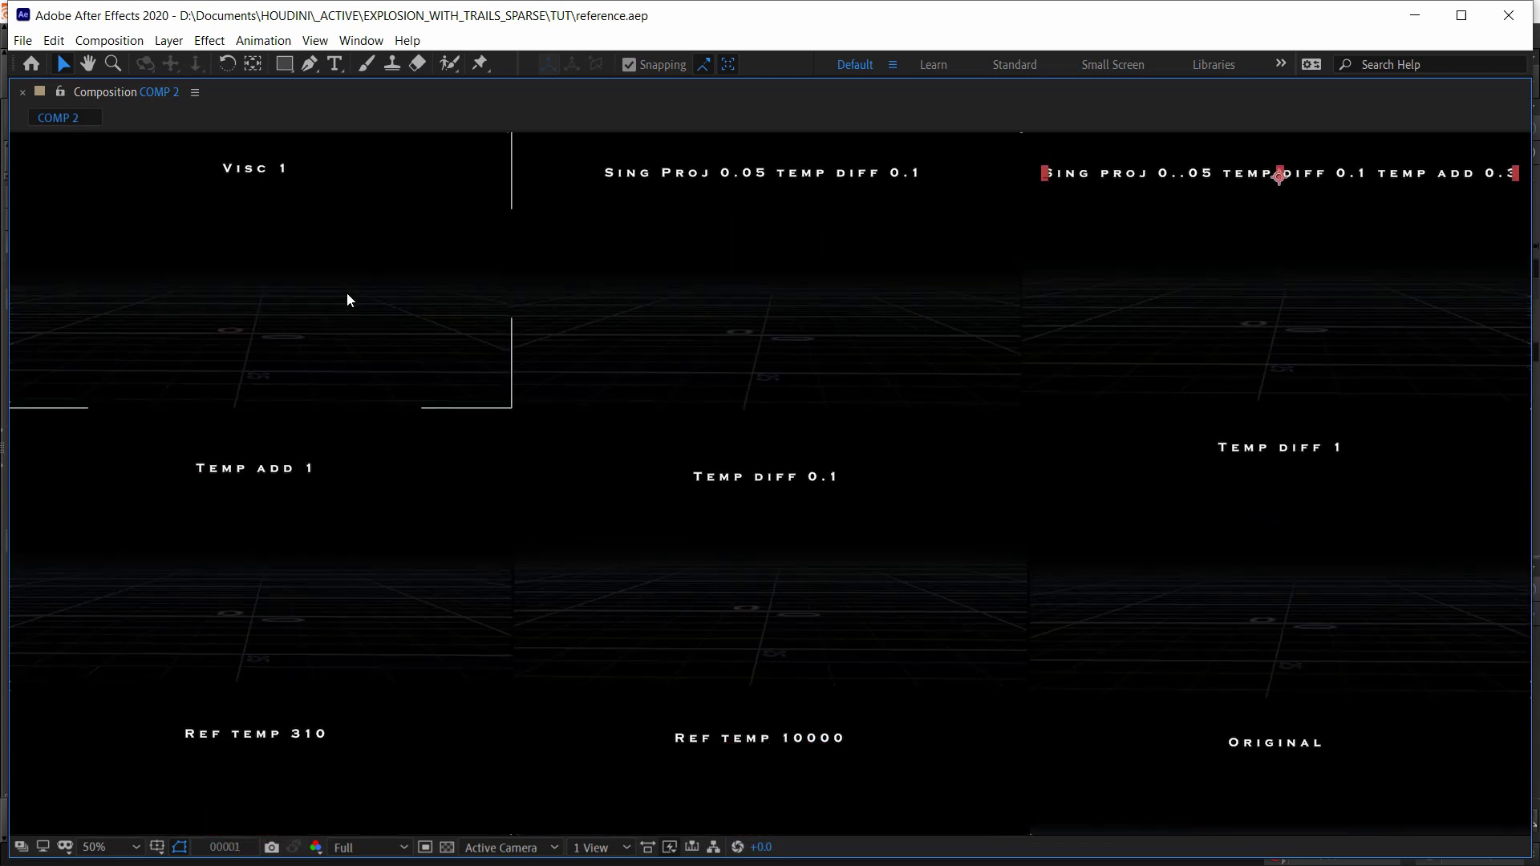
Switch to Houdini and show pyro_solver's Simulation parameters.
{"action": "key", "text": "space"}
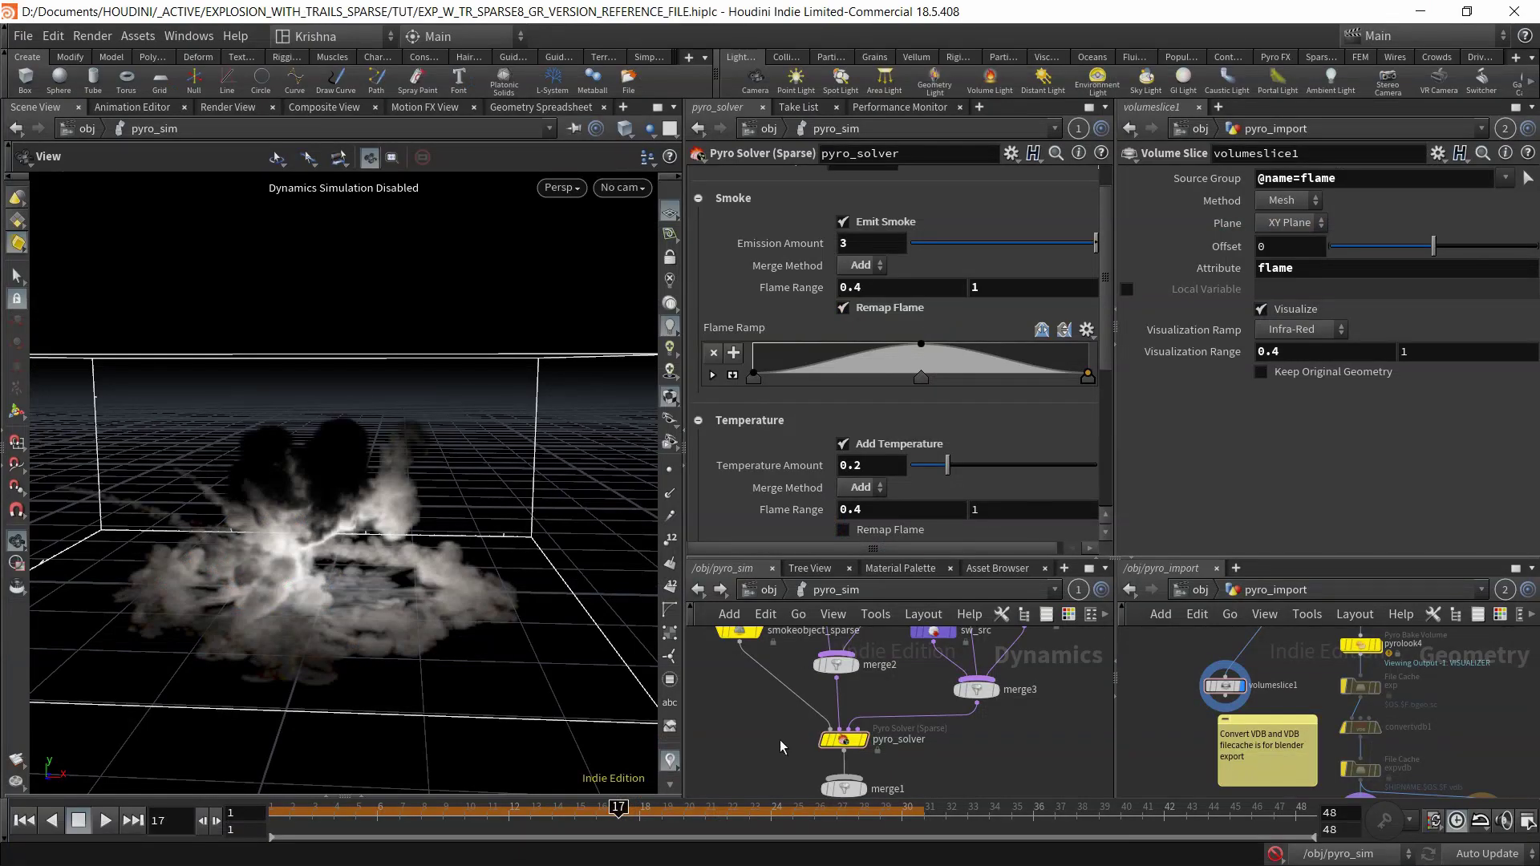
{"action": "scroll", "coordinate": [822, 331], "scroll_direction": "up", "scroll_amount": 2}
{"action": "left_click", "coordinate": [743, 178]}
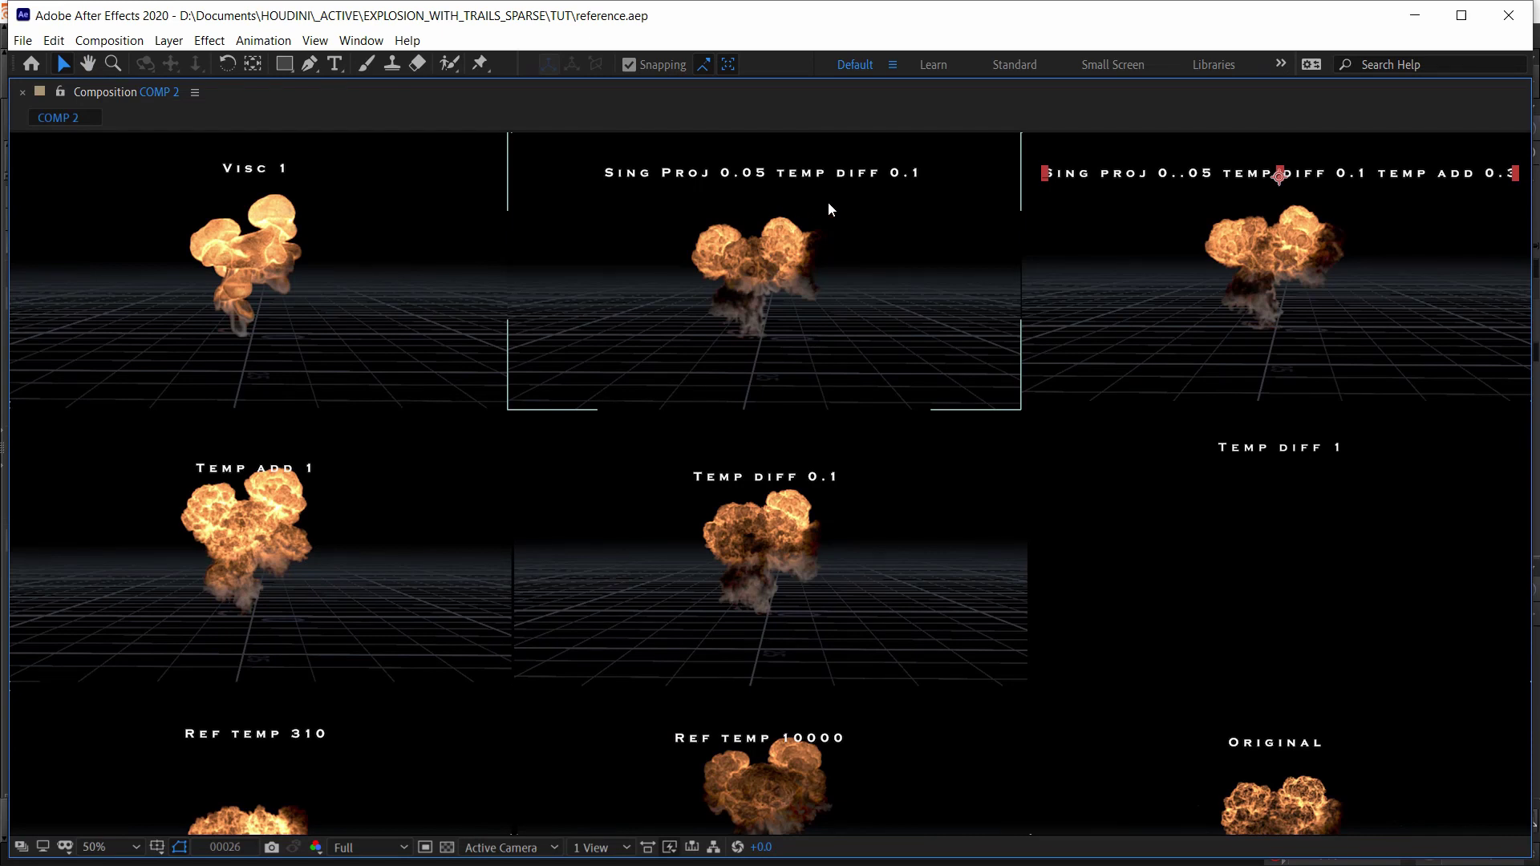
Compare the Sing Proj 0.05 Temp diff 0.1 clip with the Temp add 0.3 variant in After Effects, playing both.
{"action": "middle_click_drag", "start_coordinate": [1063, 237], "coordinate": [701, 240]}
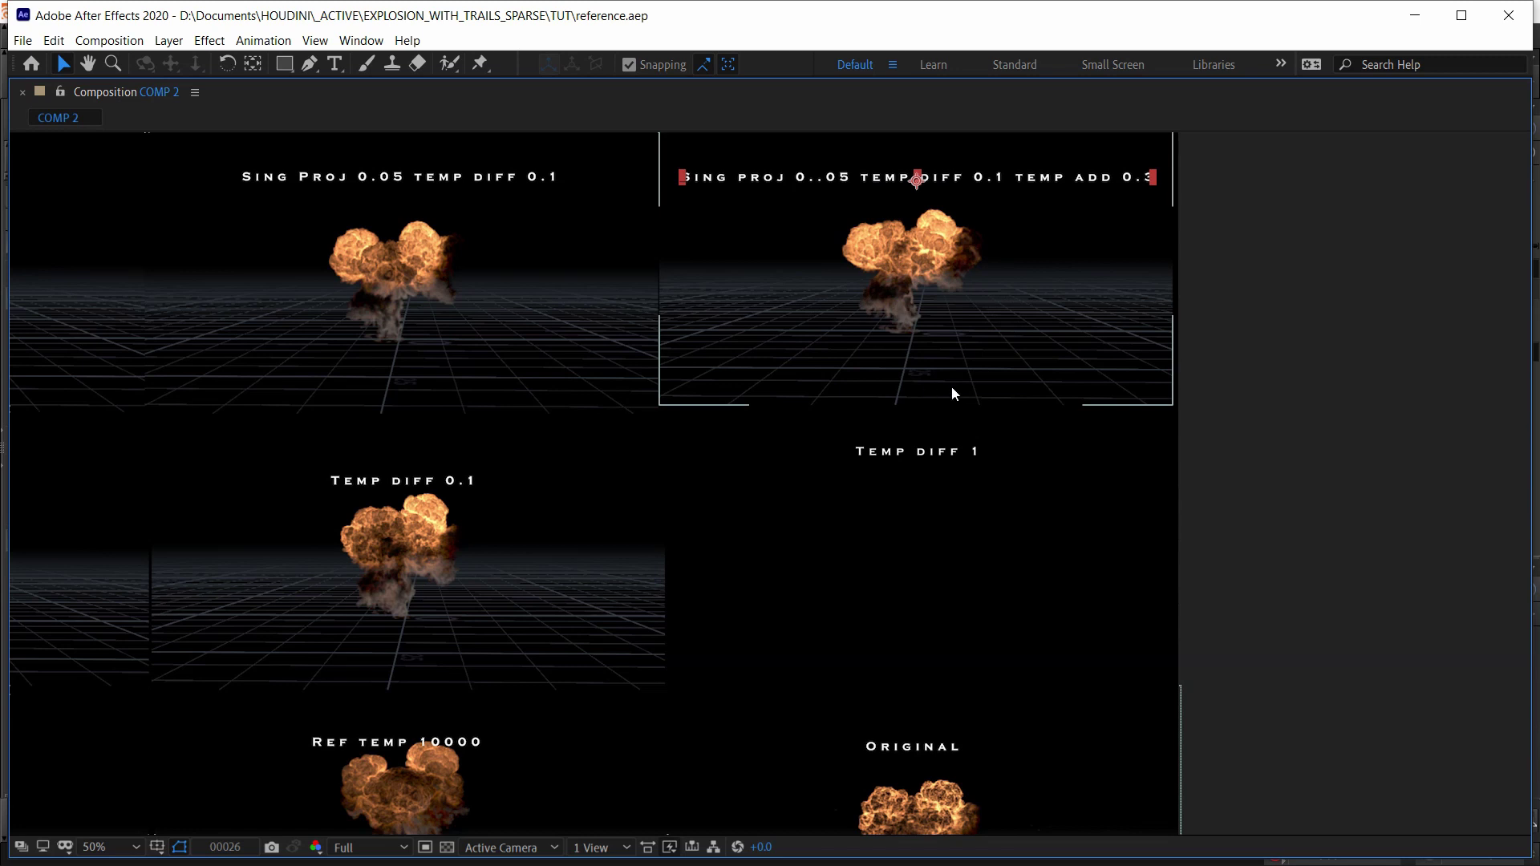
{"action": "left_click_drag", "start_coordinate": [904, 586], "coordinate": [918, 549]}
{"action": "key", "text": "v"}
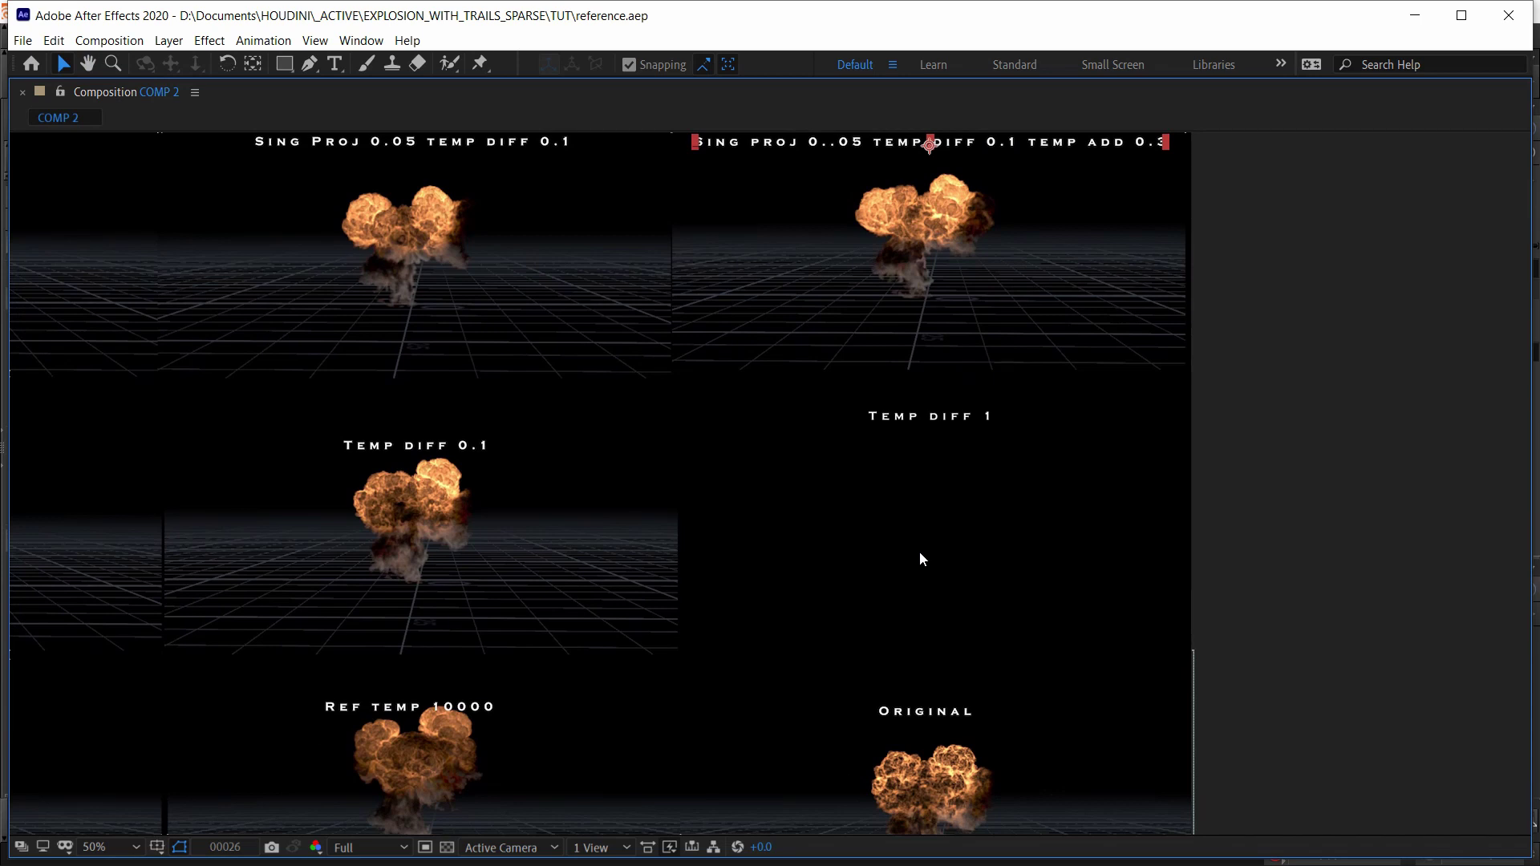
{"action": "left_click", "coordinate": [919, 551]}
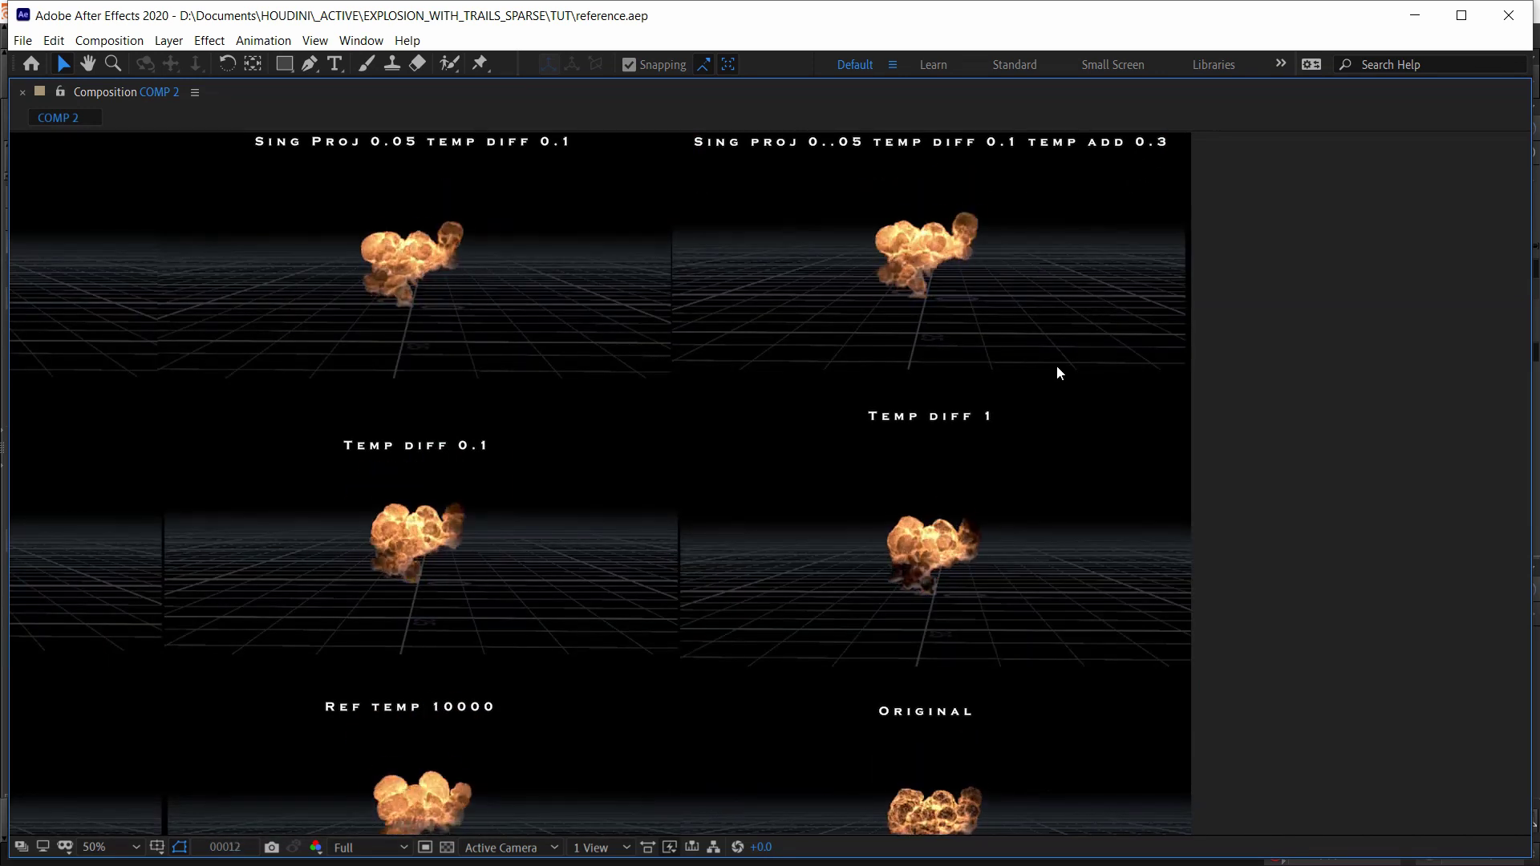
{"action": "left_click", "coordinate": [399, 325]}
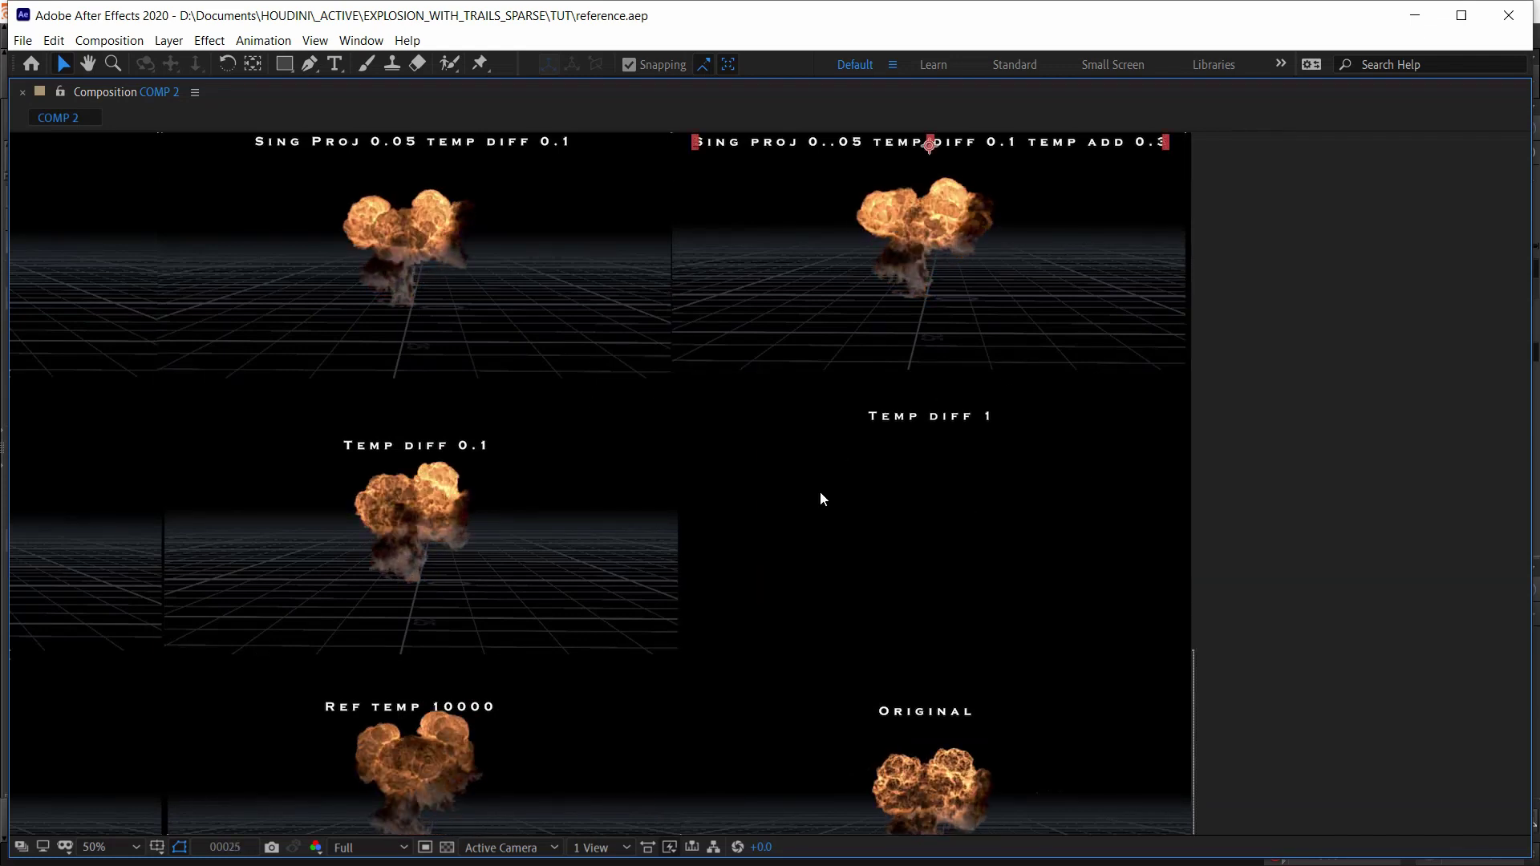
Open the COMP composition enlarged and frame the Amb temp 0, Amb temp 2500 and Original clips.
{"action": "scroll", "coordinate": [820, 490], "scroll_direction": "down", "scroll_amount": 1}
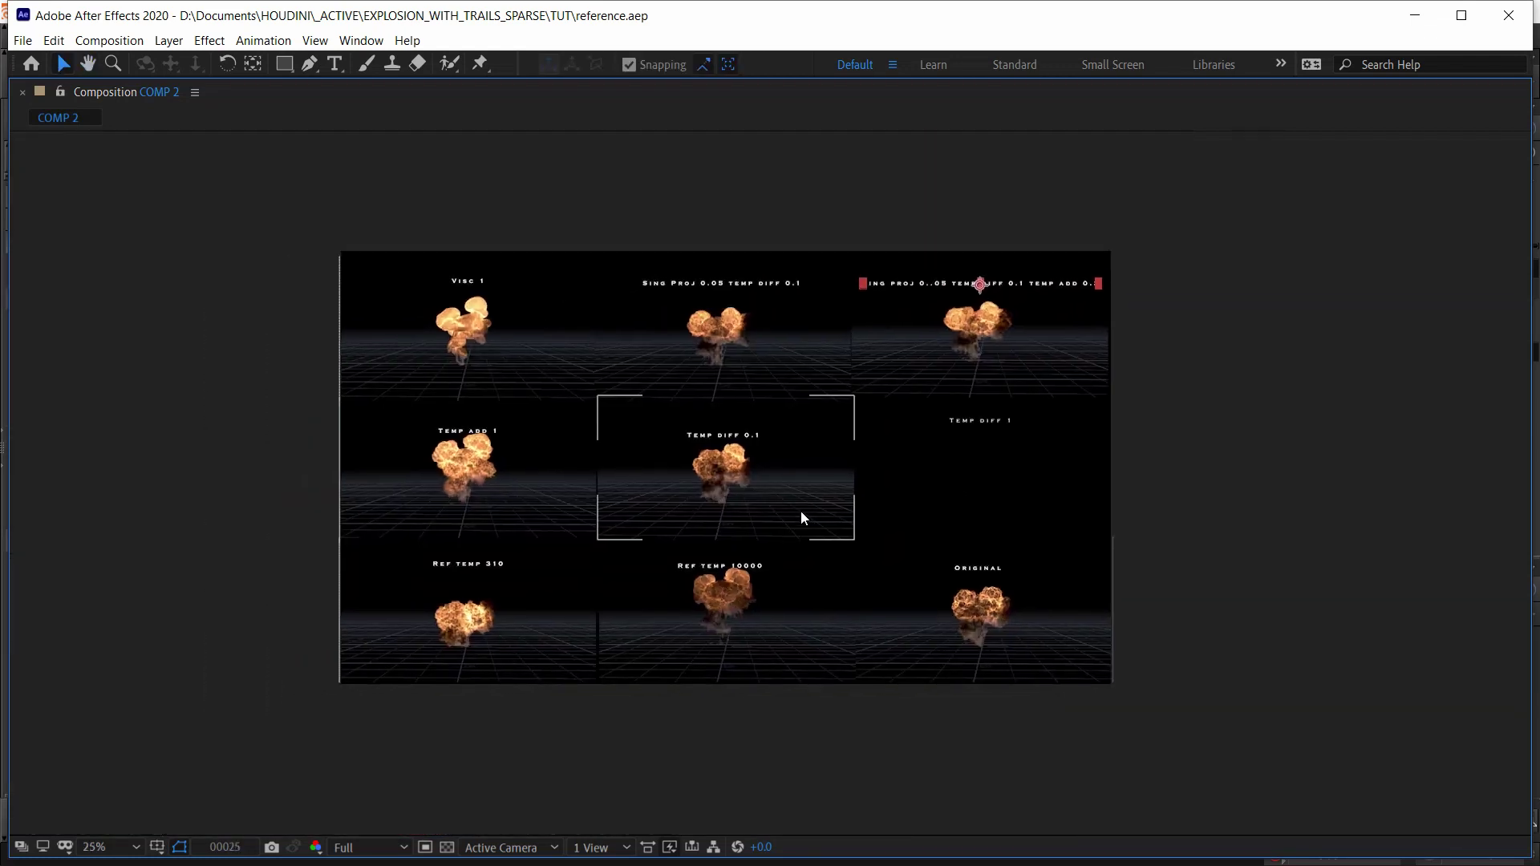
{"action": "scroll", "coordinate": [803, 518], "scroll_direction": "up", "scroll_amount": 1}
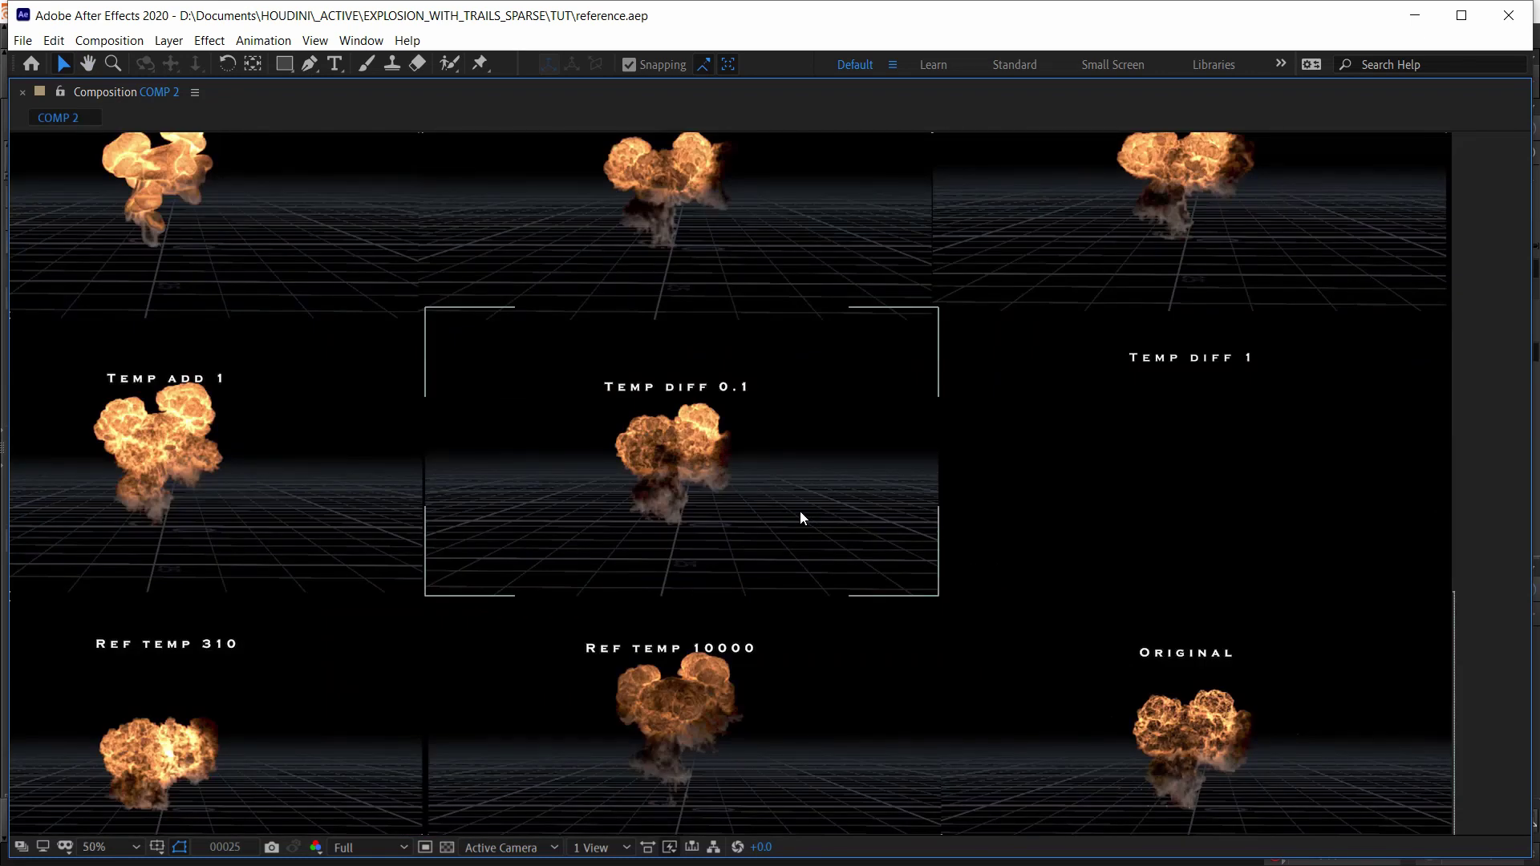
{"action": "key", "text": "grave"}
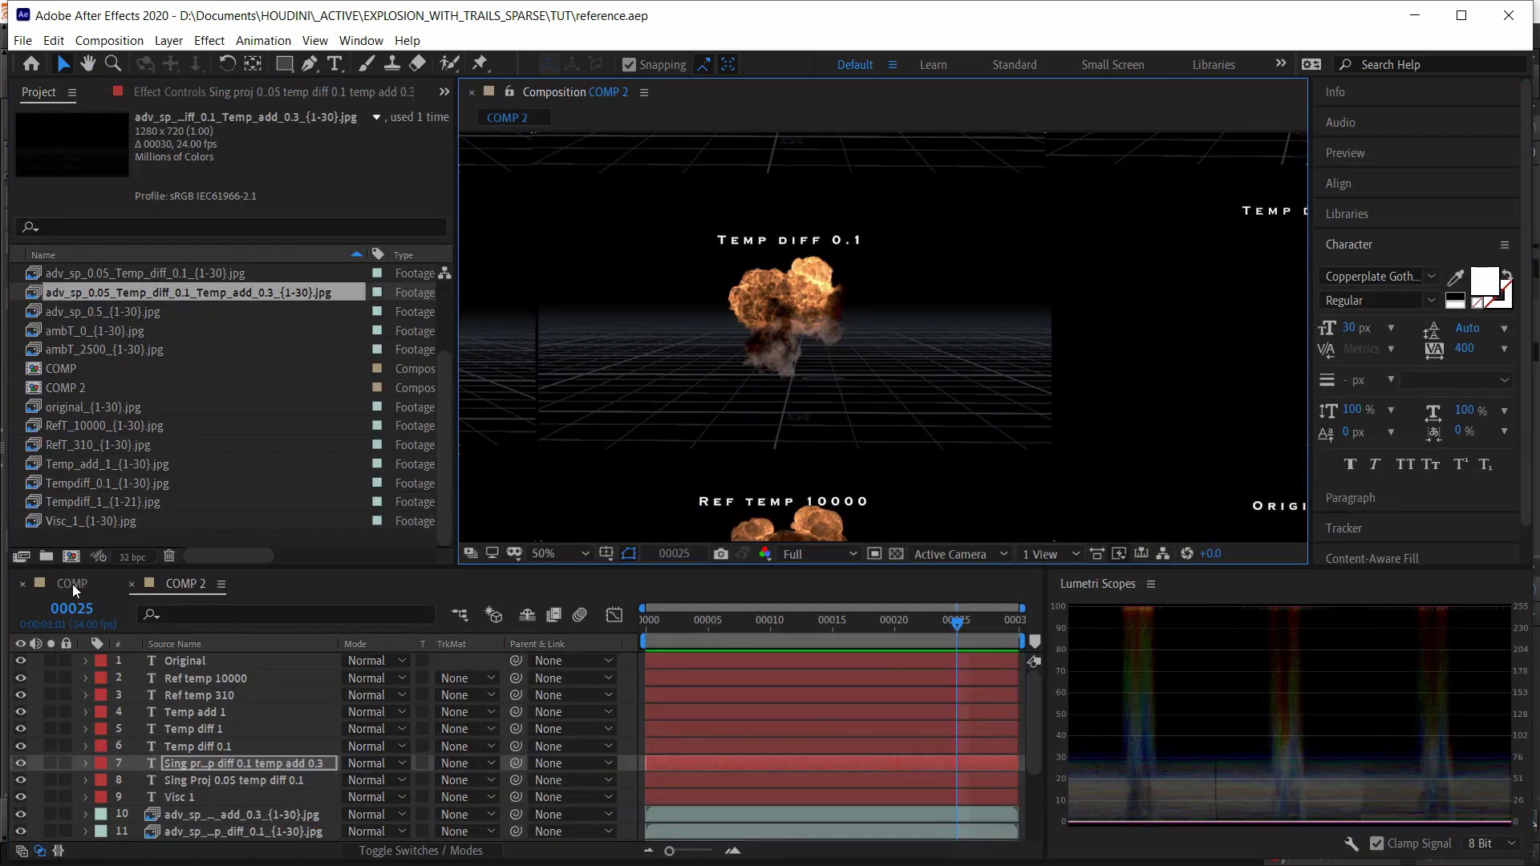
{"action": "left_click", "coordinate": [72, 584]}
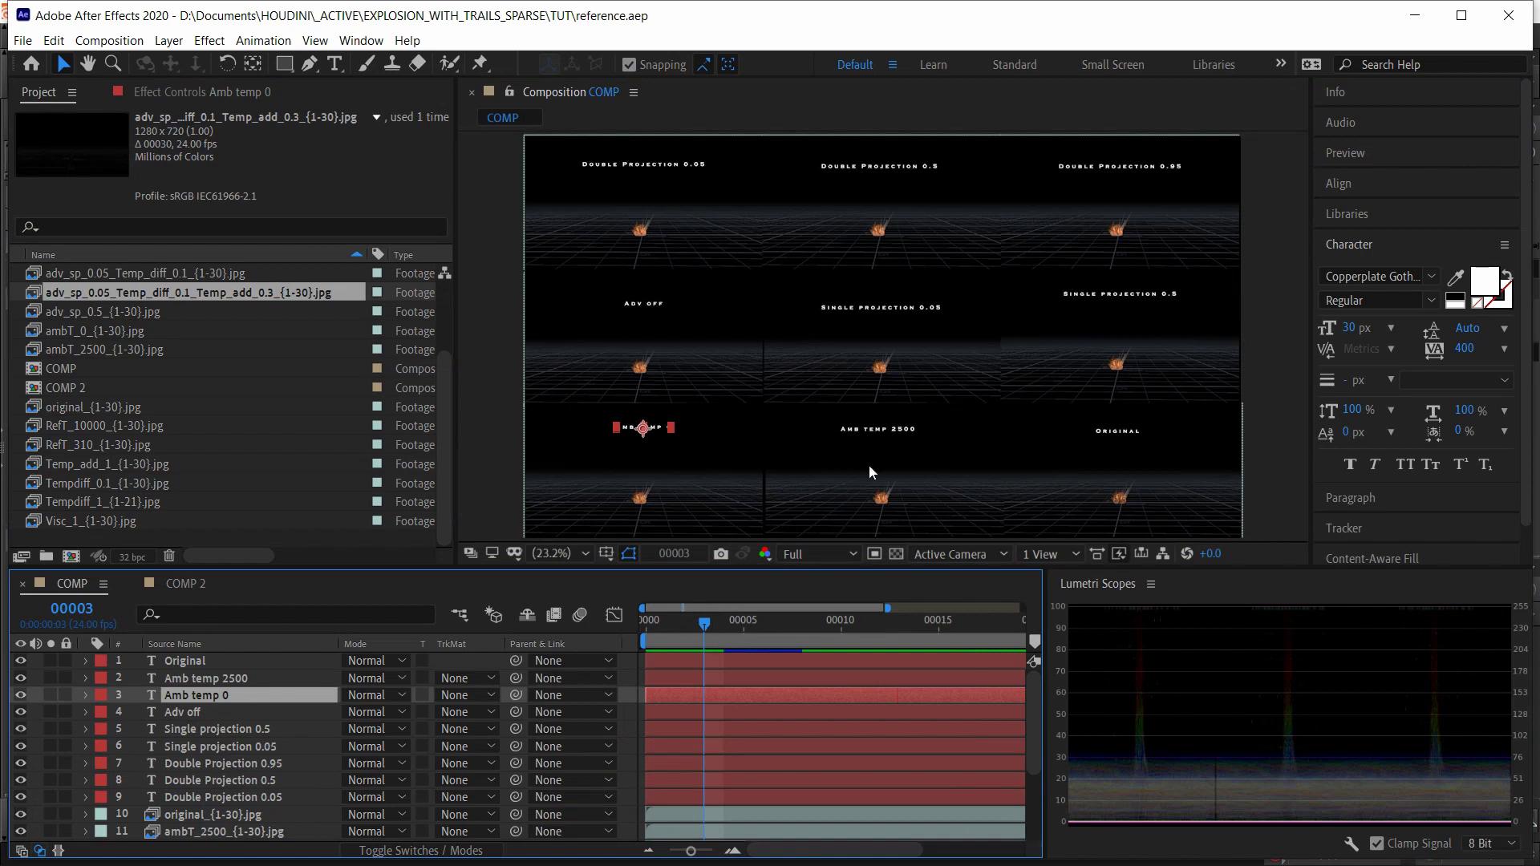
{"action": "key", "text": "grave"}
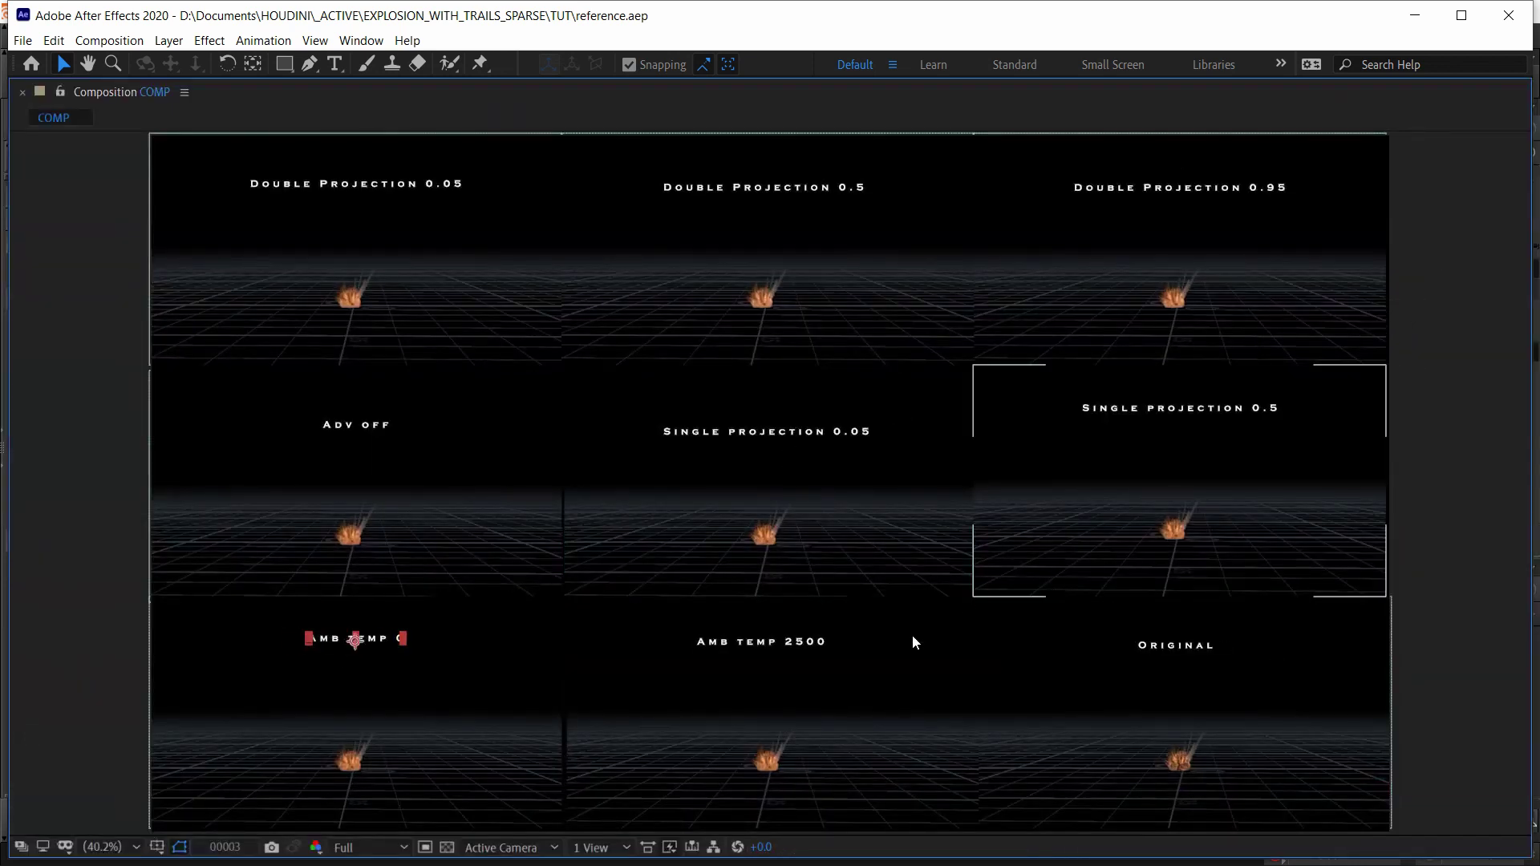
{"action": "scroll", "coordinate": [1195, 742], "scroll_direction": "up", "scroll_amount": 1}
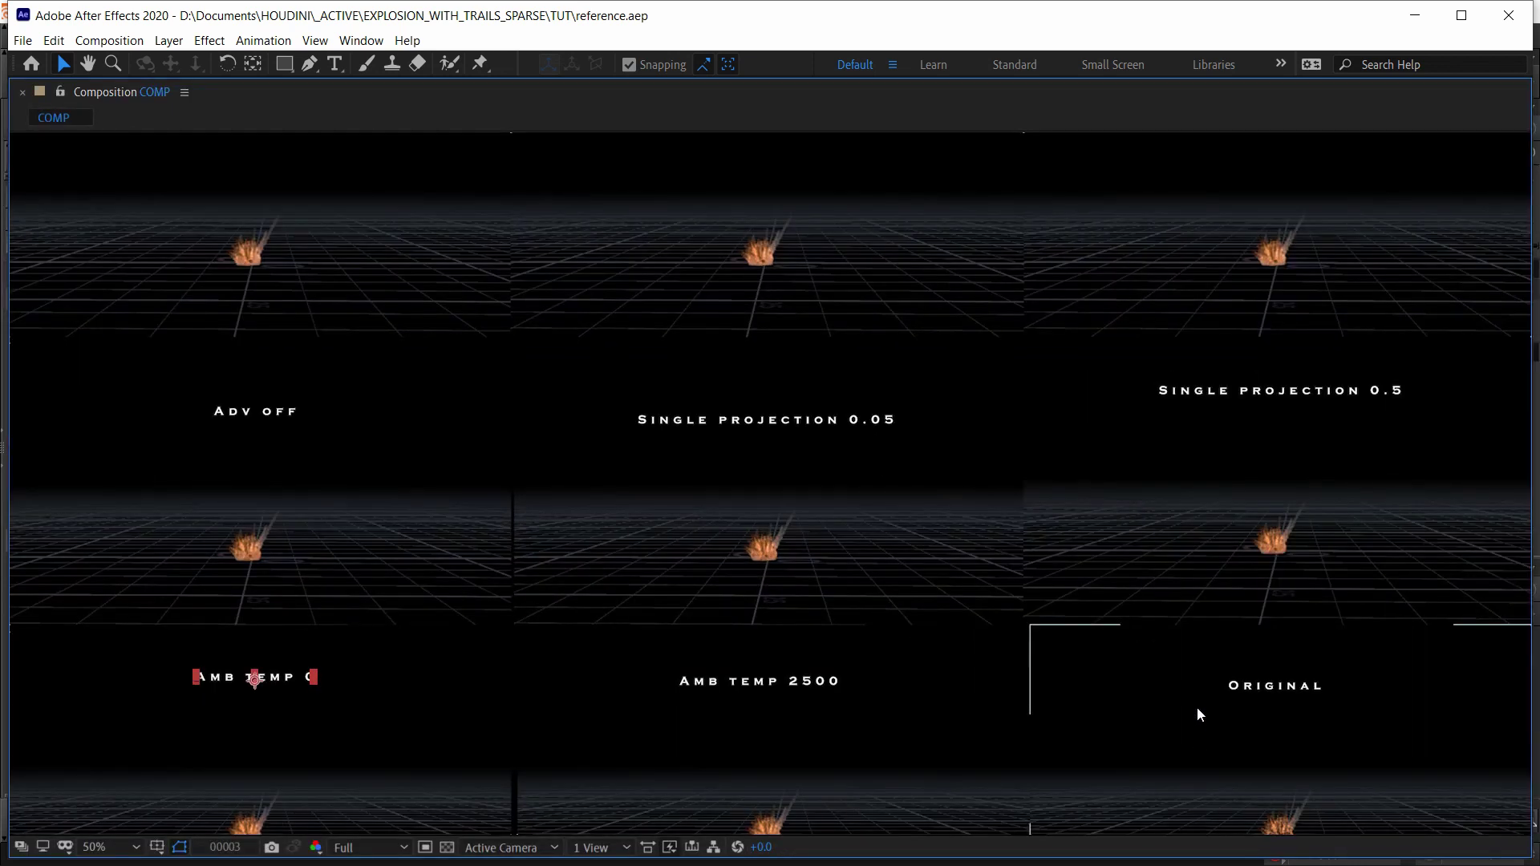
{"action": "middle_click_drag", "start_coordinate": [1265, 692], "coordinate": [1143, 450]}
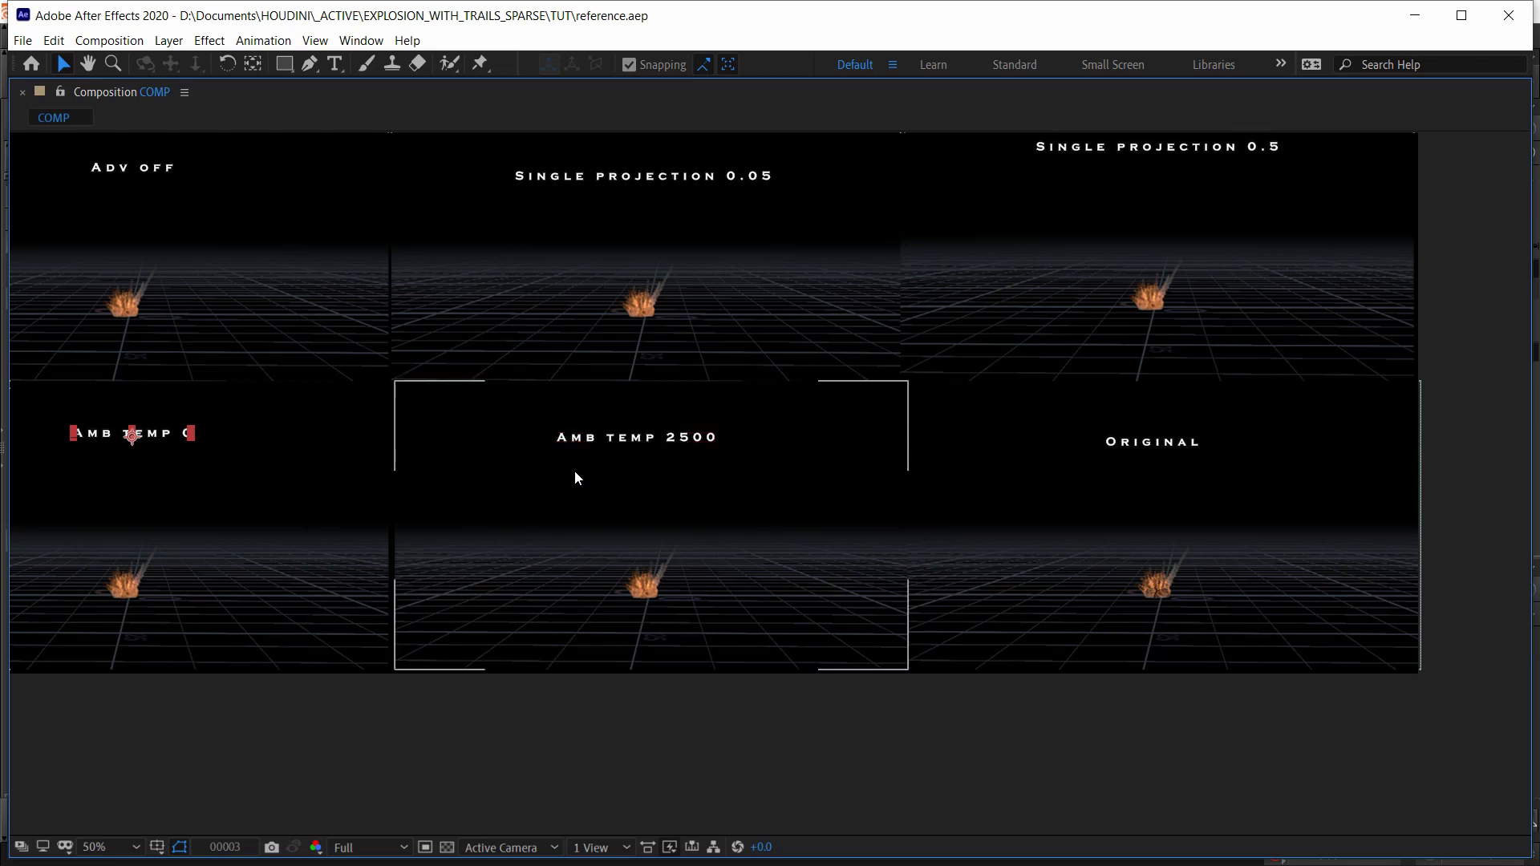
Check pyro_solver's Ambient Temp setting in Houdini, and return to the Amb temp clips in After Effects.
{"action": "key", "text": "alt+Tab"}
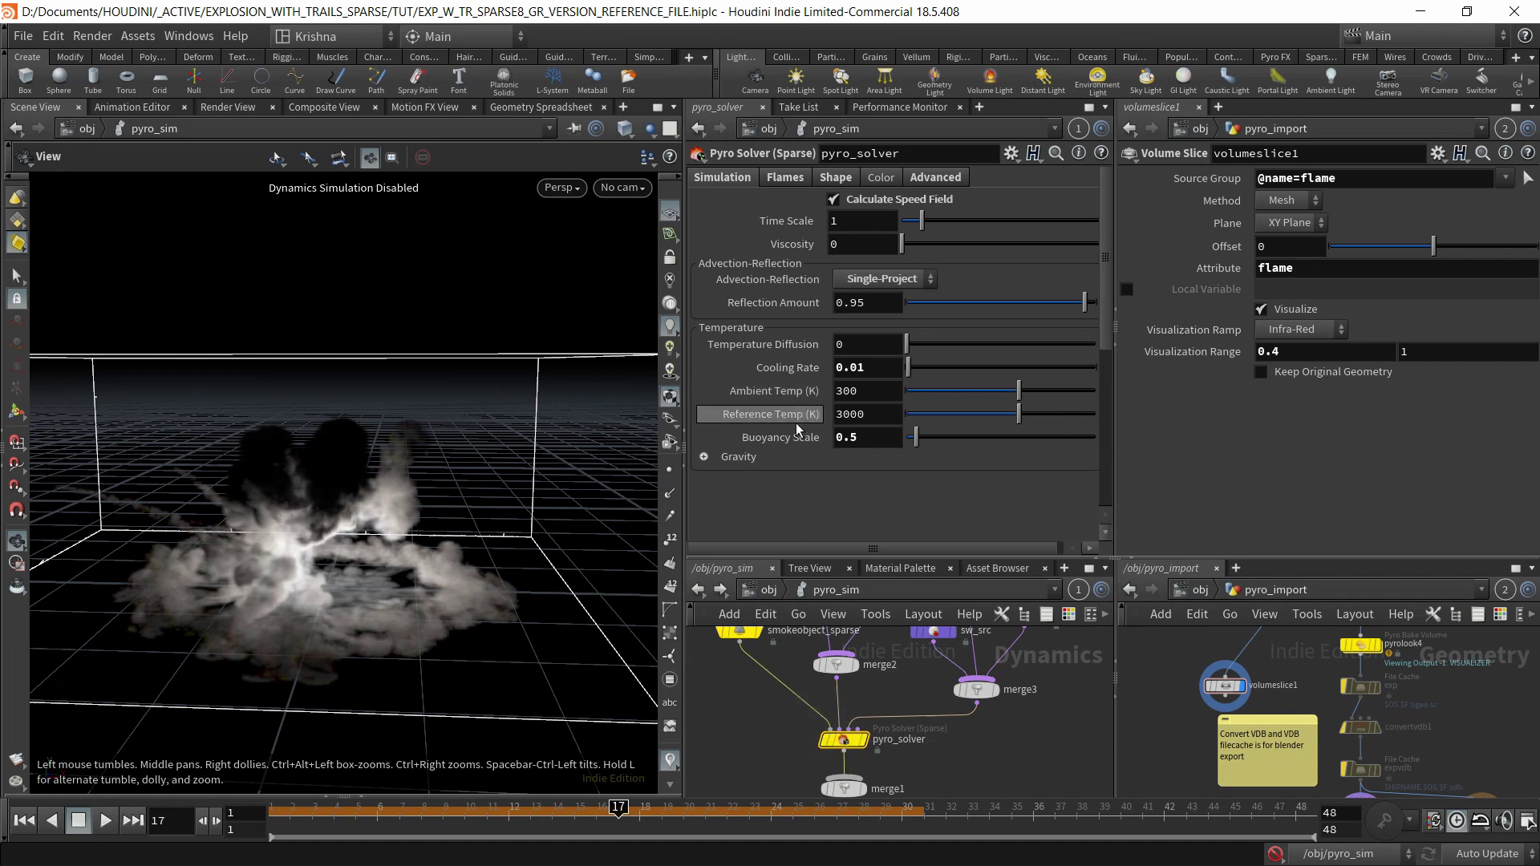
{"action": "mouse_move", "coordinate": [798, 391]}
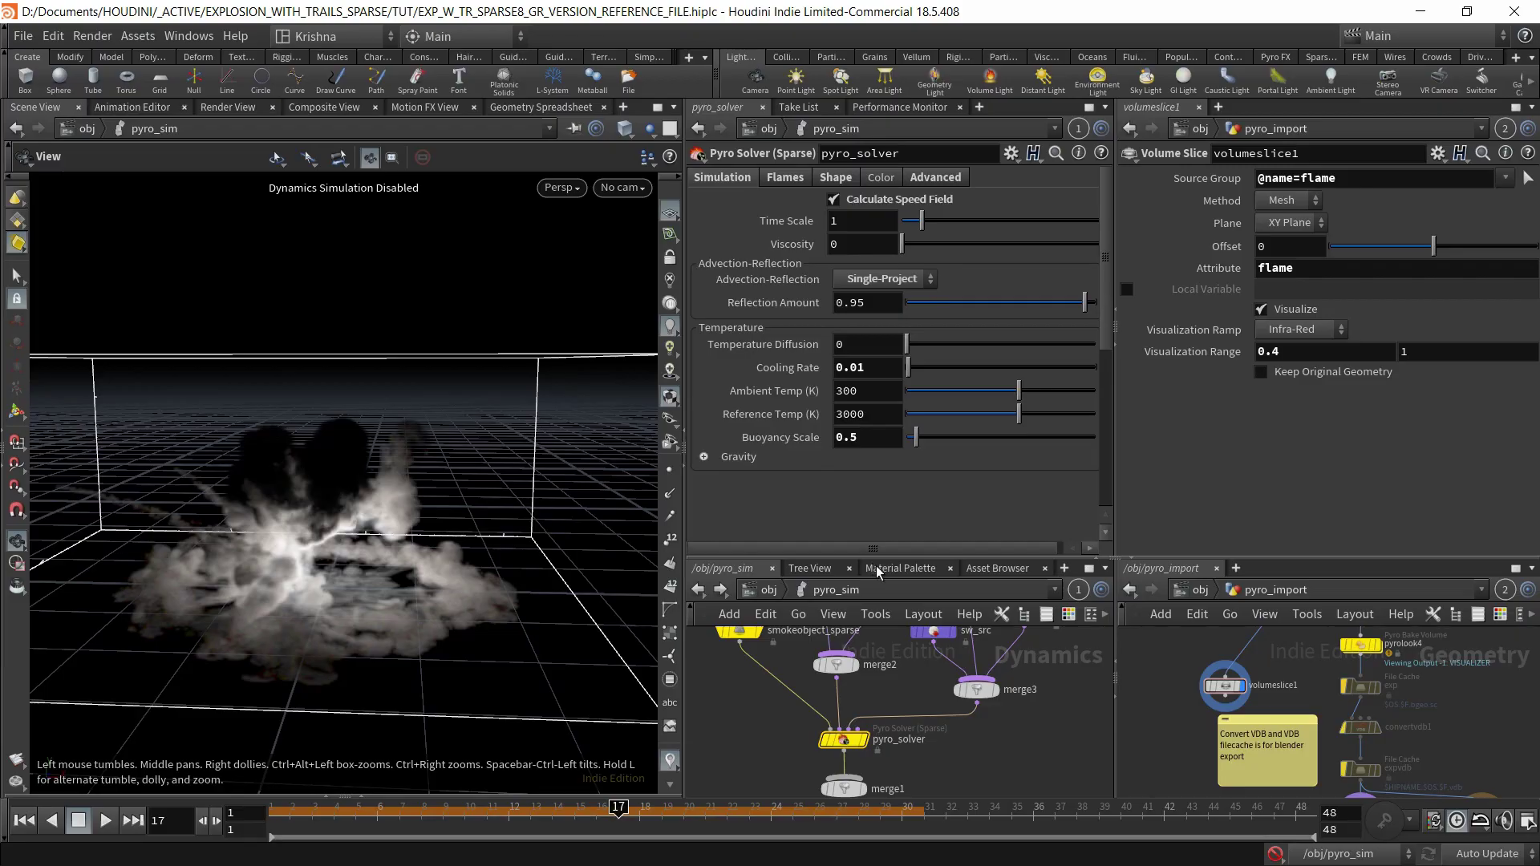
{"action": "key", "text": "alt+Tab"}
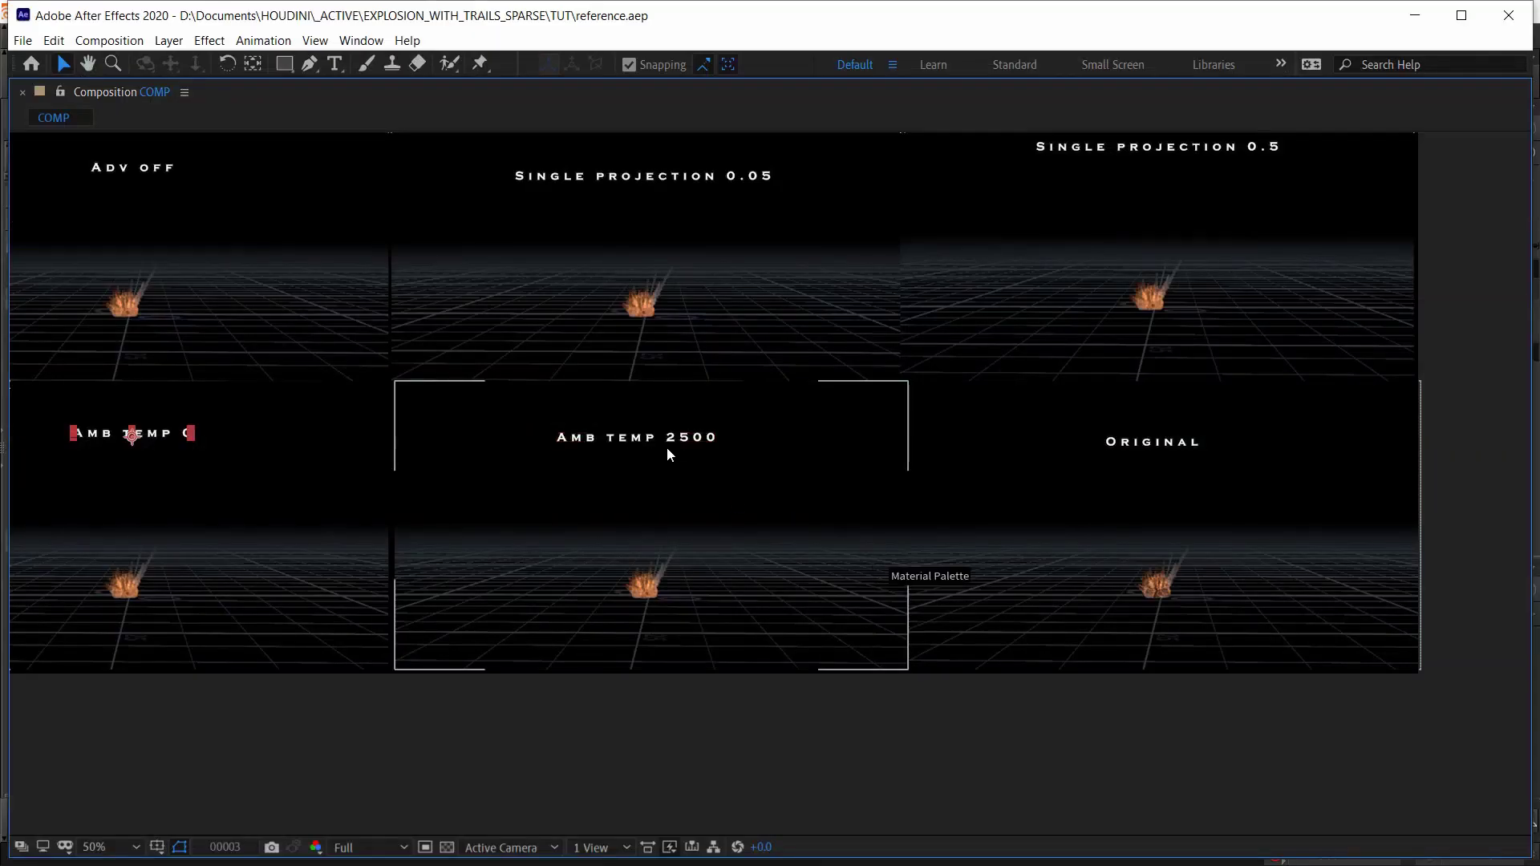
Play the COMP comparison to contrast the Amb temp 0, Amb temp 2500 and Original clips, pausing on the developed explosion.
{"action": "left_click", "coordinate": [243, 498]}
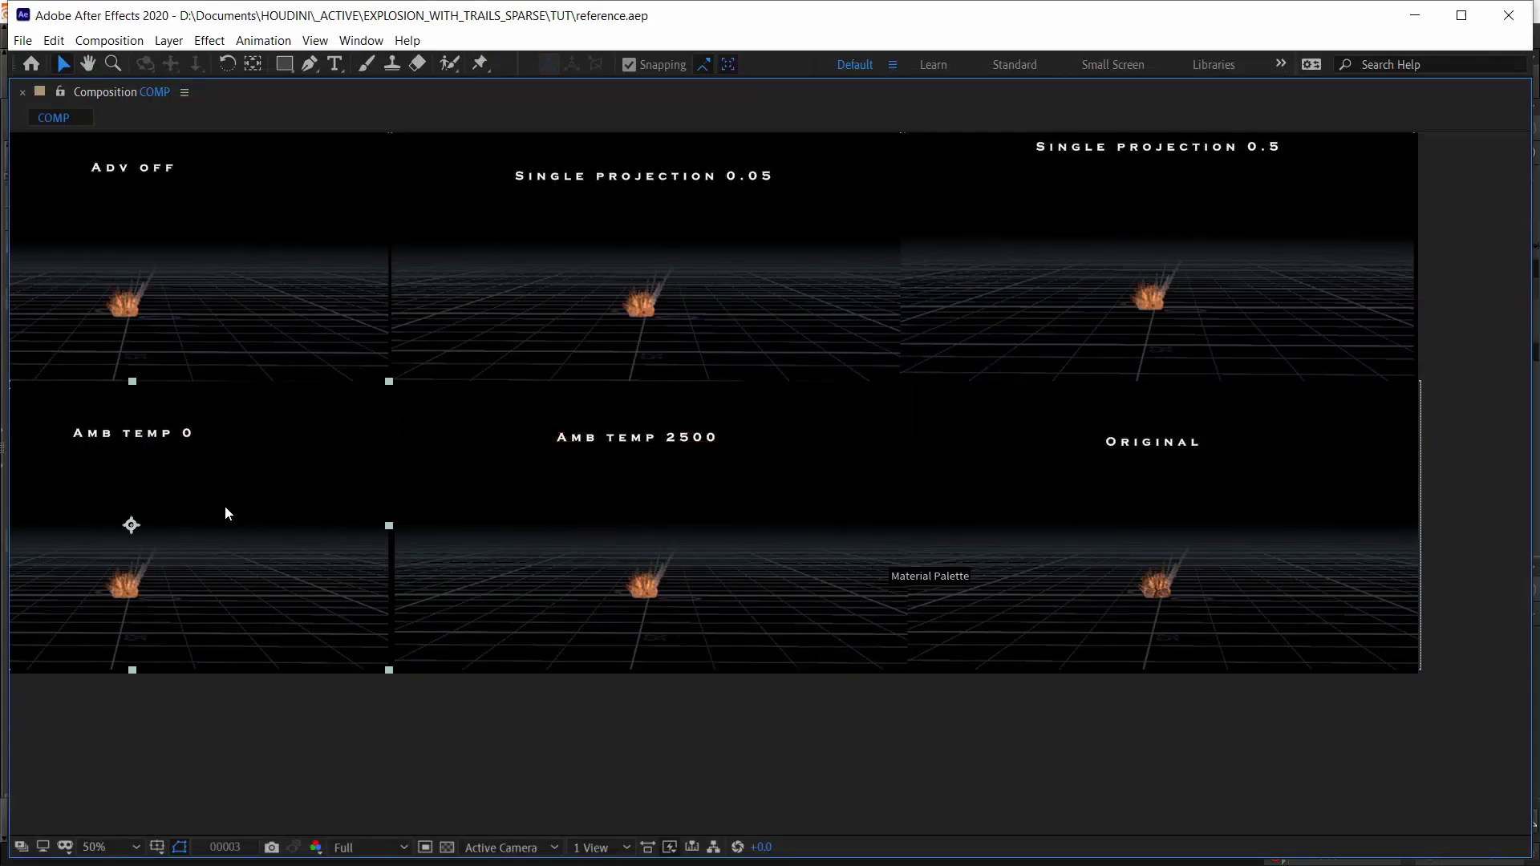
{"action": "middle_click_drag", "start_coordinate": [980, 644], "coordinate": [1048, 650]}
{"action": "key", "text": "space"}
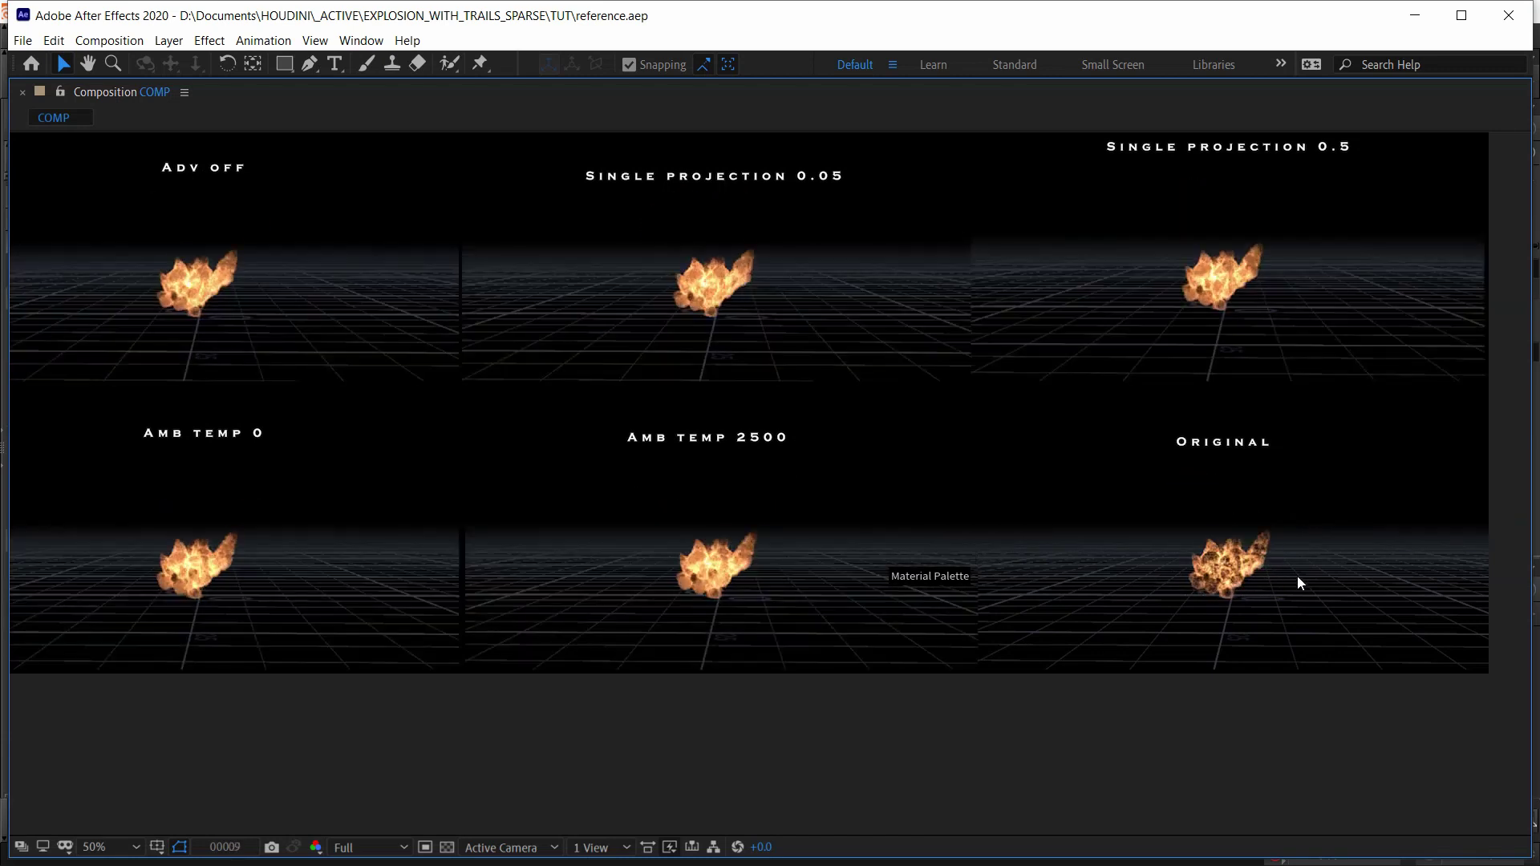
{"action": "key", "text": "space"}
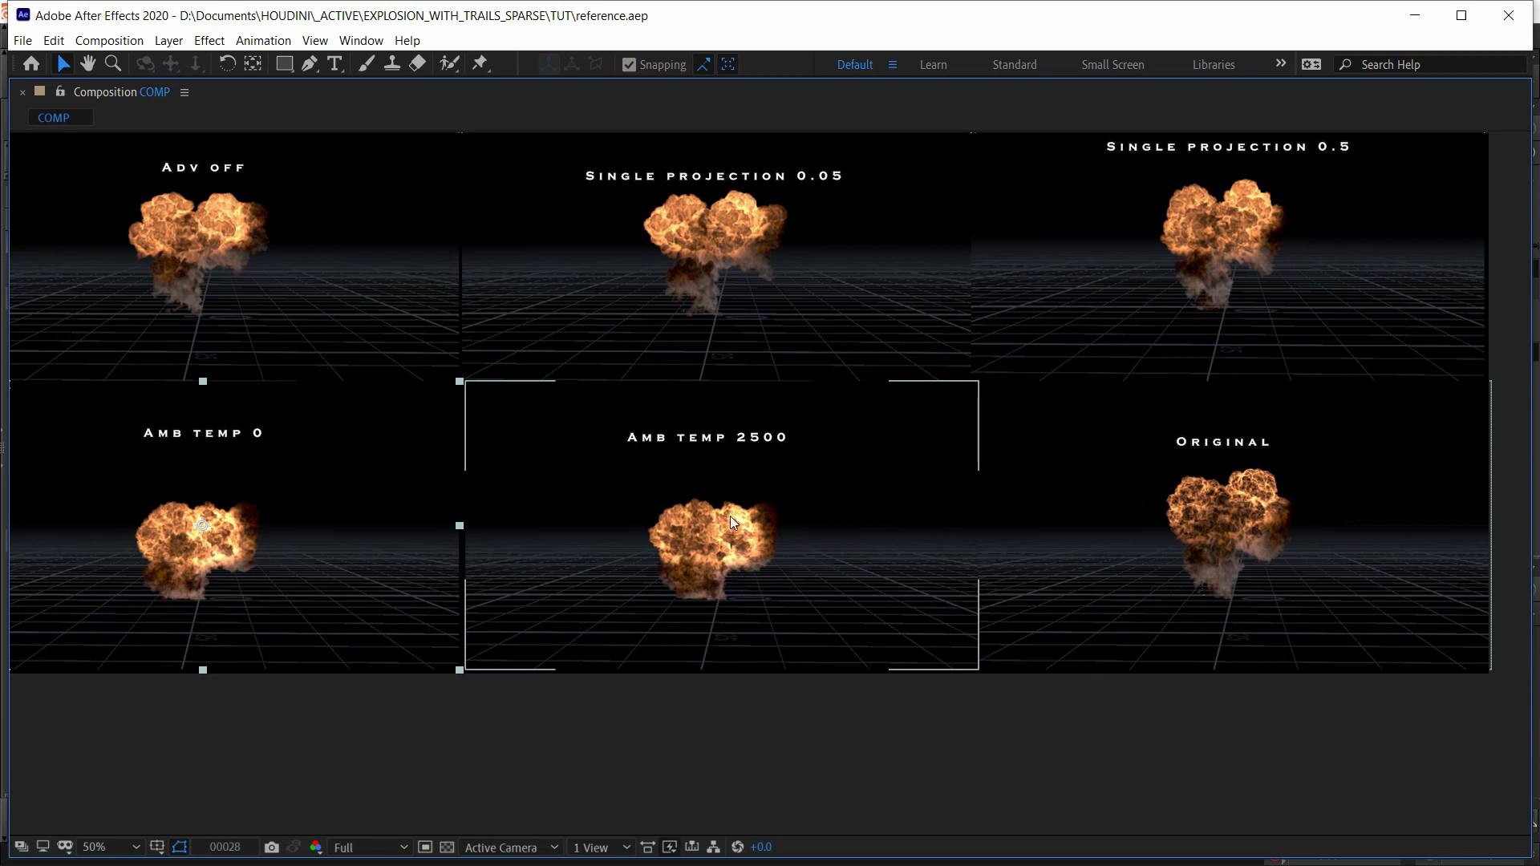
{"action": "middle_click_drag", "start_coordinate": [1023, 493], "coordinate": [1027, 629]}
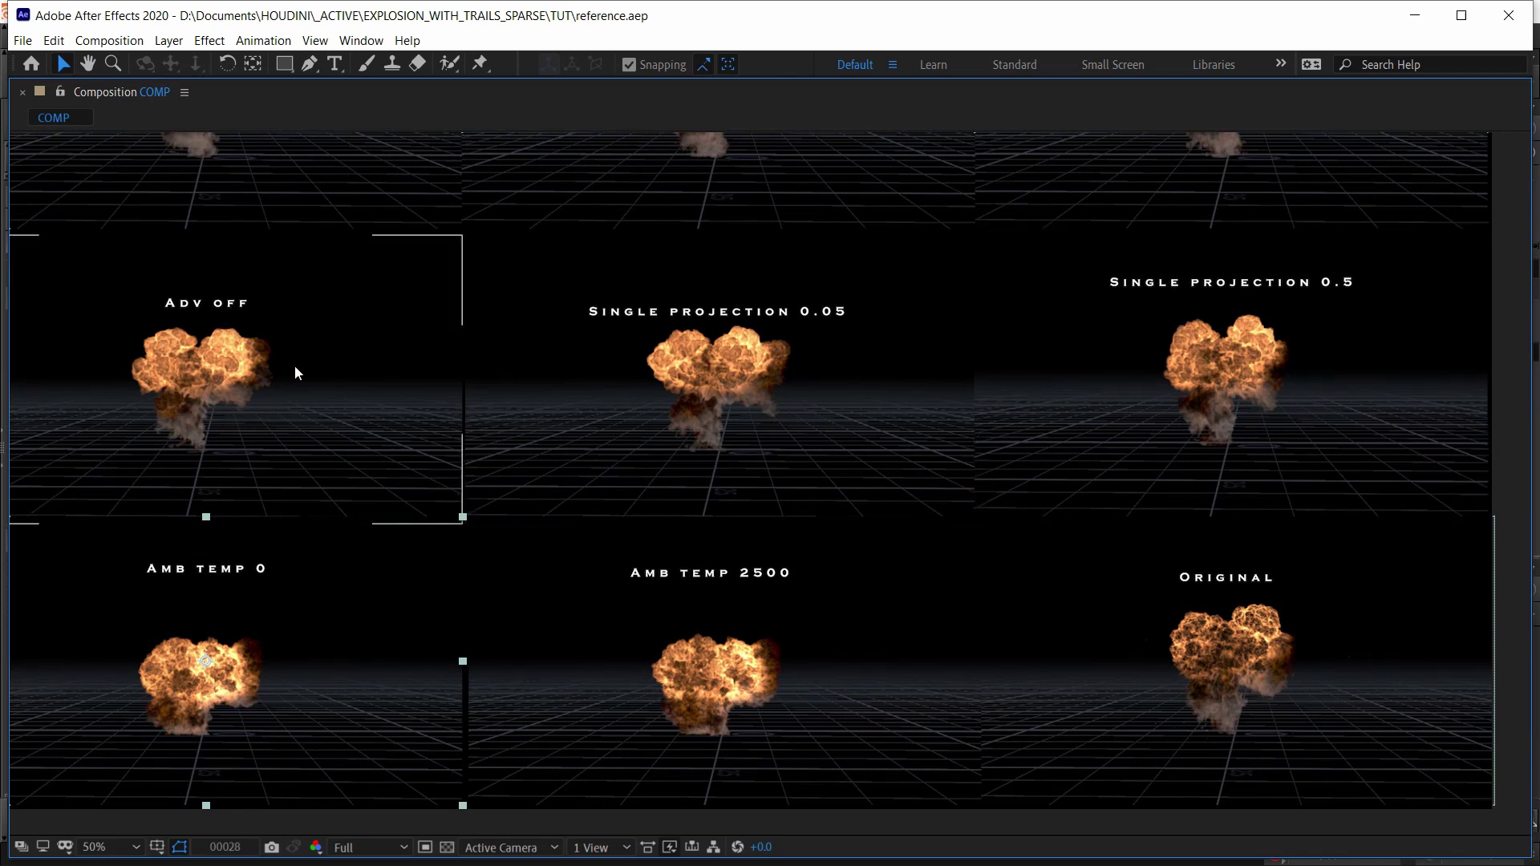
Switch to Houdini, set pyro_solver's Advection-Reflection to Disabled and back to Single-Project, and return to After Effects.
{"action": "key", "text": "alt+Tab"}
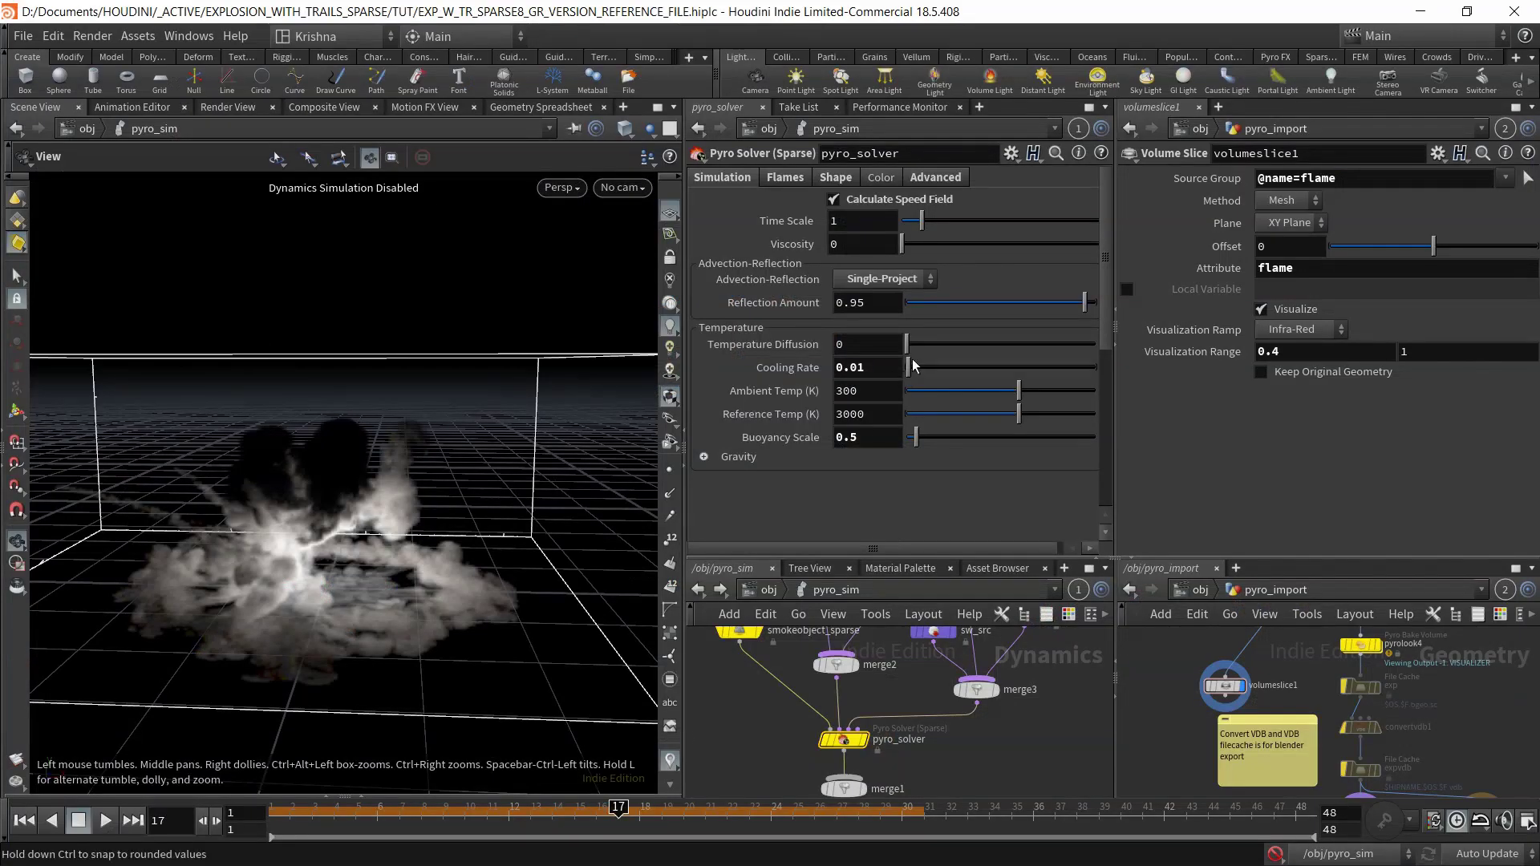
{"action": "left_click", "coordinate": [898, 279]}
{"action": "left_click", "coordinate": [897, 299]}
{"action": "left_click", "coordinate": [903, 277]}
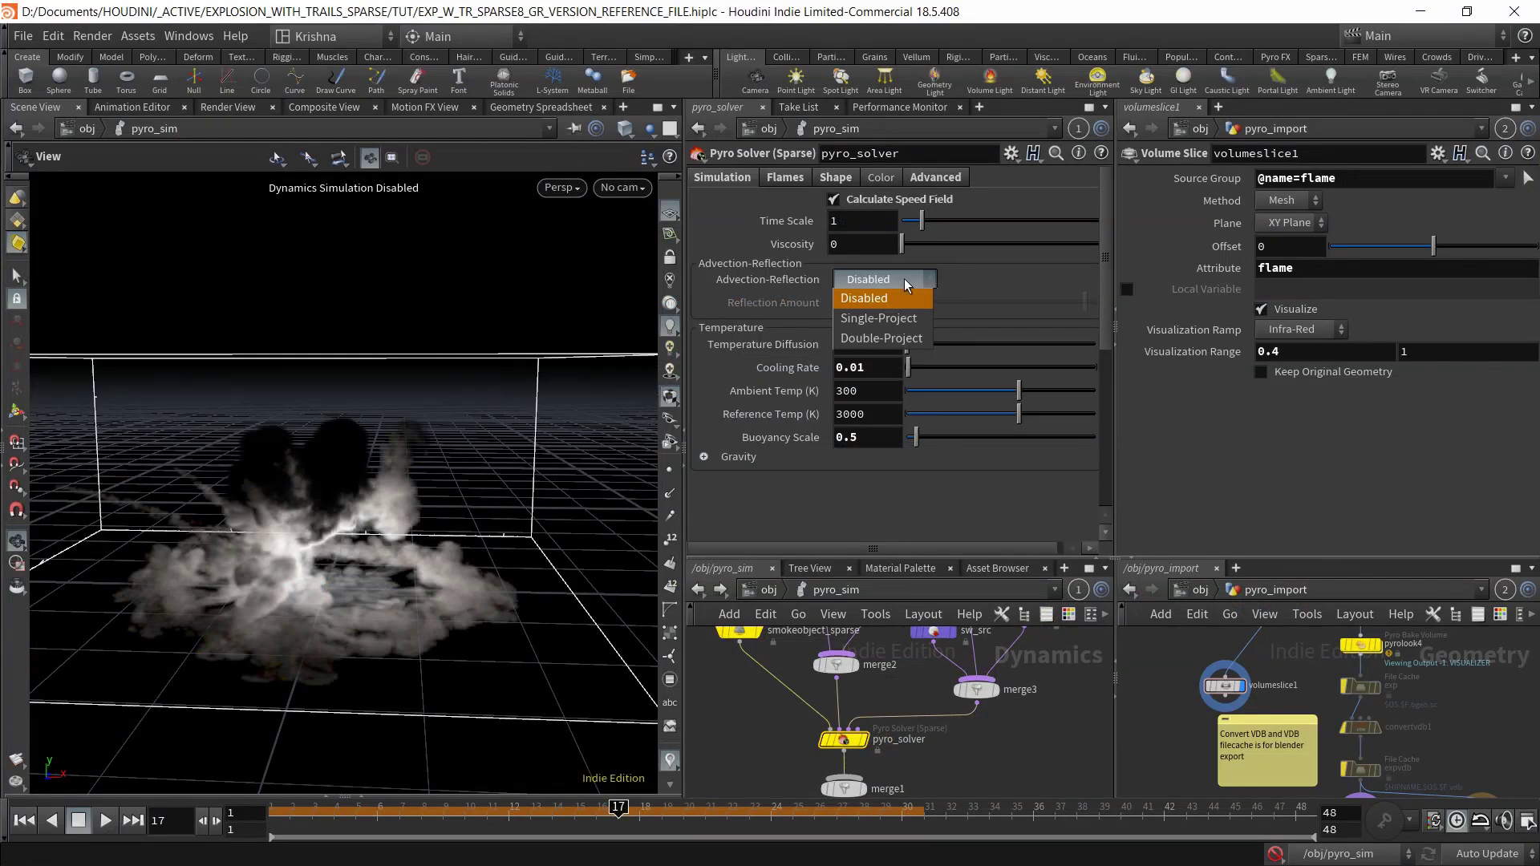
{"action": "left_click", "coordinate": [903, 318]}
{"action": "key", "text": "alt+Tab"}
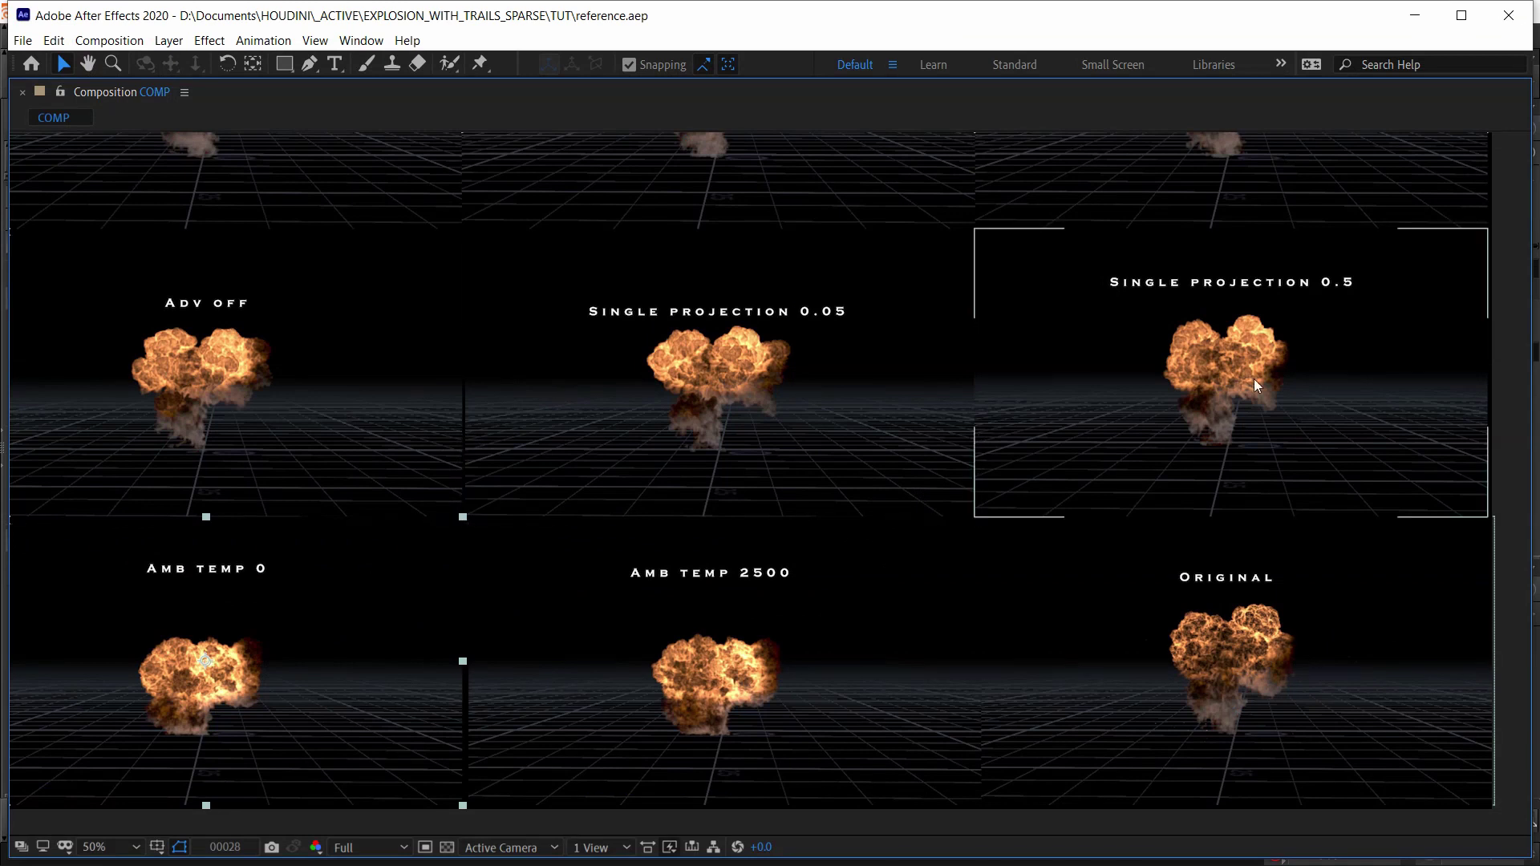
Play the Adv off, Single projection 0.05 and Single projection 0.5 clips side by side.
{"action": "middle_click_drag", "start_coordinate": [853, 445], "coordinate": [827, 444]}
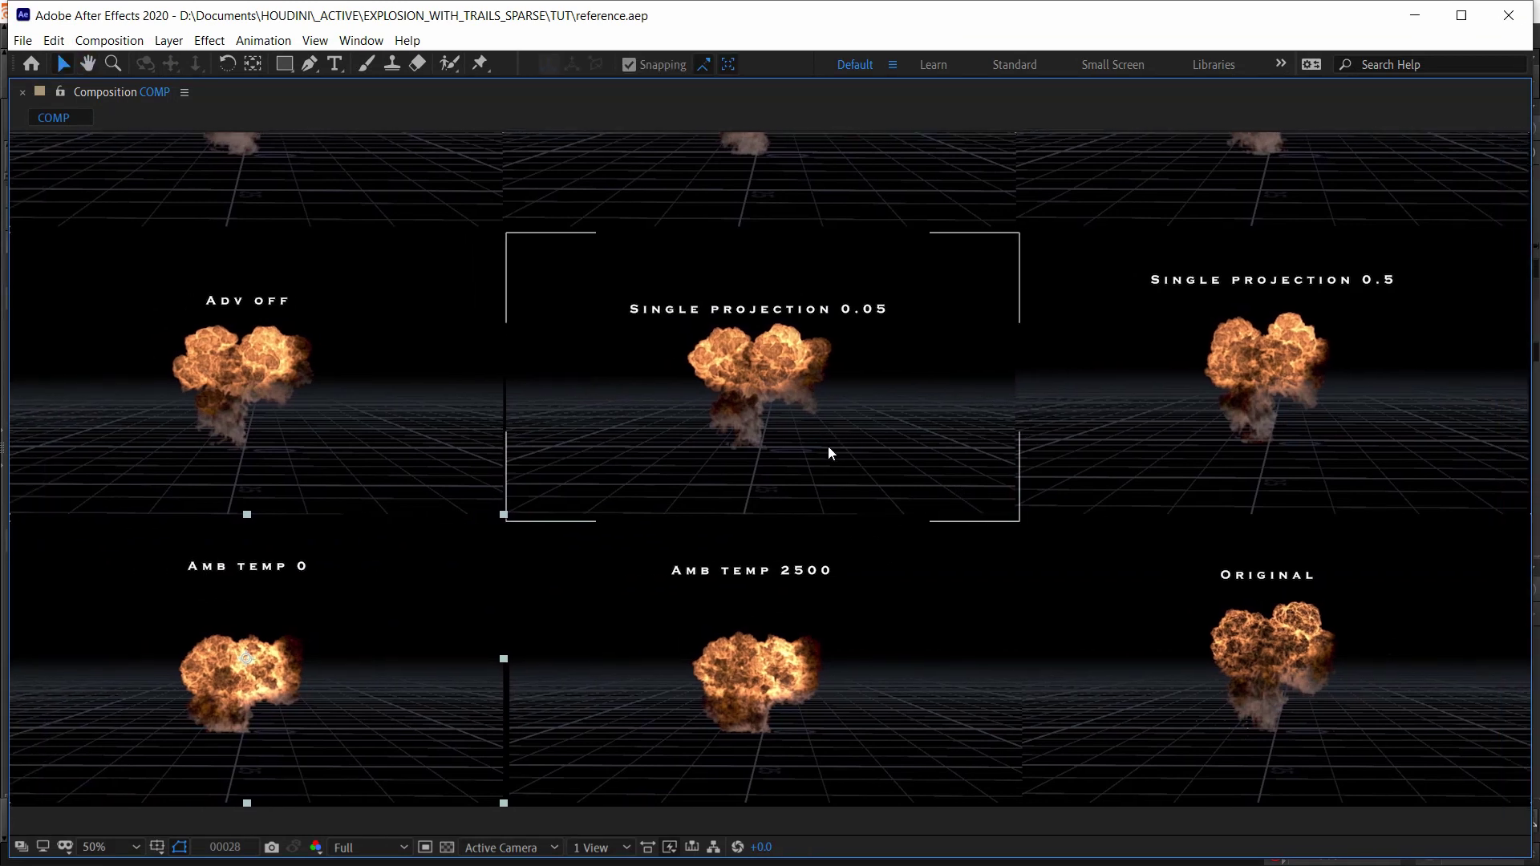
{"action": "key", "text": "space"}
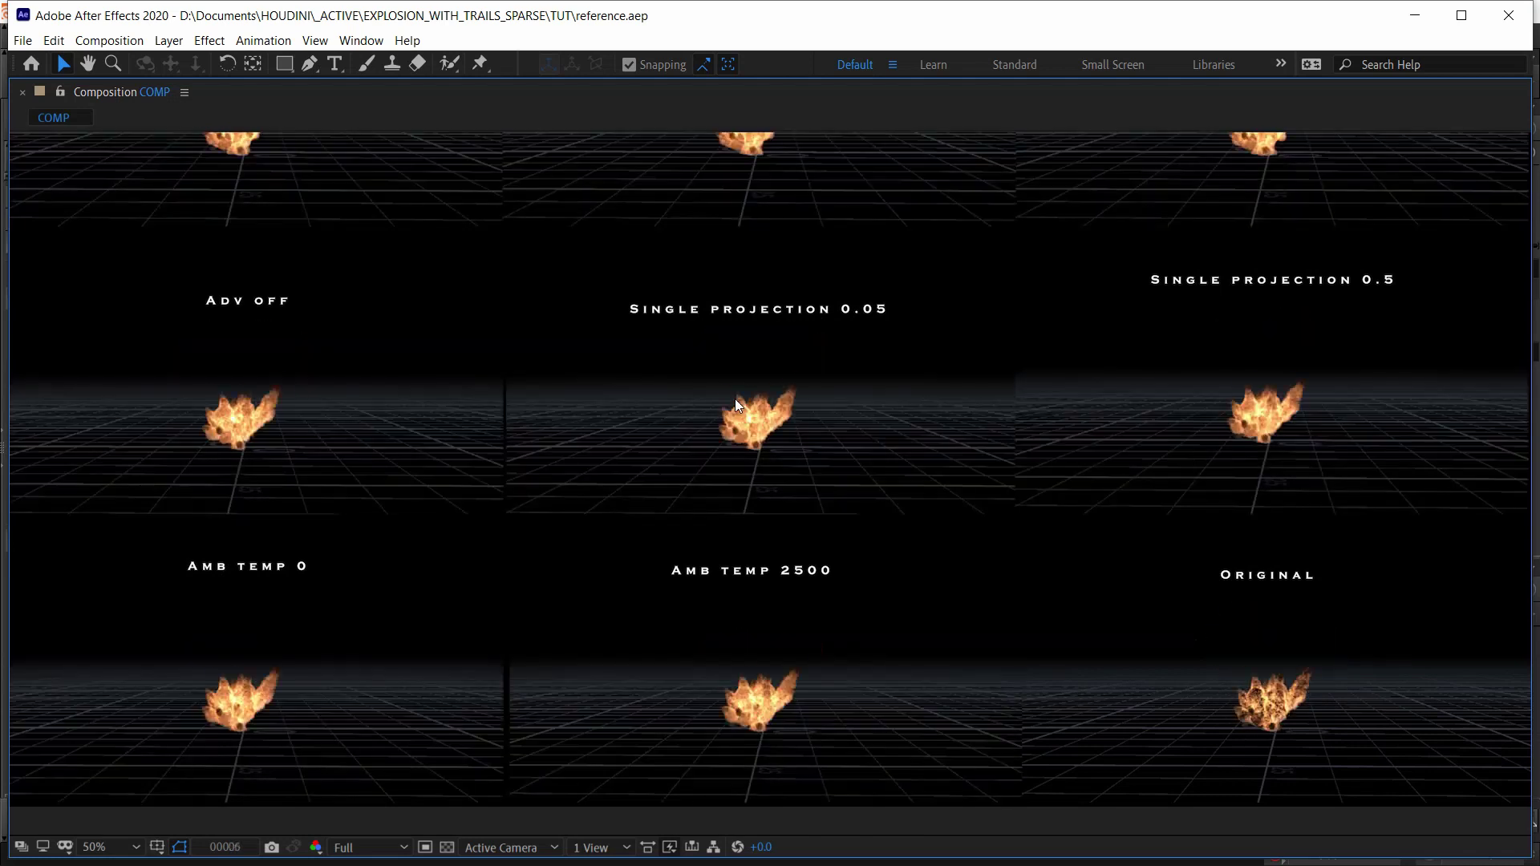
{"action": "left_click", "coordinate": [735, 398]}
Look over the COMP 2 clips, and return to the enlarged COMP to compare Double Projection 0.05, 0.5 and 0.95.
{"action": "key", "text": "grave"}
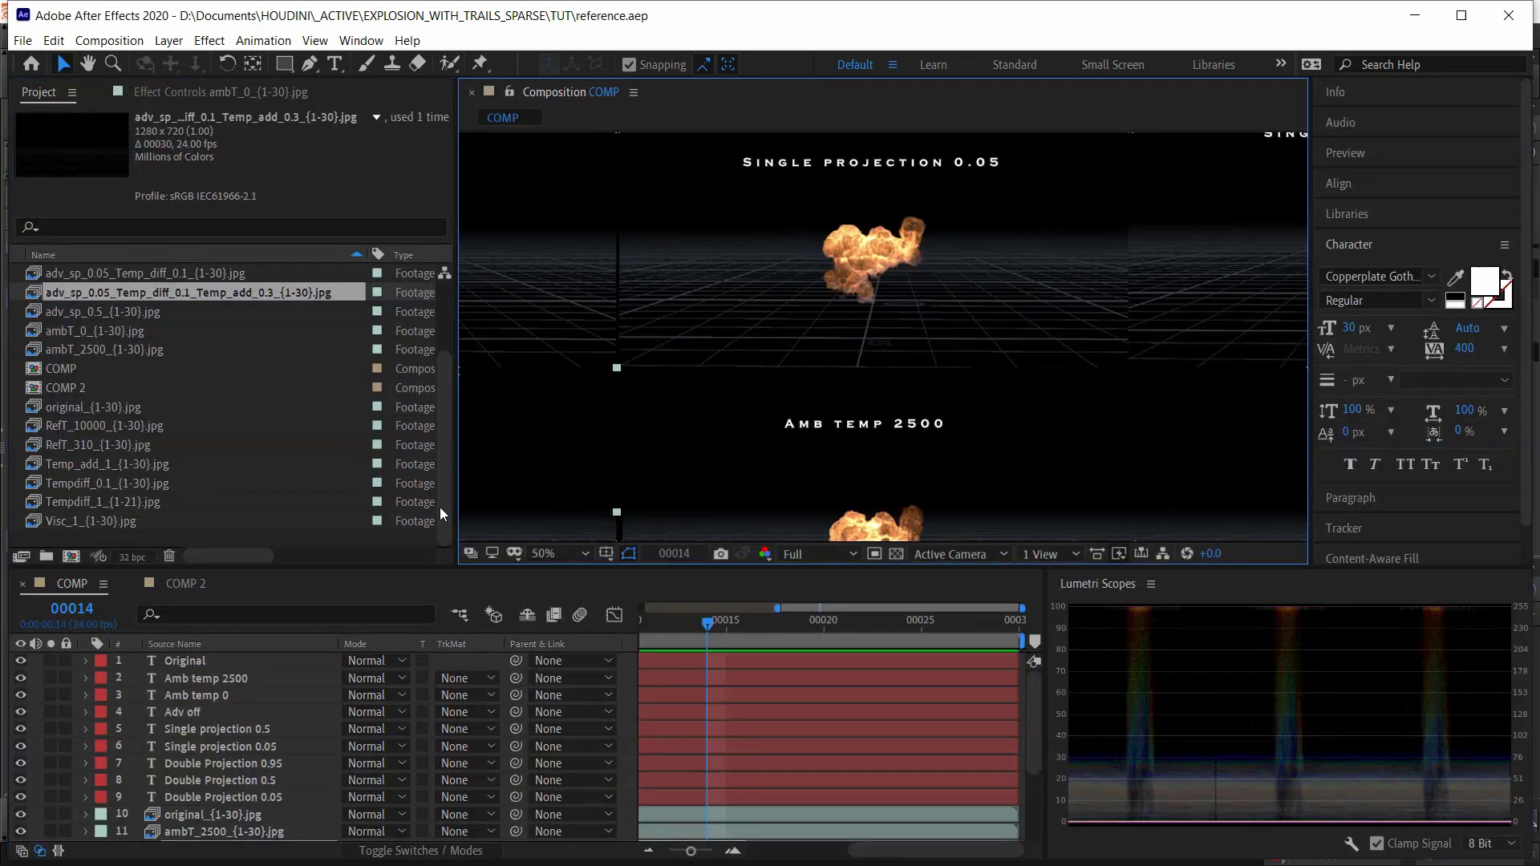
{"action": "left_click", "coordinate": [178, 584]}
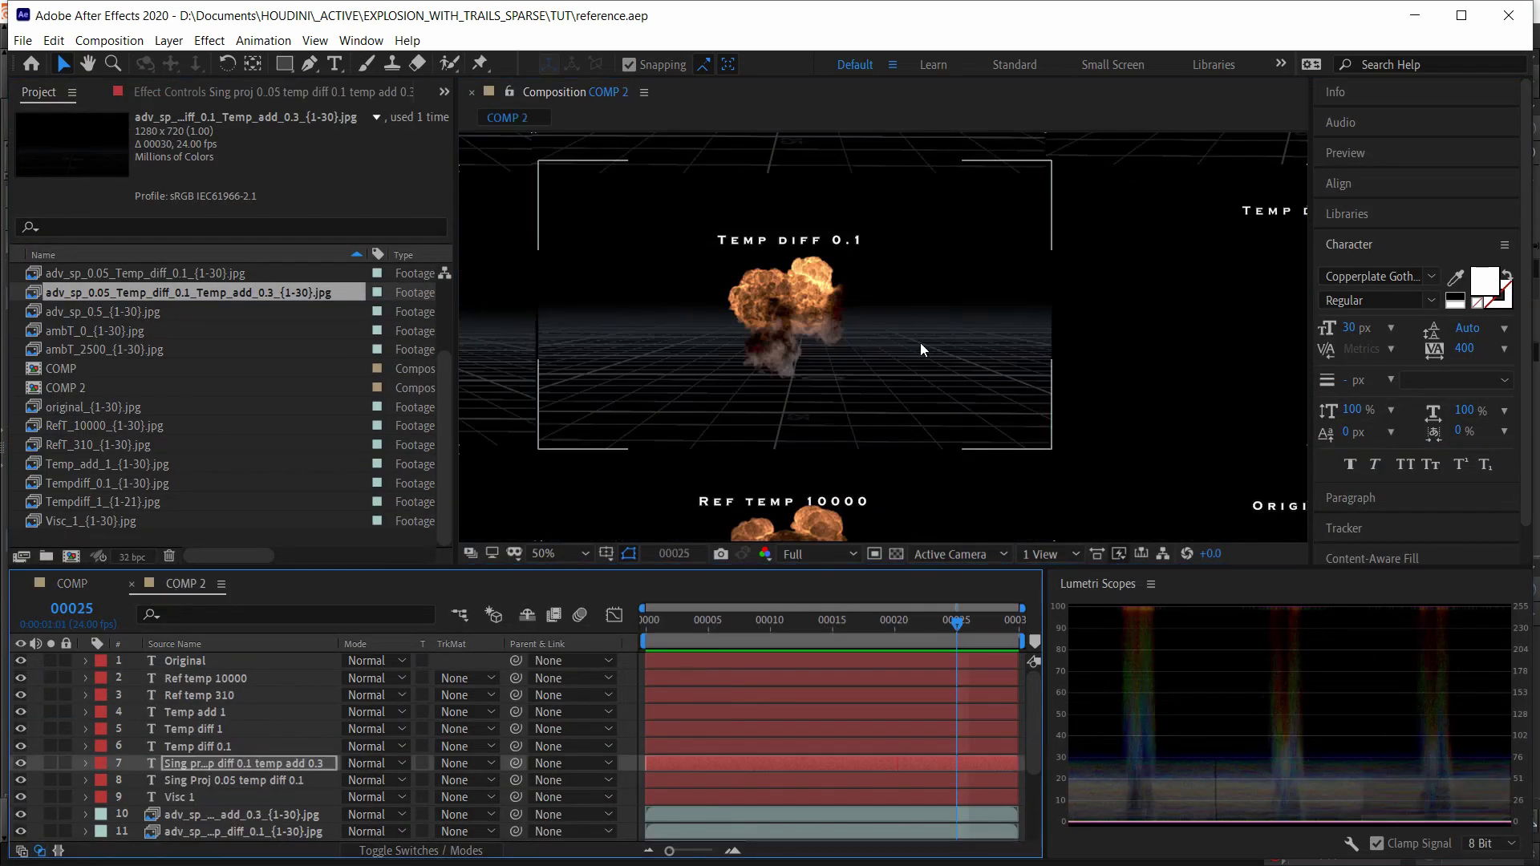
{"action": "key", "text": "grave"}
{"action": "scroll", "coordinate": [967, 481], "scroll_direction": "up", "scroll_amount": 4}
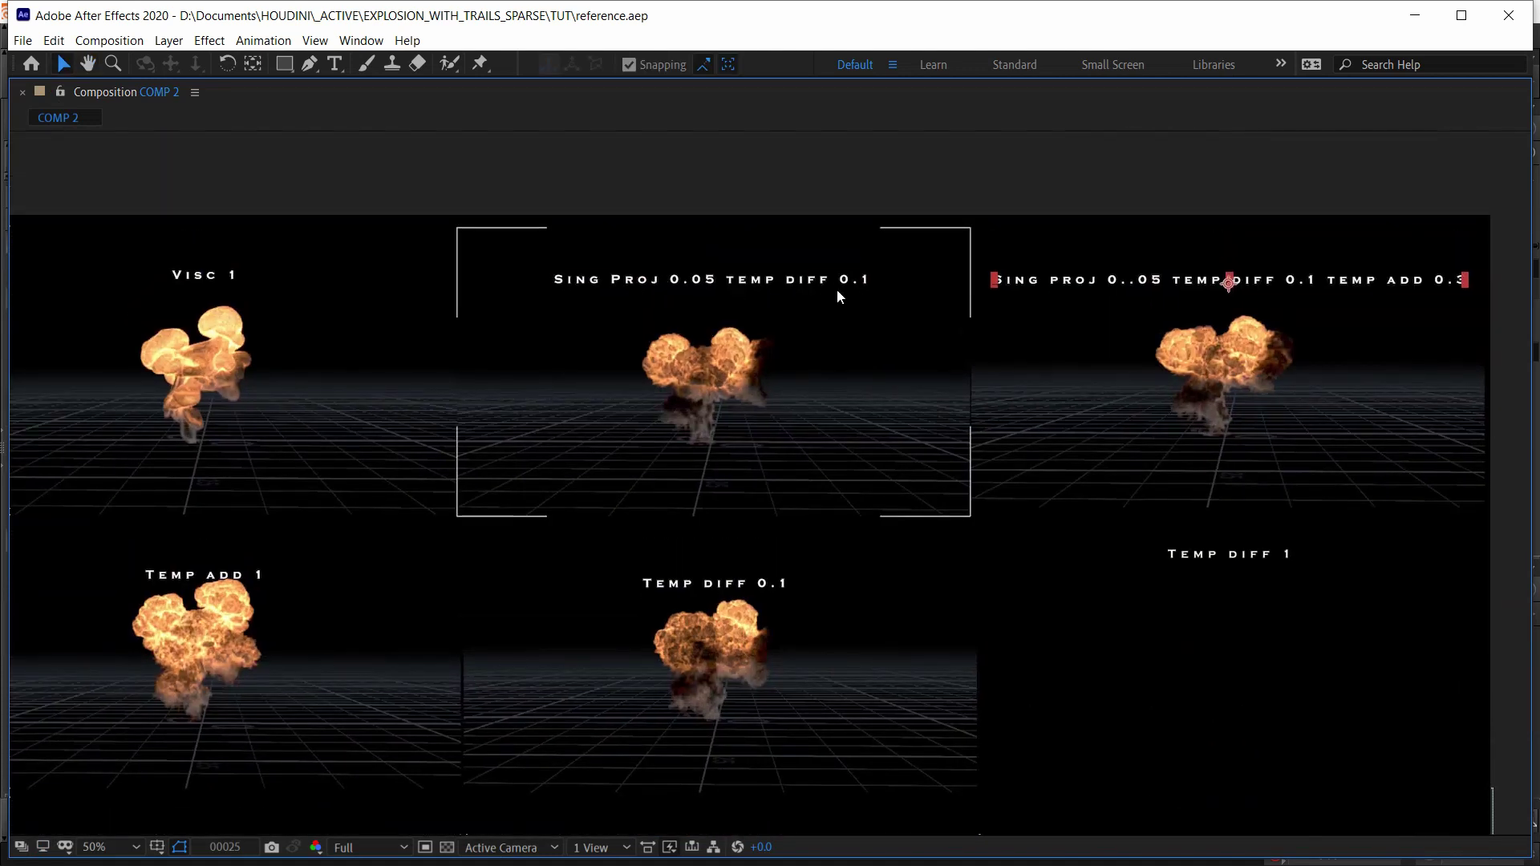
{"action": "key", "text": "grave"}
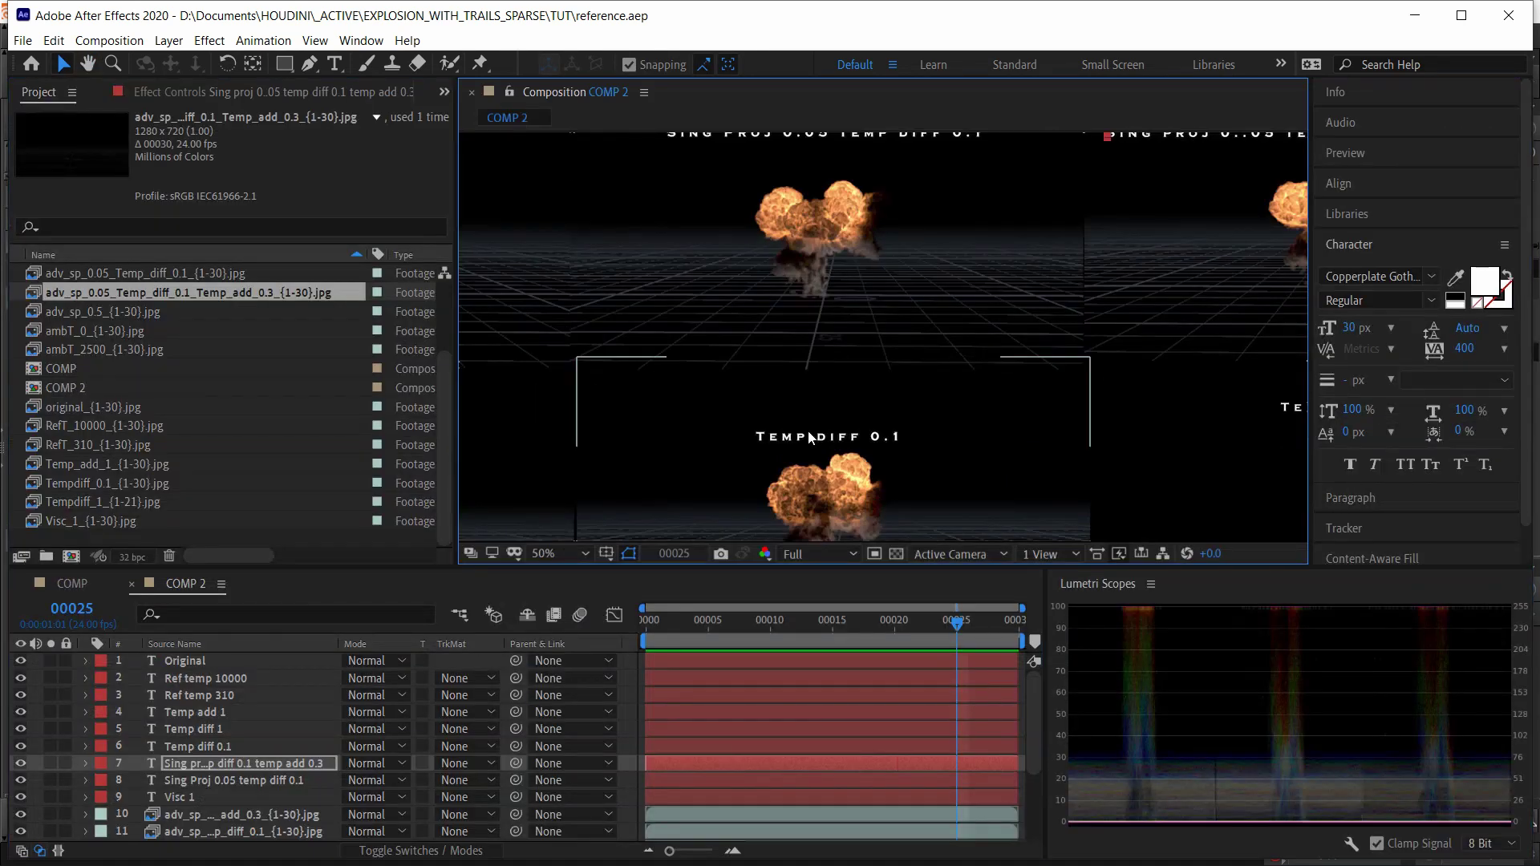
{"action": "left_click", "coordinate": [80, 586]}
{"action": "key", "text": "grave"}
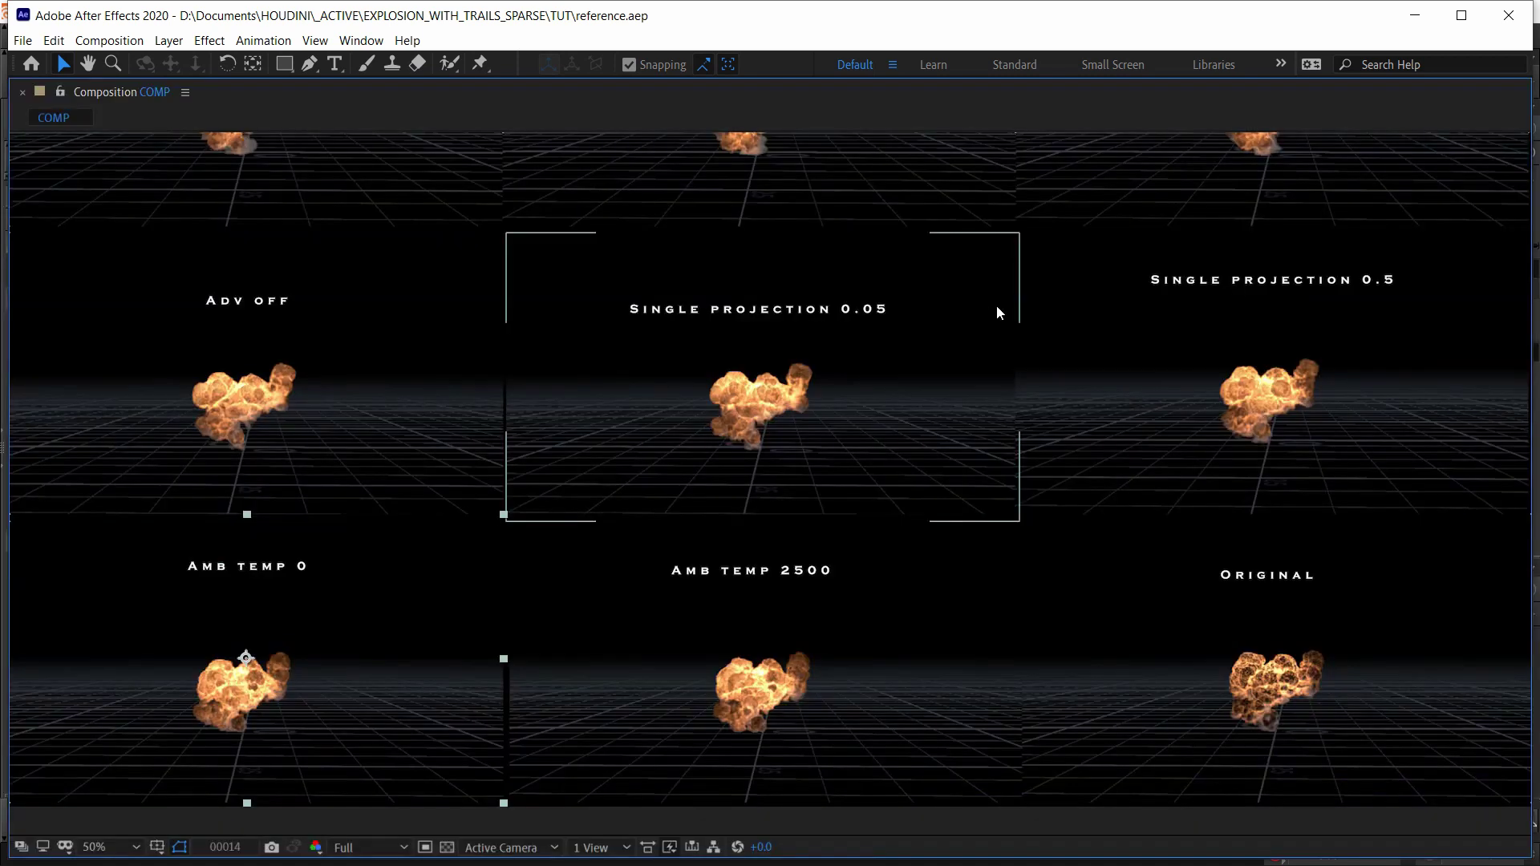
{"action": "scroll", "coordinate": [932, 376], "scroll_direction": "up", "scroll_amount": 3}
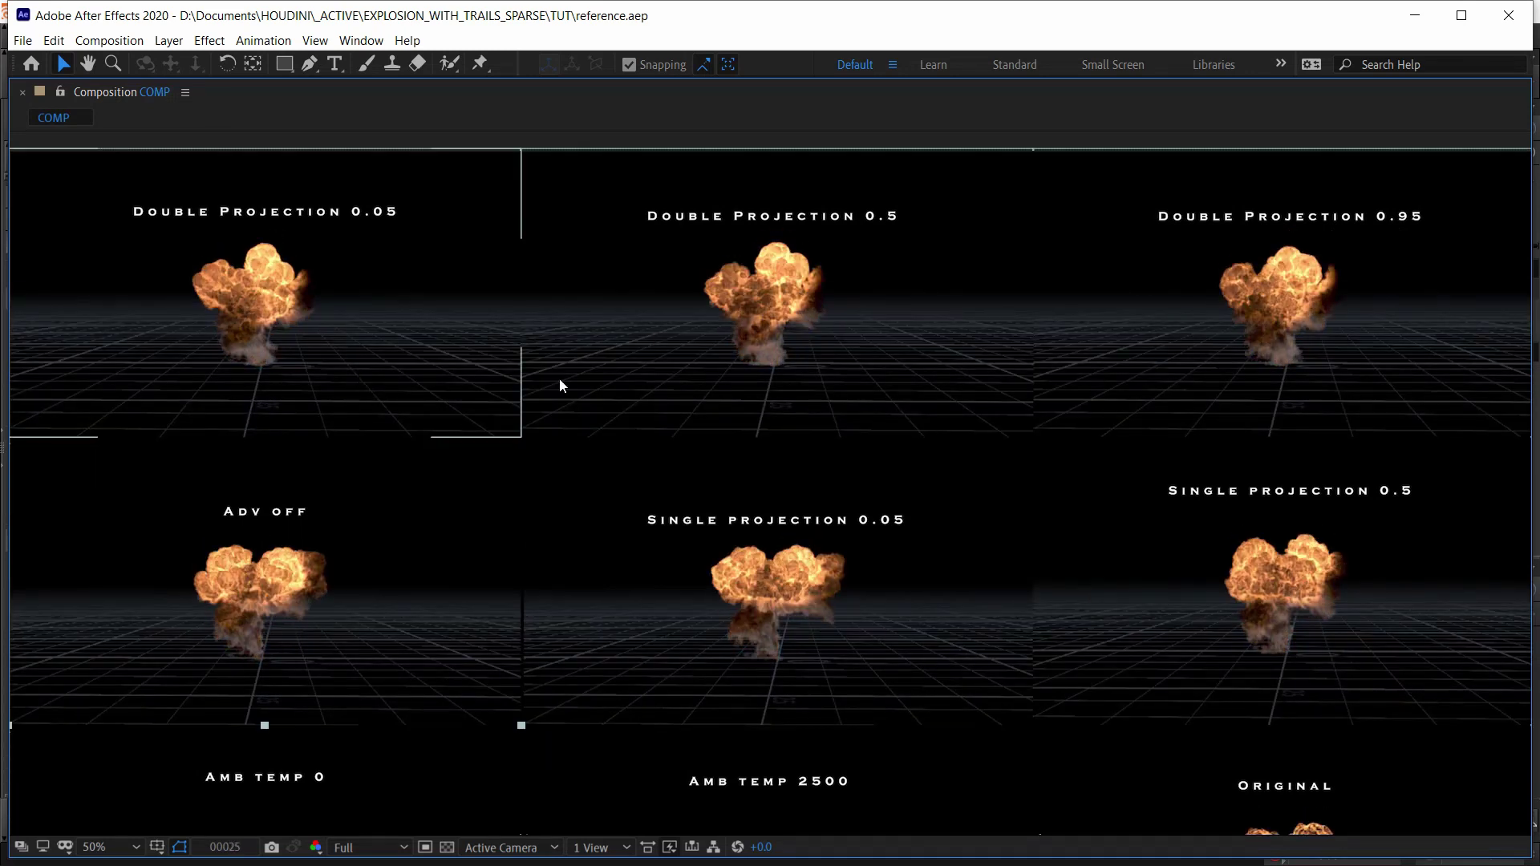
Read the description of pyro_solver's Reflection Amount in Houdini, and return to After Effects.
{"action": "key", "text": "alt+Tab"}
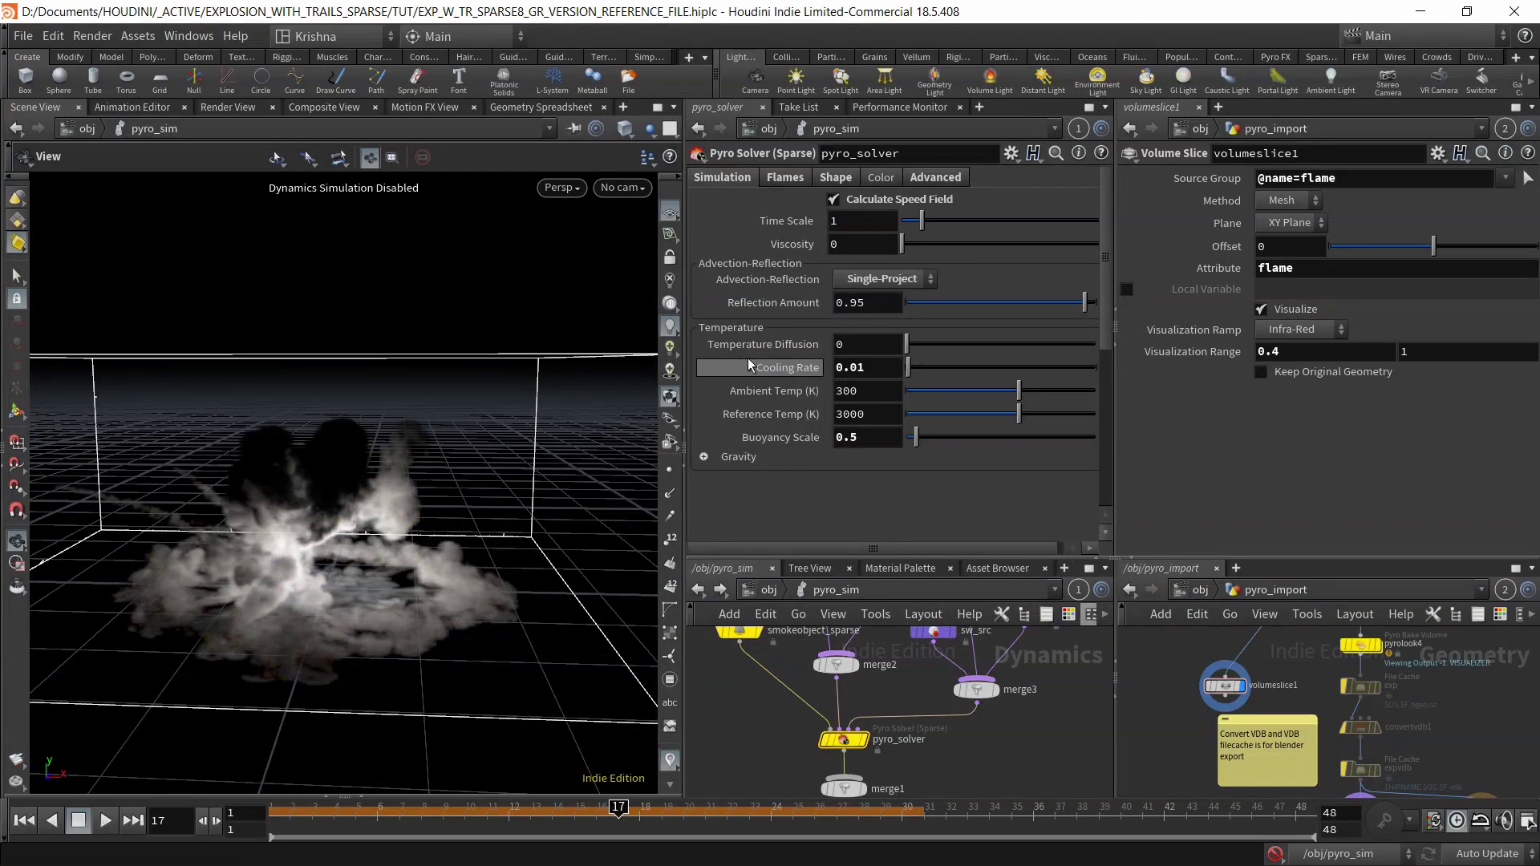
{"action": "mouse_move", "coordinate": [759, 306]}
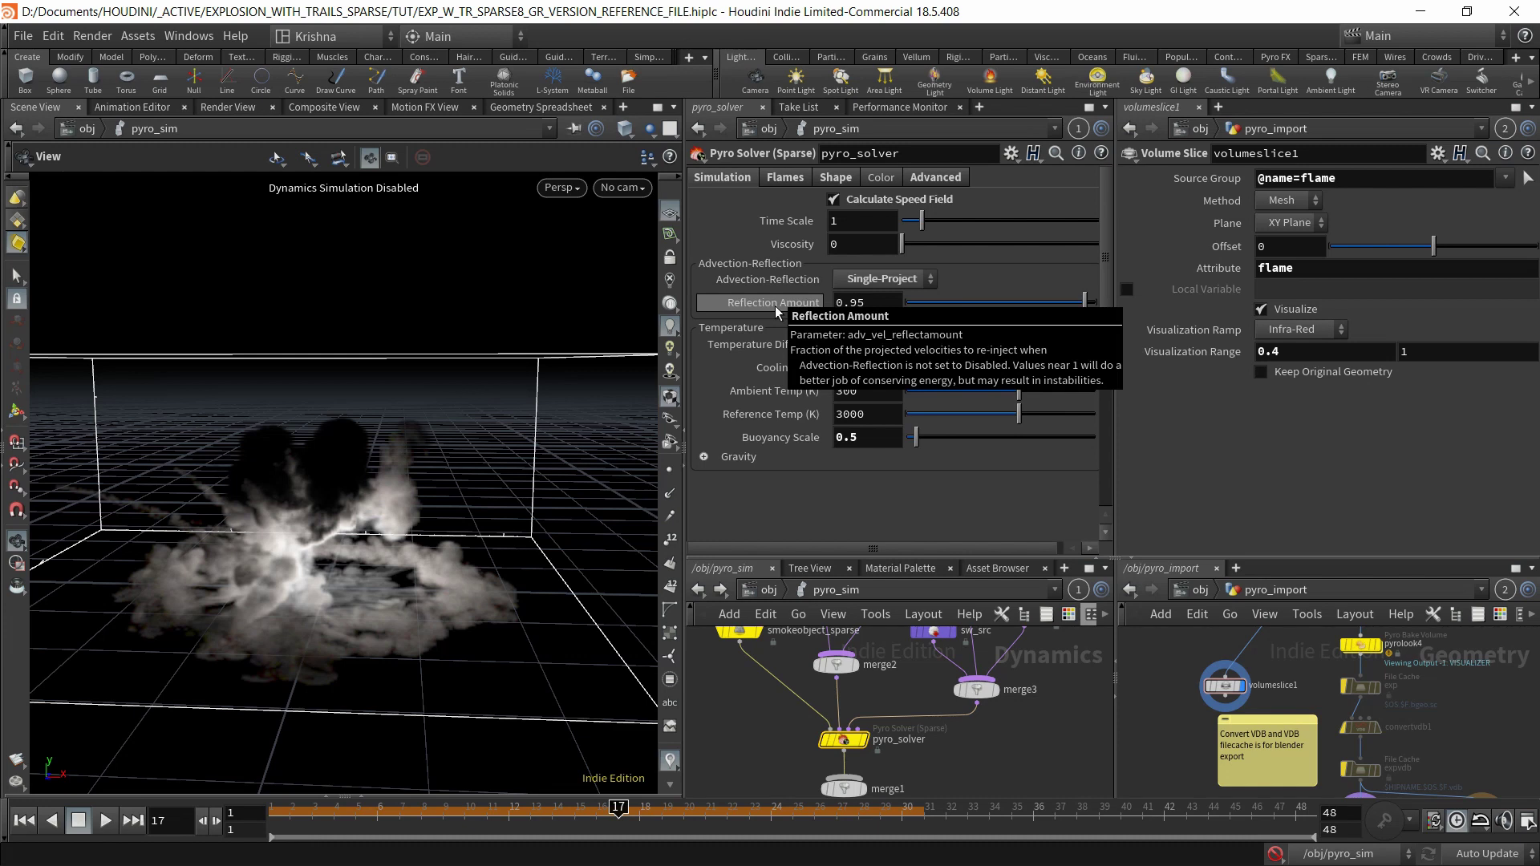
{"action": "left_click_drag", "start_coordinate": [1027, 757], "coordinate": [842, 737]}
{"action": "key", "text": "alt+Tab"}
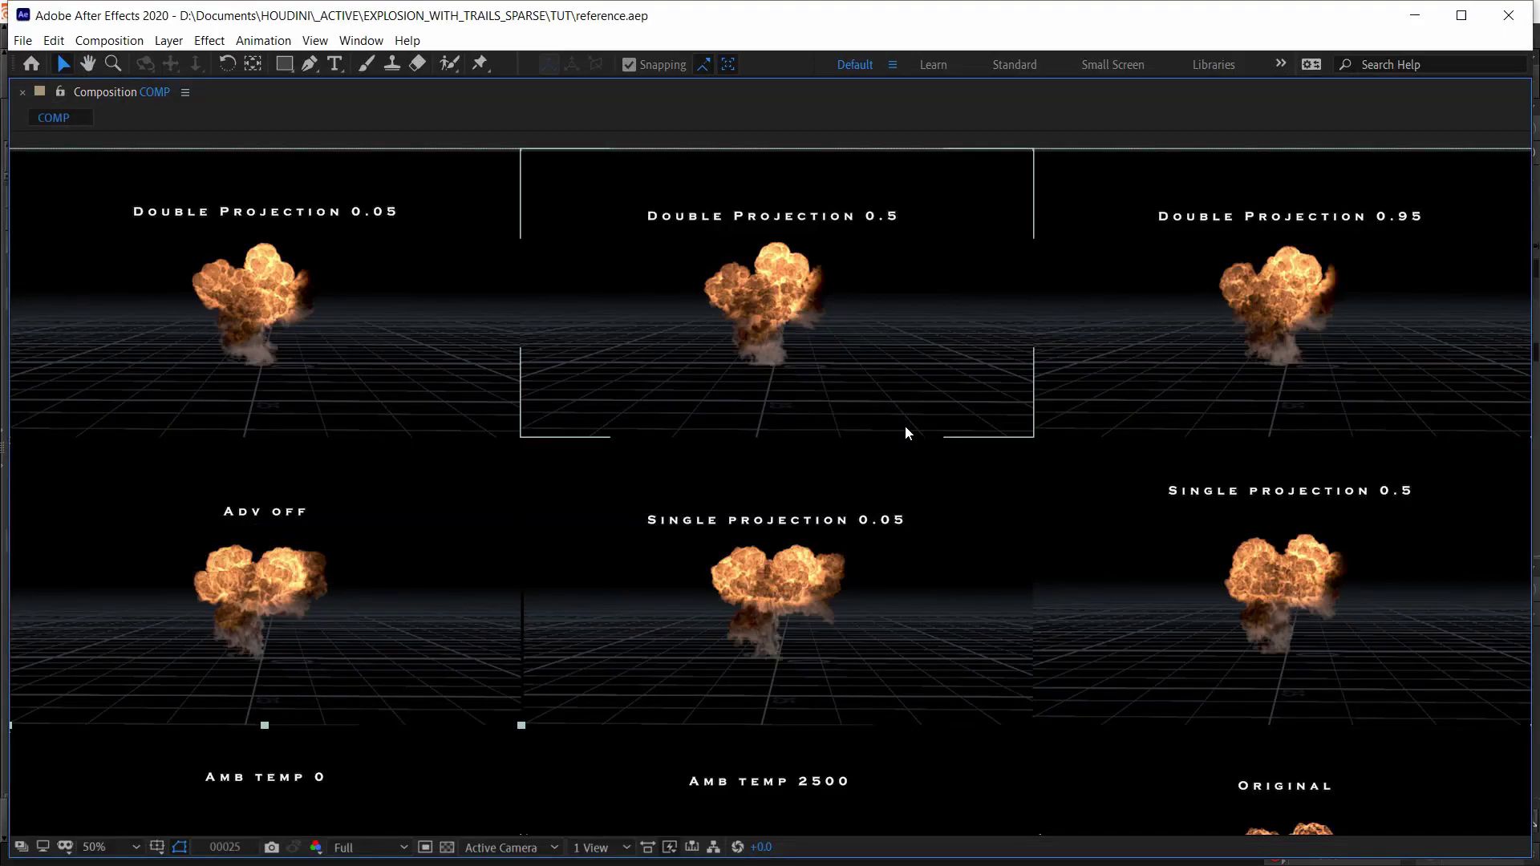
Review all nine clips of COMP and of COMP 2 by fitting each composition in the viewer, moving COMP 2 to frame 19.
{"action": "key", "text": "grave"}
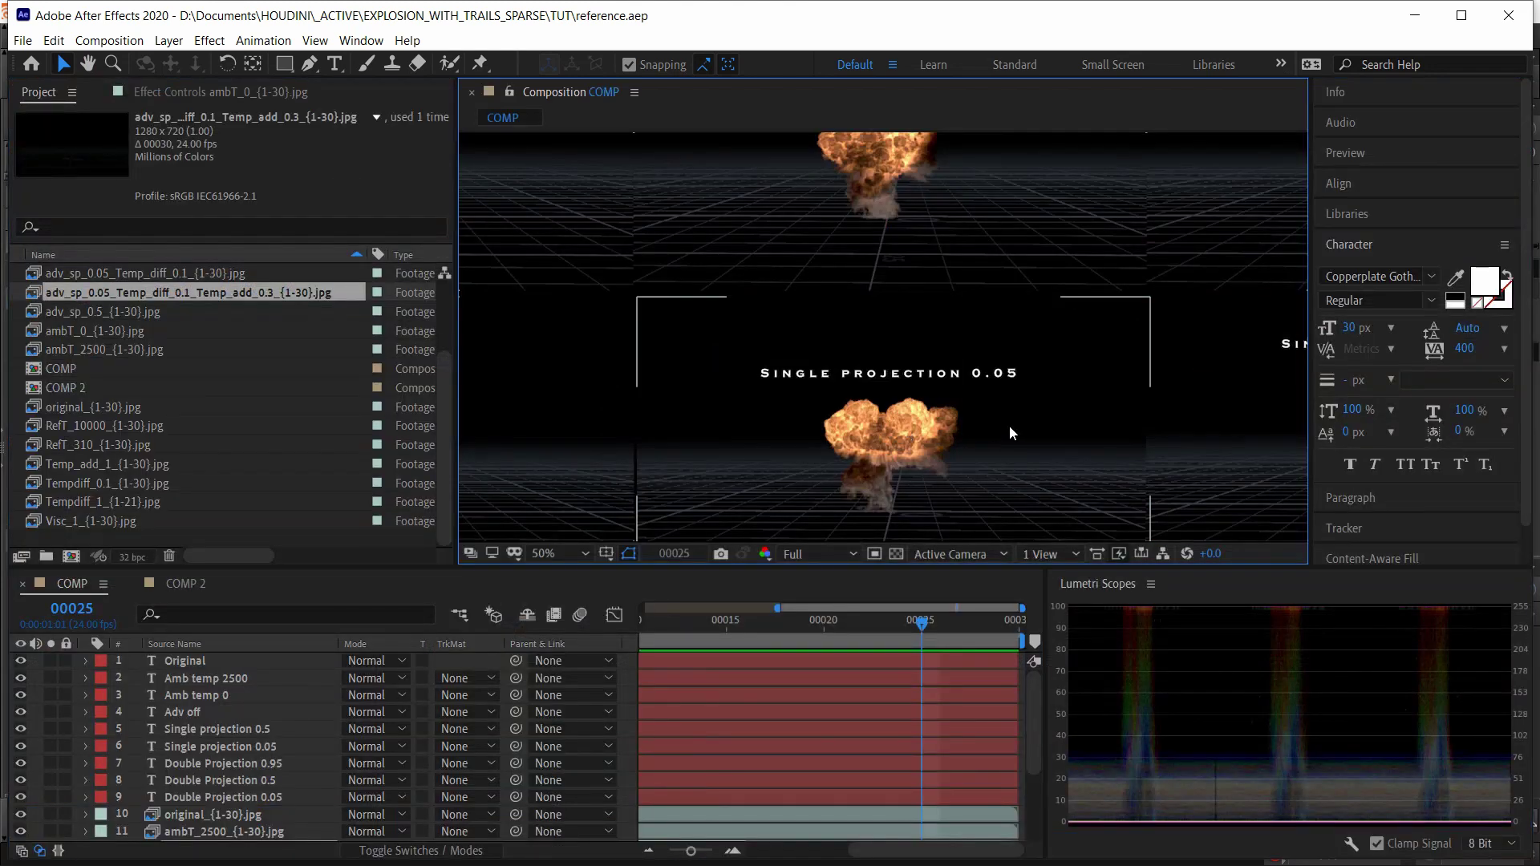
{"action": "key", "text": "shift+slash"}
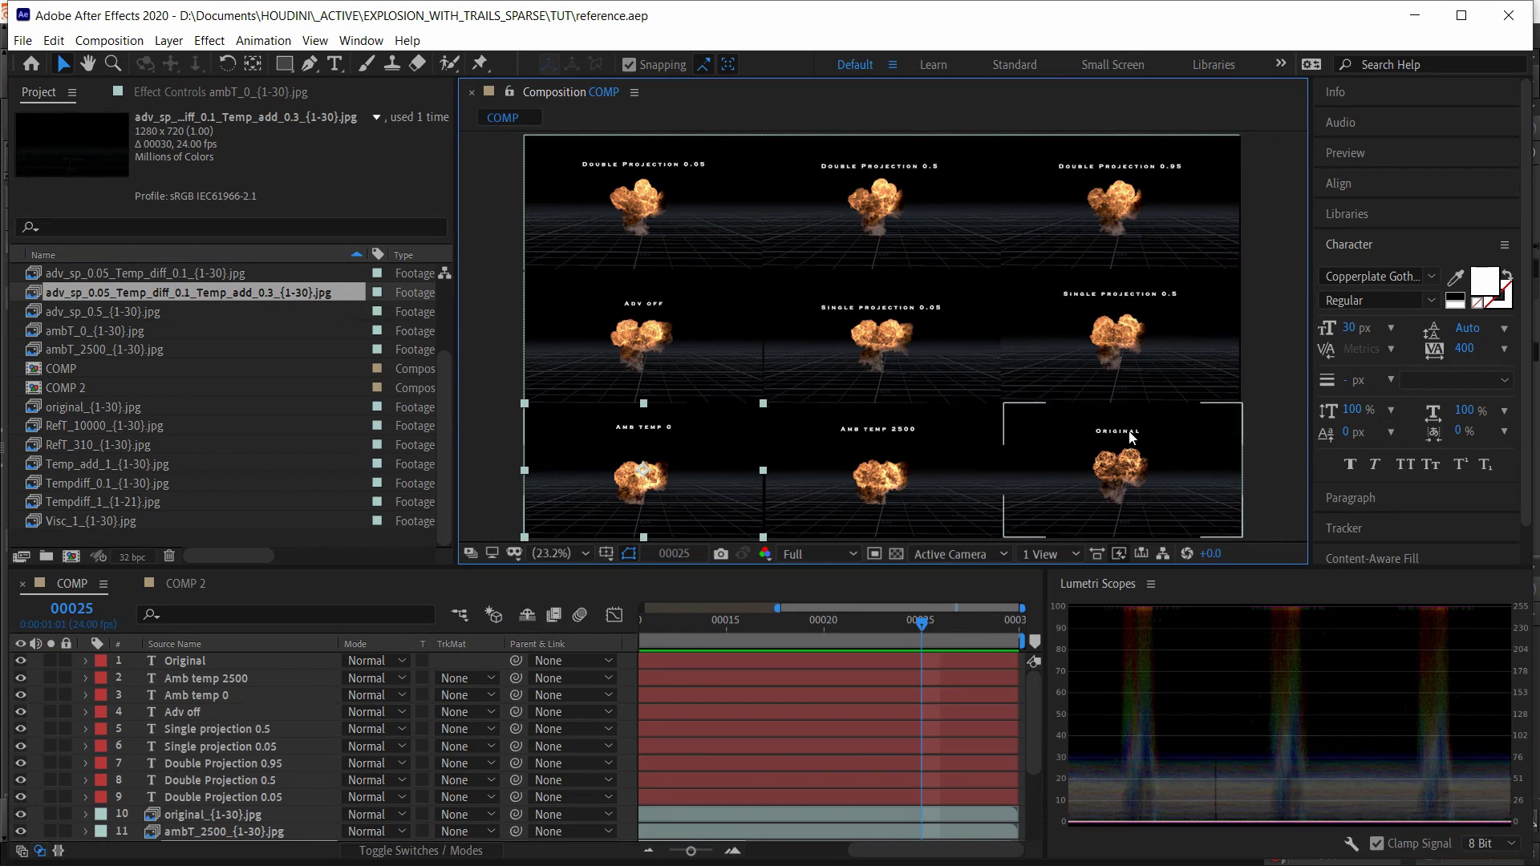
{"action": "left_click", "coordinate": [184, 587]}
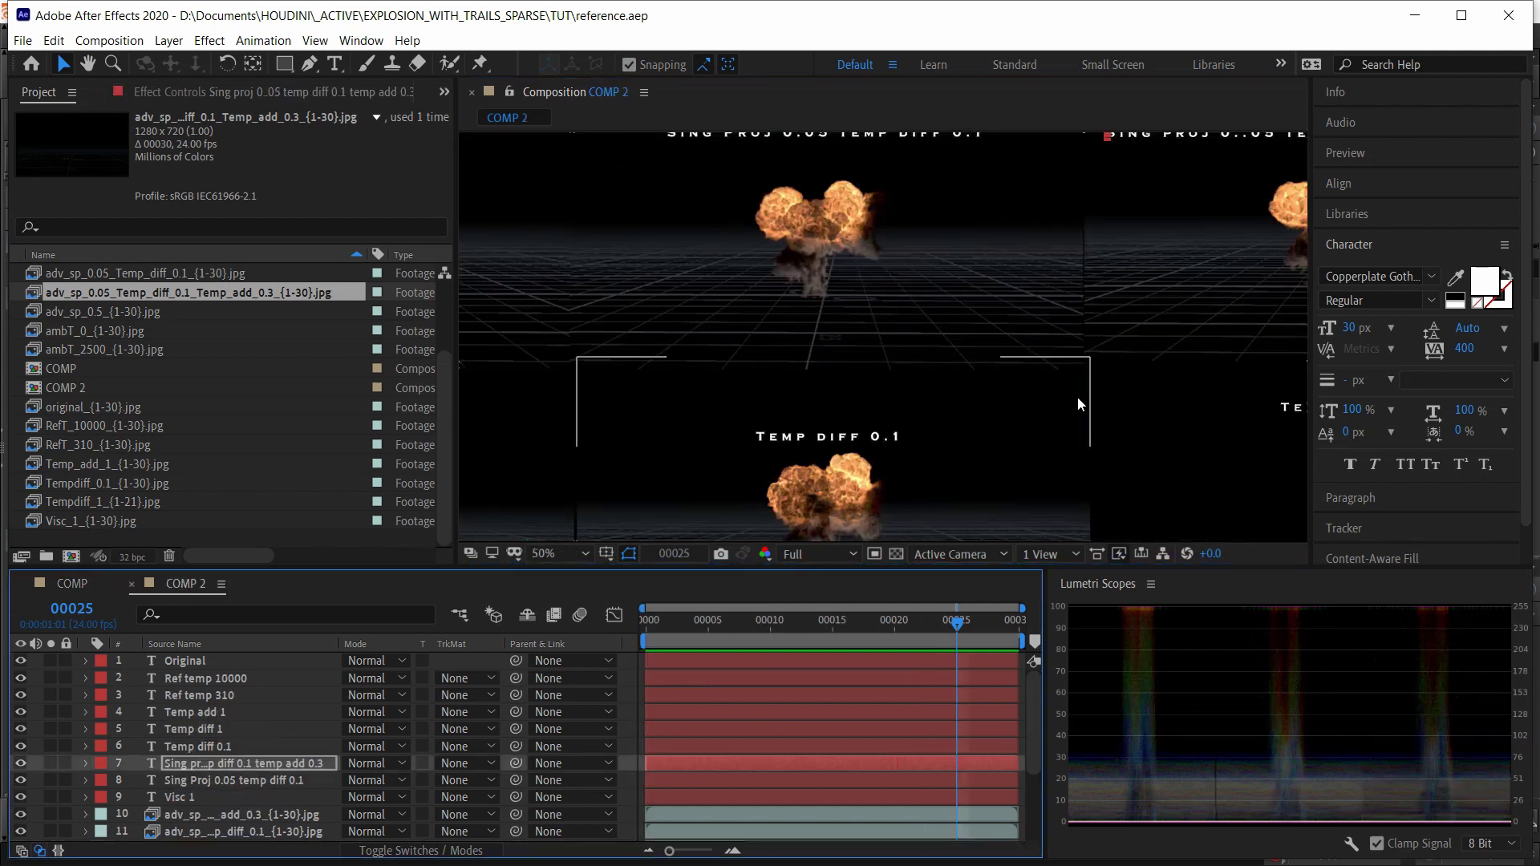
{"action": "key", "text": "shift+slash"}
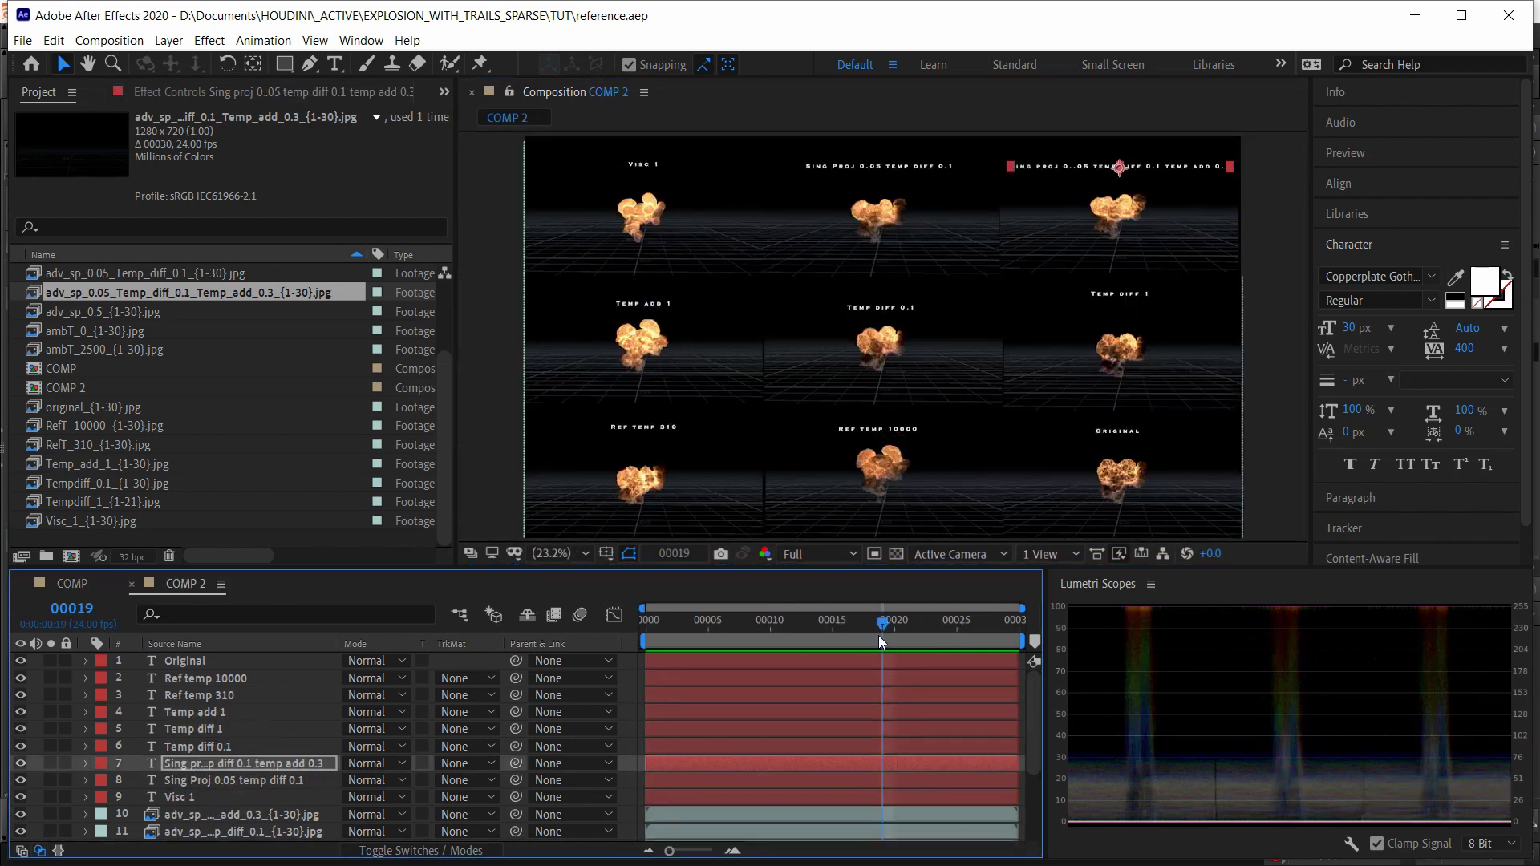
Switch to Houdini, enlarge the network editor, and inspect pyro_solver's Gravity settings before collapsing them again.
{"action": "key", "text": "alt+Tab"}
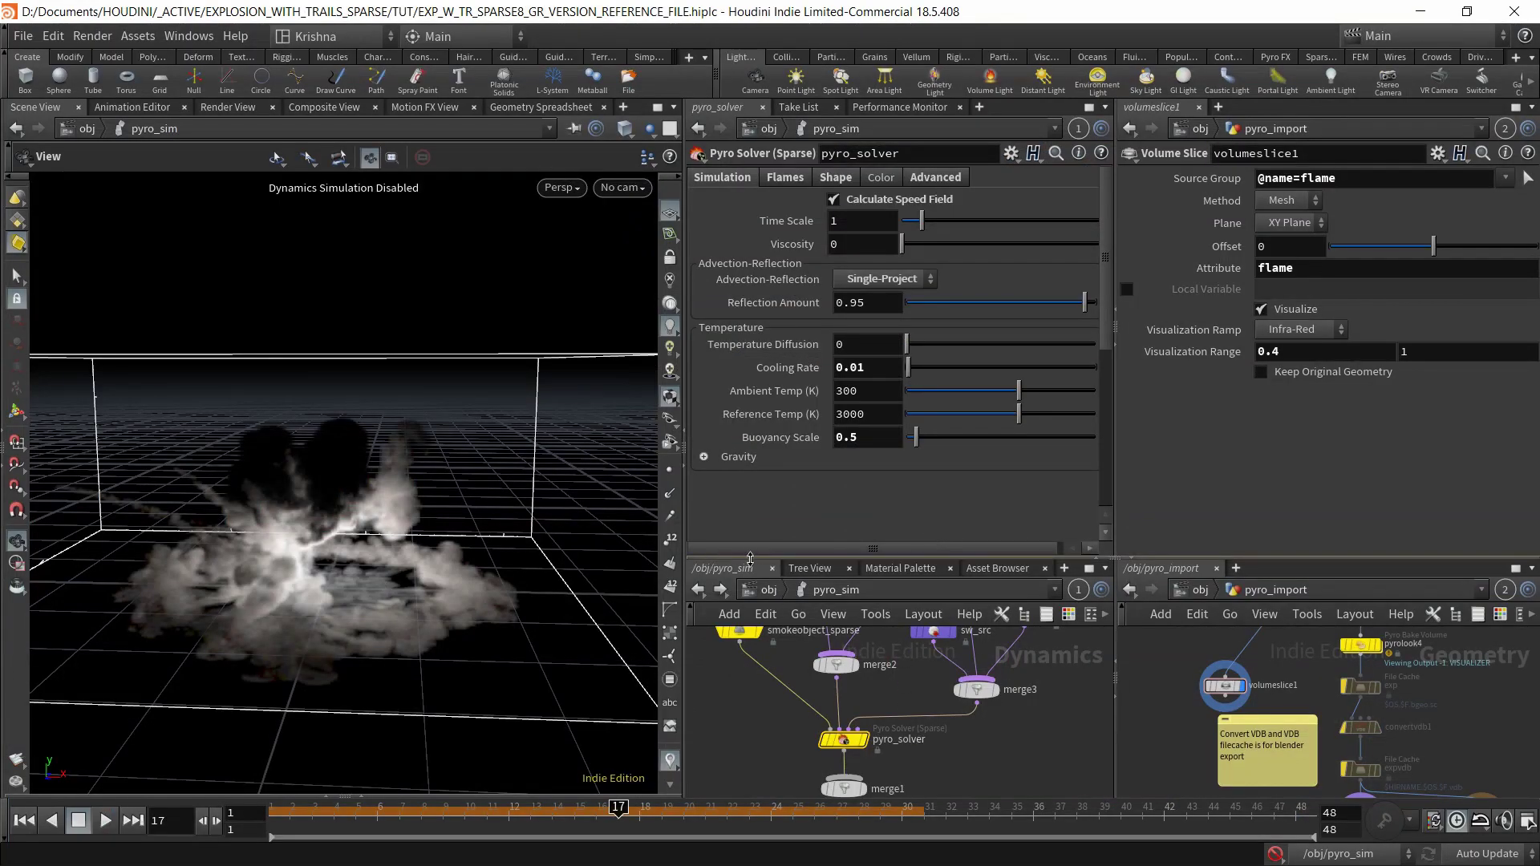
{"action": "left_click_drag", "start_coordinate": [750, 557], "coordinate": [750, 488]}
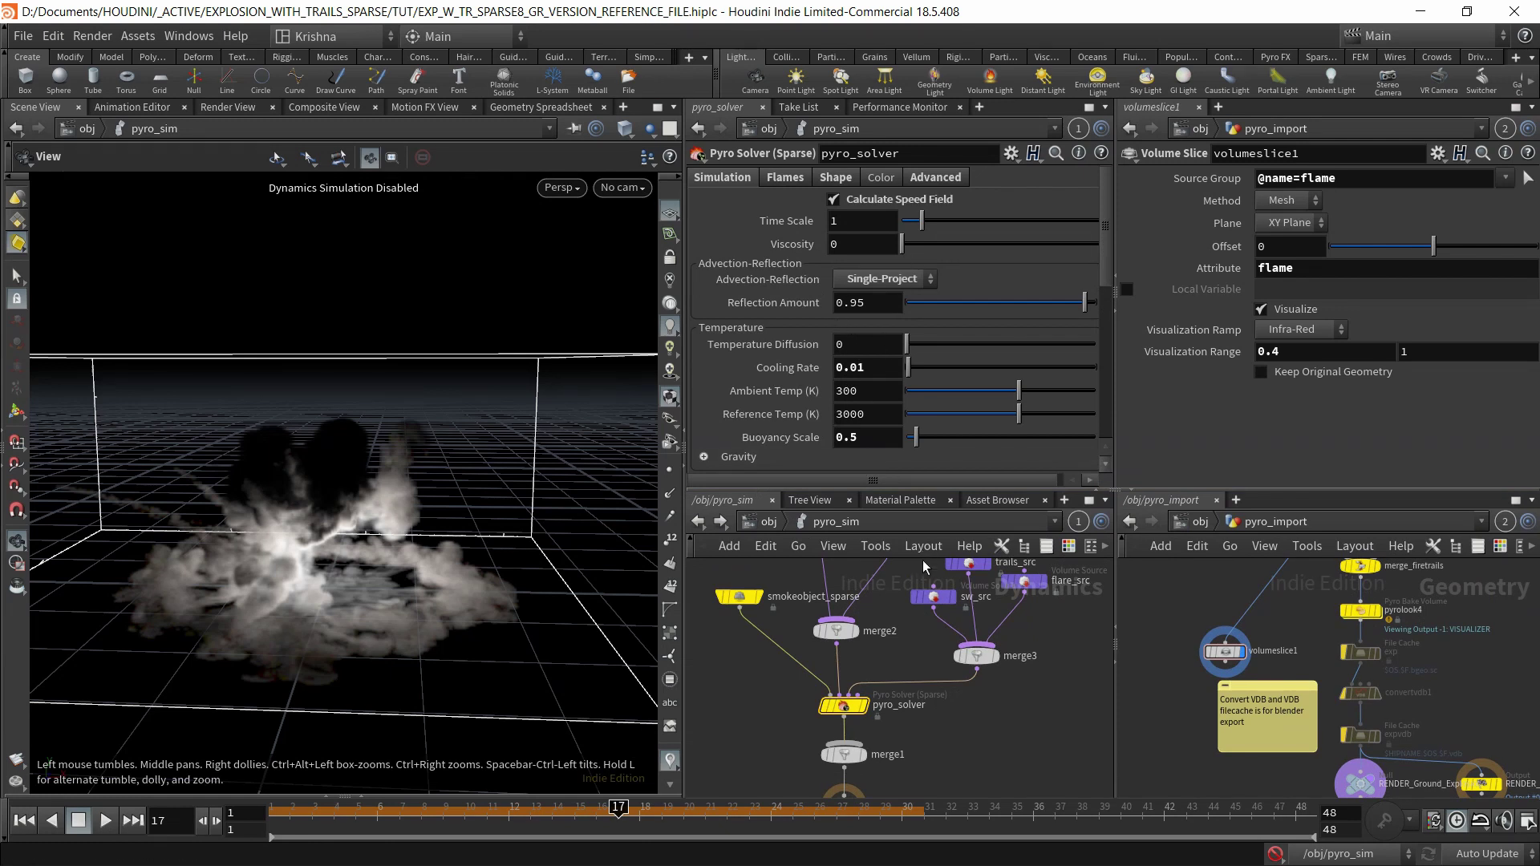
{"action": "scroll", "coordinate": [750, 430], "scroll_direction": "down", "scroll_amount": 2}
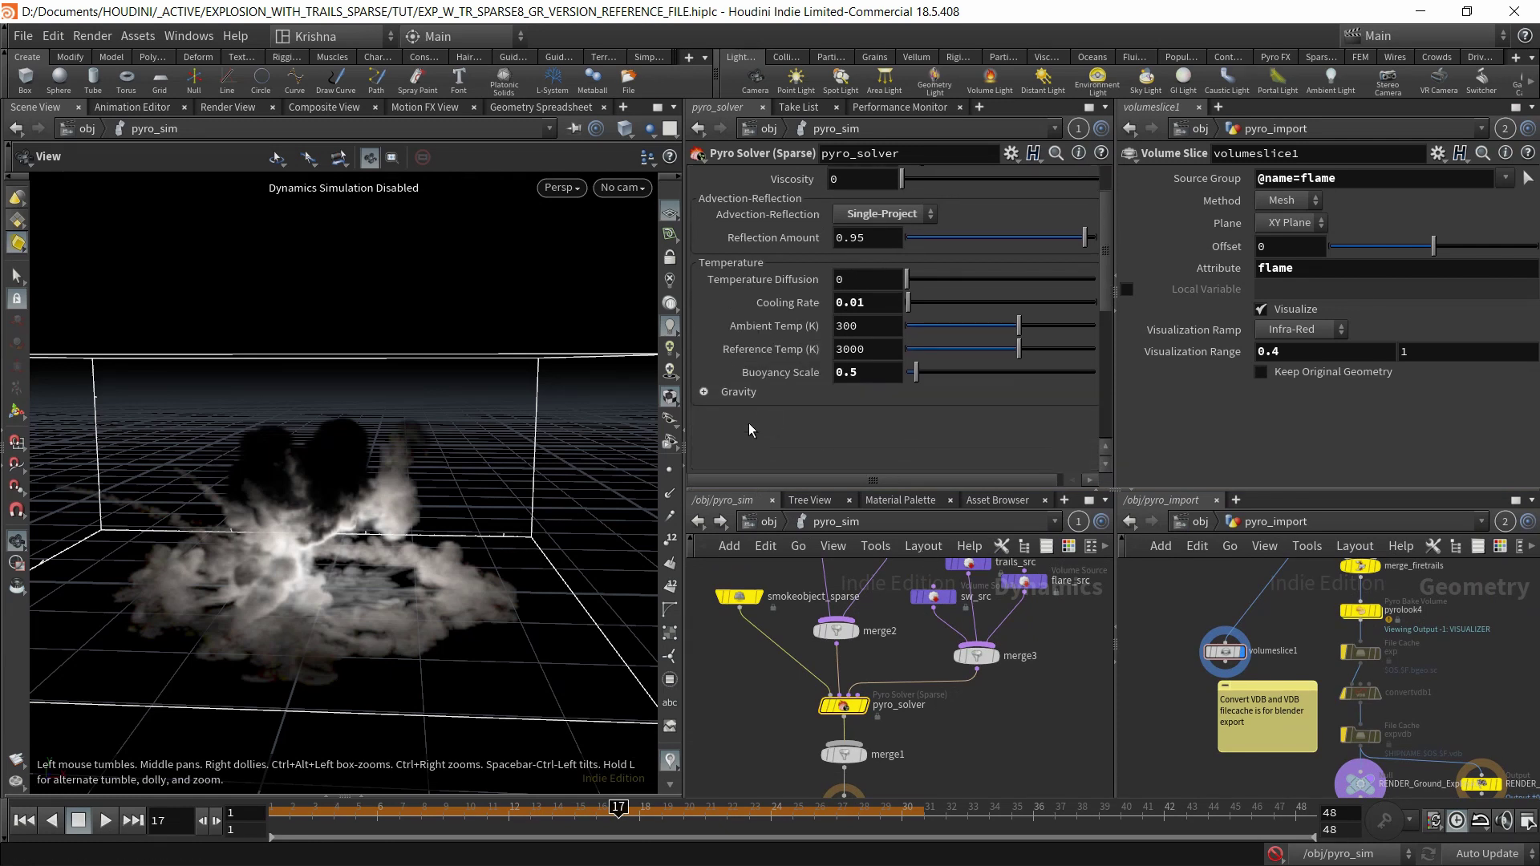
{"action": "left_click", "coordinate": [704, 392]}
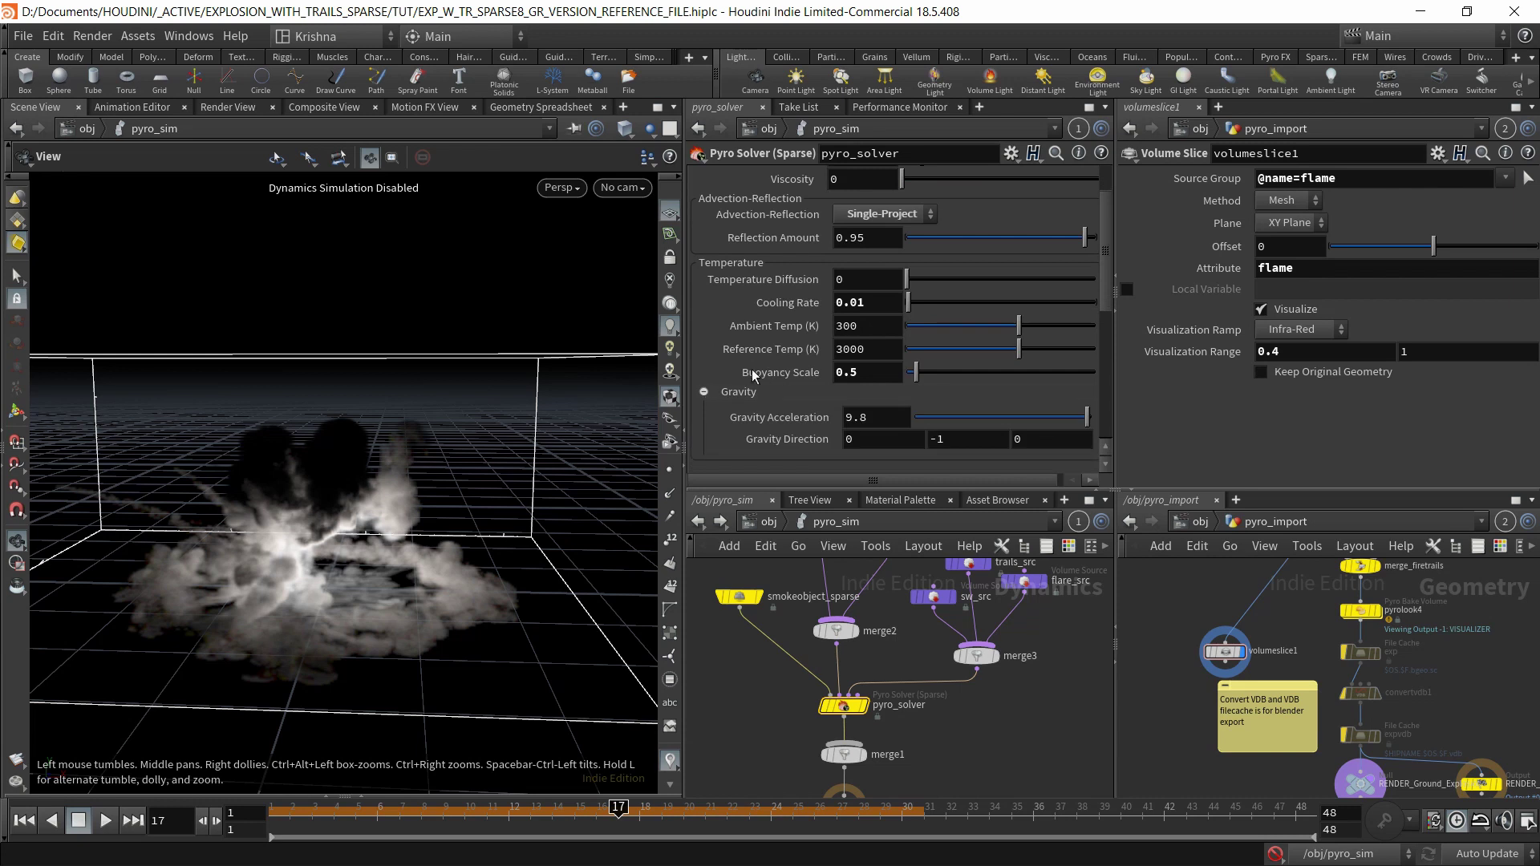
{"action": "left_click", "coordinate": [705, 392]}
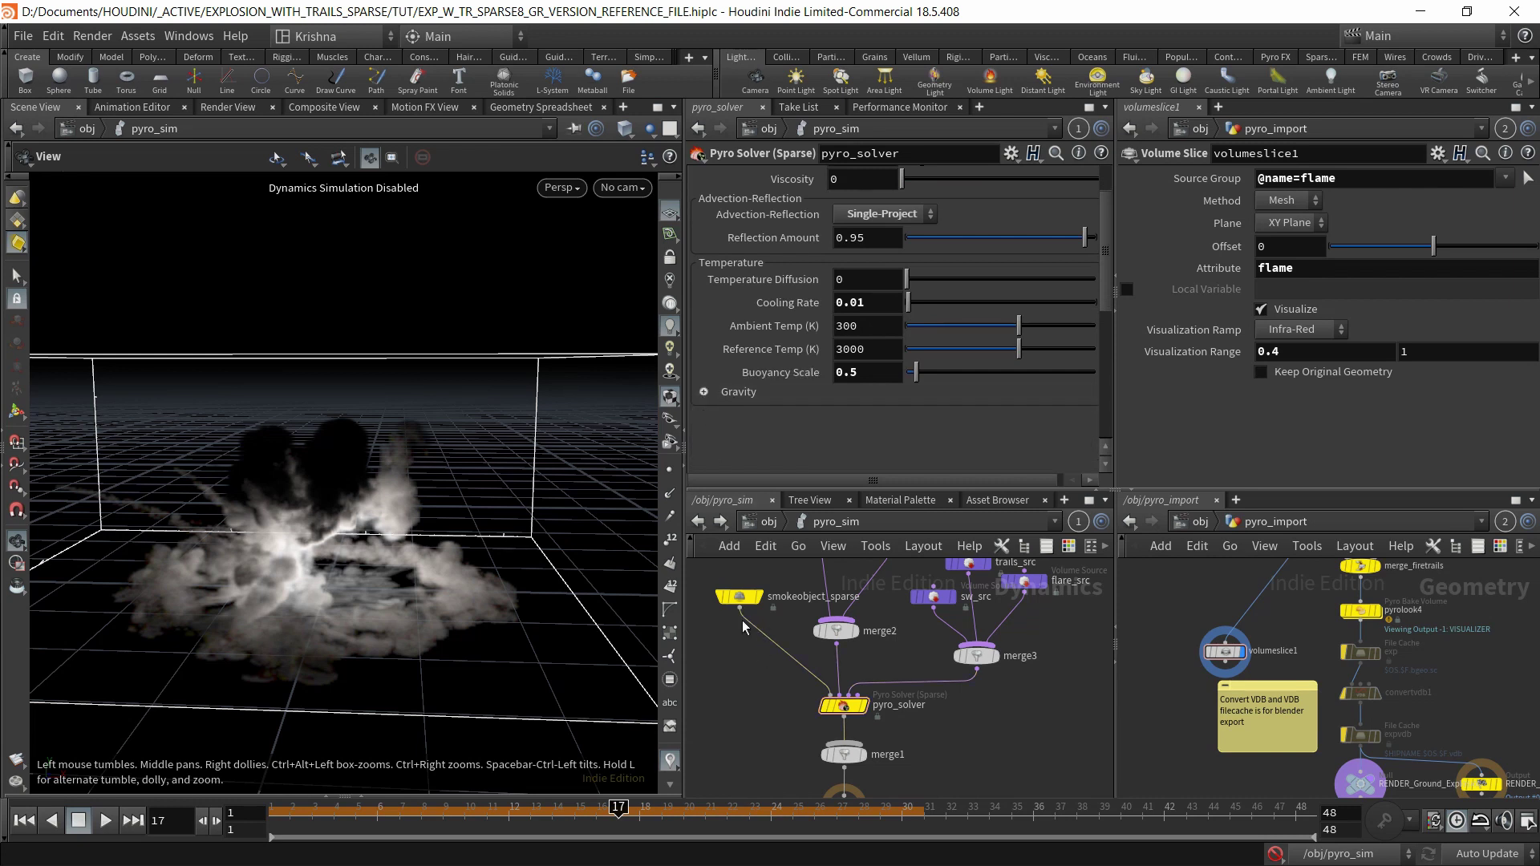
Leave pyro_sim, enter the pyro_import geometry network and examine the object paths in object_merge1's parameters.
{"action": "left_click", "coordinate": [767, 523]}
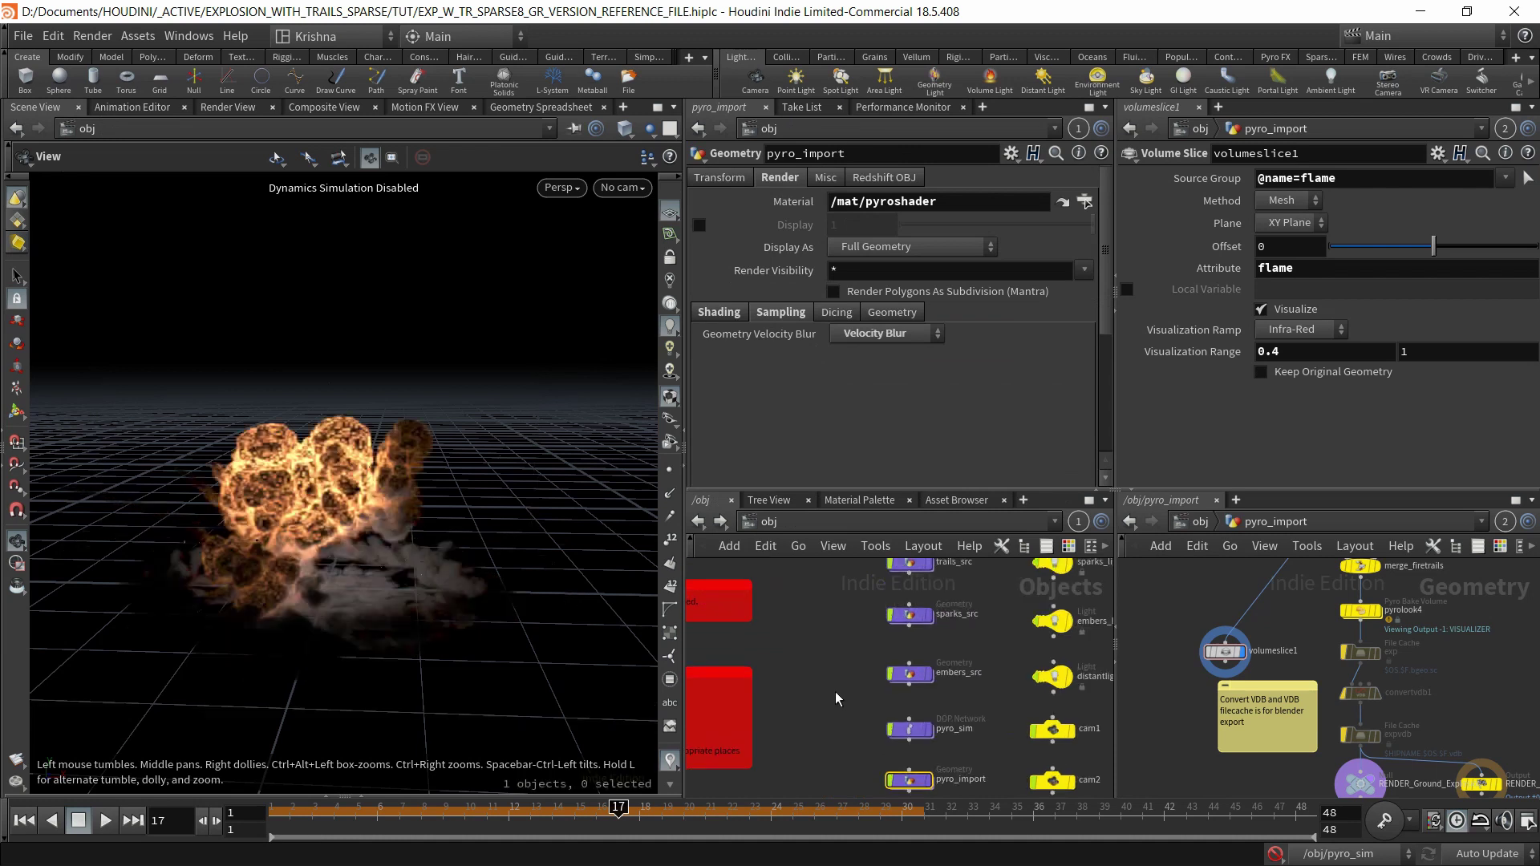
{"action": "middle_click_drag", "start_coordinate": [834, 691], "coordinate": [825, 725]}
{"action": "scroll", "coordinate": [812, 711], "scroll_direction": "down", "scroll_amount": 1}
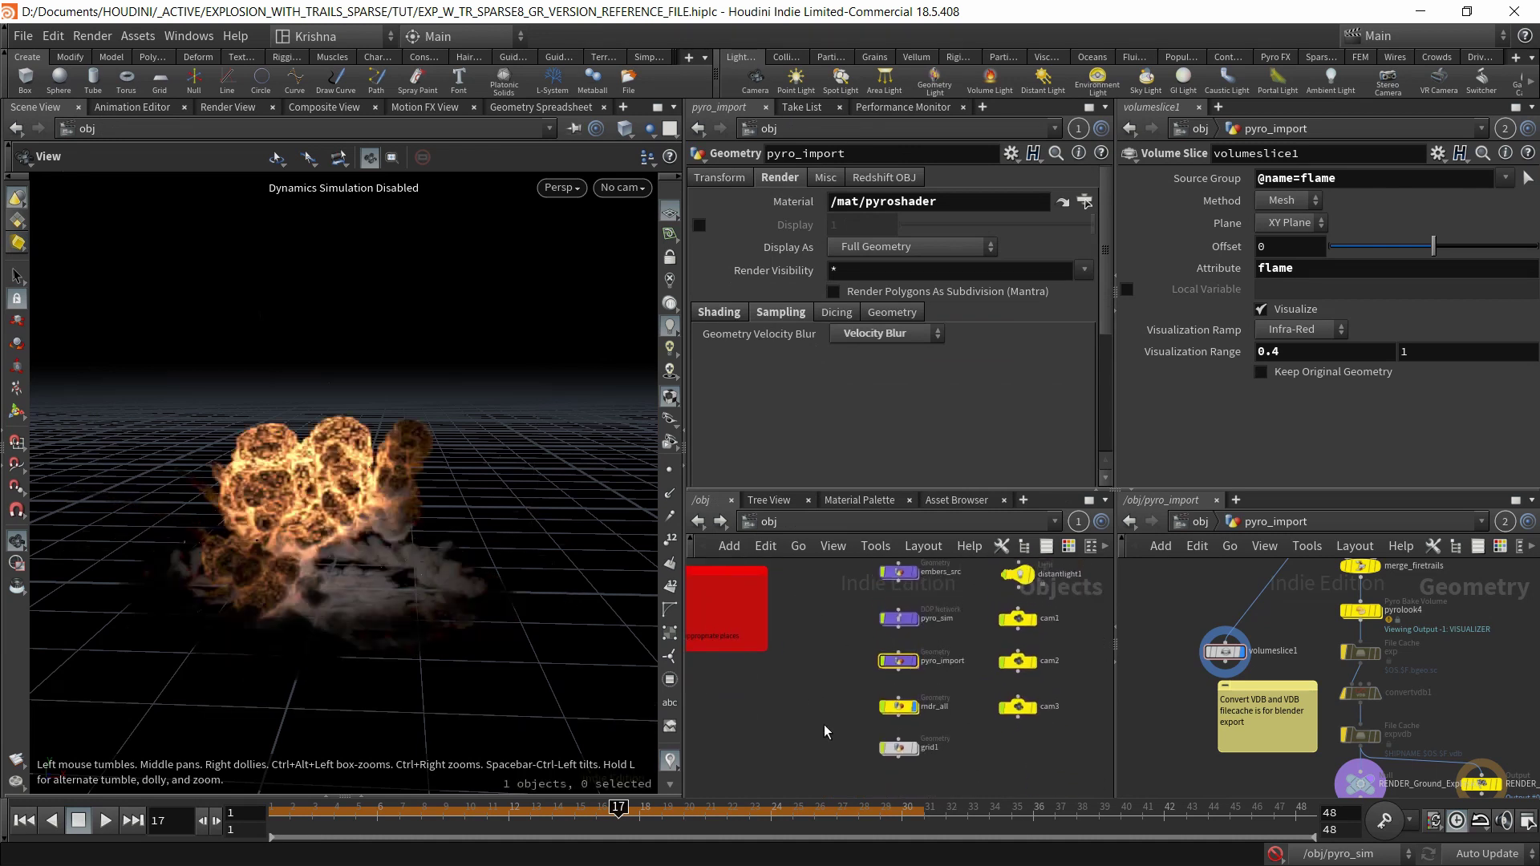
{"action": "double_click", "coordinate": [899, 661]}
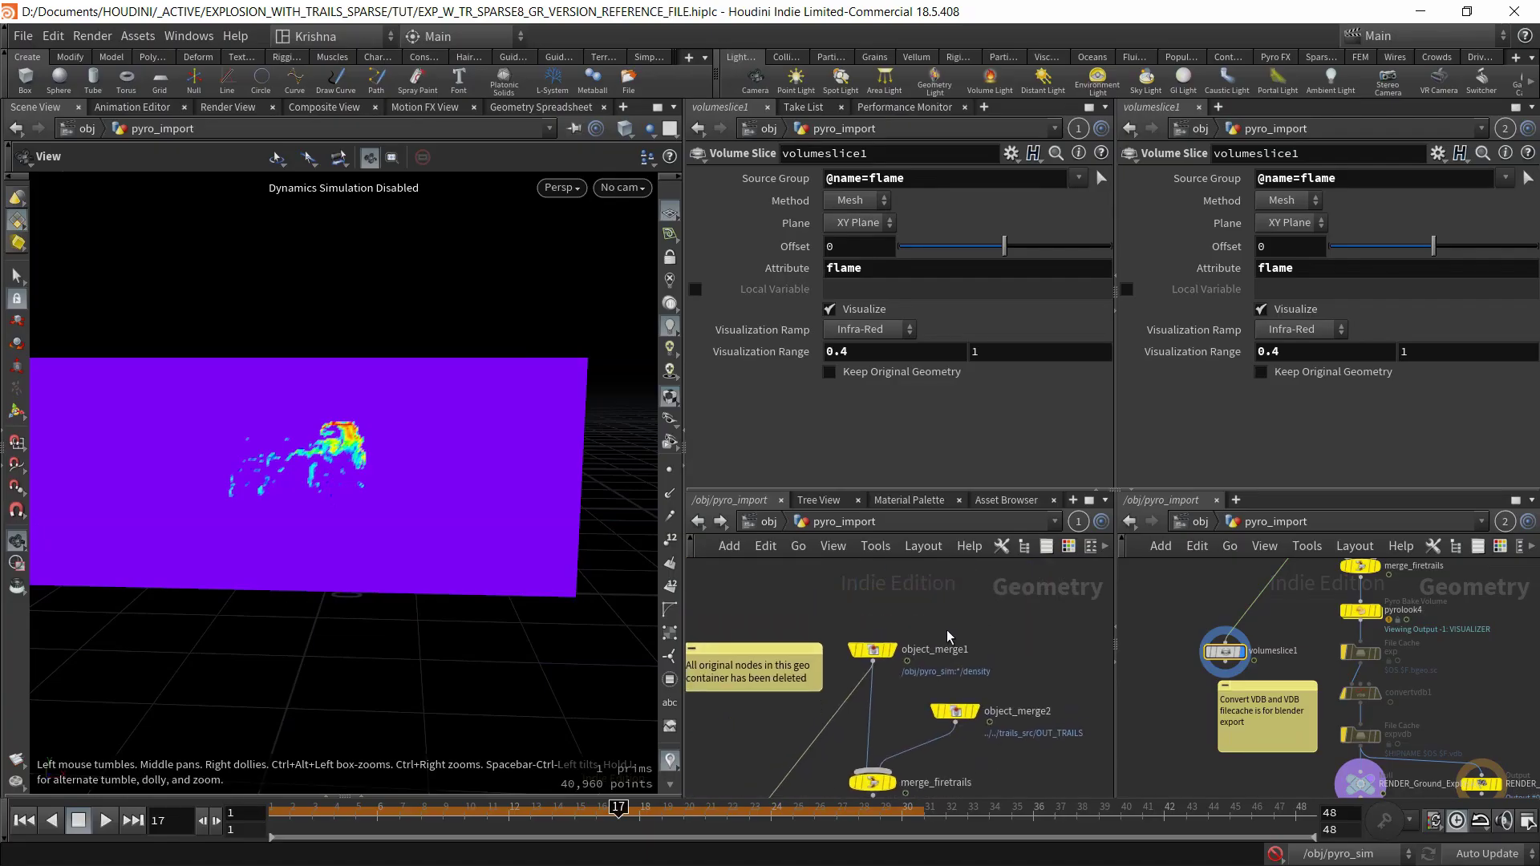
{"action": "middle_click_drag", "start_coordinate": [951, 637], "coordinate": [1004, 625]}
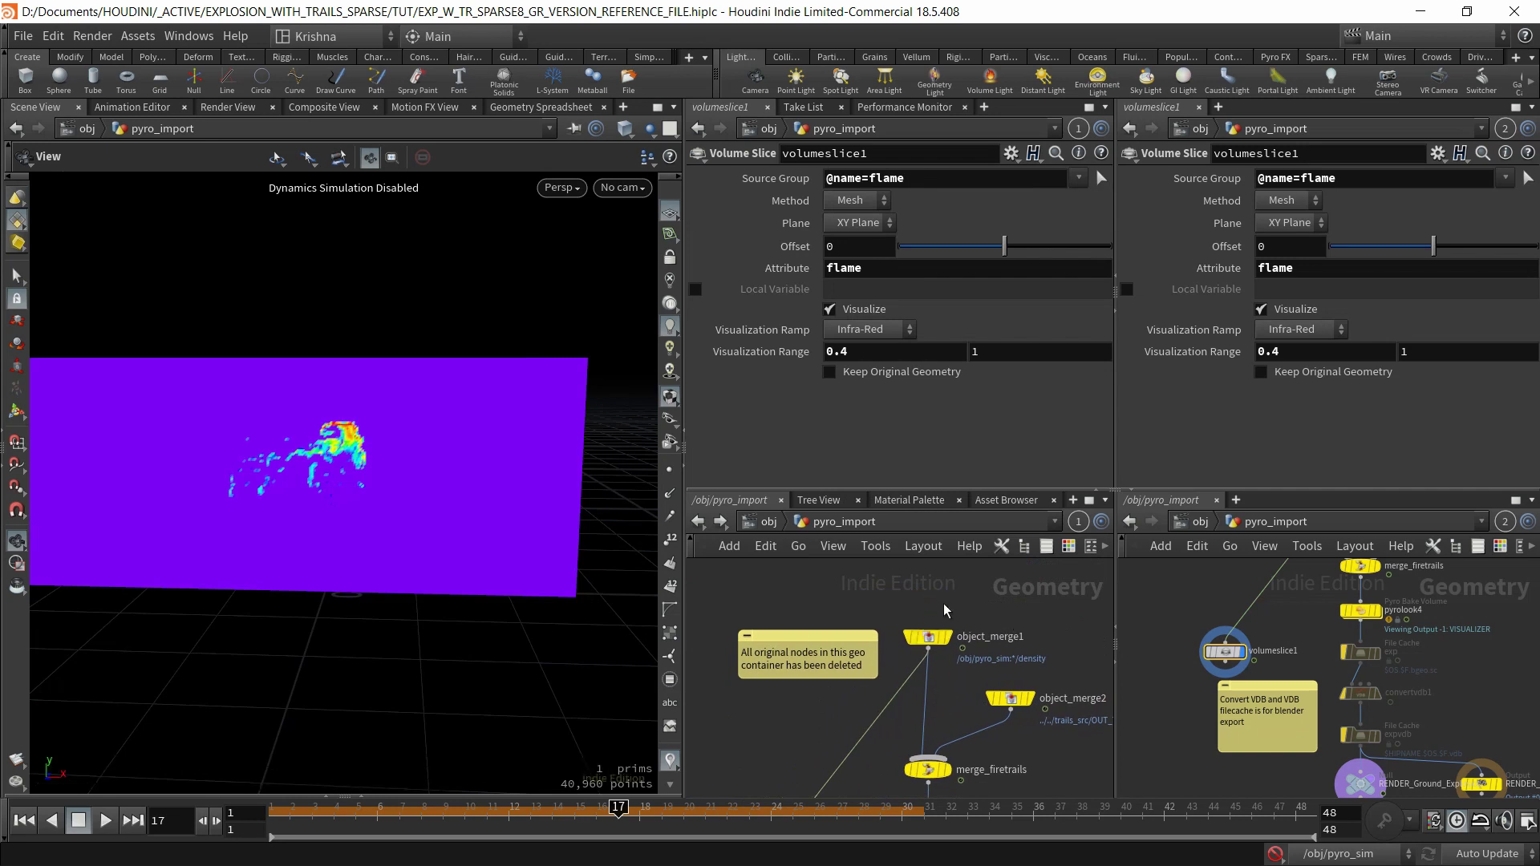
{"action": "left_click_drag", "start_coordinate": [942, 607], "coordinate": [942, 718]}
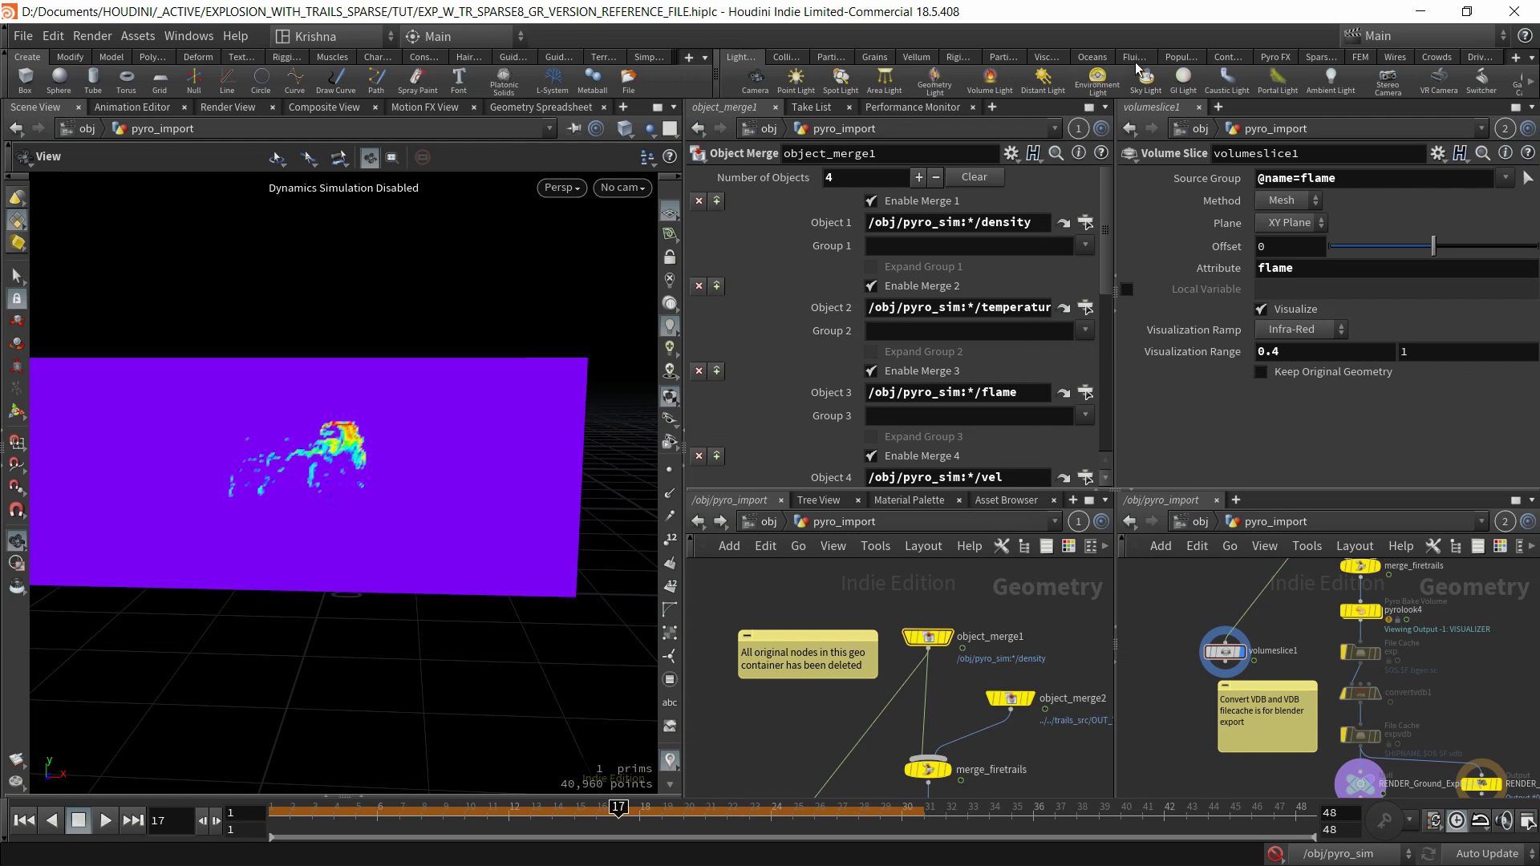
Show the sparse pyro shelf tools, and select the pyro_sim DOP network at object level in the second network editor.
{"action": "left_click", "coordinate": [1311, 59]}
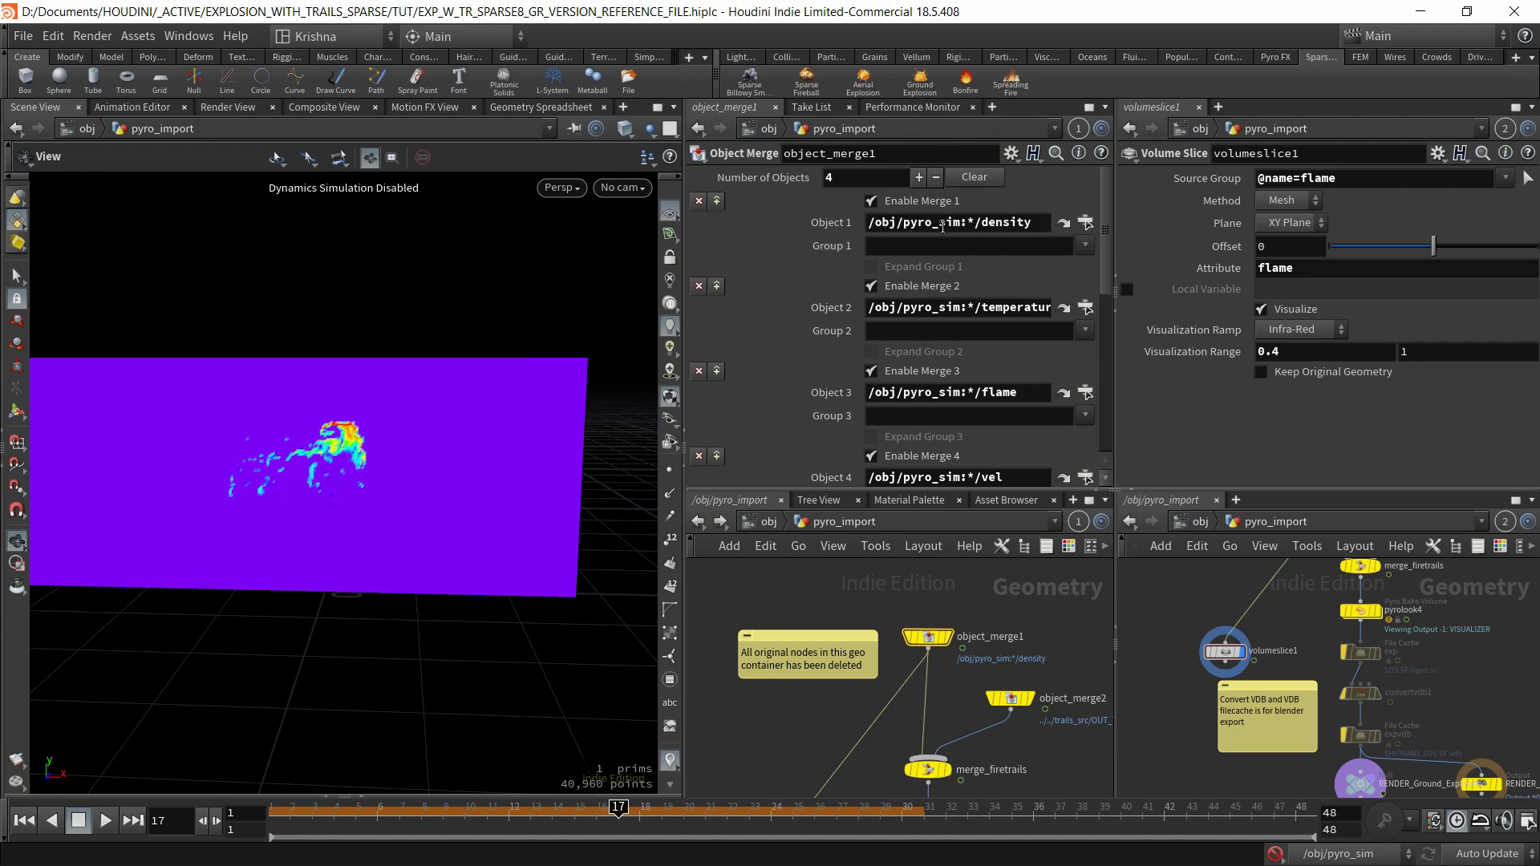
{"action": "left_click", "coordinate": [1186, 524]}
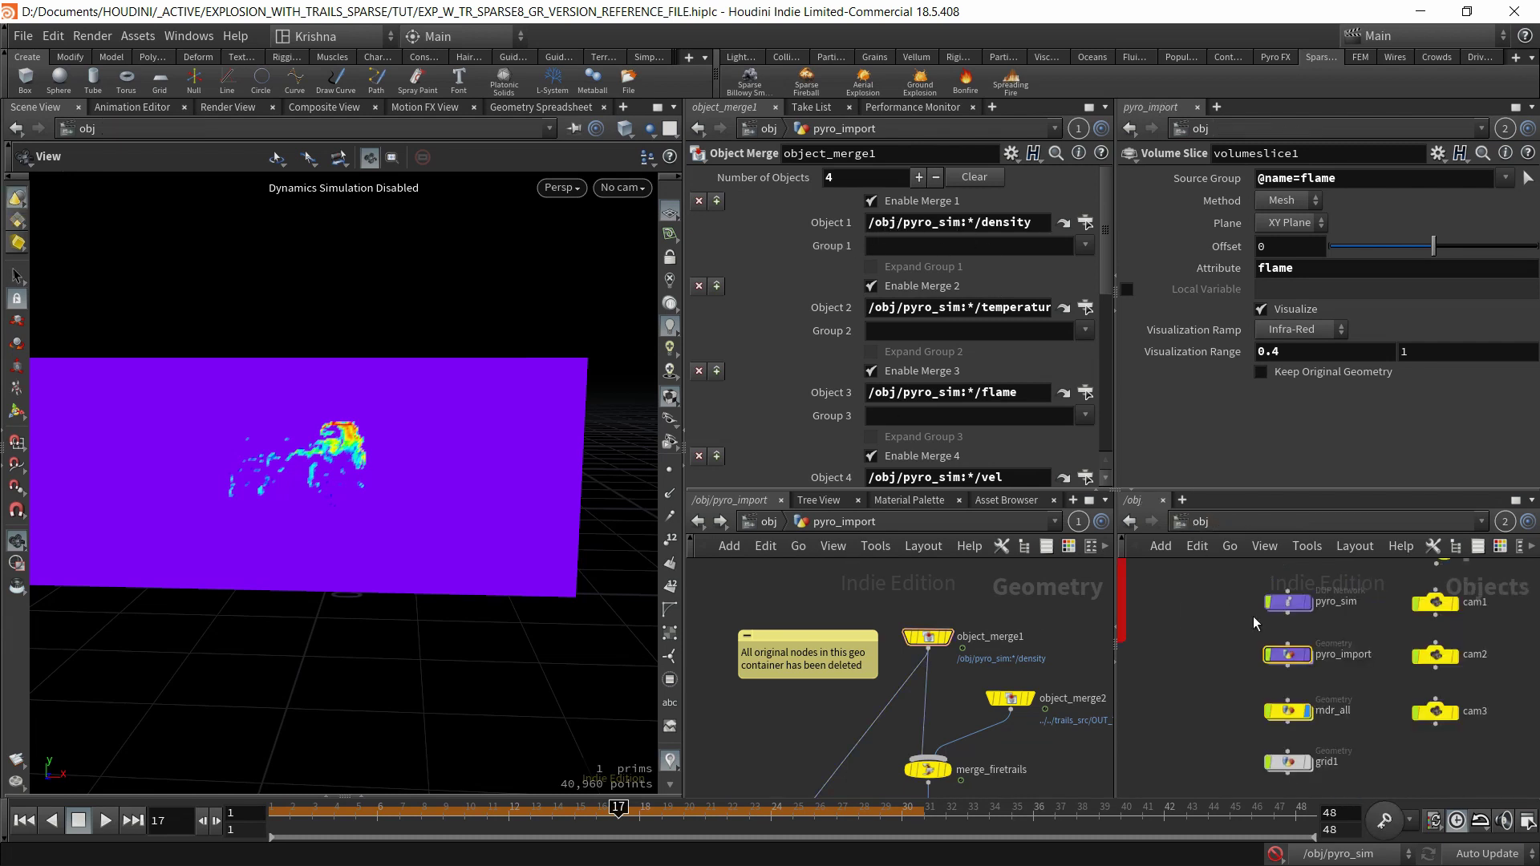
{"action": "left_click", "coordinate": [1288, 603]}
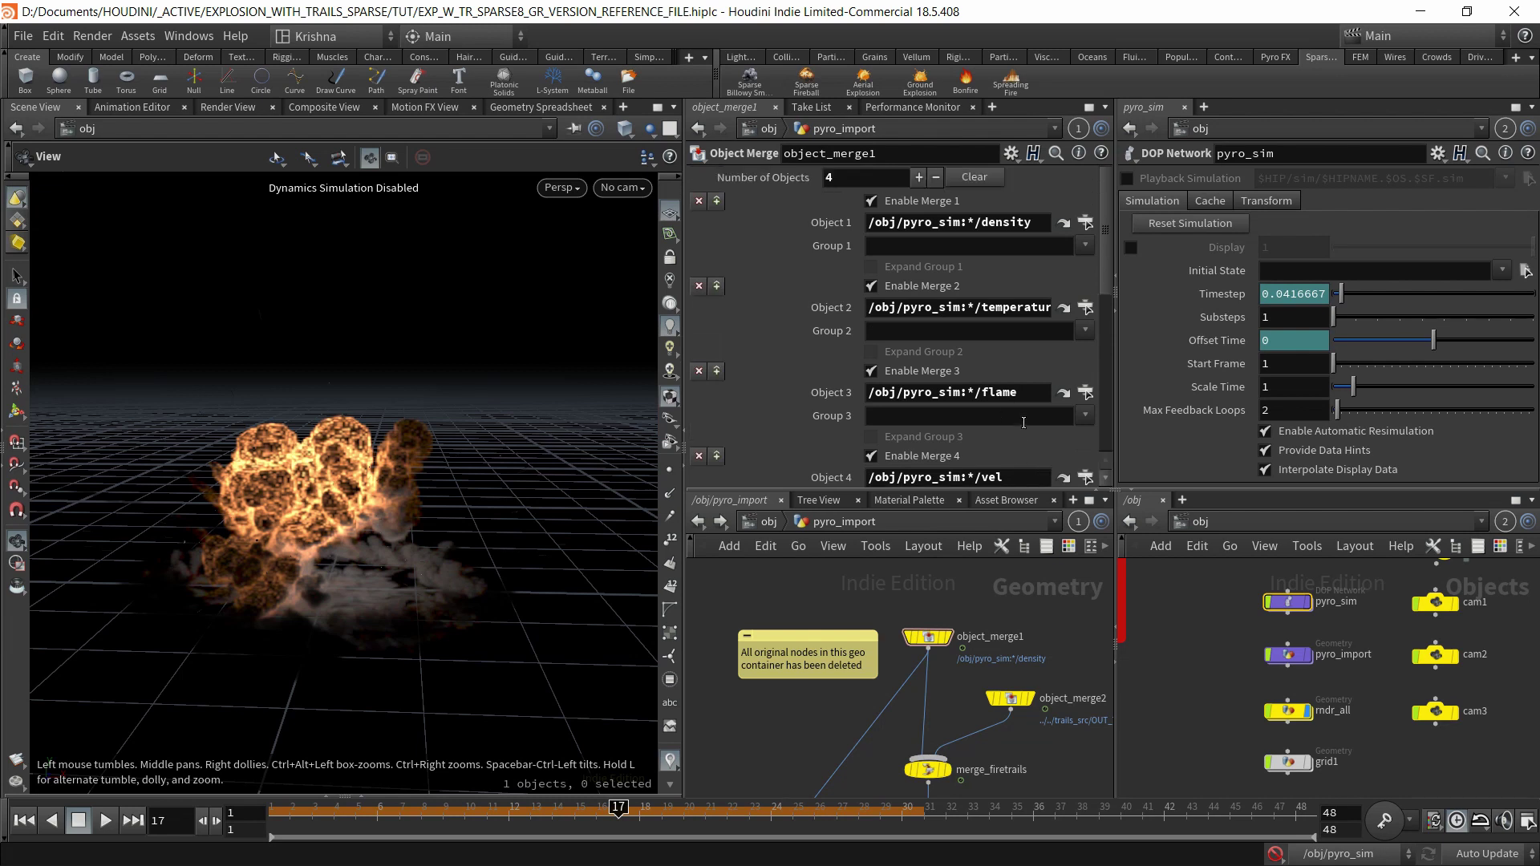
Inspect the merge_firetrails inputs and the OUT_TRAILS object path that object_merge2 brings into pyro_import.
{"action": "middle_click_drag", "start_coordinate": [948, 713], "coordinate": [982, 615]}
{"action": "middle_click_drag", "start_coordinate": [913, 676], "coordinate": [891, 638]}
{"action": "left_click", "coordinate": [965, 635]}
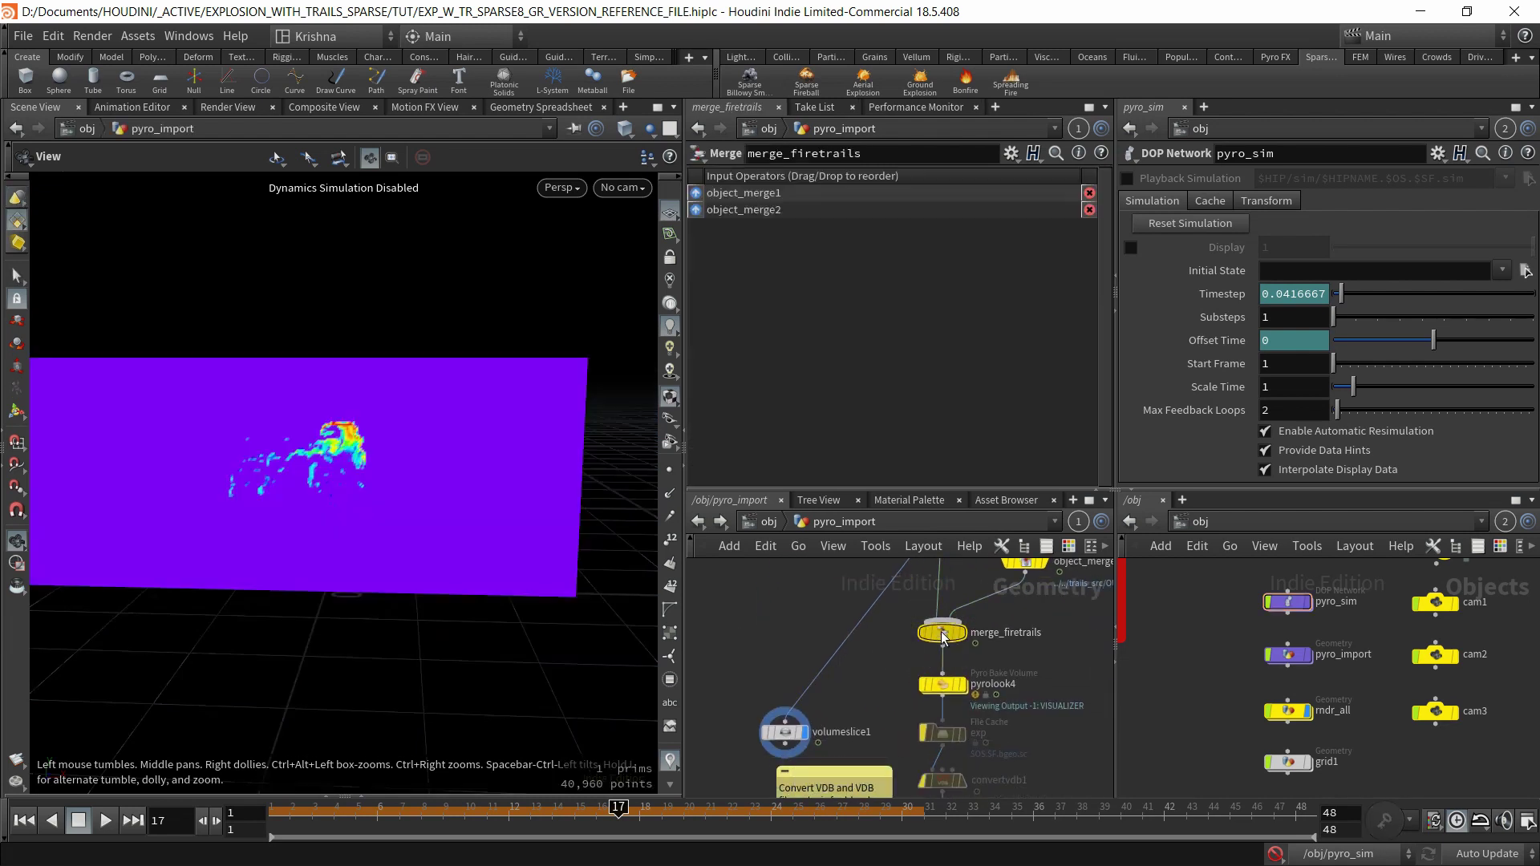
{"action": "middle_click_drag", "start_coordinate": [1057, 610], "coordinate": [1043, 662]}
{"action": "left_click", "coordinate": [1009, 614]}
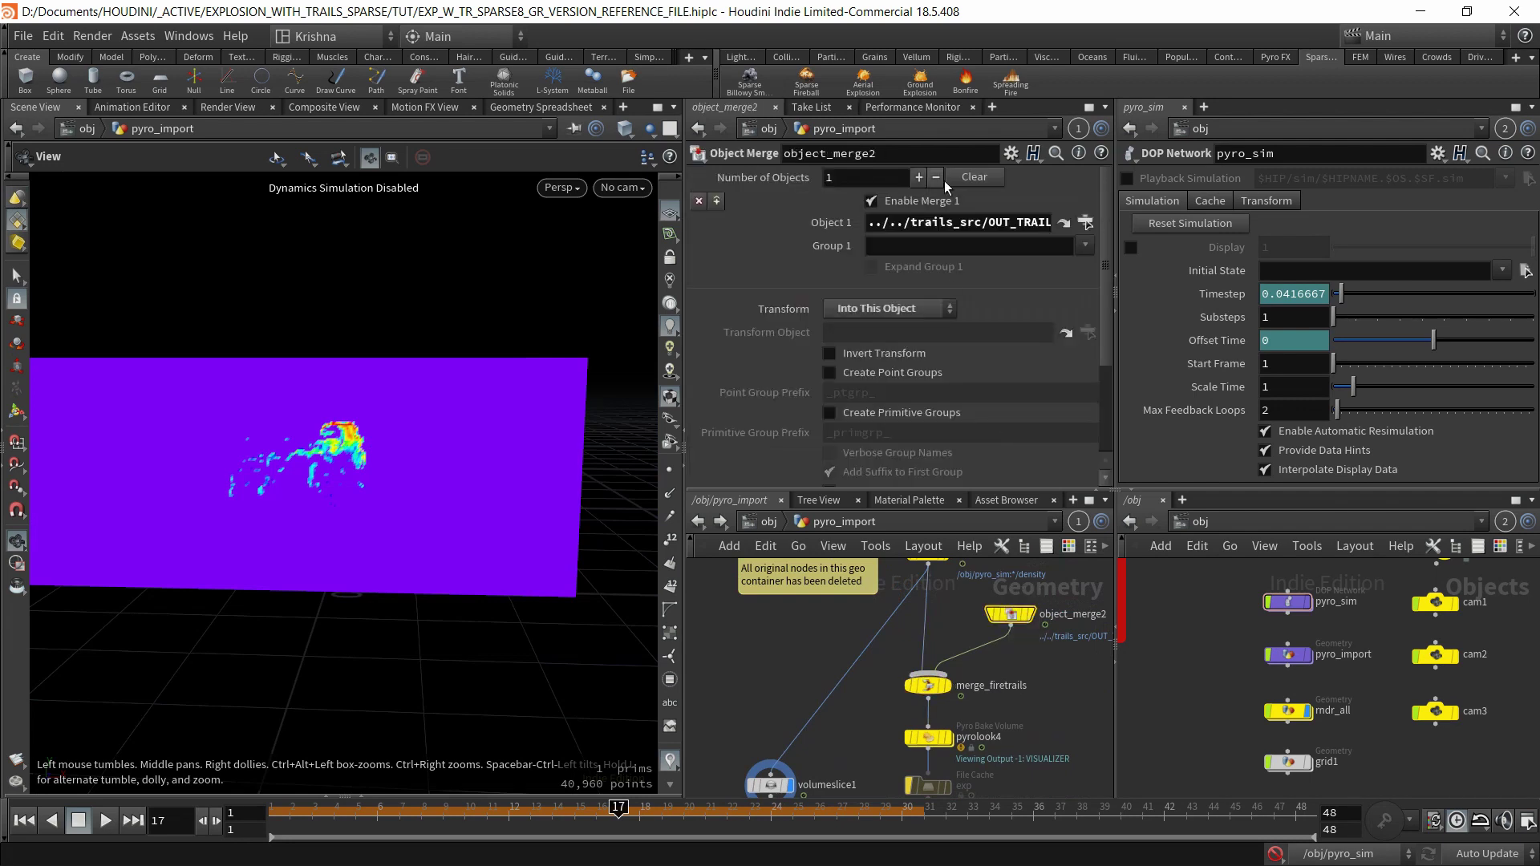
{"action": "left_click_drag", "start_coordinate": [1172, 223], "coordinate": [1175, 223]}
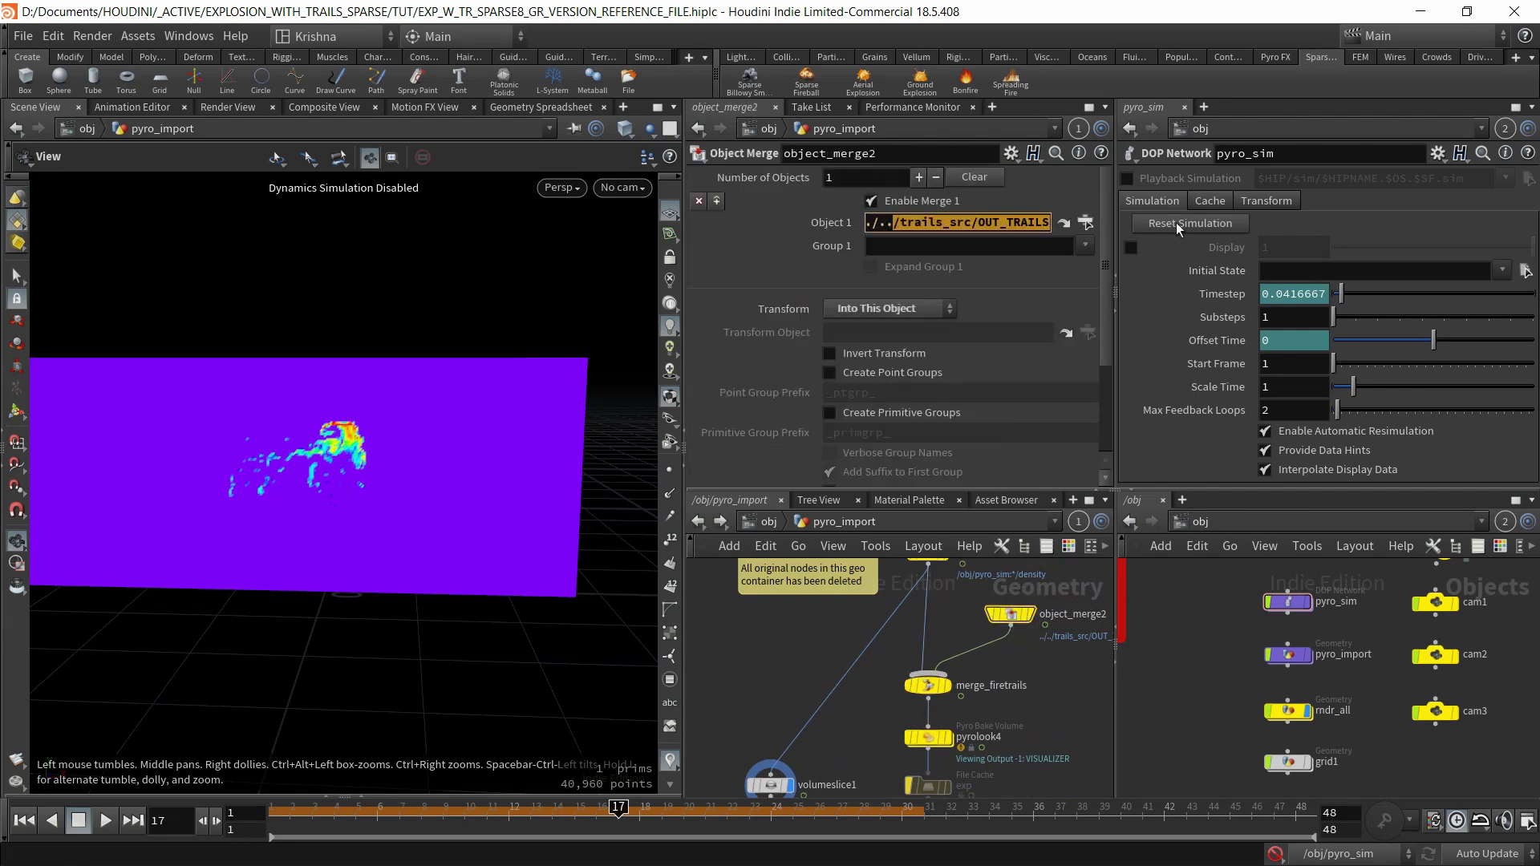
{"action": "left_click", "coordinate": [1036, 294]}
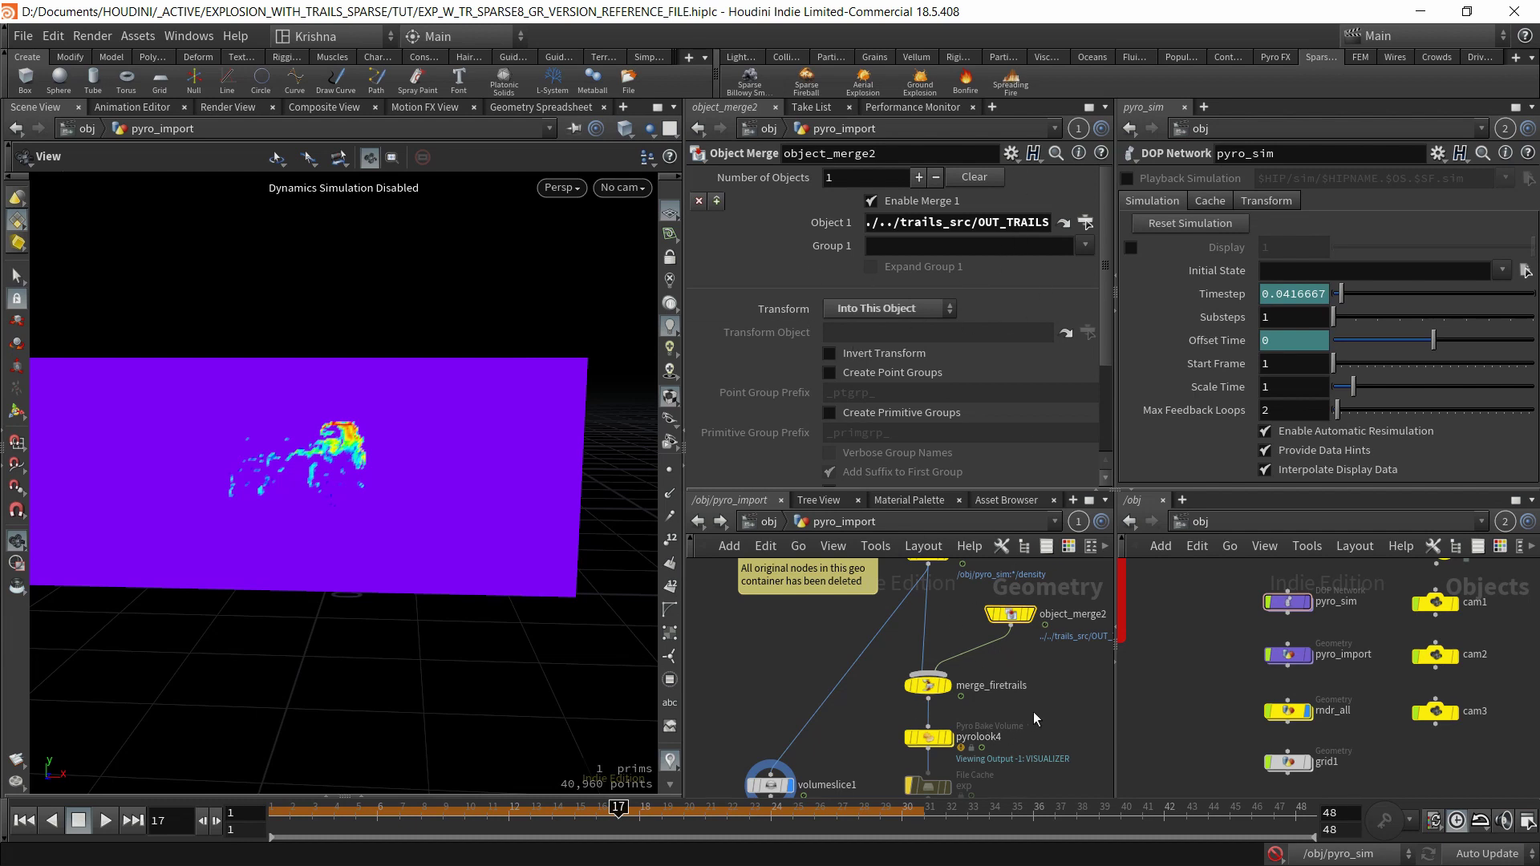
Display the pyrolook4 Pyro Bake Volume node and view the explosion with its fire trails from several angles.
{"action": "middle_click_drag", "start_coordinate": [1035, 712], "coordinate": [1038, 626]}
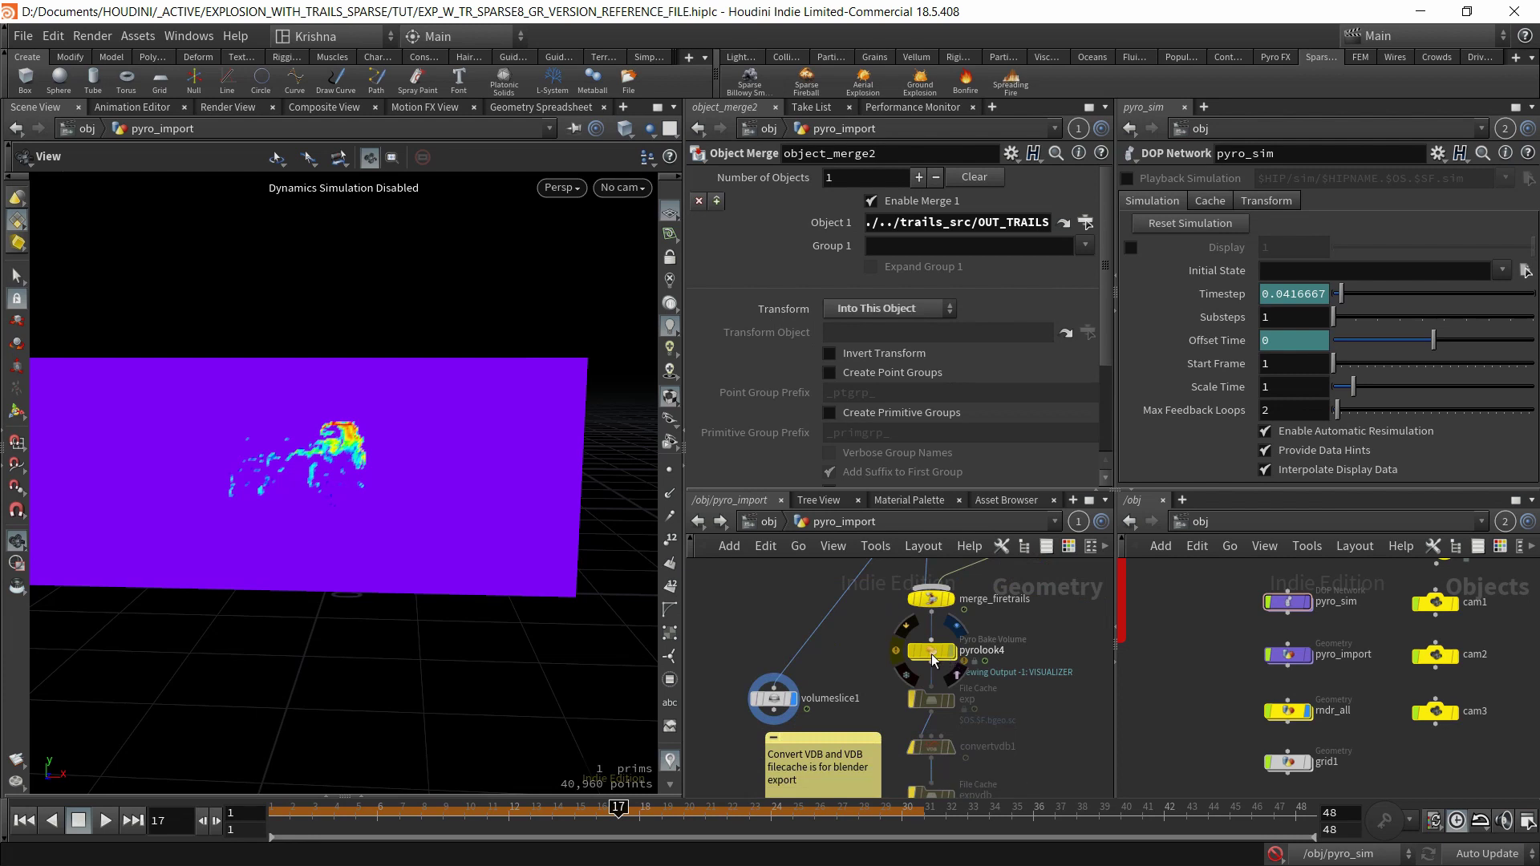
{"action": "left_click", "coordinate": [956, 627]}
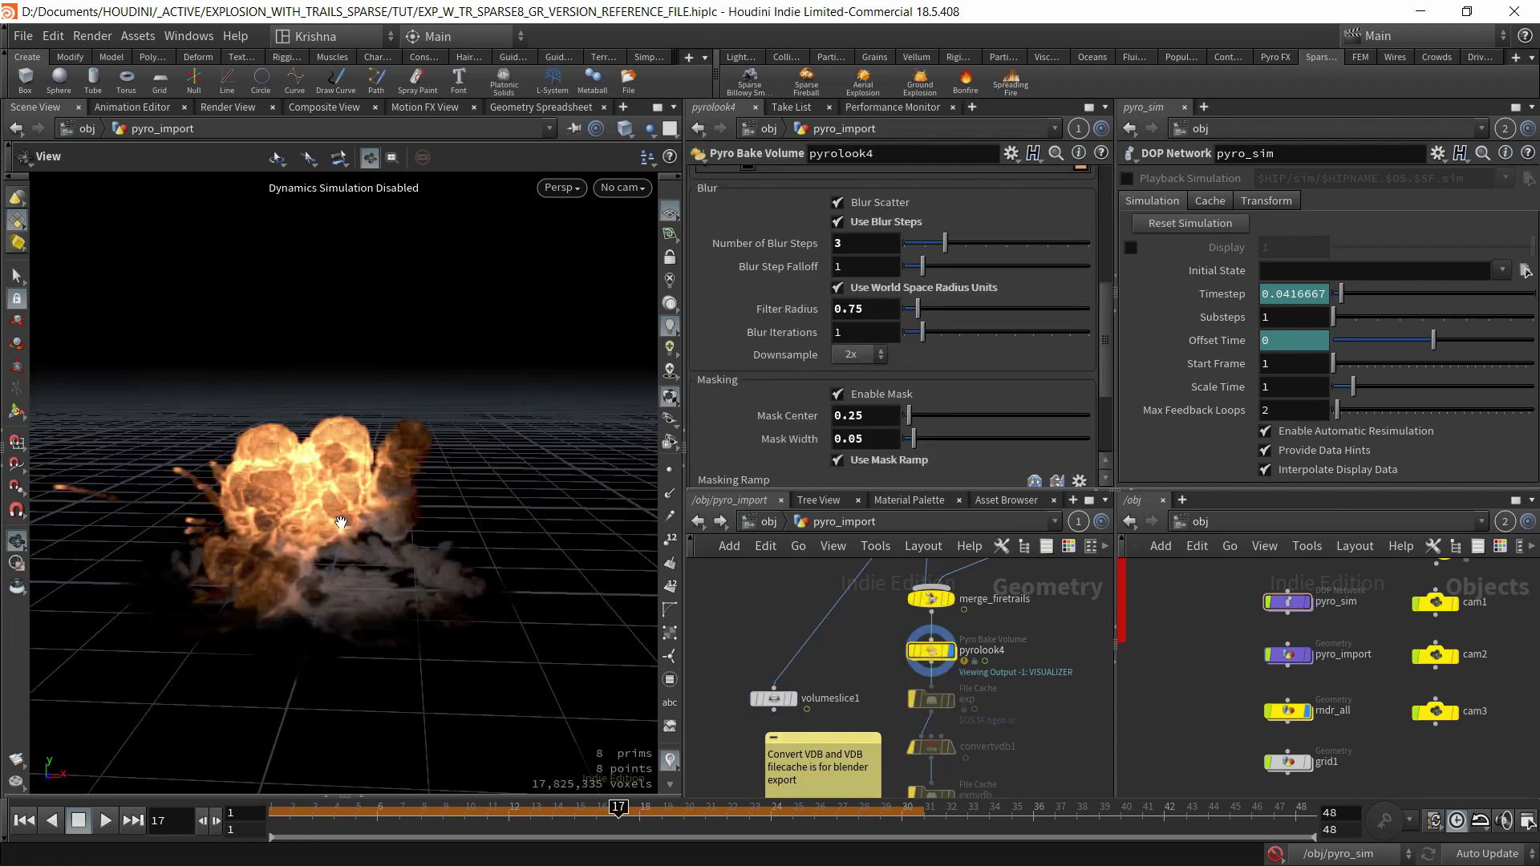
{"action": "mouse_move", "coordinate": [341, 521]}
{"action": "left_mouse_down"}
{"action": "mouse_move", "coordinate": [137, 504]}
{"action": "mouse_move", "coordinate": [307, 542]}
{"action": "mouse_move", "coordinate": [340, 522]}
{"action": "mouse_move", "coordinate": [337, 541]}
{"action": "mouse_move", "coordinate": [340, 508]}
{"action": "left_mouse_up"}
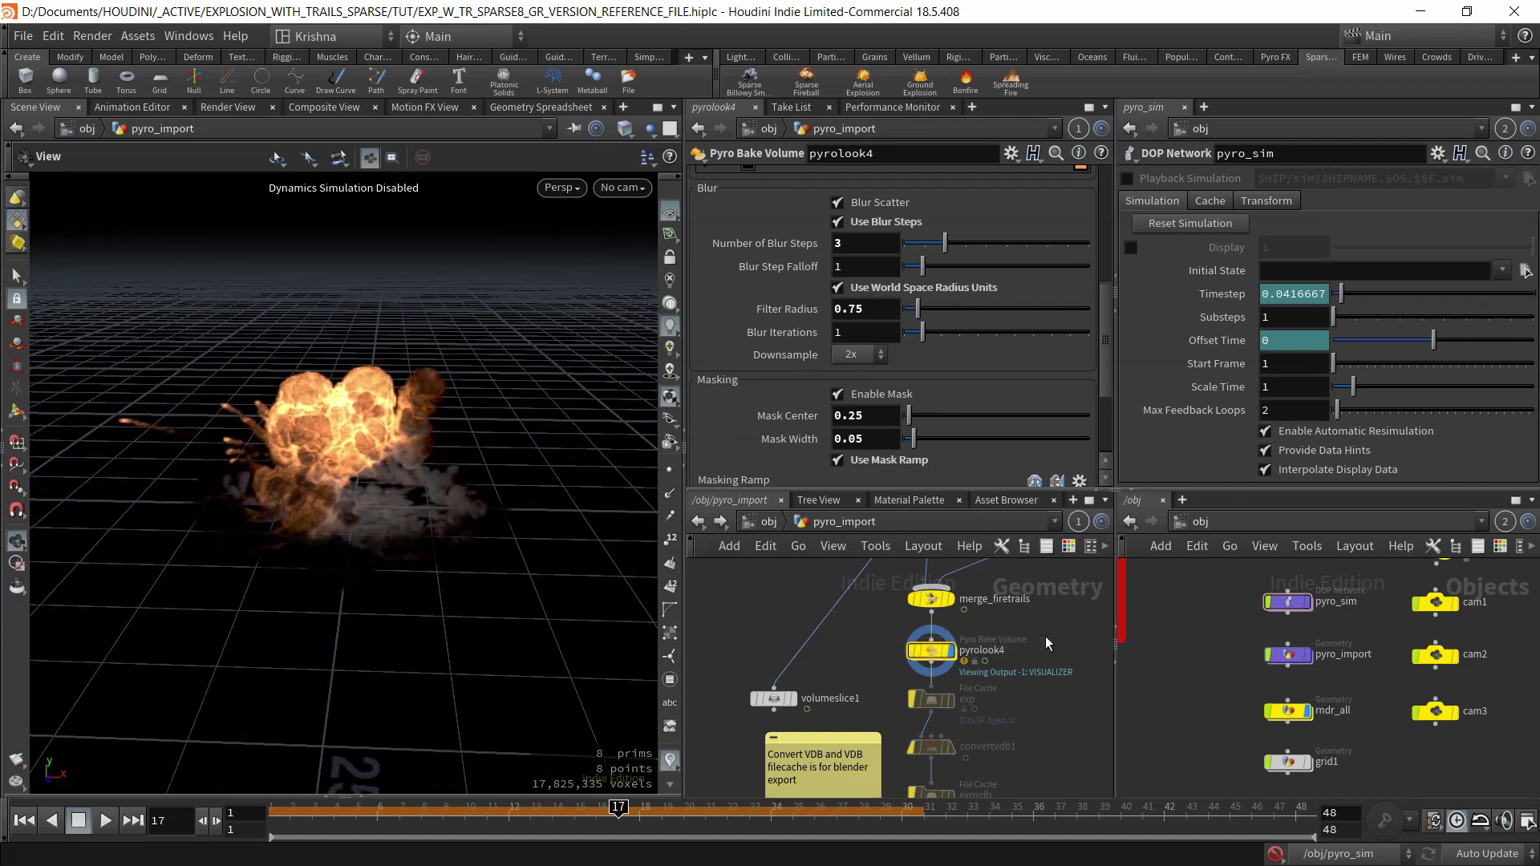
{"action": "mouse_move", "coordinate": [383, 471]}
{"action": "left_mouse_down"}
{"action": "mouse_move", "coordinate": [367, 463]}
{"action": "mouse_move", "coordinate": [383, 471]}
{"action": "left_mouse_up"}
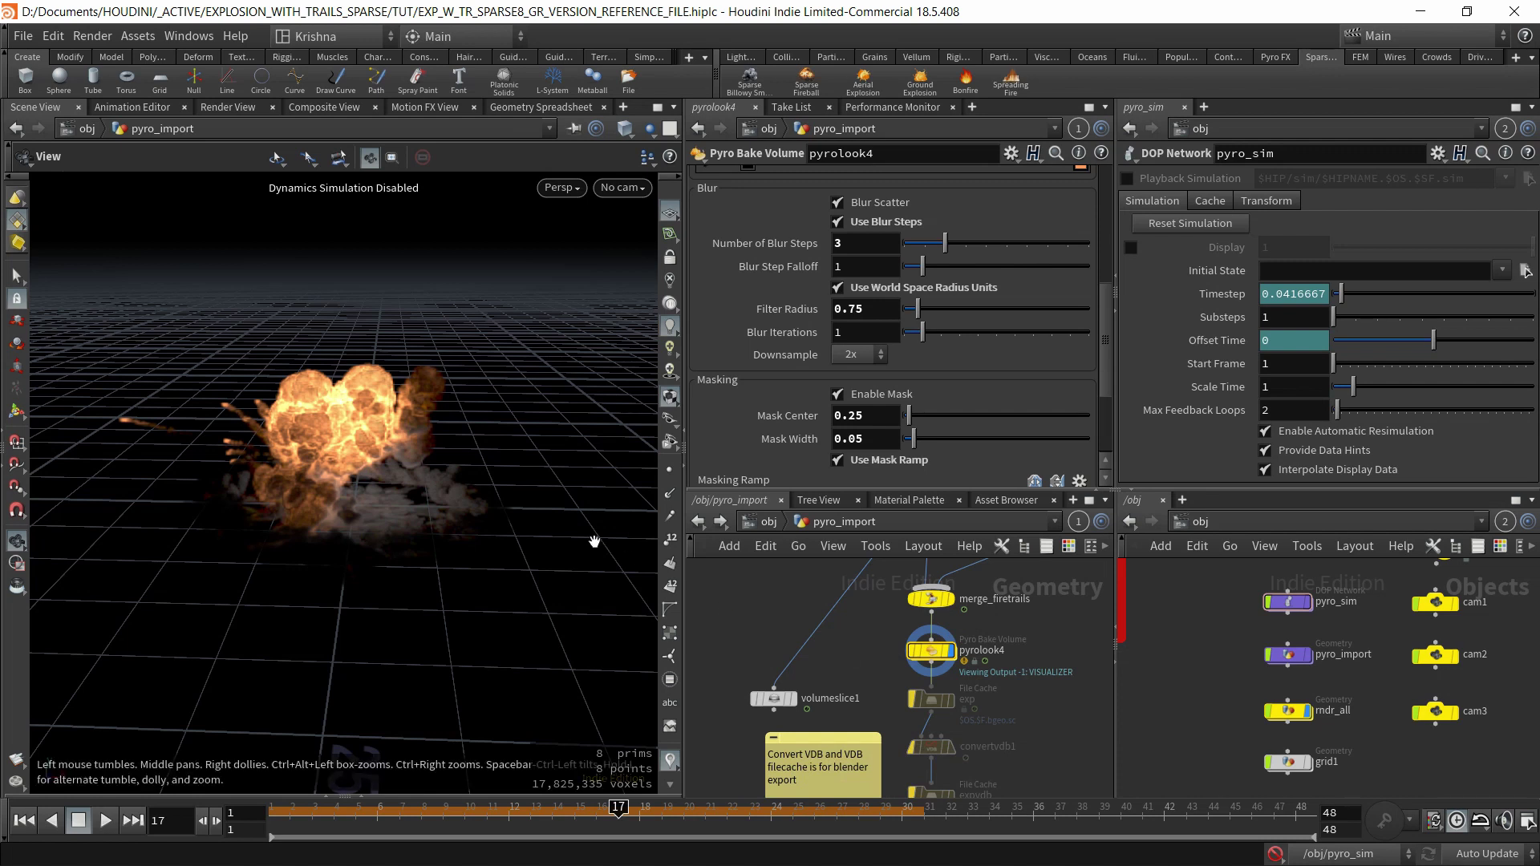
{"action": "left_click_drag", "start_coordinate": [353, 489], "coordinate": [340, 483]}
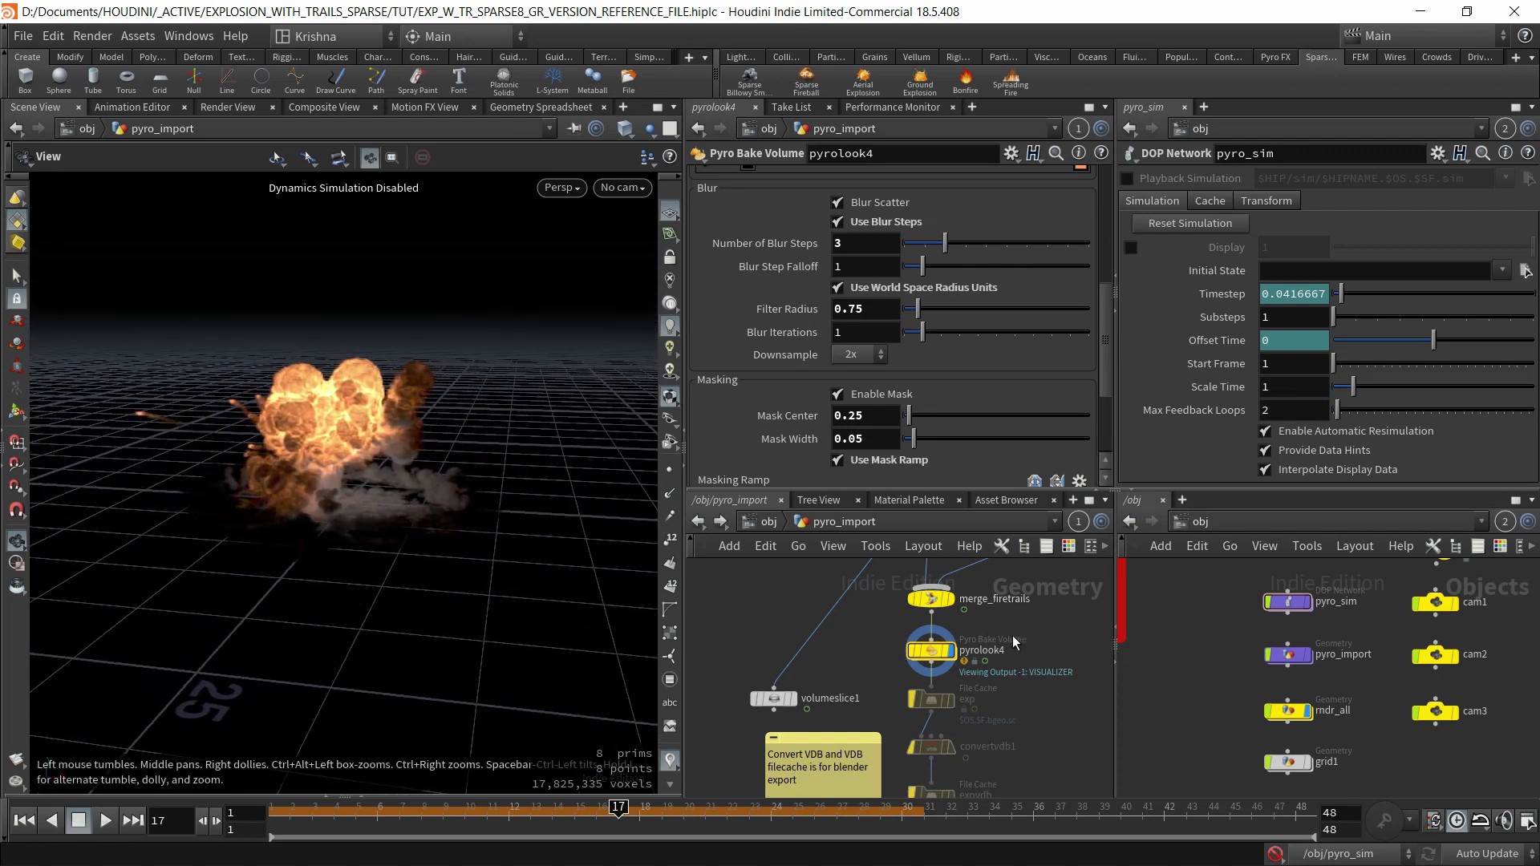
{"action": "left_click_drag", "start_coordinate": [332, 476], "coordinate": [330, 479]}
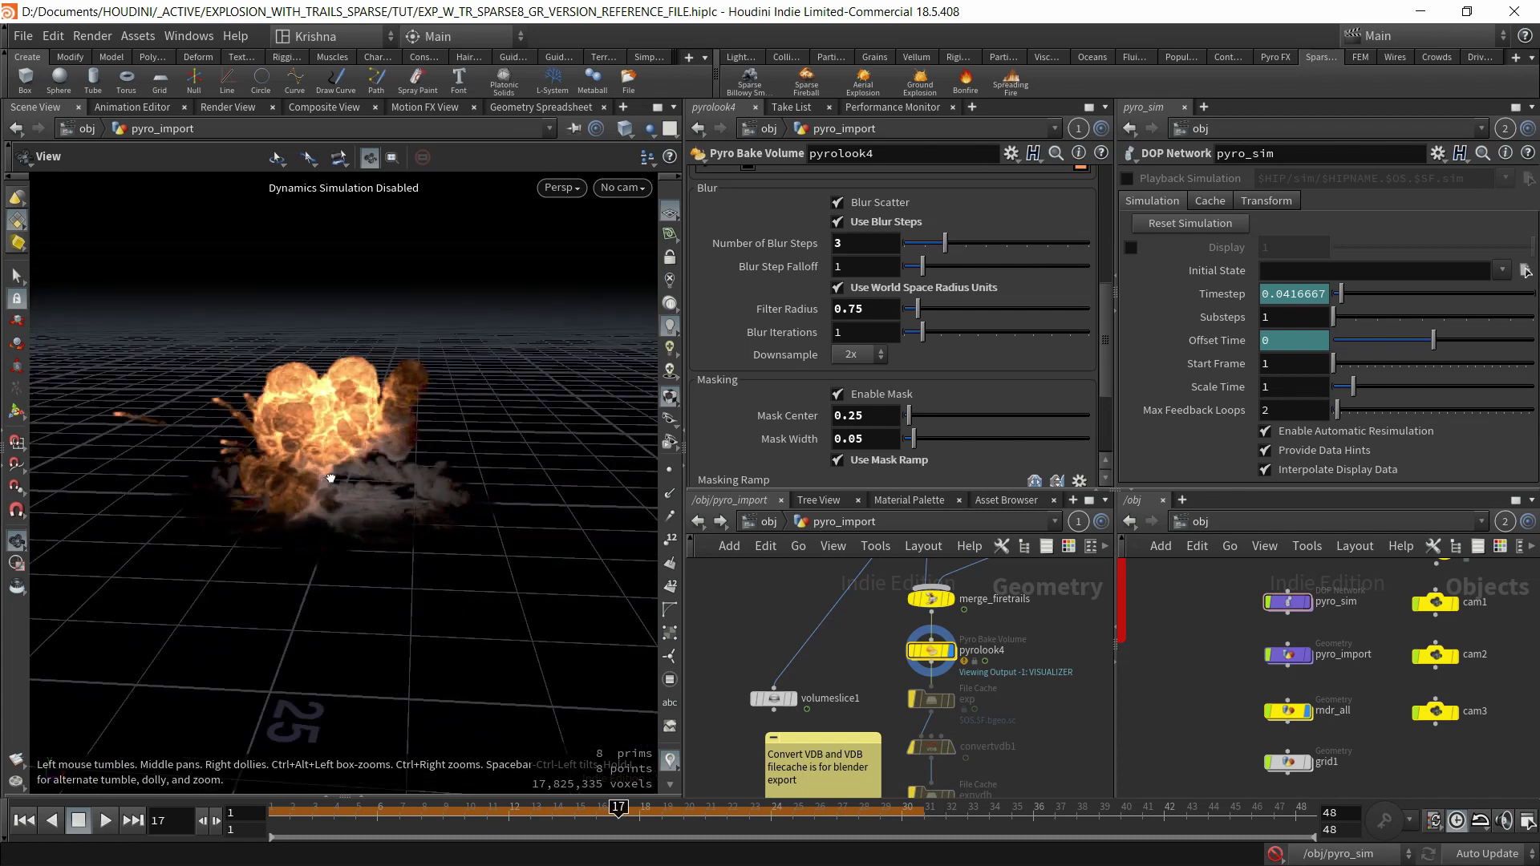
{"action": "left_click", "coordinate": [229, 108]}
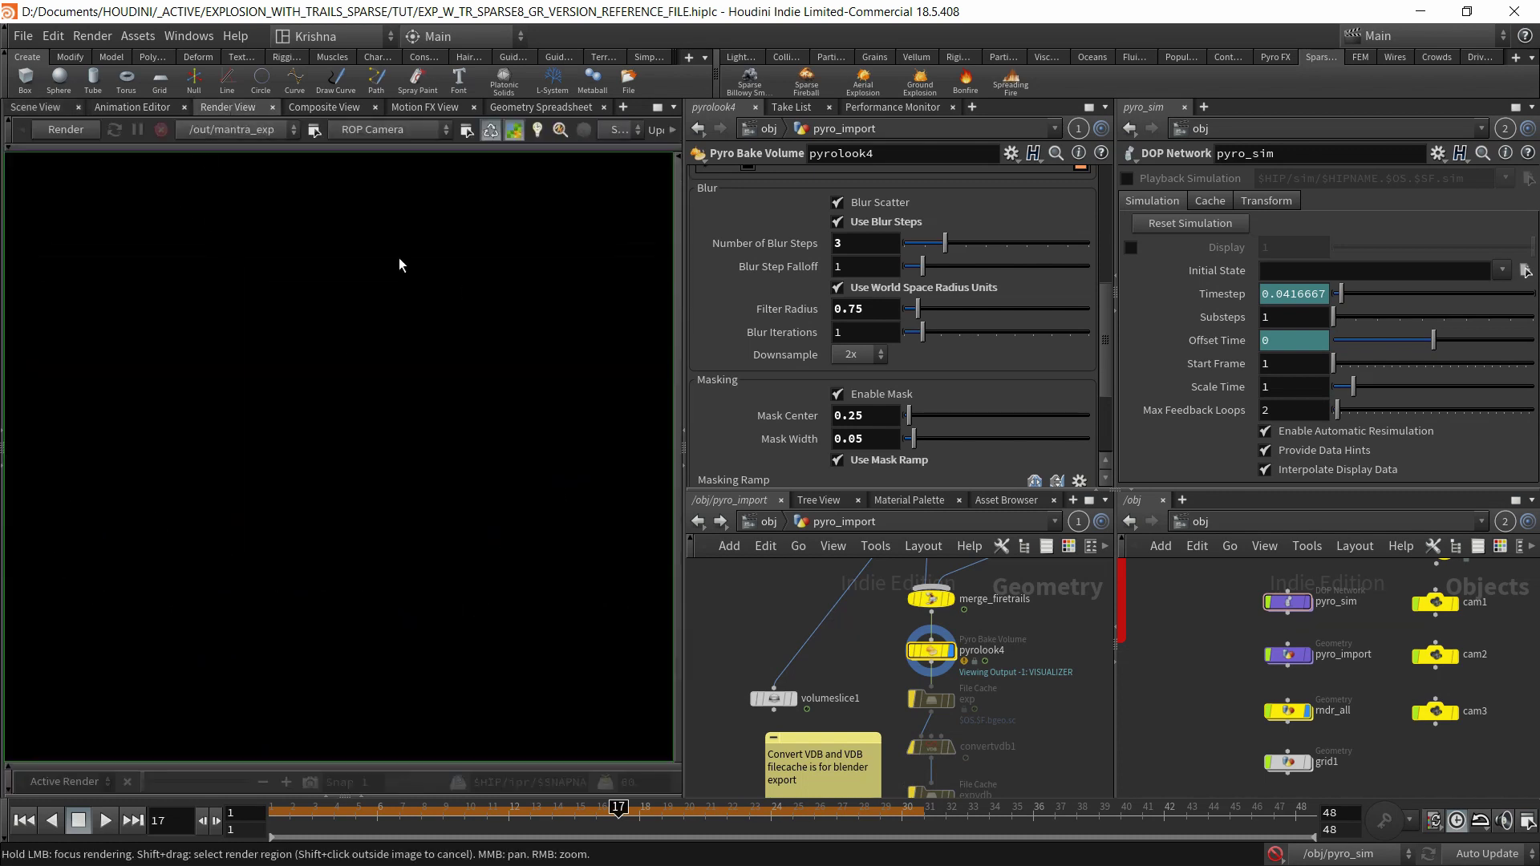
{"action": "left_click", "coordinate": [36, 107]}
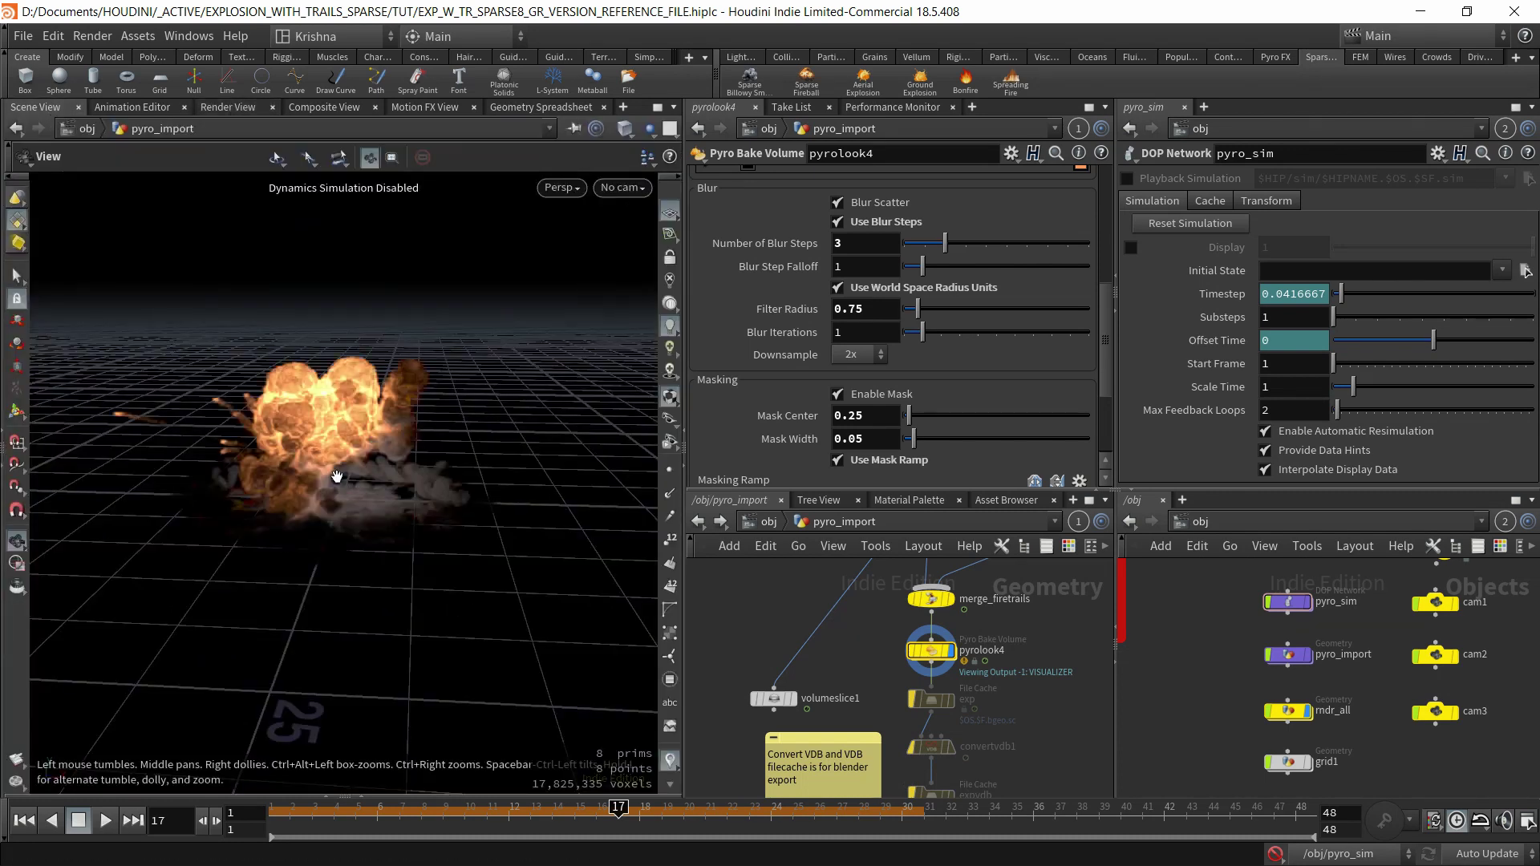
{"action": "left_click_drag", "start_coordinate": [316, 503], "coordinate": [312, 456]}
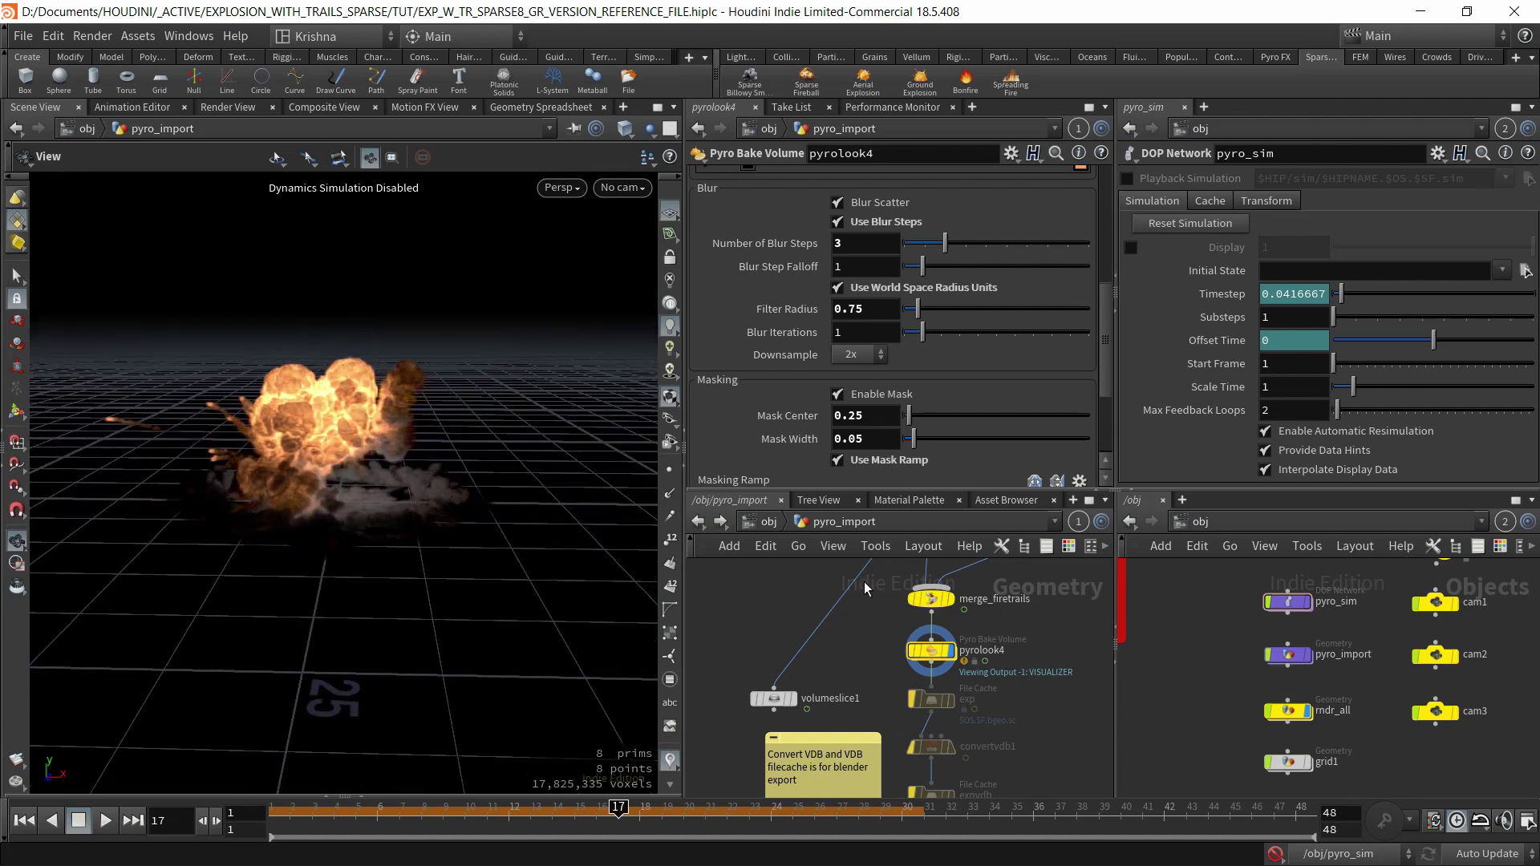
Show pyrolook4's Smoke settings and look through its Quick Setups, including Create Material, without applying one.
{"action": "left_click_drag", "start_coordinate": [1055, 653], "coordinate": [942, 650]}
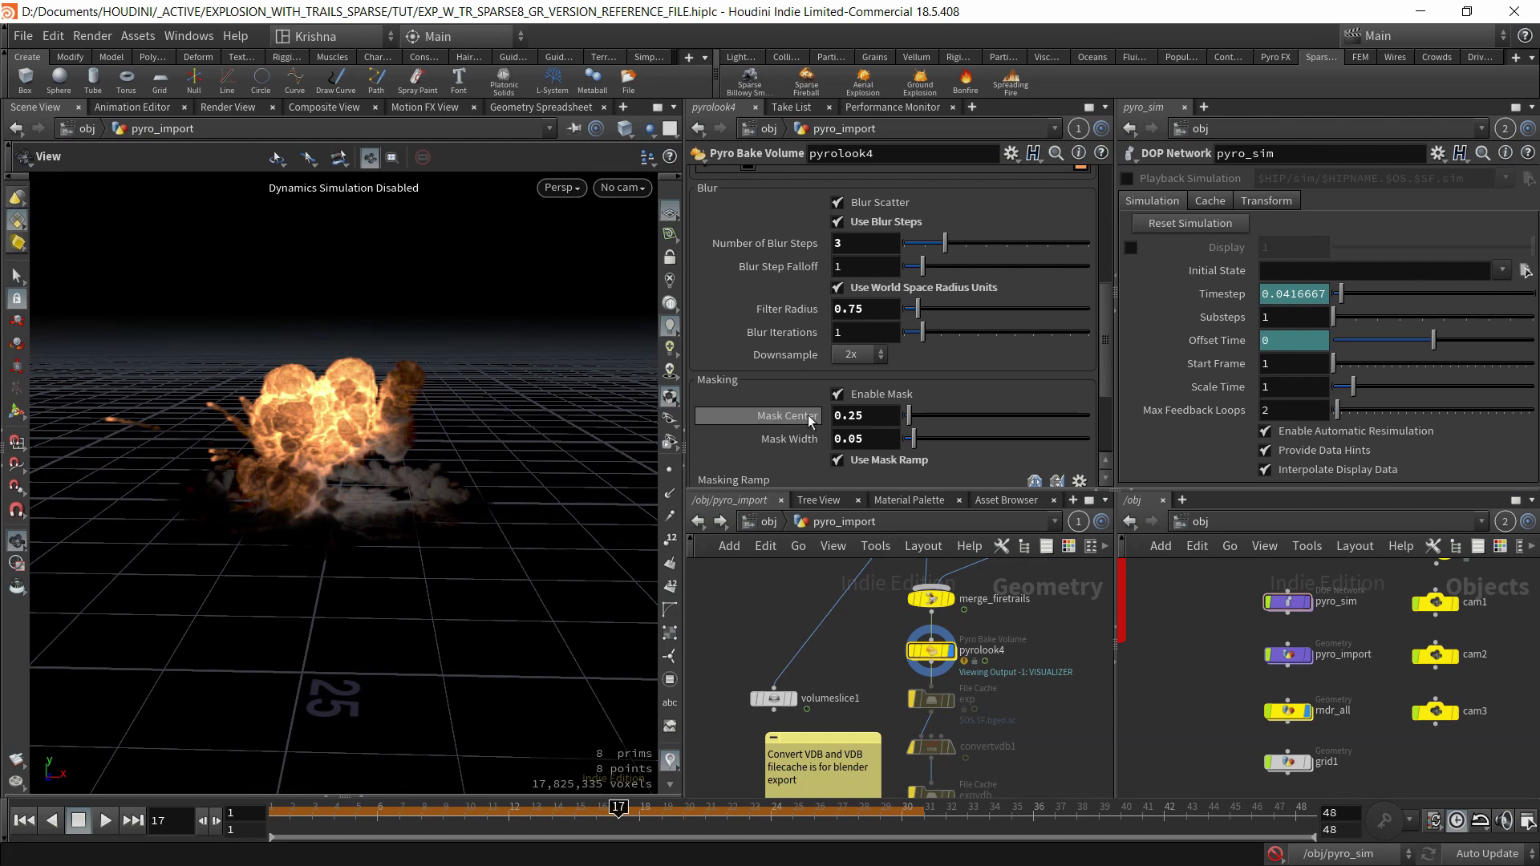
{"action": "scroll", "coordinate": [770, 363], "scroll_direction": "up", "scroll_amount": 5}
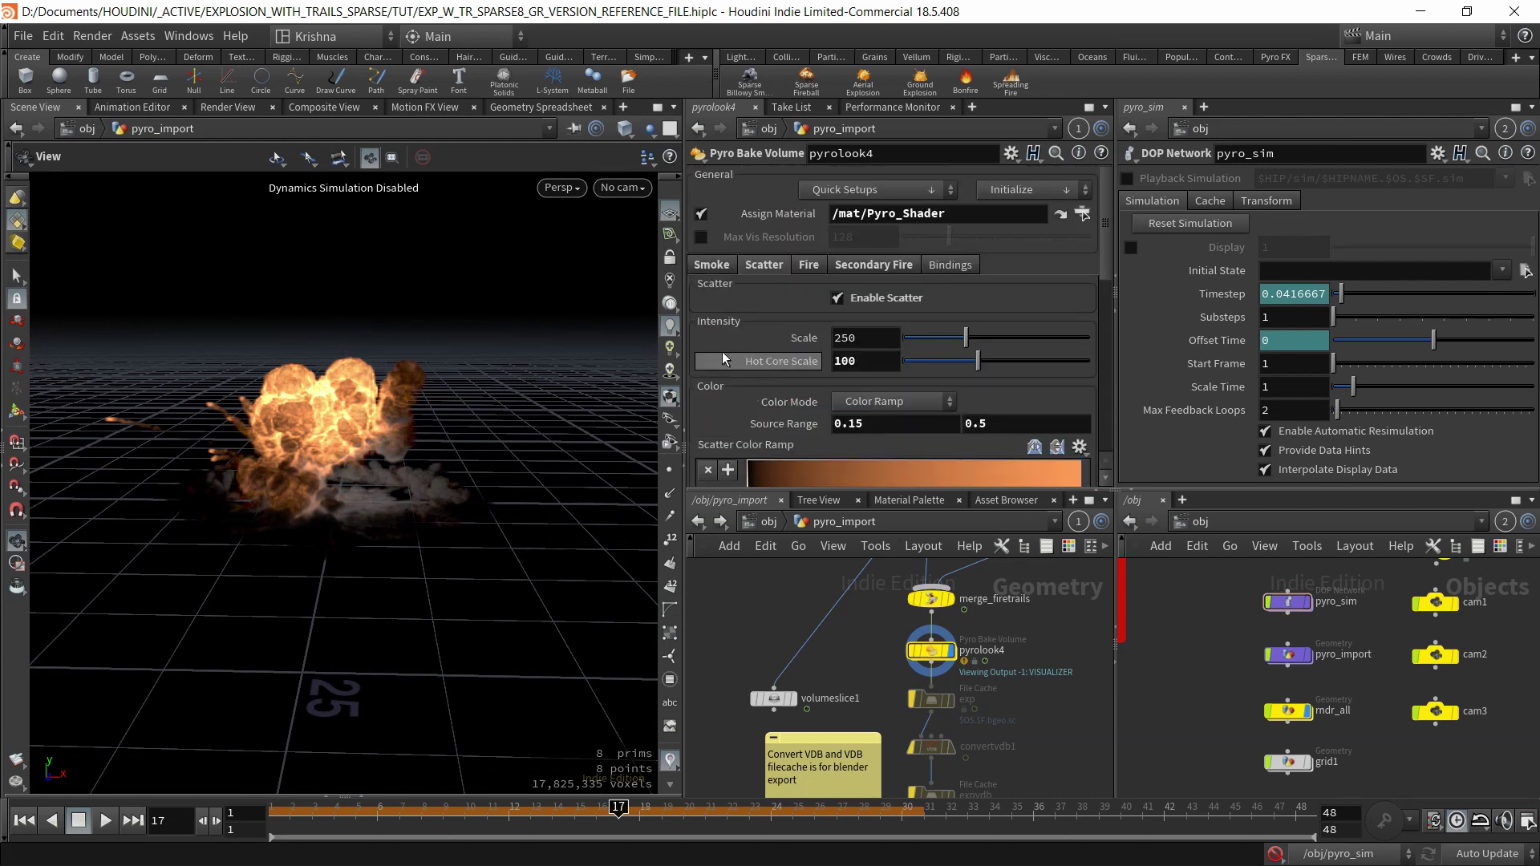
{"action": "left_click", "coordinate": [704, 264]}
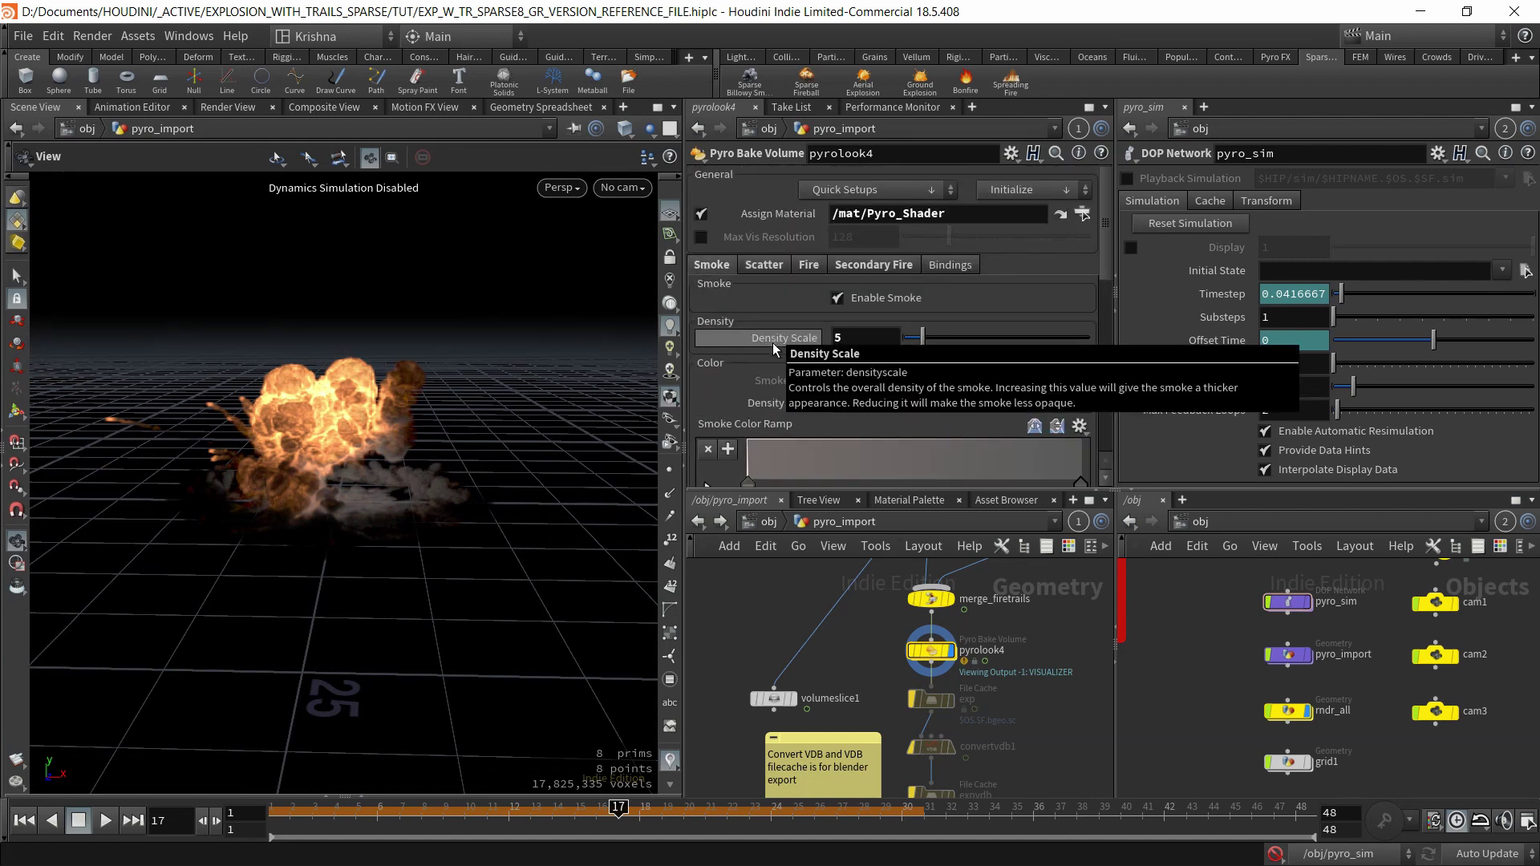
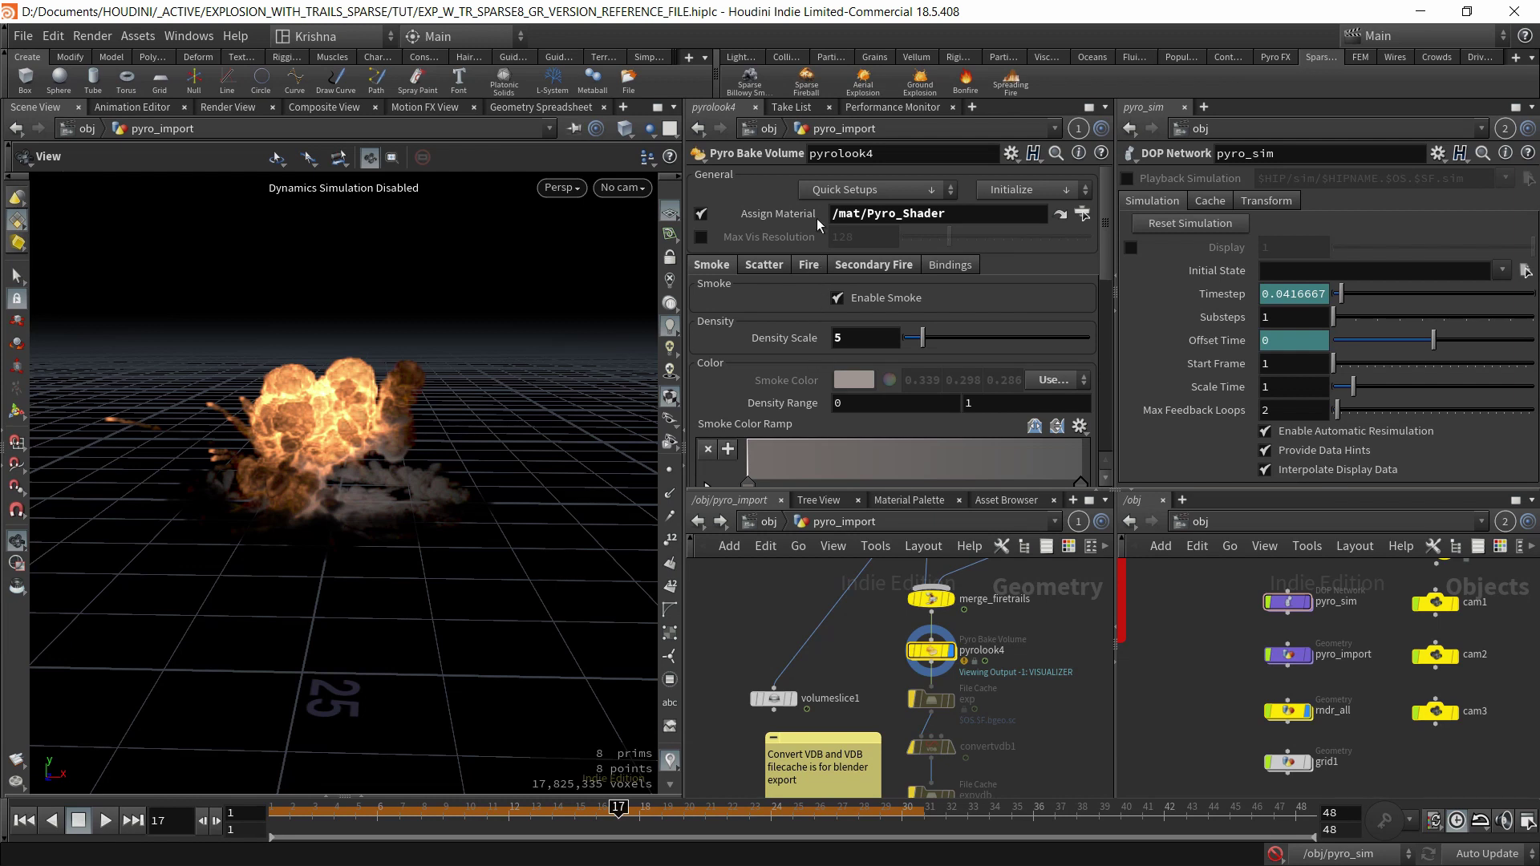
{"action": "left_click", "coordinate": [872, 191]}
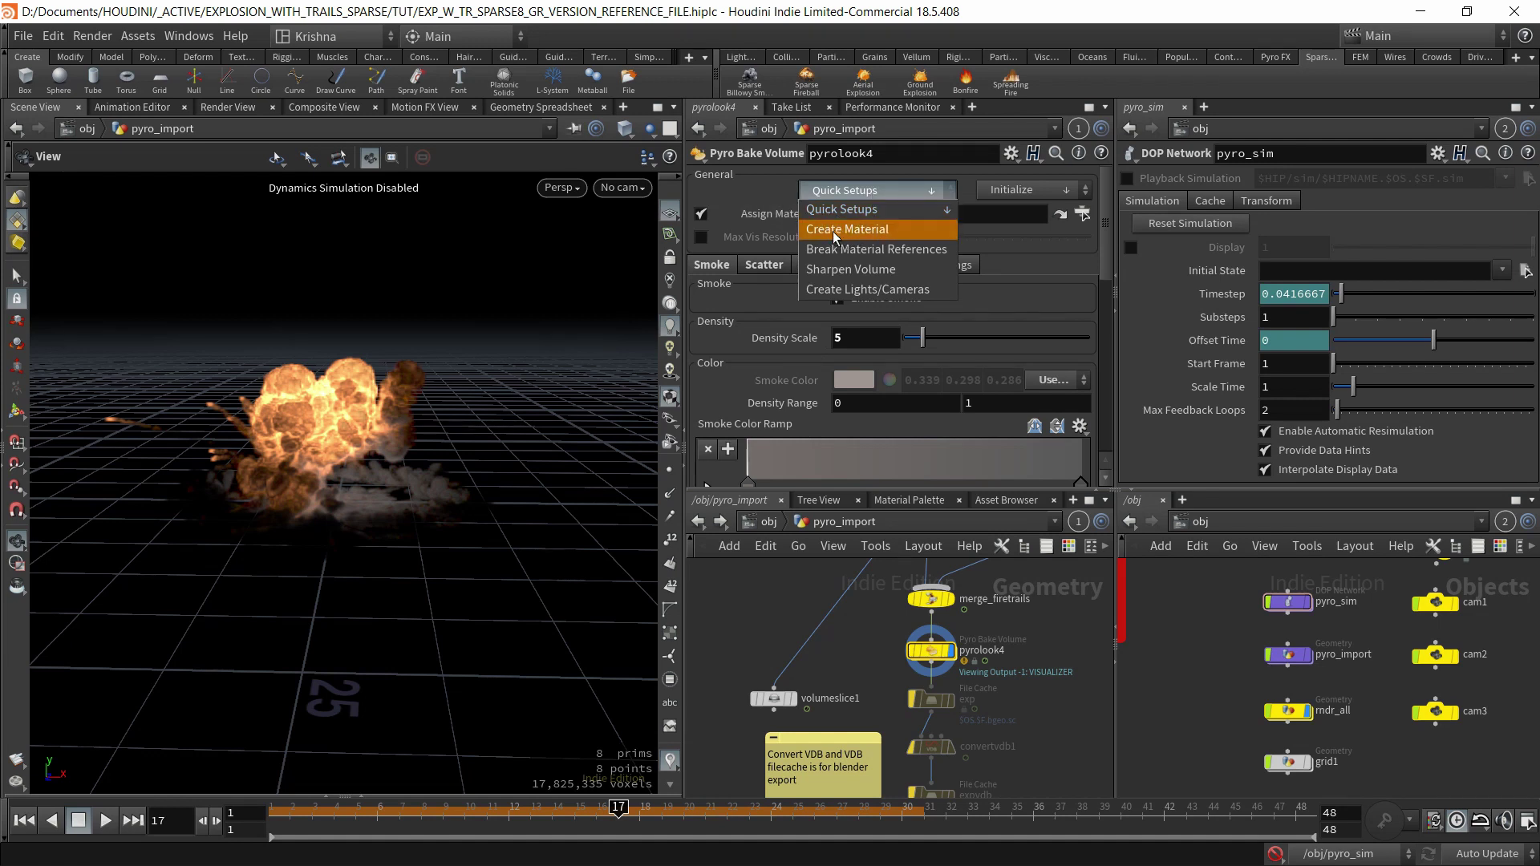
{"action": "left_click", "coordinate": [1196, 646]}
Open the mat network in the second network editor and reveal the channel reference behind Pyro_Shader's Density Scale.
{"action": "left_click", "coordinate": [1195, 523]}
{"action": "left_click", "coordinate": [1220, 592]}
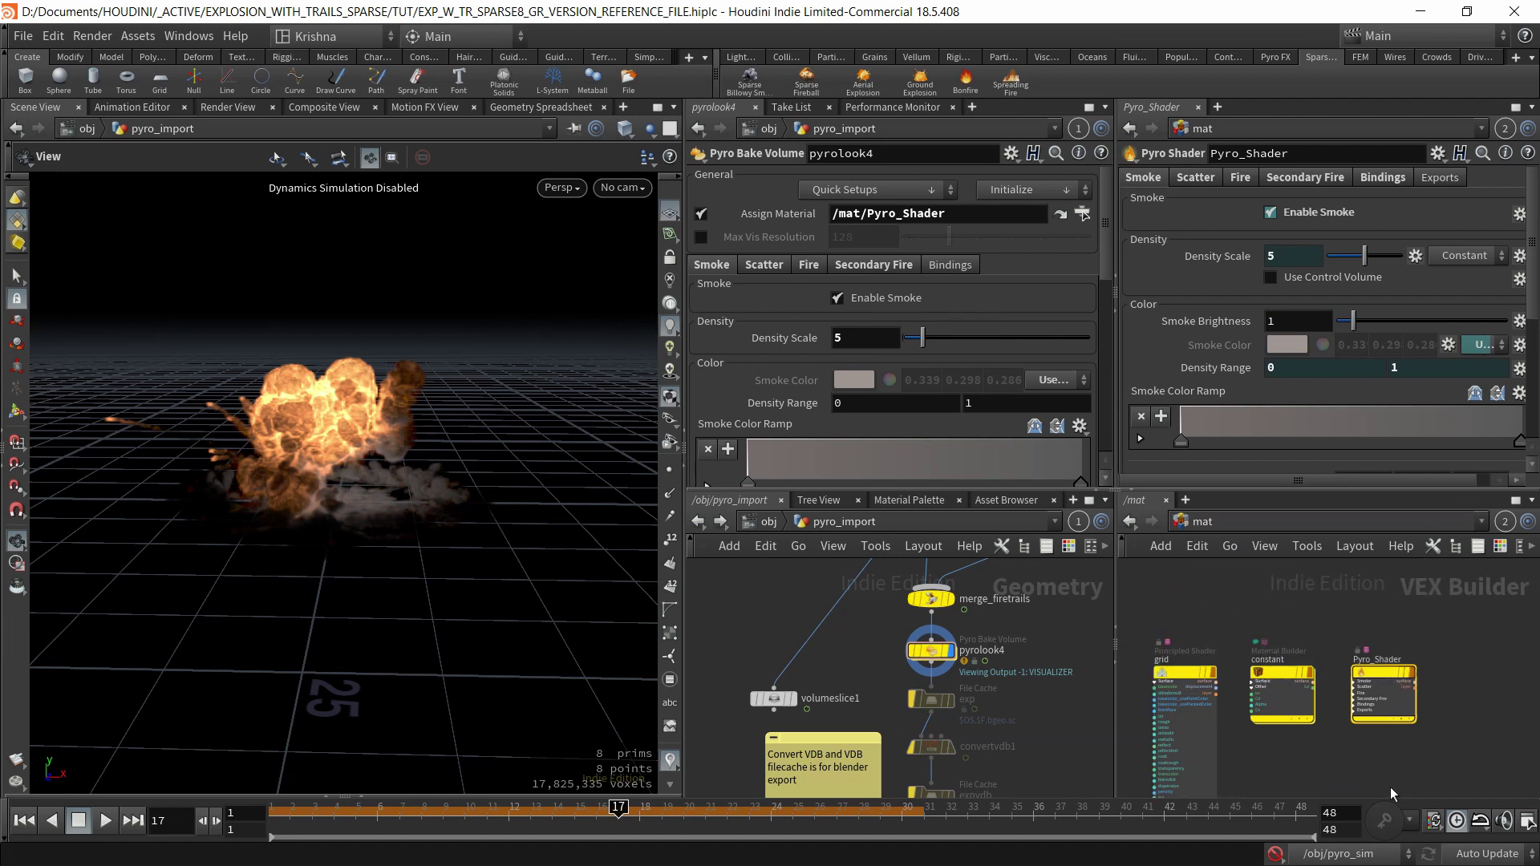
{"action": "scroll", "coordinate": [1412, 682], "scroll_direction": "up", "scroll_amount": 4}
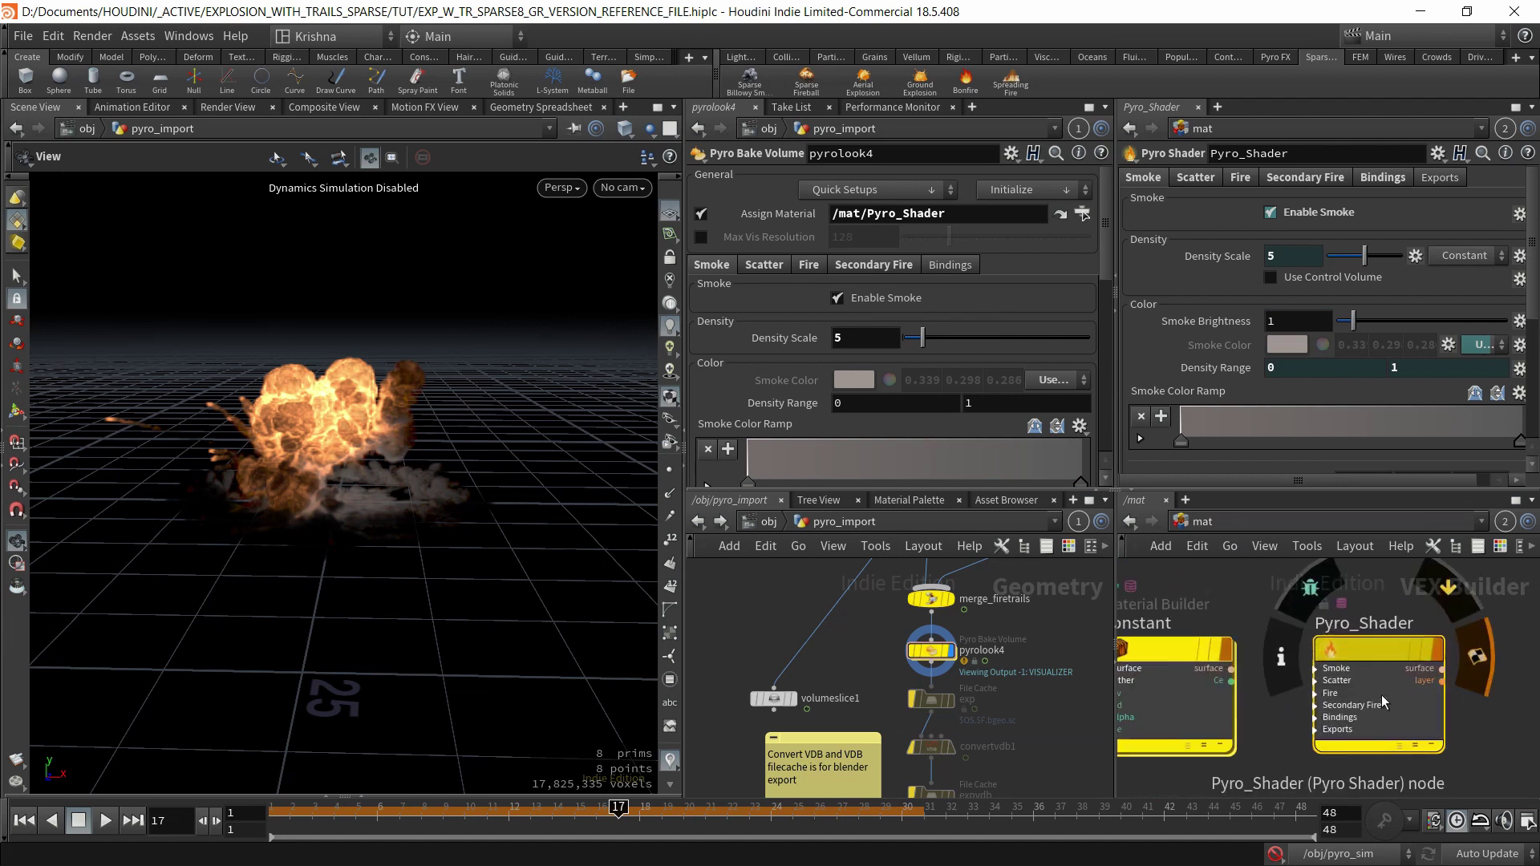
{"action": "left_click", "coordinate": [1221, 257]}
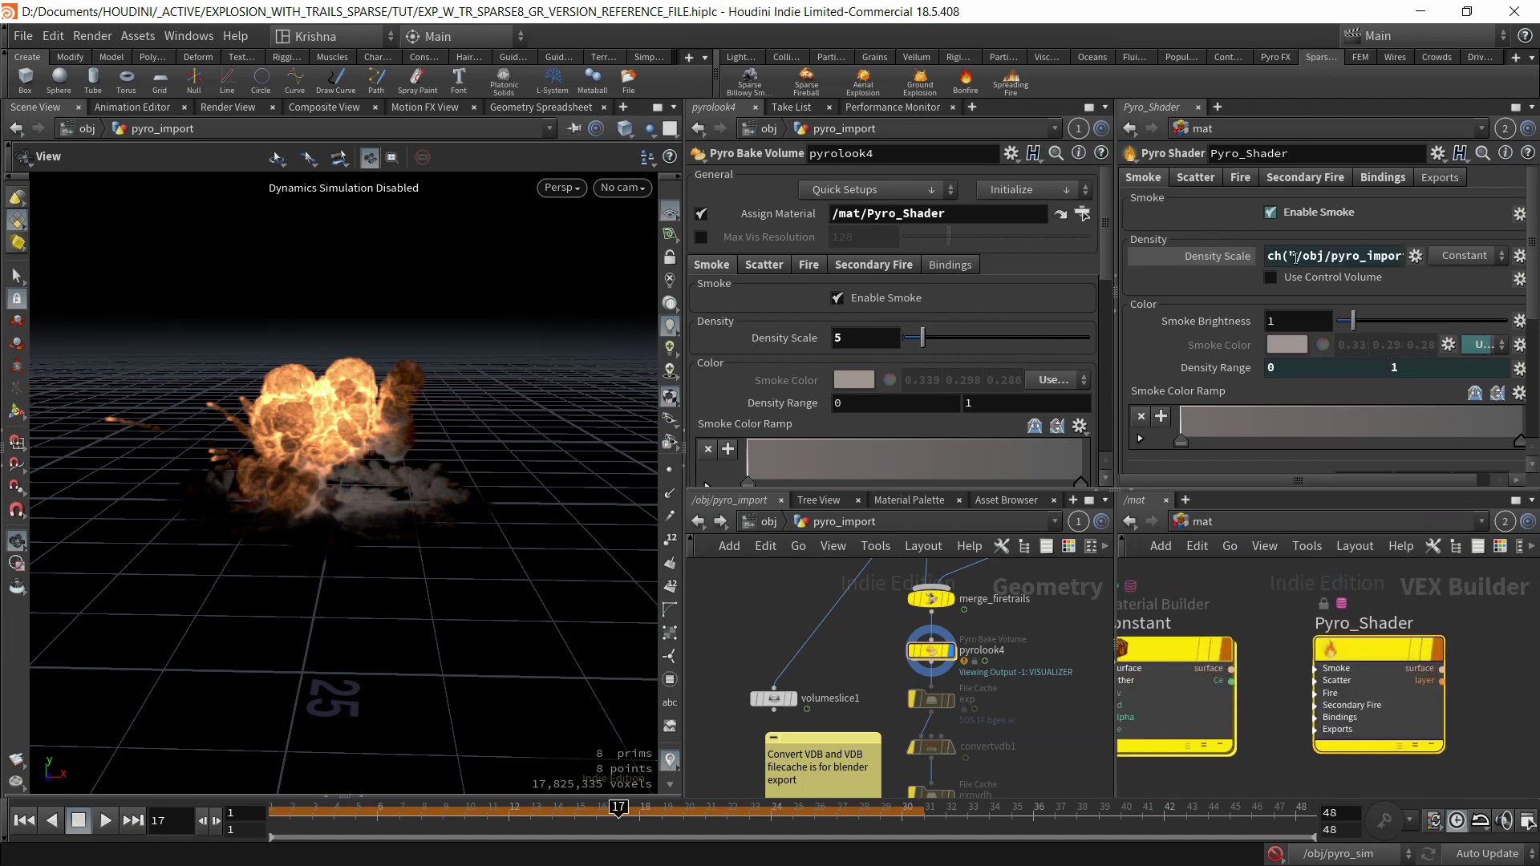
{"action": "left_click", "coordinate": [1216, 258]}
{"action": "scroll", "coordinate": [1215, 264], "scroll_direction": "down", "scroll_amount": 2}
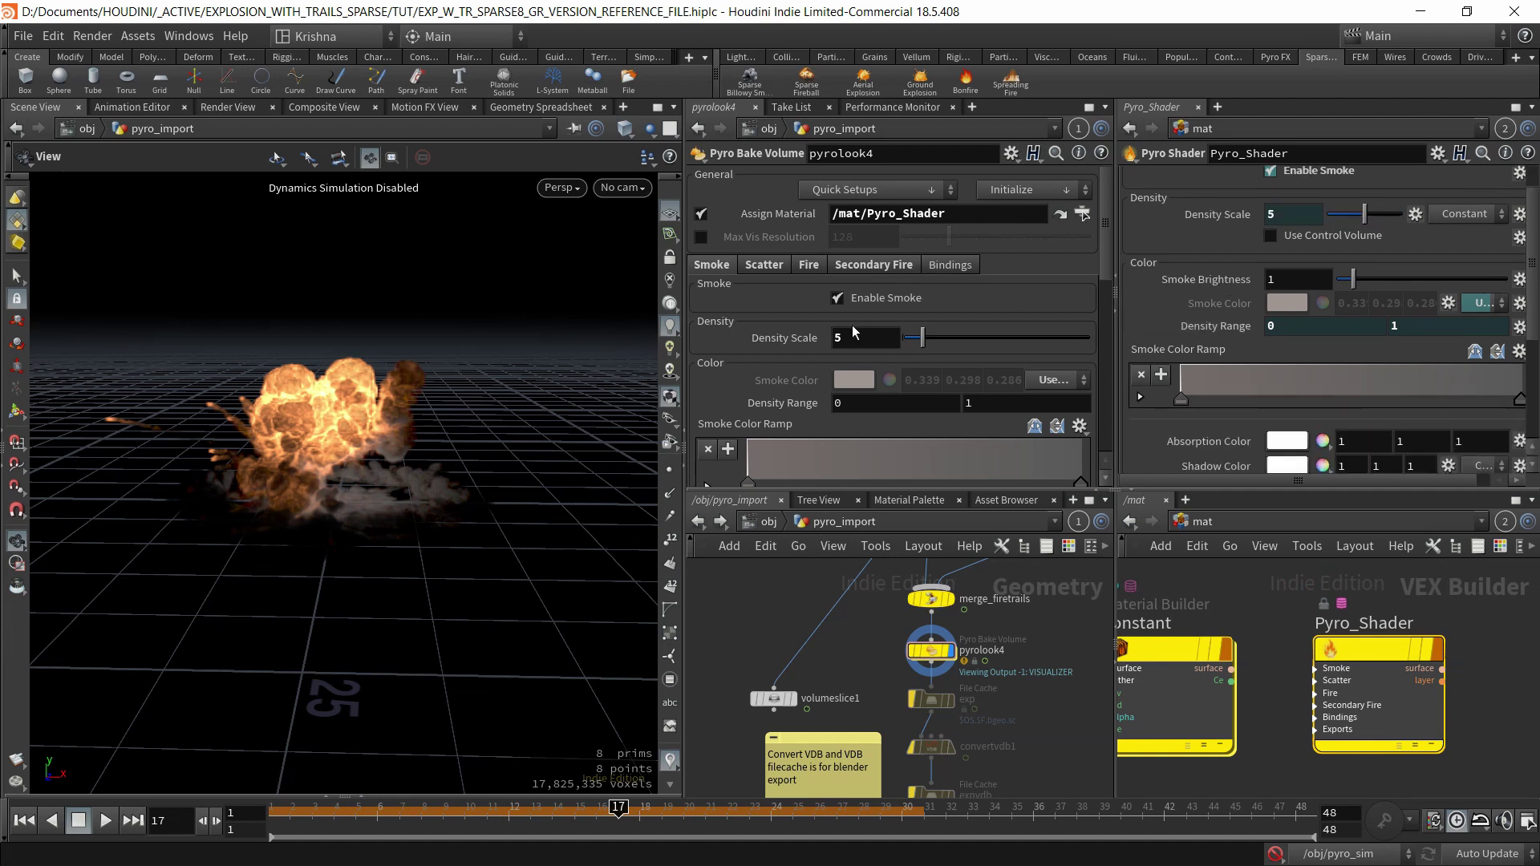
Try a smoke Density Scale of 13.9 on pyrolook4, and set it back to 5.
{"action": "scroll", "coordinate": [806, 365], "scroll_direction": "down", "scroll_amount": 1}
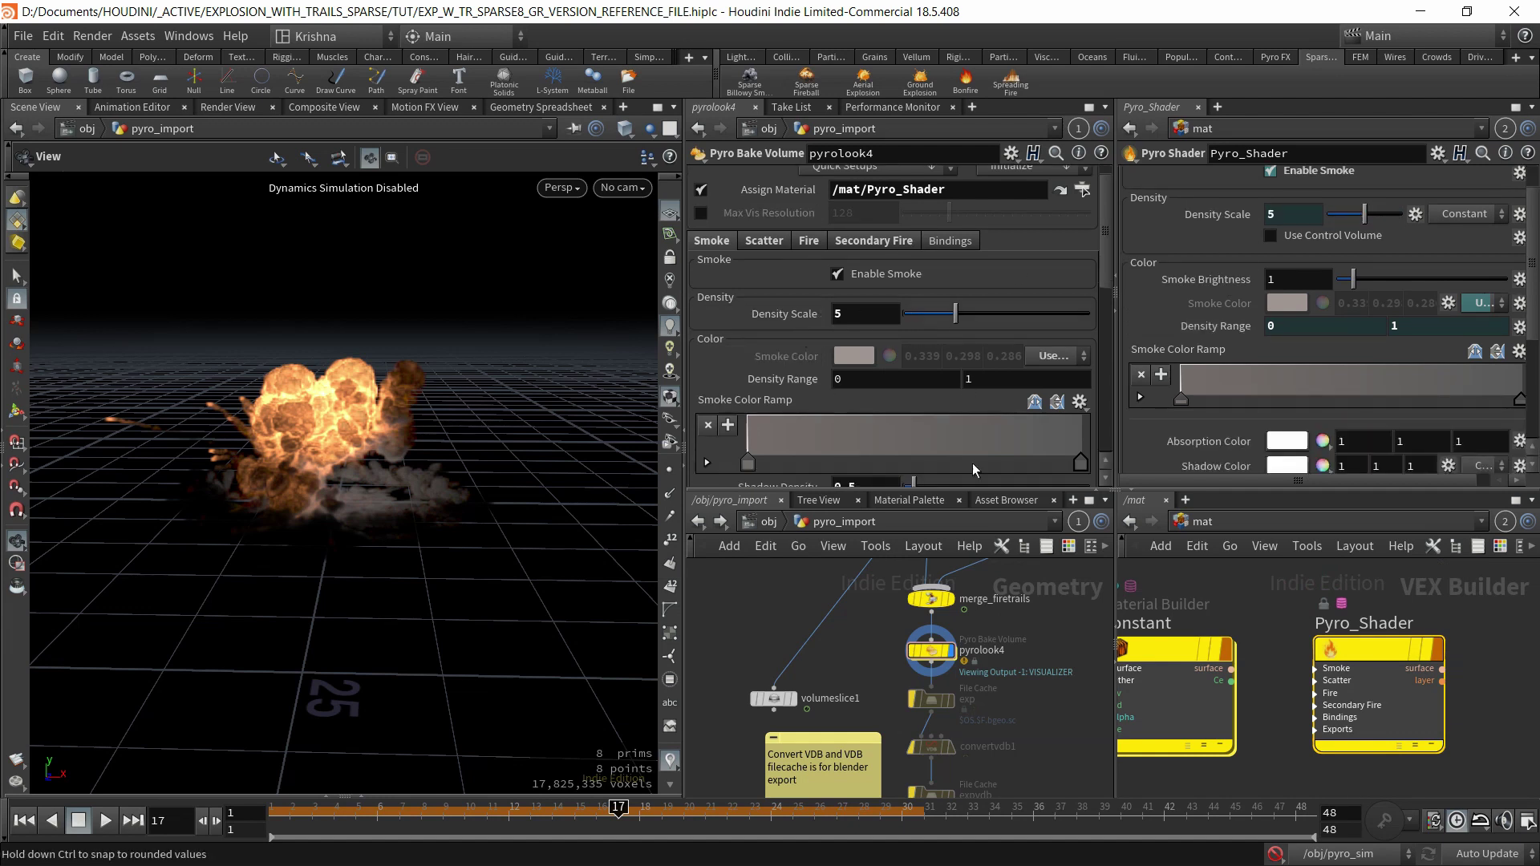
{"action": "left_click_drag", "start_coordinate": [922, 314], "coordinate": [954, 313]}
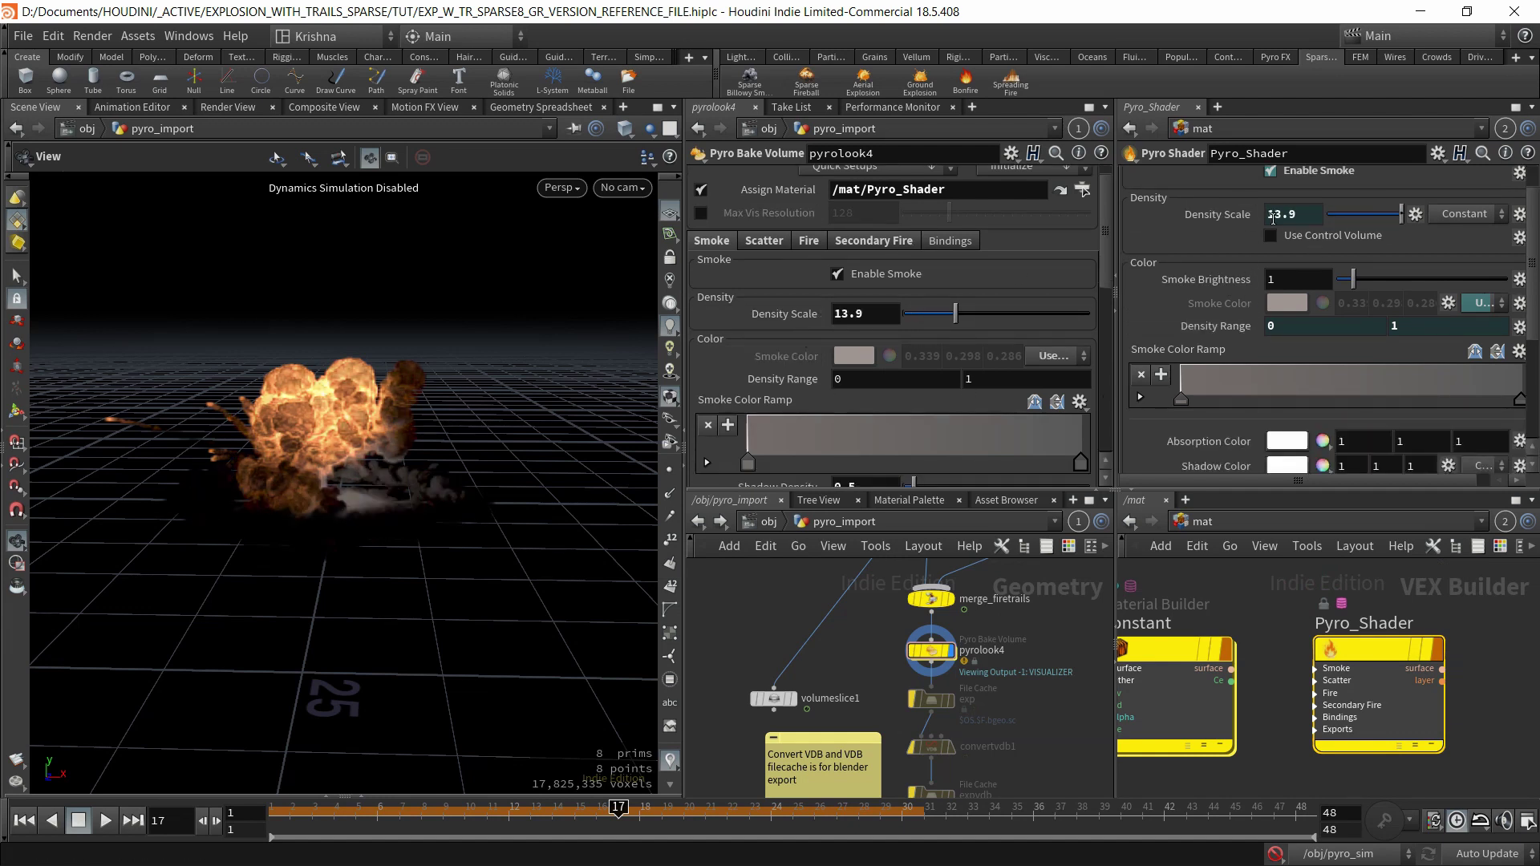
{"action": "left_click", "coordinate": [871, 311]}
{"action": "type", "text": "5"}
{"action": "key", "text": "Return"}
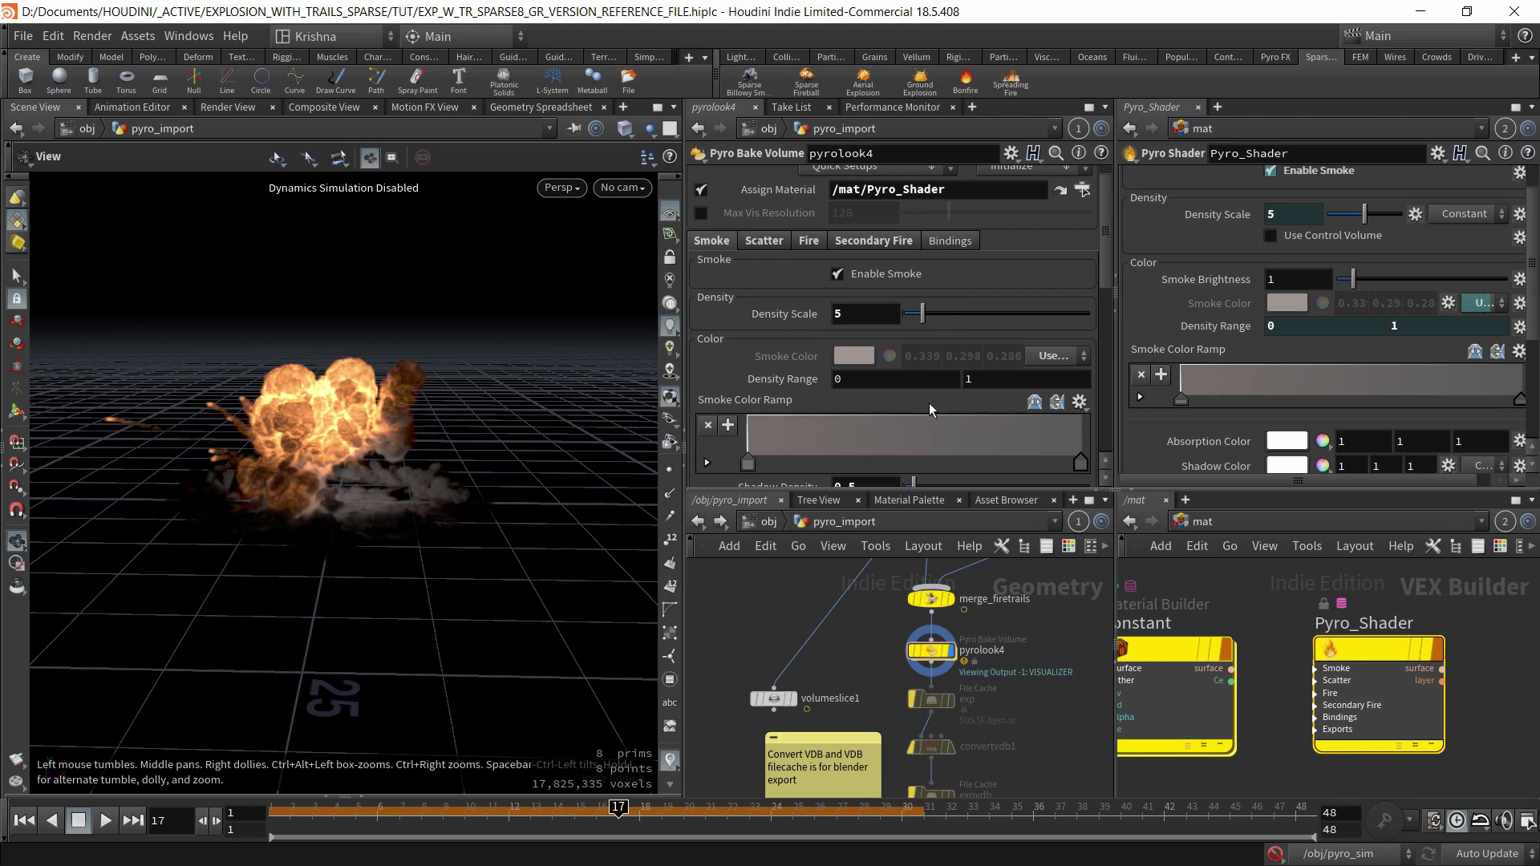
Try a maximum of 10 for pyrolook4's smoke Density Range, and restore it to 1.
{"action": "left_click", "coordinate": [1001, 376]}
{"action": "type", "text": "0"}
{"action": "key", "text": "Return"}
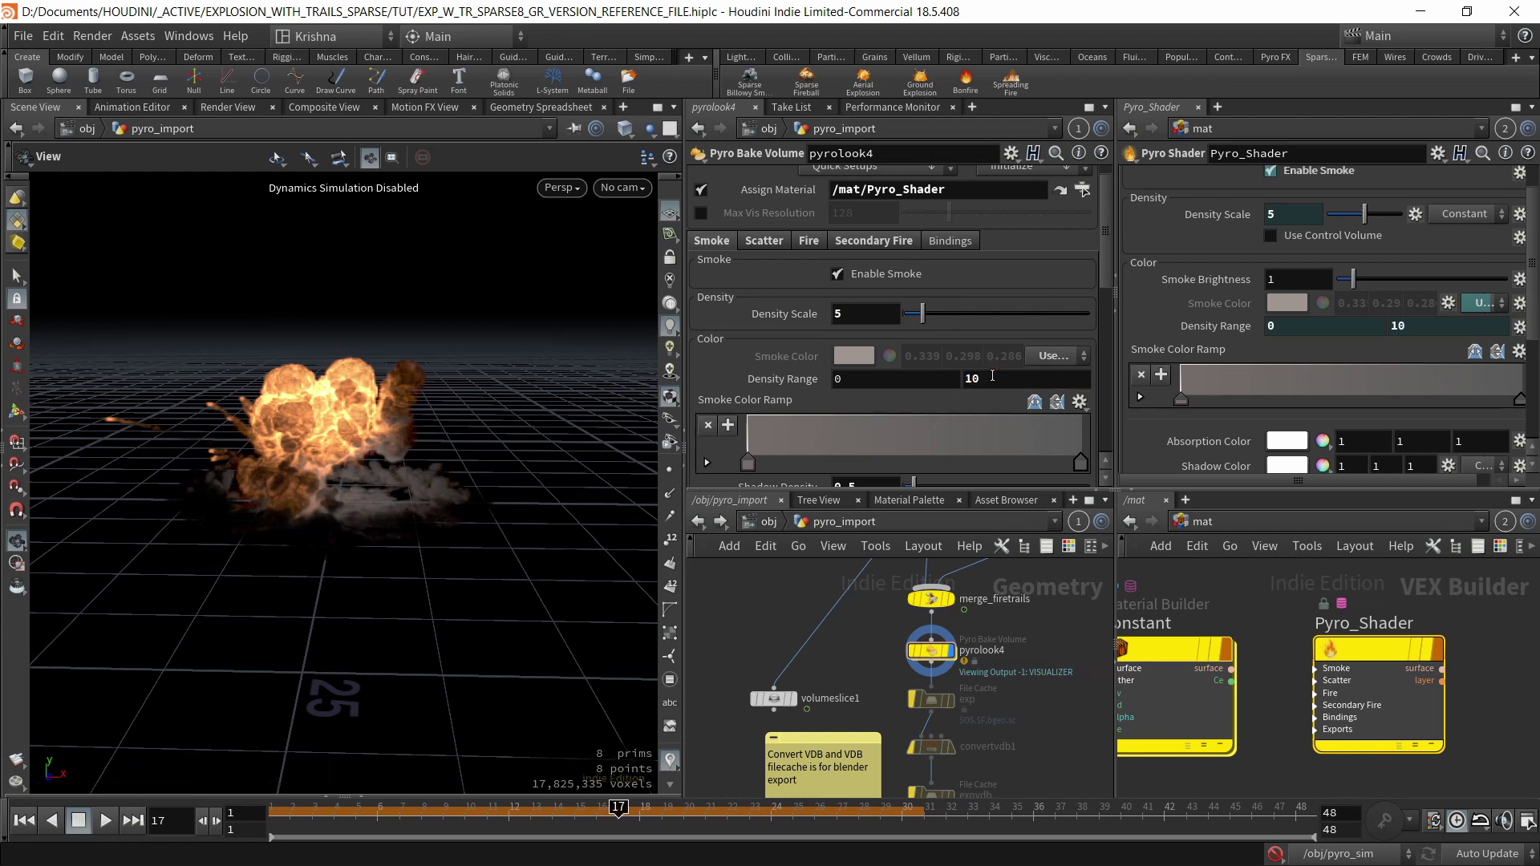
{"action": "double_click", "coordinate": [992, 376]}
{"action": "type", "text": "1"}
{"action": "key", "text": "Return"}
Examine pyrolook4's Shadow Density and Scatter settings, and view the Break Material References quick setup without running it.
{"action": "scroll", "coordinate": [704, 385], "scroll_direction": "down", "scroll_amount": 4}
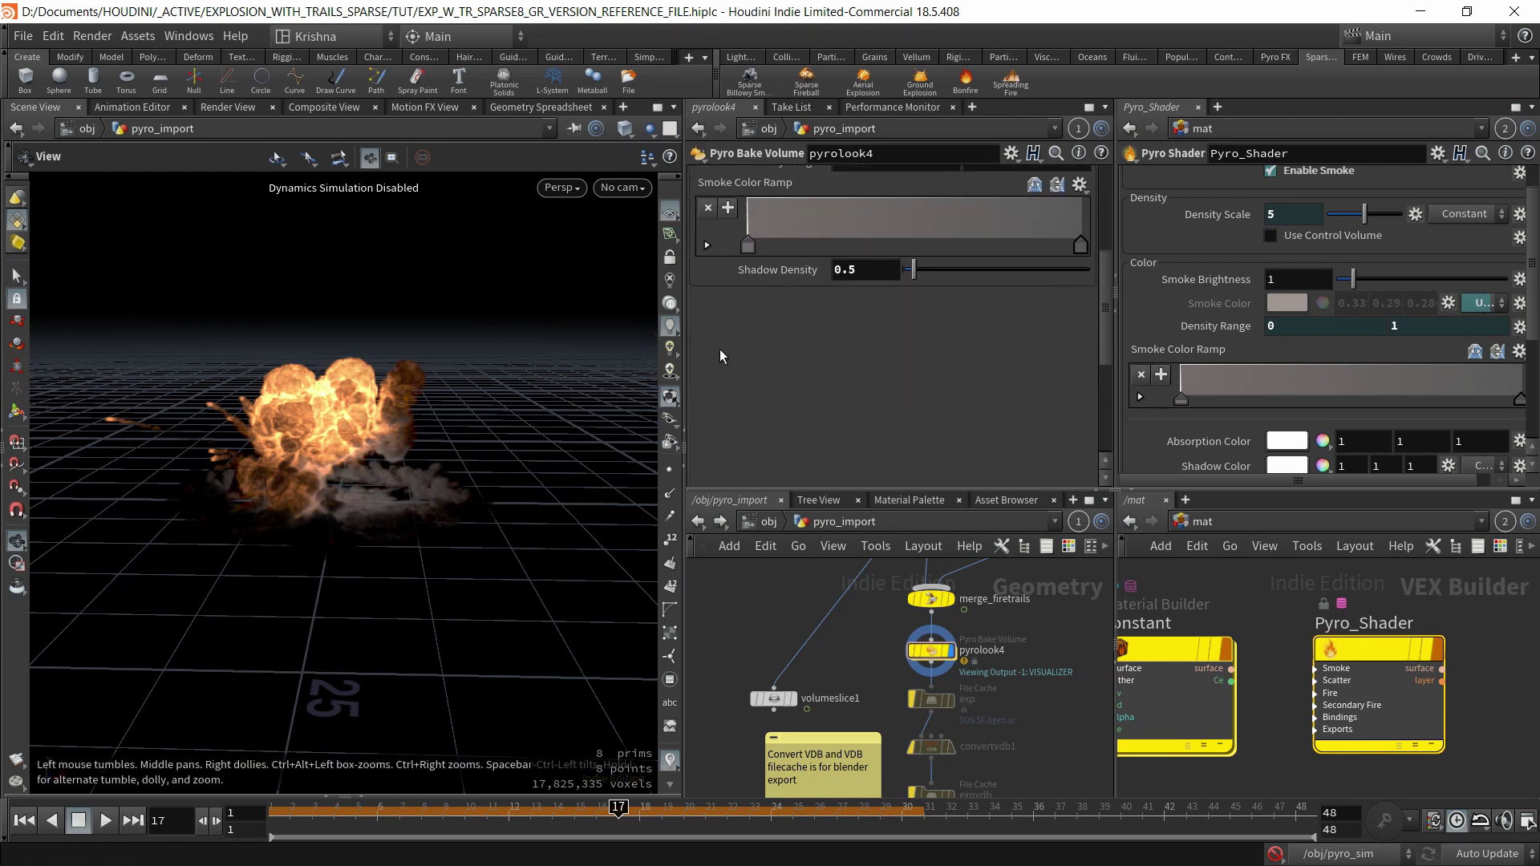
{"action": "scroll", "coordinate": [735, 422], "scroll_direction": "up", "scroll_amount": 2}
{"action": "scroll", "coordinate": [739, 425], "scroll_direction": "up", "scroll_amount": 4}
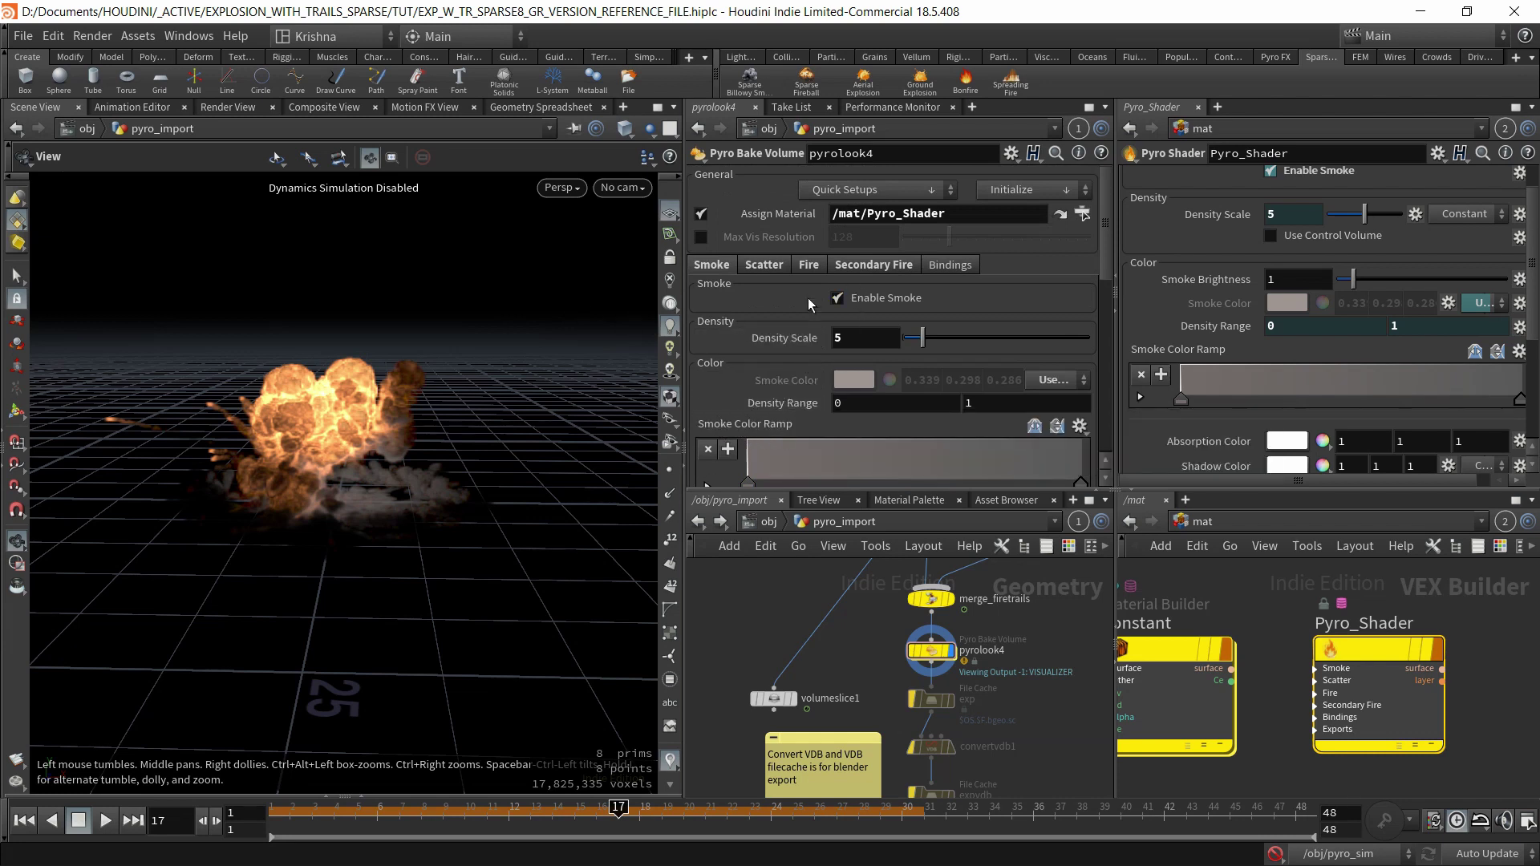
{"action": "left_click", "coordinate": [781, 266]}
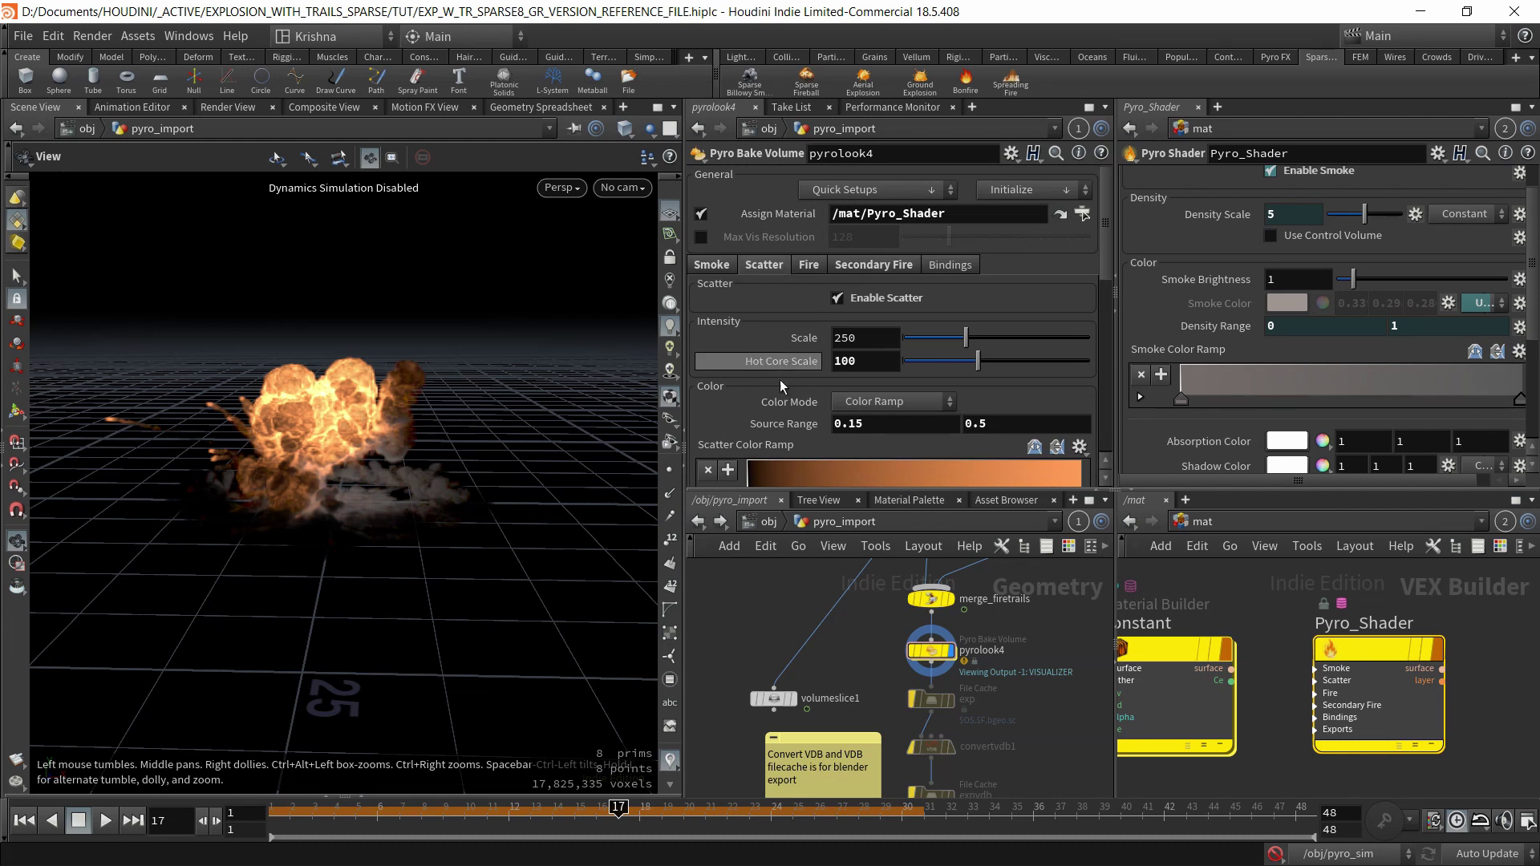
{"action": "left_click", "coordinate": [911, 190]}
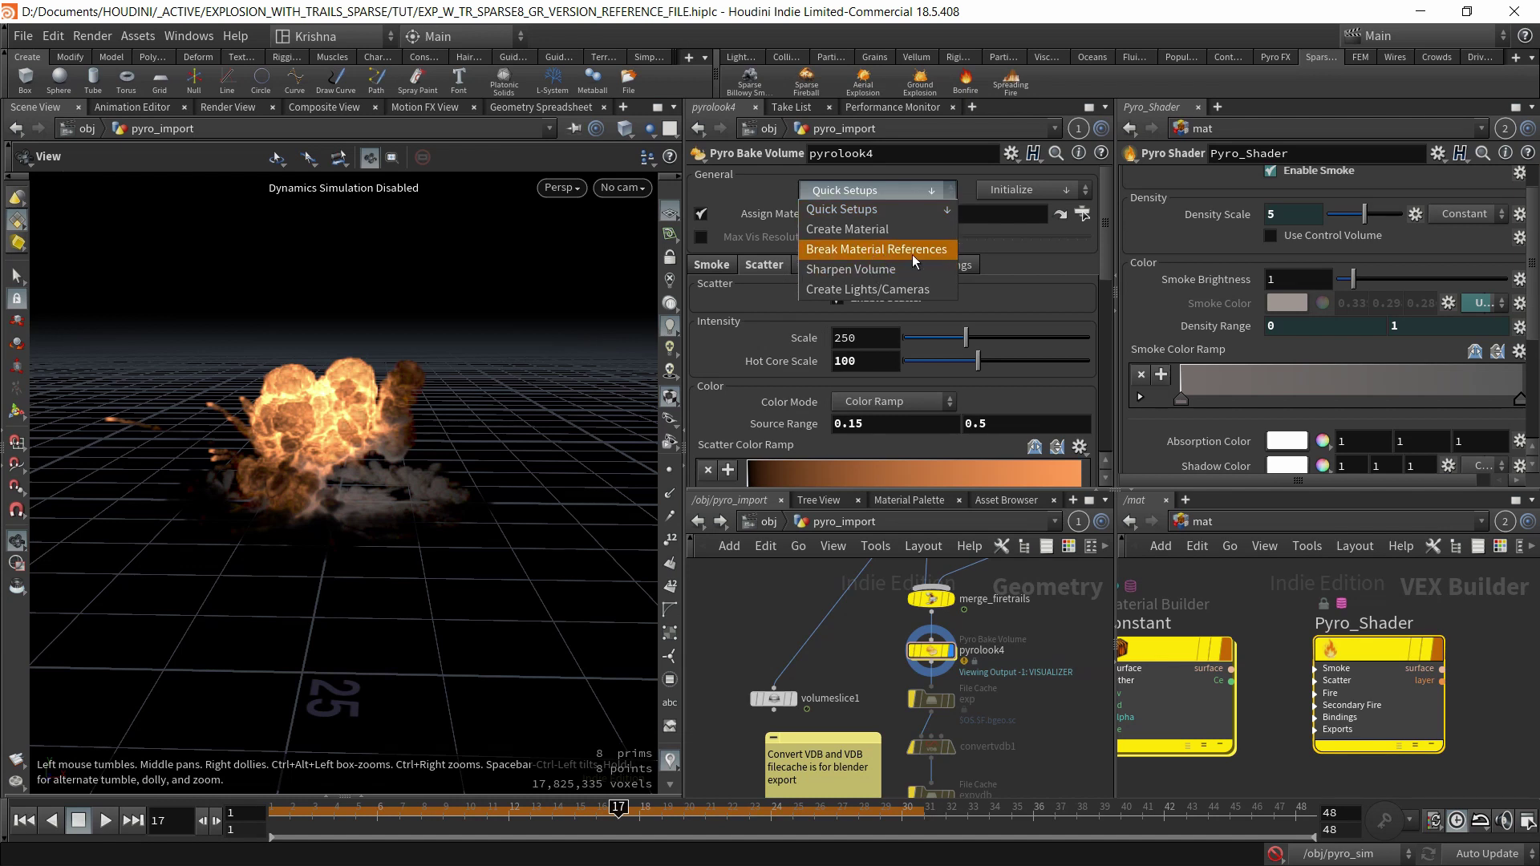
{"action": "left_click", "coordinate": [1273, 610]}
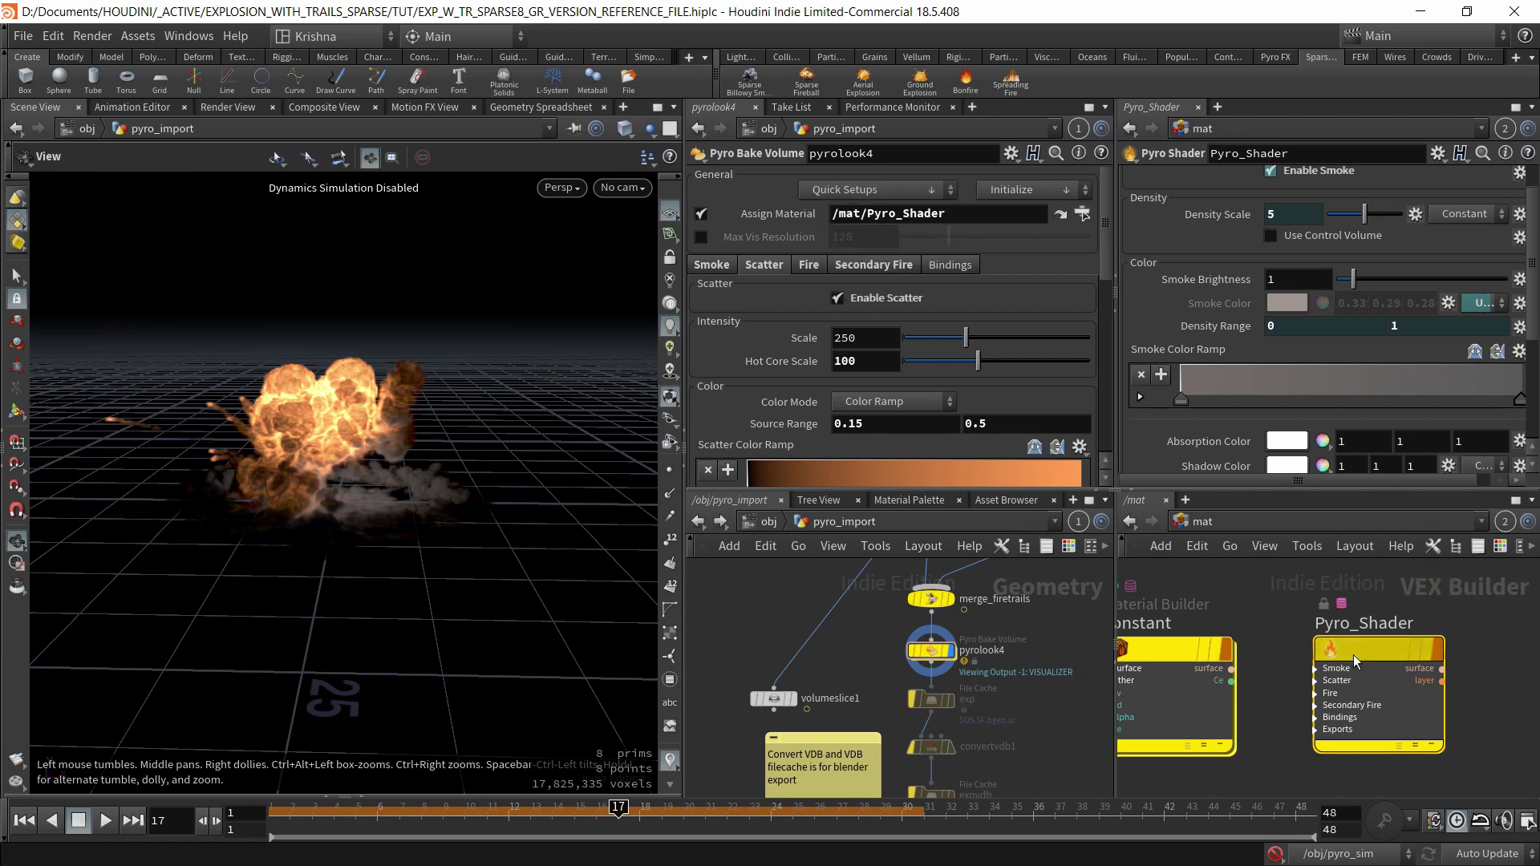
Compare pyrolook4's smoke parameters with Pyro_Shader's, and enable Use Control Volume for the shader's density.
{"action": "mouse_move", "coordinate": [1371, 648]}
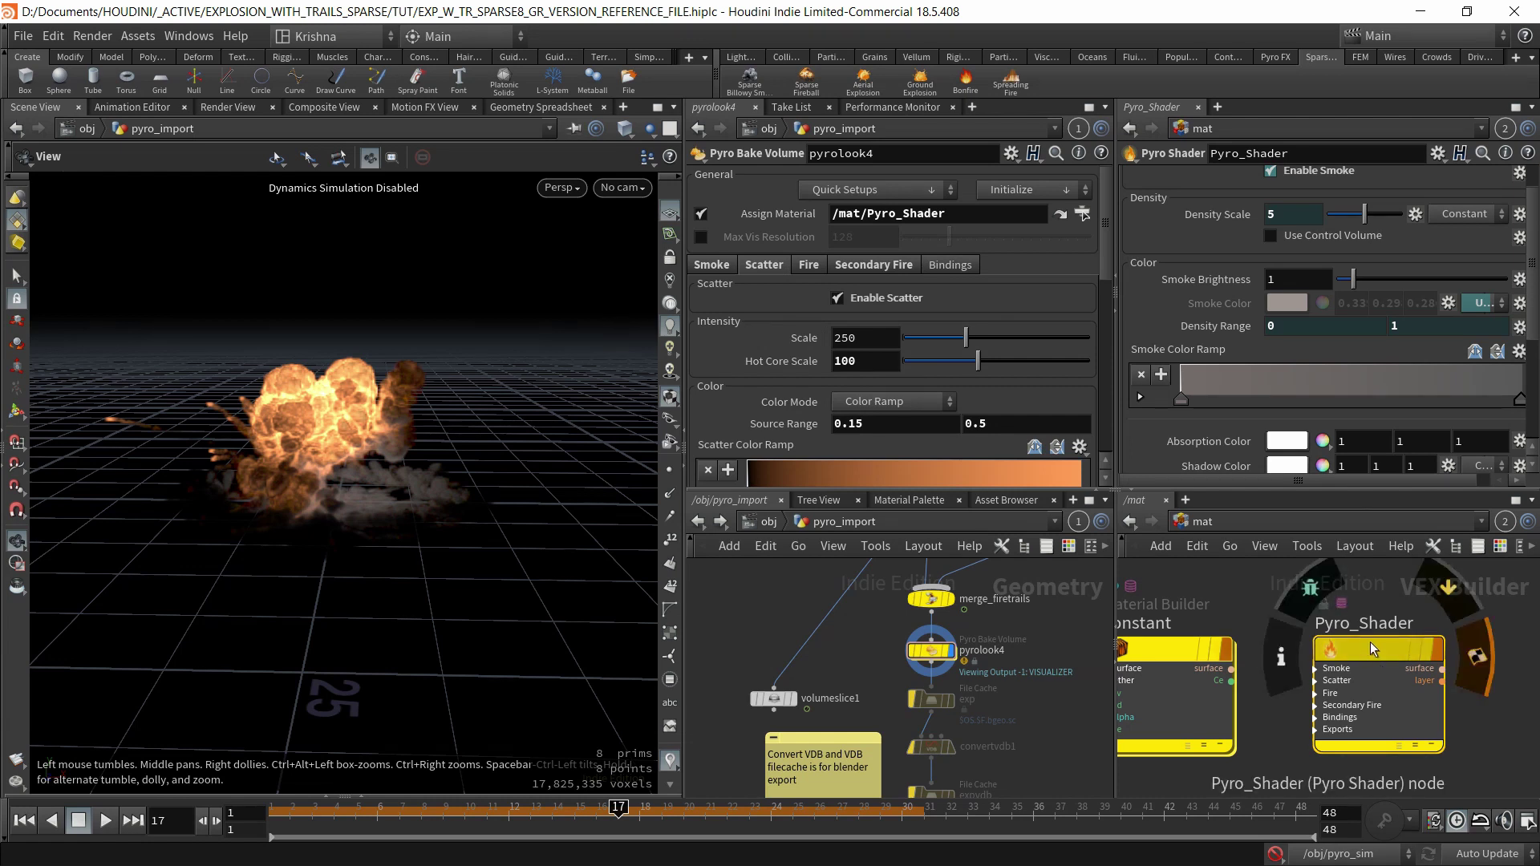
{"action": "scroll", "coordinate": [1209, 381], "scroll_direction": "down", "scroll_amount": 1}
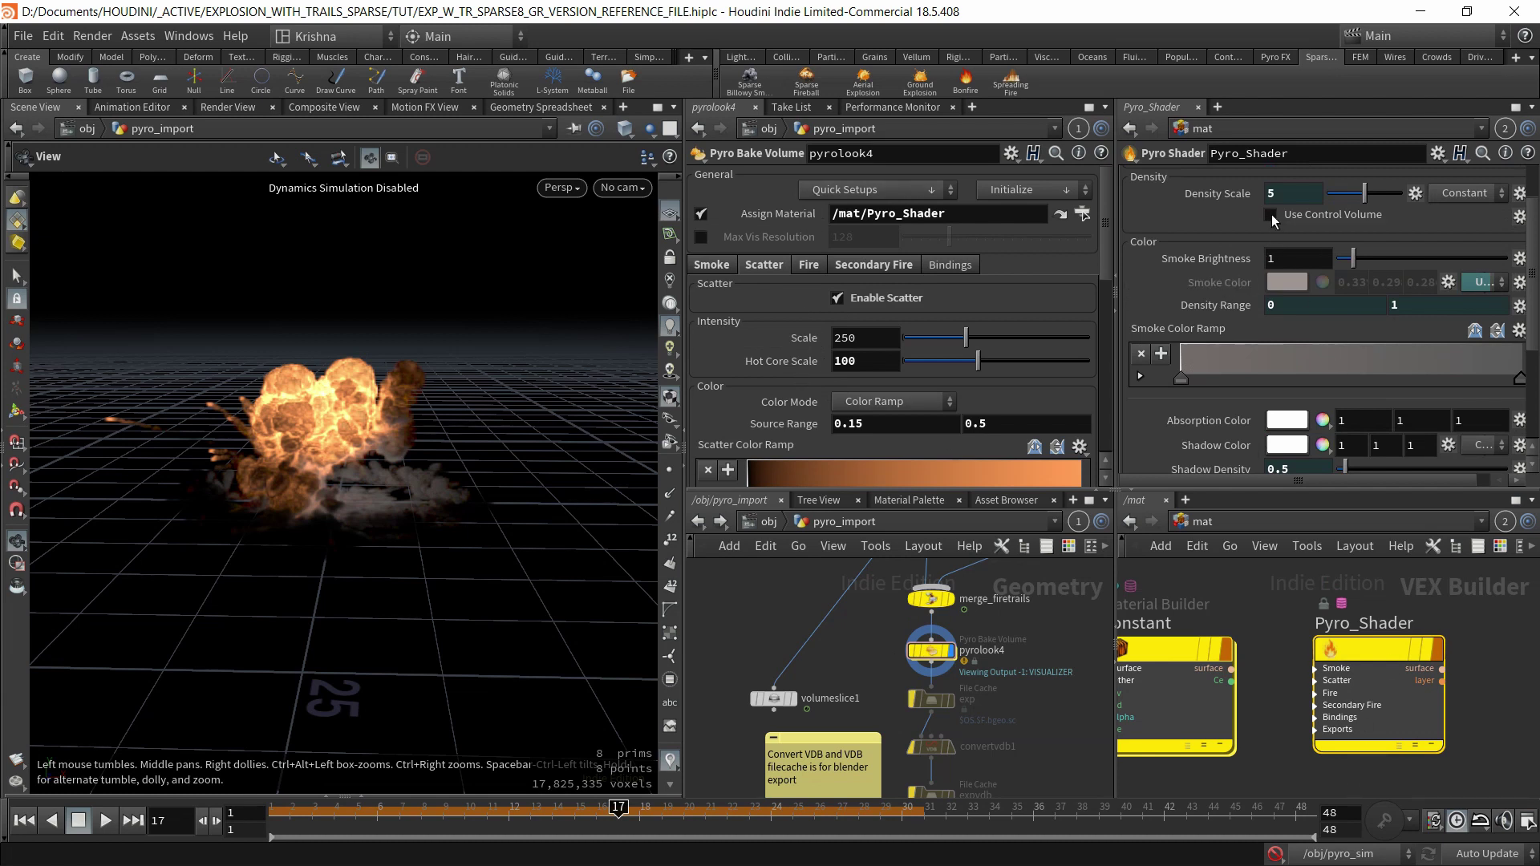
{"action": "left_click", "coordinate": [711, 265]}
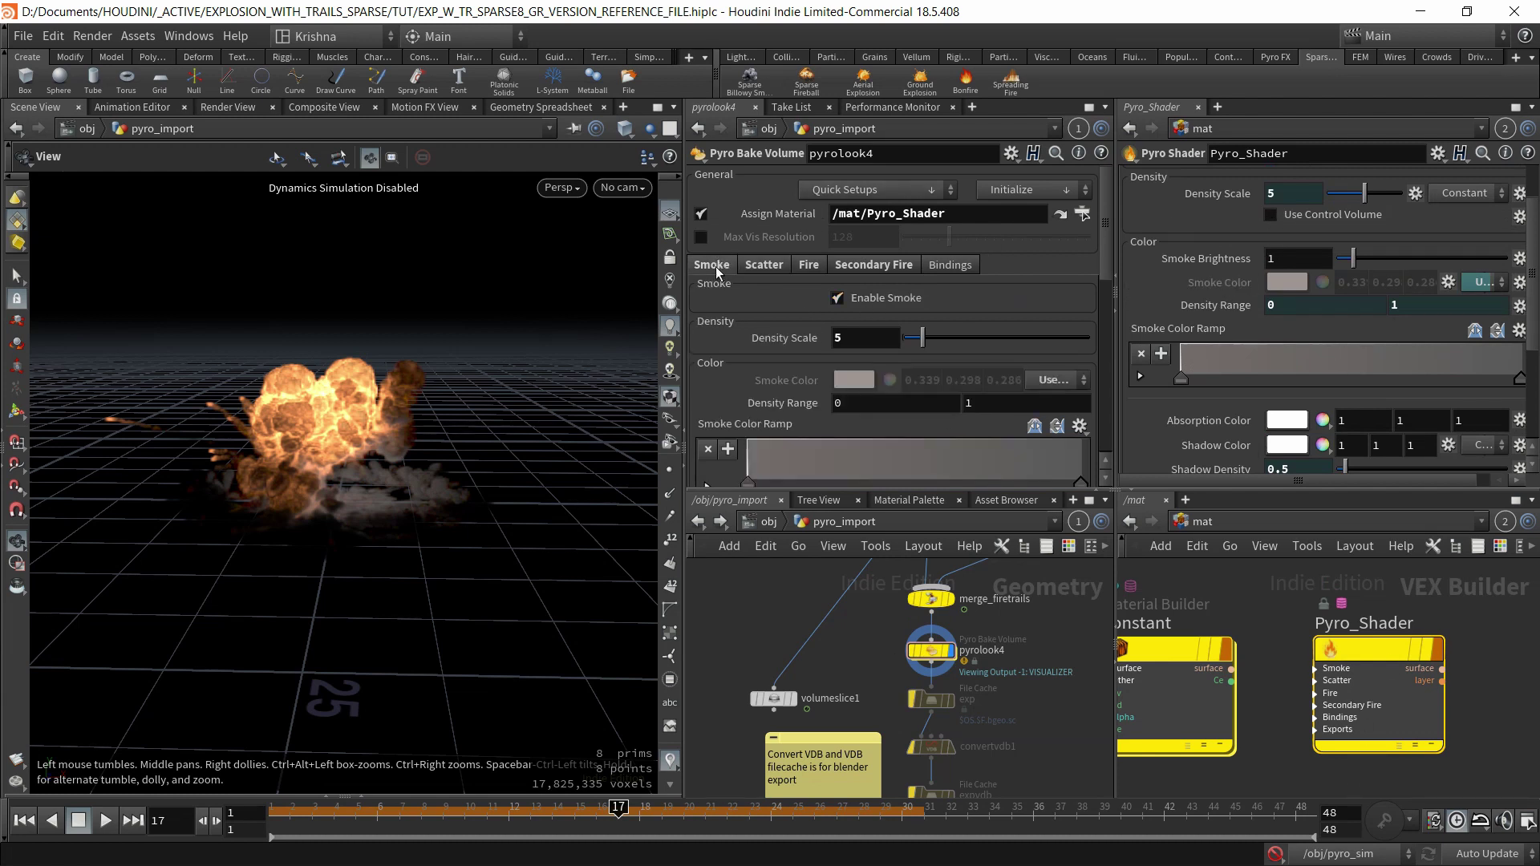
{"action": "scroll", "coordinate": [752, 314], "scroll_direction": "down", "scroll_amount": 3}
{"action": "scroll", "coordinate": [782, 306], "scroll_direction": "up", "scroll_amount": 3}
{"action": "left_click", "coordinate": [1271, 215]}
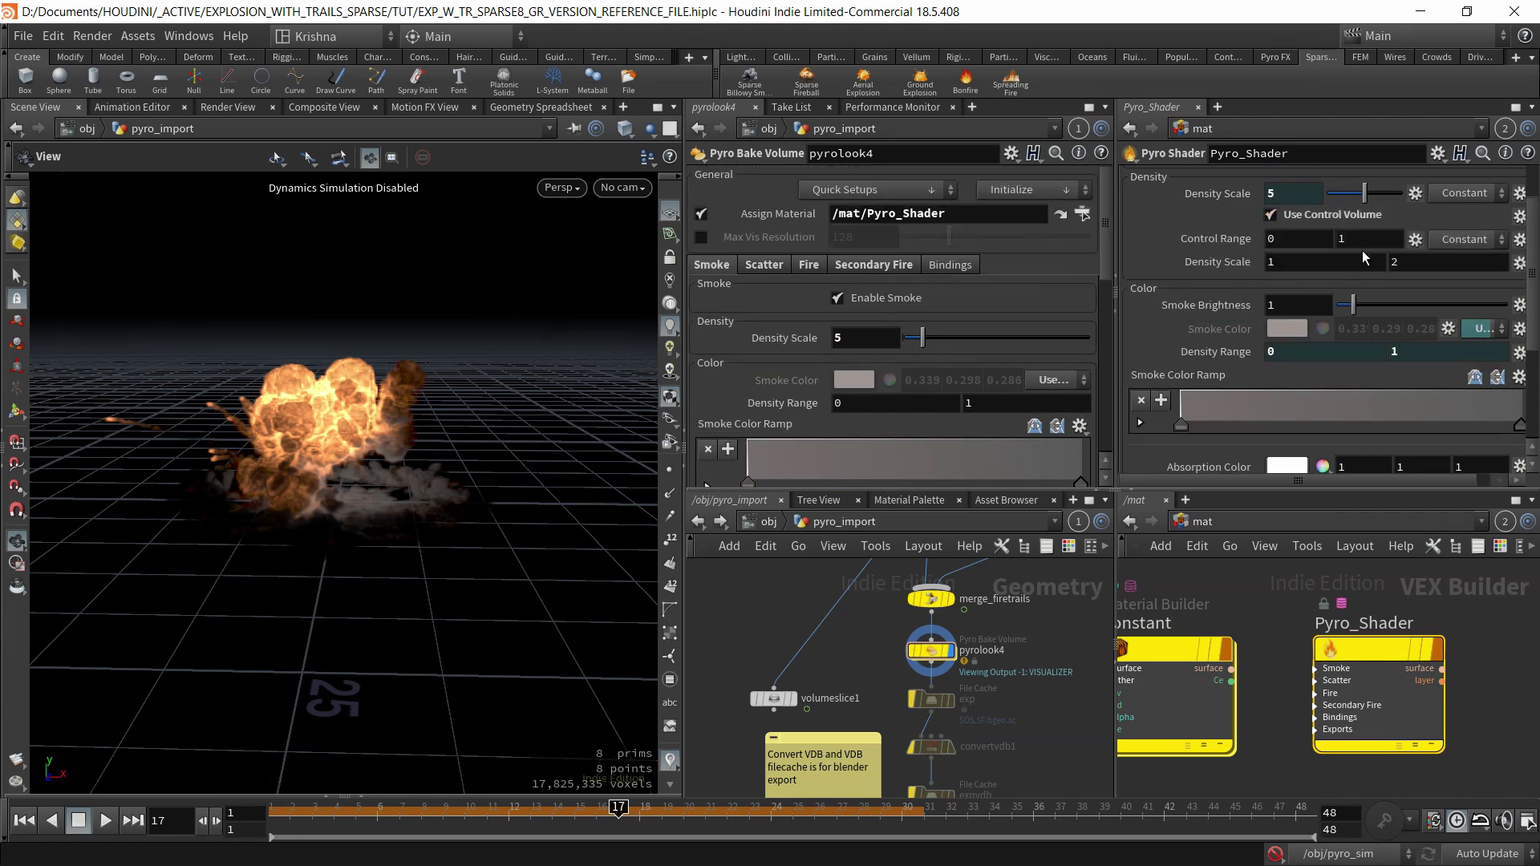
Disable Use Control Volume on Pyro_Shader, and view pyrolook4's Break Material References quick setup without running it.
{"action": "left_click", "coordinate": [1270, 215]}
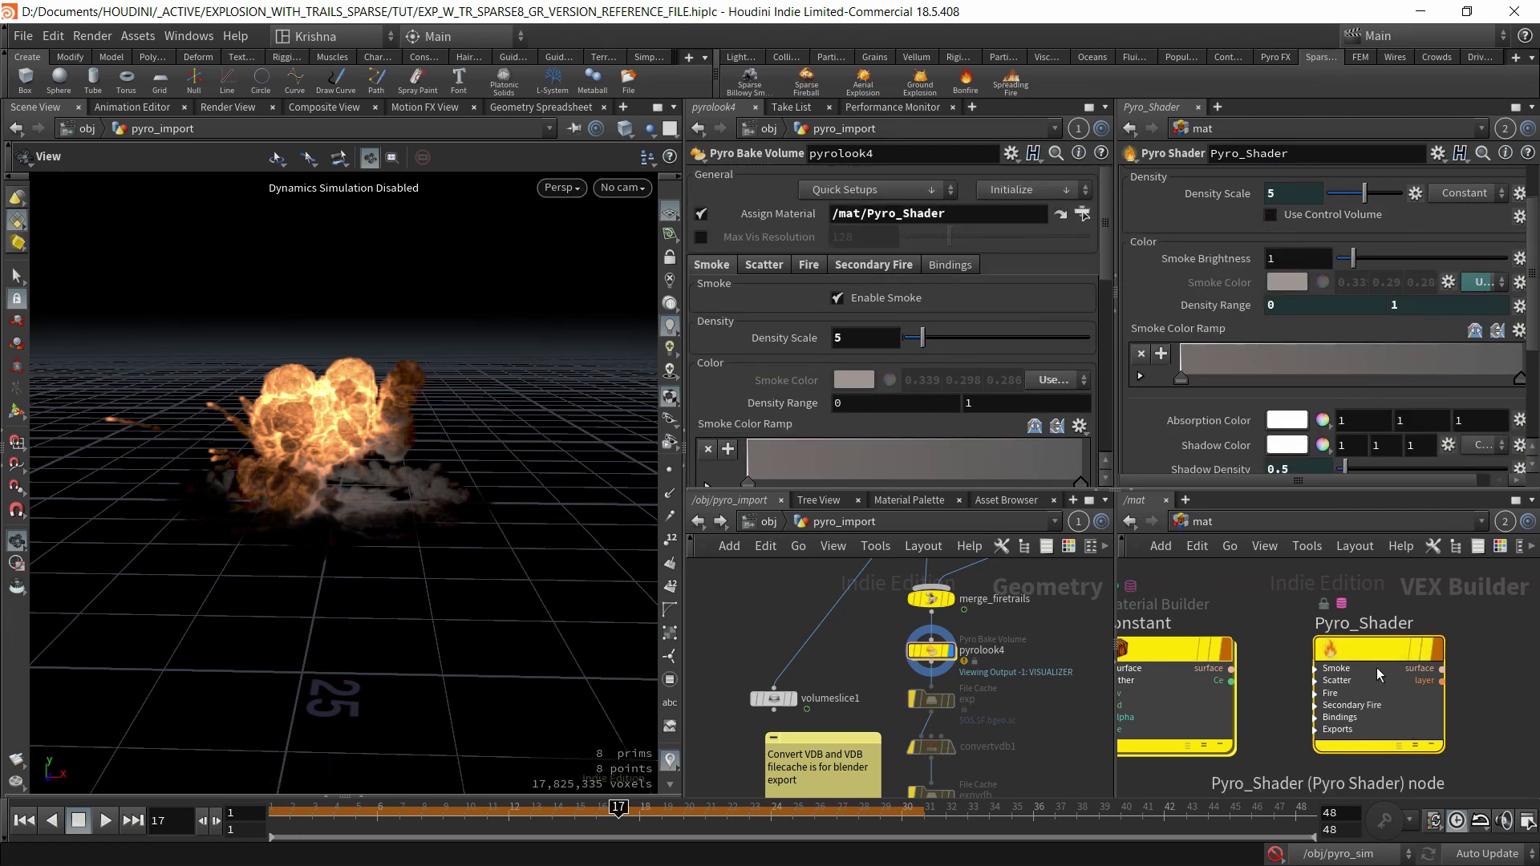
{"action": "right_click", "coordinate": [1422, 656]}
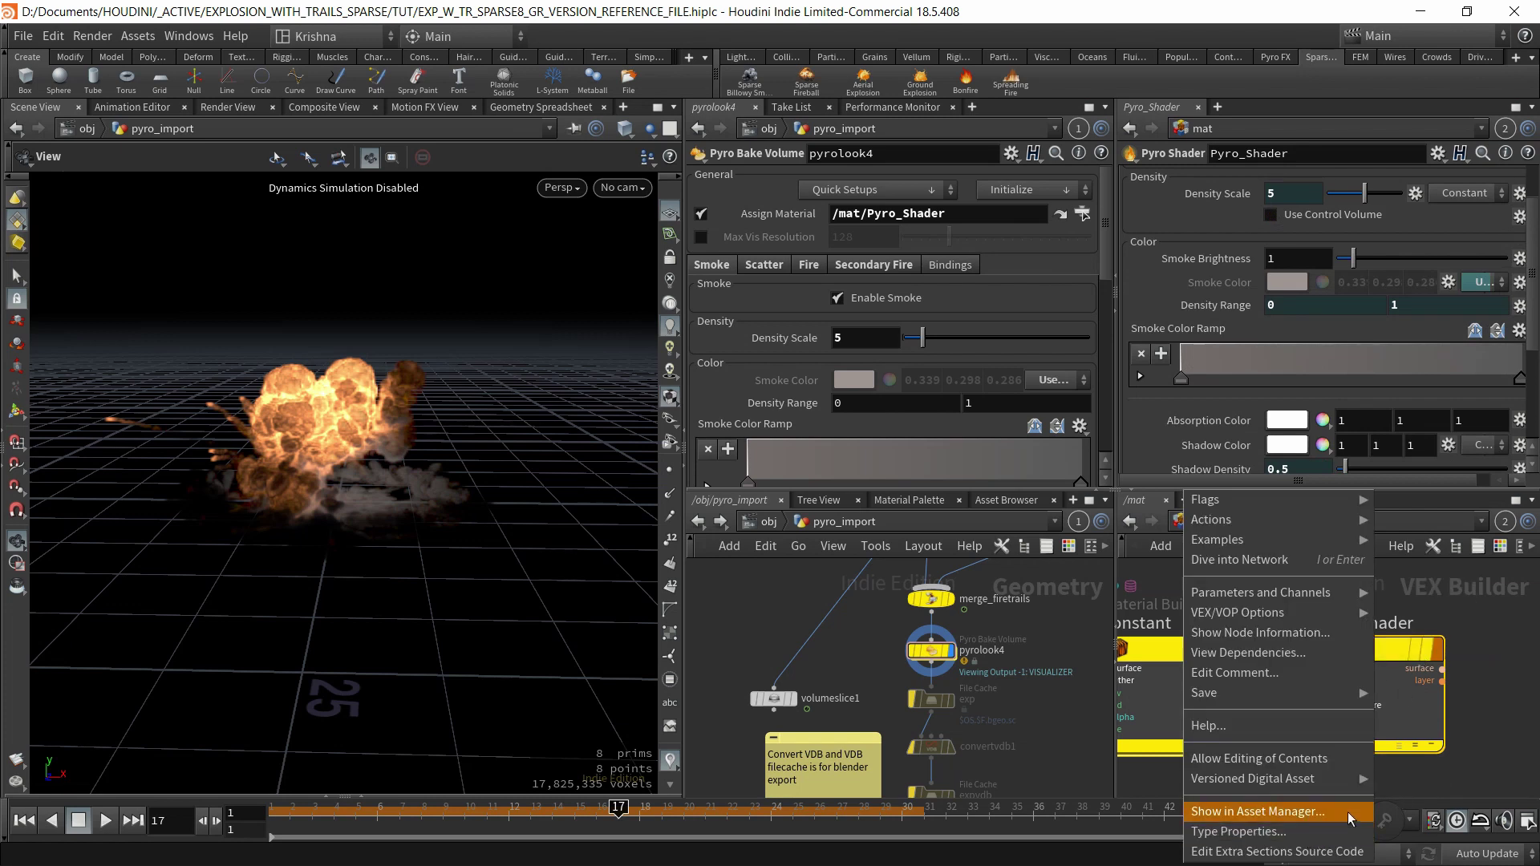
{"action": "left_click", "coordinate": [897, 197]}
{"action": "left_click", "coordinate": [896, 197]}
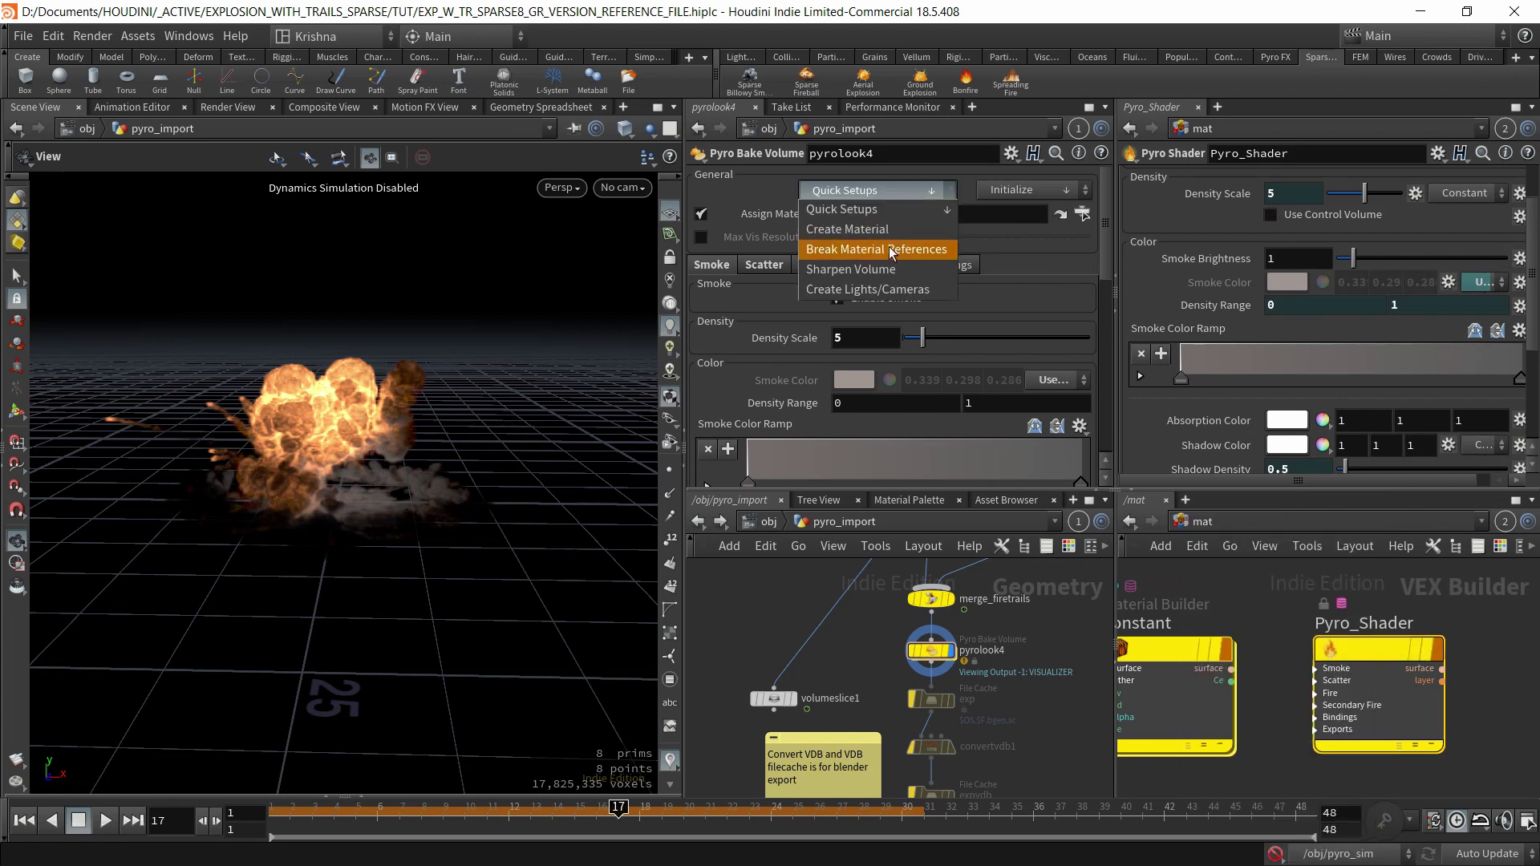
{"action": "right_click", "coordinate": [1392, 662]}
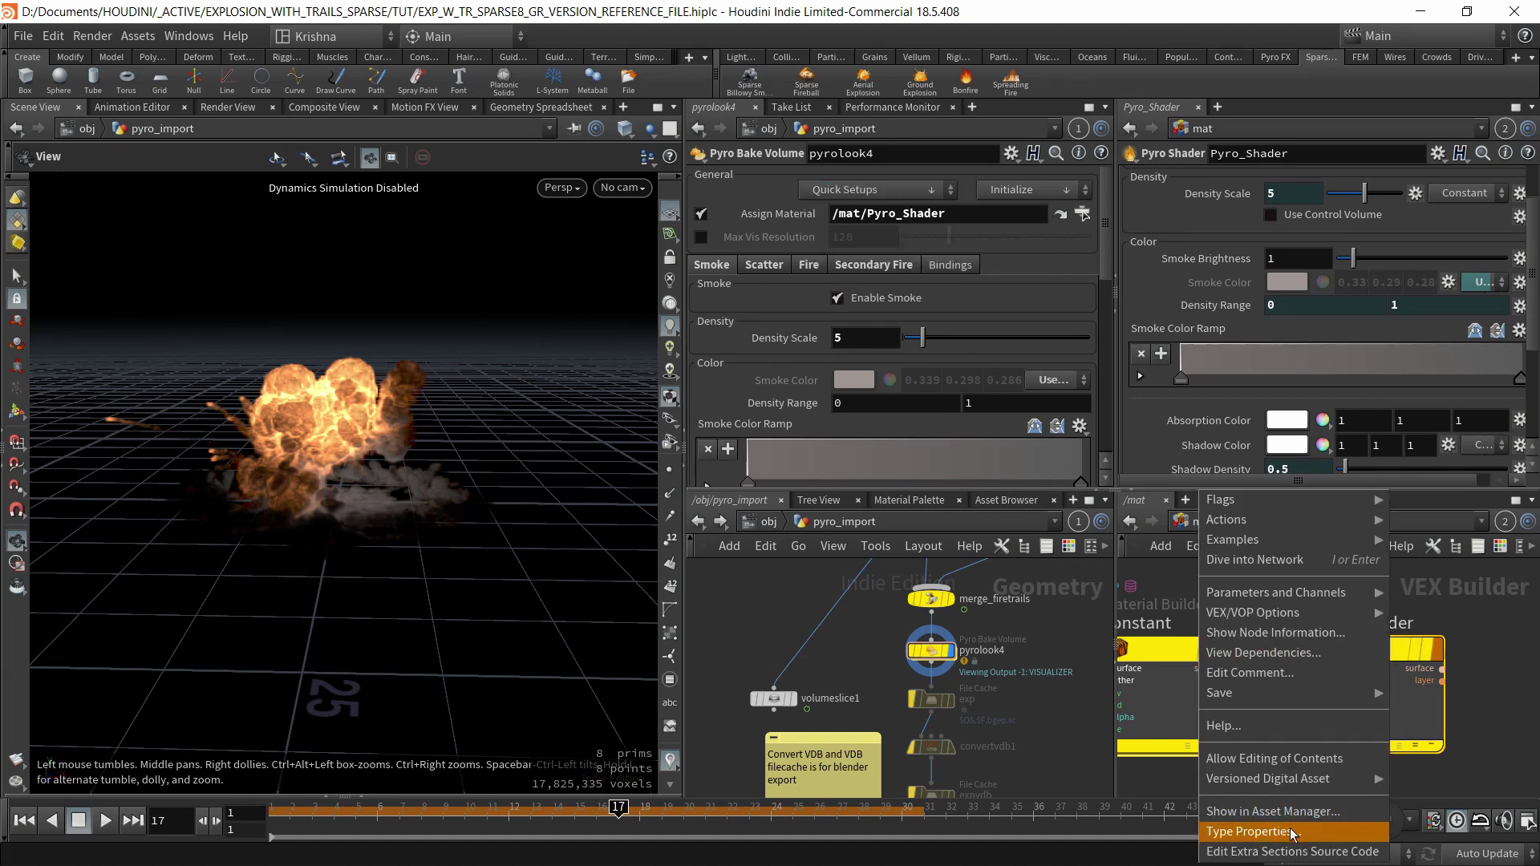
Allow editing of Pyro_Shader's contents and view its internal VOP network.
{"action": "double_click", "coordinate": [1406, 643]}
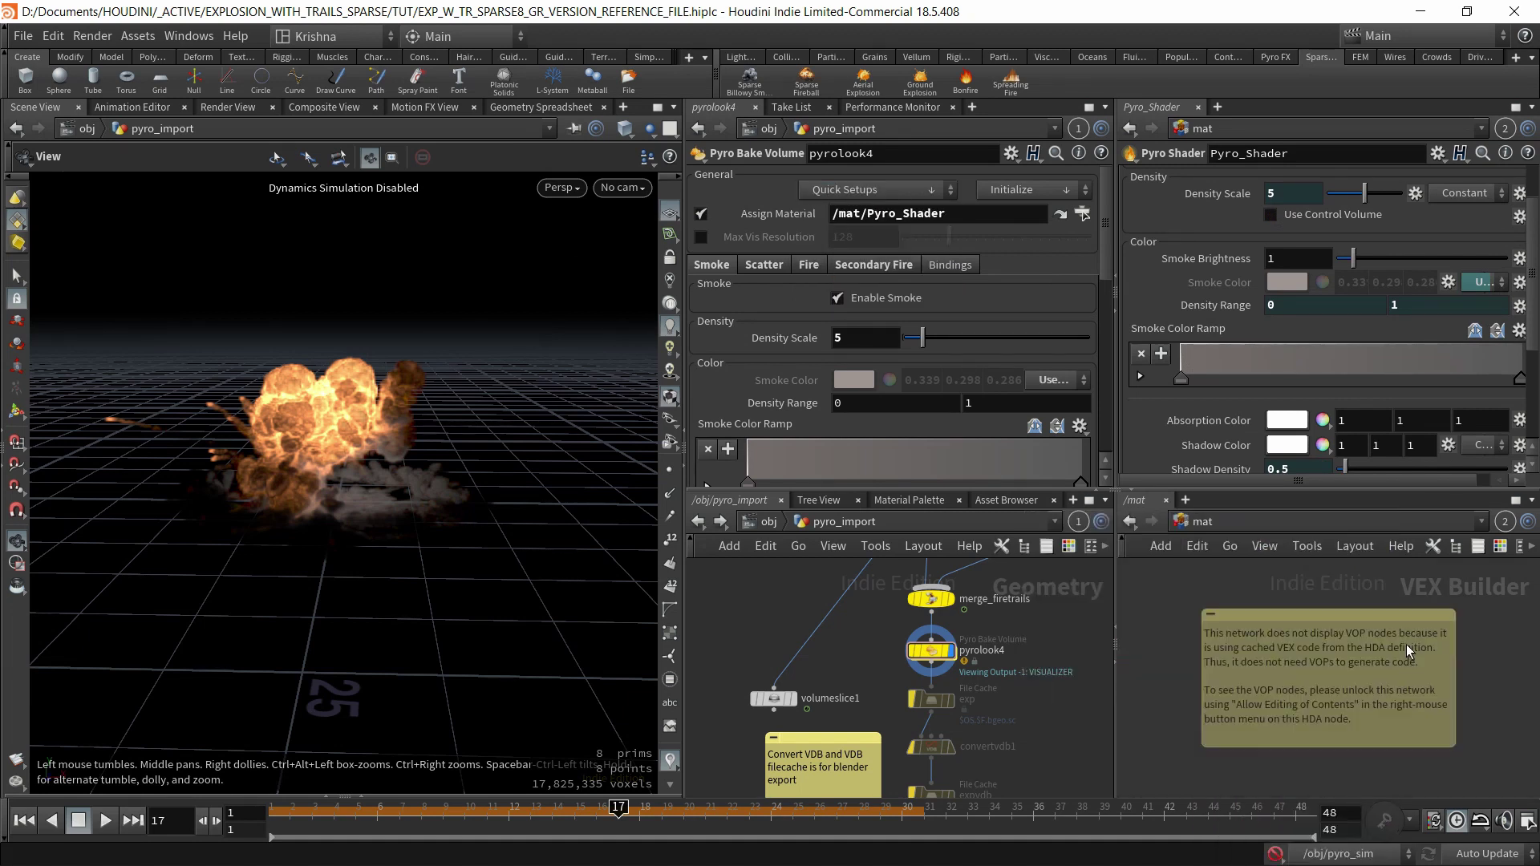
{"action": "left_click", "coordinate": [1137, 521]}
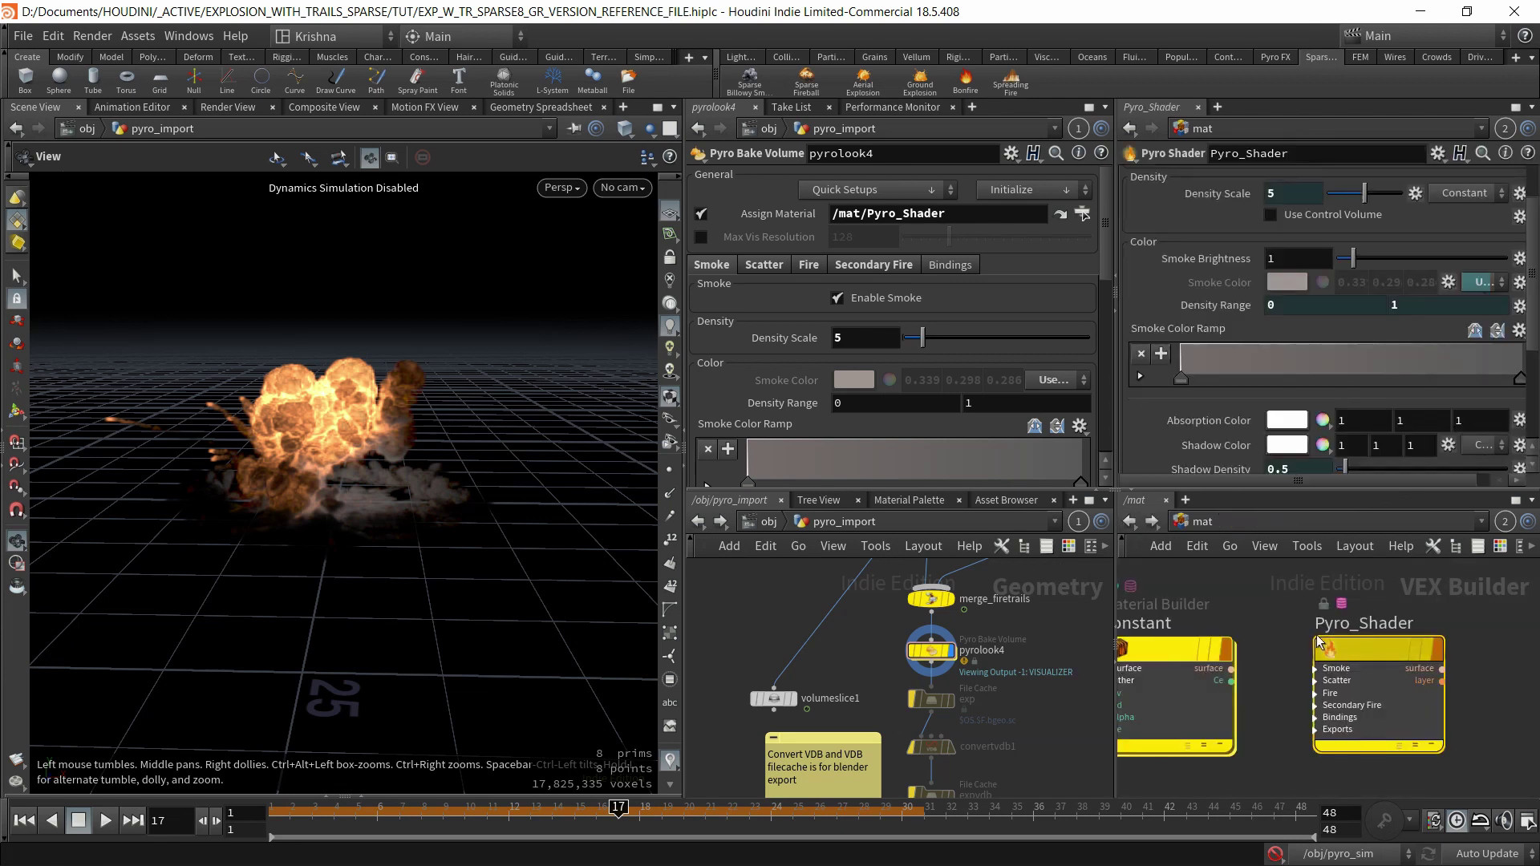
{"action": "right_click", "coordinate": [1341, 649]}
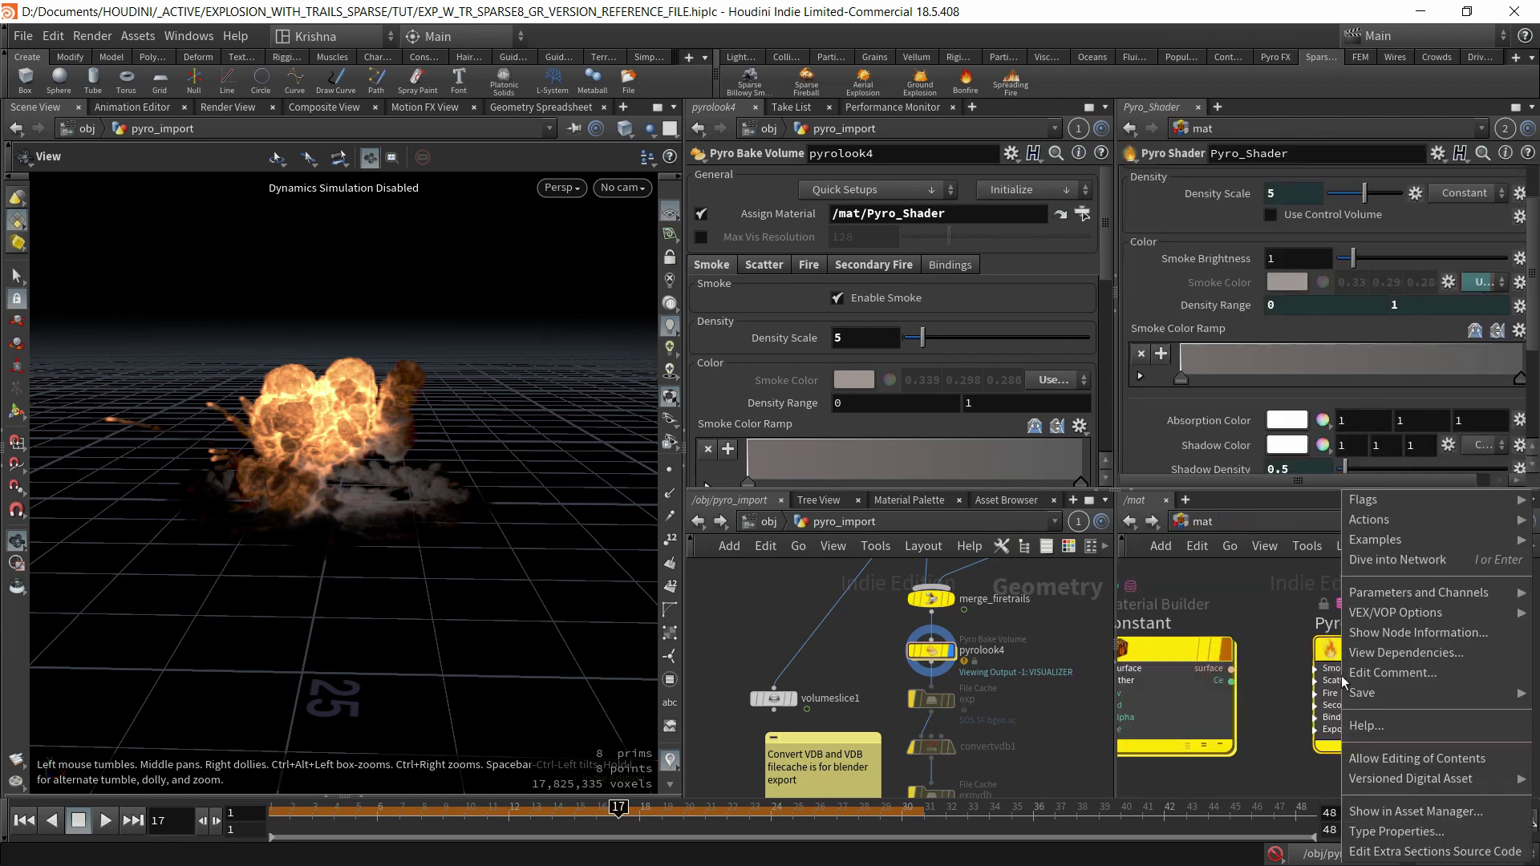
{"action": "left_click", "coordinate": [1403, 759]}
{"action": "double_click", "coordinate": [1377, 646]}
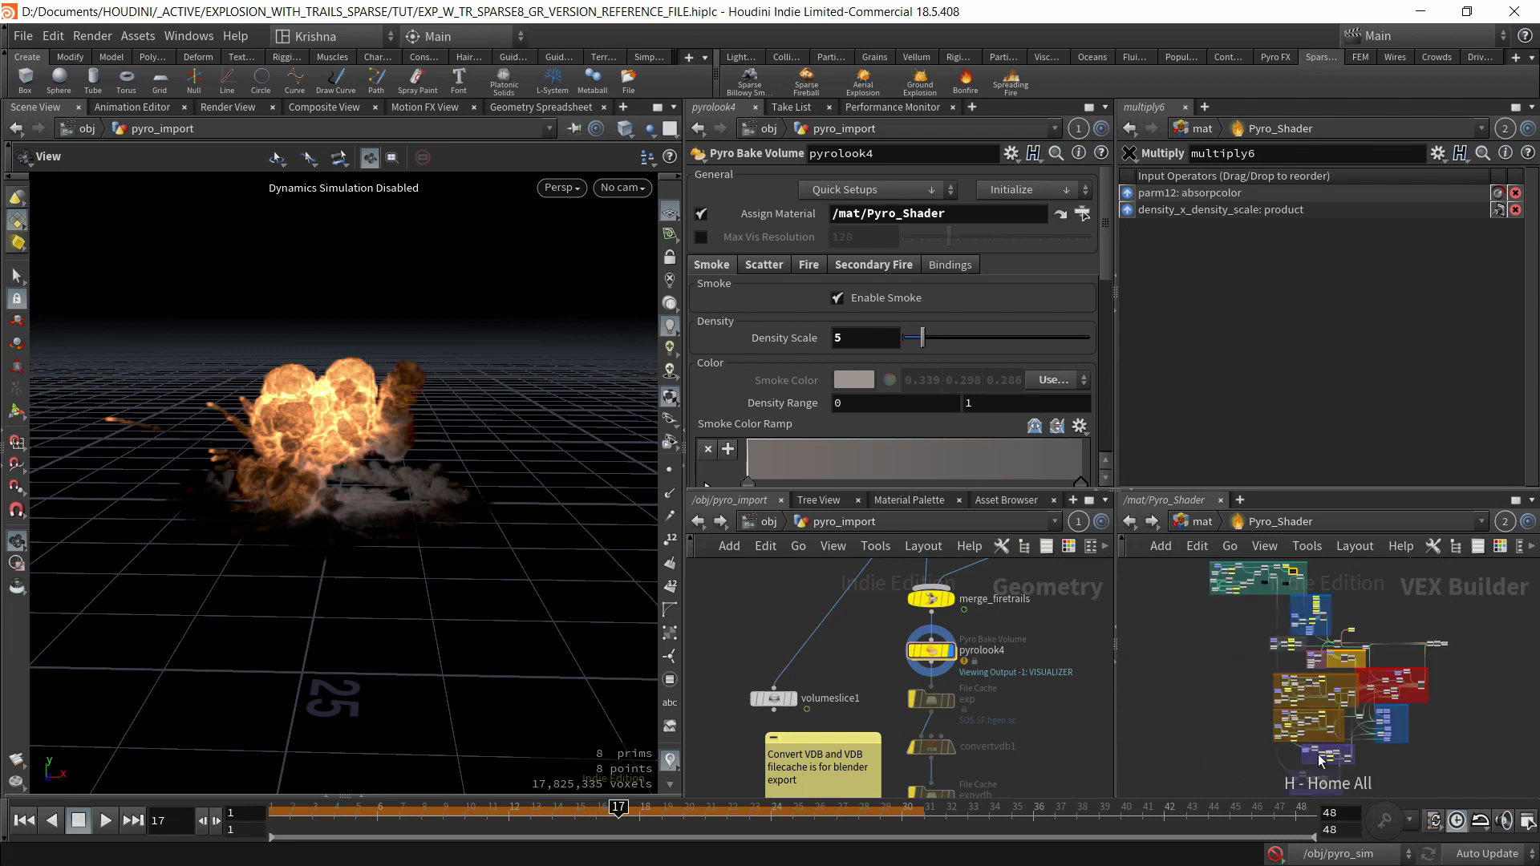
Return to the mat network and reset Pyro_Shader with Match Current Definition.
{"action": "left_click", "coordinate": [1128, 521]}
{"action": "right_click", "coordinate": [1388, 656]}
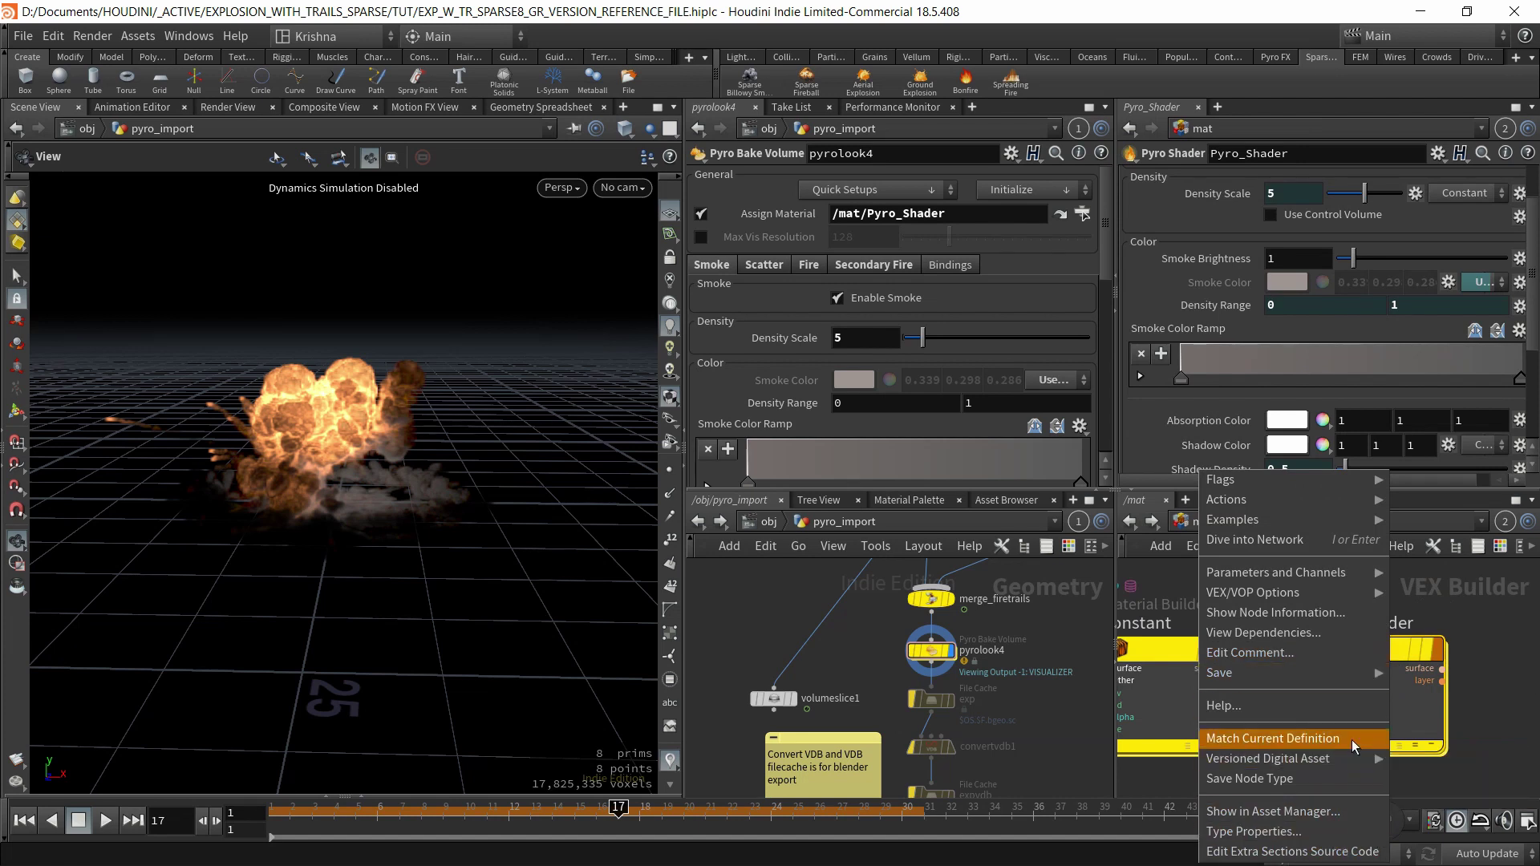
{"action": "left_click", "coordinate": [1352, 740]}
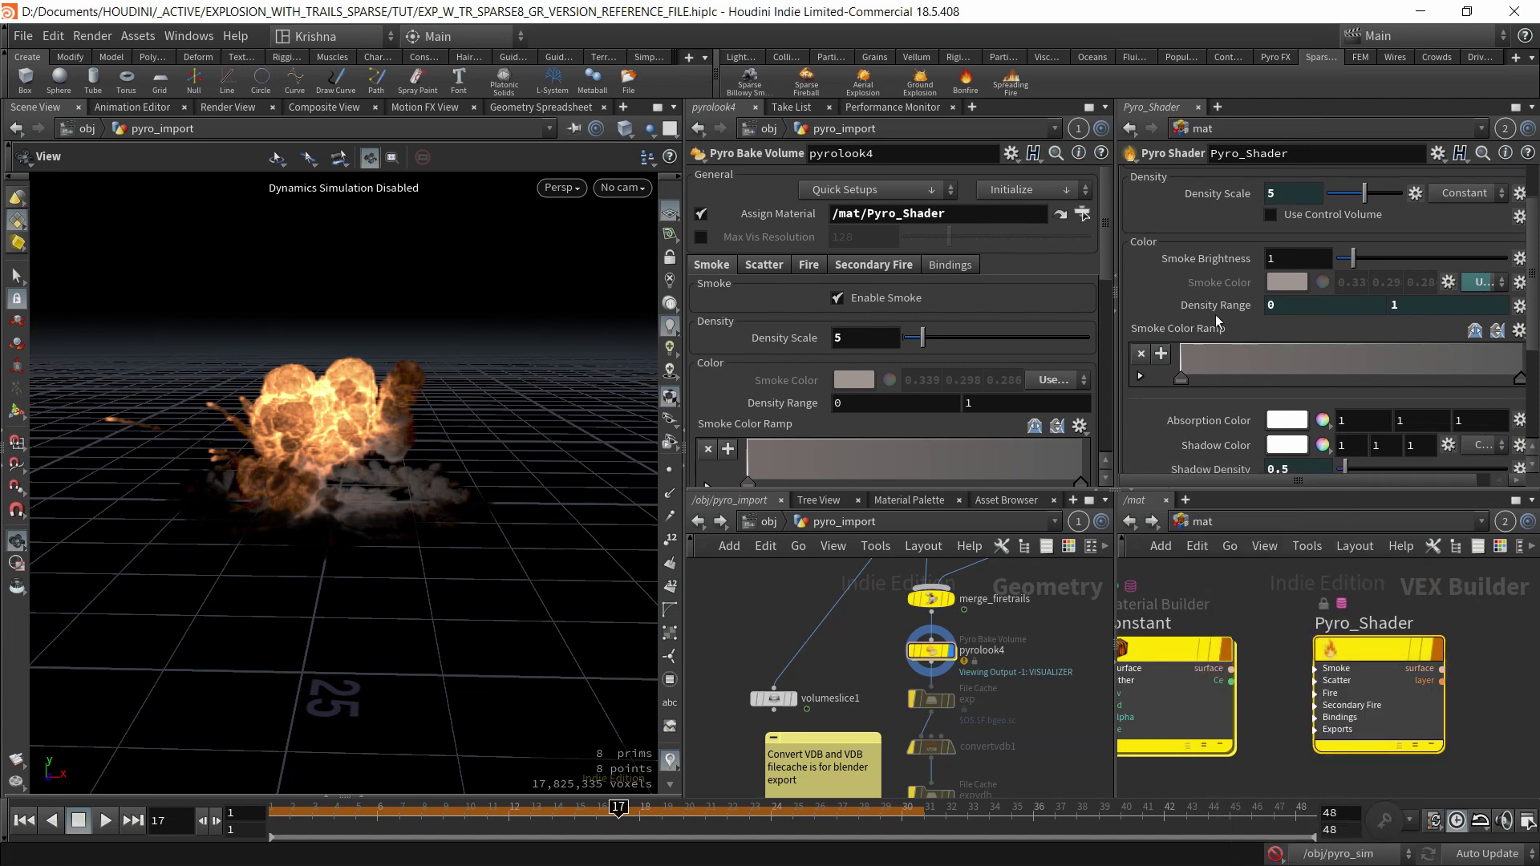
Compare Shadow Density on Pyro_Shader and pyrolook4, and read the description of the shader's Color with Cd Volume option.
{"action": "scroll", "coordinate": [1235, 306], "scroll_direction": "down", "scroll_amount": 3}
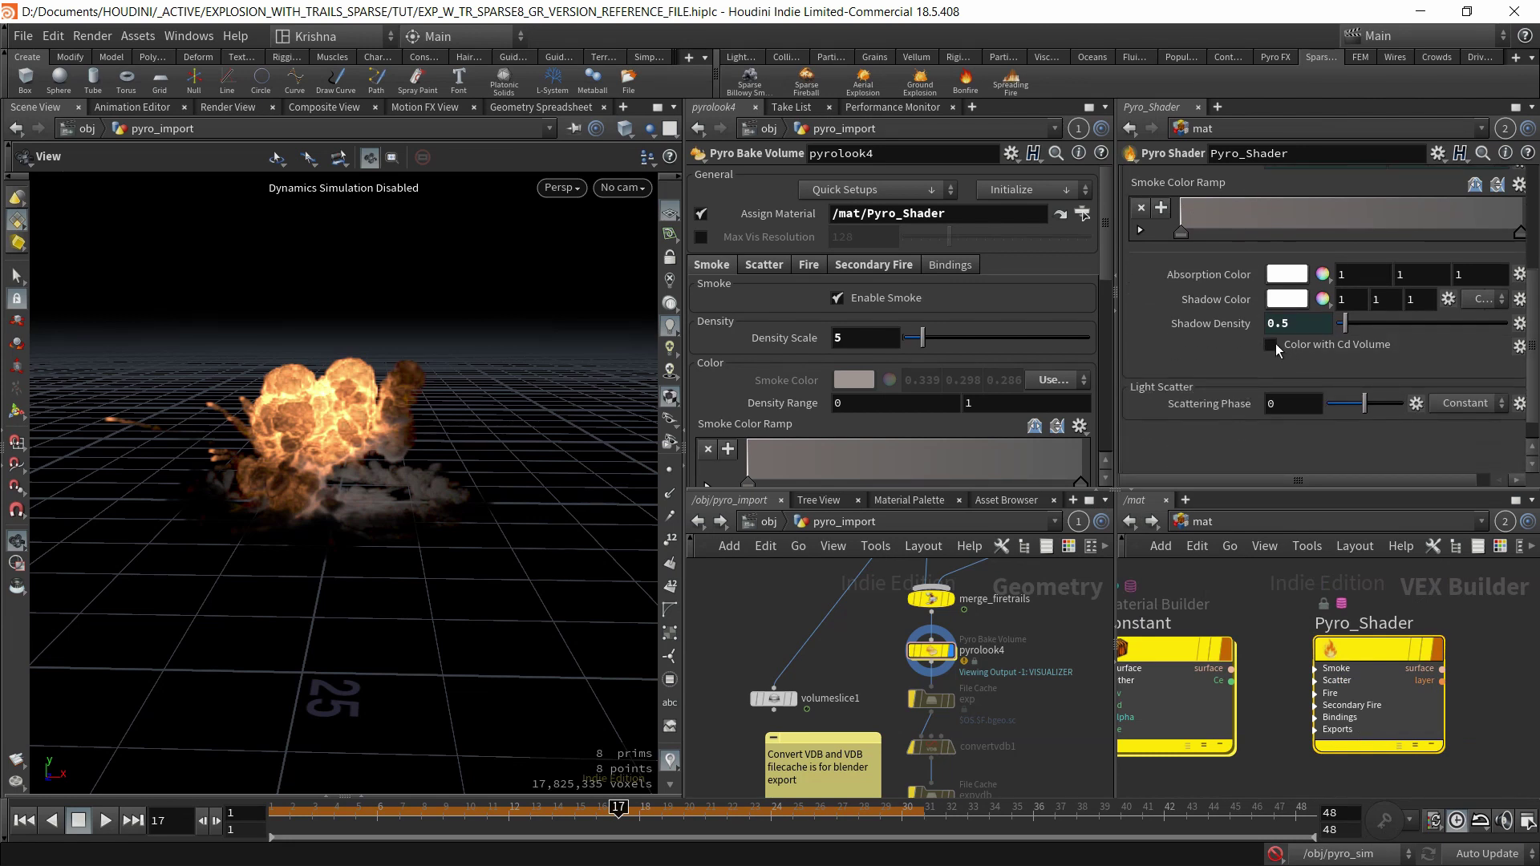
{"action": "scroll", "coordinate": [755, 314], "scroll_direction": "down", "scroll_amount": 3}
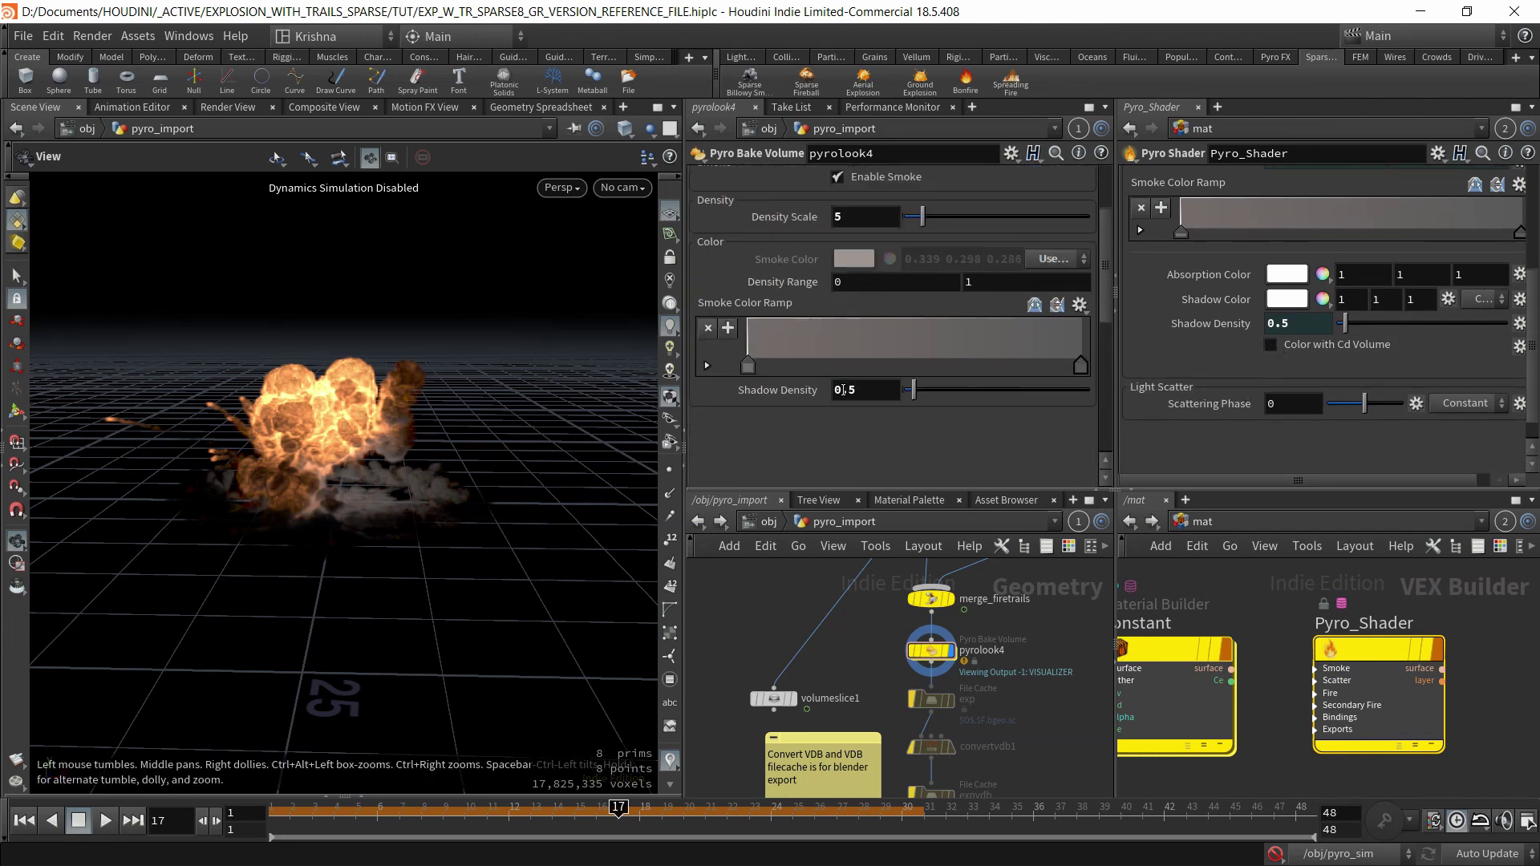
{"action": "scroll", "coordinate": [818, 349], "scroll_direction": "up", "scroll_amount": 3}
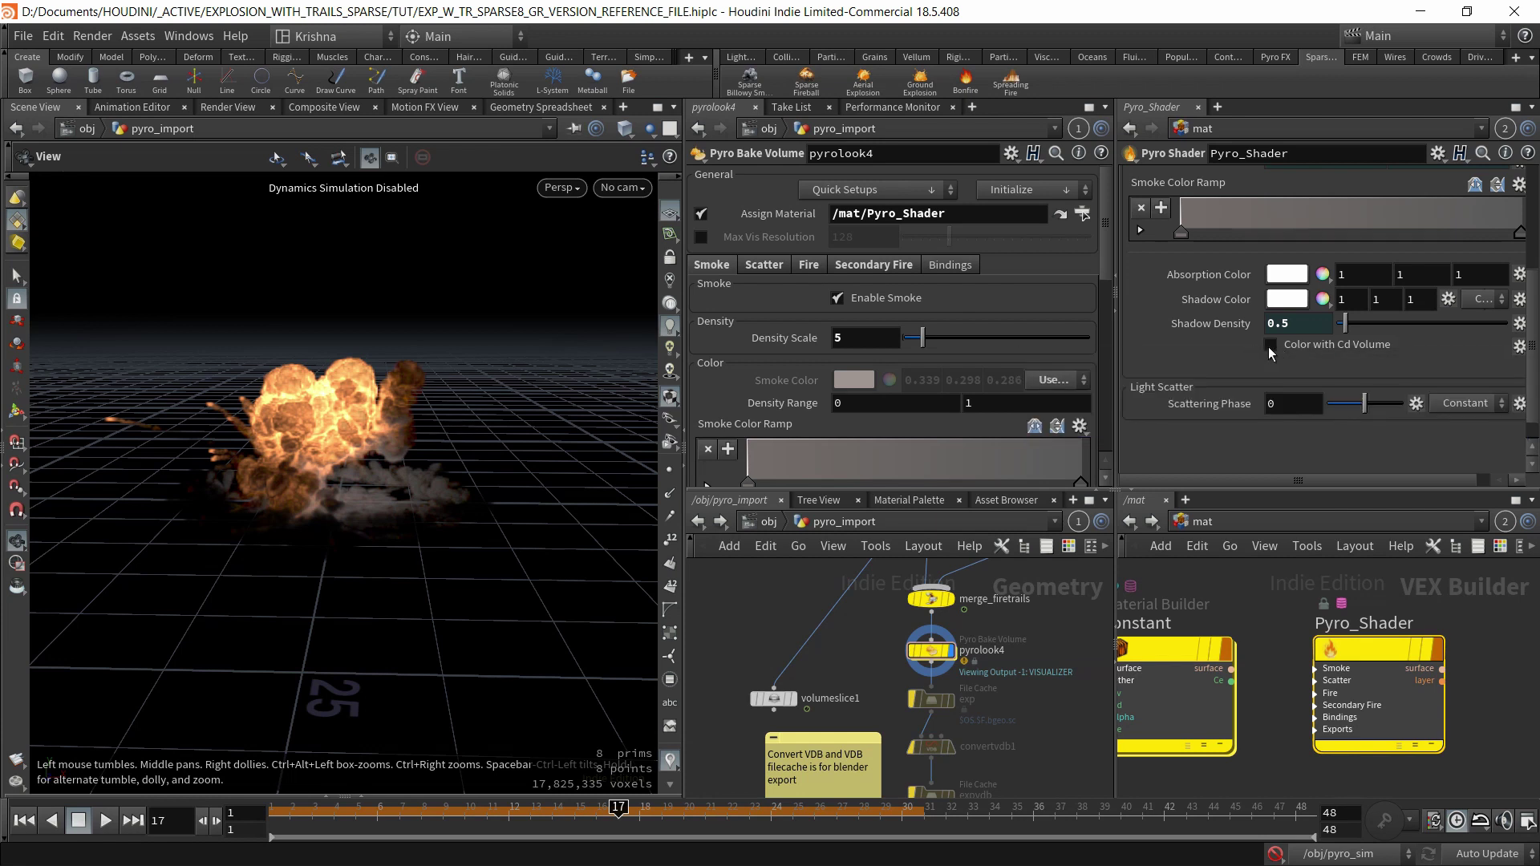
{"action": "mouse_move", "coordinate": [1269, 347]}
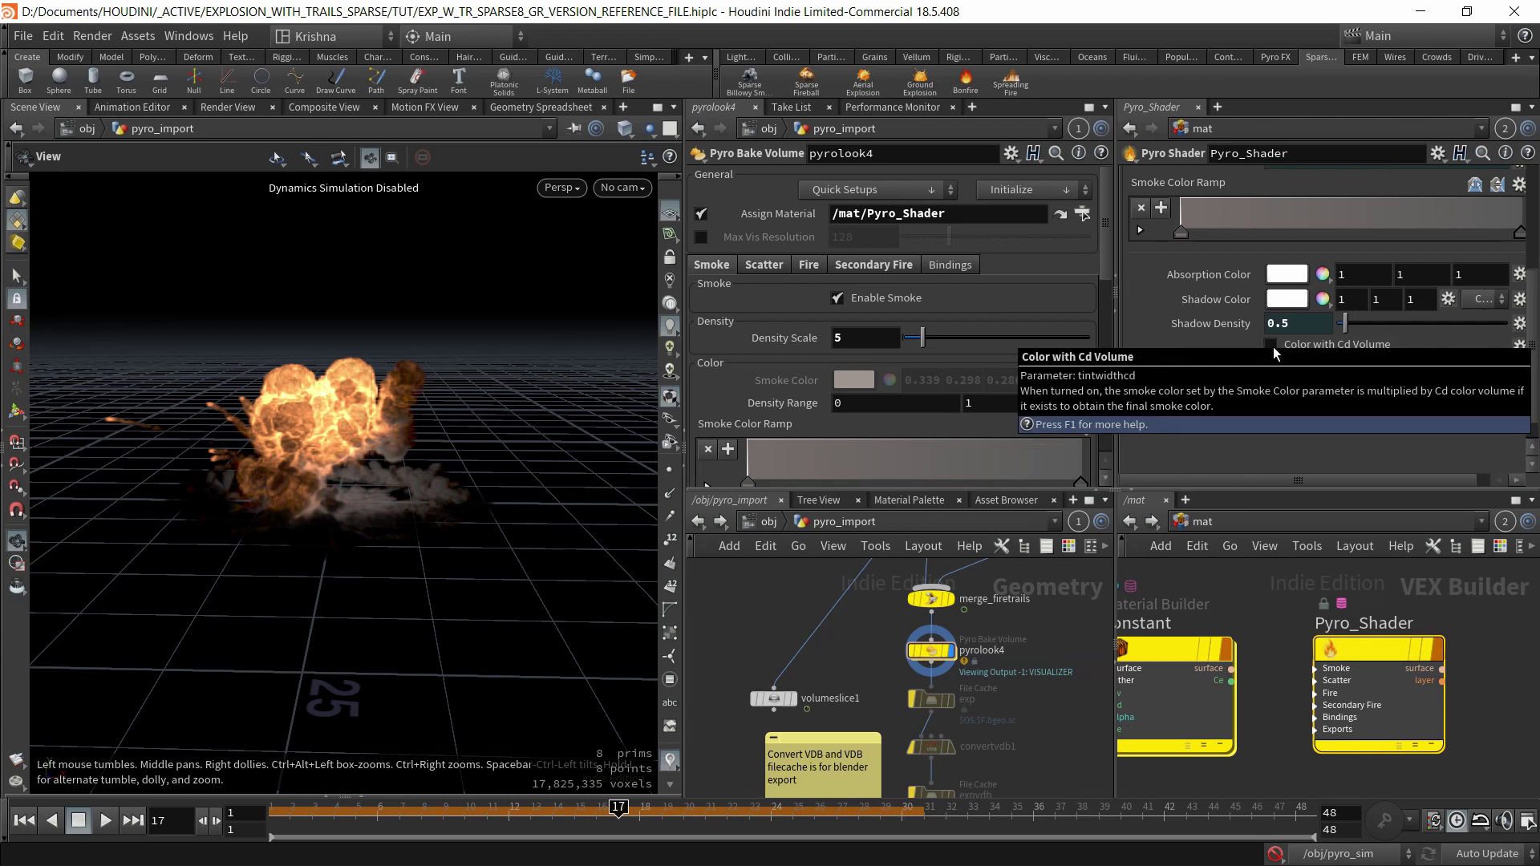
{"action": "mouse_move", "coordinate": [1400, 682]}
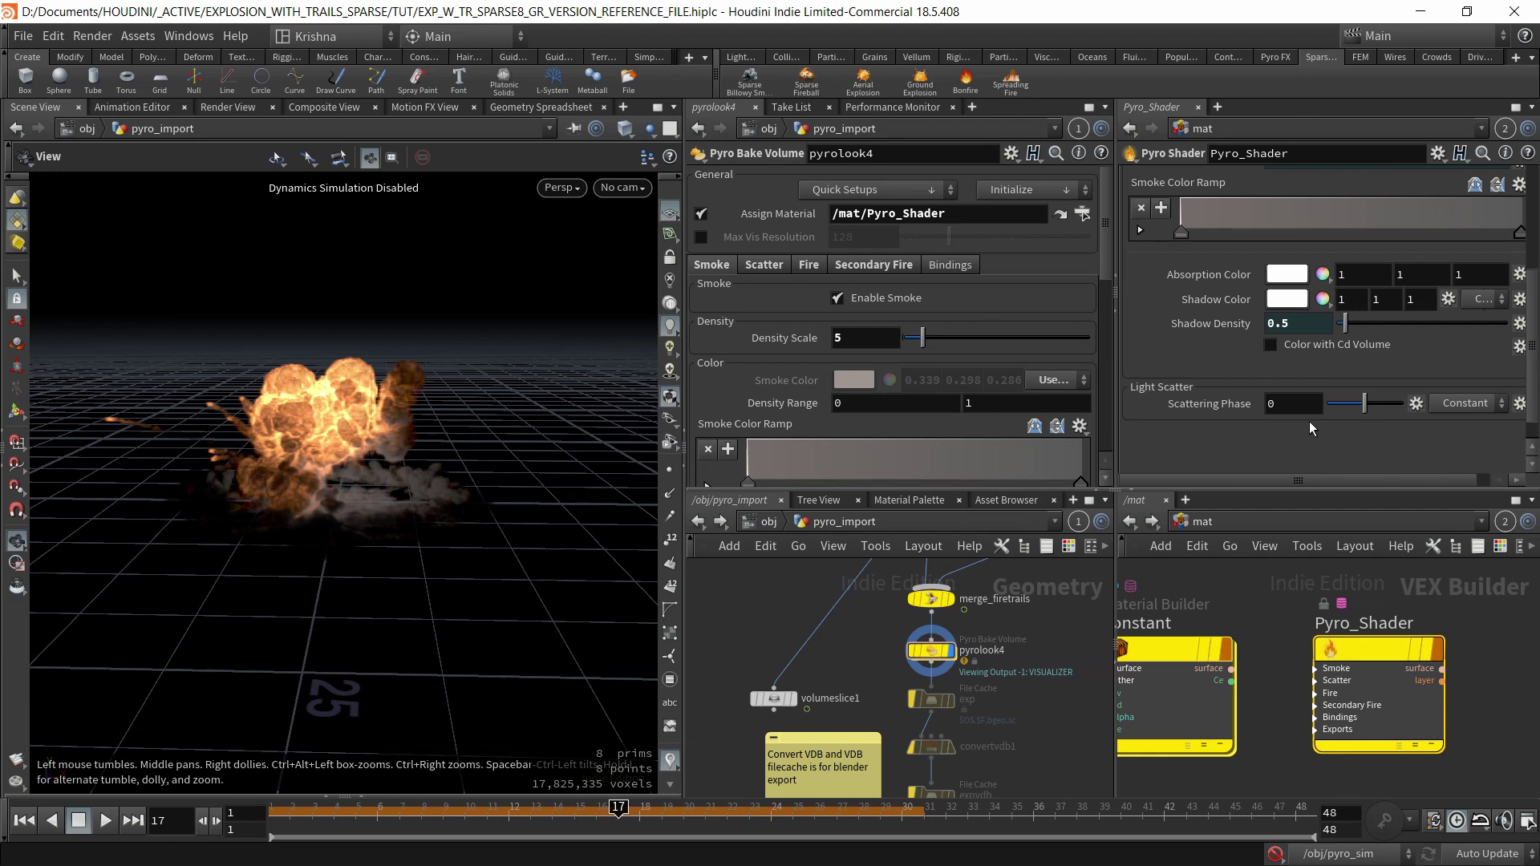
{"action": "scroll", "coordinate": [1220, 368], "scroll_direction": "up", "scroll_amount": 3}
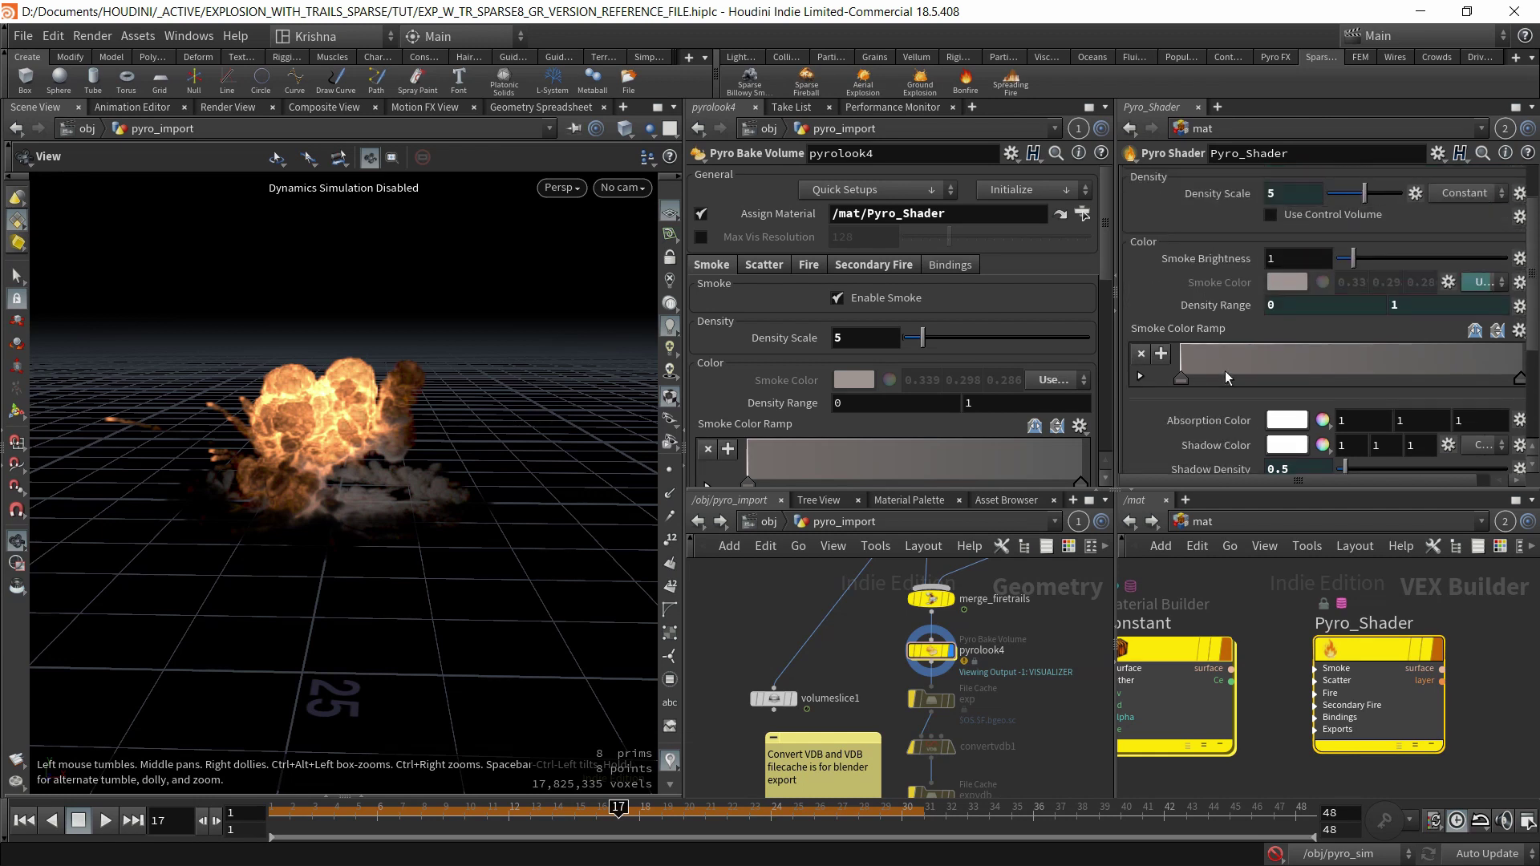
Examine pyrolook4's Scatter intensity and Hot Core Scale settings.
{"action": "left_click", "coordinate": [765, 266]}
{"action": "scroll", "coordinate": [768, 353], "scroll_direction": "down", "scroll_amount": 2}
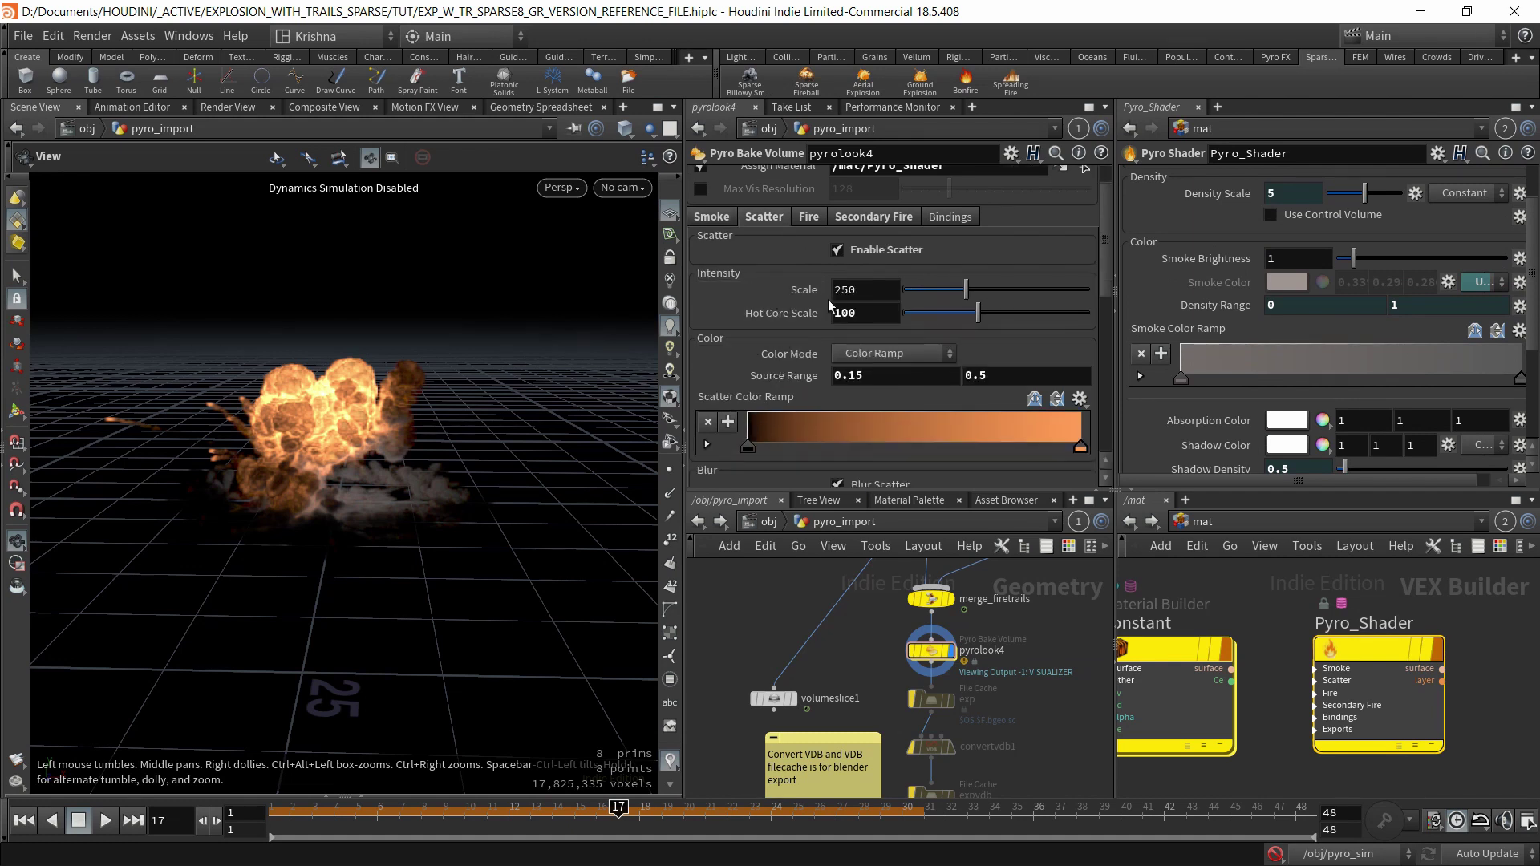
{"action": "left_click_drag", "start_coordinate": [872, 297], "coordinate": [807, 298]}
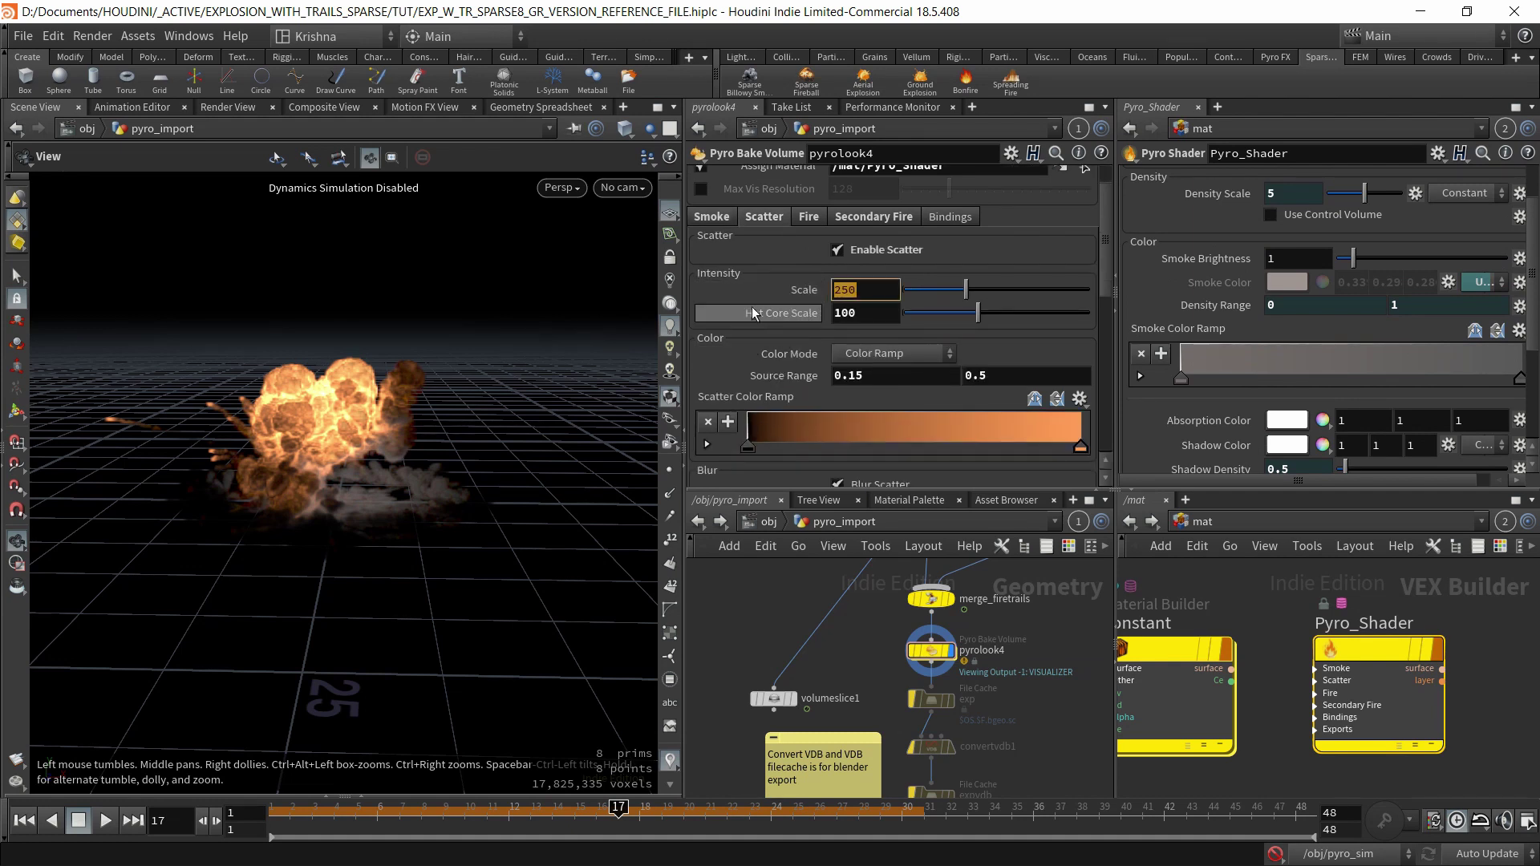
{"action": "left_click", "coordinate": [790, 259]}
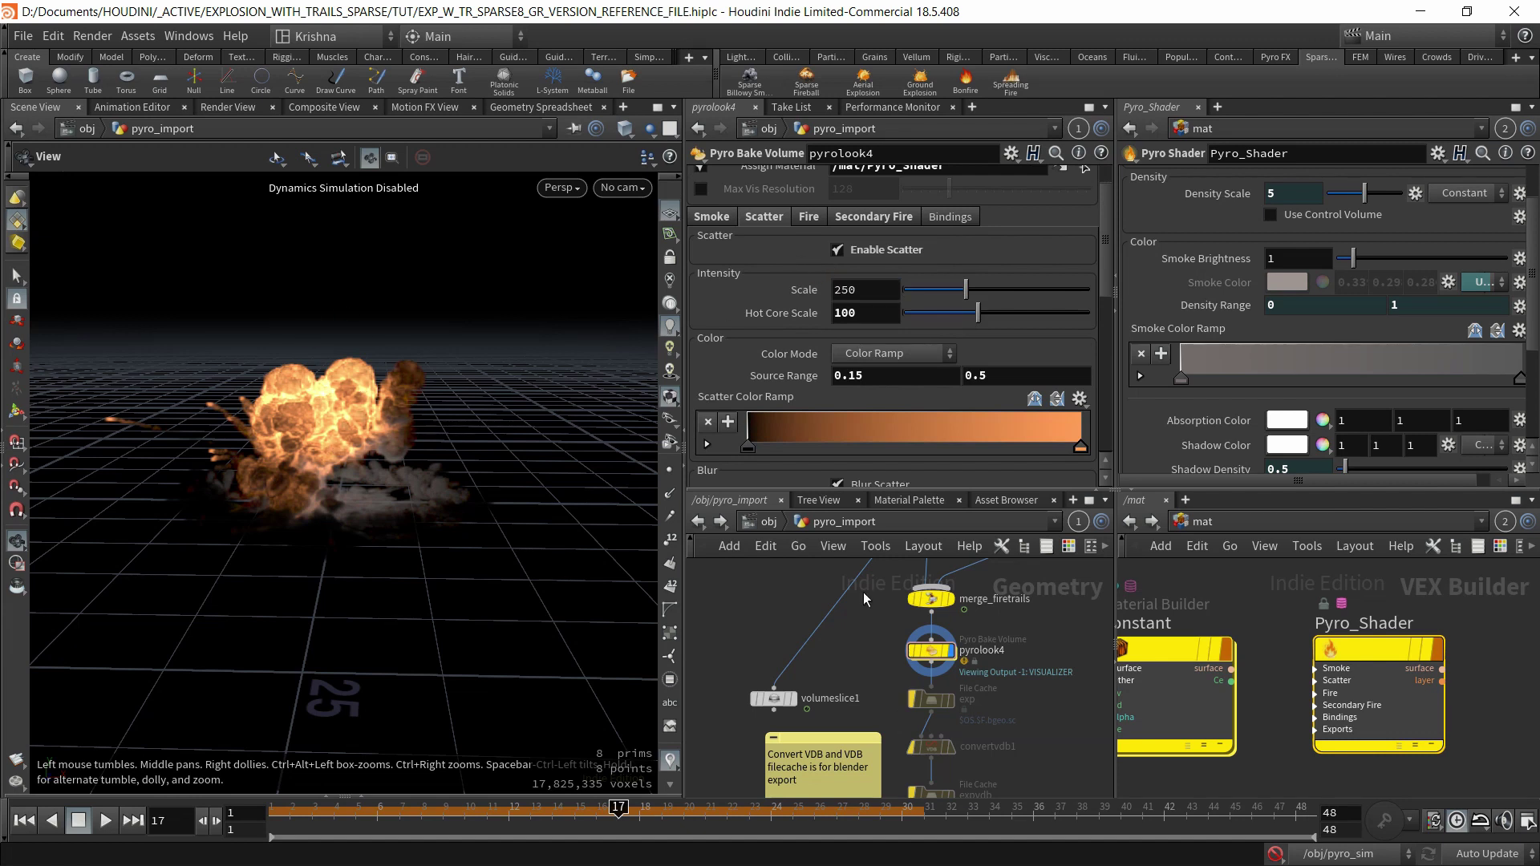
Disable the temperature field import, Enable Merge 2, on object_merge1.
{"action": "middle_click_drag", "start_coordinate": [868, 593], "coordinate": [869, 714]}
{"action": "left_click", "coordinate": [944, 586]}
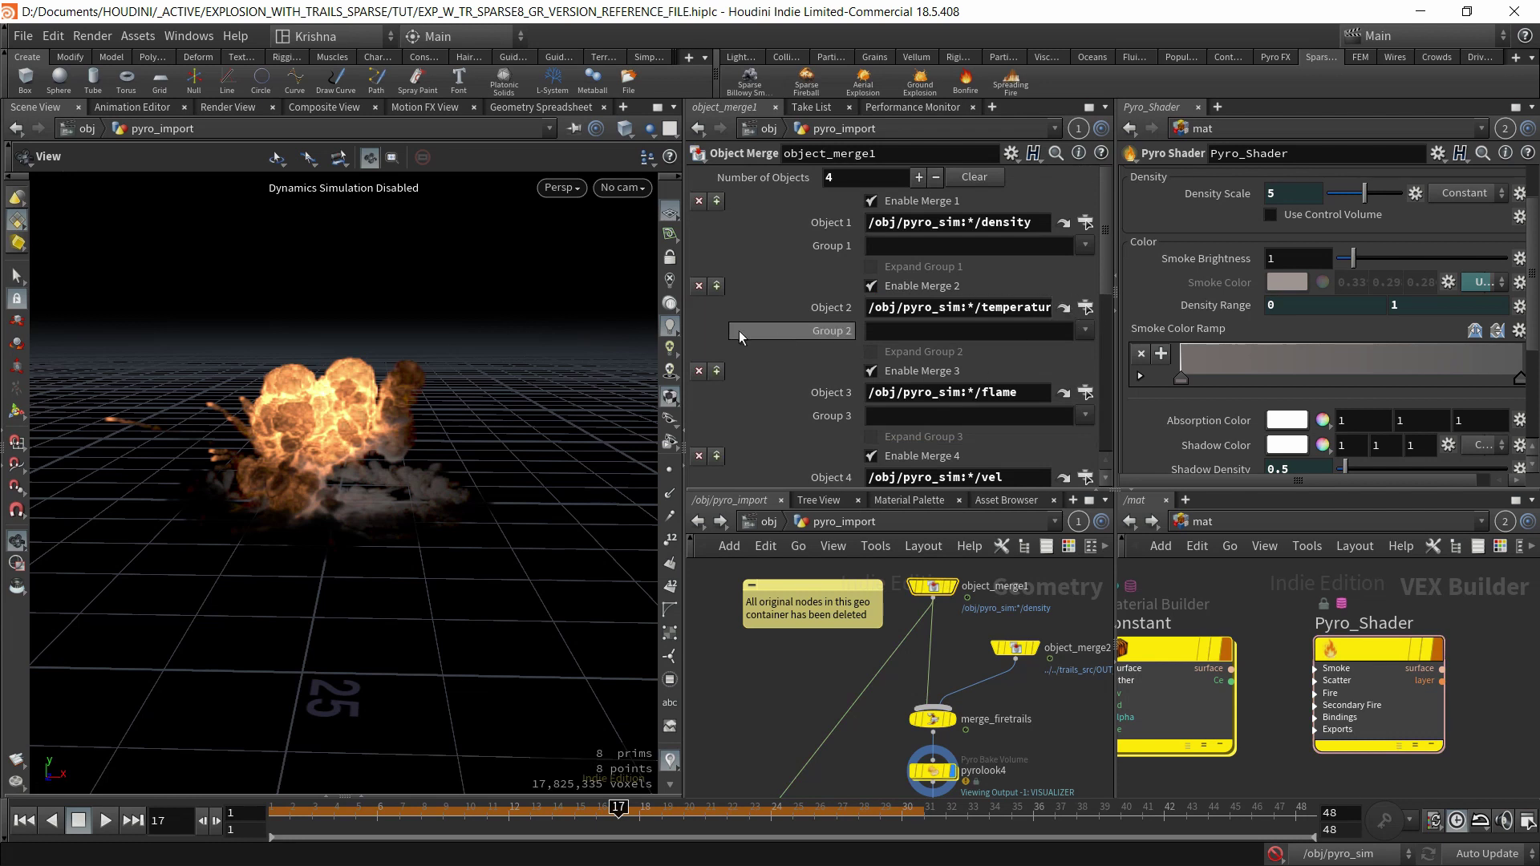
{"action": "left_click", "coordinate": [870, 287]}
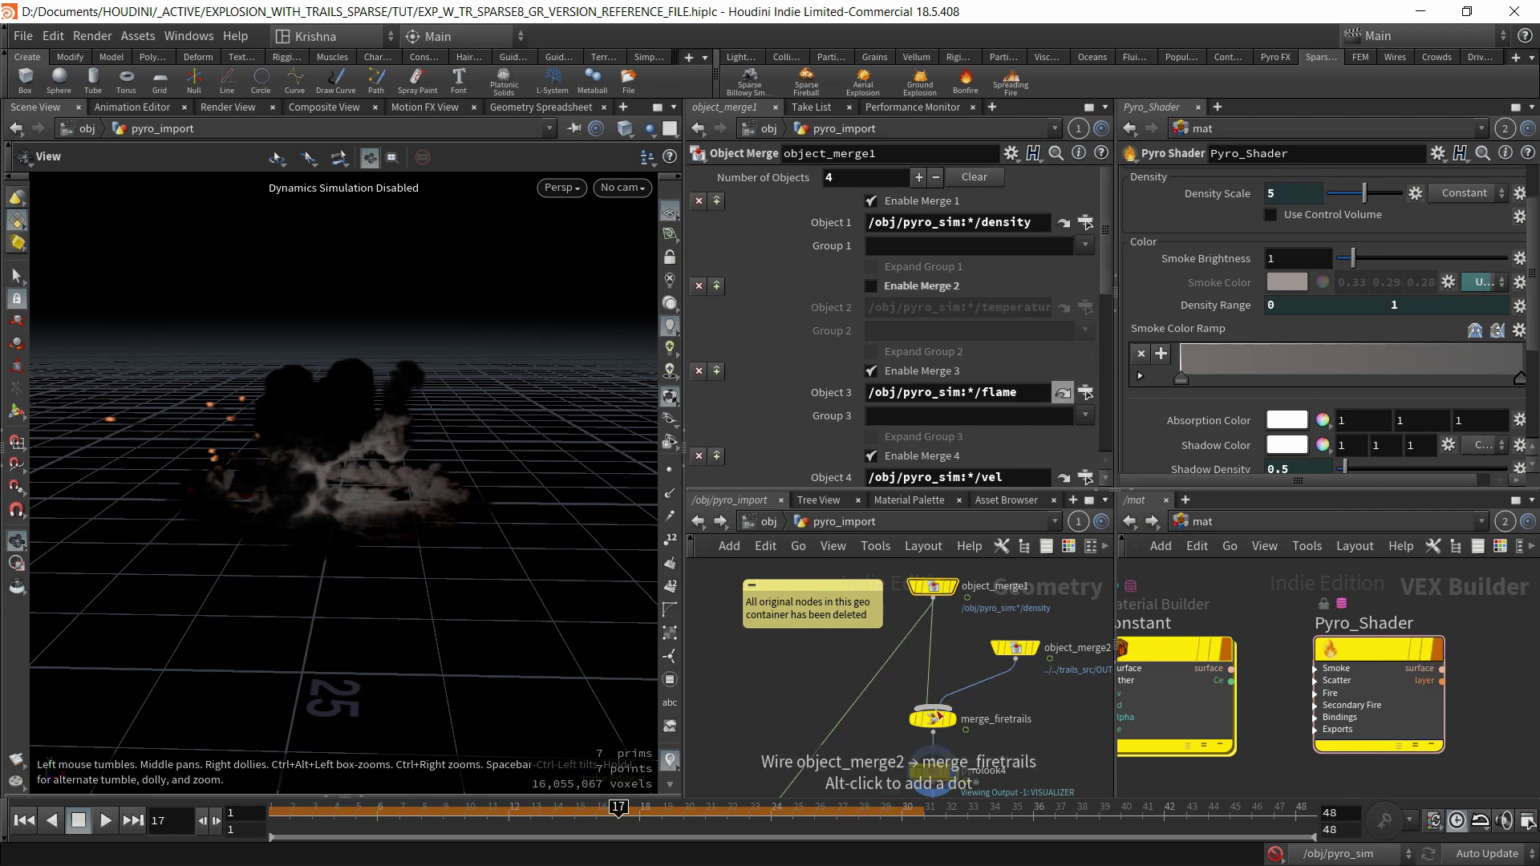
Select pyrolook4 and examine its scatter Source Range, color ramp and Blur settings.
{"action": "left_click_drag", "start_coordinate": [880, 754], "coordinate": [1010, 828]}
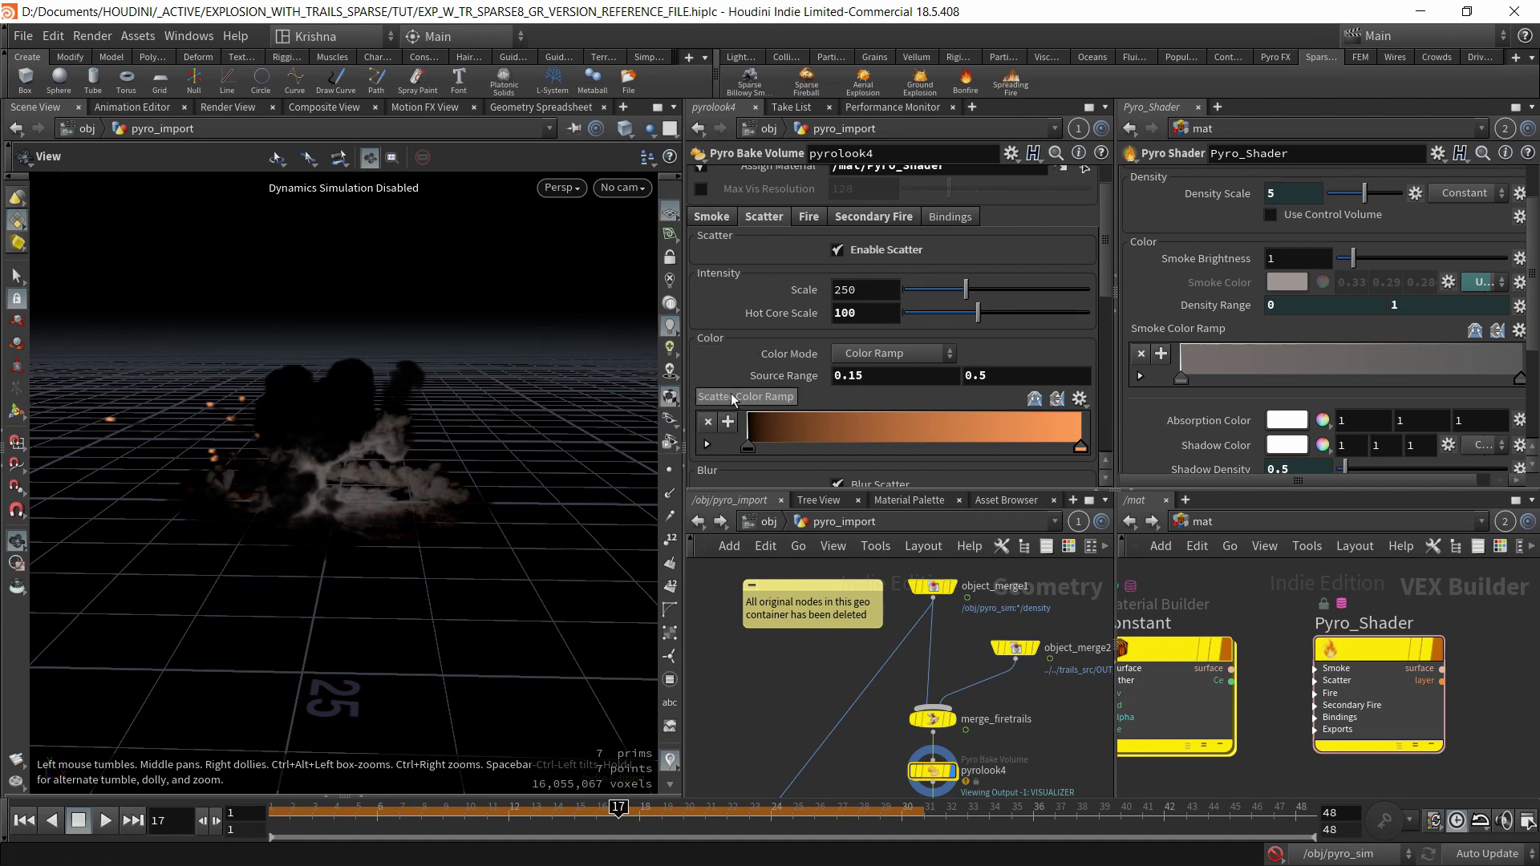
{"action": "scroll", "coordinate": [810, 351], "scroll_direction": "down", "scroll_amount": 5}
{"action": "scroll", "coordinate": [808, 389], "scroll_direction": "up", "scroll_amount": 2}
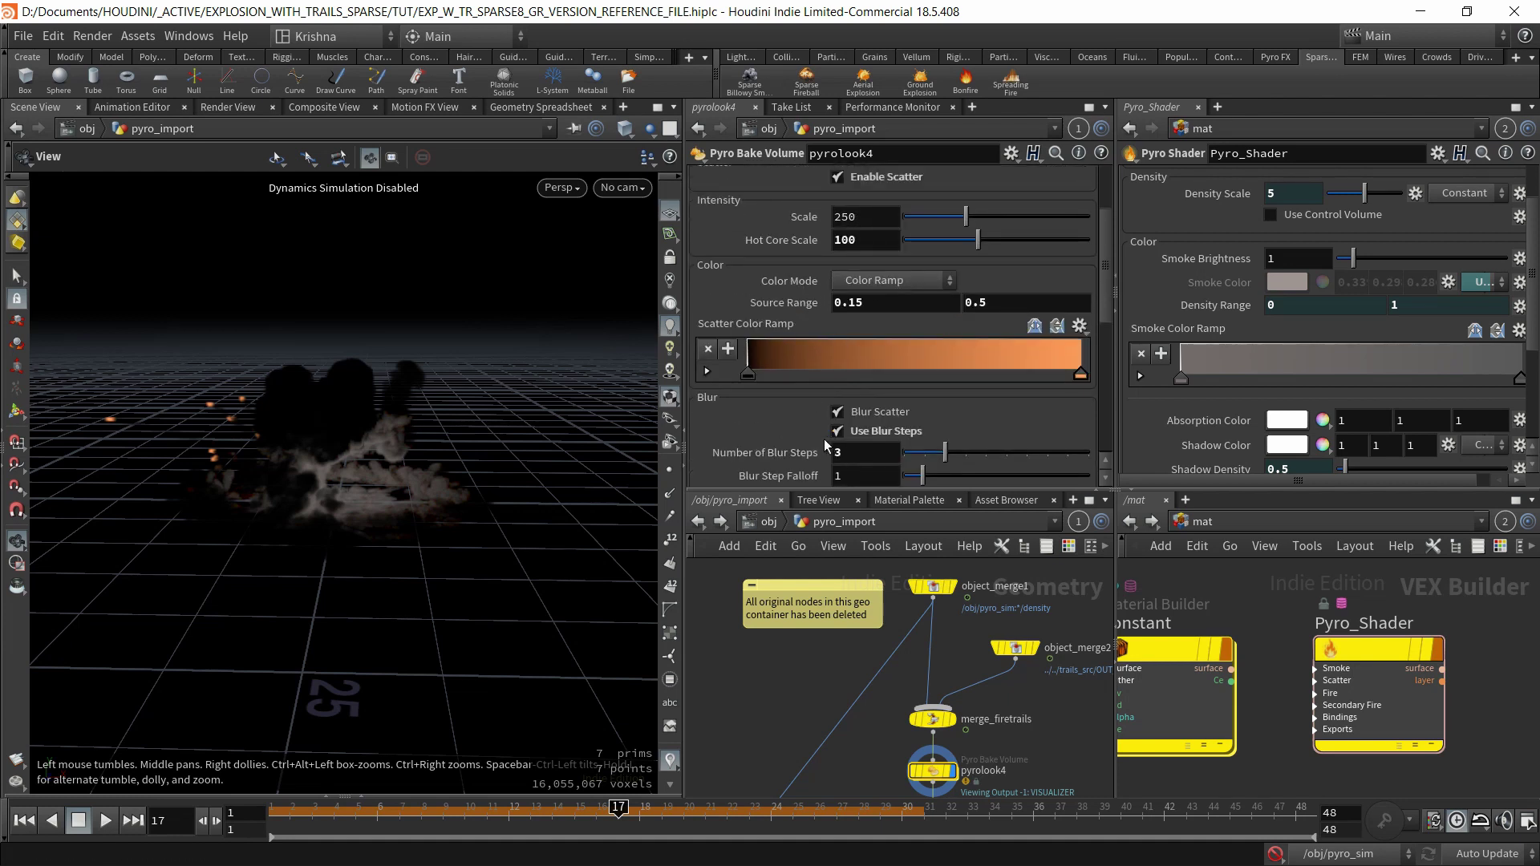
Set the scatter intensity Scale of the pyrolook4 bake volume node to 2500.
{"action": "left_click_drag", "start_coordinate": [905, 607], "coordinate": [957, 565]}
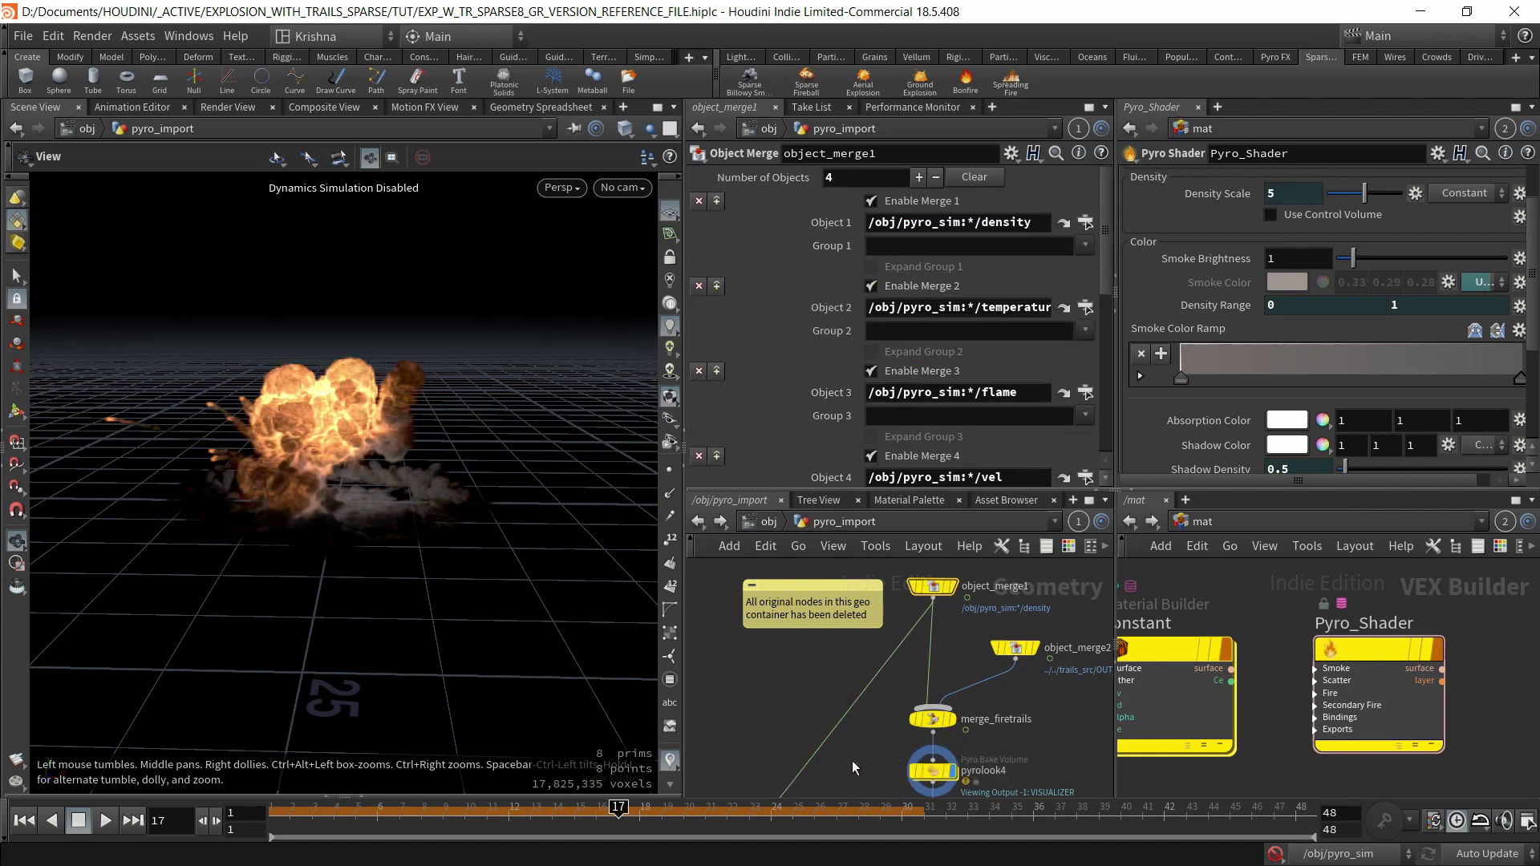
{"action": "left_click", "coordinate": [933, 771]}
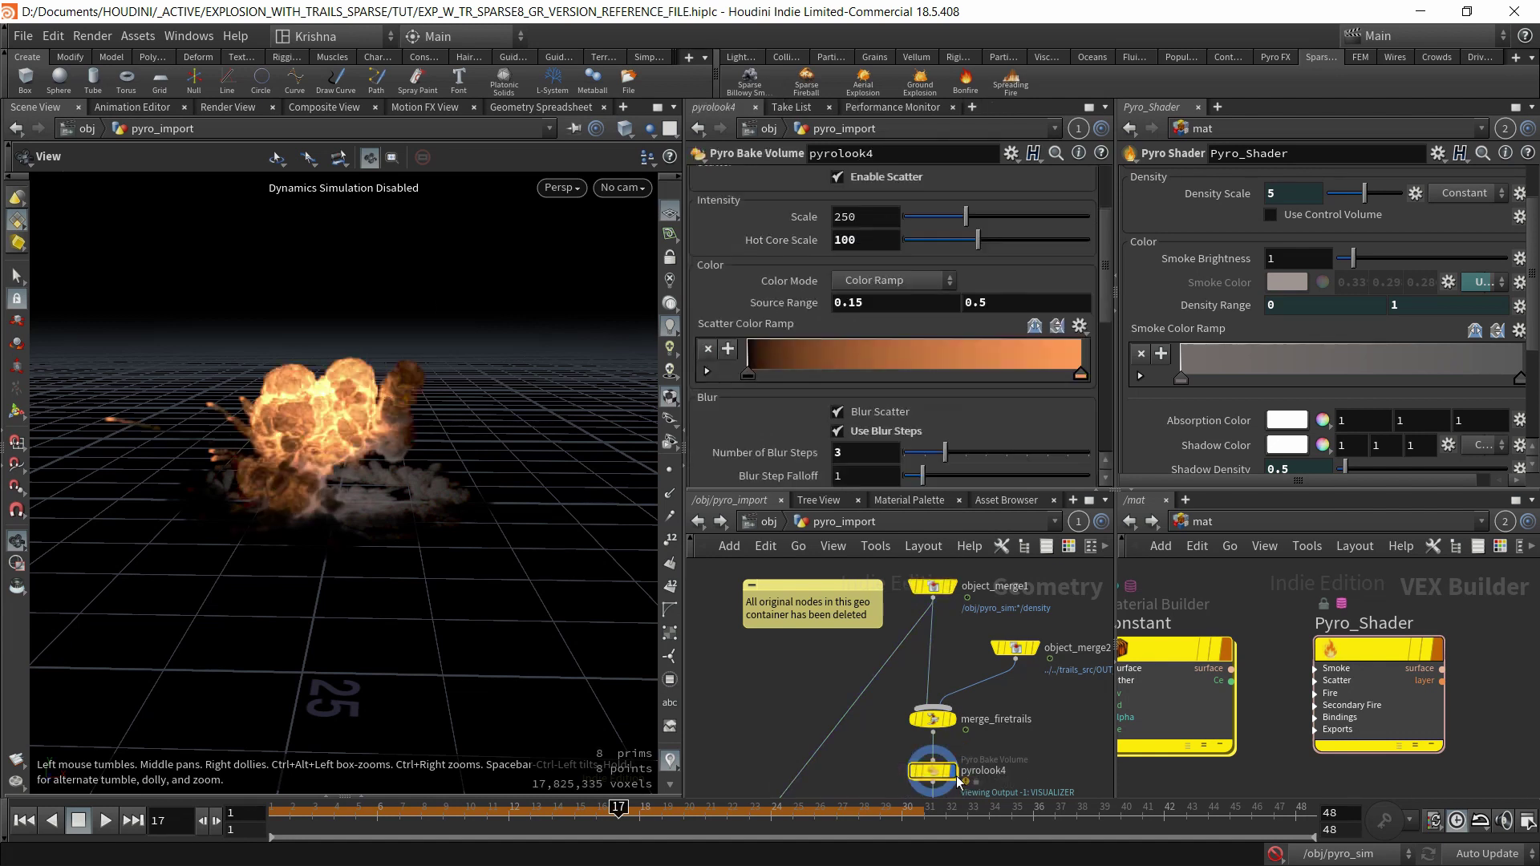
{"action": "left_click", "coordinate": [877, 223]}
{"action": "type", "text": "2500"}
{"action": "key", "text": "Return"}
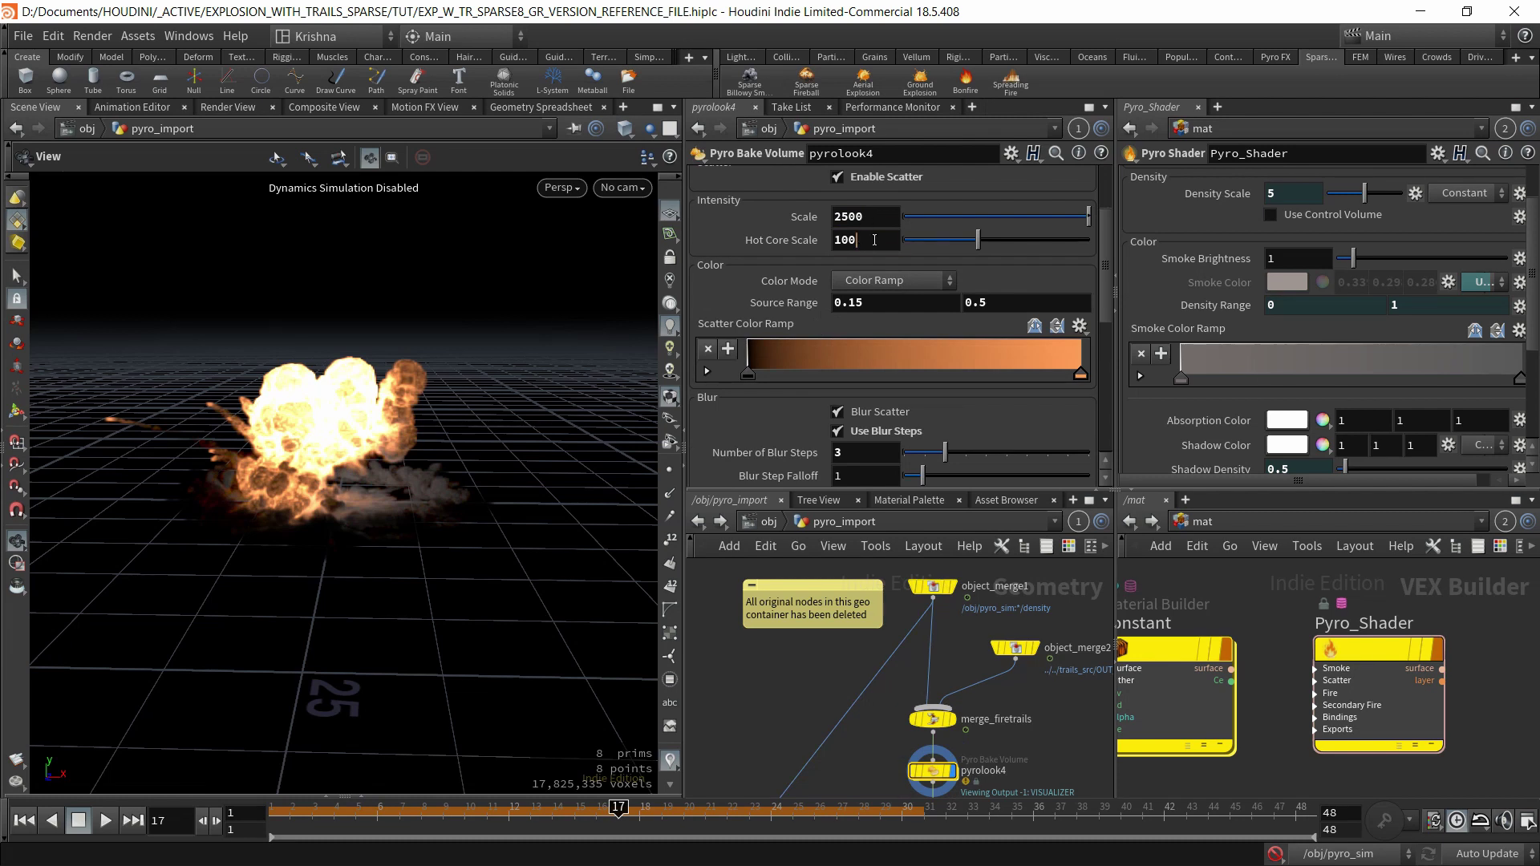
Set the scatter Hot Core Scale of pyrolook4 to 0.
{"action": "left_click", "coordinate": [874, 240]}
{"action": "scroll", "coordinate": [315, 412], "scroll_direction": "up", "scroll_amount": 4}
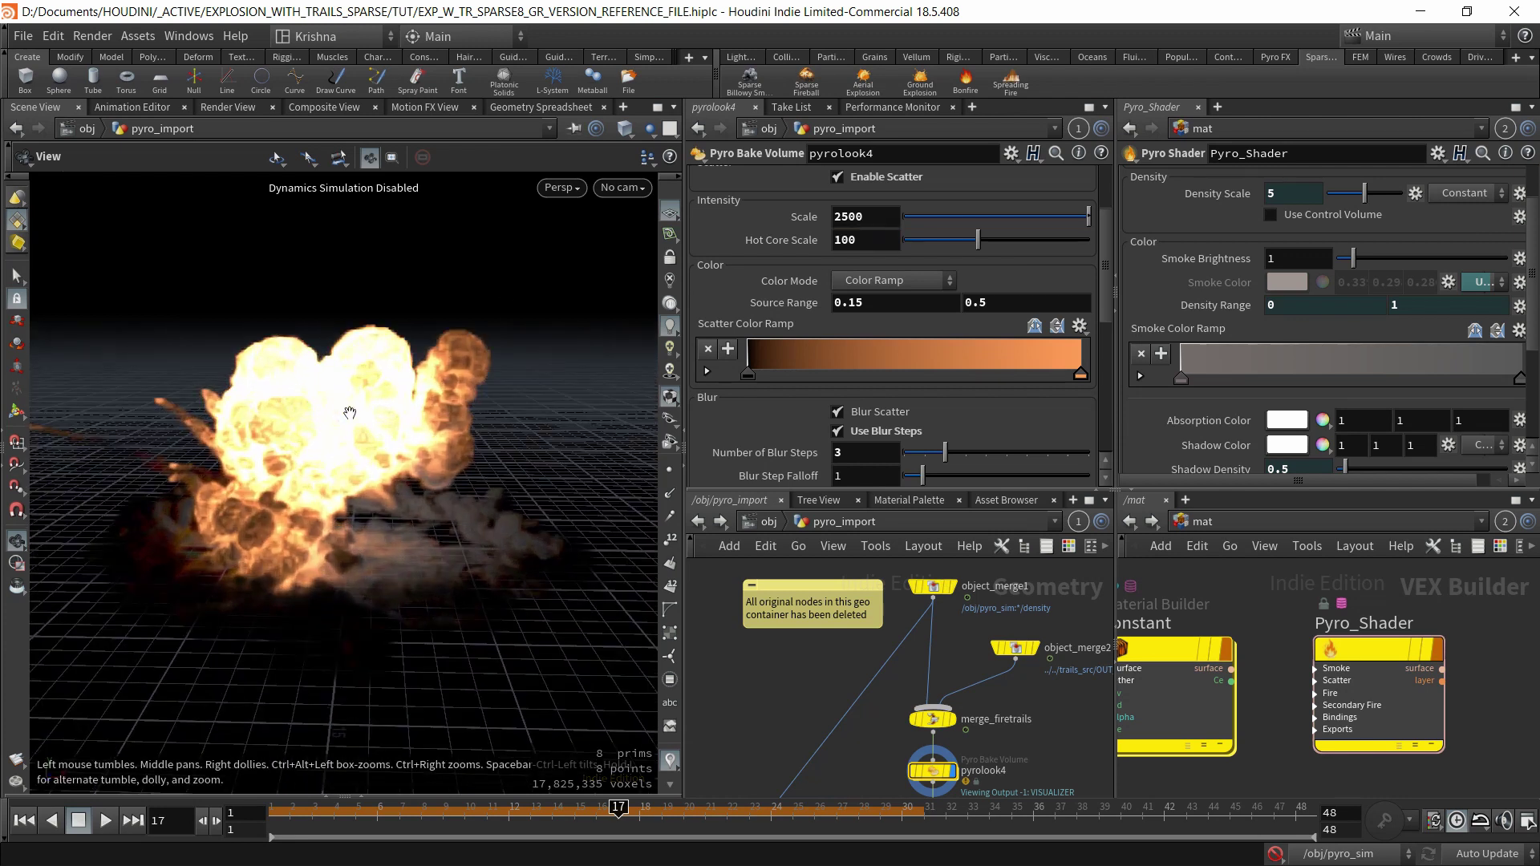
{"action": "left_click", "coordinate": [858, 240]}
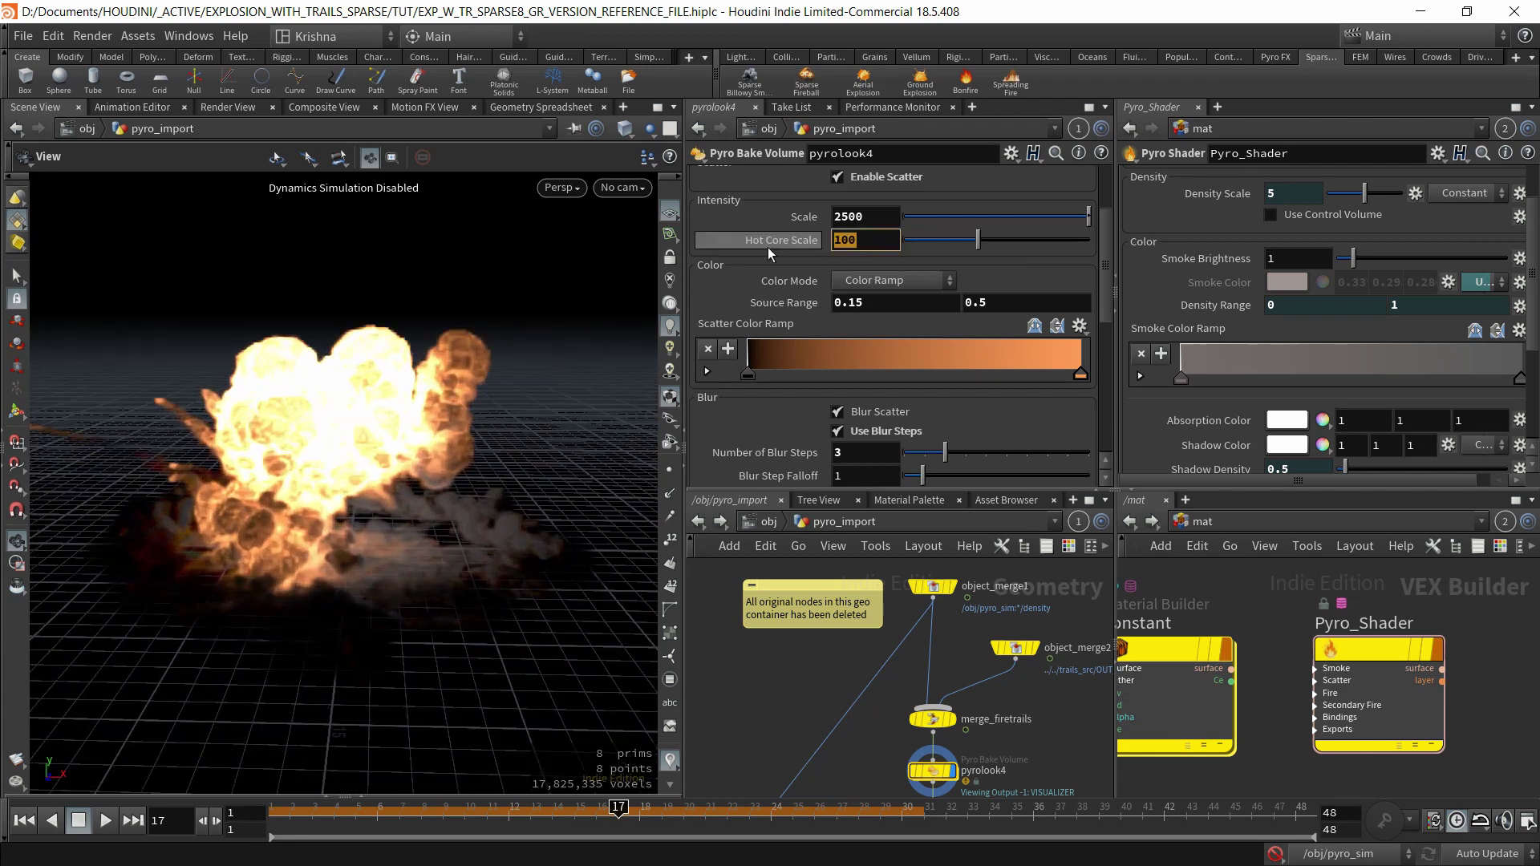
{"action": "type", "text": "0"}
{"action": "key", "text": "Return"}
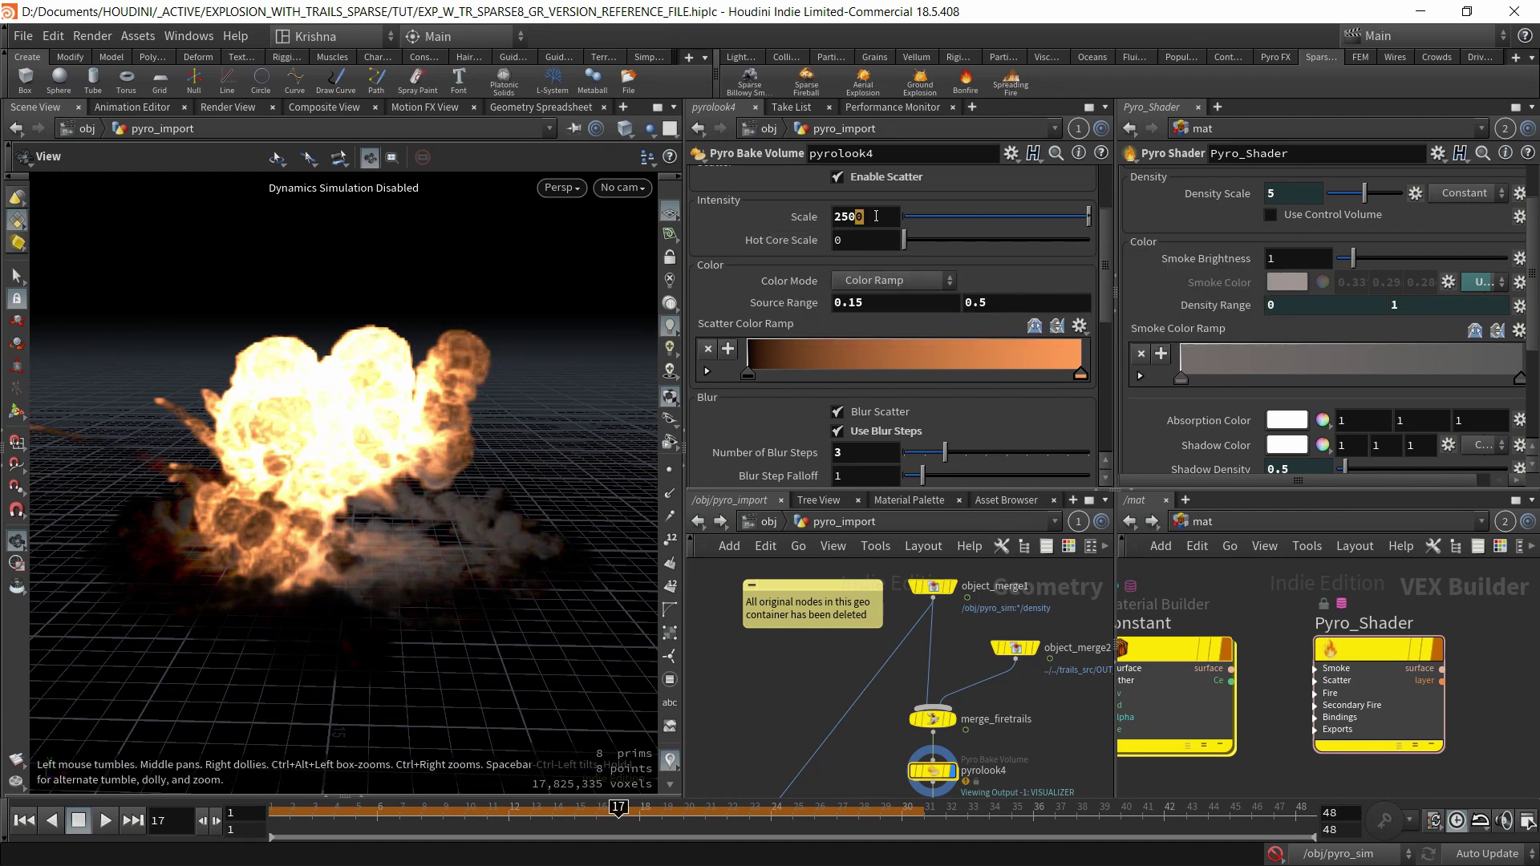
Set the scatter intensity Scale to 250 and the Hot Core Scale to 1000.
{"action": "left_click_drag", "start_coordinate": [855, 217], "coordinate": [902, 221]}
{"action": "key", "text": "BackSpace"}
{"action": "key", "text": "Return"}
{"action": "left_click", "coordinate": [857, 236]}
{"action": "type", "text": "1000"}
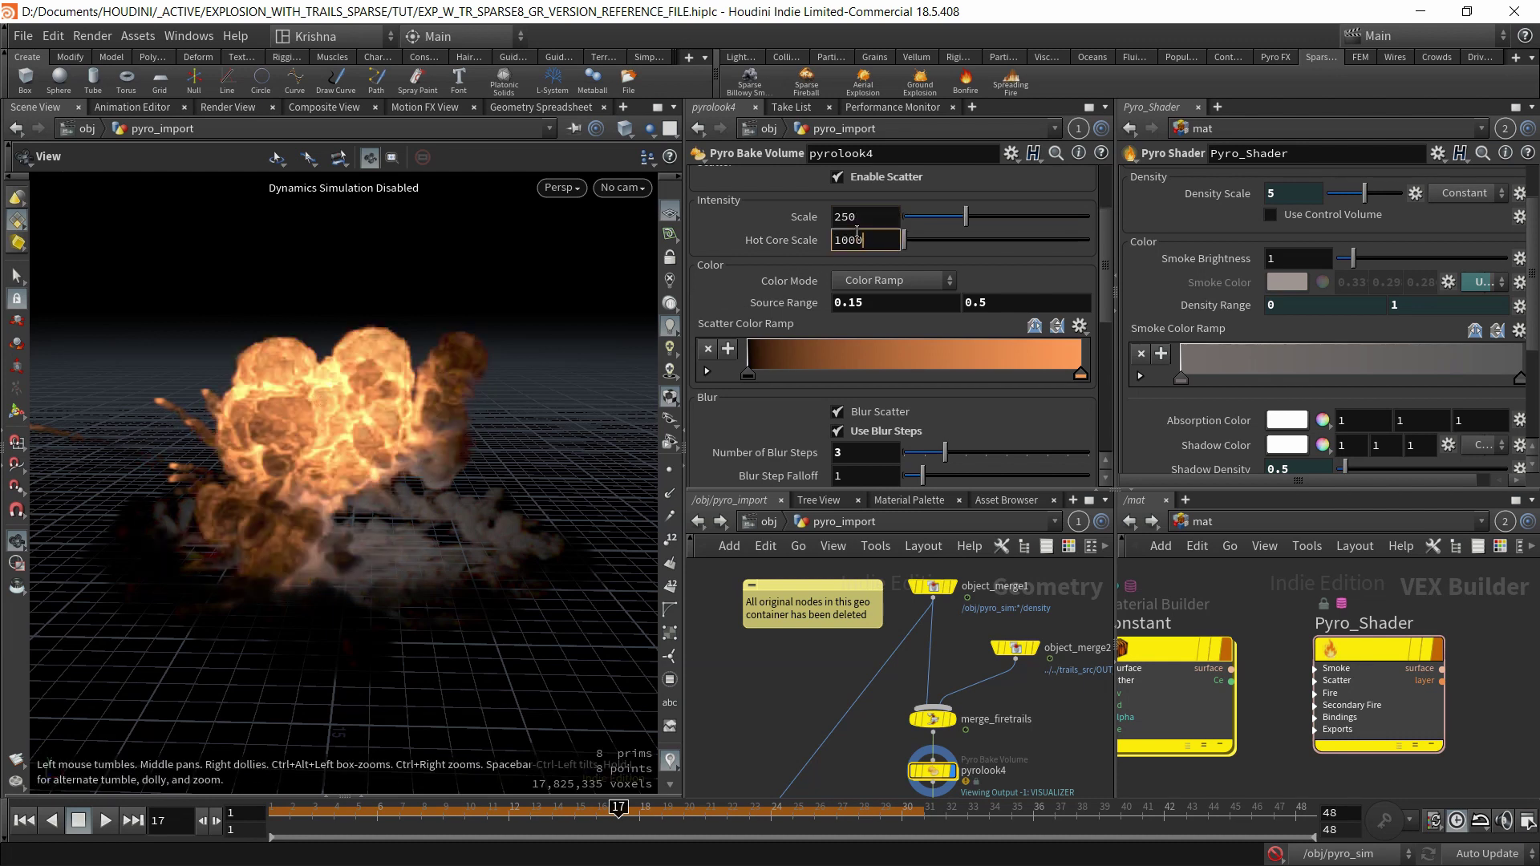
{"action": "key", "text": "Return"}
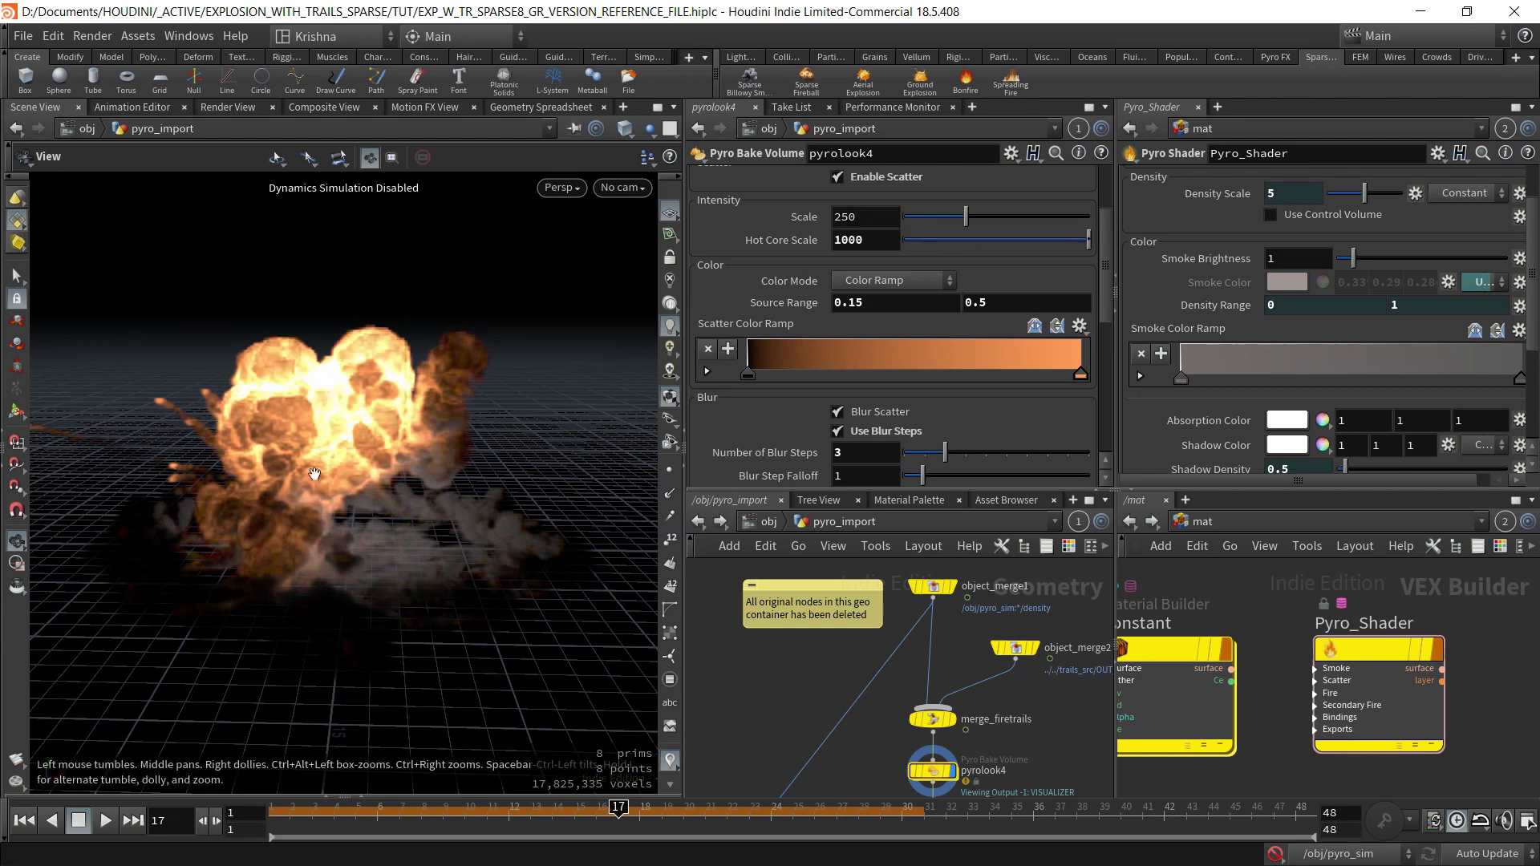
{"action": "scroll", "coordinate": [334, 403], "scroll_direction": "up", "scroll_amount": 3}
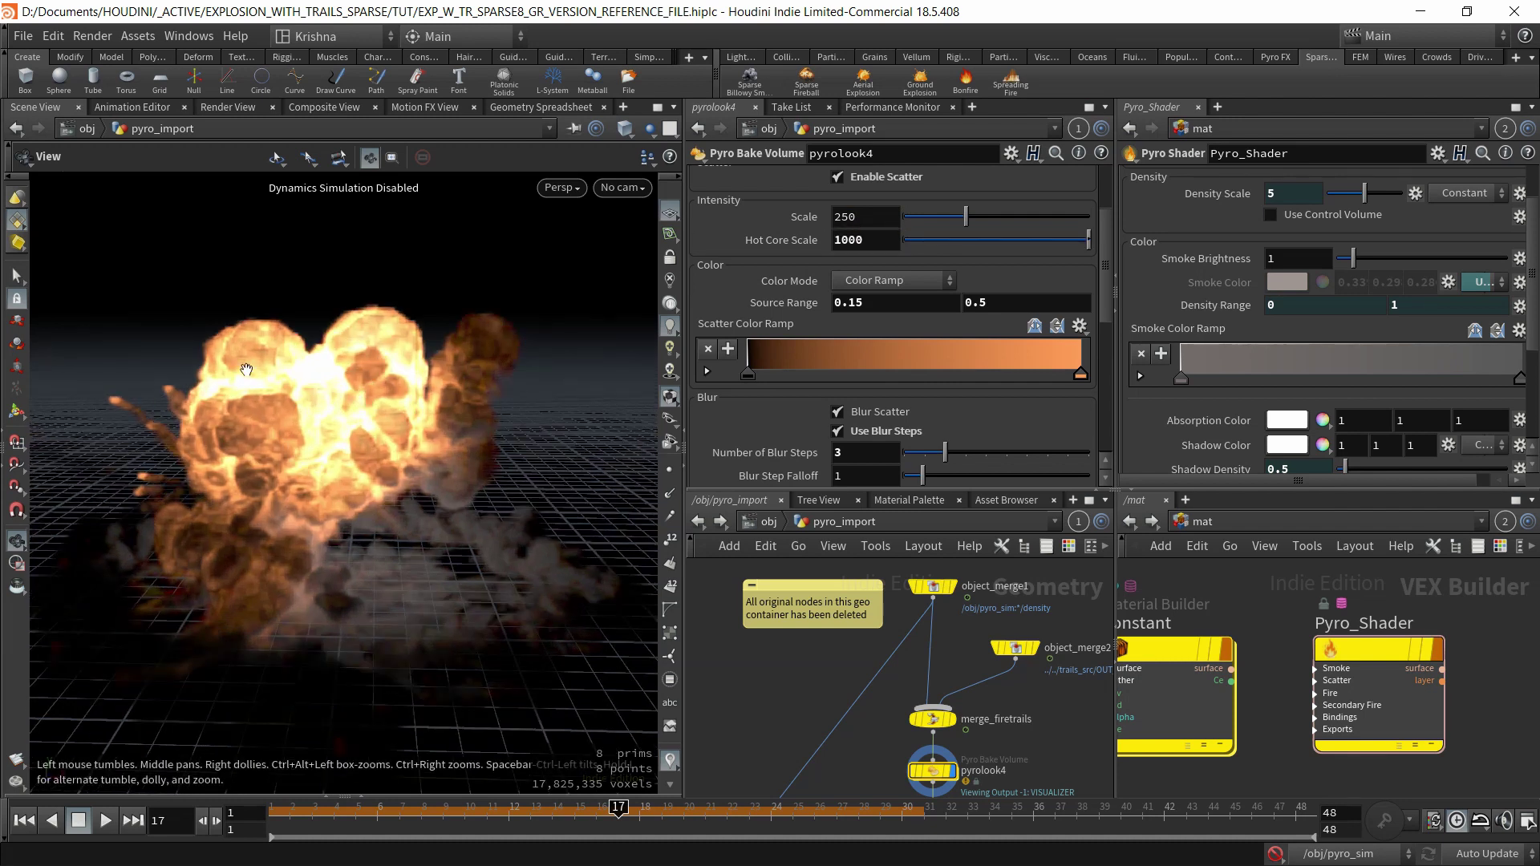
Undo the trial changes to the scatter intensity Scale and Hot Core Scale.
{"action": "double_click", "coordinate": [868, 234]}
{"action": "key", "text": "Return"}
{"action": "key", "text": "ctrl+z"}
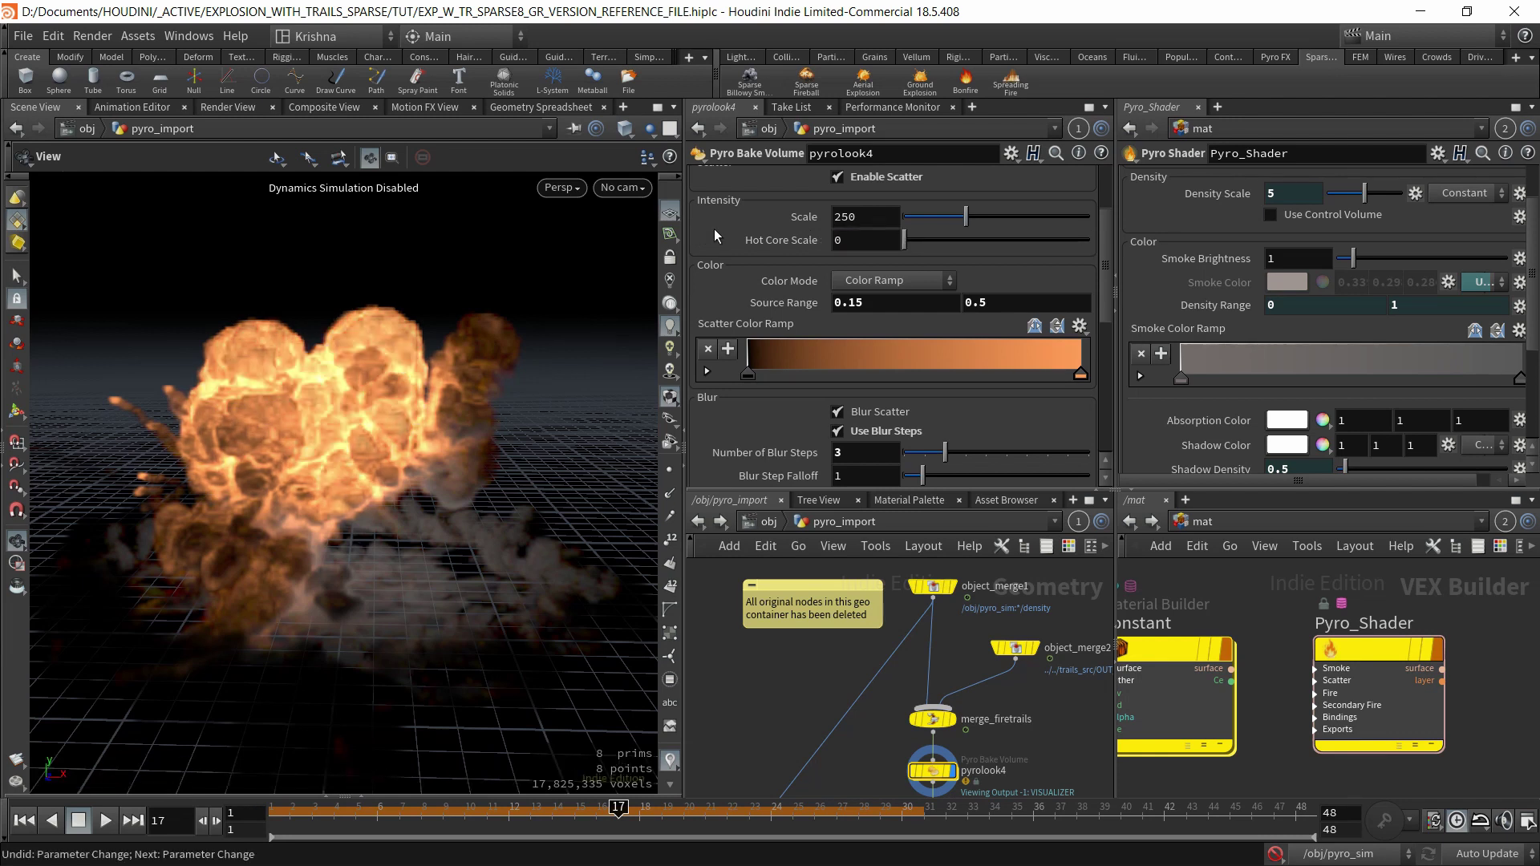
{"action": "key", "text": "ctrl+z"}
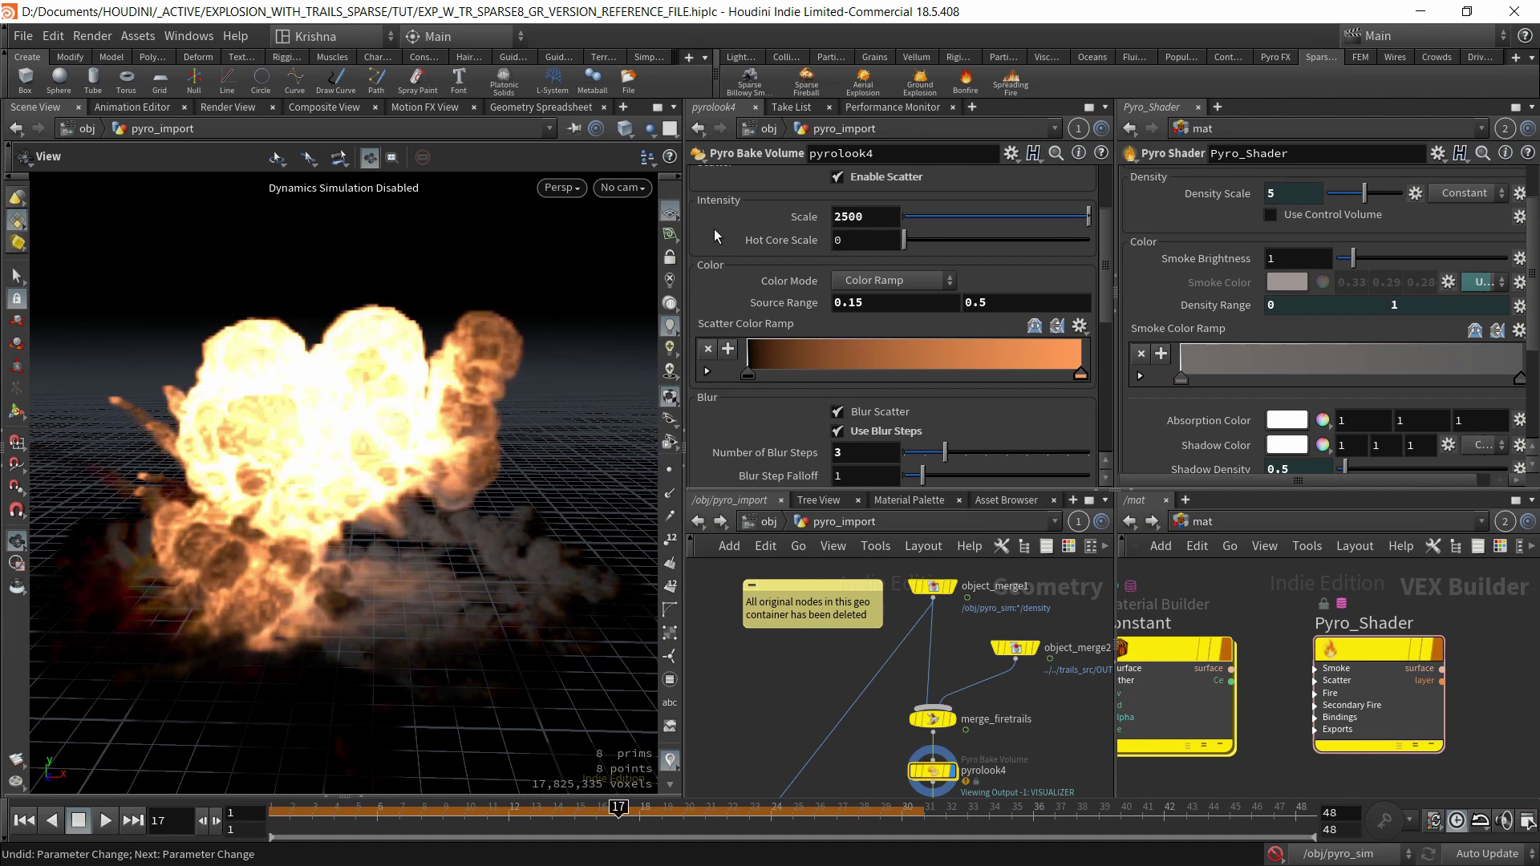
{"action": "key", "text": "ctrl+z"}
{"action": "key", "text": "ctrl+z"}
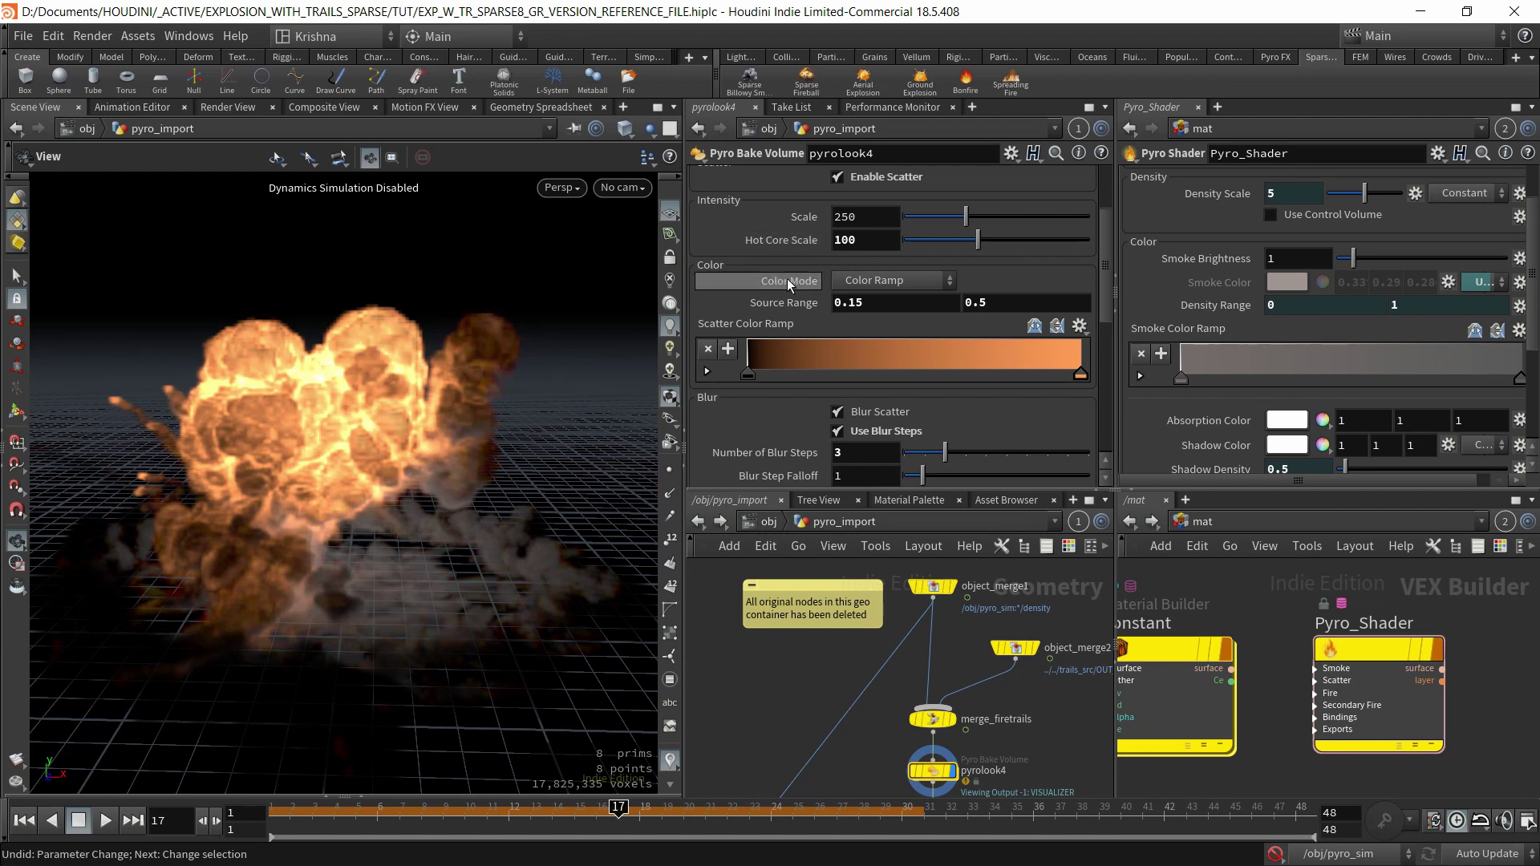
Set the scatter color Source Range to 2 and 4.
{"action": "left_click_drag", "start_coordinate": [361, 416], "coordinate": [362, 460]}
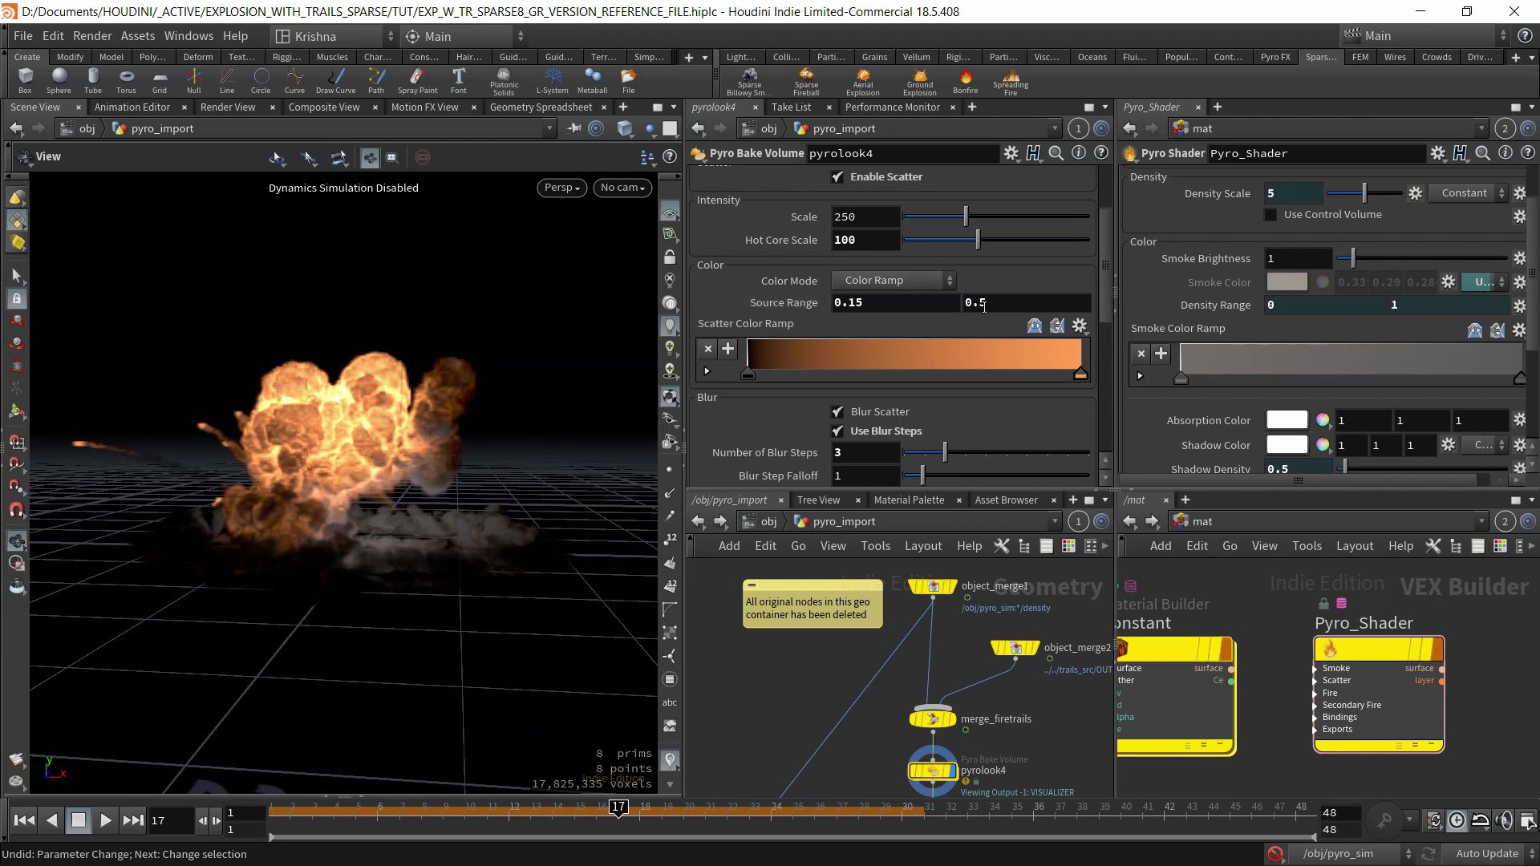
{"action": "left_click", "coordinate": [955, 302]}
{"action": "type", "text": "2"}
{"action": "key", "text": "Tab"}
{"action": "type", "text": "4"}
{"action": "key", "text": "Return"}
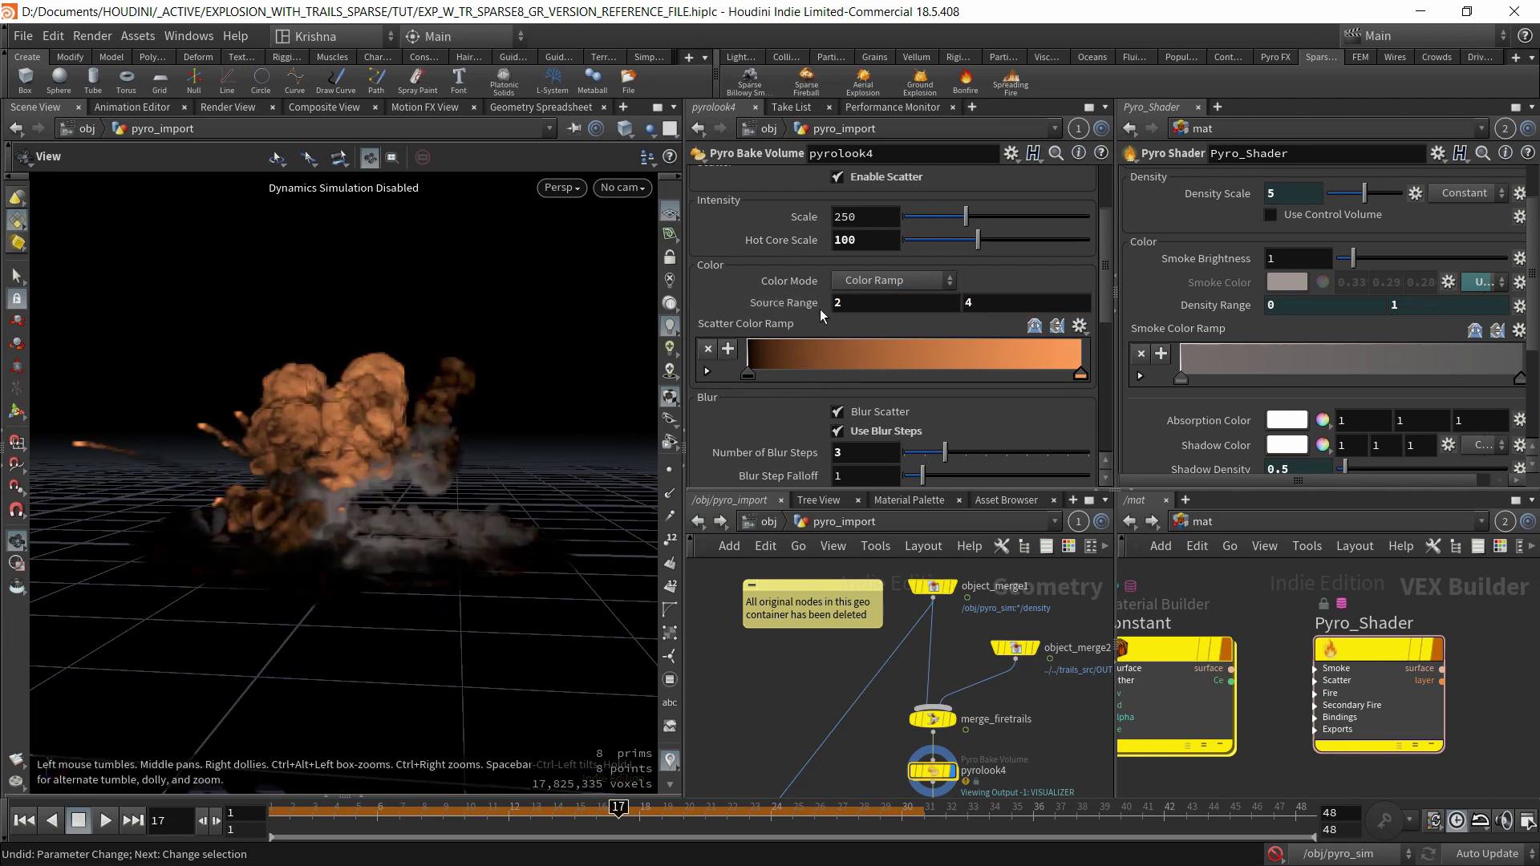
Undo both Source Range changes on the scatter color.
{"action": "left_click_drag", "start_coordinate": [317, 443], "coordinate": [355, 478]}
{"action": "key", "text": "ctrl+z"}
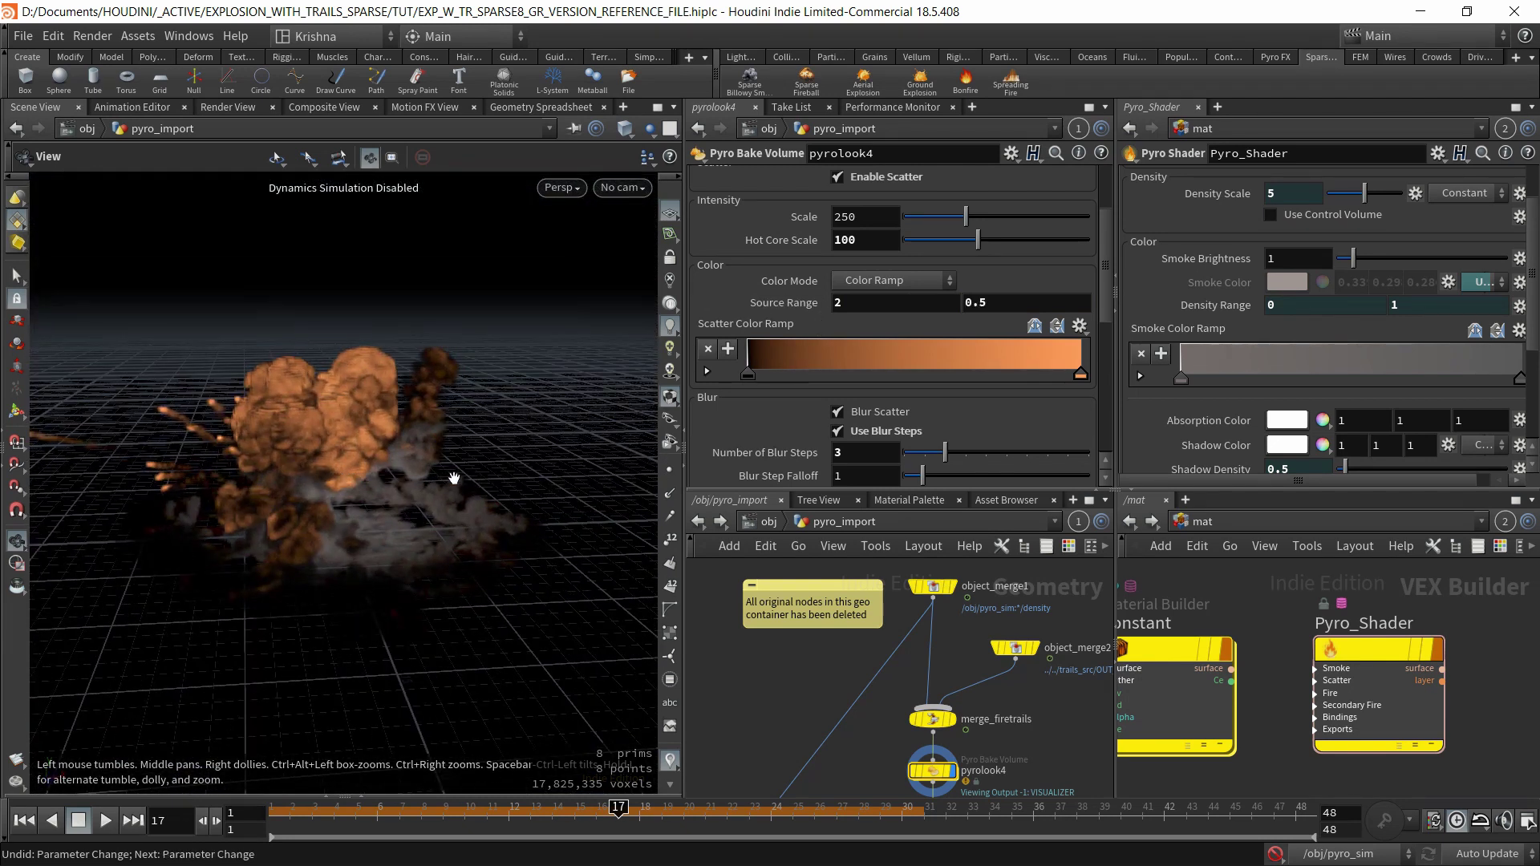
{"action": "key", "text": "ctrl+z"}
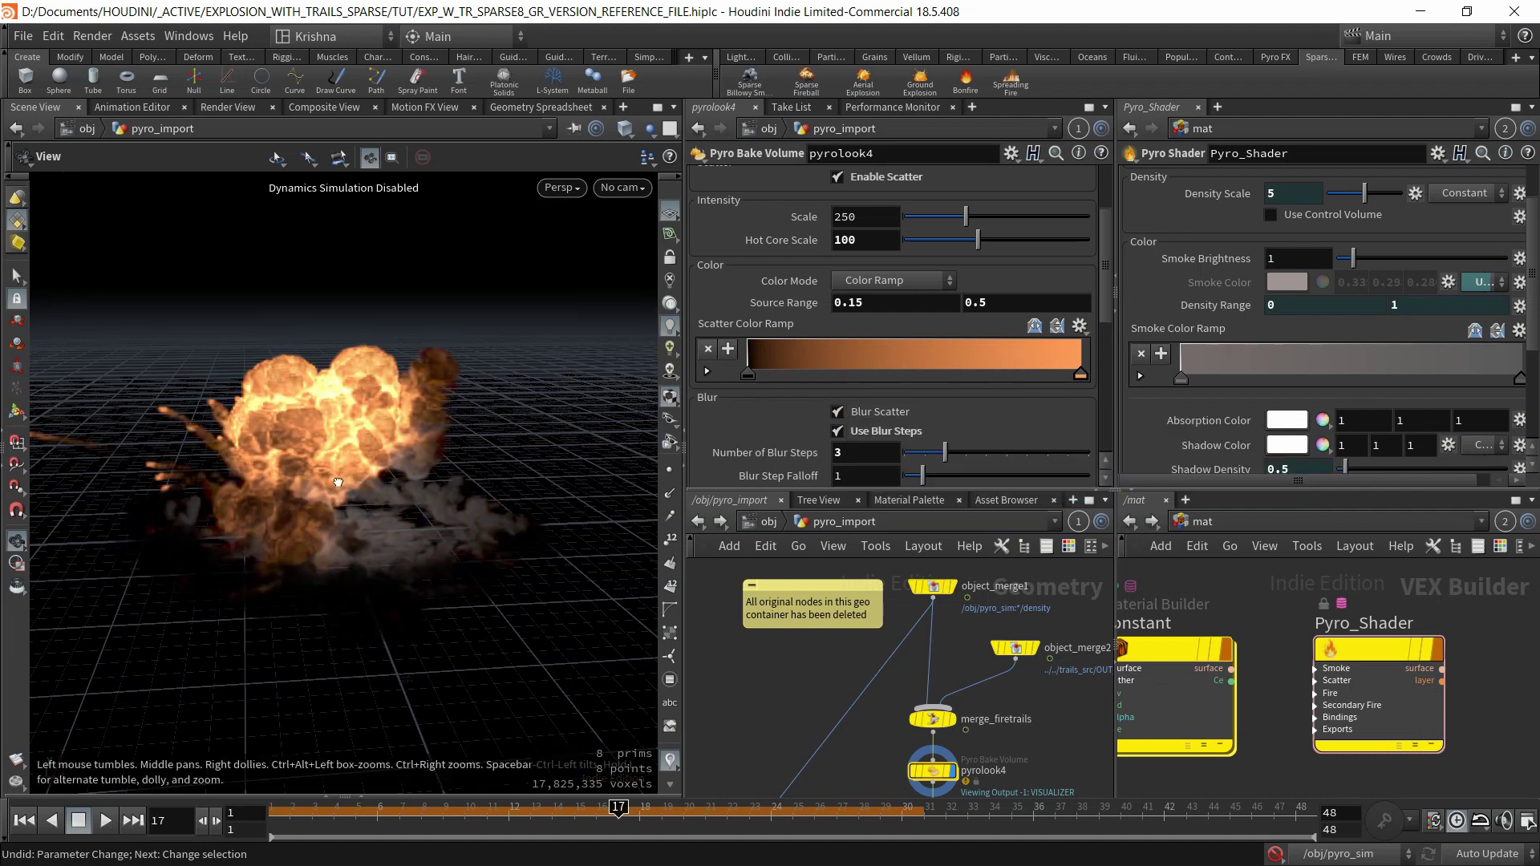
{"action": "left_click_drag", "start_coordinate": [335, 479], "coordinate": [317, 466]}
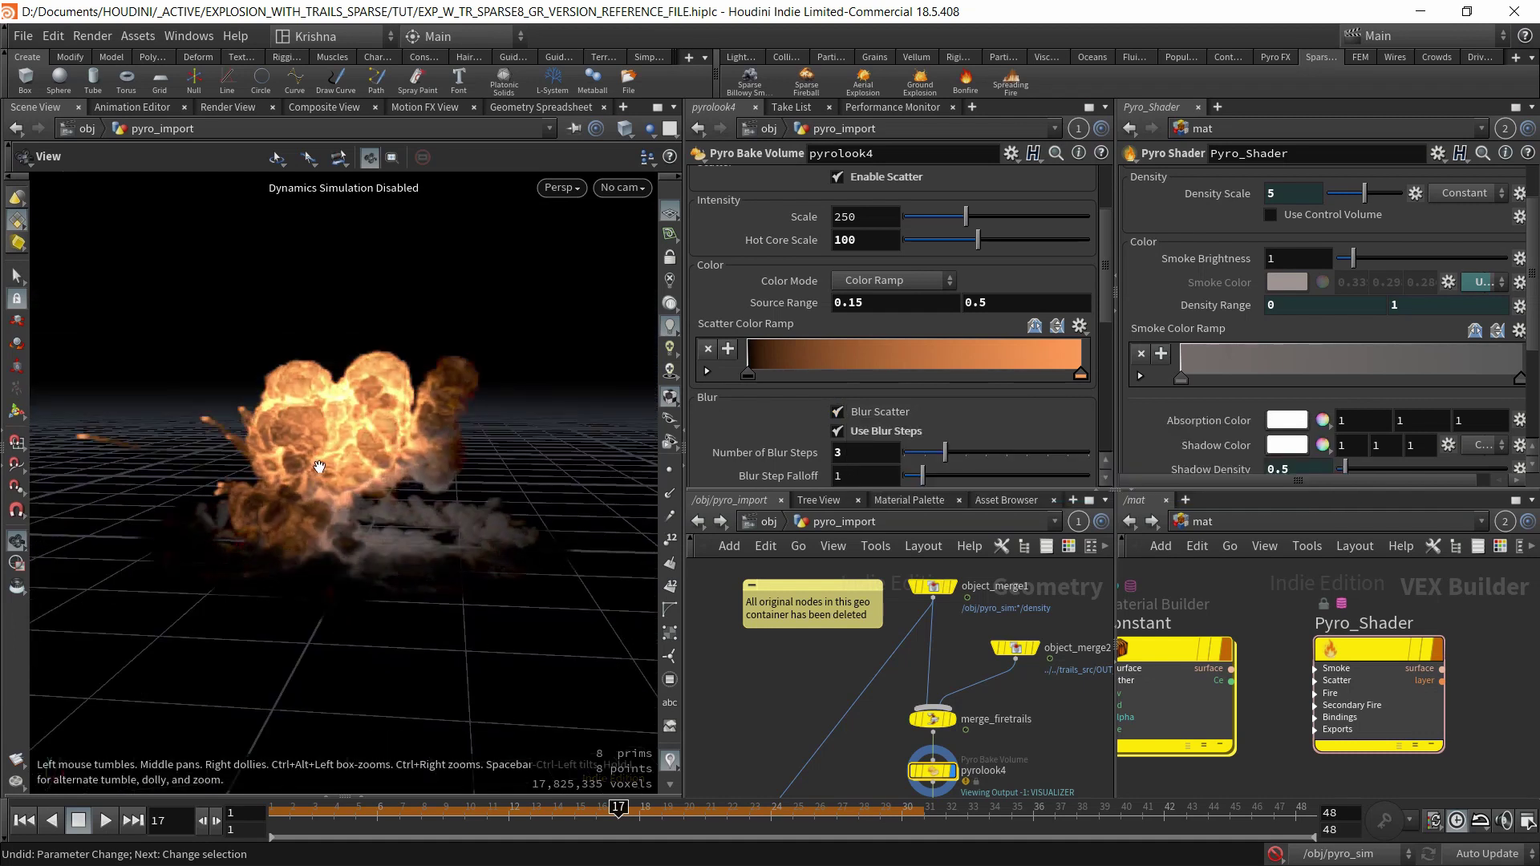
Reset the scatter color Source Range to its defaults and set its minimum to 0.15.
{"action": "middle_click", "coordinate": [788, 310], "text": "ctrl"}
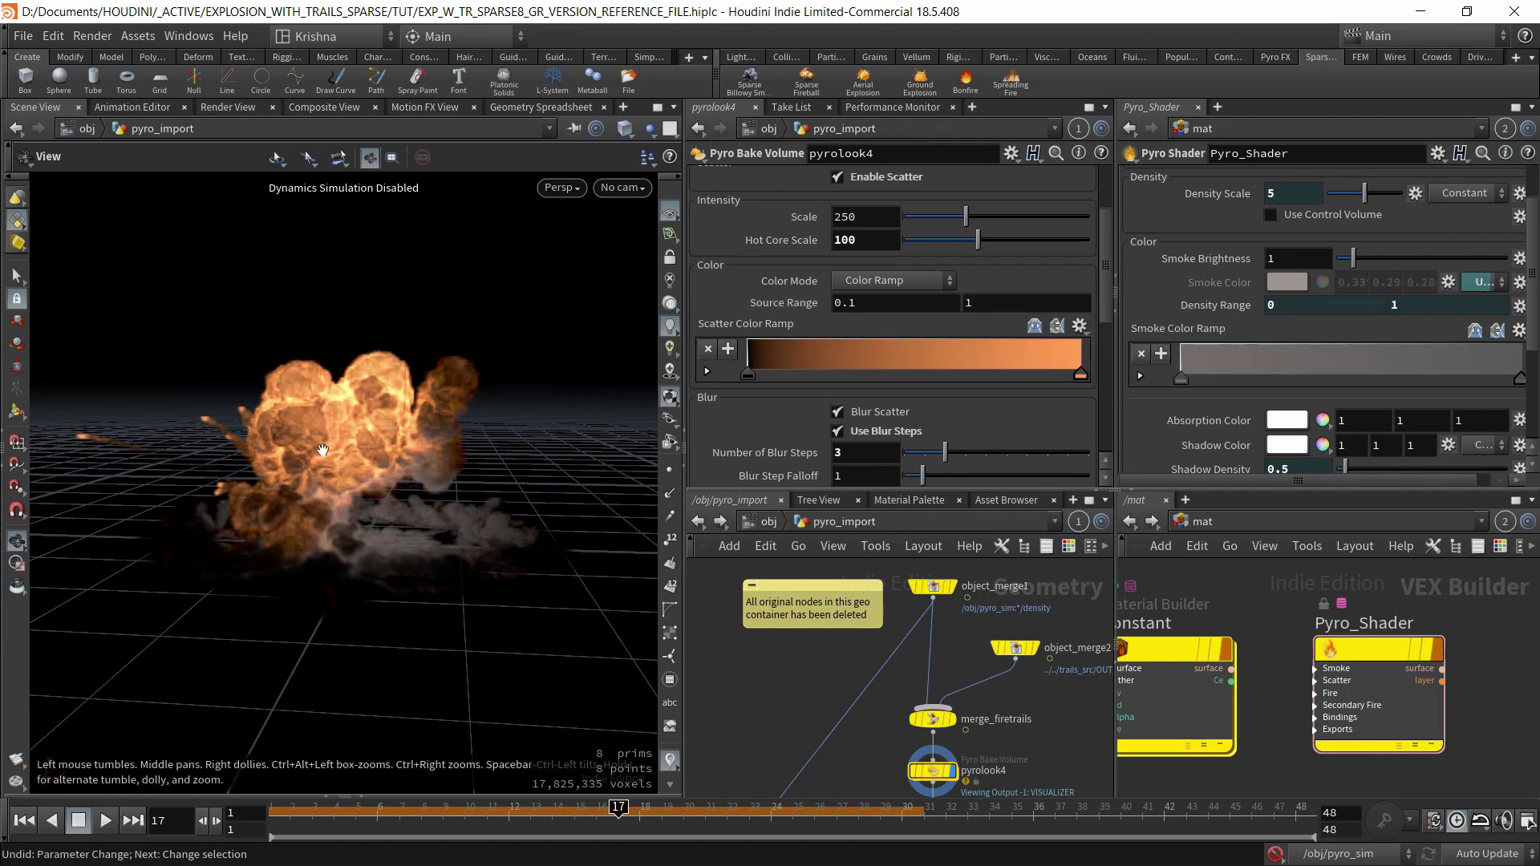
{"action": "left_click_drag", "start_coordinate": [323, 450], "coordinate": [380, 479]}
{"action": "left_click", "coordinate": [886, 303]}
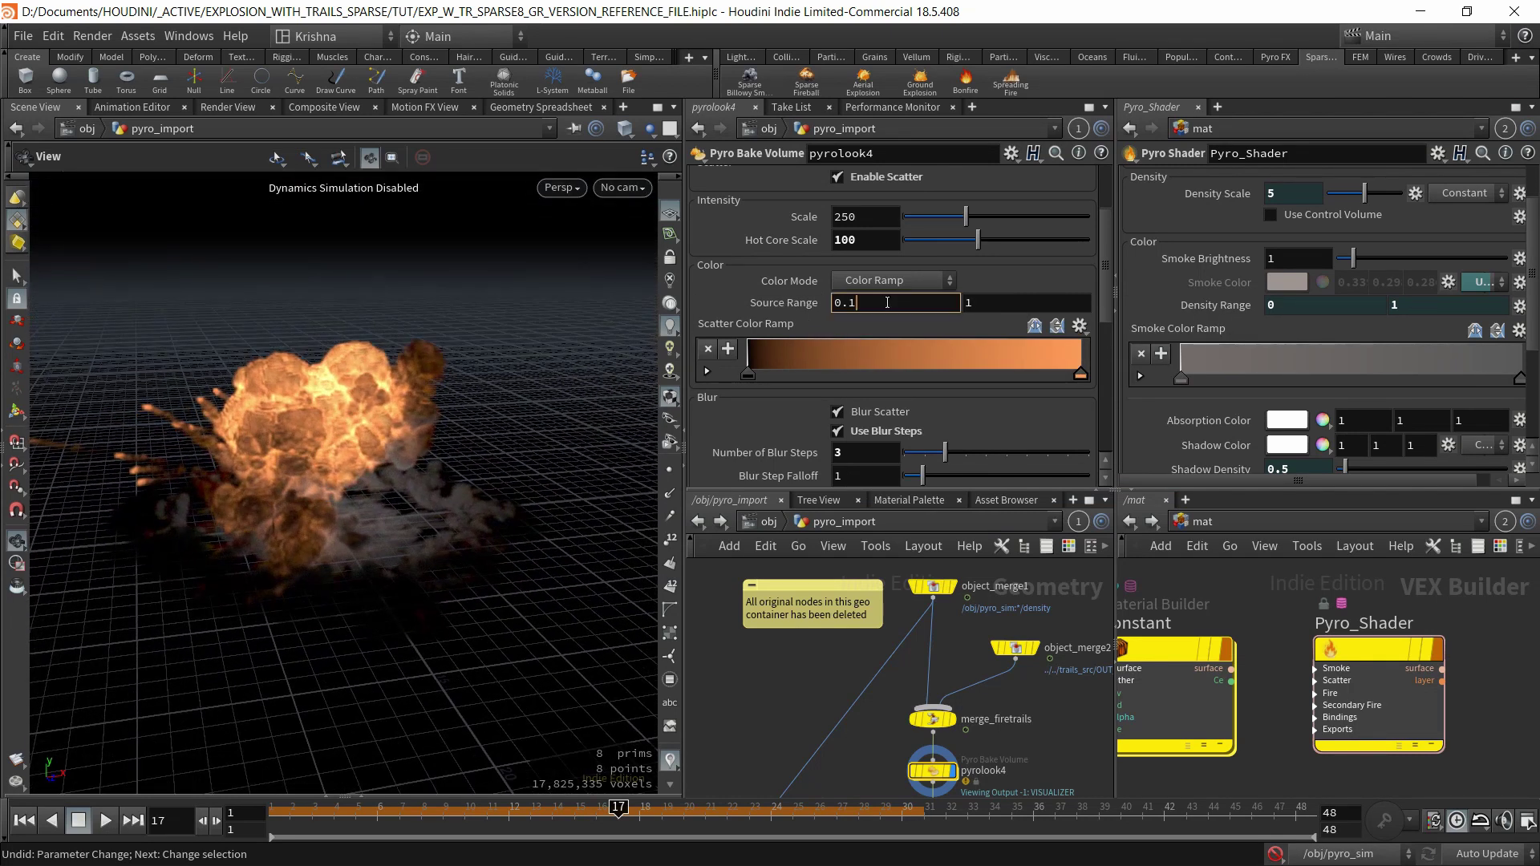
{"action": "type", "text": "5"}
{"action": "key", "text": "Return"}
{"action": "left_click_drag", "start_coordinate": [434, 555], "coordinate": [395, 540]}
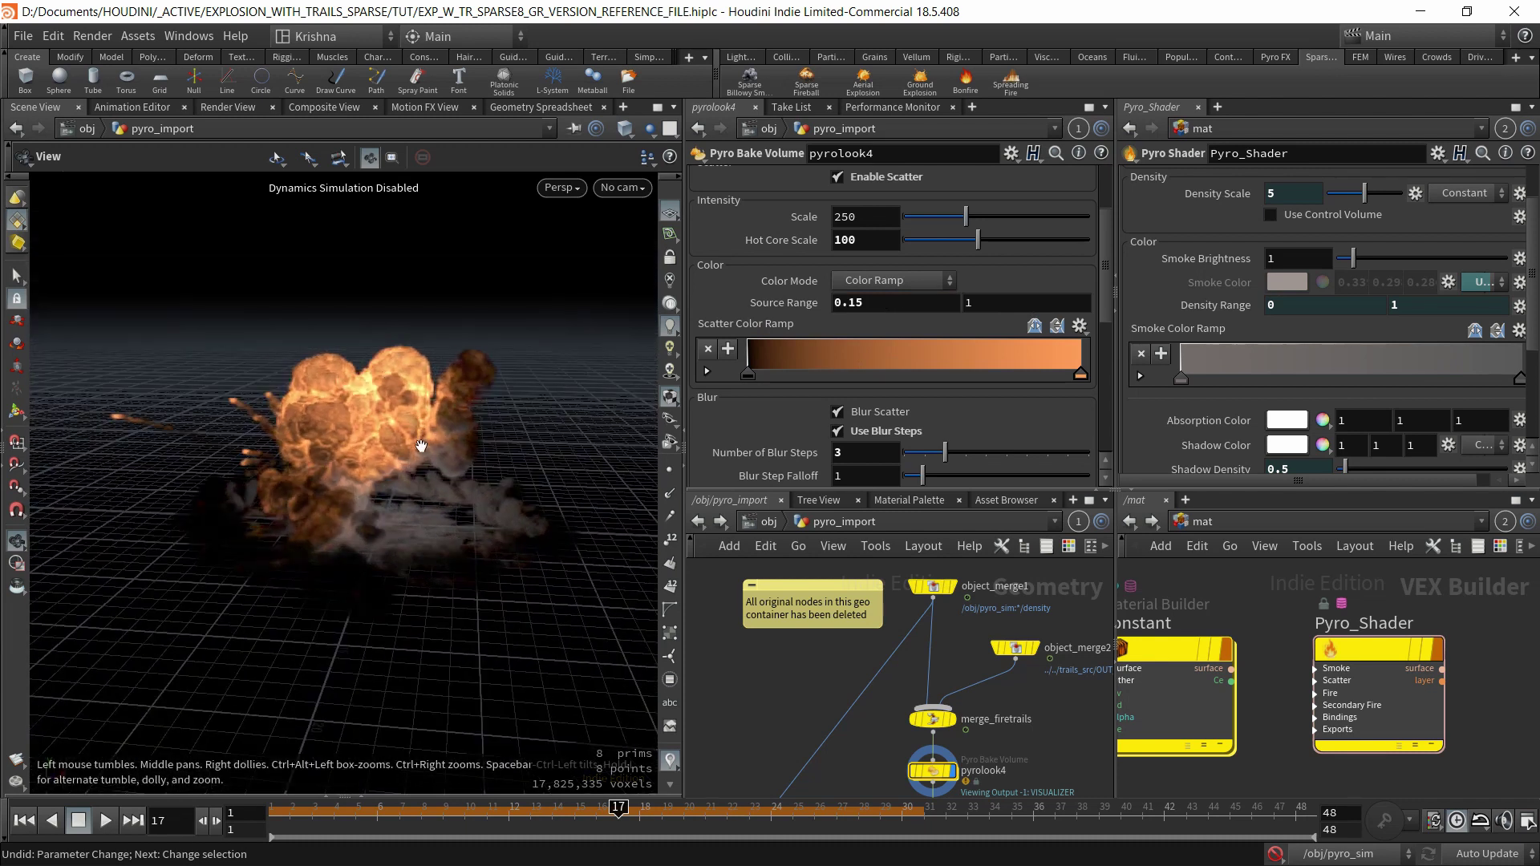
Set the minimum of the scatter color Source Range to 0.
{"action": "left_click_drag", "start_coordinate": [843, 304], "coordinate": [925, 306]}
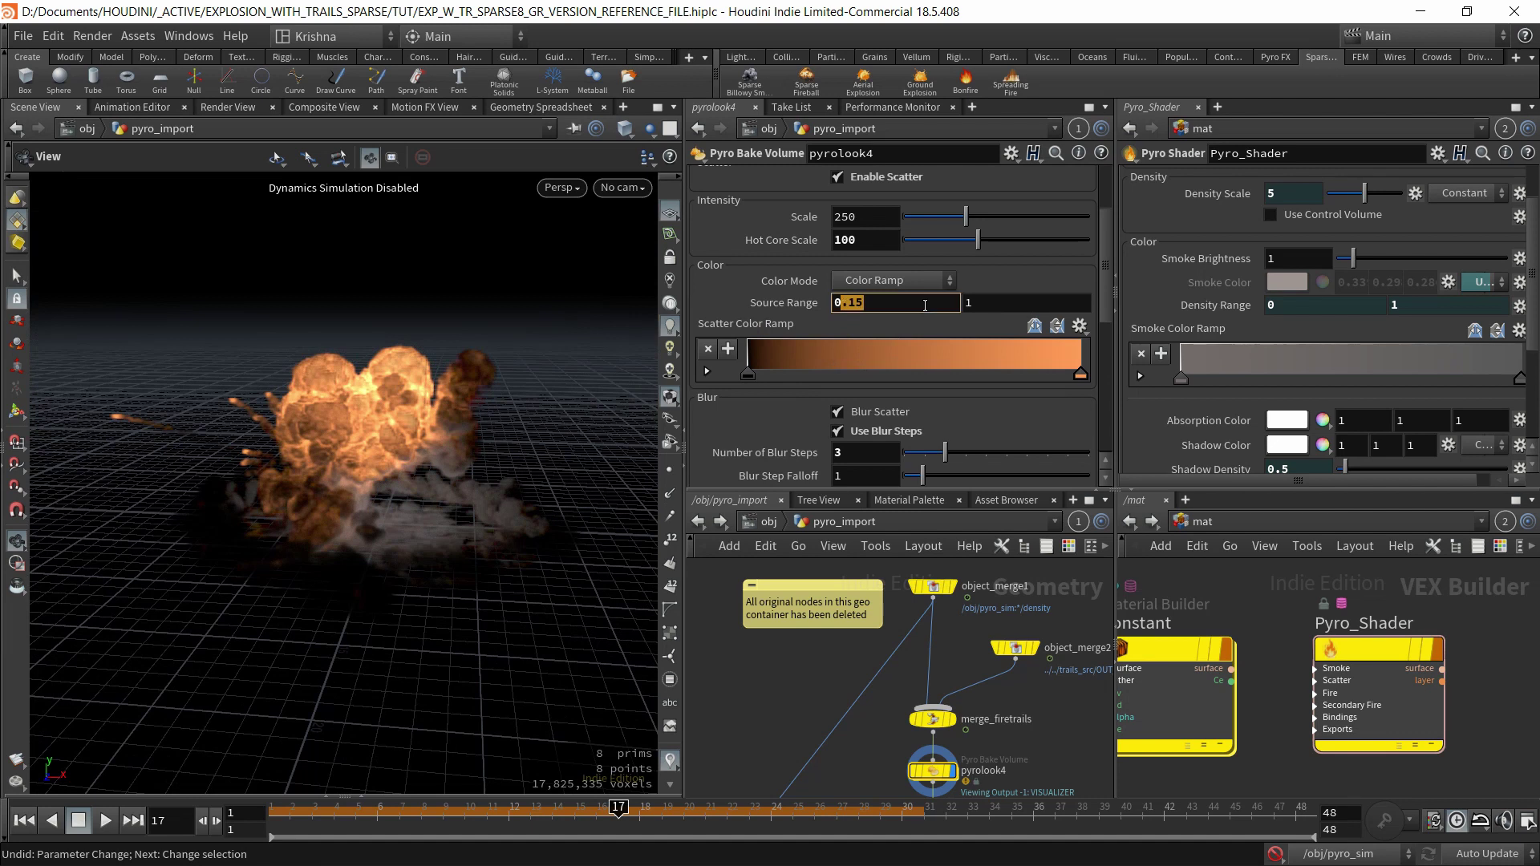
{"action": "key", "text": "BackSpace"}
{"action": "key", "text": "Return"}
{"action": "left_click_drag", "start_coordinate": [385, 478], "coordinate": [401, 554]}
Set the scatter color Source Range to 0.15 and 0.5.
{"action": "left_click", "coordinate": [921, 304]}
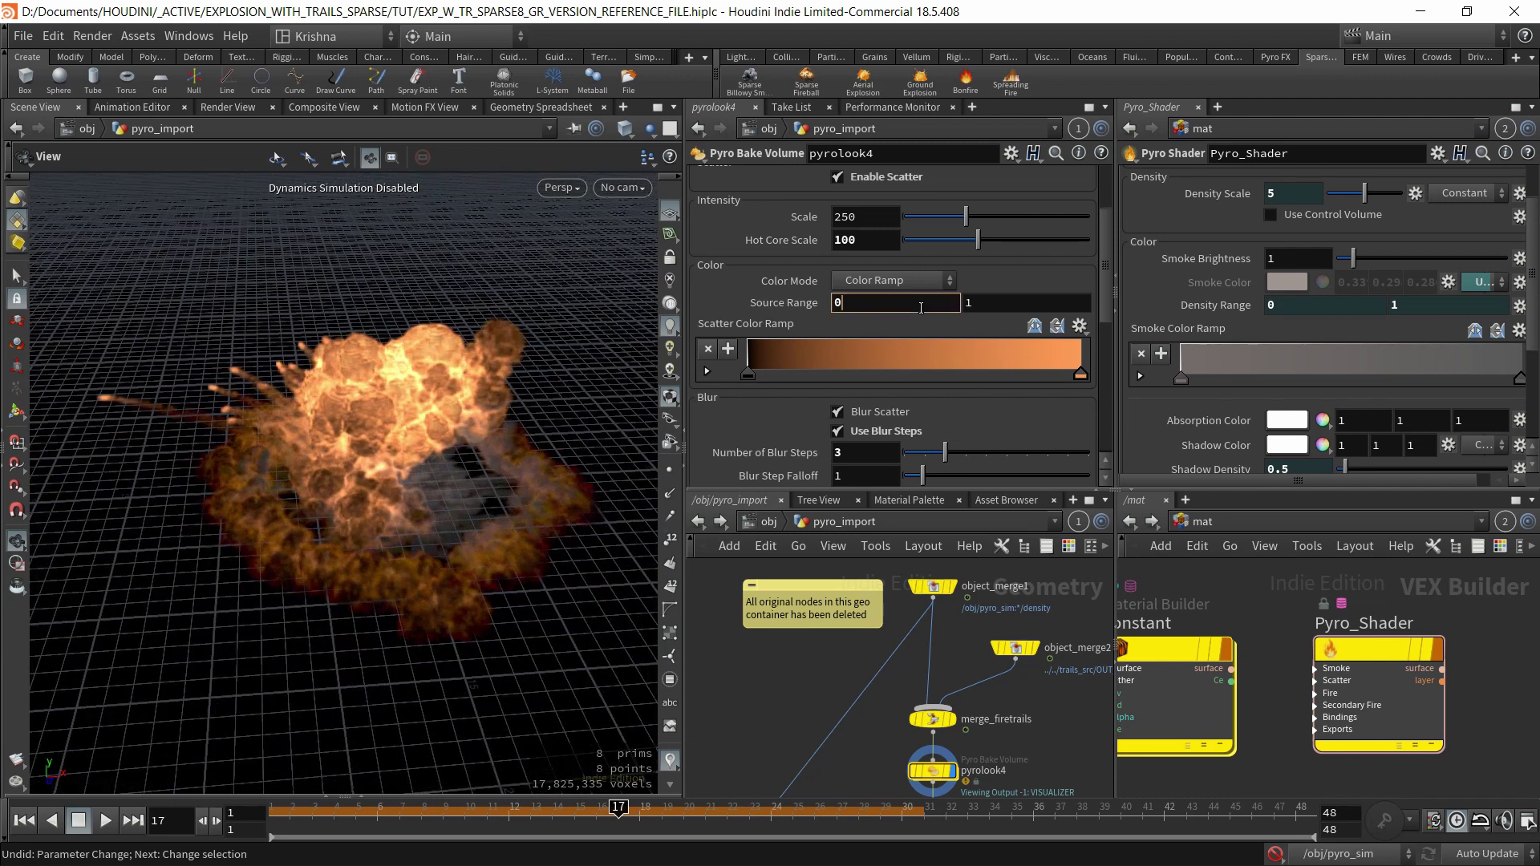
{"action": "key", "text": "Return"}
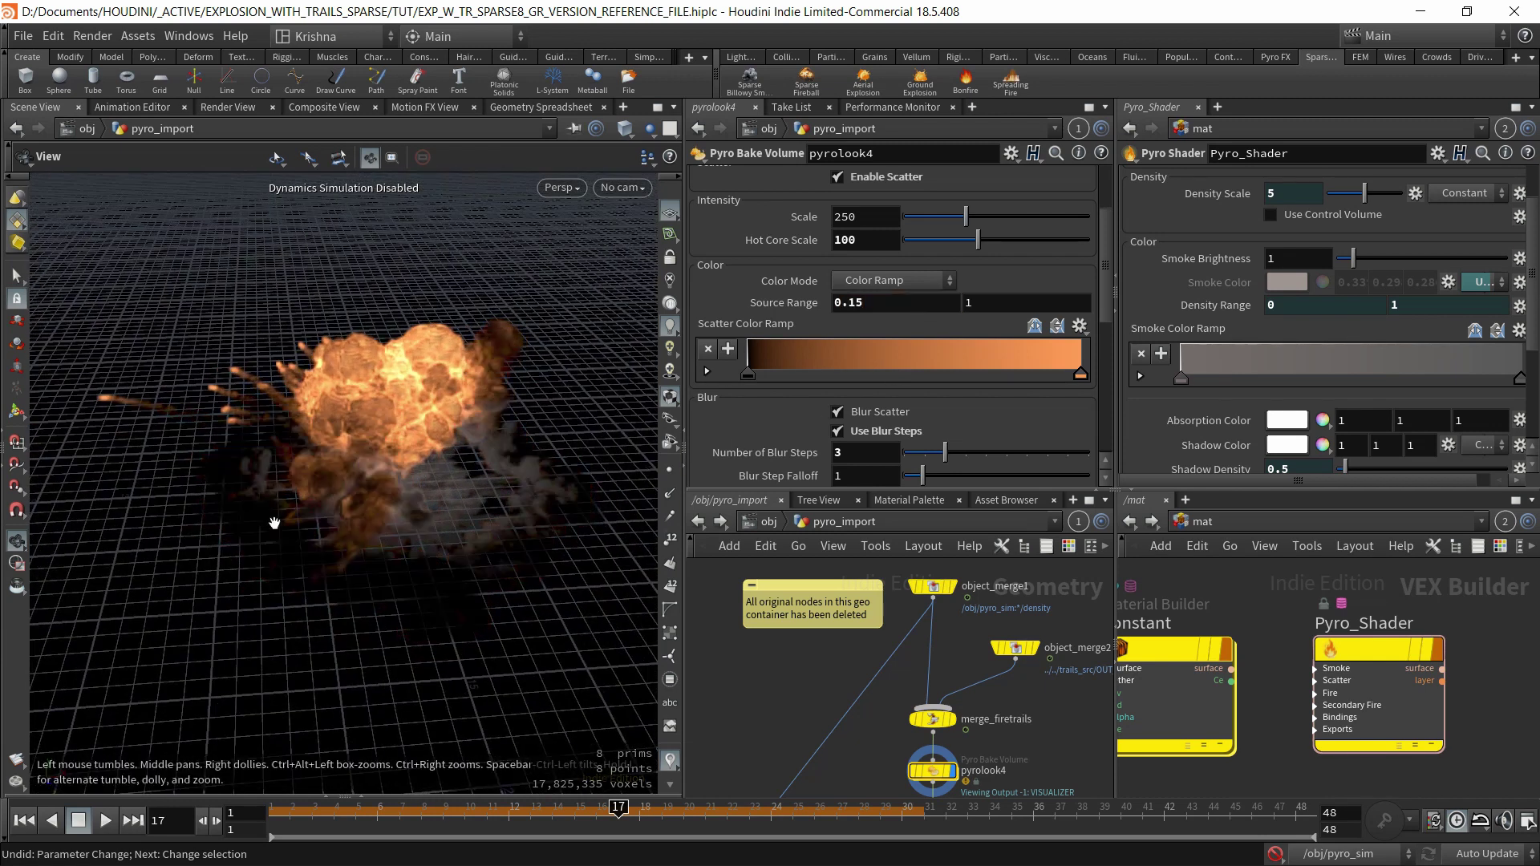
{"action": "left_click_drag", "start_coordinate": [390, 501], "coordinate": [329, 521]}
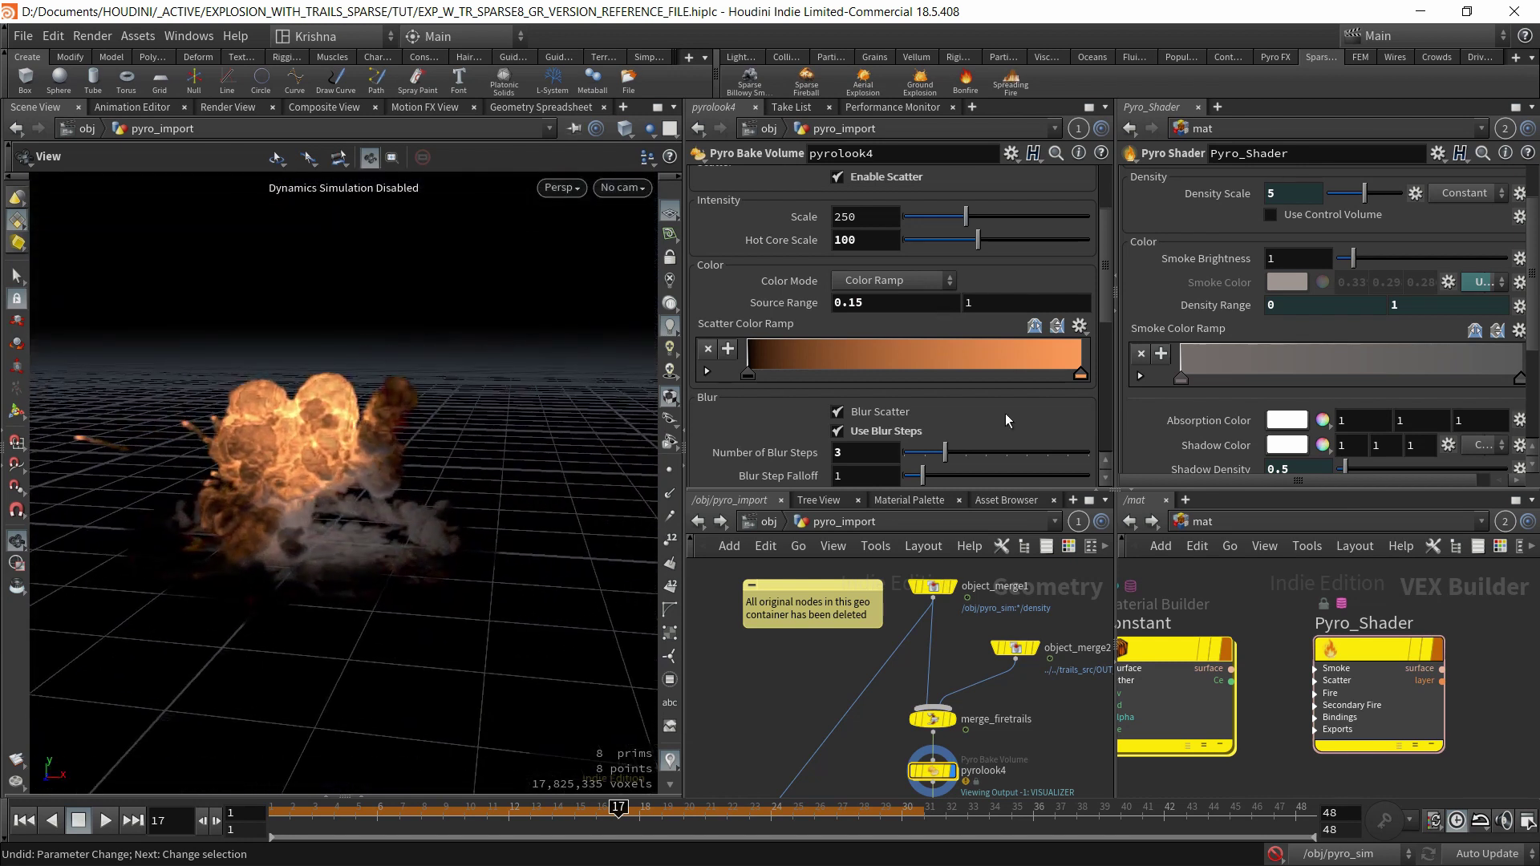
{"action": "left_click", "coordinate": [995, 304]}
{"action": "key", "text": "Return"}
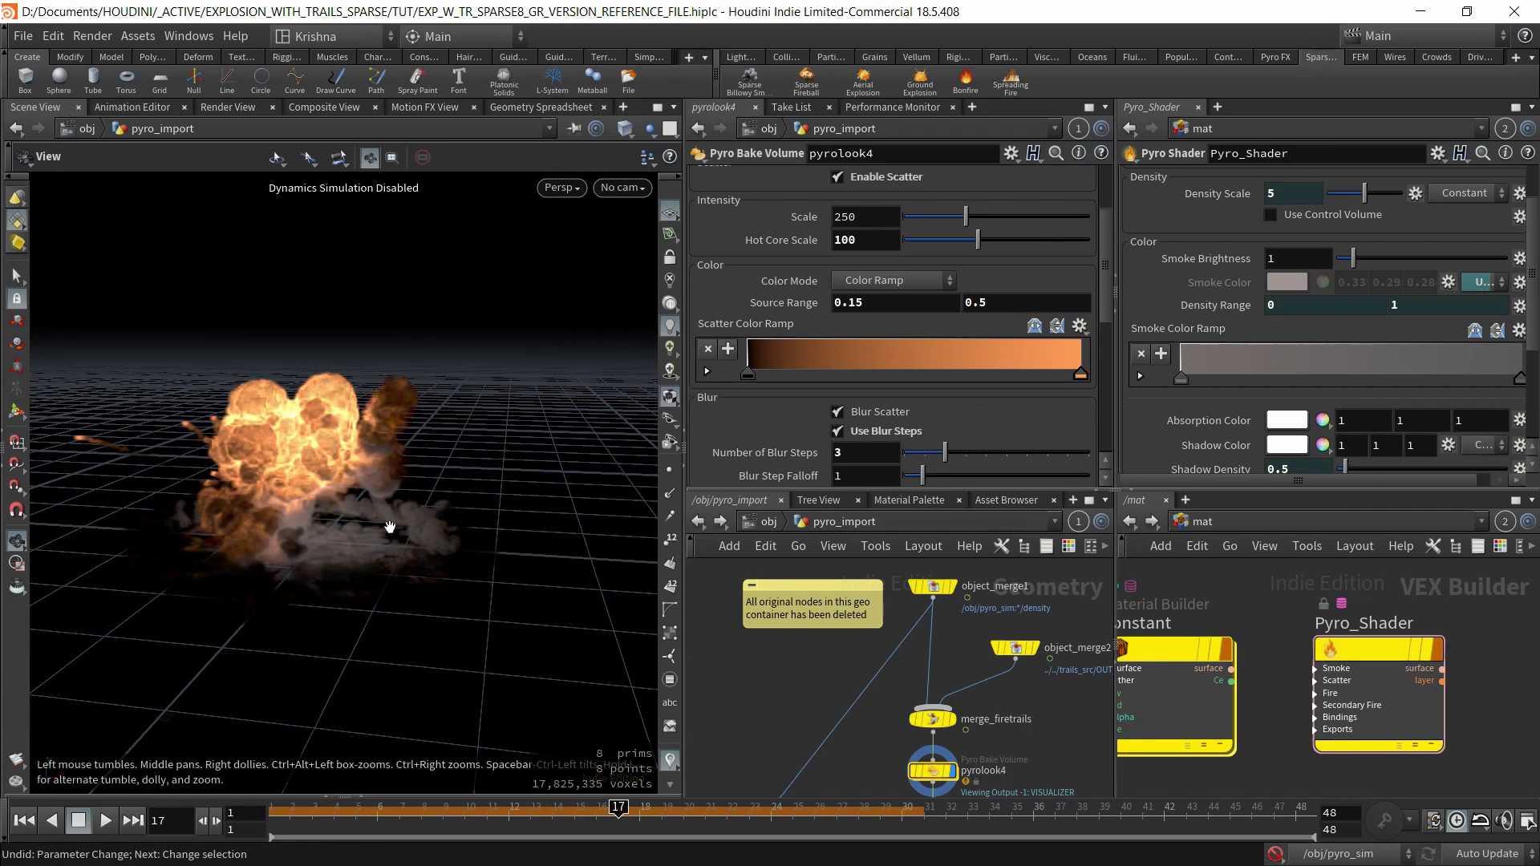
{"action": "left_click_drag", "start_coordinate": [481, 464], "coordinate": [328, 462]}
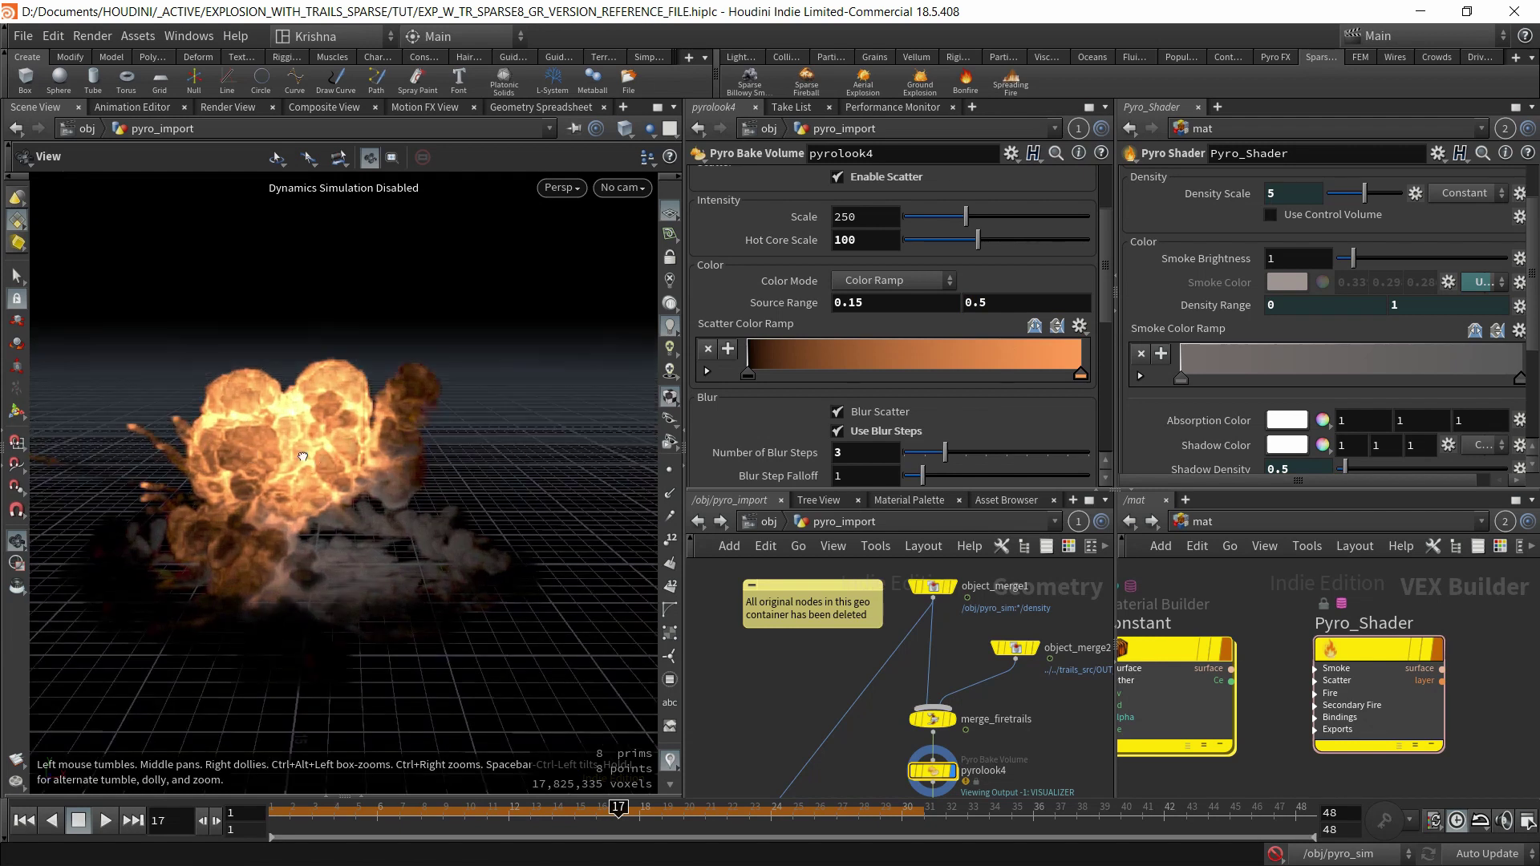
Set the maximum of the scatter color Source Range to 4.
{"action": "left_click", "coordinate": [974, 302]}
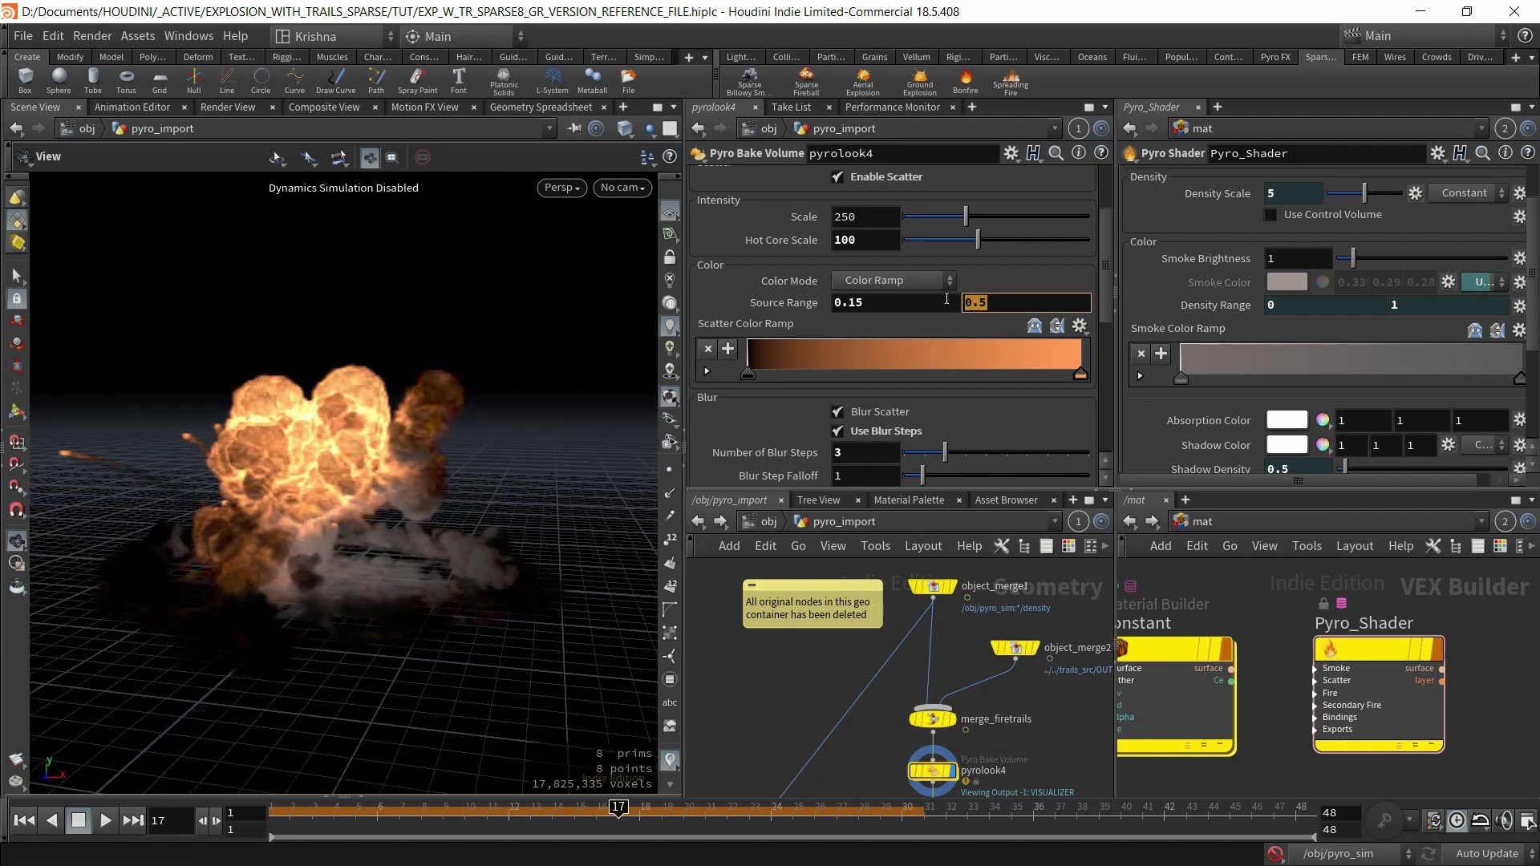
{"action": "type", "text": "4"}
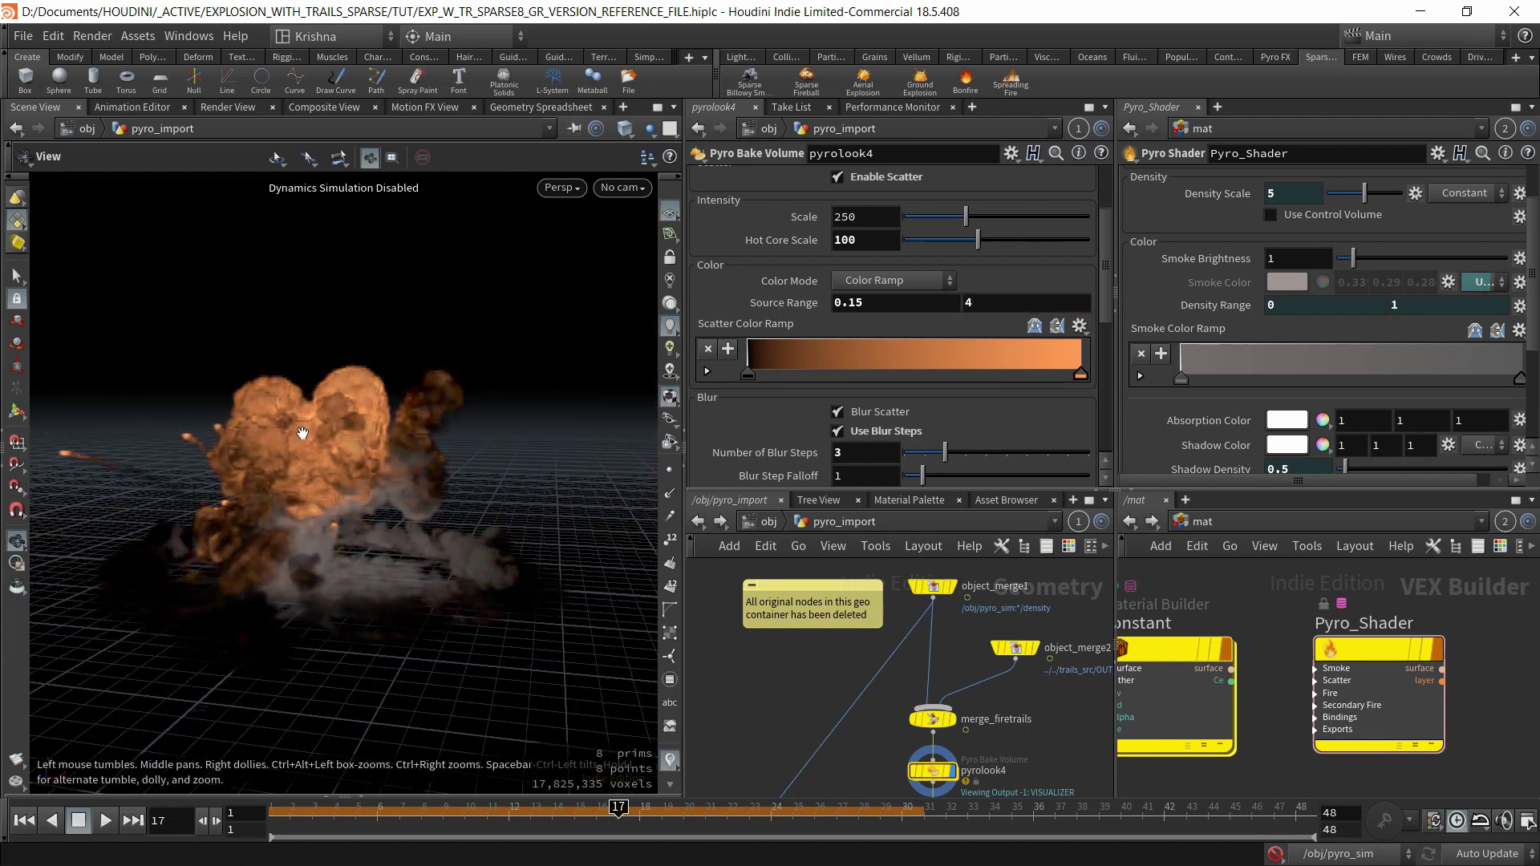
{"action": "left_click_drag", "start_coordinate": [309, 437], "coordinate": [321, 442]}
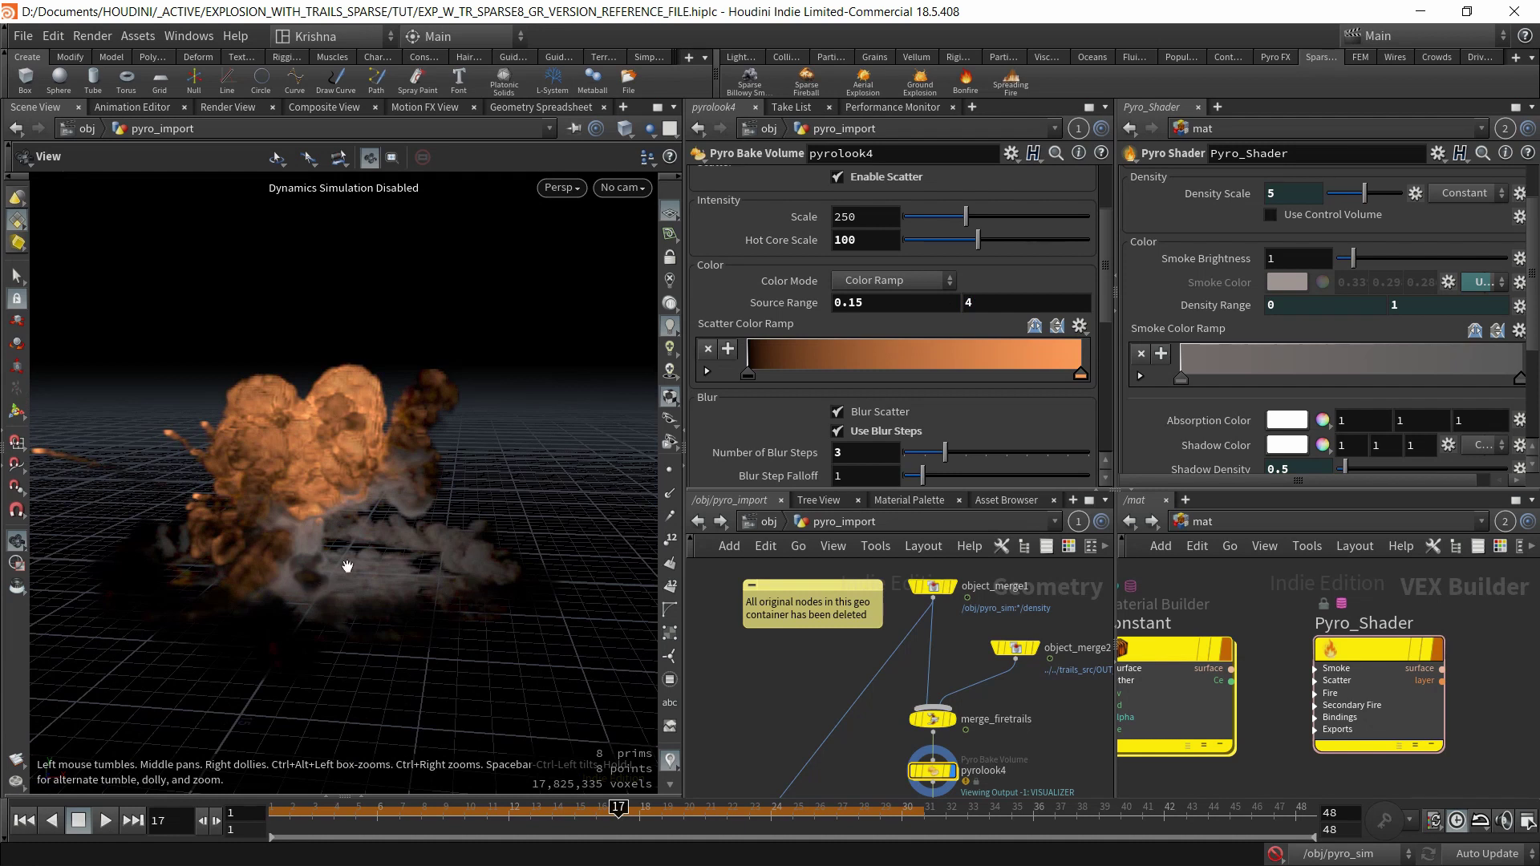
Set the maximum of the scatter color Source Range to 0.5.
{"action": "left_click_drag", "start_coordinate": [936, 303], "coordinate": [936, 307]}
{"action": "type", "text": "0"}
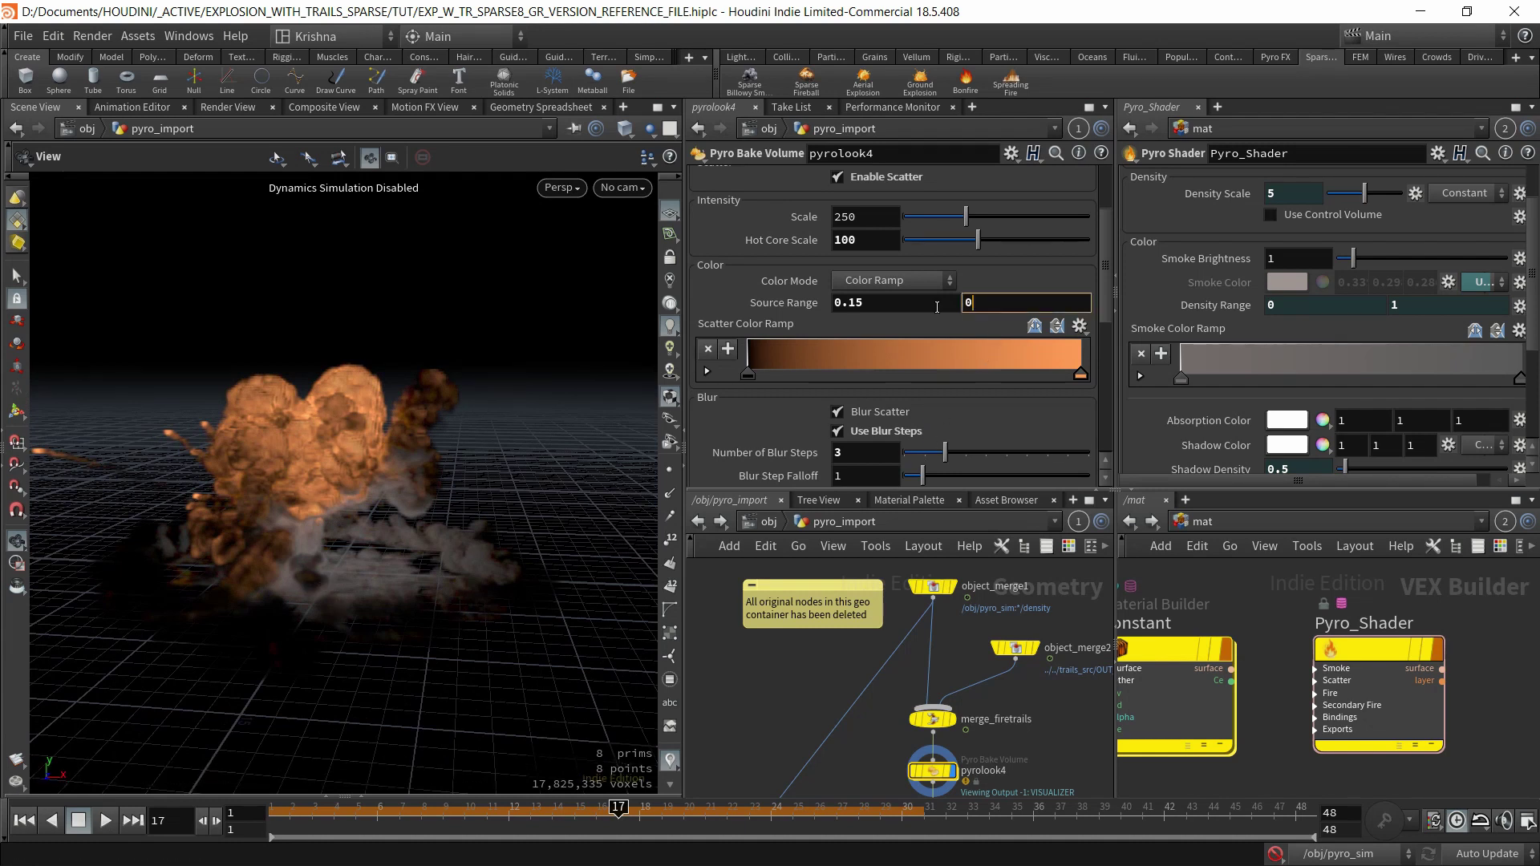
{"action": "type", "text": ".5"}
{"action": "key", "text": "Return"}
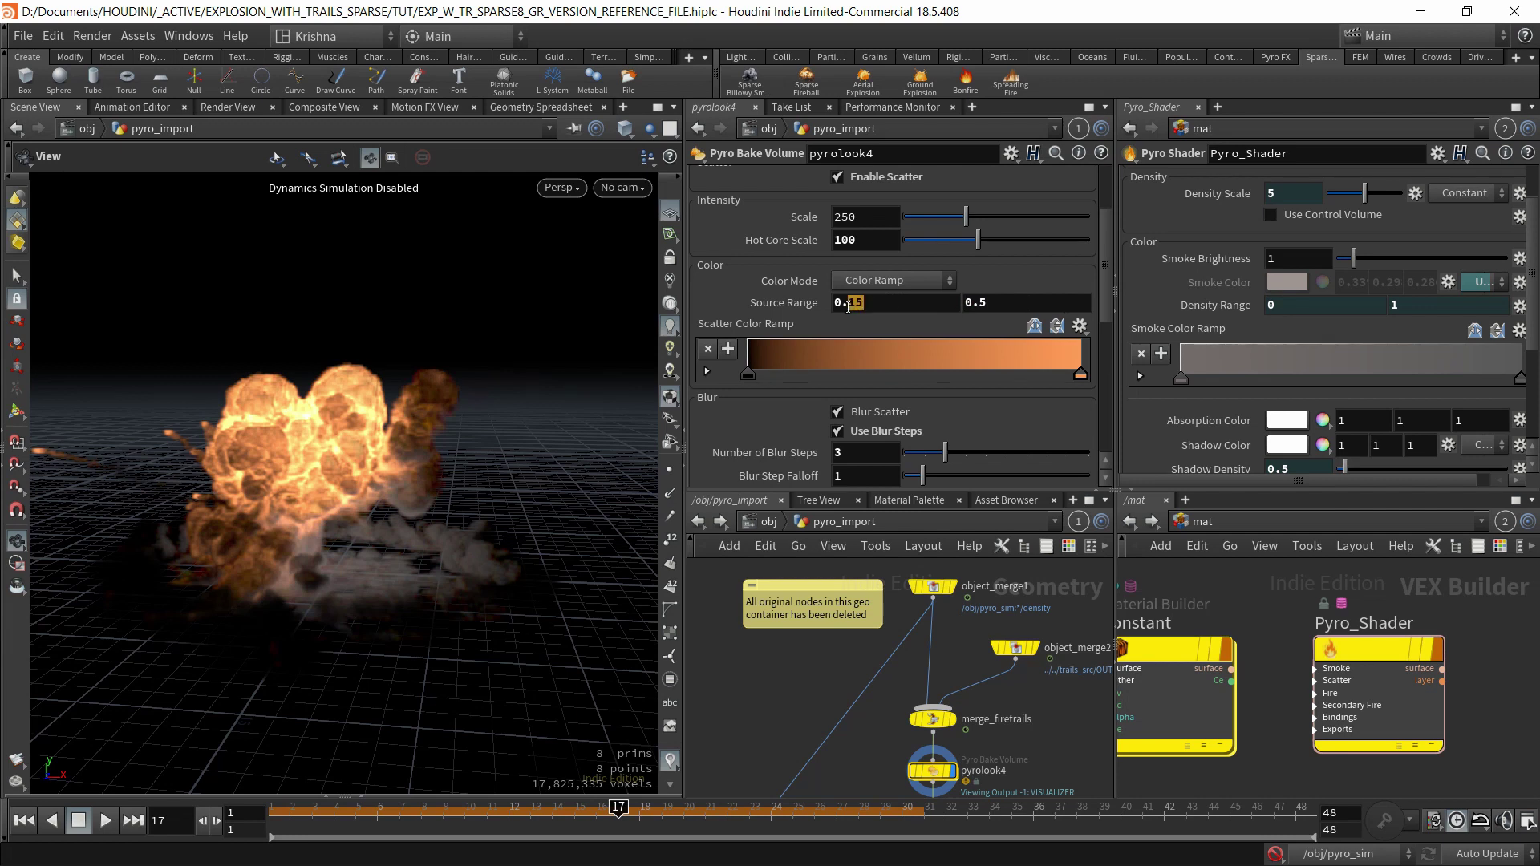
{"action": "left_click_drag", "start_coordinate": [848, 307], "coordinate": [848, 307]}
{"action": "left_click", "coordinate": [890, 322]}
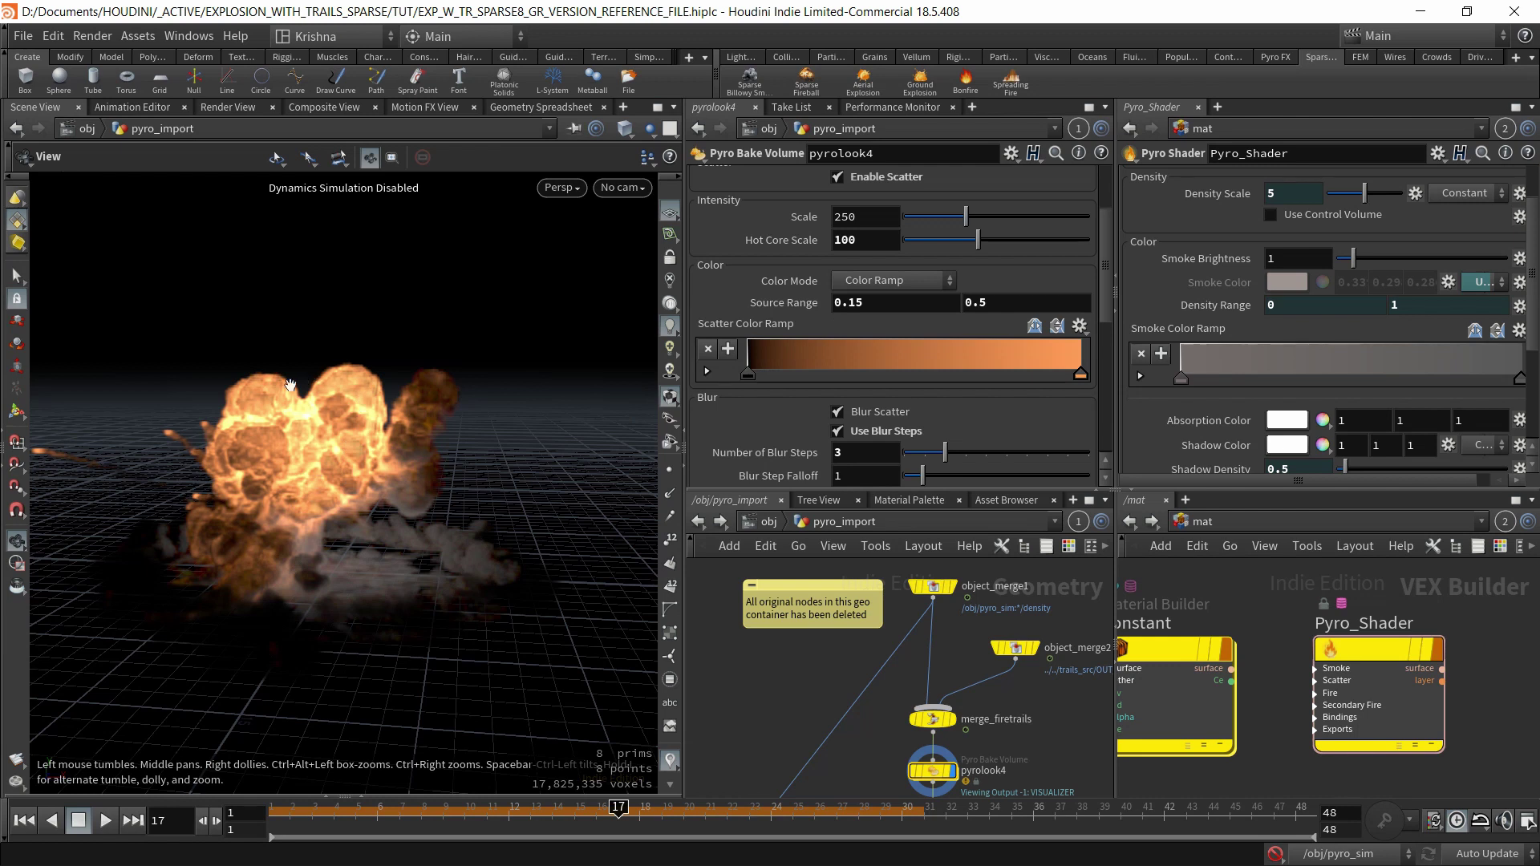
Turn off Blur Scatter in the scatter blur settings of pyrolook4.
{"action": "scroll", "coordinate": [805, 409], "scroll_direction": "down", "scroll_amount": 4}
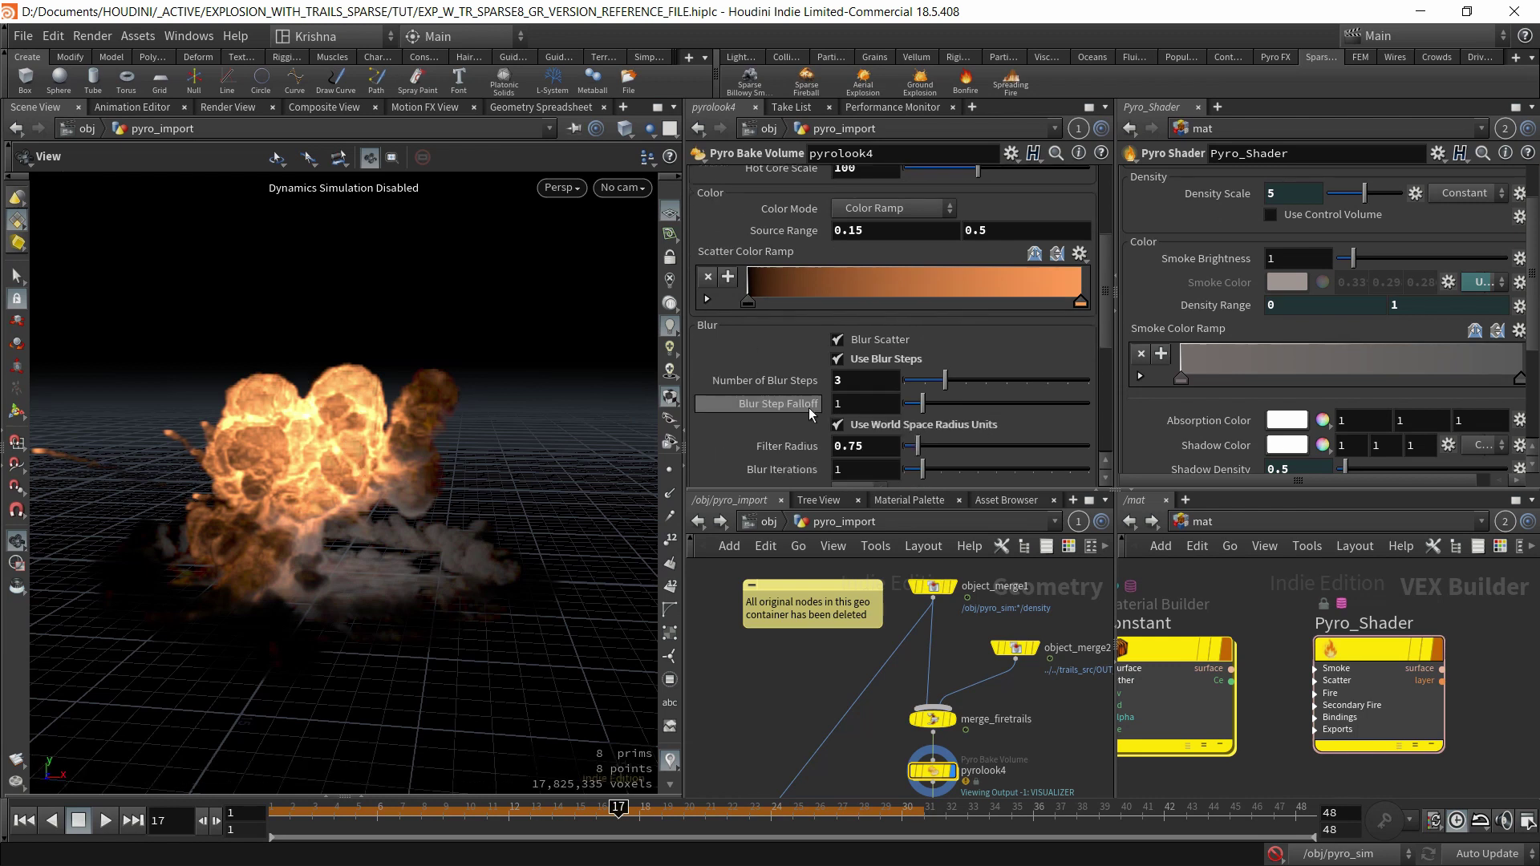
{"action": "scroll", "coordinate": [782, 401], "scroll_direction": "down", "scroll_amount": 2}
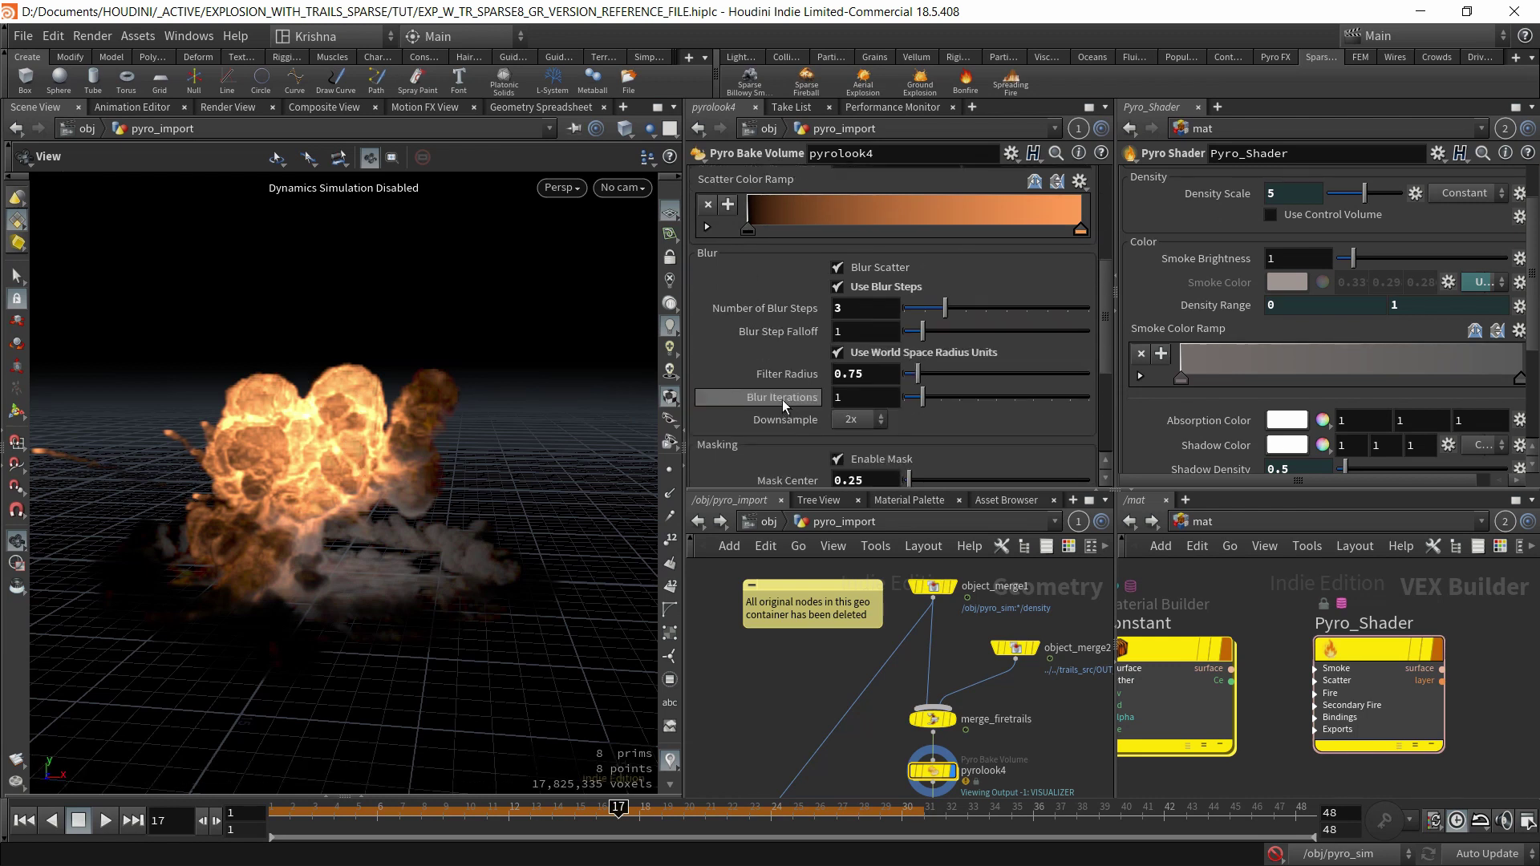
{"action": "left_click", "coordinate": [838, 269]}
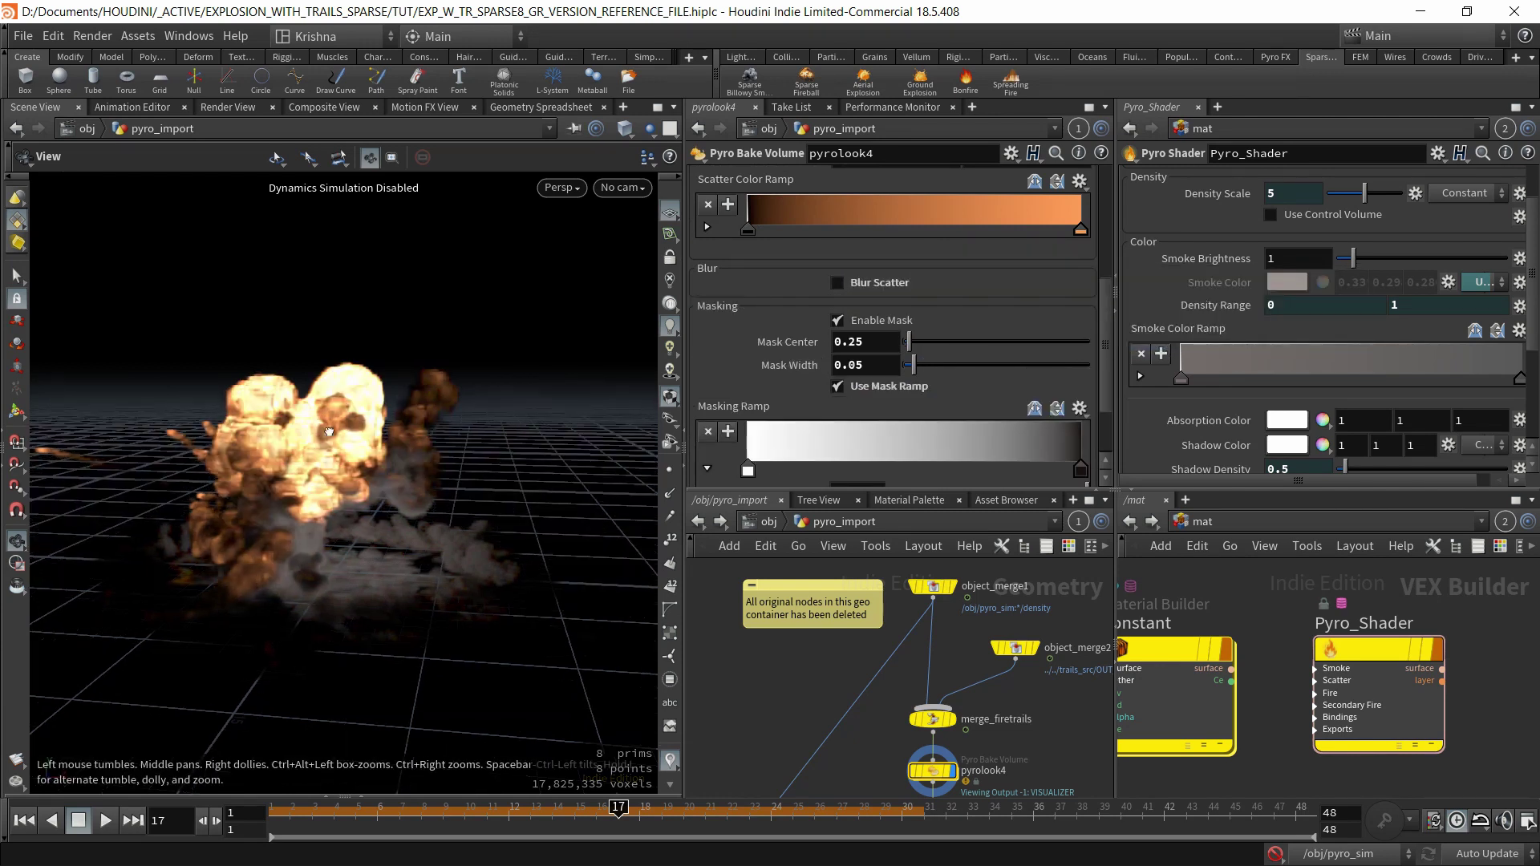
Turn Blur Scatter back on in the scatter blur settings of pyrolook4 and view the explosion from another angle.
{"action": "left_click_drag", "start_coordinate": [373, 444], "coordinate": [481, 445]}
{"action": "left_click", "coordinate": [855, 282]}
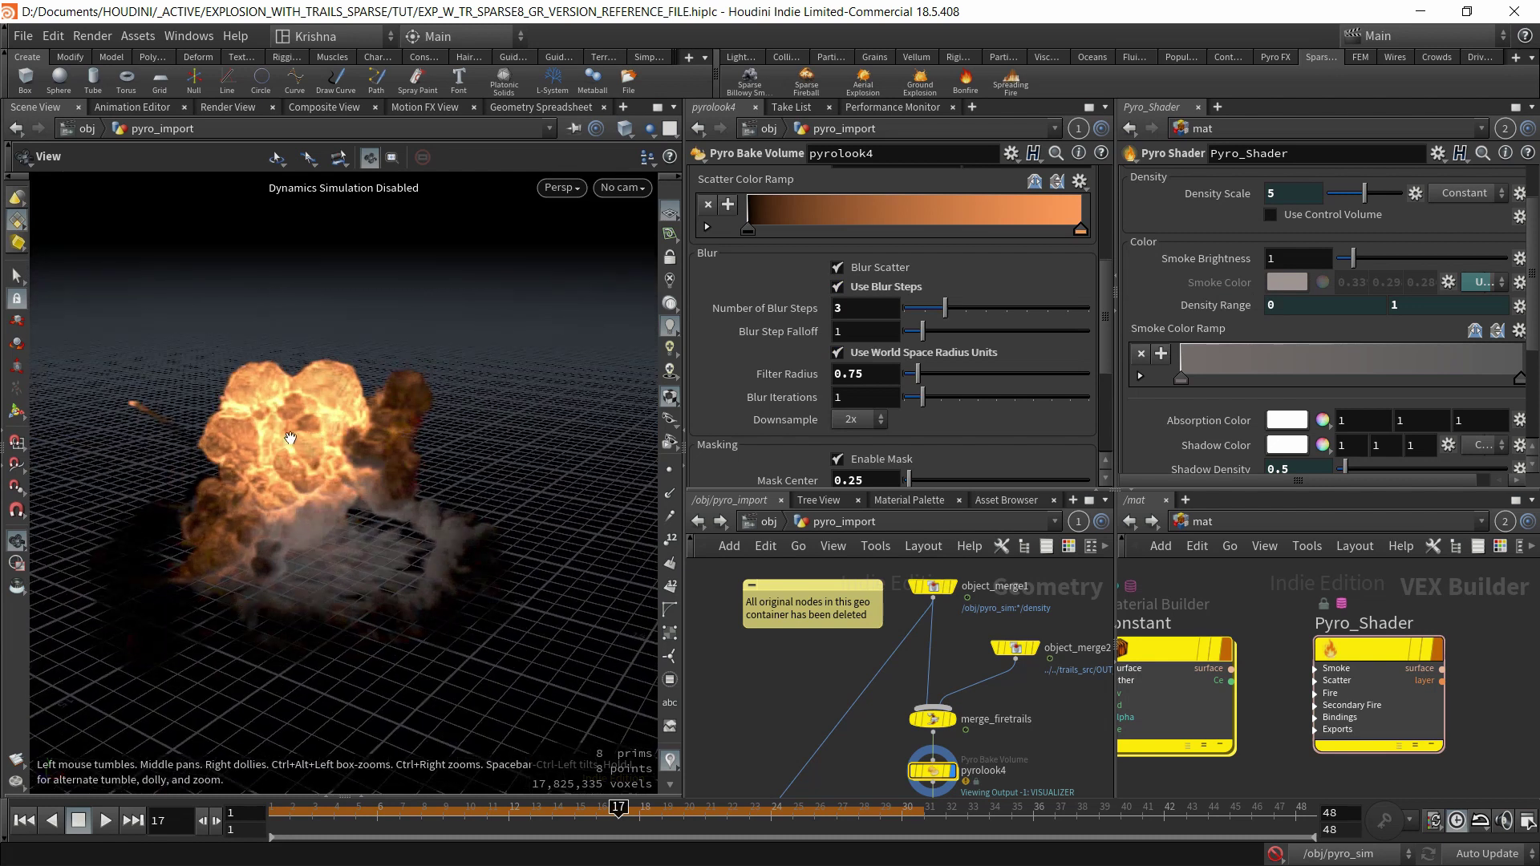
{"action": "left_click_drag", "start_coordinate": [290, 439], "coordinate": [367, 444]}
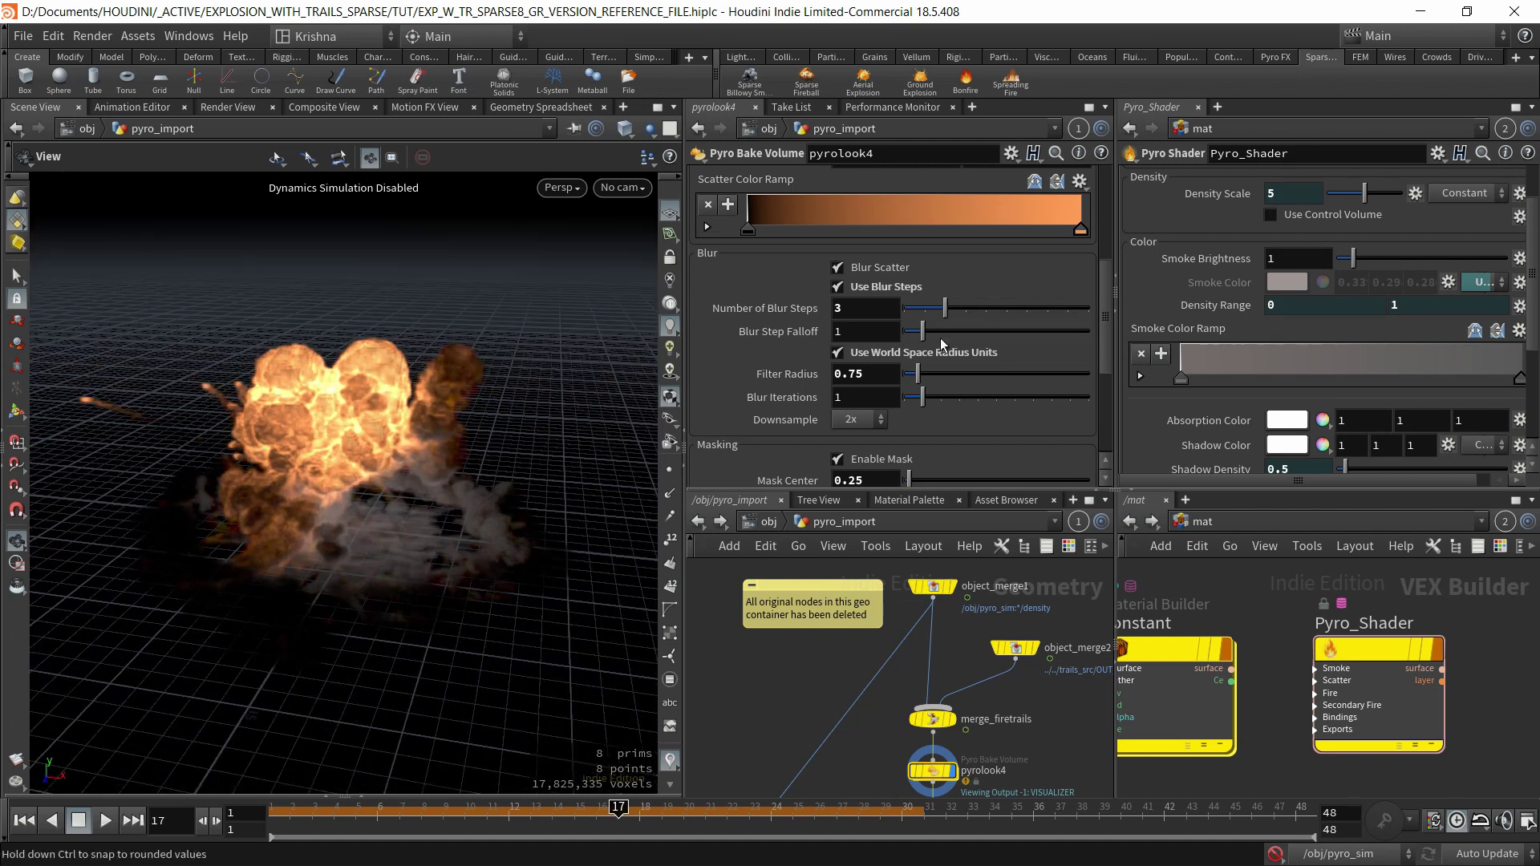
Review the scatter blur and masking settings of pyrolook4, and its smoke density, color ramp and shadow density settings.
{"action": "scroll", "coordinate": [806, 386], "scroll_direction": "down", "scroll_amount": 3}
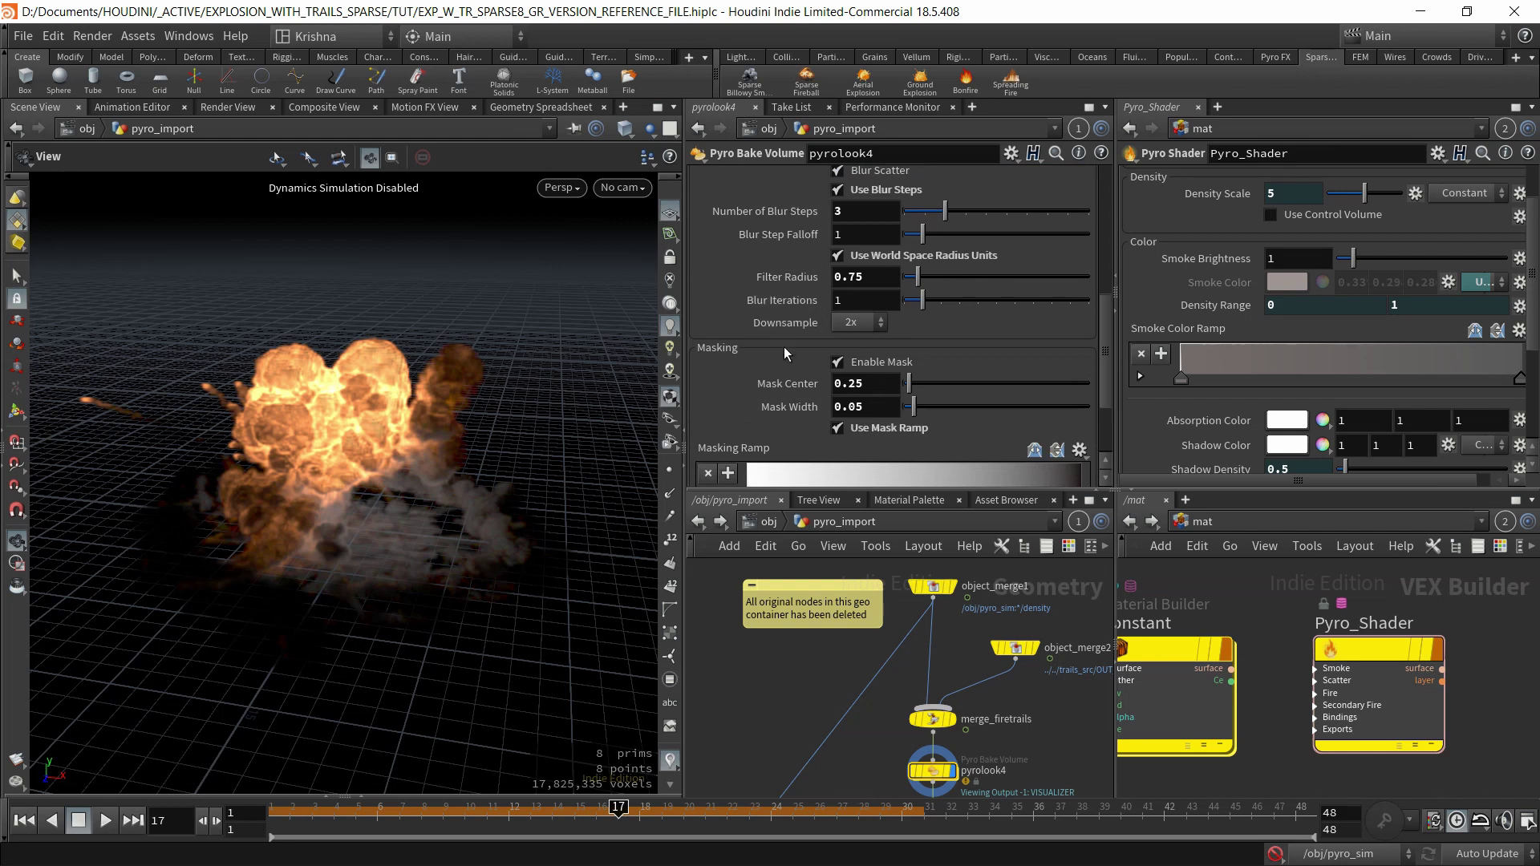
{"action": "scroll", "coordinate": [783, 346], "scroll_direction": "up", "scroll_amount": 1}
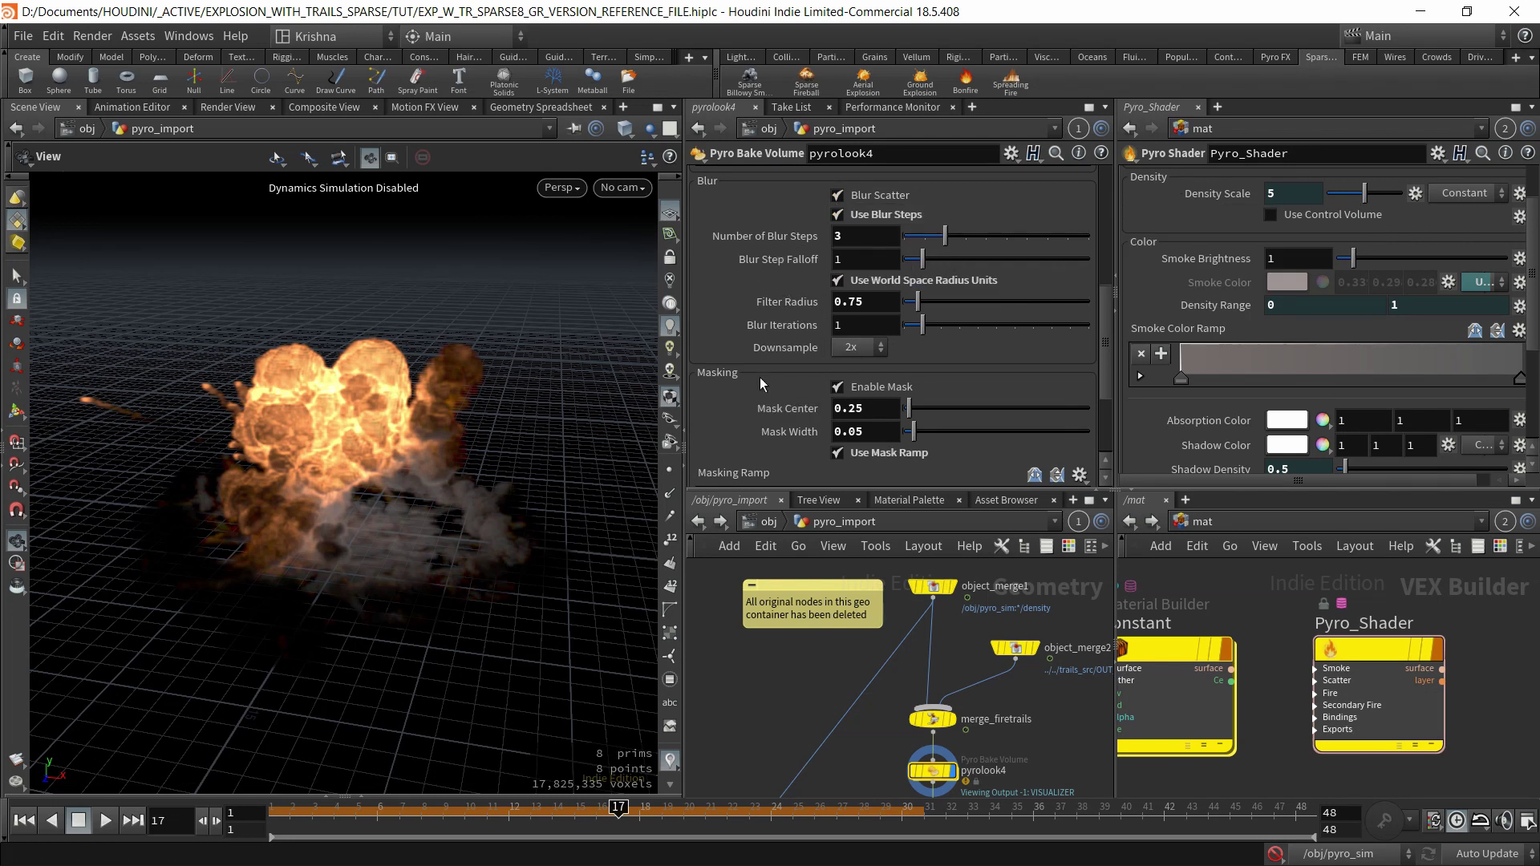
{"action": "scroll", "coordinate": [762, 377], "scroll_direction": "up", "scroll_amount": 4}
{"action": "scroll", "coordinate": [762, 377], "scroll_direction": "down", "scroll_amount": 4}
{"action": "scroll", "coordinate": [779, 382], "scroll_direction": "up", "scroll_amount": 6}
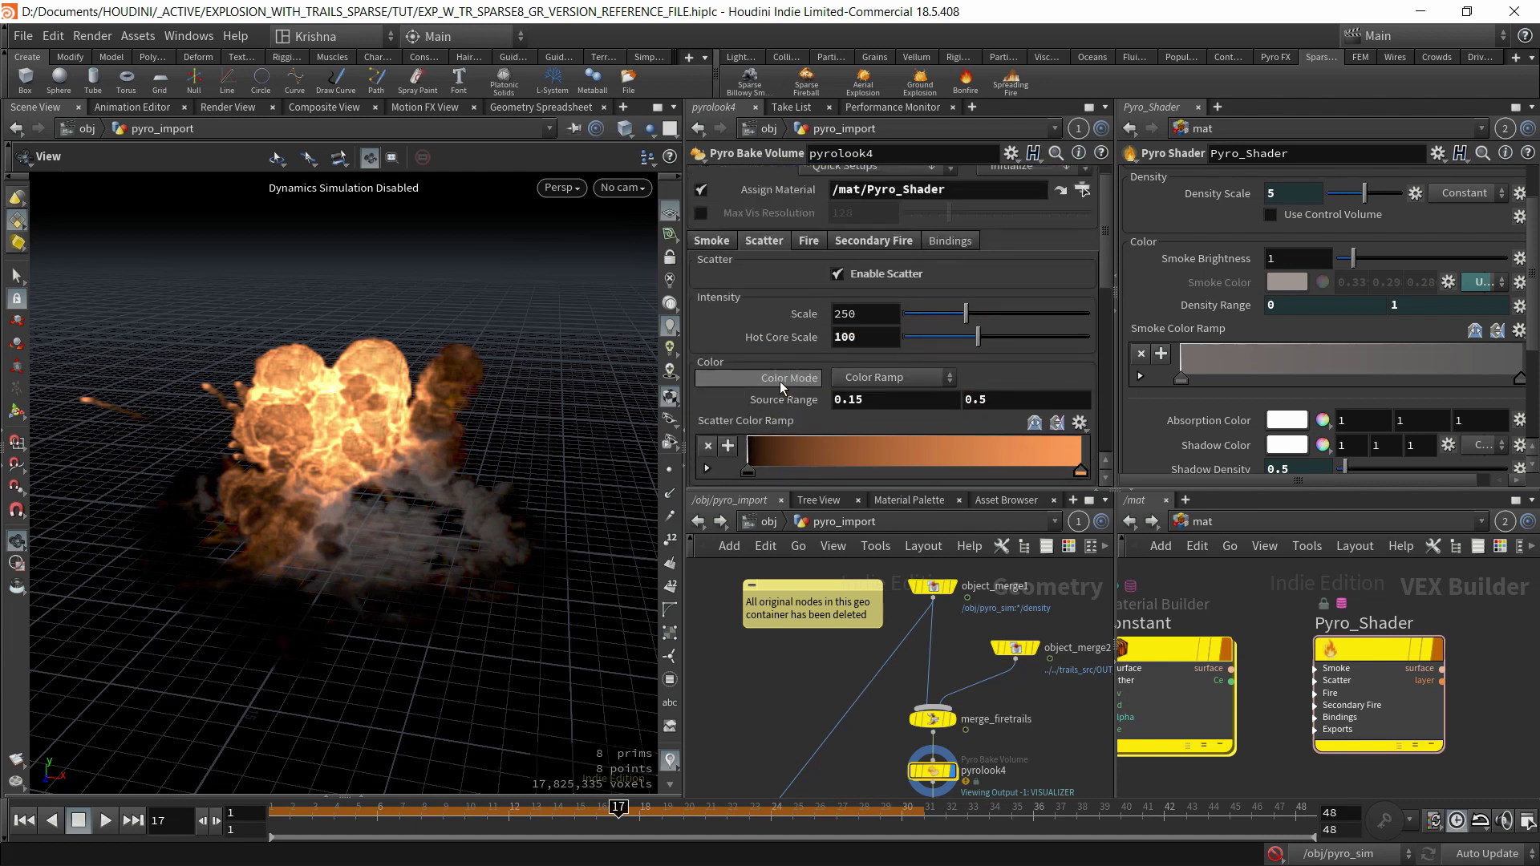
{"action": "scroll", "coordinate": [780, 385], "scroll_direction": "up", "scroll_amount": 4}
{"action": "left_click", "coordinate": [714, 265]}
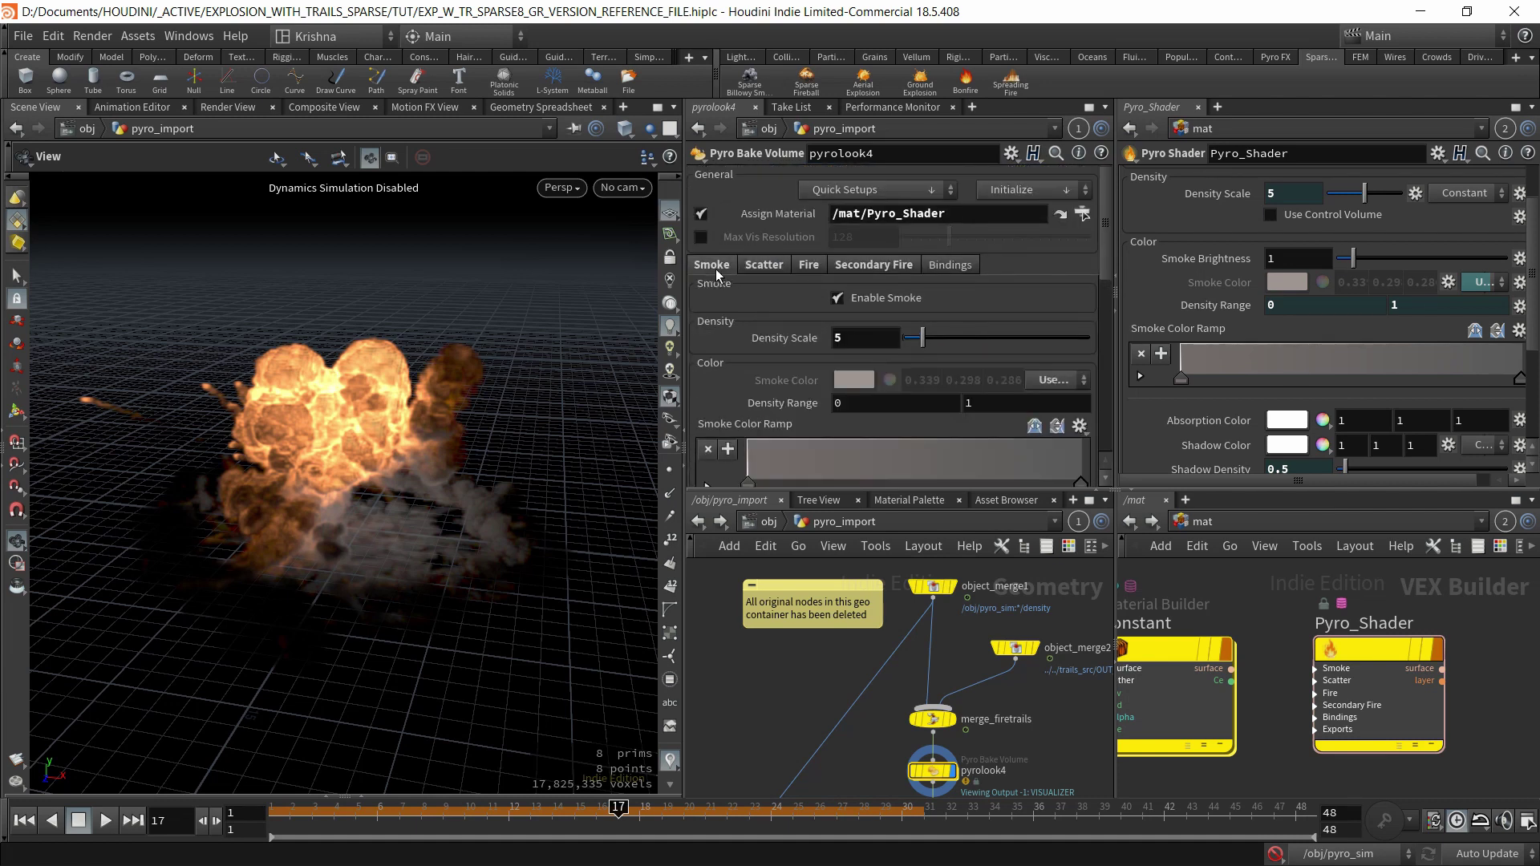
{"action": "scroll", "coordinate": [777, 326], "scroll_direction": "down", "scroll_amount": 3}
{"action": "scroll", "coordinate": [776, 325], "scroll_direction": "down", "scroll_amount": 2}
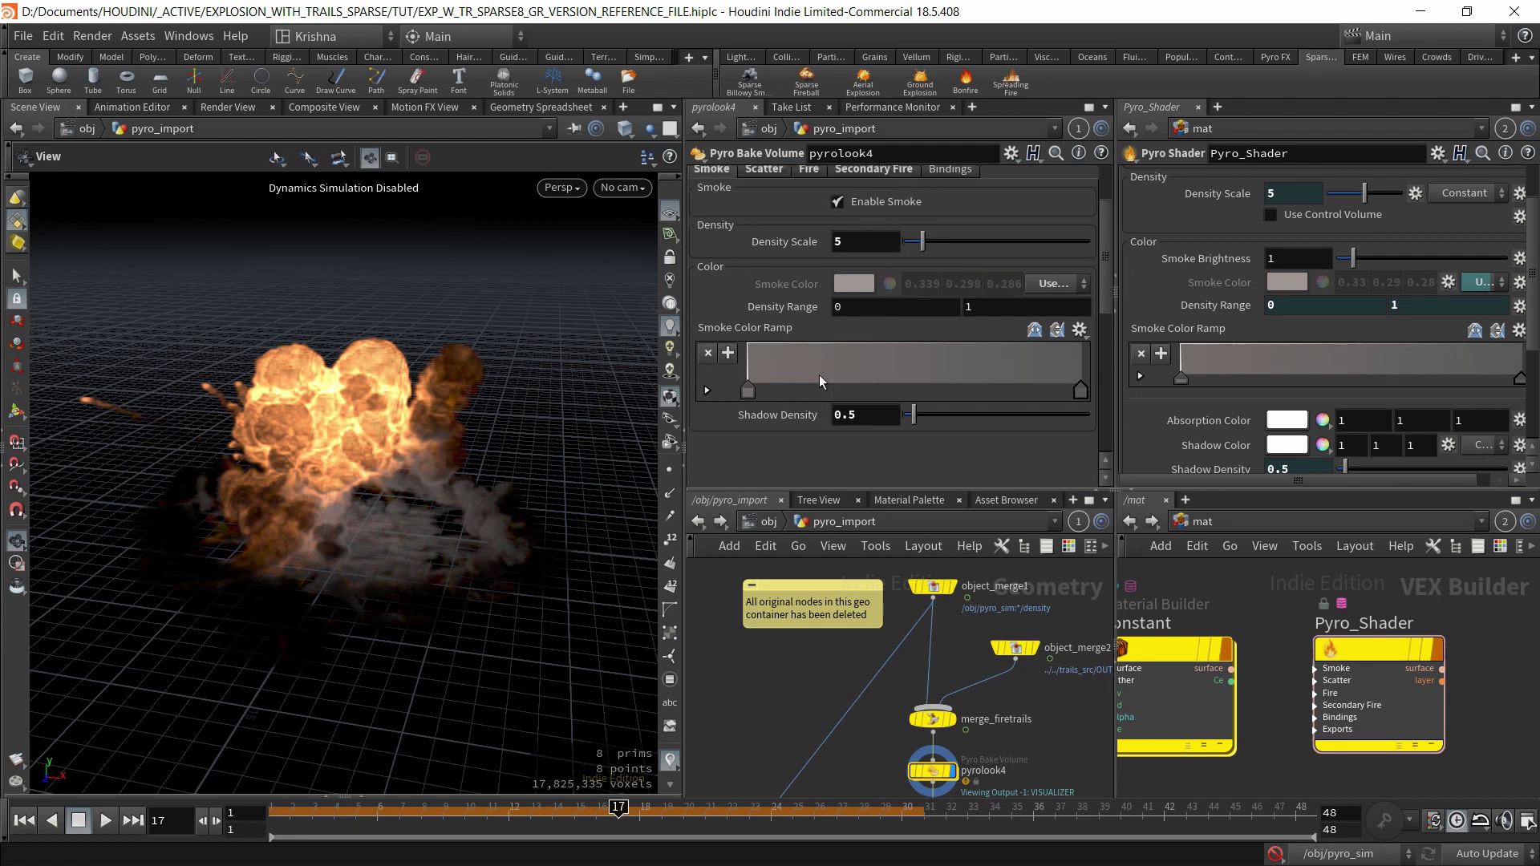
{"action": "scroll", "coordinate": [820, 343], "scroll_direction": "up", "scroll_amount": 1}
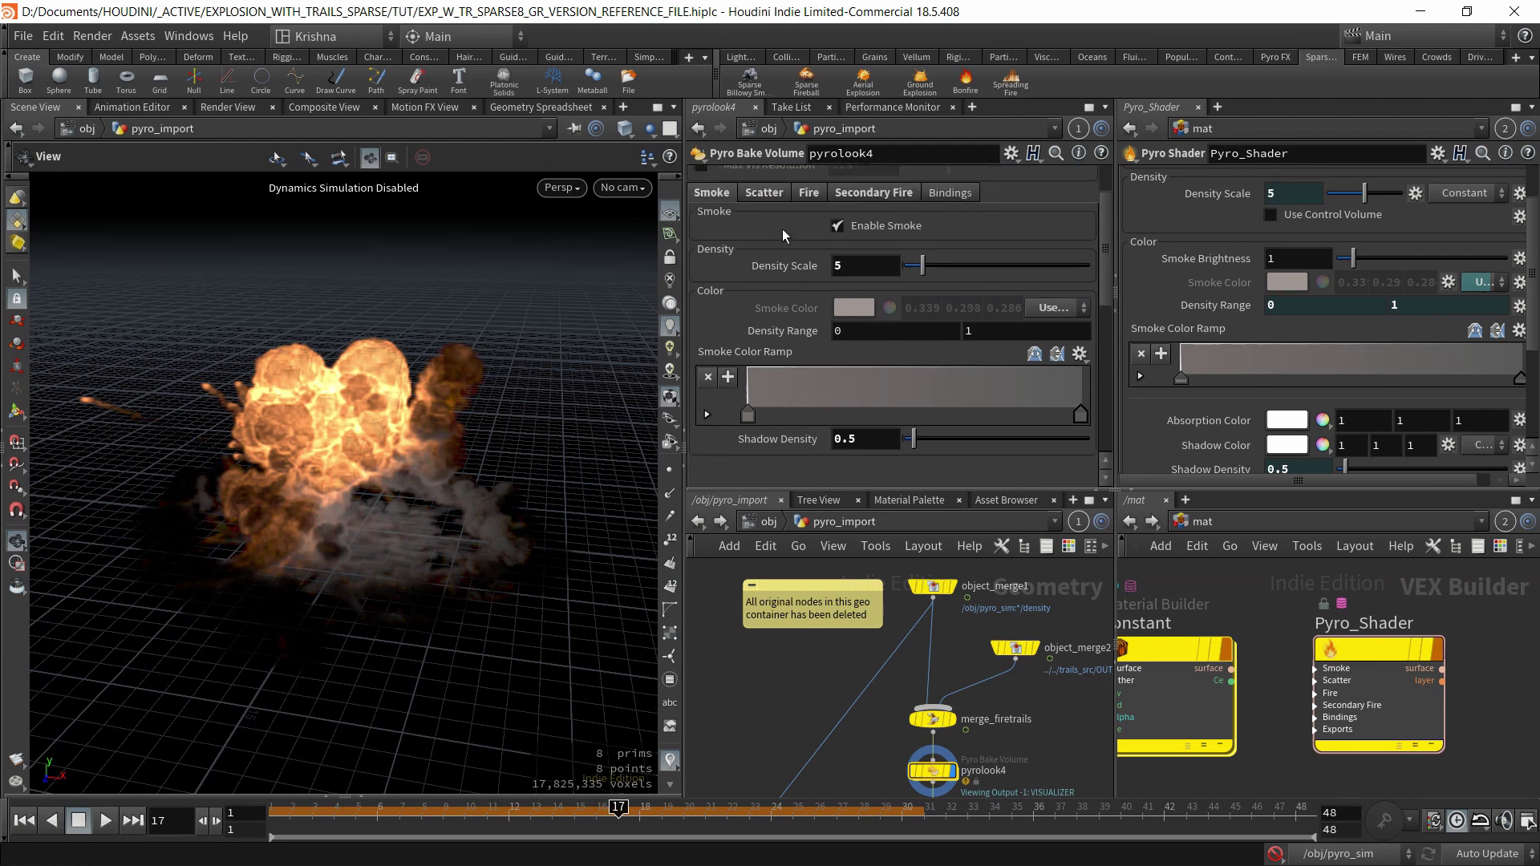
Turn the scatter mask of pyrolook4 off and back on to compare the explosion with and without masking.
{"action": "left_click", "coordinate": [770, 195]}
{"action": "scroll", "coordinate": [784, 349], "scroll_direction": "down", "scroll_amount": 6}
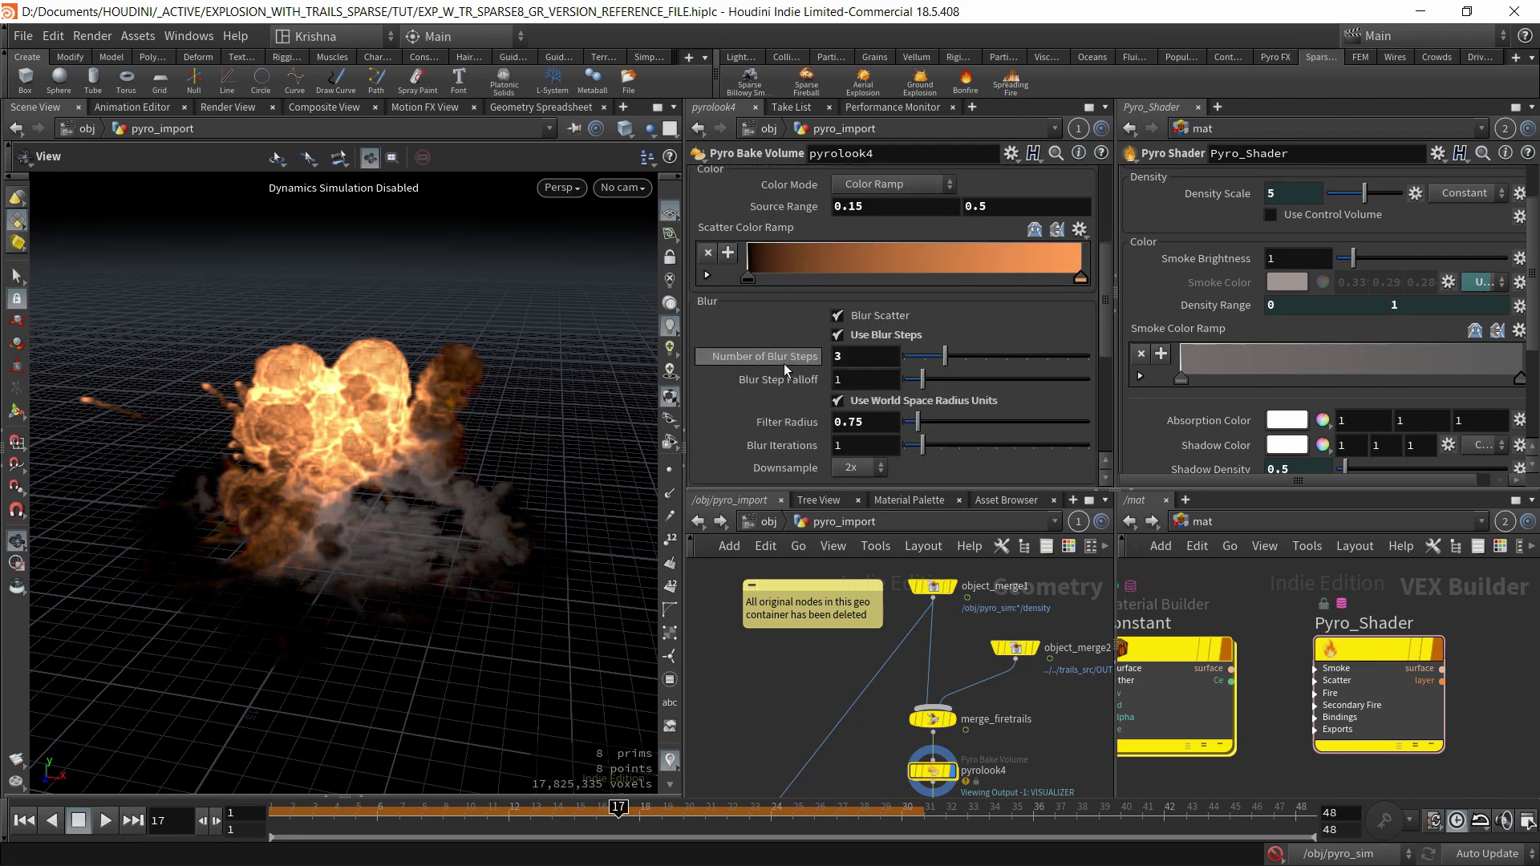
{"action": "scroll", "coordinate": [782, 372], "scroll_direction": "down", "scroll_amount": 5}
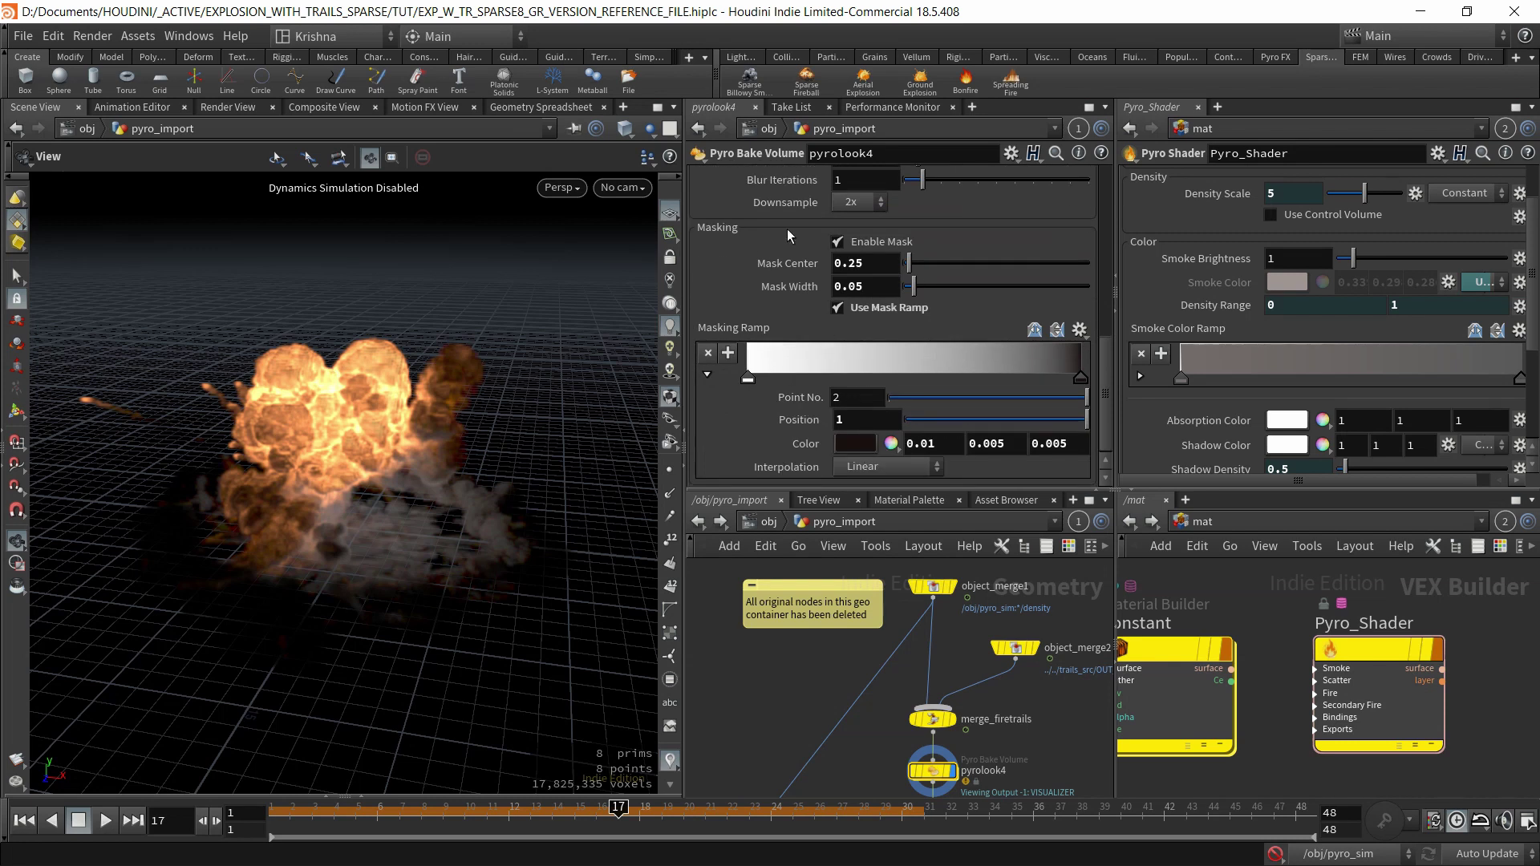
{"action": "left_click", "coordinate": [841, 243]}
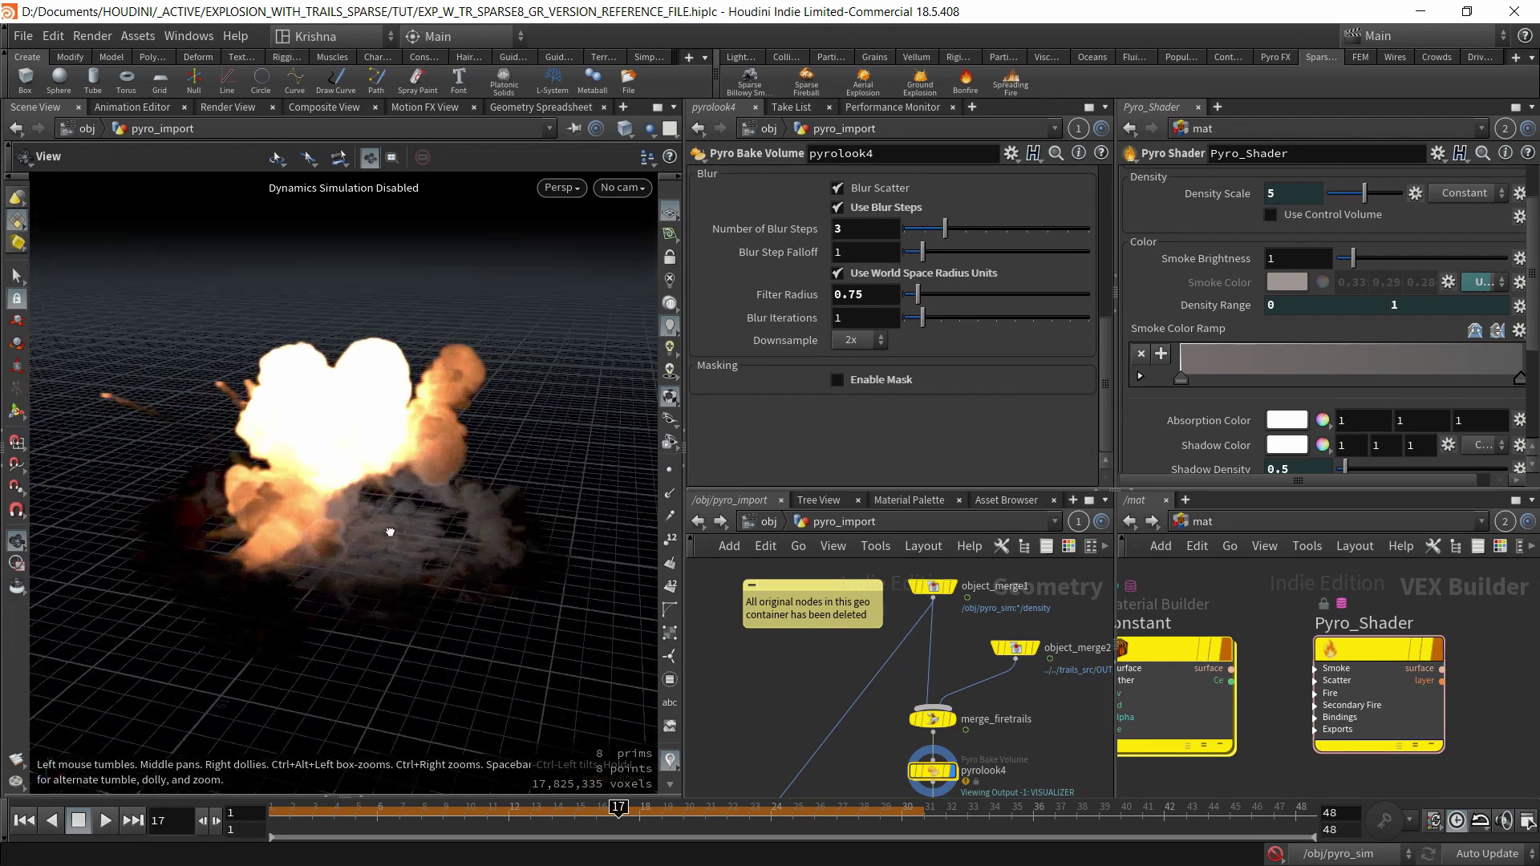
{"action": "left_click", "coordinate": [838, 381]}
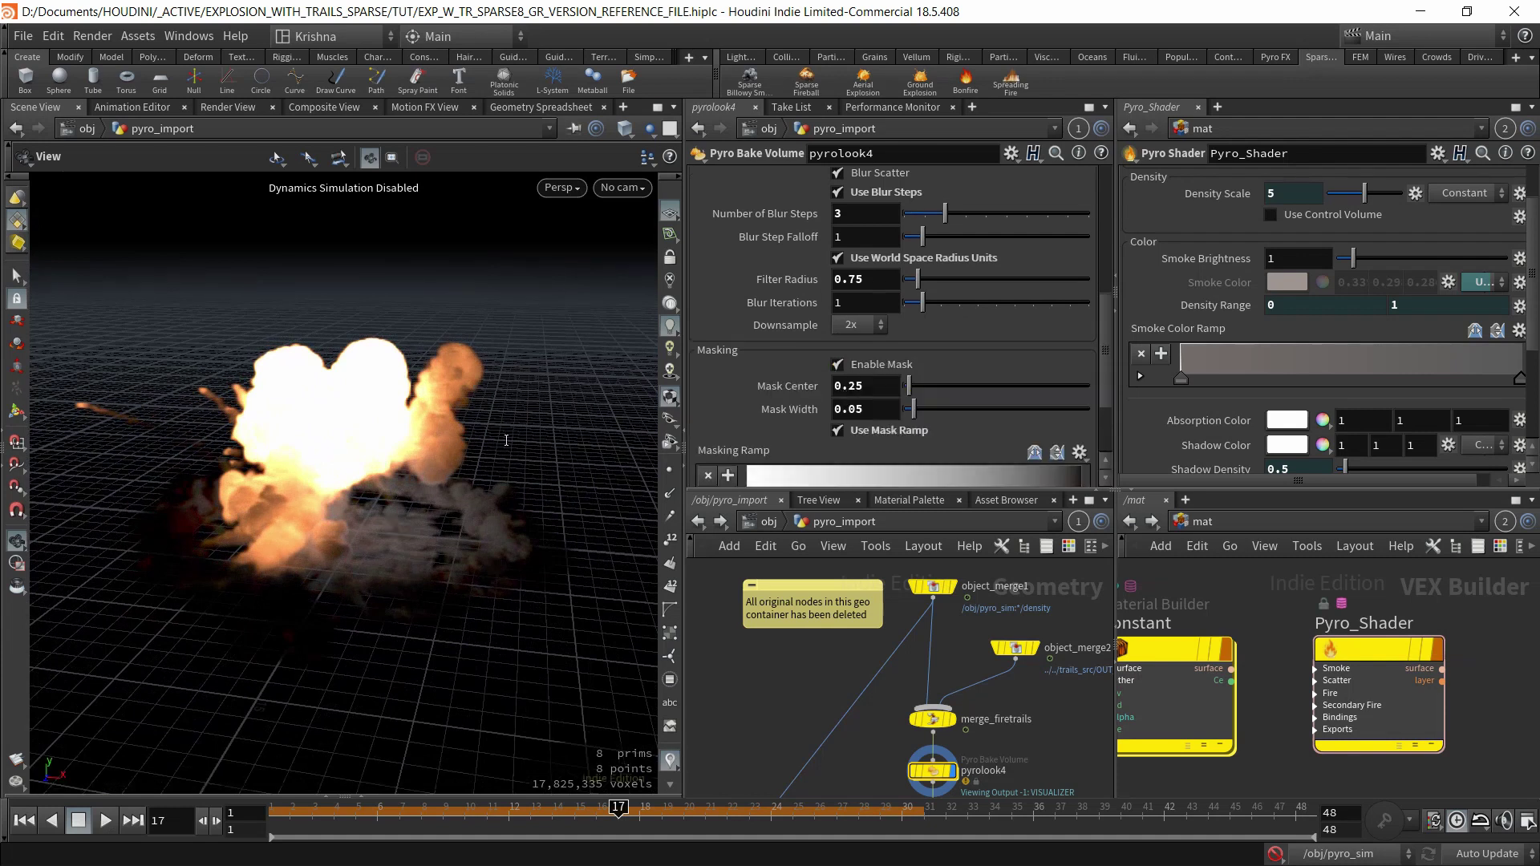
{"action": "scroll", "coordinate": [279, 437], "scroll_direction": "up", "scroll_amount": 3}
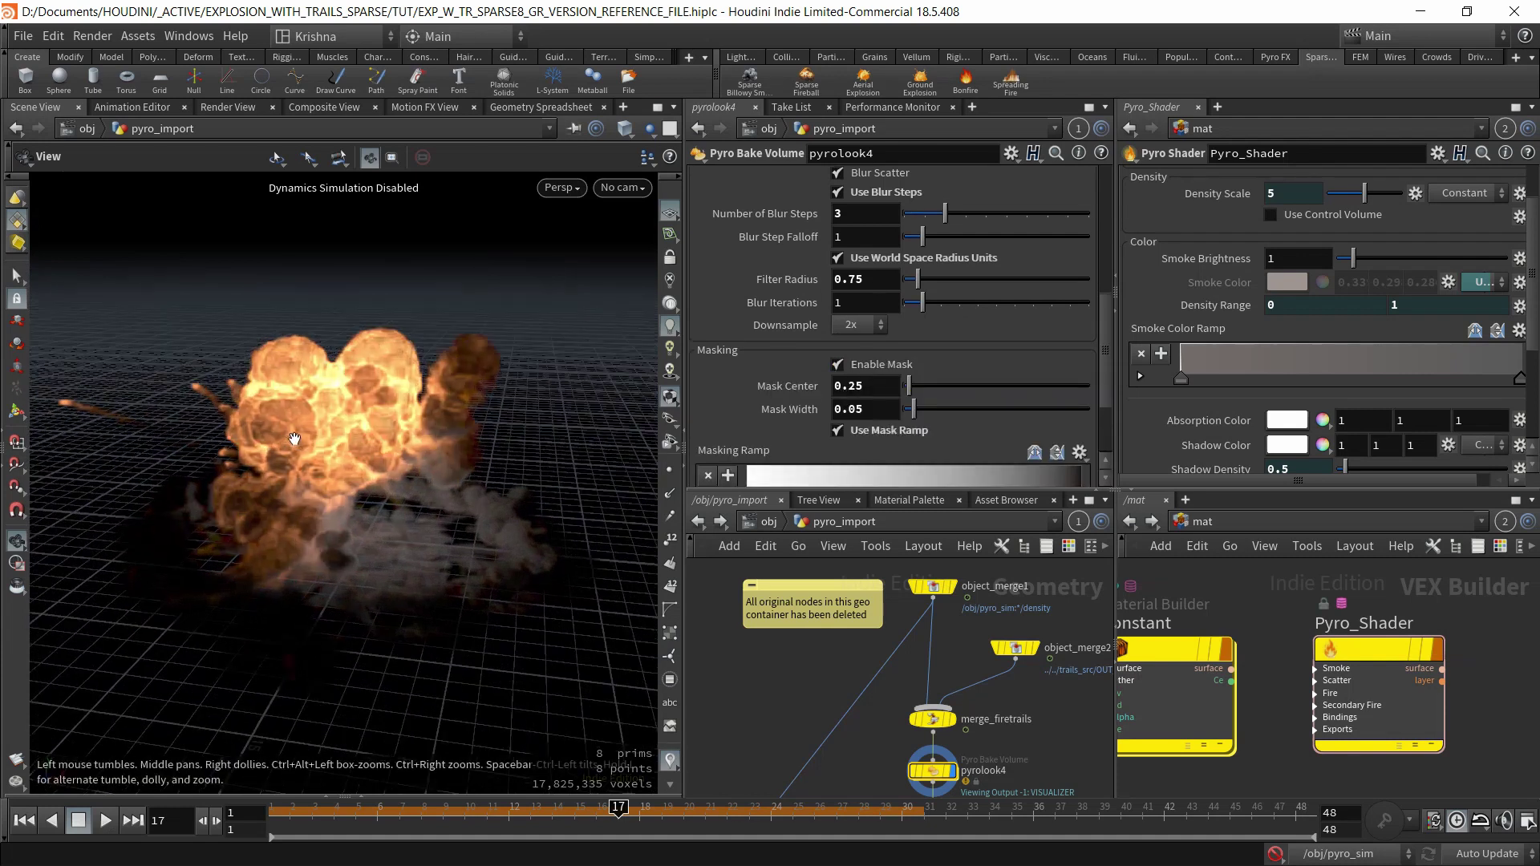
{"action": "scroll", "coordinate": [285, 465], "scroll_direction": "up", "scroll_amount": 3}
{"action": "left_click_drag", "start_coordinate": [293, 455], "coordinate": [298, 382]}
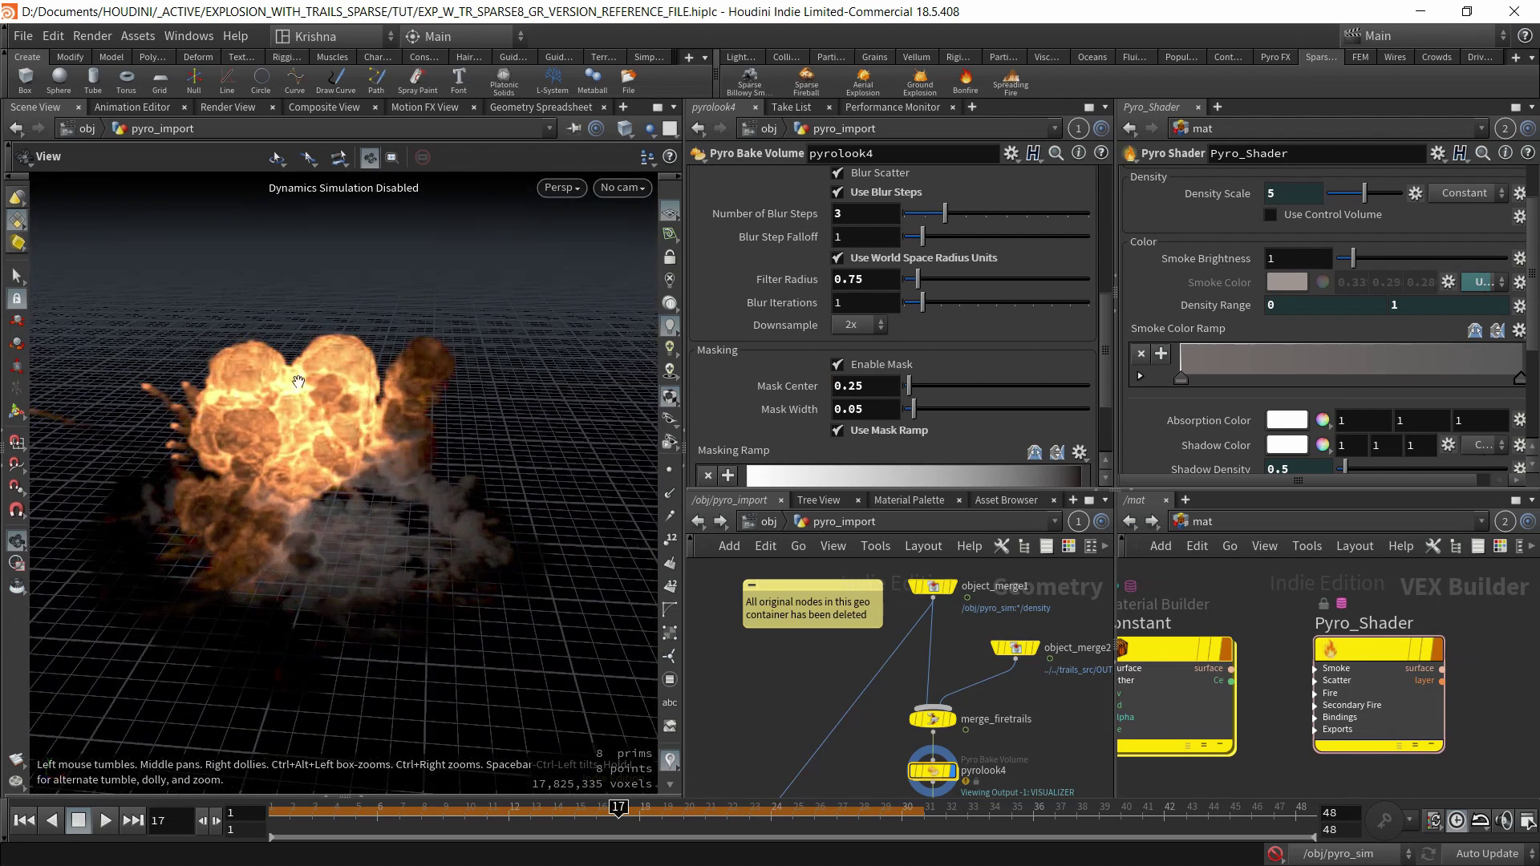
{"action": "mouse_move", "coordinate": [357, 481]}
{"action": "left_mouse_down"}
{"action": "mouse_move", "coordinate": [309, 450]}
{"action": "mouse_move", "coordinate": [349, 472]}
{"action": "mouse_move", "coordinate": [331, 486]}
{"action": "left_mouse_up"}
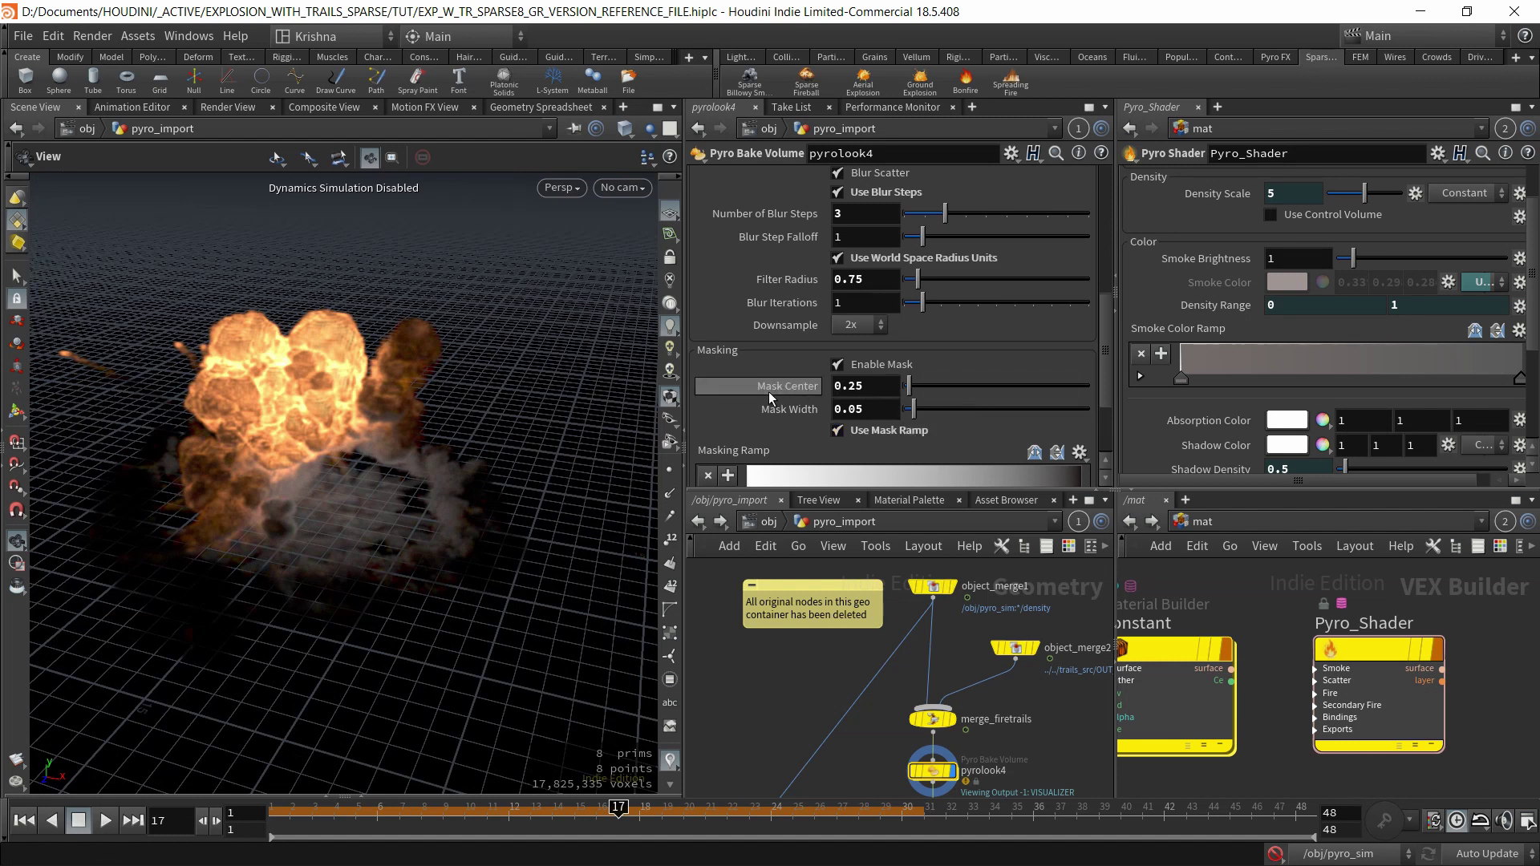
{"action": "left_click_drag", "start_coordinate": [322, 436], "coordinate": [328, 403]}
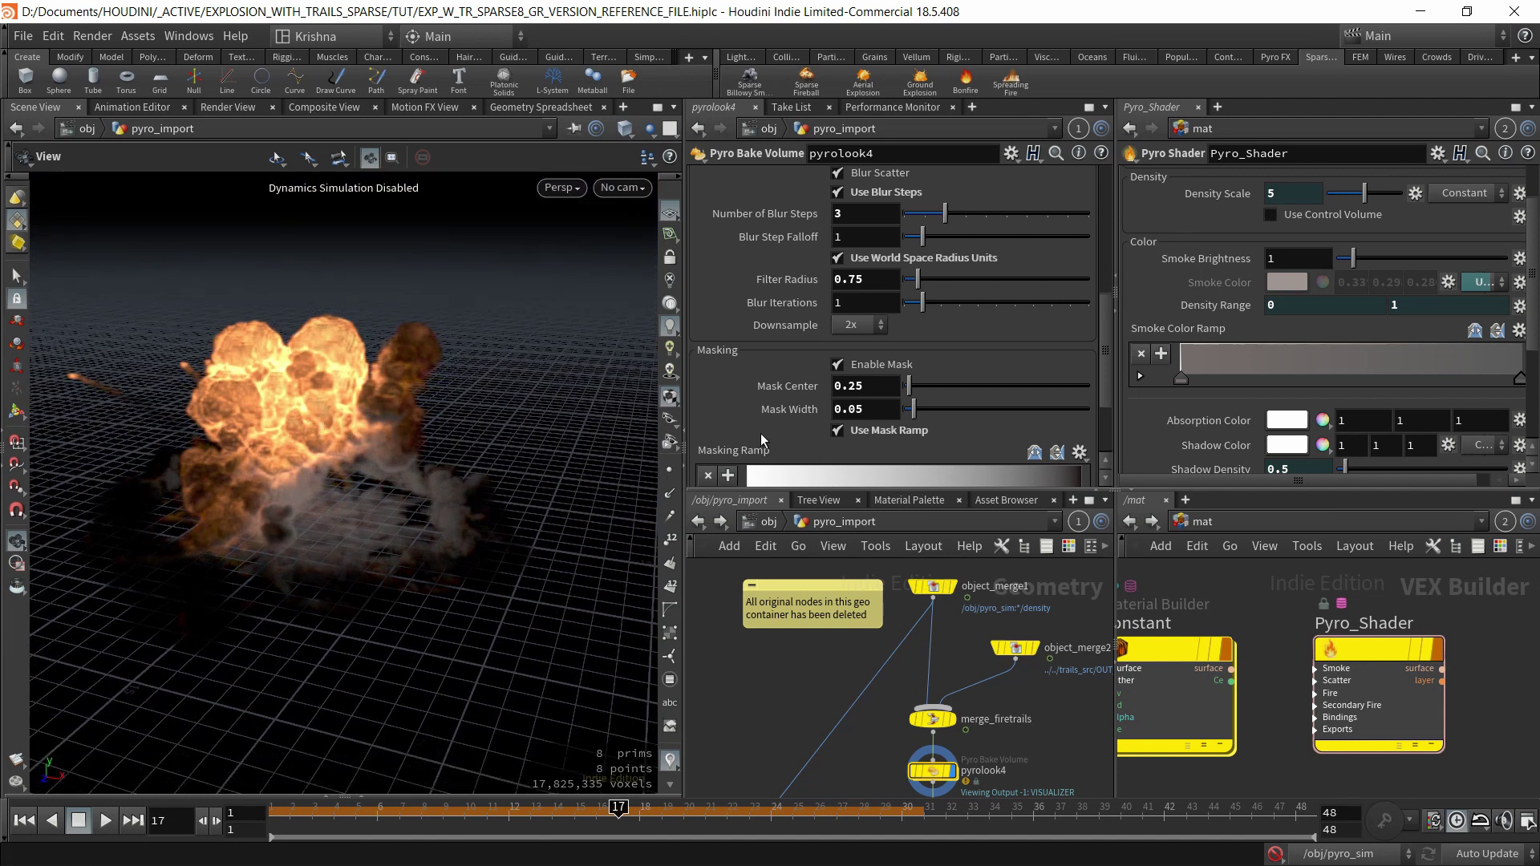
Try a scatter Mask Center of 5.3, check the explosion's look, and undo the change.
{"action": "left_click", "coordinate": [1001, 385]}
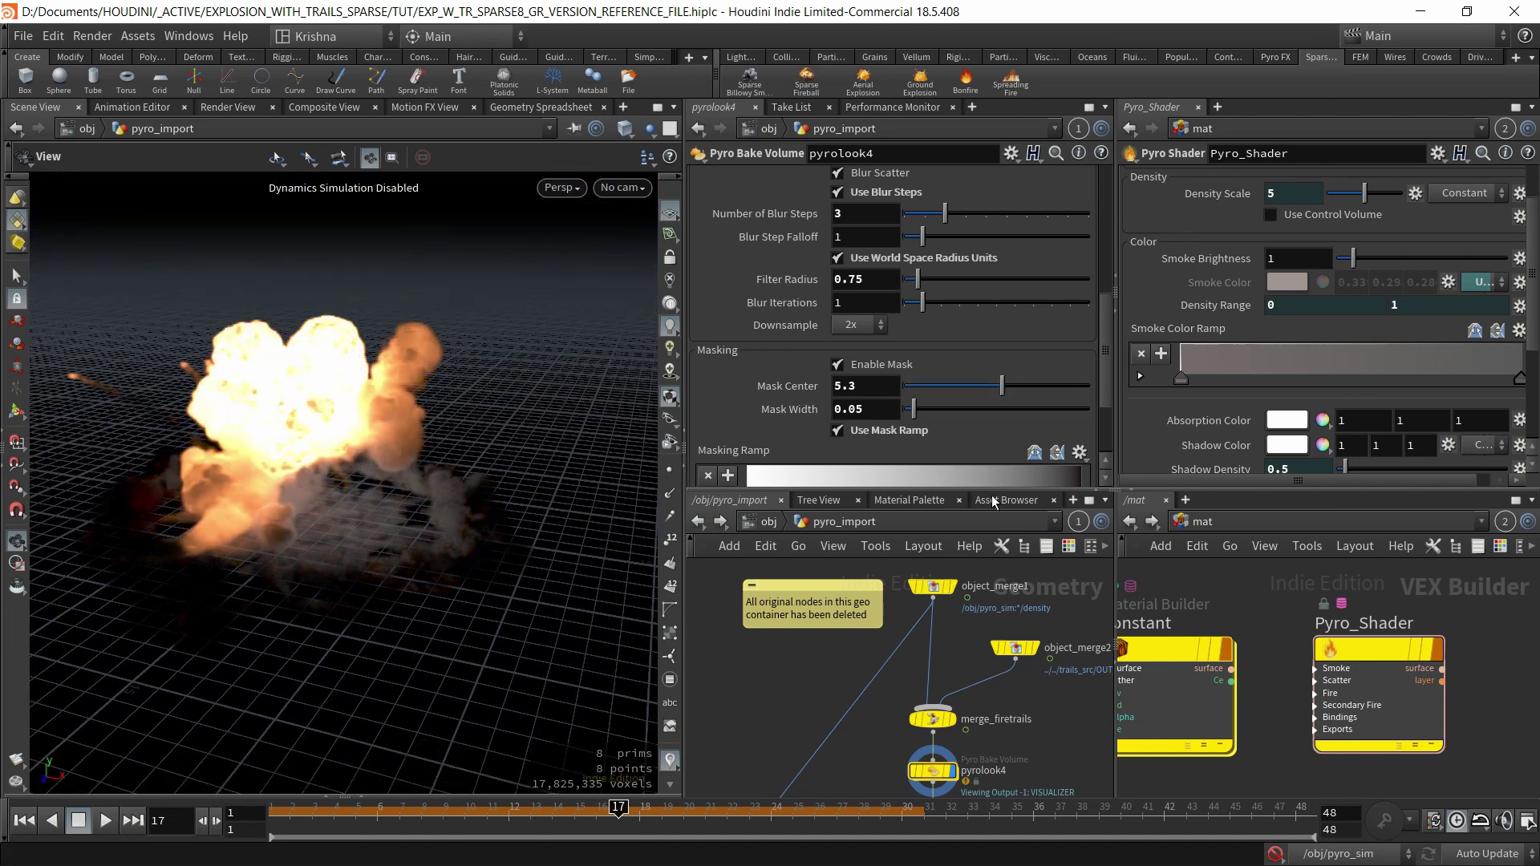
{"action": "mouse_move", "coordinate": [250, 430]}
{"action": "left_mouse_down"}
{"action": "mouse_move", "coordinate": [265, 433]}
{"action": "mouse_move", "coordinate": [236, 431]}
{"action": "left_mouse_up"}
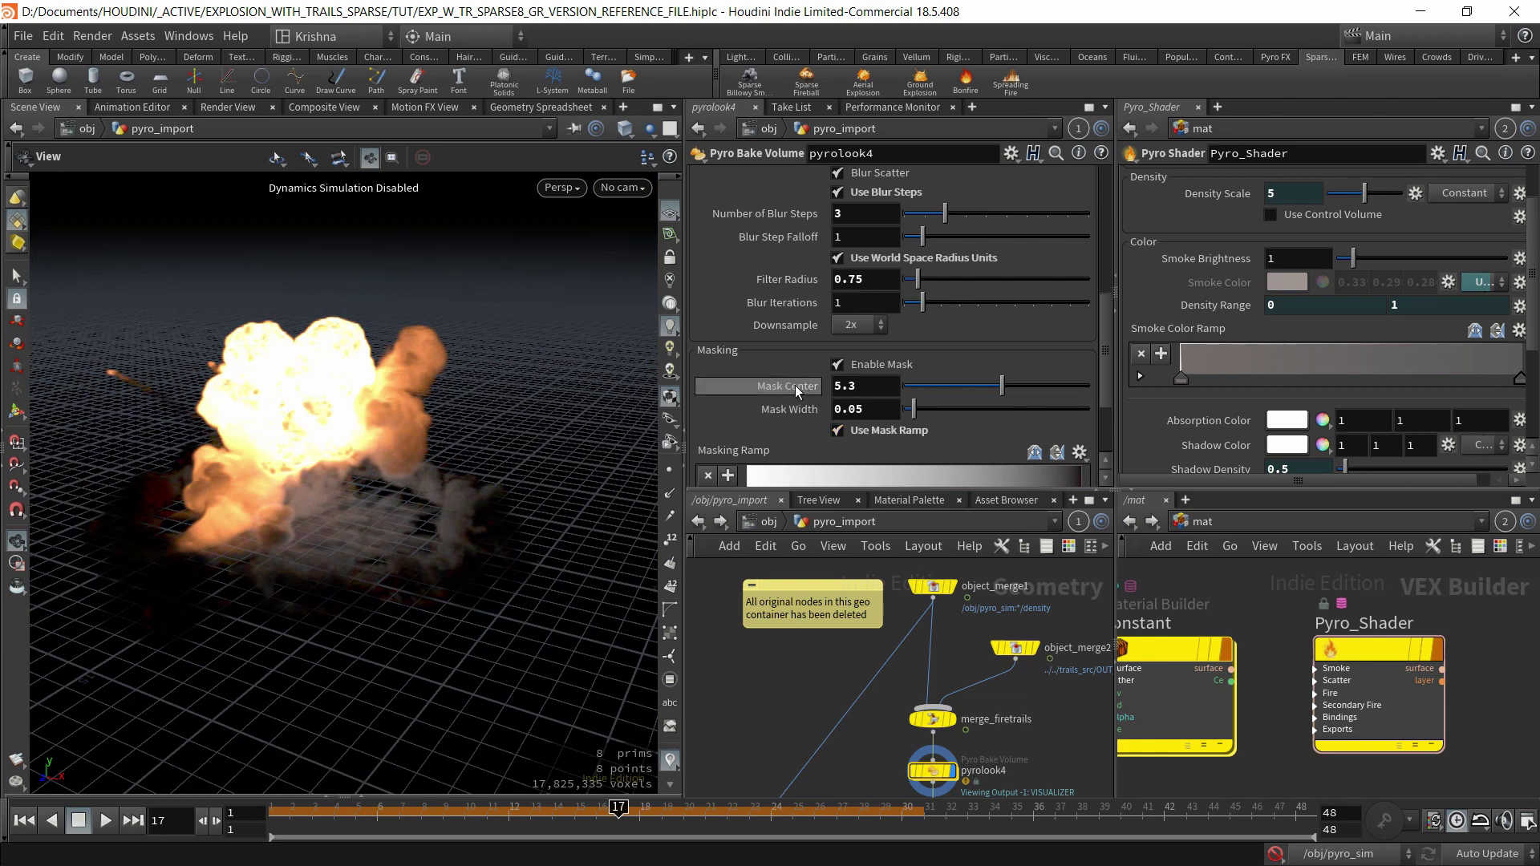
{"action": "key", "text": "ctrl+z"}
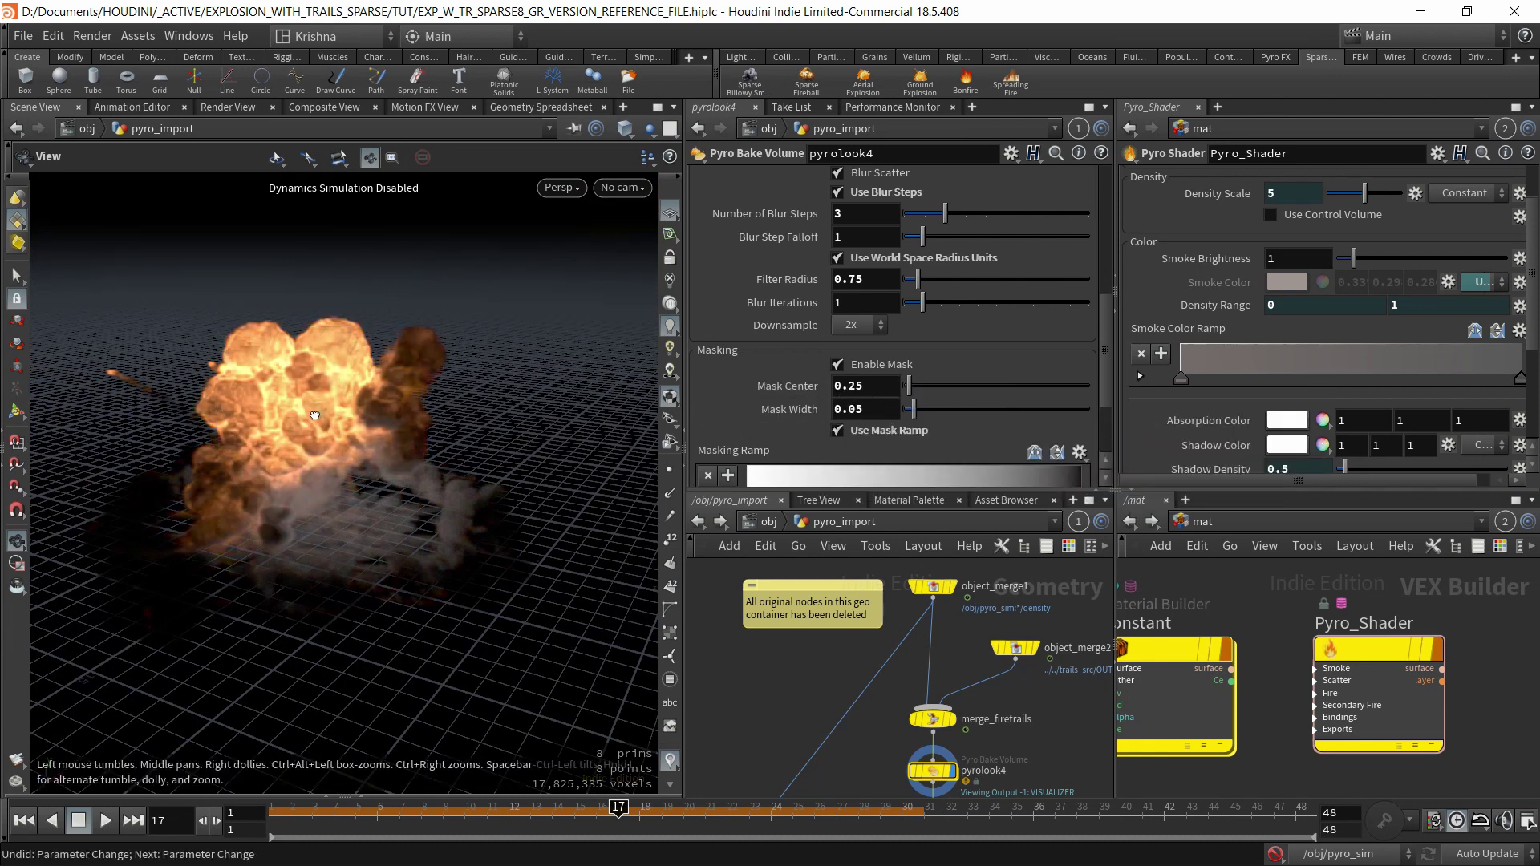
{"action": "left_click_drag", "start_coordinate": [315, 415], "coordinate": [283, 457]}
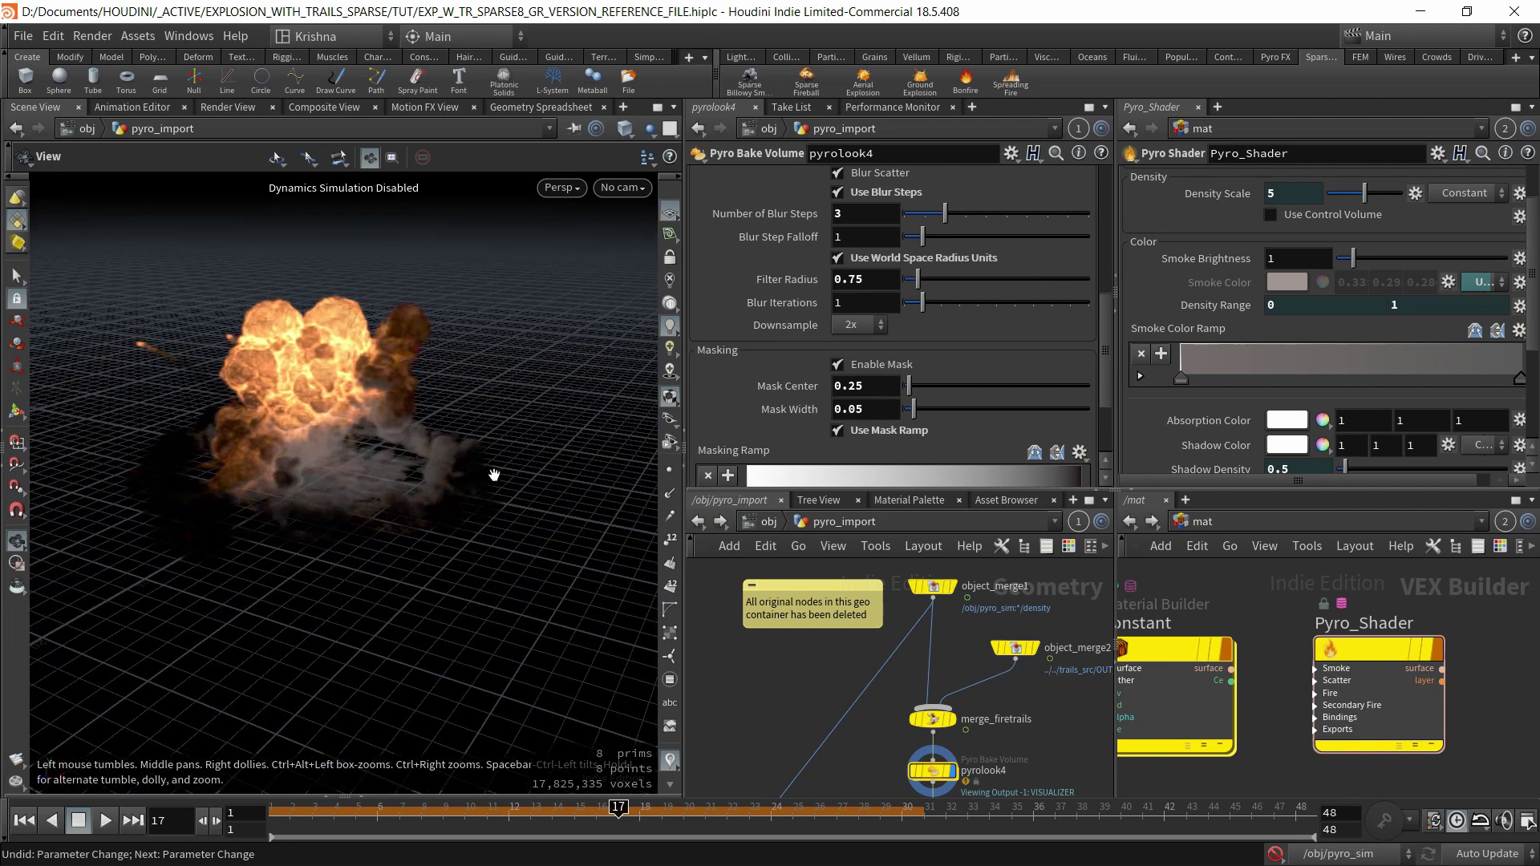
Try scatter Mask Width values of 0.391 and 0.009, undoing each change and examining the explosion up close.
{"action": "left_click", "coordinate": [975, 410]}
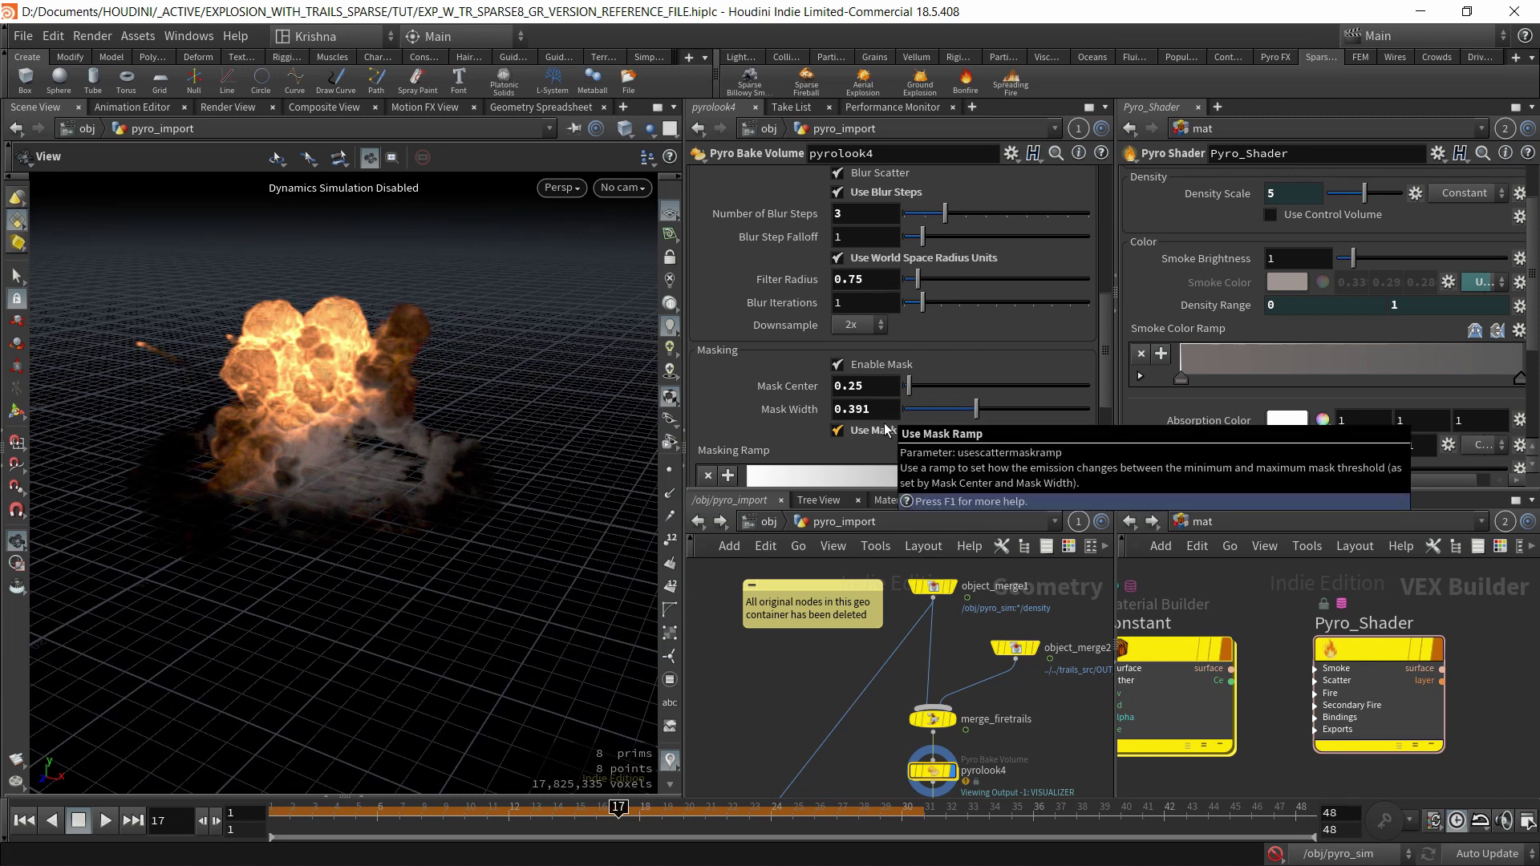
{"action": "key", "text": "ctrl+z"}
{"action": "mouse_move", "coordinate": [311, 421]}
{"action": "left_mouse_down"}
{"action": "mouse_move", "coordinate": [368, 416]}
{"action": "mouse_move", "coordinate": [330, 406]}
{"action": "left_mouse_up"}
{"action": "right_click_drag", "start_coordinate": [281, 359], "coordinate": [344, 377]}
{"action": "left_click_drag", "start_coordinate": [284, 356], "coordinate": [425, 357]}
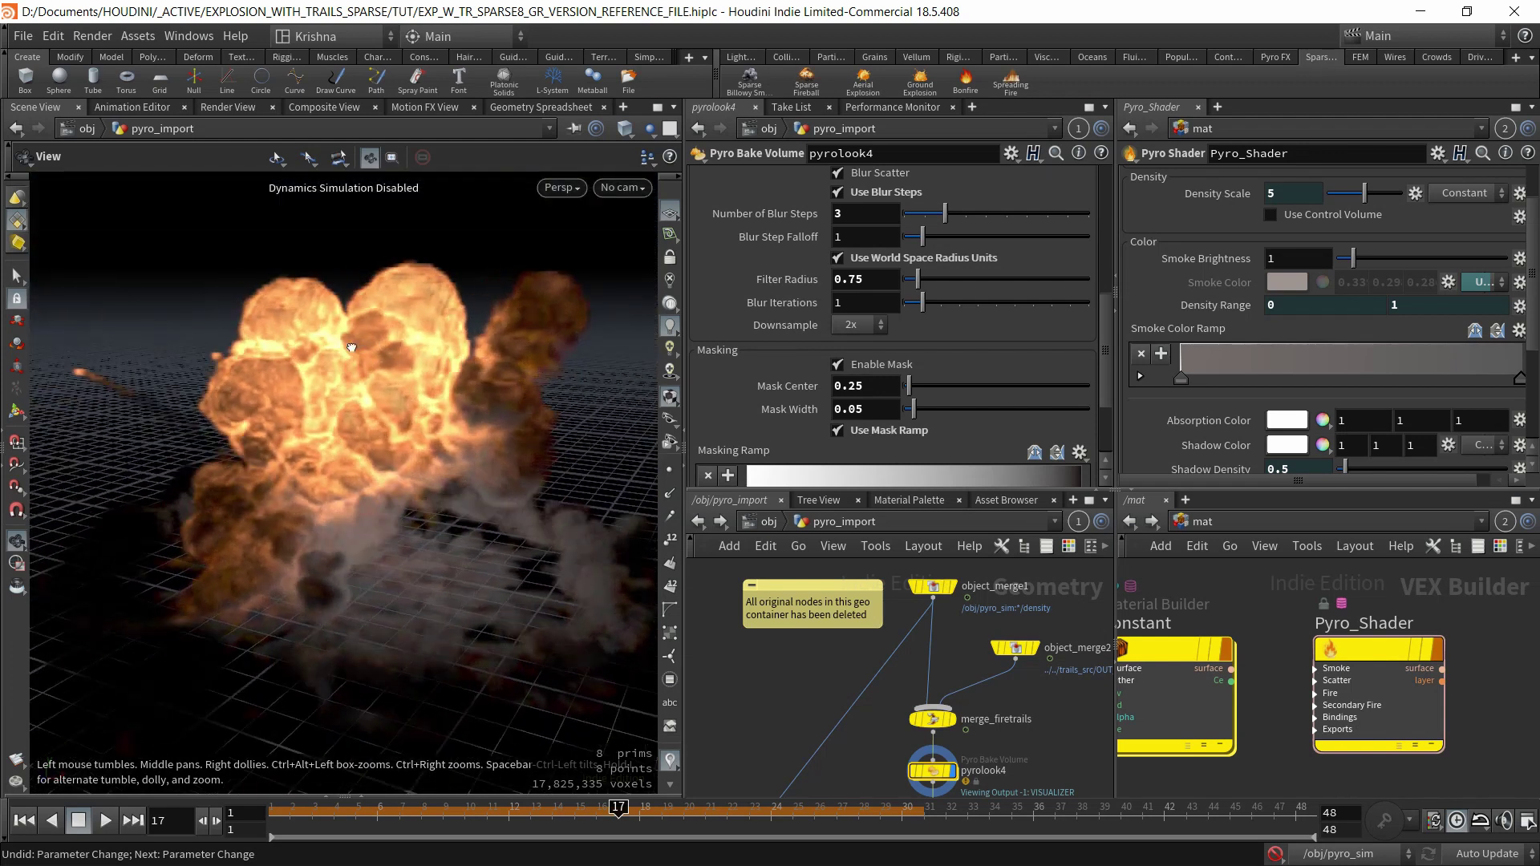
{"action": "left_click_drag", "start_coordinate": [908, 412], "coordinate": [904, 411]}
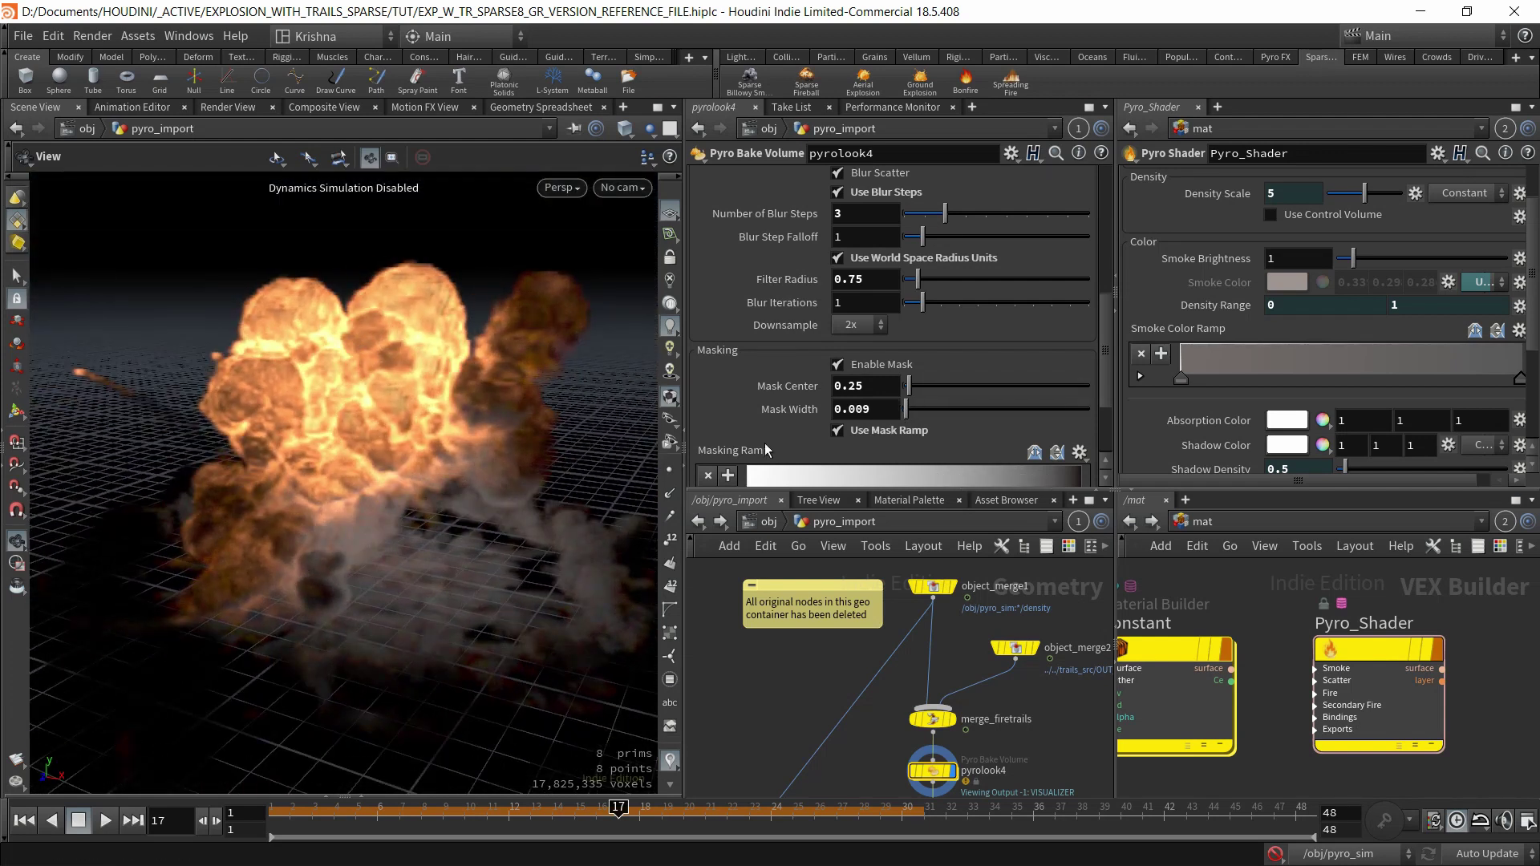
{"action": "key", "text": "ctrl+z"}
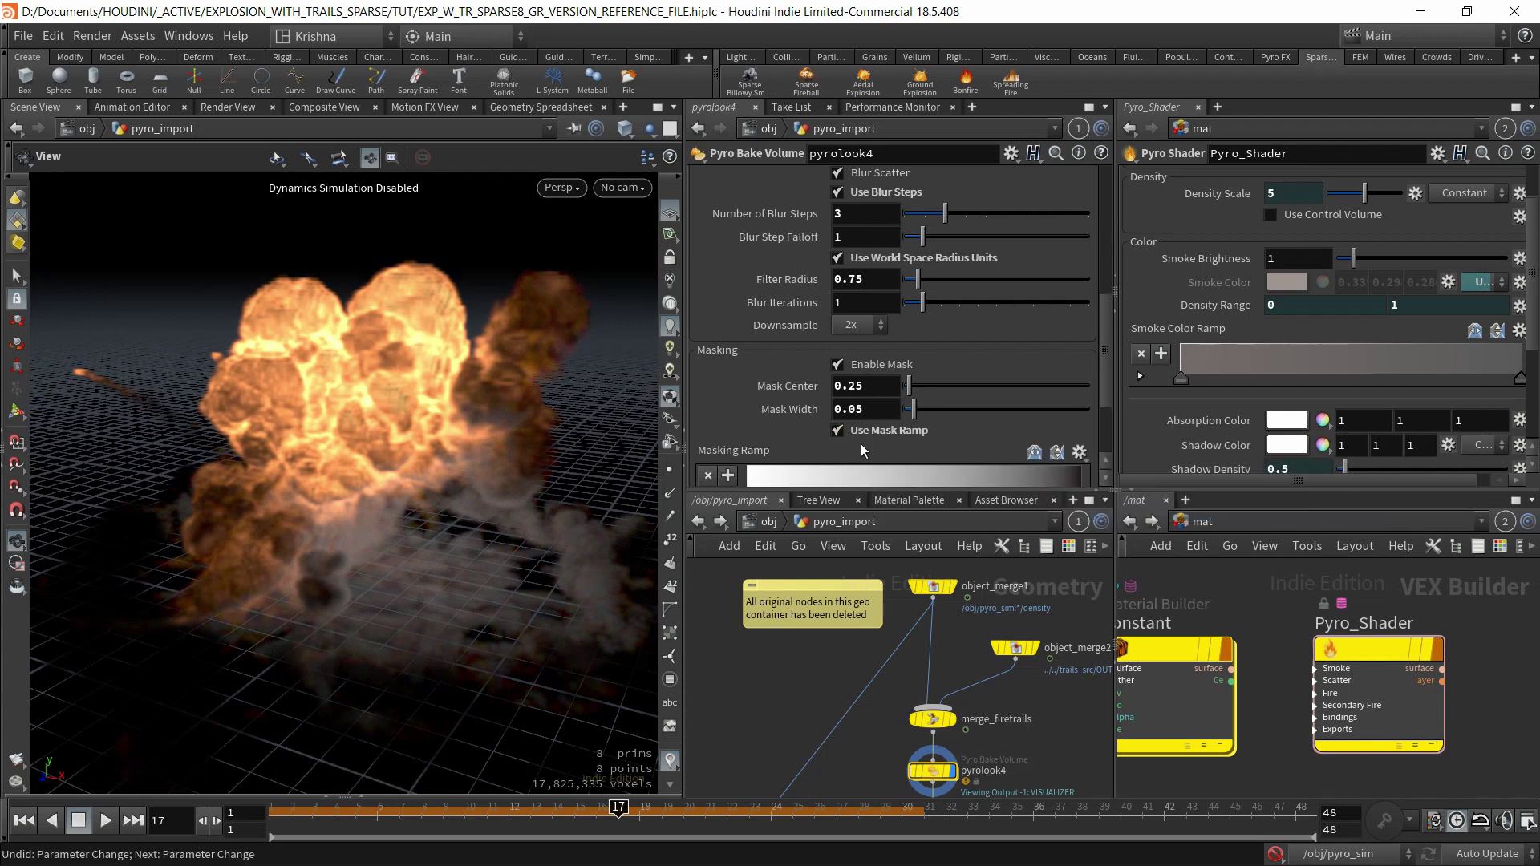
Try a scatter Mask Center of 2.35 and undo the change.
{"action": "key", "text": "ctrl+z"}
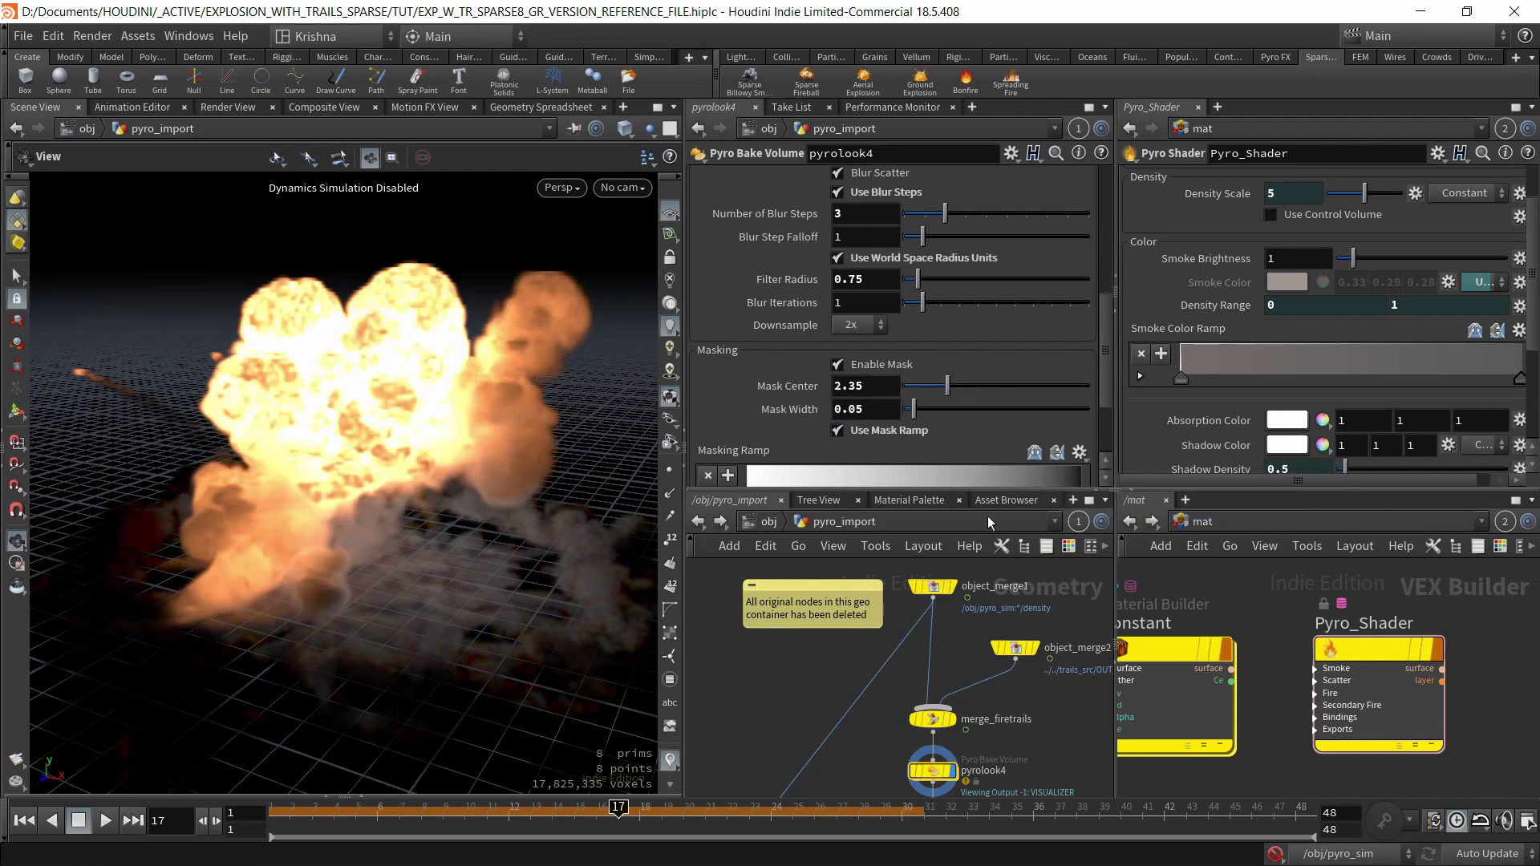
{"action": "key", "text": "ctrl+z"}
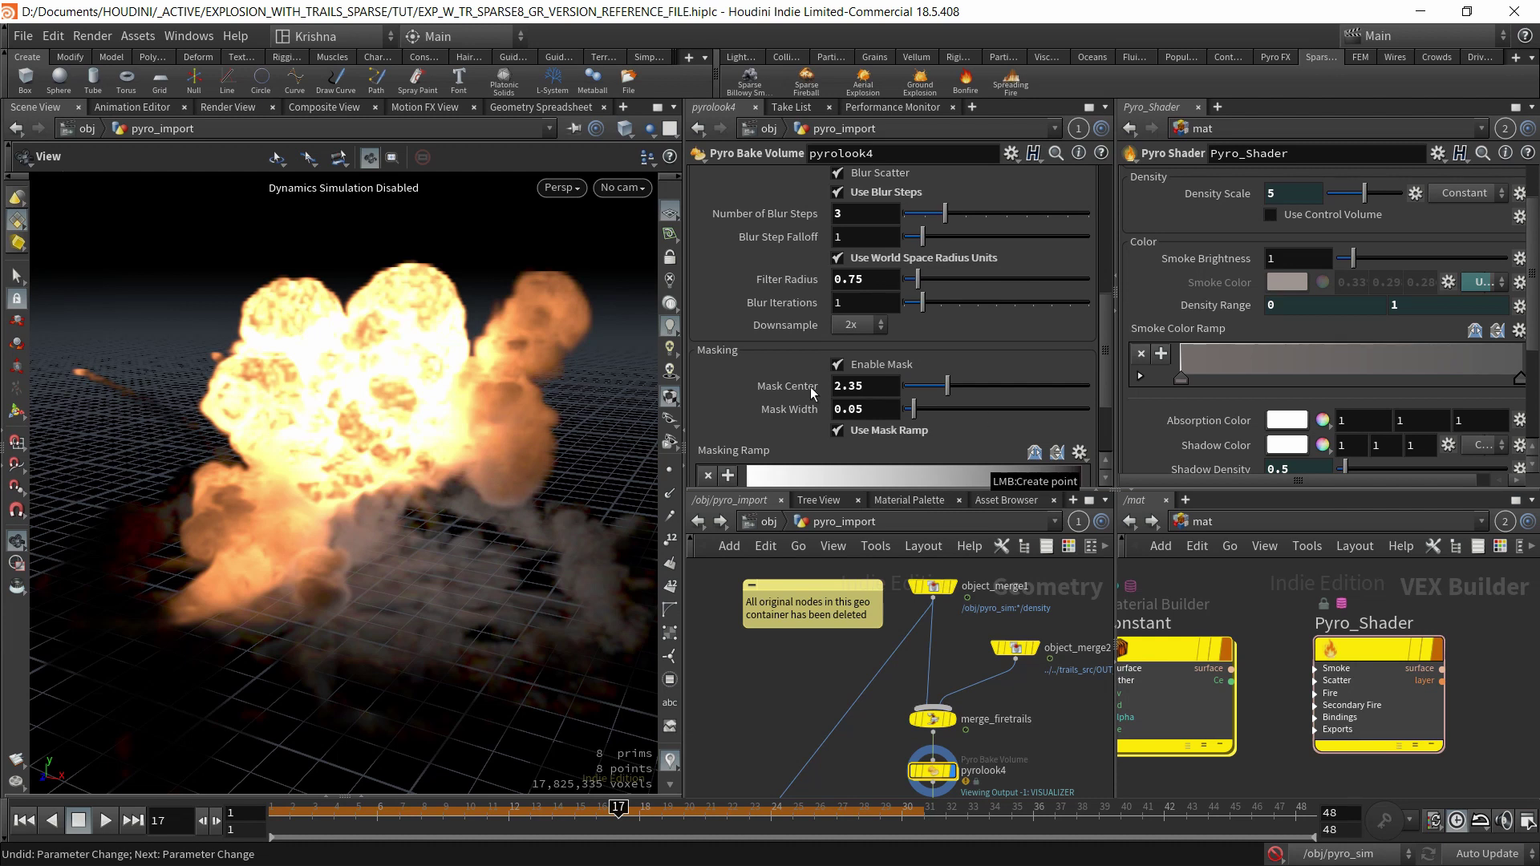
Examine the colors of the first and second points of the scatter Masking Ramp against the explosion's bright and dark areas.
{"action": "scroll", "coordinate": [808, 387], "scroll_direction": "down", "scroll_amount": 3}
{"action": "scroll", "coordinate": [834, 353], "scroll_direction": "down", "scroll_amount": 2}
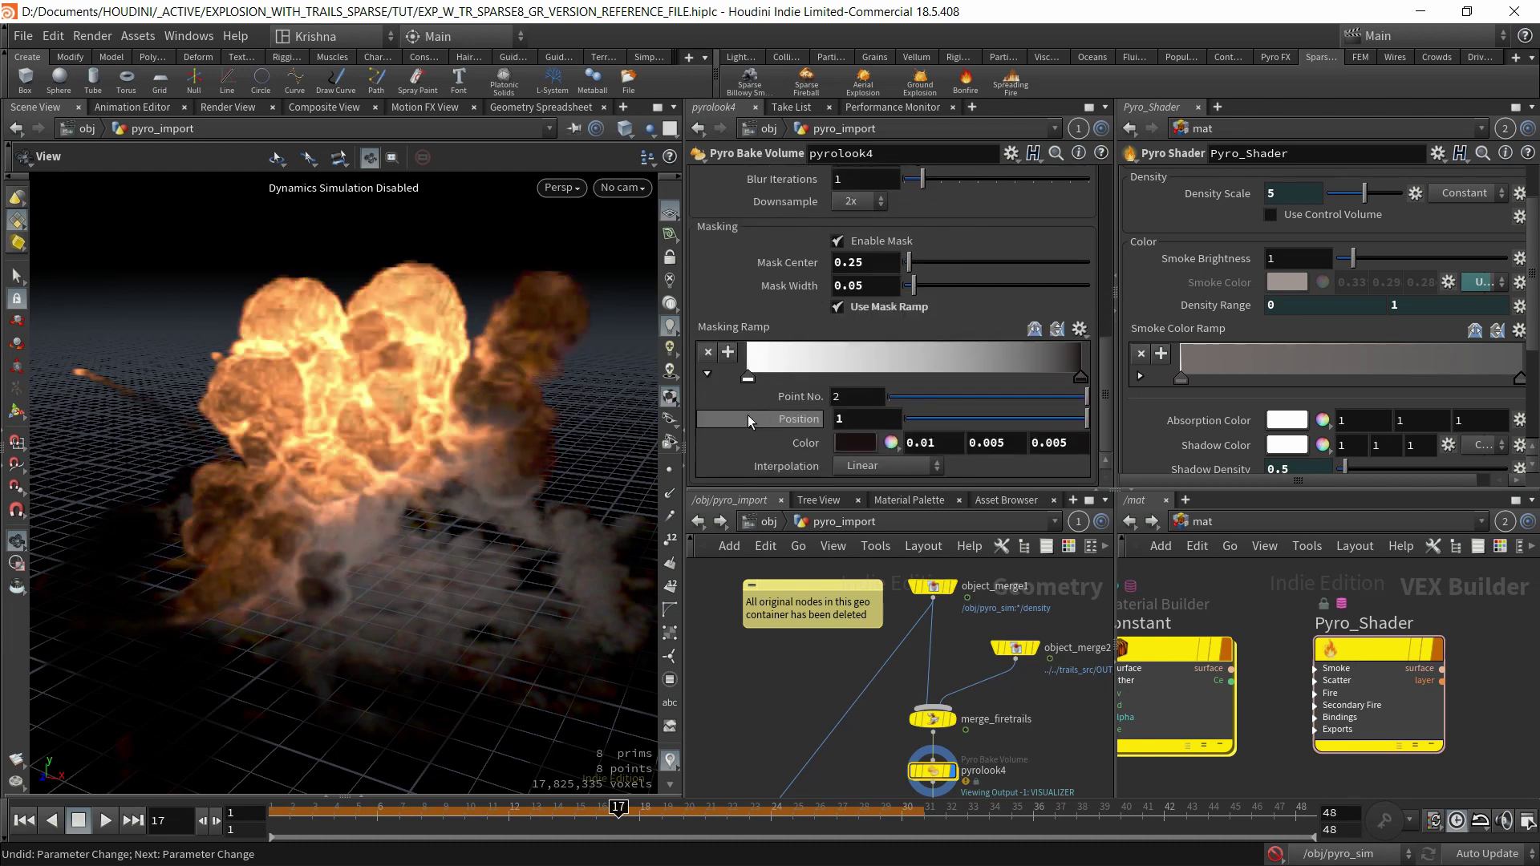
{"action": "left_click", "coordinate": [747, 377]}
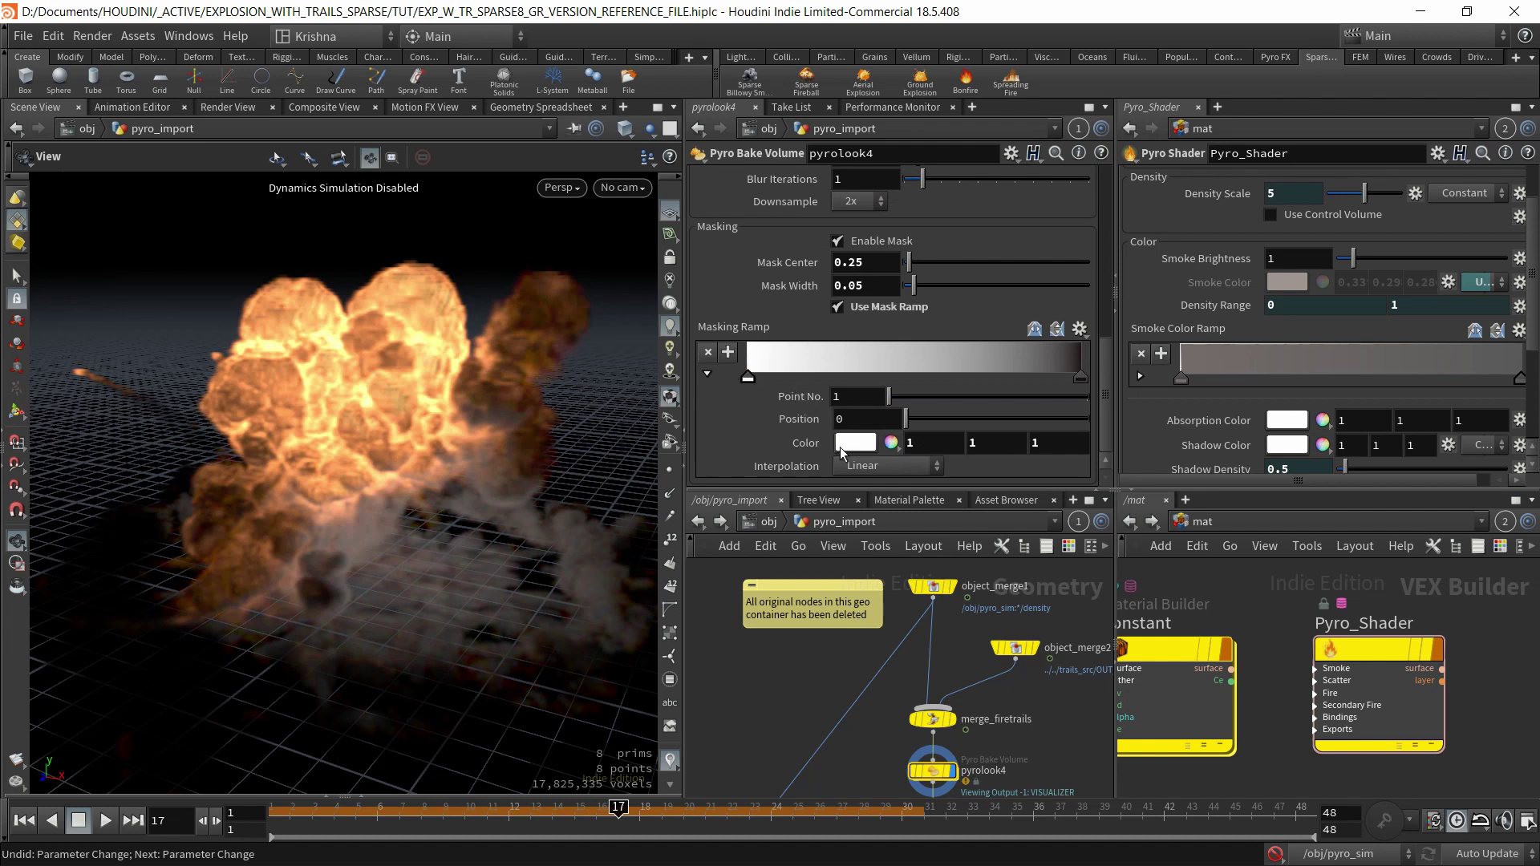
{"action": "left_click_drag", "start_coordinate": [430, 517], "coordinate": [388, 503]}
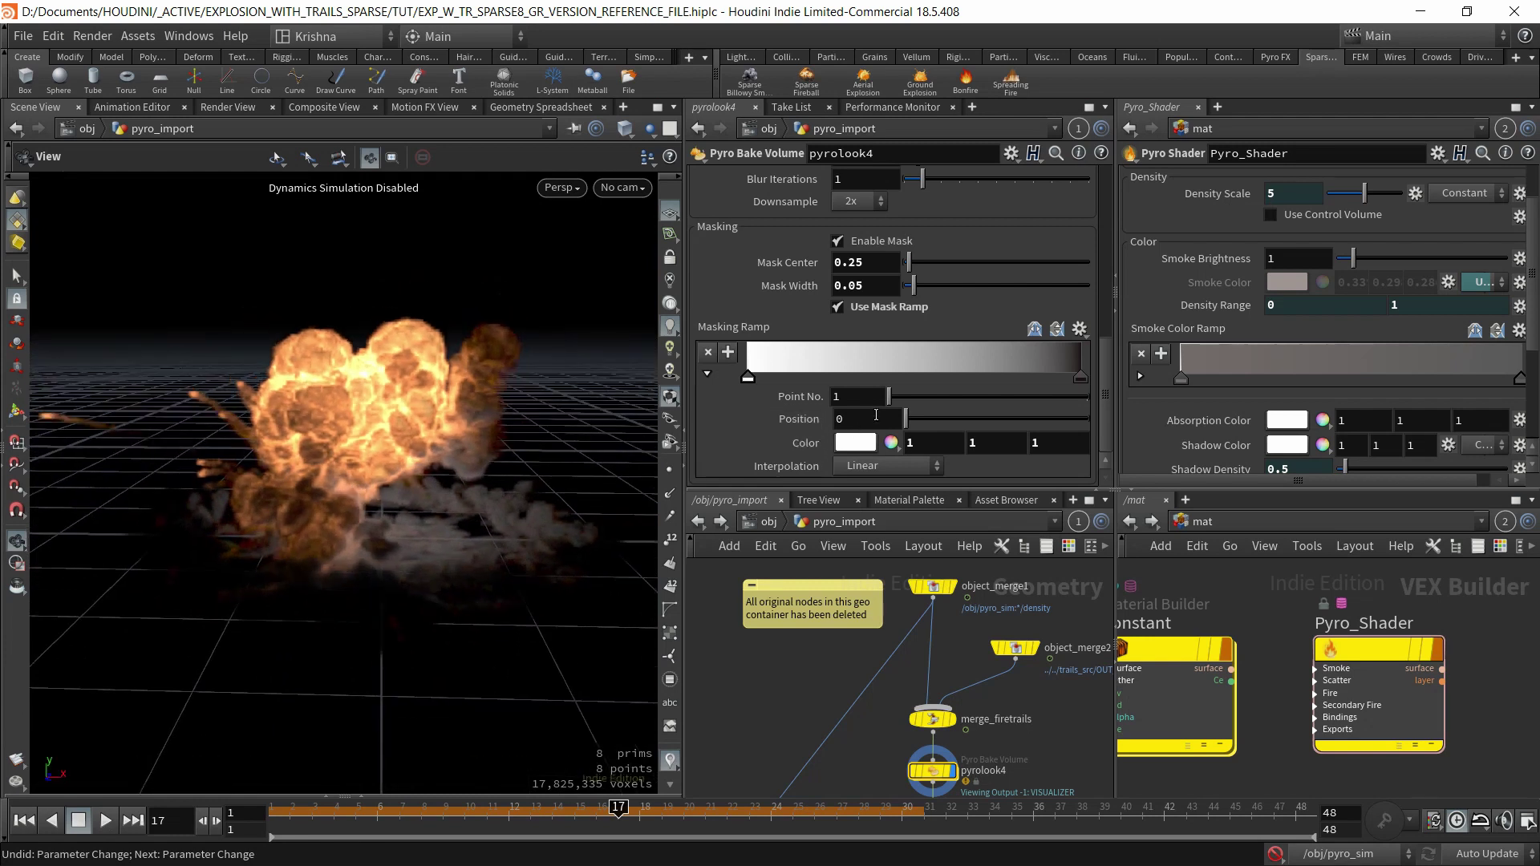
{"action": "left_click", "coordinate": [1080, 377]}
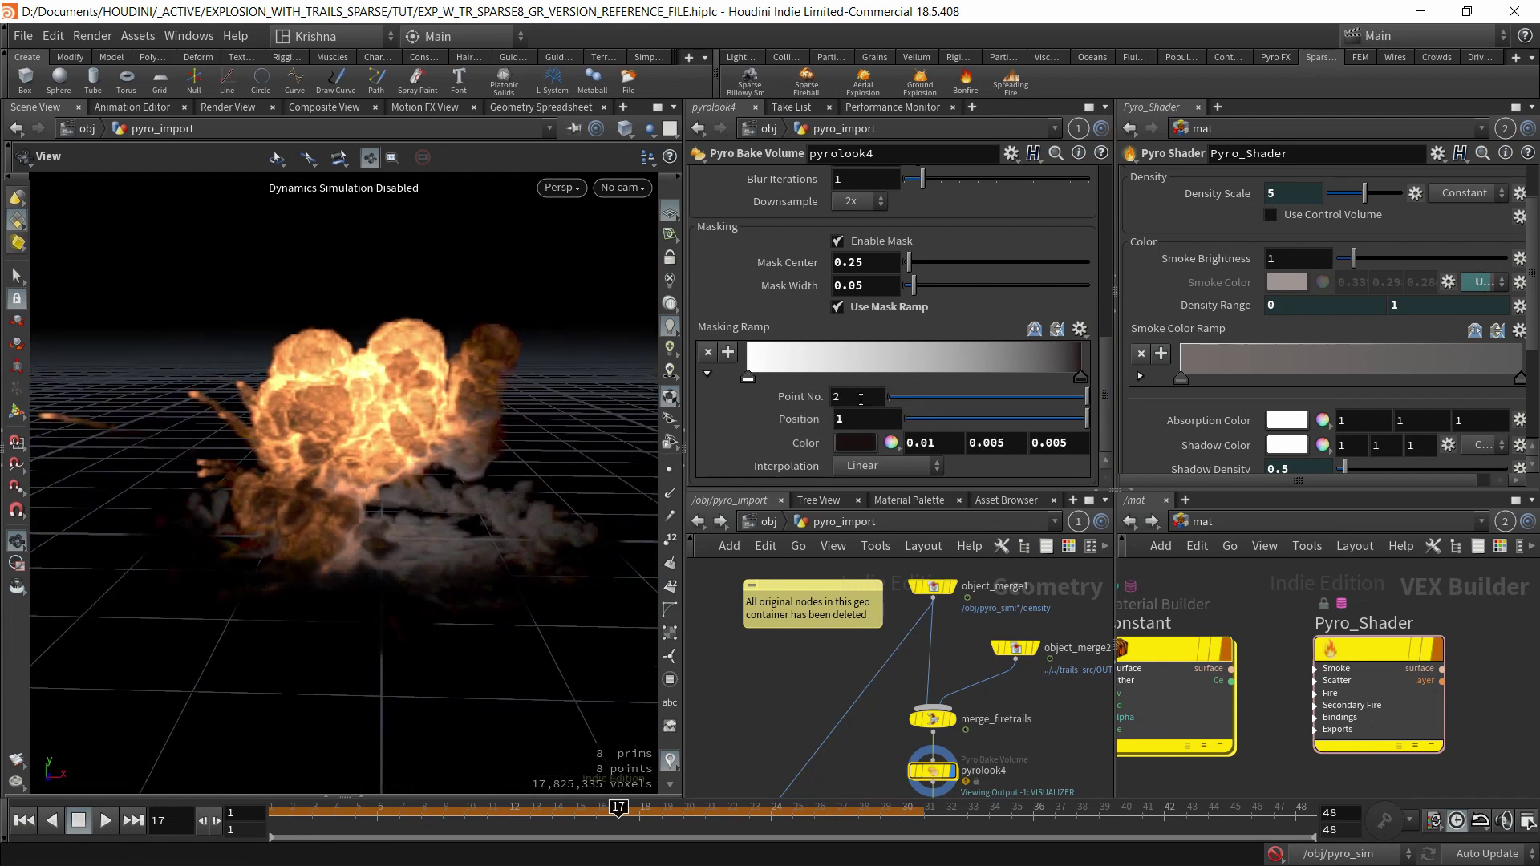
{"action": "mouse_move", "coordinate": [384, 473]}
{"action": "left_mouse_down"}
{"action": "mouse_move", "coordinate": [395, 450]}
{"action": "mouse_move", "coordinate": [380, 576]}
{"action": "mouse_move", "coordinate": [389, 481]}
{"action": "left_mouse_up"}
Turn Enable Fire off and back on in the fire settings of pyrolook4 to compare its effect on the explosion's trails.
{"action": "scroll", "coordinate": [784, 305], "scroll_direction": "up", "scroll_amount": 10}
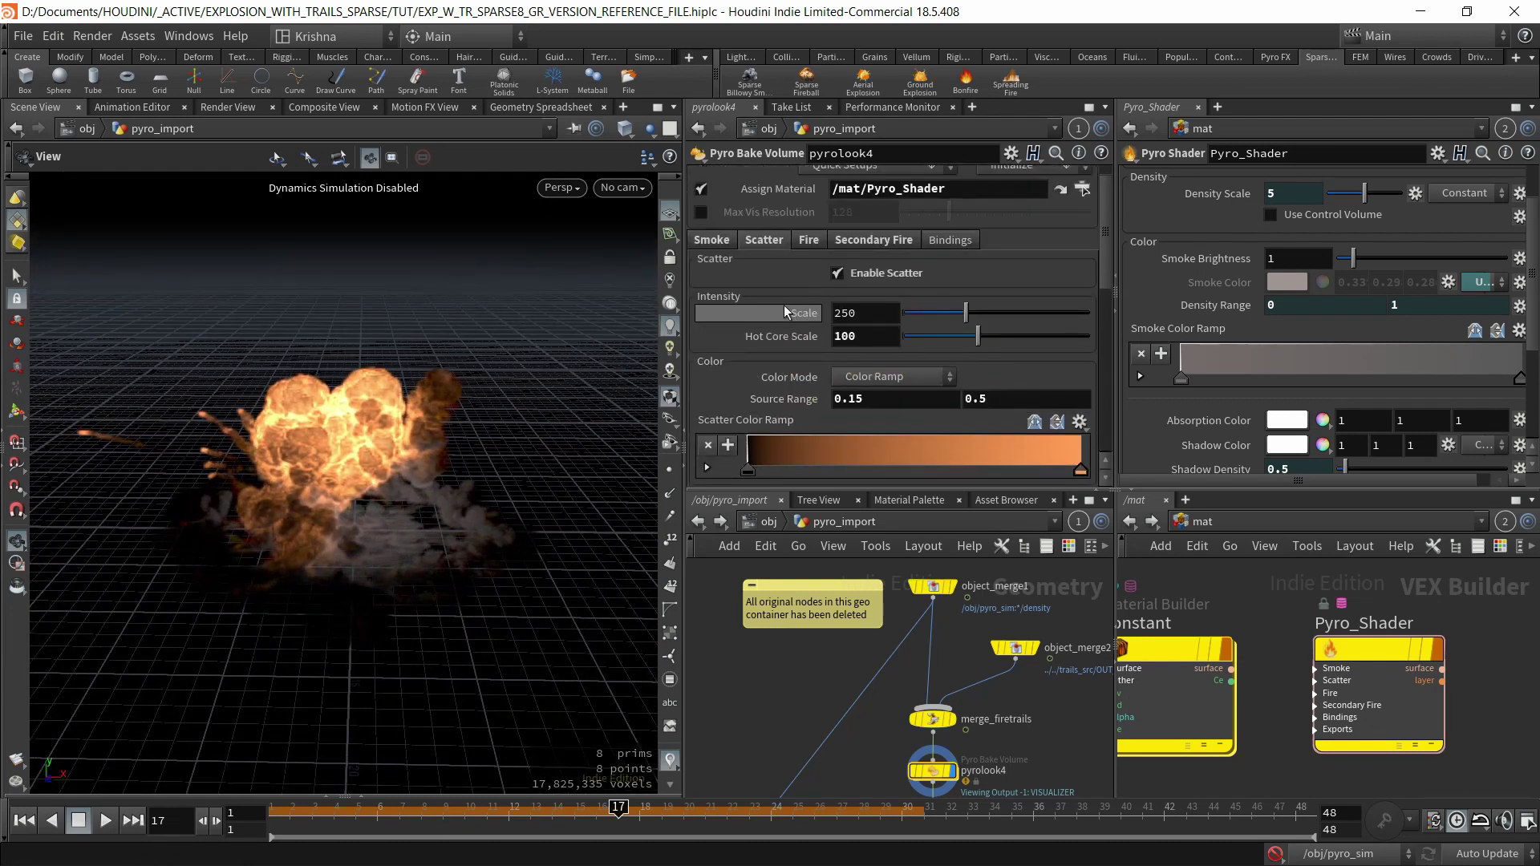
{"action": "left_click", "coordinate": [808, 240]}
{"action": "scroll", "coordinate": [778, 359], "scroll_direction": "down", "scroll_amount": 2}
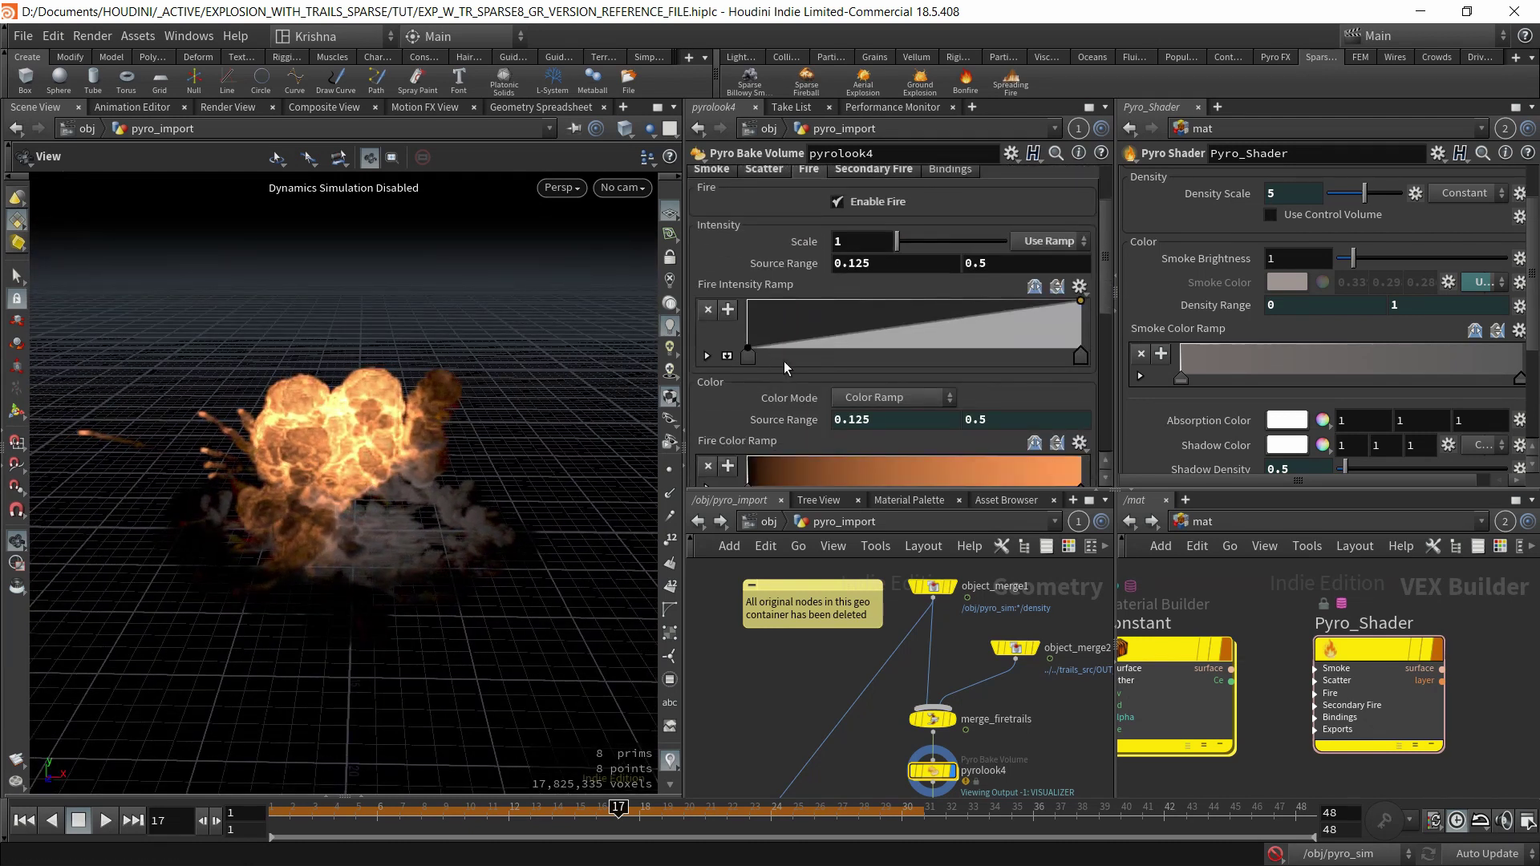
{"action": "left_click", "coordinate": [846, 205]}
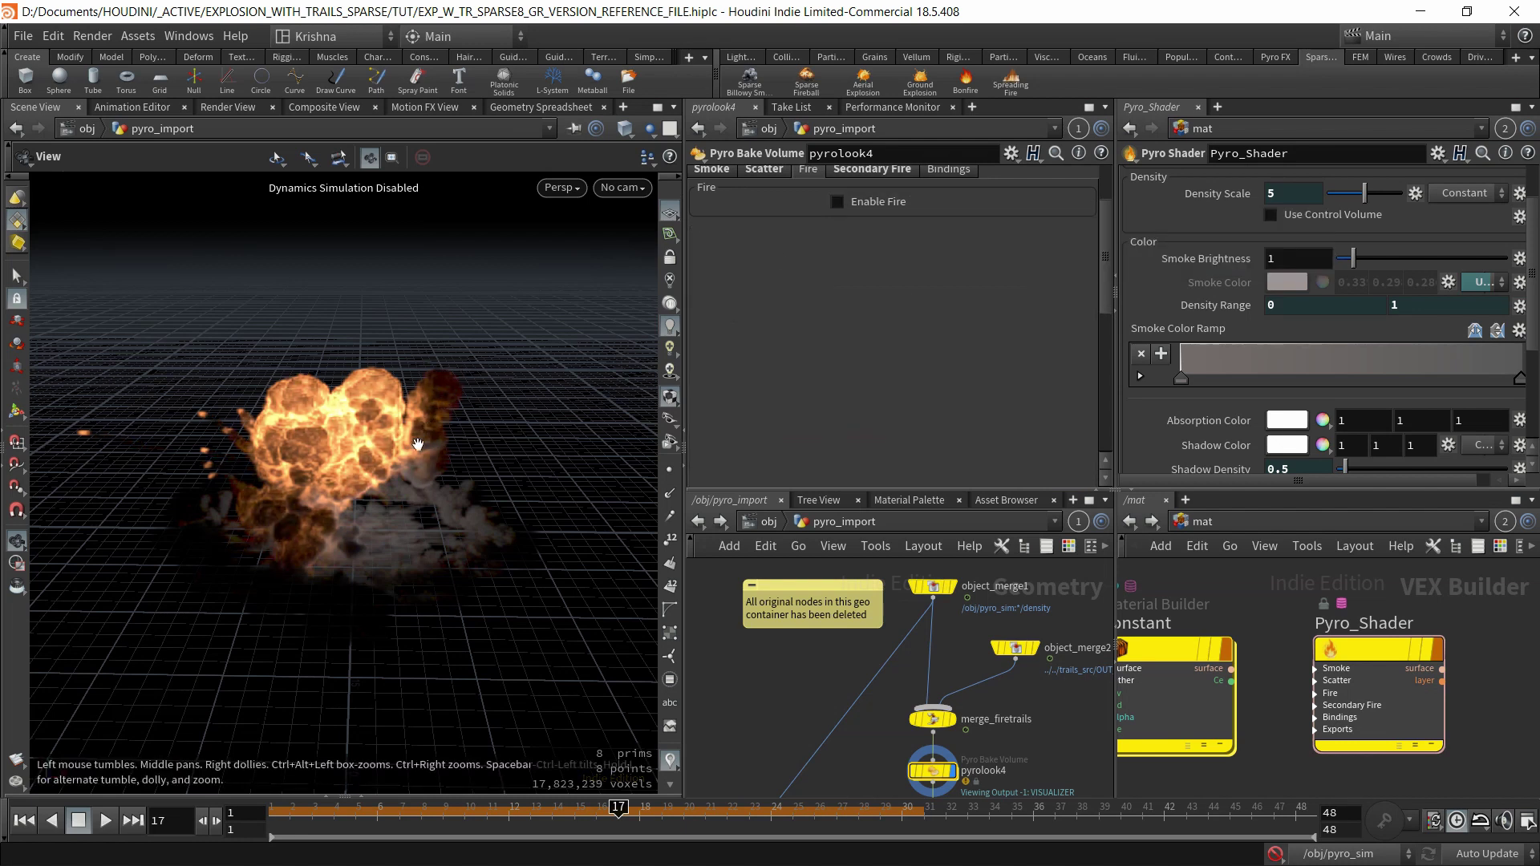
{"action": "left_click", "coordinate": [836, 202]}
{"action": "left_click_drag", "start_coordinate": [409, 455], "coordinate": [383, 501]}
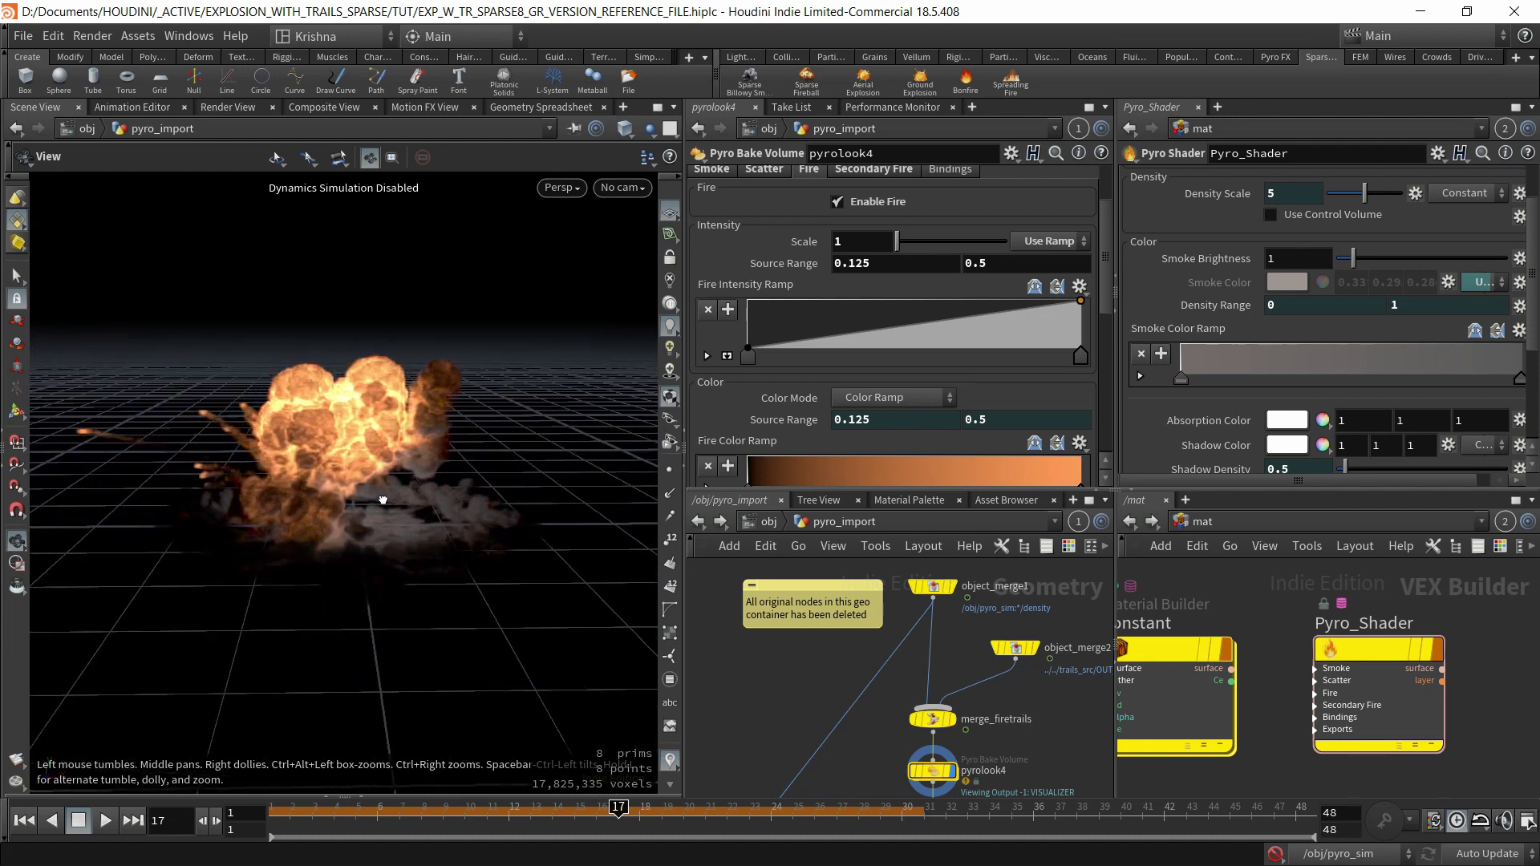
{"action": "scroll", "coordinate": [108, 446], "scroll_direction": "up", "scroll_amount": 4}
{"action": "middle_click_drag", "start_coordinate": [107, 444], "coordinate": [192, 453]}
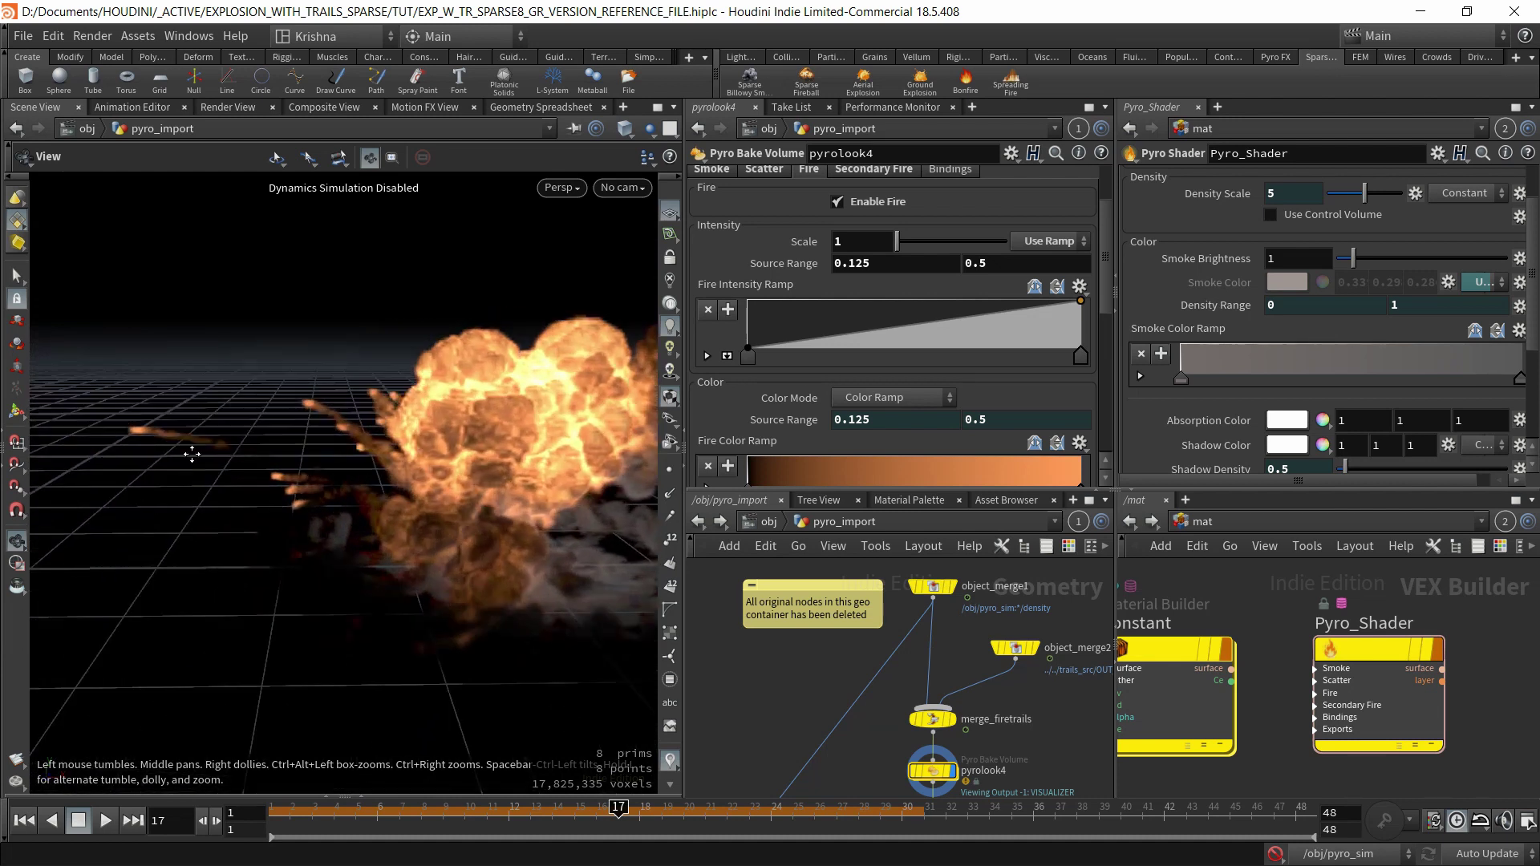
Turn off the main Enable Fire once more, view the whole explosion without it, and turn it back on.
{"action": "left_click", "coordinate": [836, 201]}
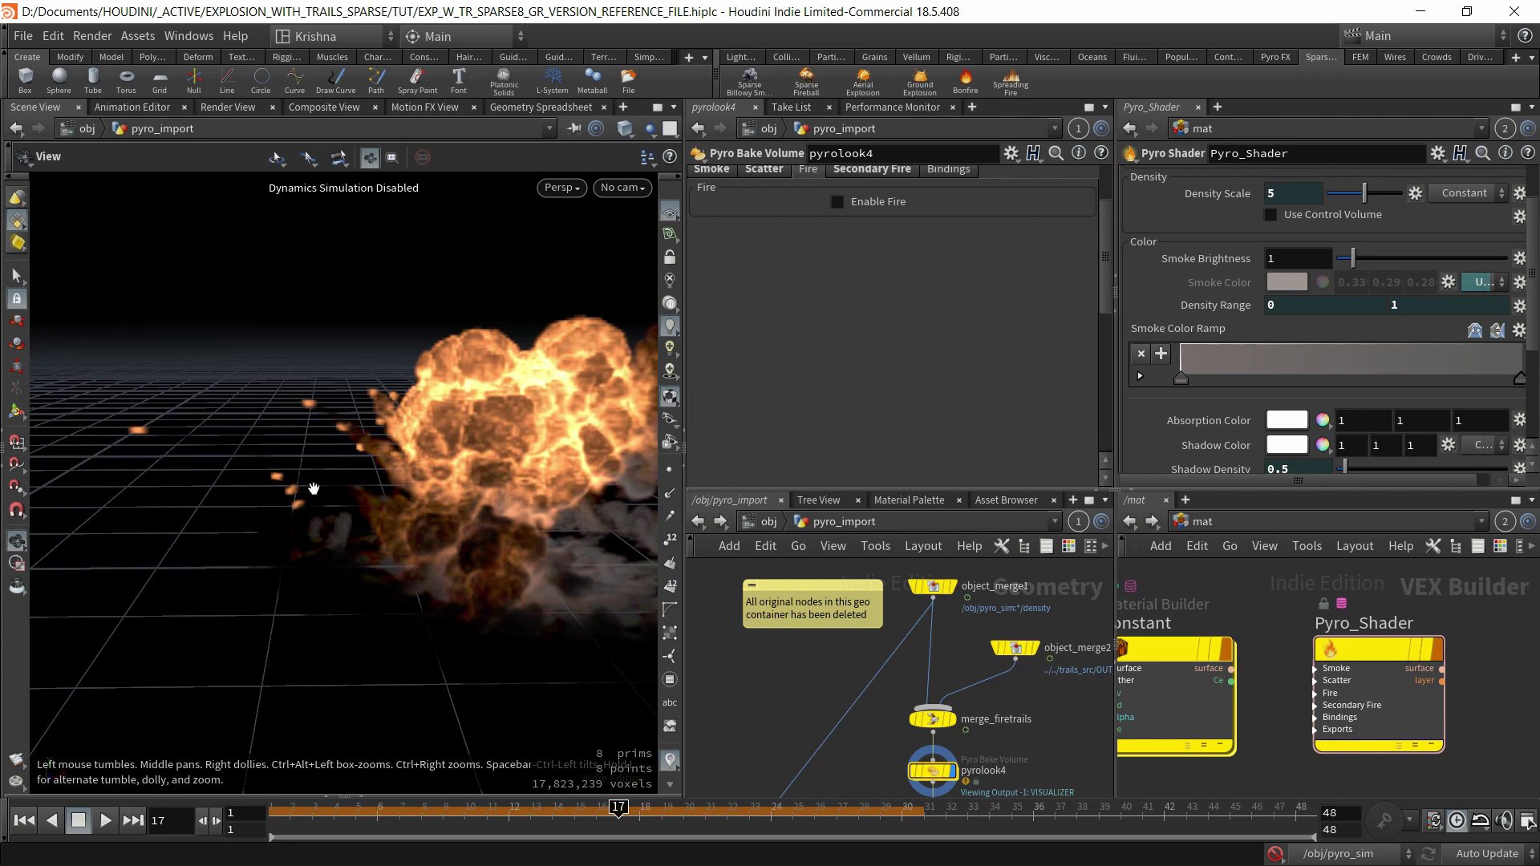
{"action": "left_click_drag", "start_coordinate": [410, 477], "coordinate": [310, 493]}
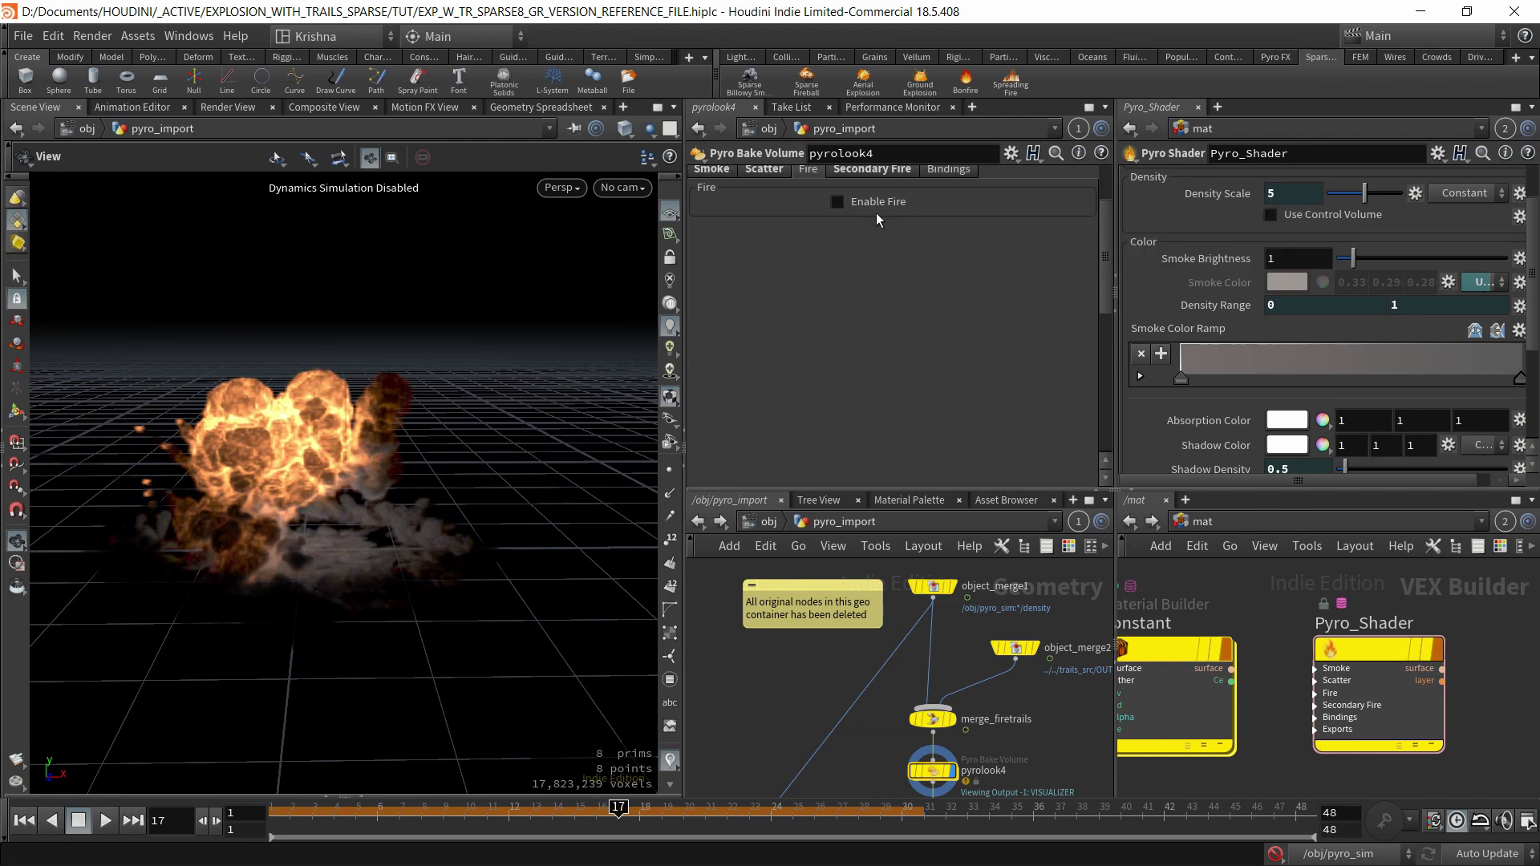
{"action": "left_click", "coordinate": [836, 202]}
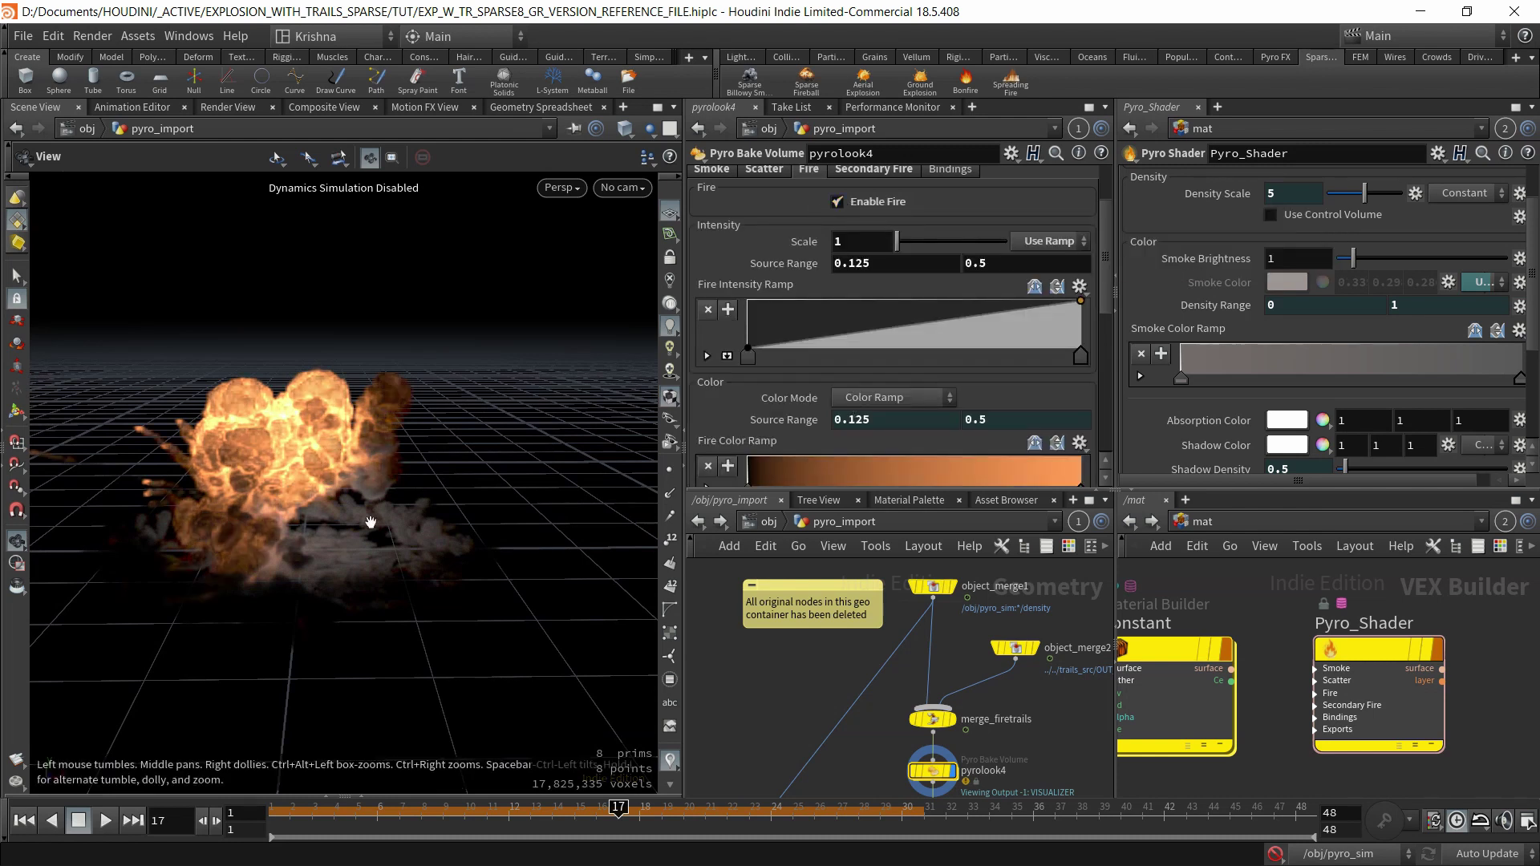
Examine the main fire's intensity ramp, color ramp, mask values and Masking Ramp.
{"action": "scroll", "coordinate": [820, 347], "scroll_direction": "down", "scroll_amount": 2}
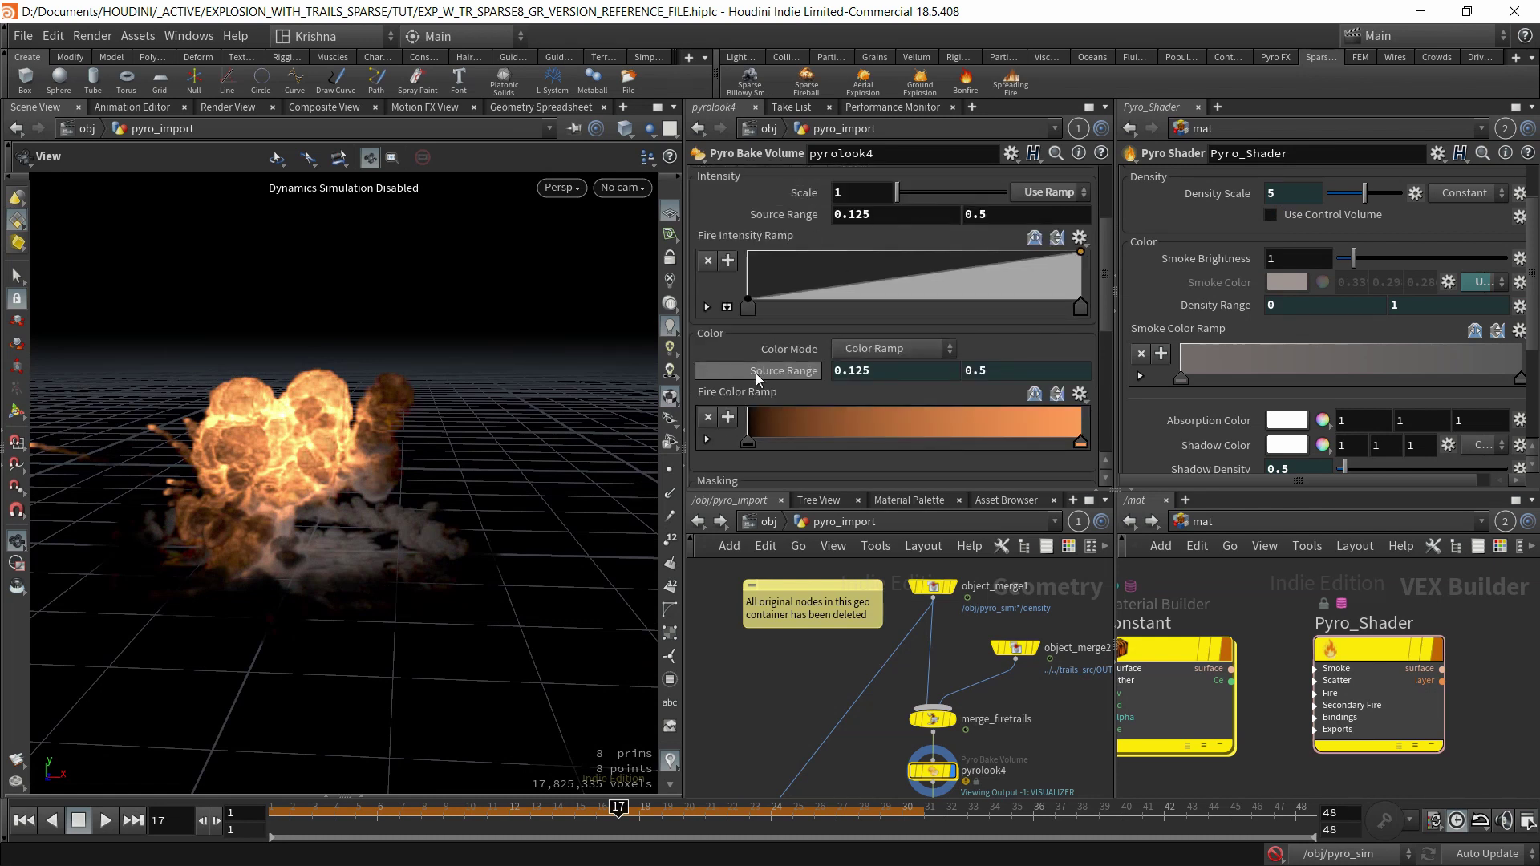
{"action": "scroll", "coordinate": [776, 433], "scroll_direction": "down", "scroll_amount": 2}
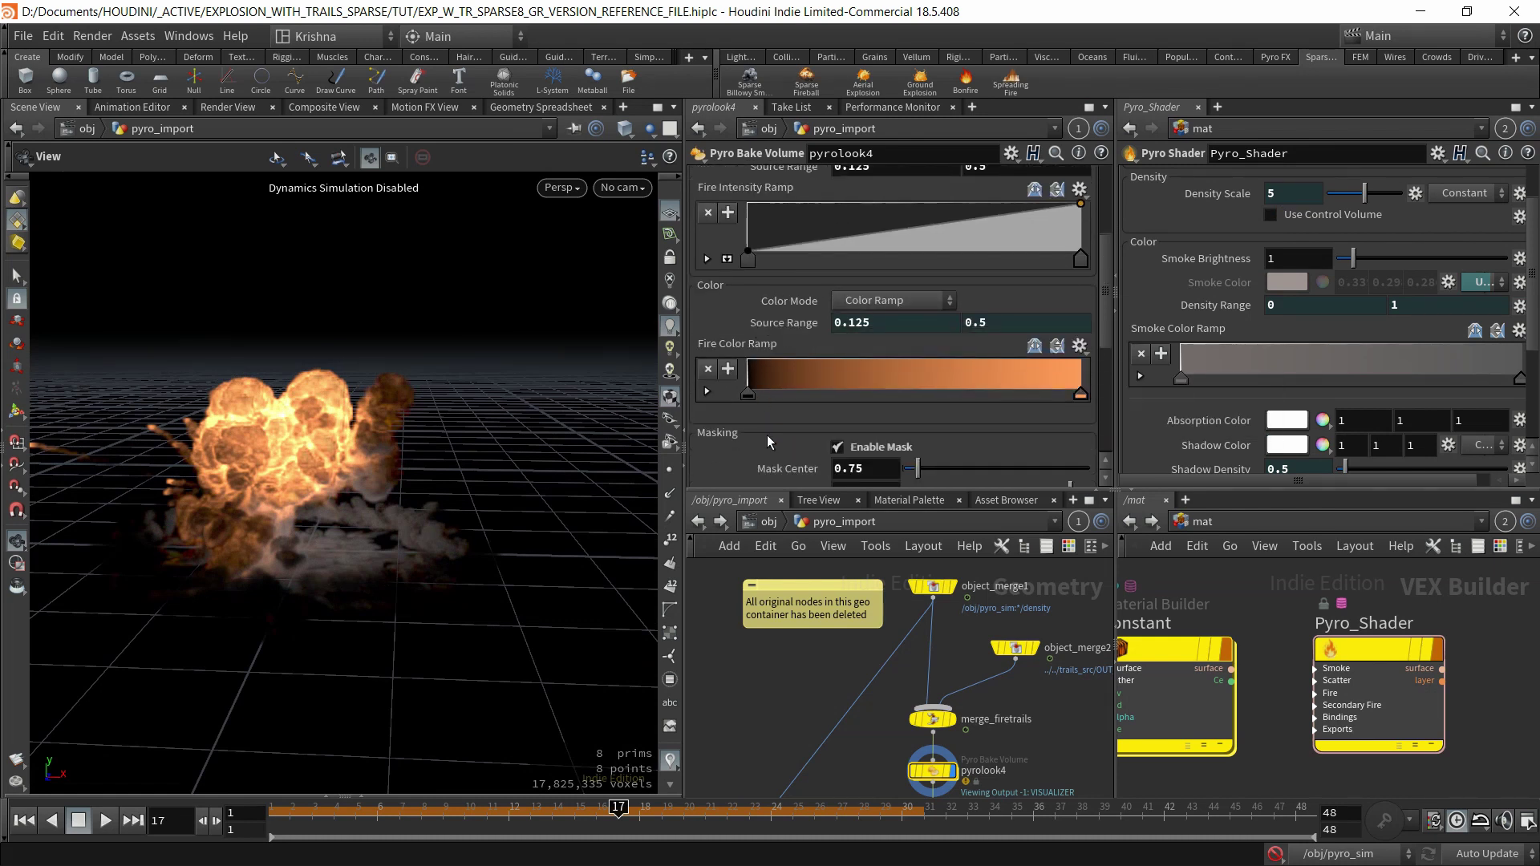
{"action": "scroll", "coordinate": [767, 435], "scroll_direction": "down", "scroll_amount": 3}
{"action": "scroll", "coordinate": [767, 422], "scroll_direction": "down", "scroll_amount": 5}
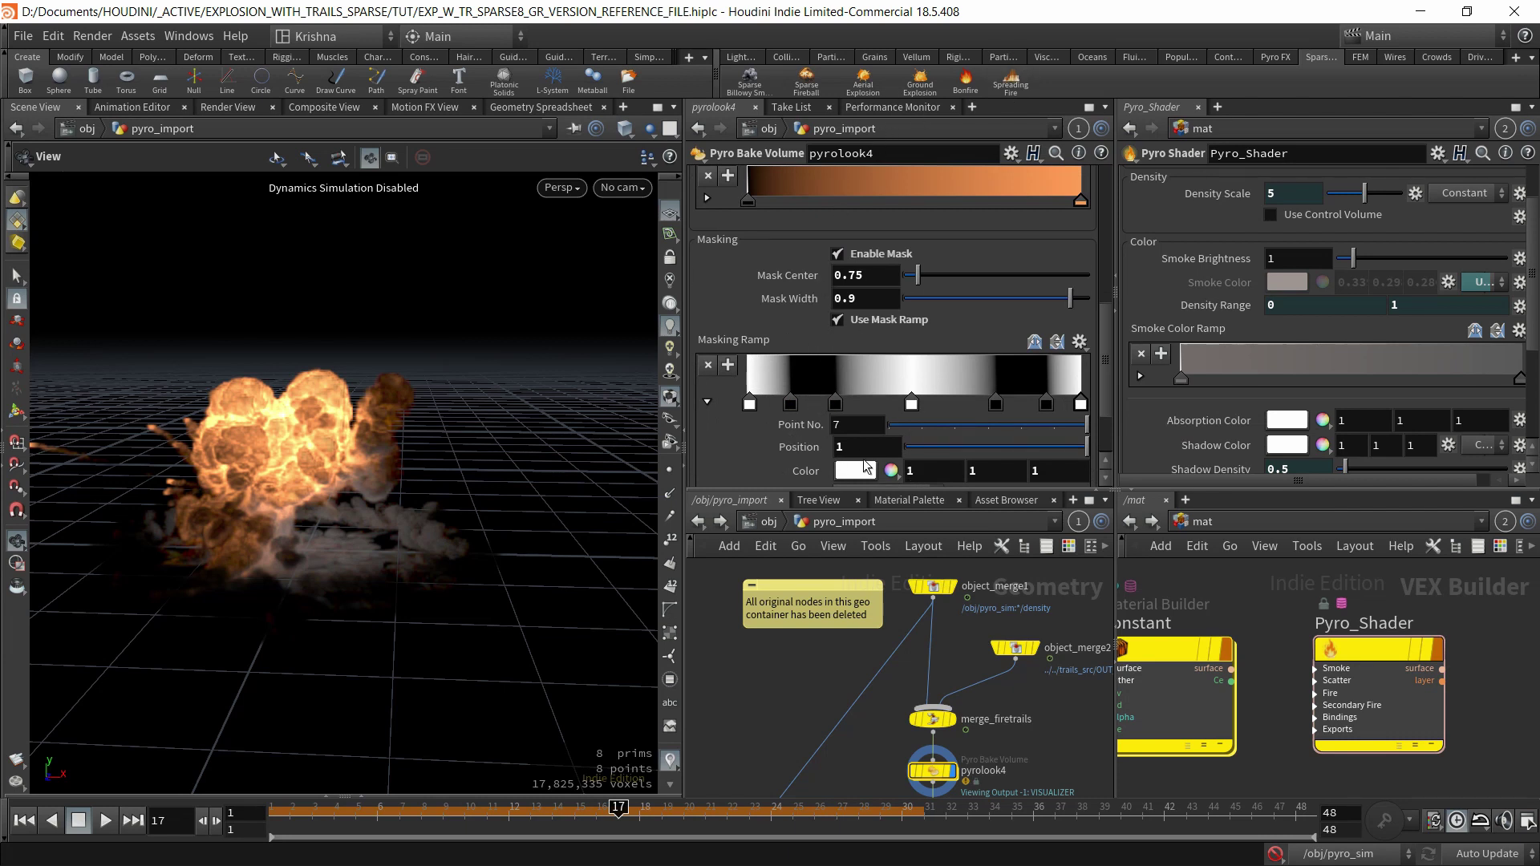
{"action": "scroll", "coordinate": [816, 431], "scroll_direction": "down", "scroll_amount": 4}
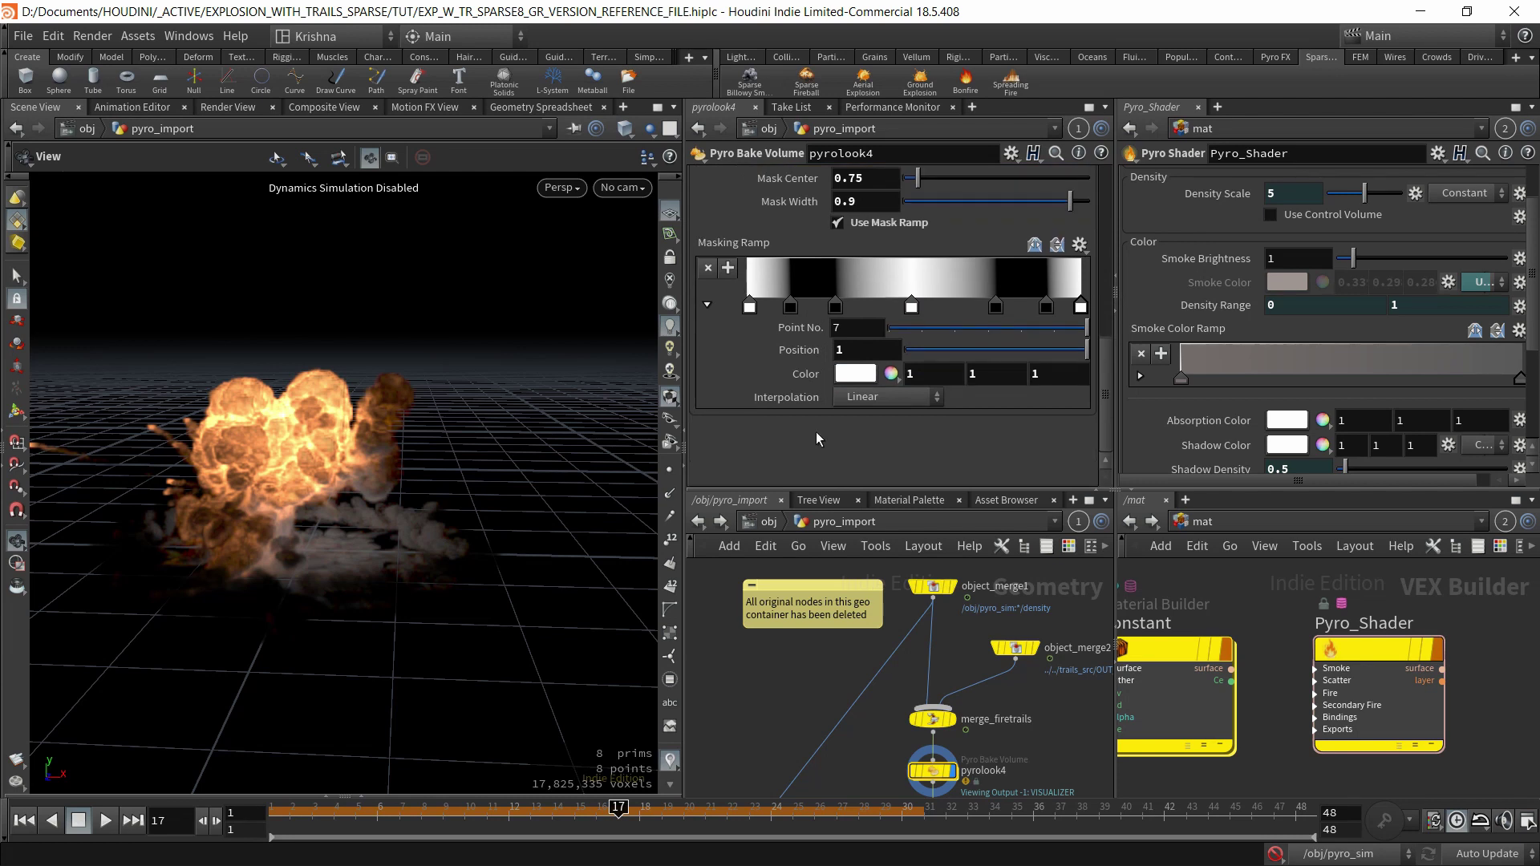
Reveal the expressions behind the main fire's color Source Range and switch back to its values.
{"action": "scroll", "coordinate": [816, 432], "scroll_direction": "up", "scroll_amount": 7}
{"action": "scroll", "coordinate": [815, 432], "scroll_direction": "up", "scroll_amount": 3}
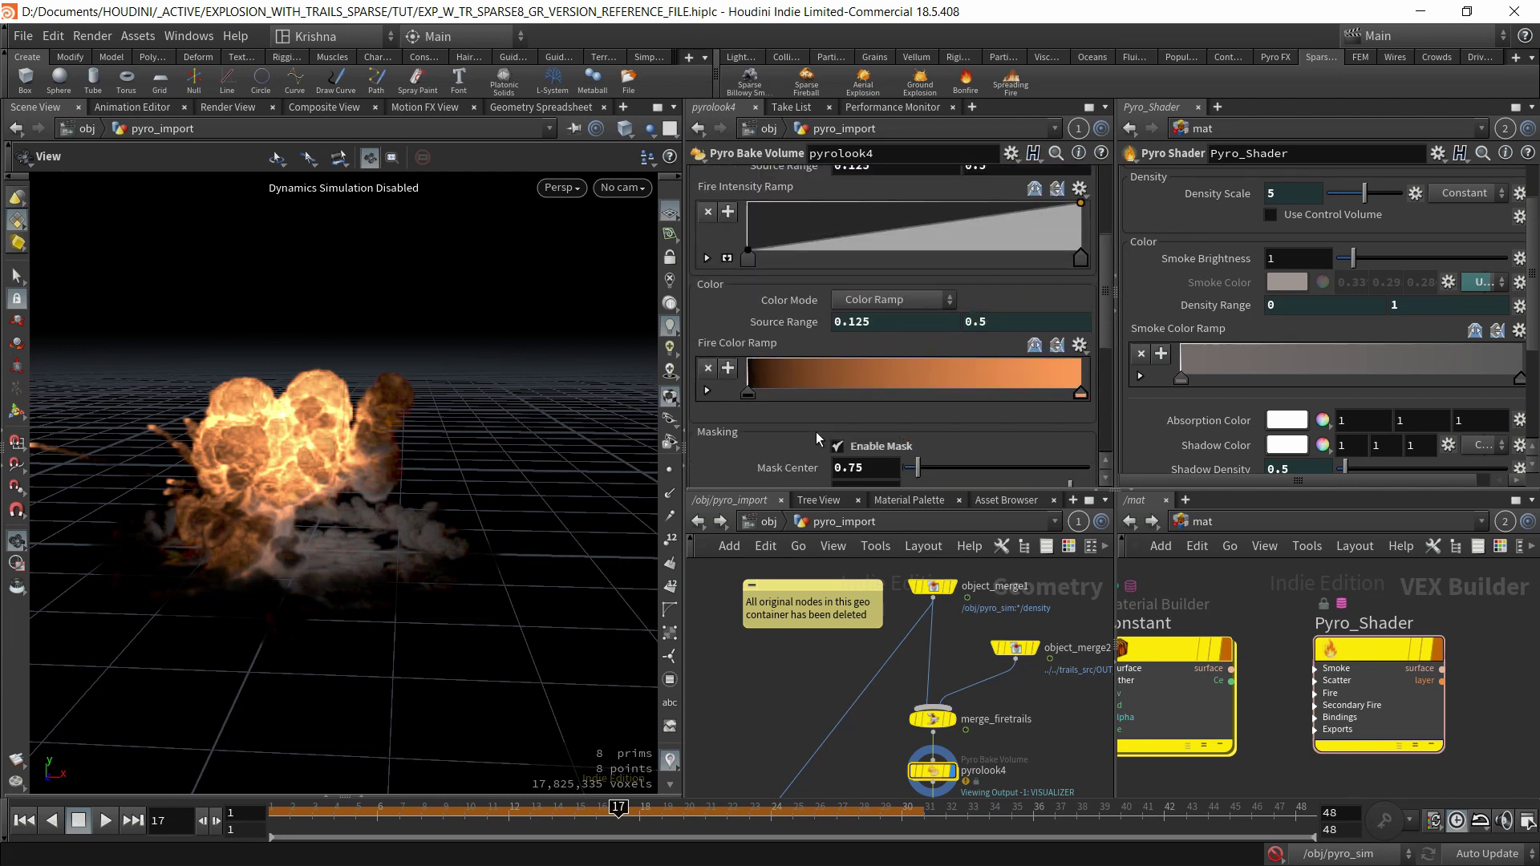
{"action": "left_click", "coordinate": [806, 327]}
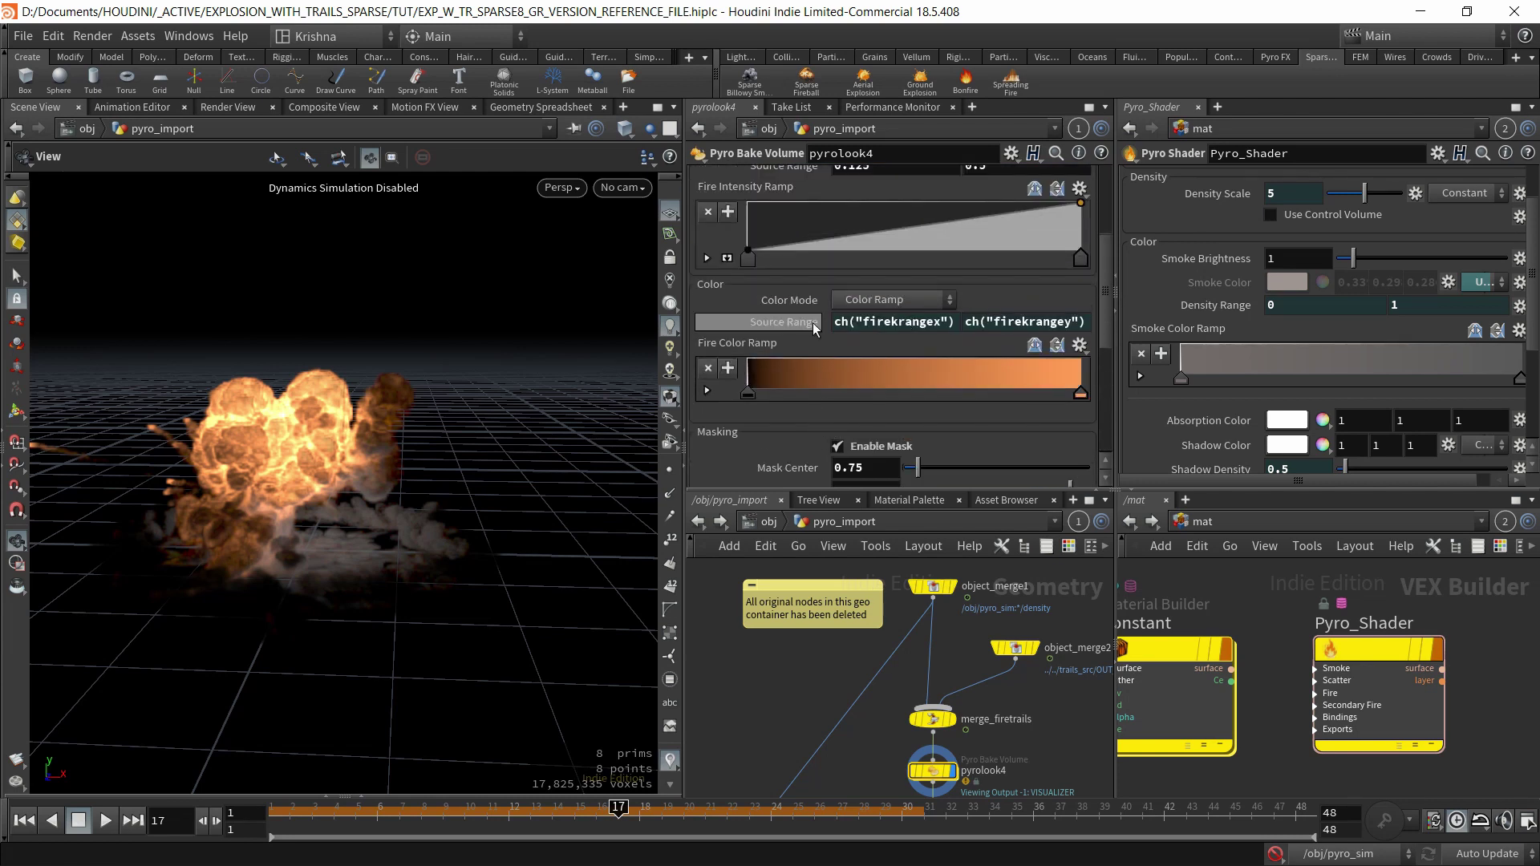
{"action": "left_click", "coordinate": [806, 327]}
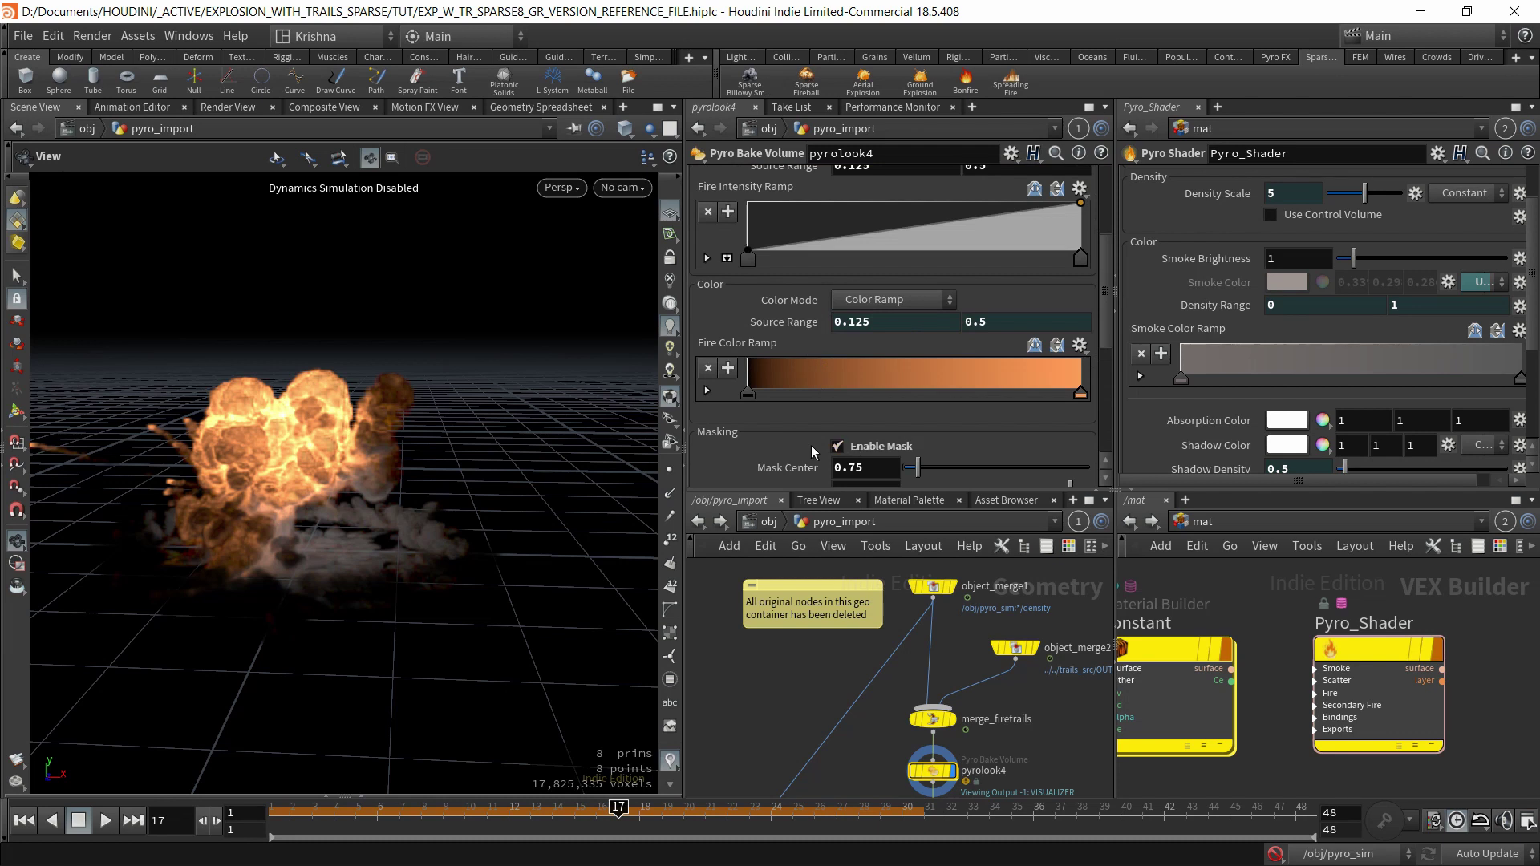
{"action": "scroll", "coordinate": [838, 422], "scroll_direction": "up", "scroll_amount": 5}
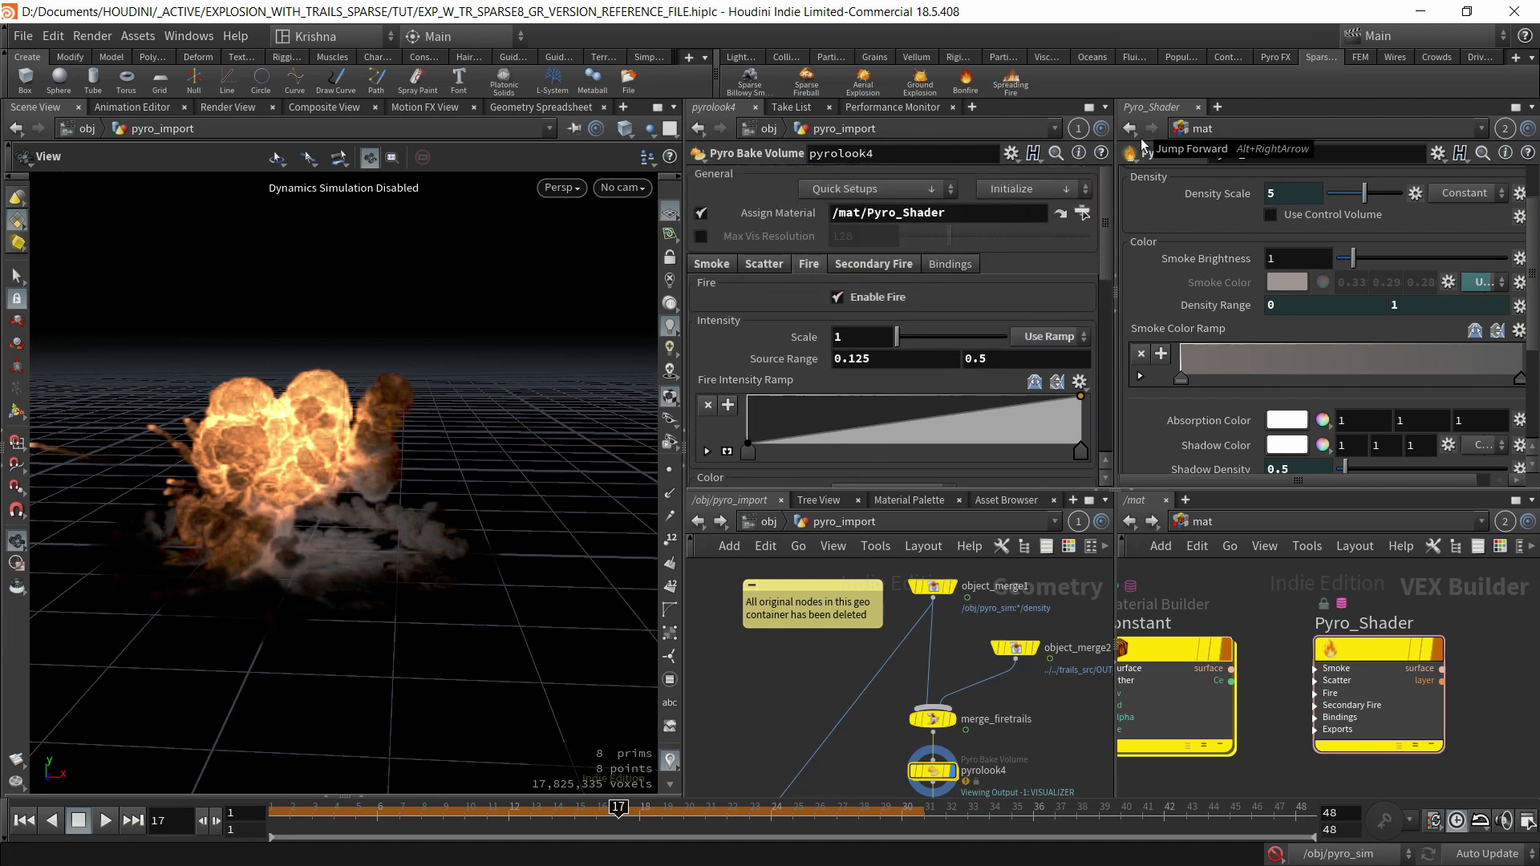
Show the Secondary Fire settings of pyrolook4 and view the explosion together with its trails.
{"action": "left_click", "coordinate": [869, 267]}
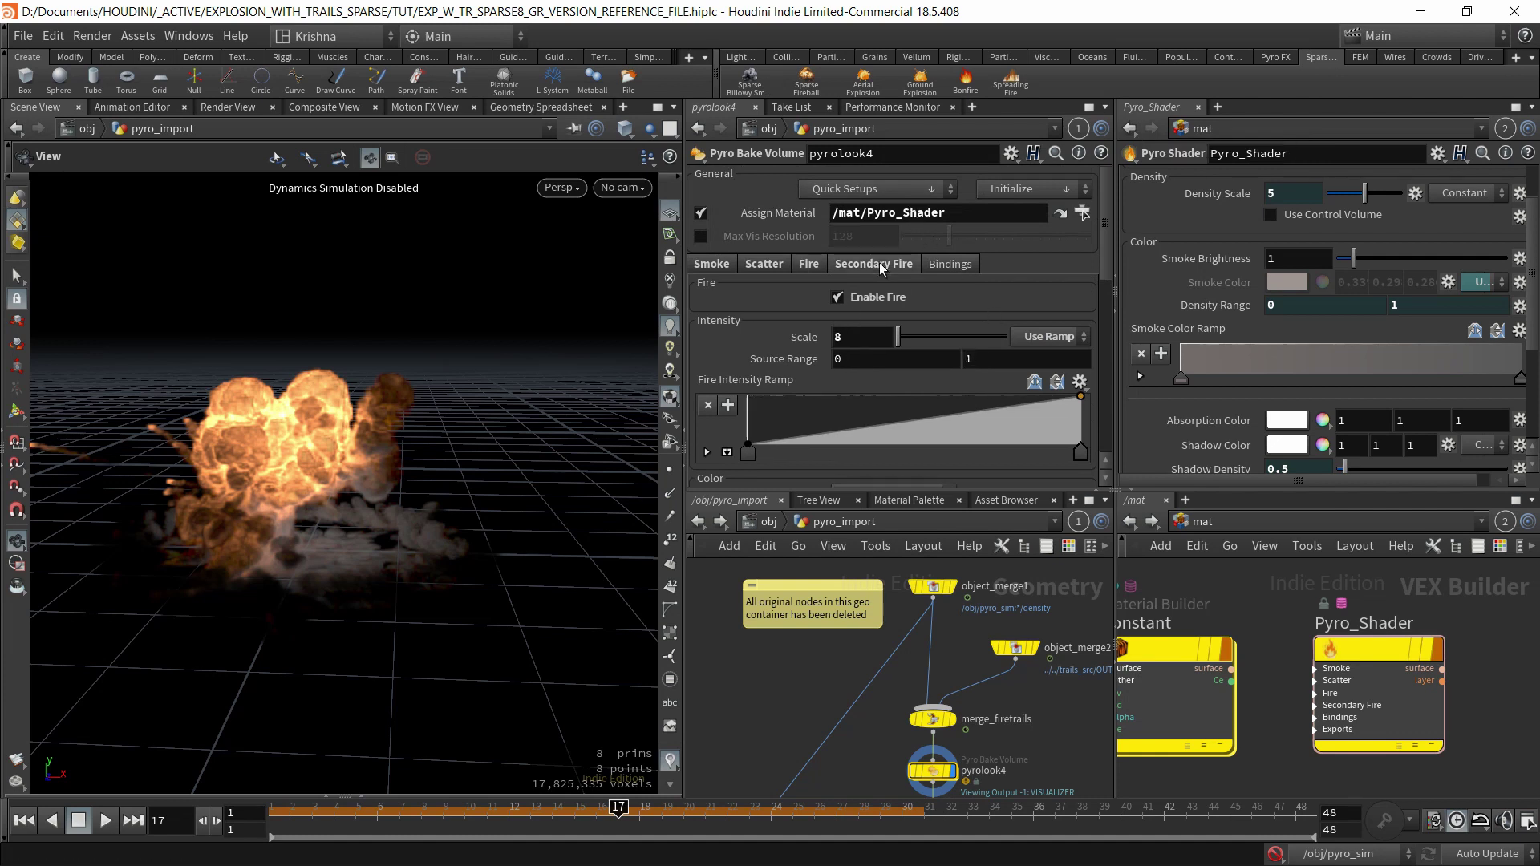
{"action": "left_click_drag", "start_coordinate": [305, 483], "coordinate": [418, 464]}
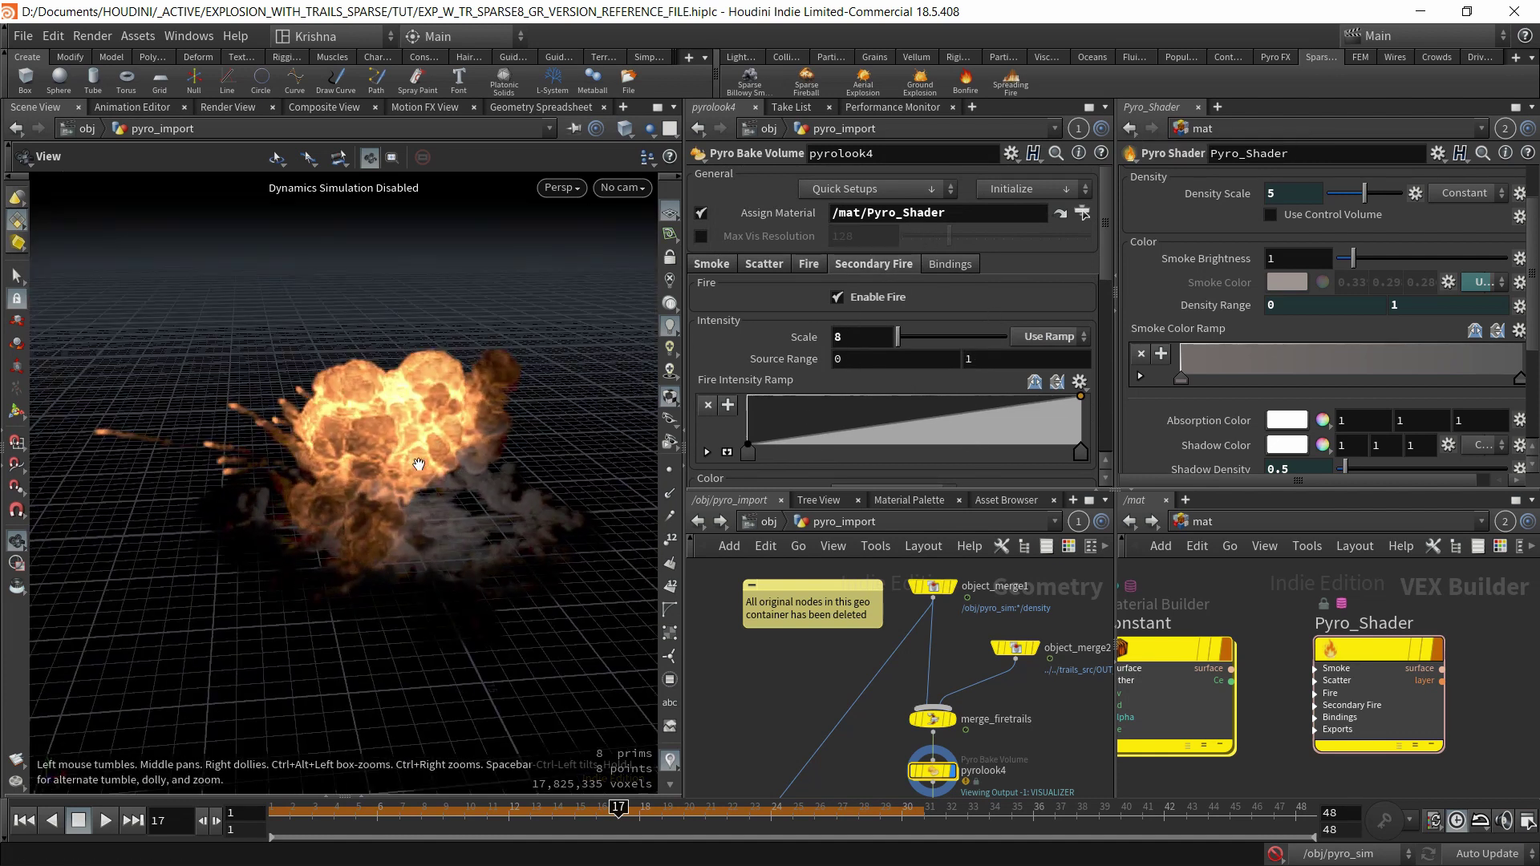
{"action": "left_click", "coordinate": [1023, 651]}
{"action": "left_click", "coordinate": [931, 771]}
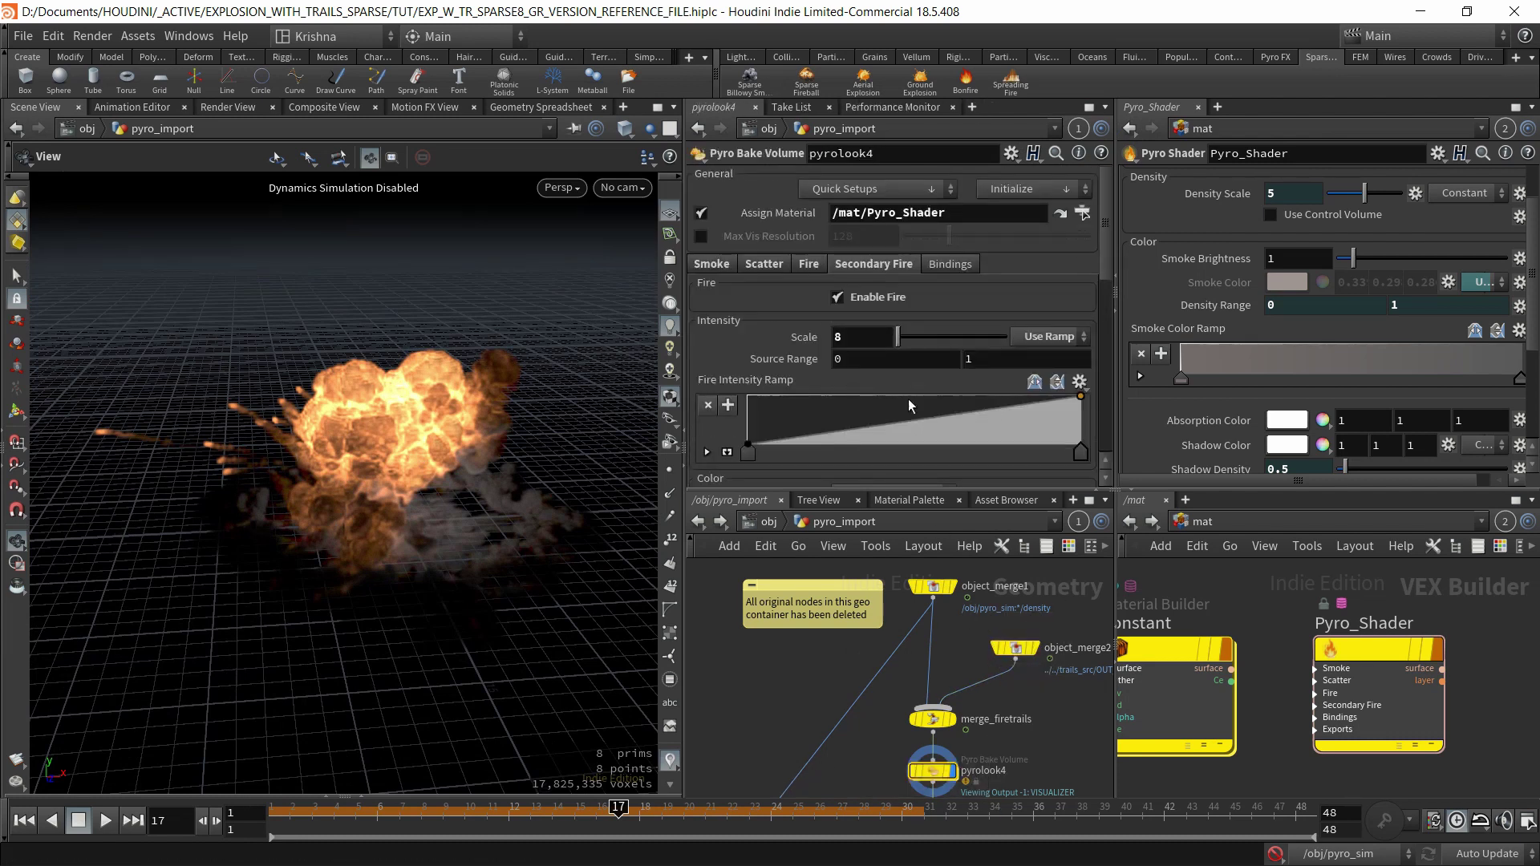
Disable and re-enable the secondary fire, examining the difference on the trails up close.
{"action": "left_click", "coordinate": [837, 297]}
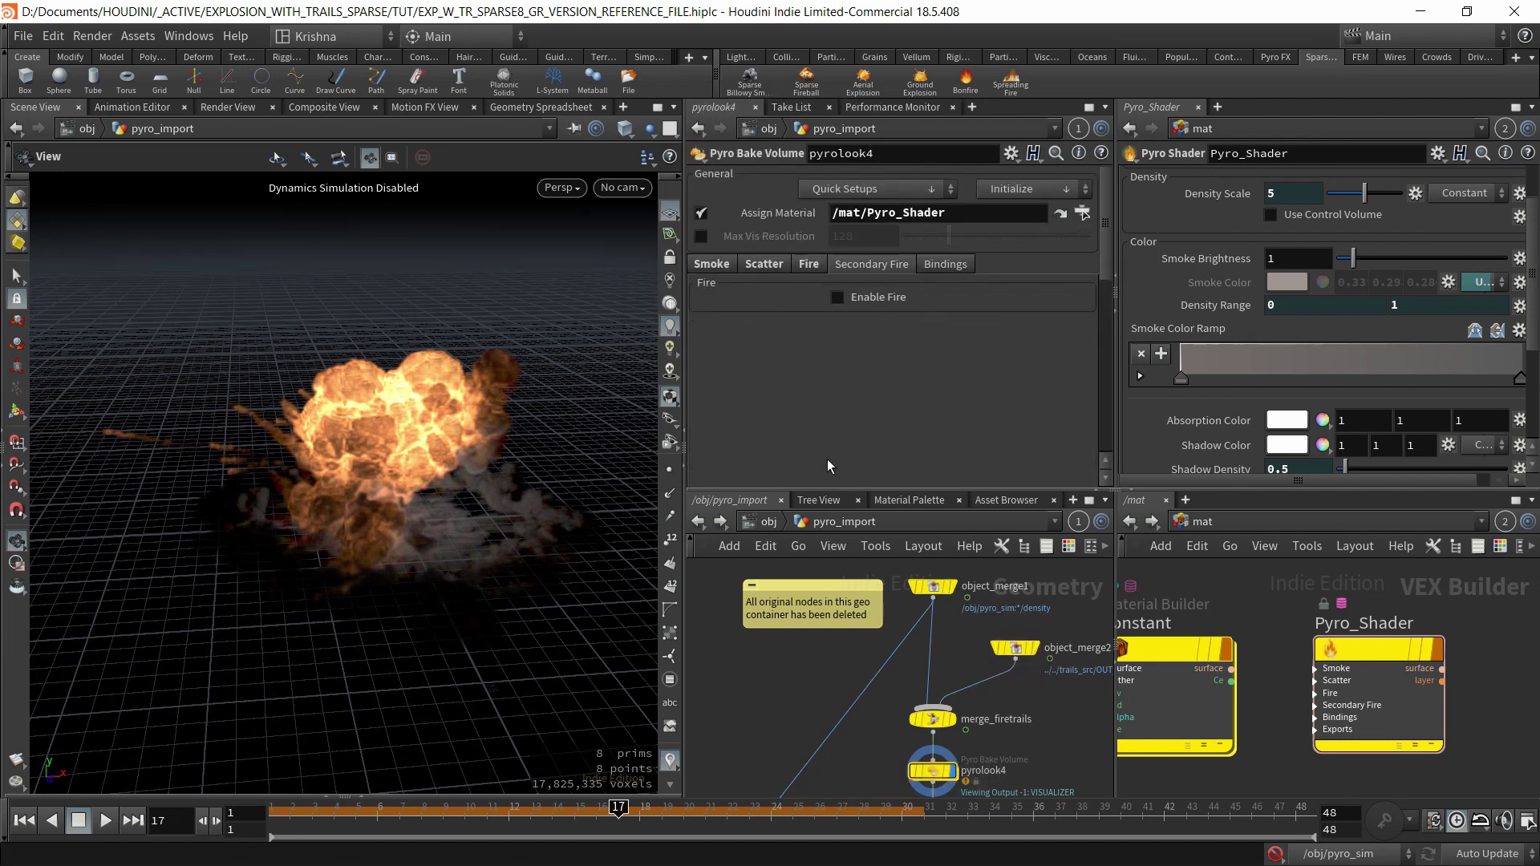
{"action": "middle_click_drag", "start_coordinate": [121, 449], "coordinate": [190, 447]}
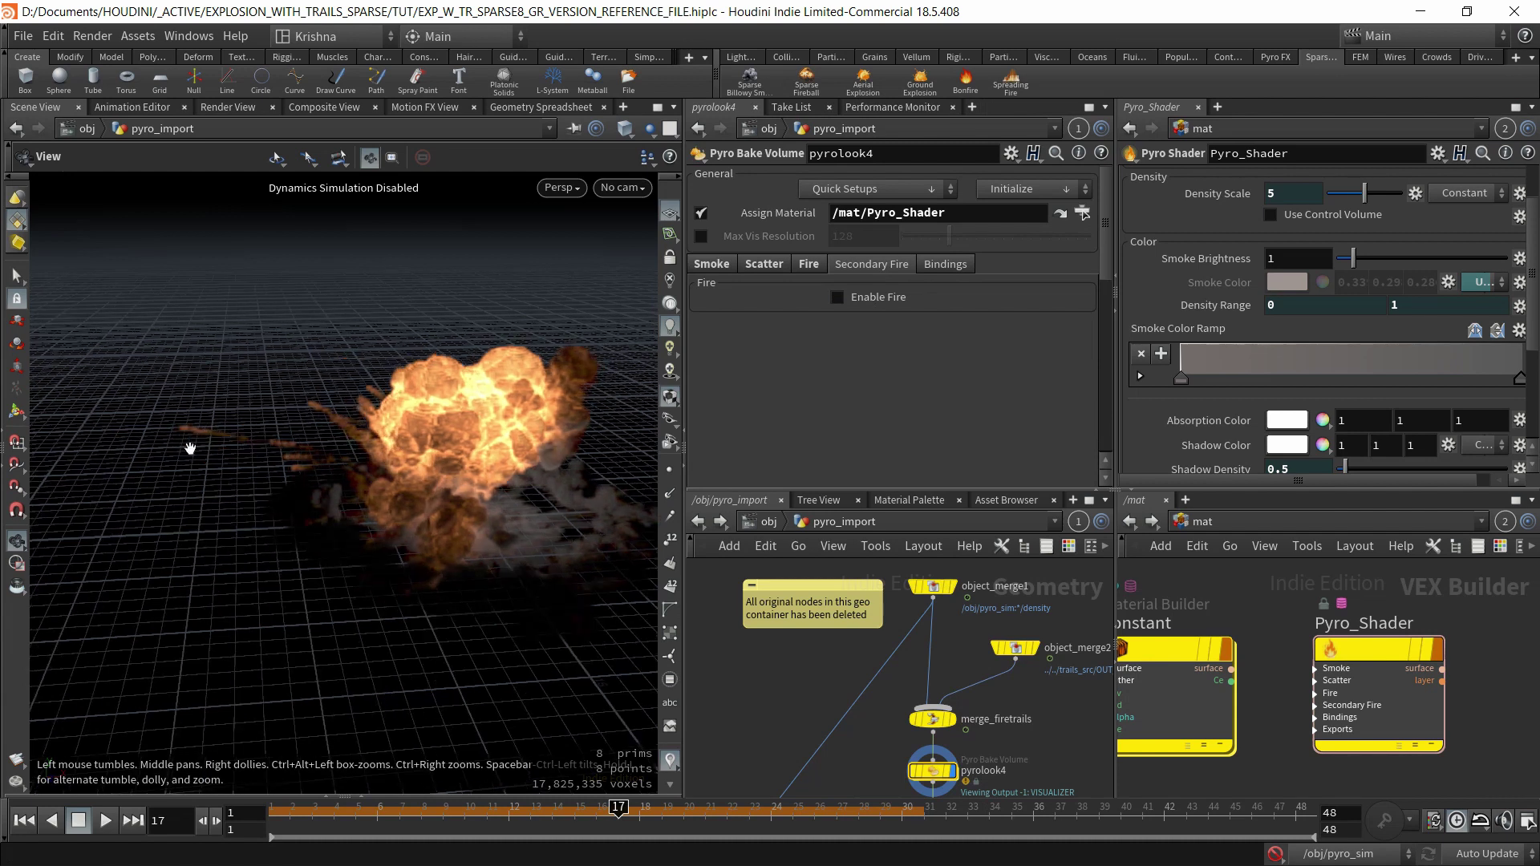
{"action": "right_click_drag", "start_coordinate": [123, 434], "coordinate": [192, 435]}
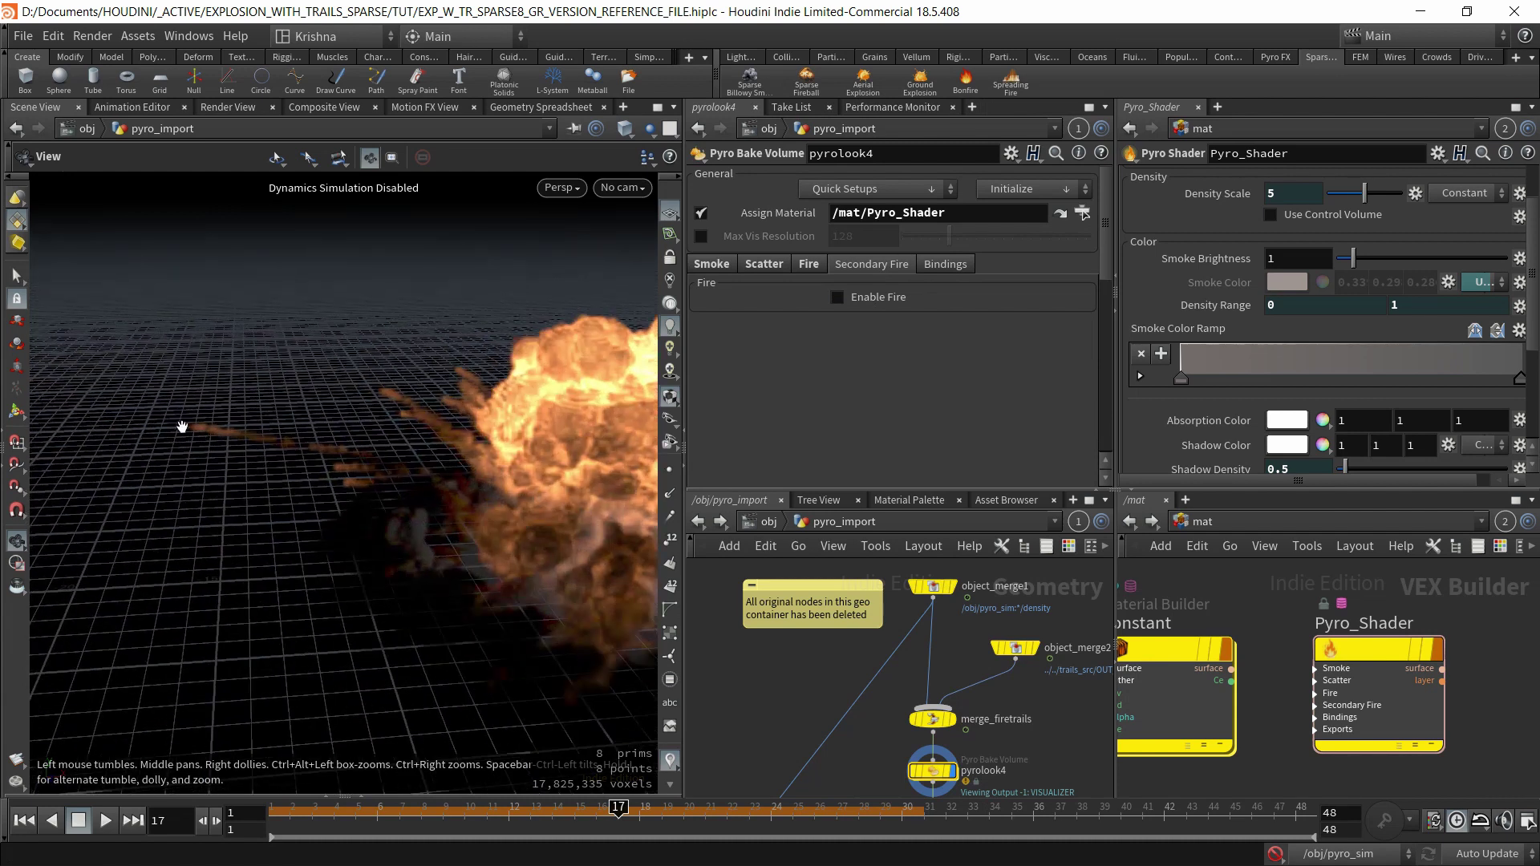
{"action": "left_click", "coordinate": [879, 299]}
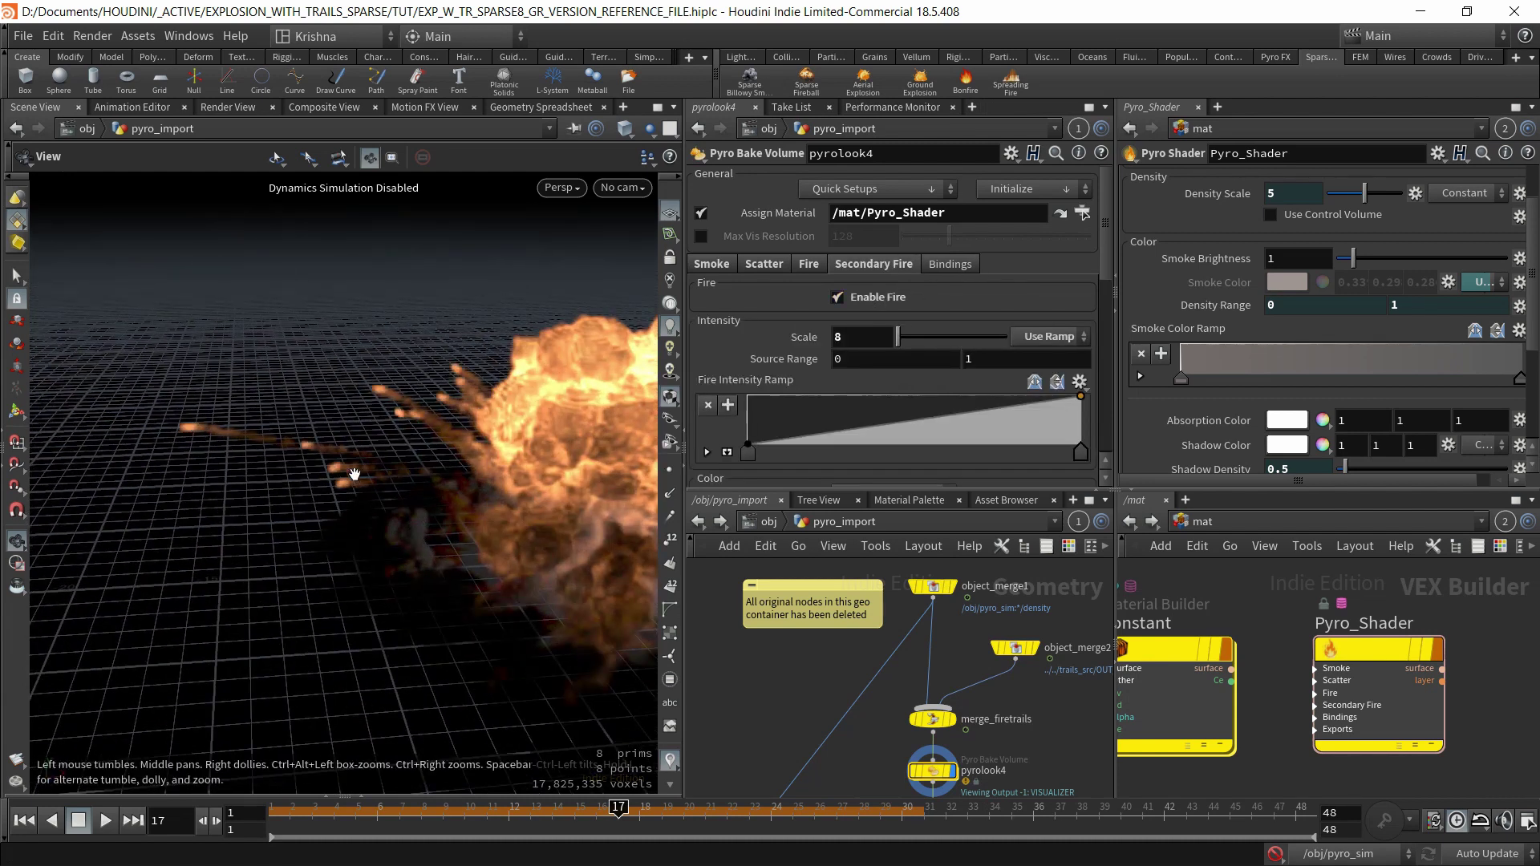
{"action": "middle_click_drag", "start_coordinate": [437, 462], "coordinate": [265, 426]}
{"action": "left_click_drag", "start_coordinate": [265, 426], "coordinate": [378, 453]}
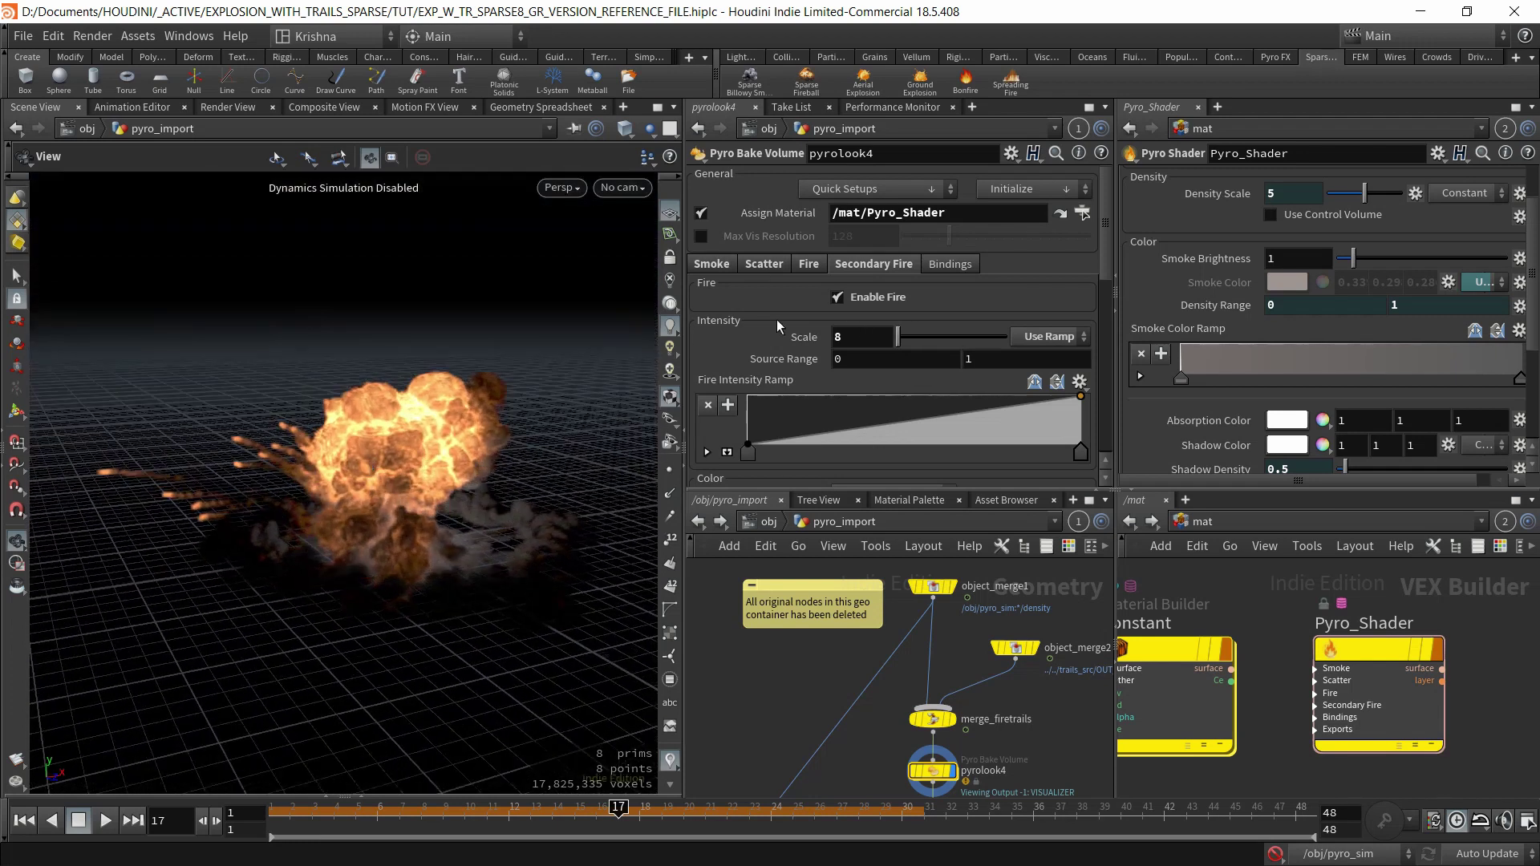
Try a secondary fire intensity Scale of 226 and undo the change.
{"action": "scroll", "coordinate": [776, 319], "scroll_direction": "down", "scroll_amount": 2}
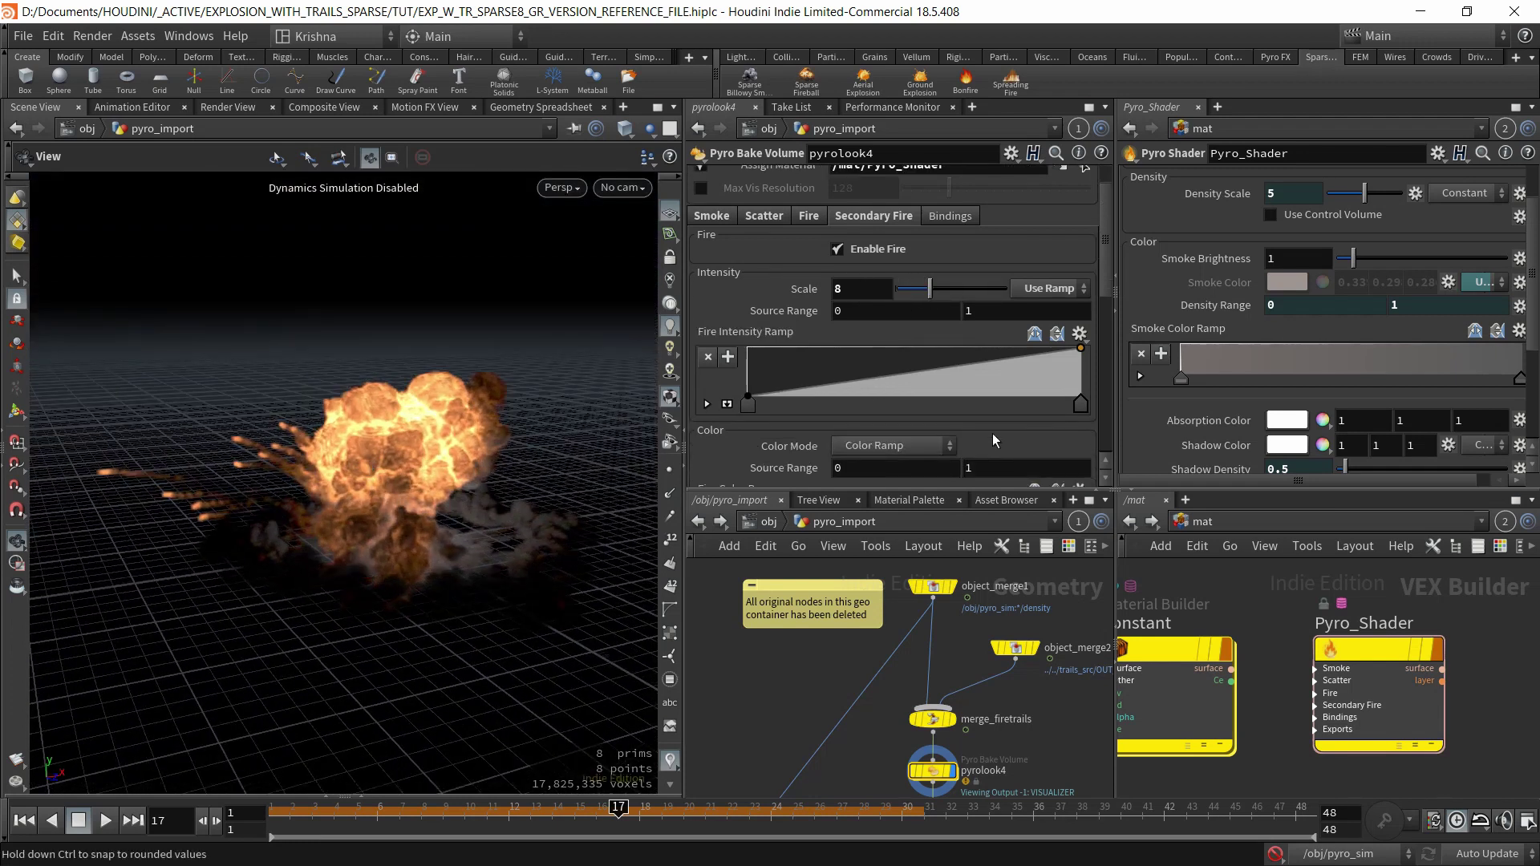
{"action": "key", "text": "ctrl+z"}
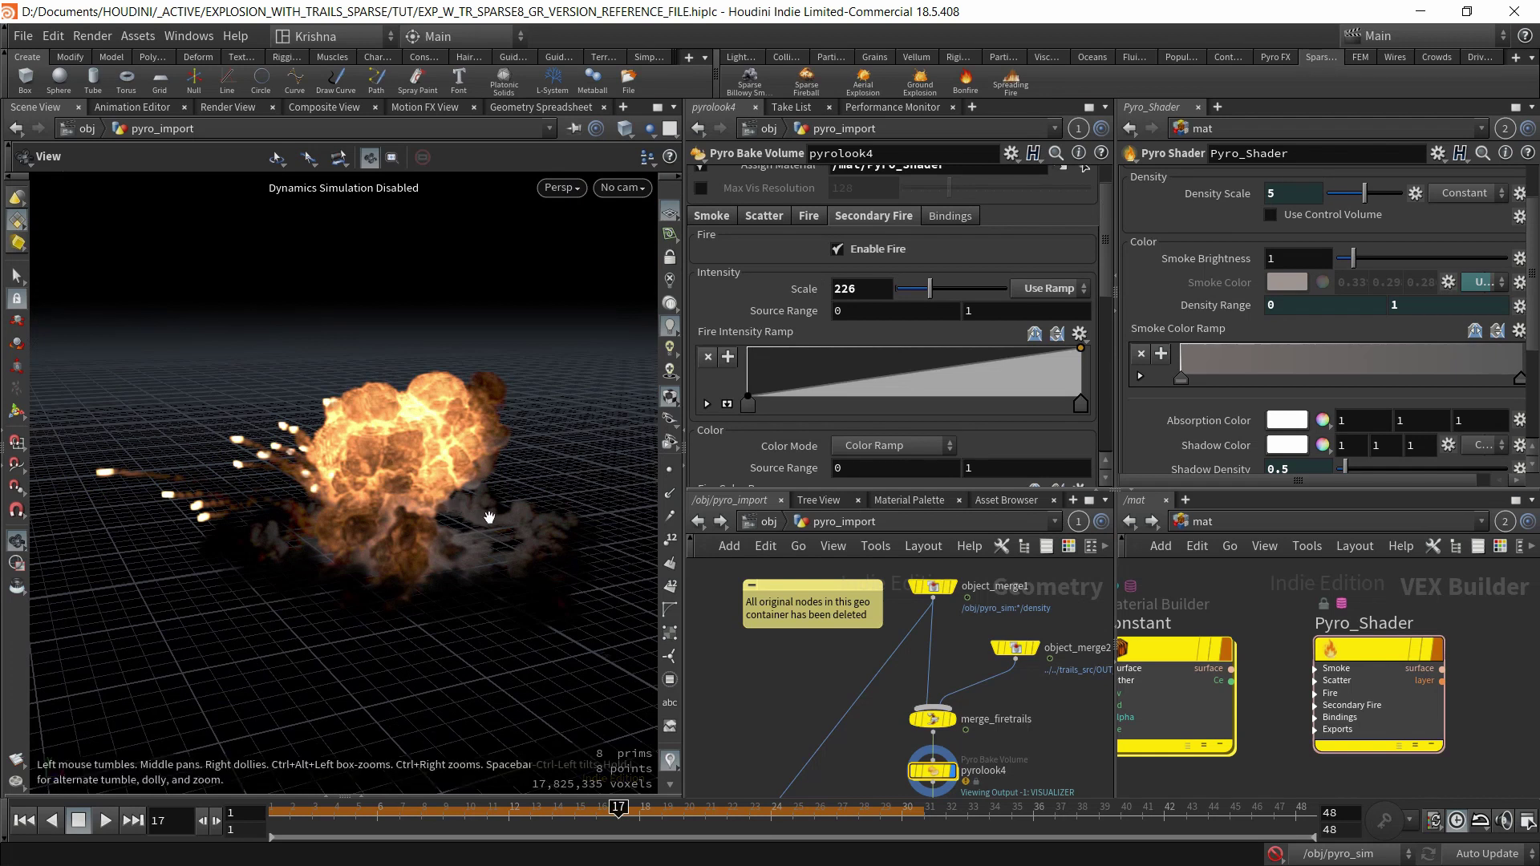
{"action": "key", "text": "ctrl+z"}
{"action": "key", "text": "ctrl+z"}
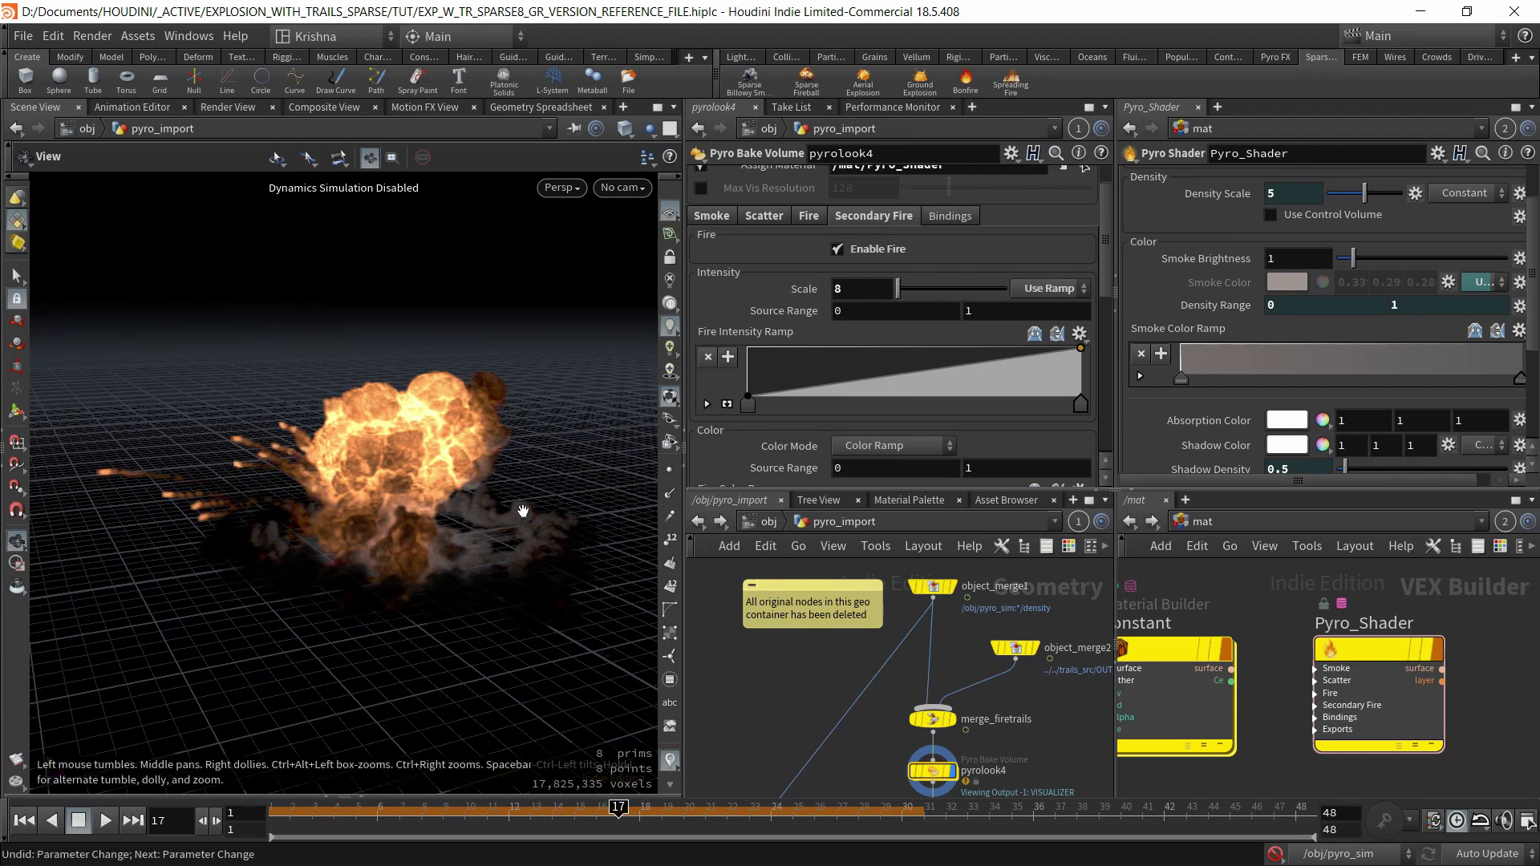
Try a secondary fire intensity Source Range of 0.15 to 0.5, and reset the range to 0 and 1.
{"action": "scroll", "coordinate": [840, 328], "scroll_direction": "down", "scroll_amount": 1}
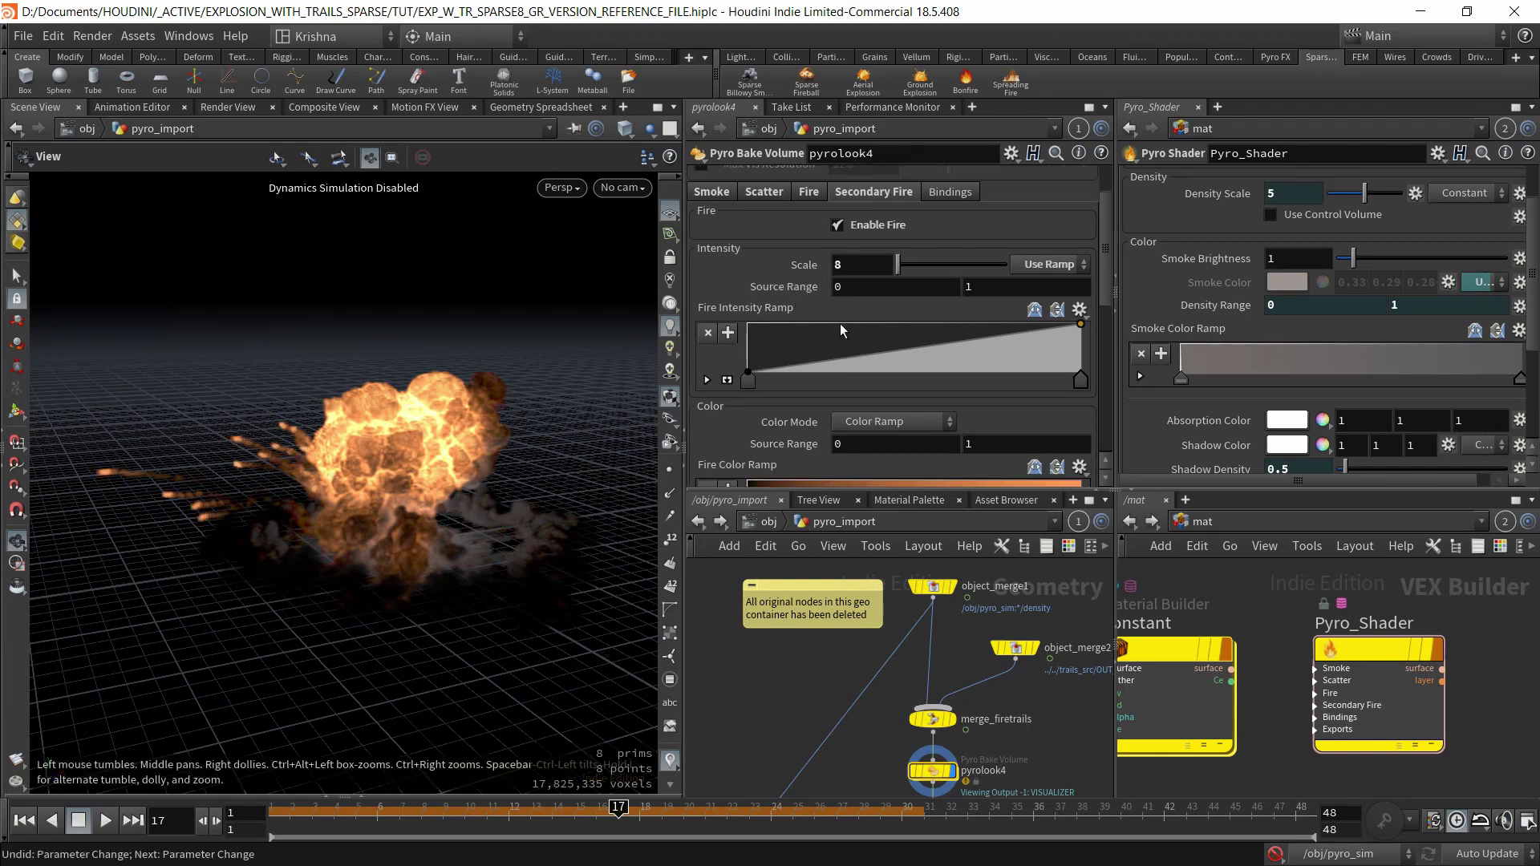
{"action": "left_click", "coordinate": [870, 287]}
{"action": "type", "text": ".15"}
{"action": "key", "text": "Return"}
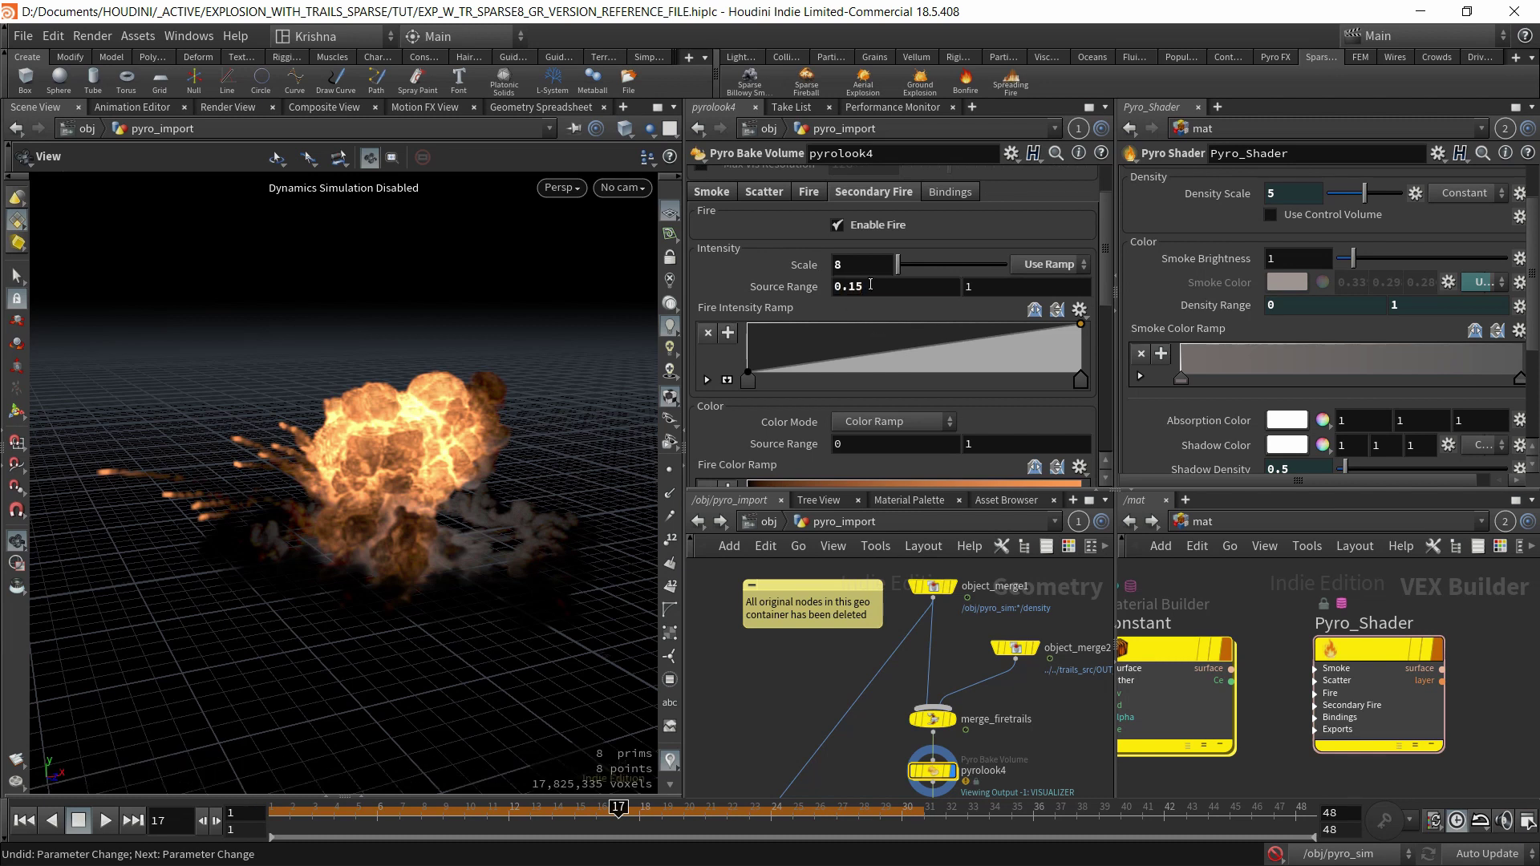
{"action": "double_click", "coordinate": [985, 287]}
{"action": "type", "text": "0.5"}
{"action": "key", "text": "Return"}
{"action": "double_click", "coordinate": [904, 290]}
{"action": "type", "text": "0"}
{"action": "key", "text": "Tab"}
{"action": "type", "text": "1"}
{"action": "key", "text": "Return"}
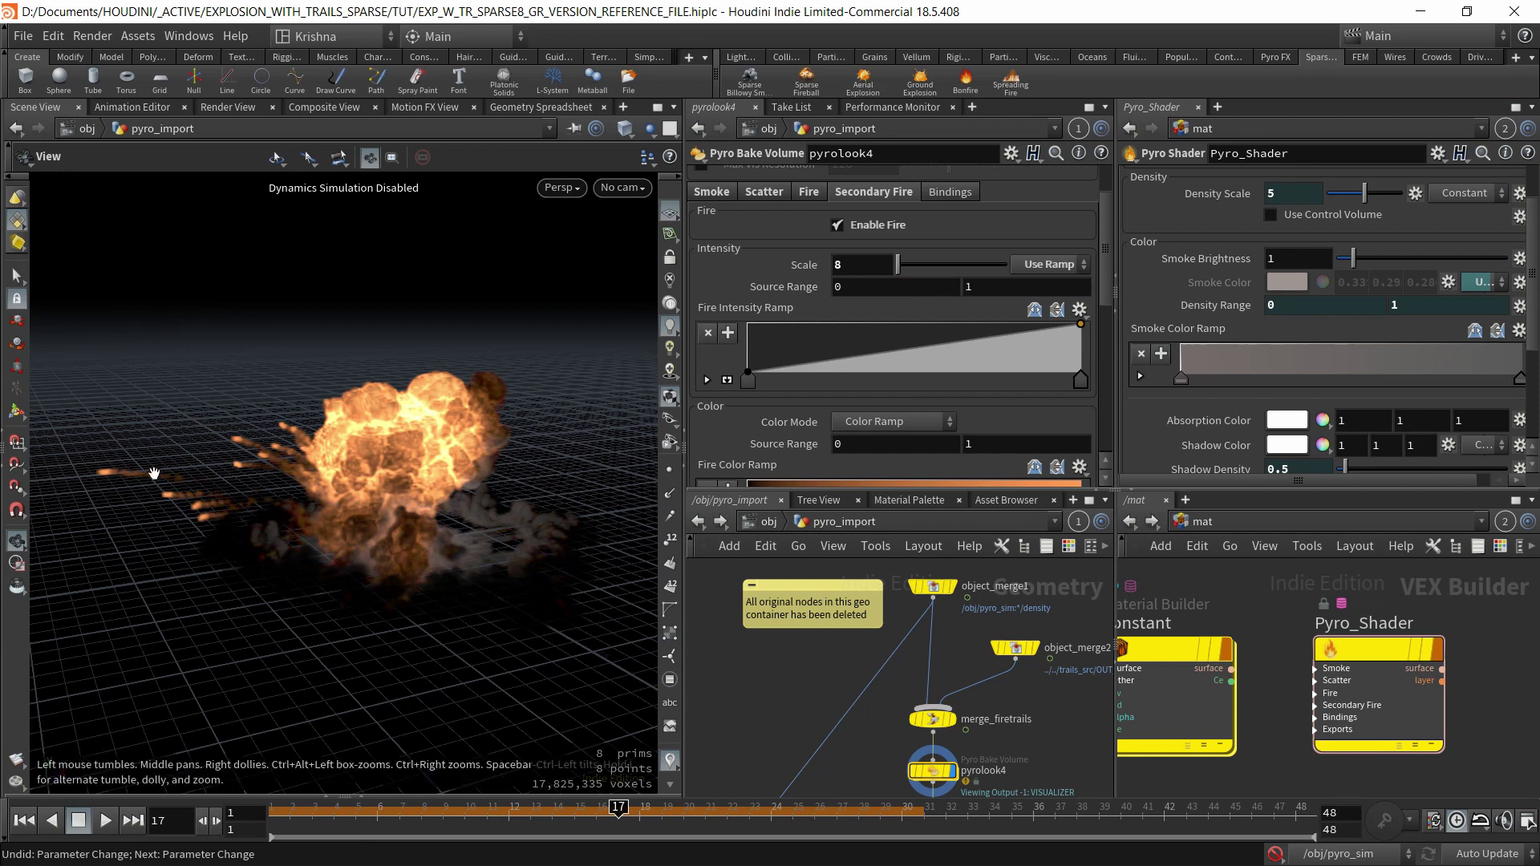
Examine the secondary fire's color mode, color Source Range and Fire Color Ramp.
{"action": "scroll", "coordinate": [709, 393], "scroll_direction": "down", "scroll_amount": 2}
{"action": "scroll", "coordinate": [756, 359], "scroll_direction": "down", "scroll_amount": 2}
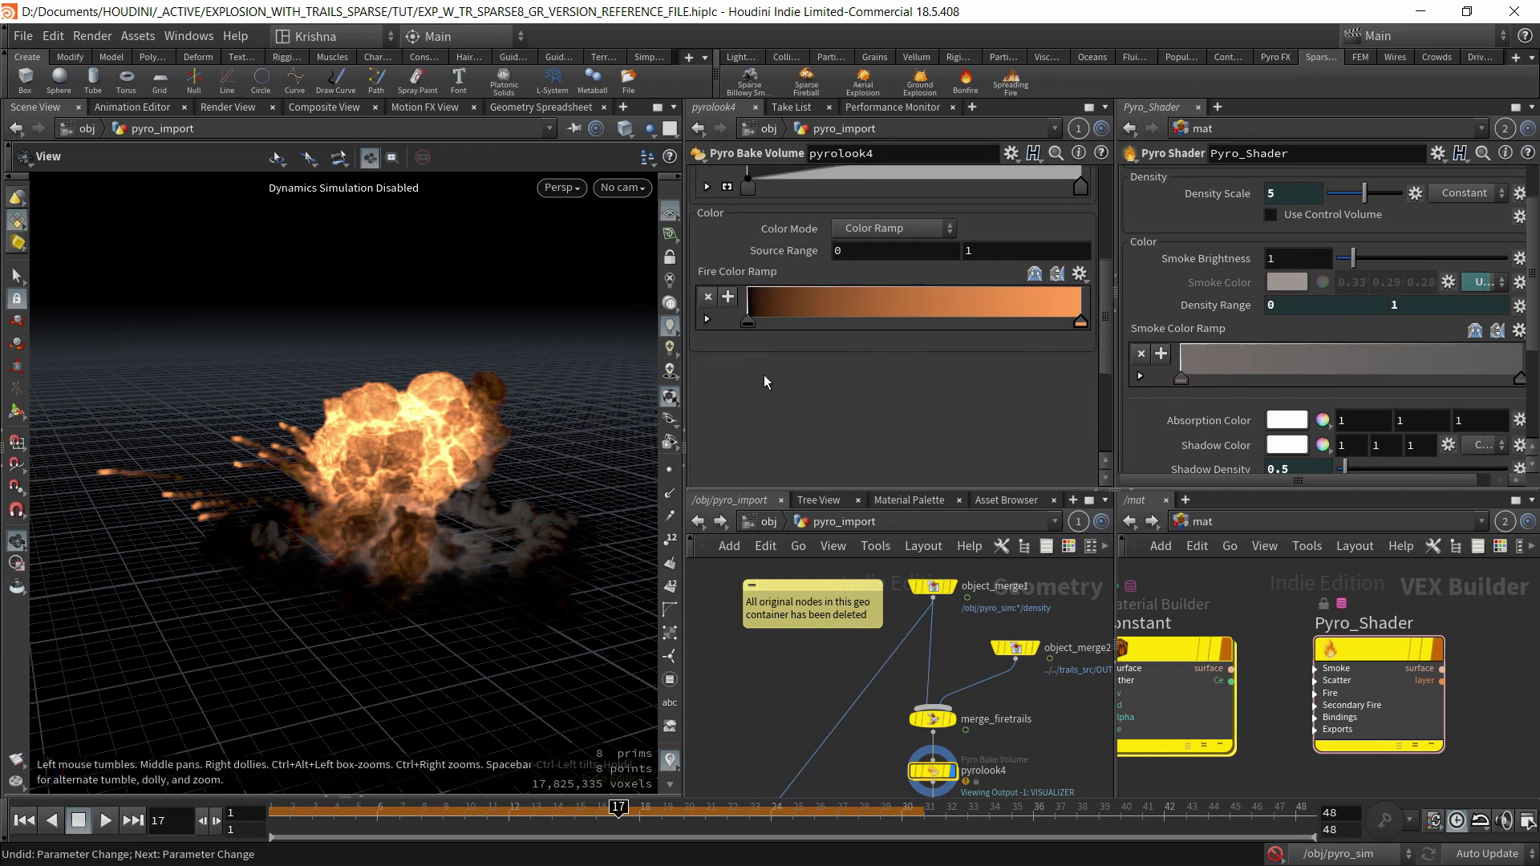
{"action": "scroll", "coordinate": [763, 374], "scroll_direction": "up", "scroll_amount": 3}
{"action": "scroll", "coordinate": [800, 372], "scroll_direction": "up", "scroll_amount": 3}
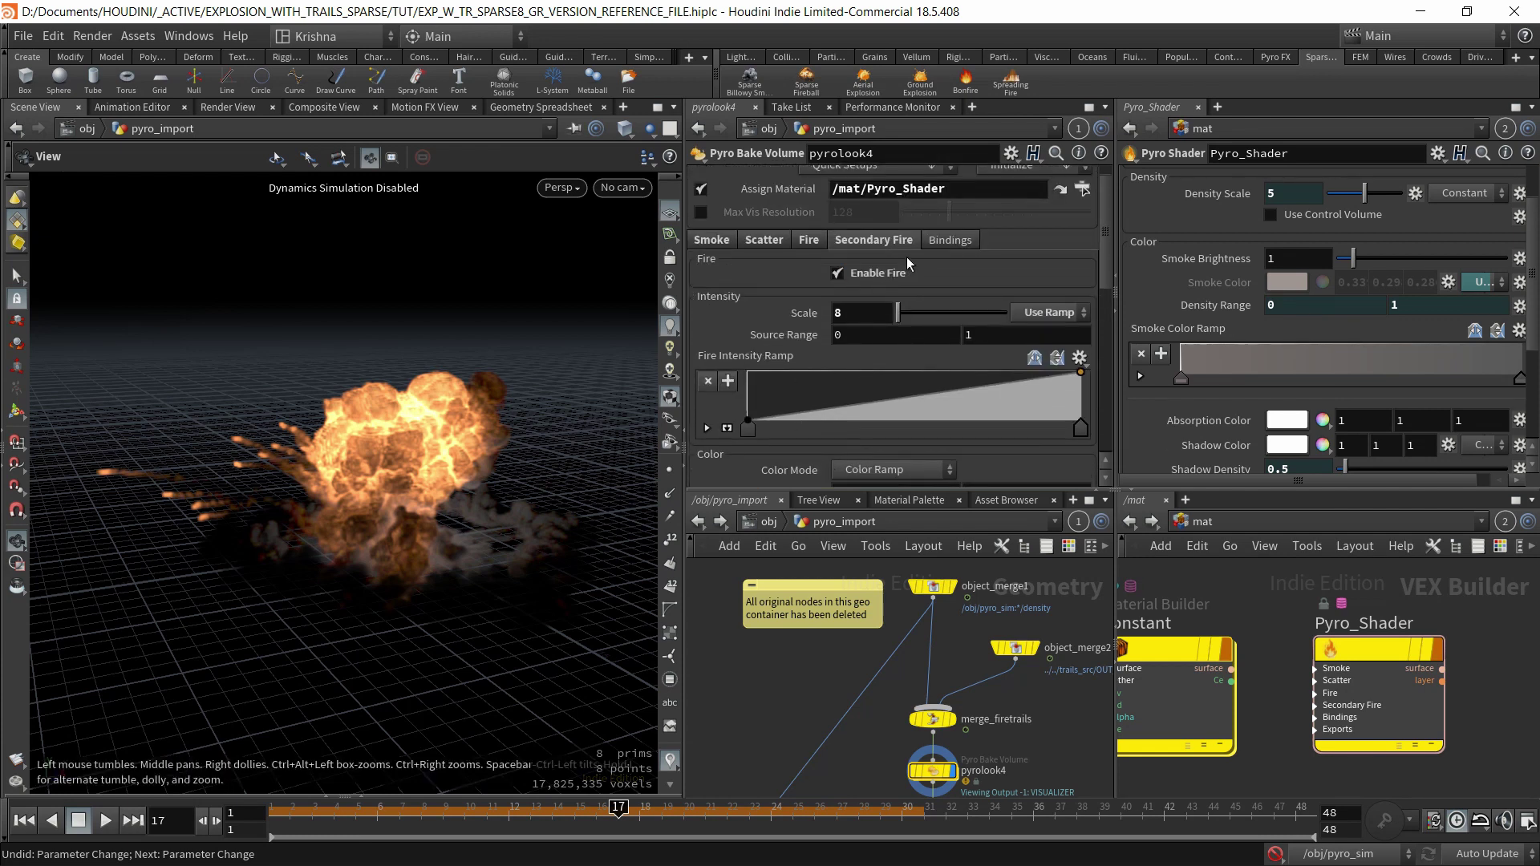
Examine the volume bindings of pyrolook4, especially the trail_ prefix in the secondary fire's Intensity Volume name.
{"action": "left_click", "coordinate": [949, 264]}
{"action": "scroll", "coordinate": [757, 362], "scroll_direction": "down", "scroll_amount": 2}
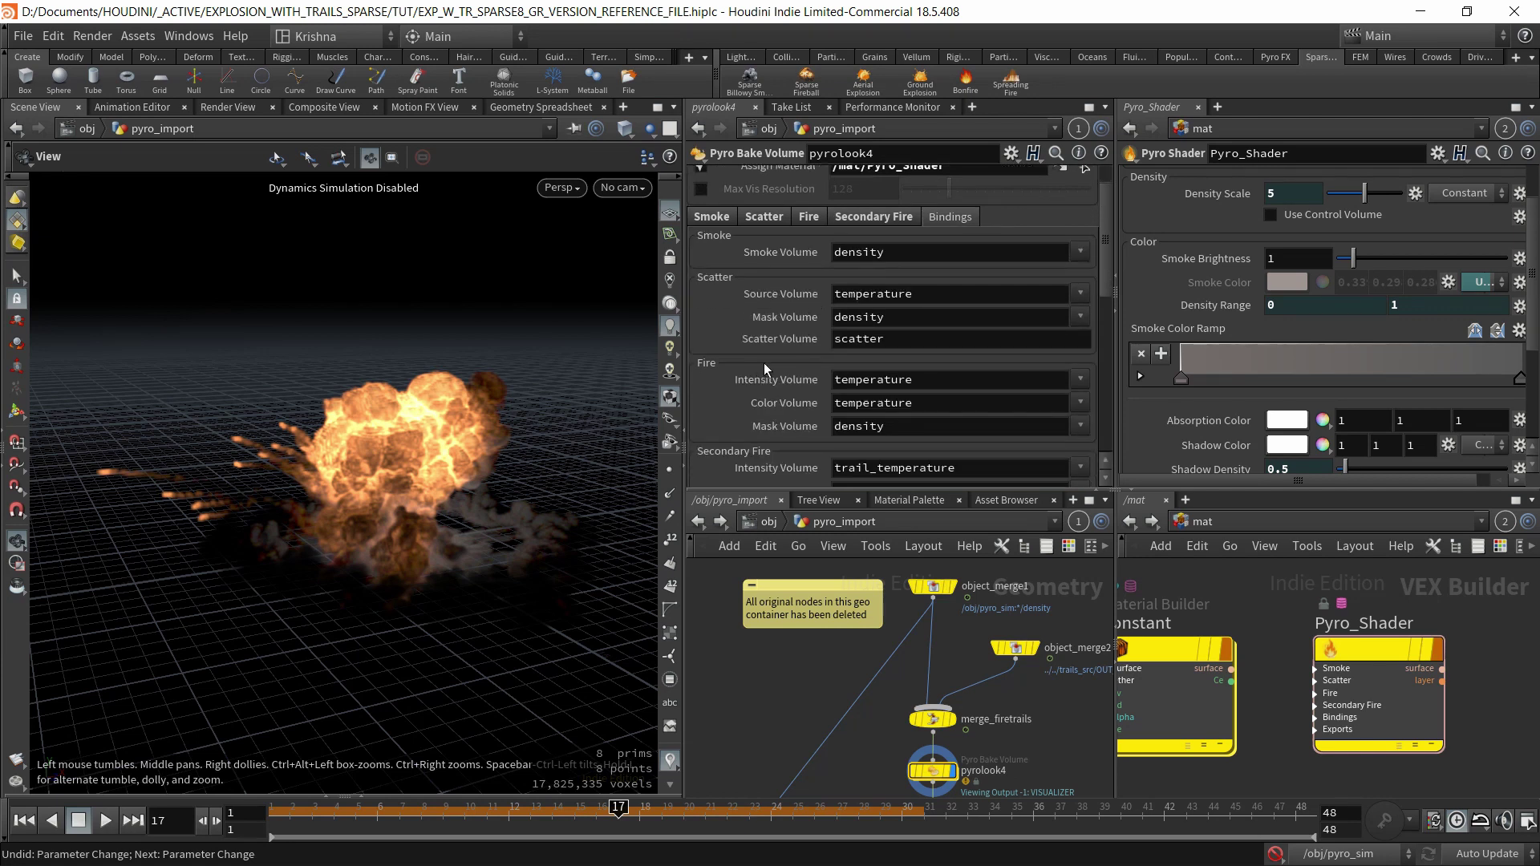
{"action": "scroll", "coordinate": [770, 369], "scroll_direction": "down", "scroll_amount": 3}
{"action": "scroll", "coordinate": [775, 379], "scroll_direction": "down", "scroll_amount": 2}
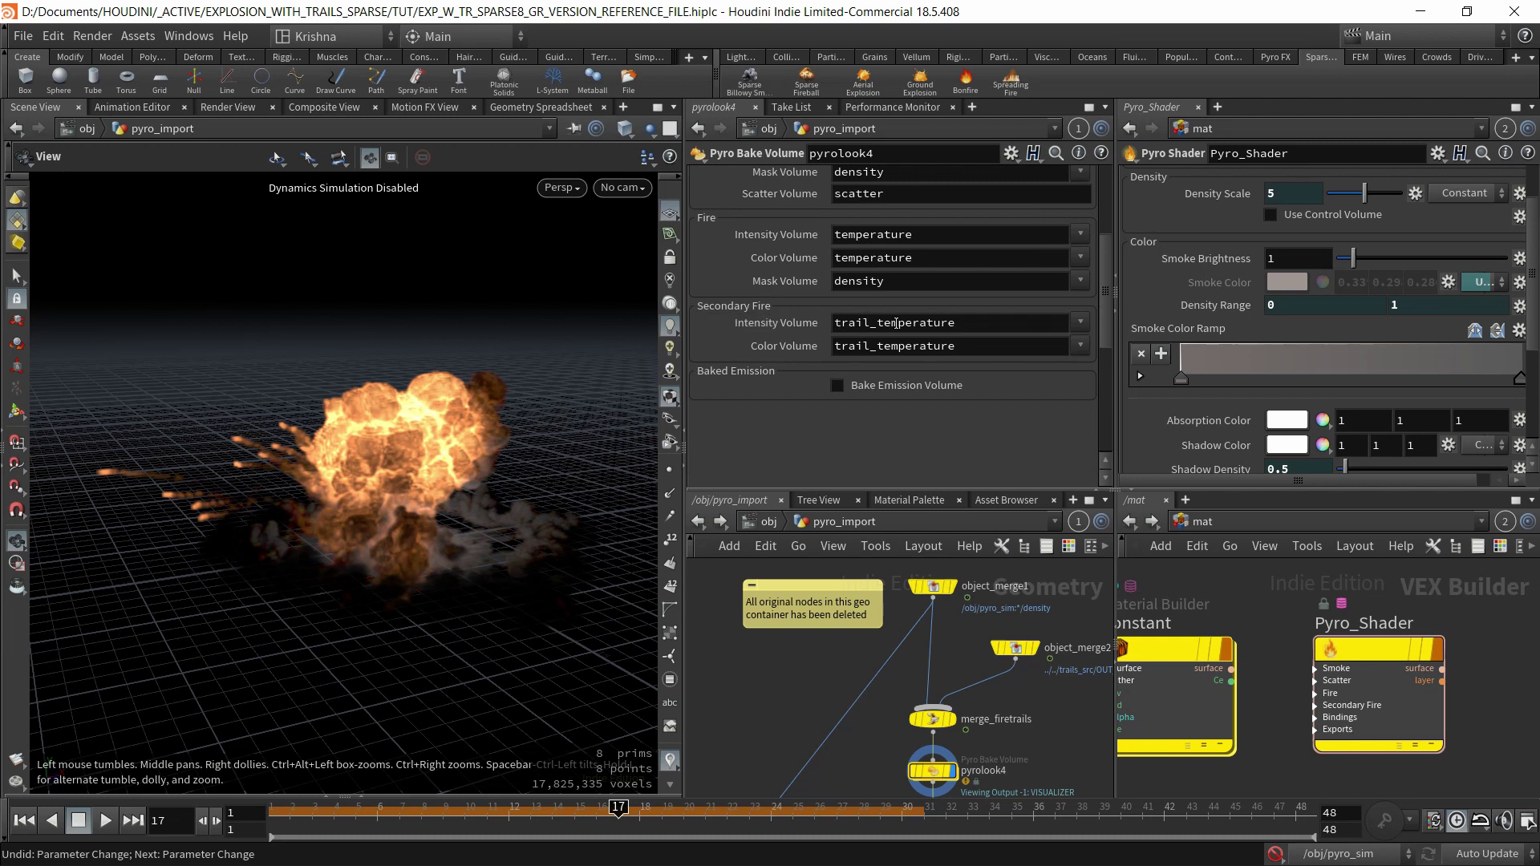
{"action": "left_click_drag", "start_coordinate": [876, 323], "coordinate": [831, 323]}
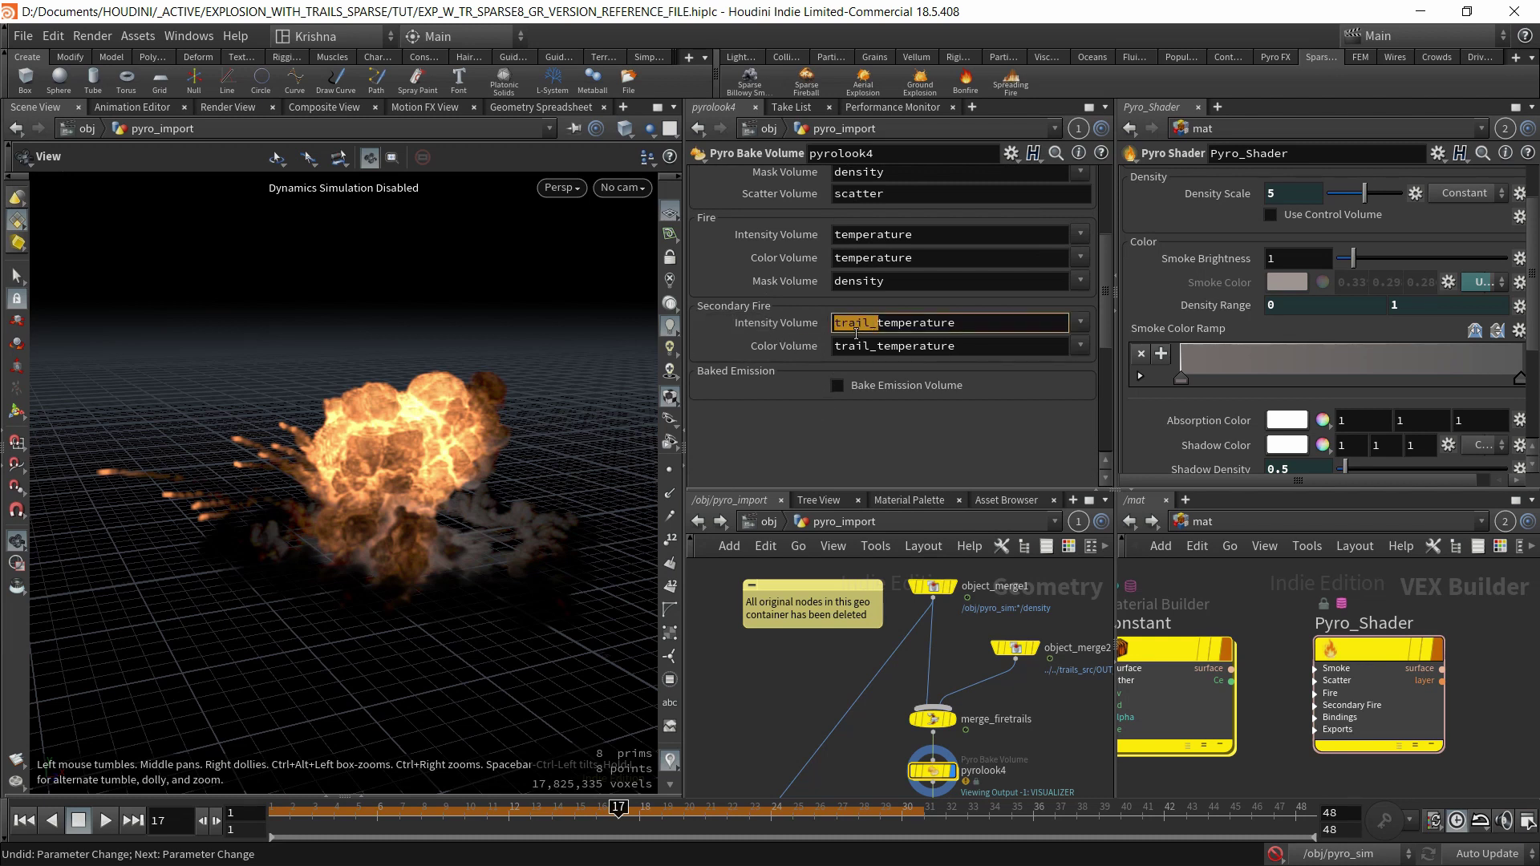
{"action": "left_click_drag", "start_coordinate": [883, 327], "coordinate": [813, 327]}
{"action": "left_click", "coordinate": [927, 409]}
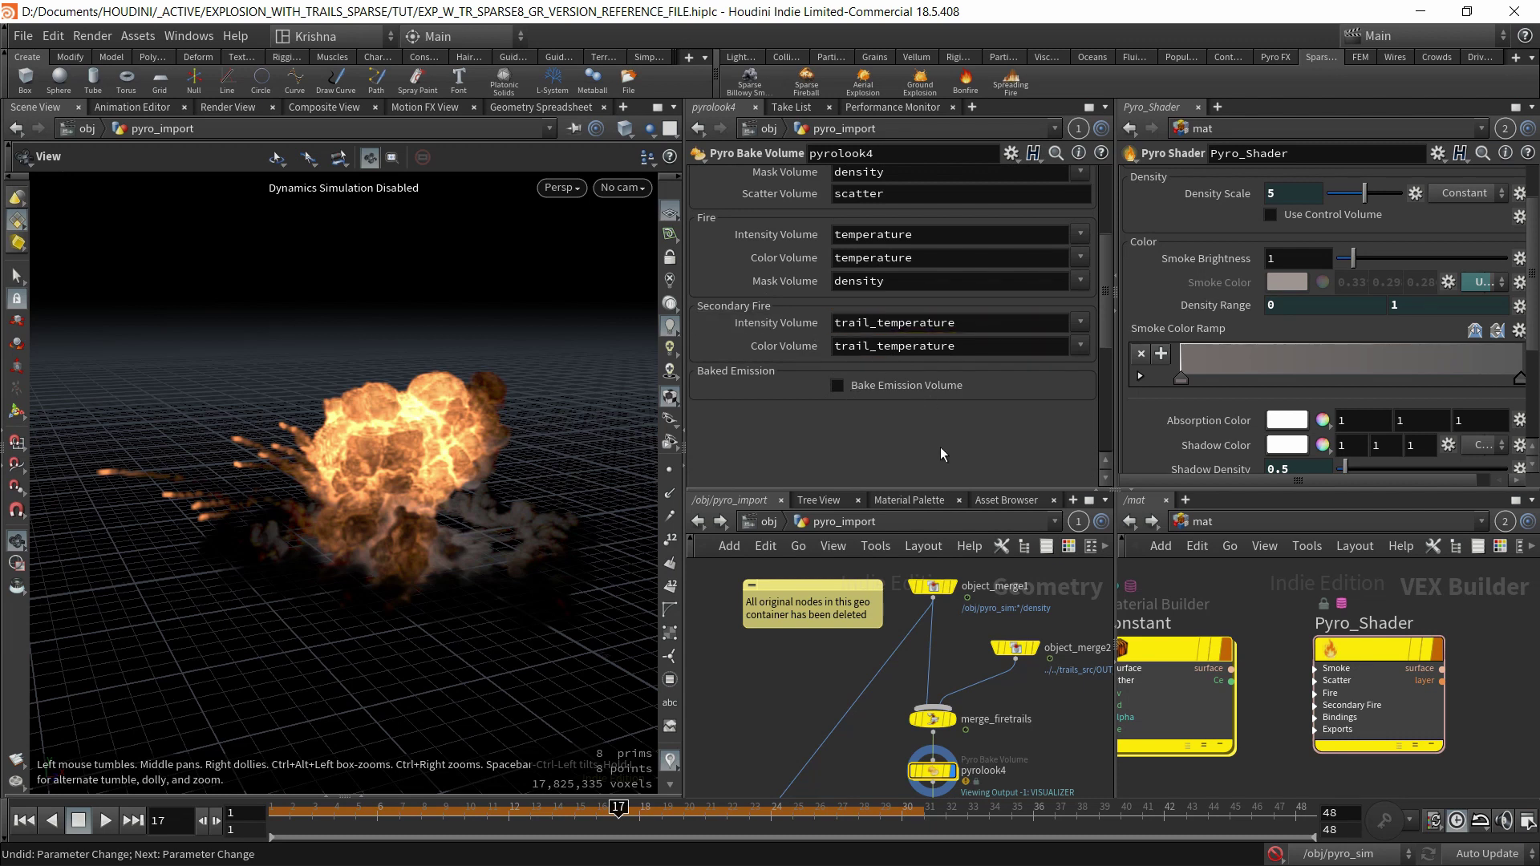
{"action": "scroll", "coordinate": [940, 454], "scroll_direction": "up", "scroll_amount": 2}
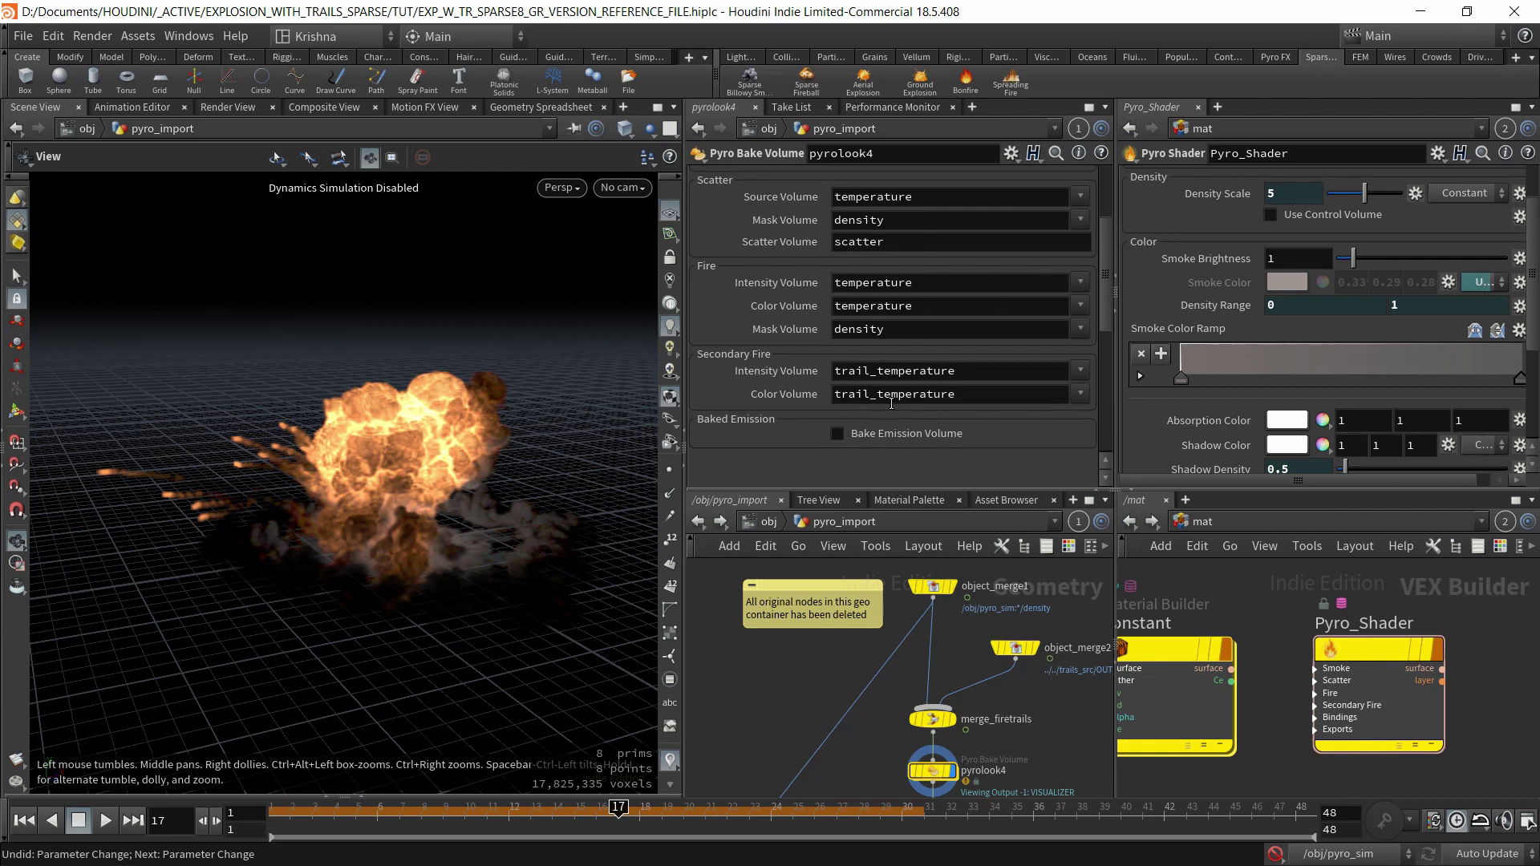
Select the exp file cache node below pyrolook4 and inspect pyrolook4's node information for its list of volumes.
{"action": "middle_click_drag", "start_coordinate": [1041, 743], "coordinate": [1014, 628]}
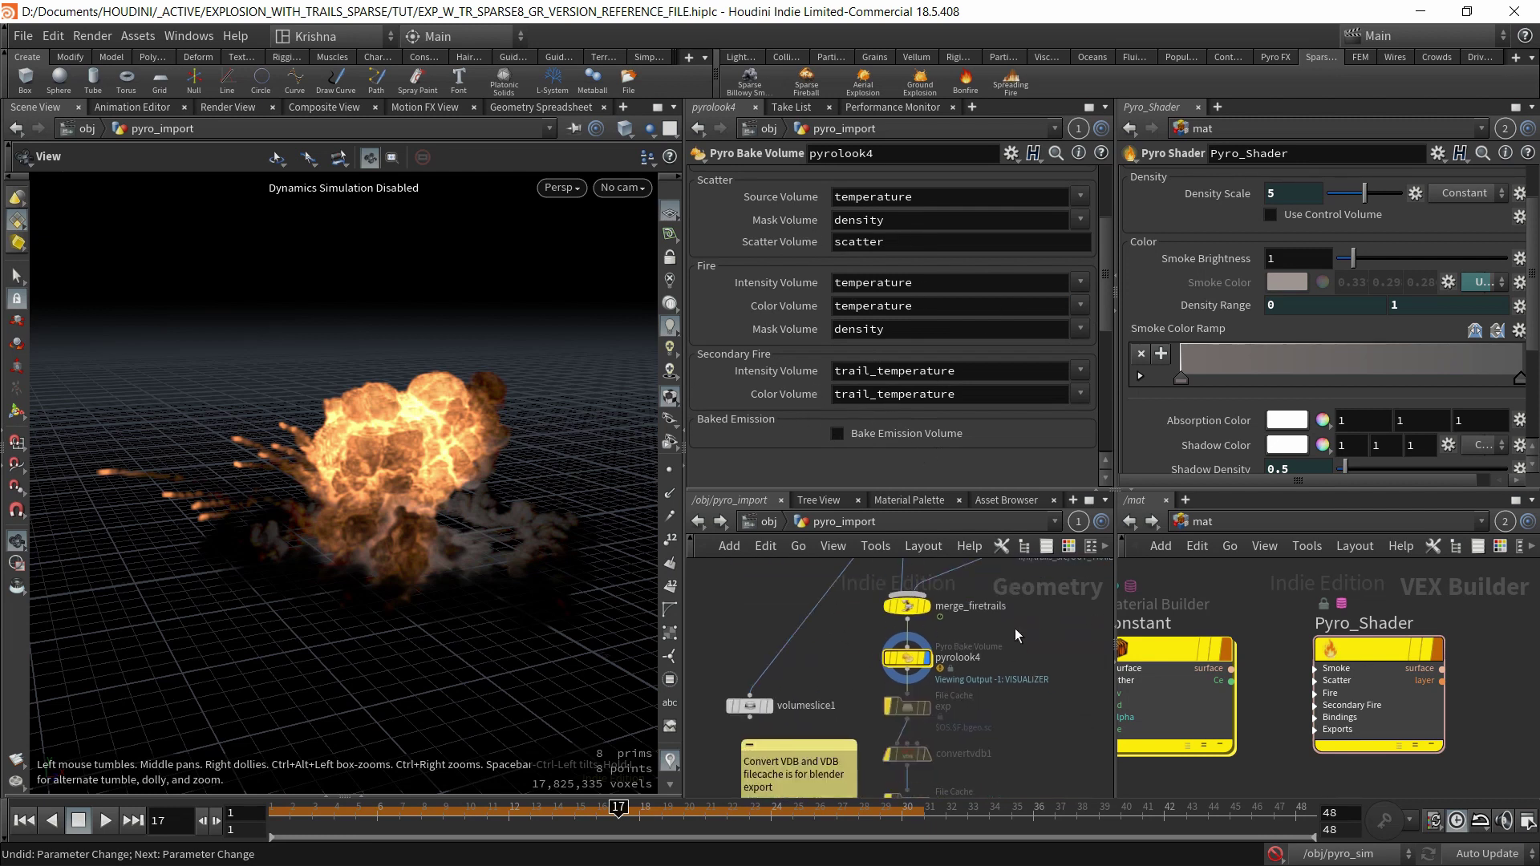
{"action": "middle_click_drag", "start_coordinate": [1026, 716], "coordinate": [994, 647]}
{"action": "left_click", "coordinate": [896, 638]}
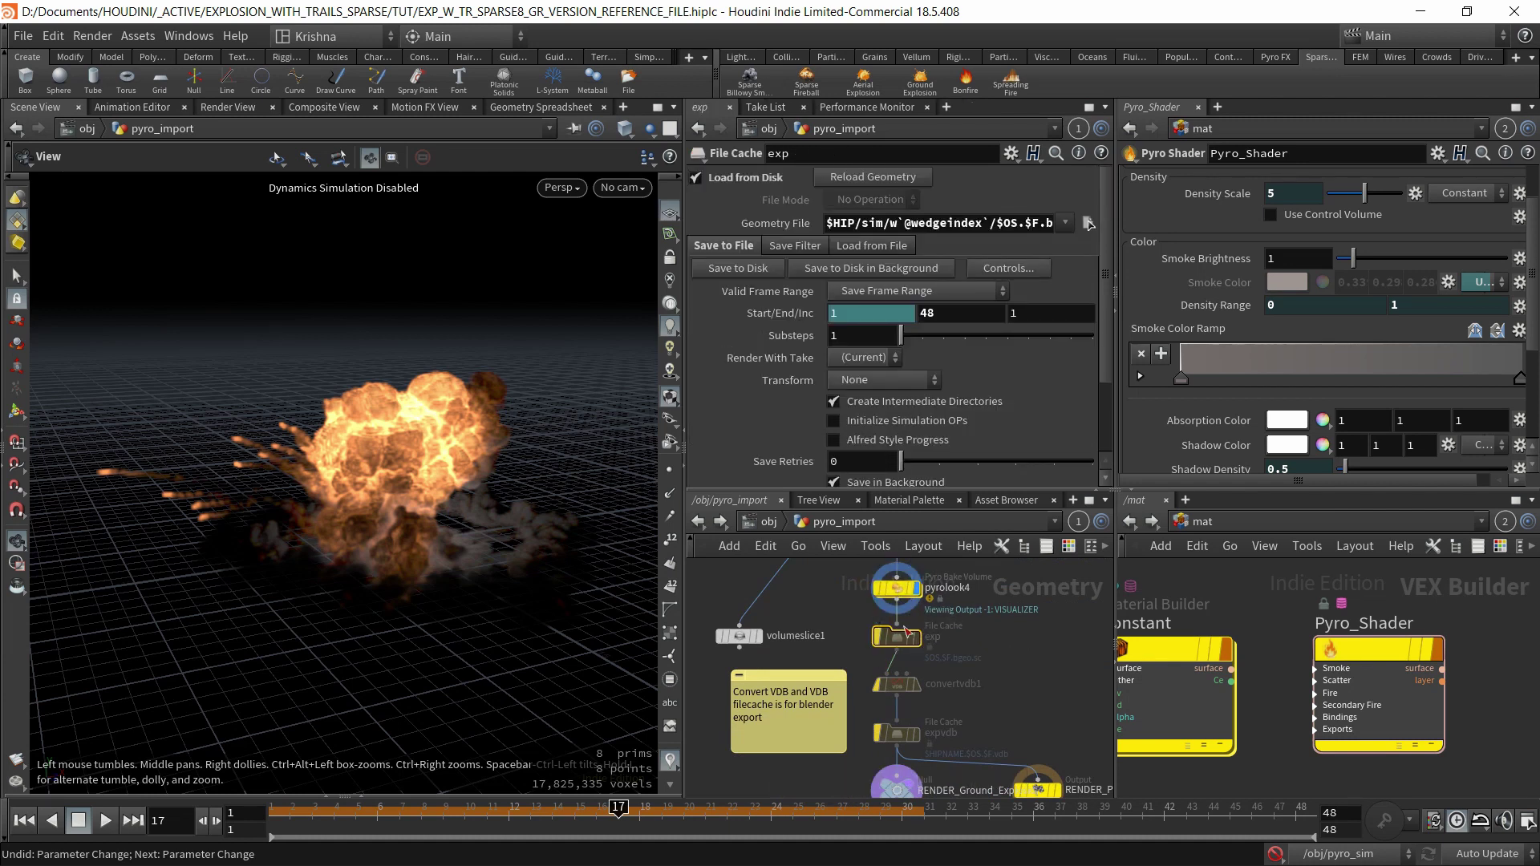
{"action": "middle_click", "coordinate": [888, 599]}
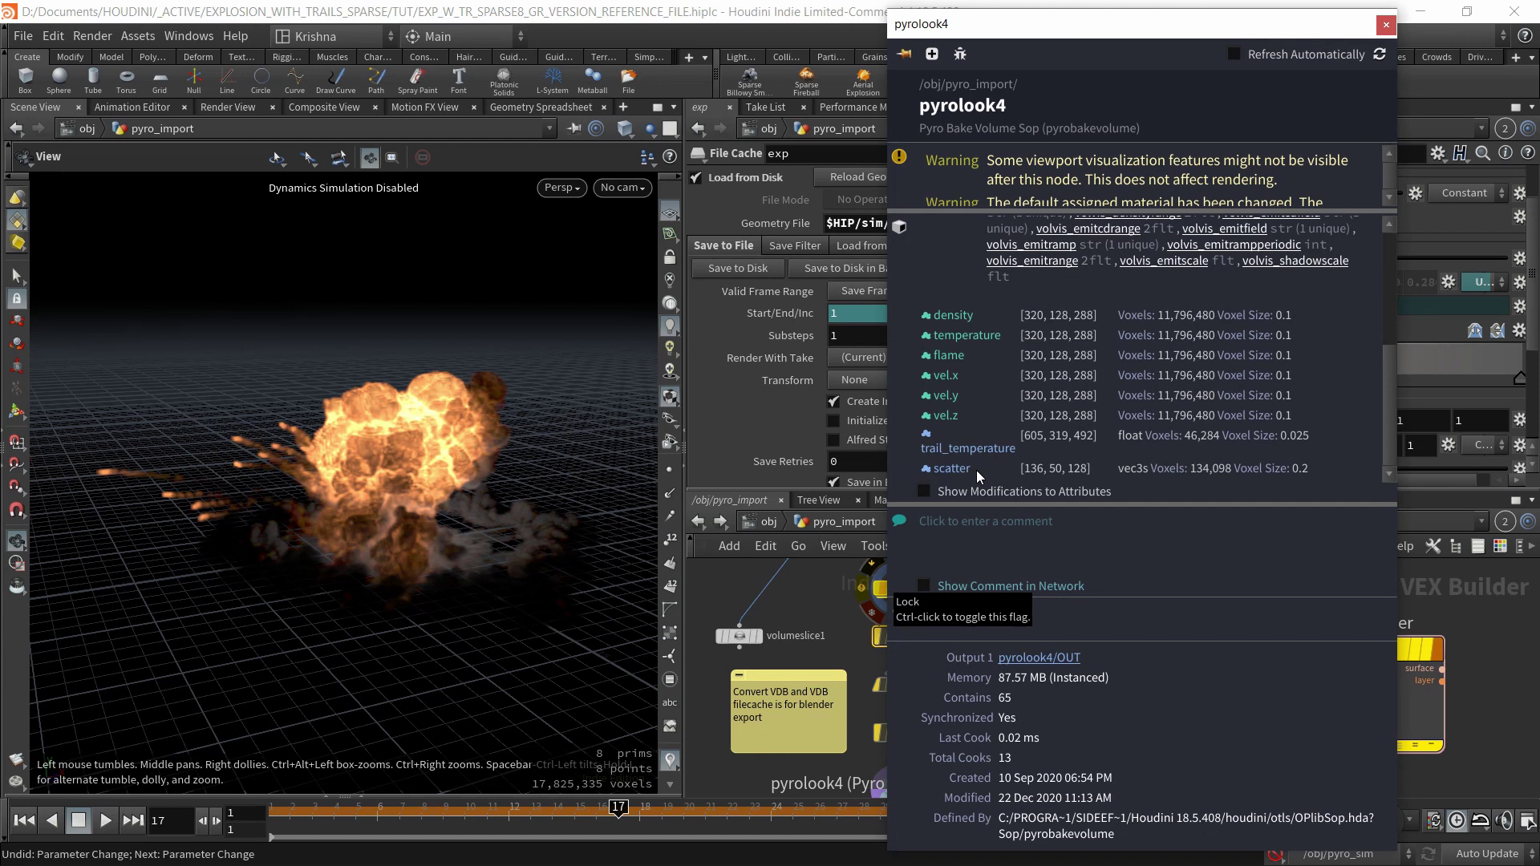
Close pyrolook4's information and inspect object_merge1's node information for its list of volumes.
{"action": "left_click", "coordinate": [806, 613]}
{"action": "middle_click_drag", "start_coordinate": [850, 574], "coordinate": [849, 684]}
{"action": "middle_click_drag", "start_coordinate": [1001, 675], "coordinate": [999, 768]}
{"action": "scroll", "coordinate": [999, 766], "scroll_direction": "down", "scroll_amount": 2}
{"action": "left_click", "coordinate": [882, 638]}
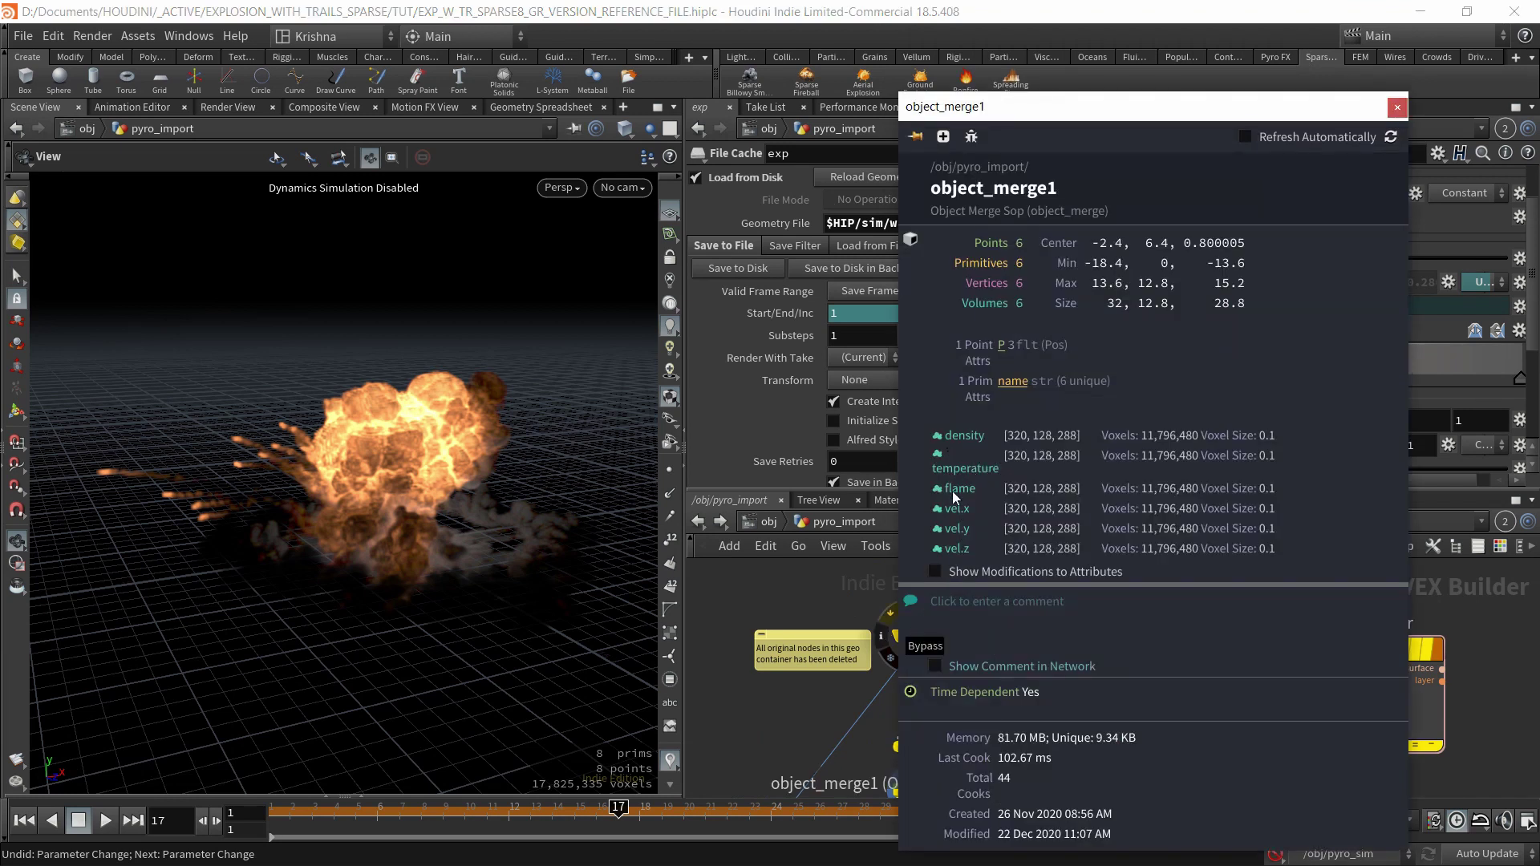
{"action": "left_click", "coordinate": [846, 609]}
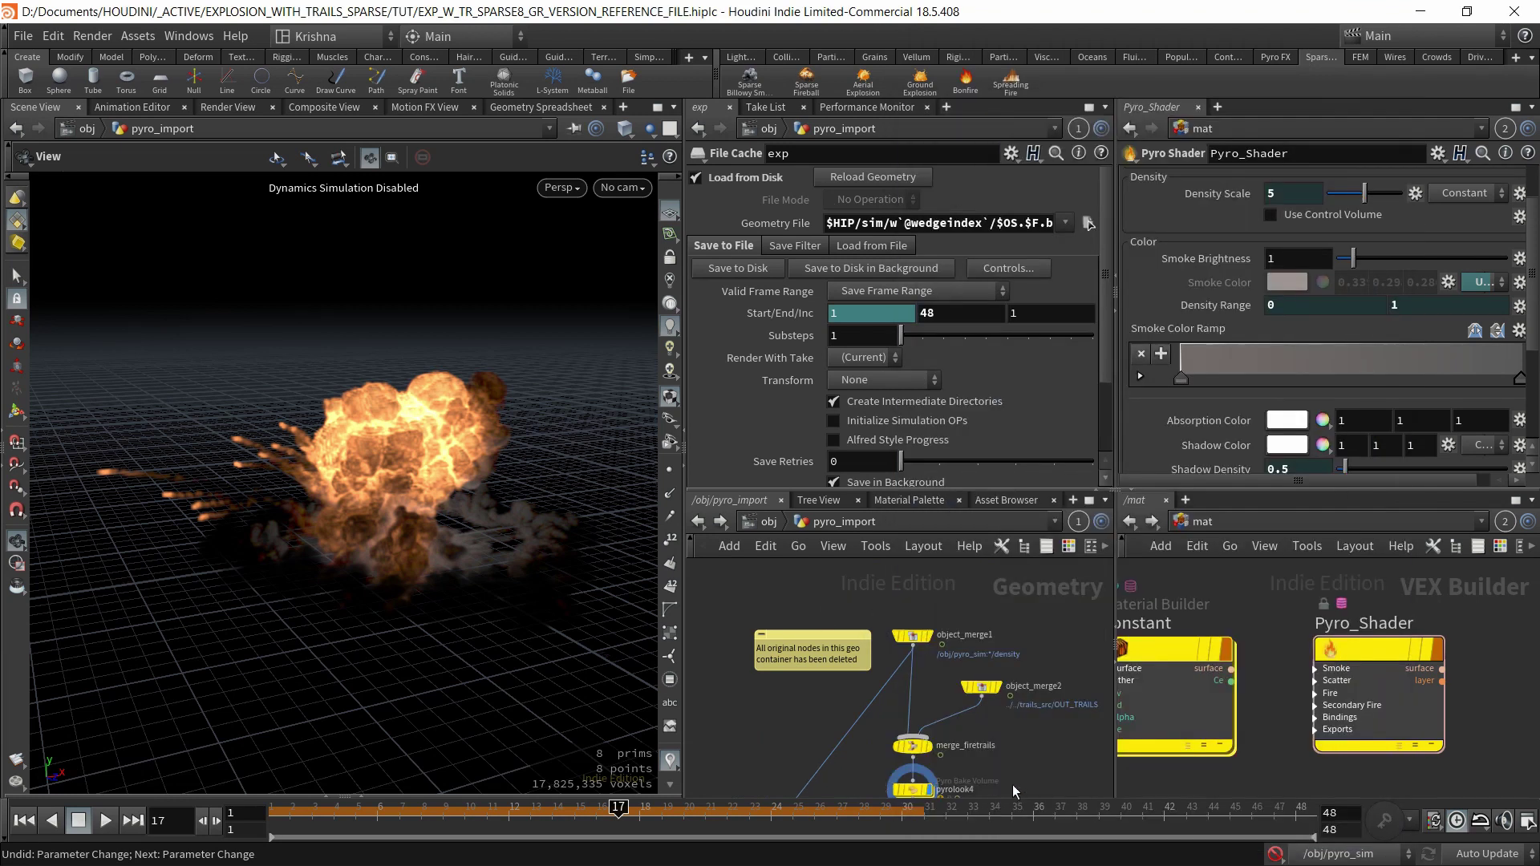
Reopen pyrolook4's node information and check its volume list for the trail_temperature and scatter volumes.
{"action": "middle_click_drag", "start_coordinate": [1012, 785], "coordinate": [1008, 692]}
{"action": "scroll", "coordinate": [923, 708], "scroll_direction": "up", "scroll_amount": 3}
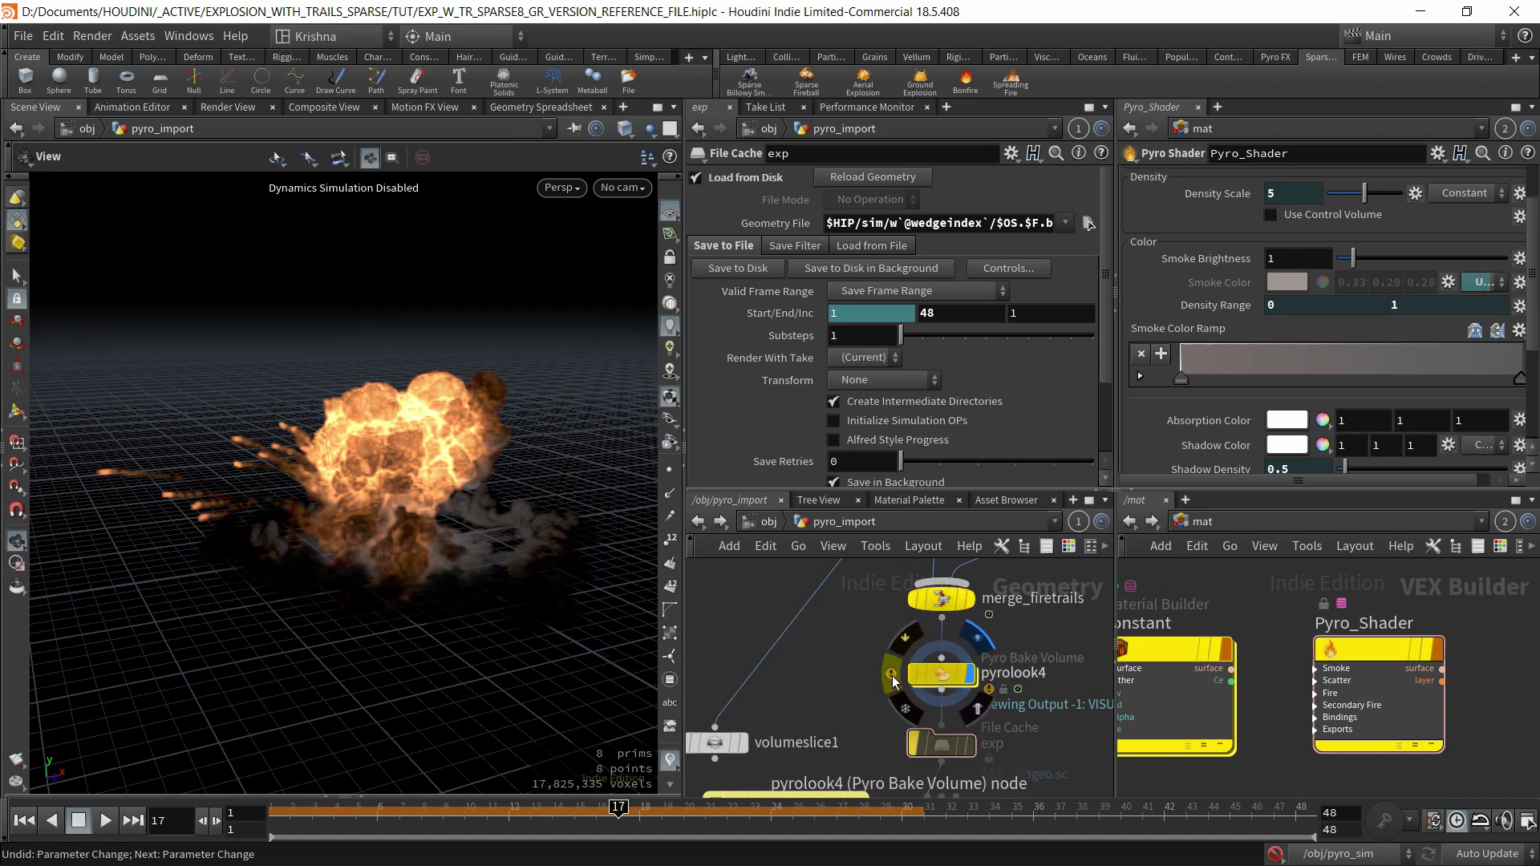
{"action": "left_click", "coordinate": [891, 675]}
{"action": "scroll", "coordinate": [994, 473], "scroll_direction": "down", "scroll_amount": 5}
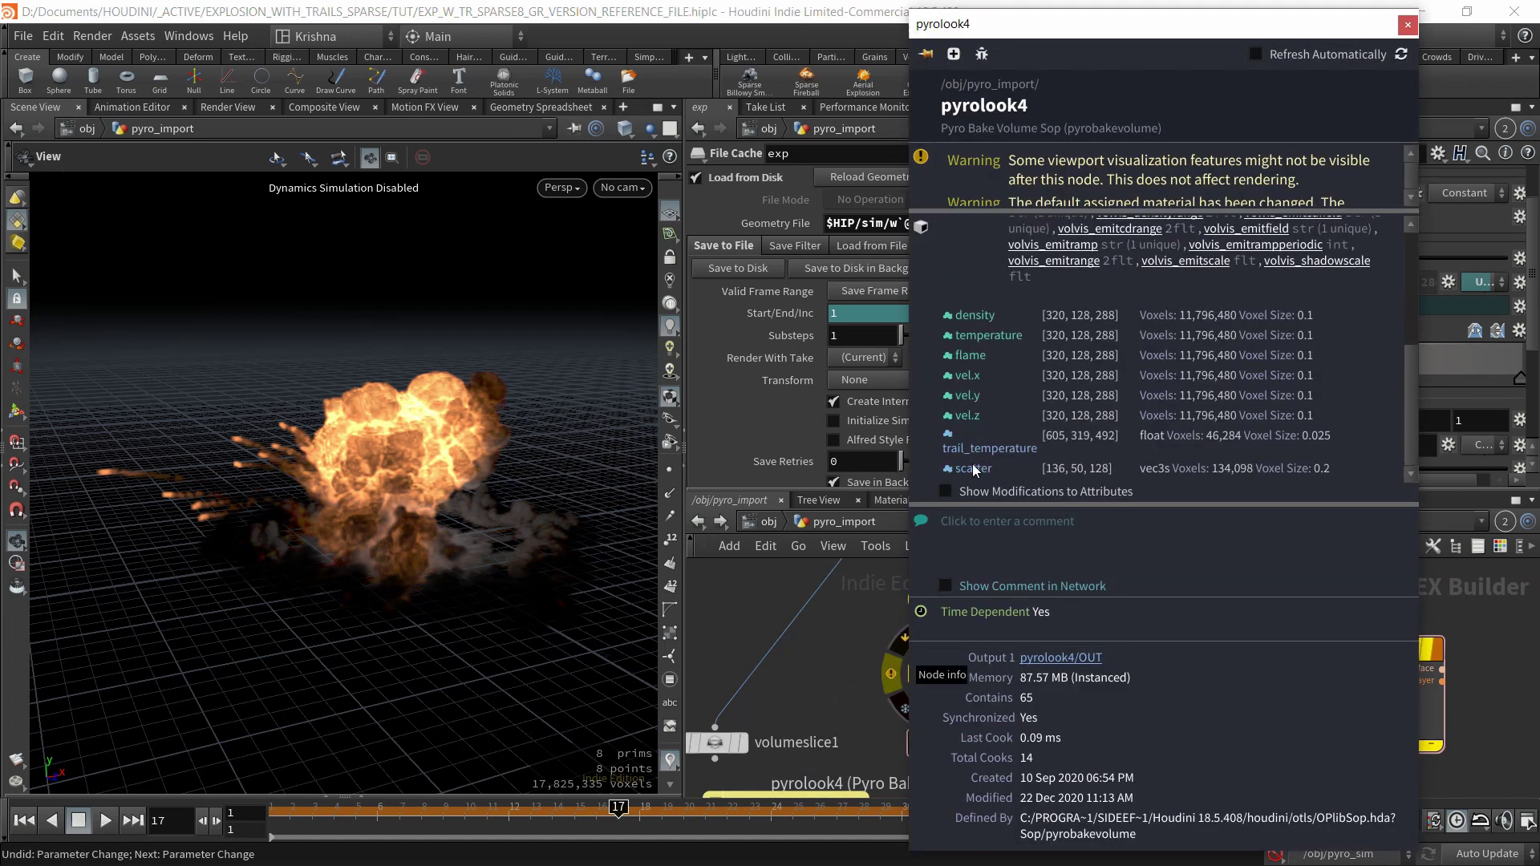
{"action": "left_click", "coordinate": [824, 623]}
{"action": "middle_click_drag", "start_coordinate": [911, 617], "coordinate": [851, 696]}
Examine the end of the Geometry File path in the exp file cache below pyrolook4.
{"action": "mouse_move", "coordinate": [1009, 600]}
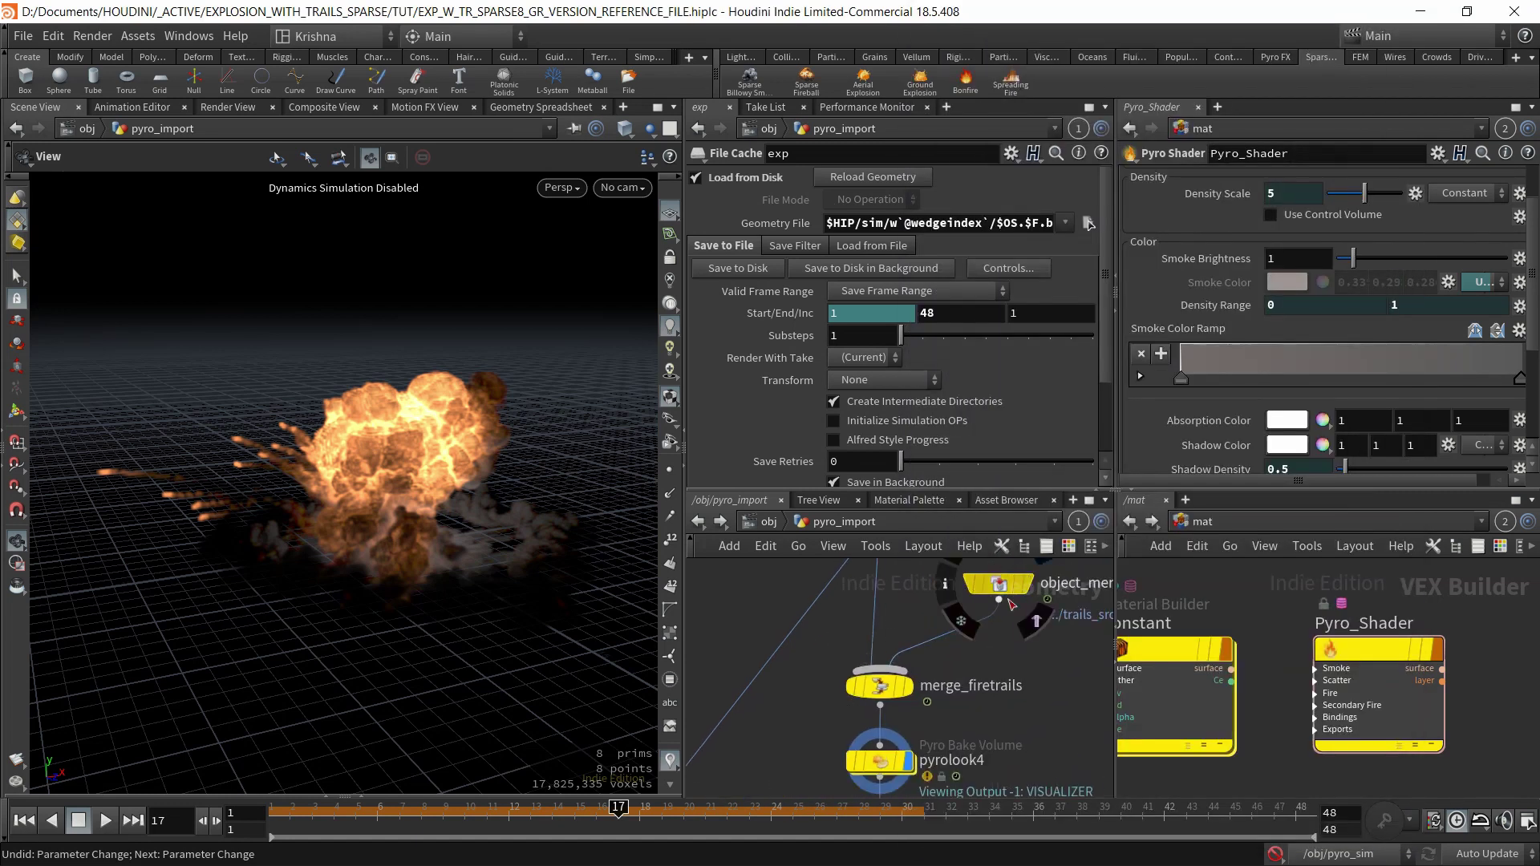
{"action": "middle_click_drag", "start_coordinate": [996, 723], "coordinate": [999, 656]}
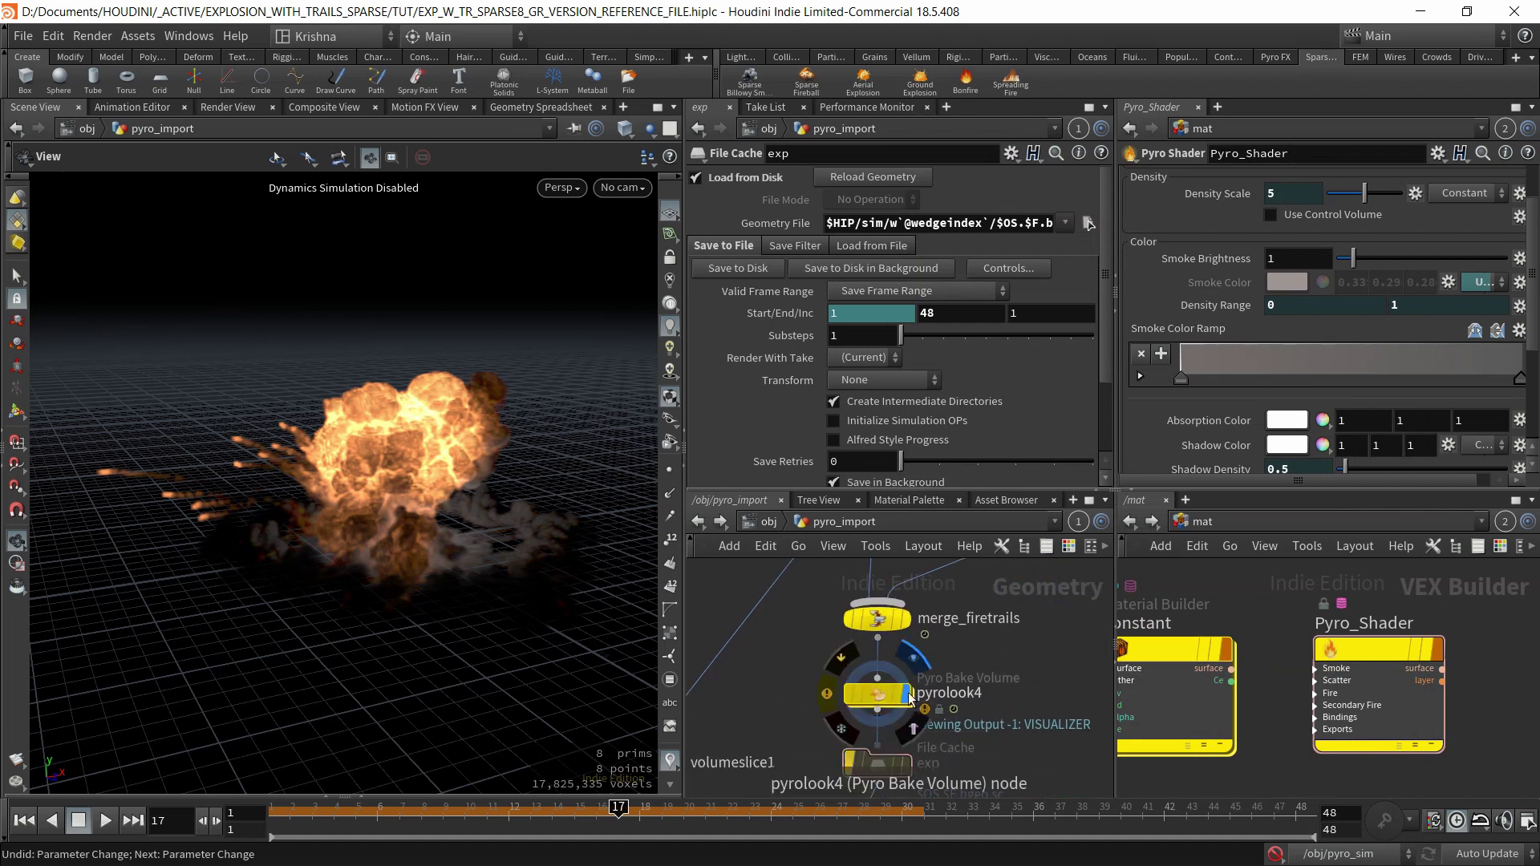
{"action": "middle_click_drag", "start_coordinate": [1042, 753], "coordinate": [1032, 688]}
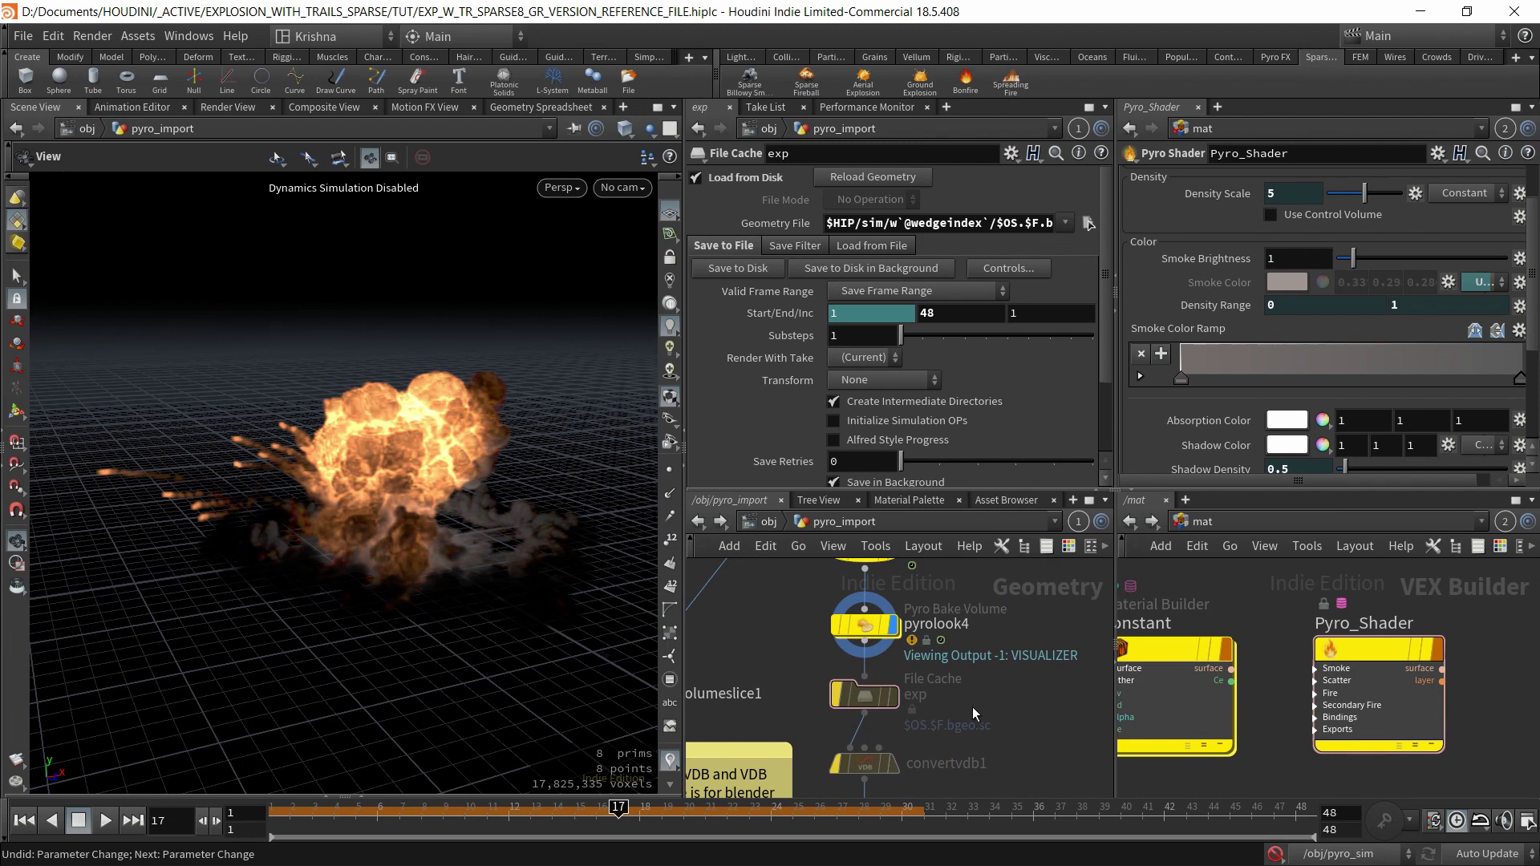
{"action": "middle_click_drag", "start_coordinate": [972, 706], "coordinate": [983, 626]}
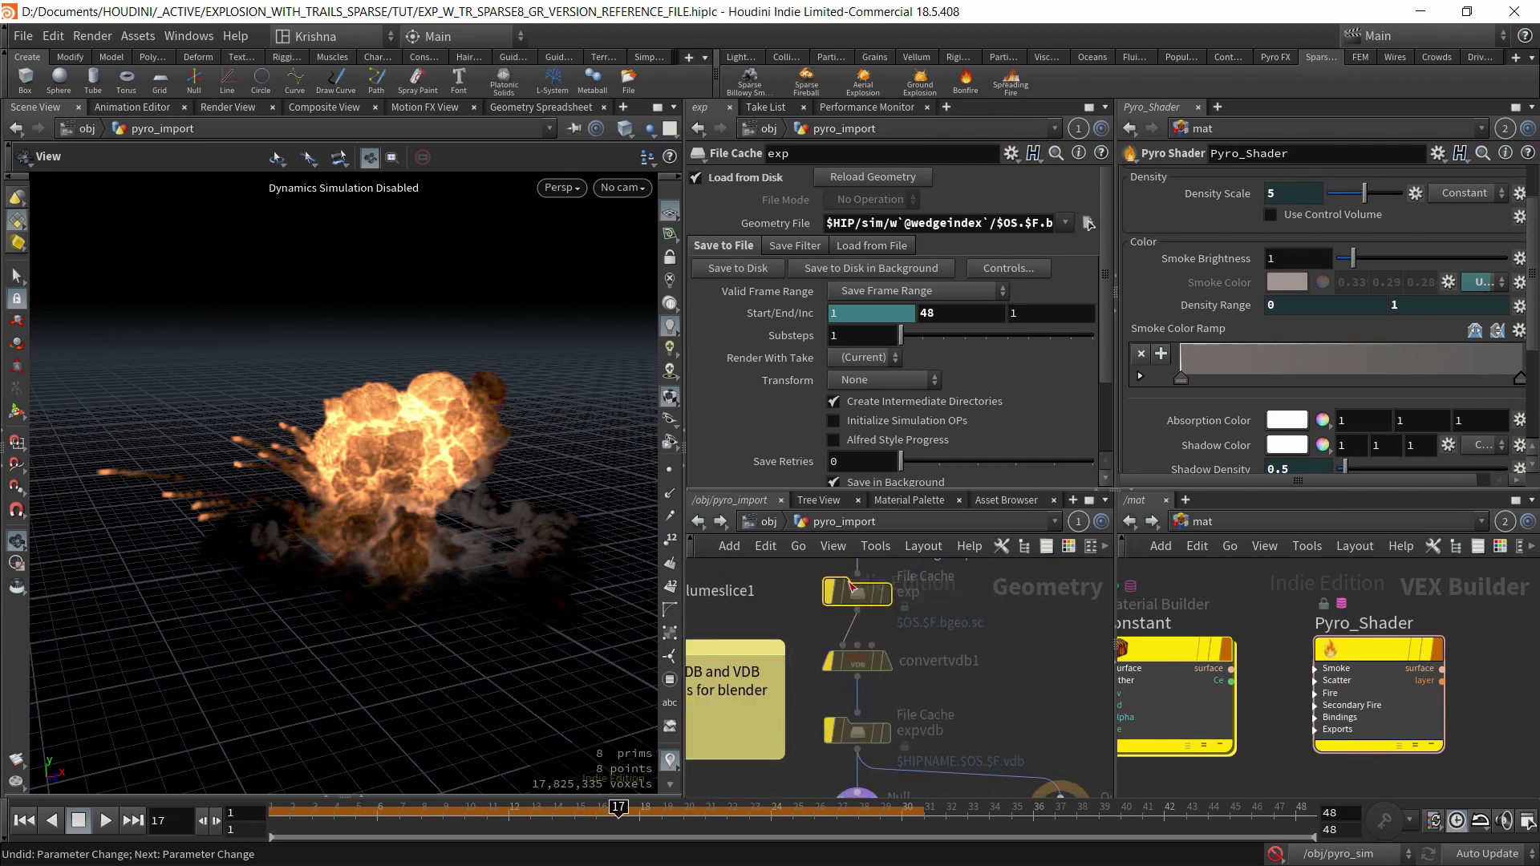
{"action": "left_click_drag", "start_coordinate": [1002, 225], "coordinate": [1333, 227]}
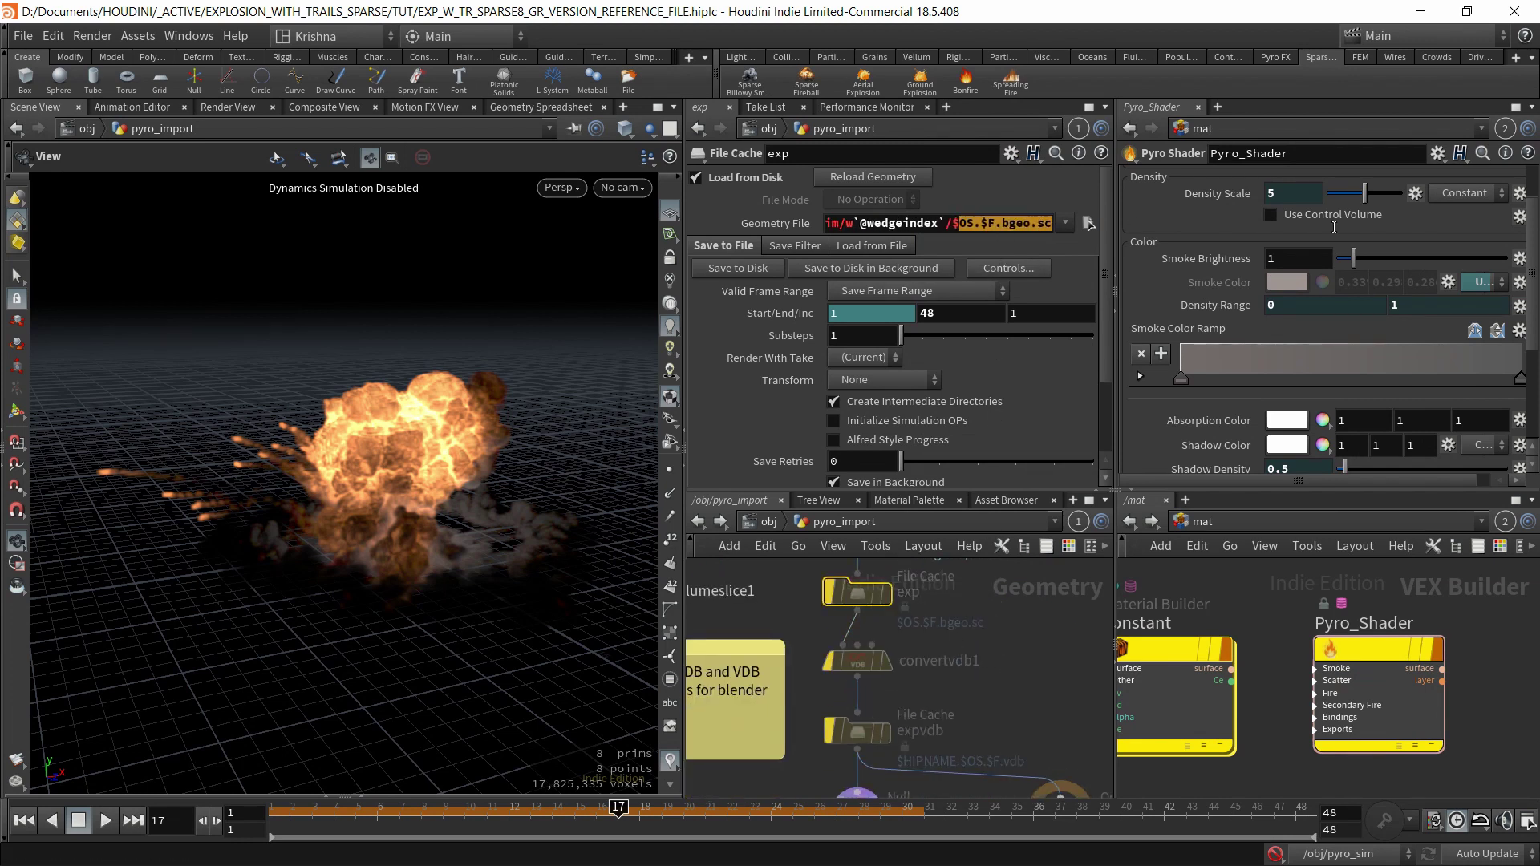
{"action": "left_click", "coordinate": [986, 716]}
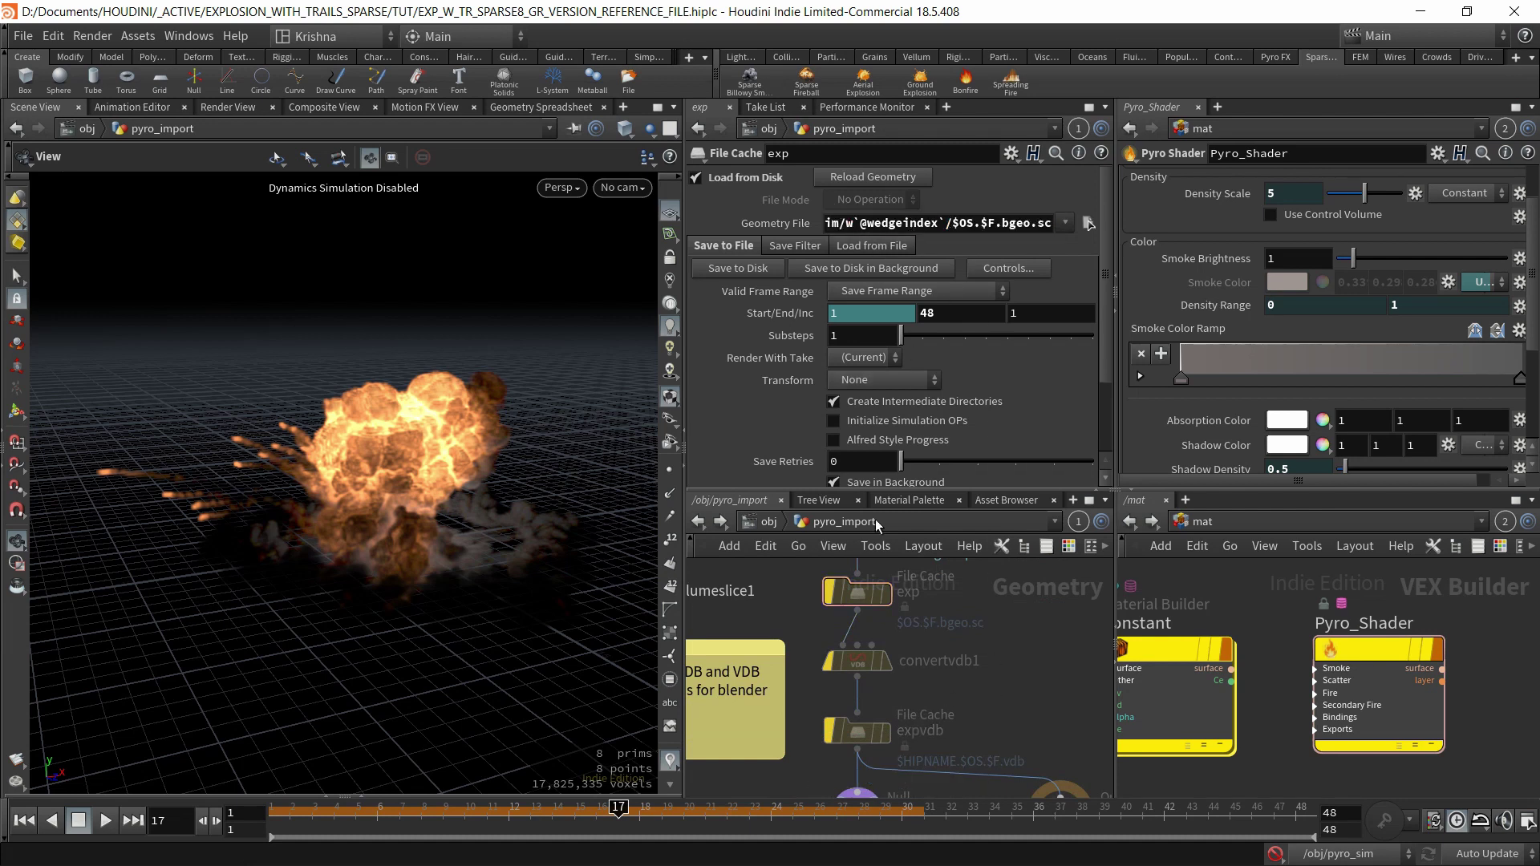
Examine the settings of the convertvdb1 and expvdb nodes for VDB export, and the RENDER_PYRO output node.
{"action": "left_click", "coordinate": [838, 661]}
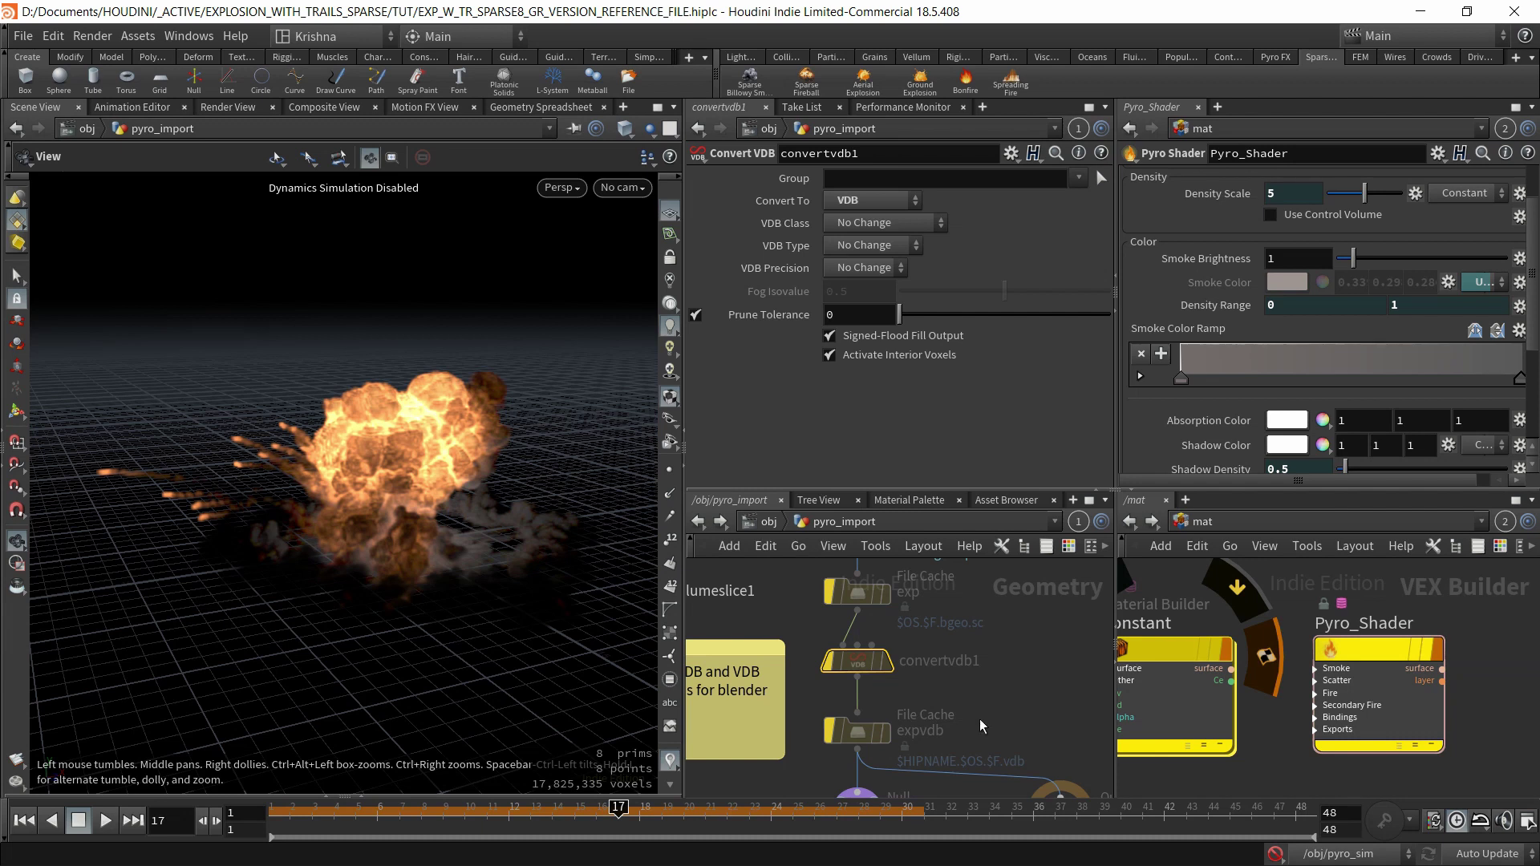
{"action": "middle_click_drag", "start_coordinate": [989, 717], "coordinate": [998, 636]}
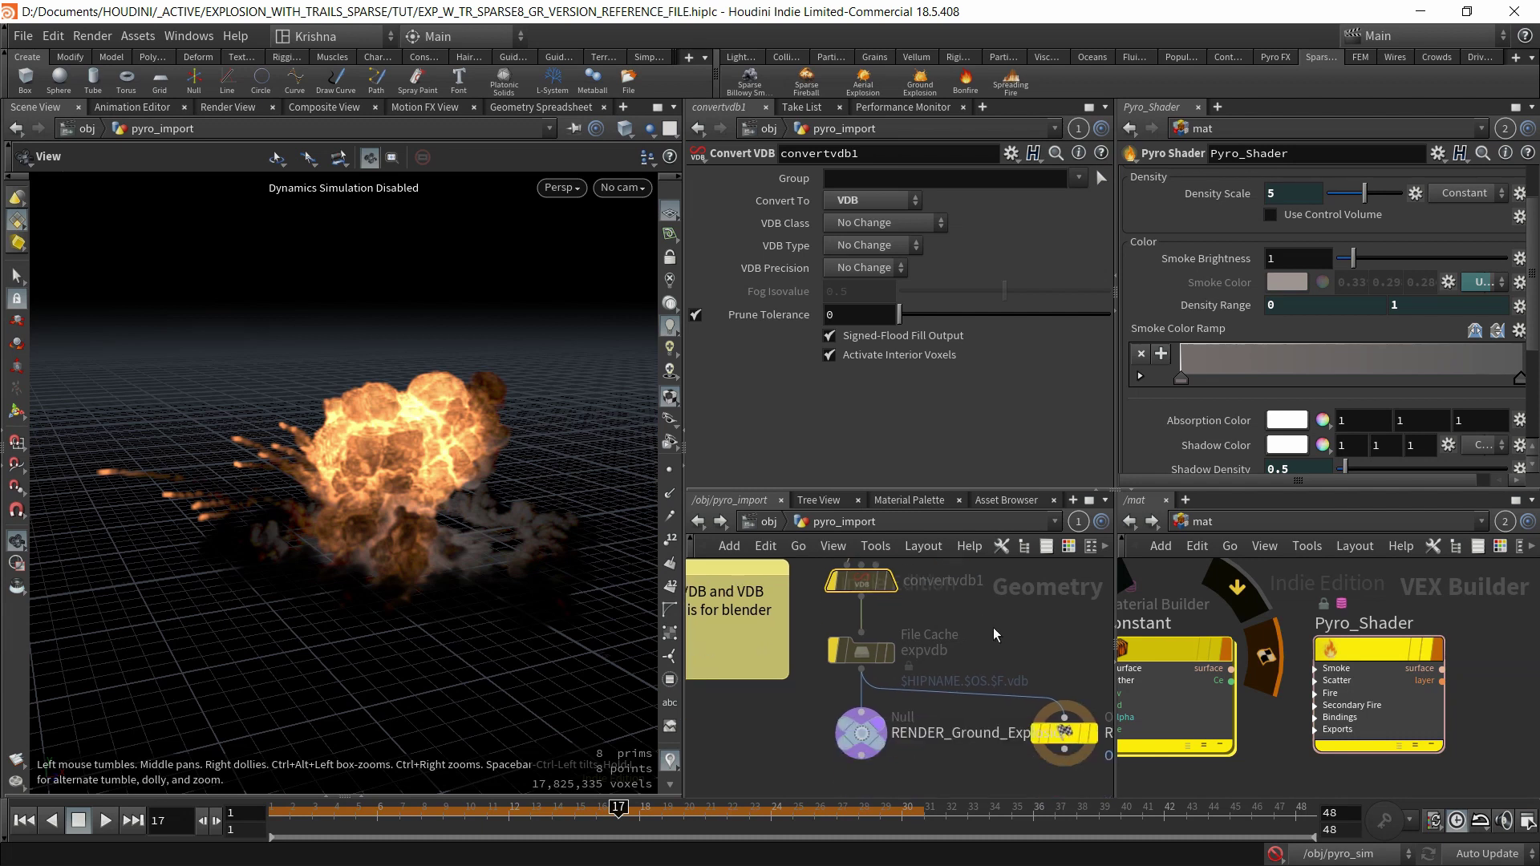
{"action": "left_click", "coordinate": [854, 651]}
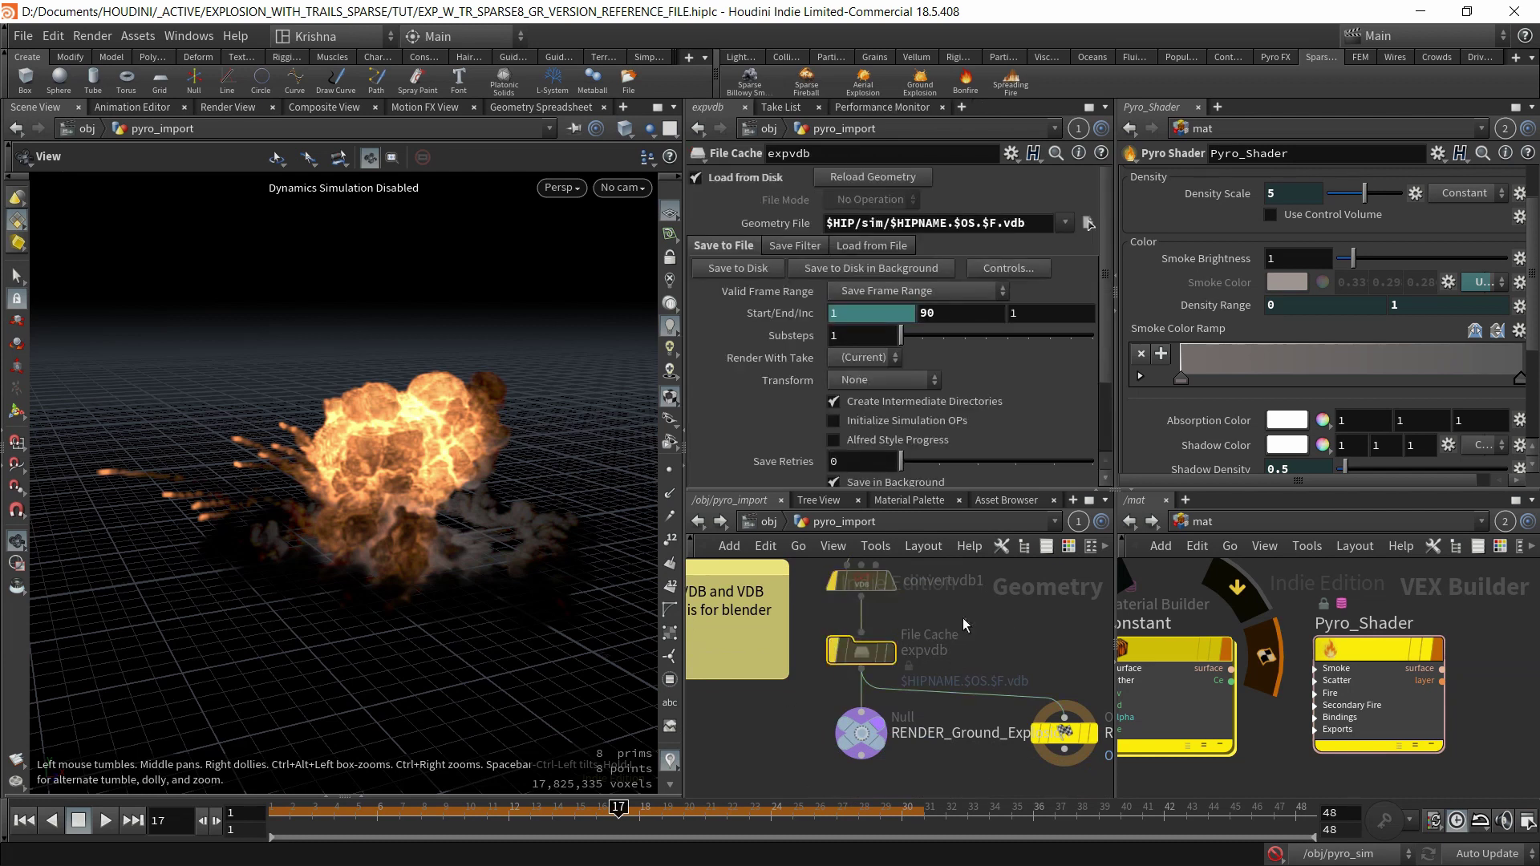
{"action": "left_click_drag", "start_coordinate": [988, 613], "coordinate": [847, 661]}
{"action": "scroll", "coordinate": [991, 652], "scroll_direction": "down", "scroll_amount": 3}
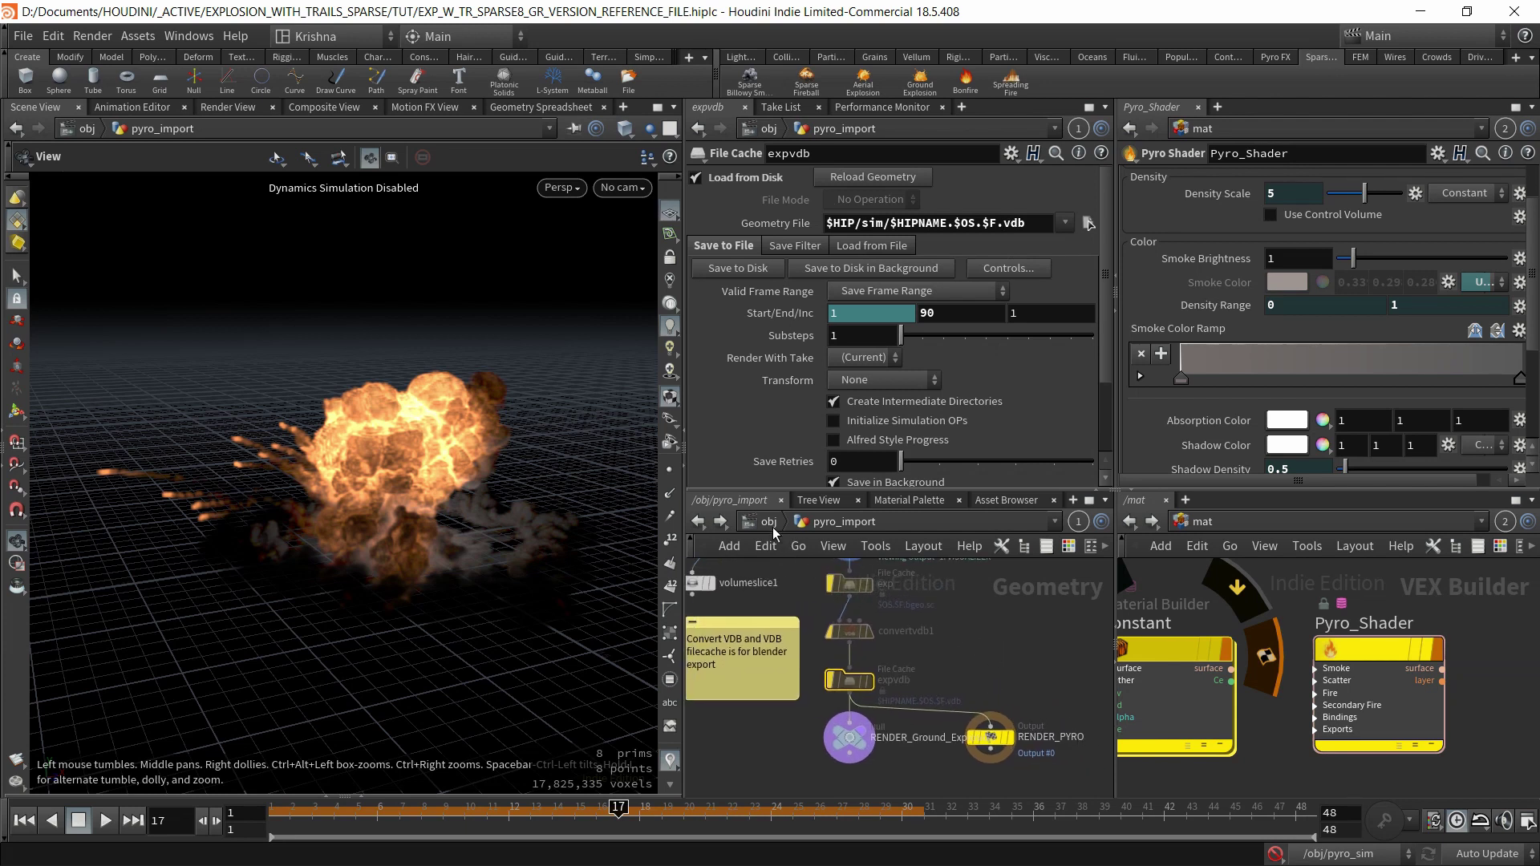
{"action": "left_click", "coordinate": [991, 736]}
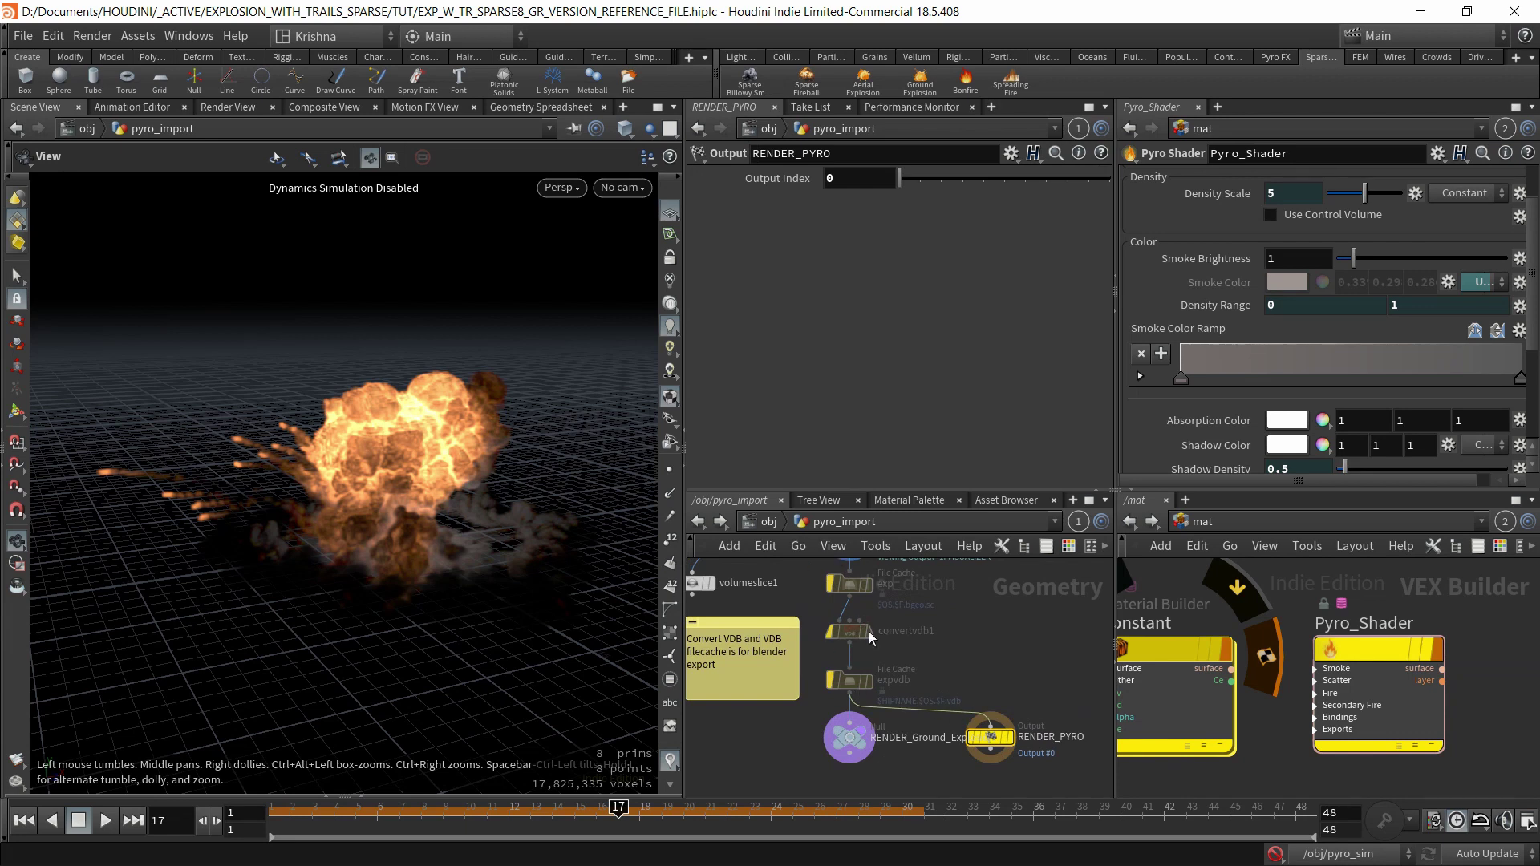
{"action": "middle_click_drag", "start_coordinate": [925, 611], "coordinate": [956, 638]}
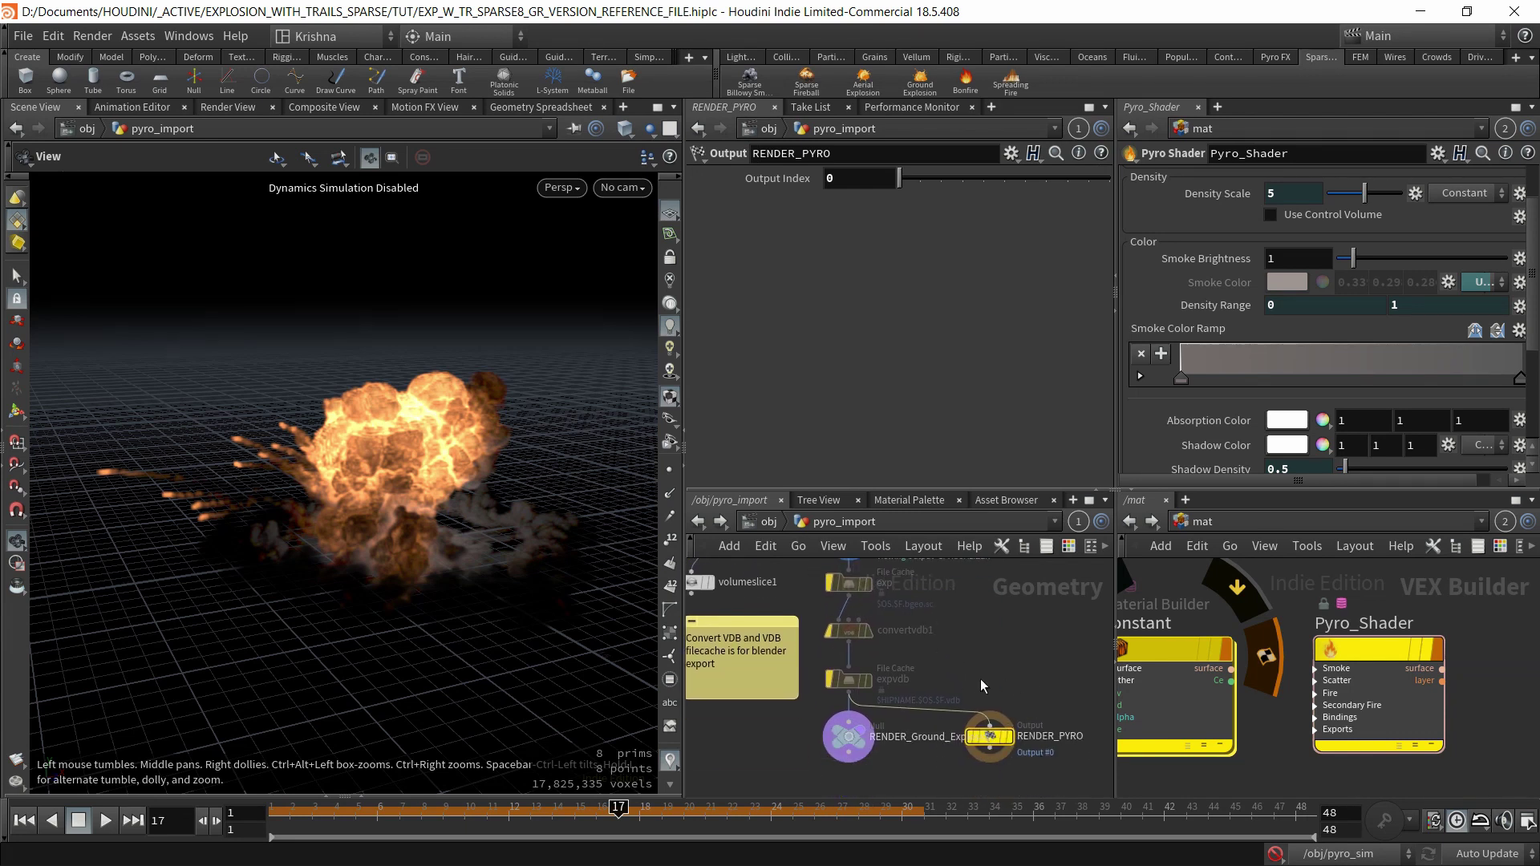
Go up to the obj level and open the rndr_all geometry network.
{"action": "left_click", "coordinate": [788, 528]}
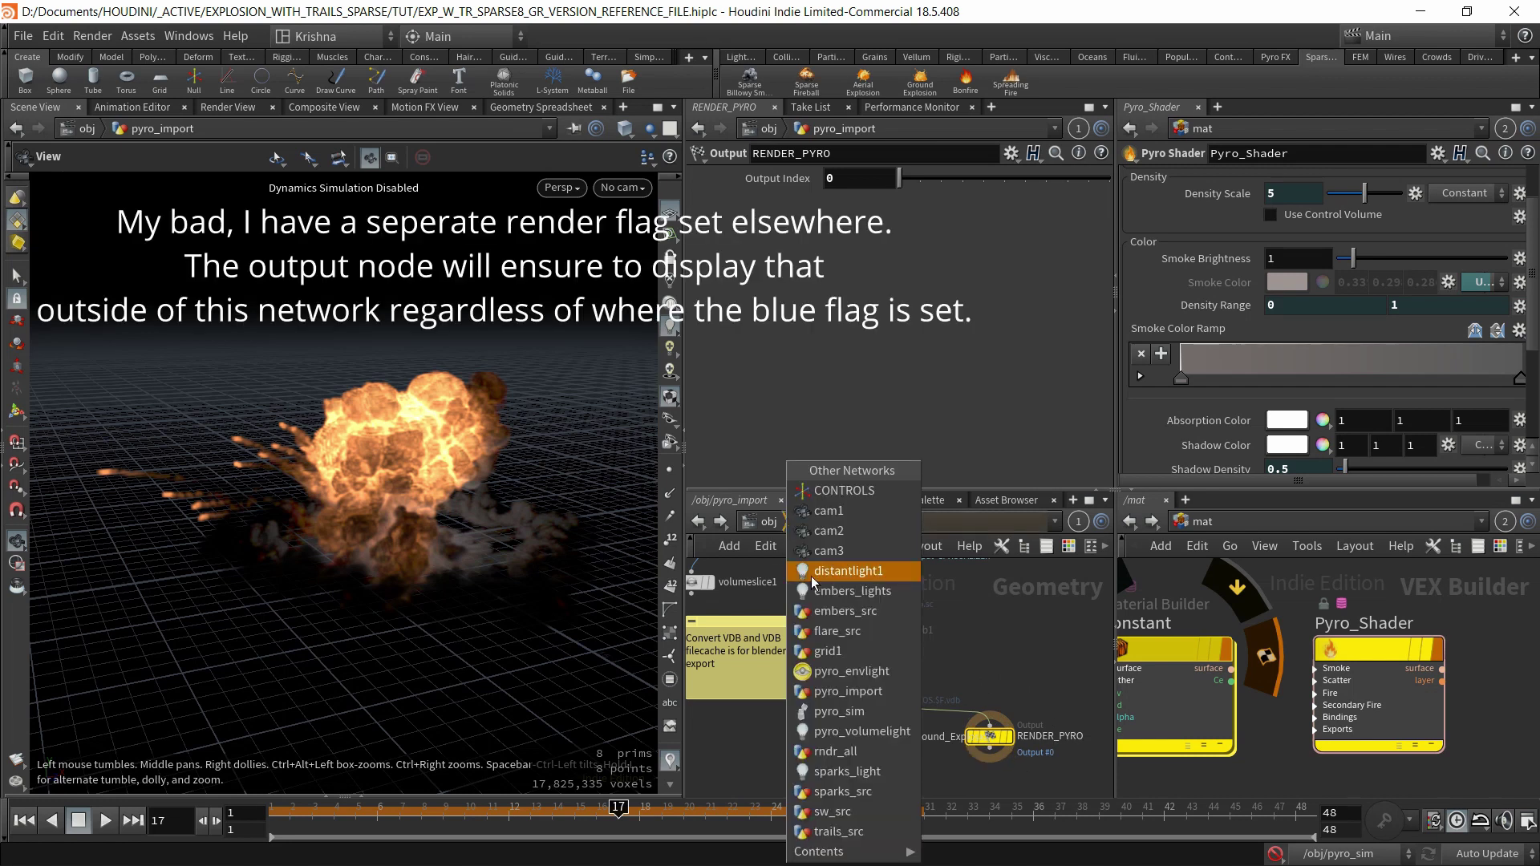
{"action": "left_click", "coordinate": [773, 530]}
{"action": "left_click", "coordinate": [772, 529]}
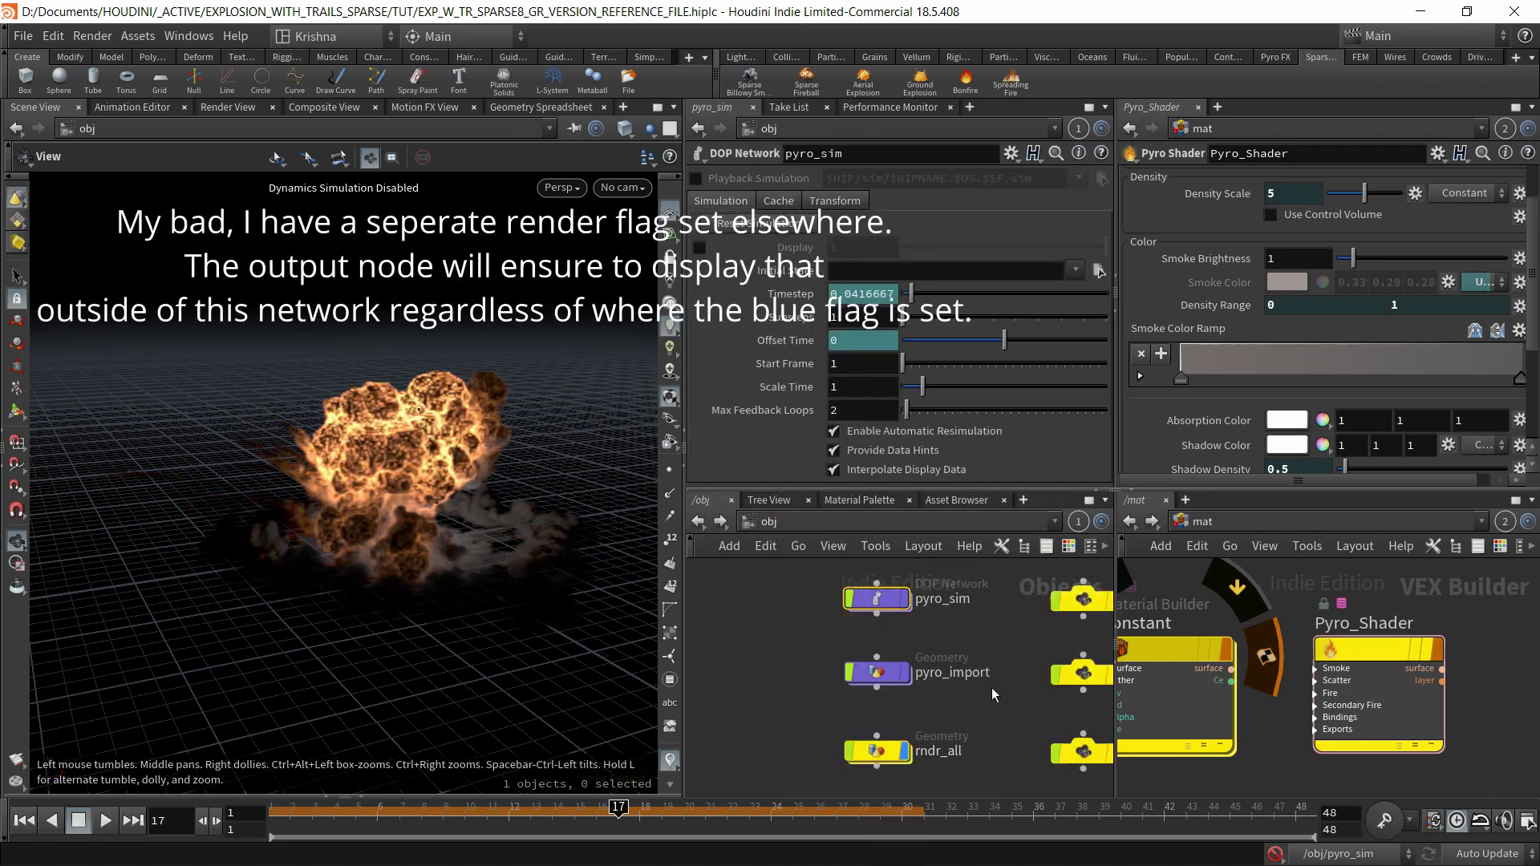
{"action": "scroll", "coordinate": [982, 722], "scroll_direction": "down", "scroll_amount": 3}
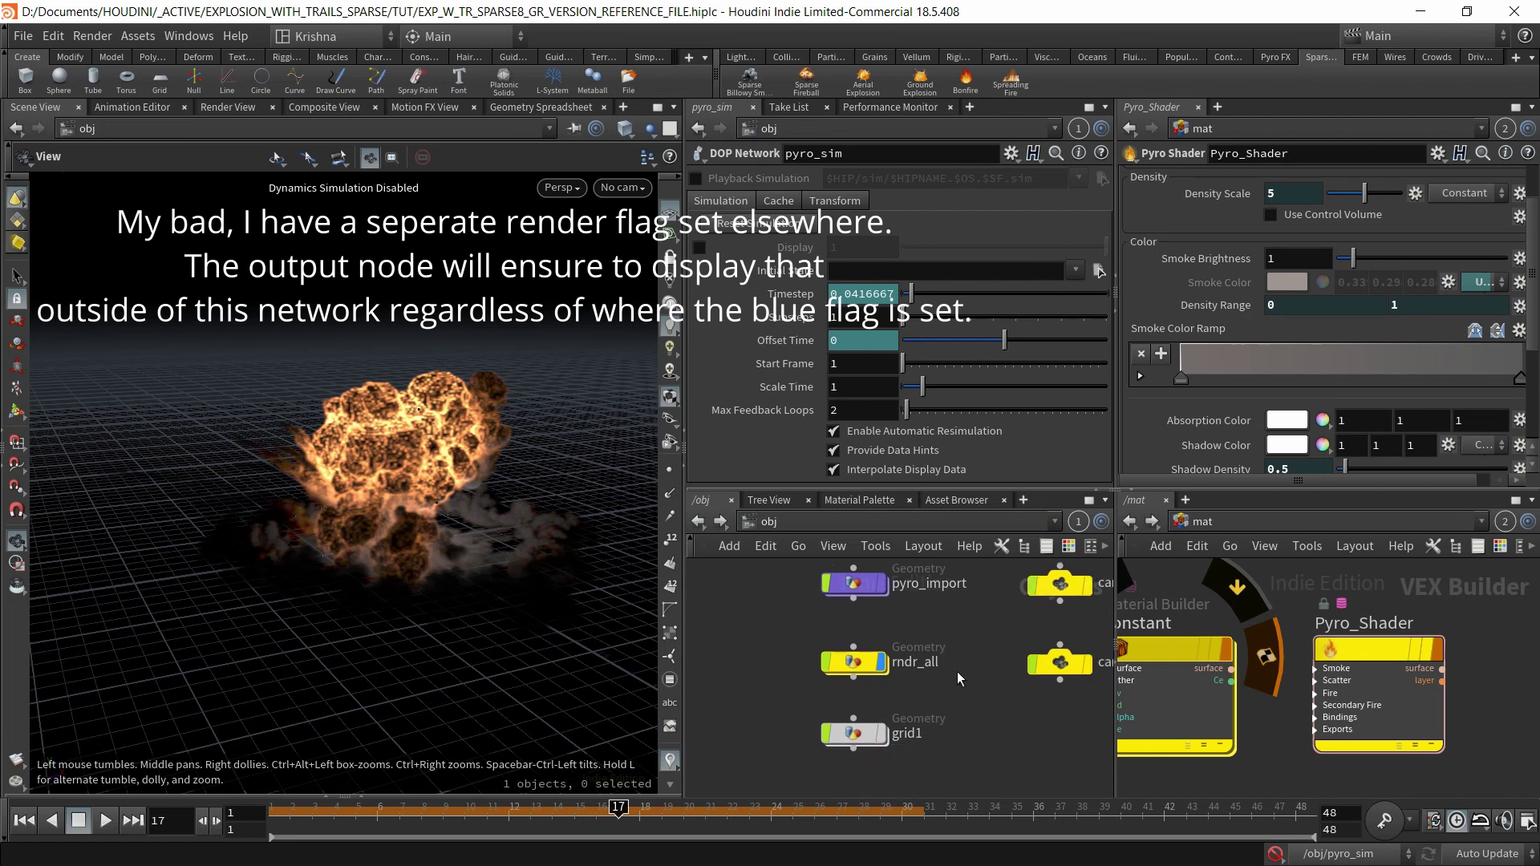
{"action": "double_click", "coordinate": [855, 664]}
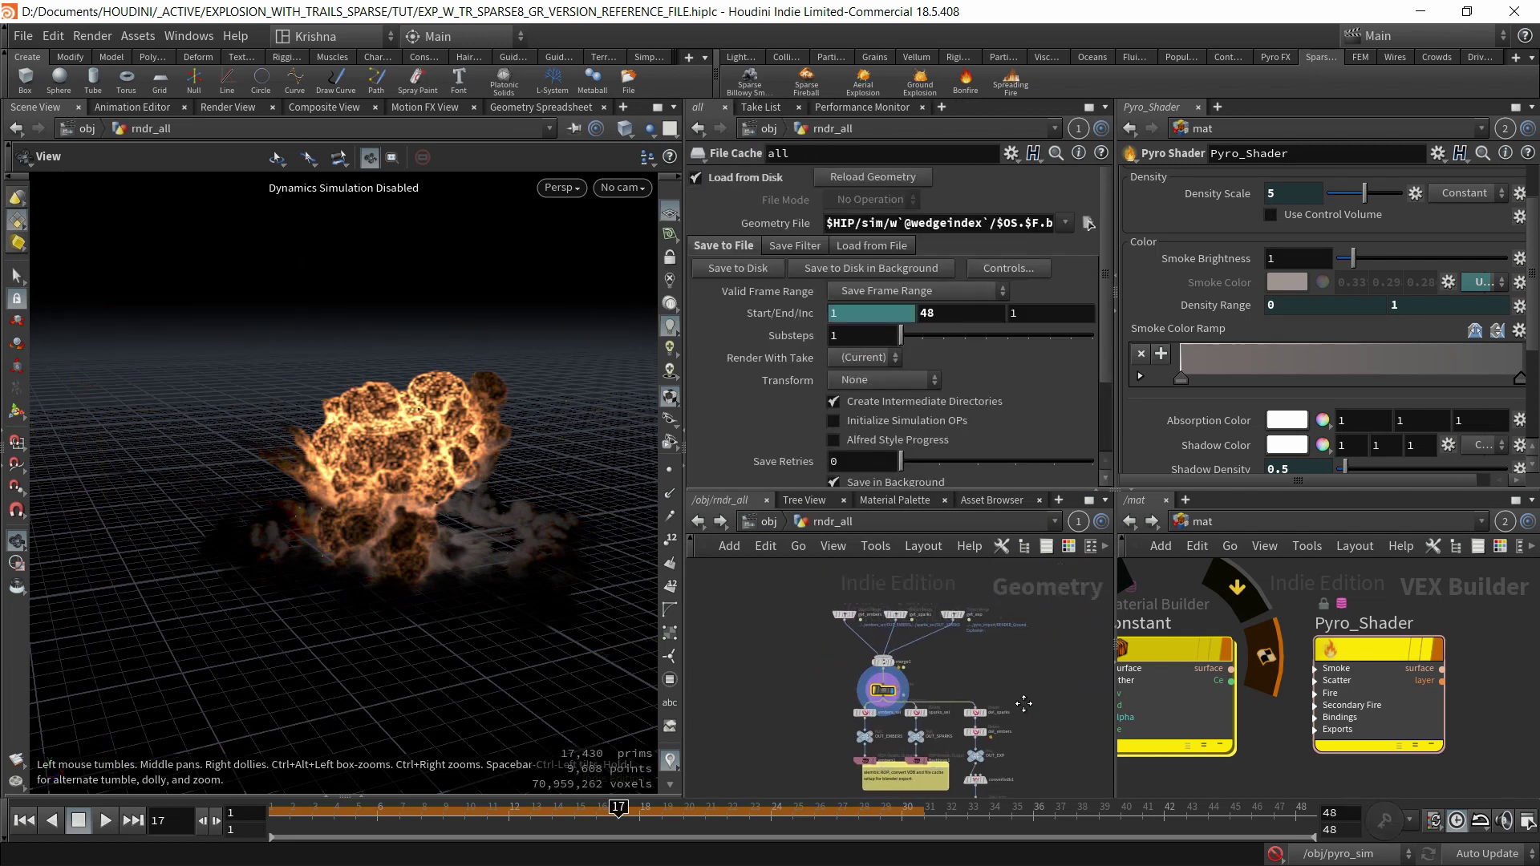
Inspect the source objects of the get_embers, get_sparks and get_exp object merges feeding merge1.
{"action": "scroll", "coordinate": [864, 667], "scroll_direction": "up", "scroll_amount": 3}
{"action": "left_click", "coordinate": [827, 621]}
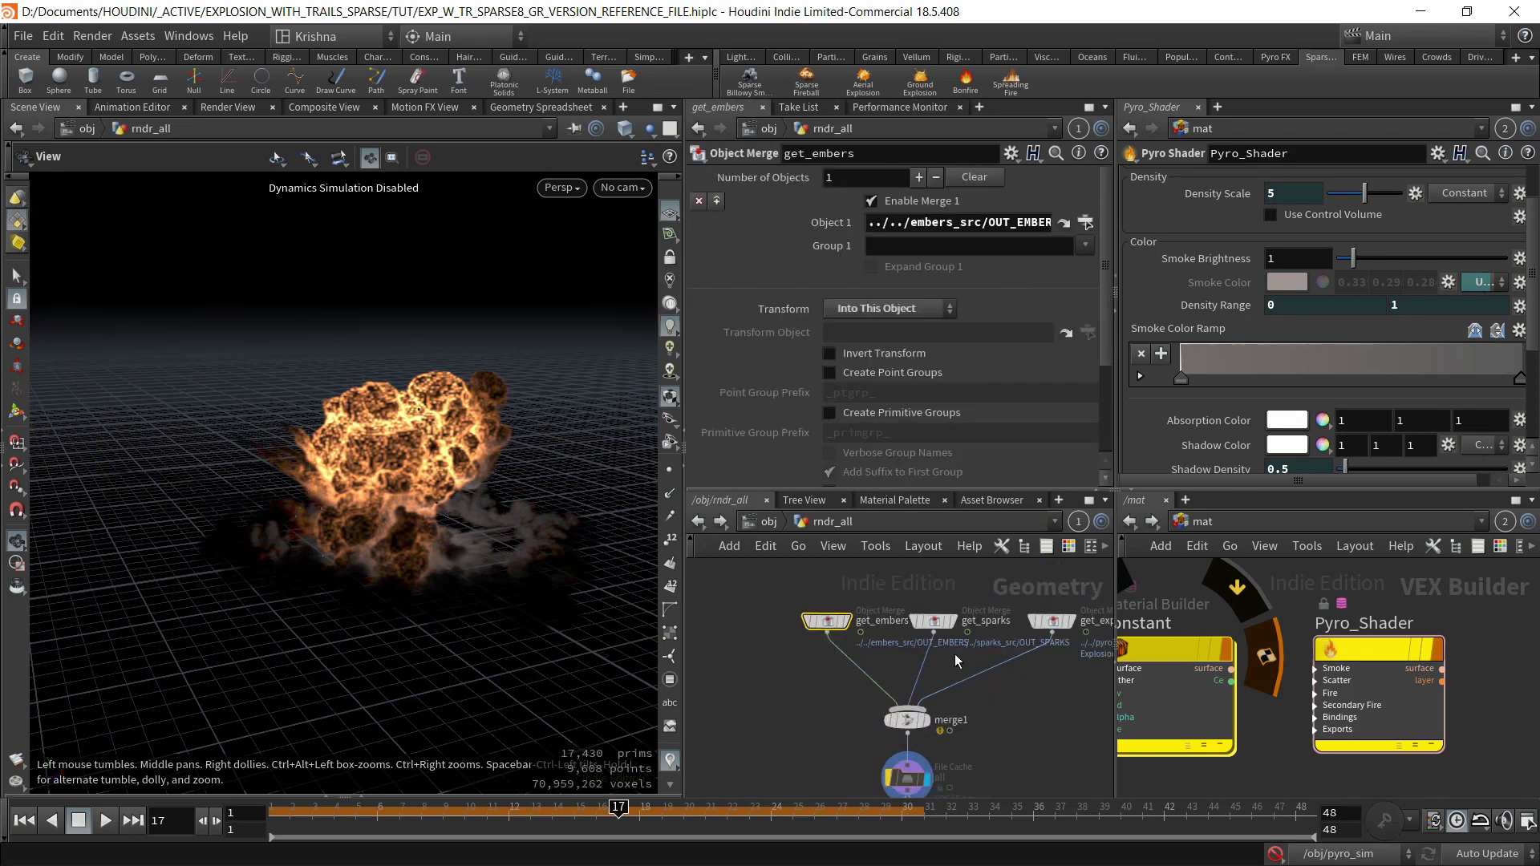
{"action": "left_click", "coordinate": [934, 622]}
{"action": "middle_click_drag", "start_coordinate": [1007, 713], "coordinate": [941, 713]}
{"action": "left_click", "coordinate": [986, 623]}
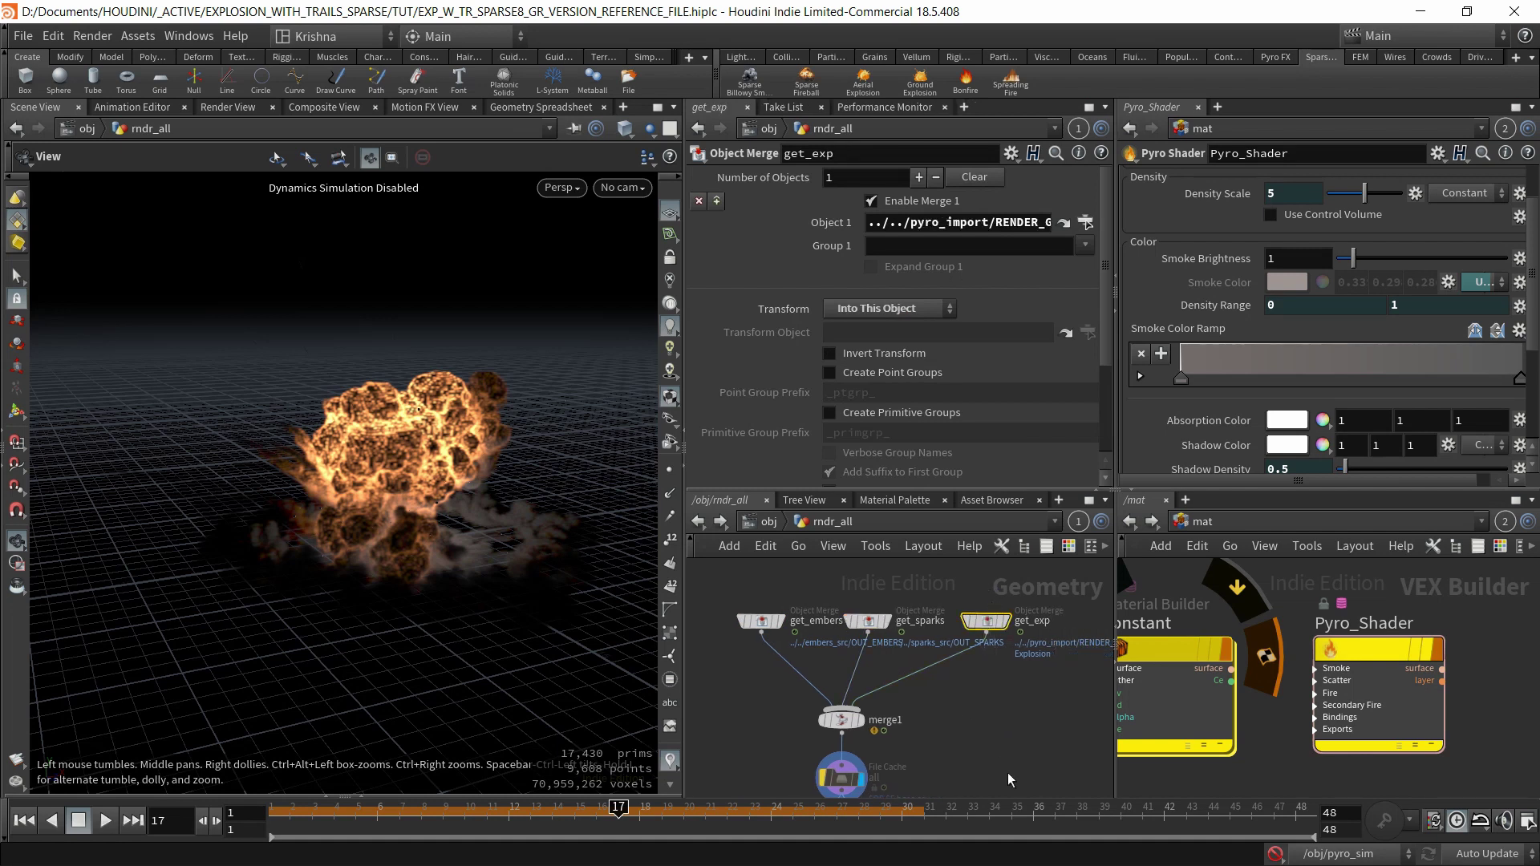
Return to the obj level, deselect rndr_all and open the sparks_src geometry network.
{"action": "left_click", "coordinate": [764, 529]}
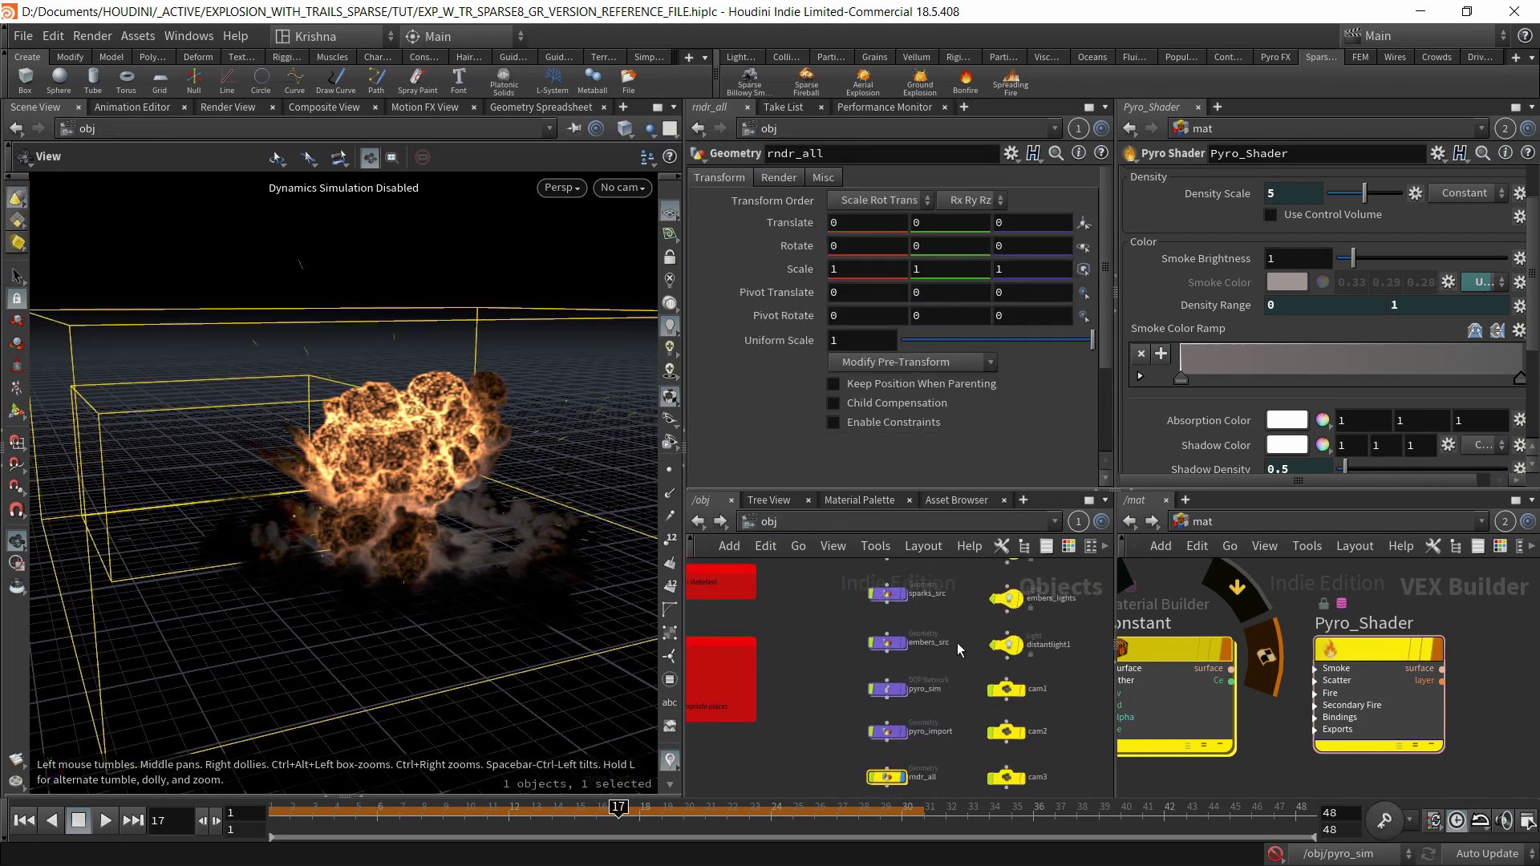
{"action": "middle_click_drag", "start_coordinate": [956, 642], "coordinate": [954, 719]}
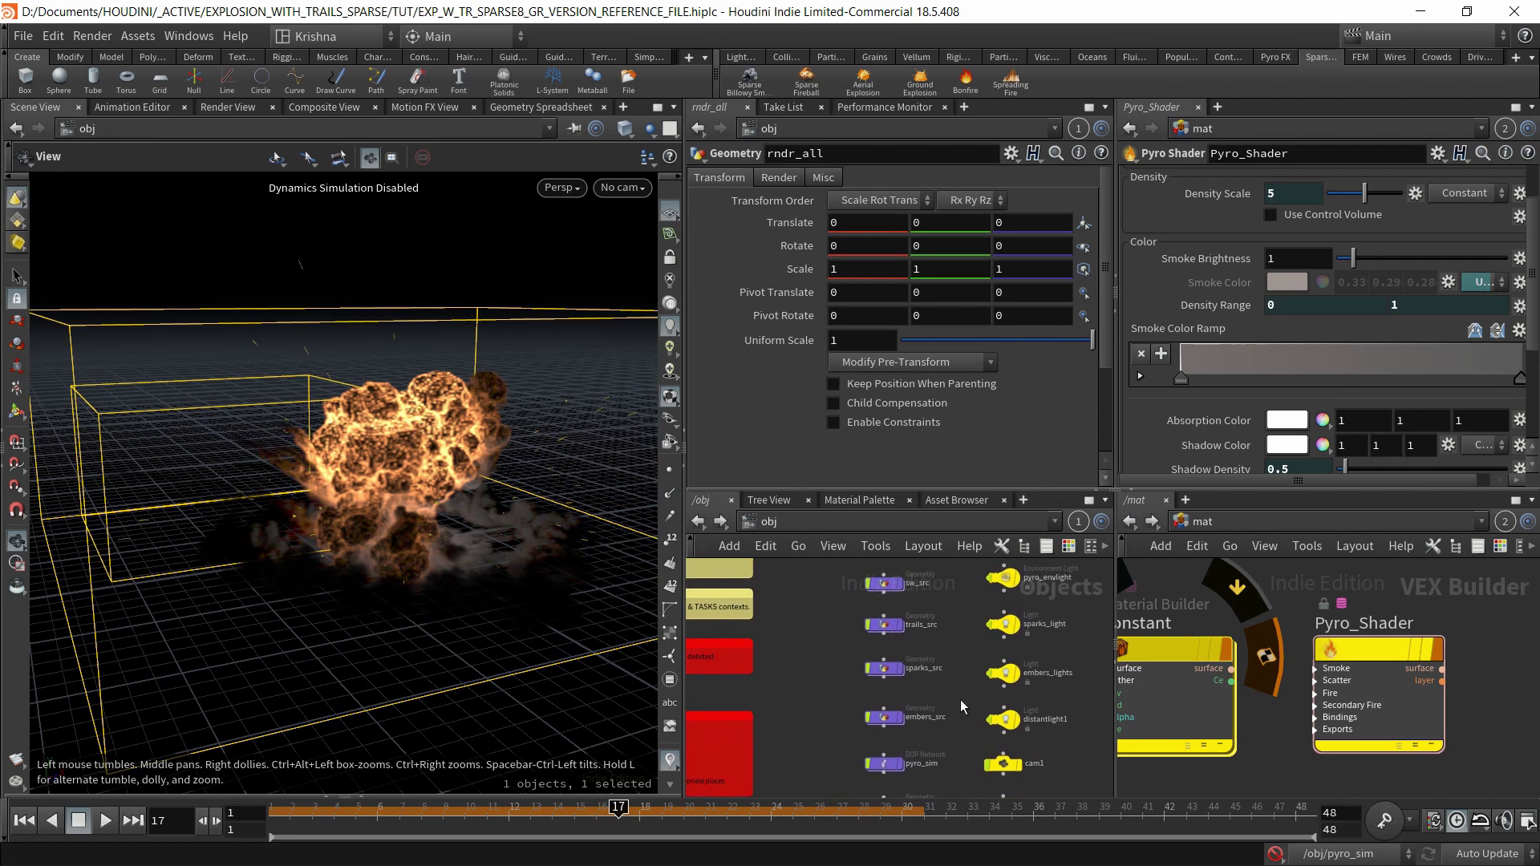
{"action": "middle_click_drag", "start_coordinate": [852, 718], "coordinate": [804, 609]}
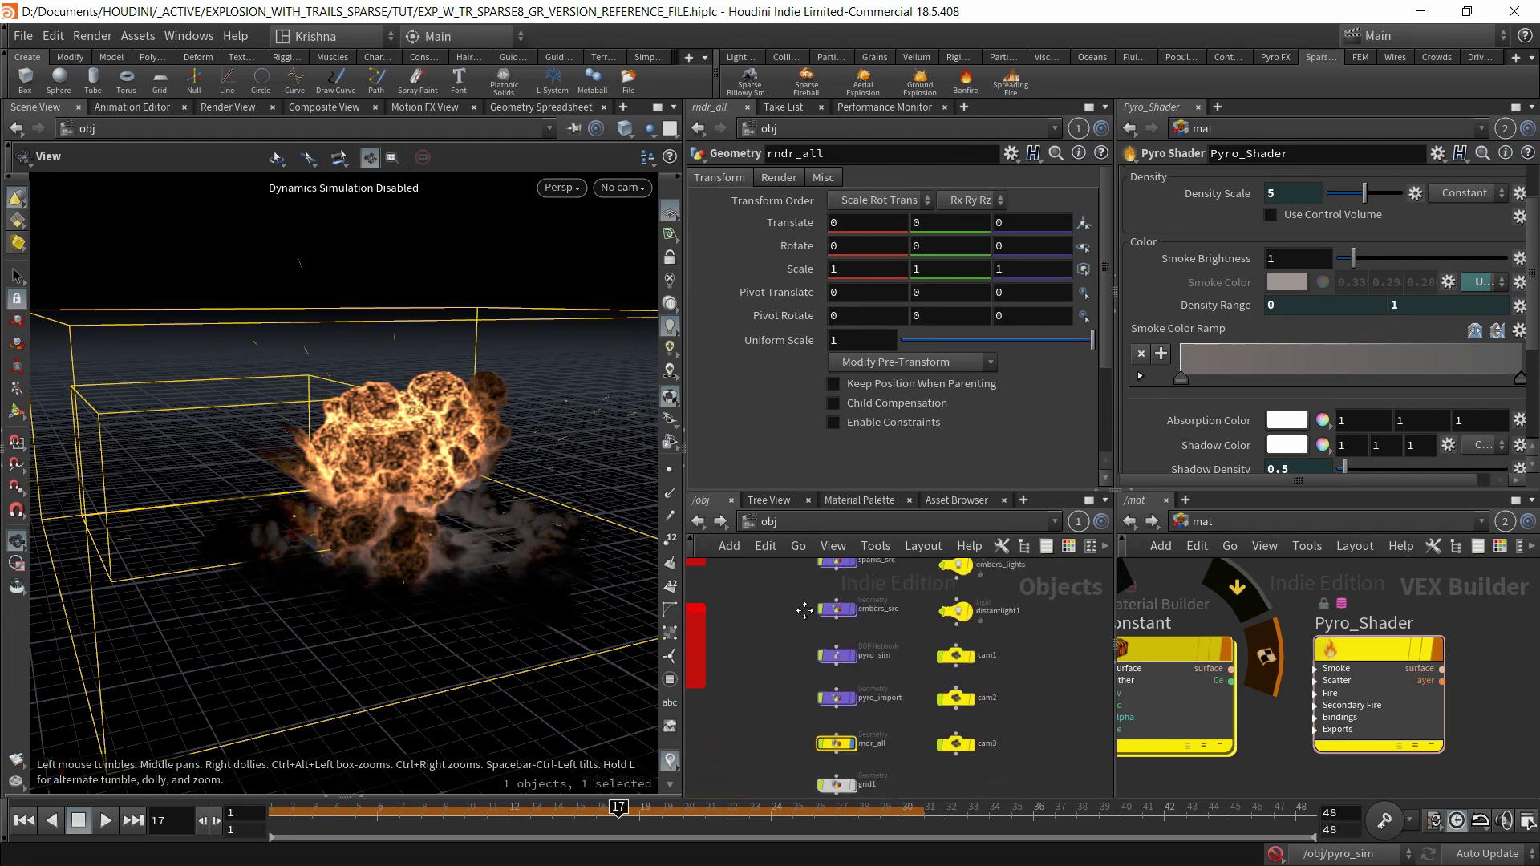
{"action": "scroll", "coordinate": [875, 760], "scroll_direction": "up", "scroll_amount": 3}
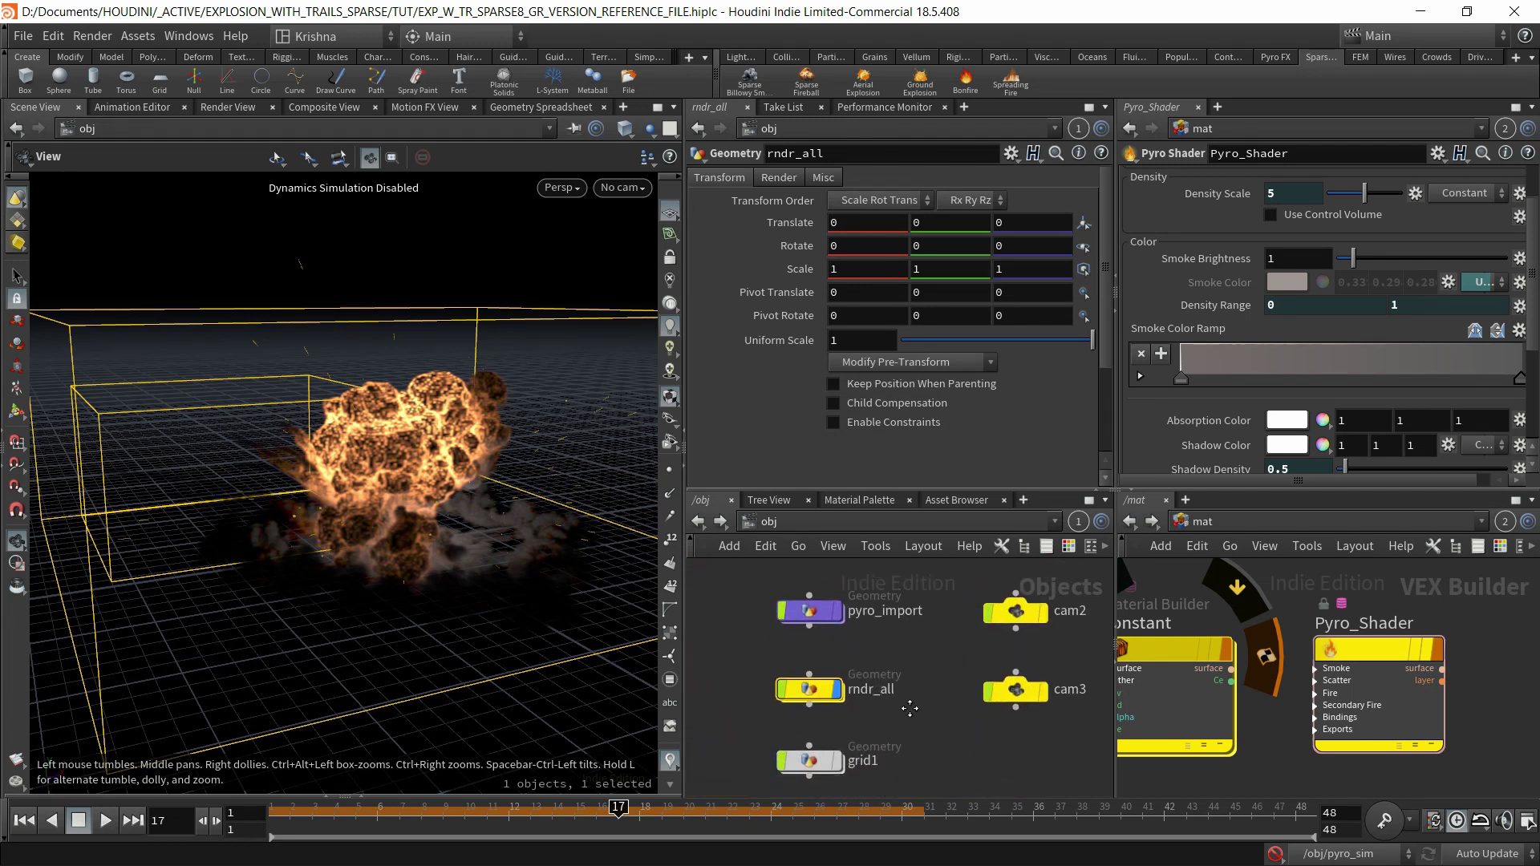
{"action": "left_click", "coordinate": [728, 638]}
{"action": "middle_click_drag", "start_coordinate": [911, 627], "coordinate": [935, 724]}
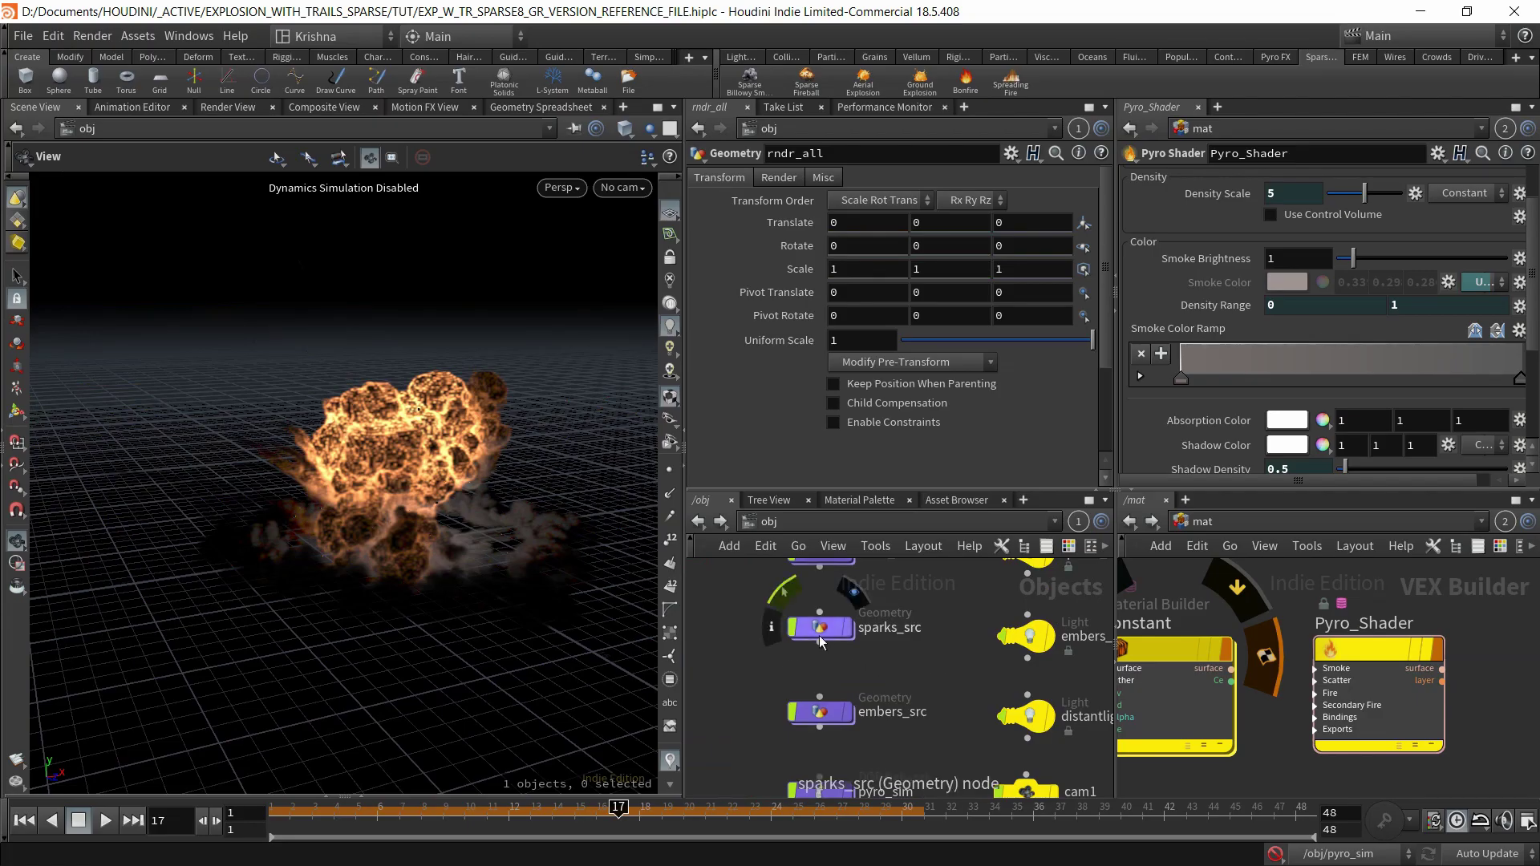
{"action": "double_click", "coordinate": [819, 632]}
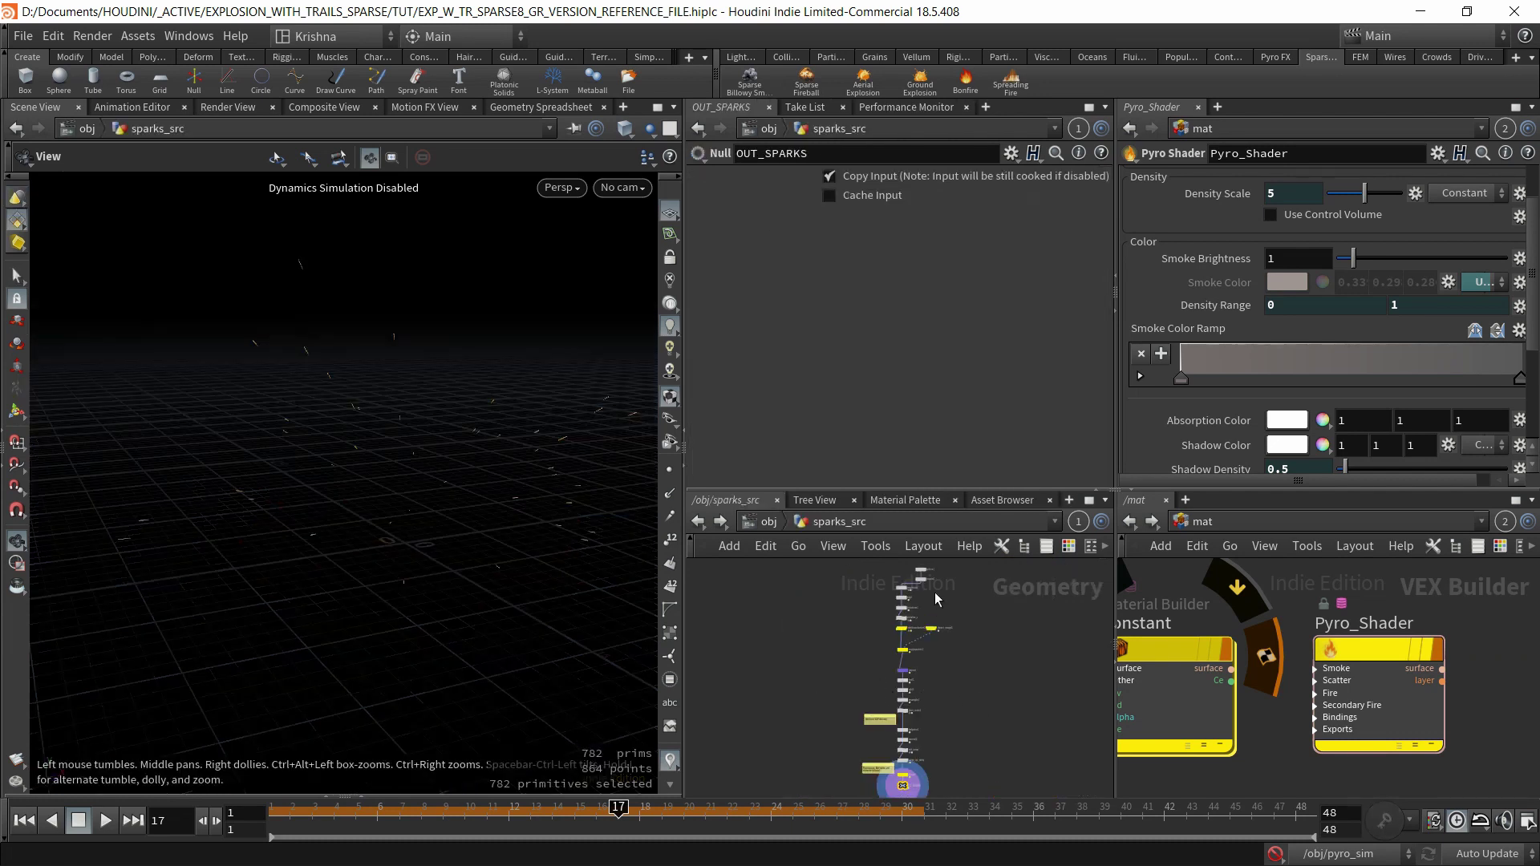
{"action": "scroll", "coordinate": [934, 591], "scroll_direction": "up", "scroll_amount": 2}
{"action": "middle_click_drag", "start_coordinate": [1011, 634], "coordinate": [955, 637]}
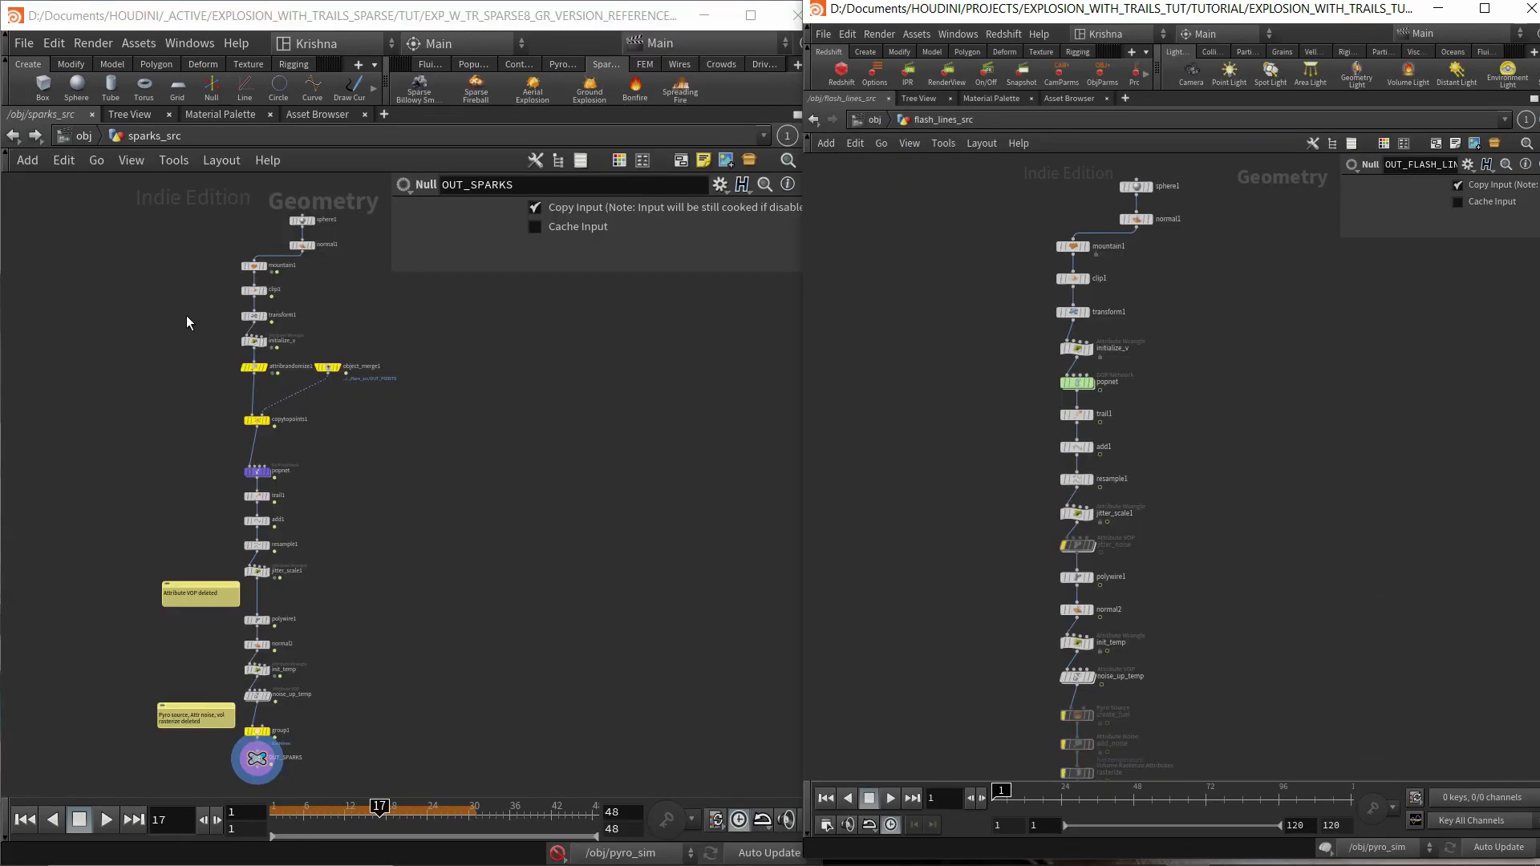
View transform1 in sparks_src and compare the initialize_v wrangle there with the one in the other window's flash_lines_src network.
{"action": "left_click", "coordinate": [254, 315]}
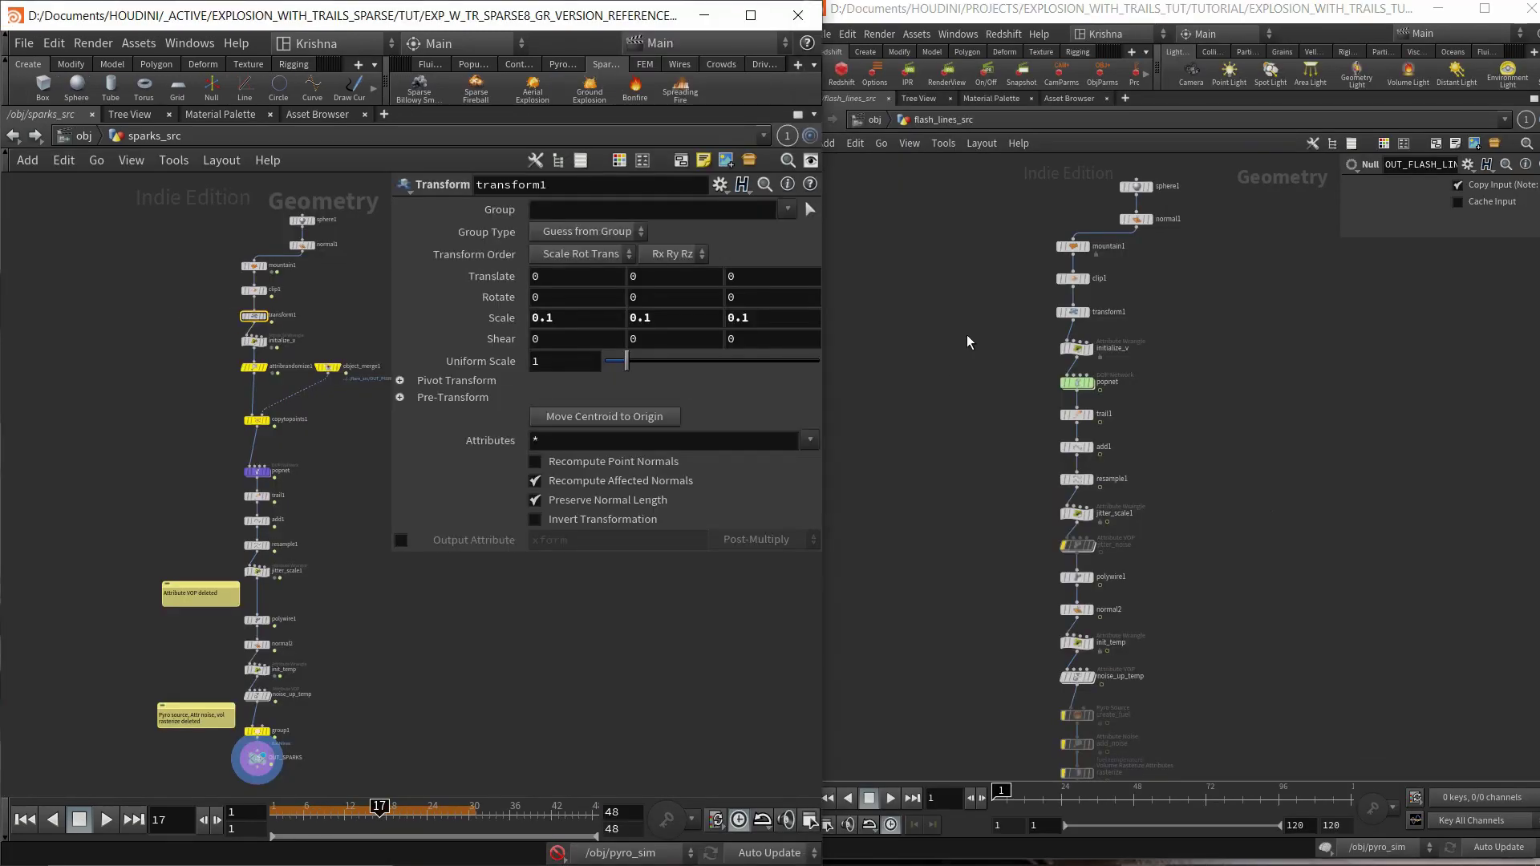
{"action": "left_click", "coordinate": [1079, 348]}
{"action": "left_click", "coordinate": [253, 341]}
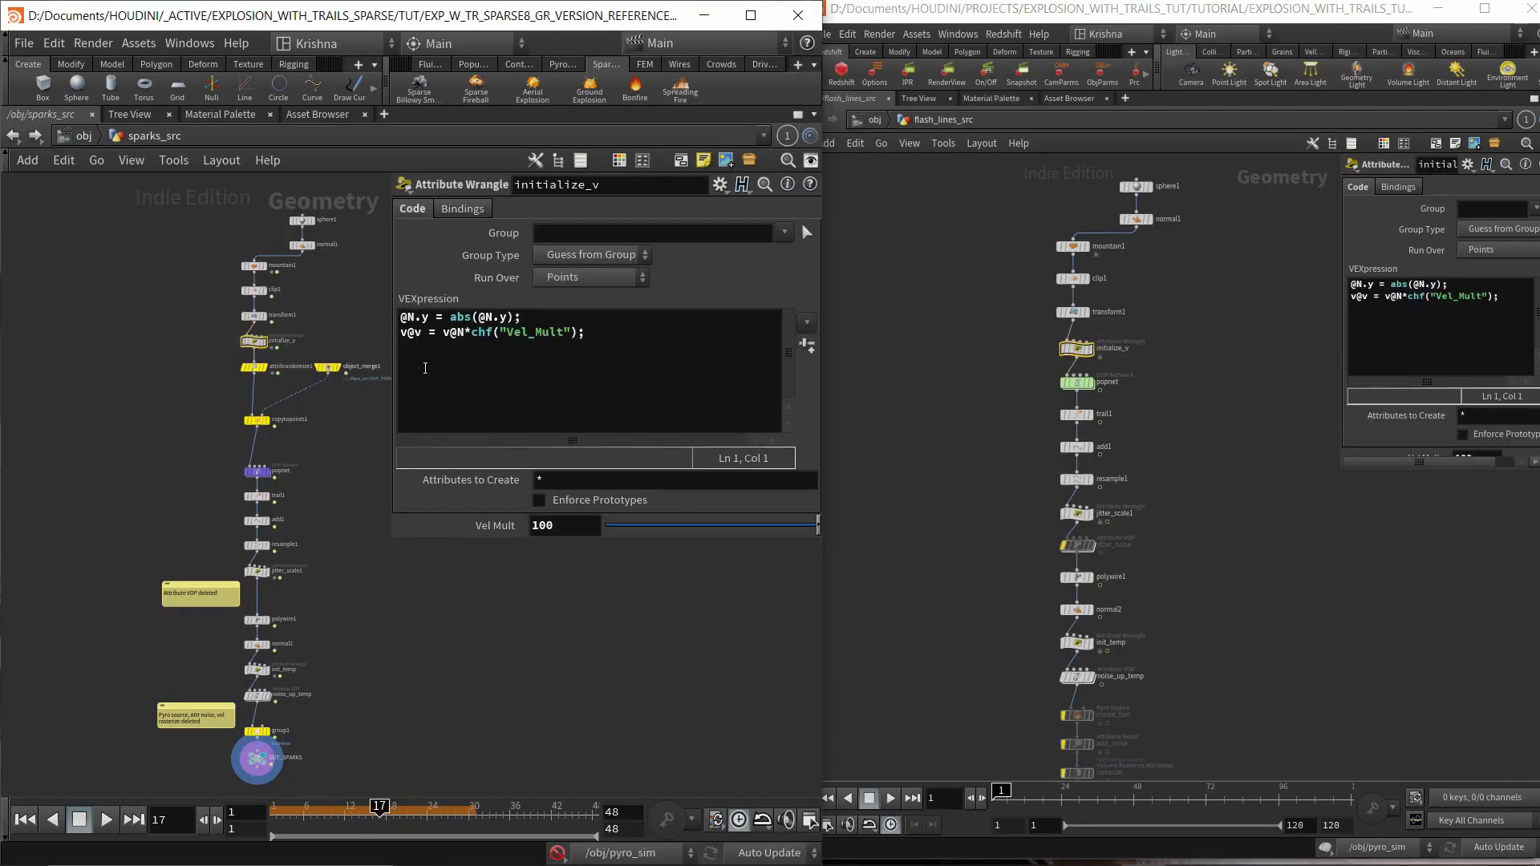
{"action": "left_click", "coordinate": [964, 373]}
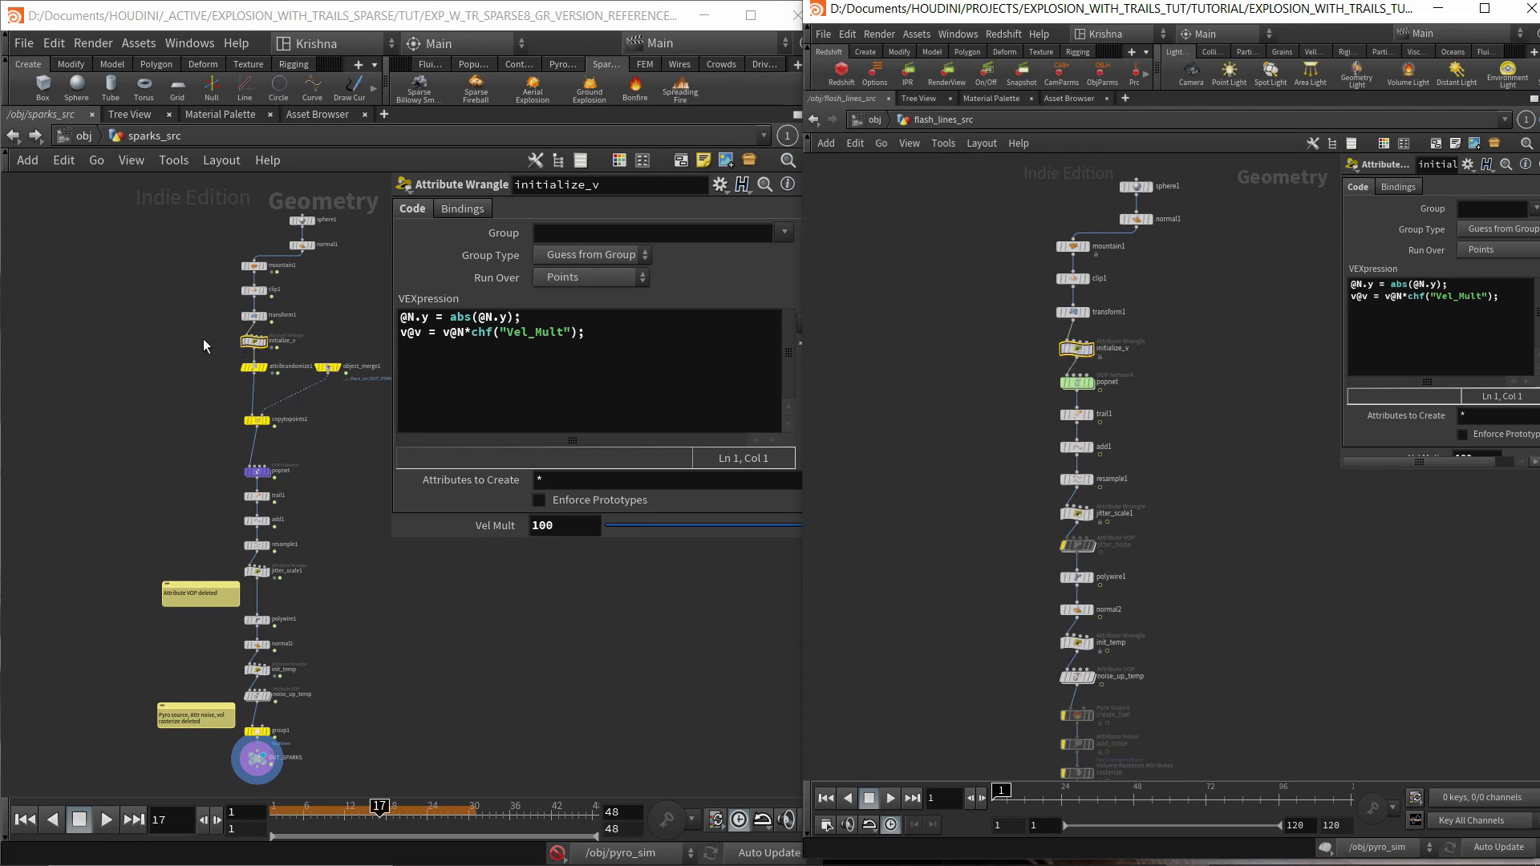
Select the six nodes from sphere1 down to initialize_v in the sparks_src network.
{"action": "middle_click_drag", "start_coordinate": [204, 339], "coordinate": [190, 372]}
{"action": "scroll", "coordinate": [306, 296], "scroll_direction": "up", "scroll_amount": 2}
{"action": "middle_click_drag", "start_coordinate": [306, 296], "coordinate": [296, 323]}
{"action": "left_click_drag", "start_coordinate": [126, 233], "coordinate": [306, 433]}
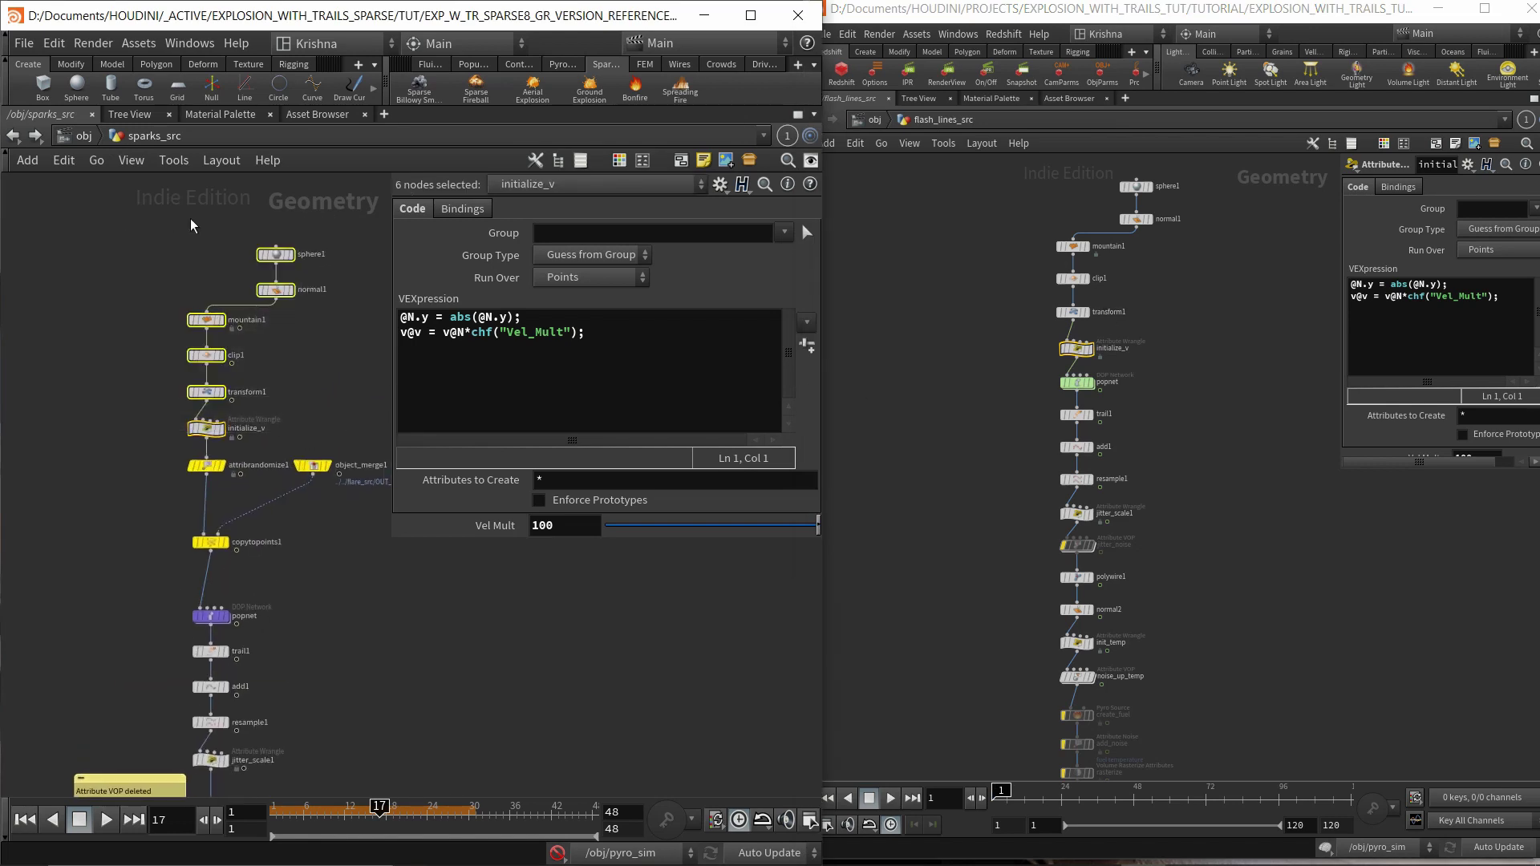
Review the sphere1, normal1, mountain1, clip1 and transform1 nodes of sparks_src one after another.
{"action": "left_click_drag", "start_coordinate": [191, 225], "coordinate": [319, 279]}
{"action": "left_click_drag", "start_coordinate": [194, 272], "coordinate": [342, 298]}
{"action": "left_click_drag", "start_coordinate": [161, 306], "coordinate": [245, 335]}
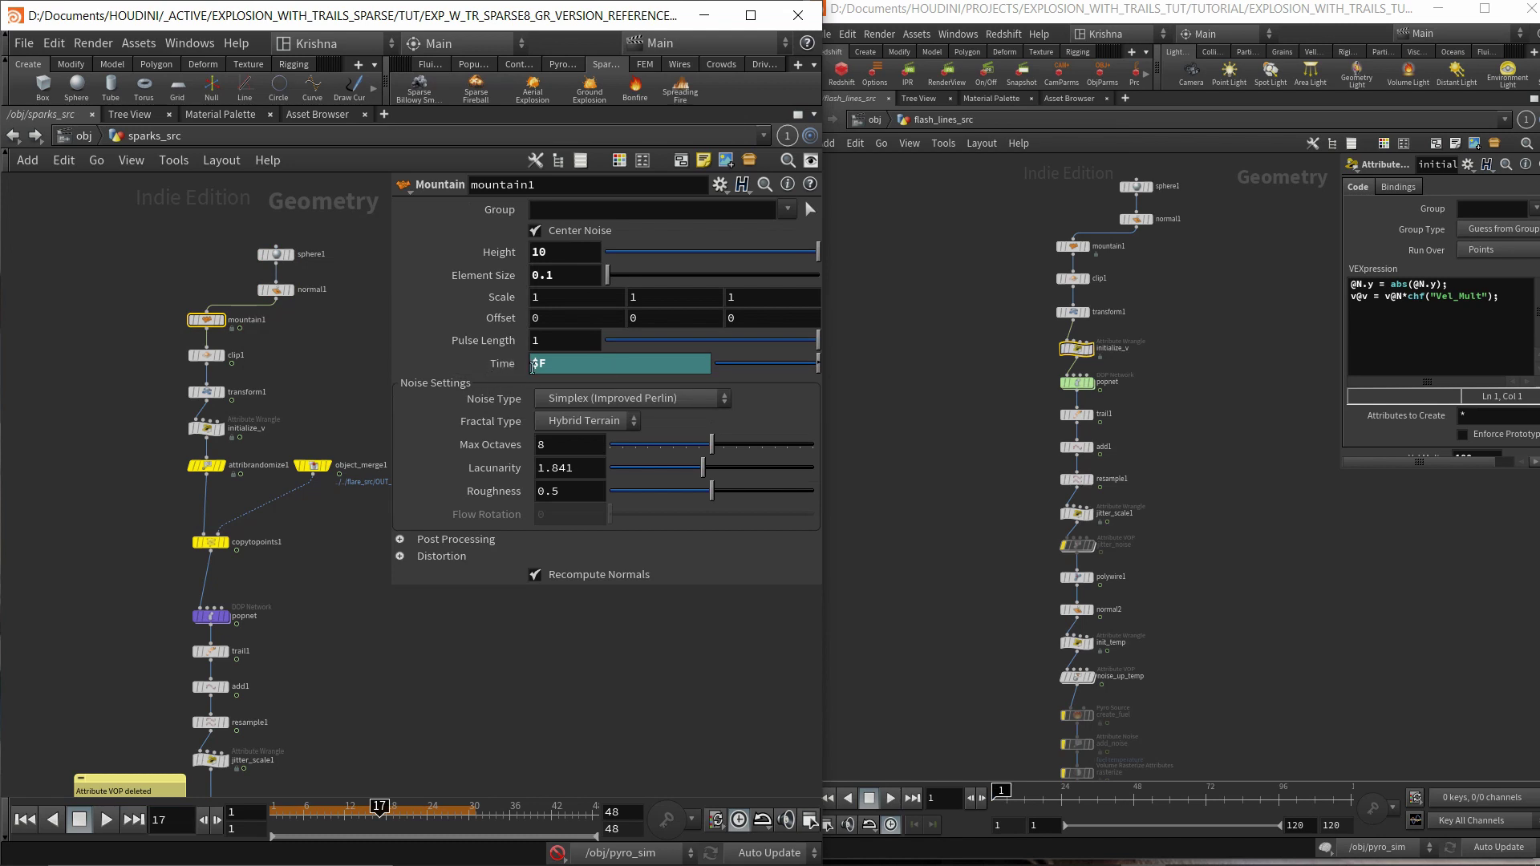
{"action": "left_click", "coordinate": [118, 350]}
{"action": "left_click_drag", "start_coordinate": [225, 367], "coordinate": [225, 367]}
{"action": "left_click_drag", "start_coordinate": [118, 393], "coordinate": [268, 411]}
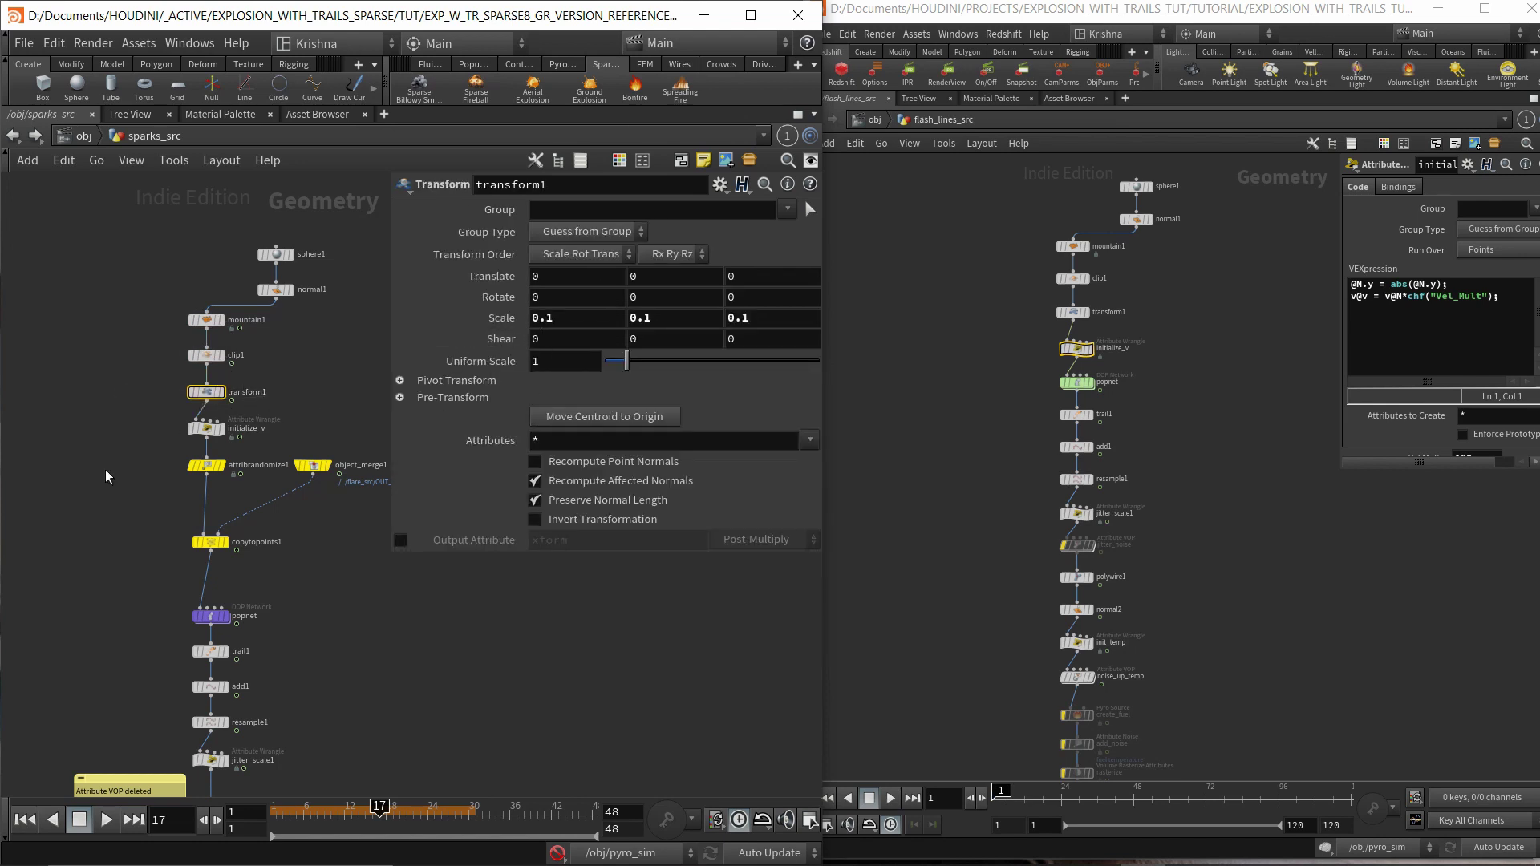
Review the initialize_v wrangle and the Distribution and Options settings of attribrandomize1 in the sparks_src network.
{"action": "left_click_drag", "start_coordinate": [138, 448], "coordinate": [310, 431]}
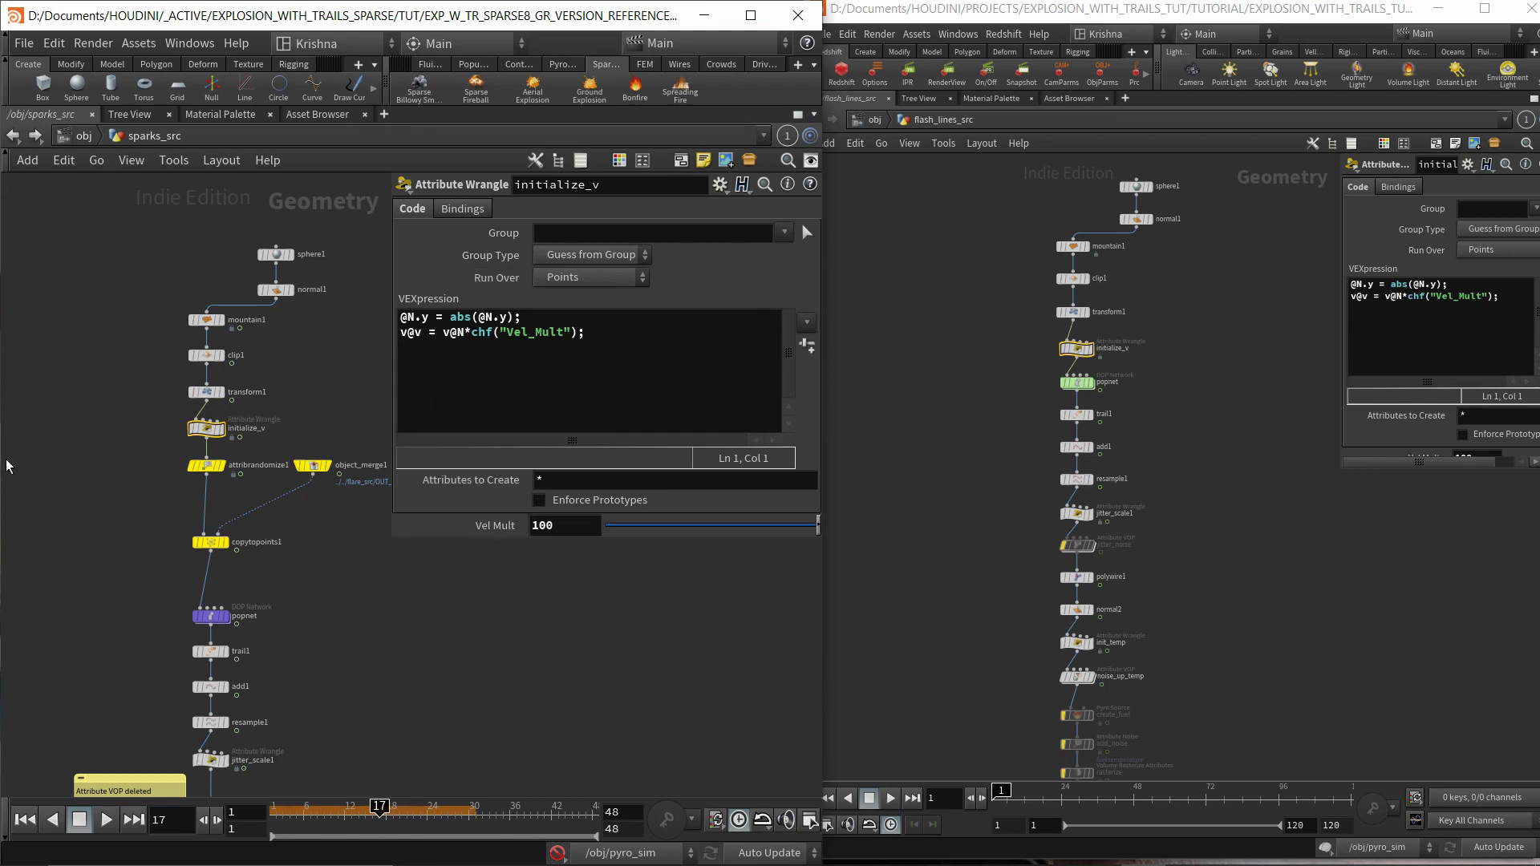
{"action": "left_click_drag", "start_coordinate": [85, 453], "coordinate": [255, 504]}
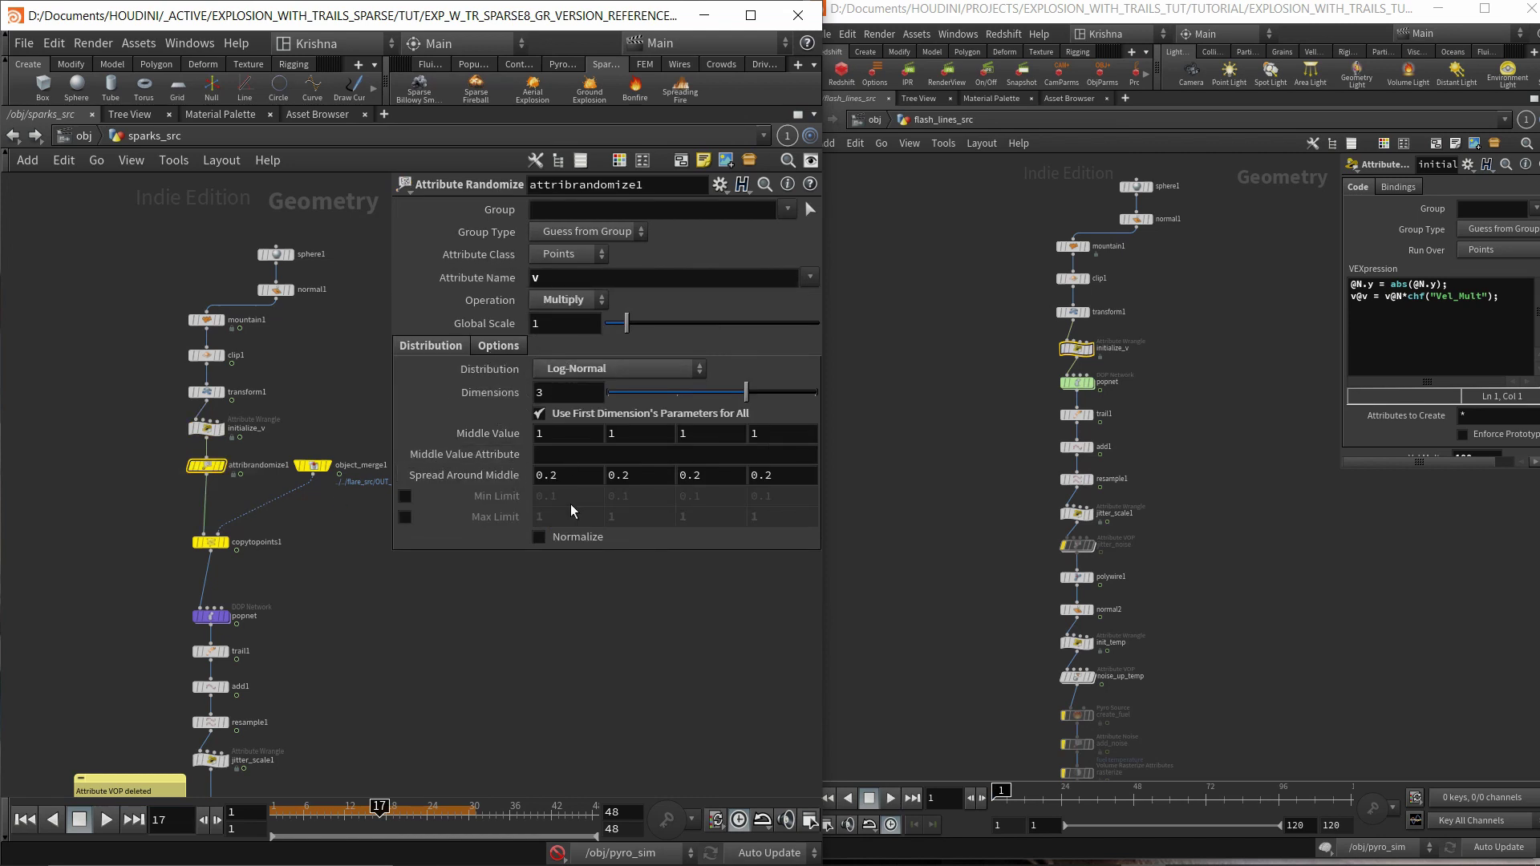
{"action": "left_click", "coordinate": [513, 351]}
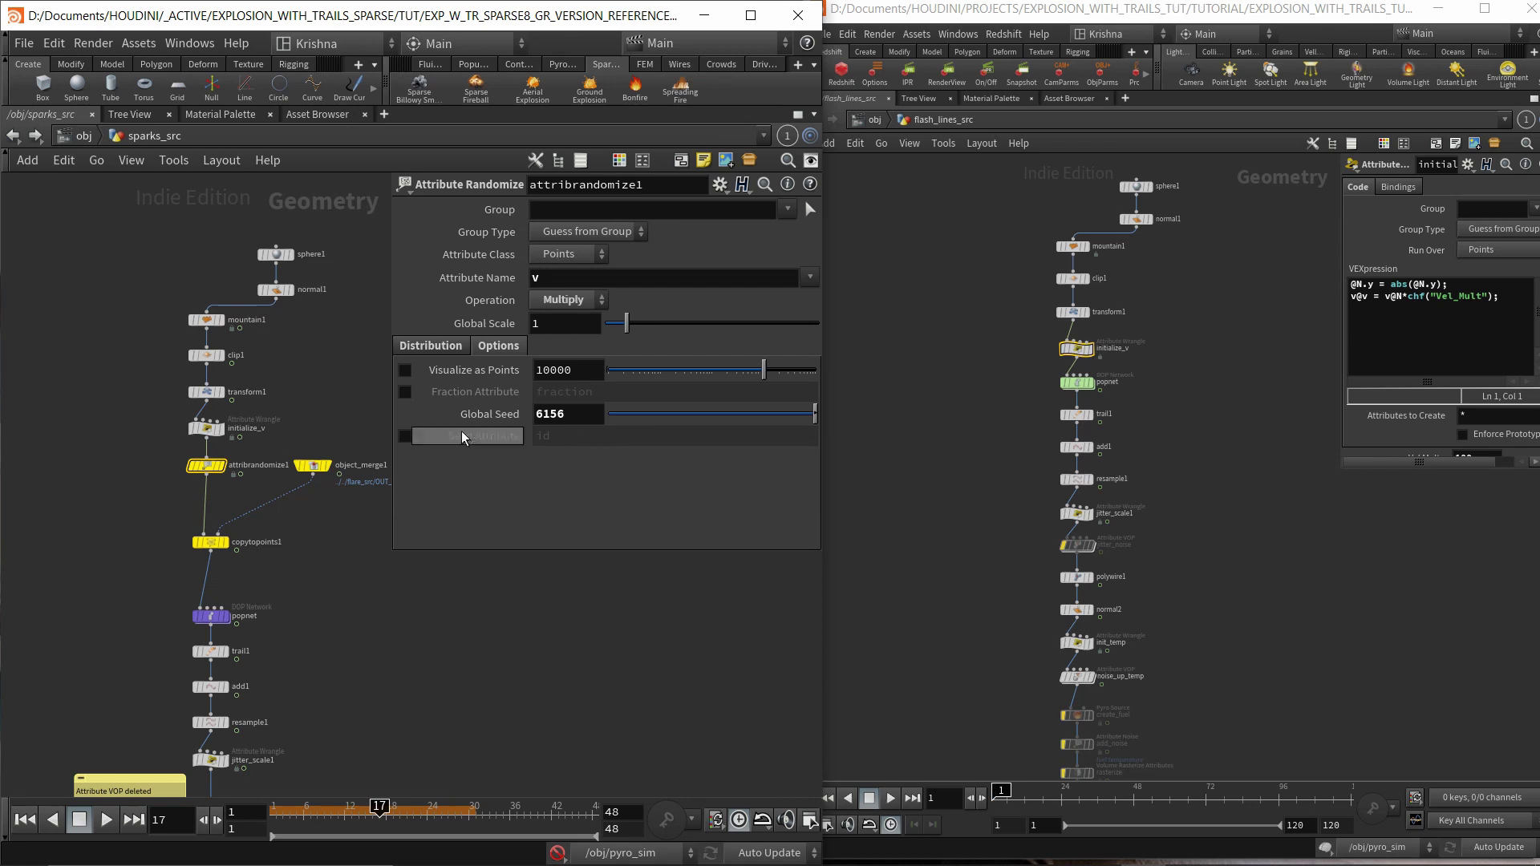
{"action": "left_click", "coordinate": [446, 347]}
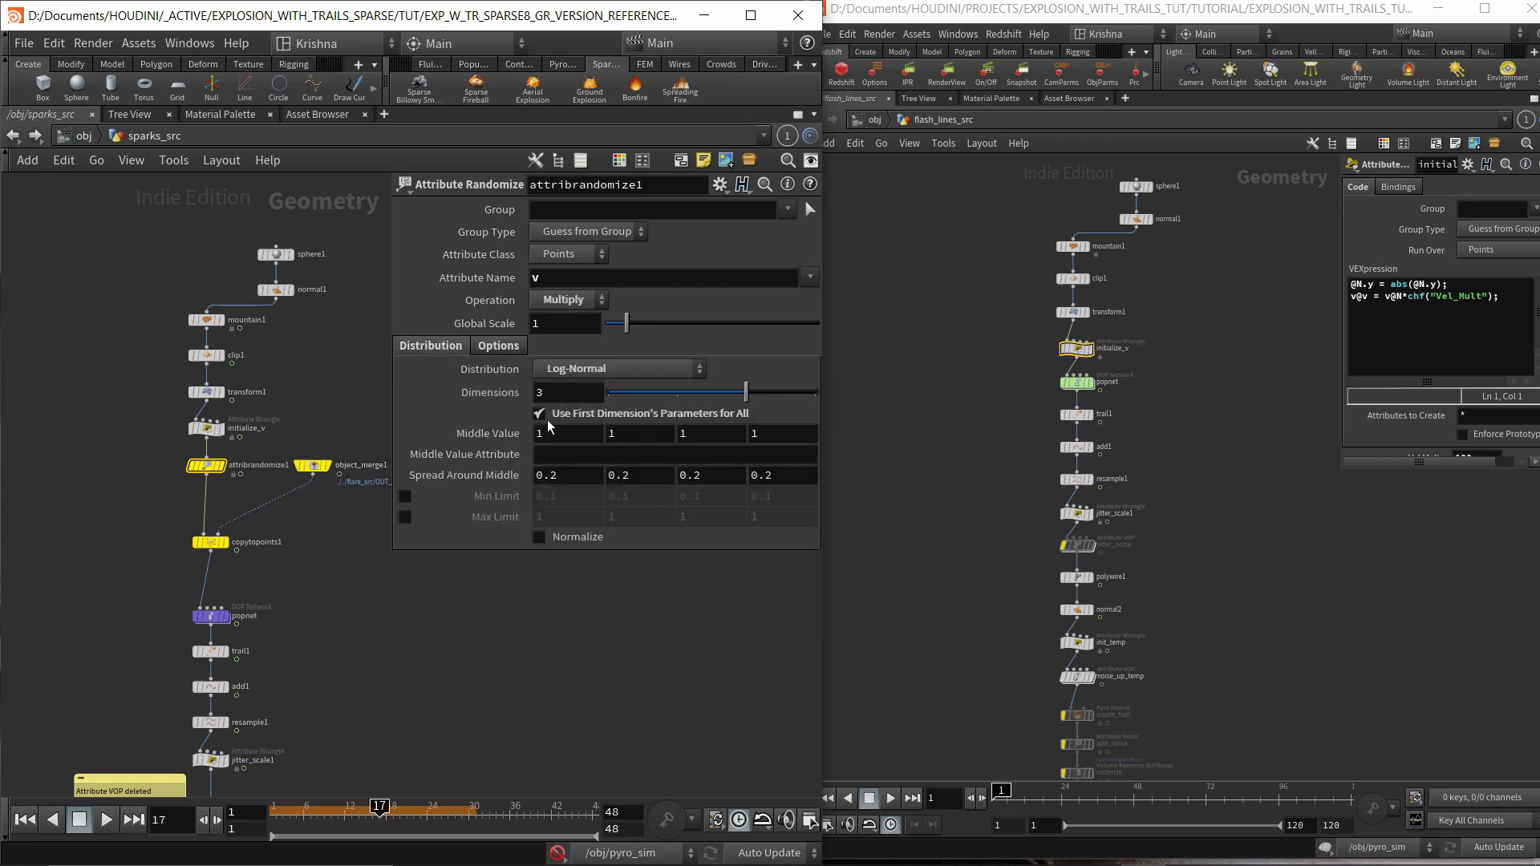
{"action": "left_click", "coordinate": [499, 346]}
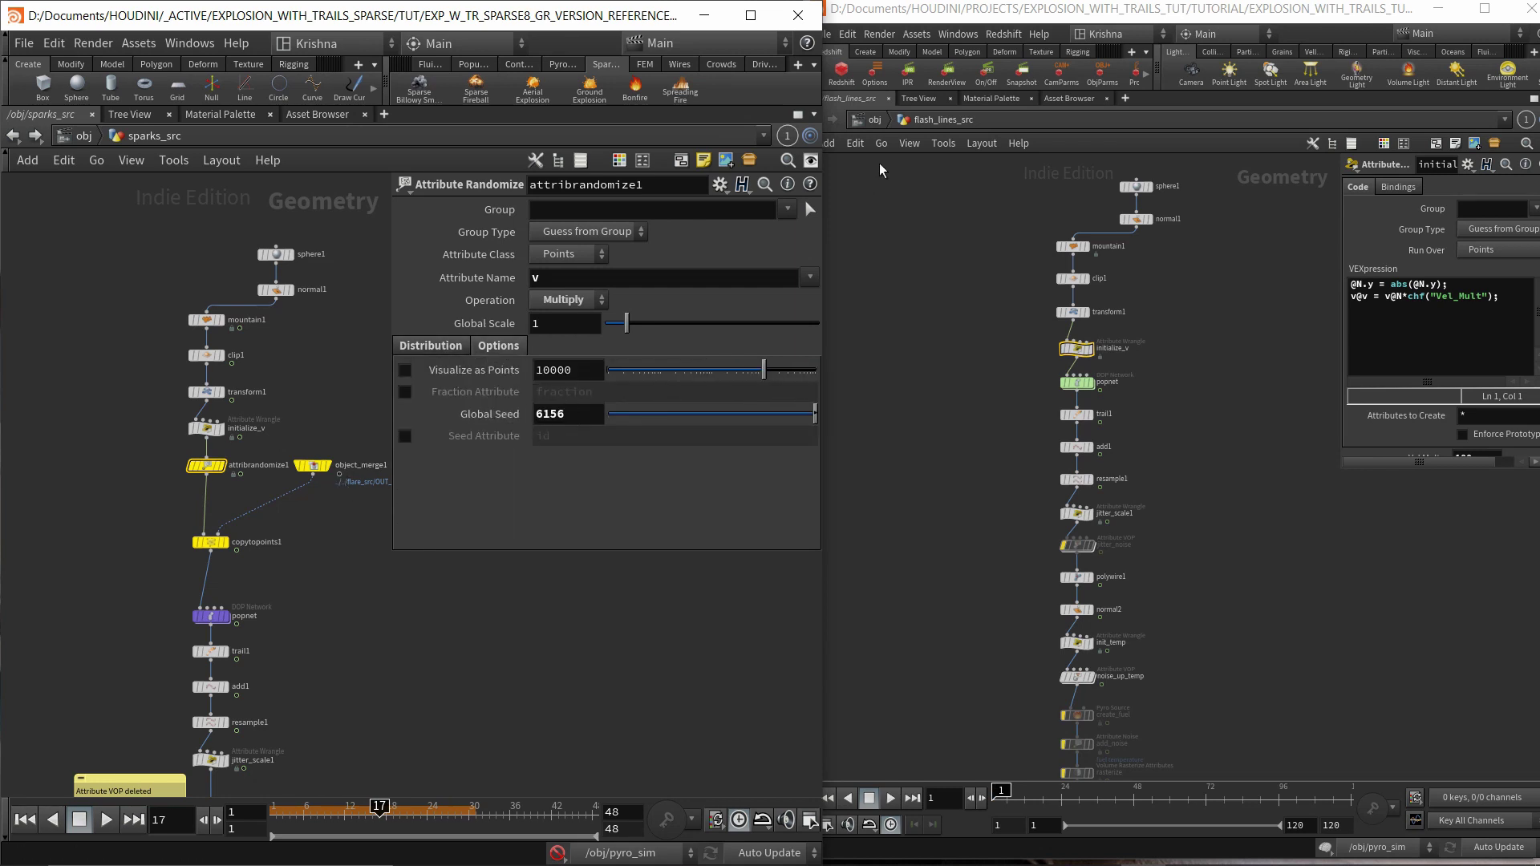
Check the obj level of both scenes for the seed controls, return to sparks_src and inspect attribrandomize1's Global Seed expression.
{"action": "left_click", "coordinate": [873, 119]}
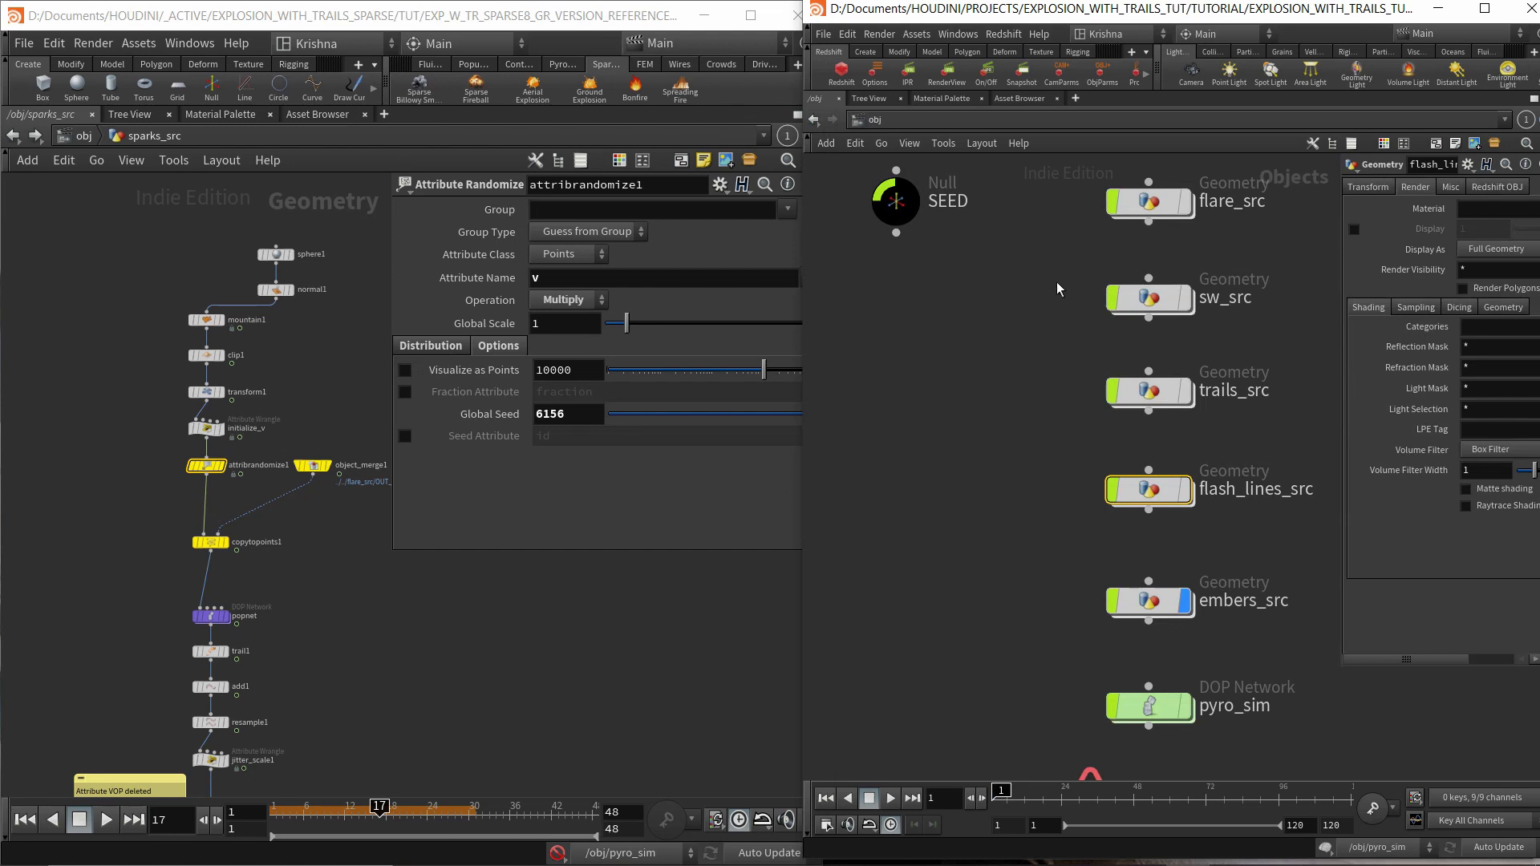
{"action": "left_click", "coordinate": [921, 240]}
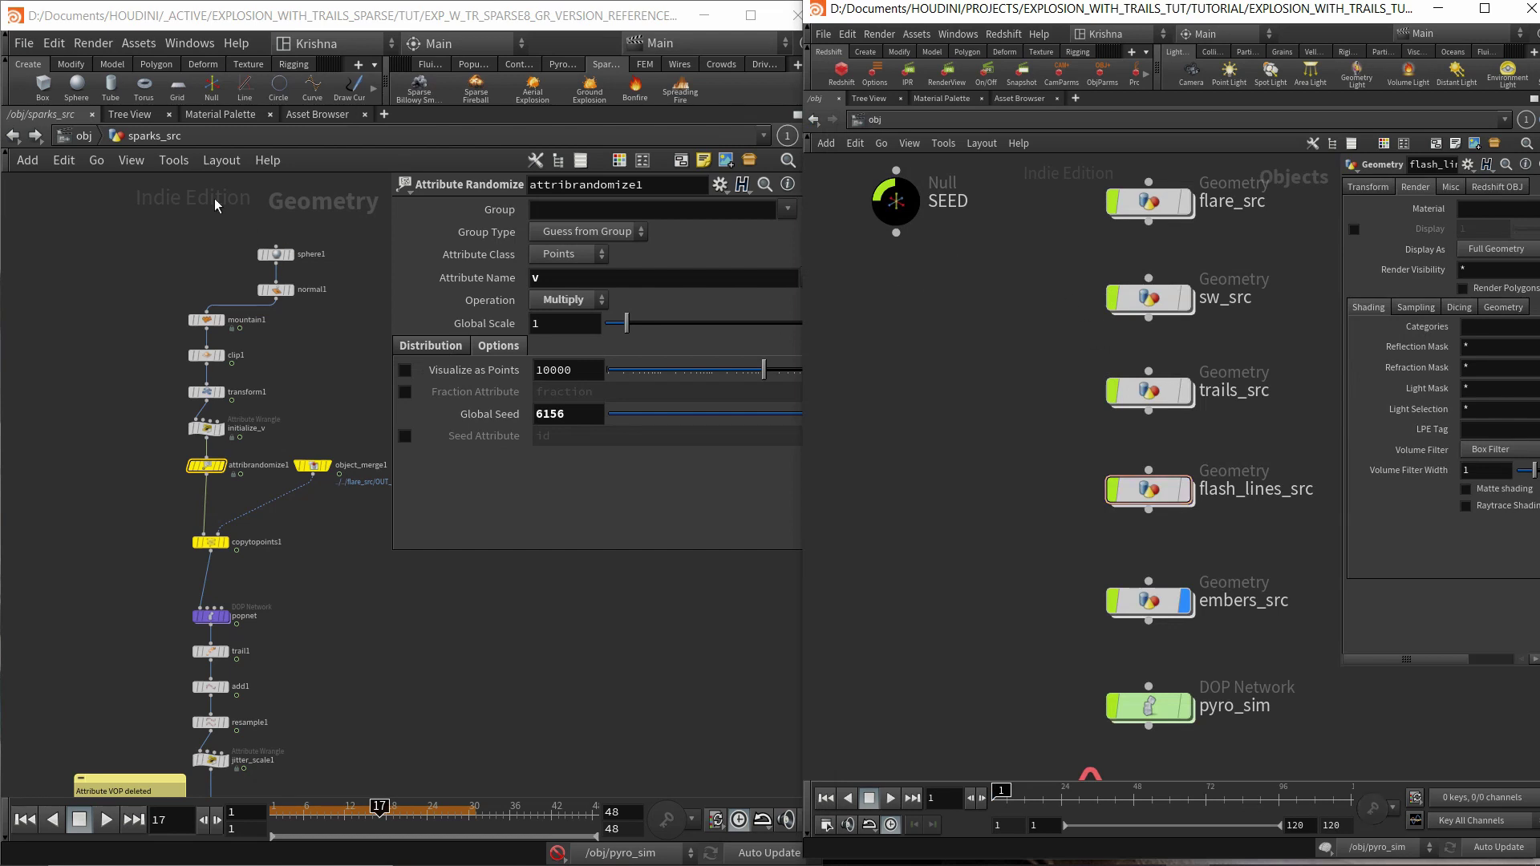
{"action": "left_click", "coordinate": [84, 142]}
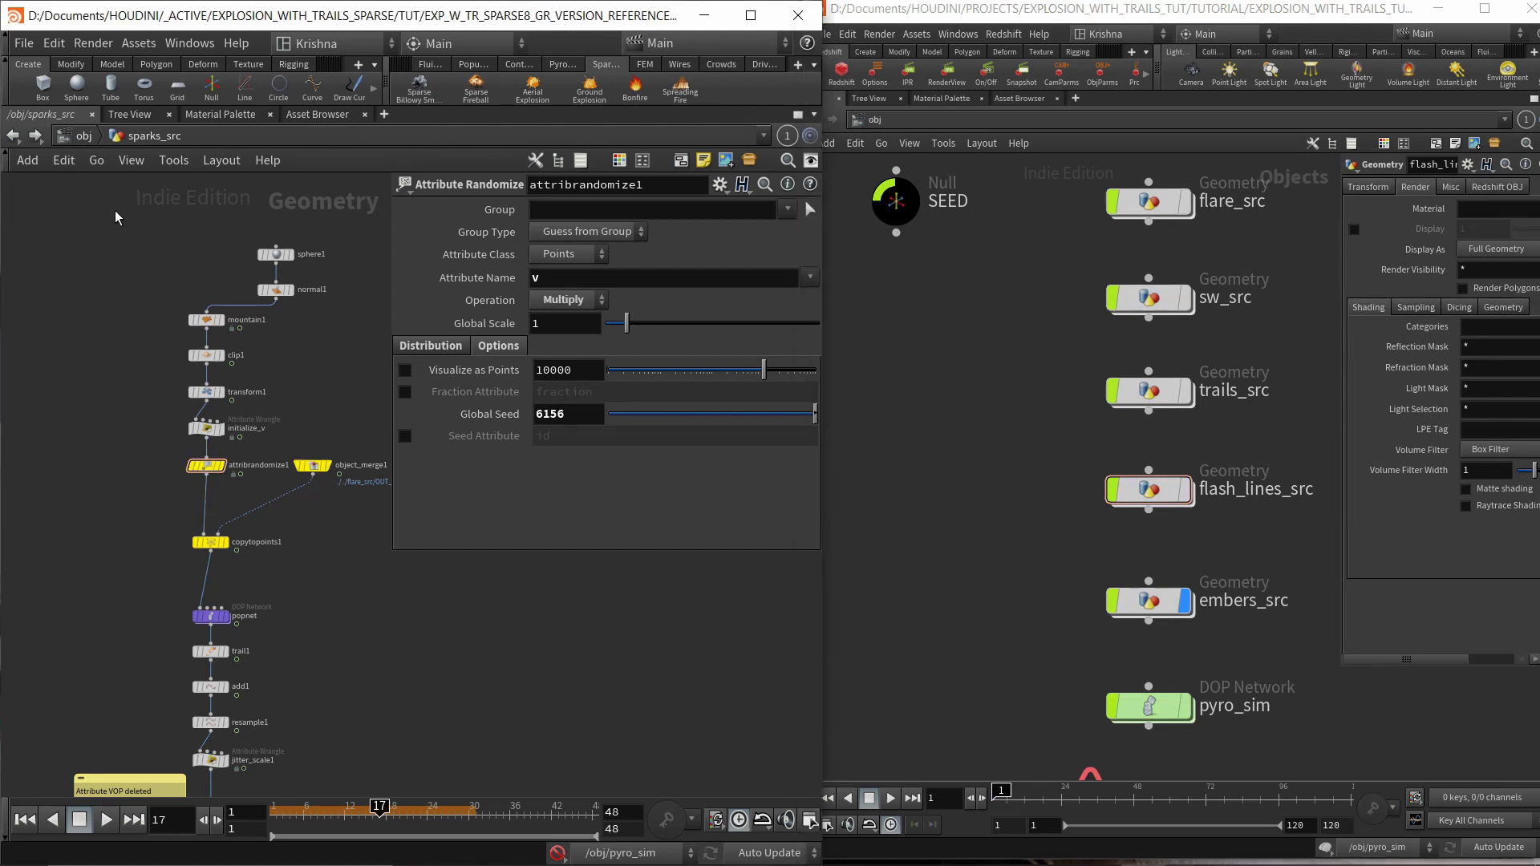
{"action": "key", "text": "ctrl+b"}
{"action": "left_click", "coordinate": [447, 524]}
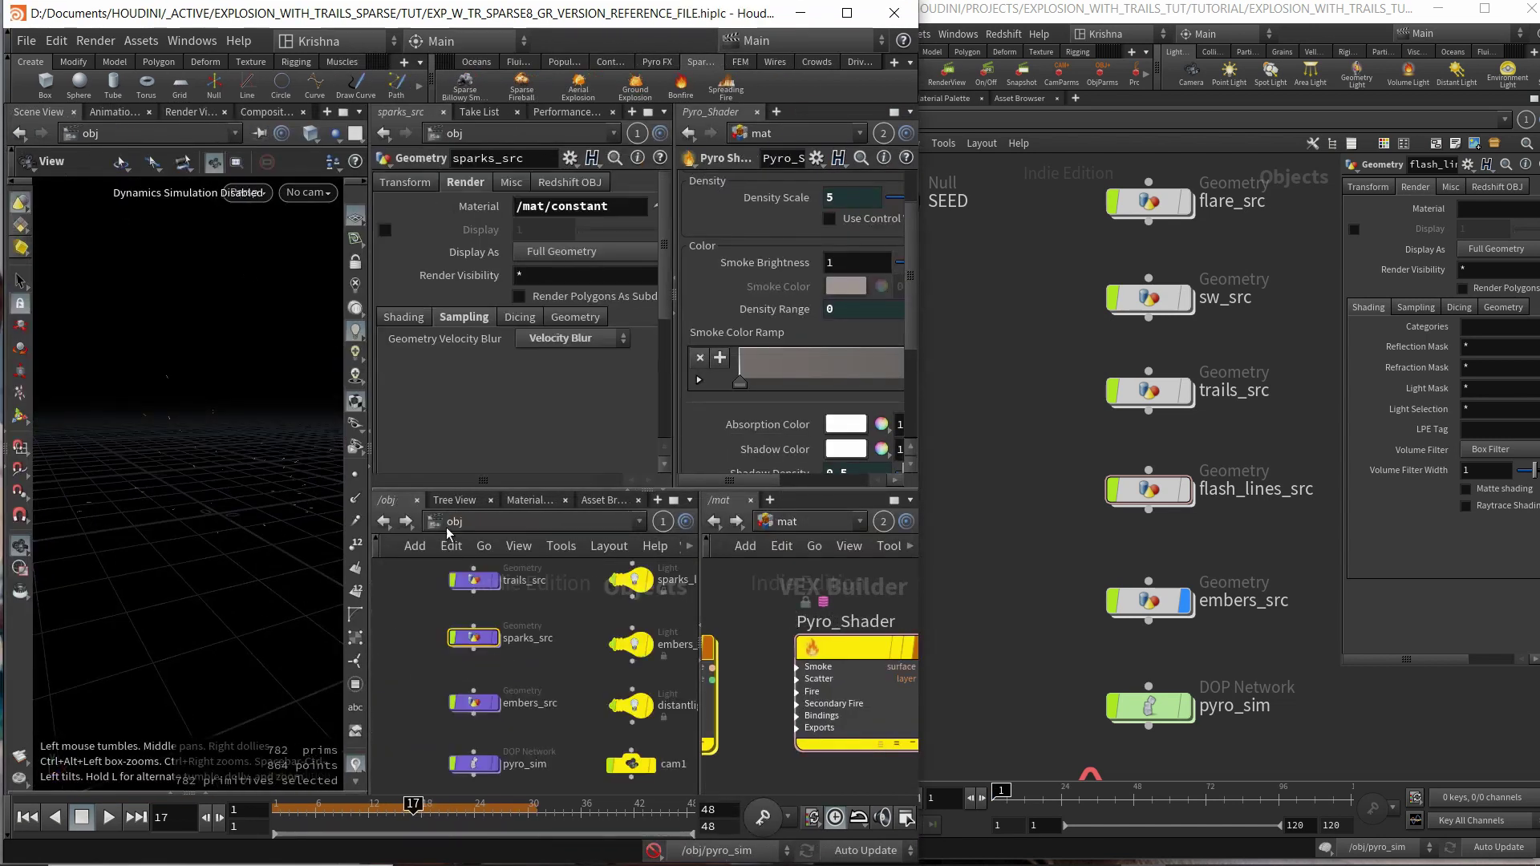
{"action": "middle_click_drag", "start_coordinate": [543, 594], "coordinate": [551, 750]}
{"action": "middle_click_drag", "start_coordinate": [400, 688], "coordinate": [543, 719]}
{"action": "left_click_drag", "start_coordinate": [529, 690], "coordinate": [456, 600]}
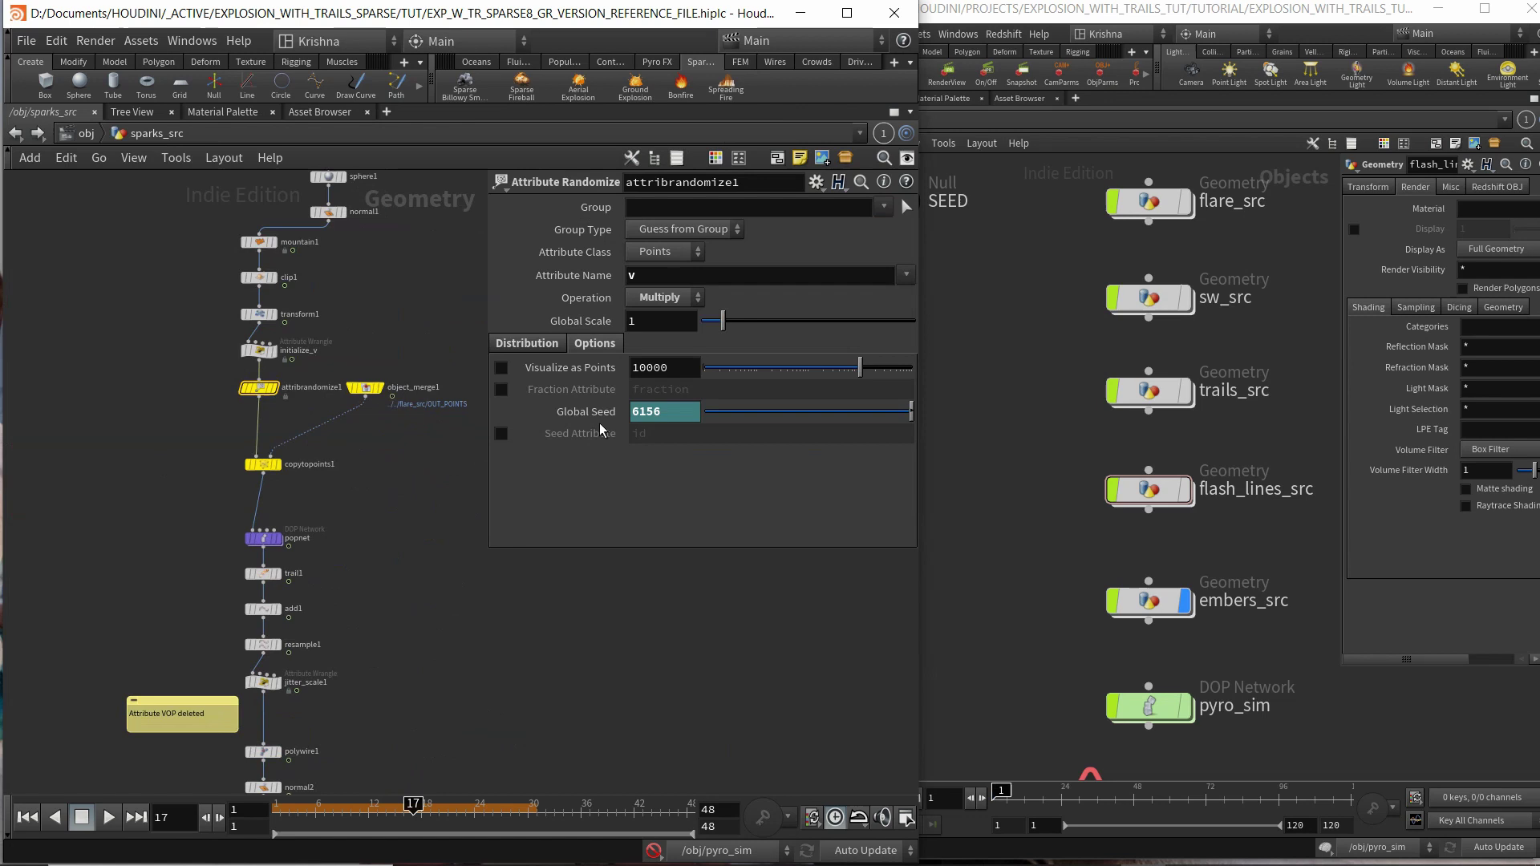
{"action": "left_click", "coordinate": [598, 420]}
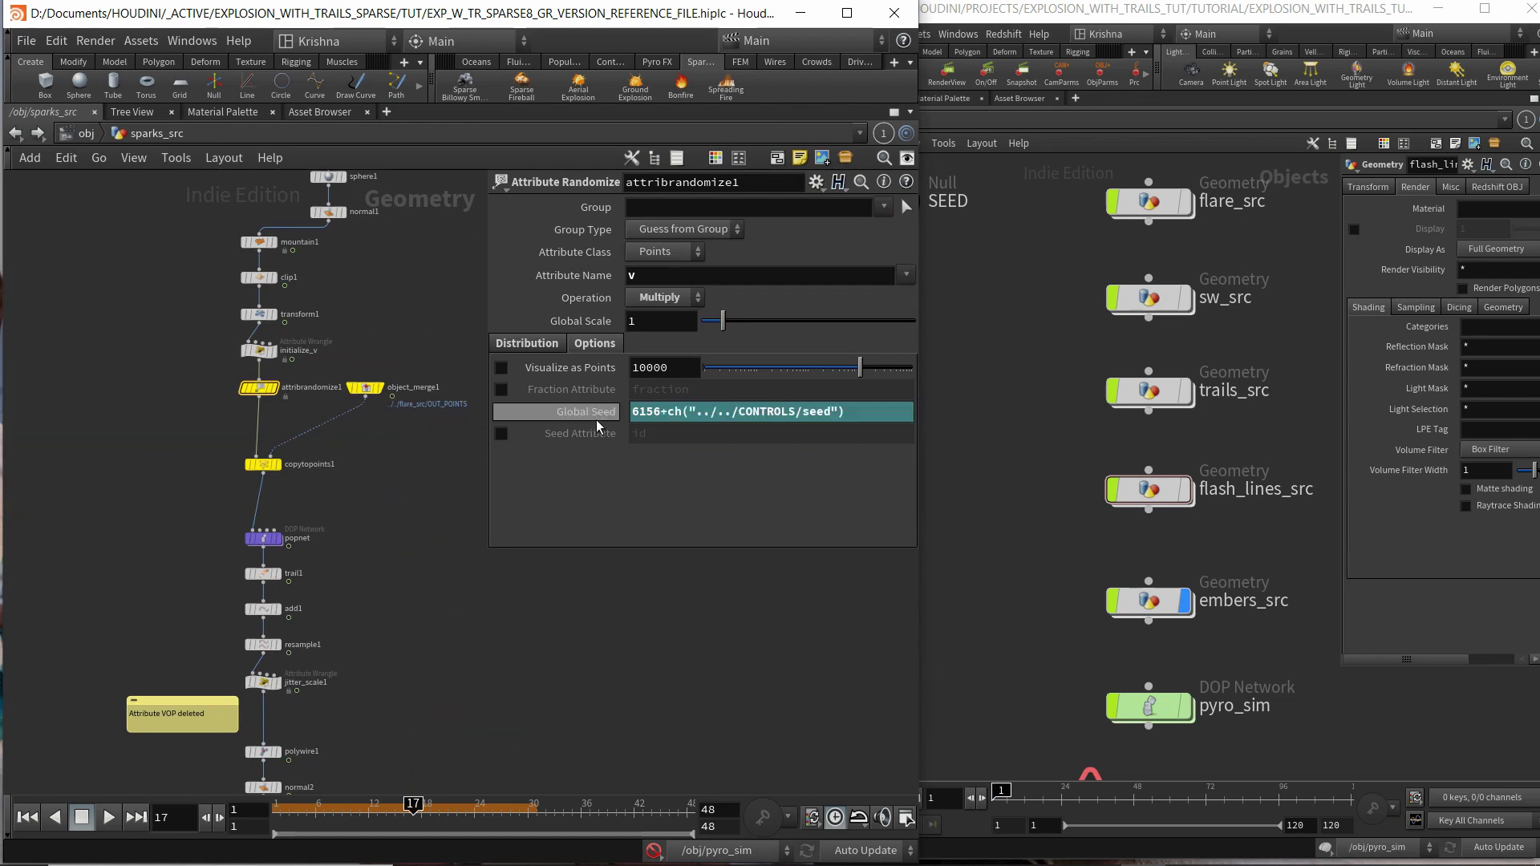
{"action": "left_click", "coordinate": [567, 406]}
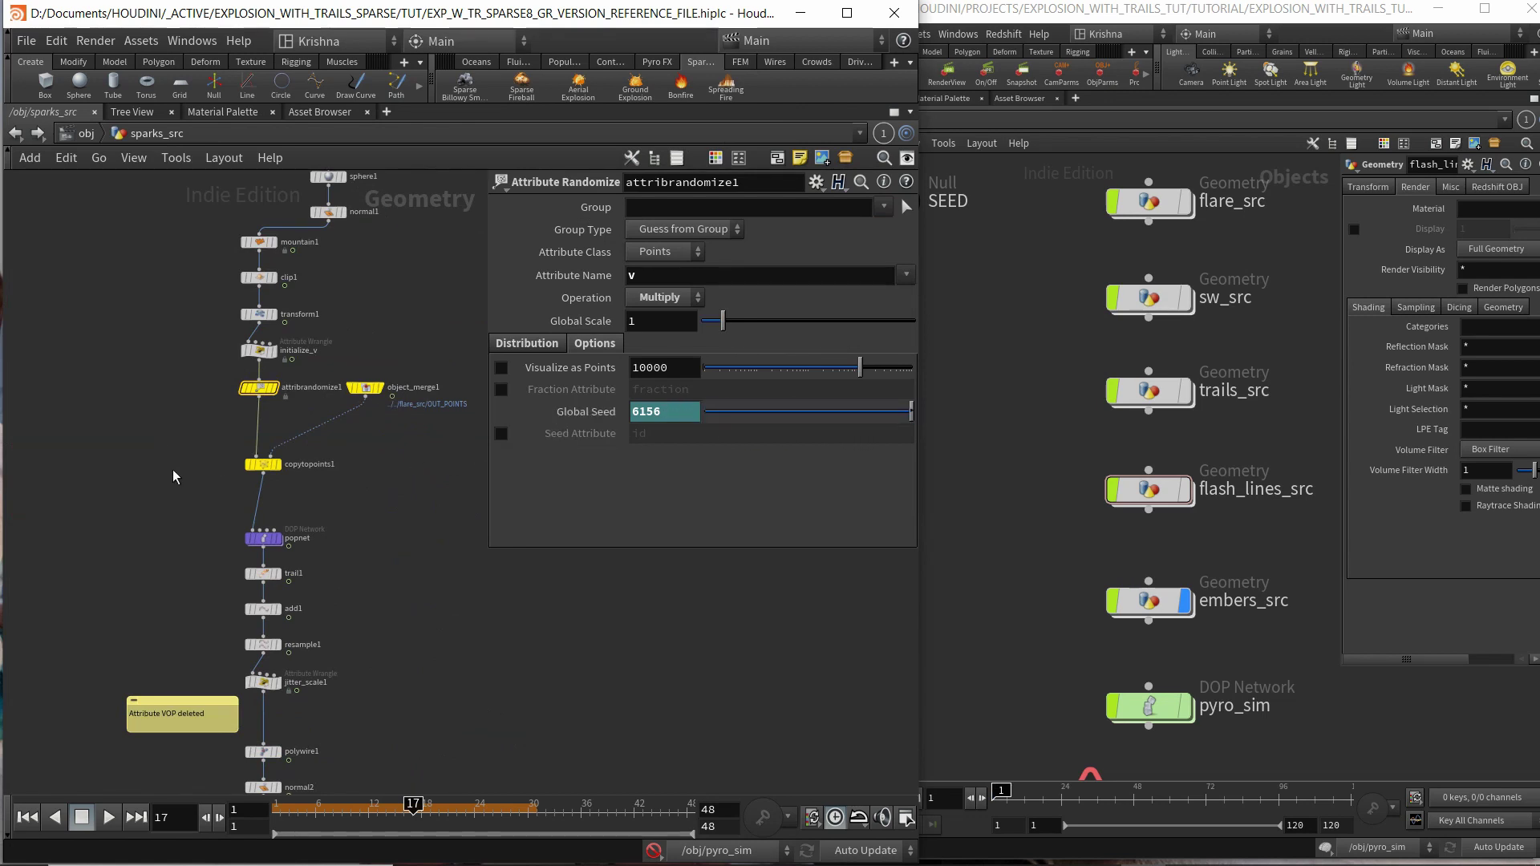
Review object_merge1 in sparks_src, examining its Object 1 path, its link to copytopoints1 and the available Transform options.
{"action": "left_click_drag", "start_coordinate": [382, 454], "coordinate": [359, 348]}
{"action": "left_click", "coordinate": [365, 388]}
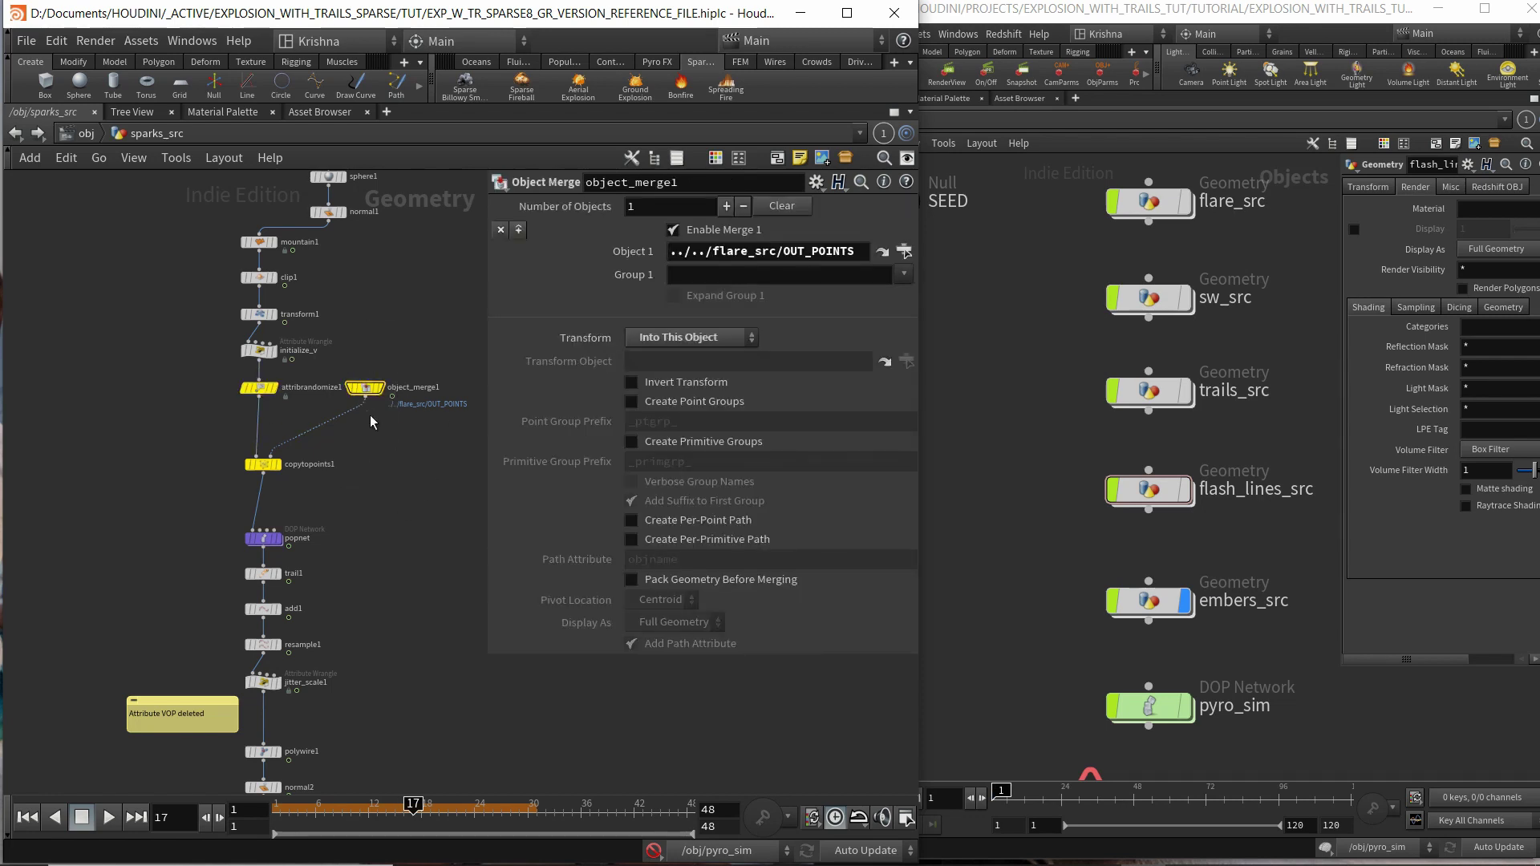
{"action": "left_click_drag", "start_coordinate": [760, 251], "coordinate": [865, 251]}
{"action": "left_click", "coordinate": [263, 464]}
{"action": "left_click", "coordinate": [365, 388]}
{"action": "left_click", "coordinate": [711, 338]}
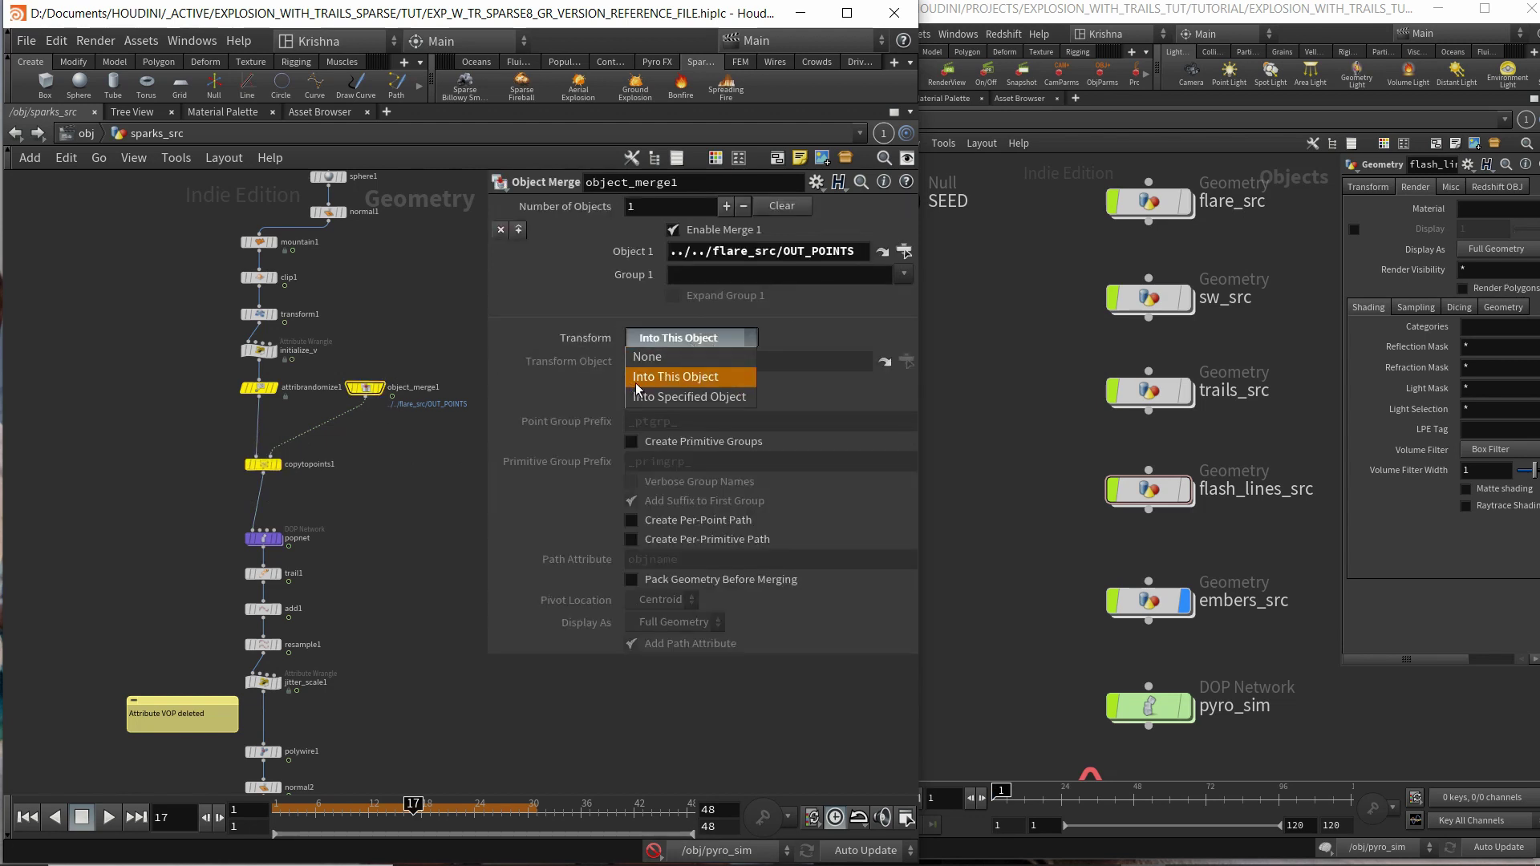
{"action": "left_click", "coordinate": [523, 431]}
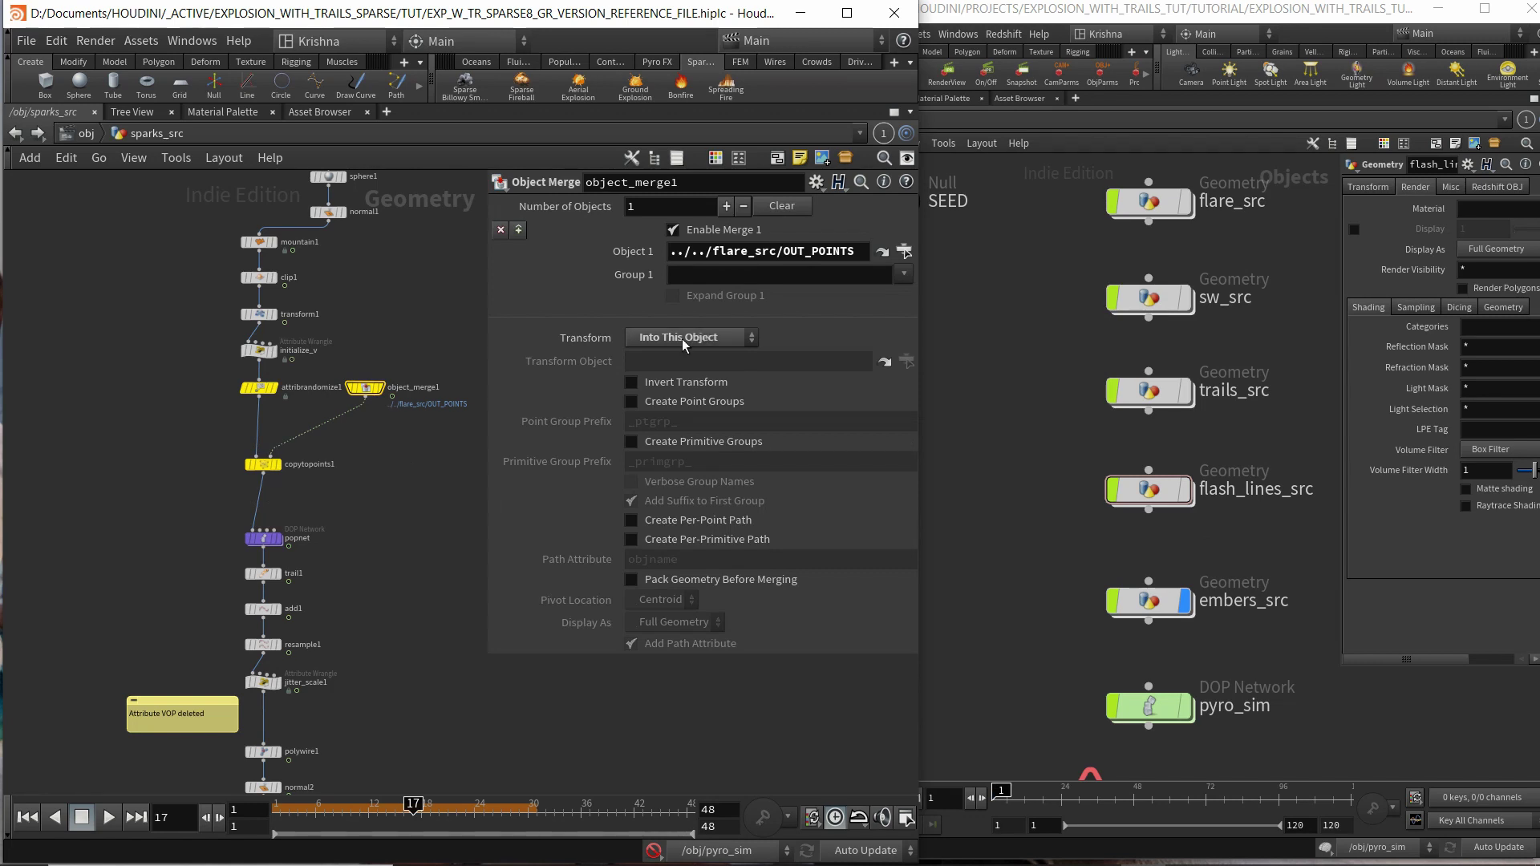
Select trails_src in the other window as a reference, and view copytopoints1 and popnet in sparks_src.
{"action": "left_click_drag", "start_coordinate": [1091, 368], "coordinate": [1268, 437]}
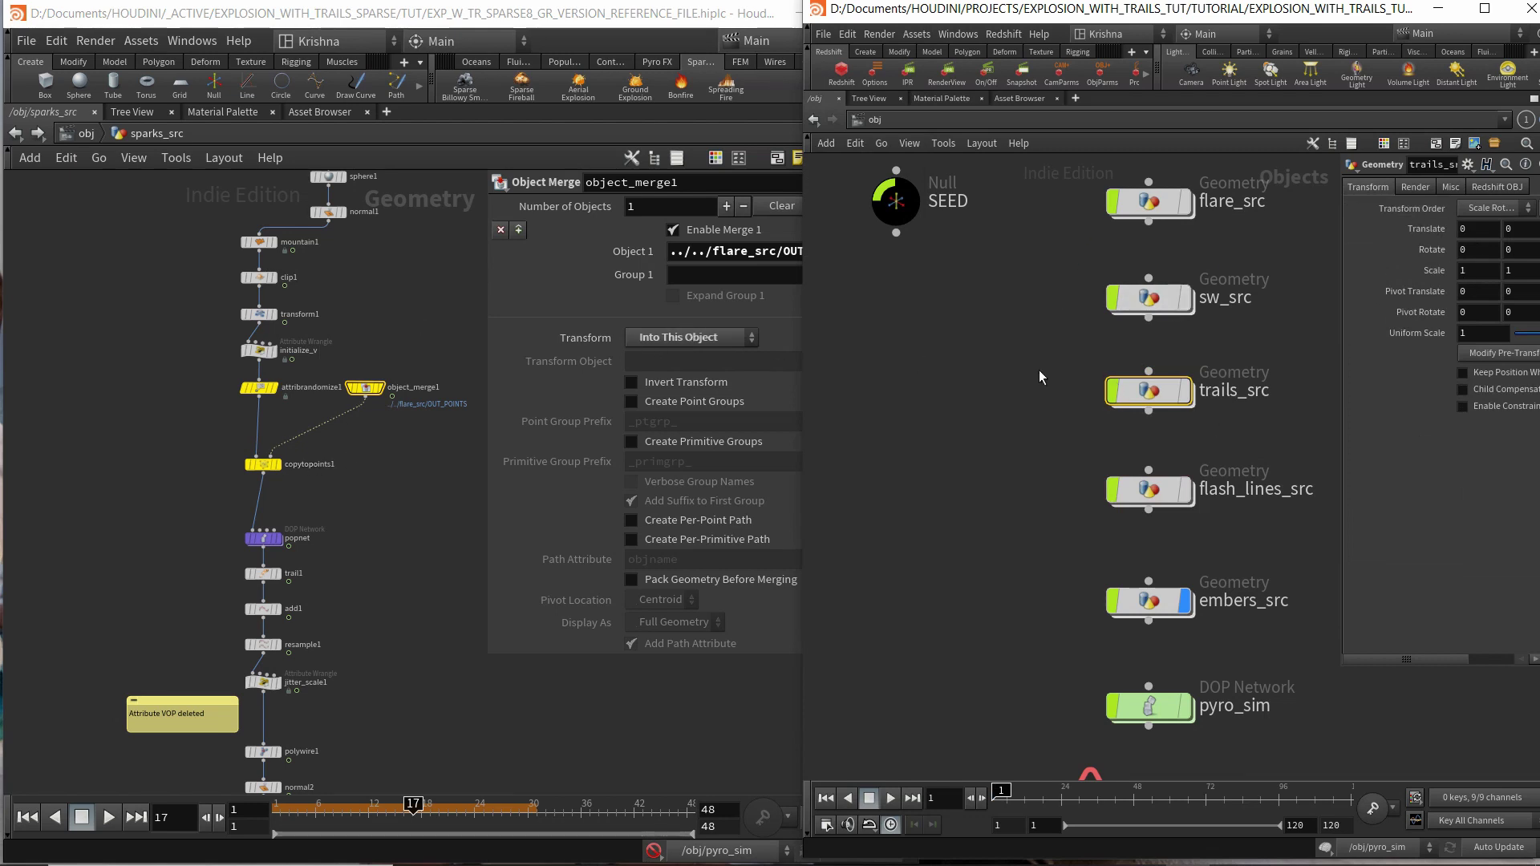
{"action": "mouse_move", "coordinate": [1094, 398]}
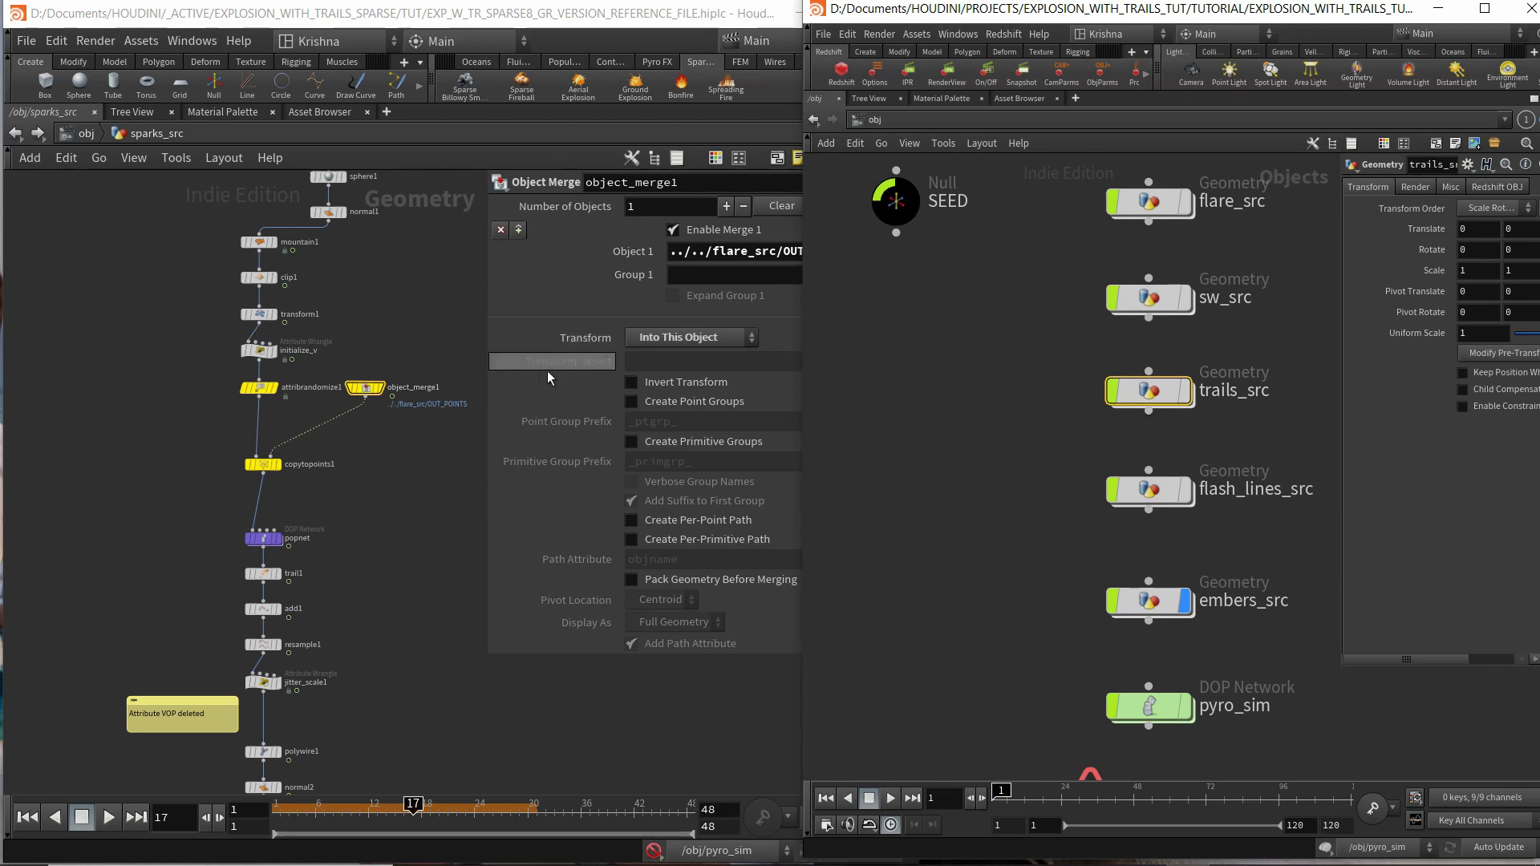
{"action": "left_click", "coordinate": [464, 342]}
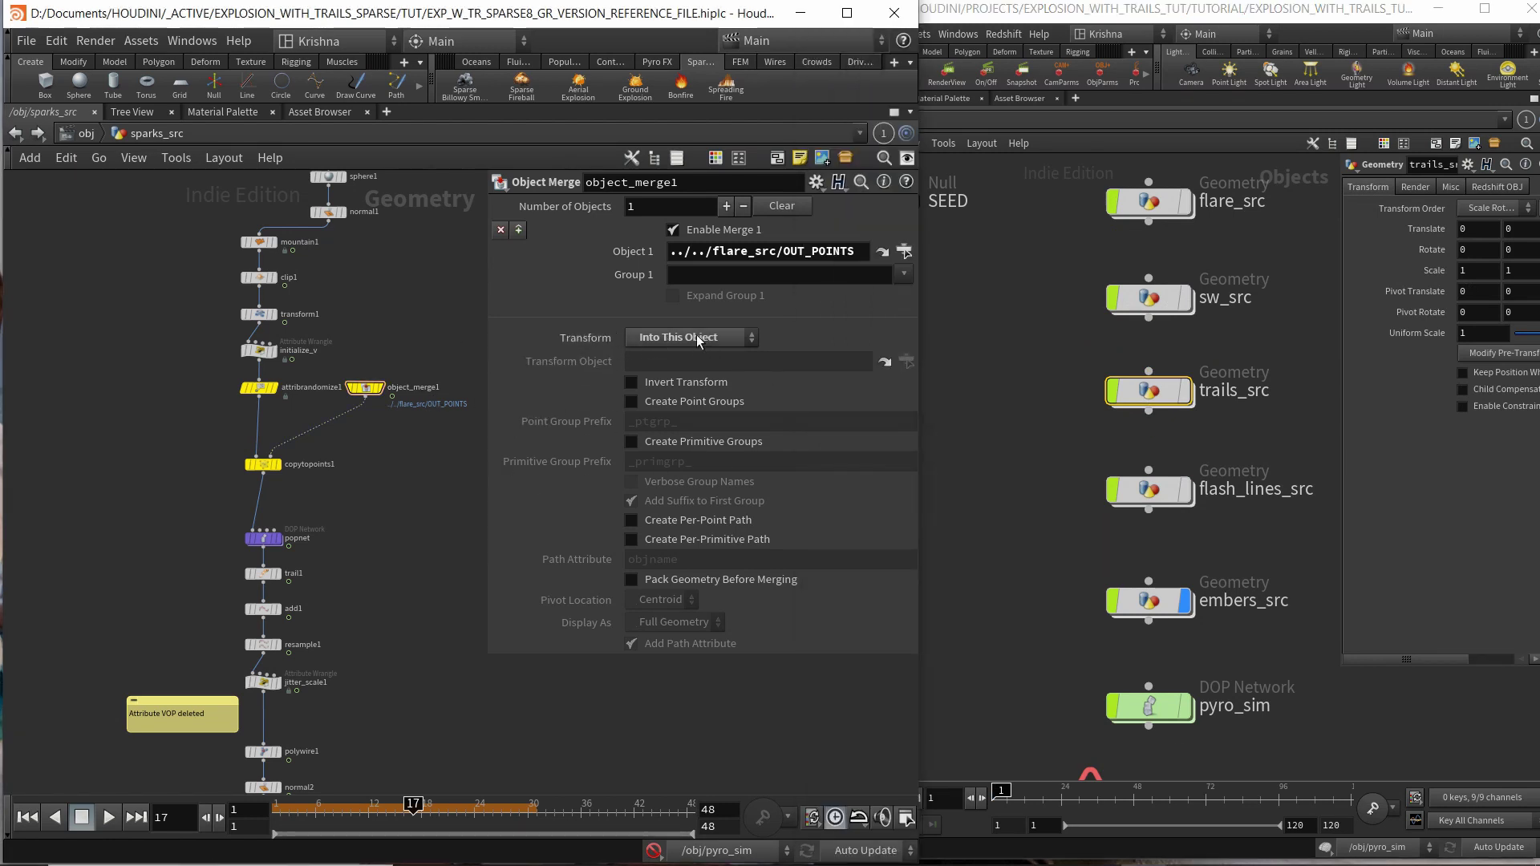
{"action": "left_click", "coordinate": [263, 464]}
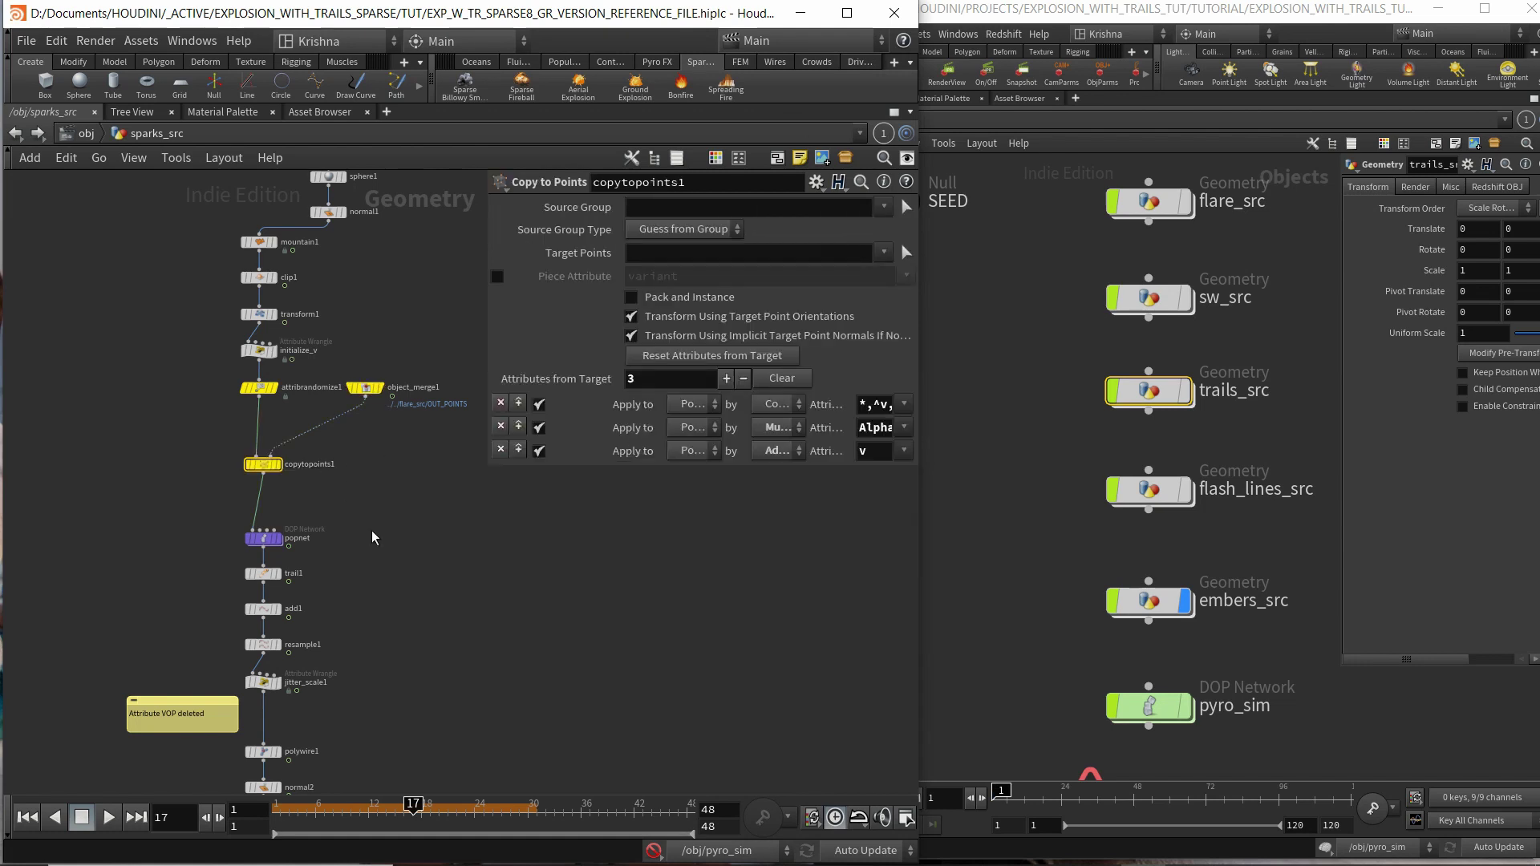
{"action": "left_click", "coordinate": [265, 538]}
{"action": "middle_click_drag", "start_coordinate": [365, 570], "coordinate": [383, 547]}
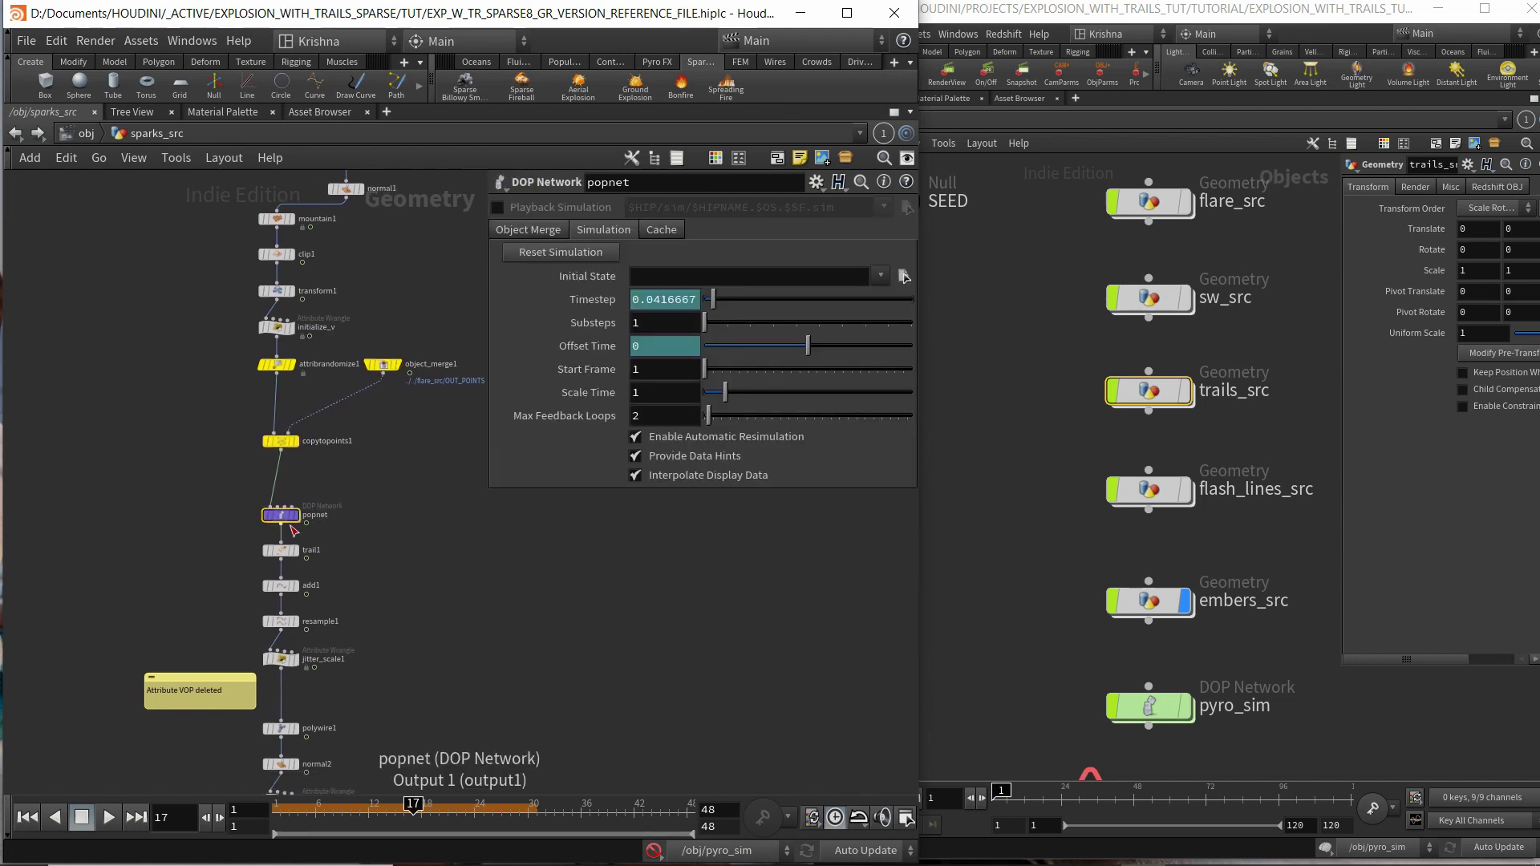
Open the popnet network inside flash_lines_src in the other window.
{"action": "mouse_move", "coordinate": [275, 522]}
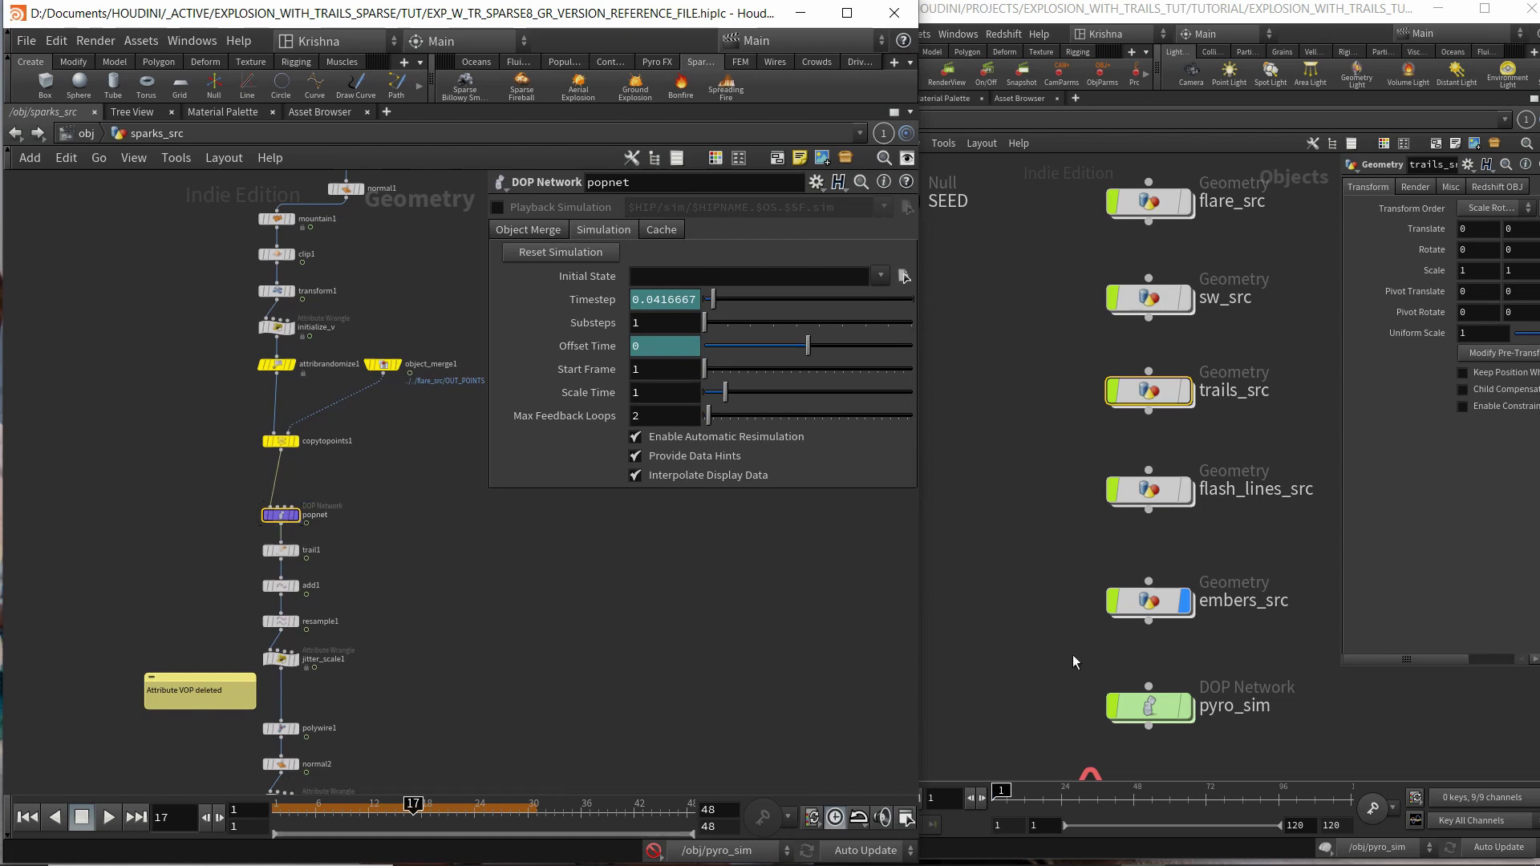
{"action": "left_click", "coordinate": [1149, 489]}
{"action": "double_click", "coordinate": [1149, 489]}
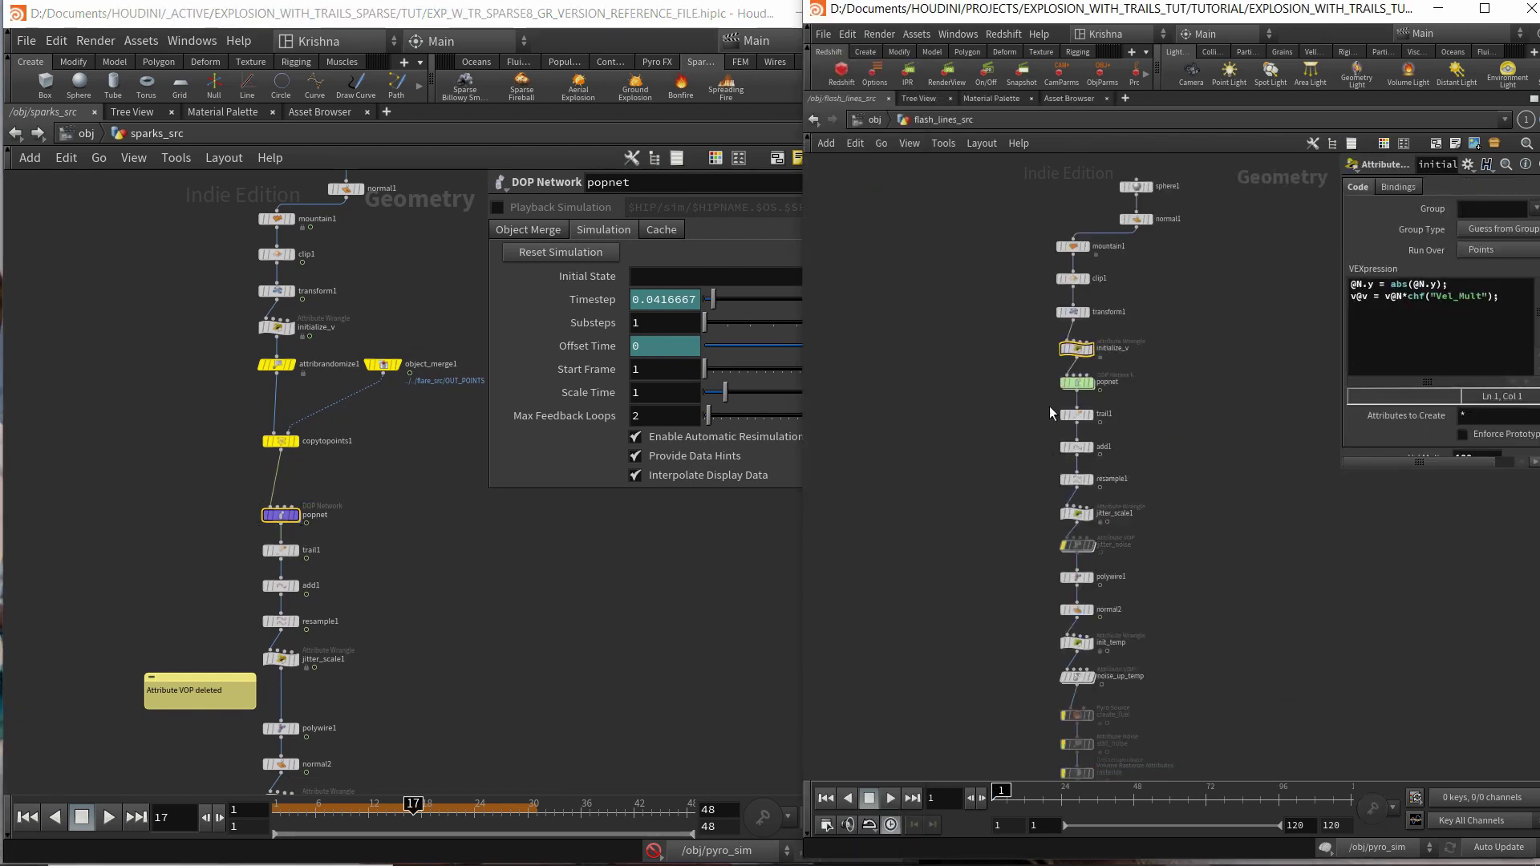
{"action": "scroll", "coordinate": [1068, 385], "scroll_direction": "up", "scroll_amount": 3}
{"action": "double_click", "coordinate": [1090, 382]}
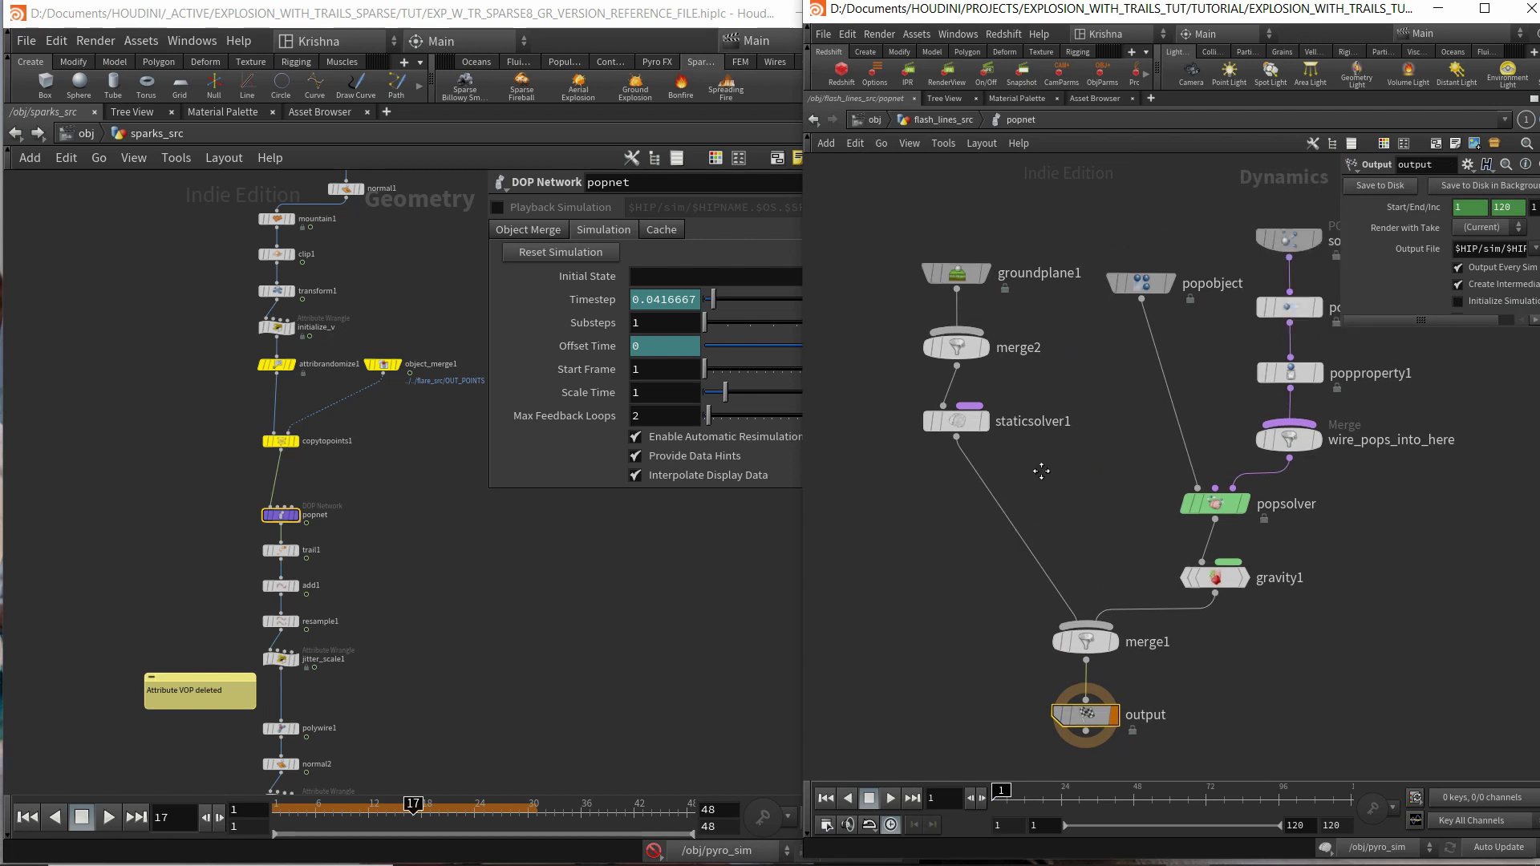
{"action": "middle_click_drag", "start_coordinate": [1041, 471], "coordinate": [992, 467]}
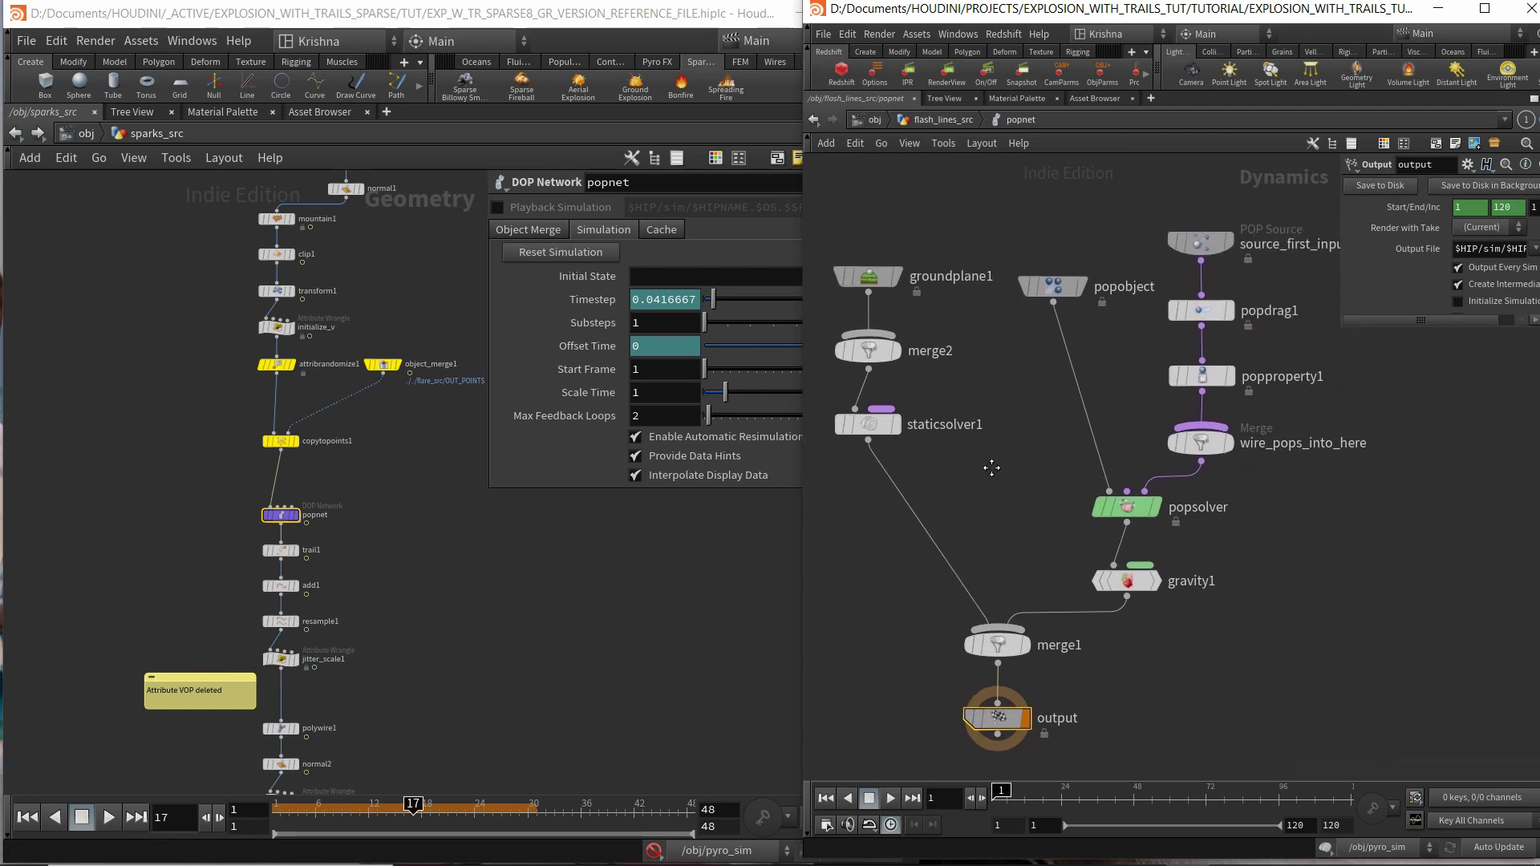
Open the popnet network inside sparks_src in the reference scene.
{"action": "left_click", "coordinate": [285, 511]}
{"action": "double_click", "coordinate": [279, 515]}
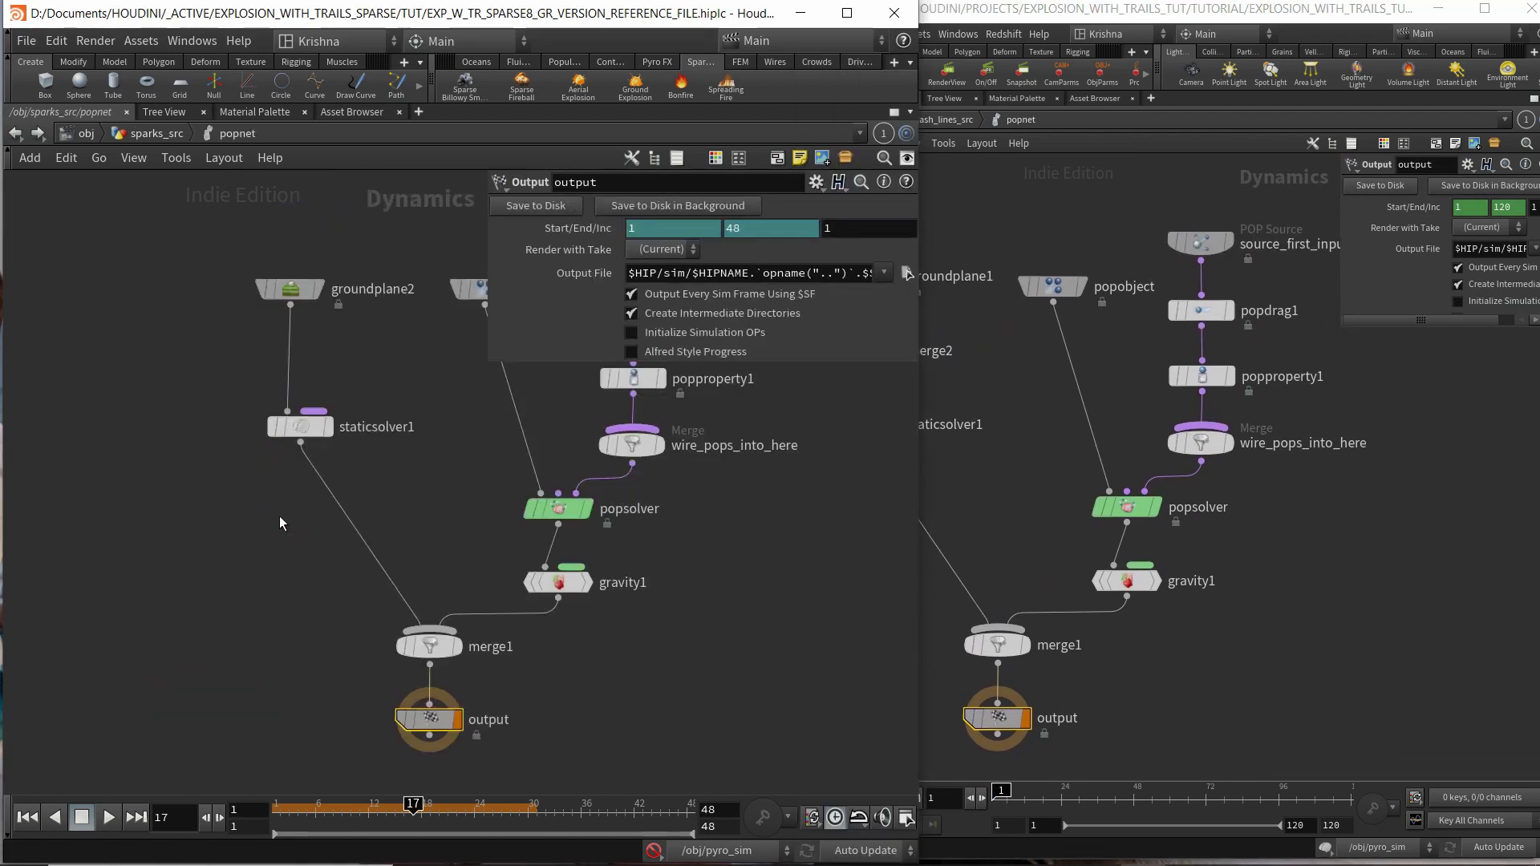
{"action": "middle_click_drag", "start_coordinate": [453, 522], "coordinate": [235, 515]}
{"action": "scroll", "coordinate": [267, 507], "scroll_direction": "down", "scroll_amount": 1}
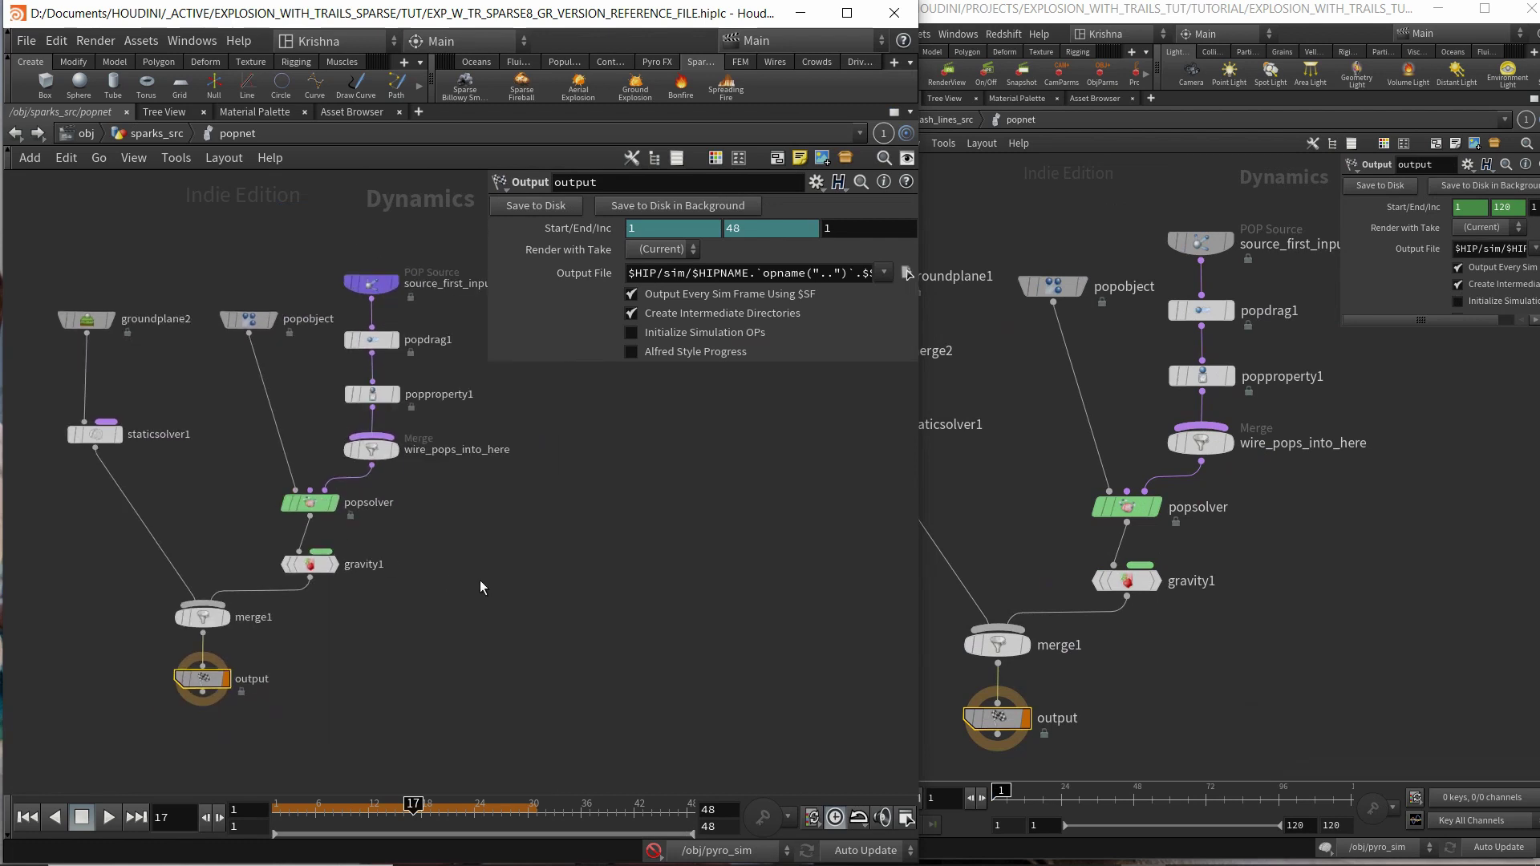
{"action": "middle_click_drag", "start_coordinate": [480, 581], "coordinate": [480, 591]}
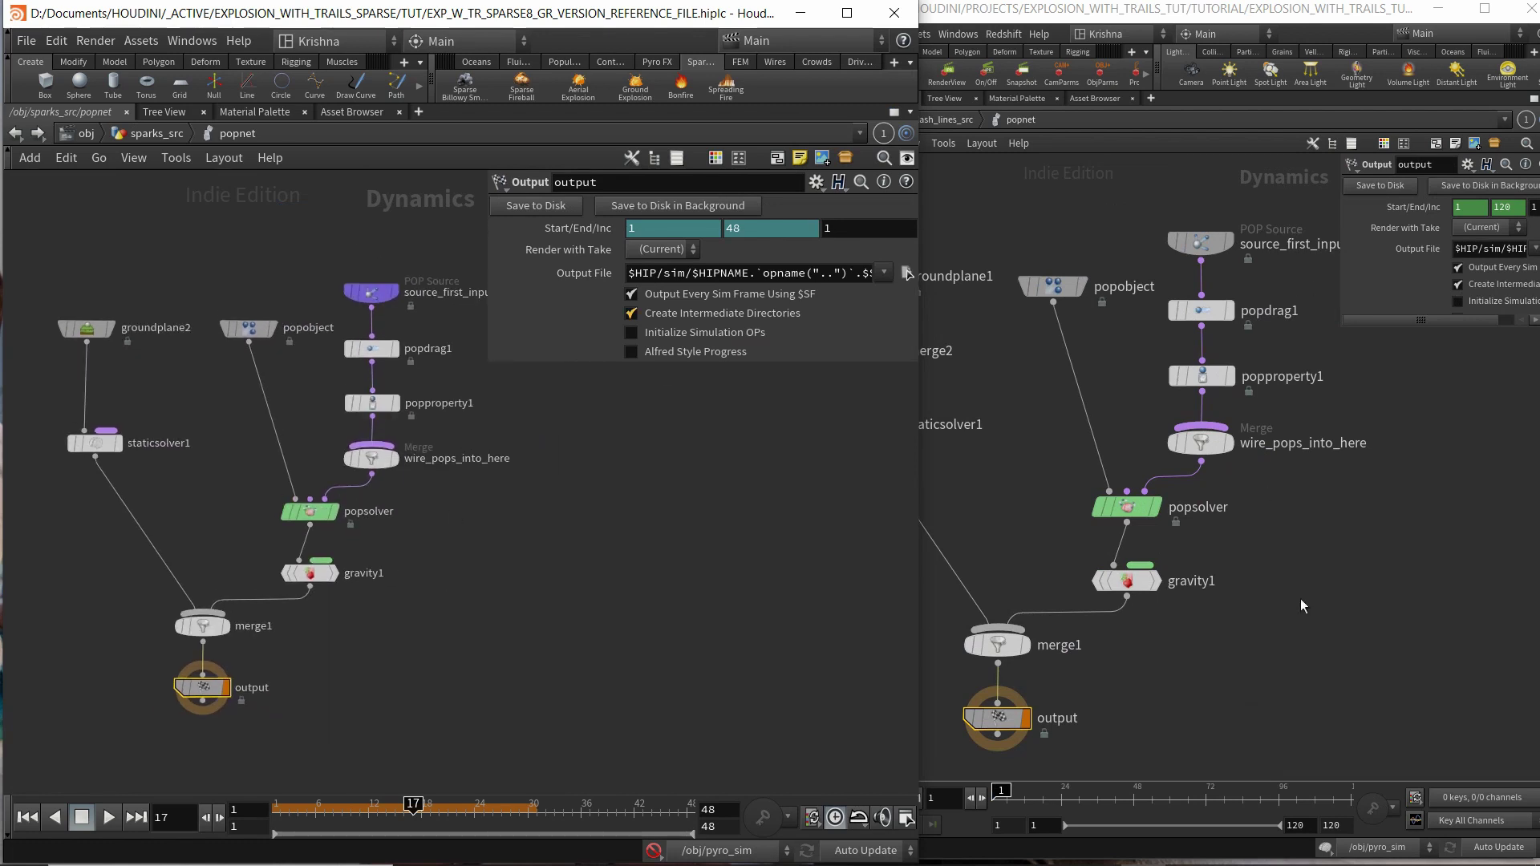
Compare the popdrag1 and popproperty1 settings in the sparks_src popnet with those in the flash_lines_src popnet.
{"action": "left_click", "coordinate": [371, 349]}
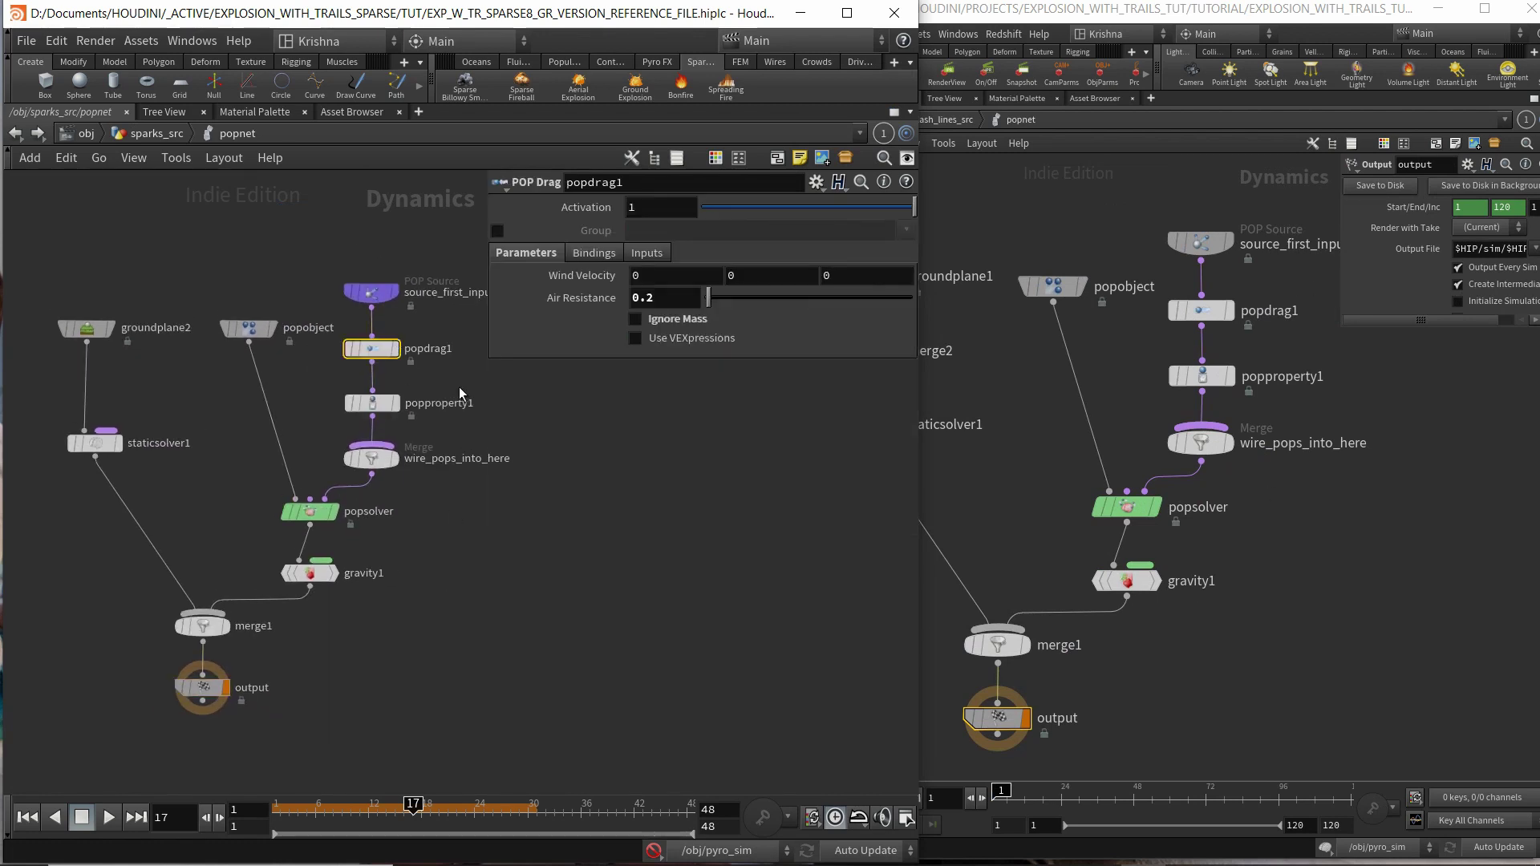
{"action": "left_click", "coordinate": [372, 402]}
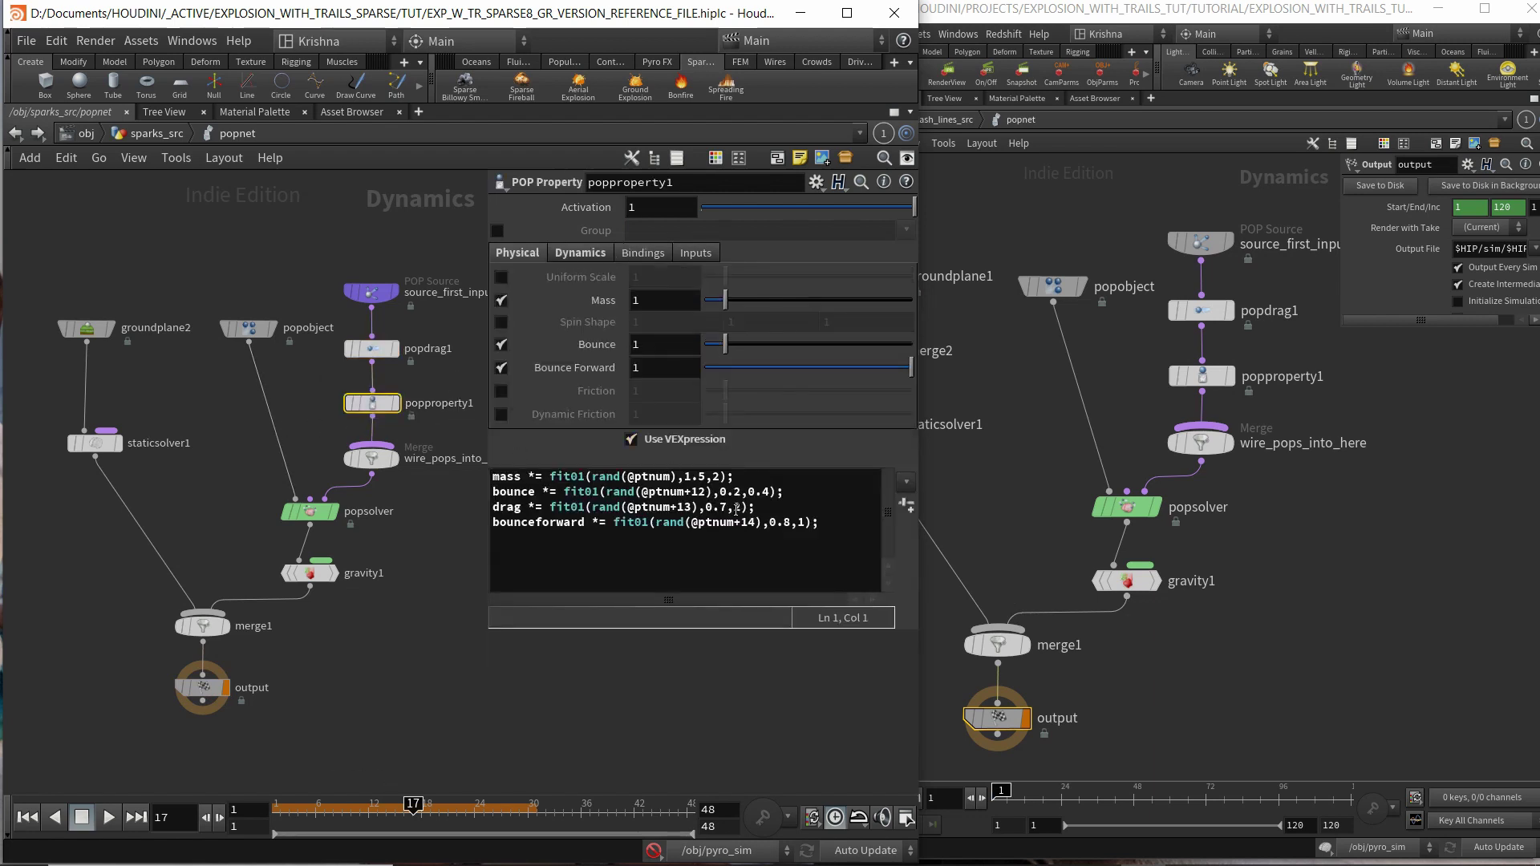
{"action": "left_click", "coordinate": [566, 252]}
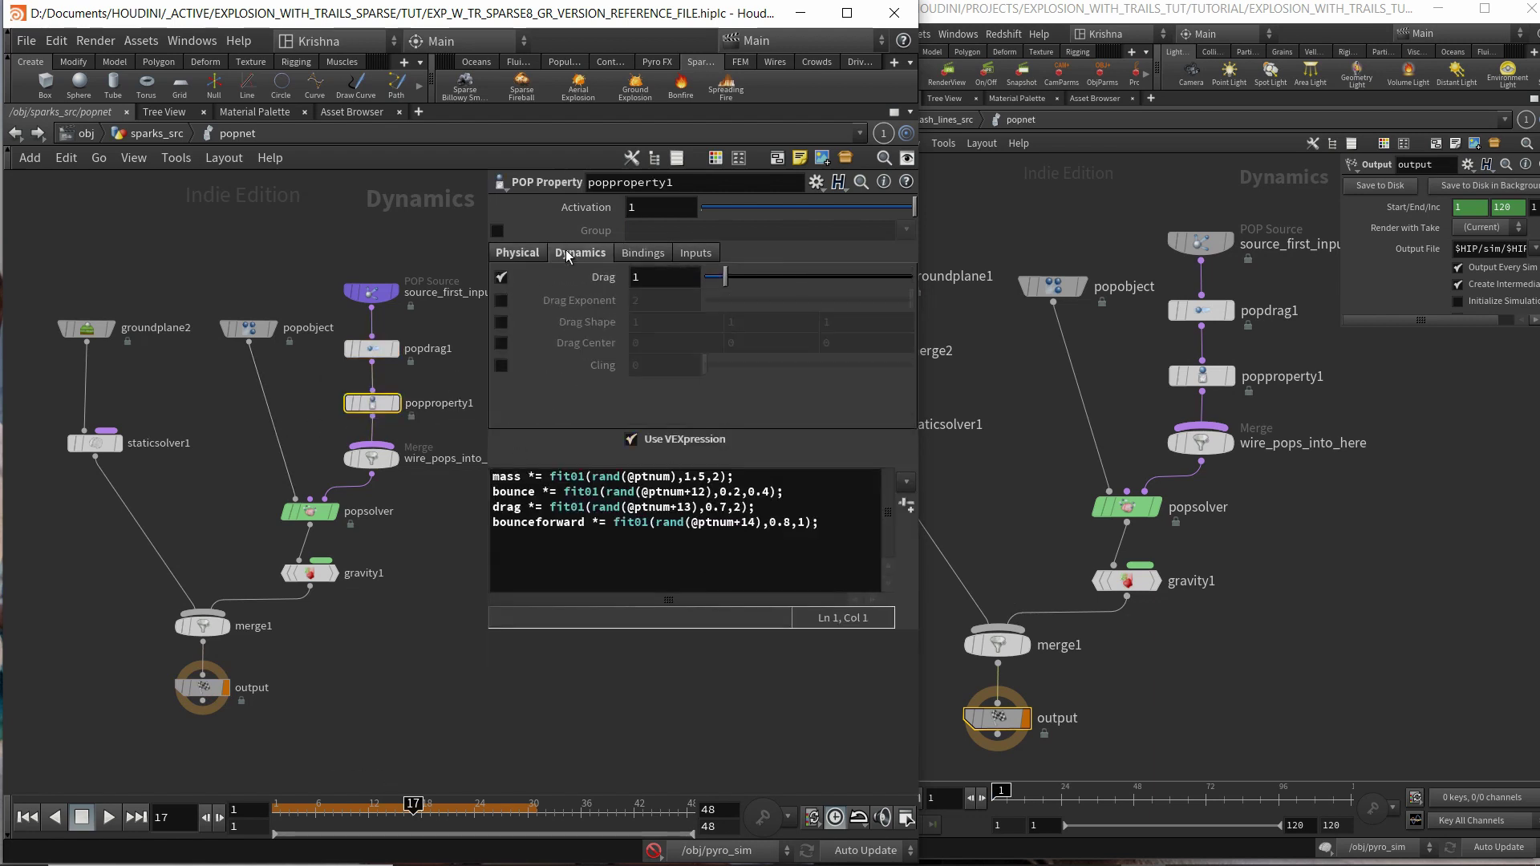
{"action": "left_click", "coordinate": [517, 253]}
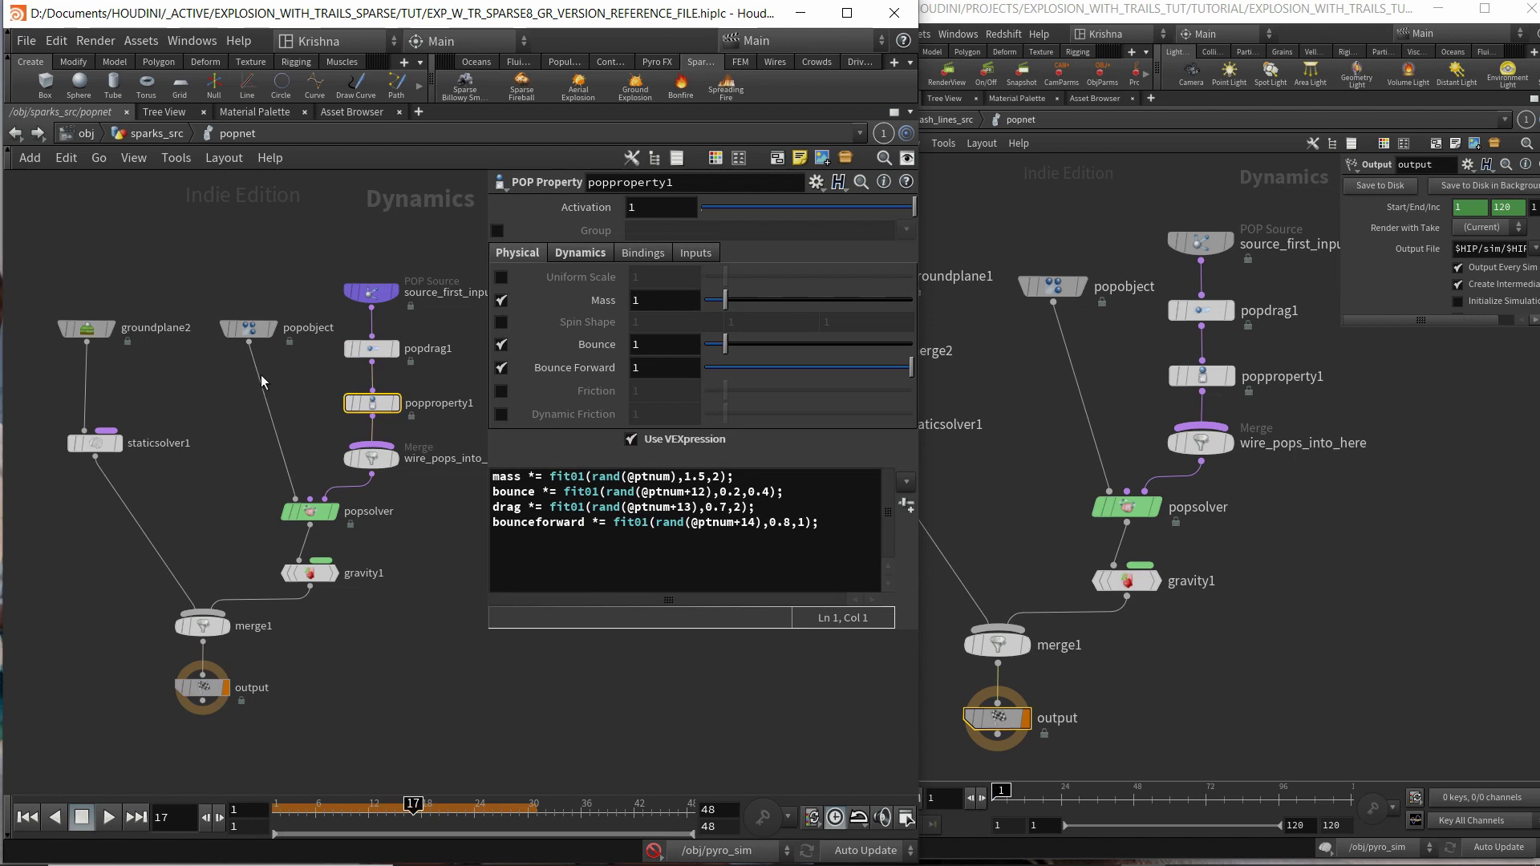
{"action": "left_click", "coordinate": [1201, 376]}
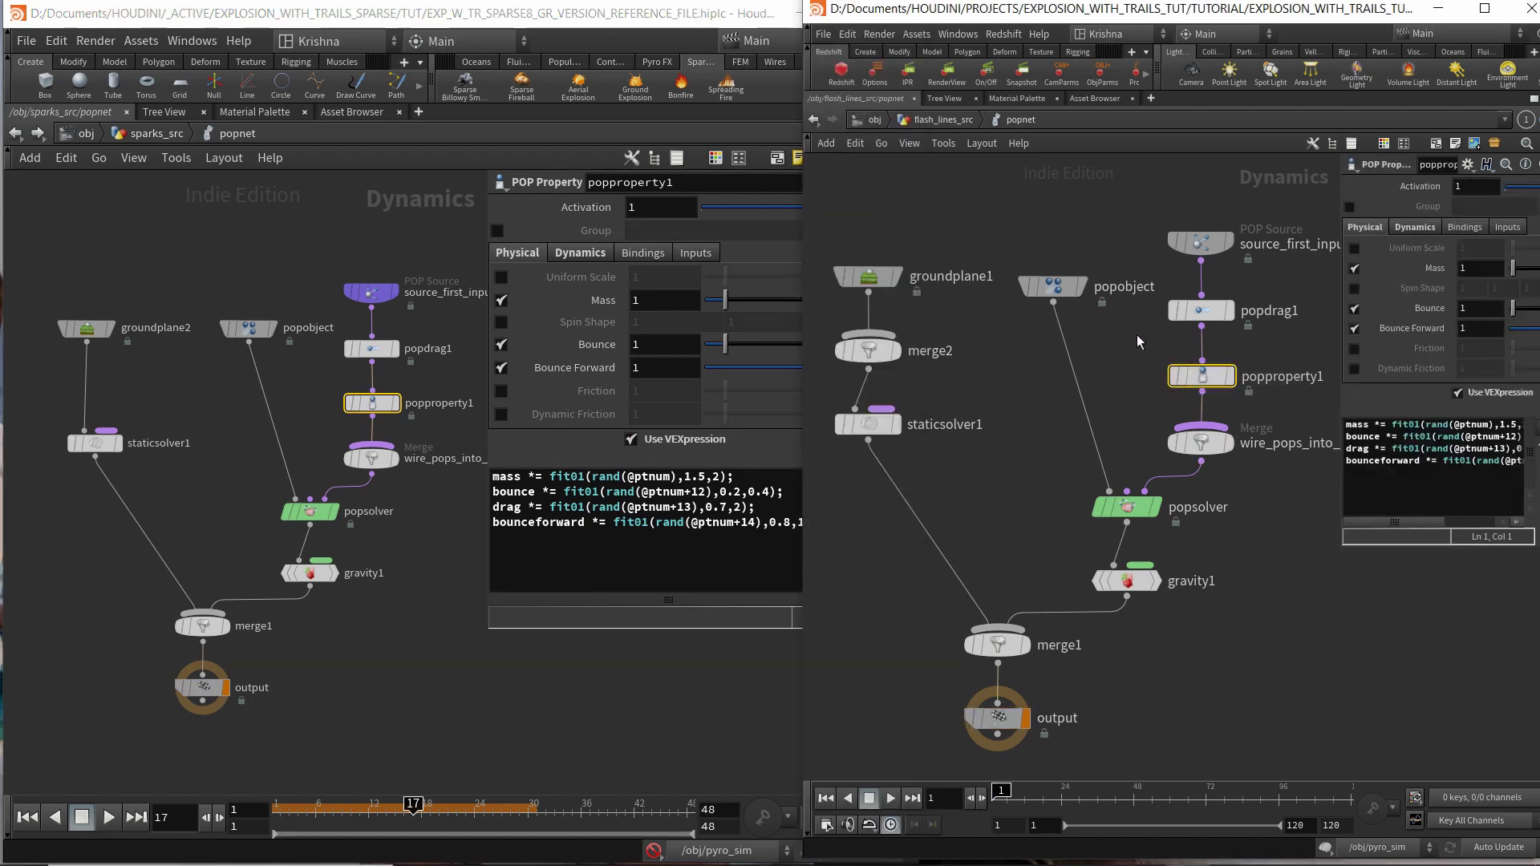
{"action": "left_click_drag", "start_coordinate": [1137, 335], "coordinate": [1239, 313]}
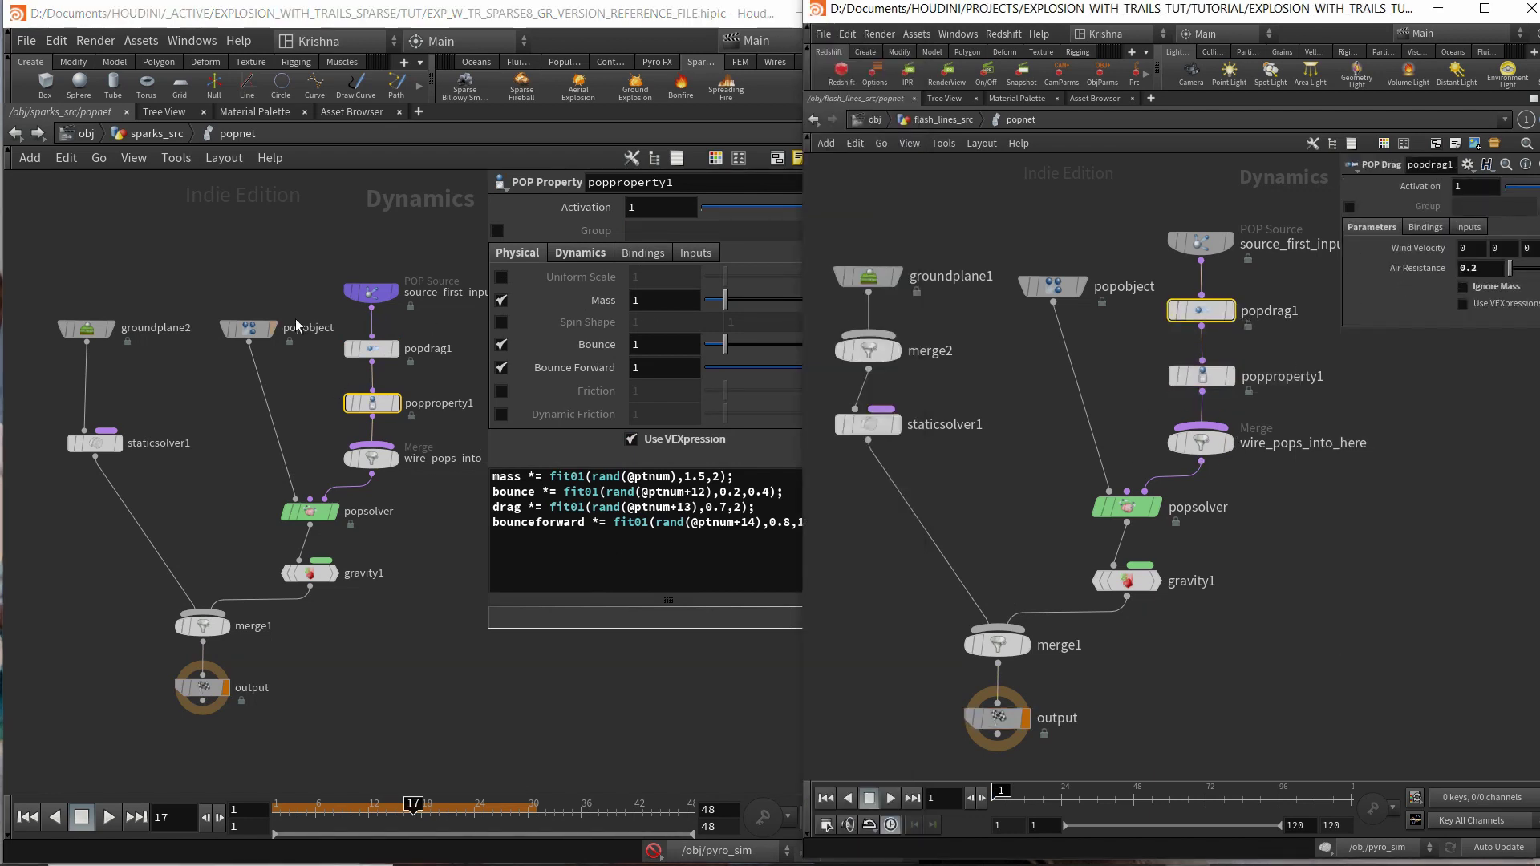
Compare the Birth settings of source_first_input in the sparks_src popnet with those in the flash_lines_src popnet.
{"action": "left_click", "coordinate": [419, 303]}
{"action": "left_click", "coordinate": [370, 287]}
{"action": "middle_click_drag", "start_coordinate": [450, 329], "coordinate": [319, 331]}
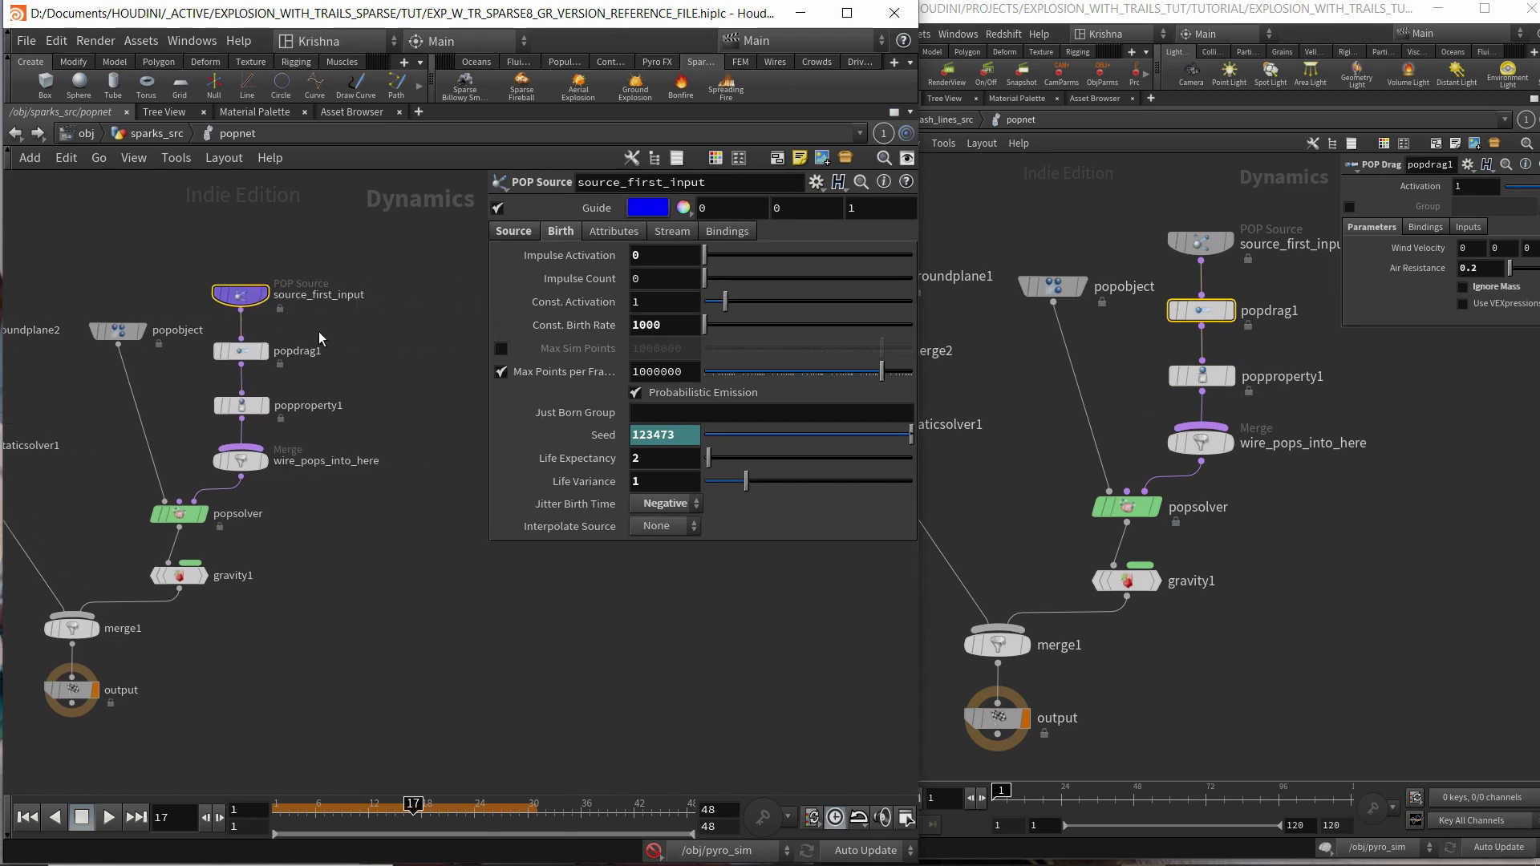
{"action": "left_click_drag", "start_coordinate": [1111, 215], "coordinate": [1237, 262]}
{"action": "left_click", "coordinate": [1362, 209]}
{"action": "left_click", "coordinate": [1307, 208]}
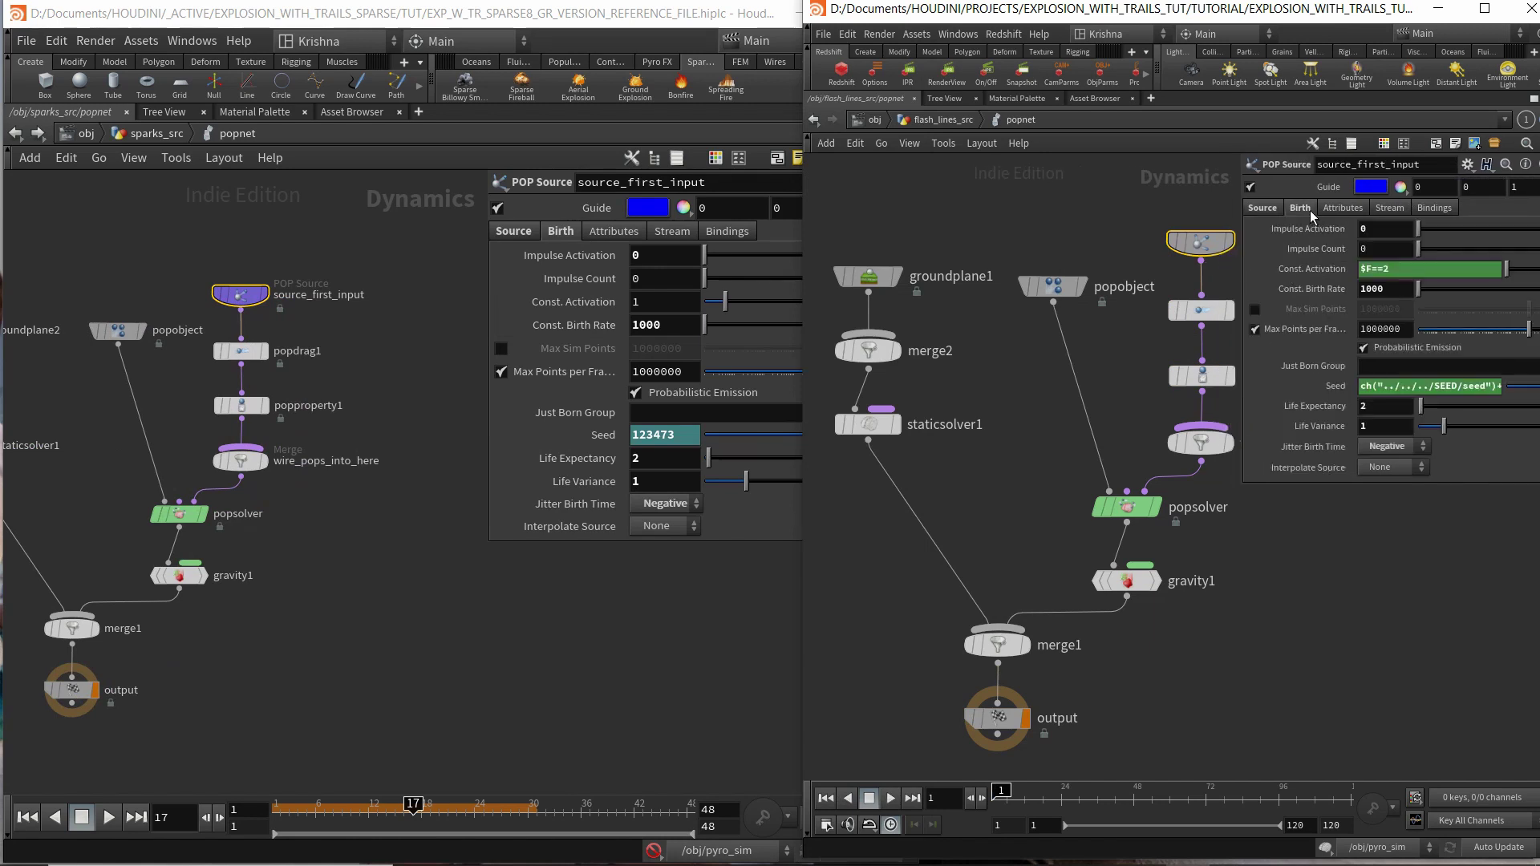
Inspect the Source and Birth settings of source_first_input in the sparks_src popnet, including the Seed expression.
{"action": "left_click", "coordinate": [517, 239]}
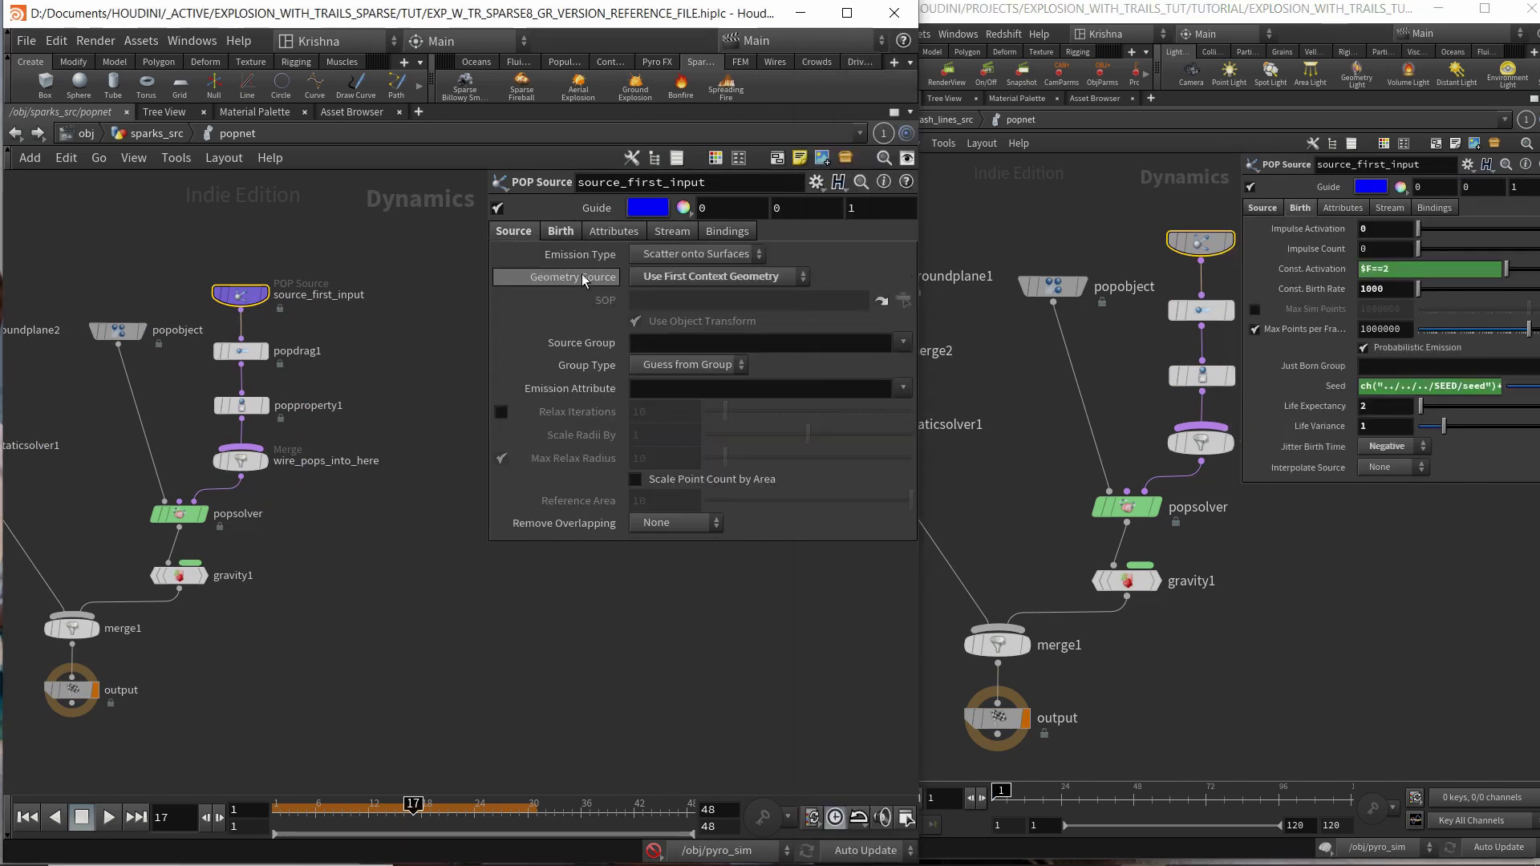
{"action": "left_click", "coordinate": [561, 231]}
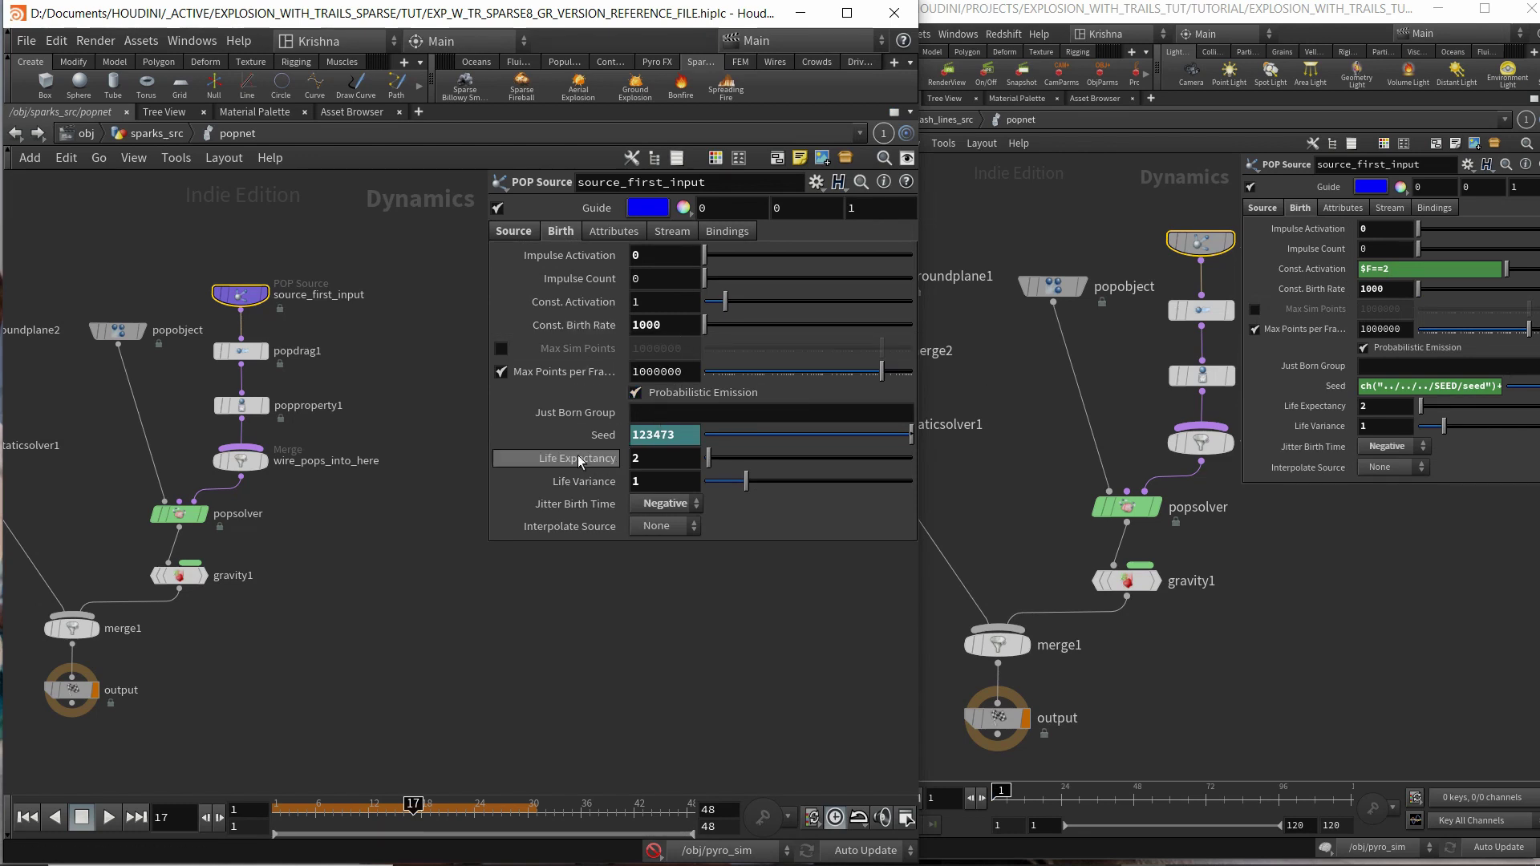
{"action": "left_click", "coordinate": [597, 434]}
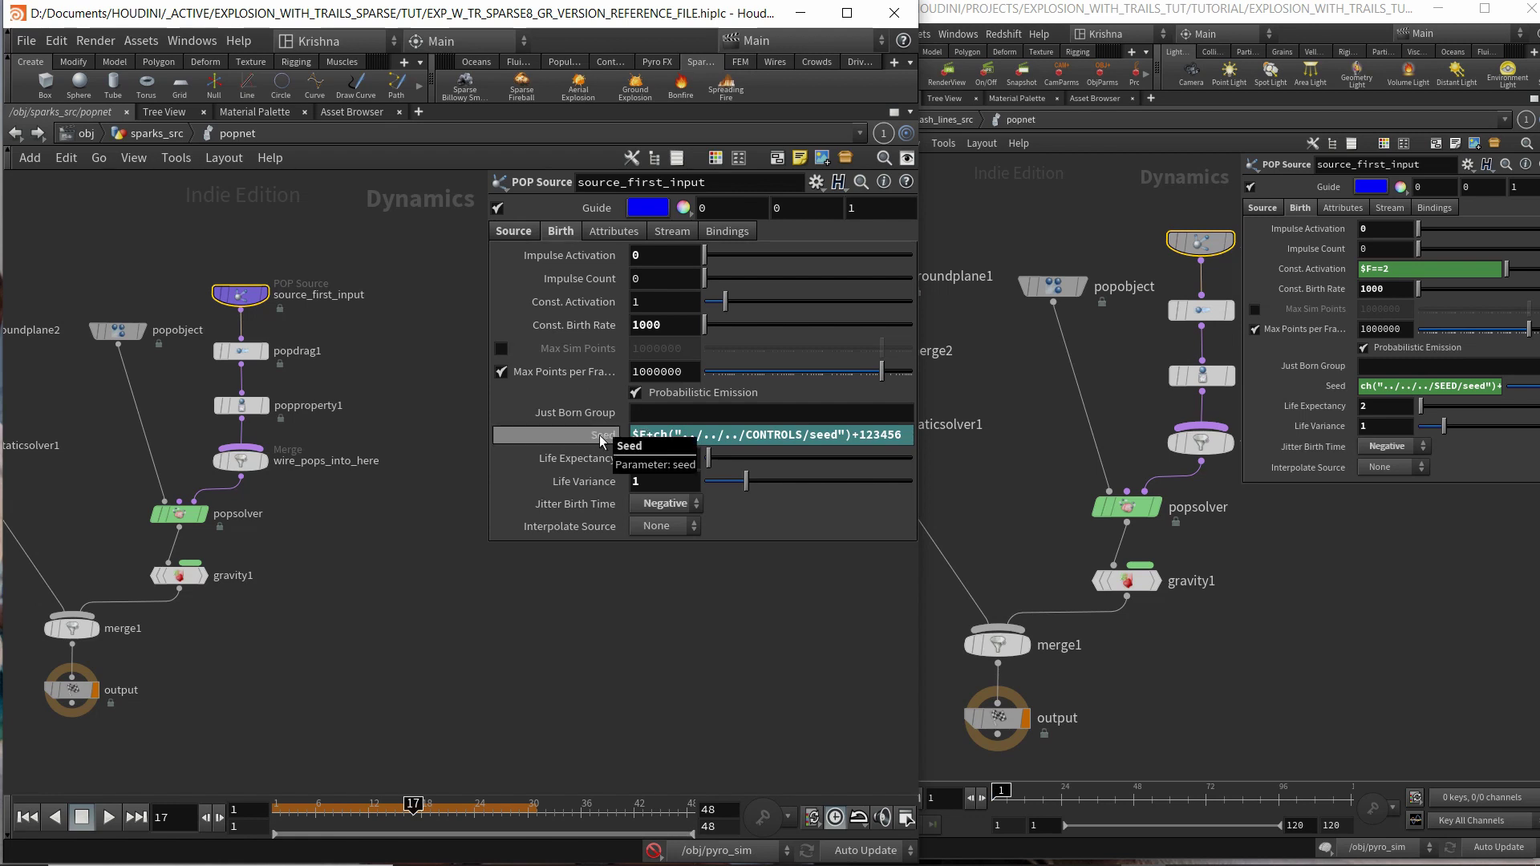
{"action": "left_click", "coordinate": [595, 435]}
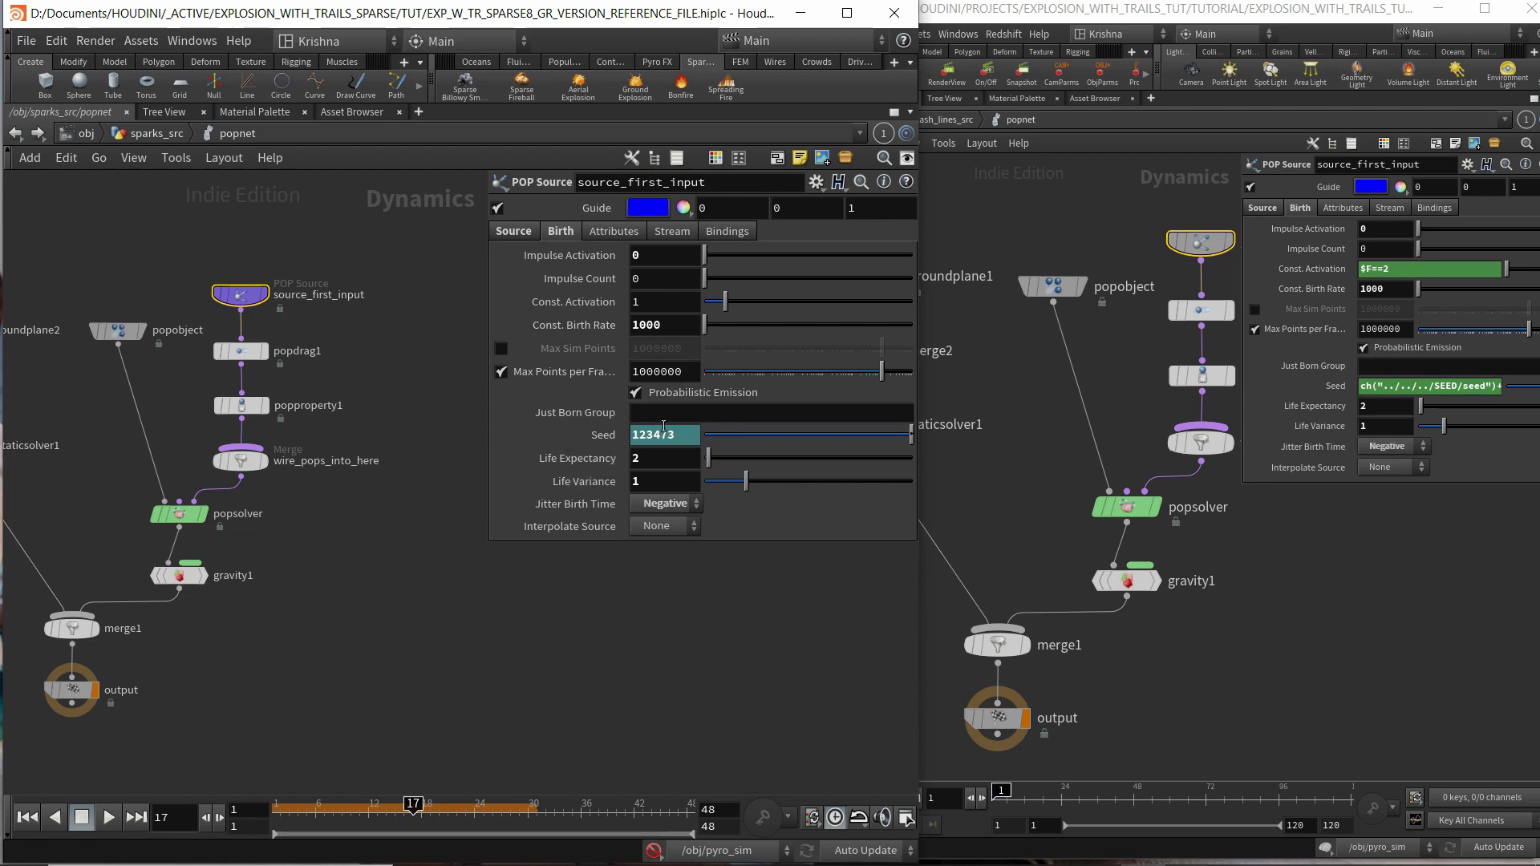
Compare the Attributes settings of source_first_input in the sparks_src popnet with those in the flash_lines_src popnet.
{"action": "left_click", "coordinate": [619, 231]}
{"action": "left_click", "coordinate": [1357, 210]}
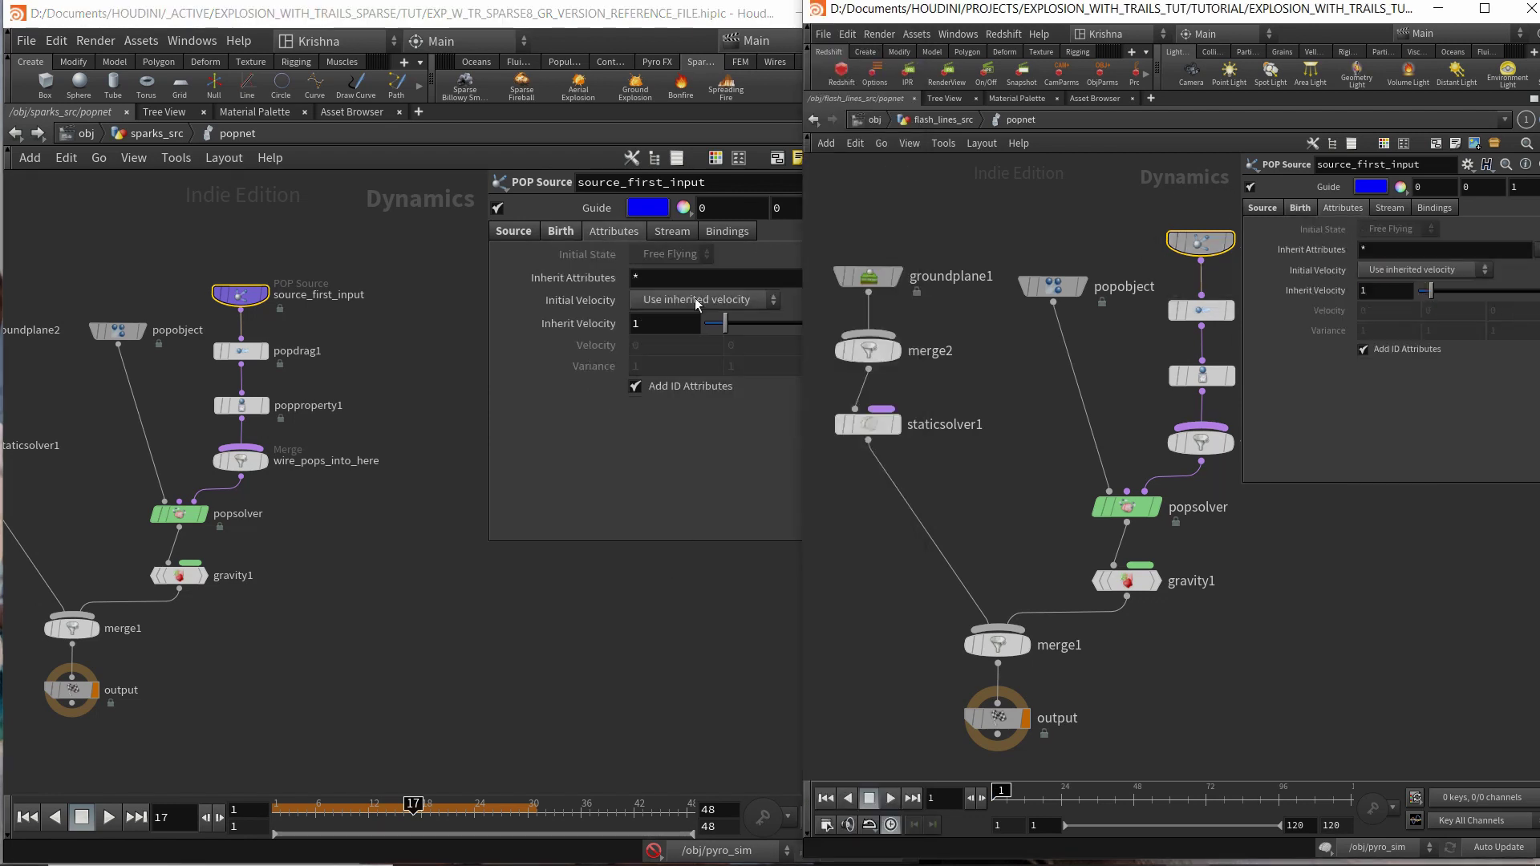
{"action": "middle_click_drag", "start_coordinate": [618, 628], "coordinate": [516, 672]}
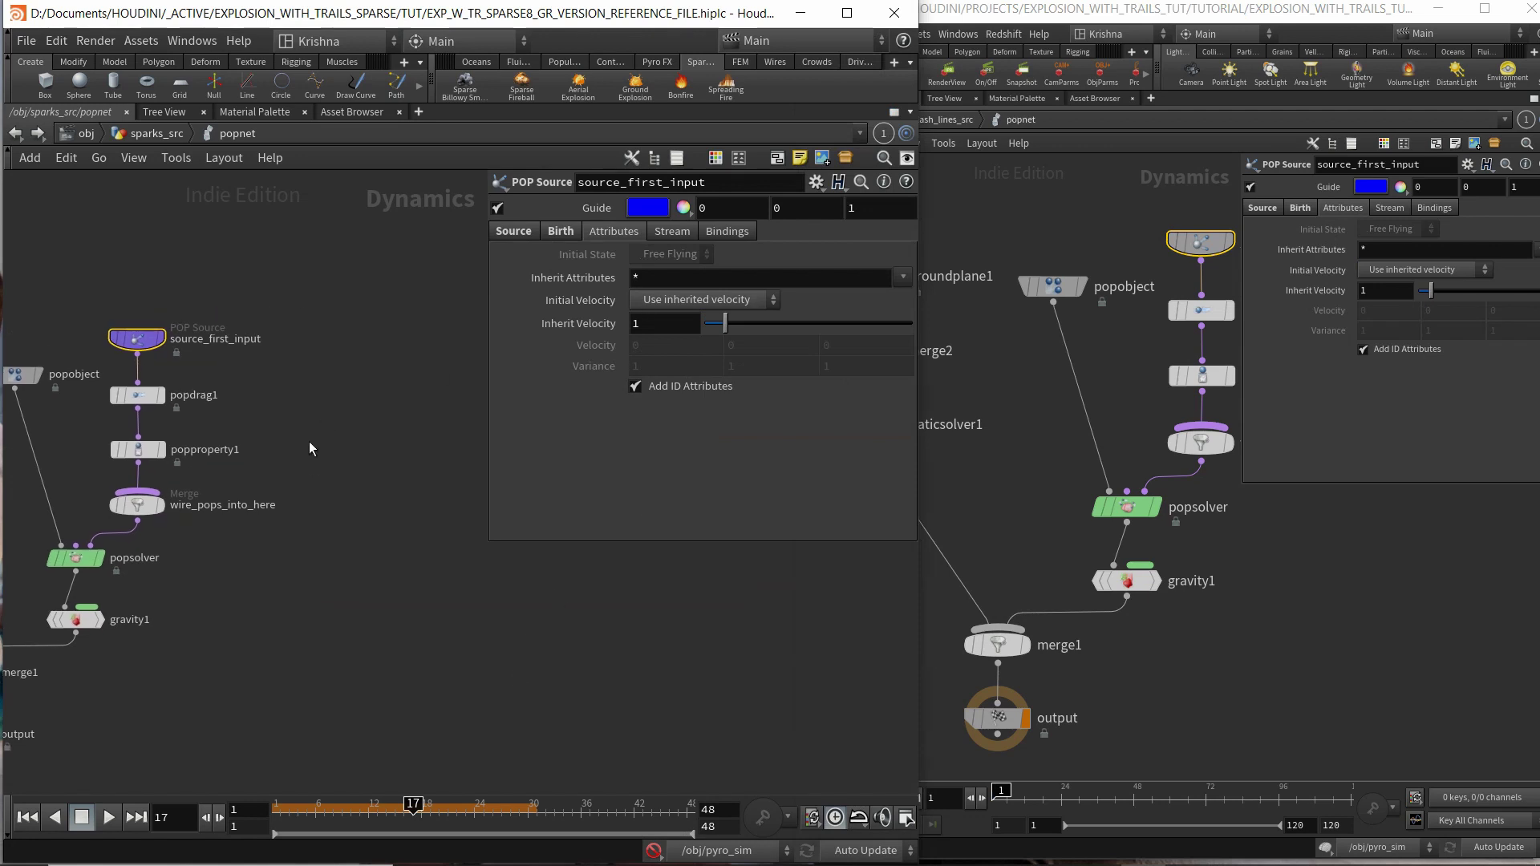
{"action": "middle_click_drag", "start_coordinate": [320, 494], "coordinate": [391, 449]}
{"action": "scroll", "coordinate": [391, 449], "scroll_direction": "down", "scroll_amount": 1}
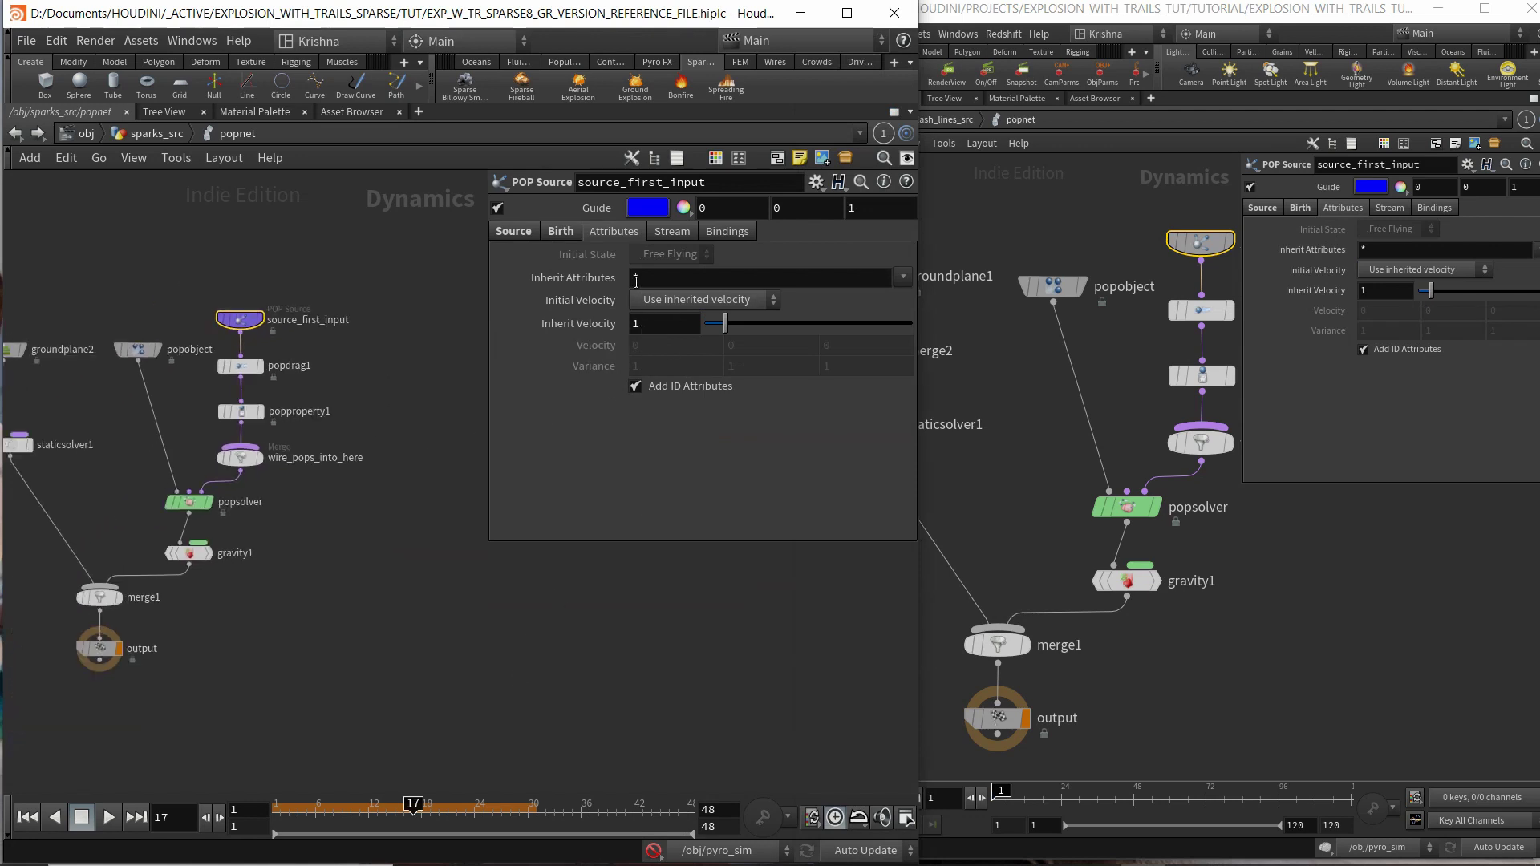
{"action": "left_click", "coordinate": [560, 231]}
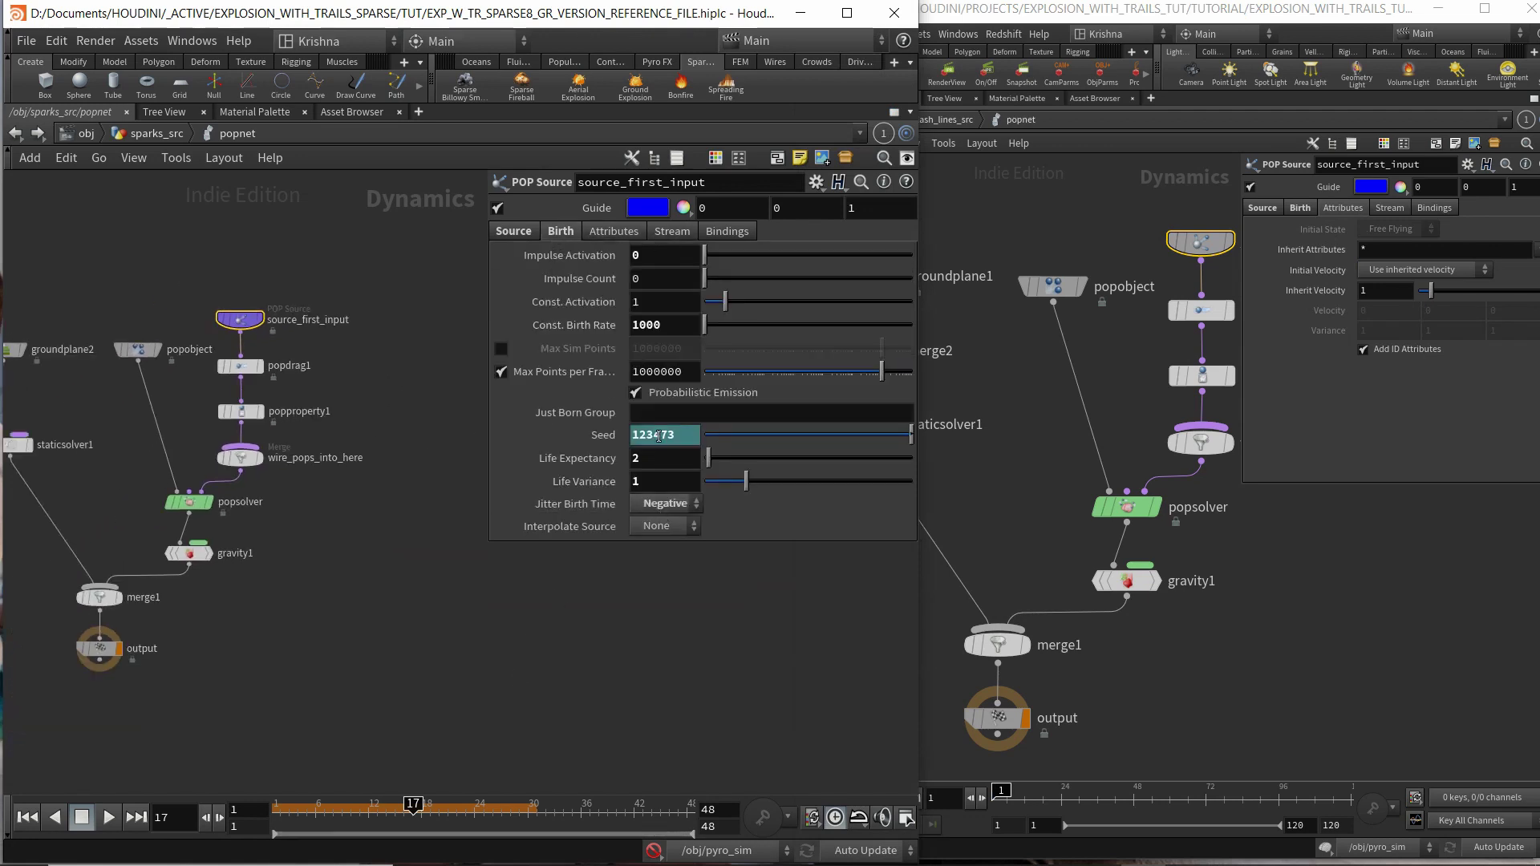
{"action": "left_click", "coordinate": [631, 235]}
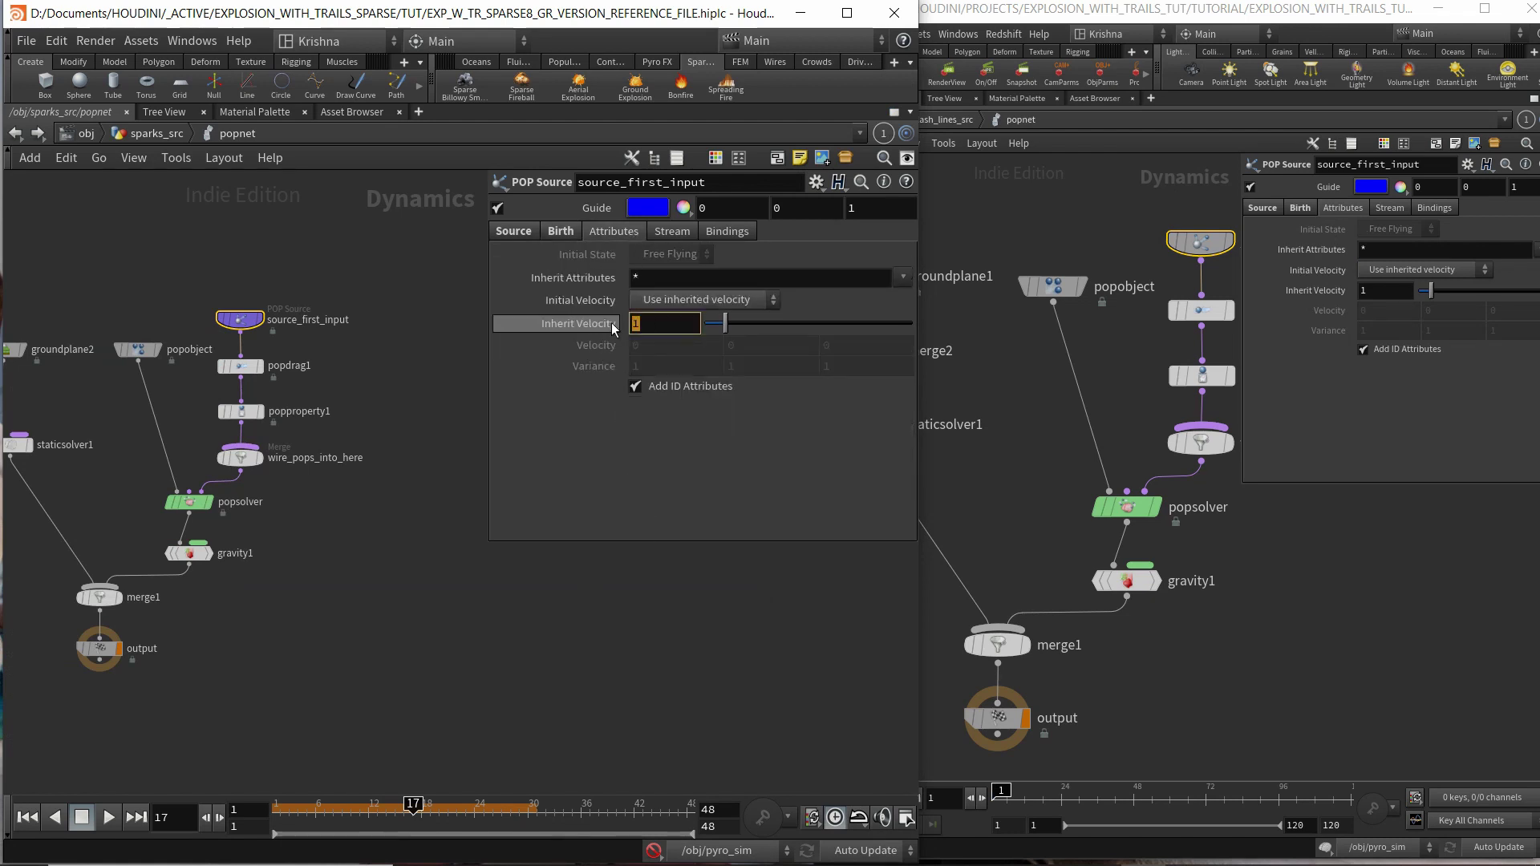
Open the popnet network inside trails_src in the reference scene.
{"action": "left_click", "coordinate": [145, 134]}
{"action": "key", "text": "u"}
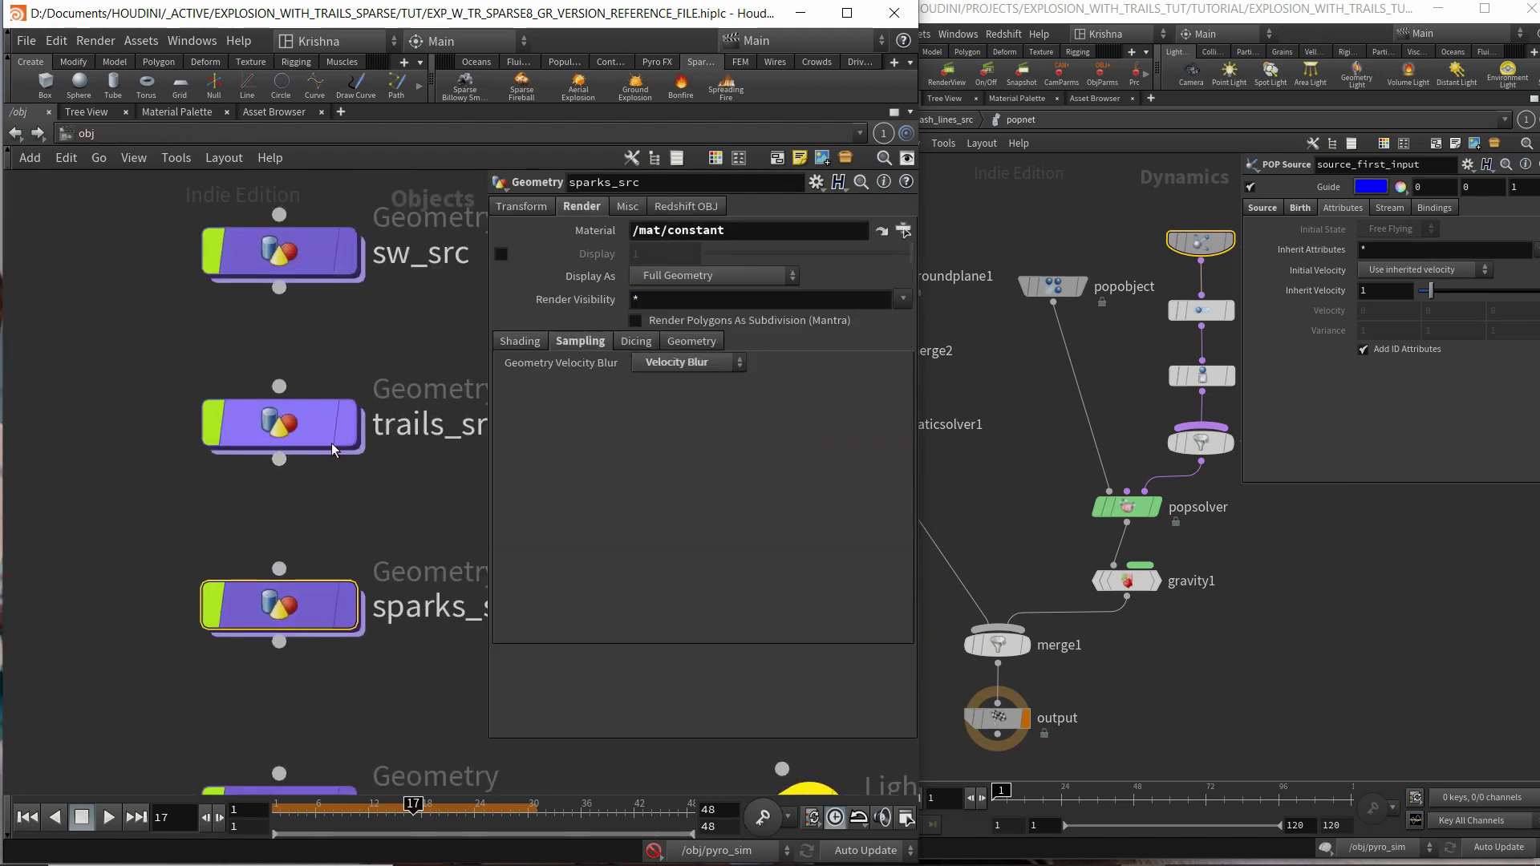
{"action": "double_click", "coordinate": [316, 431]}
{"action": "scroll", "coordinate": [554, 534], "scroll_direction": "up", "scroll_amount": 3}
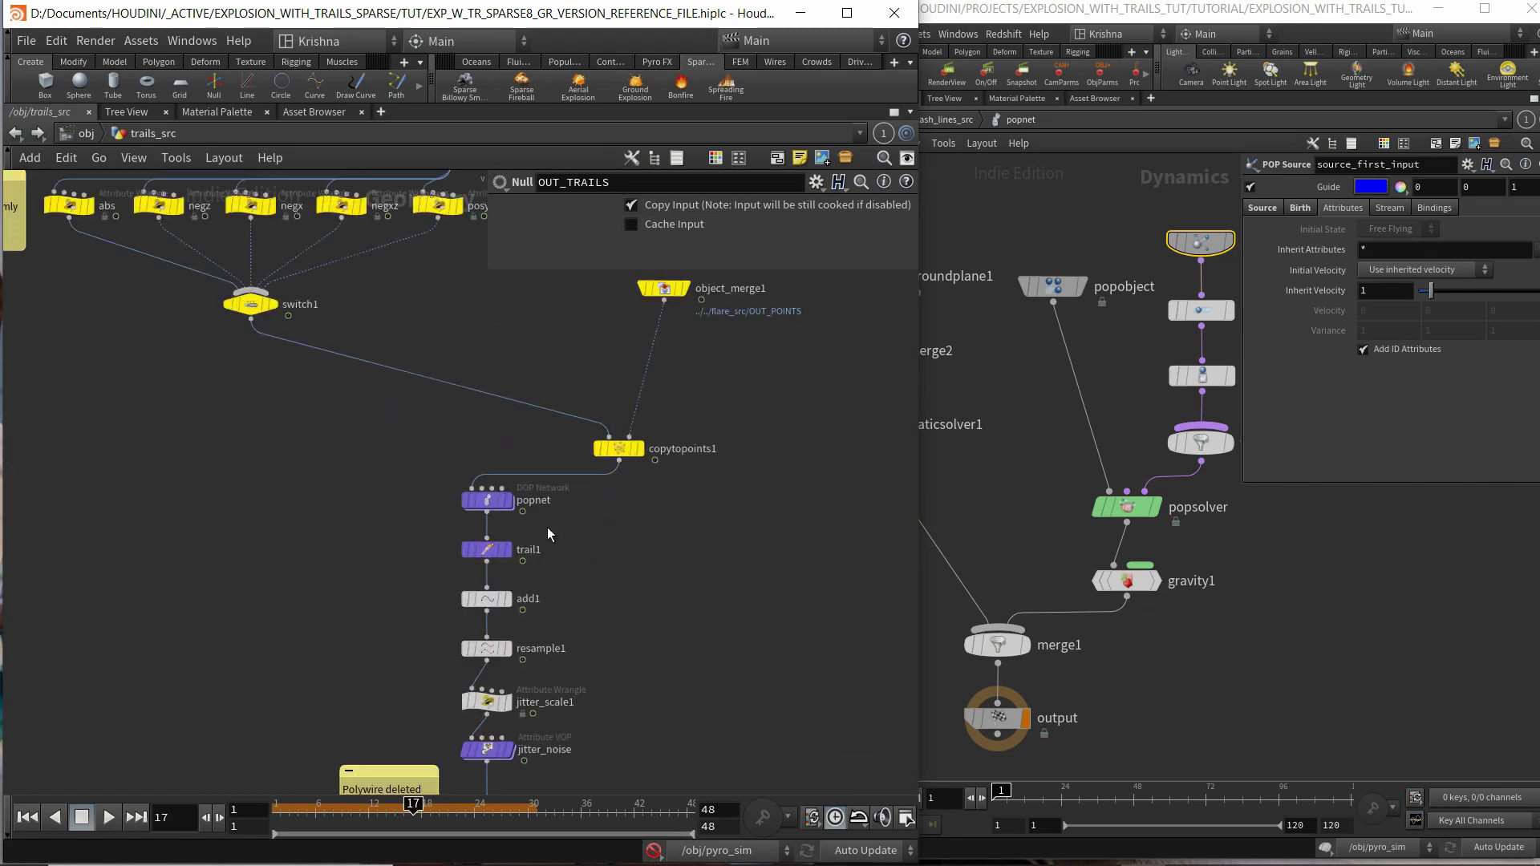
{"action": "double_click", "coordinate": [485, 506]}
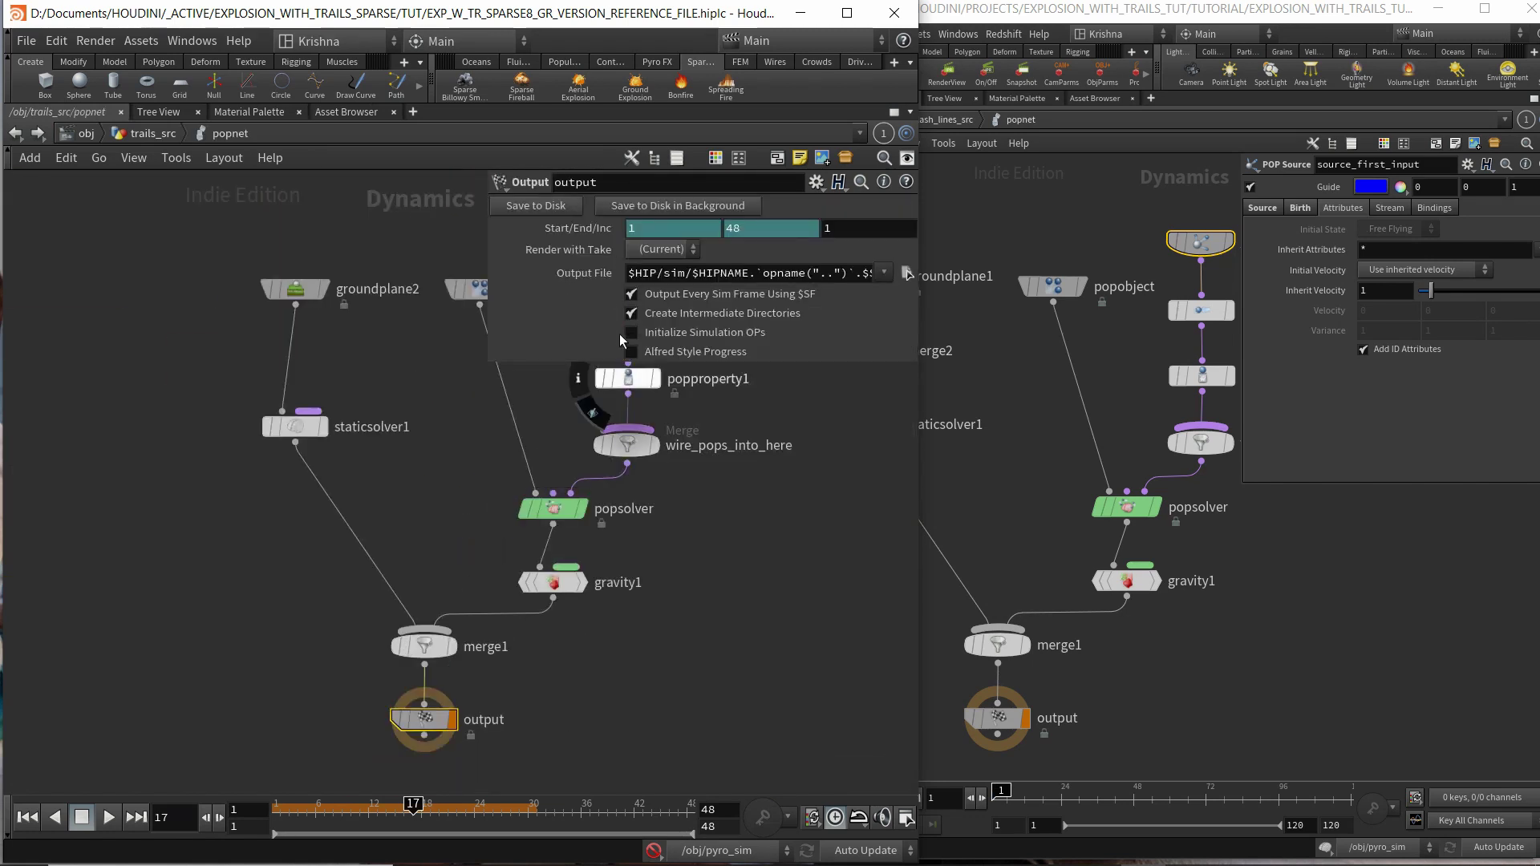
Copy the full Inherit Velocity expression from source_first_input in the trails_src popnet.
{"action": "middle_click_drag", "start_coordinate": [442, 385], "coordinate": [188, 514]}
{"action": "left_click", "coordinate": [372, 375]}
{"action": "left_click", "coordinate": [615, 231]}
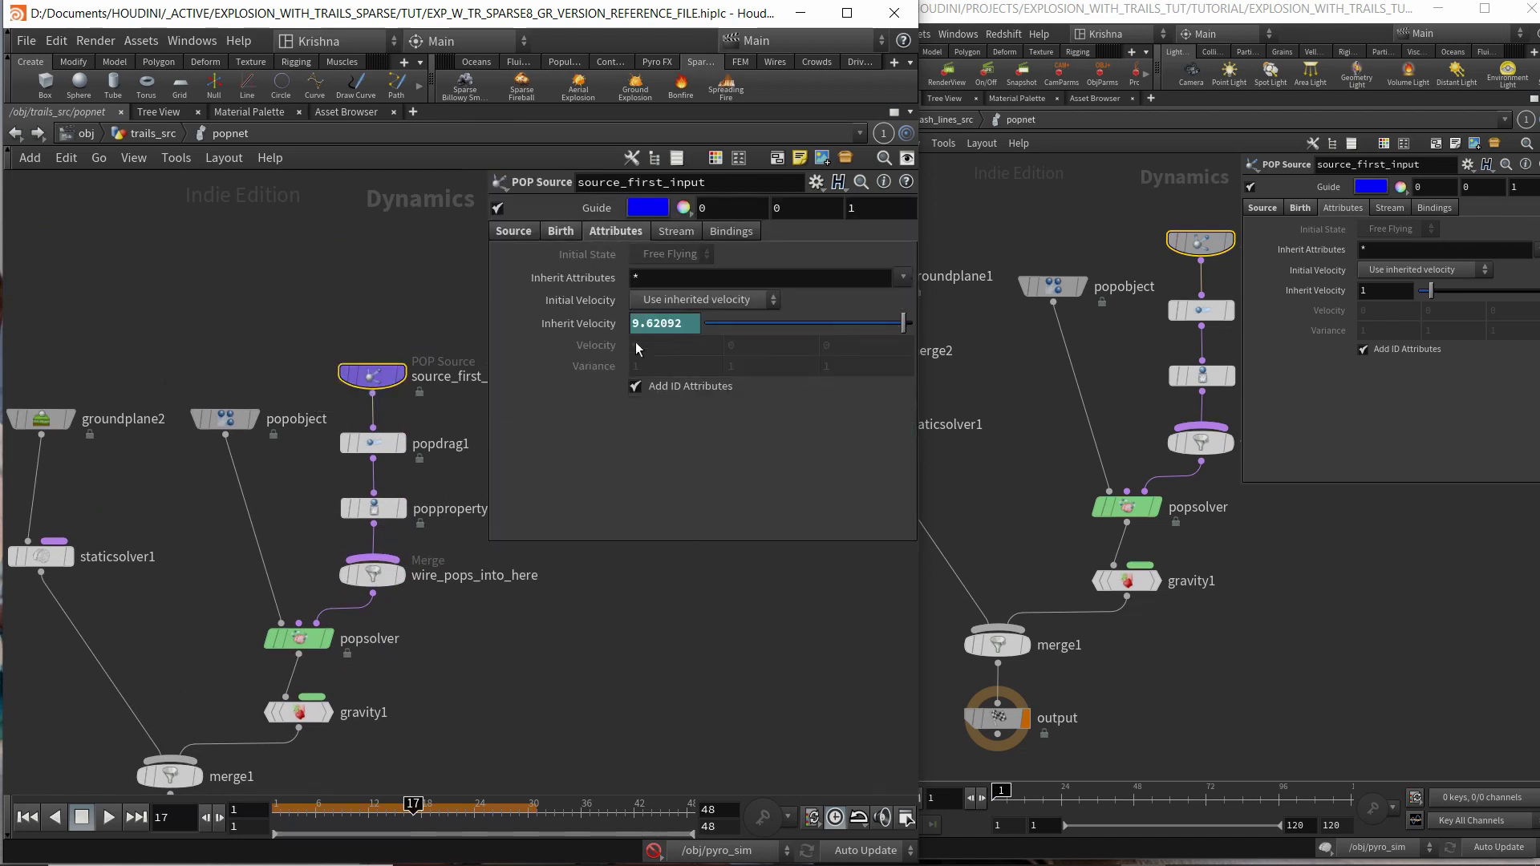
{"action": "left_click", "coordinate": [578, 324]}
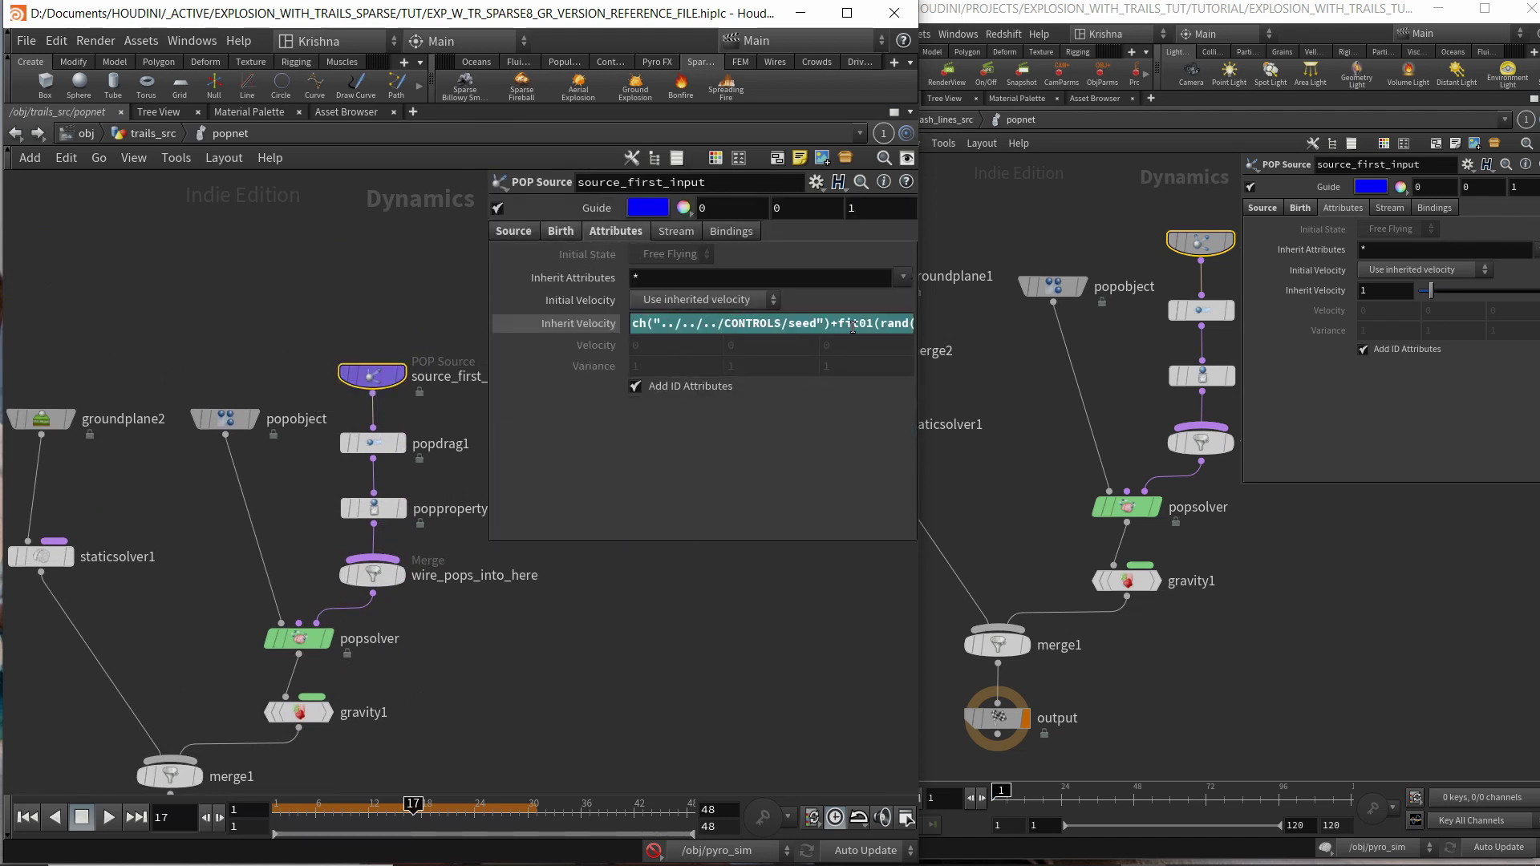
{"action": "mouse_move", "coordinate": [852, 326]}
{"action": "left_mouse_down"}
{"action": "mouse_move", "coordinate": [906, 324]}
{"action": "mouse_move", "coordinate": [852, 322]}
{"action": "left_mouse_up"}
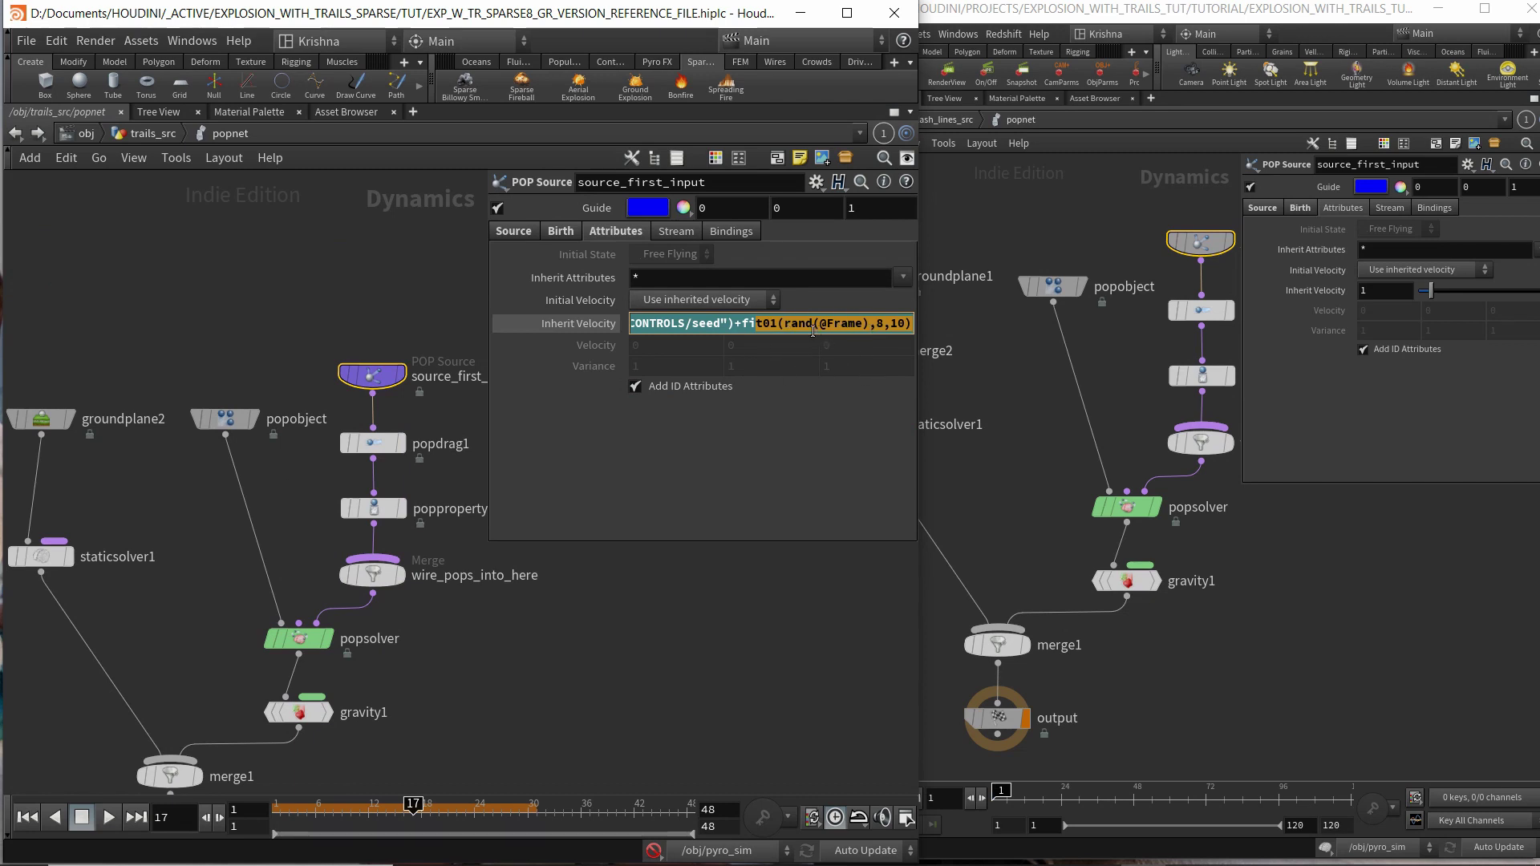
{"action": "left_click", "coordinate": [880, 325]}
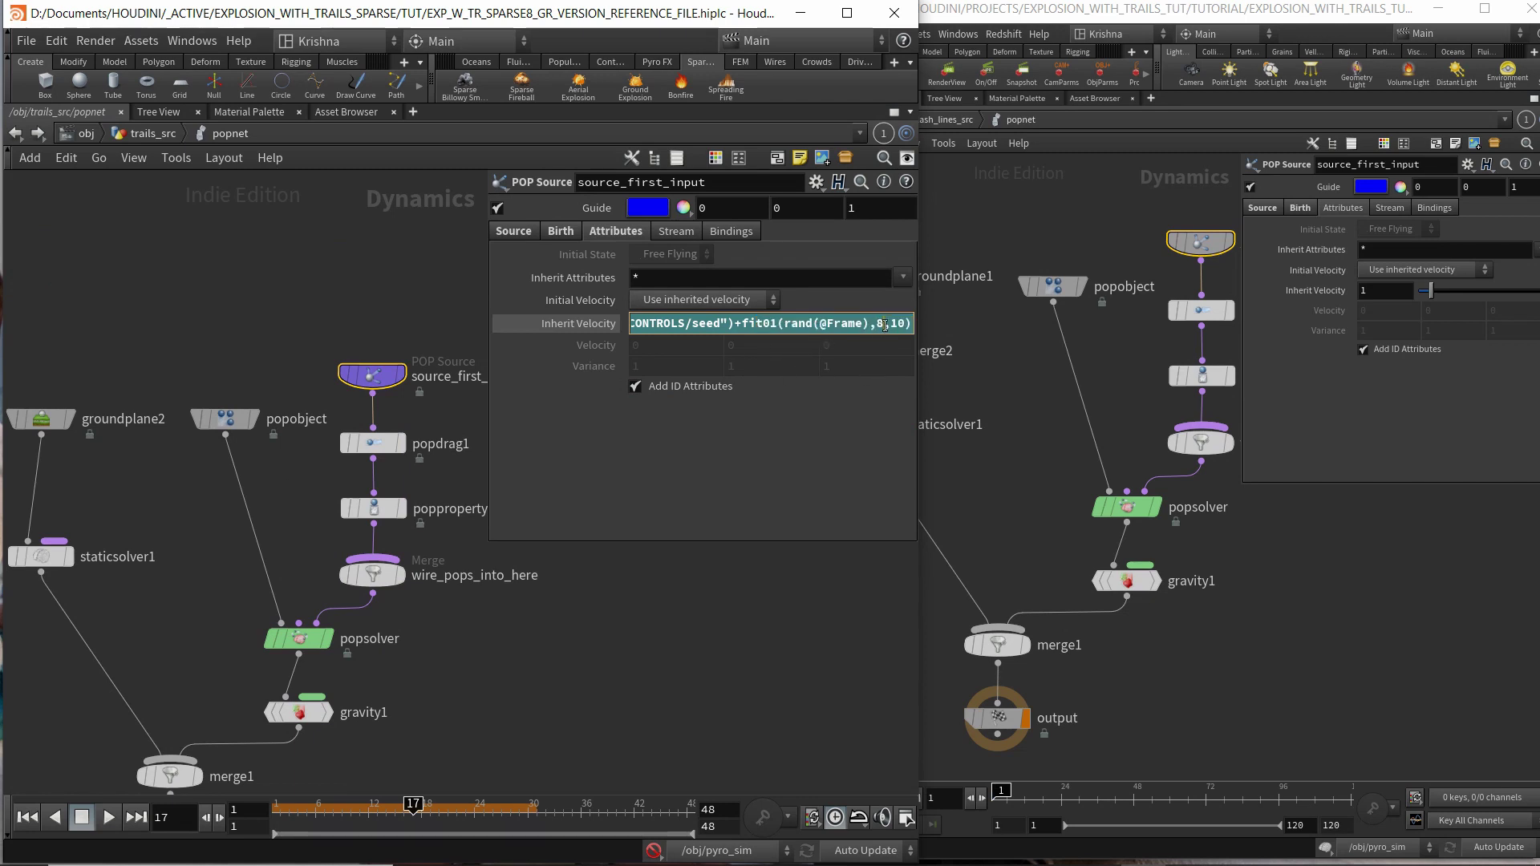
{"action": "key", "text": "ctrl+a"}
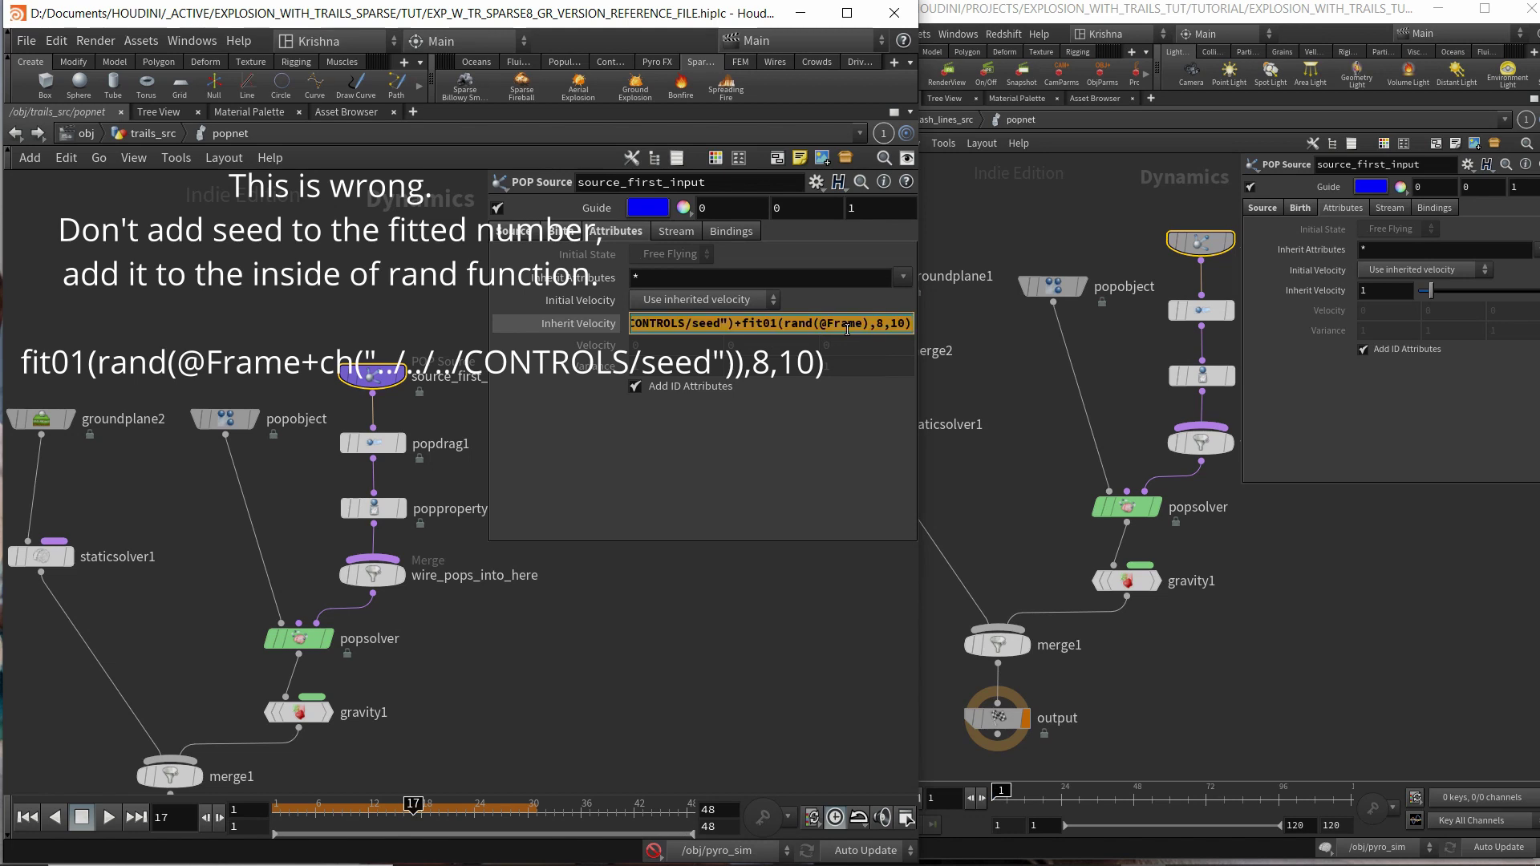
Leave trails_src and reopen the popnet network inside sparks_src.
{"action": "left_click", "coordinate": [138, 135]}
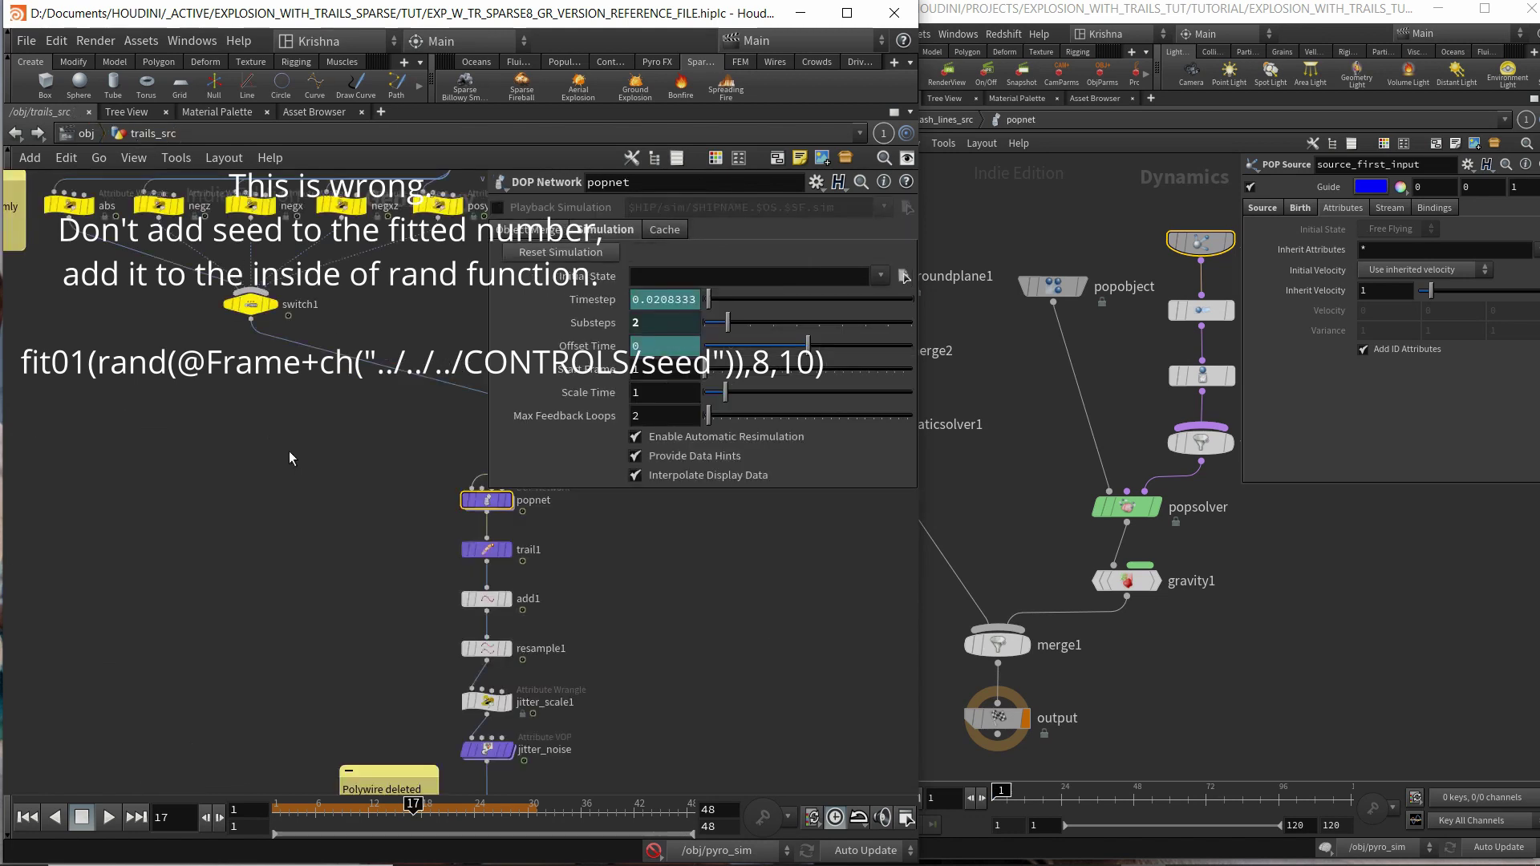
{"action": "key", "text": "u"}
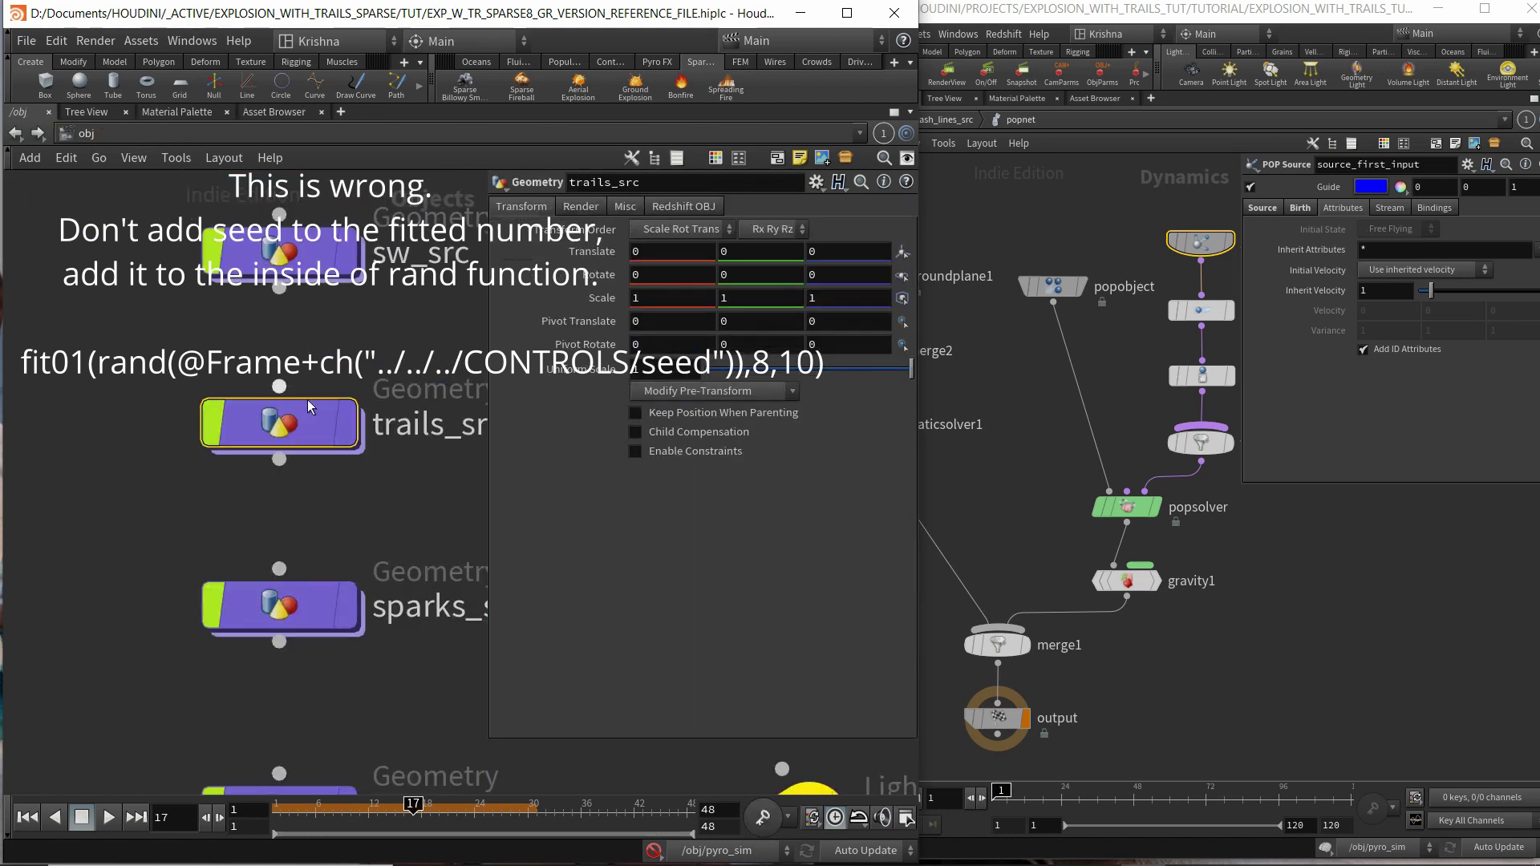
{"action": "double_click", "coordinate": [315, 610]}
{"action": "double_click", "coordinate": [285, 543]}
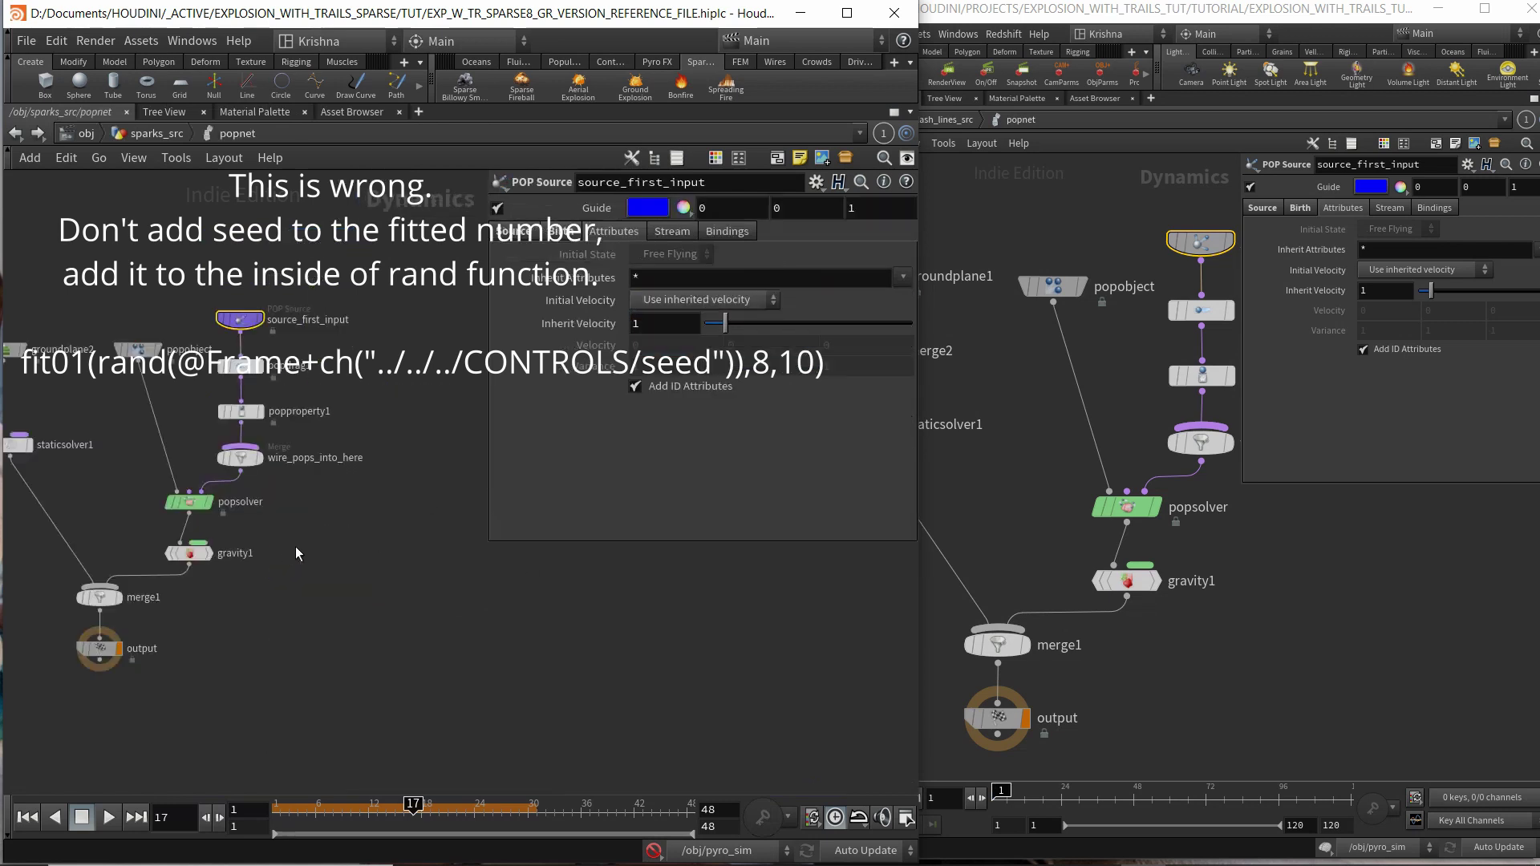
Paste the copied expression into the Inherit Velocity of source_first_input and change its fit01 output range to 1,2.
{"action": "left_click", "coordinate": [668, 320]}
{"action": "key", "text": "ctrl+v"}
{"action": "key", "text": "End"}
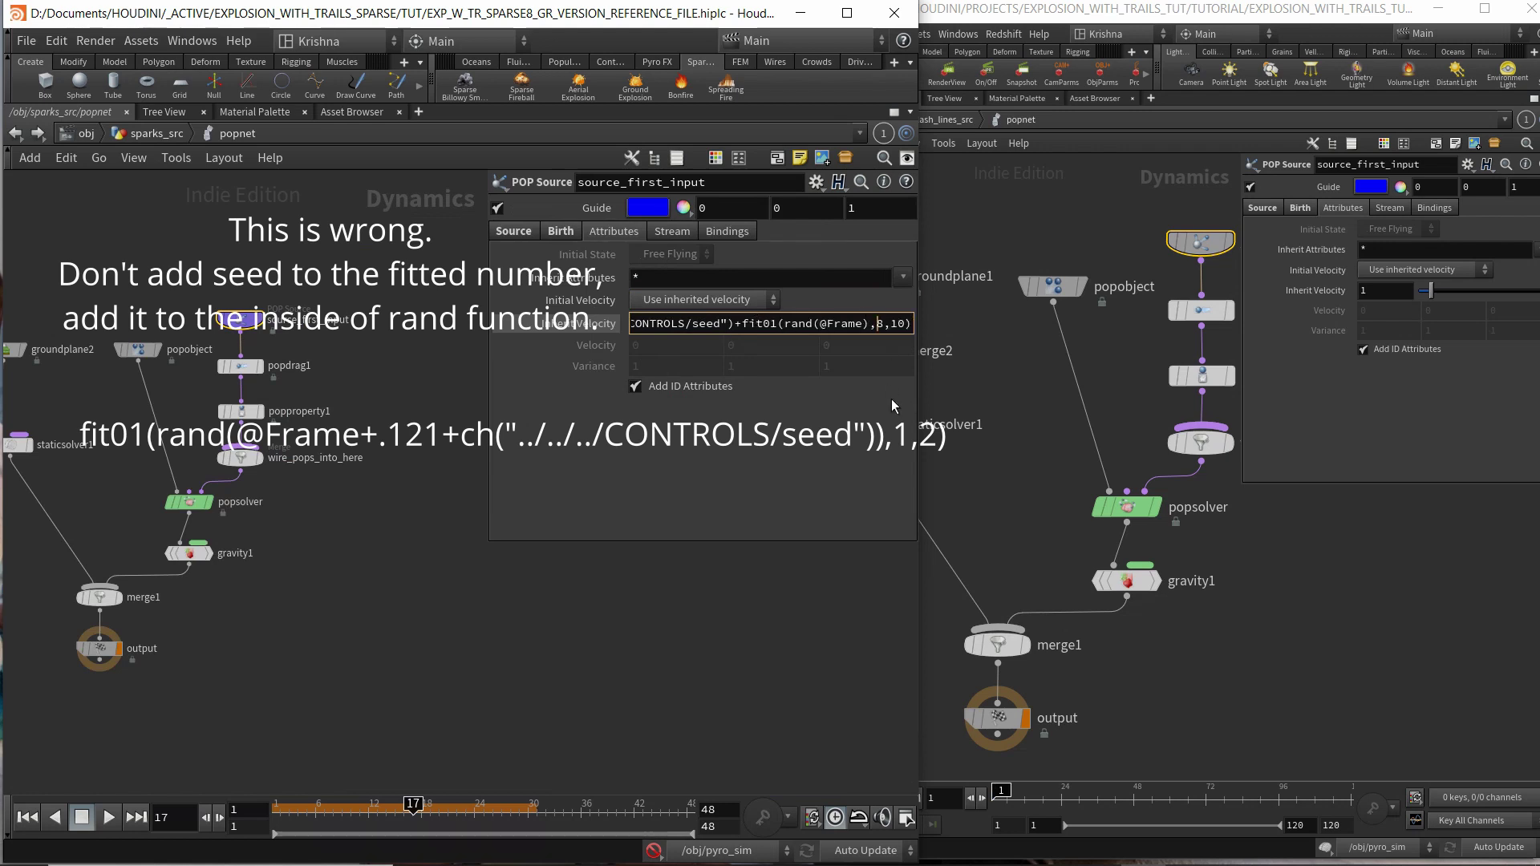
{"action": "key", "text": "Delete"}
{"action": "type", "text": "1"}
{"action": "key", "text": "BackSpace"}
{"action": "type", "text": "2"}
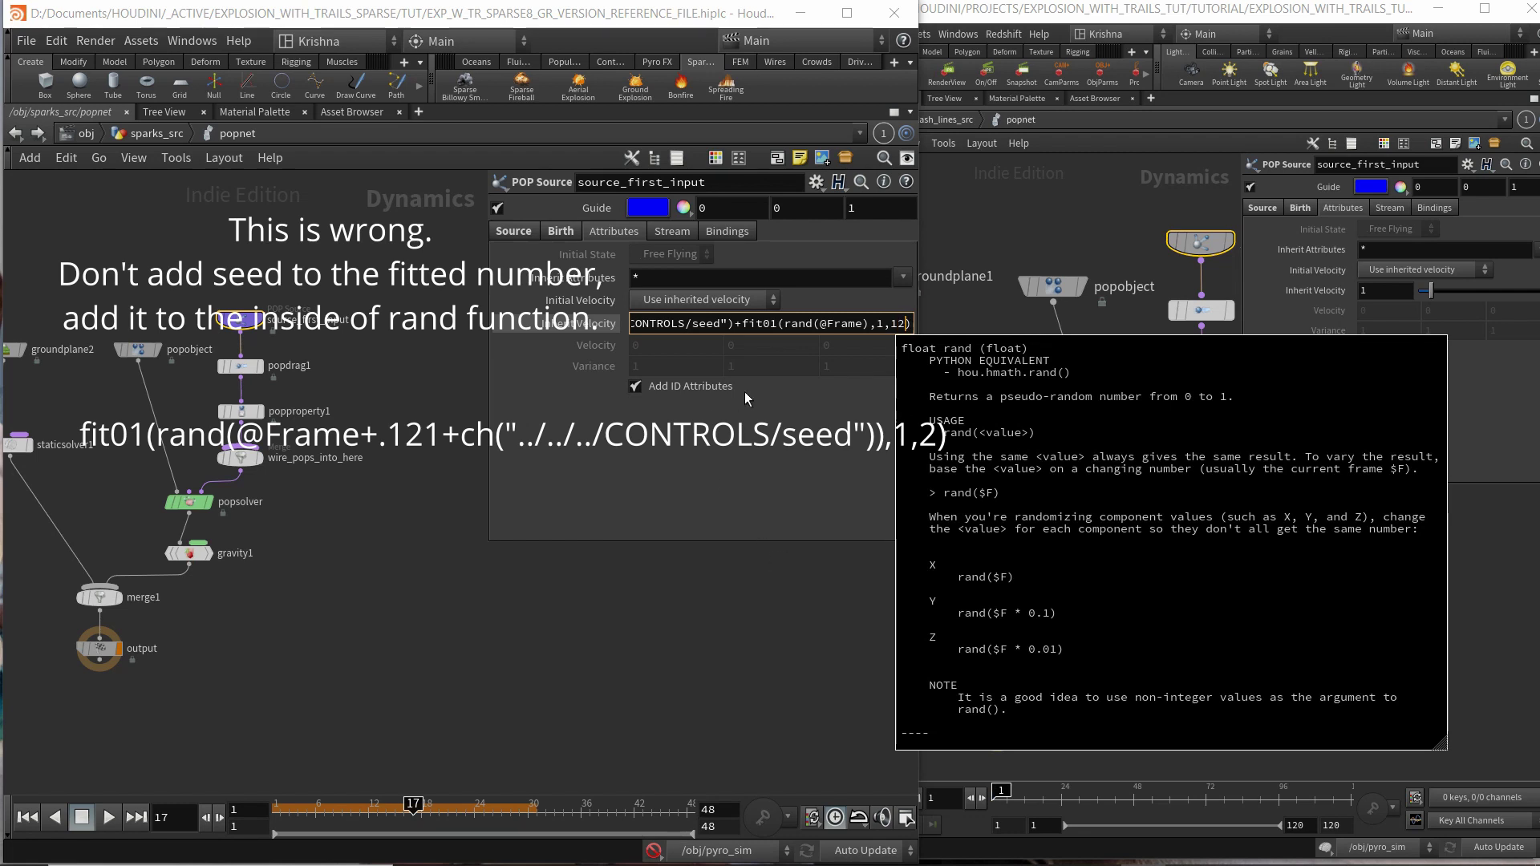
{"action": "key", "text": "Return"}
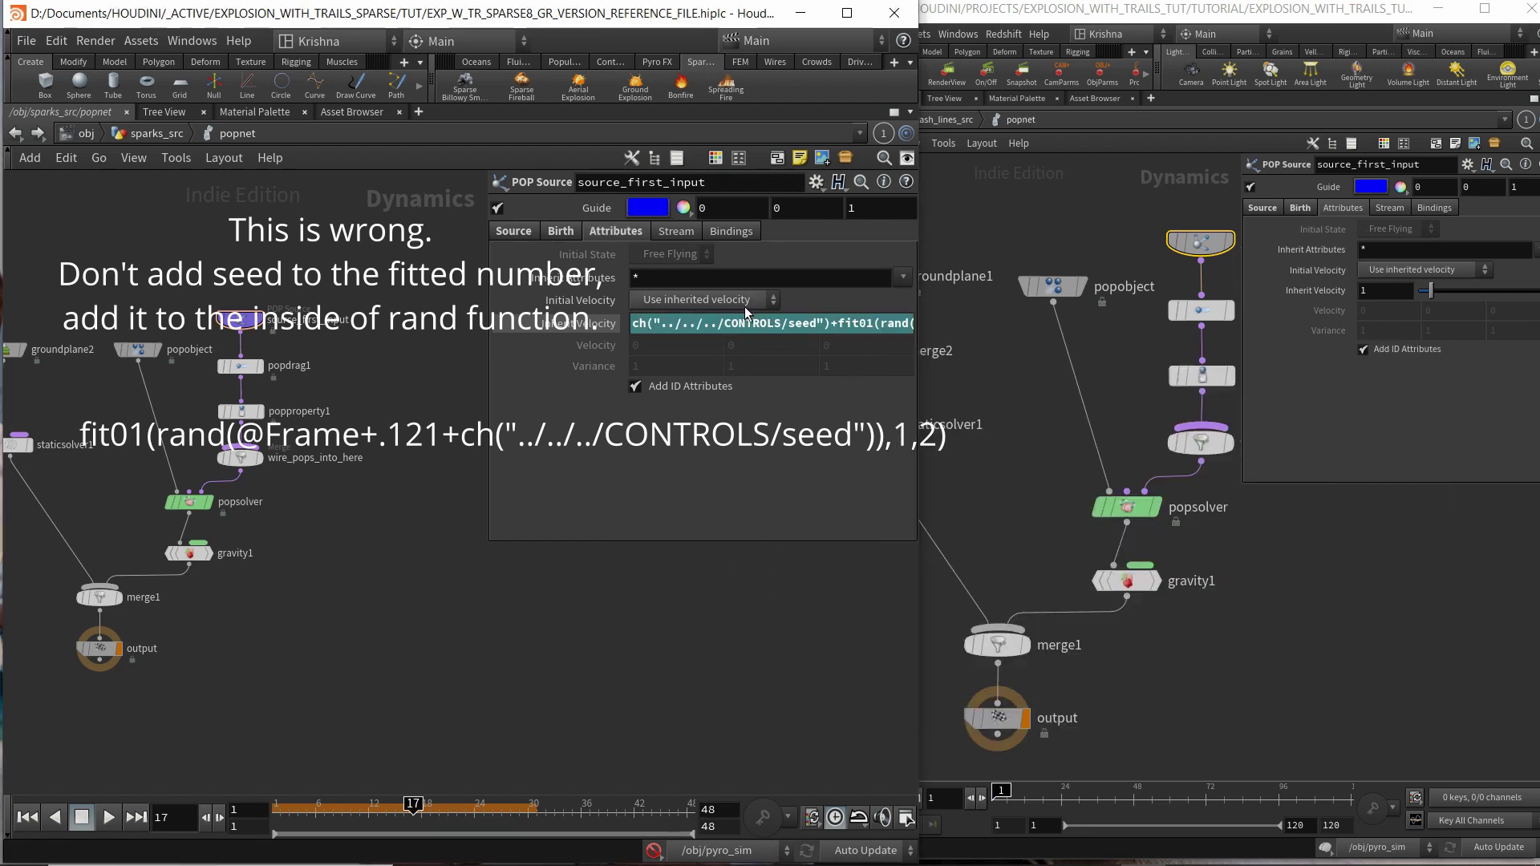
{"action": "left_click_drag", "start_coordinate": [783, 323], "coordinate": [1204, 322]}
{"action": "left_click", "coordinate": [868, 326]}
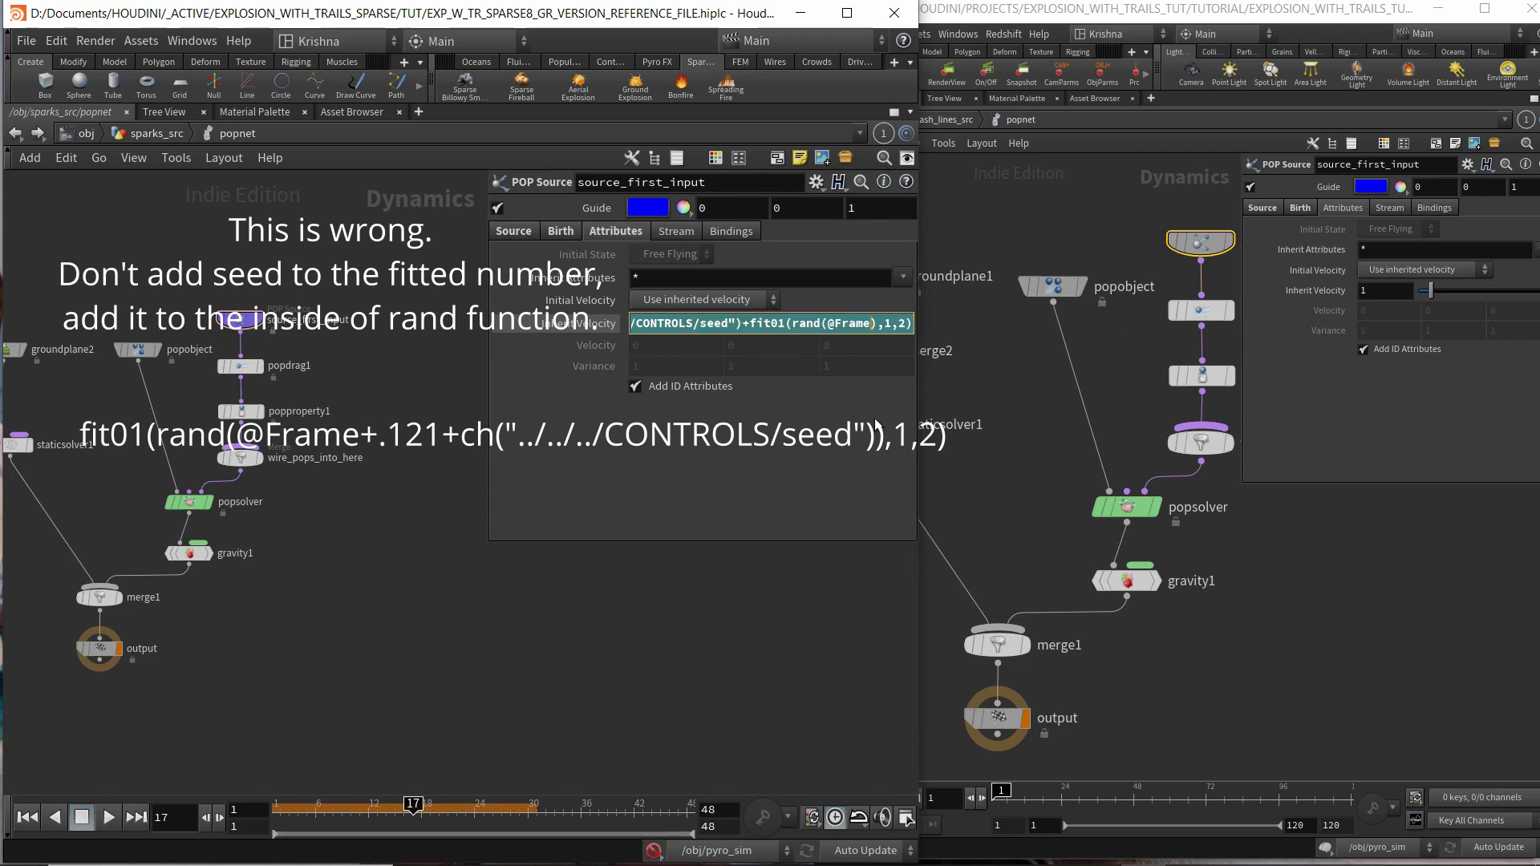
{"action": "type", "text": "+.121"}
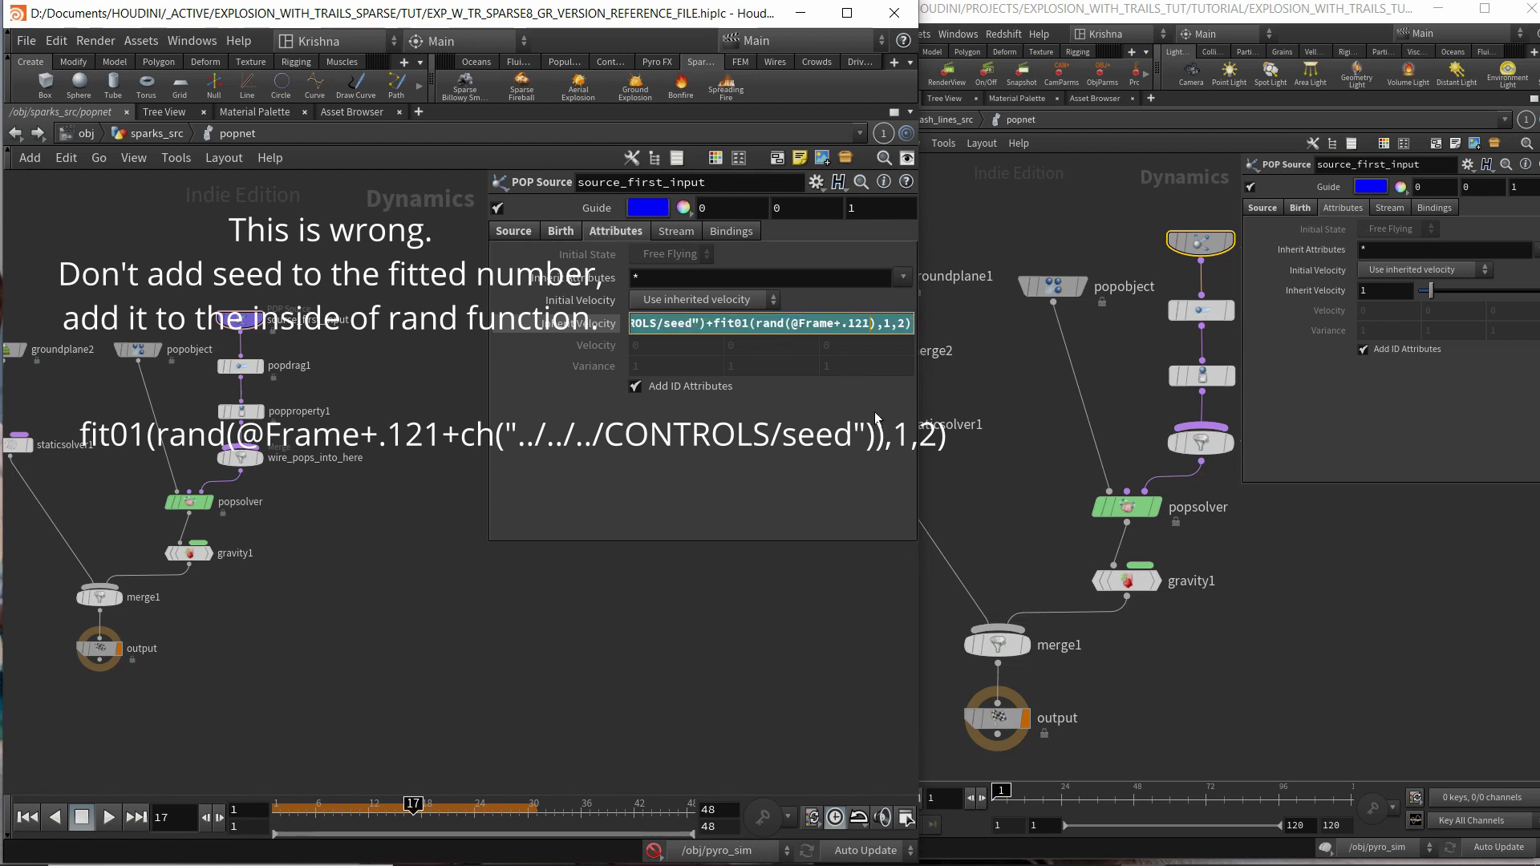
{"action": "key", "text": "Return"}
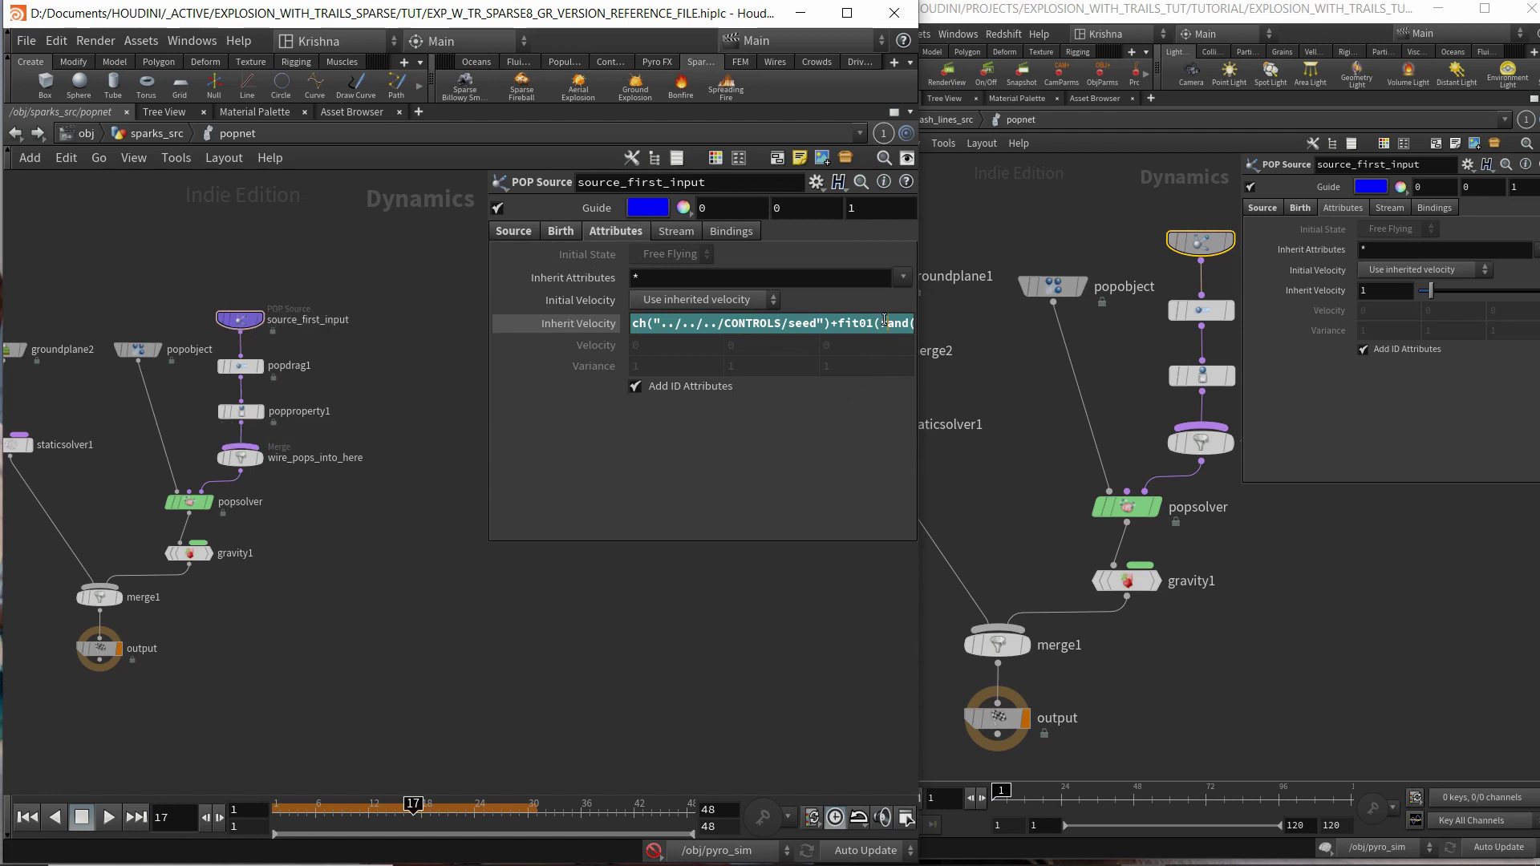
{"action": "left_click_drag", "start_coordinate": [823, 325], "coordinate": [919, 330]}
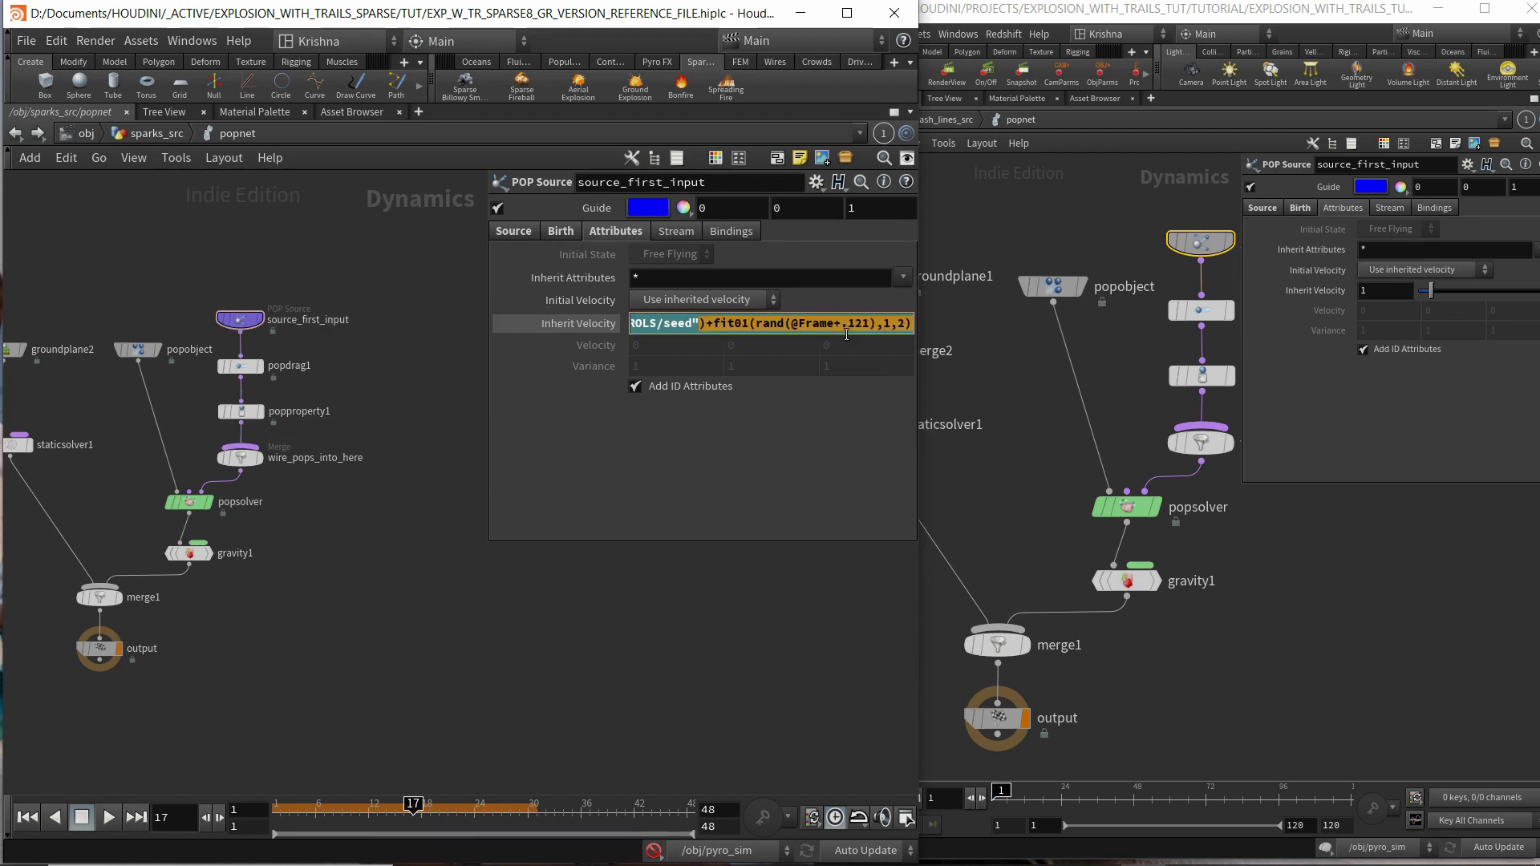
{"action": "left_click", "coordinate": [581, 323]}
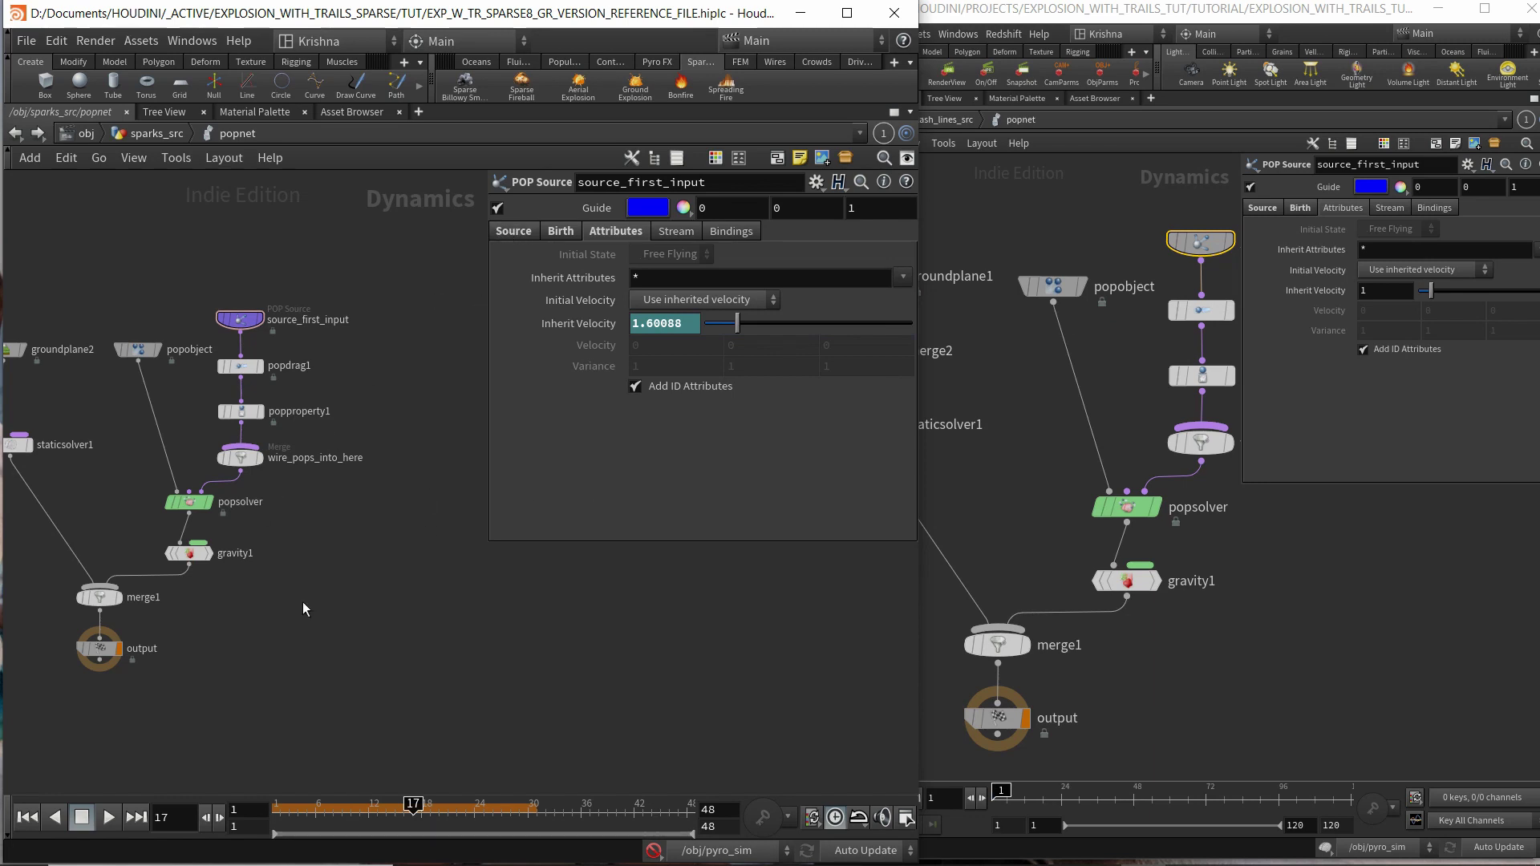
Go up to the sparks_src and flash_lines_src networks and compare their trail1 settings.
{"action": "middle_click_drag", "start_coordinate": [302, 603], "coordinate": [347, 596]}
{"action": "left_click", "coordinate": [174, 138]}
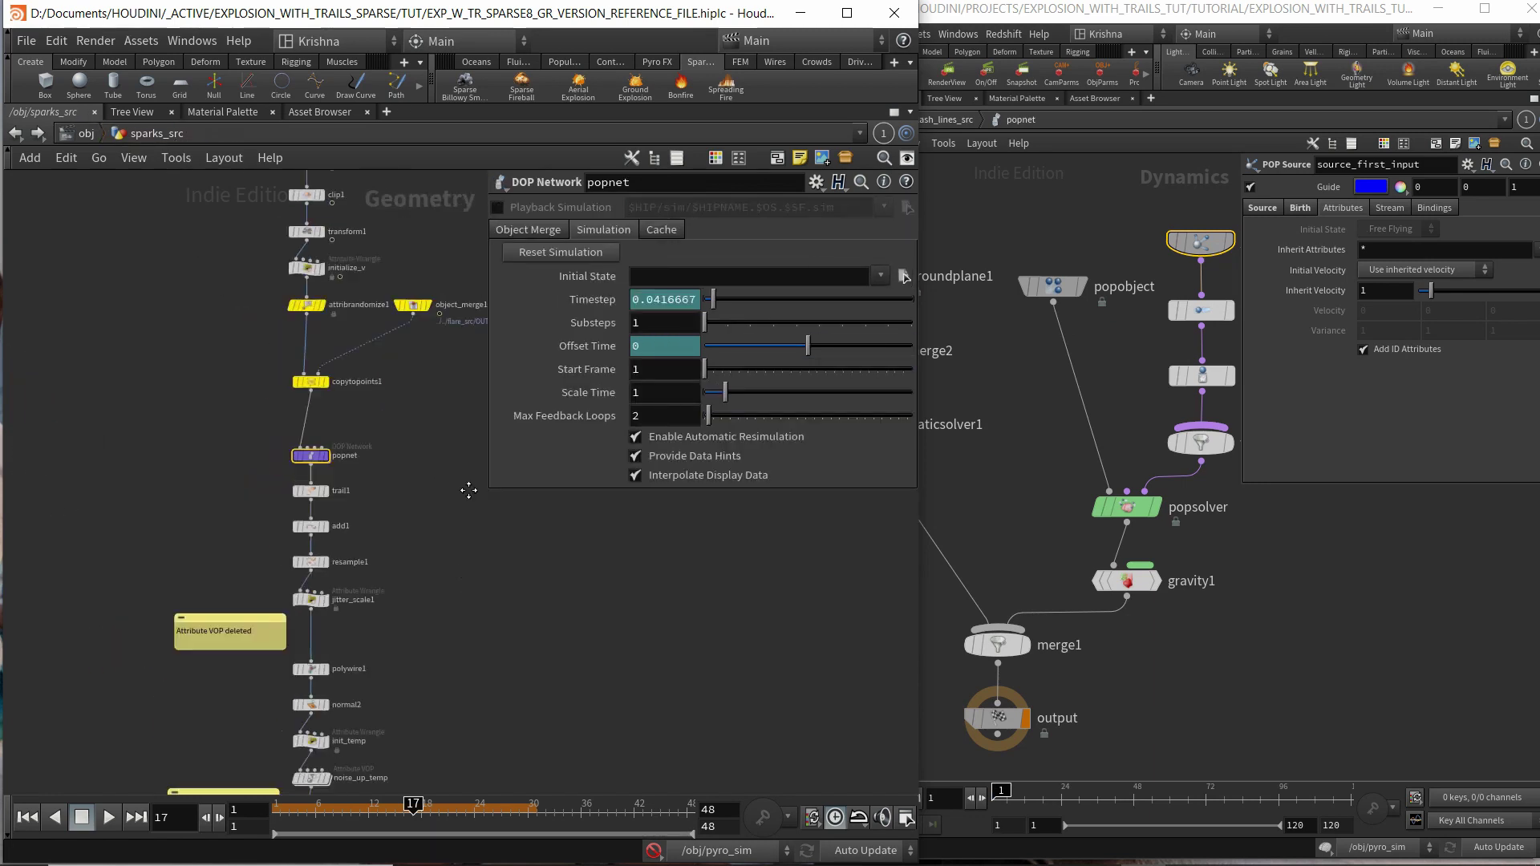
{"action": "left_click", "coordinate": [302, 427]}
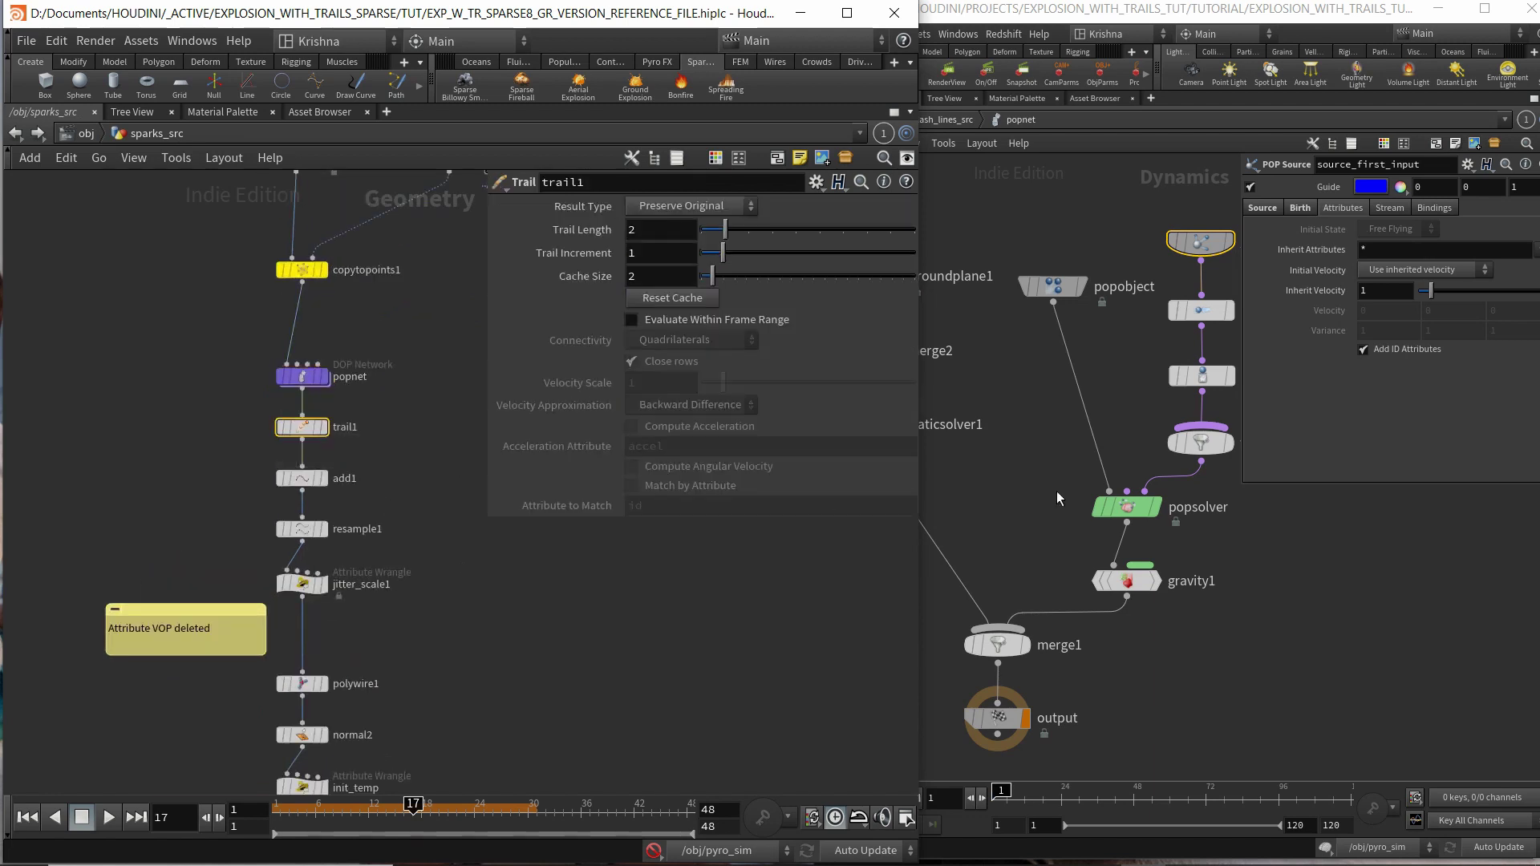
{"action": "left_click", "coordinate": [951, 126]}
{"action": "left_click", "coordinate": [1114, 446]}
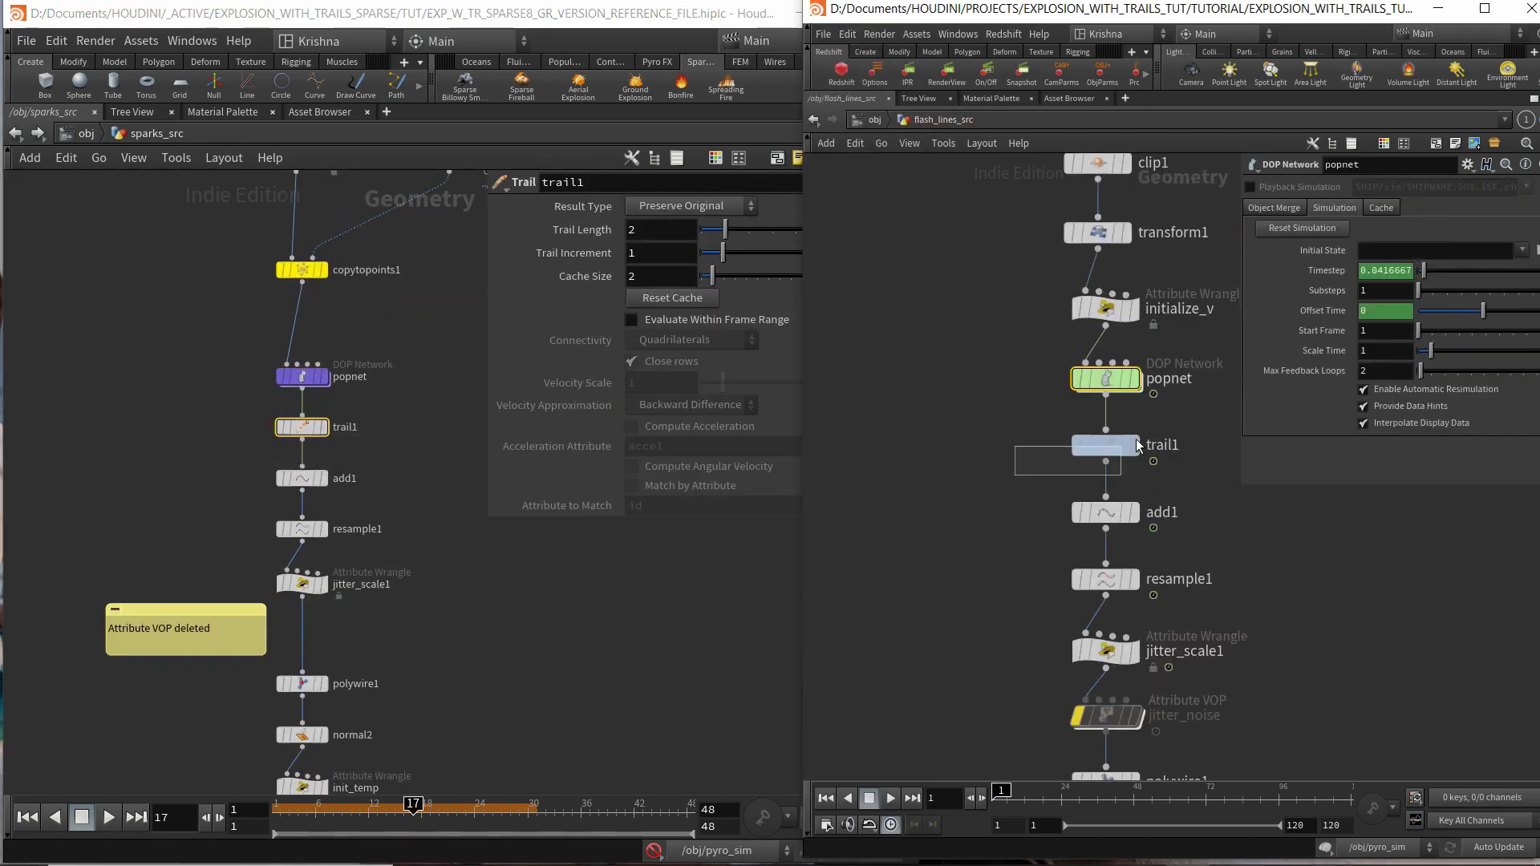
Inspect the add1, resample1 and jitter_scale1 settings in sparks_src and return to the object level.
{"action": "left_click", "coordinate": [301, 478]}
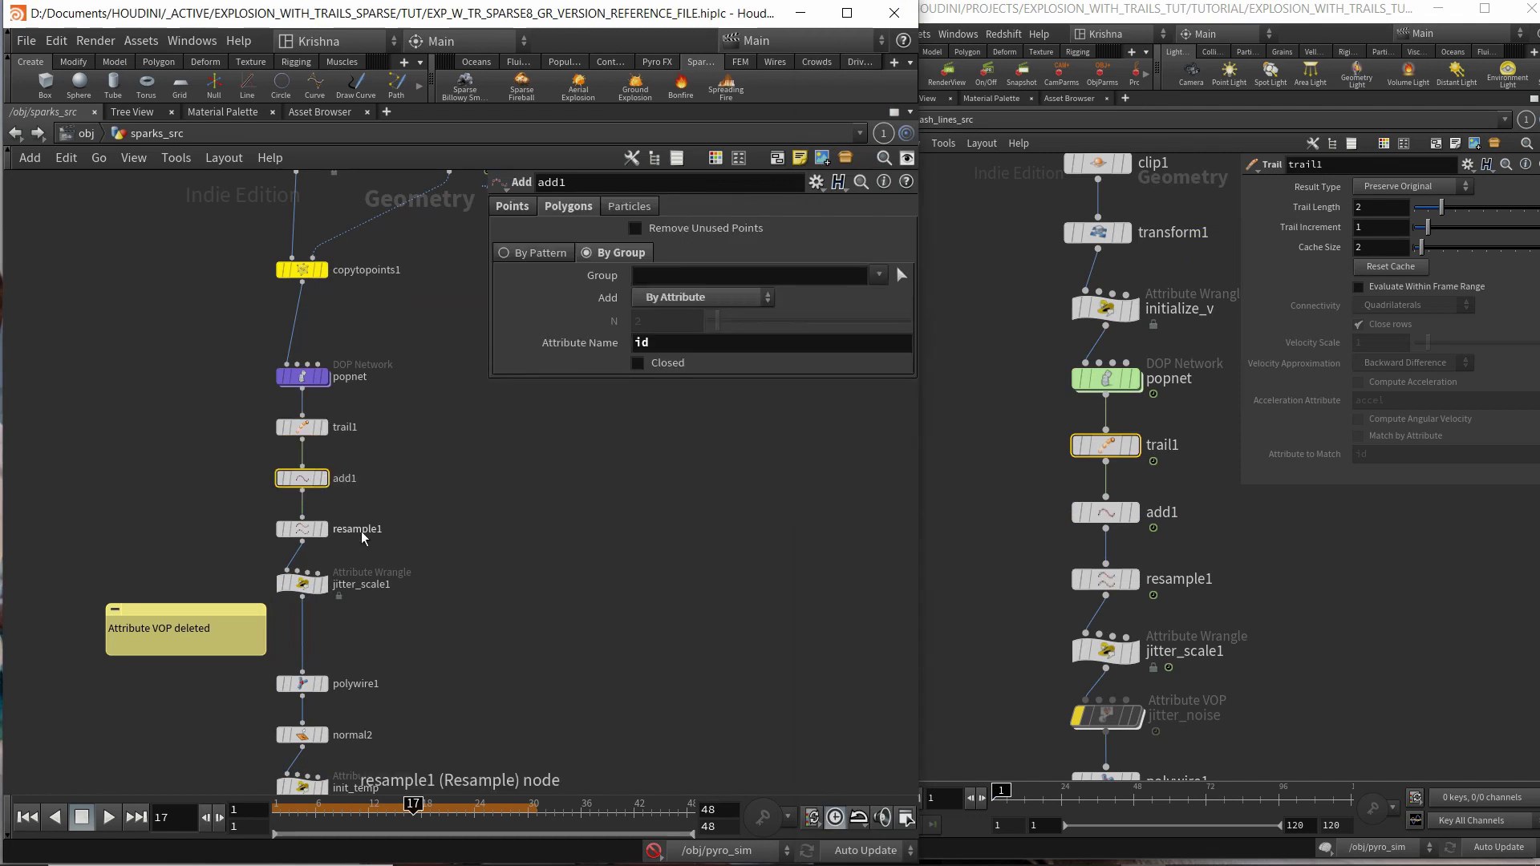
{"action": "left_click", "coordinate": [301, 529]}
{"action": "left_click", "coordinate": [302, 583]}
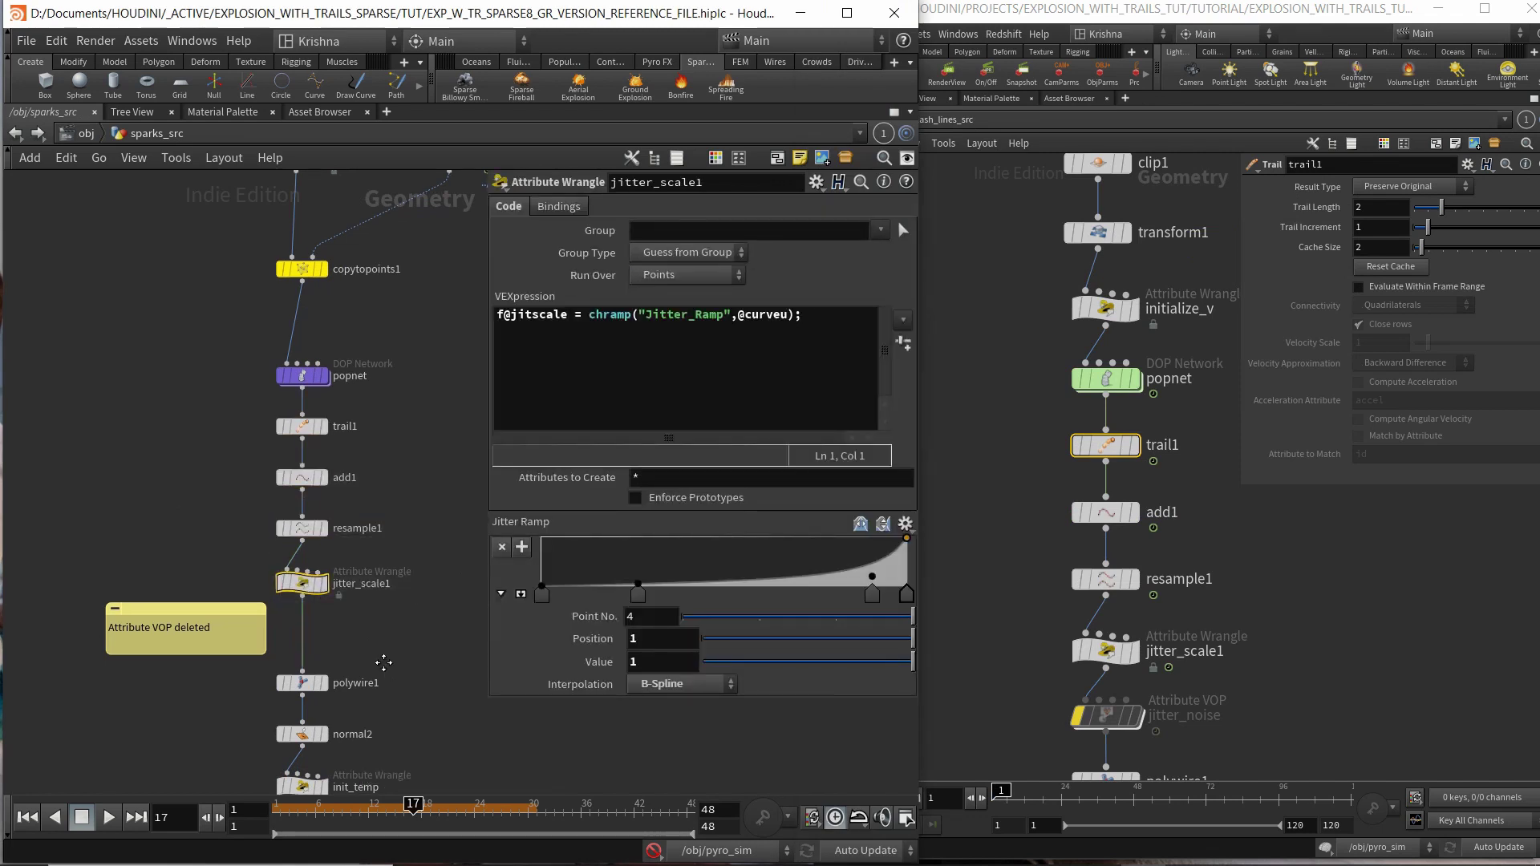
{"action": "middle_click_drag", "start_coordinate": [385, 657], "coordinate": [368, 579]}
{"action": "left_click", "coordinate": [397, 572]}
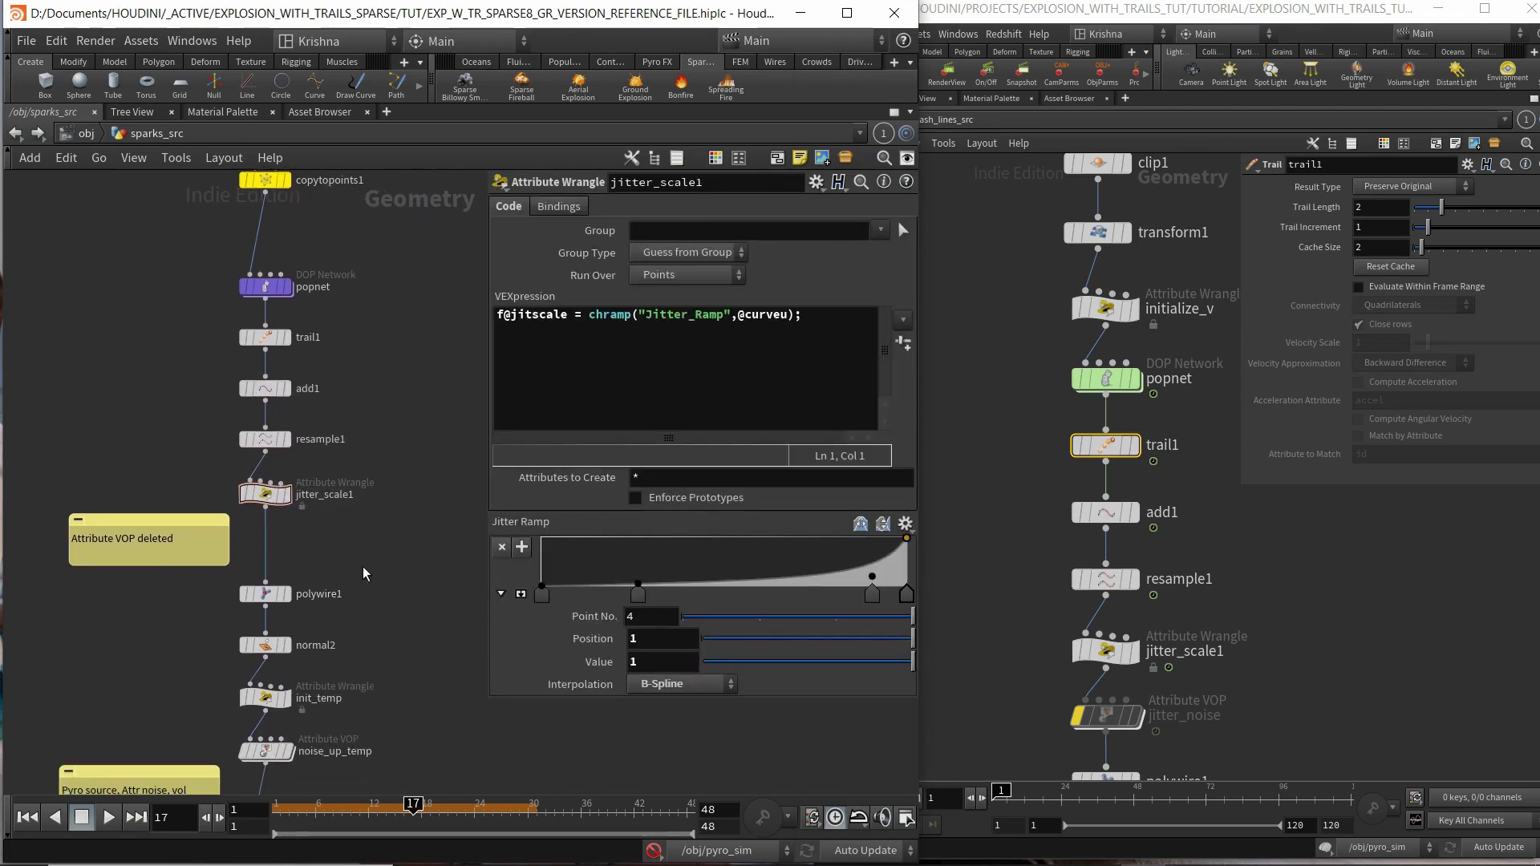
{"action": "left_click", "coordinate": [88, 134]}
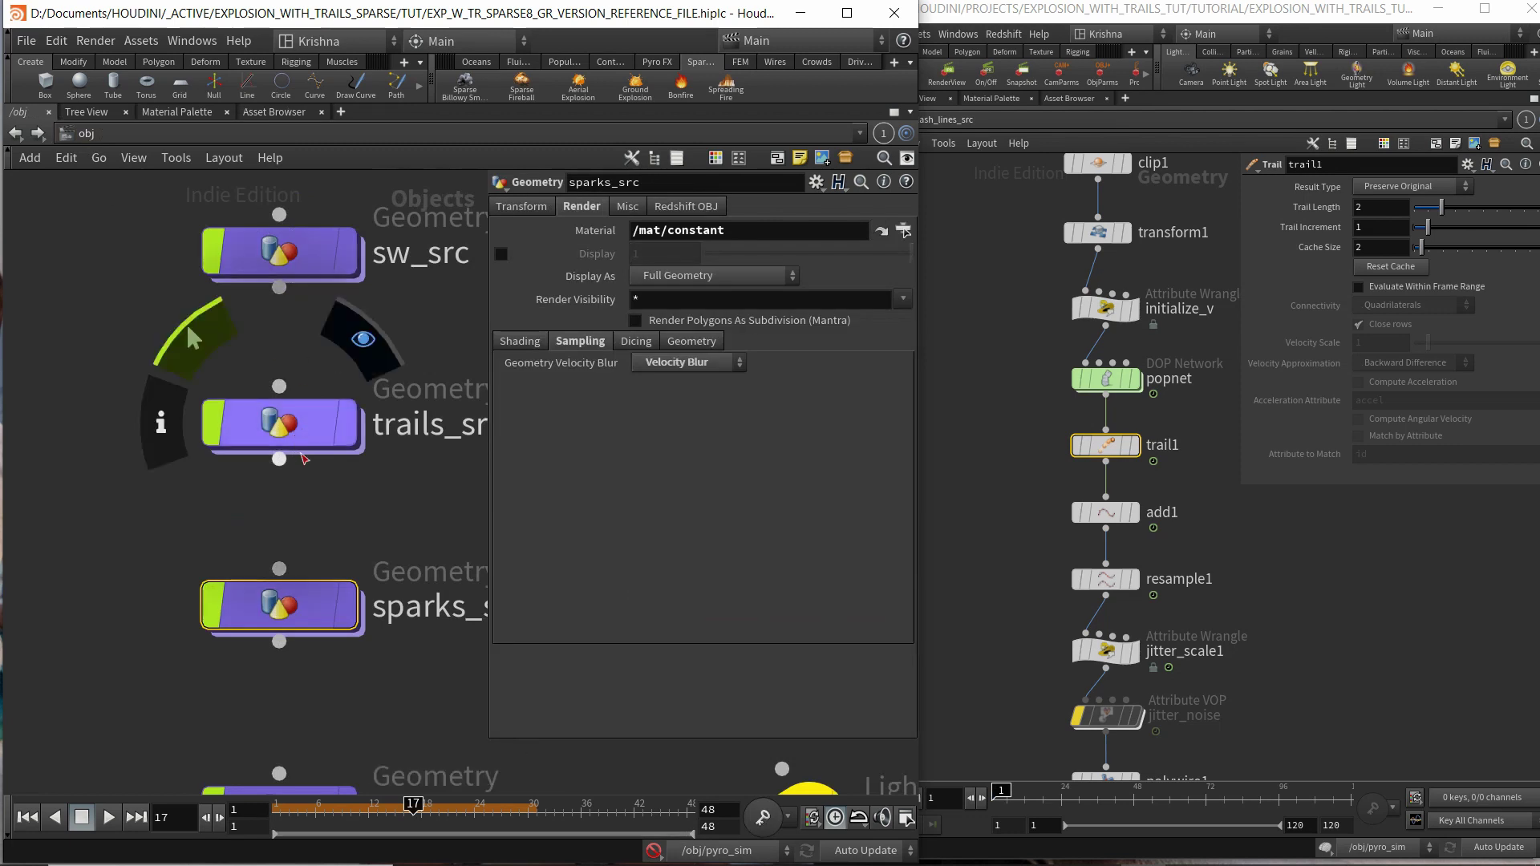
Copy the timewarp1 Retime node from the trails_src network.
{"action": "double_click", "coordinate": [311, 431]}
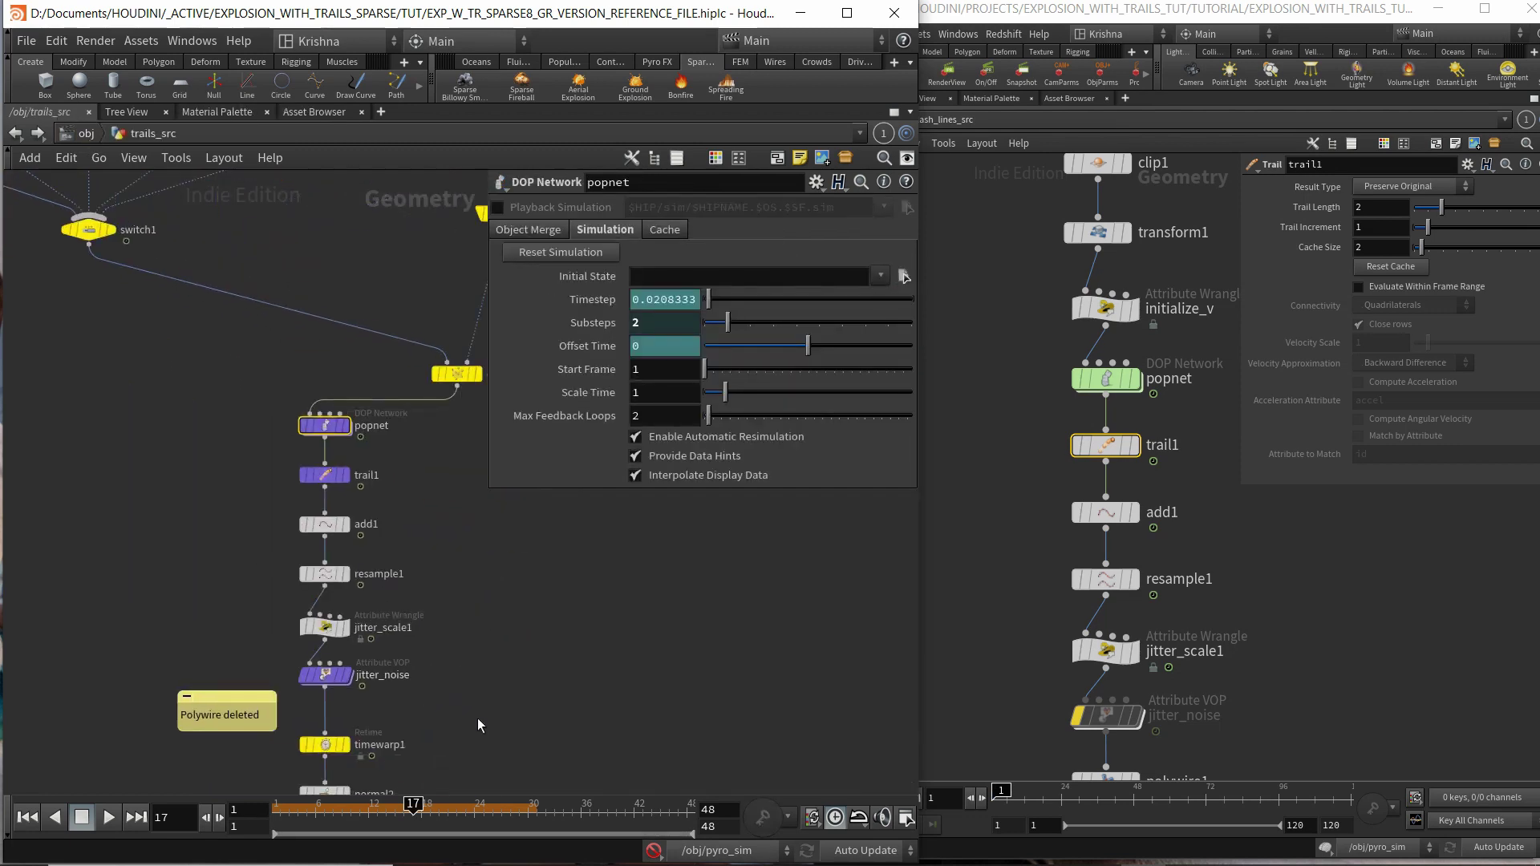
{"action": "middle_click_drag", "start_coordinate": [478, 718], "coordinate": [419, 539]}
{"action": "left_click", "coordinate": [315, 557]}
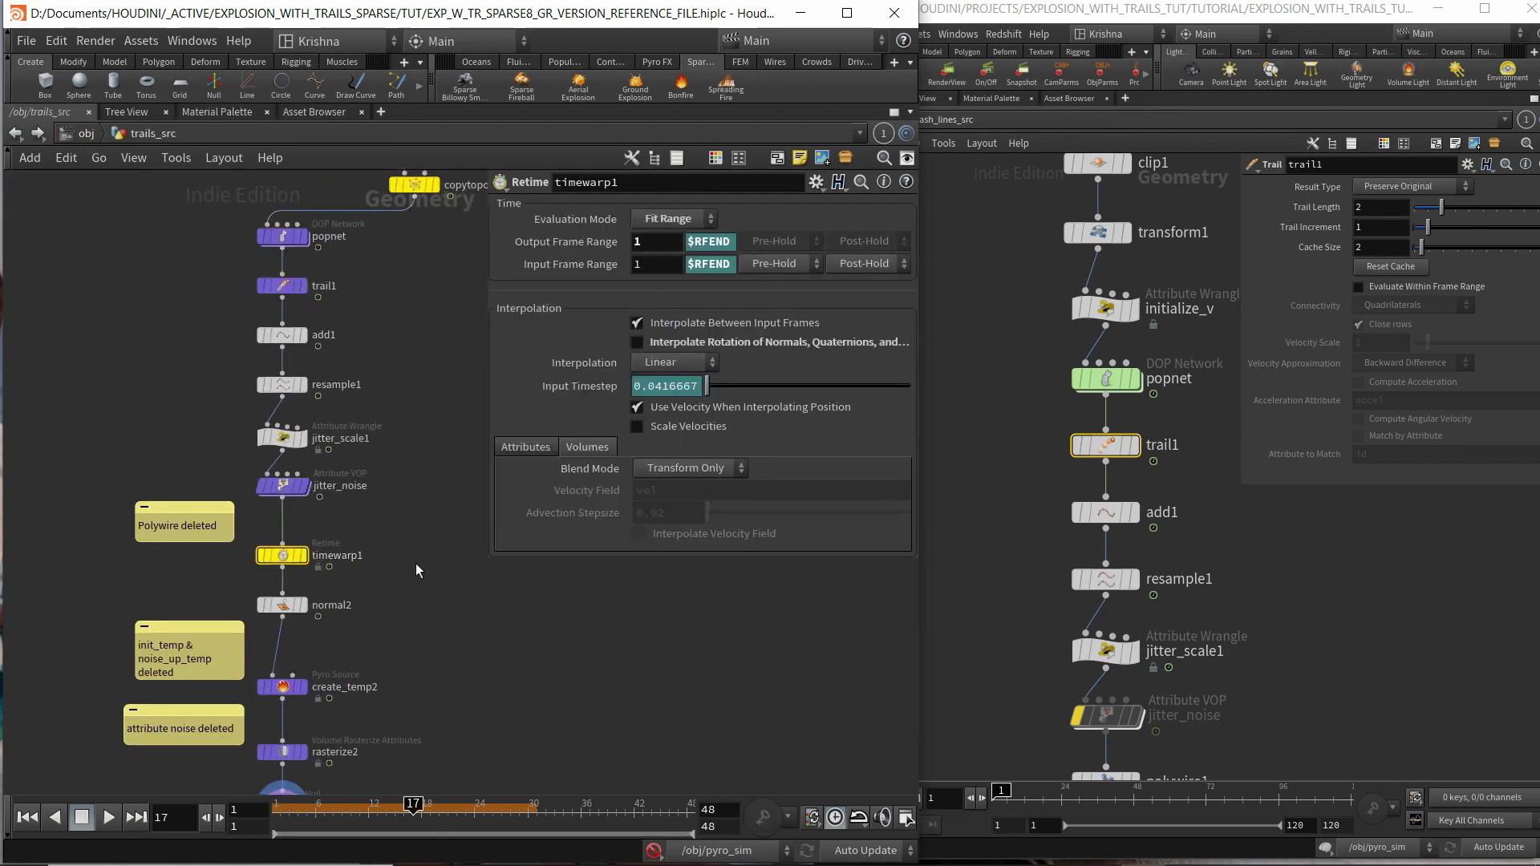
{"action": "key", "text": "ctrl+c"}
Paste the copied Retime node into the sparks_src network and insert it between jitter_scale1 and polywire1.
{"action": "left_click", "coordinate": [95, 133]}
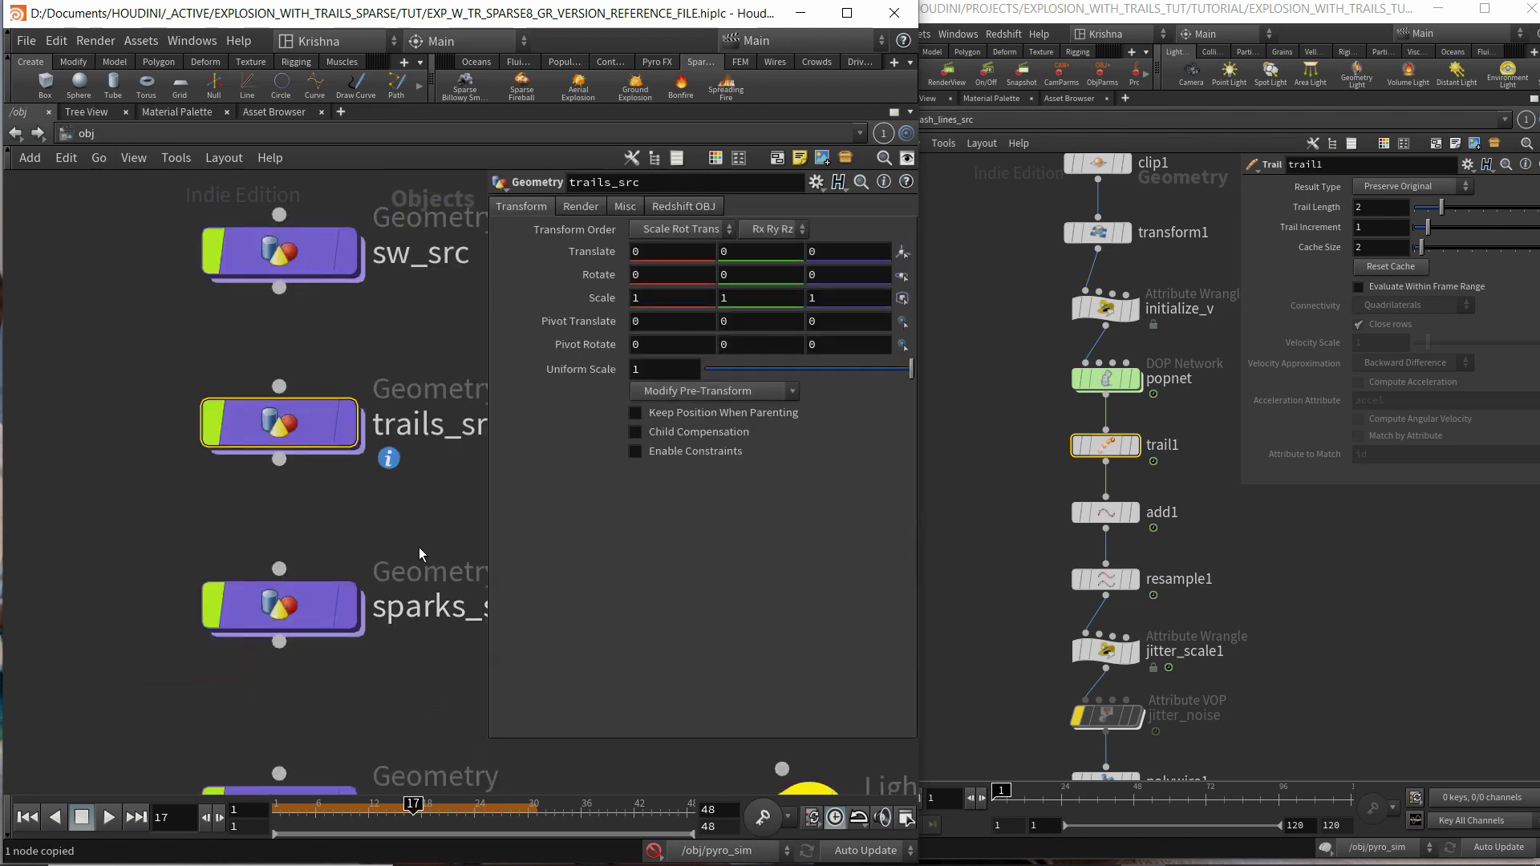
{"action": "double_click", "coordinate": [275, 603]}
{"action": "middle_click_drag", "start_coordinate": [390, 720], "coordinate": [399, 587]}
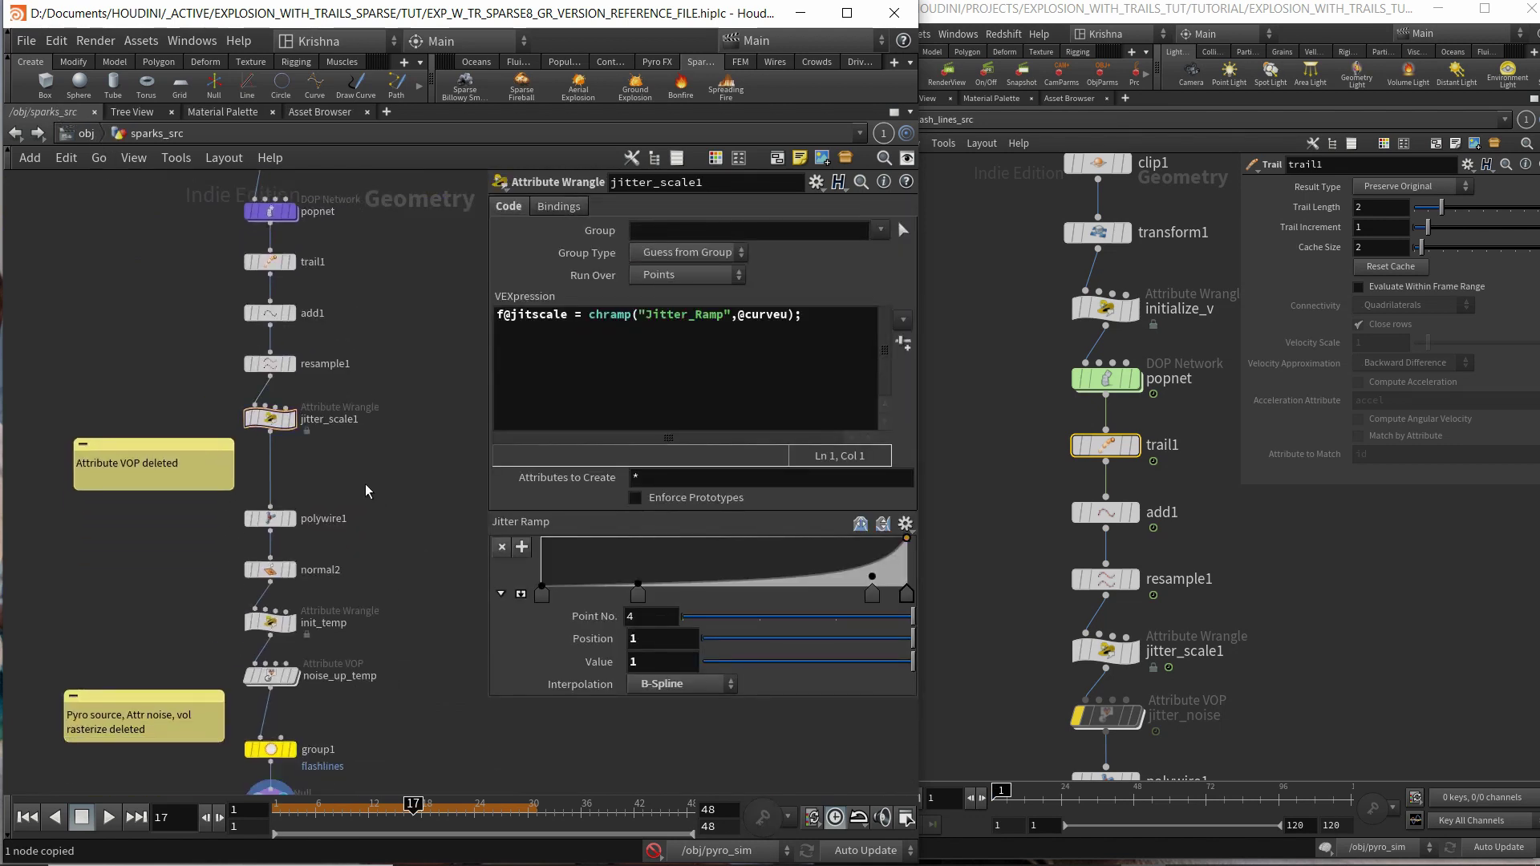
{"action": "key", "text": "ctrl+v"}
{"action": "left_click_drag", "start_coordinate": [361, 491], "coordinate": [268, 483]}
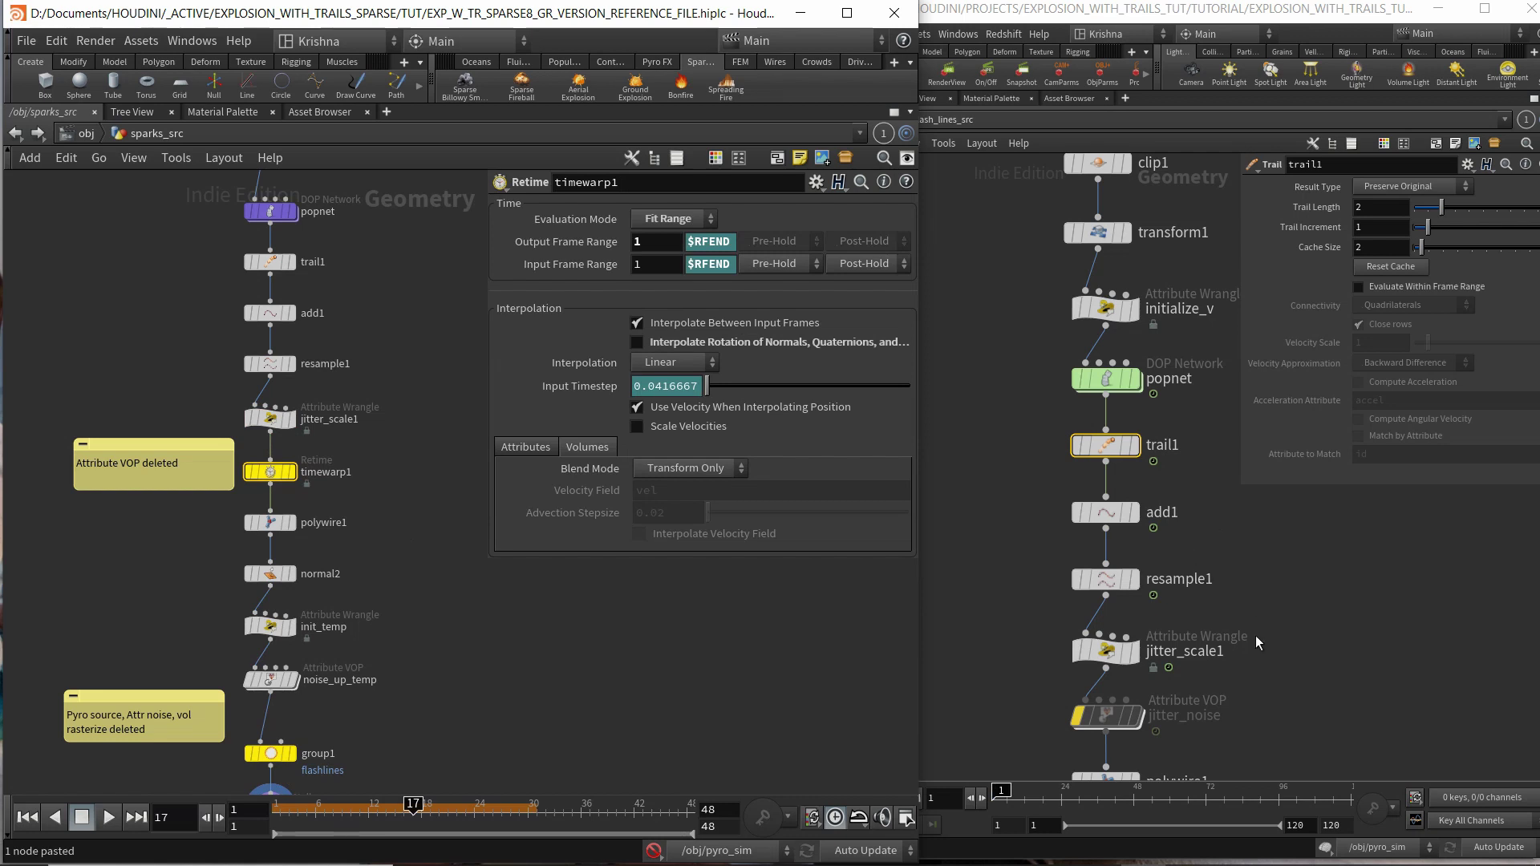
Compare jitter_noise in flash_lines_src with the sparks_src chain, inspecting its polywire1, normal2, init_temp and noise_up_temp nodes.
{"action": "middle_click_drag", "start_coordinate": [1249, 677], "coordinate": [1182, 458]}
{"action": "middle_click_drag", "start_coordinate": [1151, 526], "coordinate": [1176, 472]}
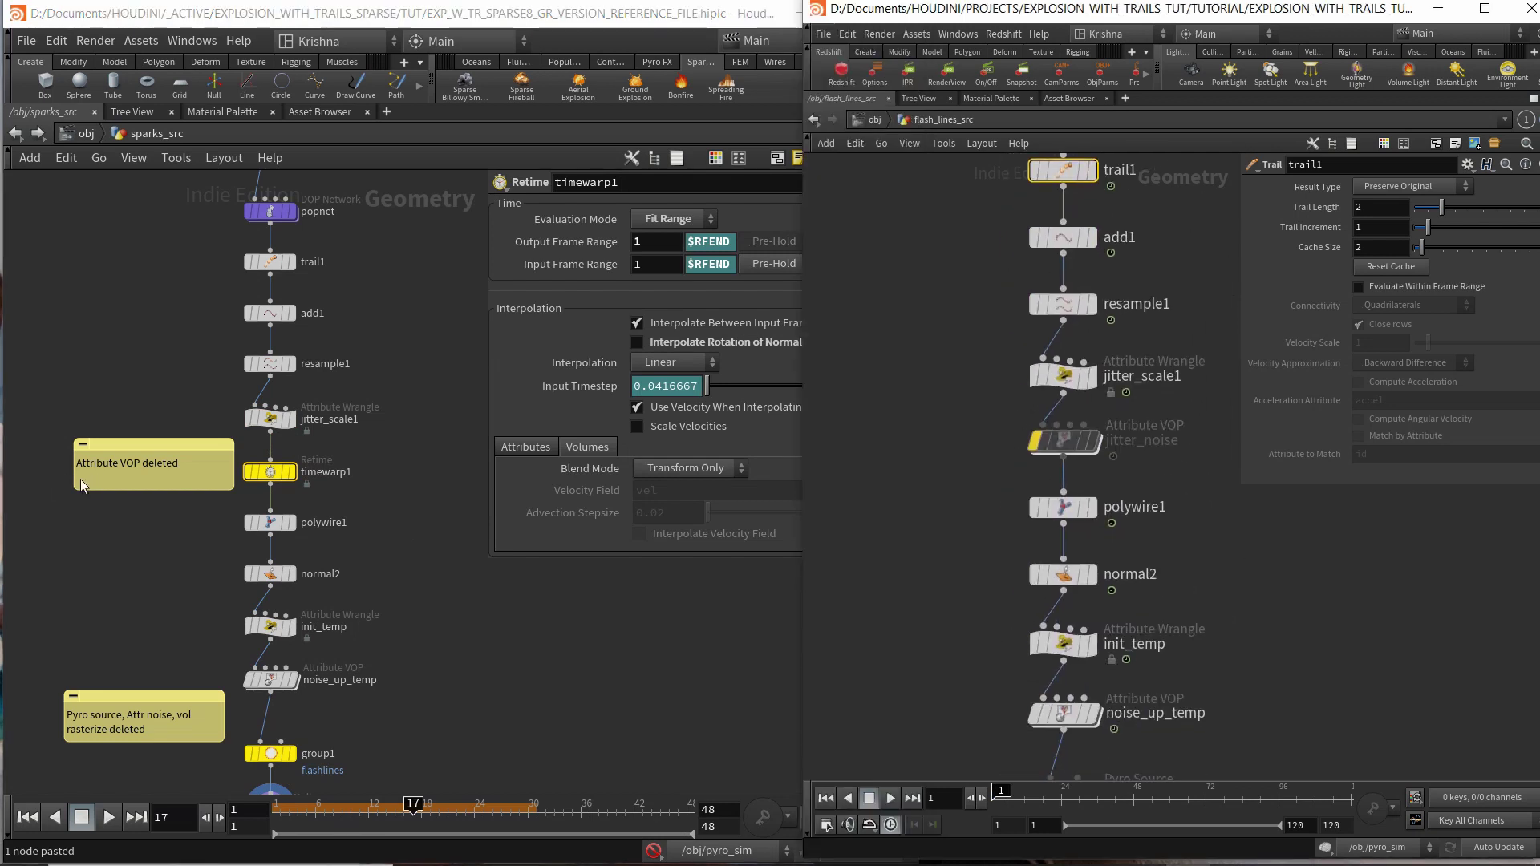
{"action": "left_click", "coordinate": [1082, 441]}
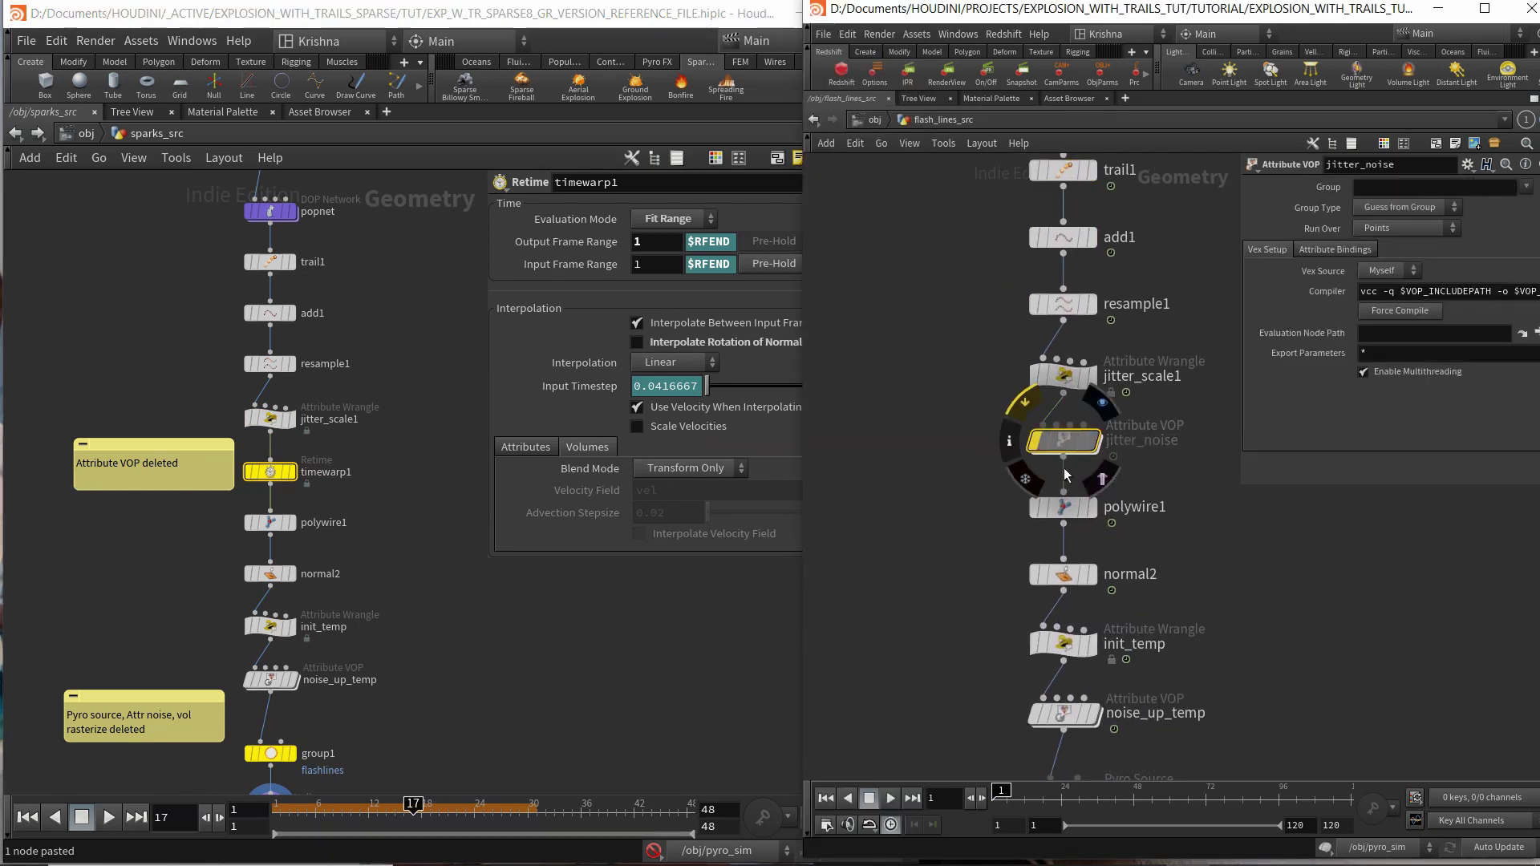
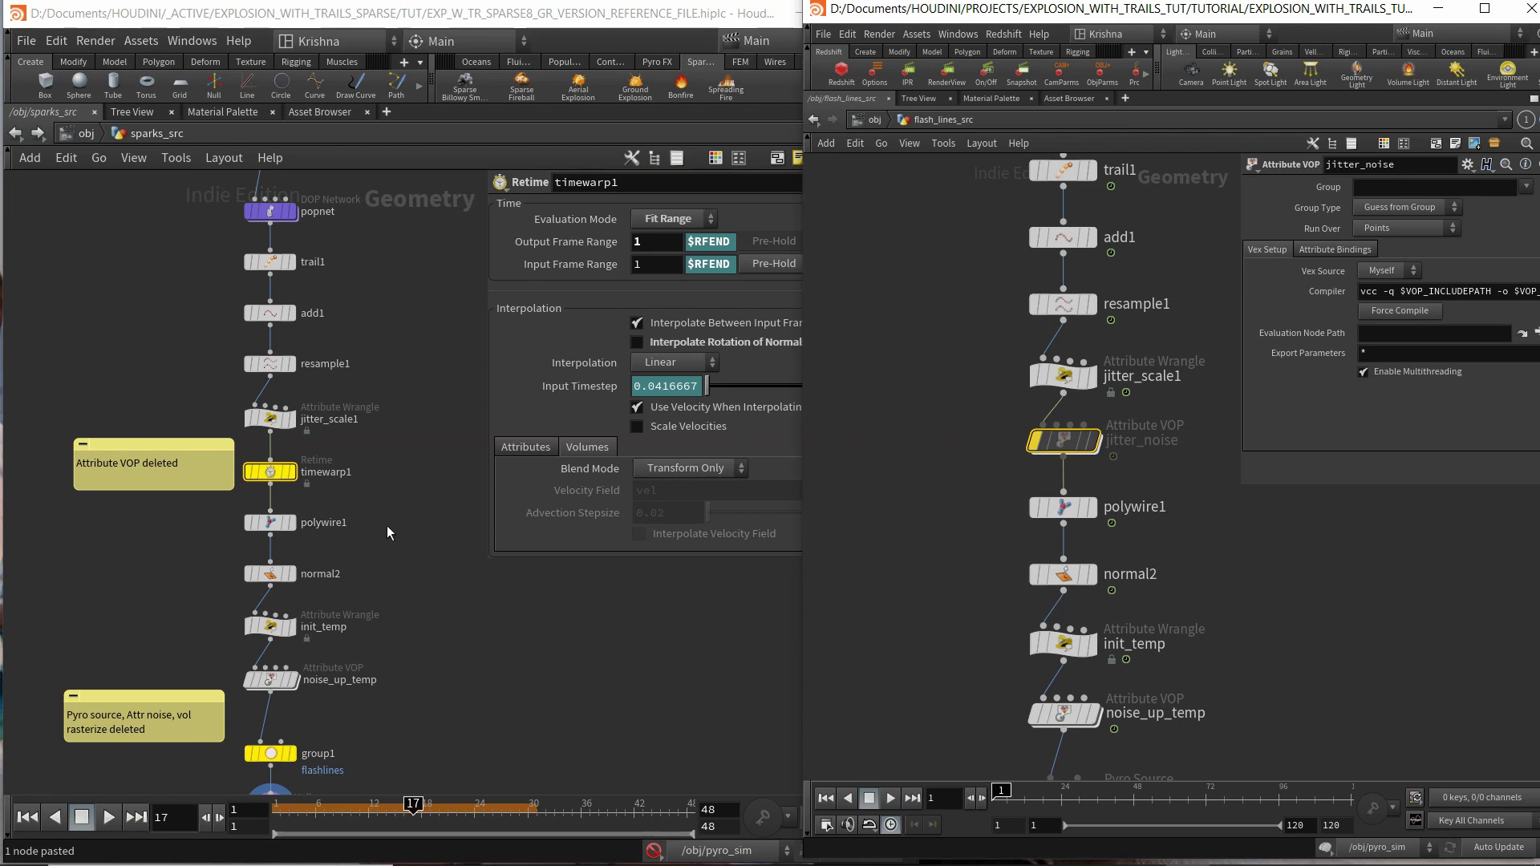
{"action": "mouse_move", "coordinate": [309, 502]}
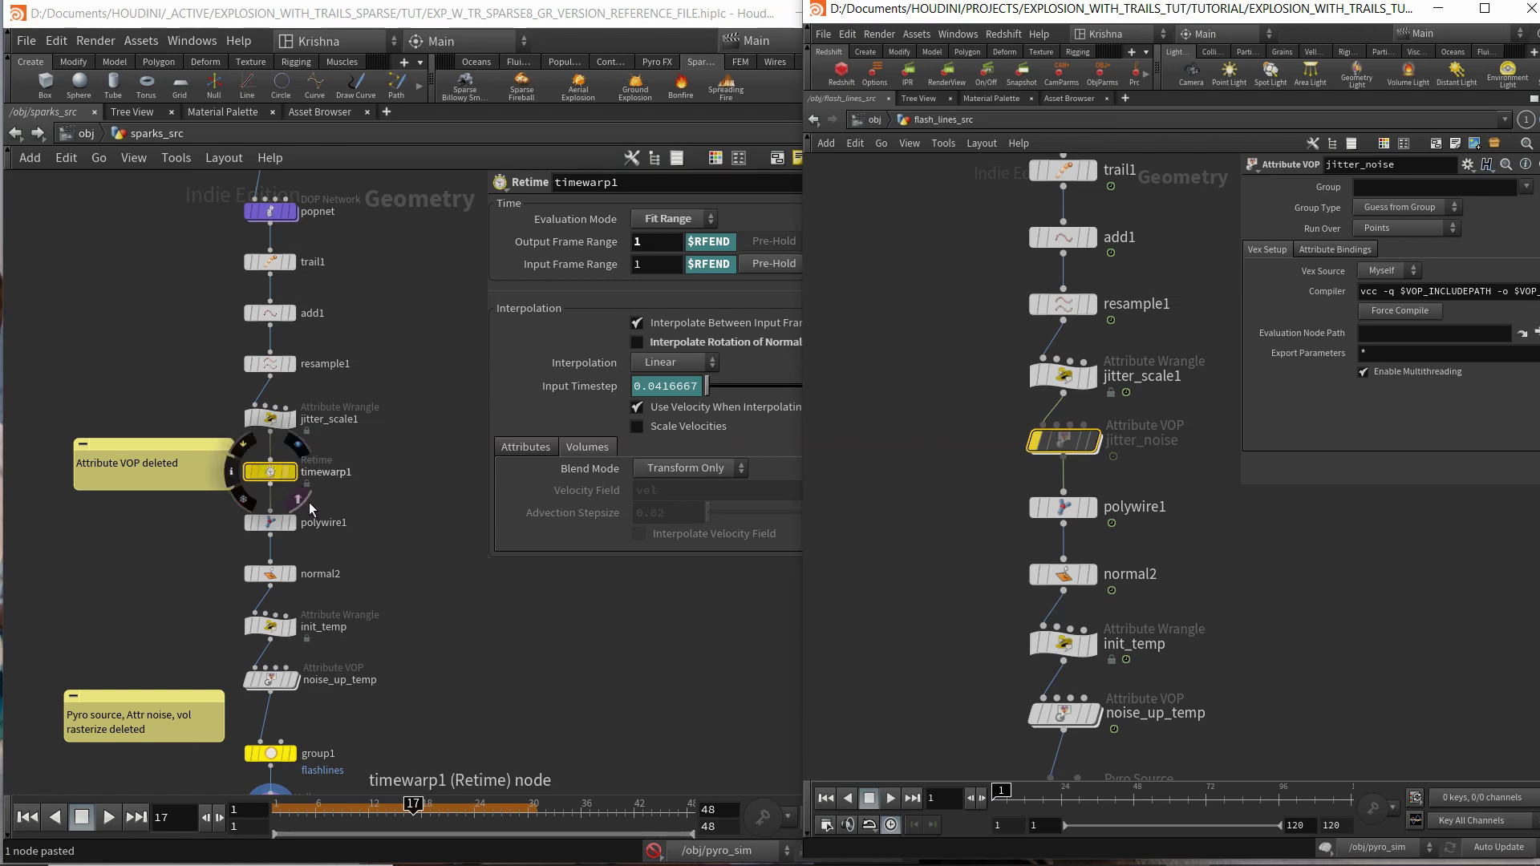
{"action": "left_click", "coordinate": [271, 523]}
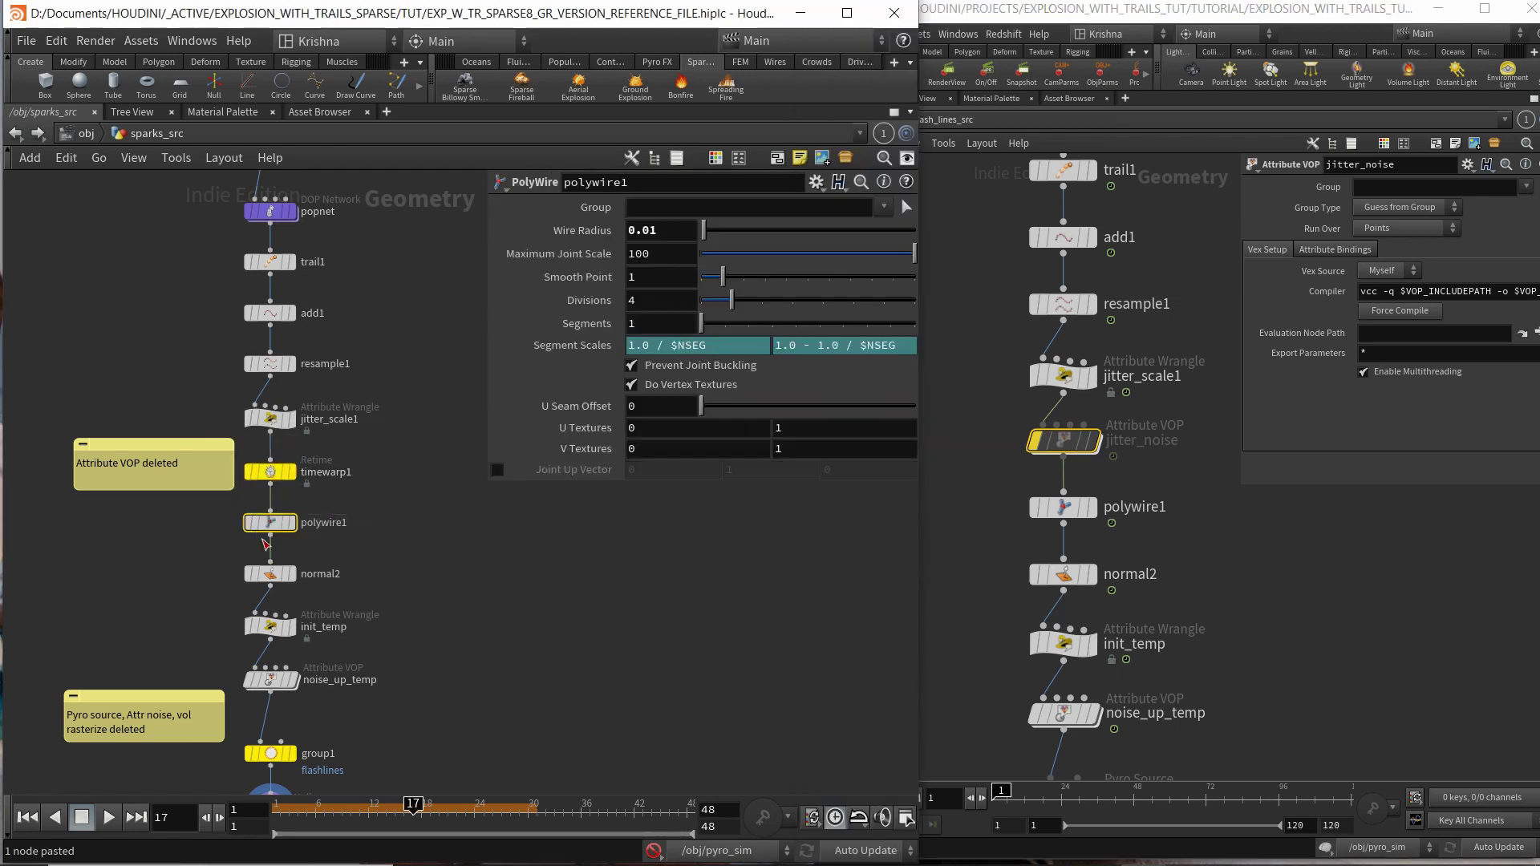
{"action": "left_click", "coordinate": [276, 575]}
{"action": "left_click_drag", "start_coordinate": [353, 606], "coordinate": [226, 653]}
{"action": "left_click", "coordinate": [271, 680]}
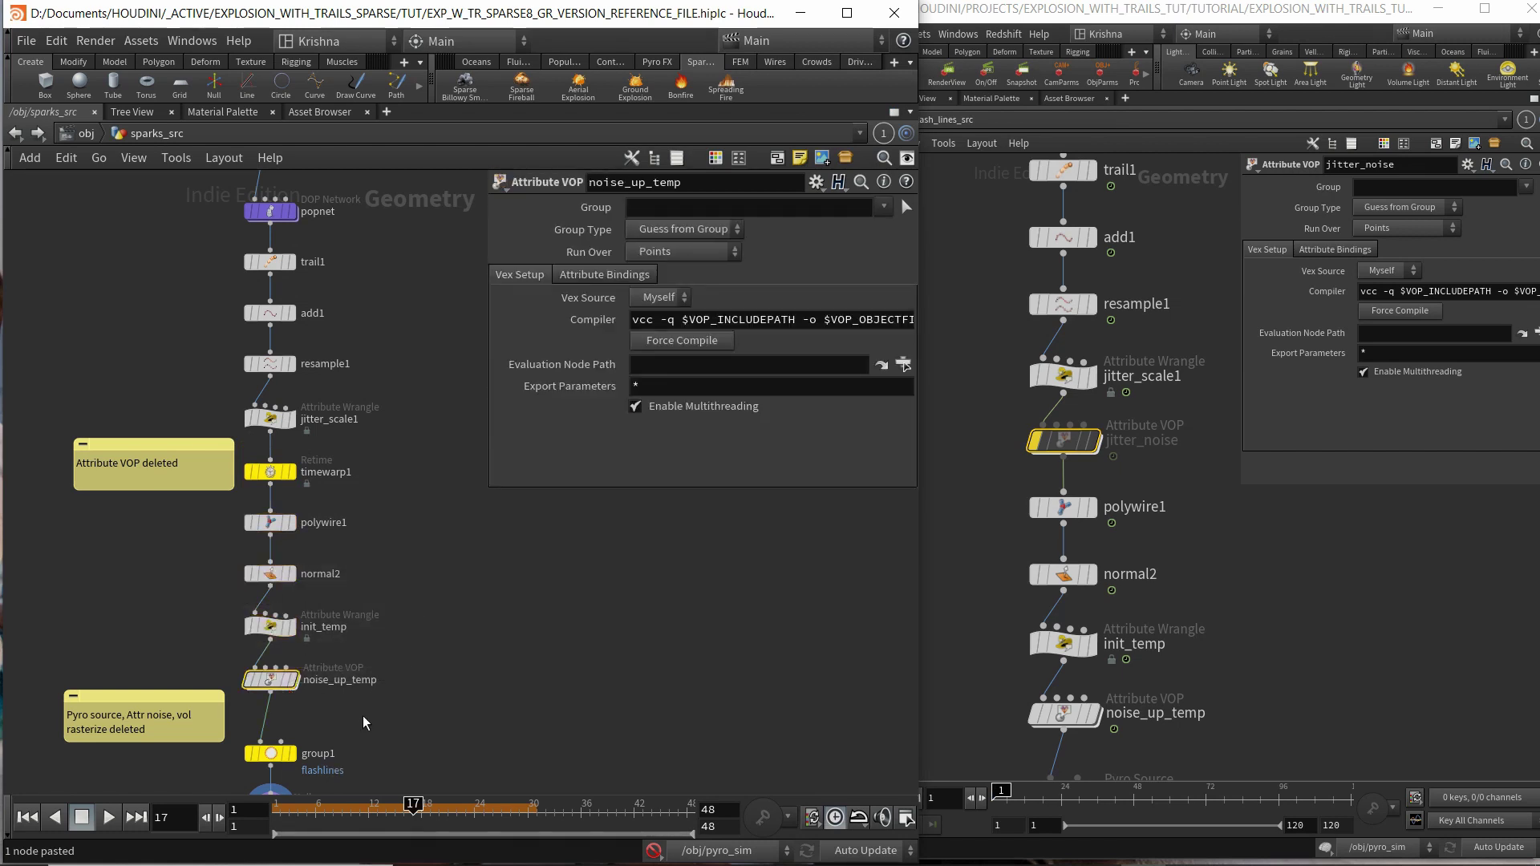
Bypass the init_temp and noise_up_temp nodes in sparks_src.
{"action": "middle_click_drag", "start_coordinate": [362, 715], "coordinate": [373, 606]}
{"action": "left_click_drag", "start_coordinate": [373, 611], "coordinate": [252, 518]}
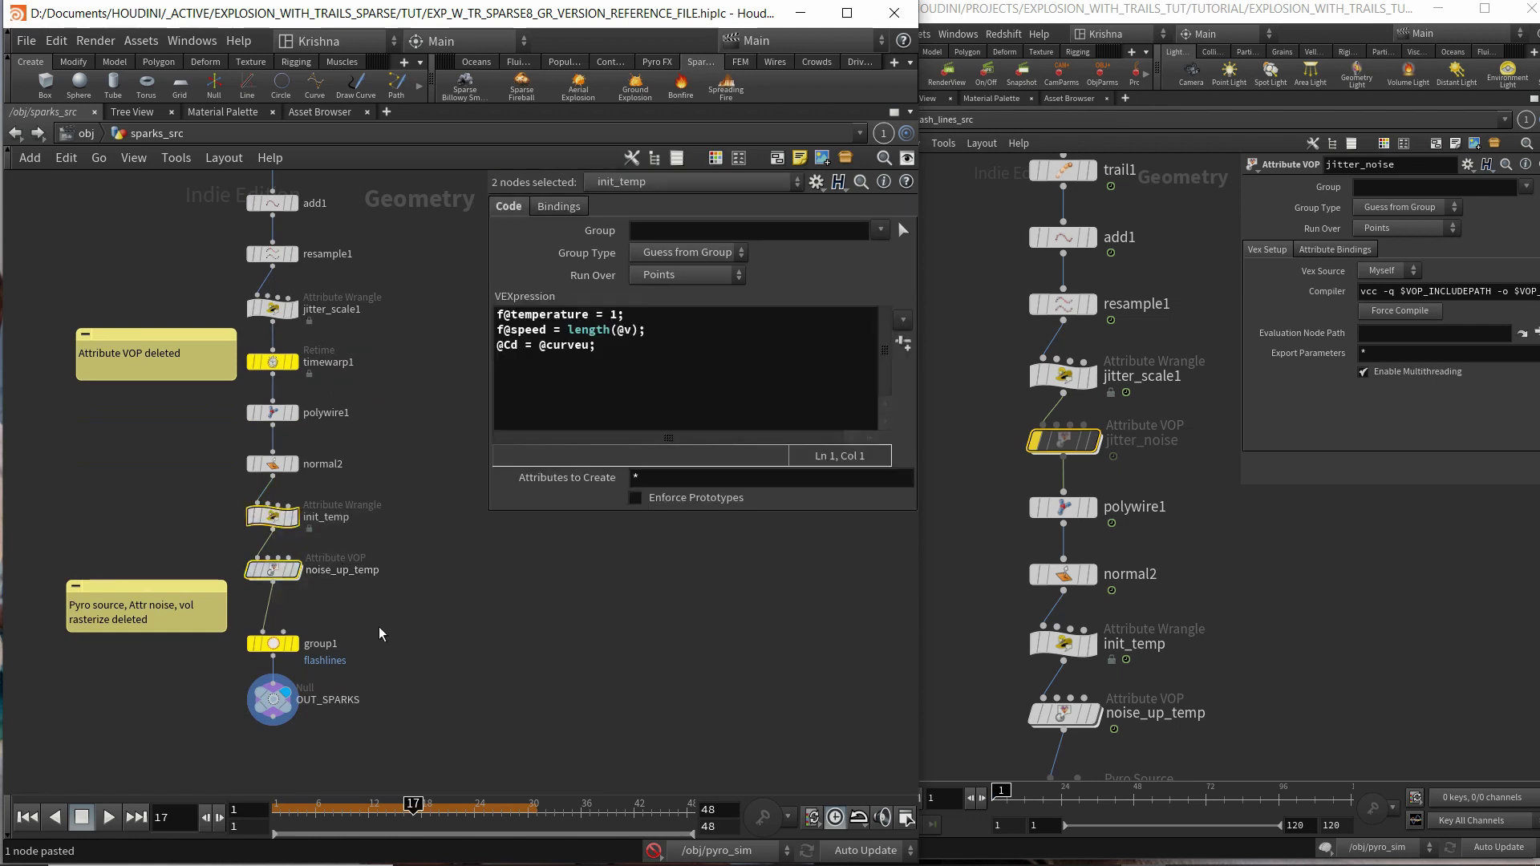
{"action": "key", "text": "q"}
{"action": "left_click", "coordinate": [420, 603]}
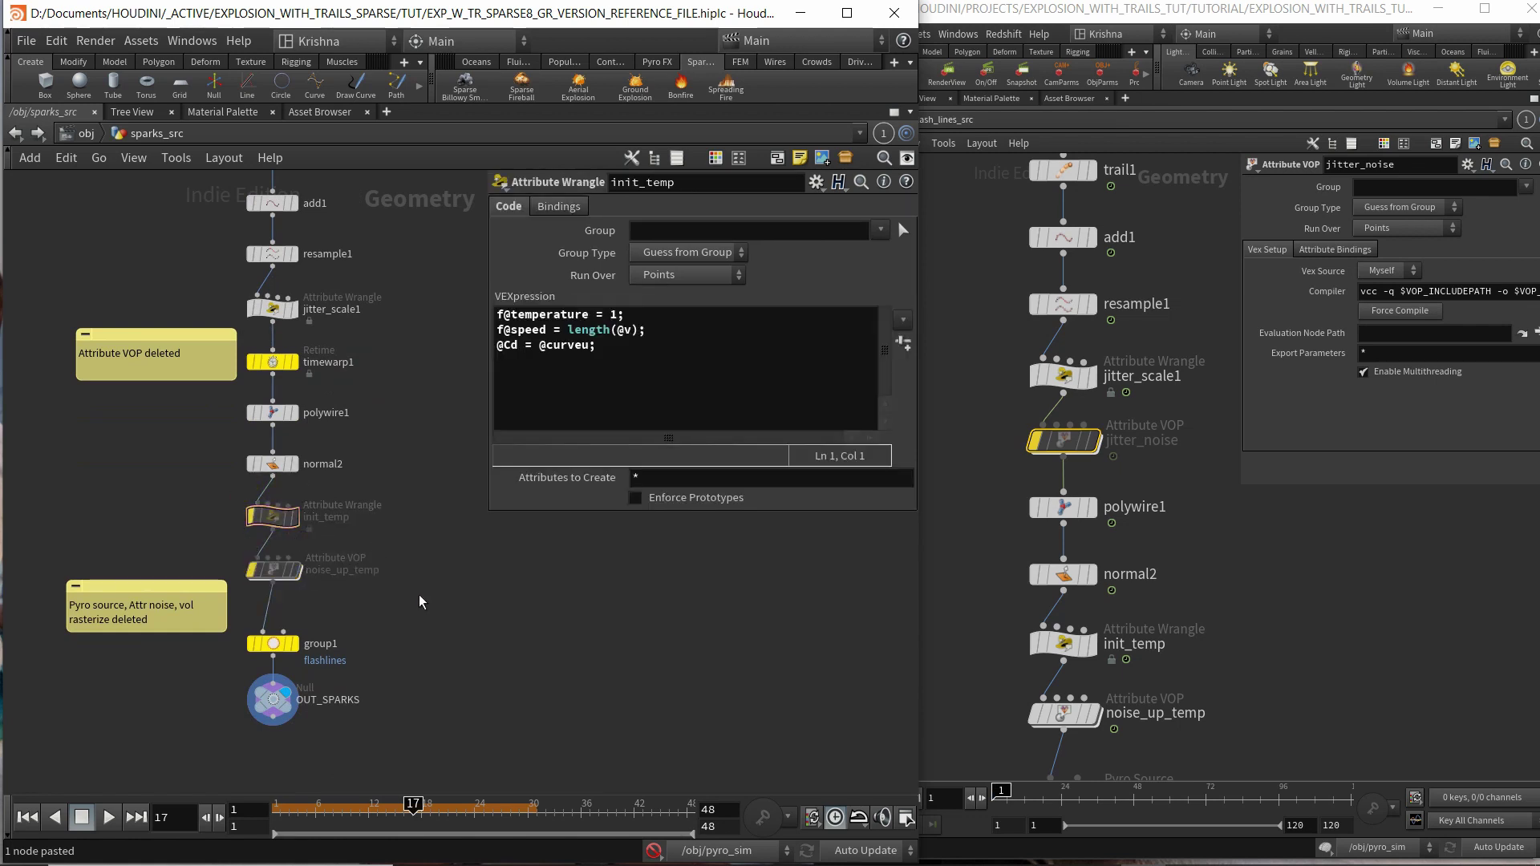
{"action": "left_click_drag", "start_coordinate": [408, 616], "coordinate": [245, 505]}
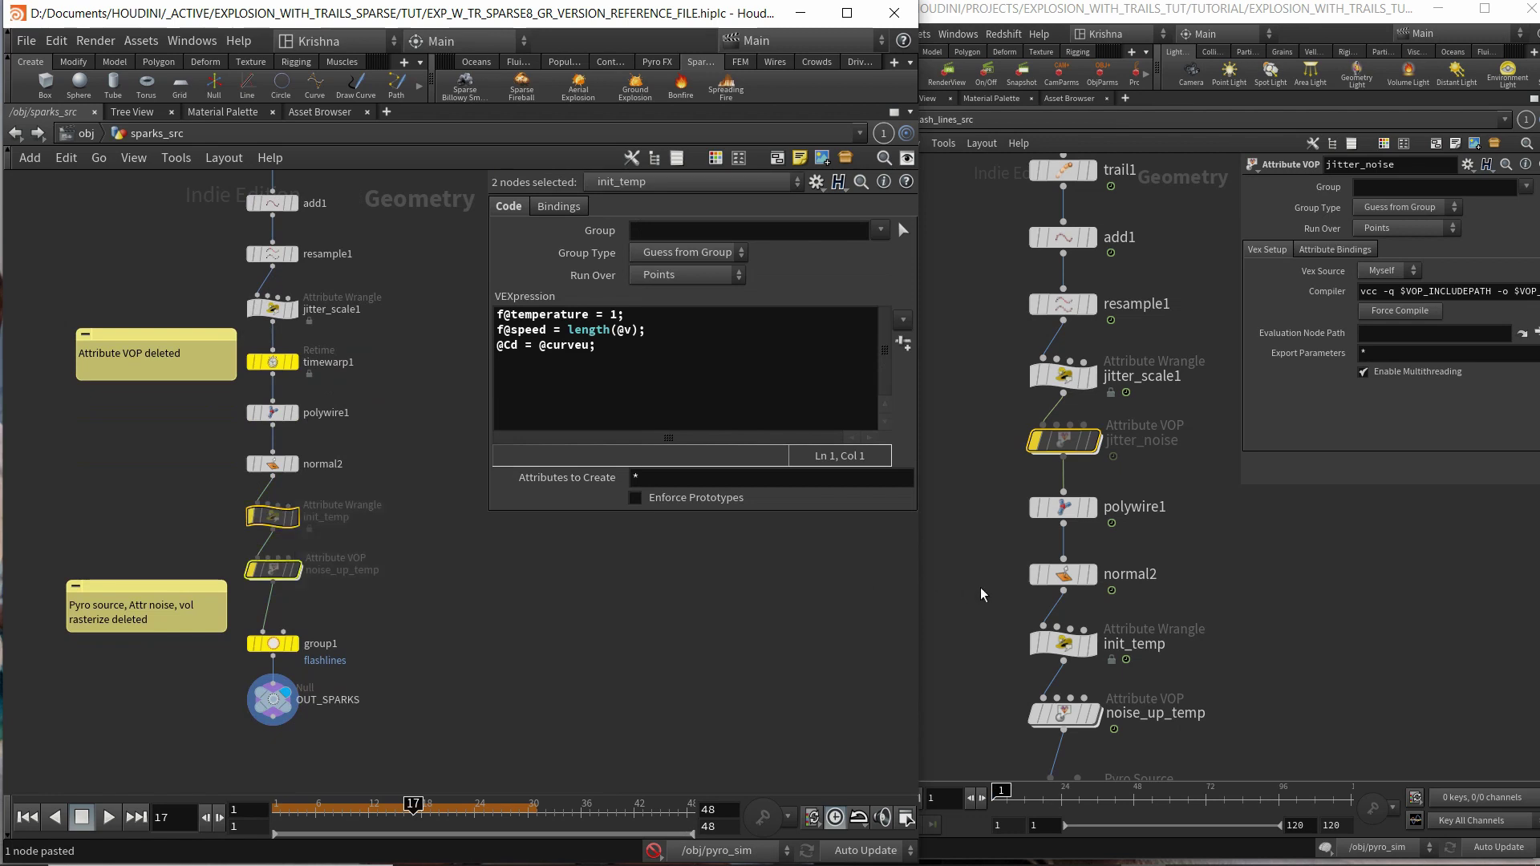
Examine the init_temp, noise_up_temp, create_fuel, add_noise and rasterize nodes at the end of flash_lines_src.
{"action": "left_click_drag", "start_coordinate": [1002, 628], "coordinate": [1089, 683]}
{"action": "left_click_drag", "start_coordinate": [988, 704], "coordinate": [1070, 760]}
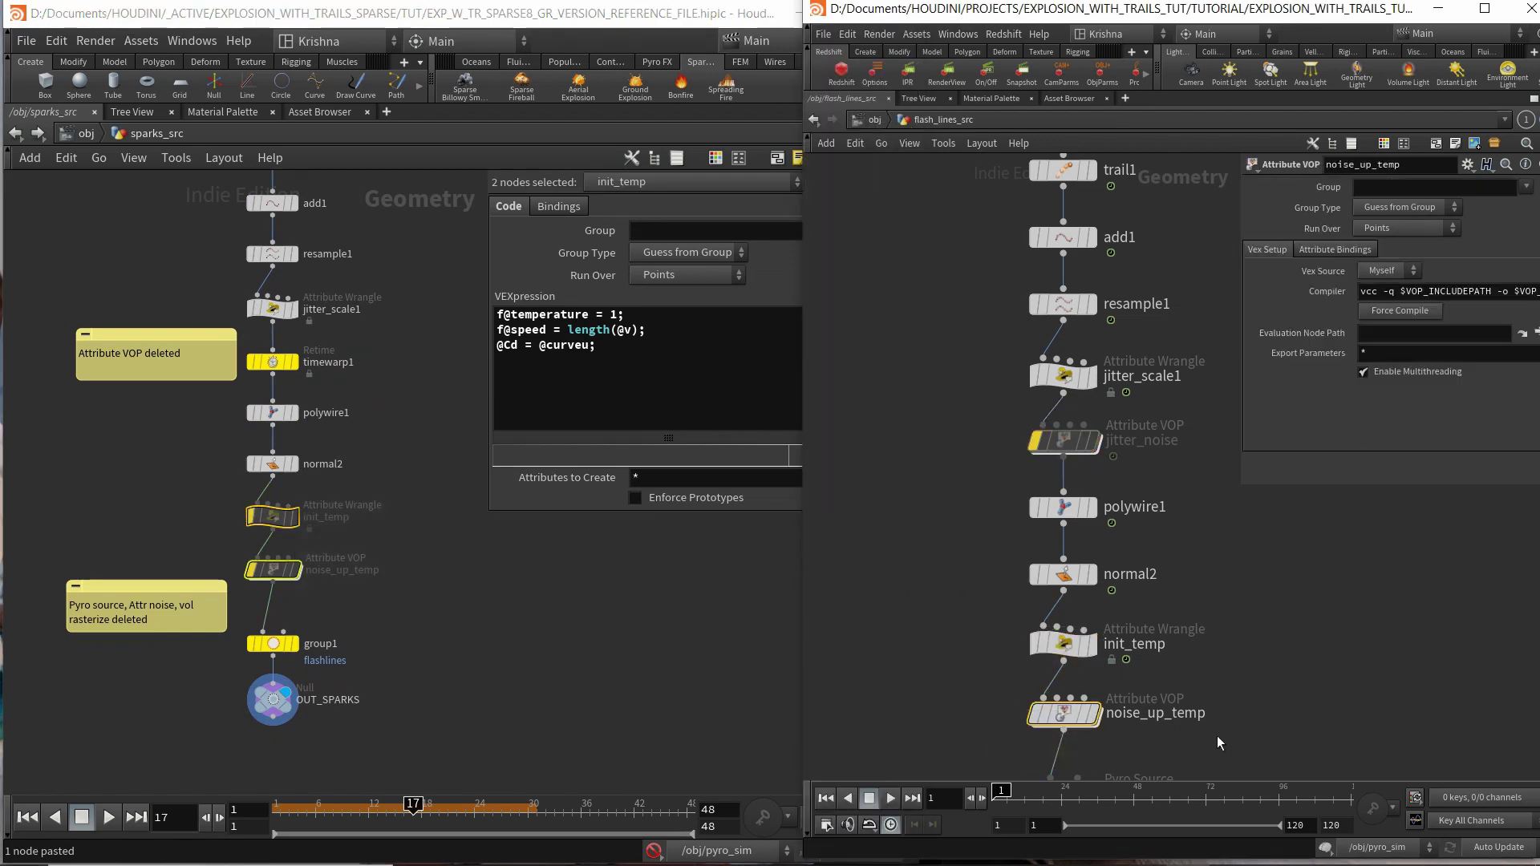
{"action": "middle_click_drag", "start_coordinate": [1247, 704], "coordinate": [1240, 519]}
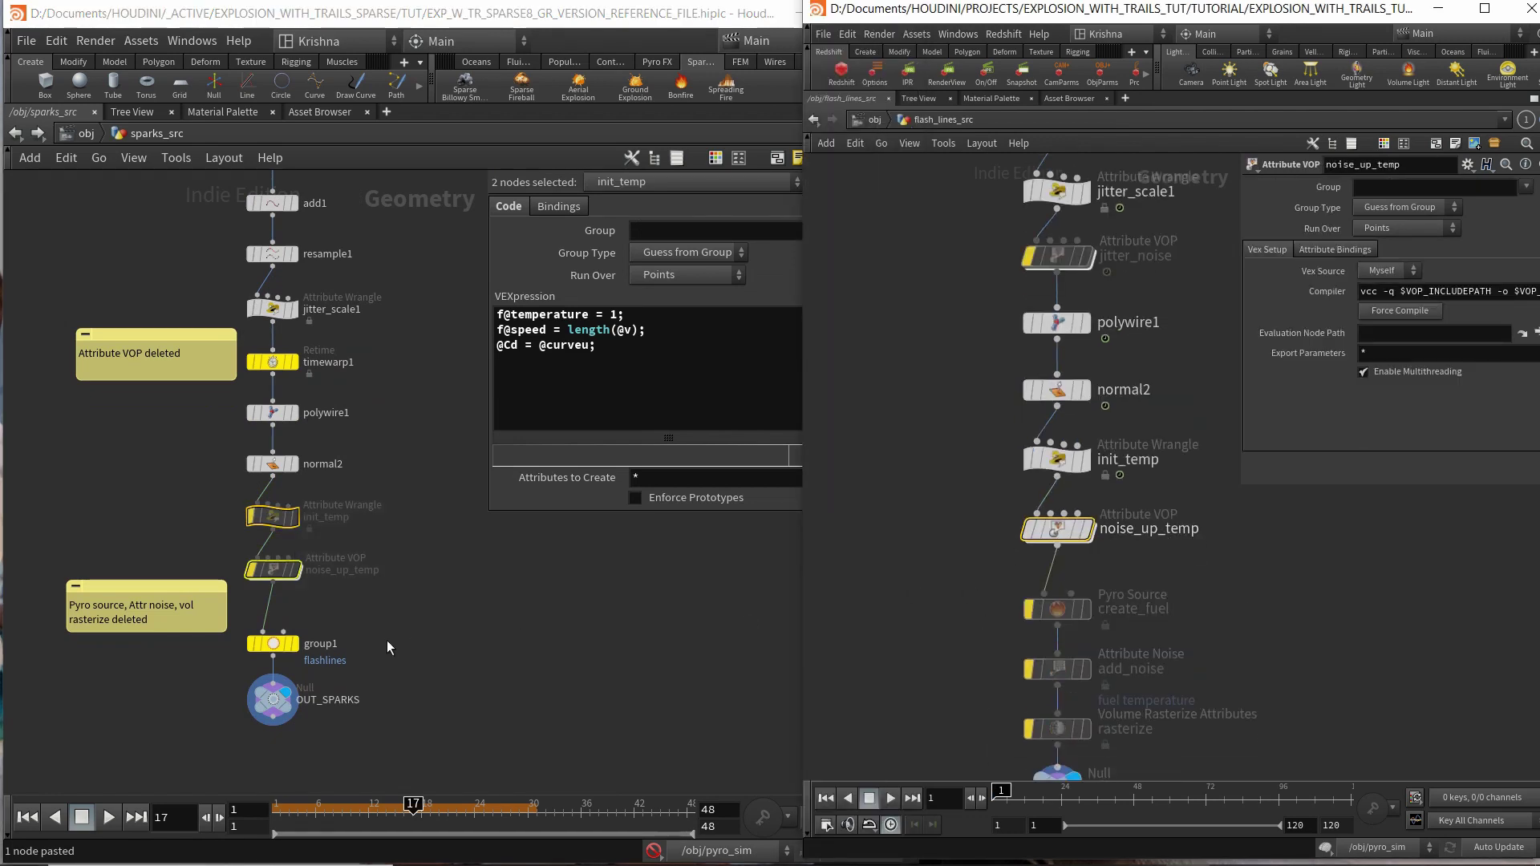
{"action": "middle_click_drag", "start_coordinate": [387, 648], "coordinate": [341, 588]}
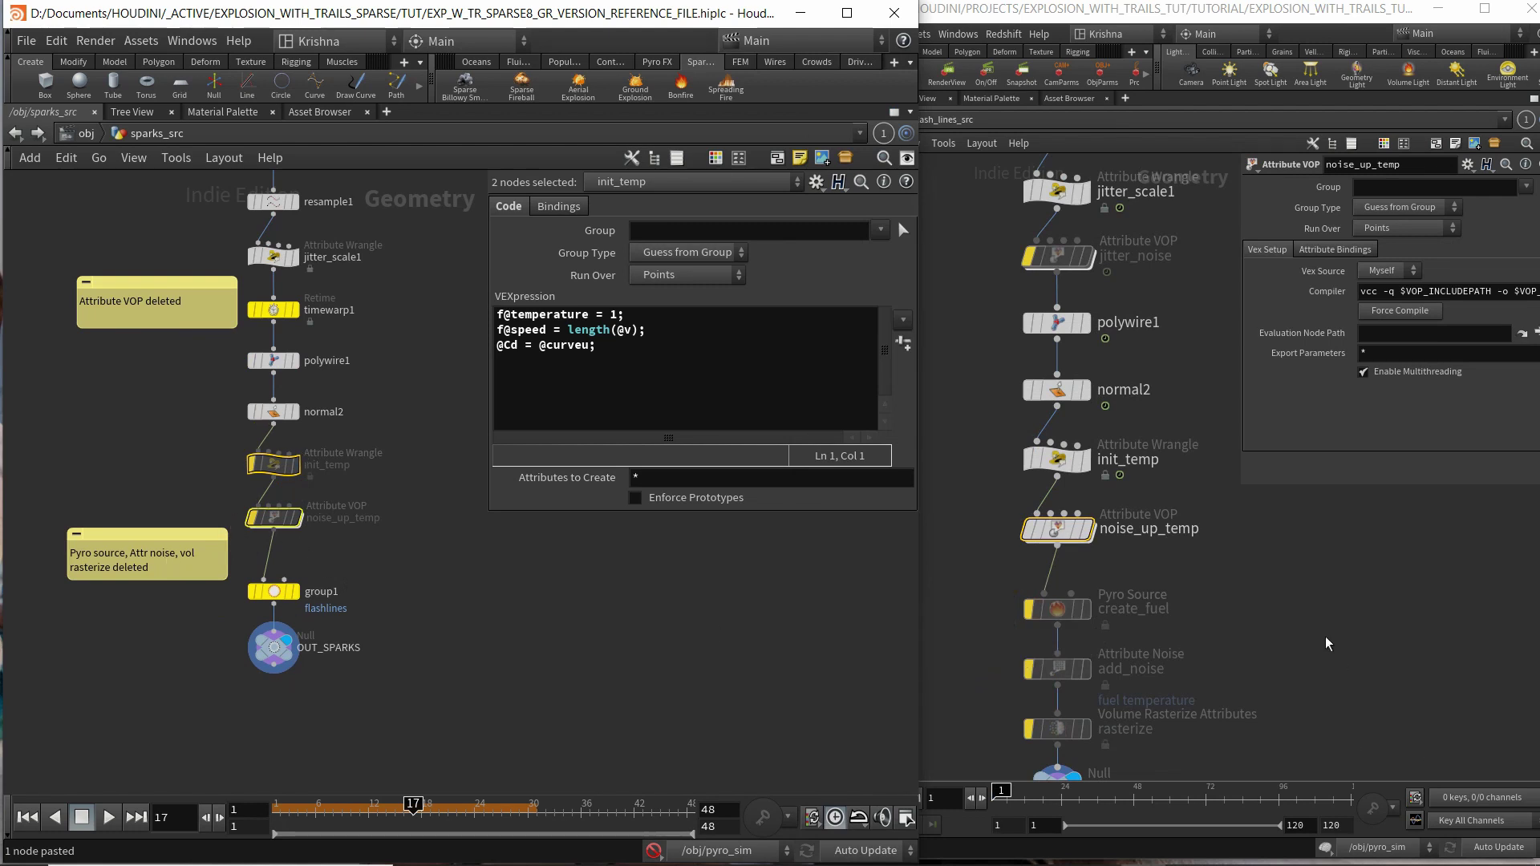
{"action": "left_click_drag", "start_coordinate": [965, 601], "coordinate": [1091, 748]}
{"action": "left_click", "coordinate": [529, 670]}
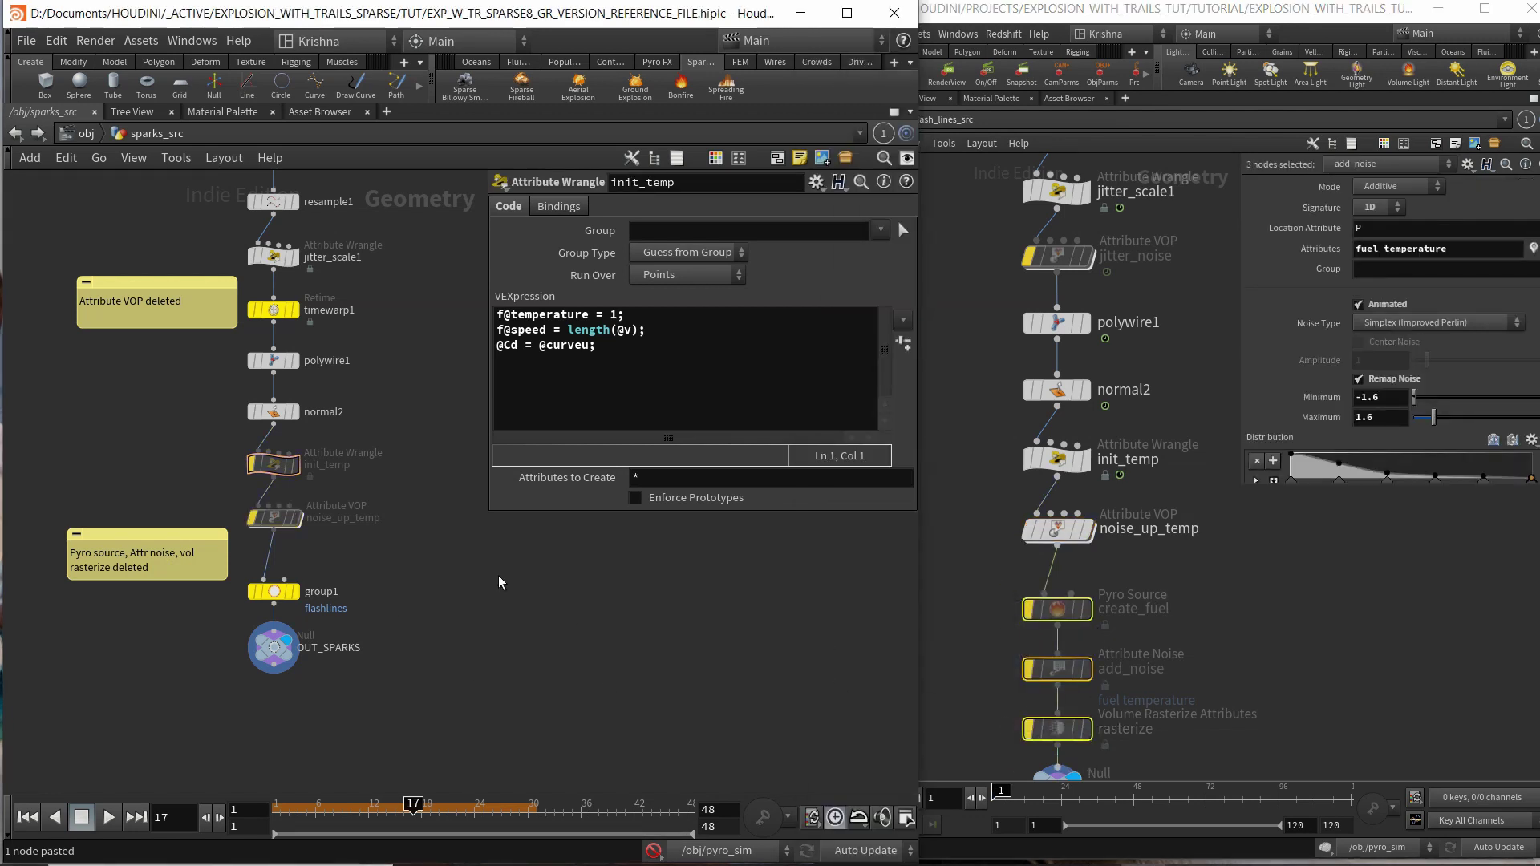
Change the lower sparks_src note to "Init_temp, Noise_up_temp_Pyro source, Attr noise, vol rasterize deleted" and enlarge it to fit the text.
{"action": "left_click_drag", "start_coordinate": [332, 563], "coordinate": [277, 468]}
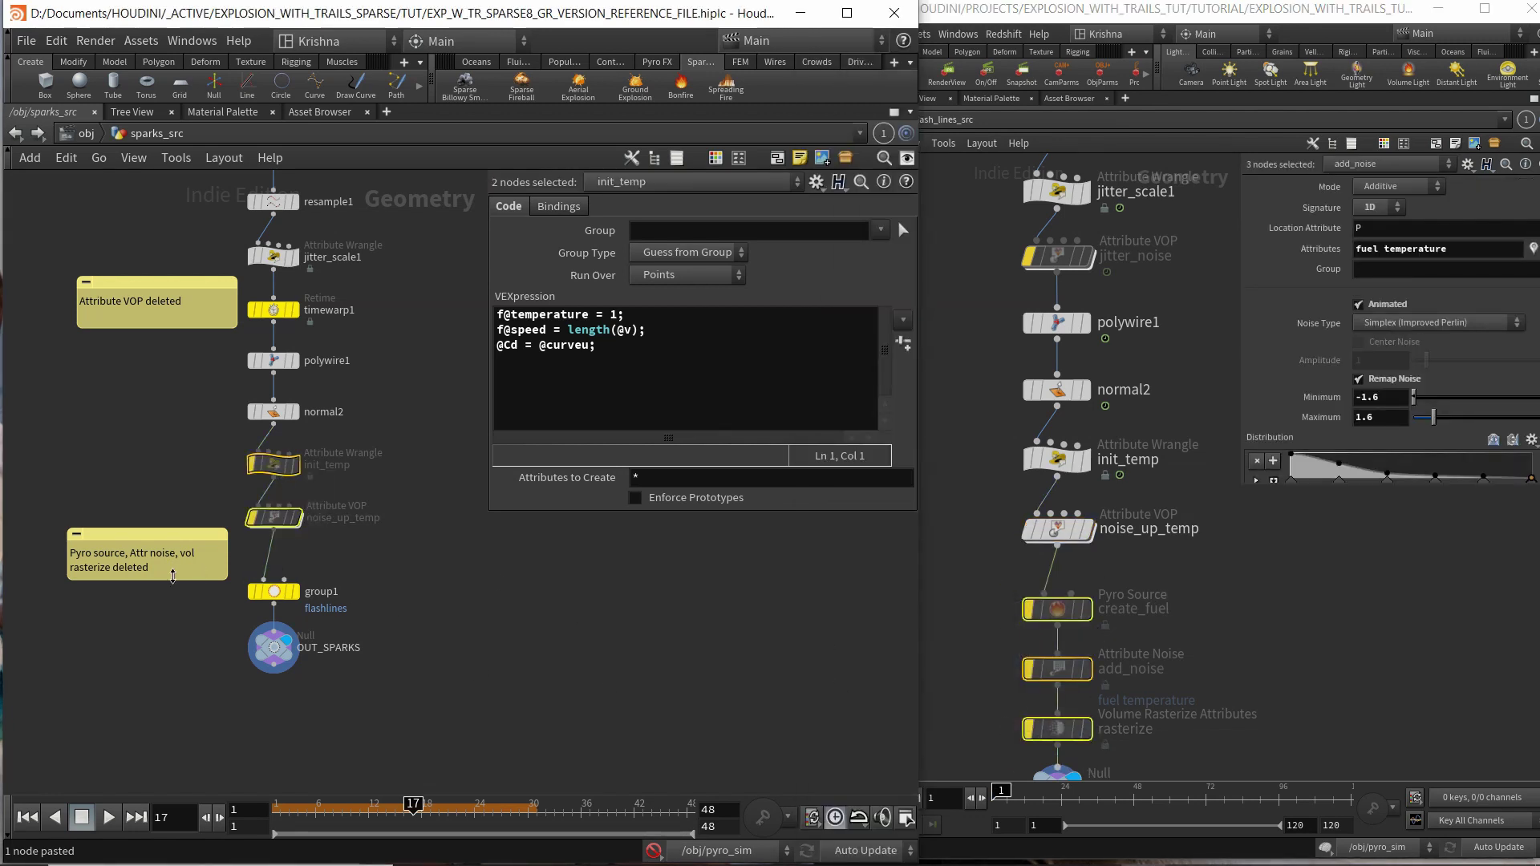
{"action": "left_click", "coordinate": [178, 570]}
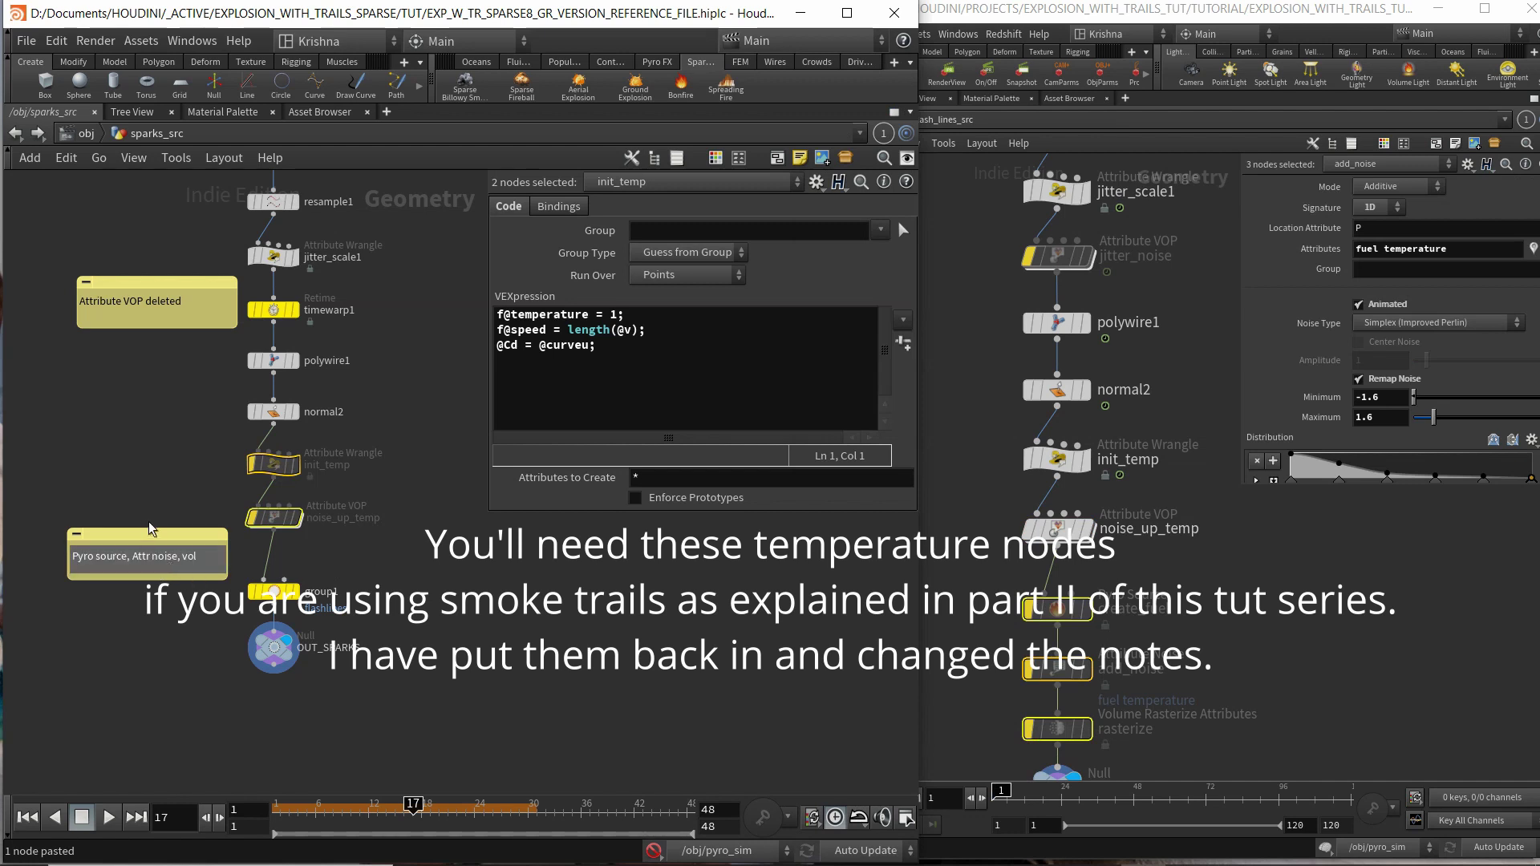
{"action": "left_click_drag", "start_coordinate": [144, 526], "coordinate": [144, 438]}
Delete init_temp and noise_up_temp from sparks_src, make the note beside them shorter and wider, and save the scene.
{"action": "left_click_drag", "start_coordinate": [322, 549], "coordinate": [259, 449]}
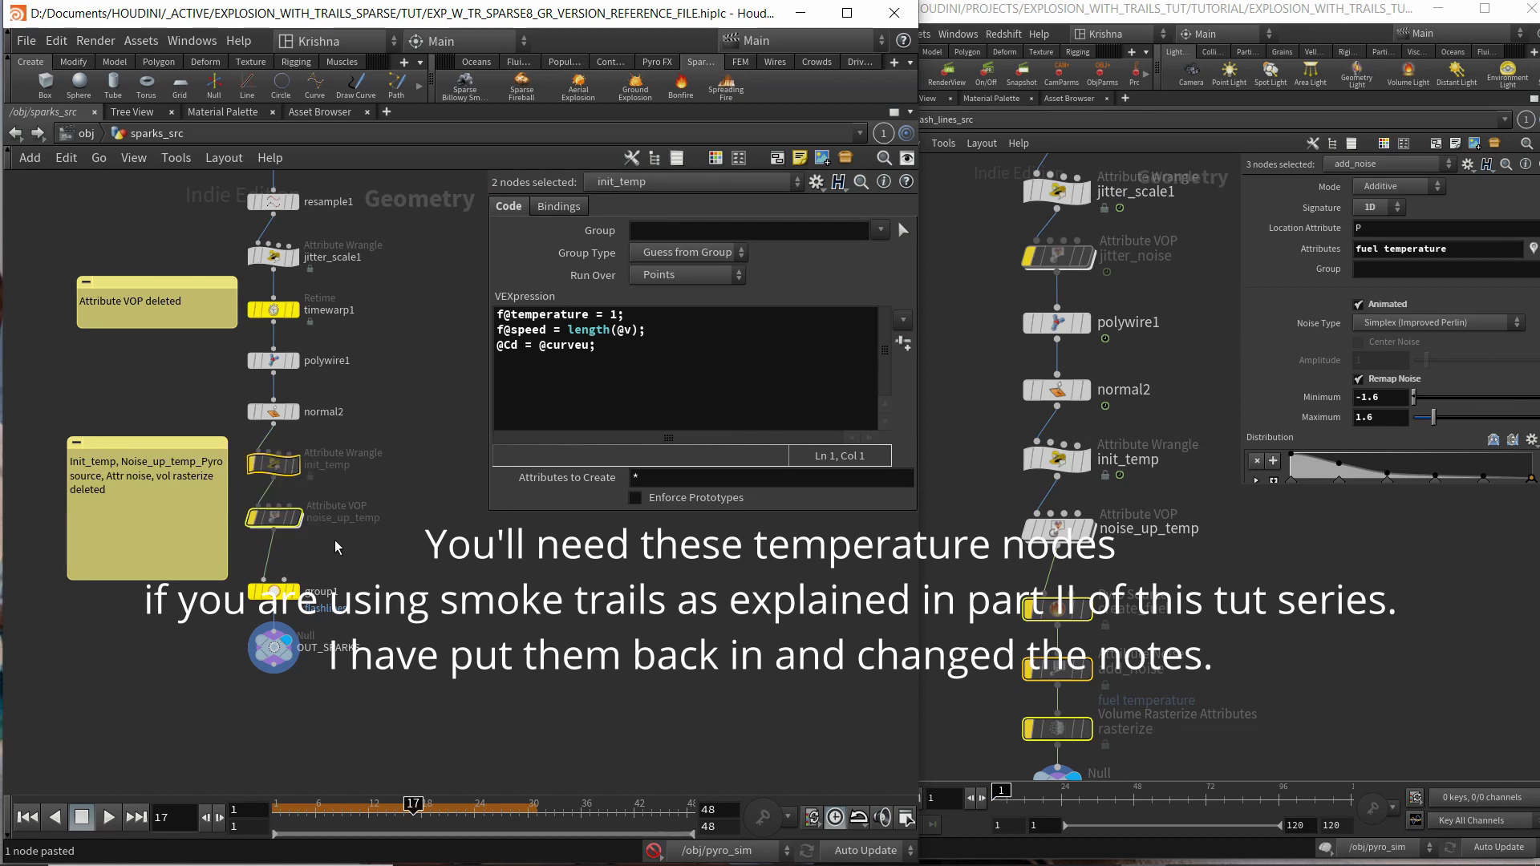
{"action": "key", "text": "Delete"}
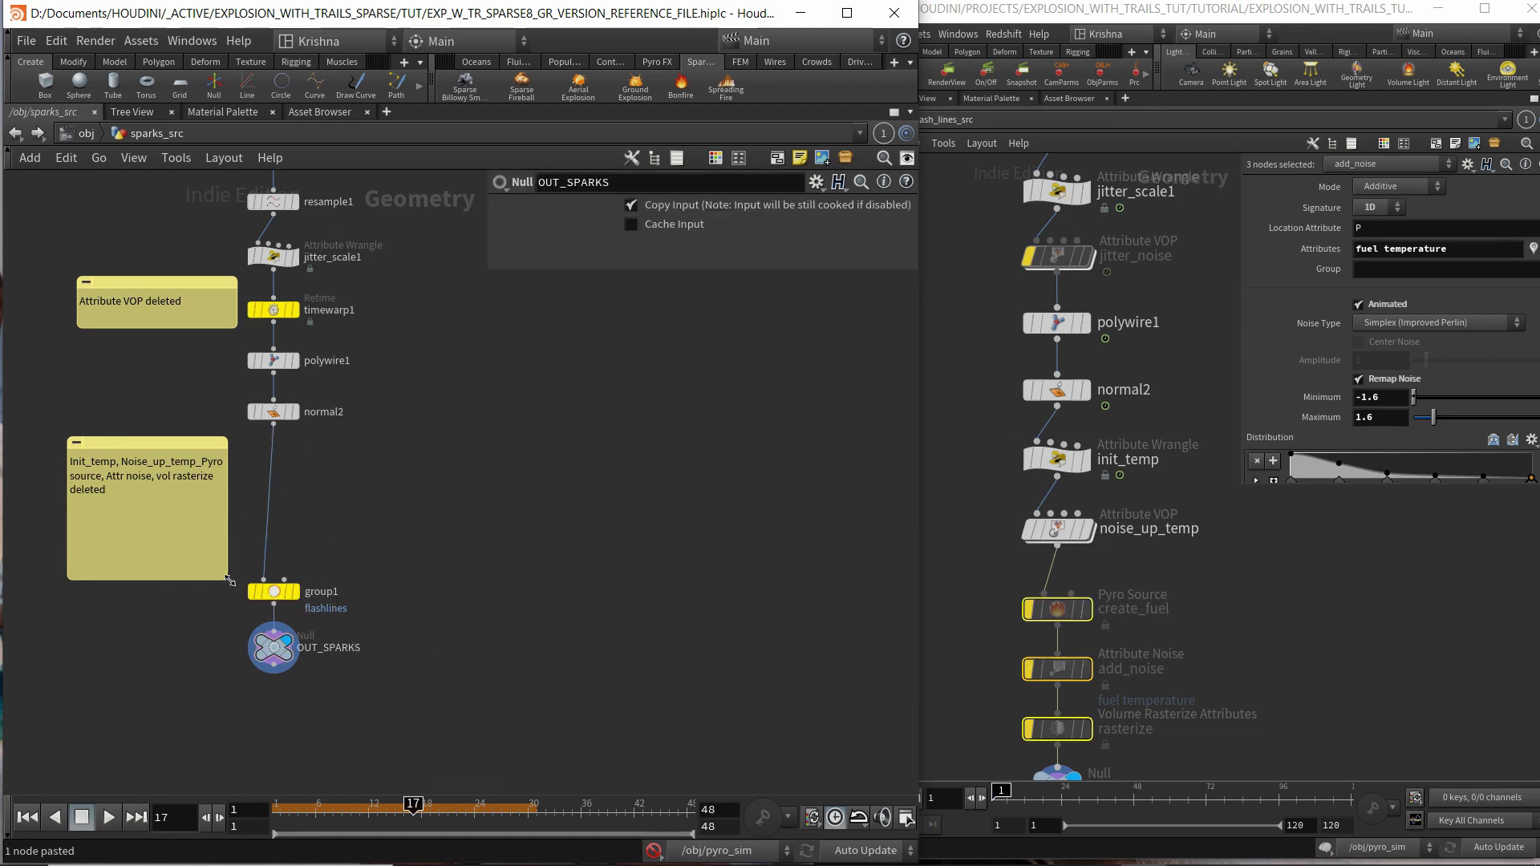
{"action": "left_click_drag", "start_coordinate": [228, 579], "coordinate": [247, 528]}
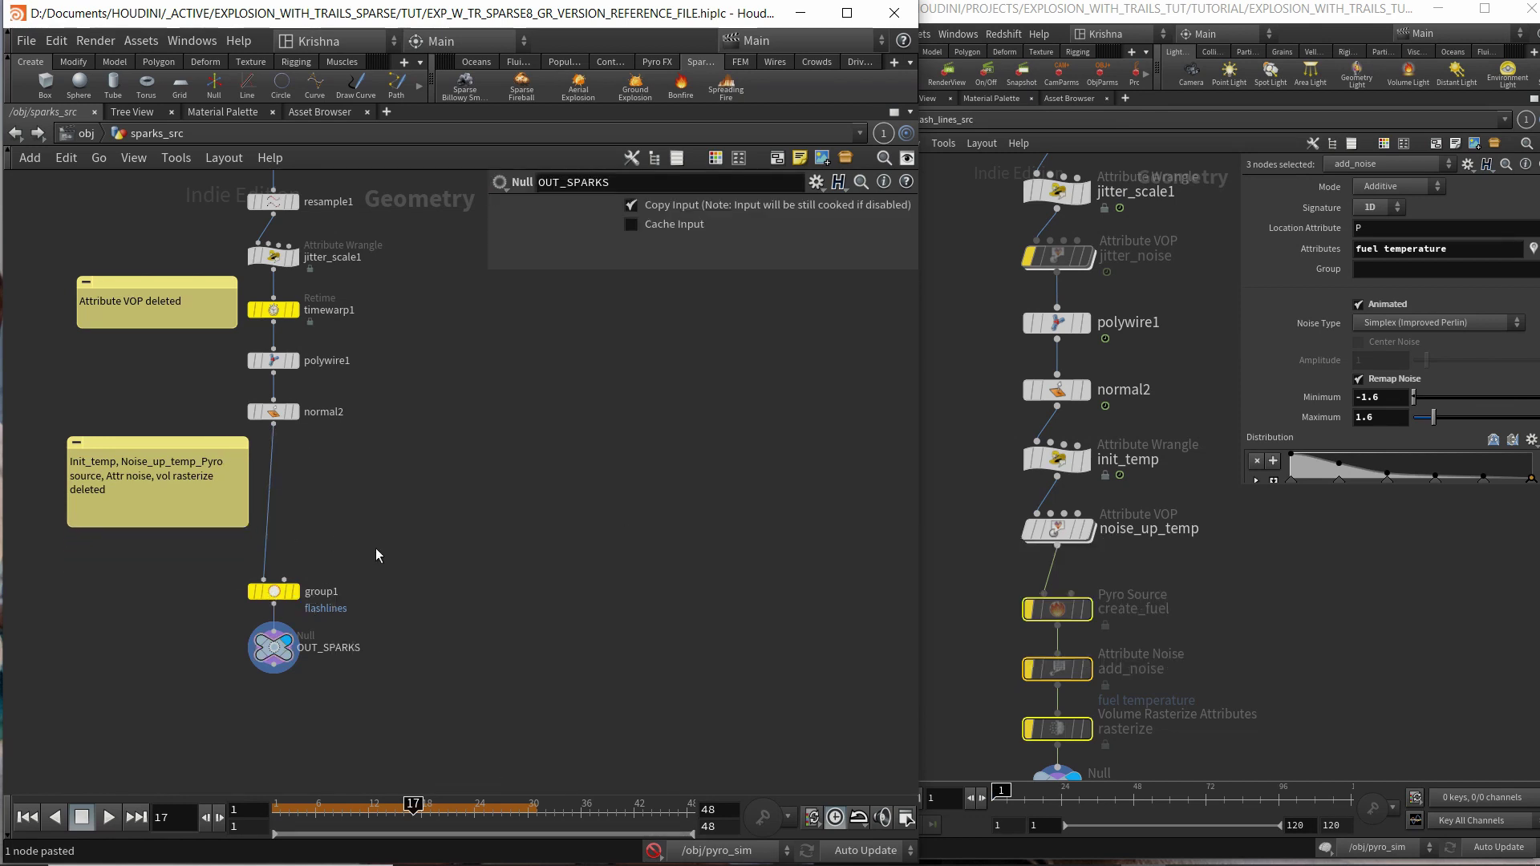
{"action": "key", "text": "ctrl+s"}
Set the group name of group1 in sparks_src to sparks and save the scene.
{"action": "left_click", "coordinate": [273, 591]}
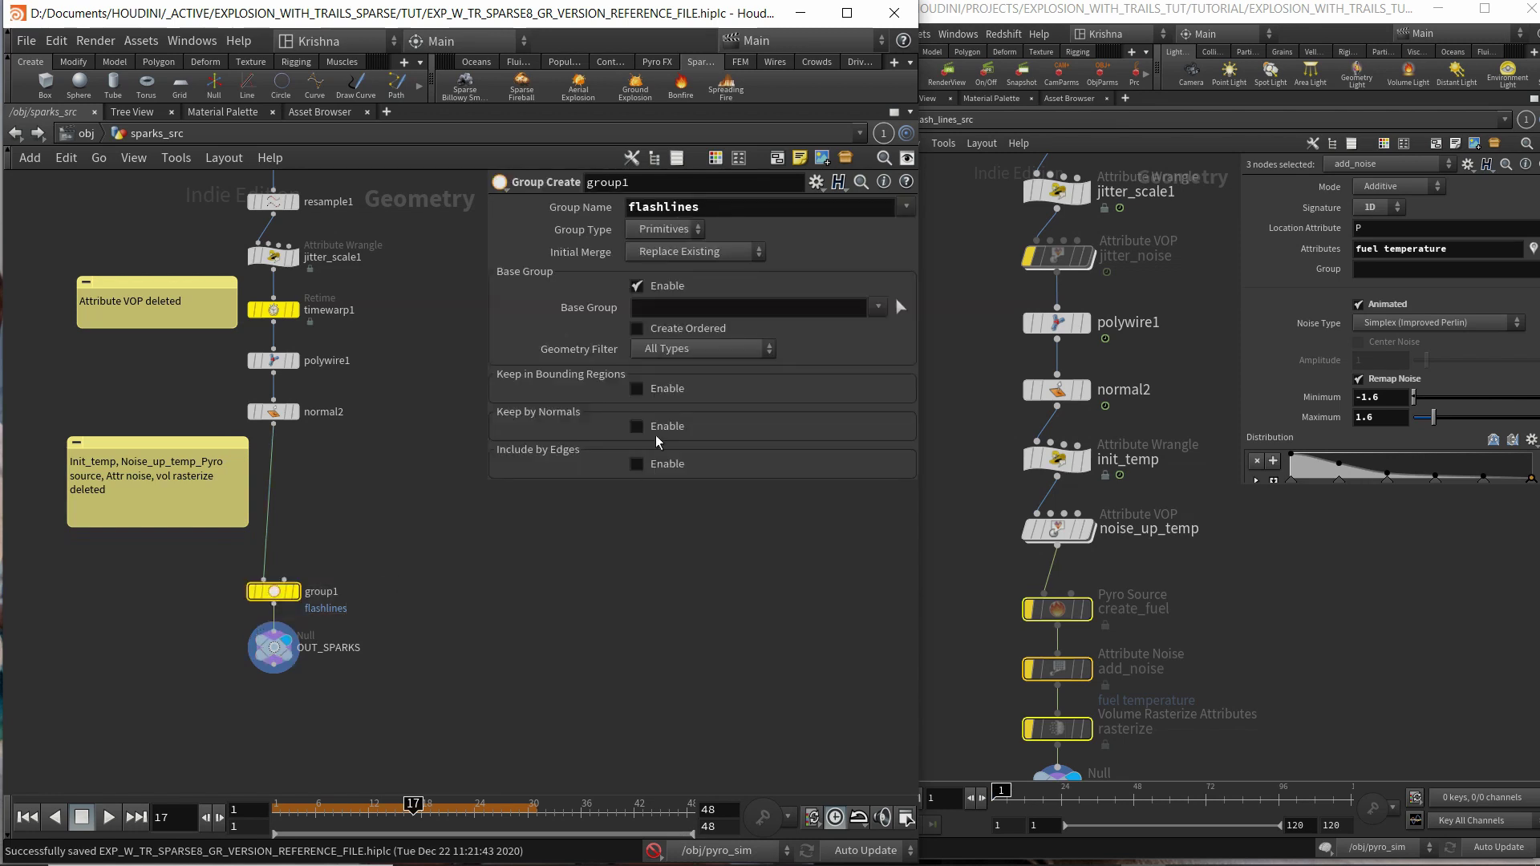
{"action": "left_click_drag", "start_coordinate": [706, 207], "coordinate": [594, 210]}
{"action": "type", "text": "sparks"}
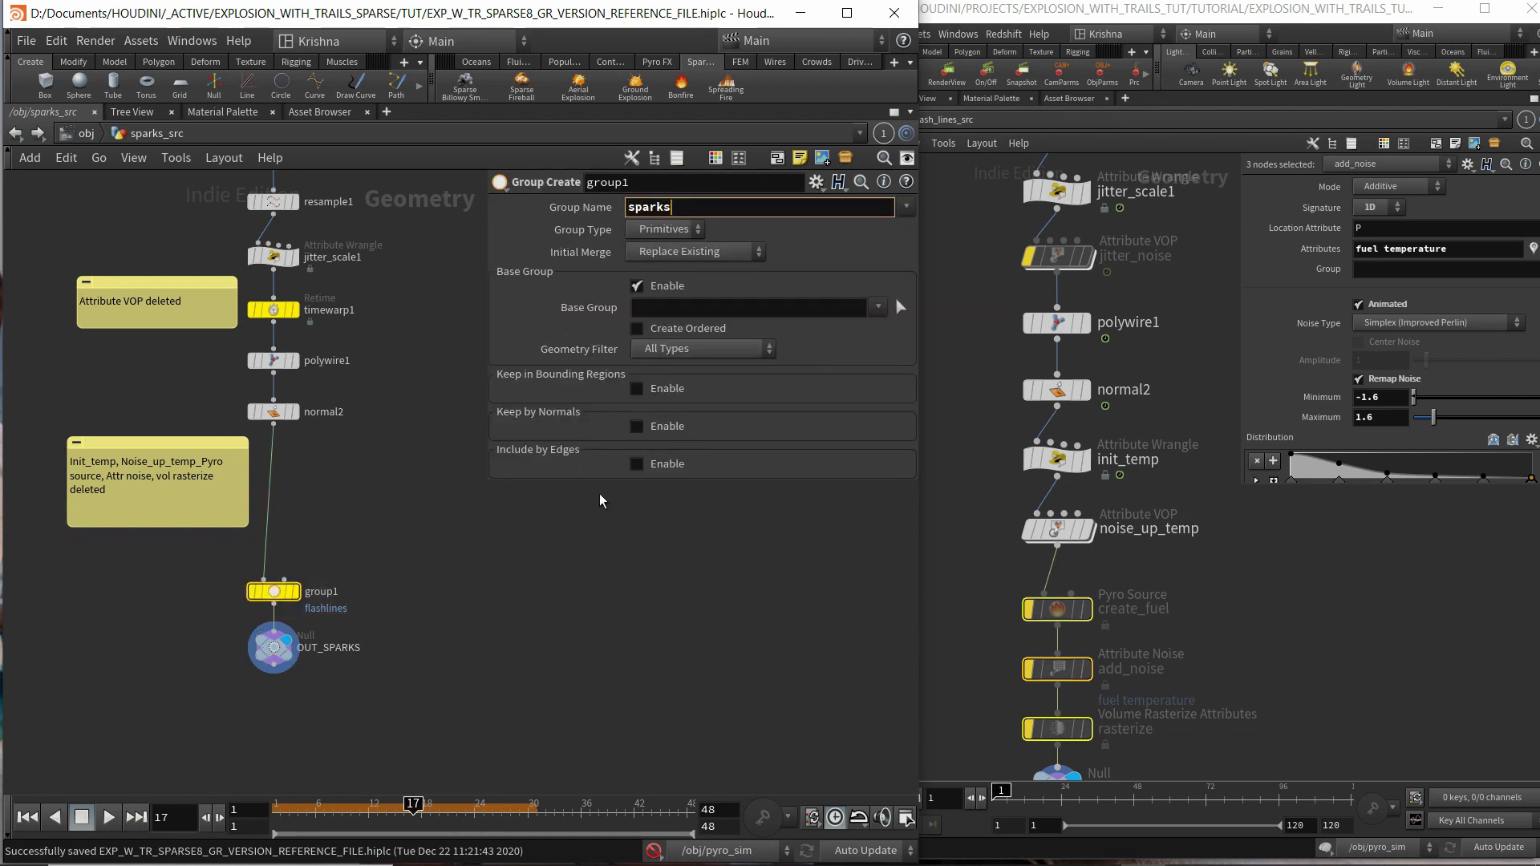
{"action": "key", "text": "Return"}
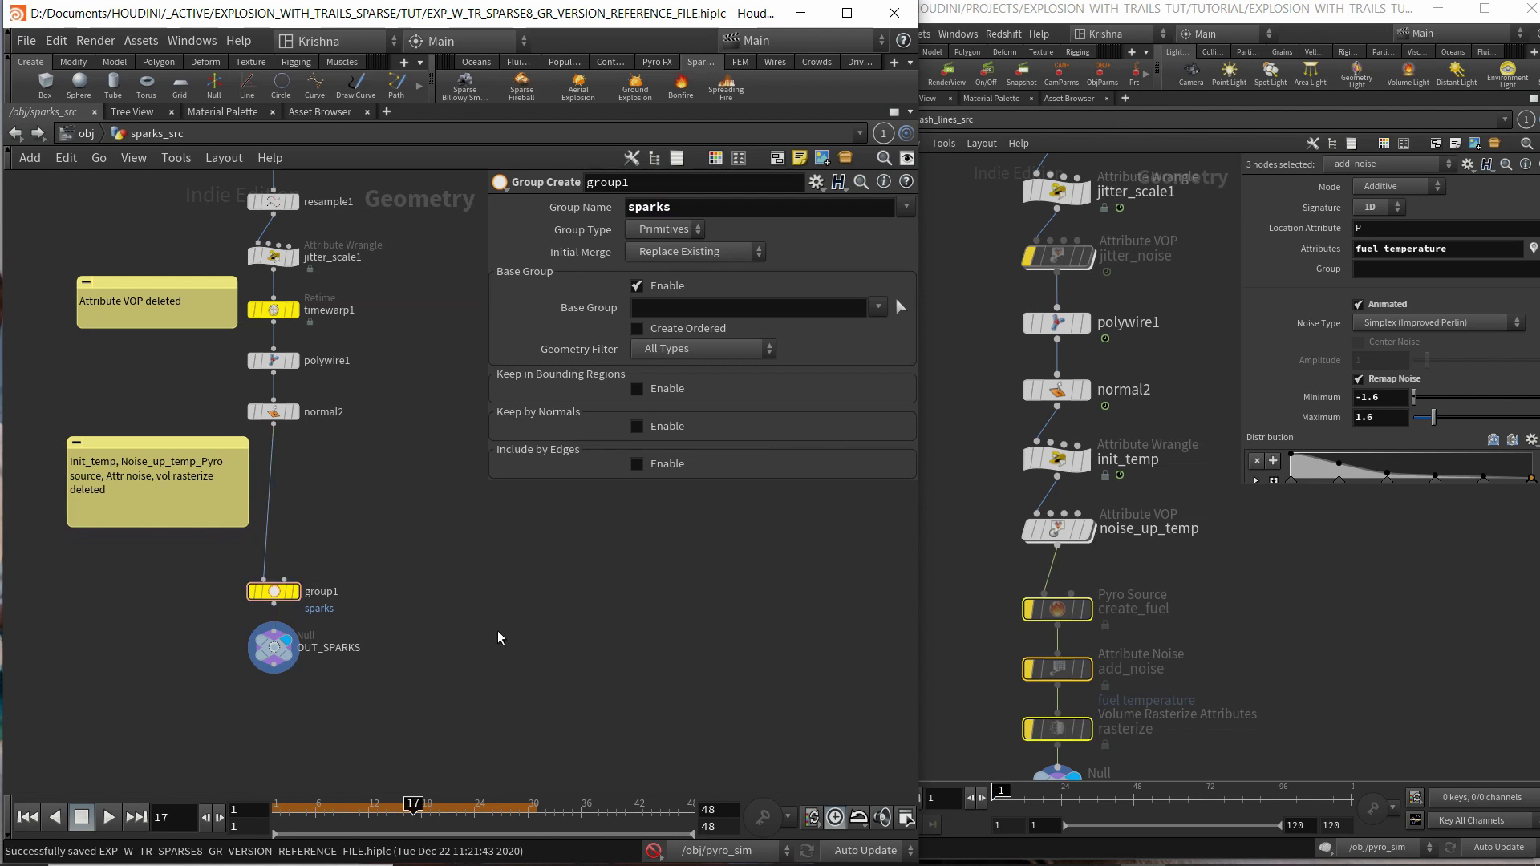
{"action": "key", "text": "ctrl+s"}
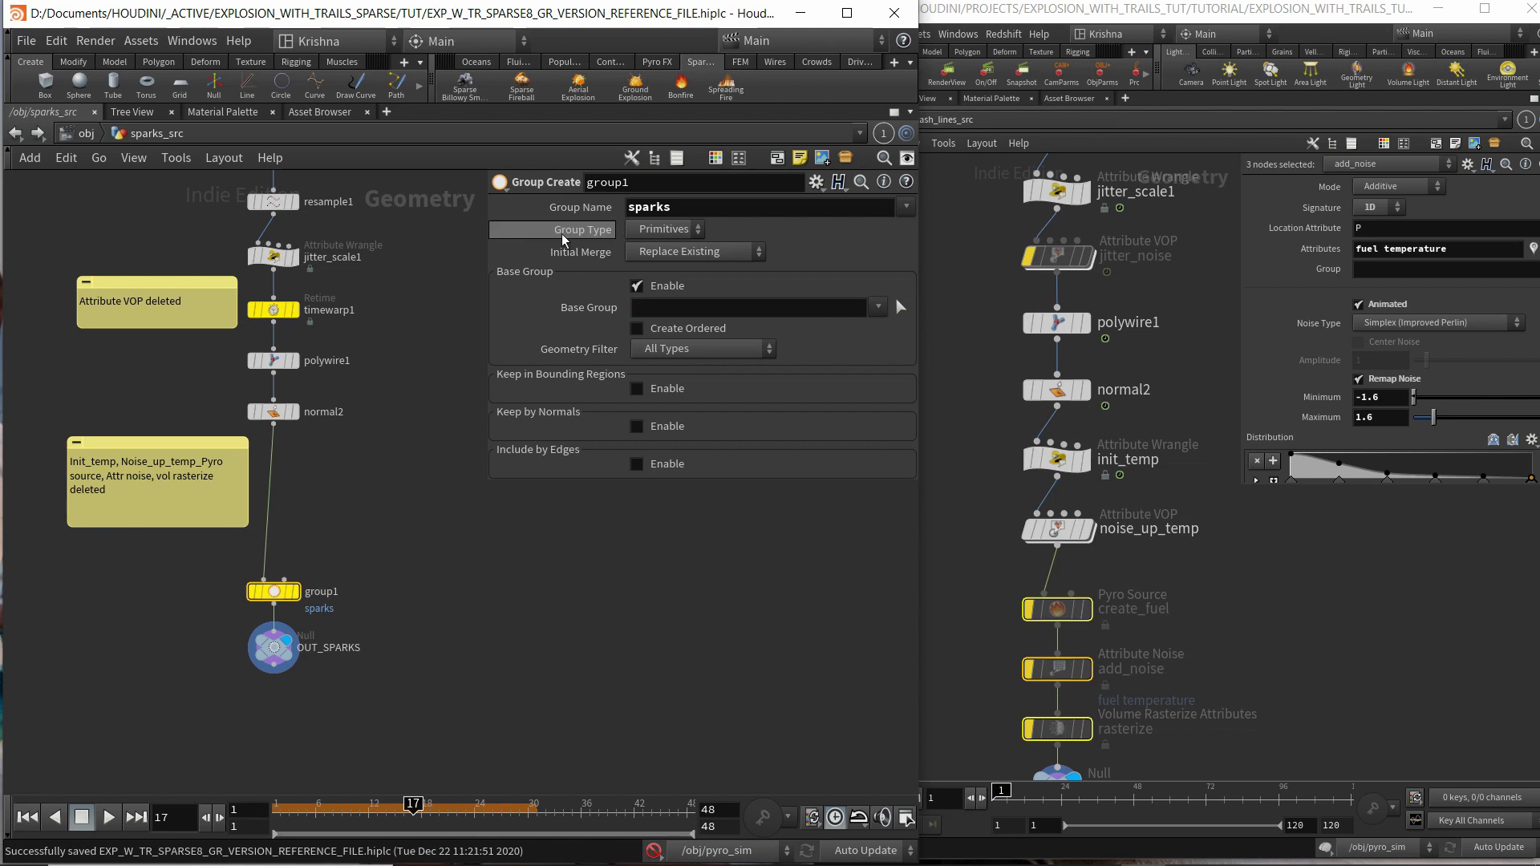
Check the end of the flash_lines_src network for a group node before OUT_FLASH_LINES.
{"action": "middle_click_drag", "start_coordinate": [1180, 690], "coordinate": [1191, 535]}
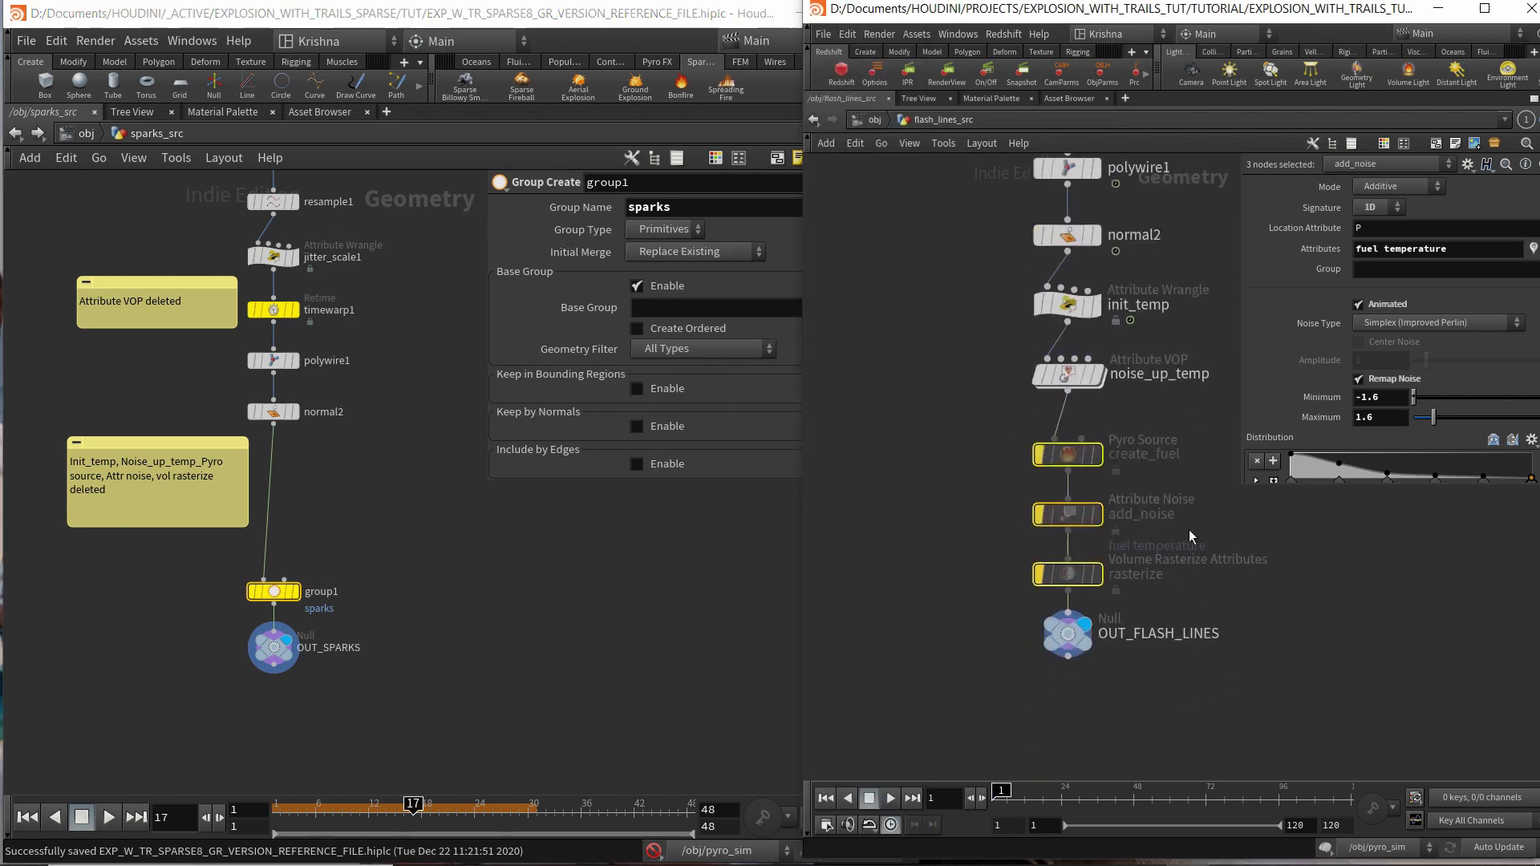
{"action": "left_click", "coordinate": [1087, 597]}
{"action": "left_click", "coordinate": [641, 635]}
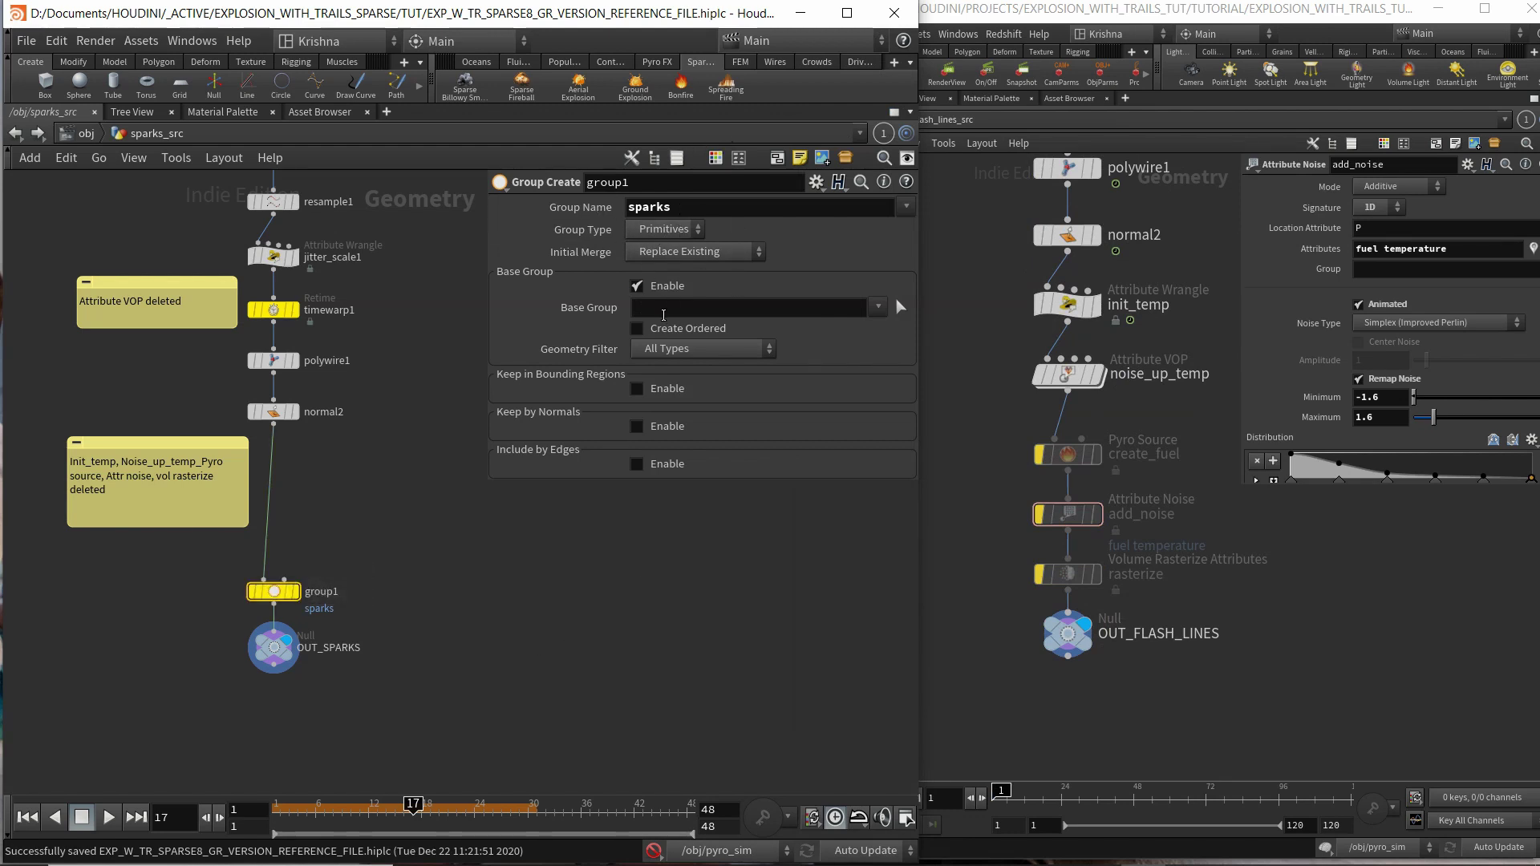
Open the rndr_all network from the object level and examine how embers, sparks and explosion are merged and split into outputs.
{"action": "left_click", "coordinate": [87, 135]}
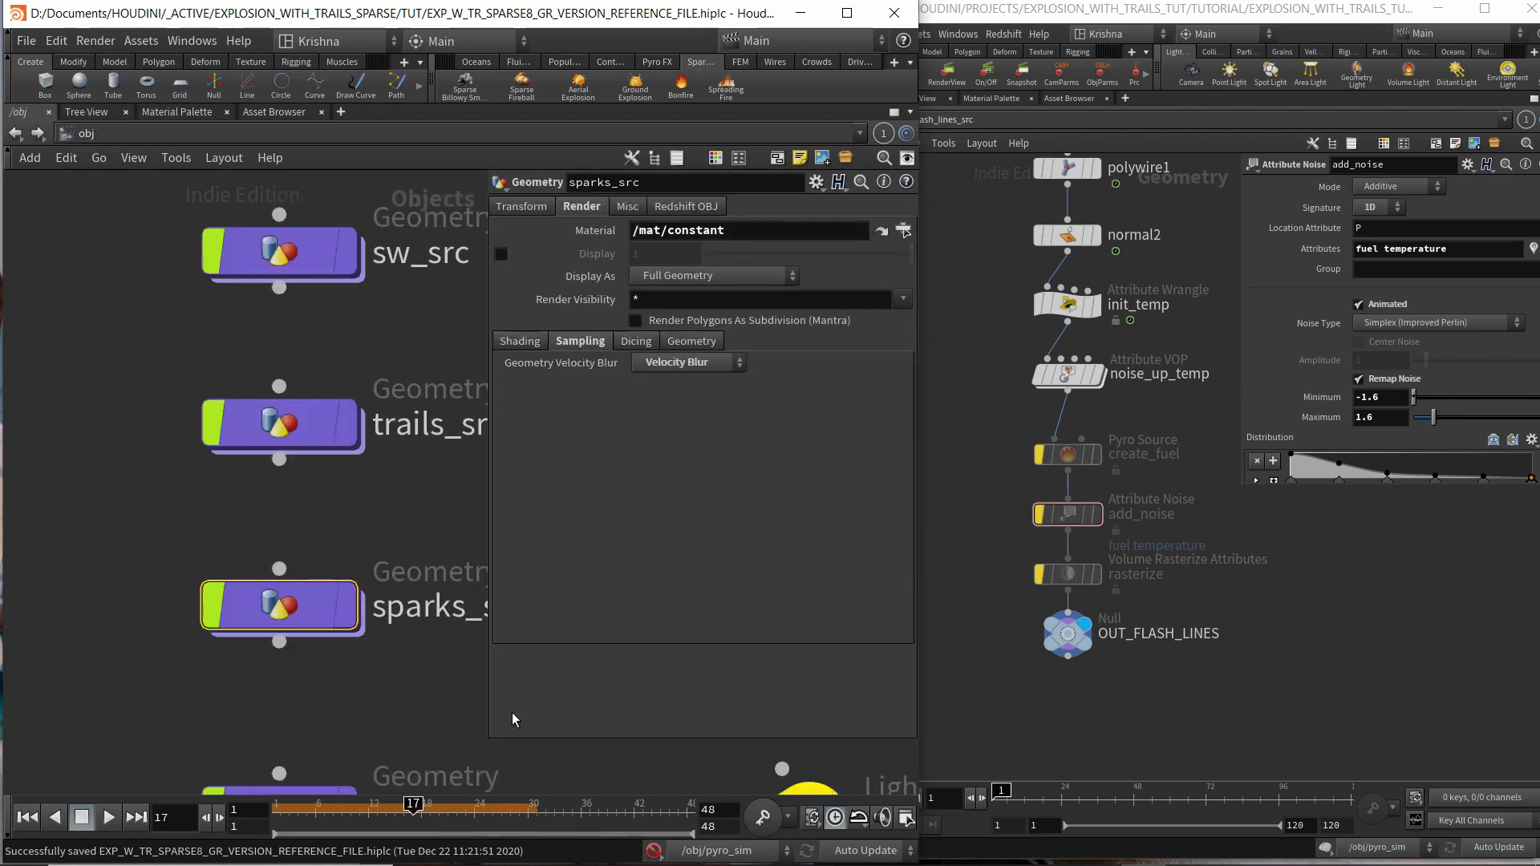
{"action": "middle_click_drag", "start_coordinate": [400, 586], "coordinate": [368, 453]}
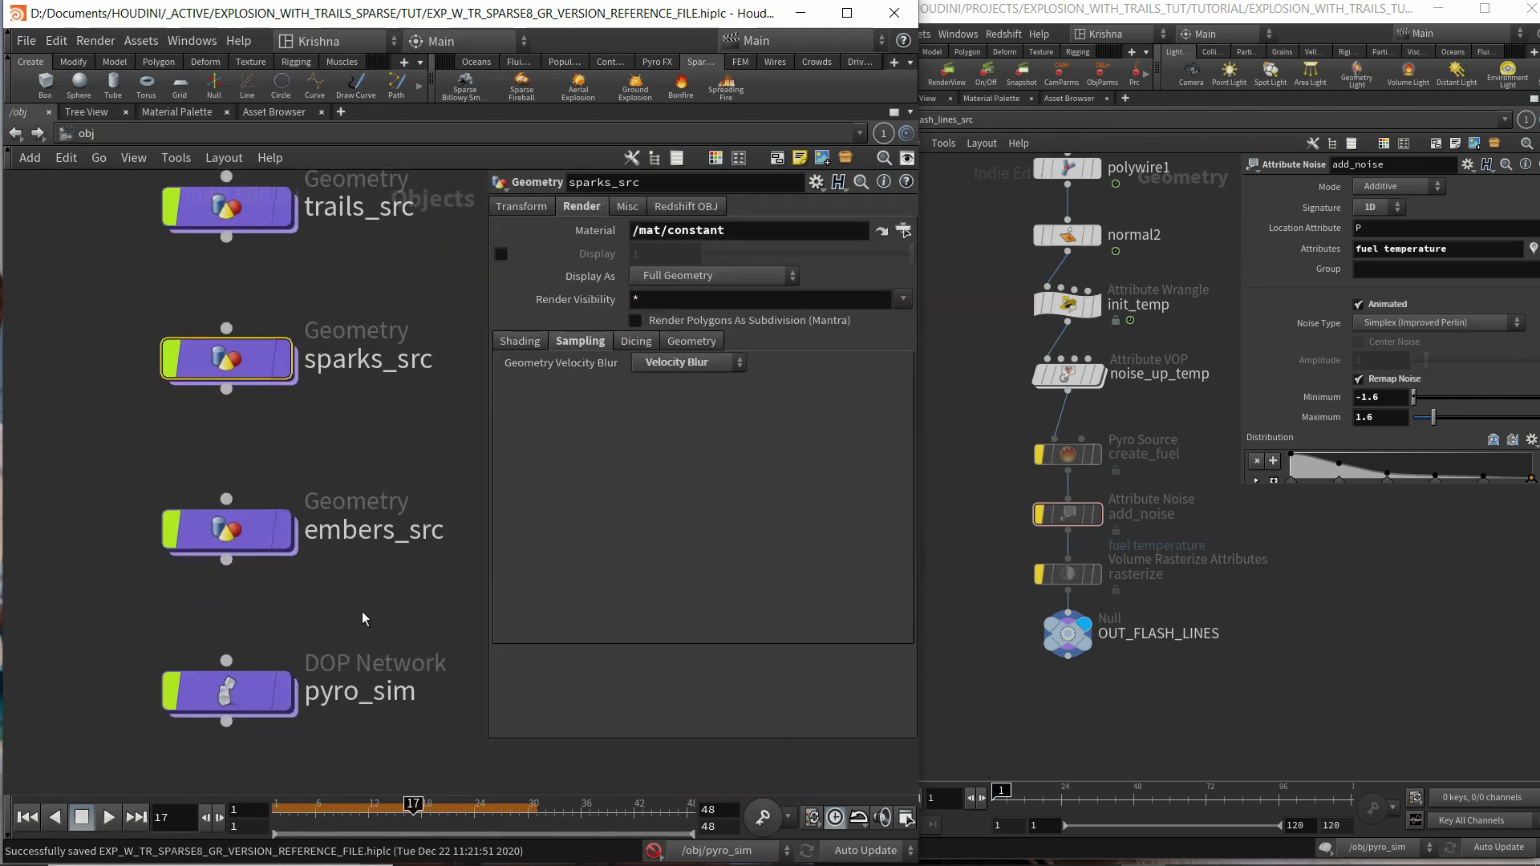
{"action": "middle_click_drag", "start_coordinate": [364, 622], "coordinate": [369, 413]}
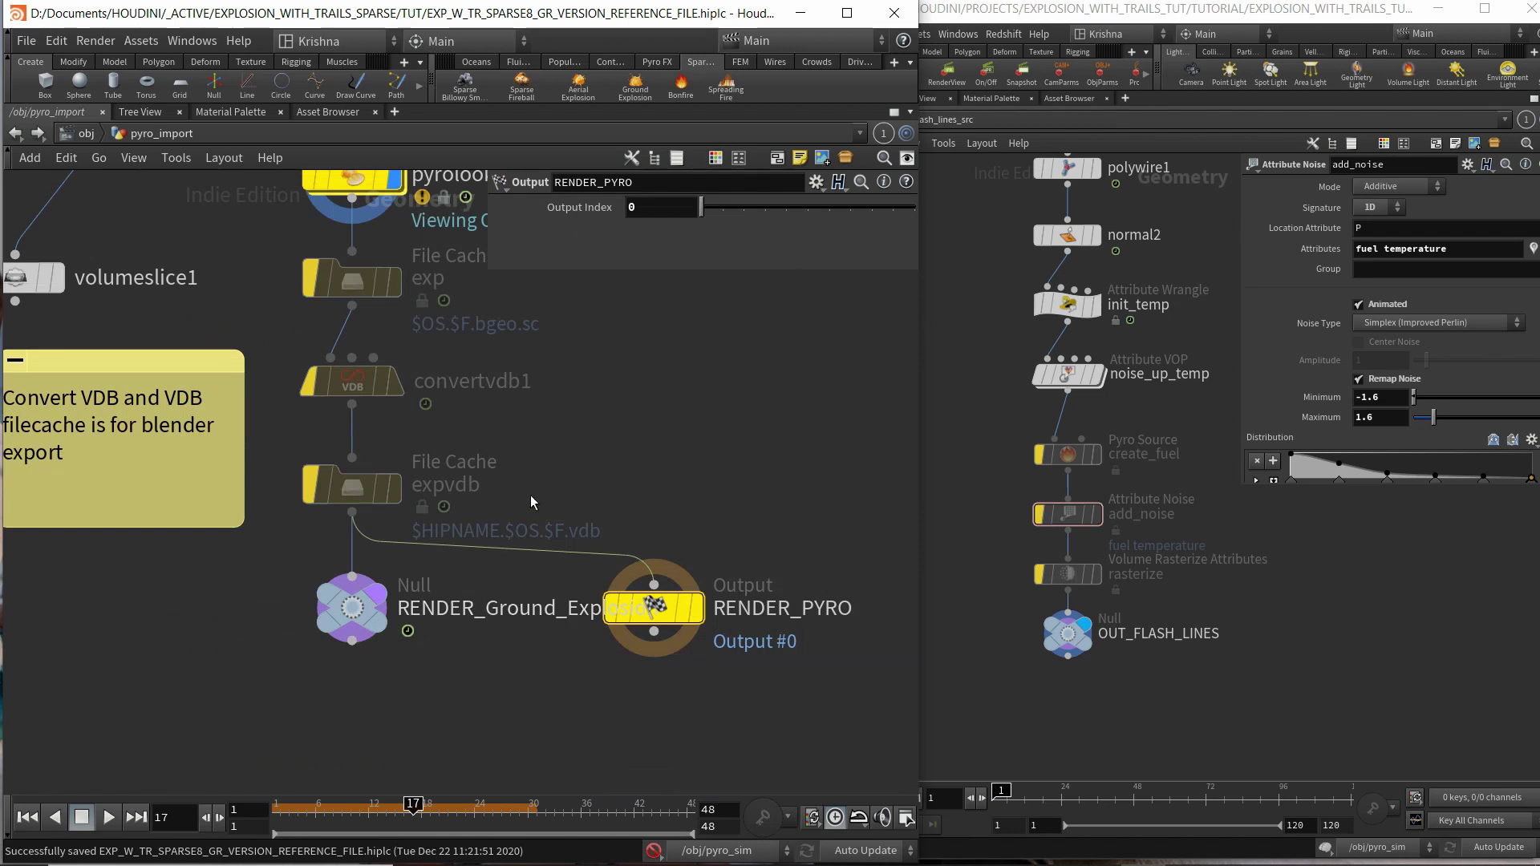
{"action": "left_click", "coordinate": [85, 133]}
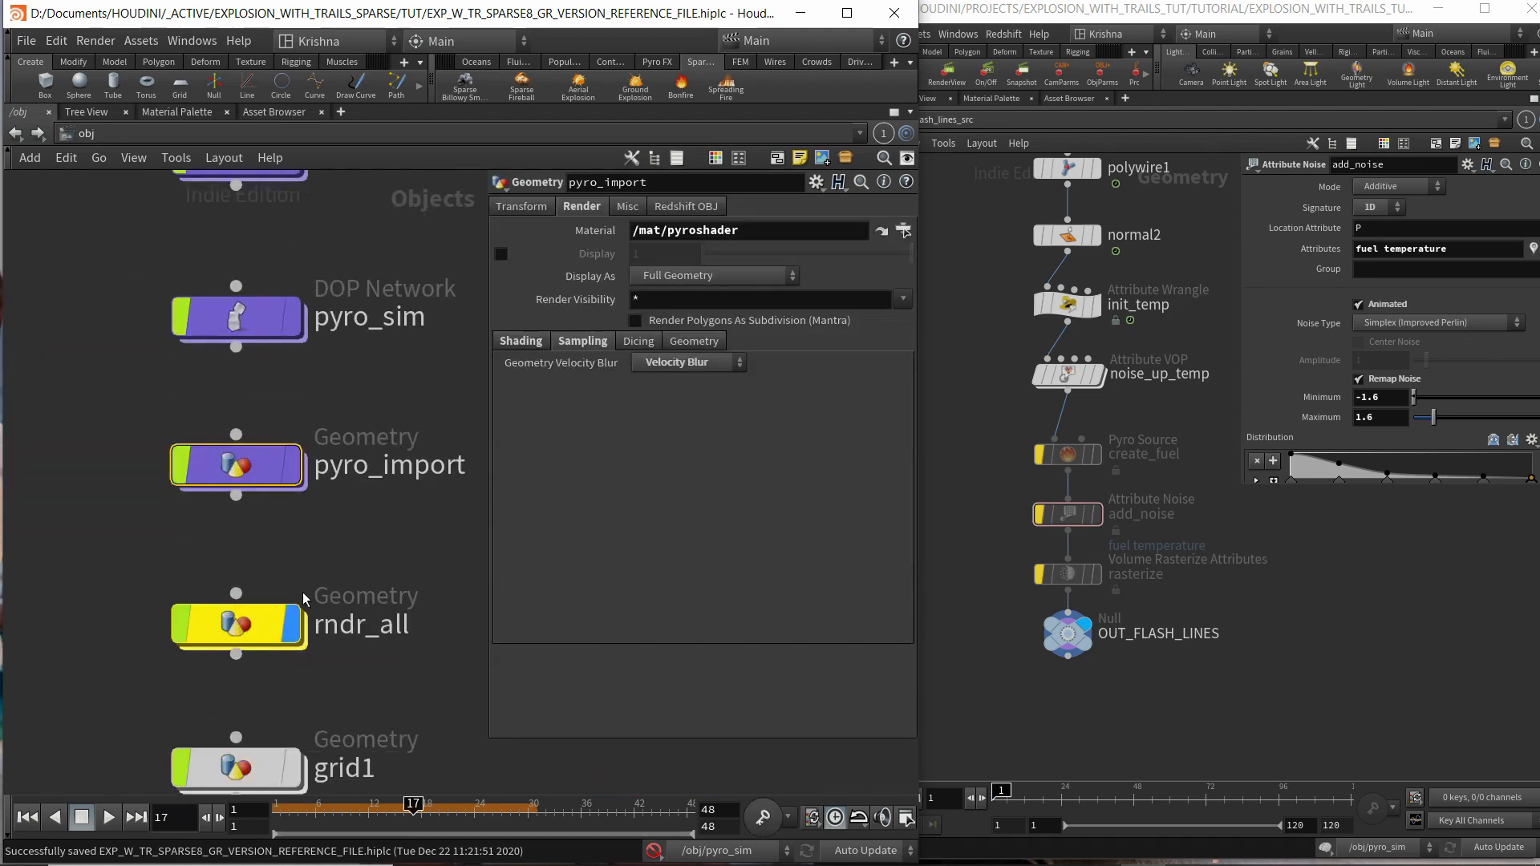
{"action": "double_click", "coordinate": [281, 616]}
{"action": "middle_click_drag", "start_coordinate": [277, 408], "coordinate": [280, 478]}
{"action": "scroll", "coordinate": [279, 477], "scroll_direction": "down", "scroll_amount": 3}
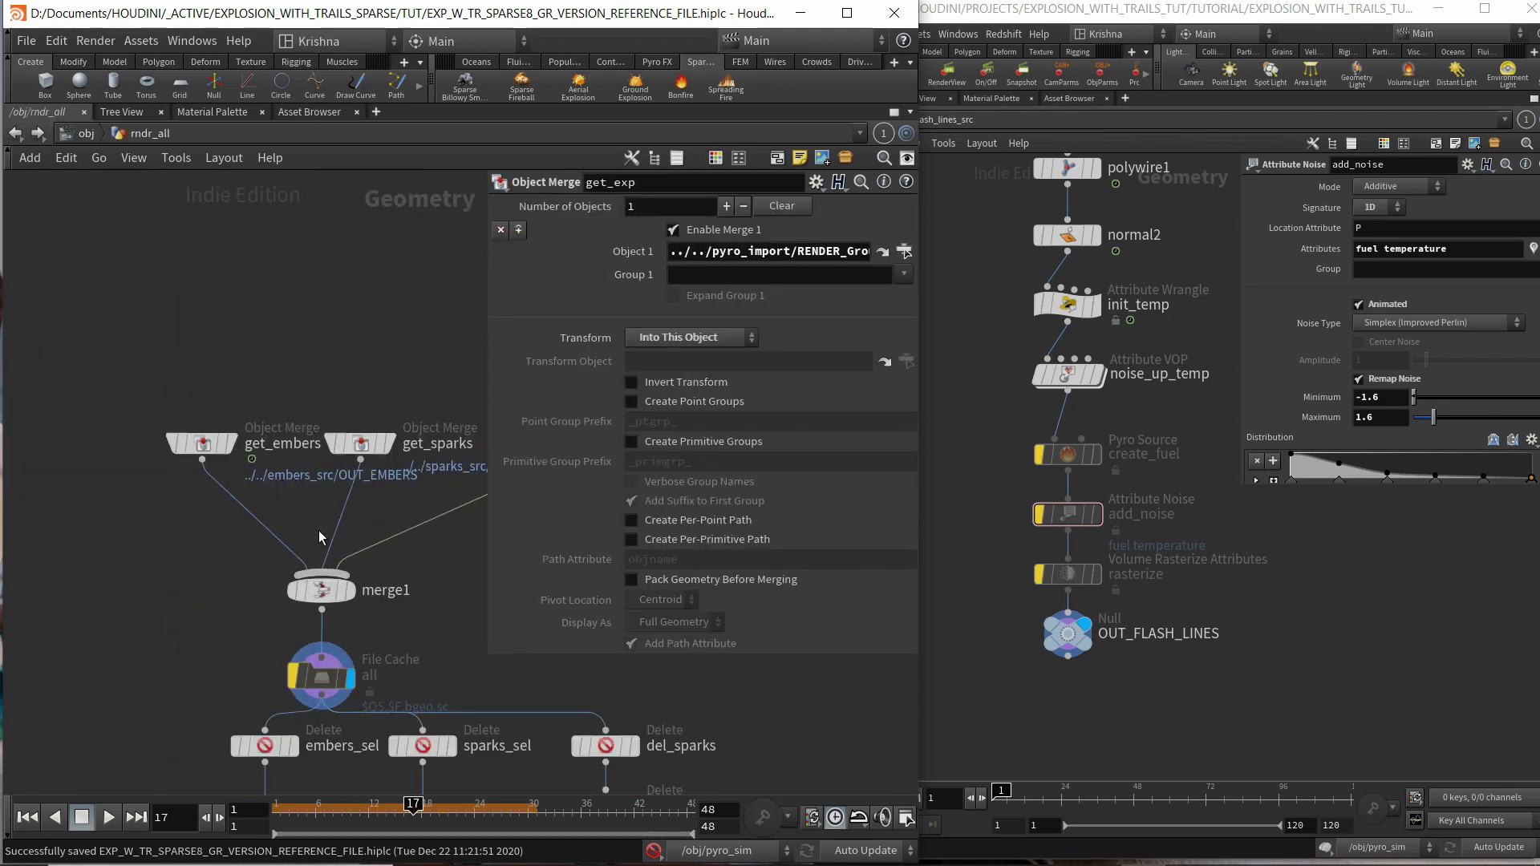
{"action": "middle_click_drag", "start_coordinate": [319, 532], "coordinate": [193, 411]}
{"action": "middle_click_drag", "start_coordinate": [417, 598], "coordinate": [404, 549]}
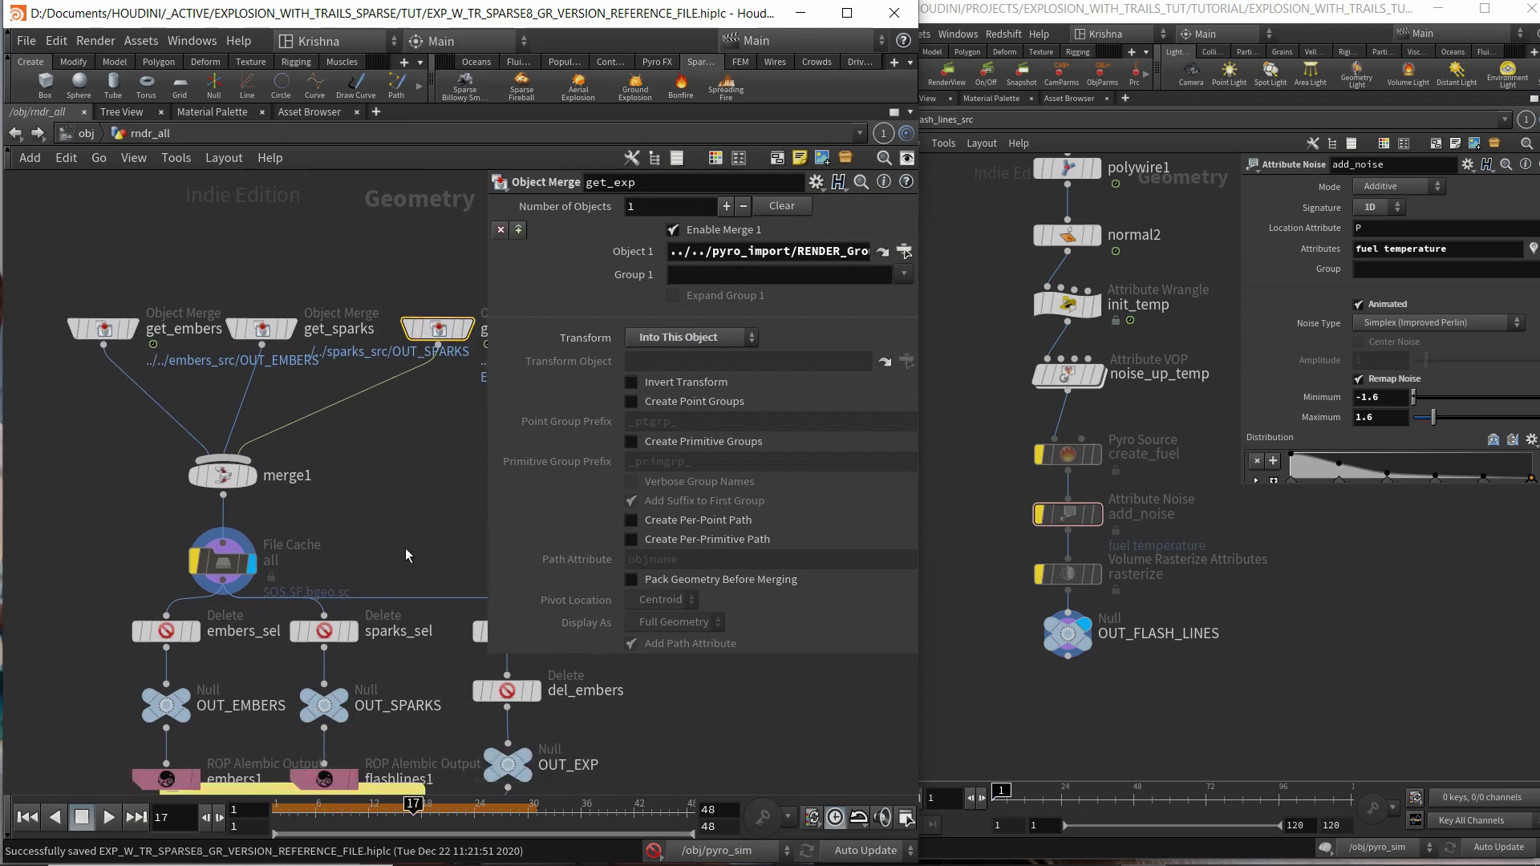
Examine rndr_all's file cache all, the embers_sel group filter, and the explosion branch through OUT_EXP and convertvdb1 to expvdb.
{"action": "left_click_drag", "start_coordinate": [376, 539], "coordinate": [186, 583]}
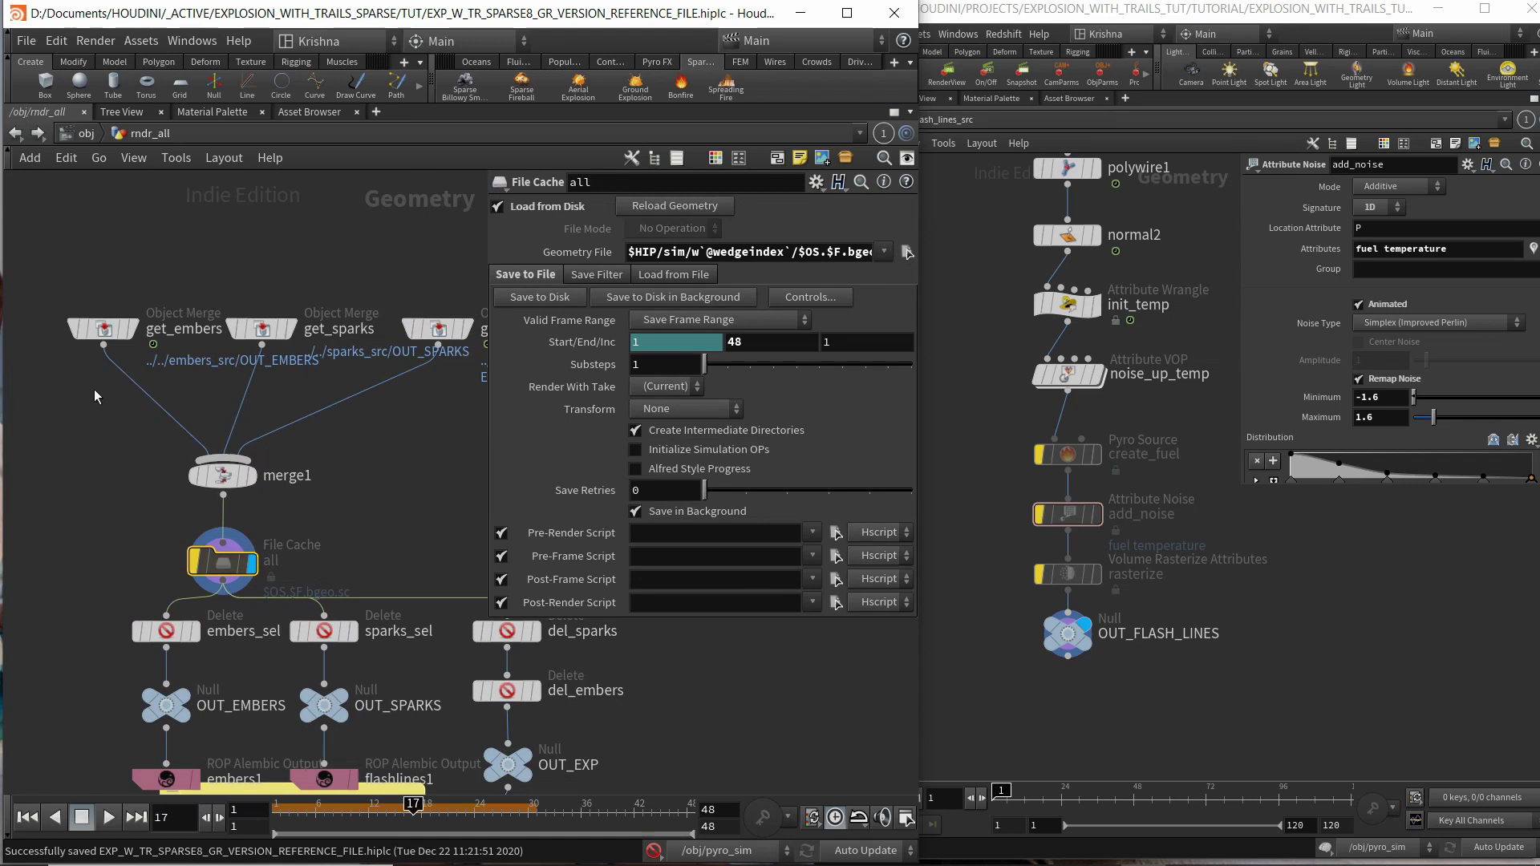
{"action": "middle_click_drag", "start_coordinate": [431, 547], "coordinate": [434, 491]}
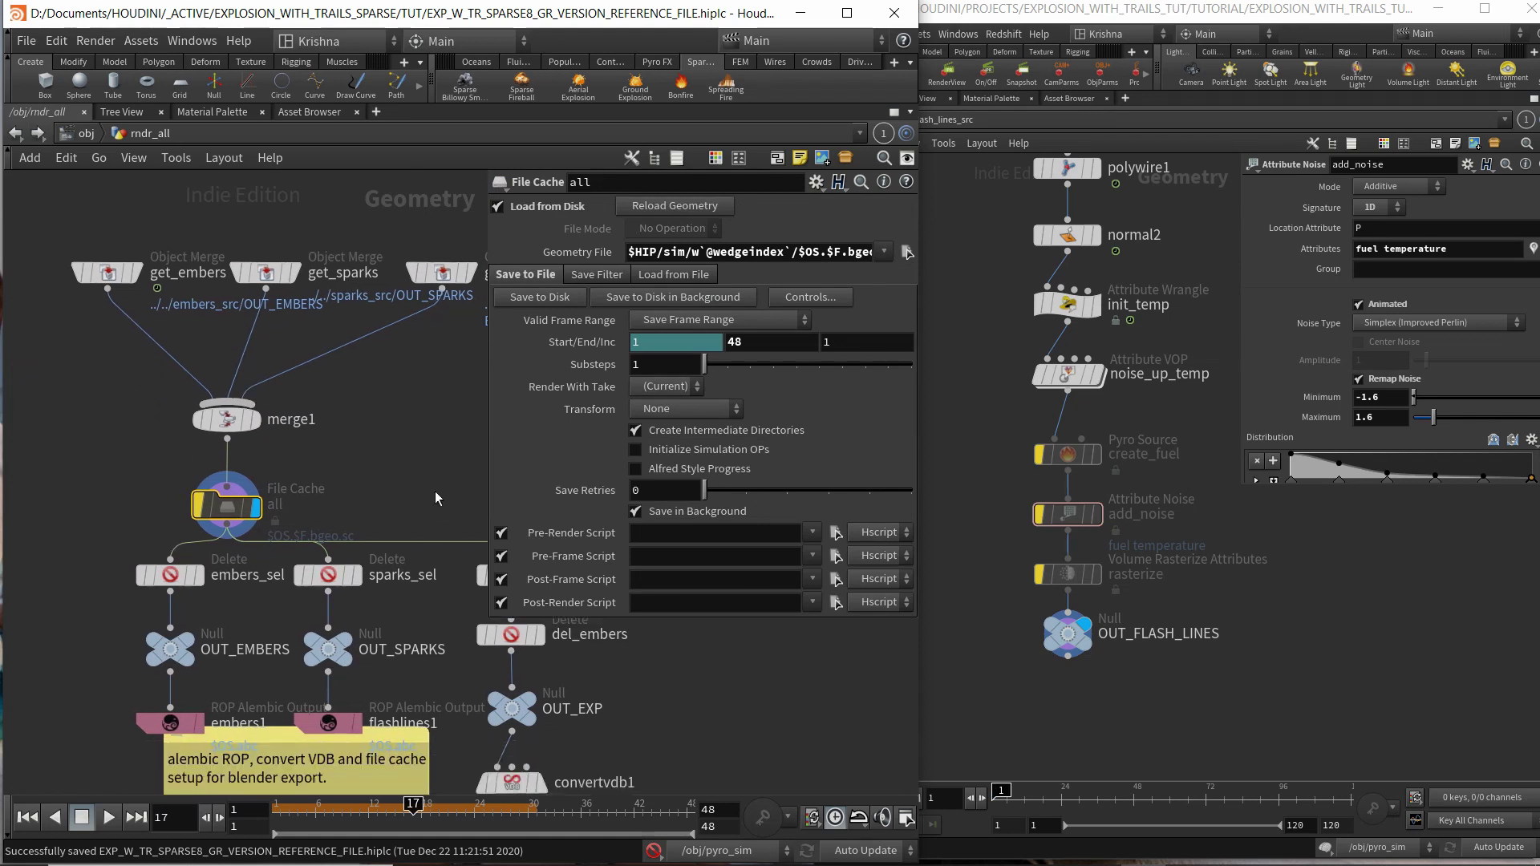
{"action": "middle_click_drag", "start_coordinate": [353, 464], "coordinate": [381, 415]}
{"action": "left_click", "coordinate": [183, 527]}
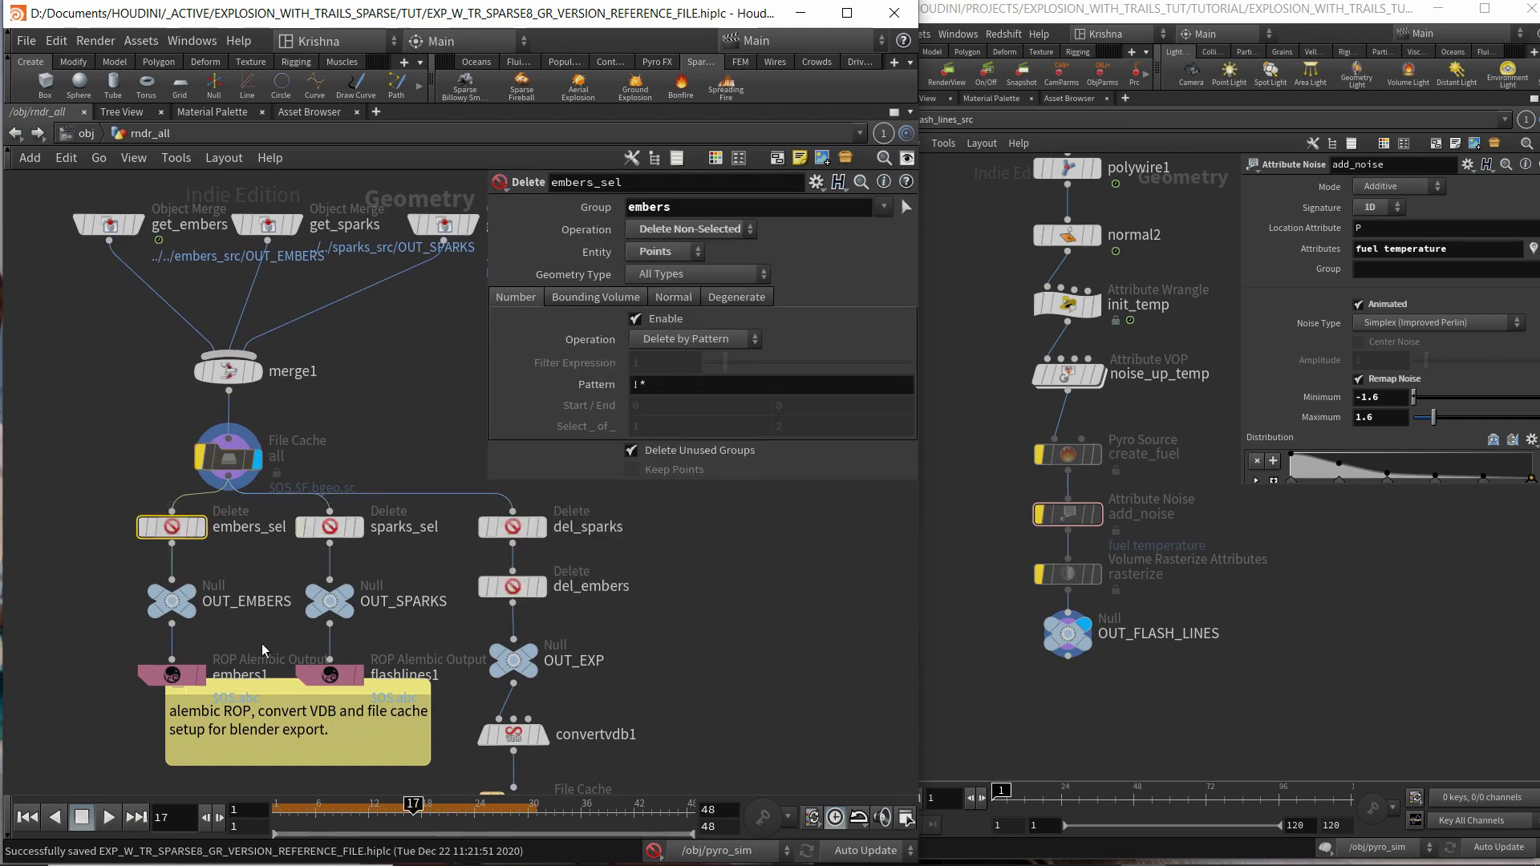
{"action": "middle_click_drag", "start_coordinate": [262, 643], "coordinate": [244, 570]}
{"action": "middle_click_drag", "start_coordinate": [382, 564], "coordinate": [304, 576]}
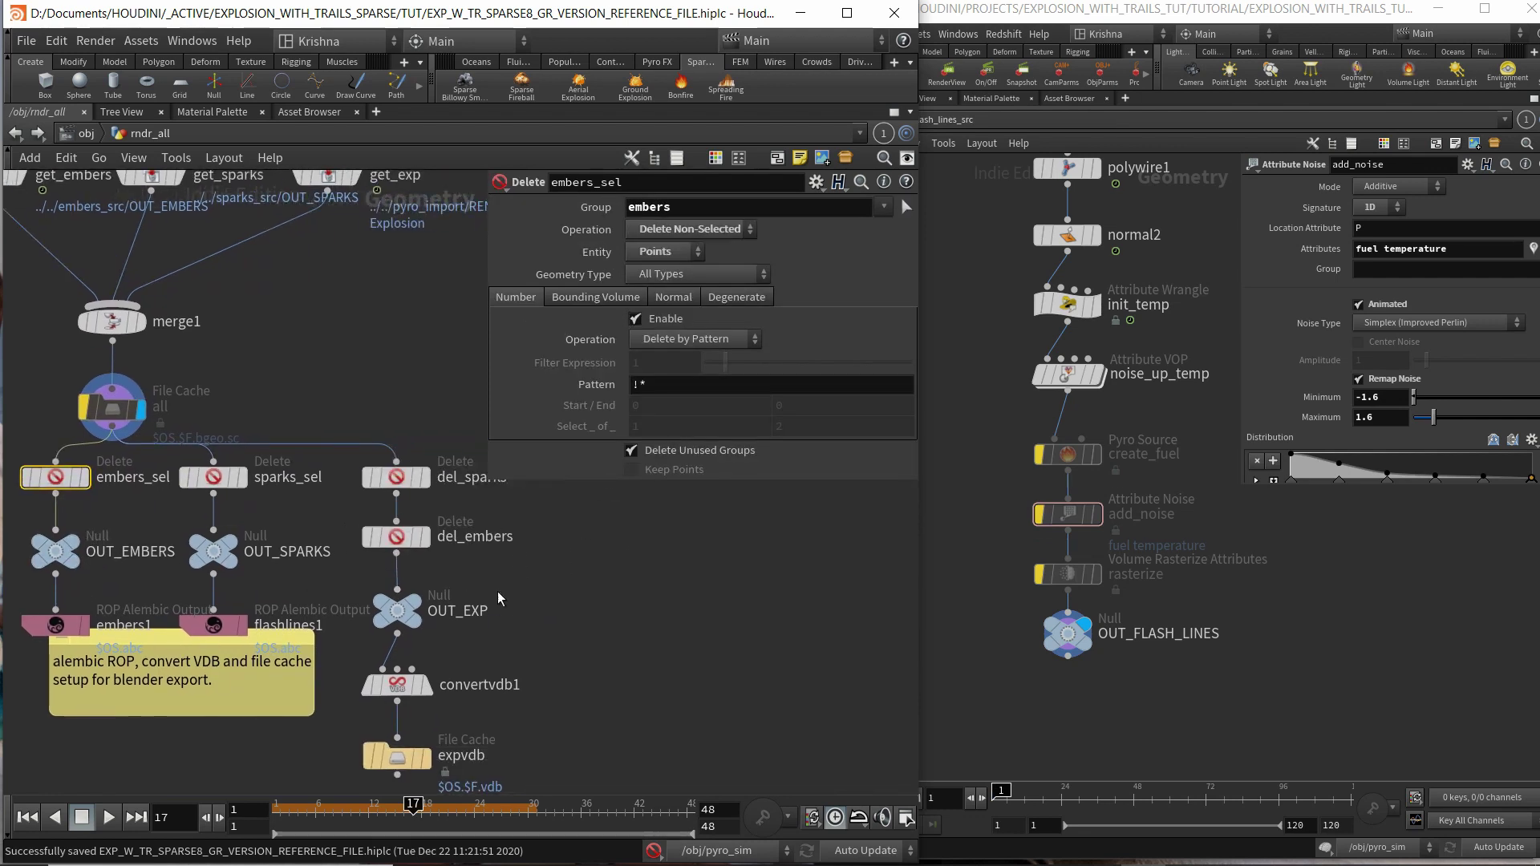
{"action": "middle_click_drag", "start_coordinate": [498, 592], "coordinate": [512, 556]}
{"action": "middle_click_drag", "start_coordinate": [464, 601], "coordinate": [545, 676]}
{"action": "mouse_move", "coordinate": [167, 493]}
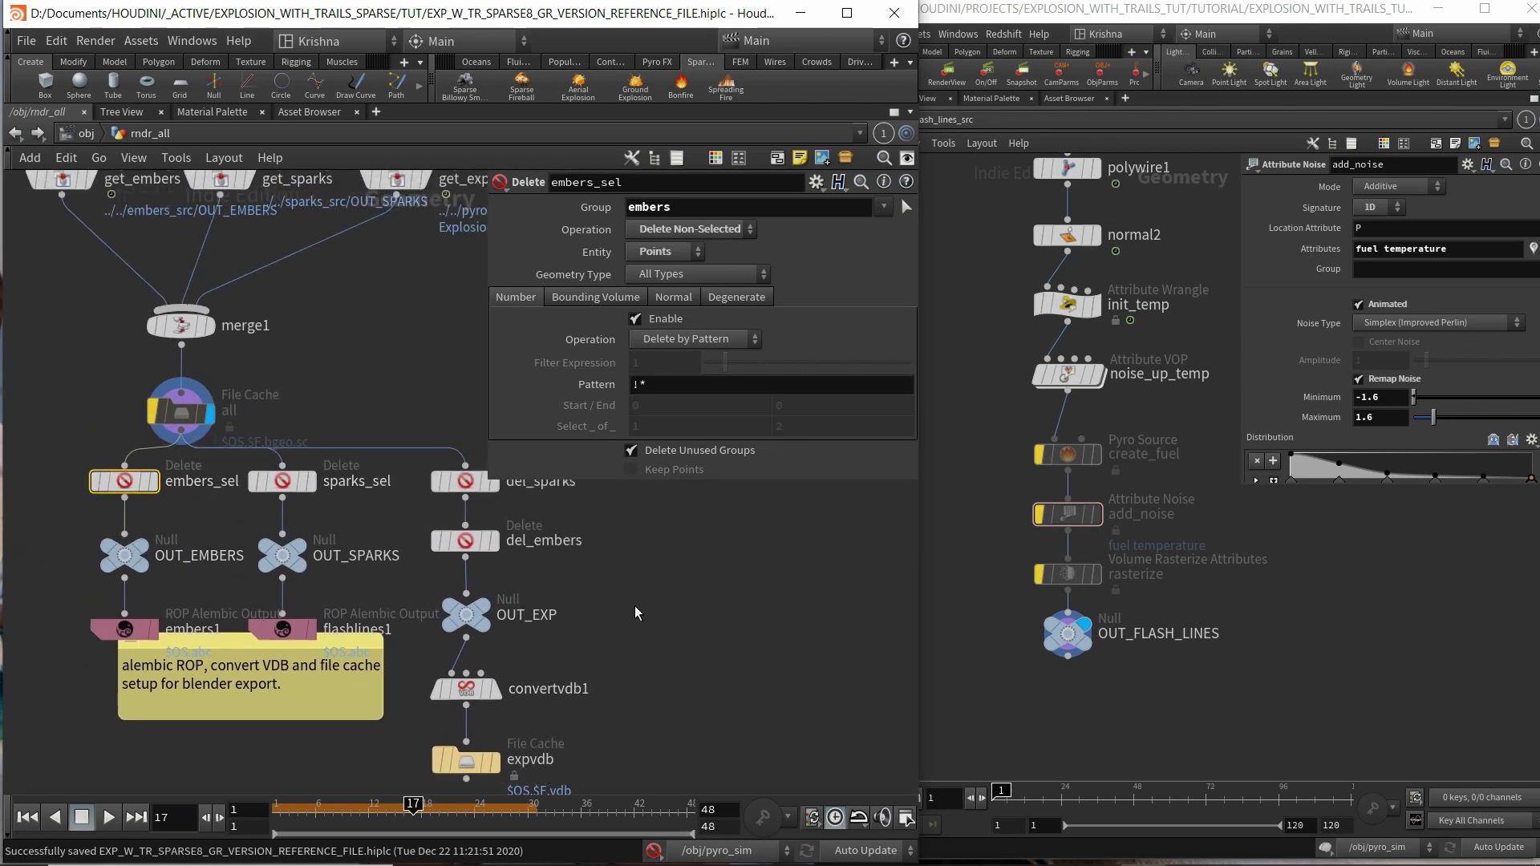
{"action": "middle_click_drag", "start_coordinate": [633, 604], "coordinate": [531, 639]}
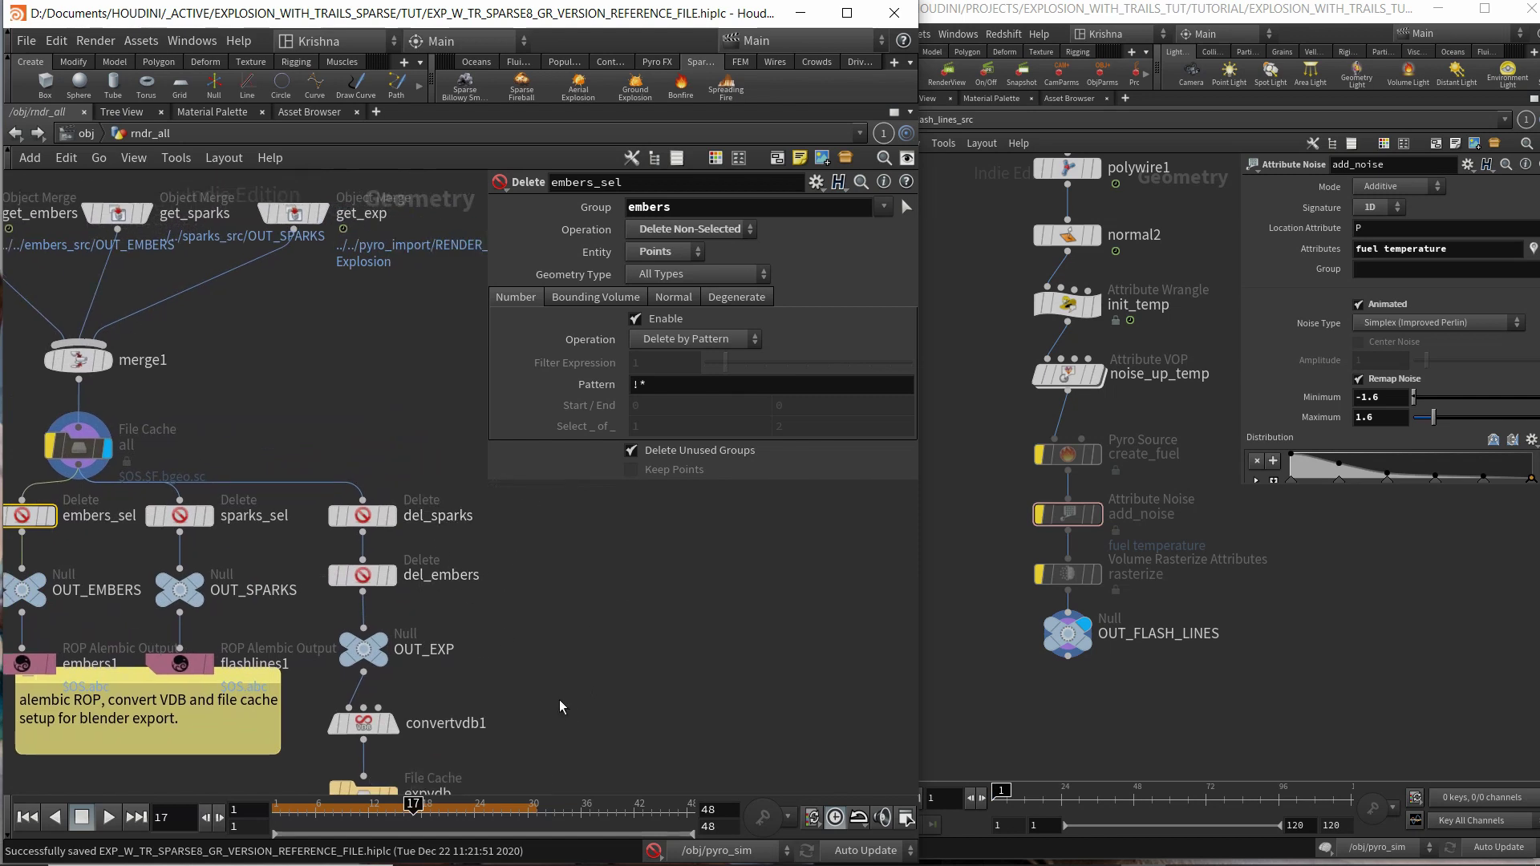
{"action": "middle_click_drag", "start_coordinate": [560, 699], "coordinate": [555, 617]}
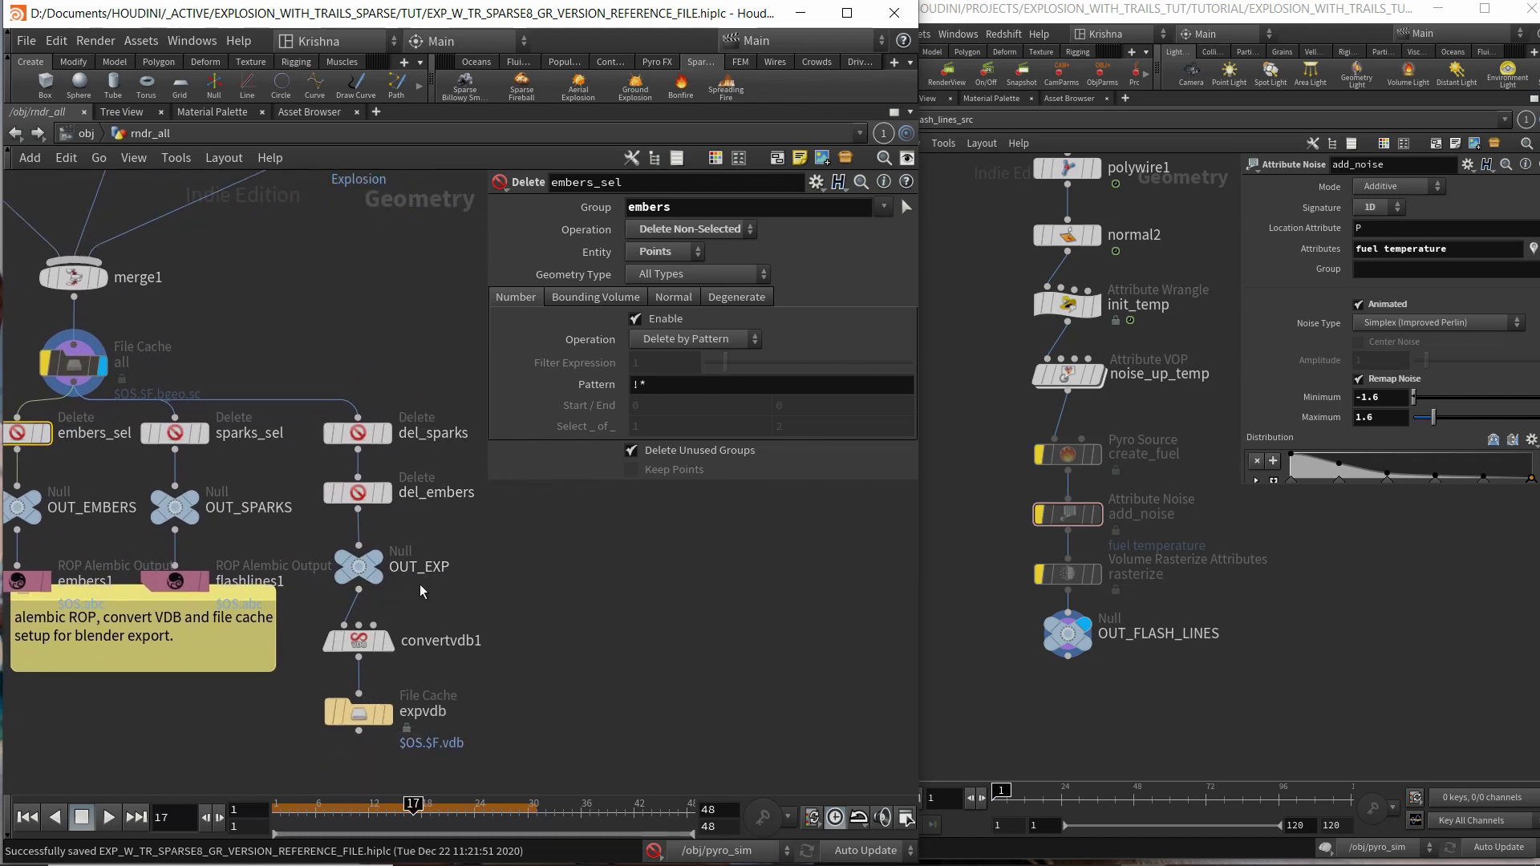
Compare the group filter of sparks_sel in rndr_all with the group name of group1 in sparks_src.
{"action": "key", "text": "u"}
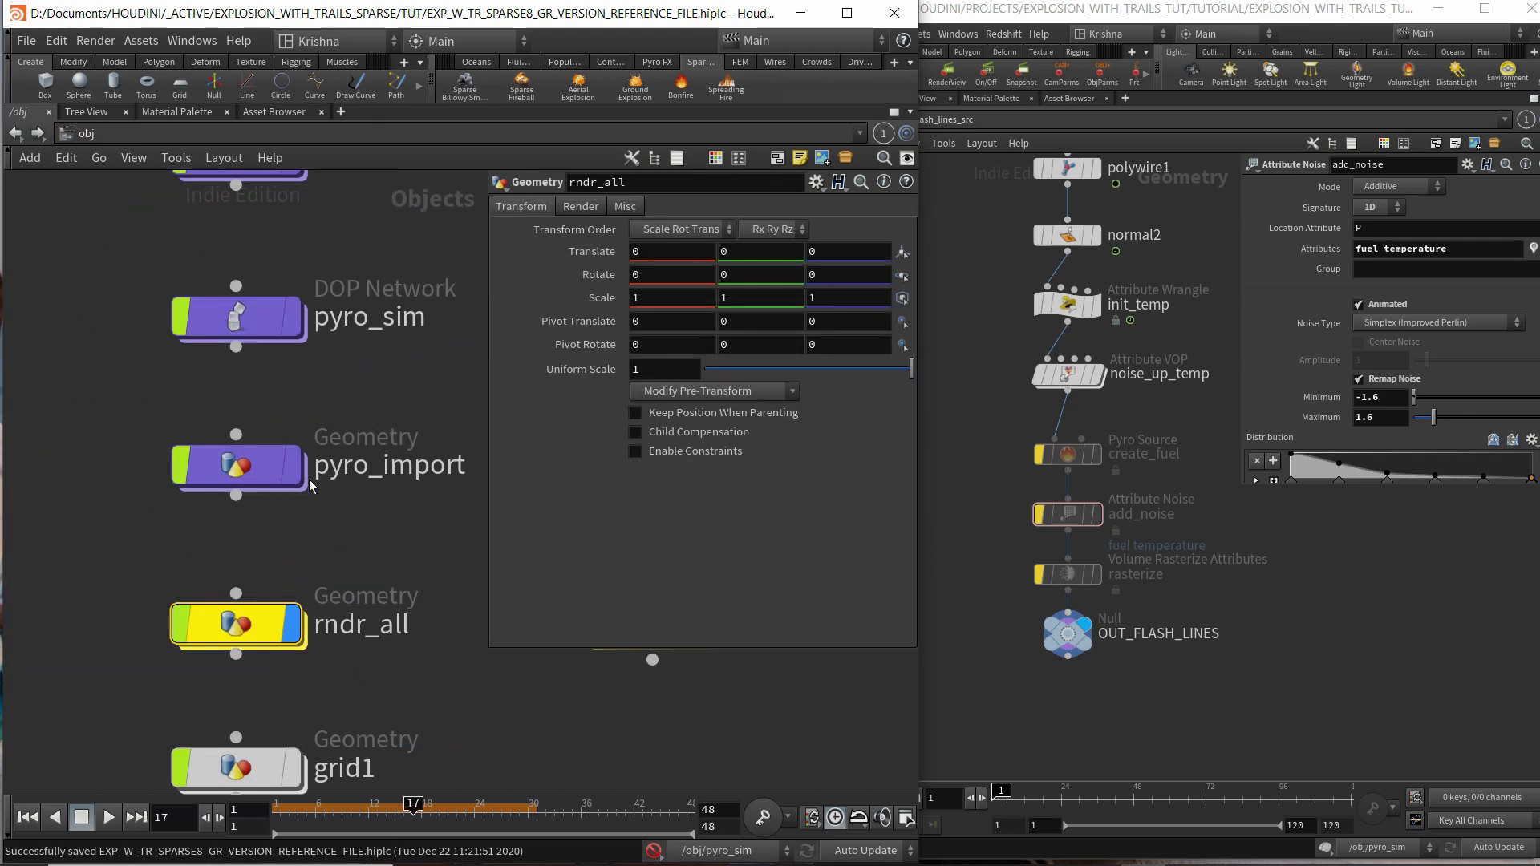
{"action": "left_click", "coordinate": [15, 134]}
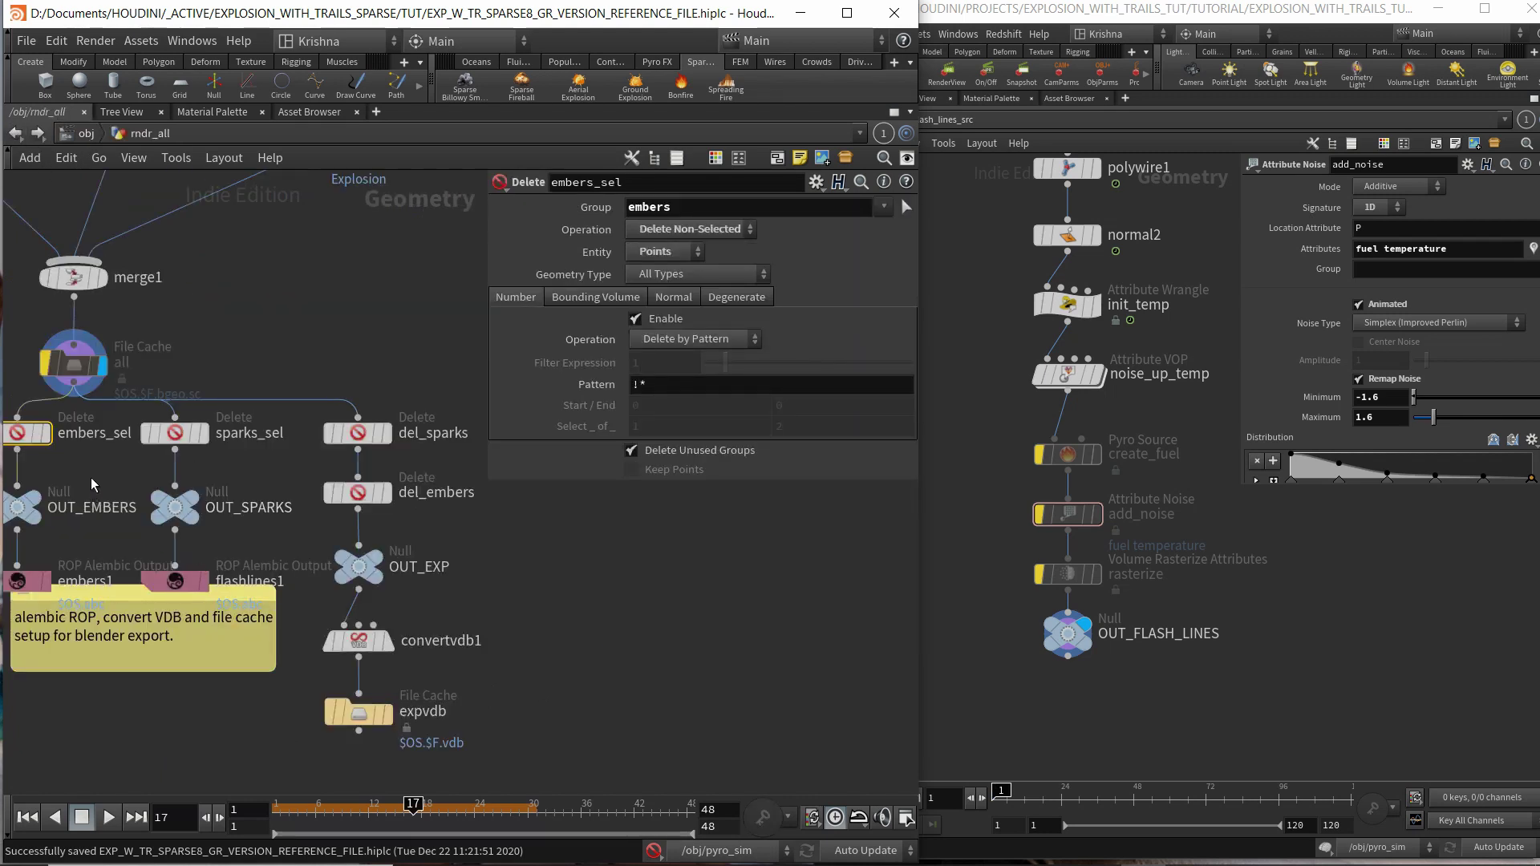
{"action": "left_click", "coordinate": [193, 433]}
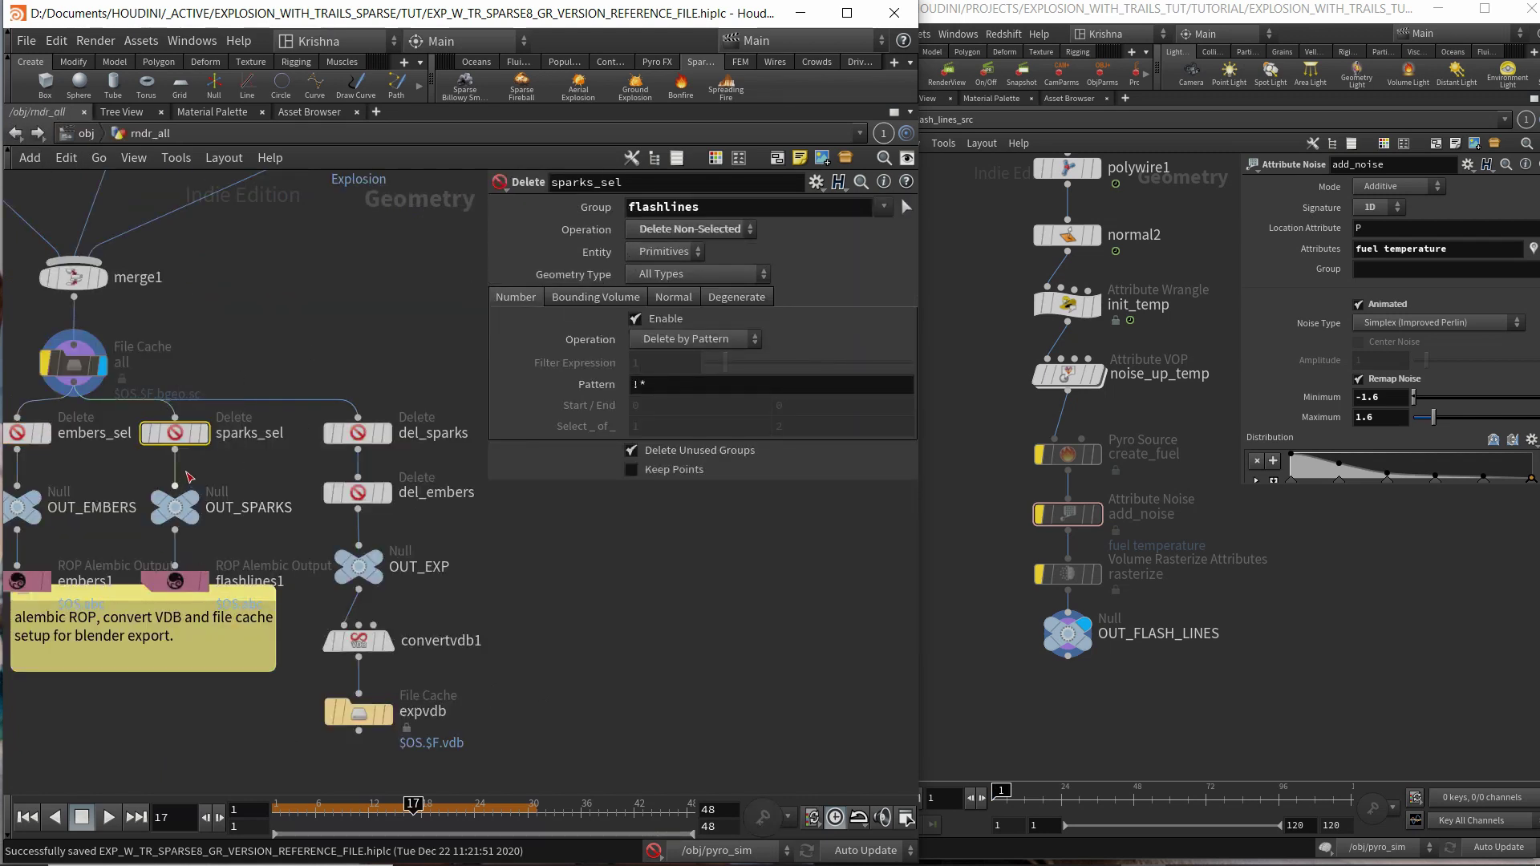
{"action": "left_click", "coordinate": [84, 134]}
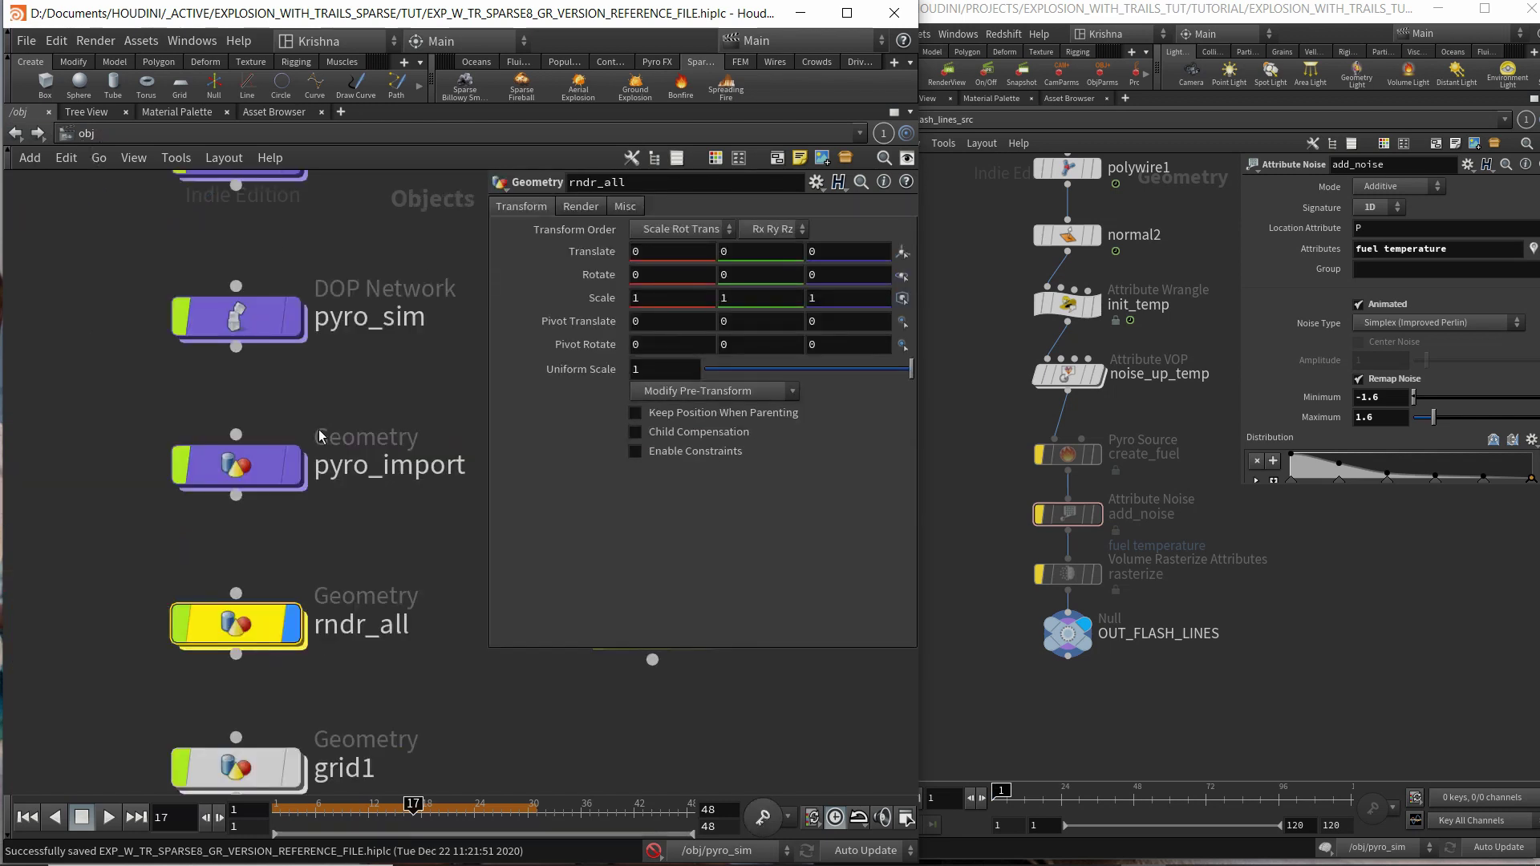
{"action": "scroll", "coordinate": [401, 399], "scroll_direction": "up", "scroll_amount": 5}
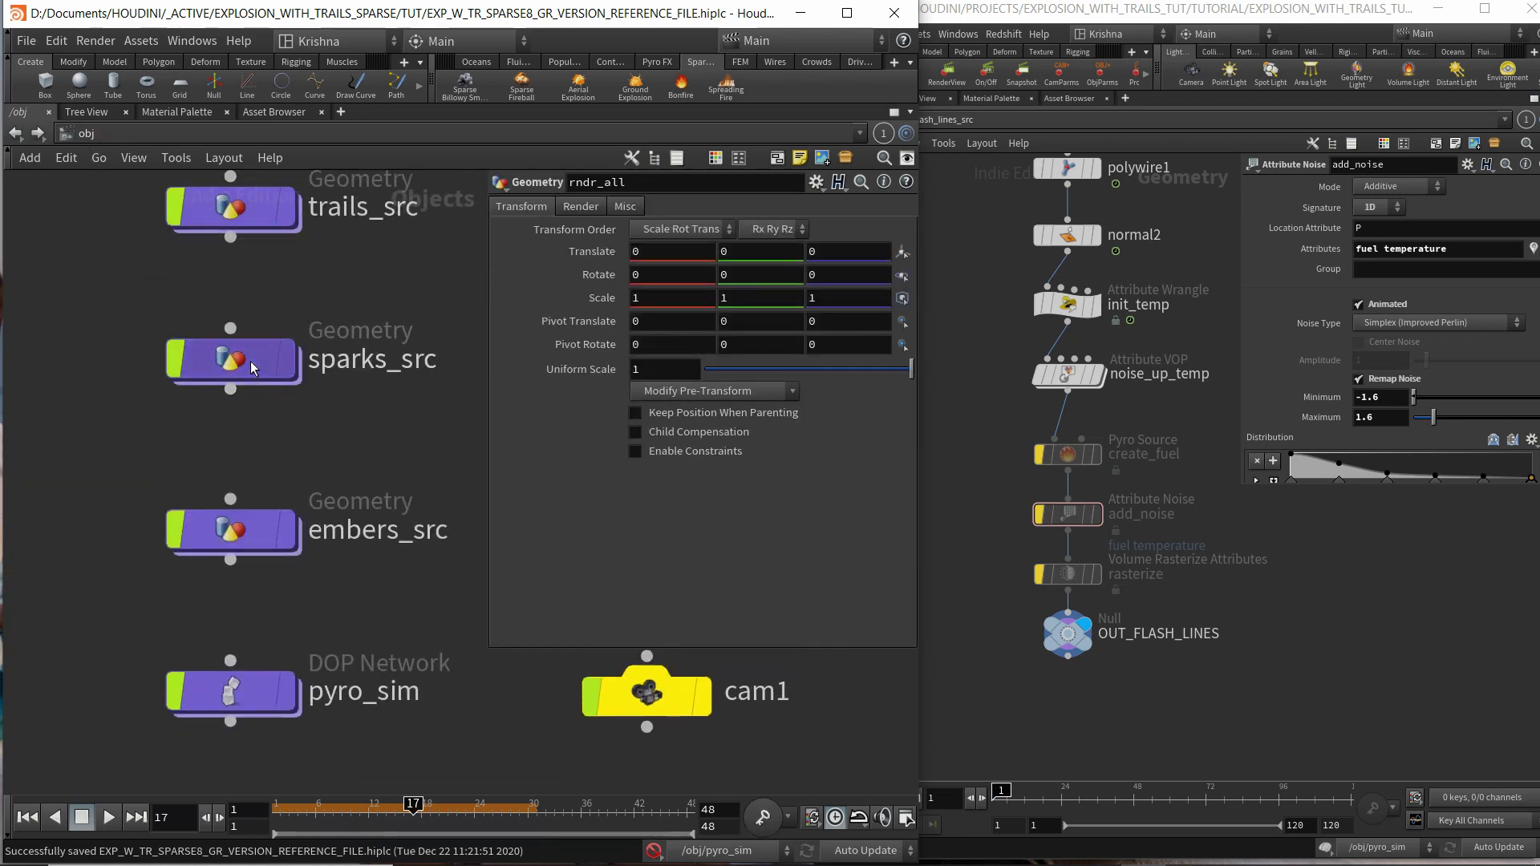
{"action": "double_click", "coordinate": [250, 360]}
{"action": "middle_click_drag", "start_coordinate": [366, 417], "coordinate": [373, 496]}
{"action": "left_click", "coordinate": [281, 439]}
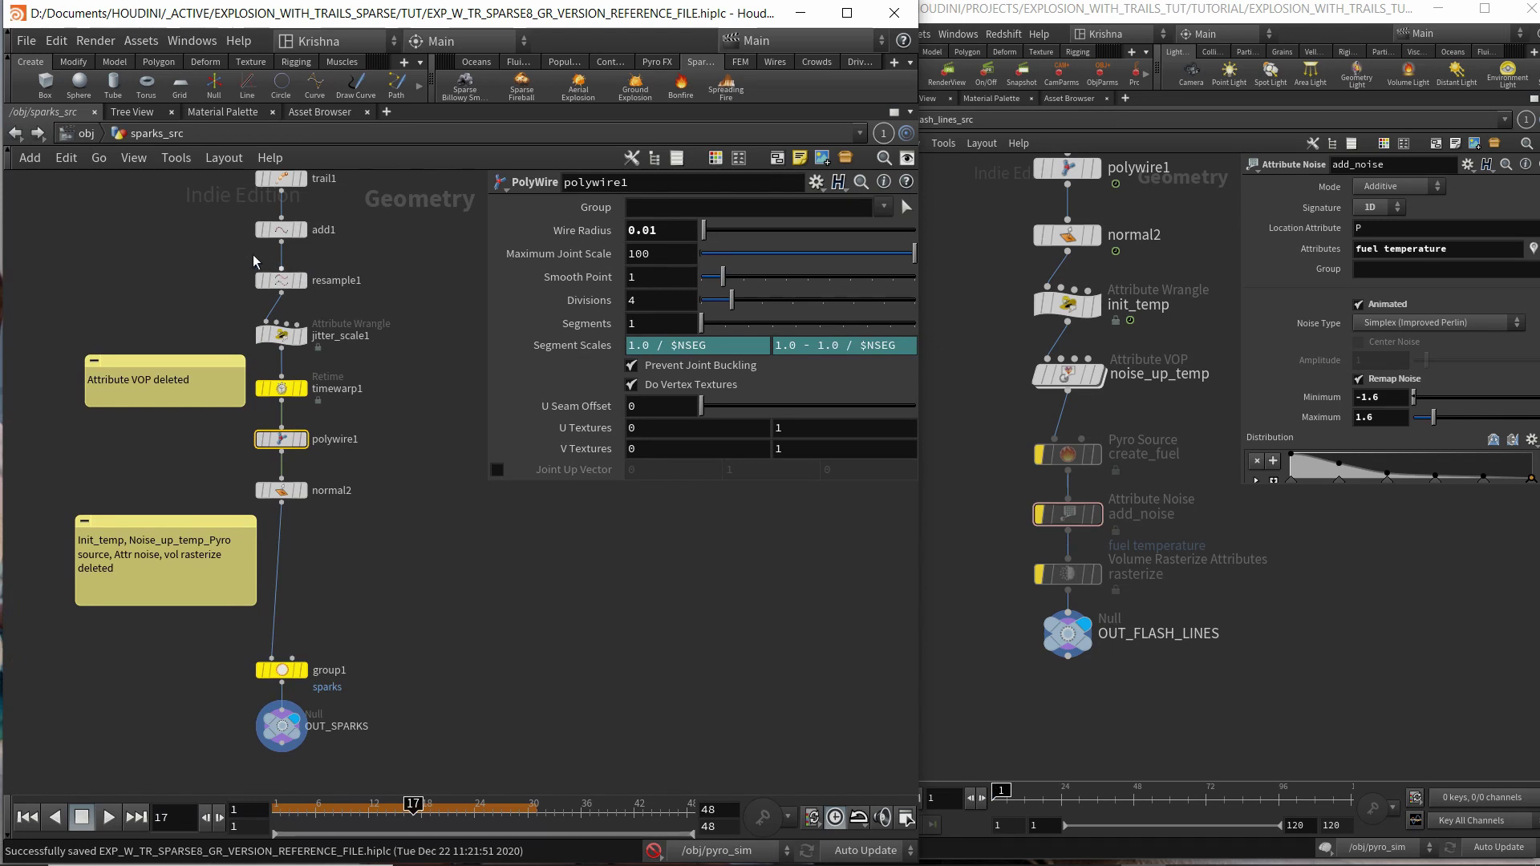
{"action": "left_click", "coordinate": [290, 671]}
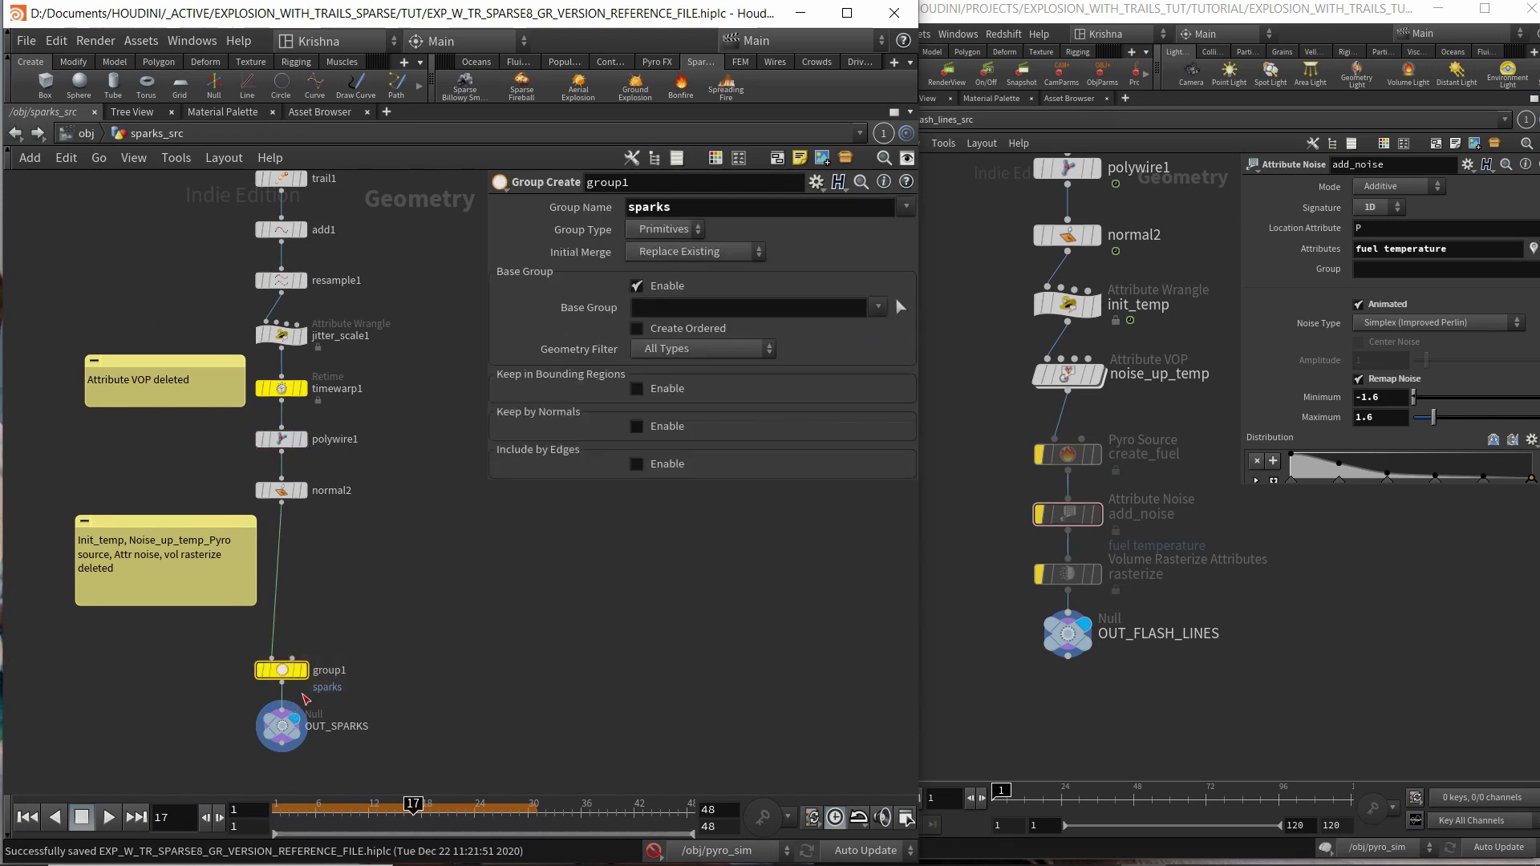
Return to the object level, save the scene, and open the embers_src network.
{"action": "left_click", "coordinate": [92, 135]}
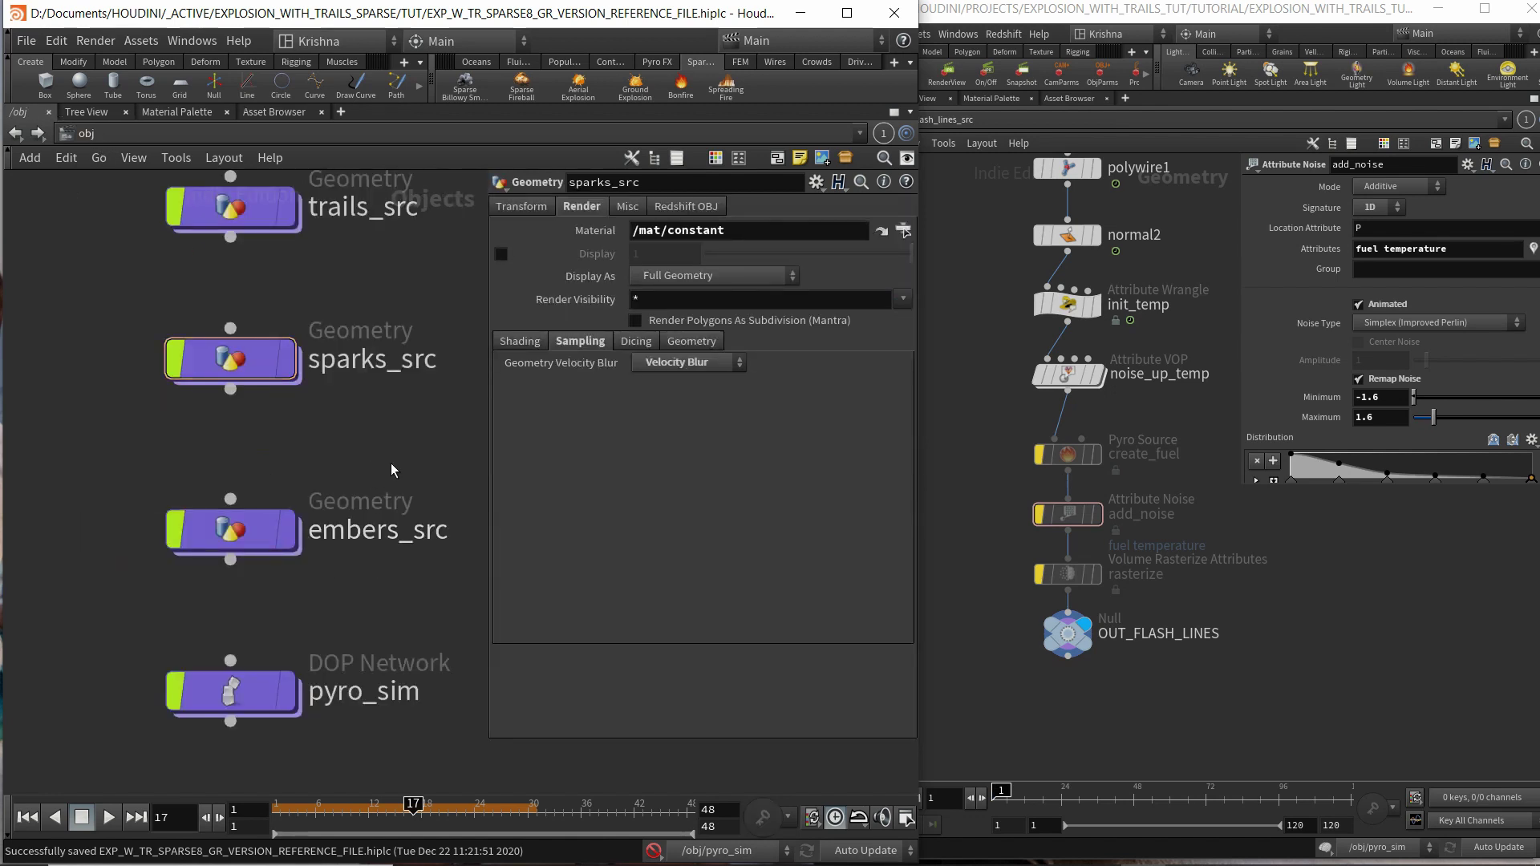
{"action": "key", "text": "ctrl+s"}
{"action": "double_click", "coordinate": [241, 529]}
{"action": "middle_click_drag", "start_coordinate": [601, 508], "coordinate": [481, 626]}
In the other Houdini window's tutorial scene, open embers_src and inspect the attribrandomize1 settings for comparison.
{"action": "left_click", "coordinate": [945, 211]}
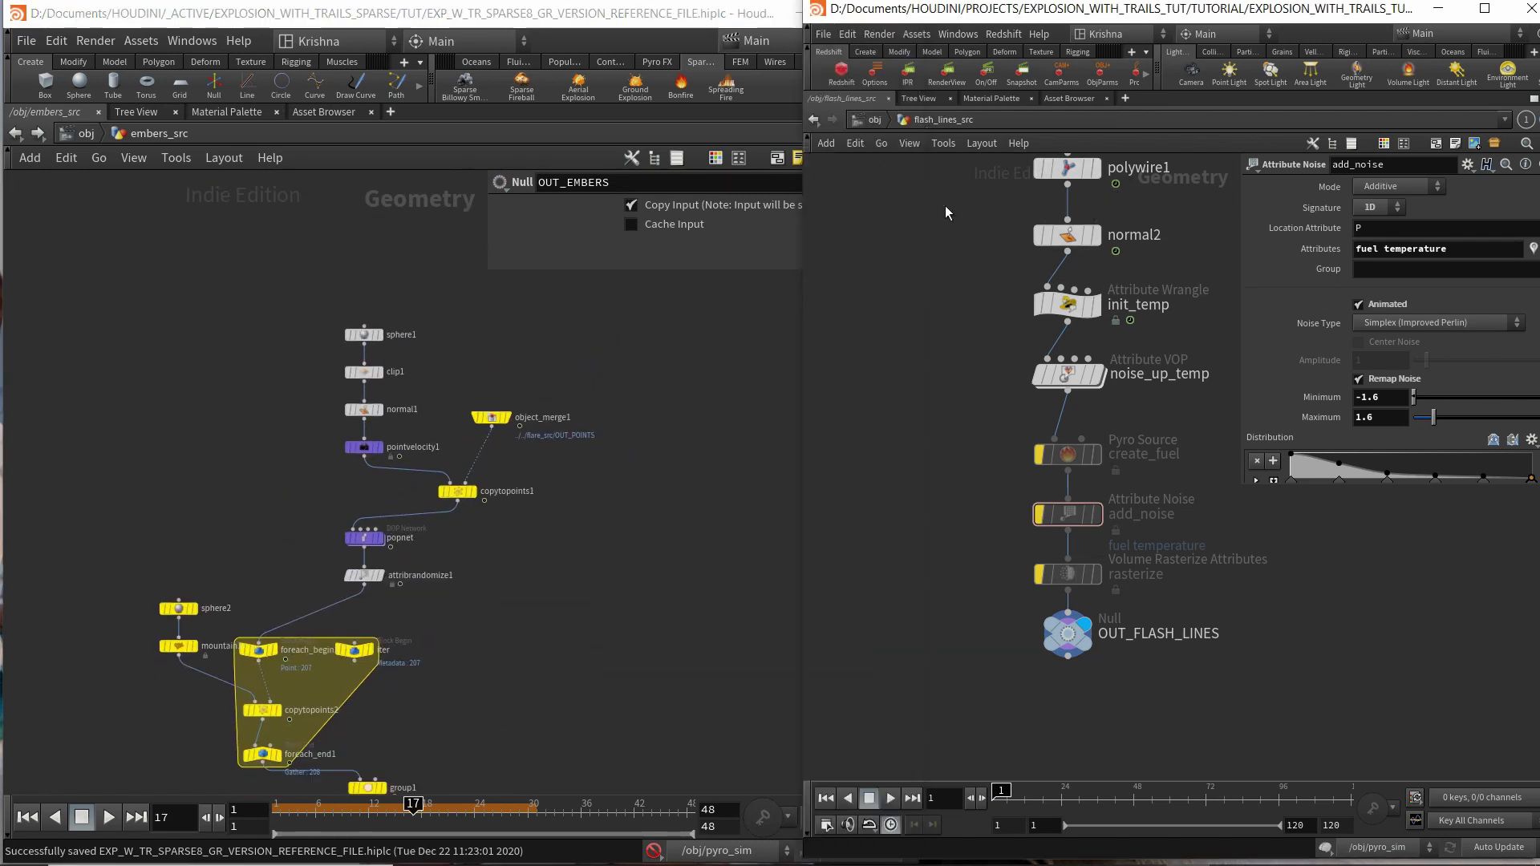
{"action": "left_click", "coordinate": [874, 122]}
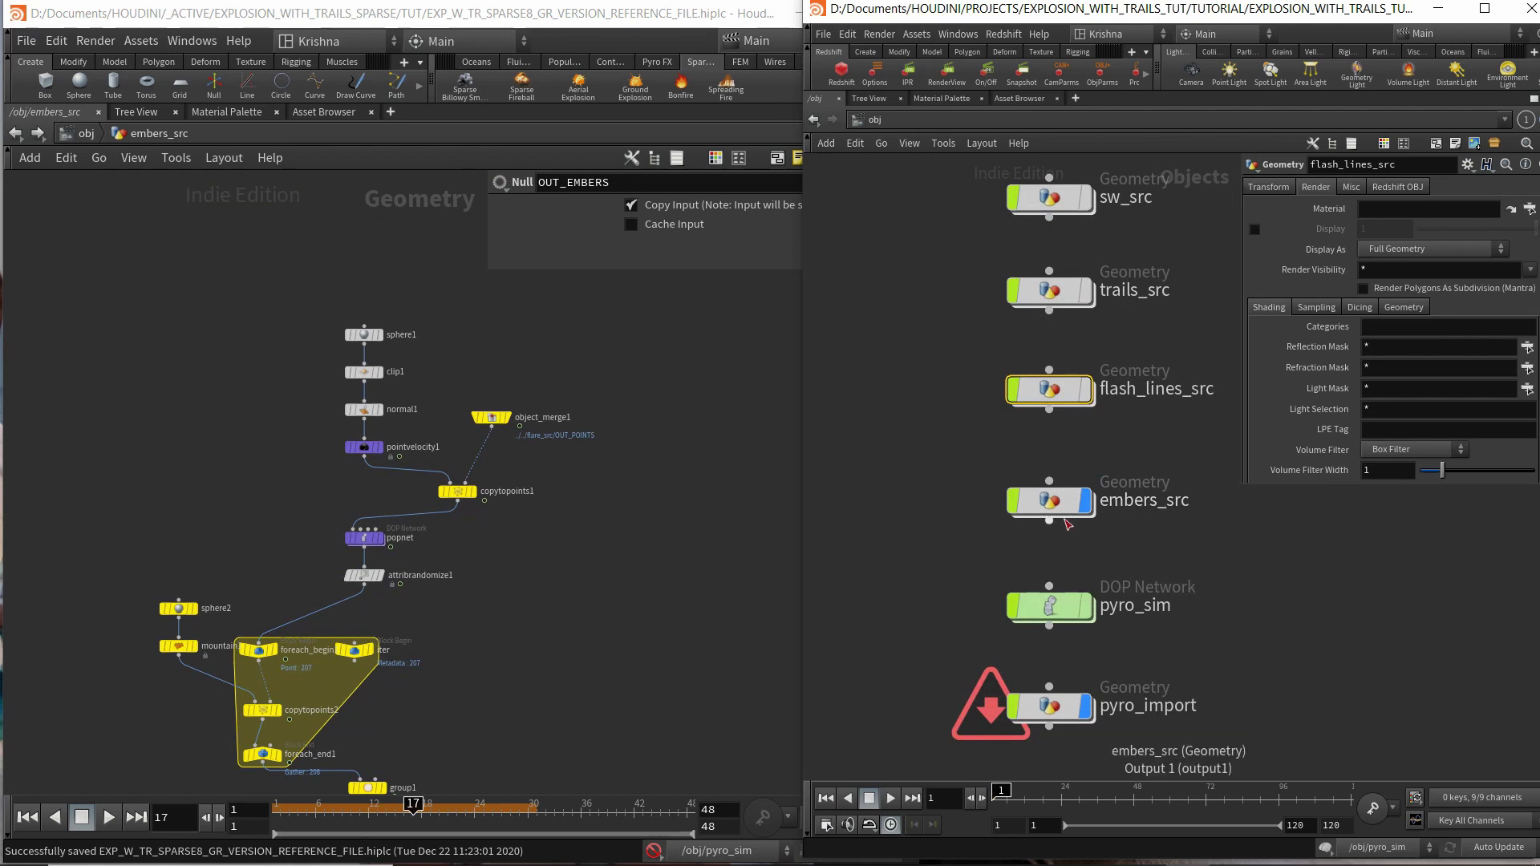
{"action": "double_click", "coordinate": [1061, 508]}
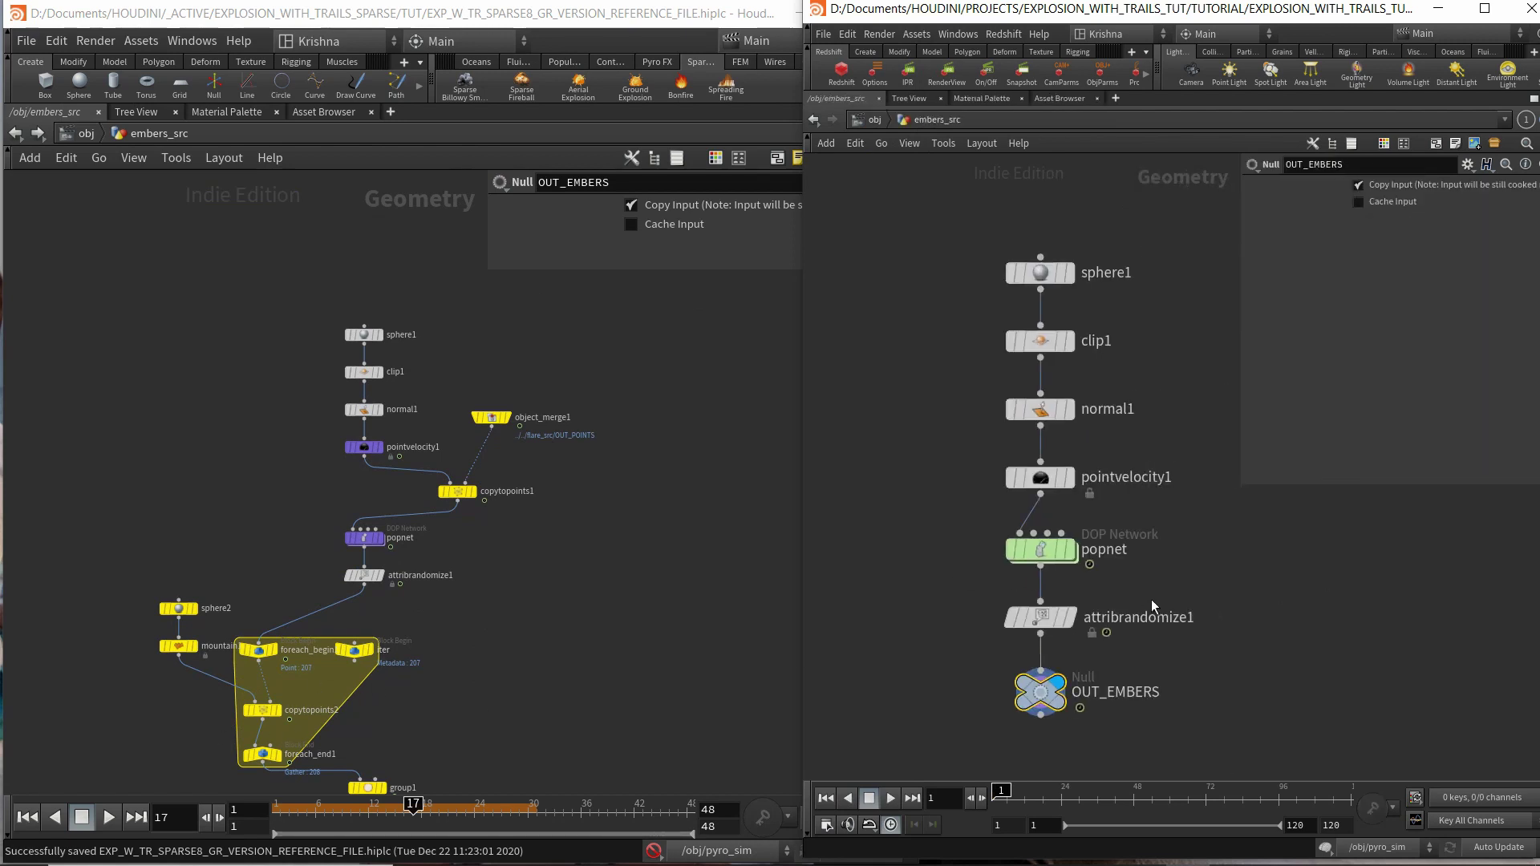
{"action": "left_click", "coordinate": [1040, 617]}
In the reference scene's embers_src, review the sphere1-to-pointvelocity1 chain, including the normal1 settings and pointvelocity1's curl noise.
{"action": "left_click", "coordinate": [366, 333]}
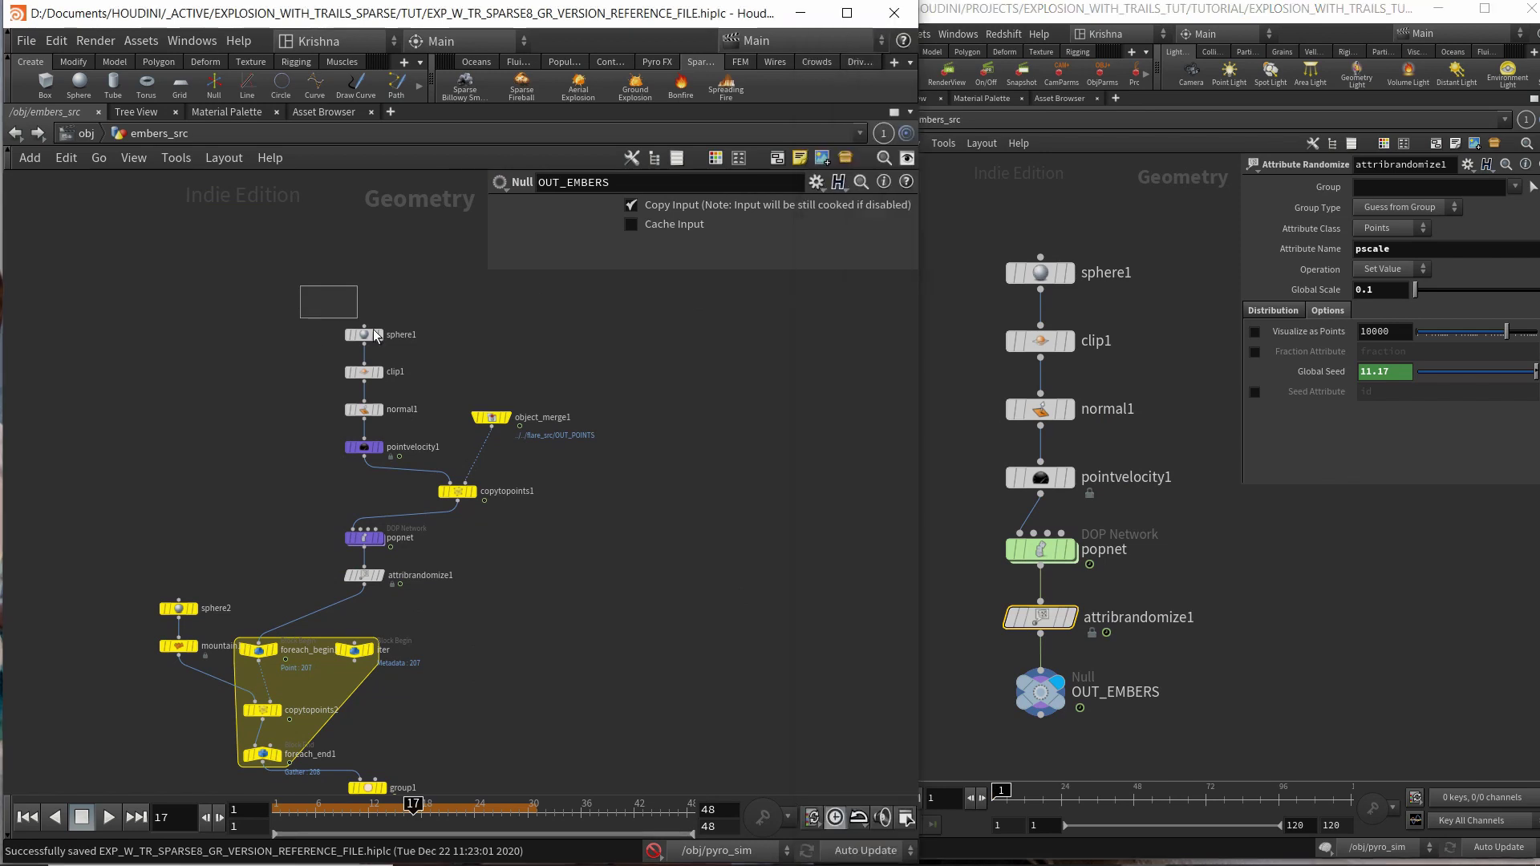
{"action": "left_click", "coordinate": [364, 371]}
{"action": "left_click_drag", "start_coordinate": [285, 418], "coordinate": [417, 397]}
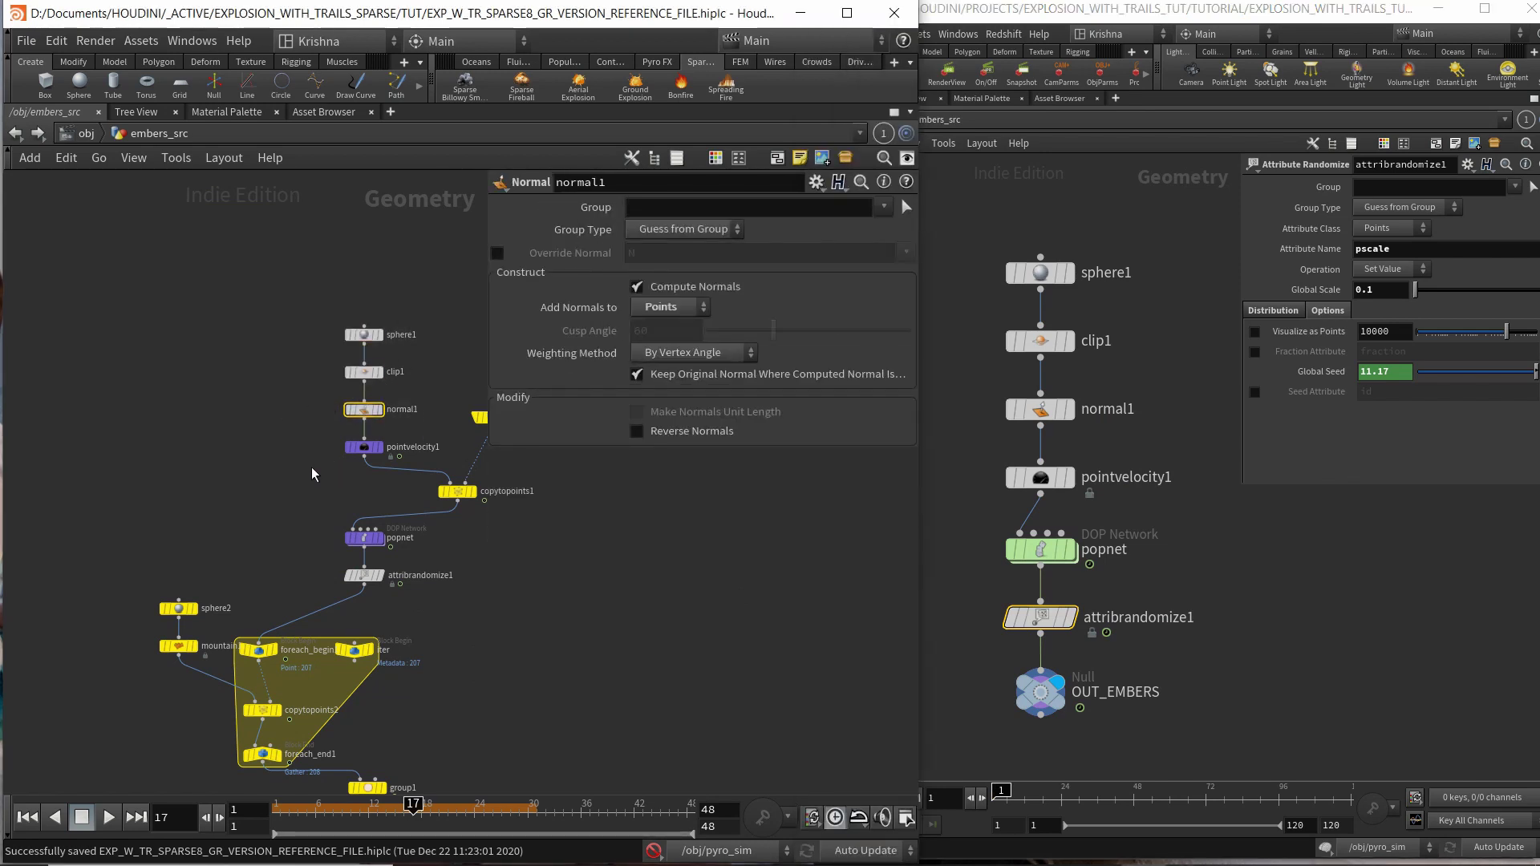
{"action": "left_click", "coordinate": [364, 447]}
{"action": "middle_click_drag", "start_coordinate": [523, 548], "coordinate": [364, 583]}
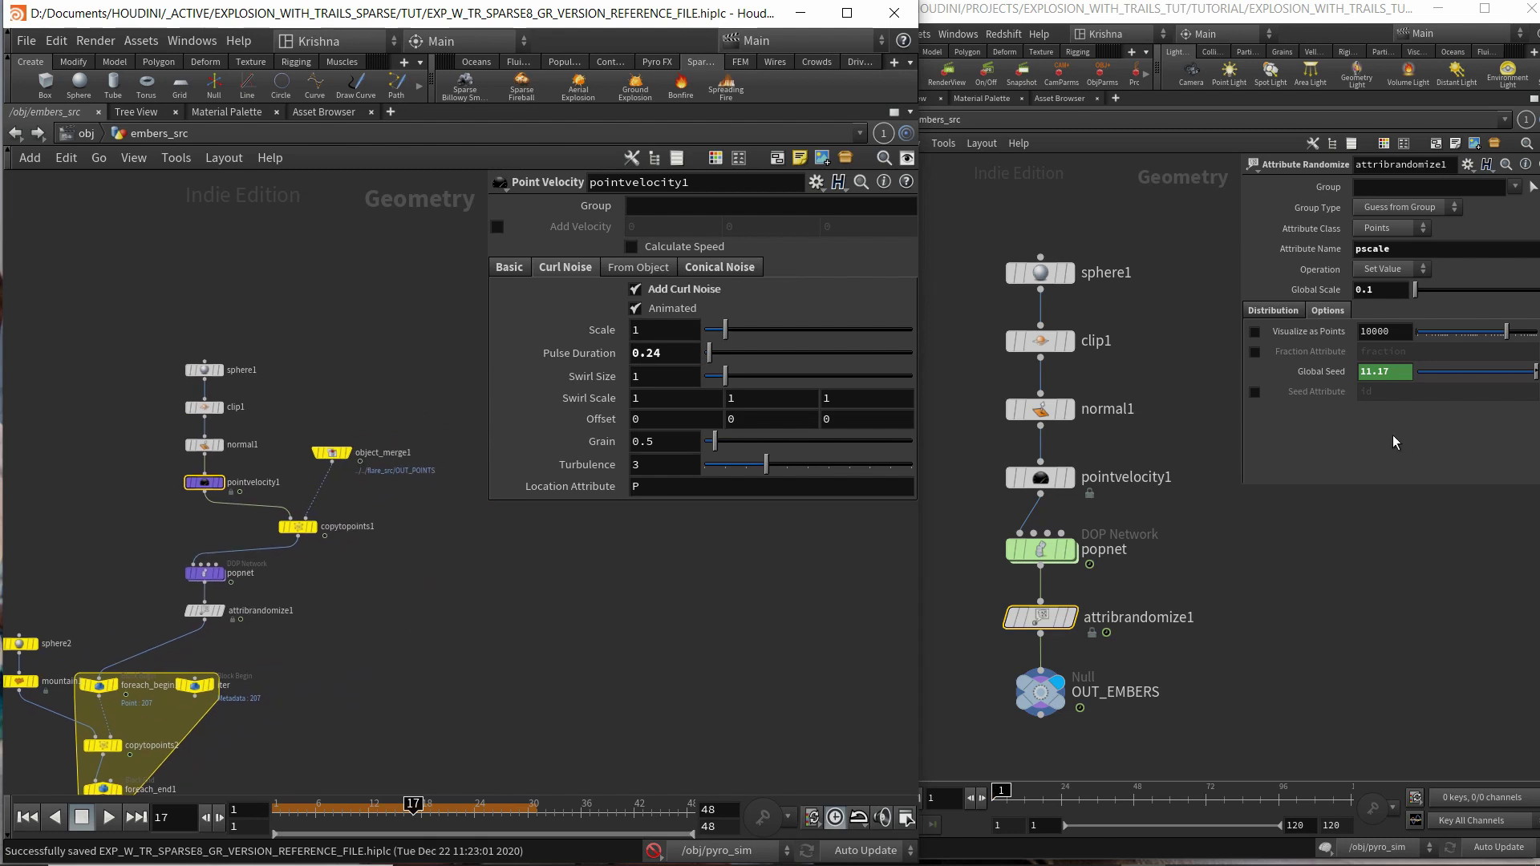
Compare the Basic, Curl Noise and Conical Noise settings of pointvelocity1 in the tutorial and reference scenes.
{"action": "left_click", "coordinate": [1040, 478]}
{"action": "left_click", "coordinate": [531, 317]}
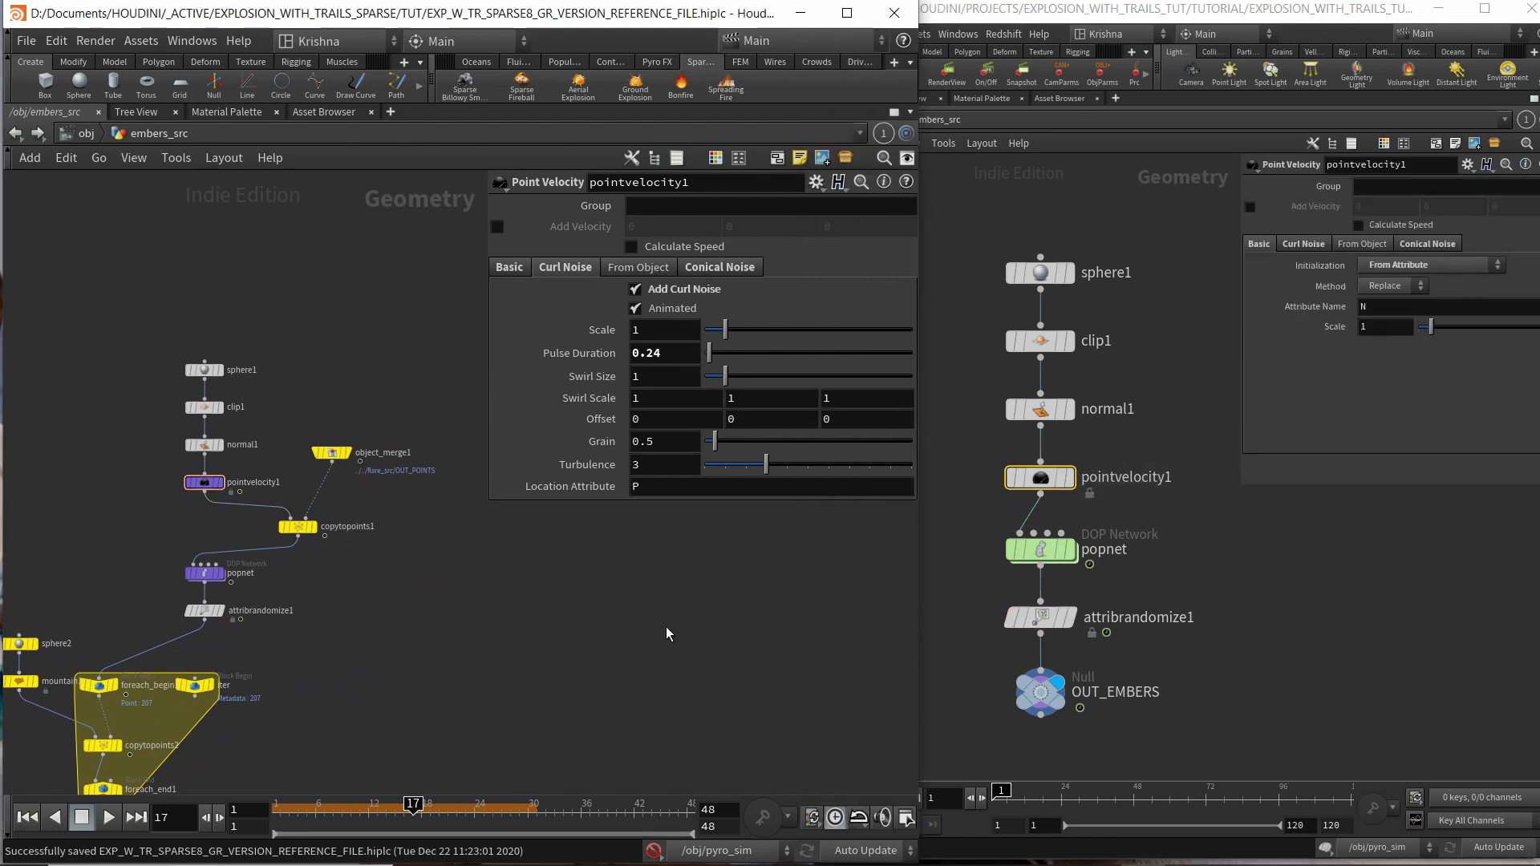
{"action": "left_click", "coordinate": [510, 268]}
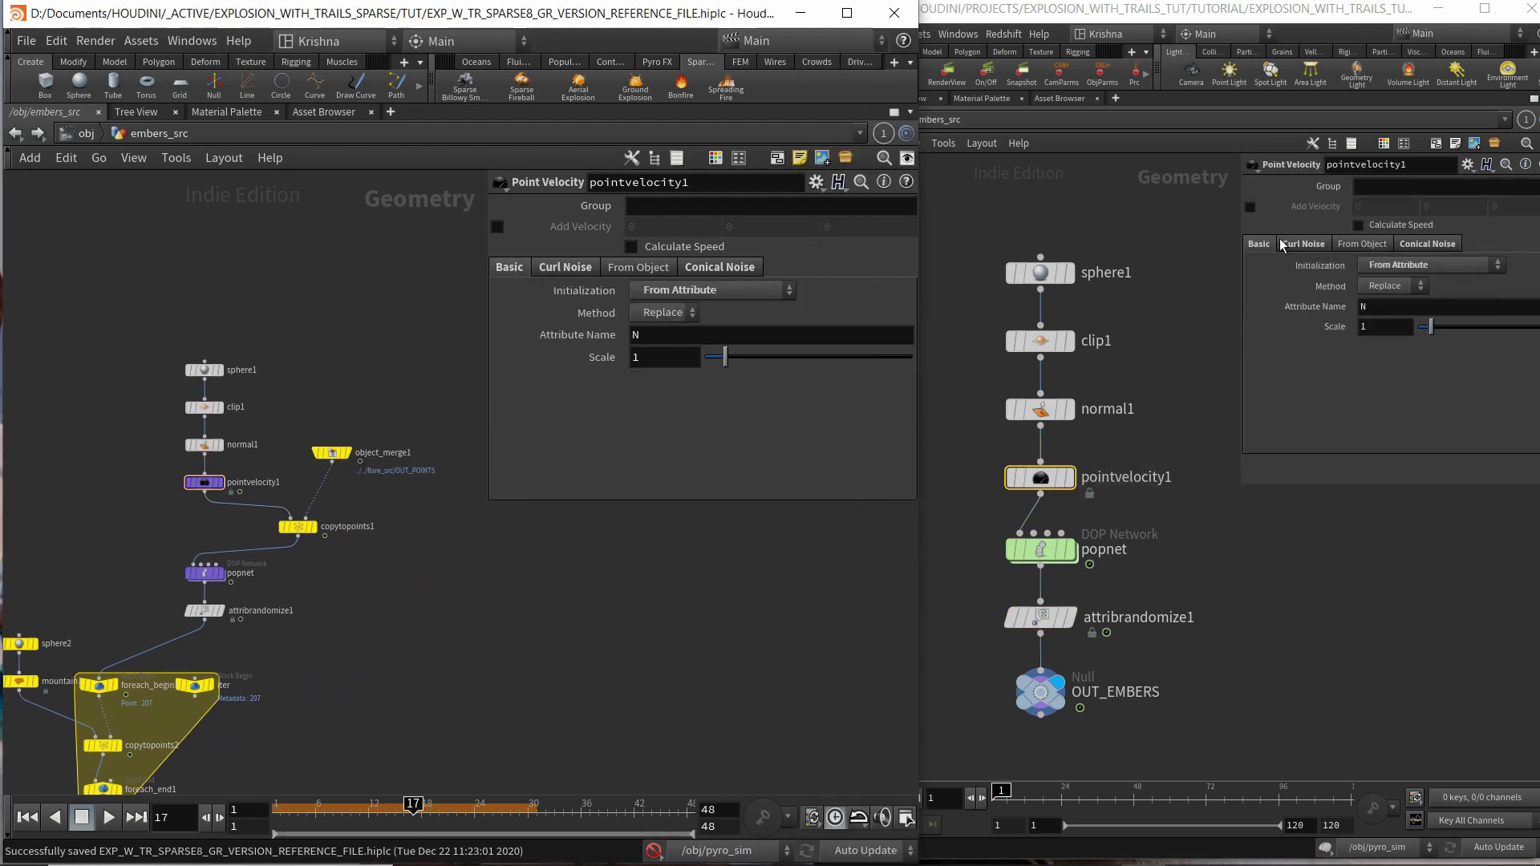
{"action": "left_click", "coordinate": [562, 267]}
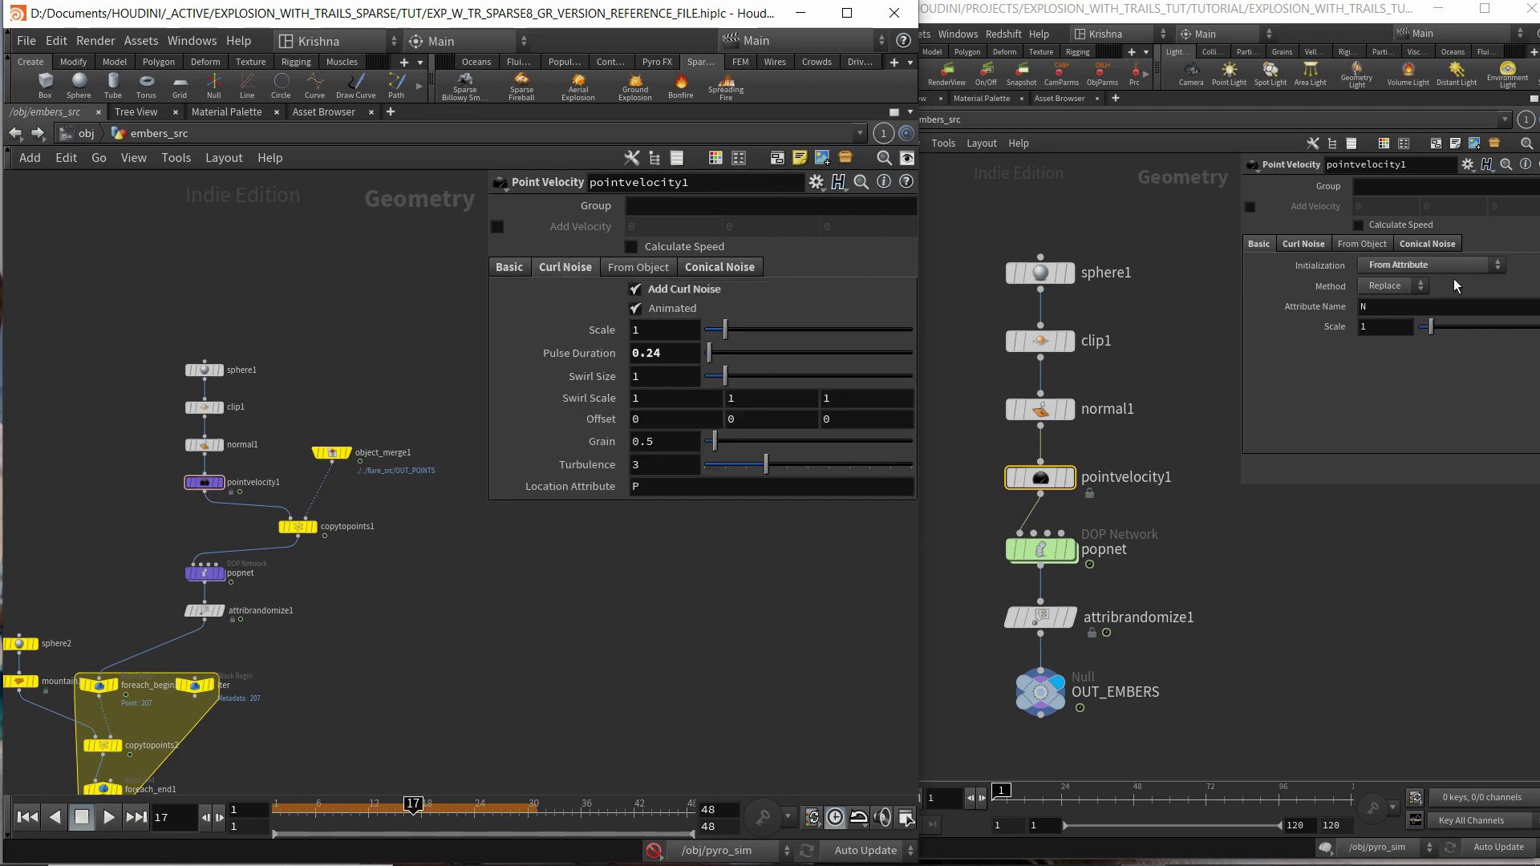
{"action": "left_click", "coordinate": [1303, 244]}
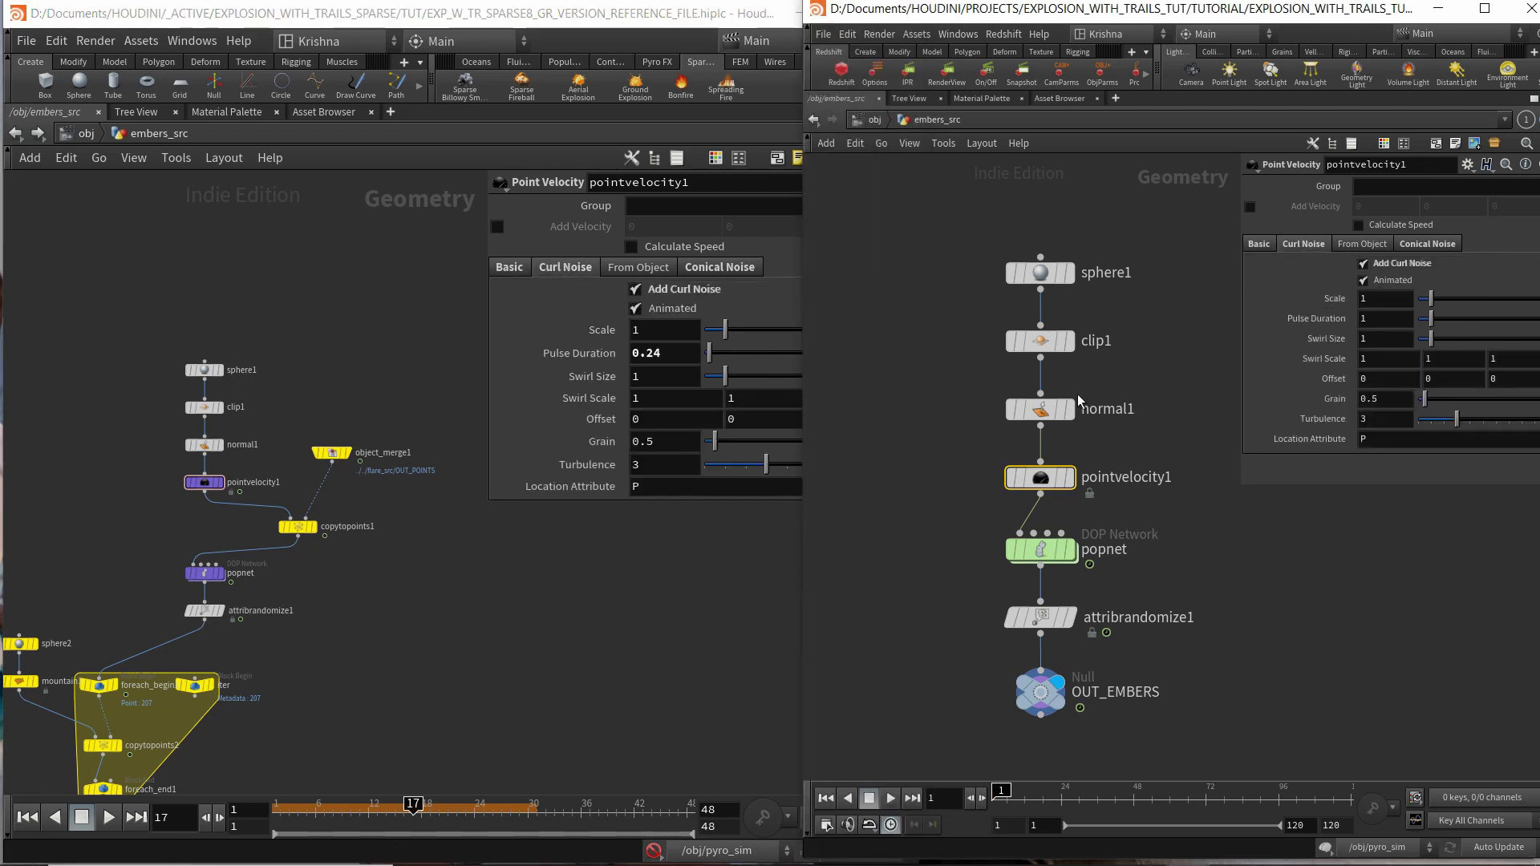
{"action": "left_click", "coordinate": [511, 269]}
{"action": "left_click", "coordinate": [540, 262]}
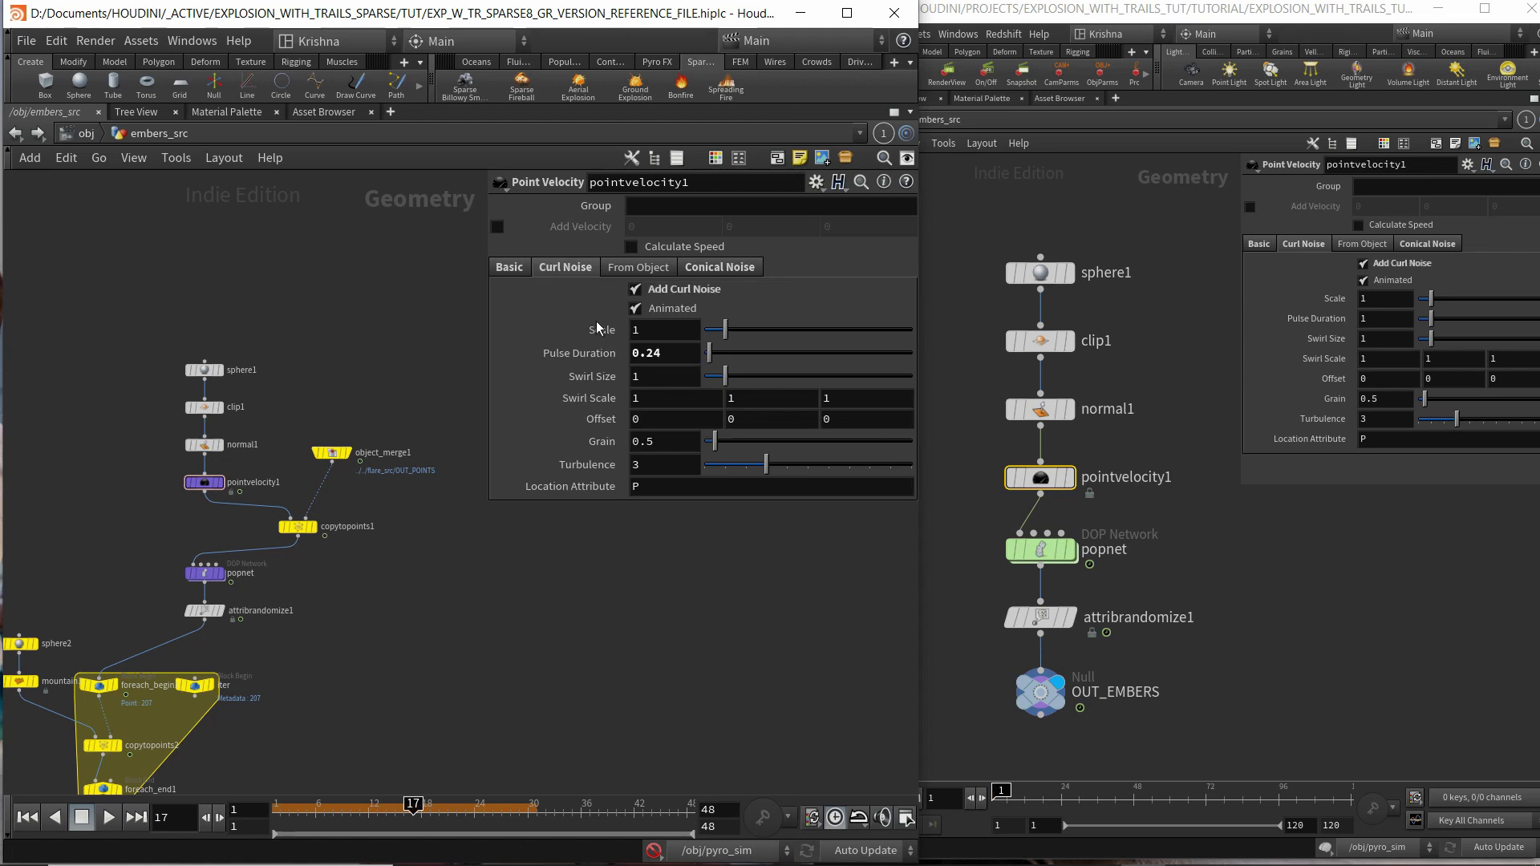
{"action": "left_click", "coordinate": [1318, 265]}
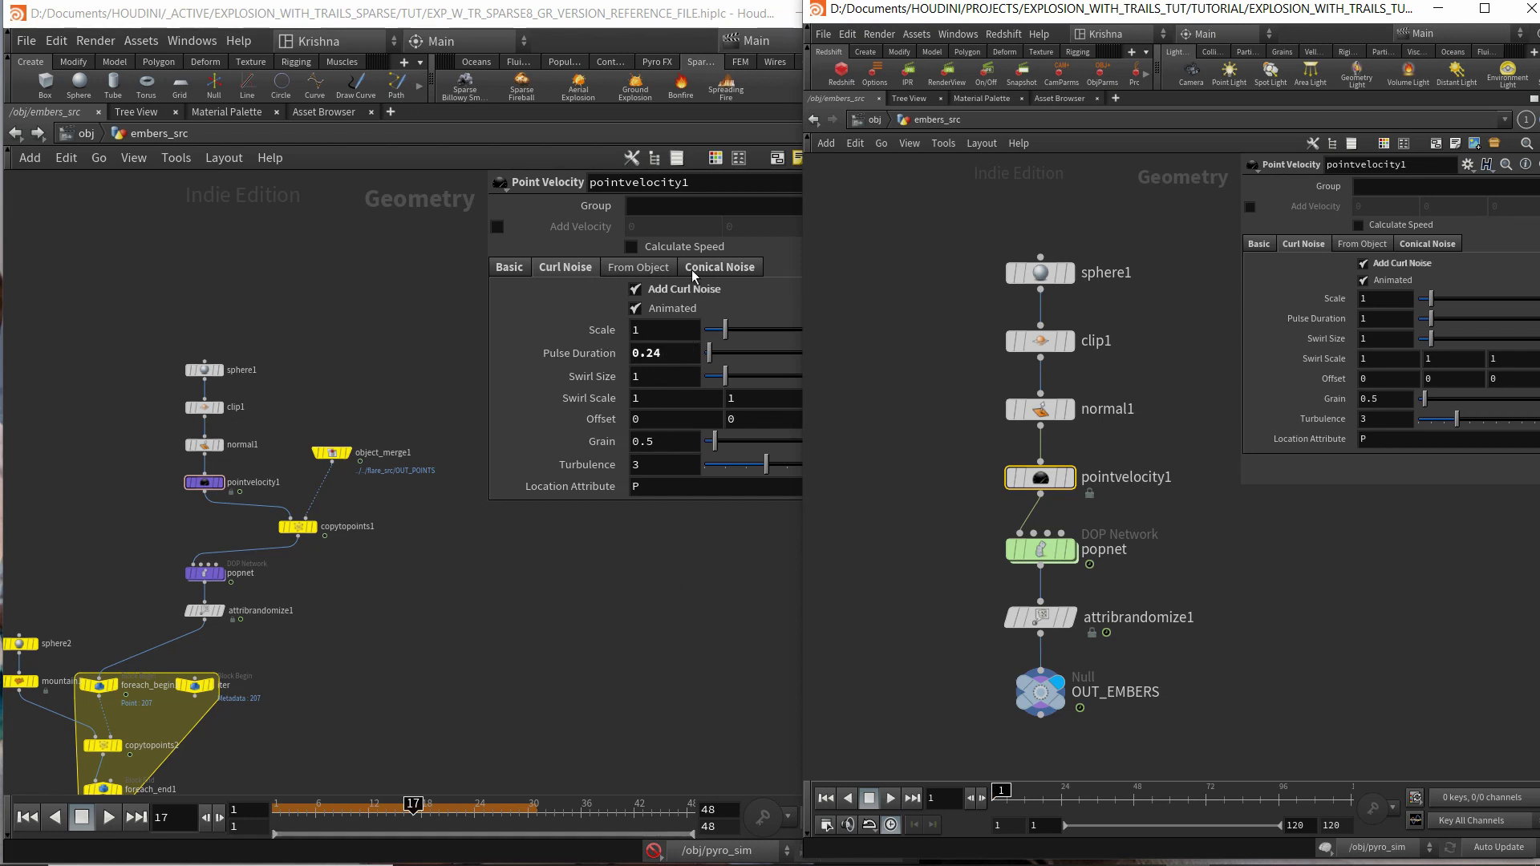
{"action": "left_click", "coordinate": [727, 272]}
{"action": "left_click", "coordinate": [1424, 245]}
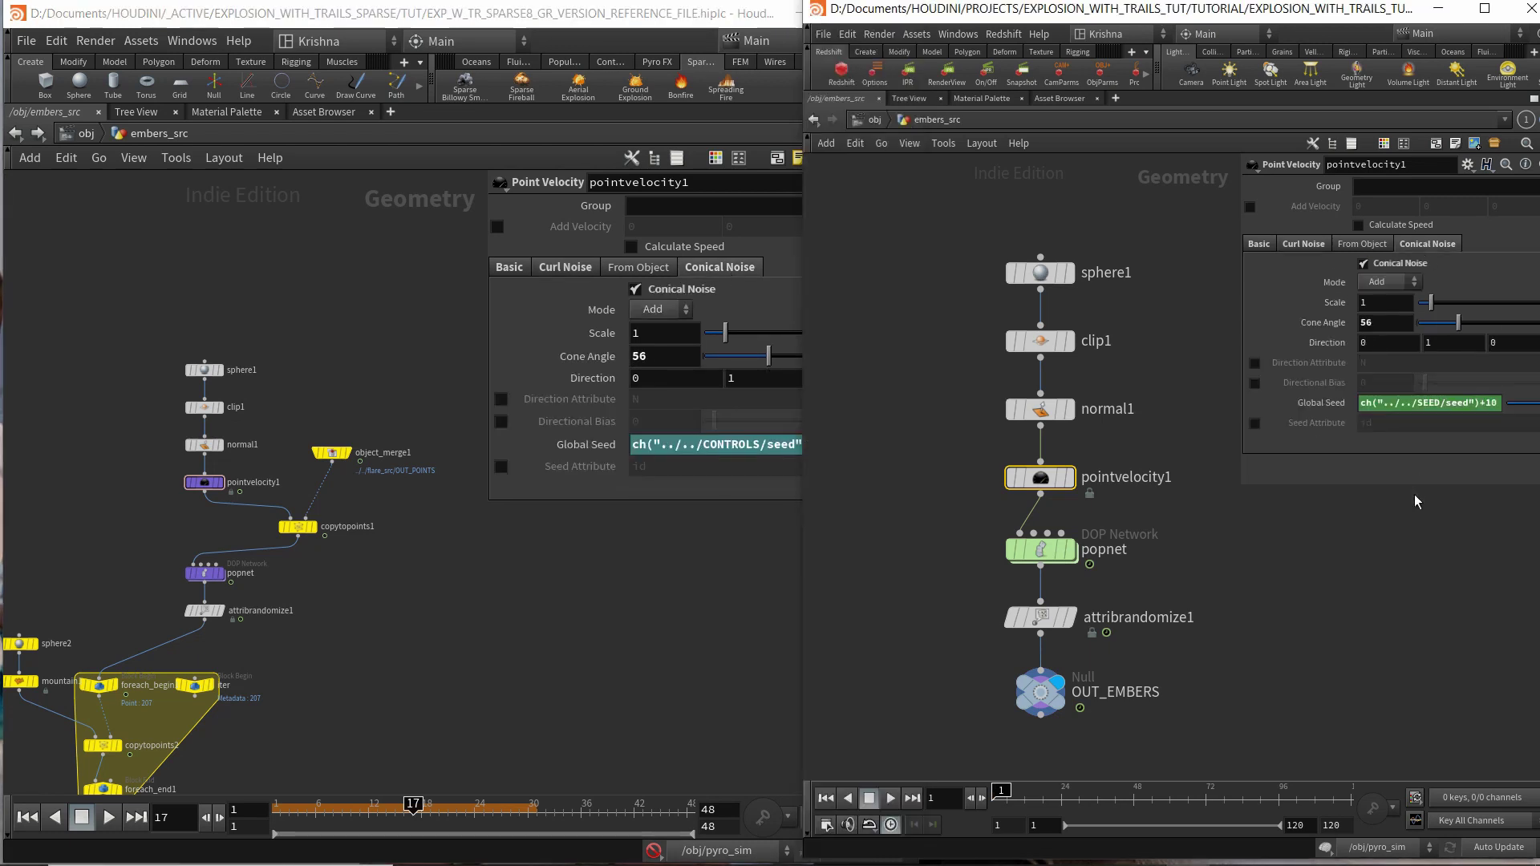
{"action": "left_click", "coordinate": [655, 630]}
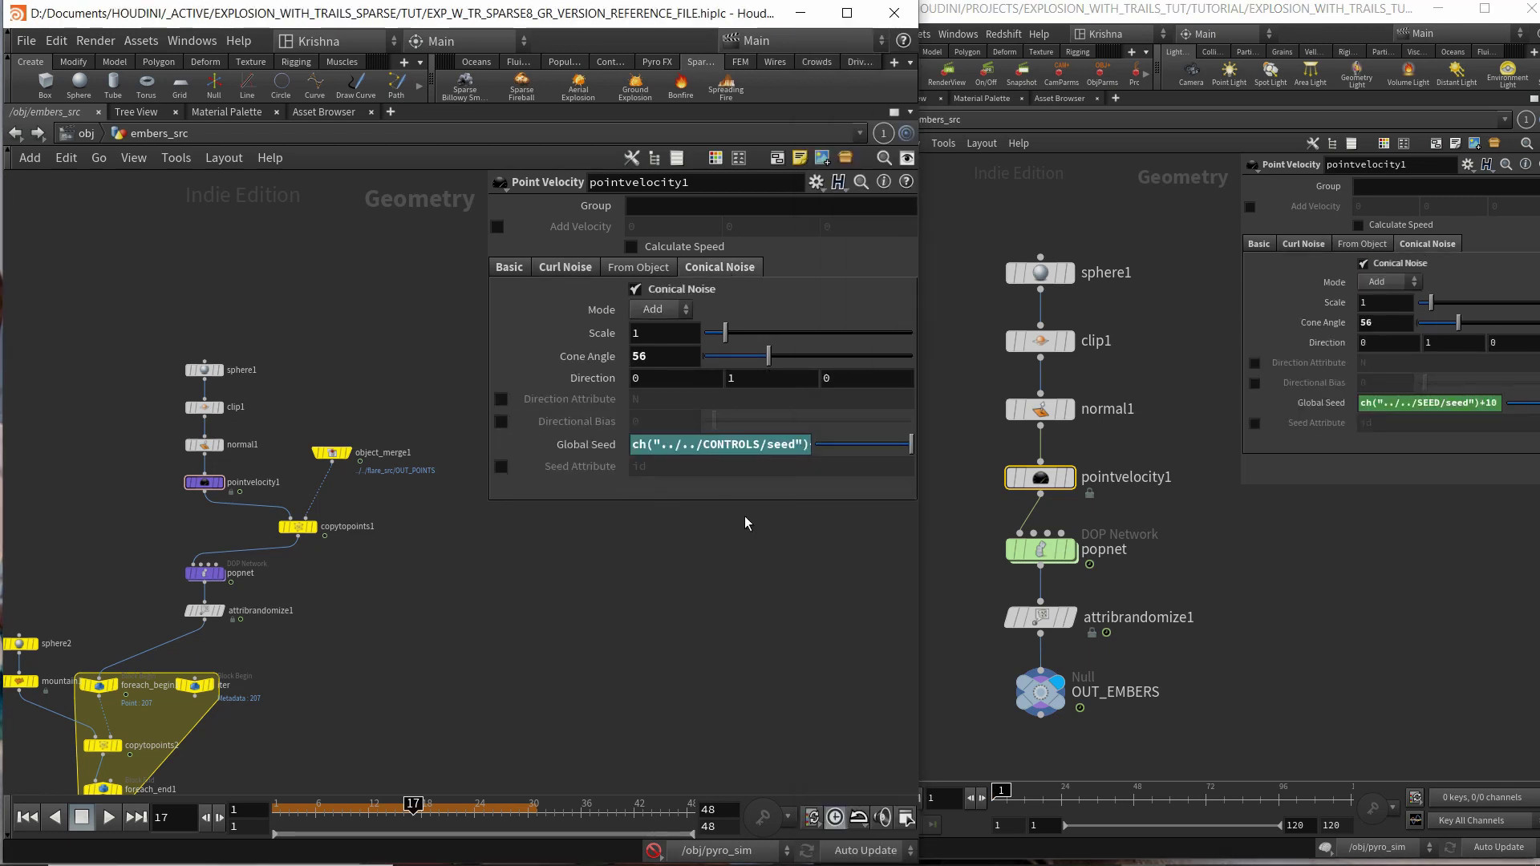
{"action": "left_click", "coordinate": [666, 446]}
{"action": "left_click_drag", "start_coordinate": [647, 446], "coordinate": [1049, 449]}
{"action": "left_click", "coordinate": [678, 443]}
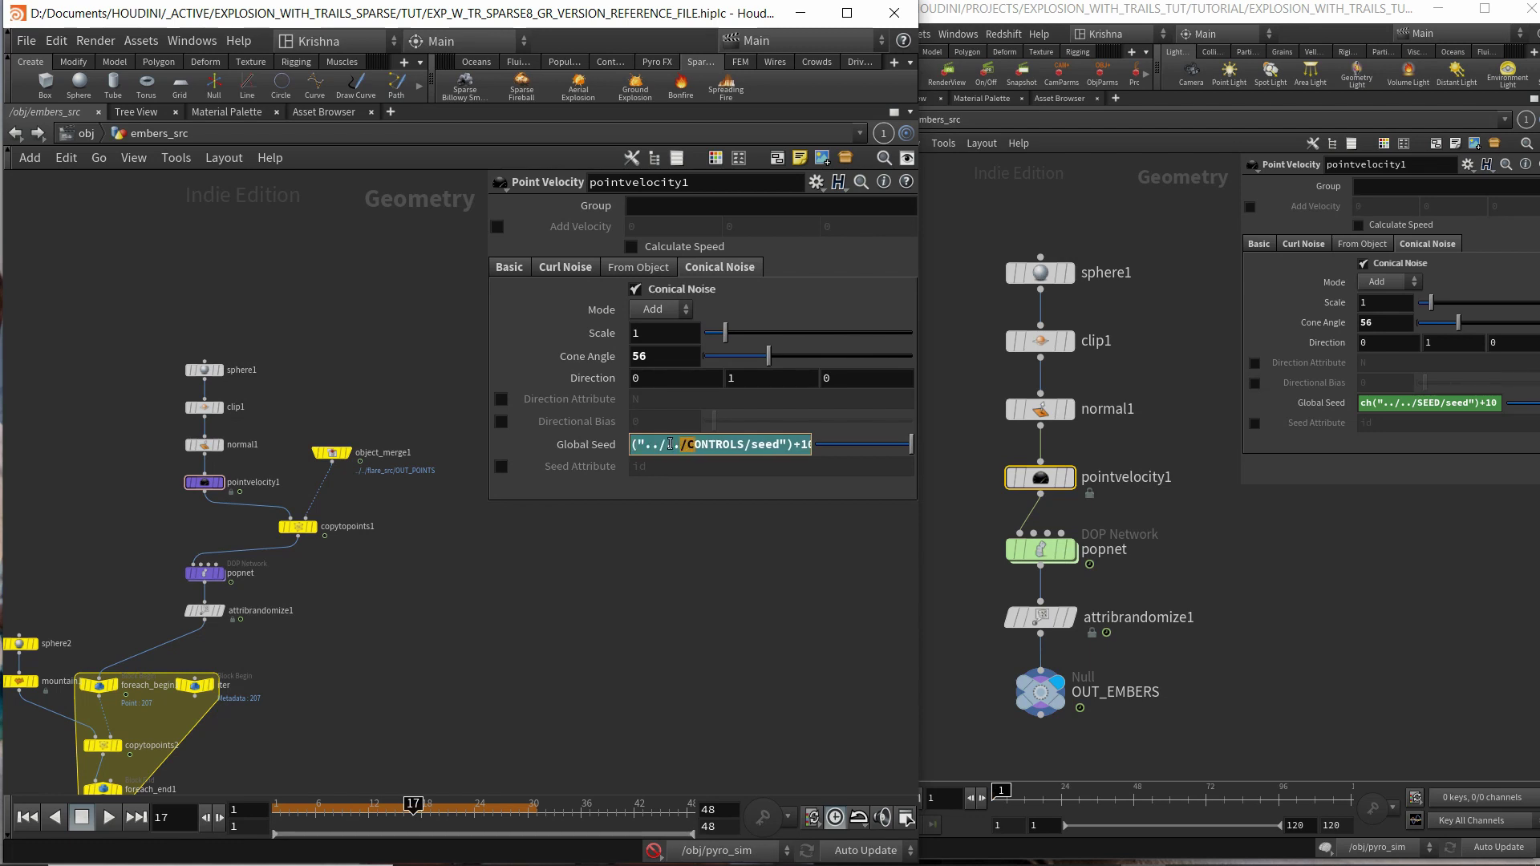
{"action": "left_click_drag", "start_coordinate": [693, 445], "coordinate": [647, 446]}
{"action": "left_click", "coordinate": [643, 448]}
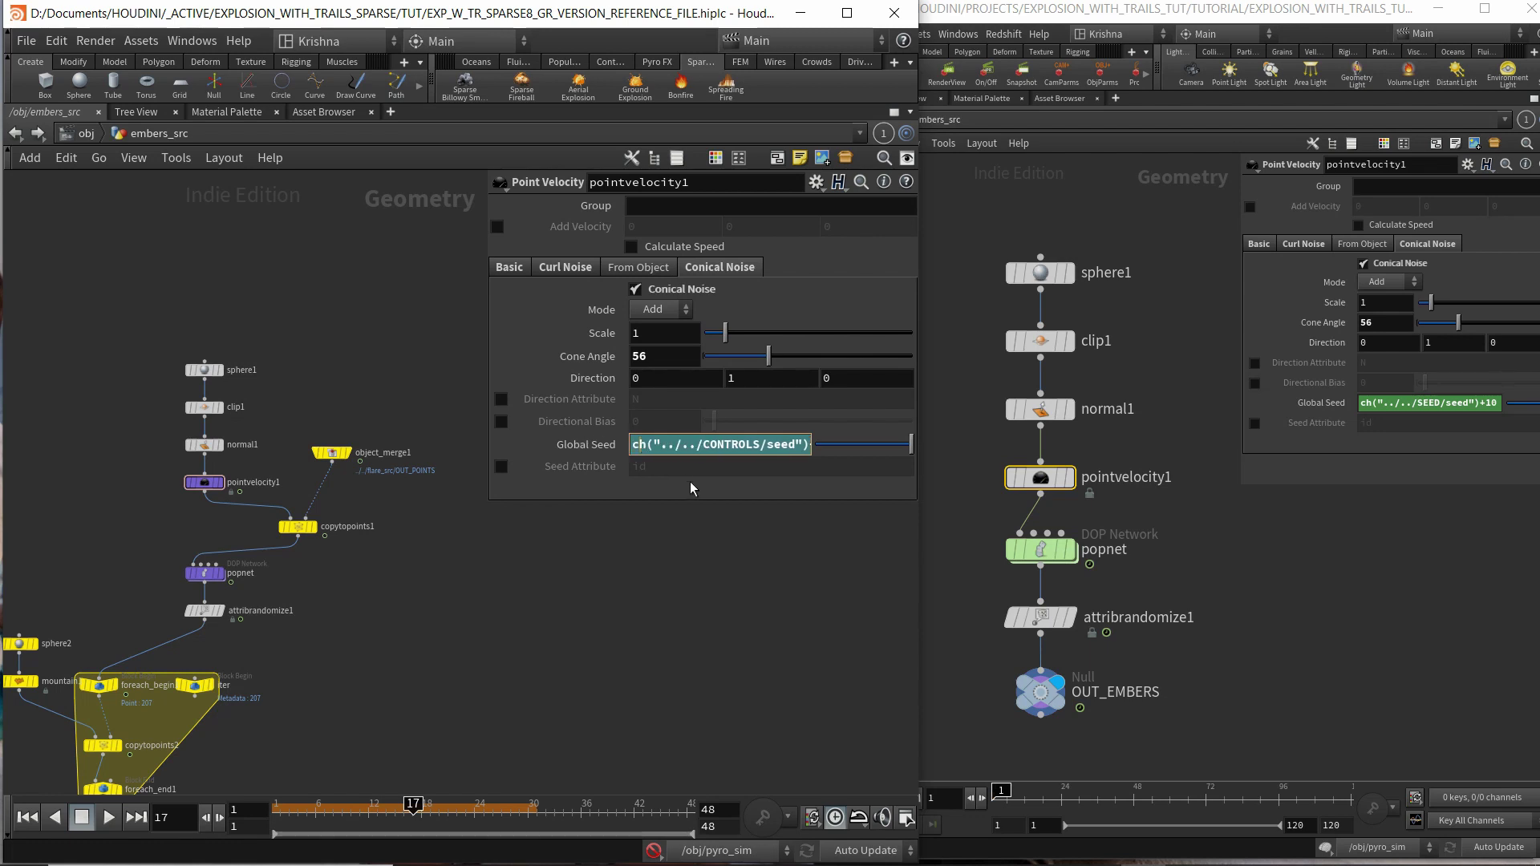
{"action": "type", "text": "$F+"}
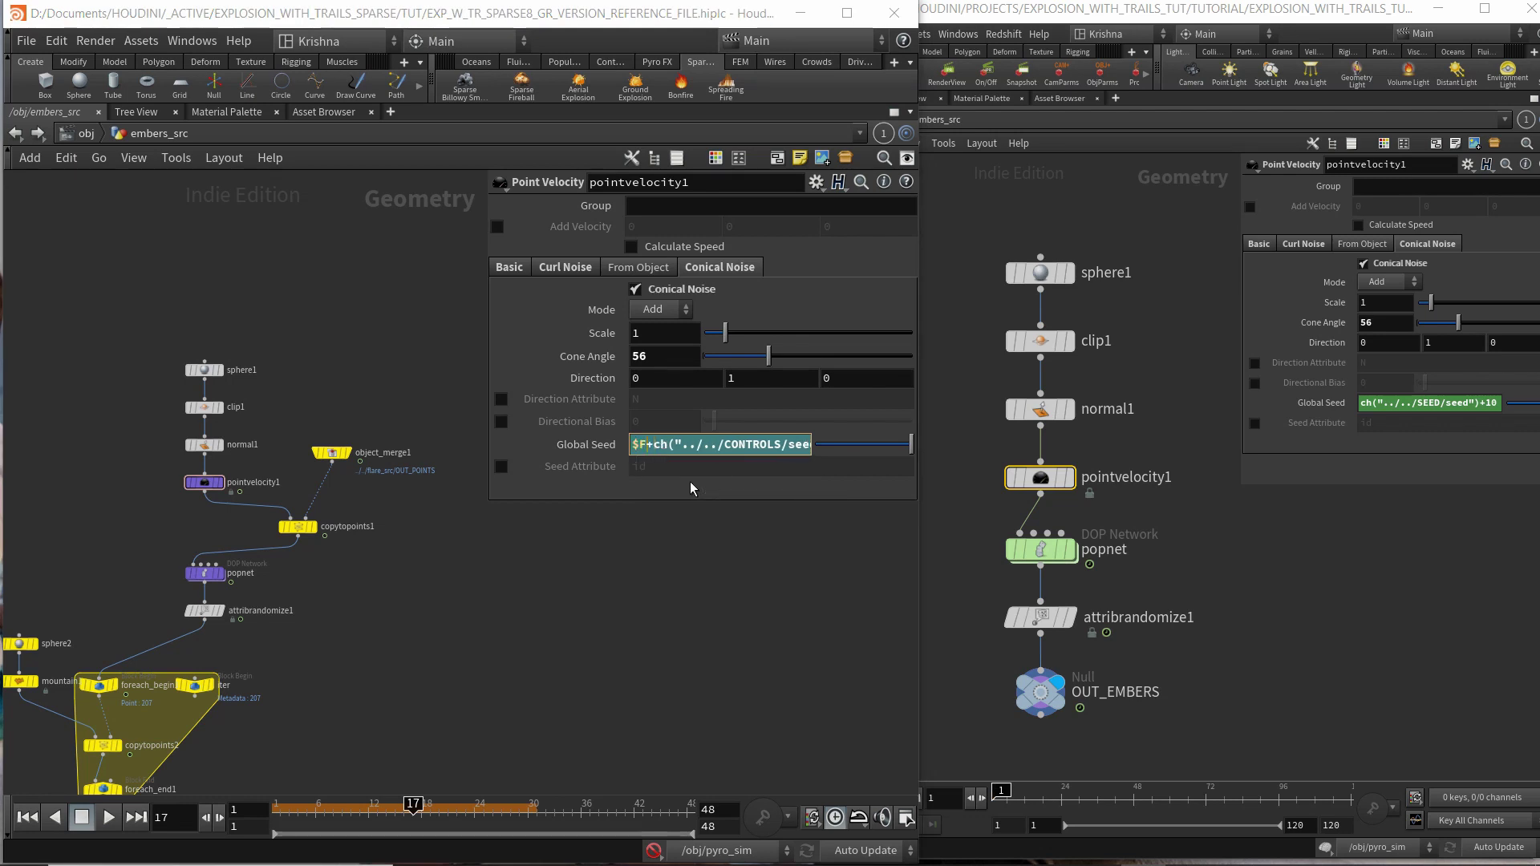
{"action": "key", "text": "BackSpace"}
{"action": "key", "text": "BackSpace"}
{"action": "type", "text": "@Frame"}
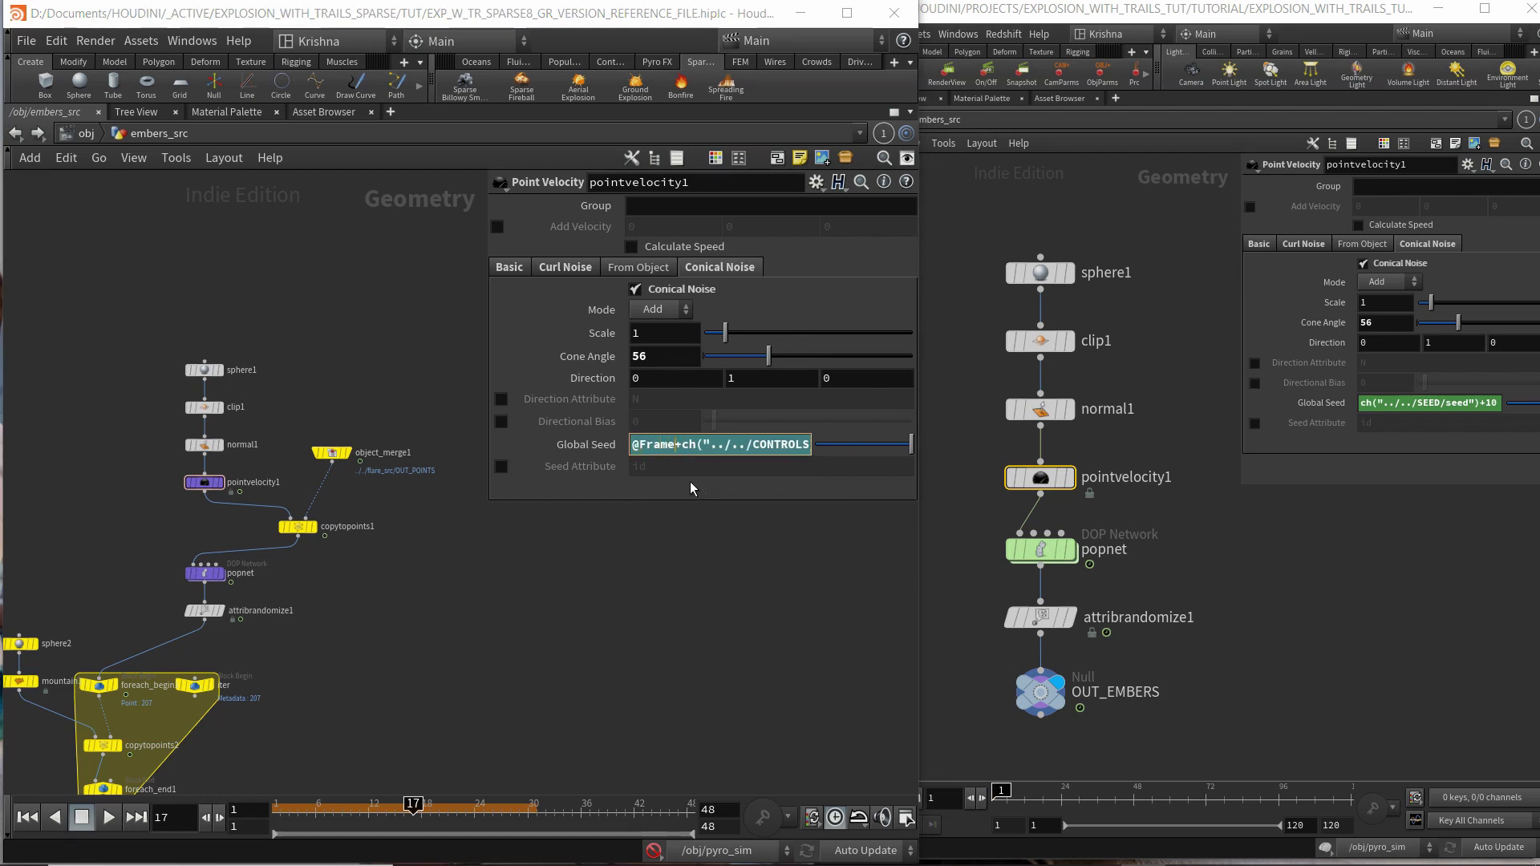
{"action": "left_click", "coordinate": [563, 446]}
Scrub the reference scene's timeline to frame 9 and check how the Global Seed expression evaluates.
{"action": "mouse_move", "coordinate": [313, 814]}
{"action": "left_mouse_down"}
{"action": "mouse_move", "coordinate": [398, 814]}
{"action": "mouse_move", "coordinate": [343, 814]}
{"action": "left_mouse_up"}
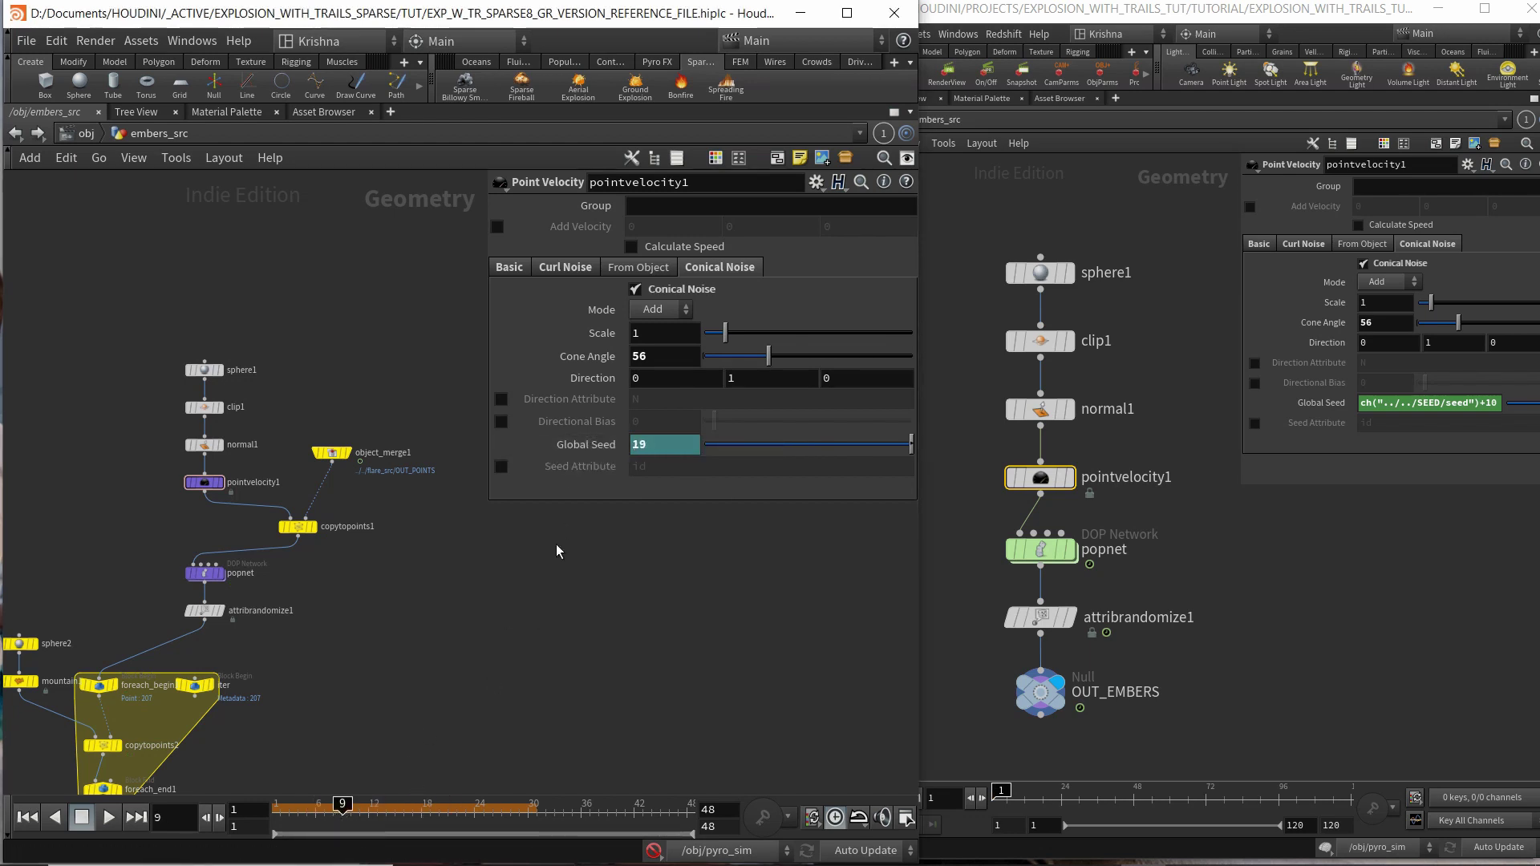
{"action": "left_click", "coordinate": [579, 446]}
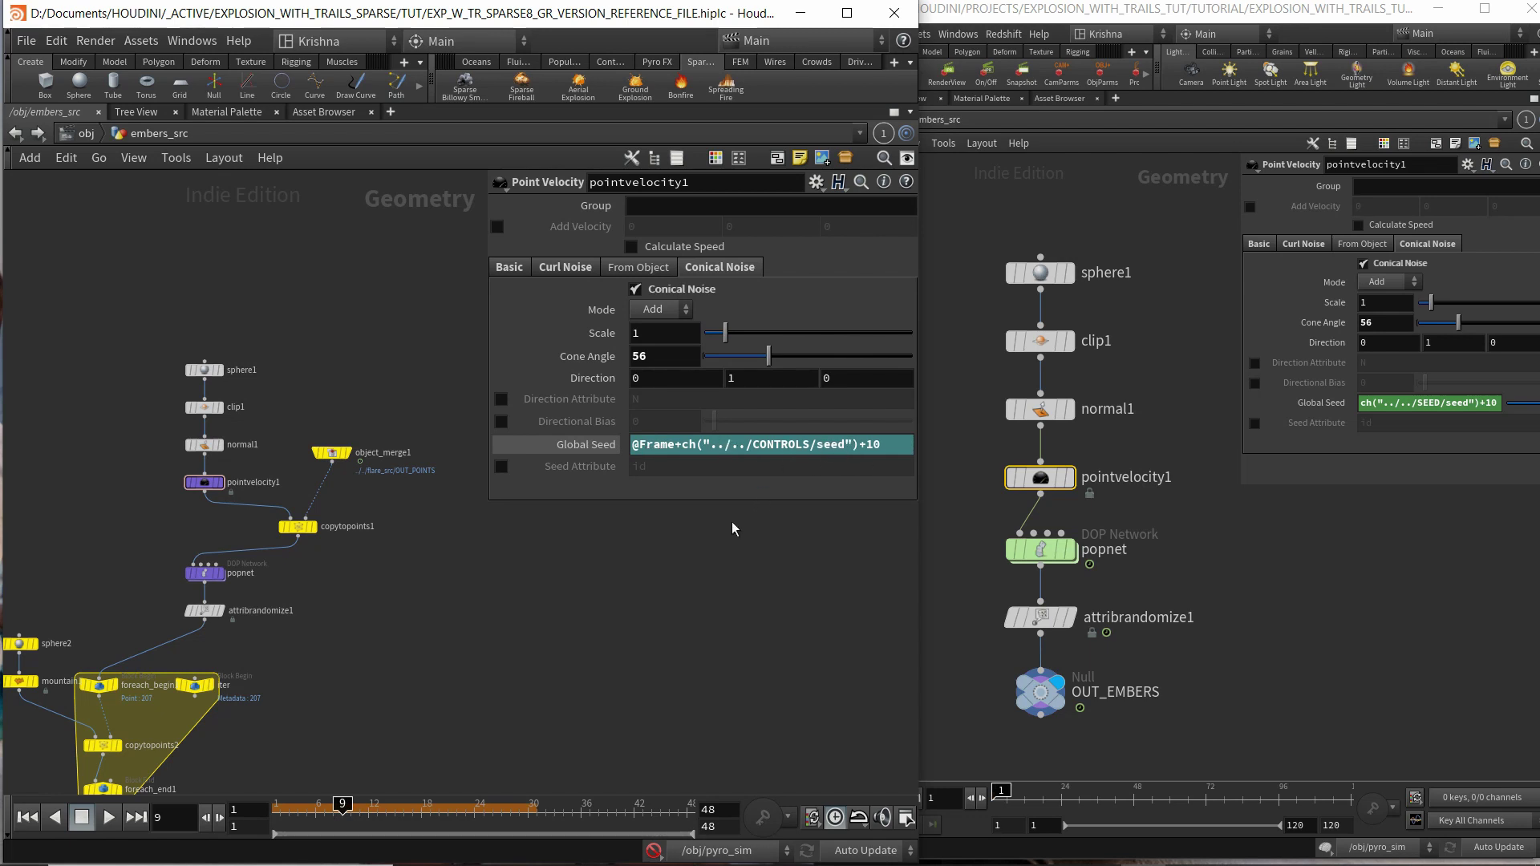
{"action": "left_click", "coordinate": [594, 446]}
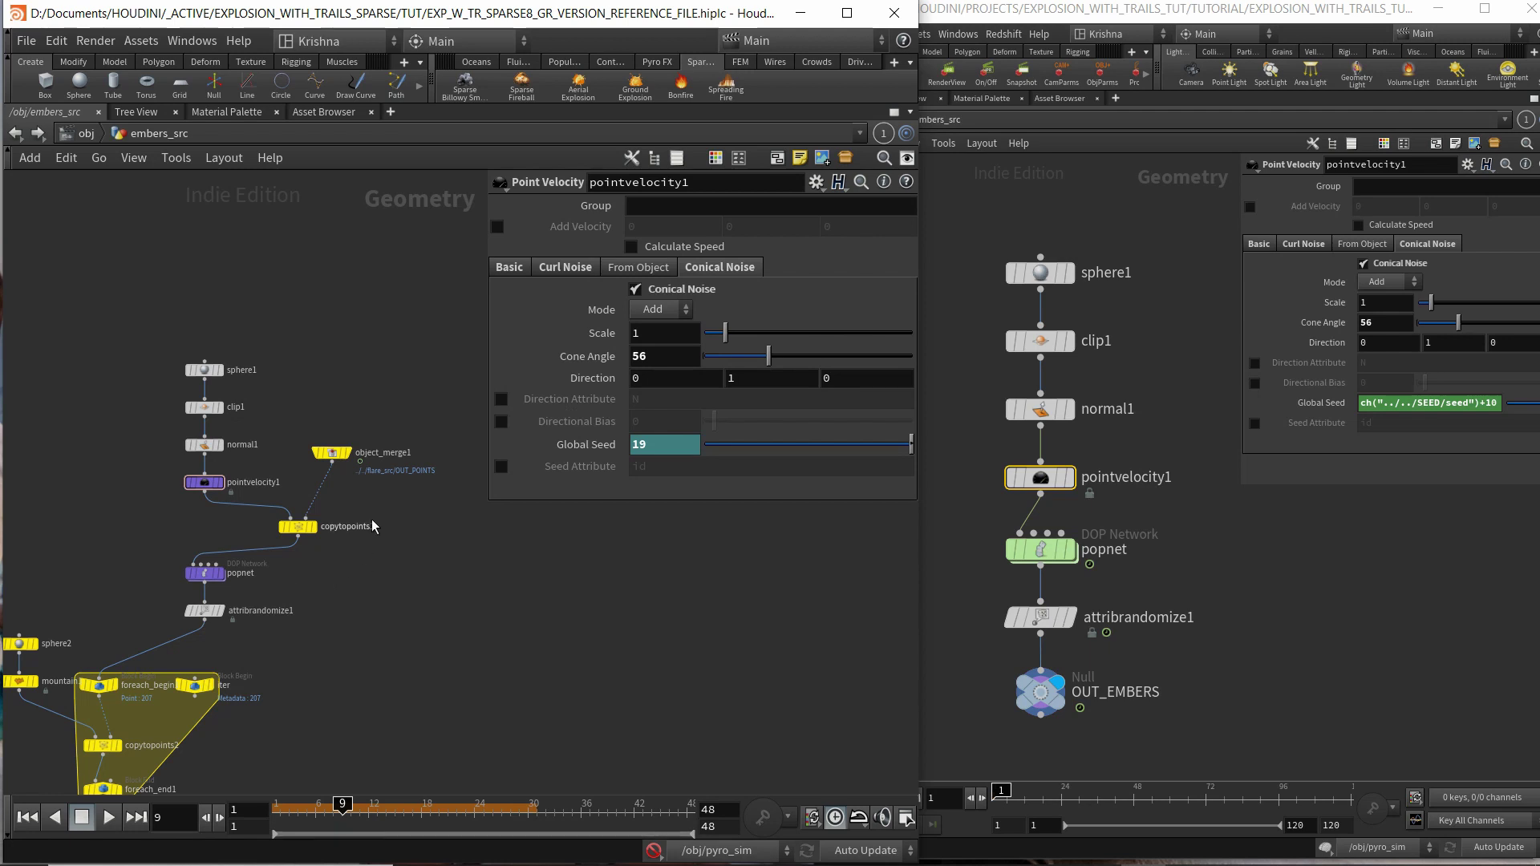
Inspect object_merge1 and copytopoints1 in the reference scene and open the network inside its popnet.
{"action": "left_click", "coordinate": [335, 454]}
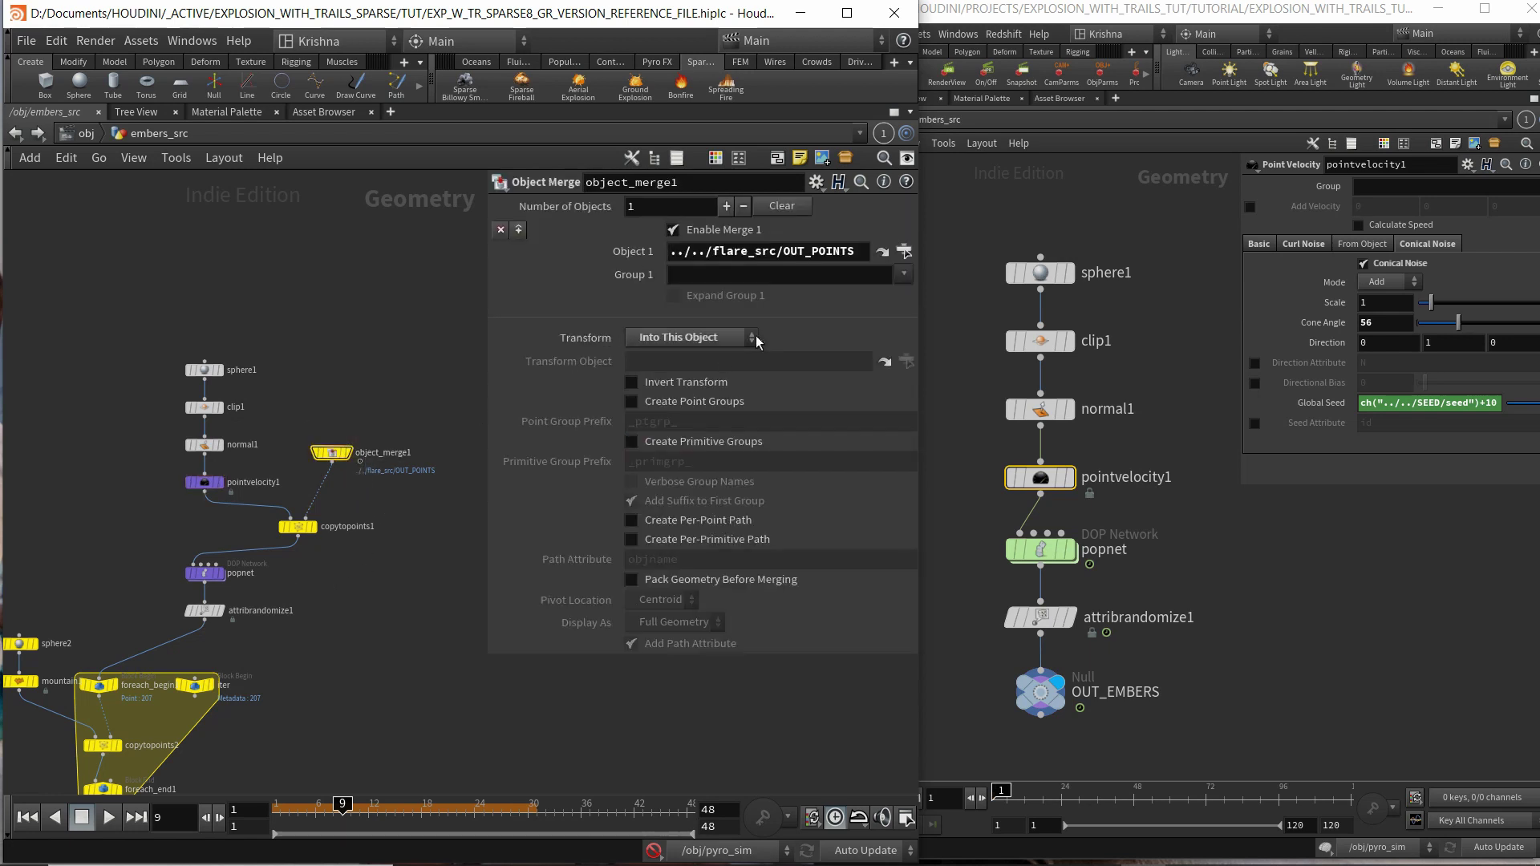
{"action": "left_click", "coordinate": [297, 527]}
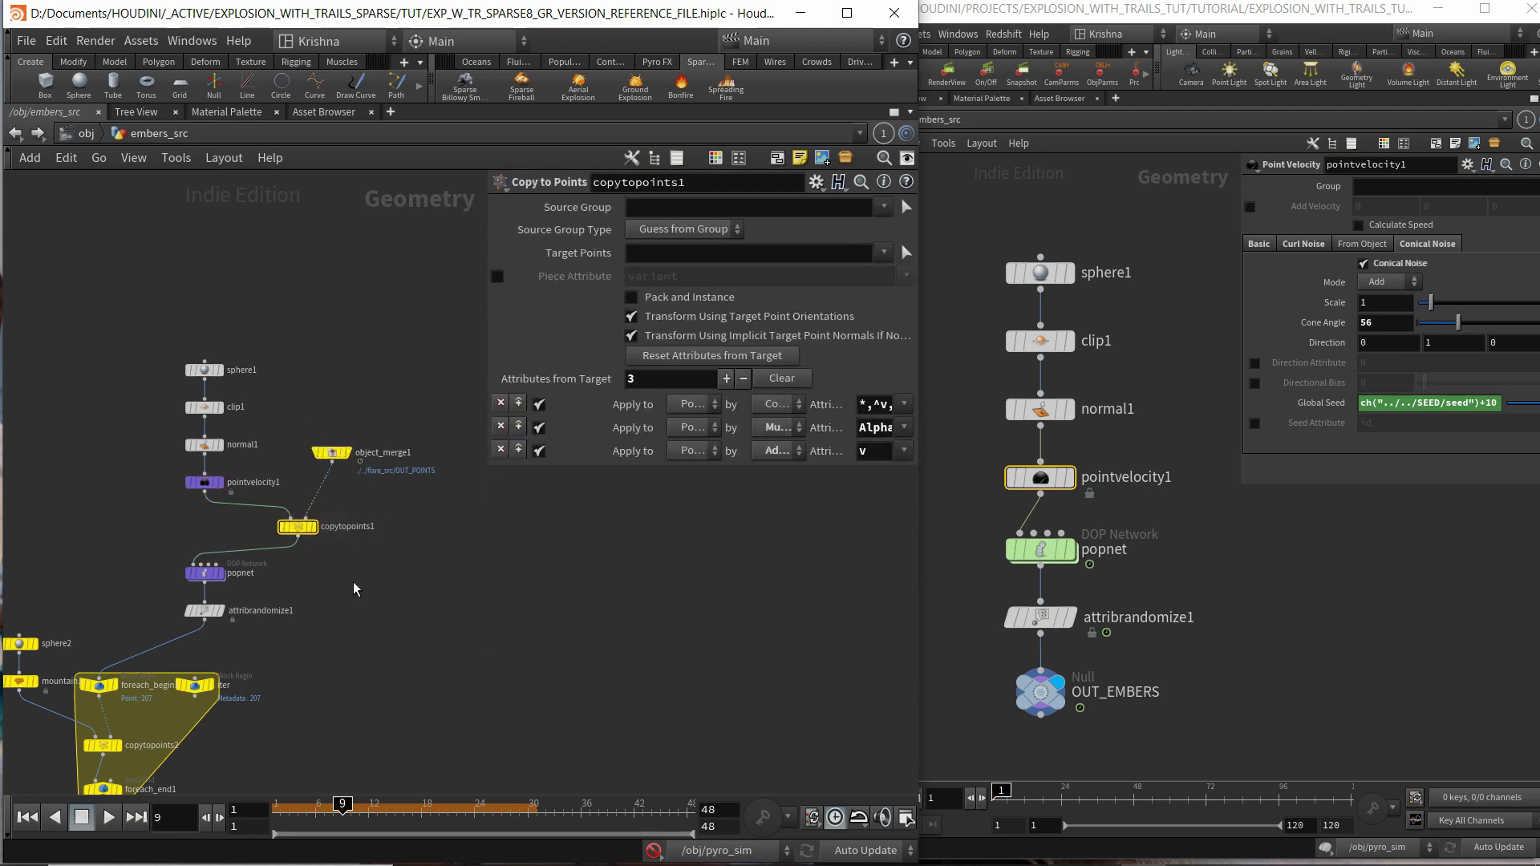
{"action": "left_click", "coordinate": [206, 573]}
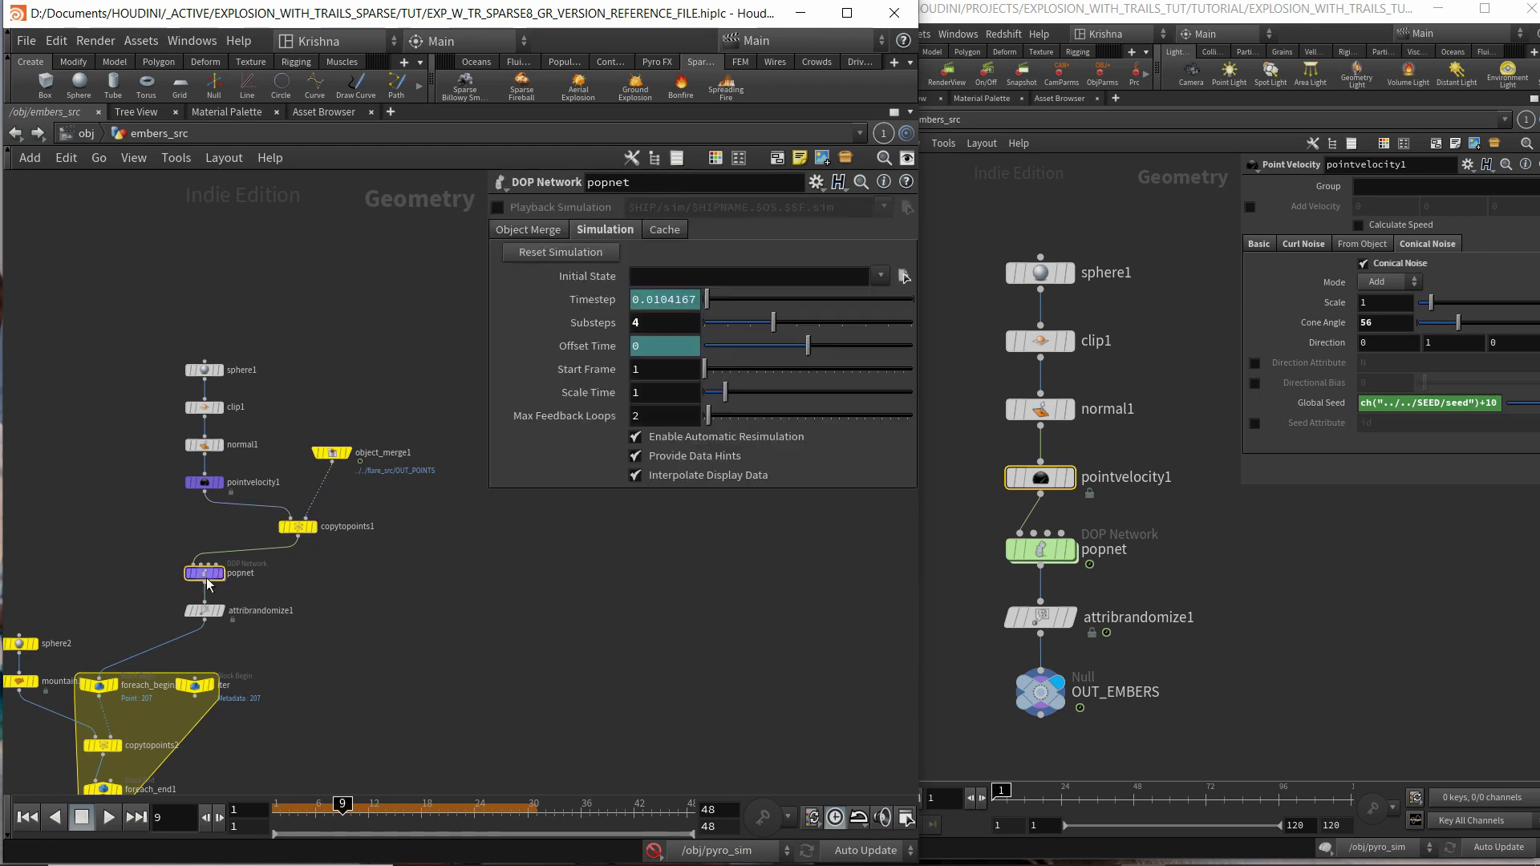
{"action": "double_click", "coordinate": [208, 574]}
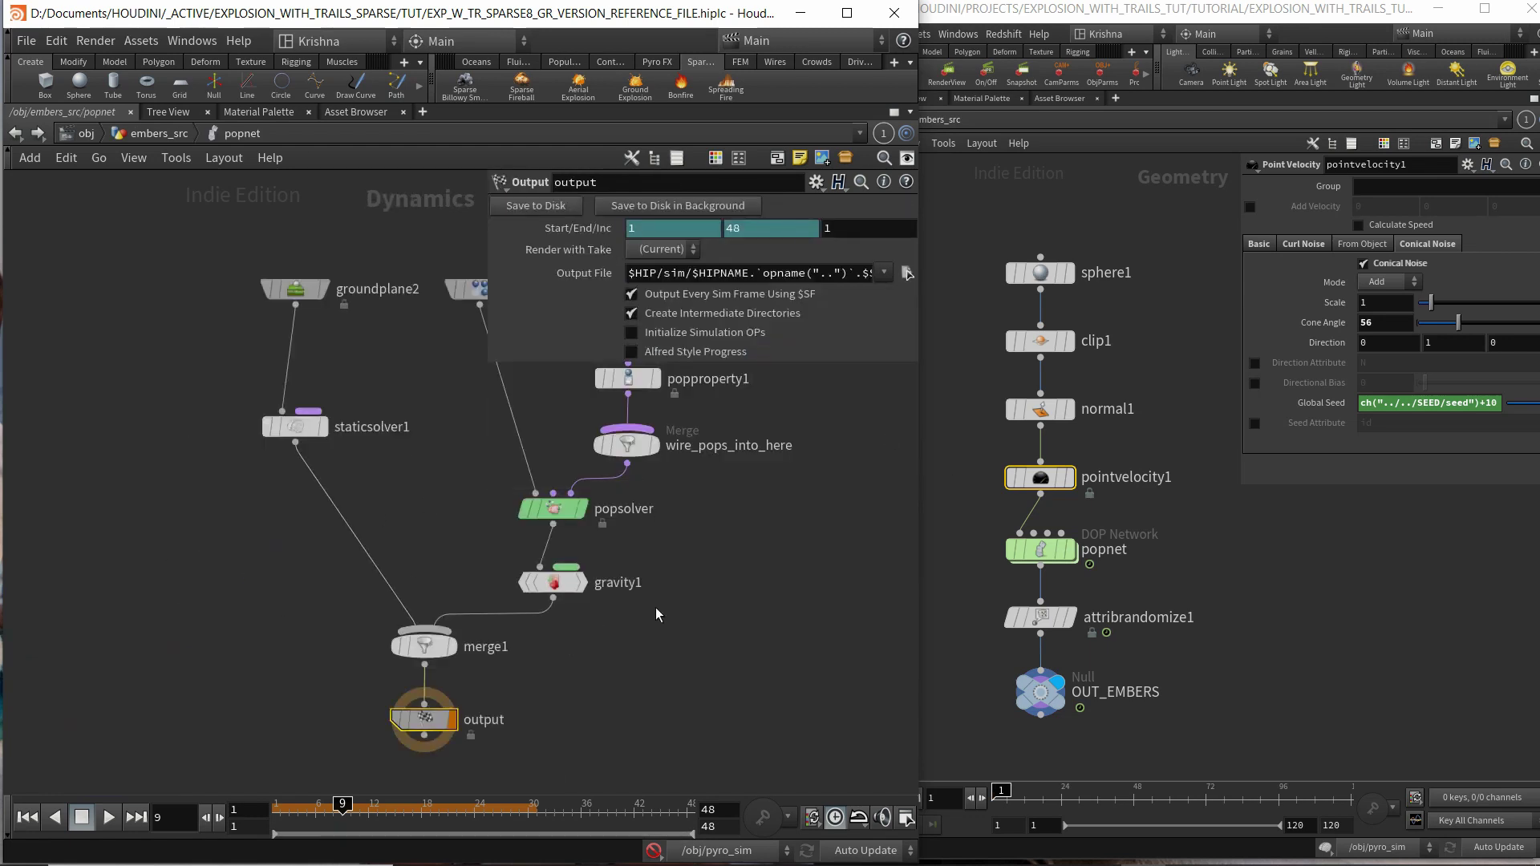
{"action": "middle_click_drag", "start_coordinate": [656, 608], "coordinate": [428, 636]}
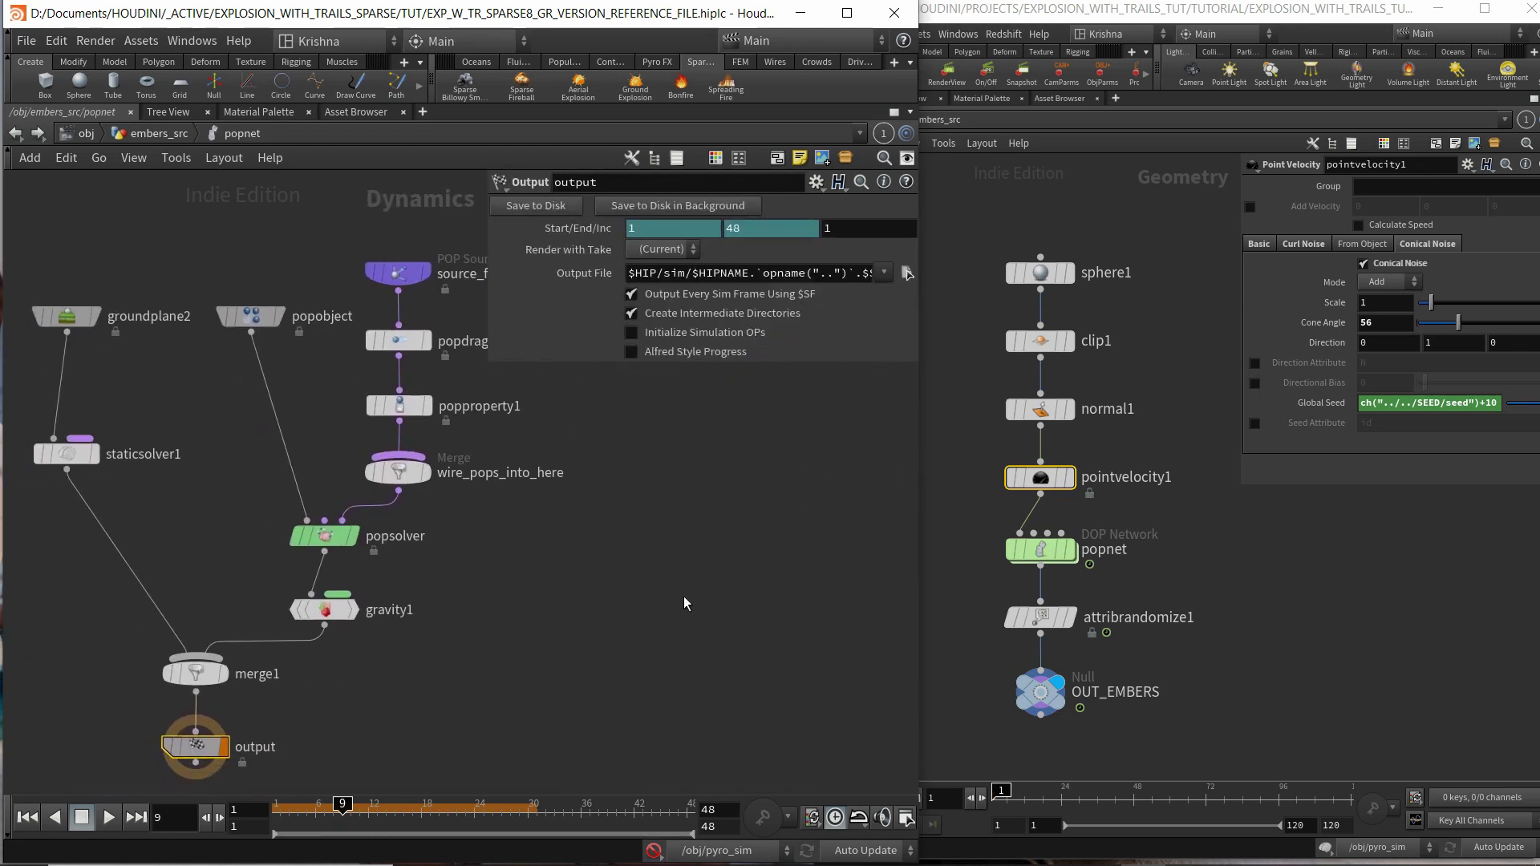
Open popnet in the tutorial scene and compare source_first_input's Birth and Attributes settings in both scenes.
{"action": "double_click", "coordinate": [1062, 551]}
{"action": "middle_click_drag", "start_coordinate": [1143, 378], "coordinate": [991, 459]}
{"action": "left_click", "coordinate": [1195, 310]}
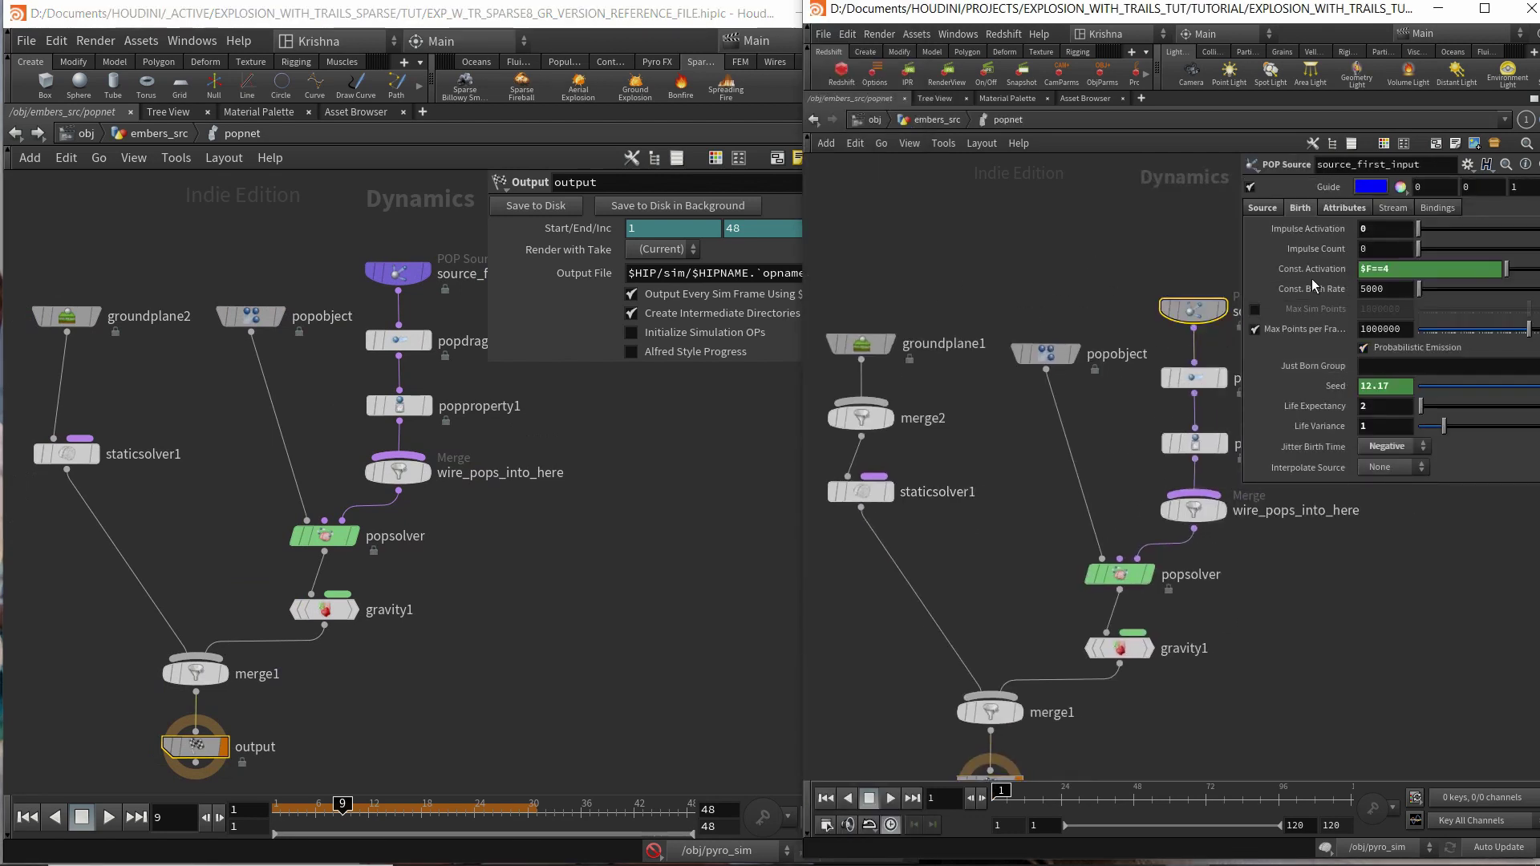
{"action": "middle_click_drag", "start_coordinate": [560, 542], "coordinate": [512, 581]}
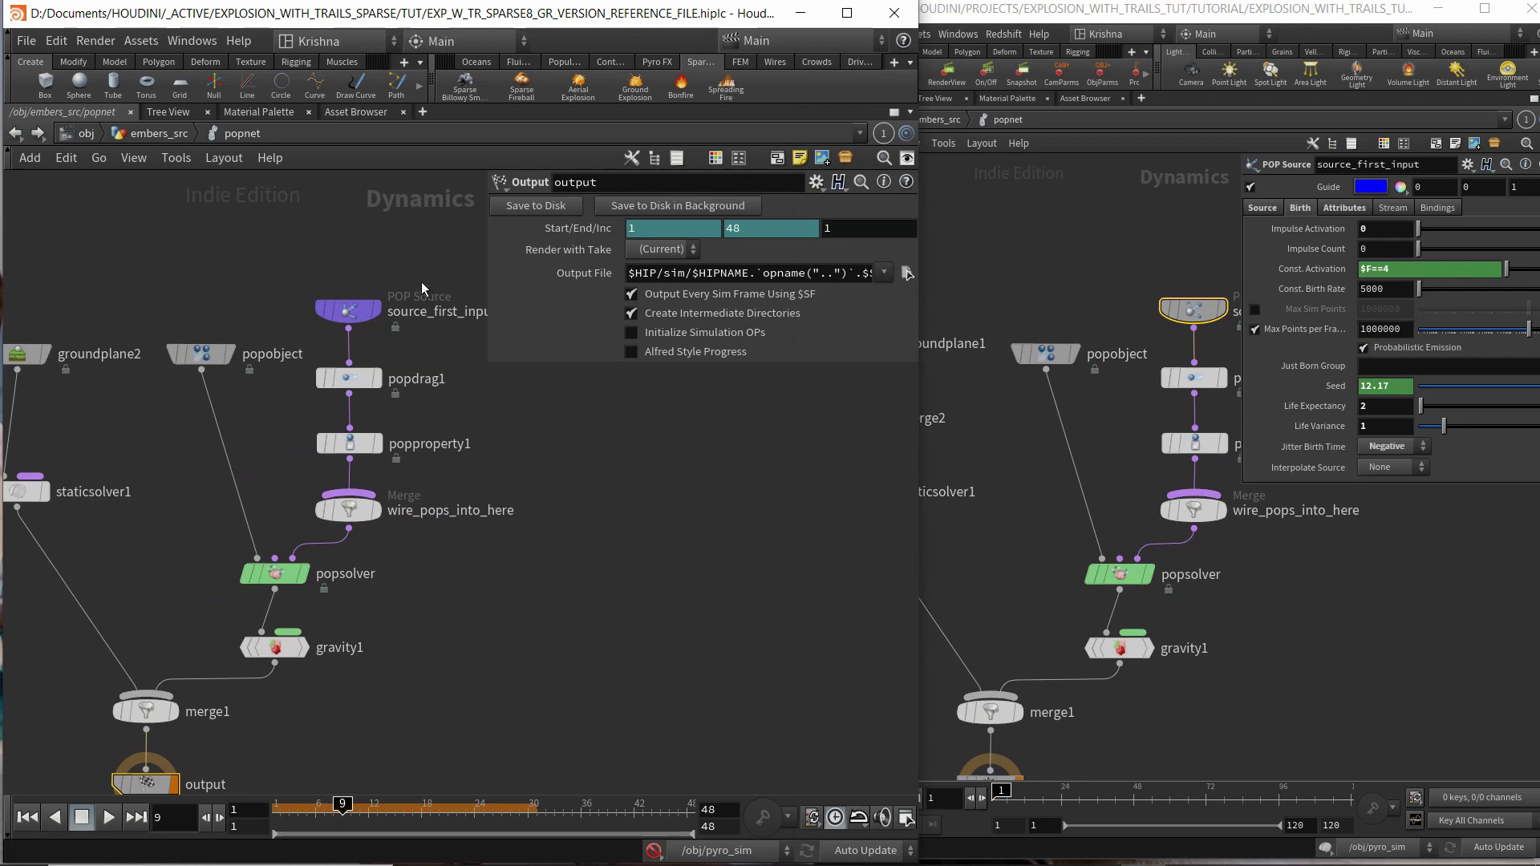
{"action": "left_click", "coordinate": [348, 309]}
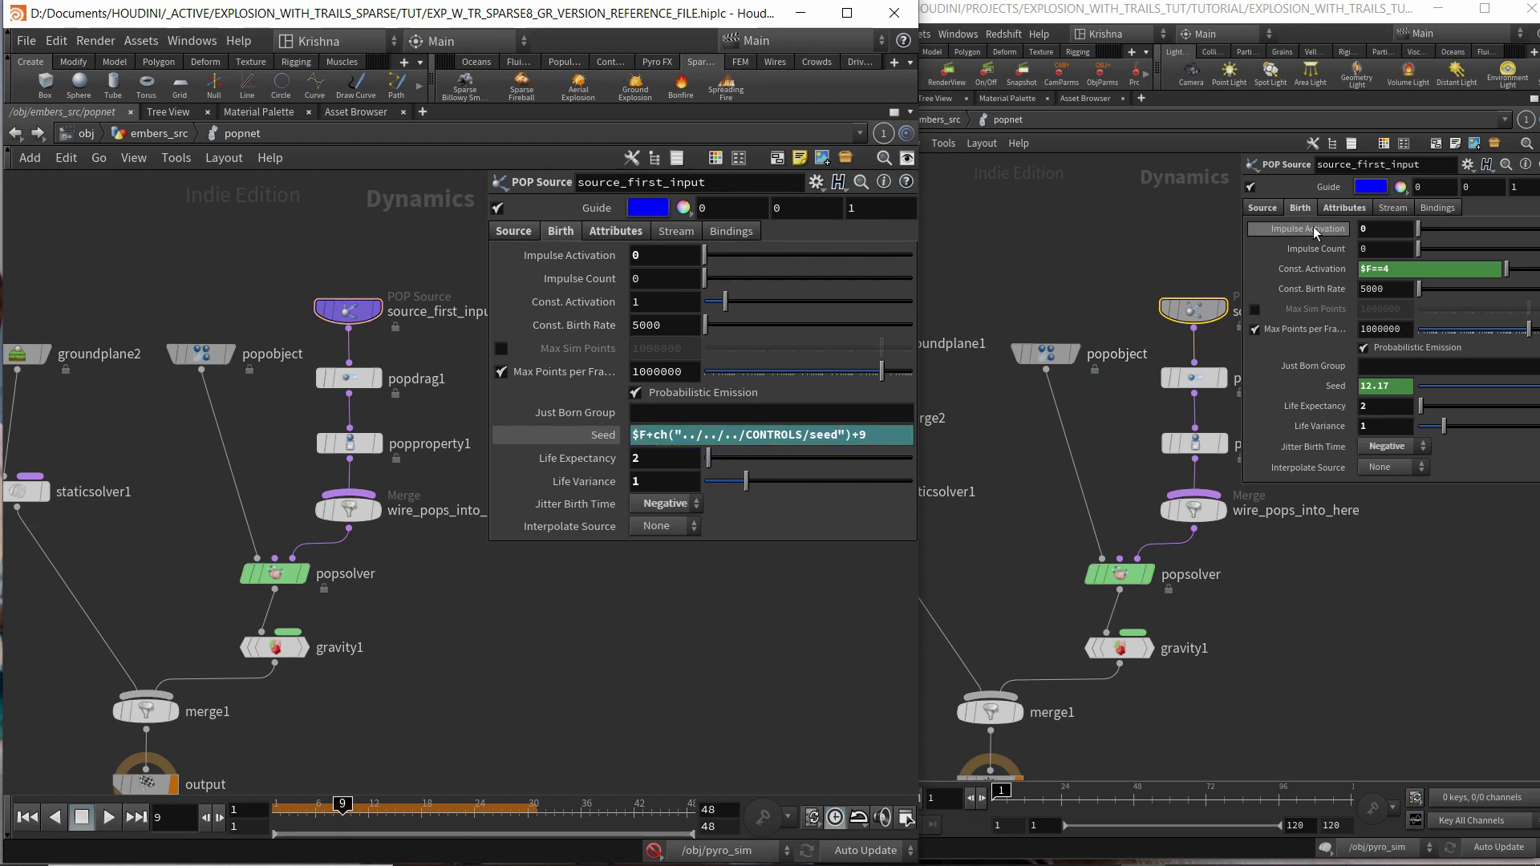
{"action": "left_click", "coordinate": [1363, 210]}
{"action": "left_click", "coordinate": [595, 230]}
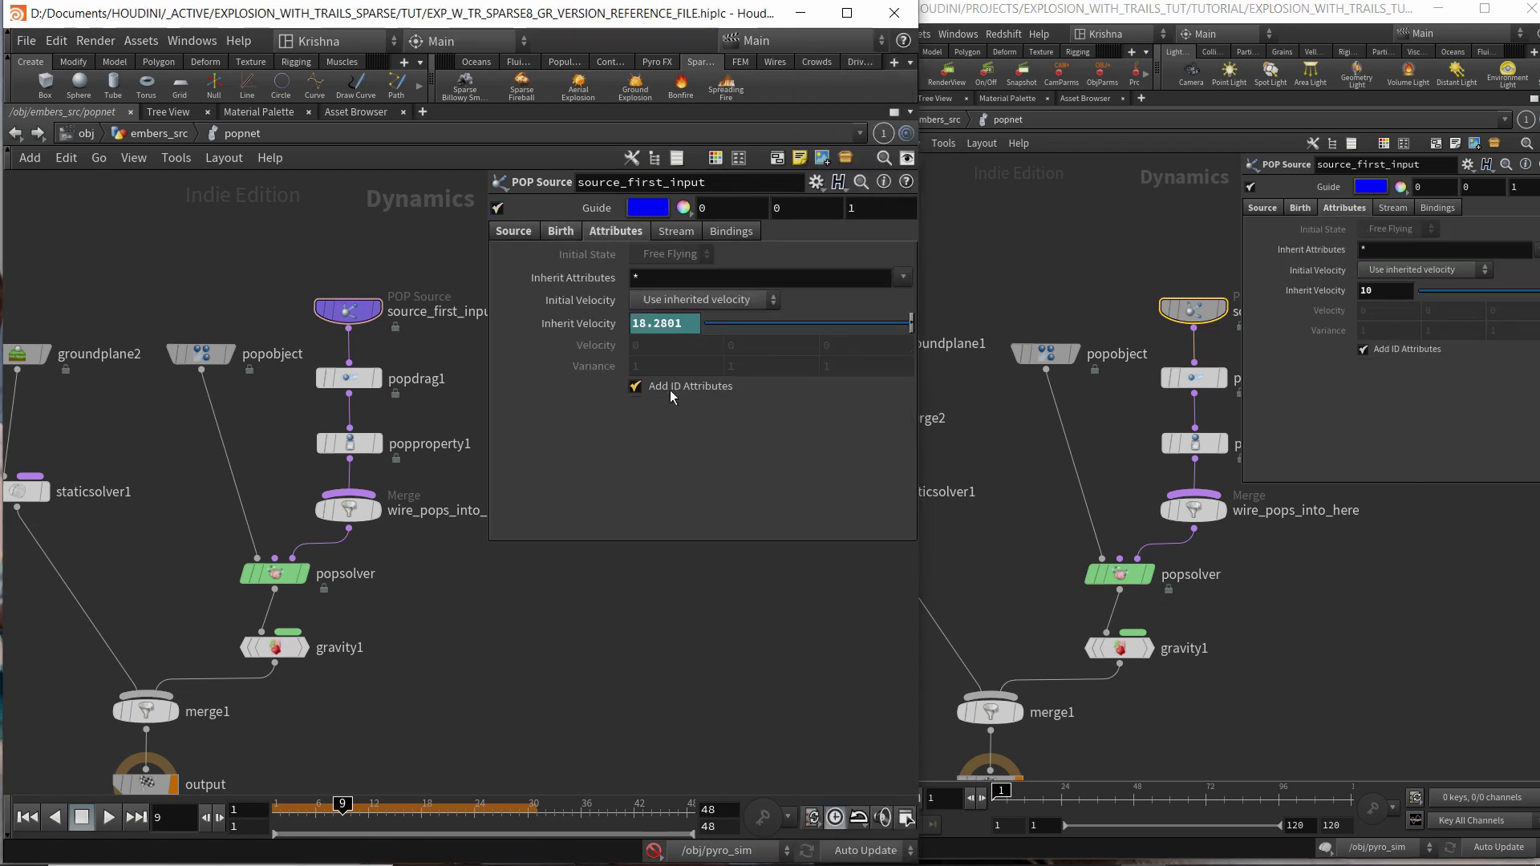
{"action": "left_click", "coordinate": [591, 323]}
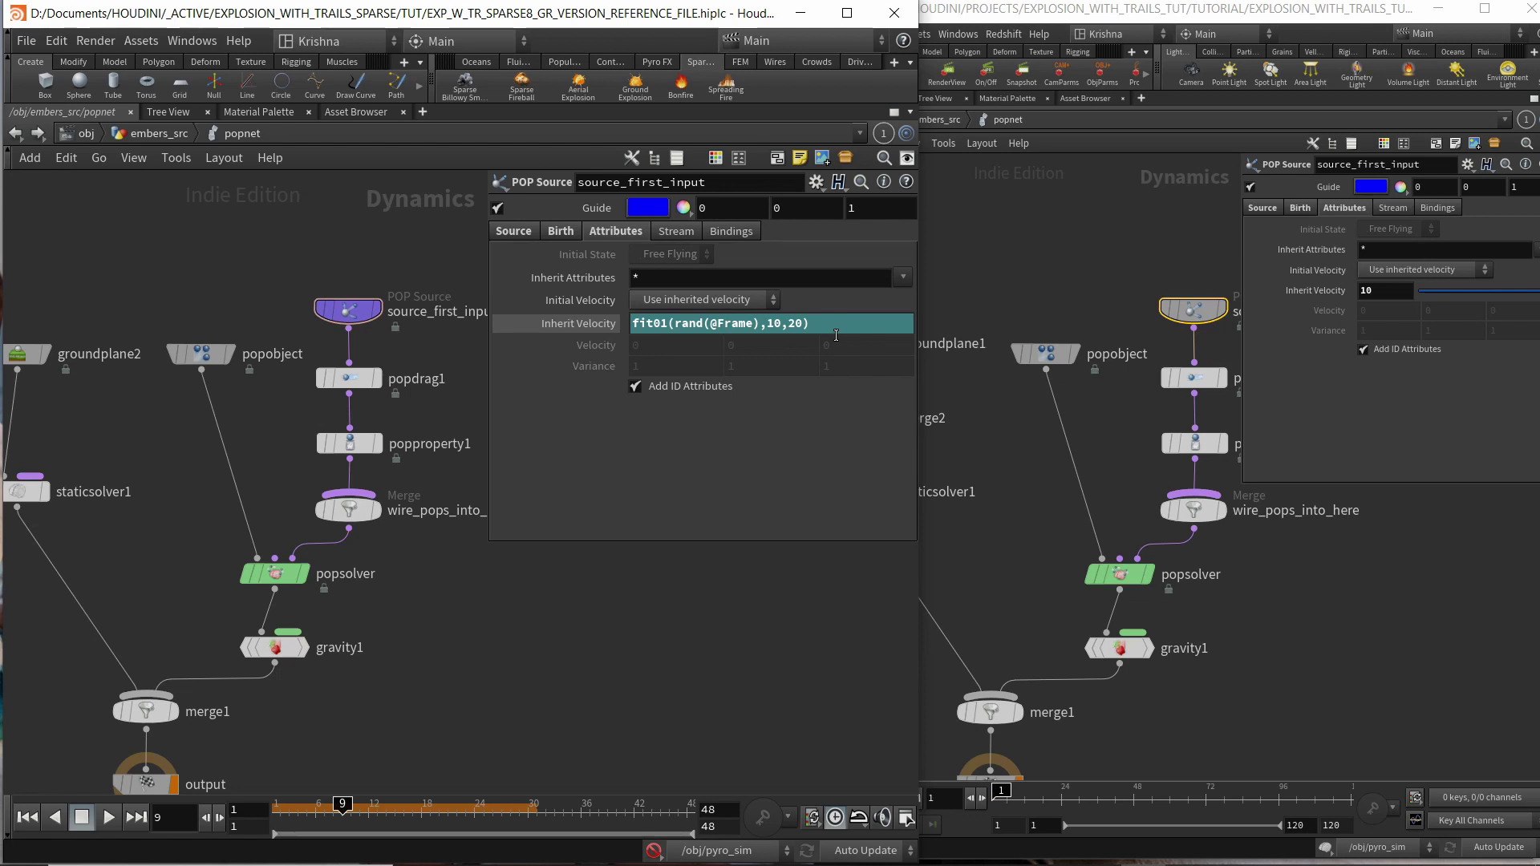
{"action": "right_click", "coordinate": [631, 321]}
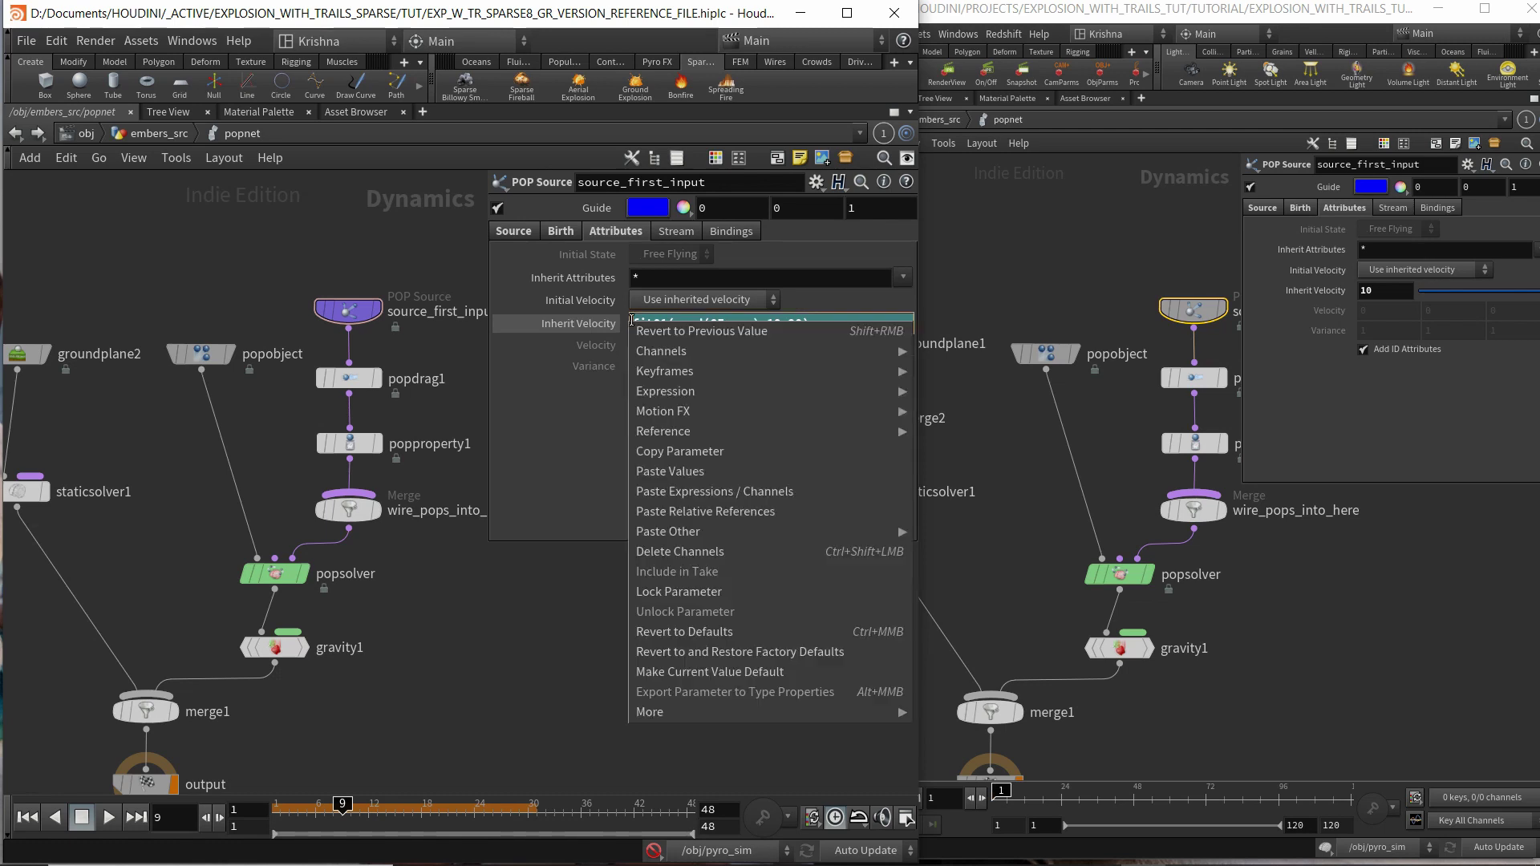
{"action": "left_click", "coordinate": [691, 511]}
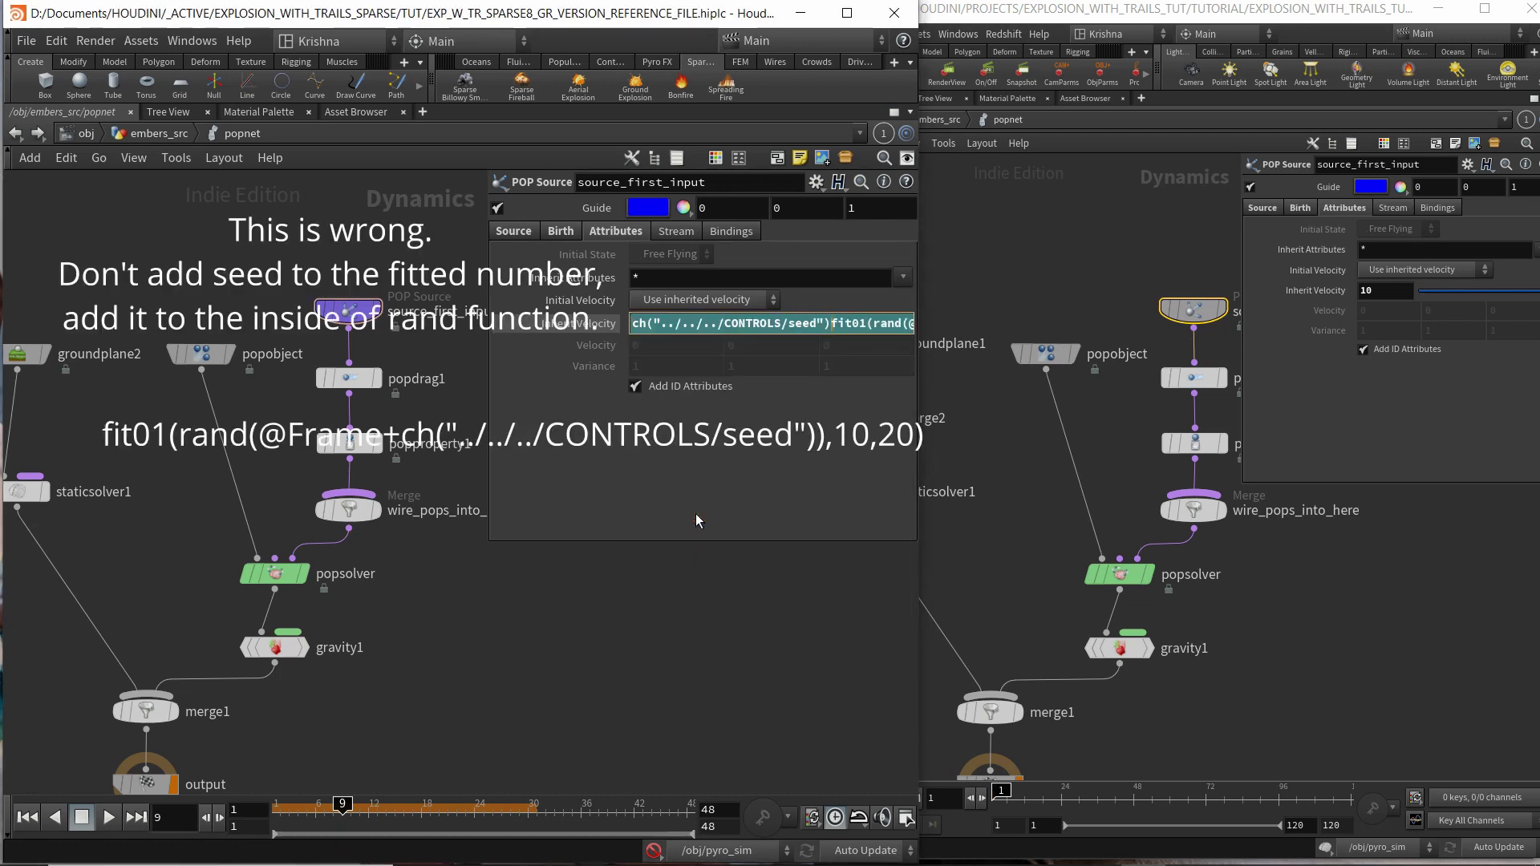
{"action": "type", "text": "+"}
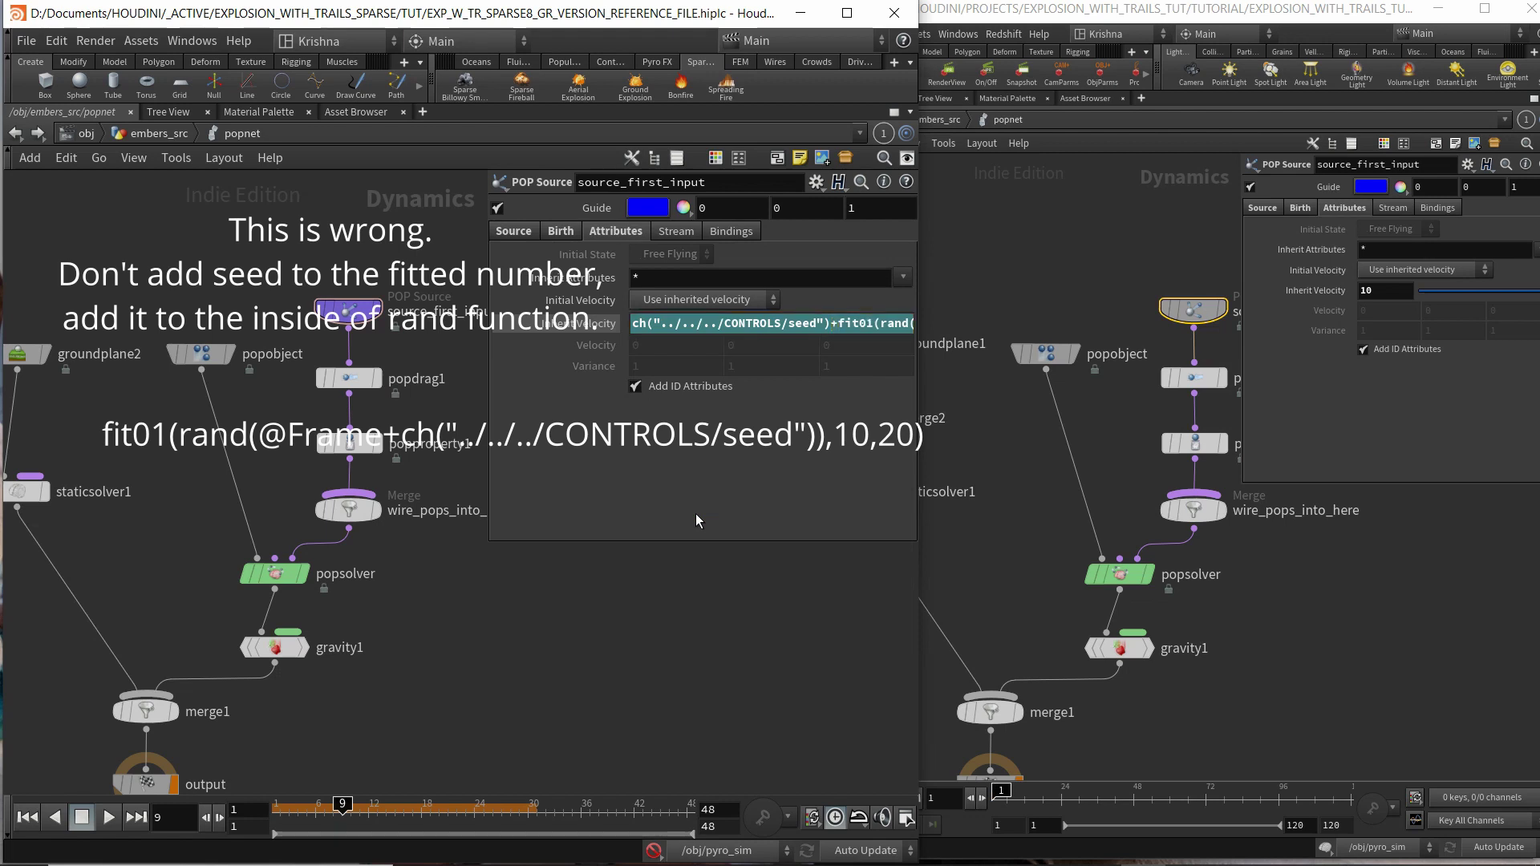
{"action": "key", "text": "Return"}
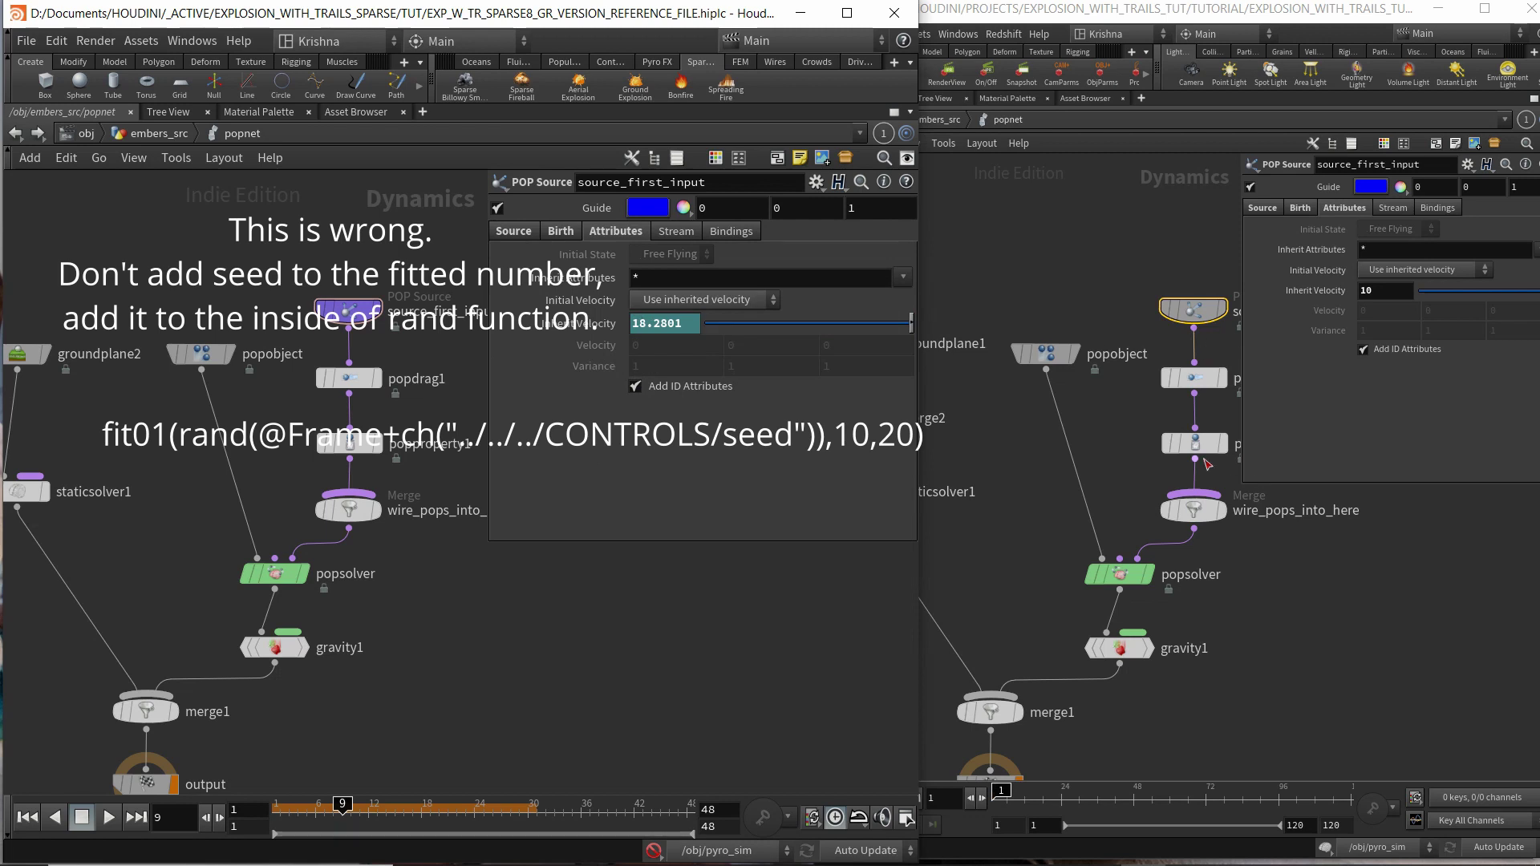
Review the Birth and Source settings of source_first_input and save the reference scene.
{"action": "left_click", "coordinate": [562, 236]}
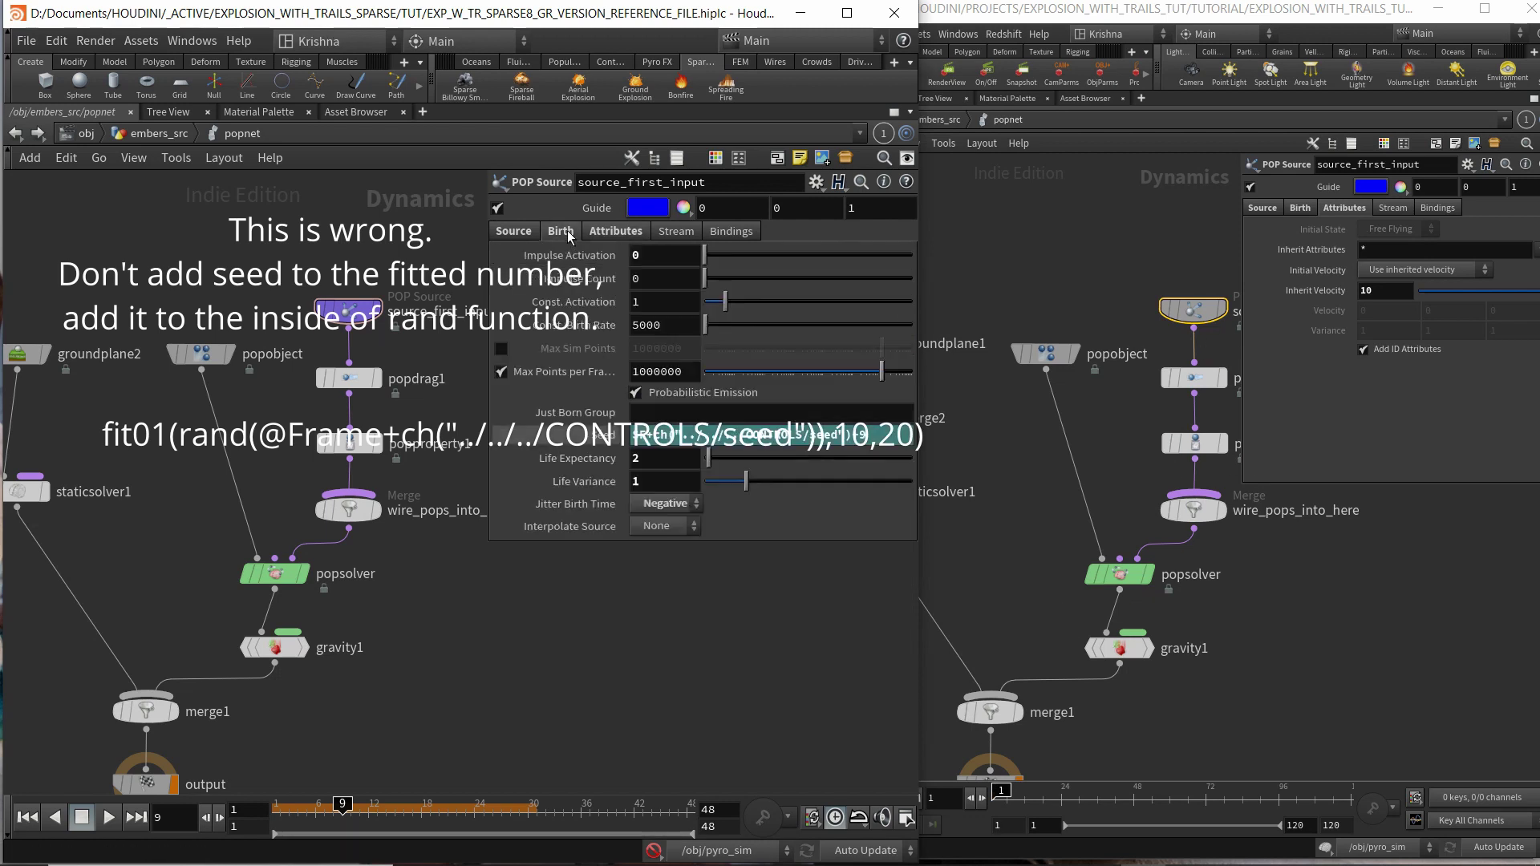
{"action": "left_click", "coordinate": [520, 233]}
{"action": "key", "text": "ctrl+s"}
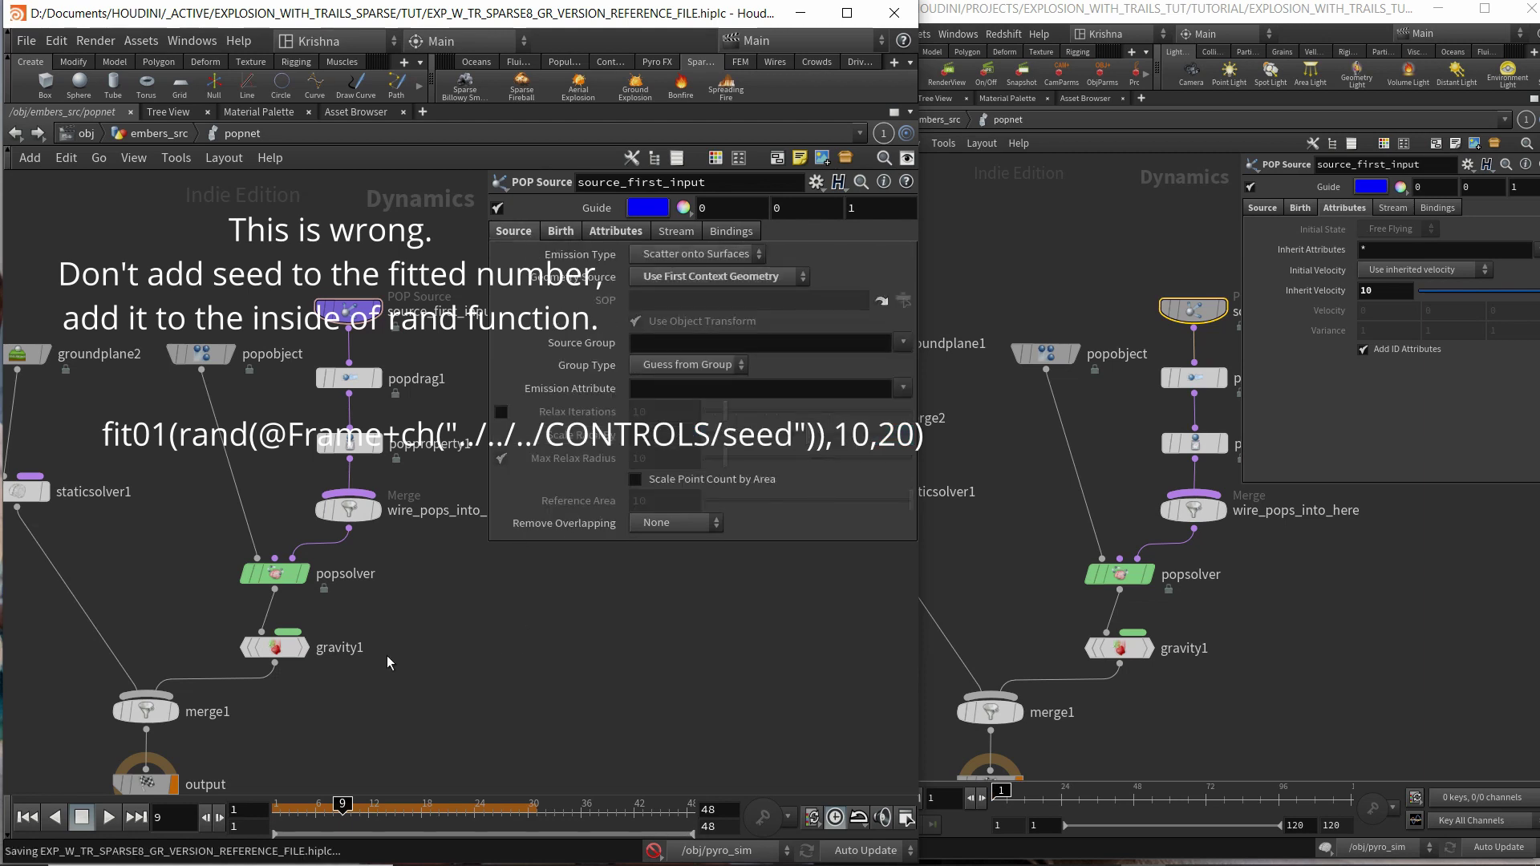
Go back up to embers_src in both scenes and show the attribrandomize1 settings in each for comparison.
{"action": "scroll", "coordinate": [386, 655], "scroll_direction": "down", "scroll_amount": 2}
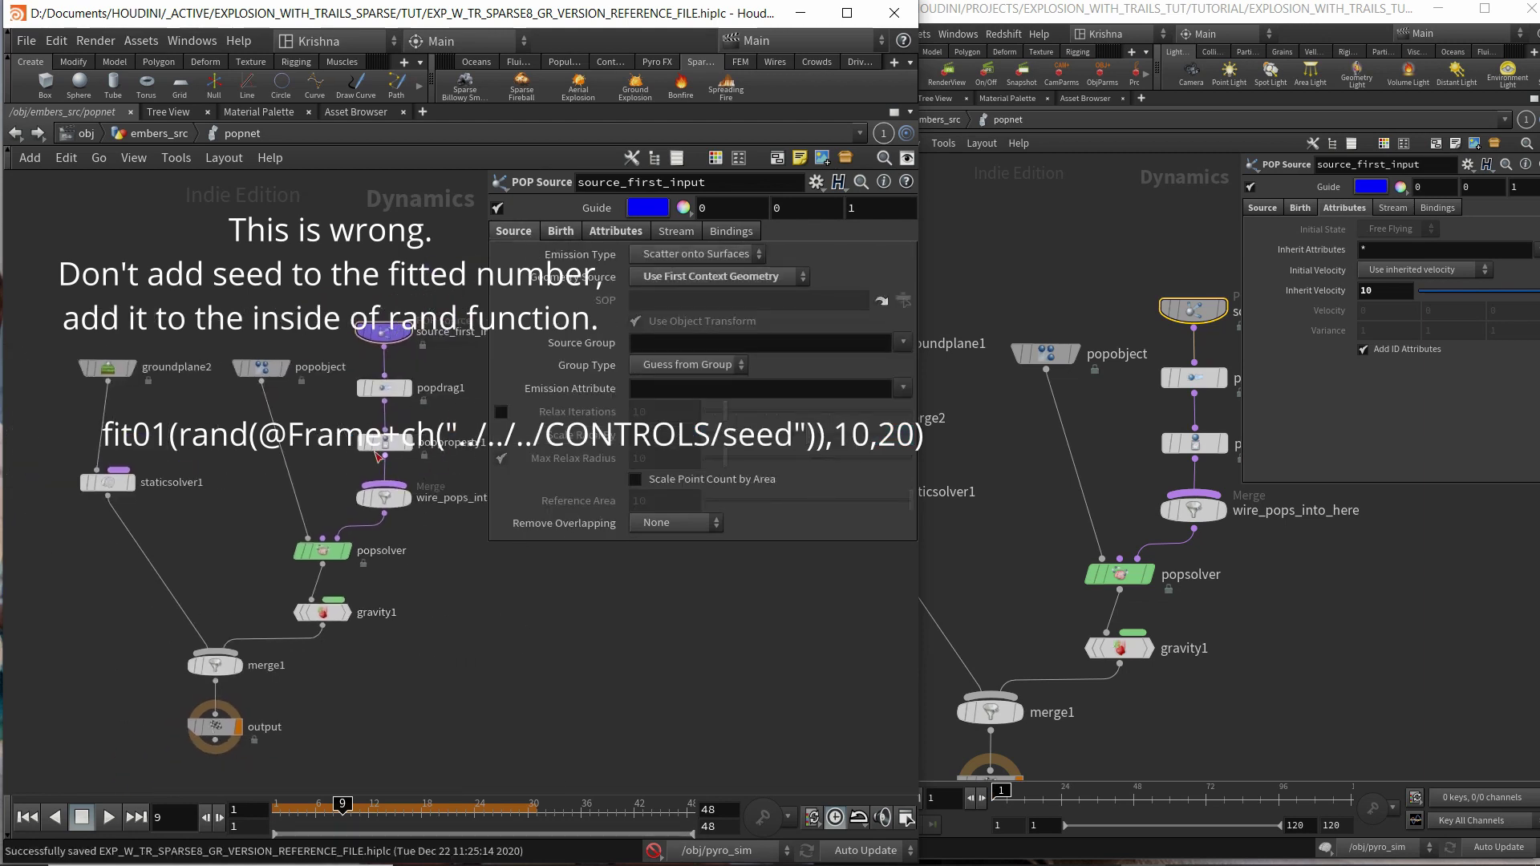
{"action": "left_click", "coordinate": [150, 136]}
{"action": "middle_click_drag", "start_coordinate": [346, 656], "coordinate": [494, 497]}
{"action": "left_click", "coordinate": [952, 125]}
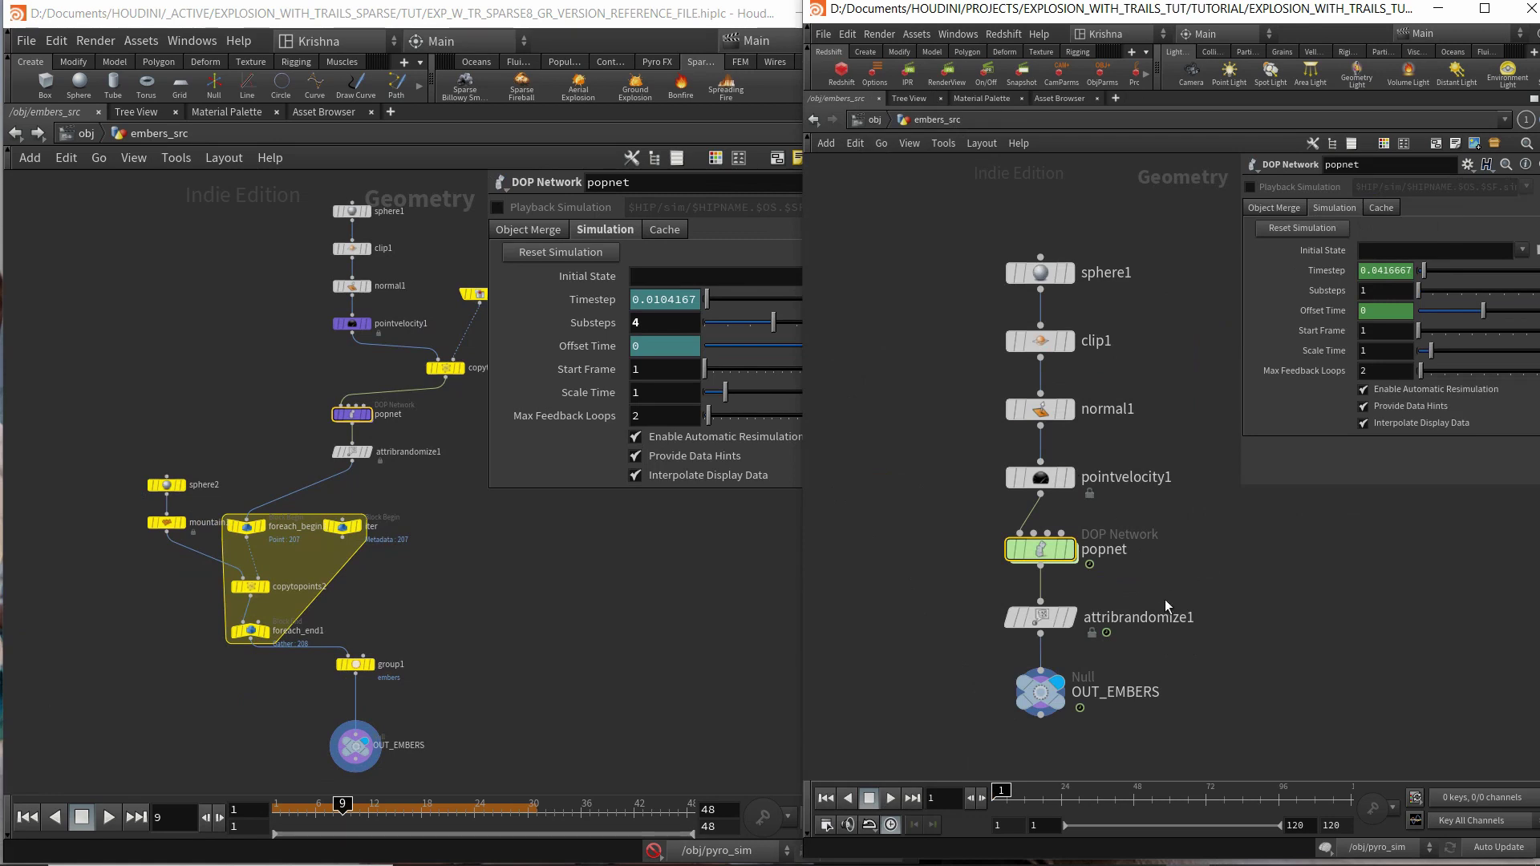
{"action": "middle_click_drag", "start_coordinate": [1165, 599], "coordinate": [1178, 472]}
{"action": "left_click", "coordinate": [1049, 490]}
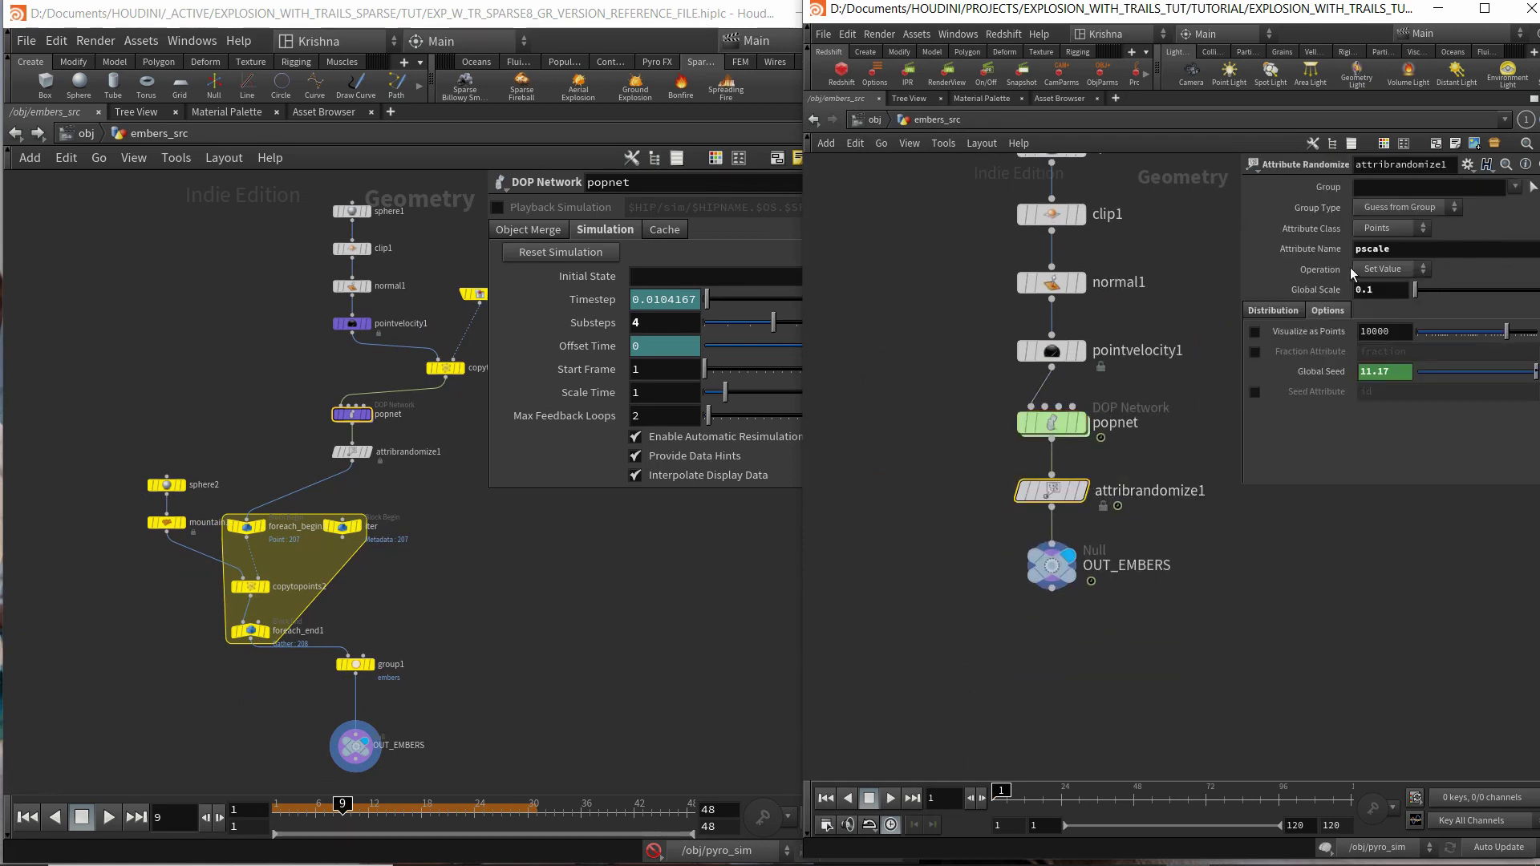
{"action": "left_click", "coordinate": [352, 451]}
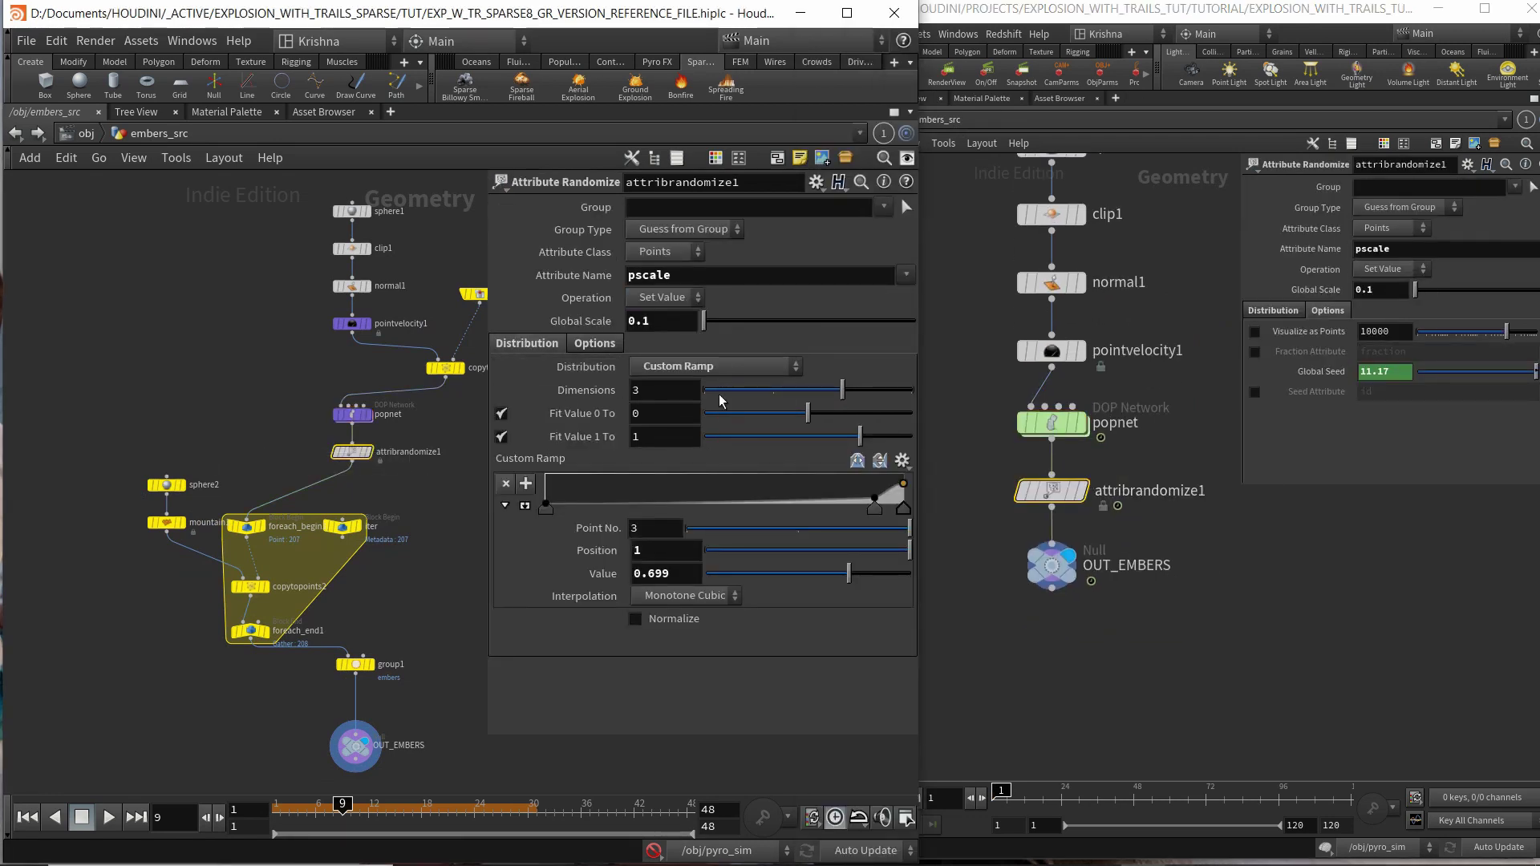
Examine attribrandomize1's Global Seed in the reference scene as expression and value, and return to its Distribution settings.
{"action": "left_click", "coordinate": [594, 343]}
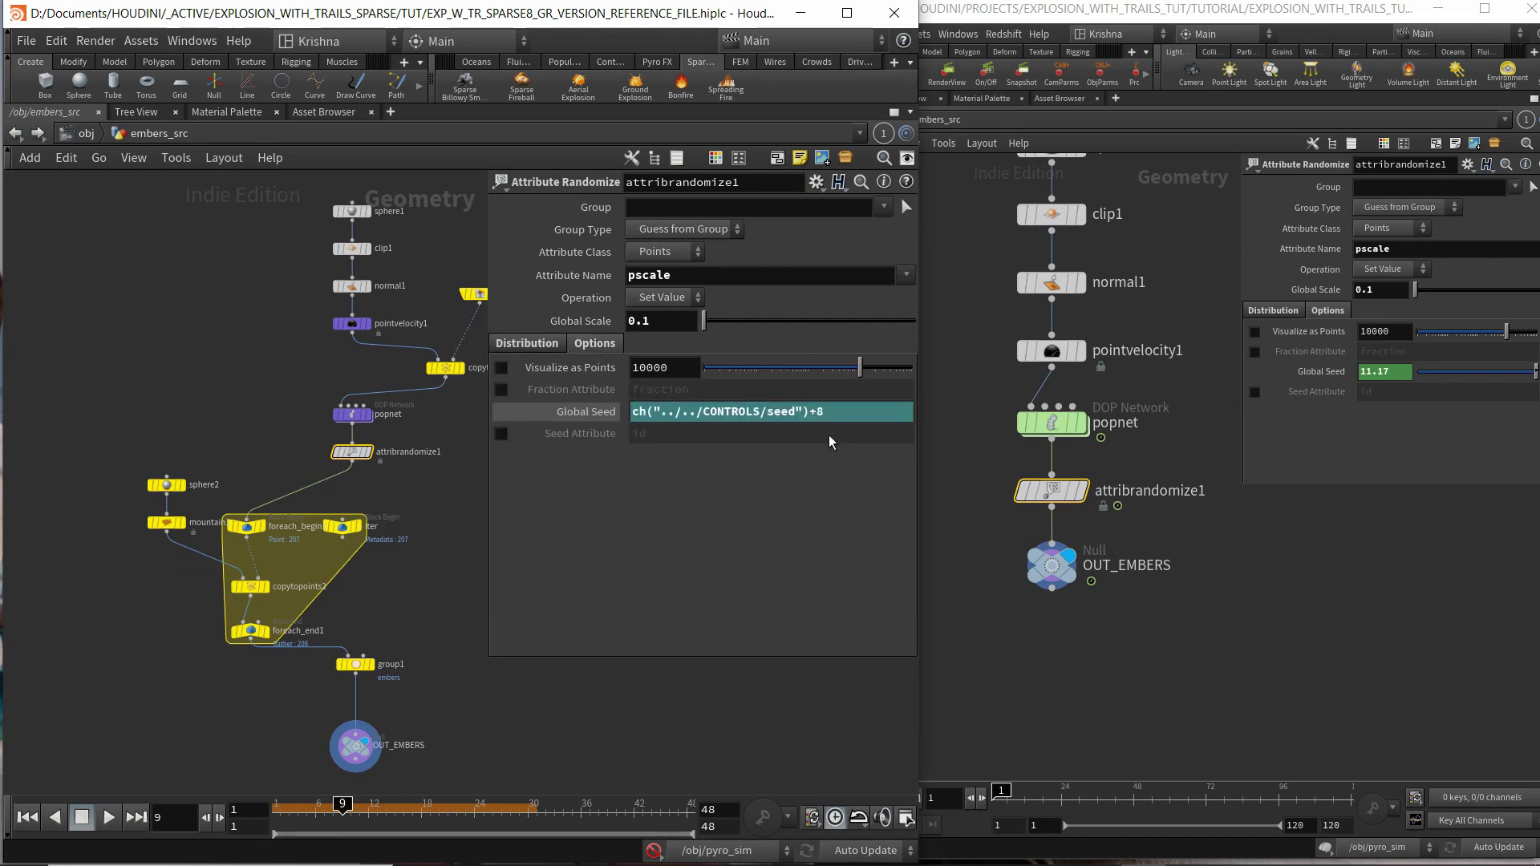
{"action": "left_click", "coordinate": [630, 412]}
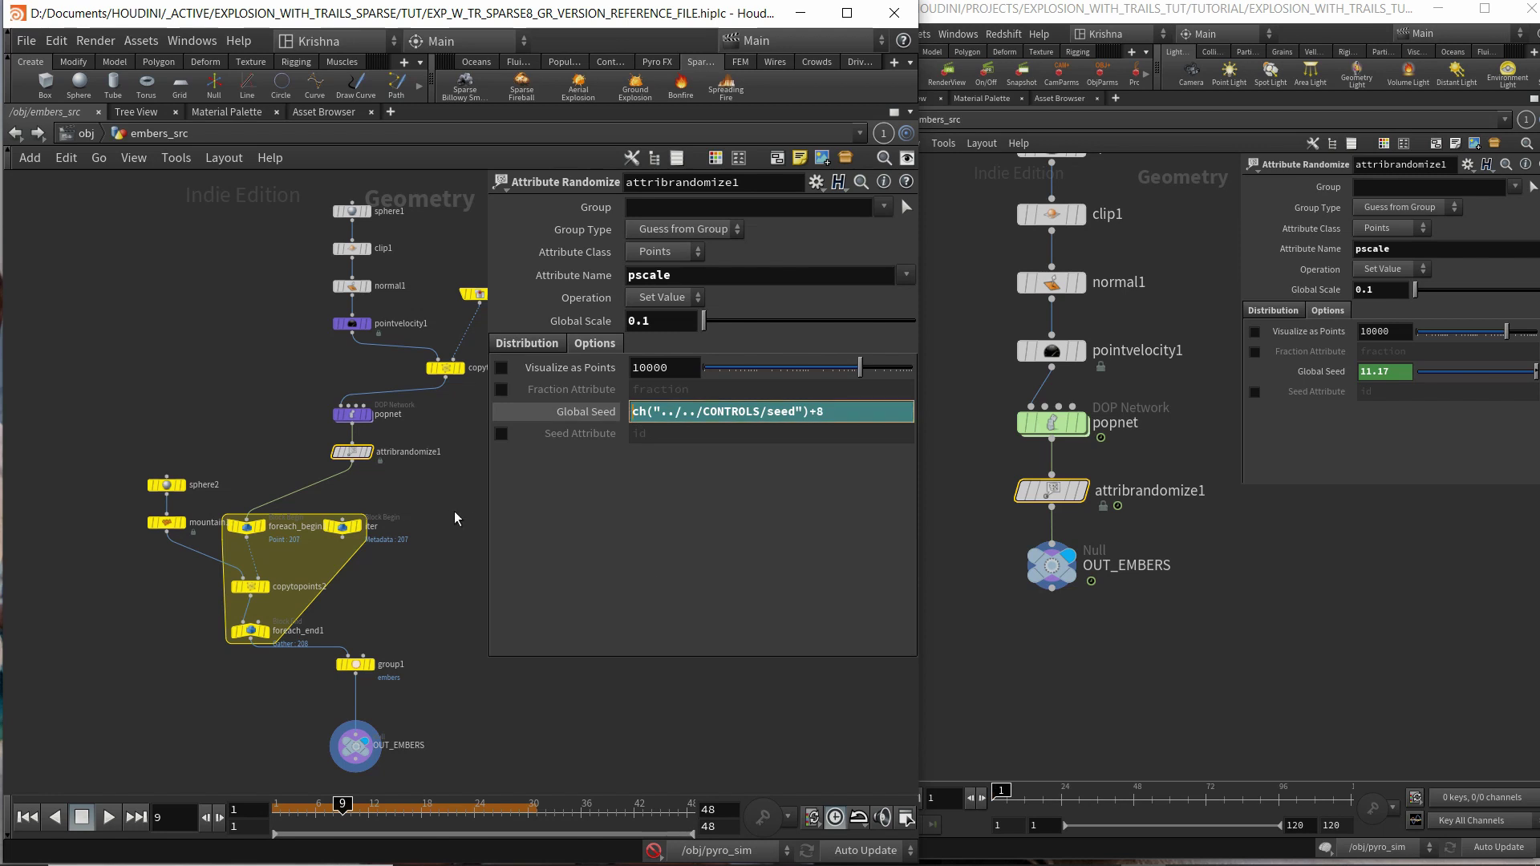
{"action": "left_click", "coordinate": [555, 411], "text": "ctrl+shift"}
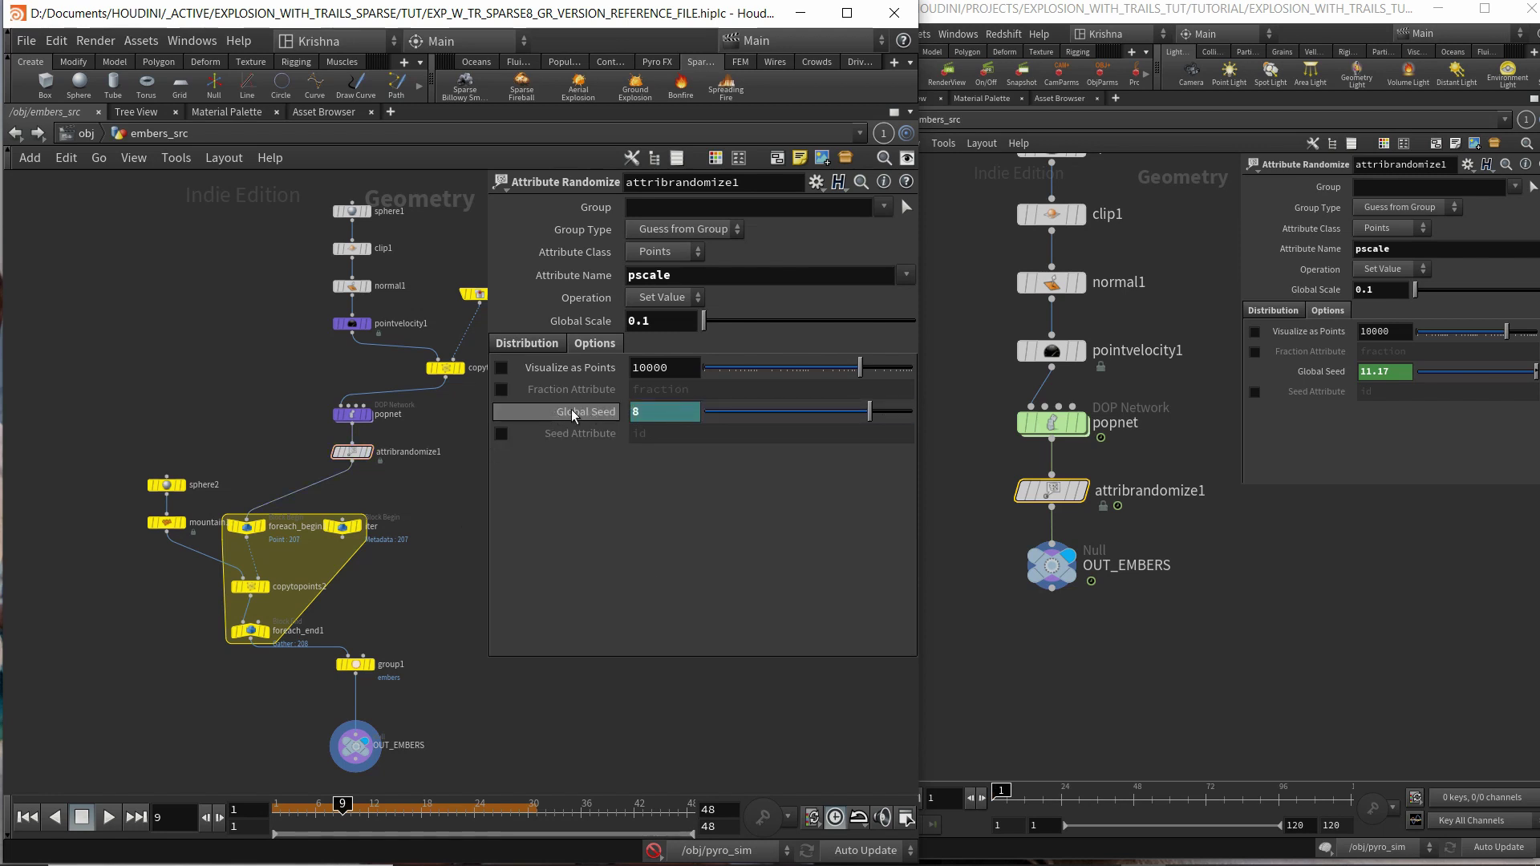
{"action": "left_click", "coordinate": [579, 412]}
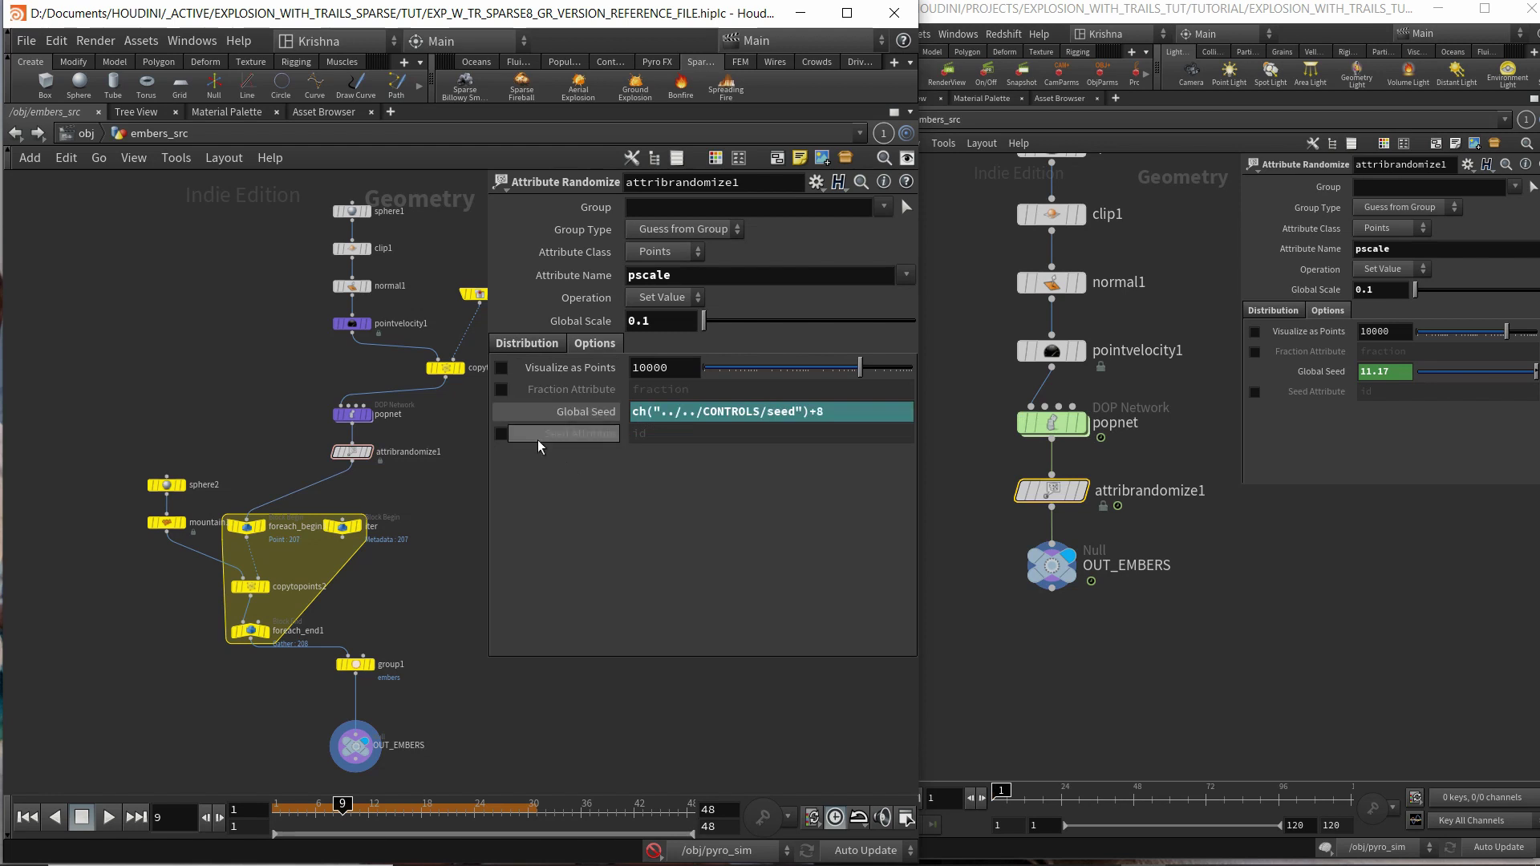
{"action": "left_click", "coordinate": [570, 412]}
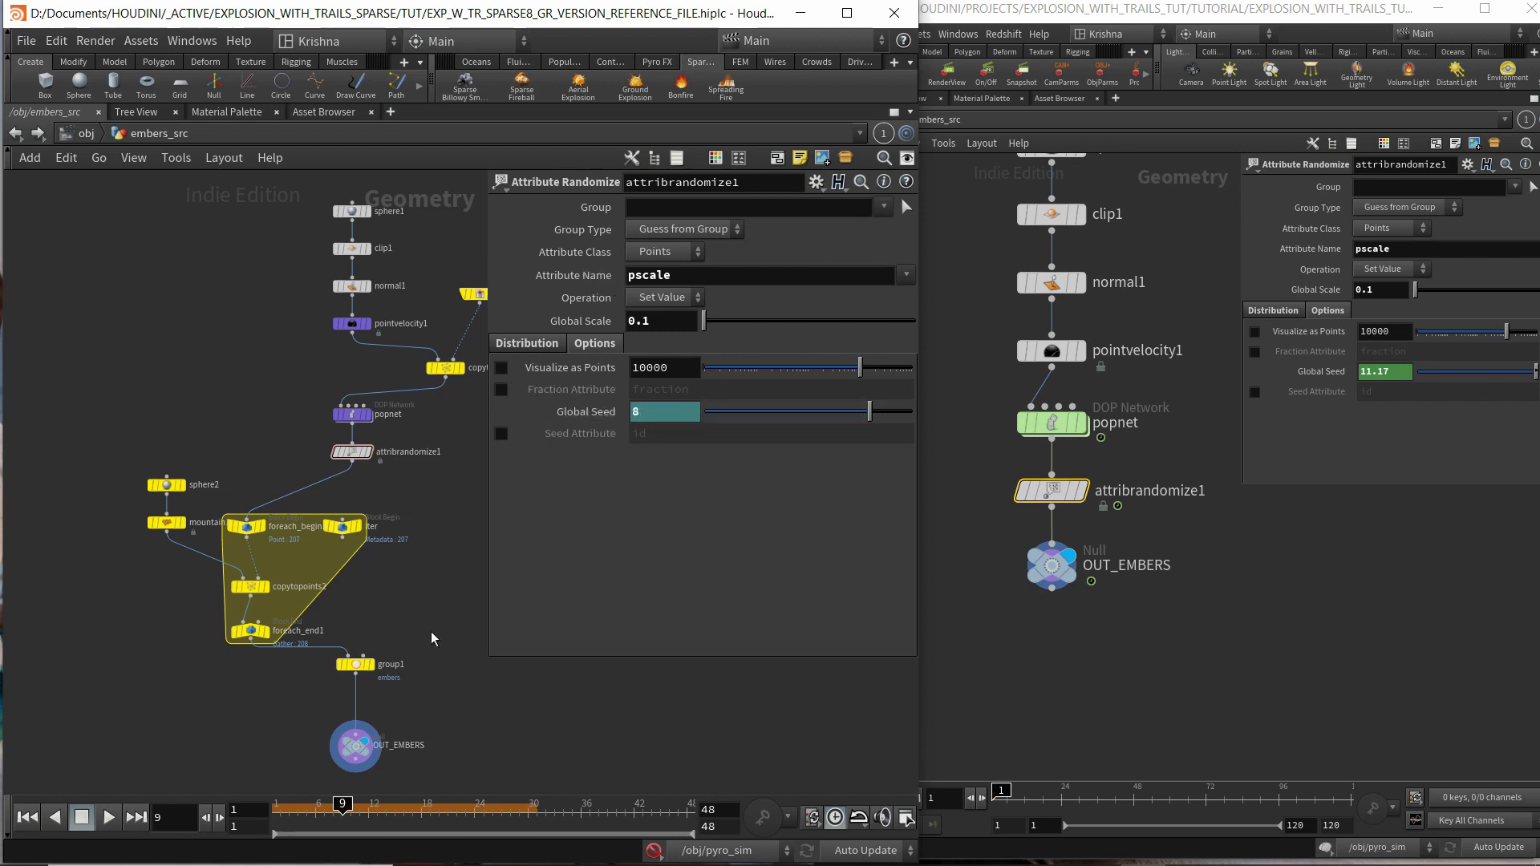
{"action": "left_click", "coordinate": [587, 411]}
{"action": "left_click", "coordinate": [579, 416]}
{"action": "left_click", "coordinate": [546, 348]}
{"action": "scroll", "coordinate": [379, 522], "scroll_direction": "up", "scroll_amount": 2}
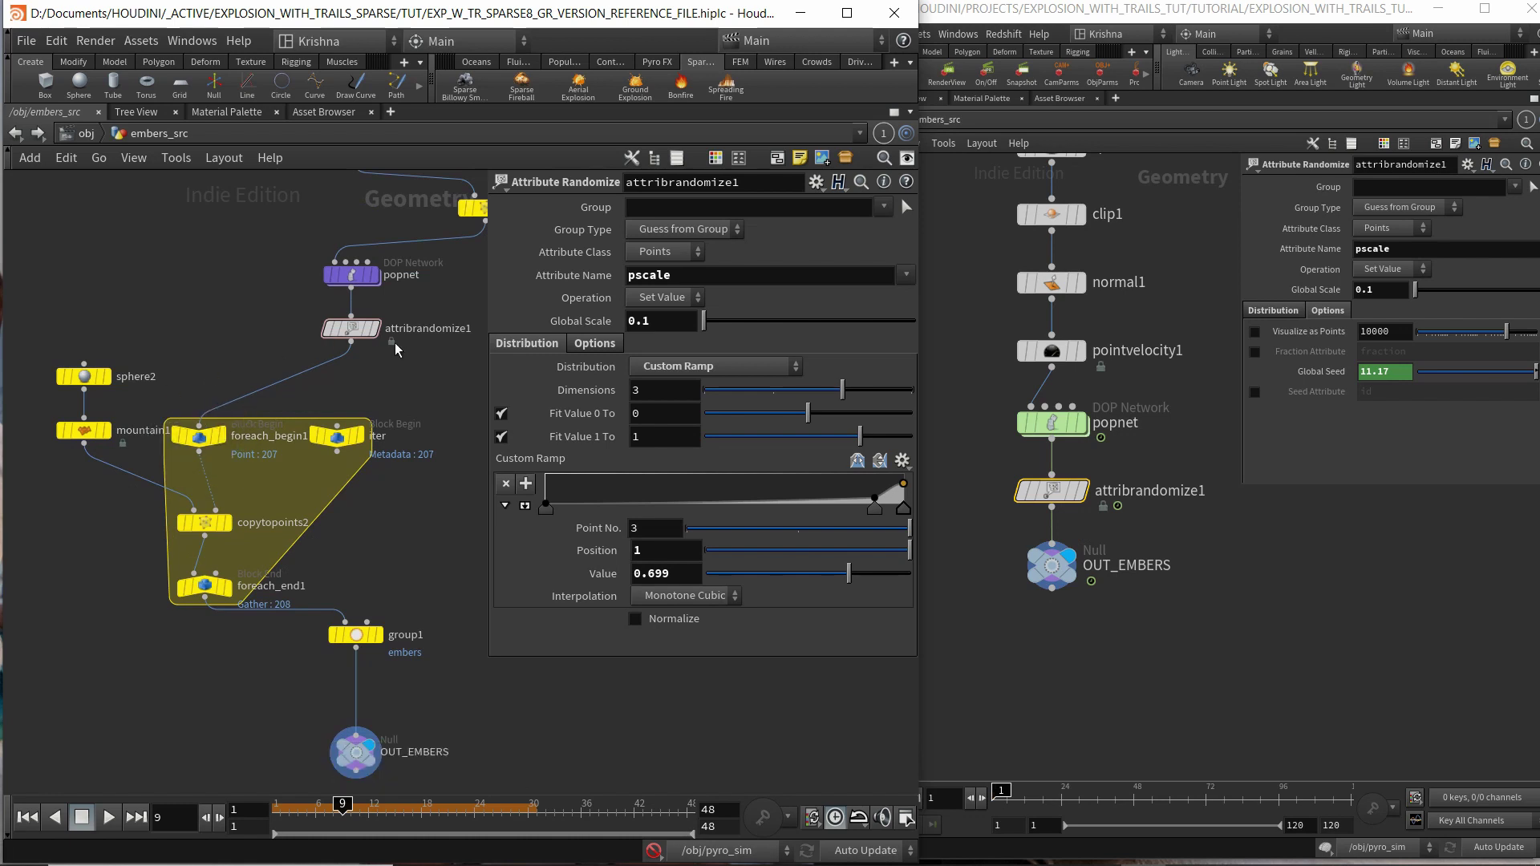
Display attribrandomize1 in the maximized reference scene, frame its points in the viewport and scrub the timeline to frame 21.
{"action": "left_click", "coordinate": [372, 328]}
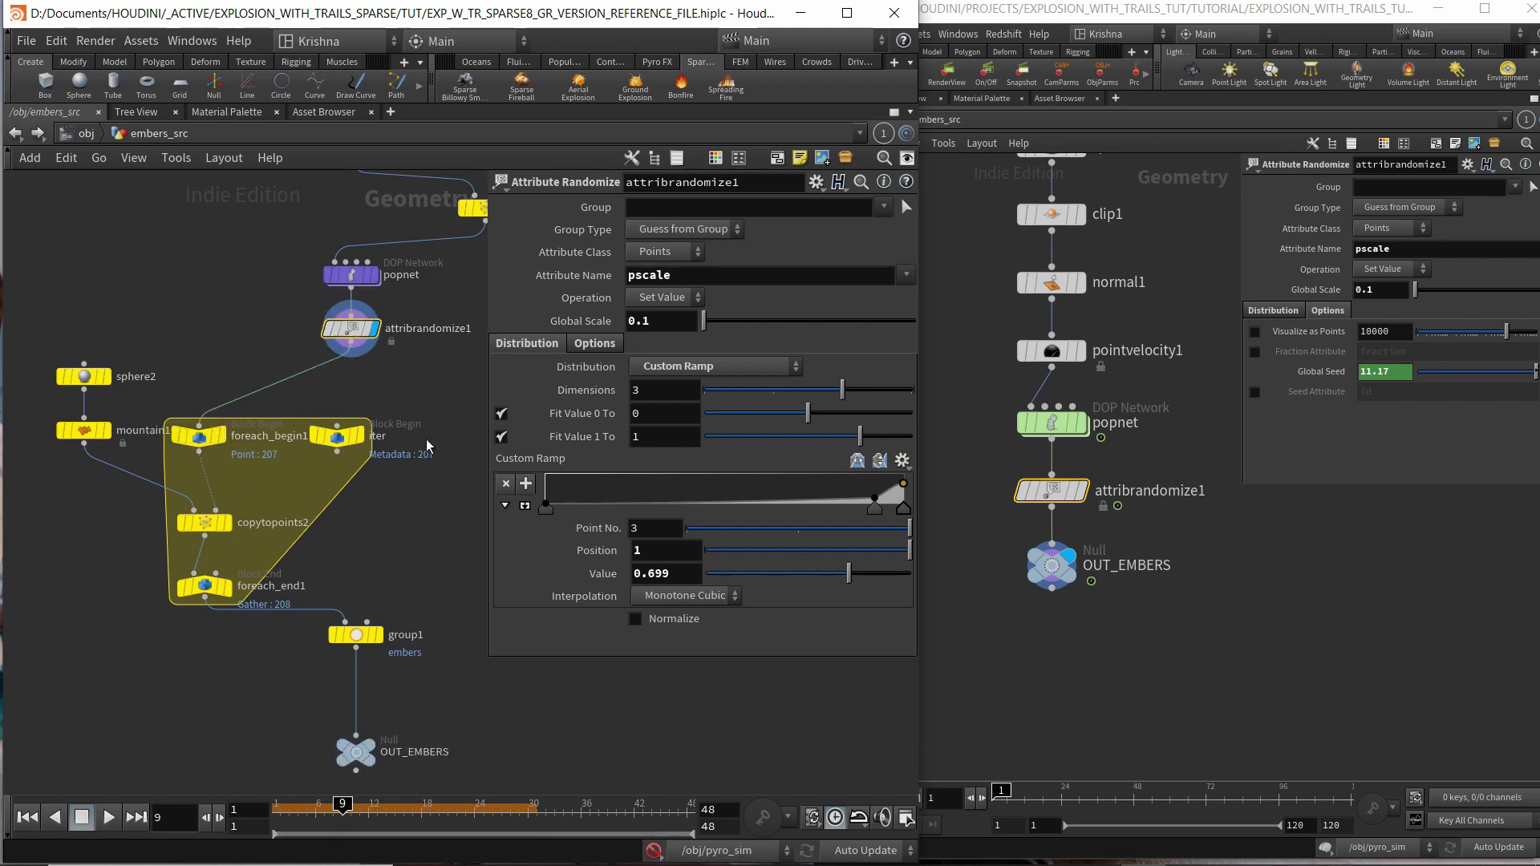
{"action": "left_click_drag", "start_coordinate": [550, 24], "coordinate": [1061, 549]}
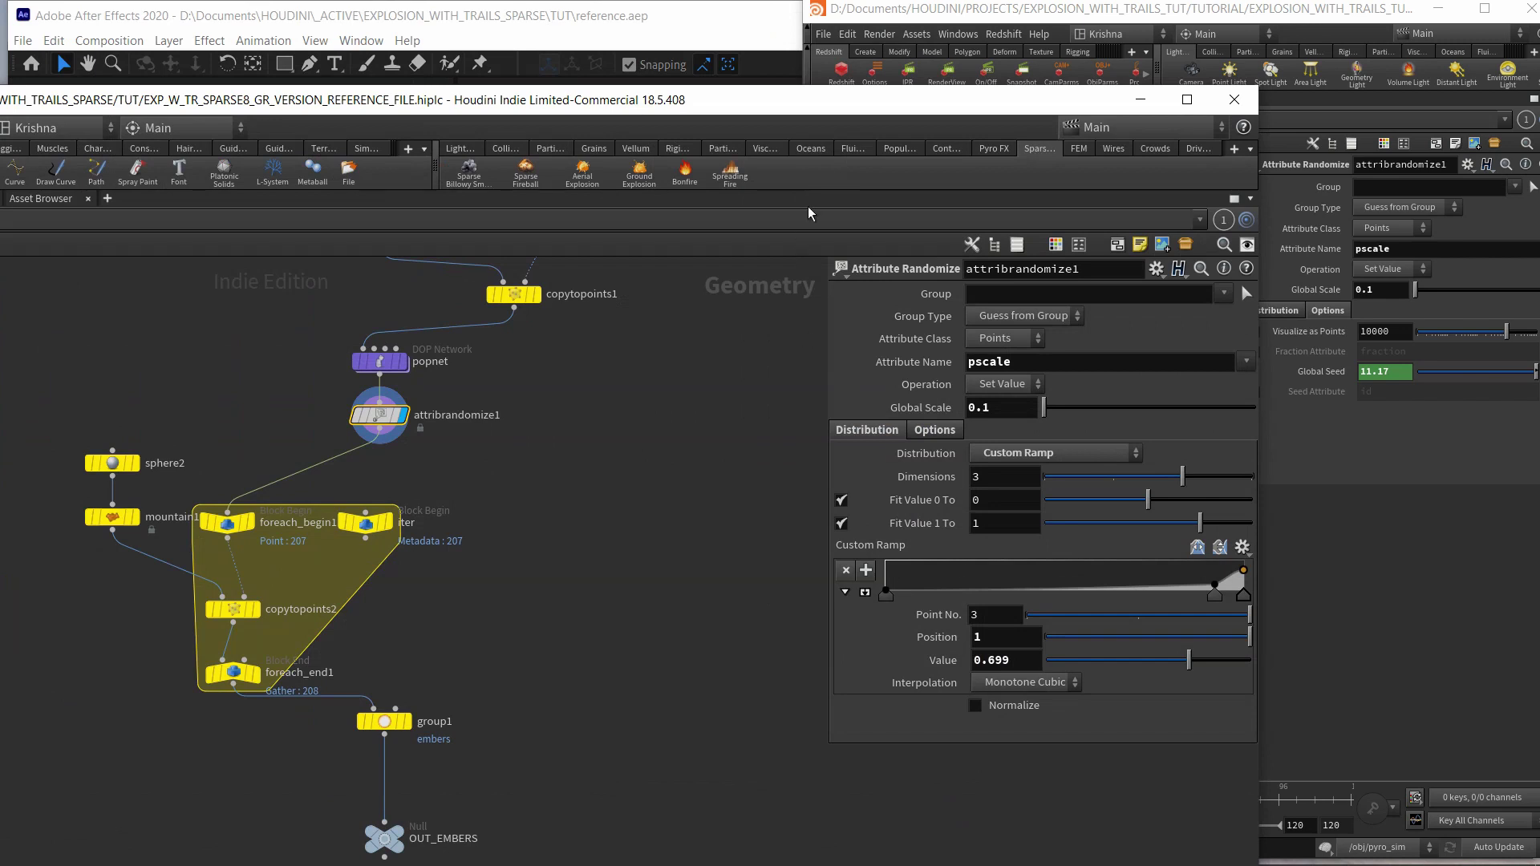
{"action": "double_click", "coordinate": [889, 103]}
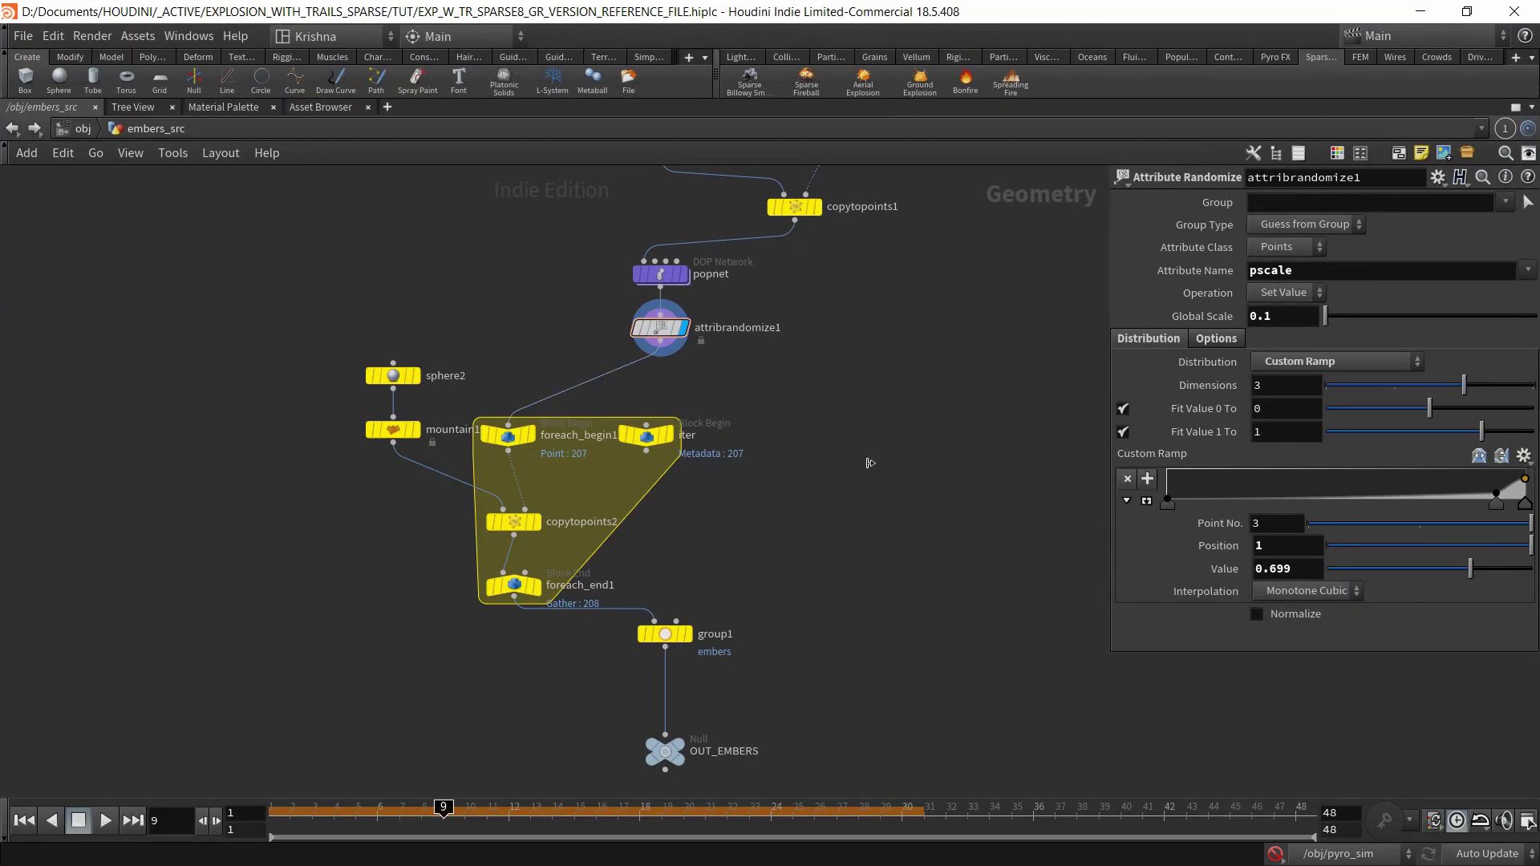
{"action": "key", "text": "ctrl+b"}
{"action": "key", "text": "h"}
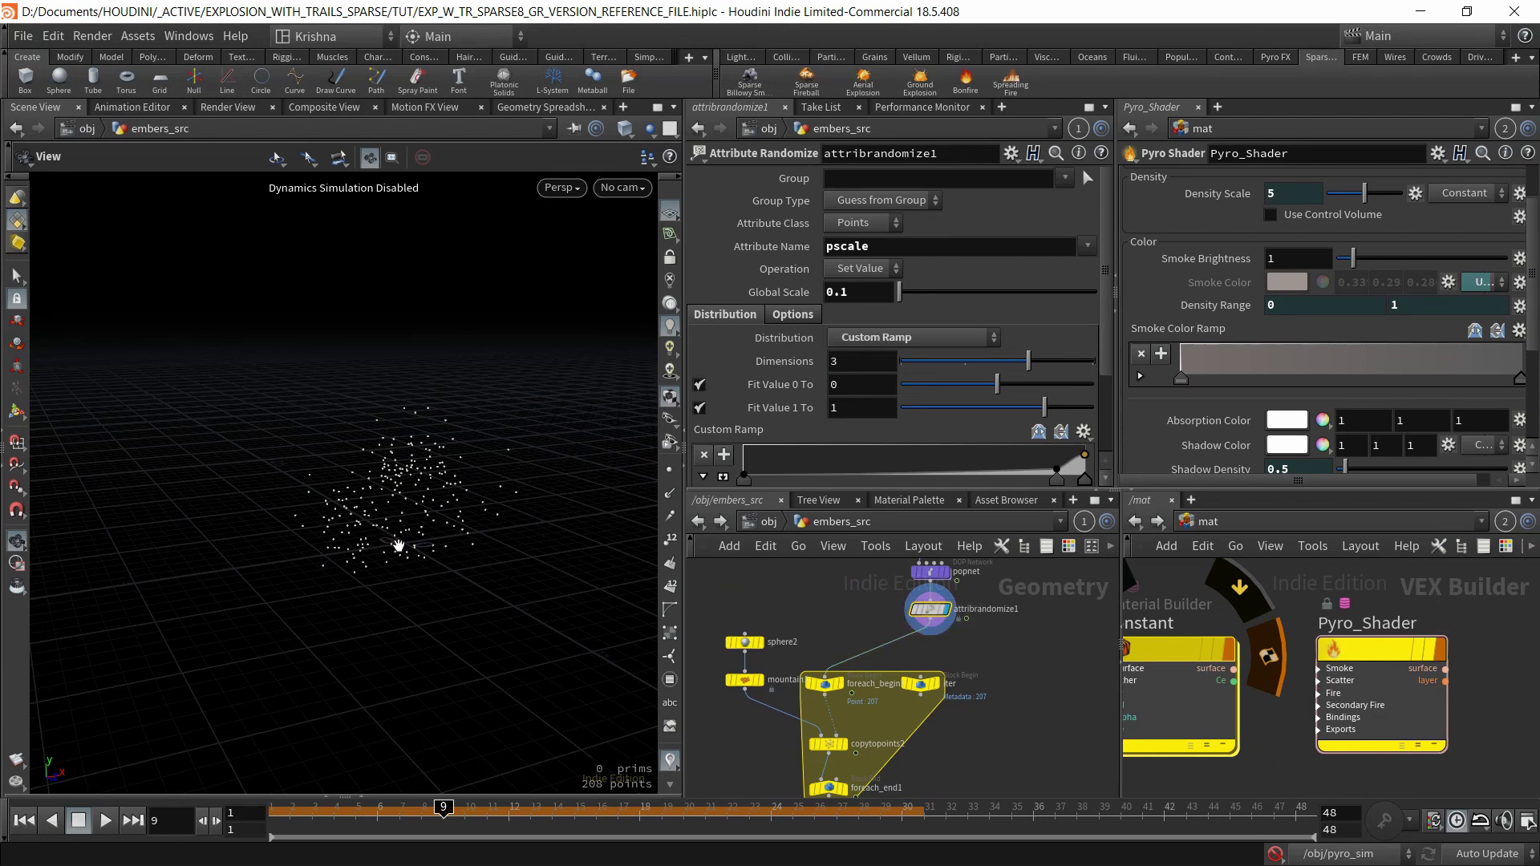
{"action": "left_click_drag", "start_coordinate": [398, 546], "coordinate": [391, 551]}
{"action": "left_click_drag", "start_coordinate": [398, 815], "coordinate": [705, 815]}
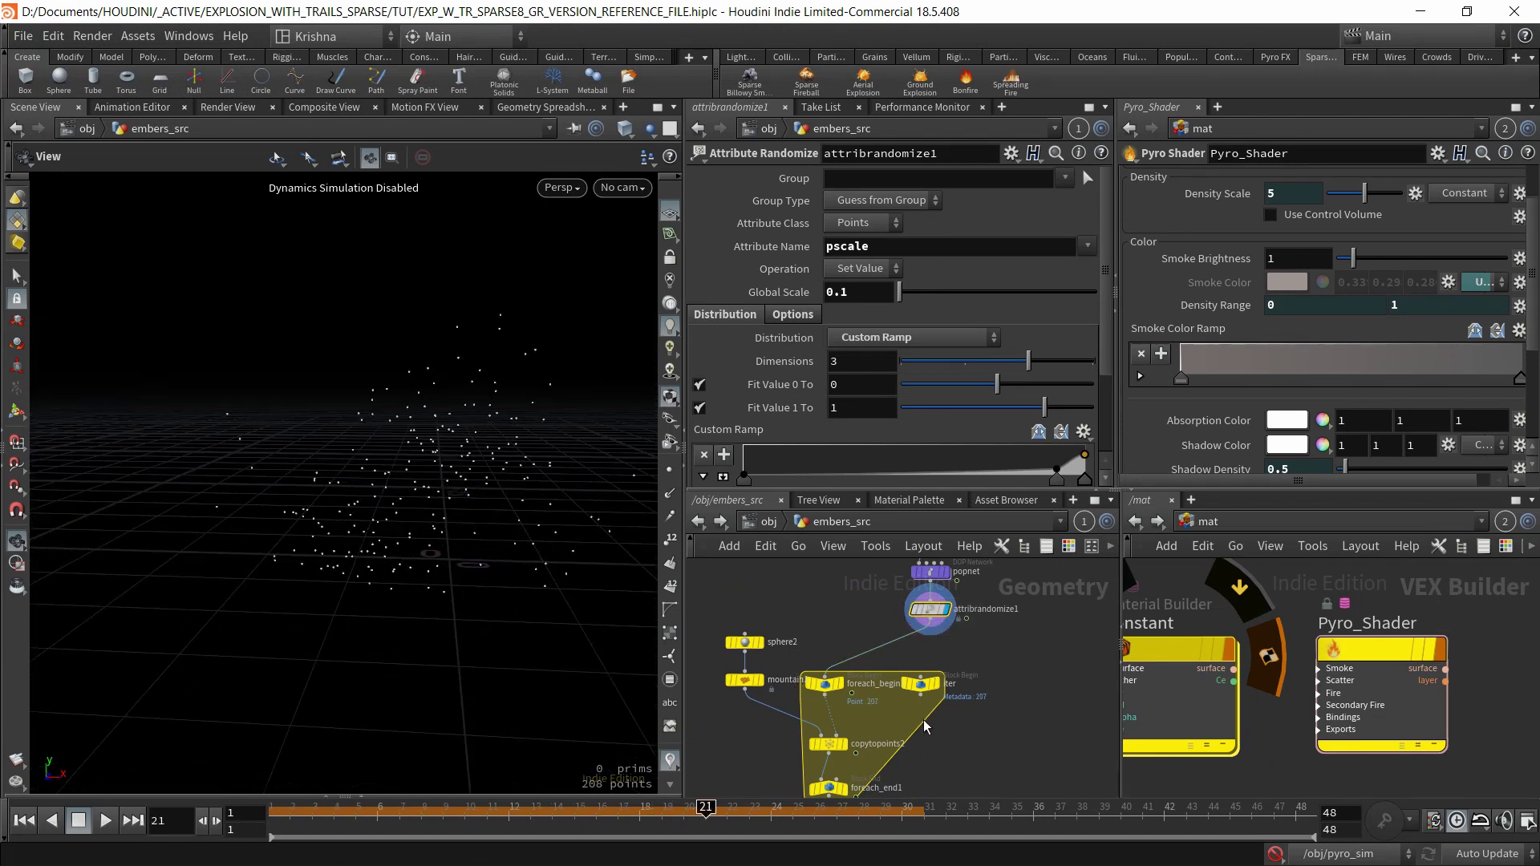
Display sphere2 in the viewport, followed by mountain1 with its parameters shown.
{"action": "left_click", "coordinate": [760, 644]}
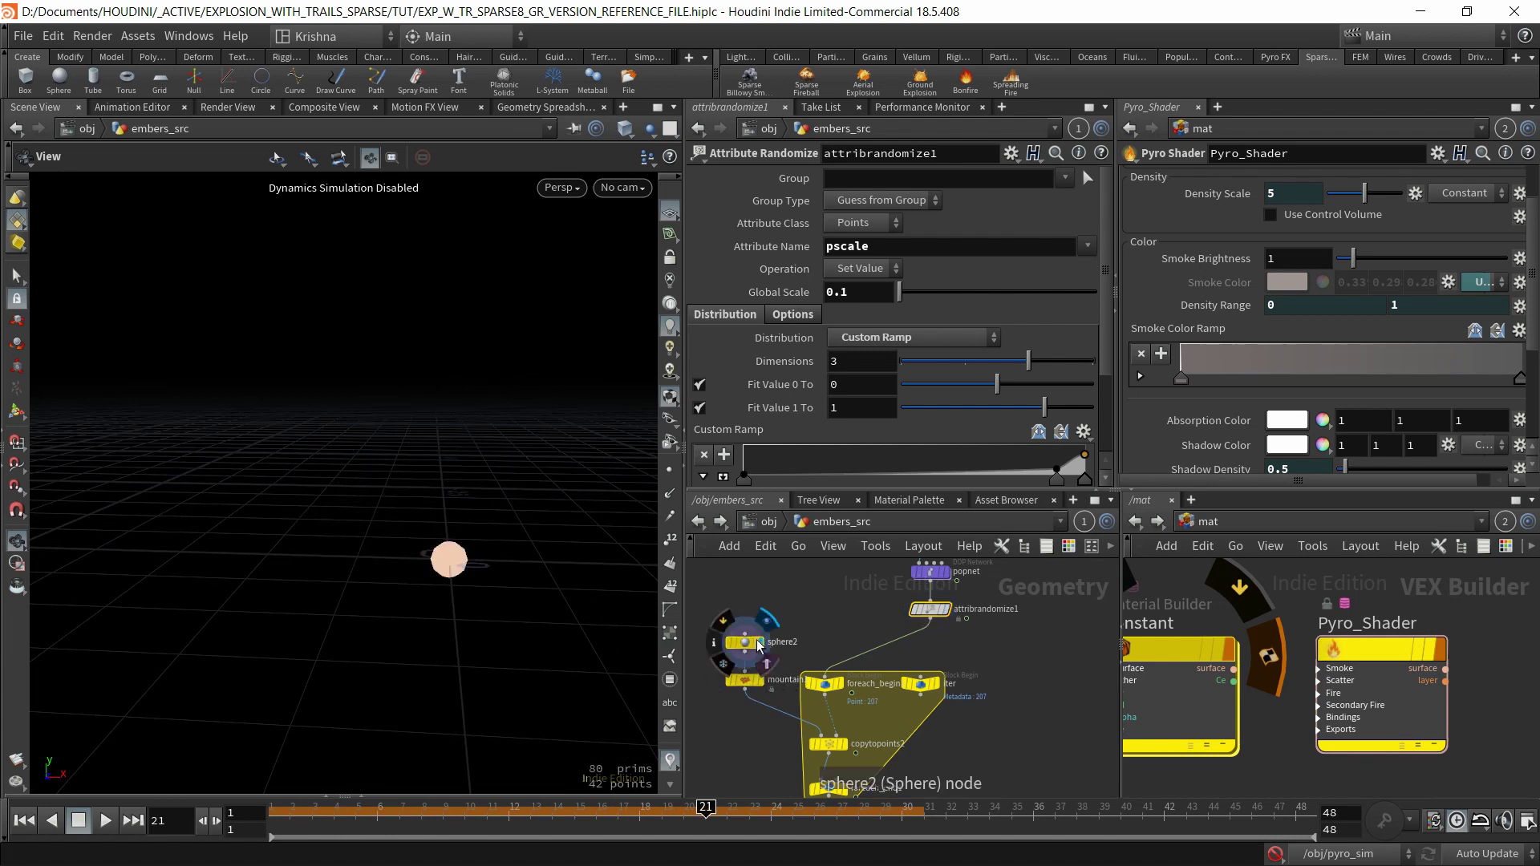
{"action": "left_click", "coordinate": [762, 690]}
{"action": "middle_click_drag", "start_coordinate": [992, 725], "coordinate": [995, 683]}
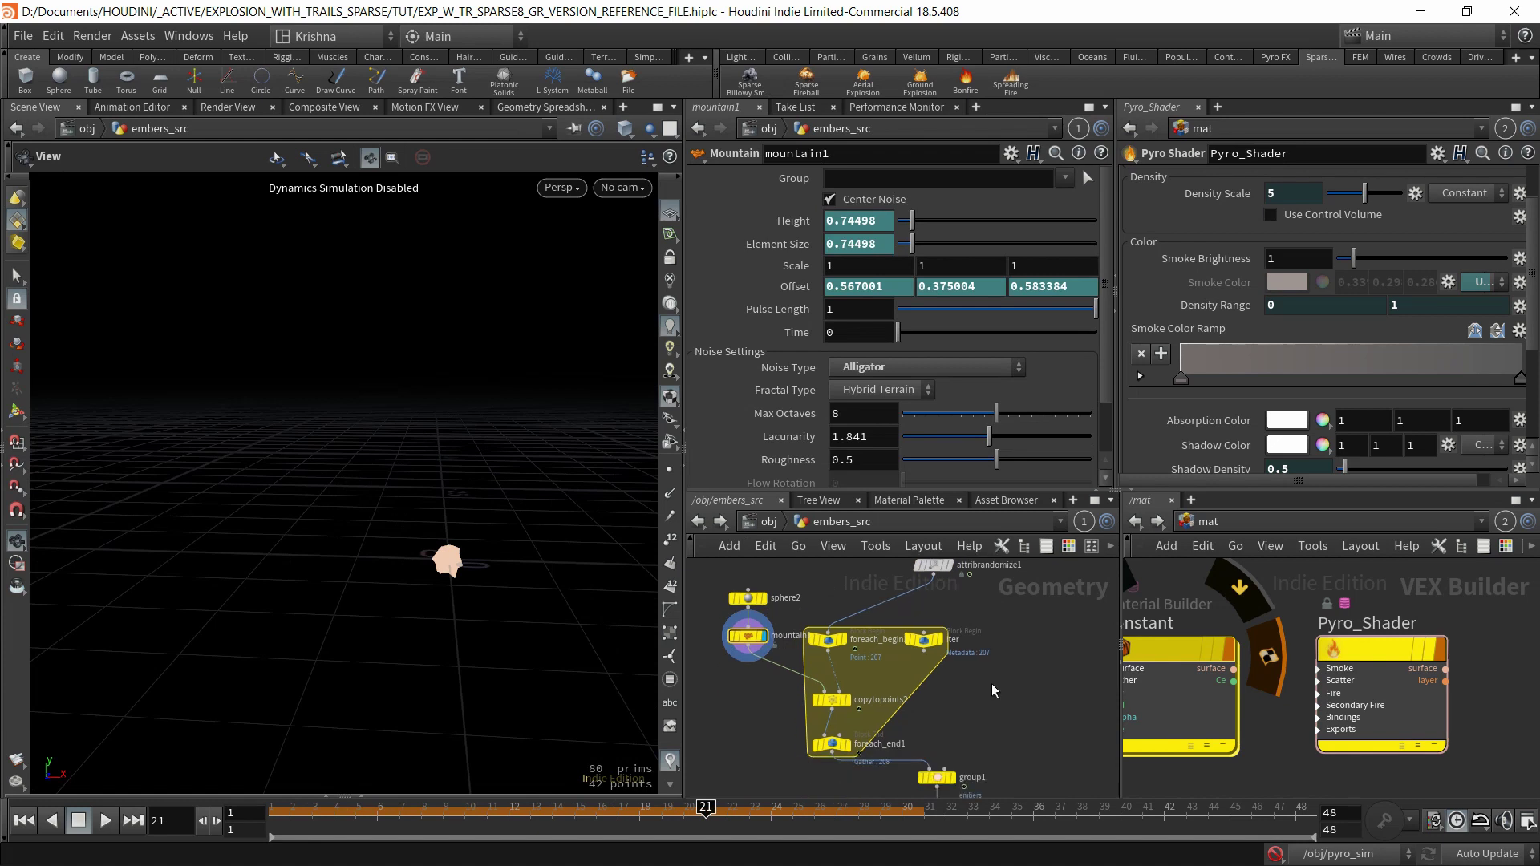
Reveal the expressions behind mountain1's Height, Element Size and Offset parameters.
{"action": "left_click", "coordinate": [837, 224]}
{"action": "type", "text": "rand(detail(\"../iter\",\"iteration\",0))"}
{"action": "left_click", "coordinate": [896, 243]}
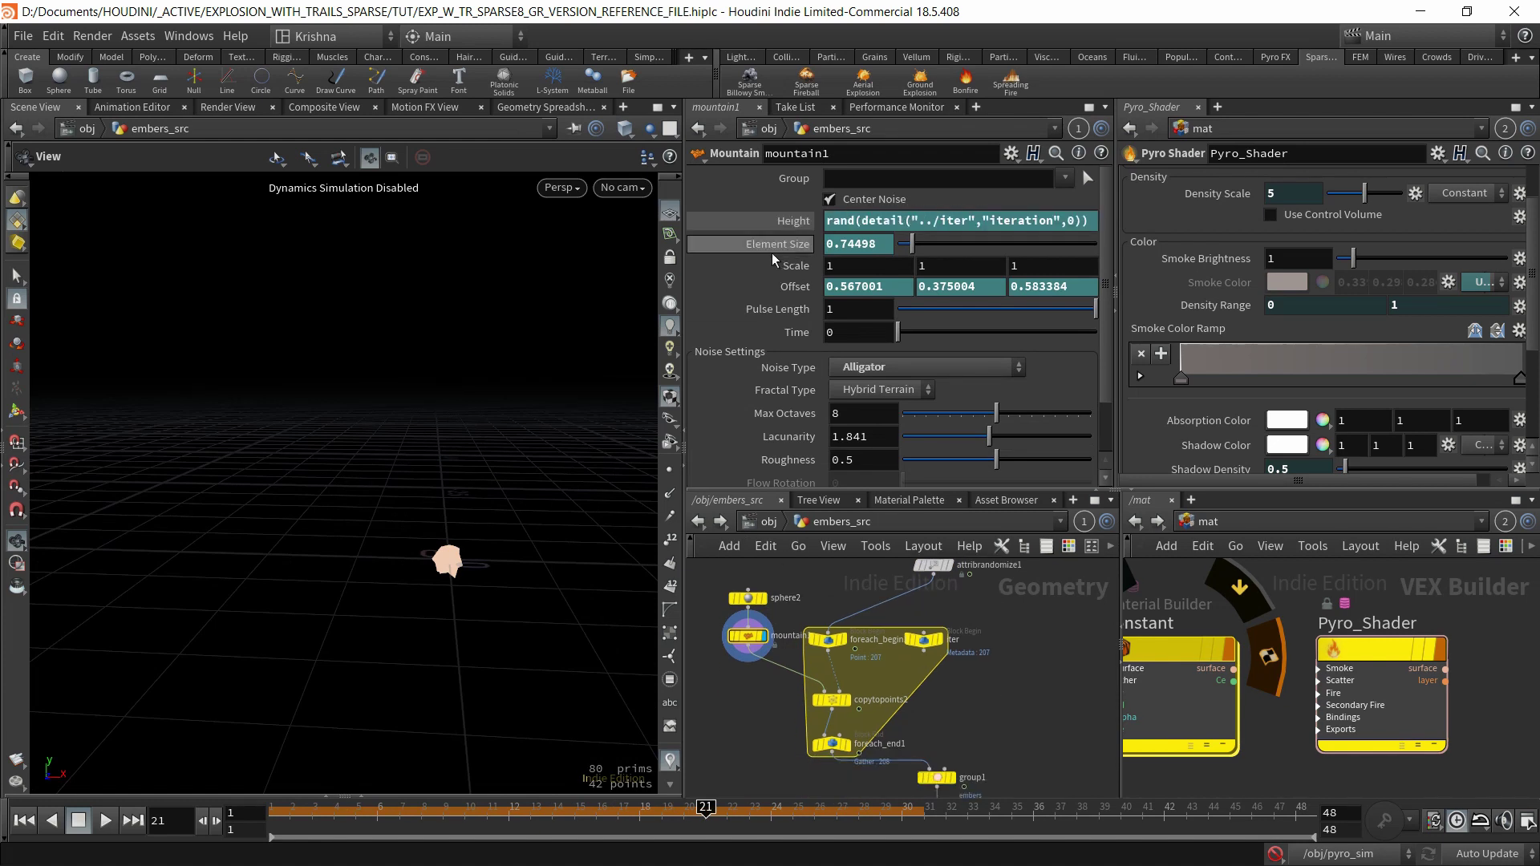
{"action": "type", "text": "rand(detail(\"../iter\",\"iteration\",0))"}
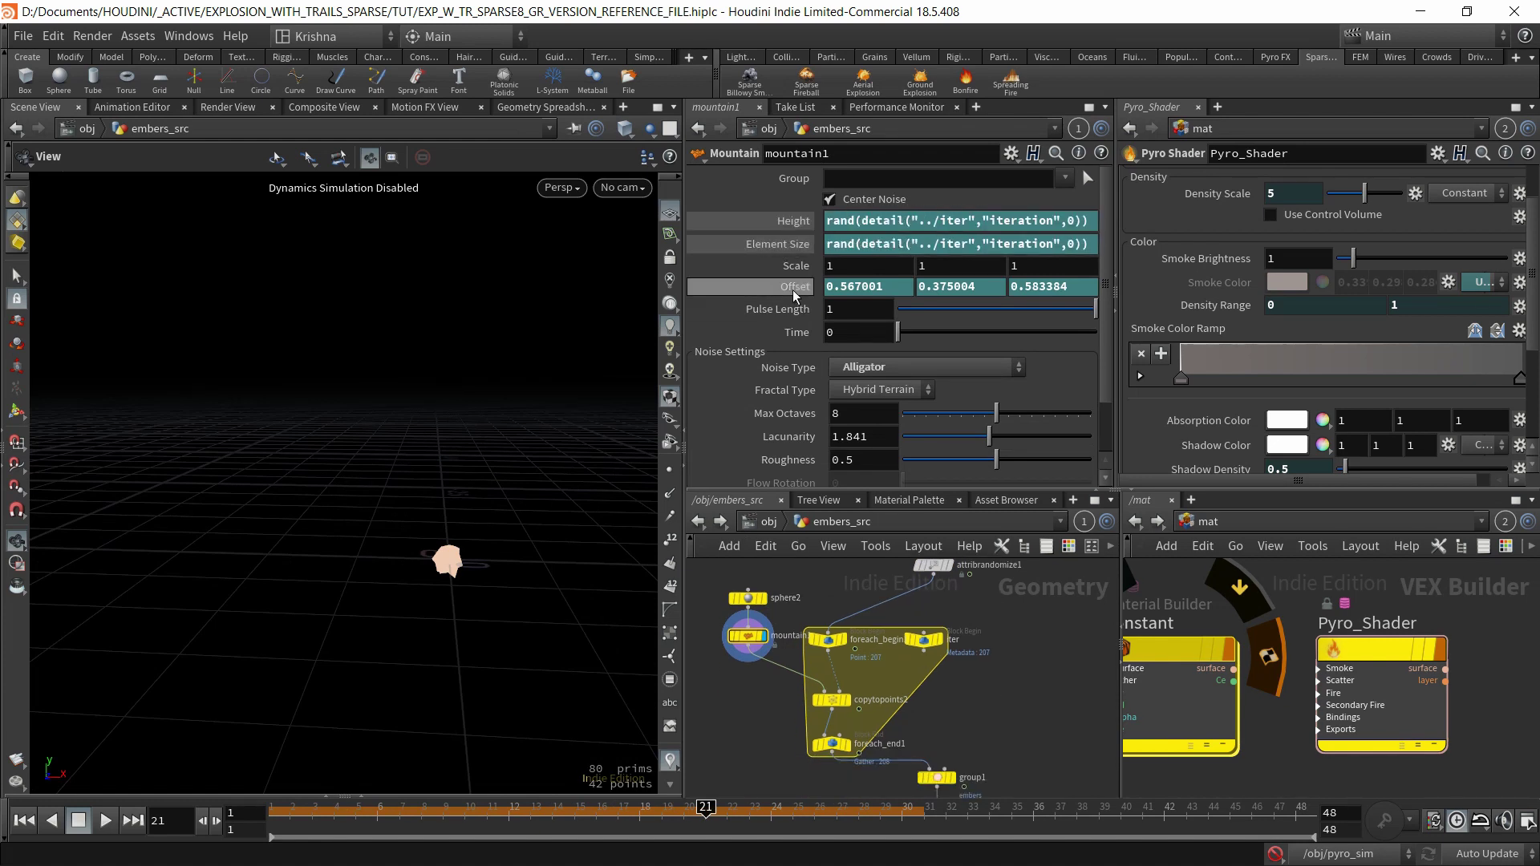
{"action": "left_click", "coordinate": [793, 287]}
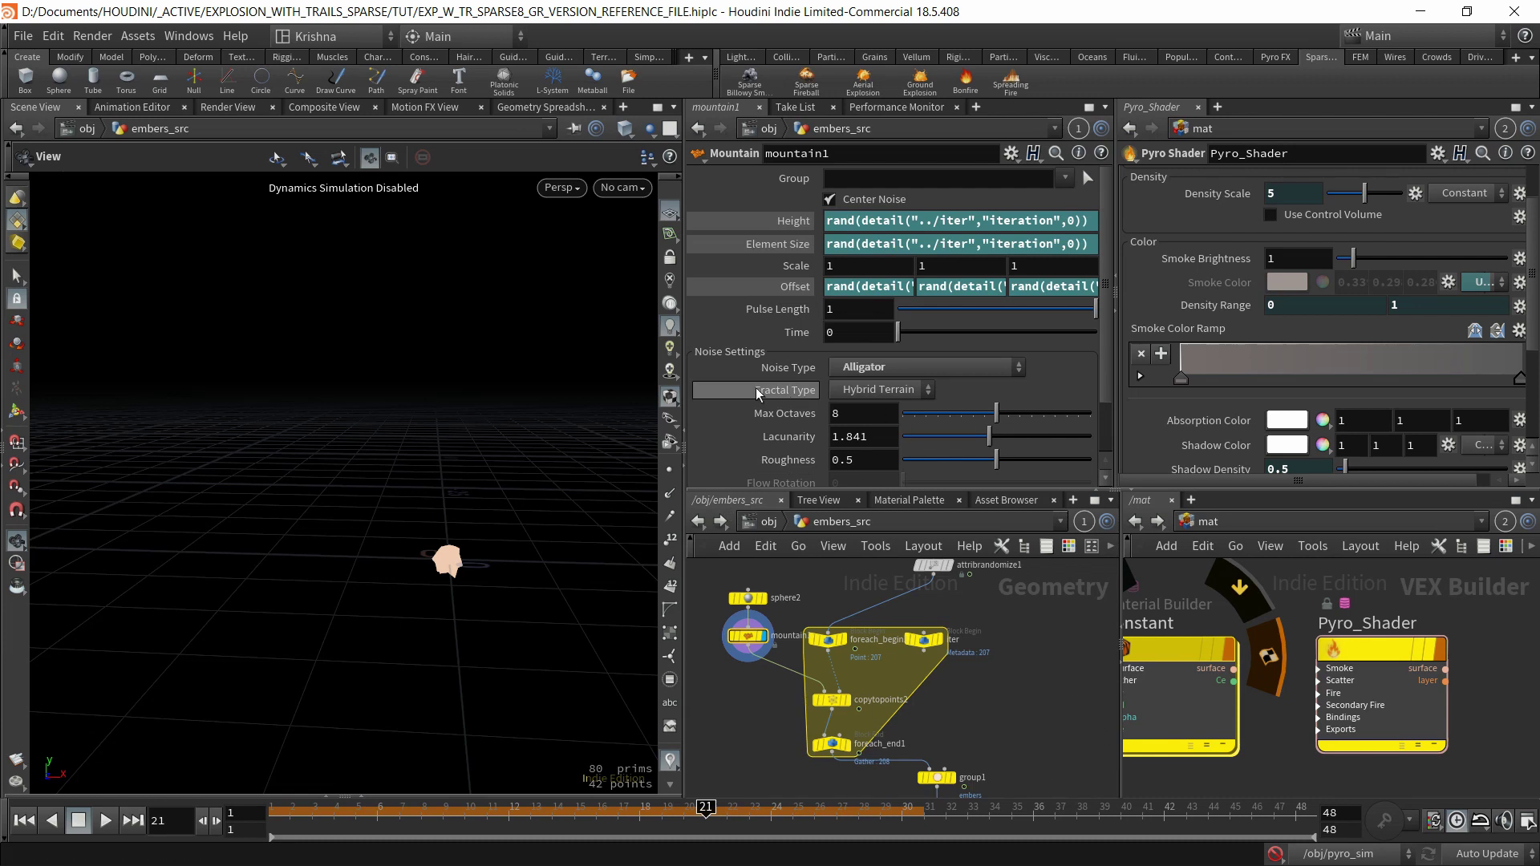
Look through mountain1's noise settings, including its Post Processing and Distortion sections, and collapse both sections again.
{"action": "scroll", "coordinate": [738, 392], "scroll_direction": "down", "scroll_amount": 3}
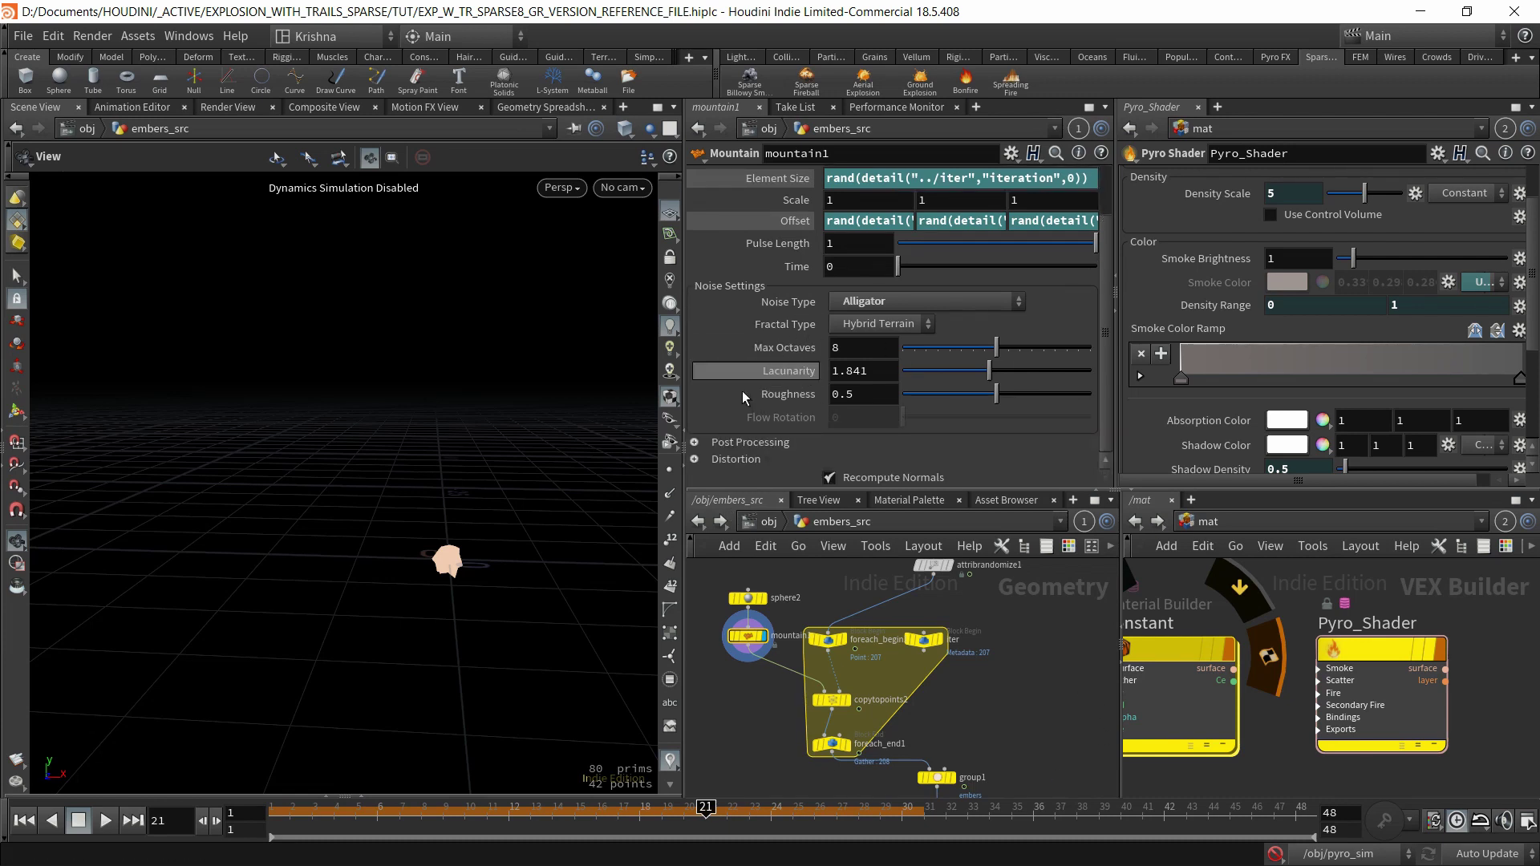
{"action": "left_click", "coordinate": [753, 442]}
{"action": "scroll", "coordinate": [754, 455], "scroll_direction": "down", "scroll_amount": 5}
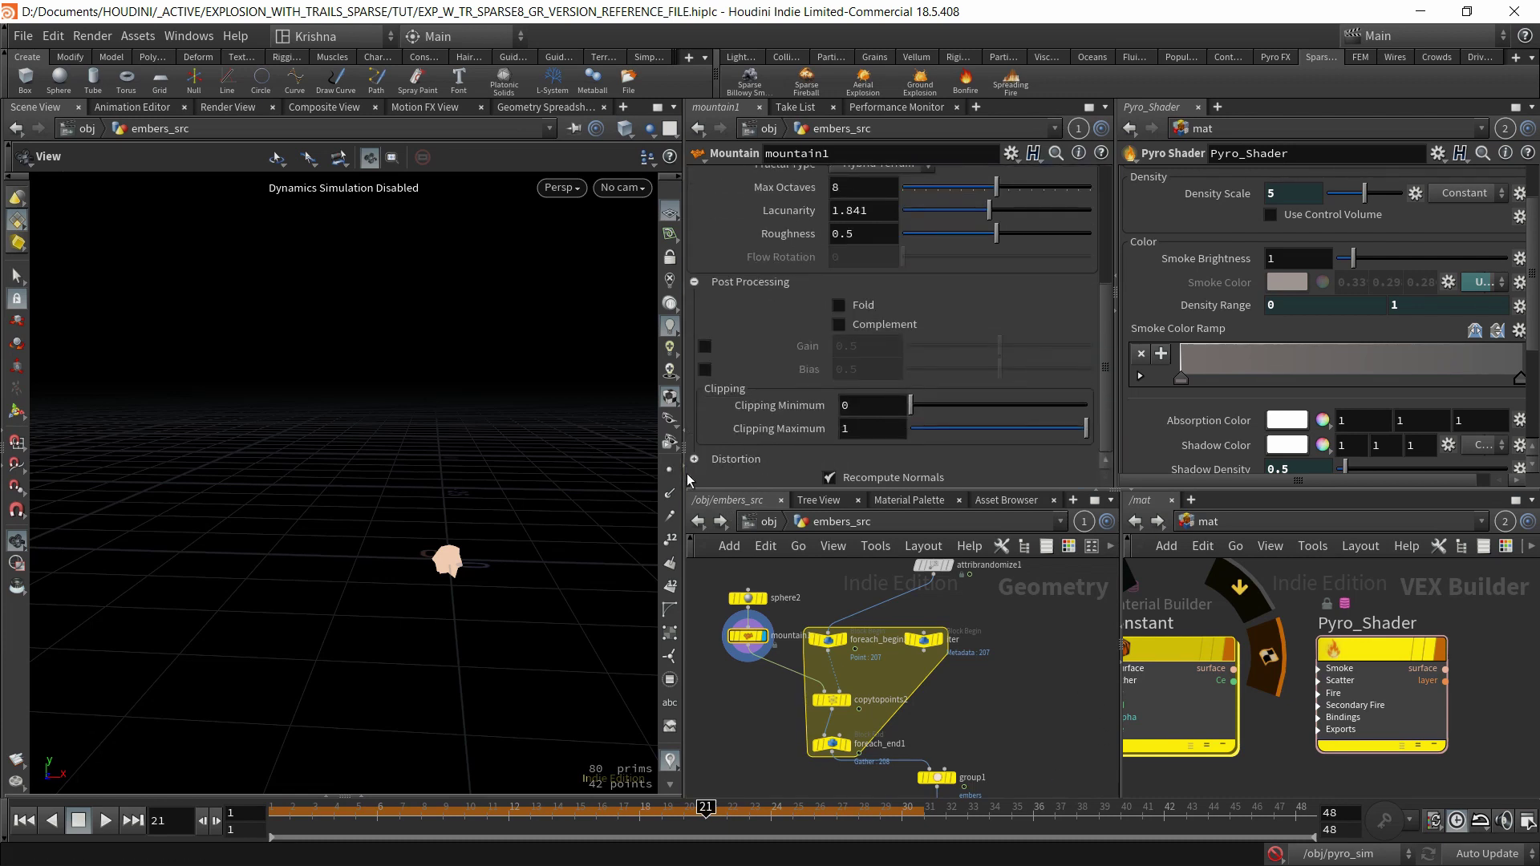
{"action": "scroll", "coordinate": [762, 425], "scroll_direction": "down", "scroll_amount": 4}
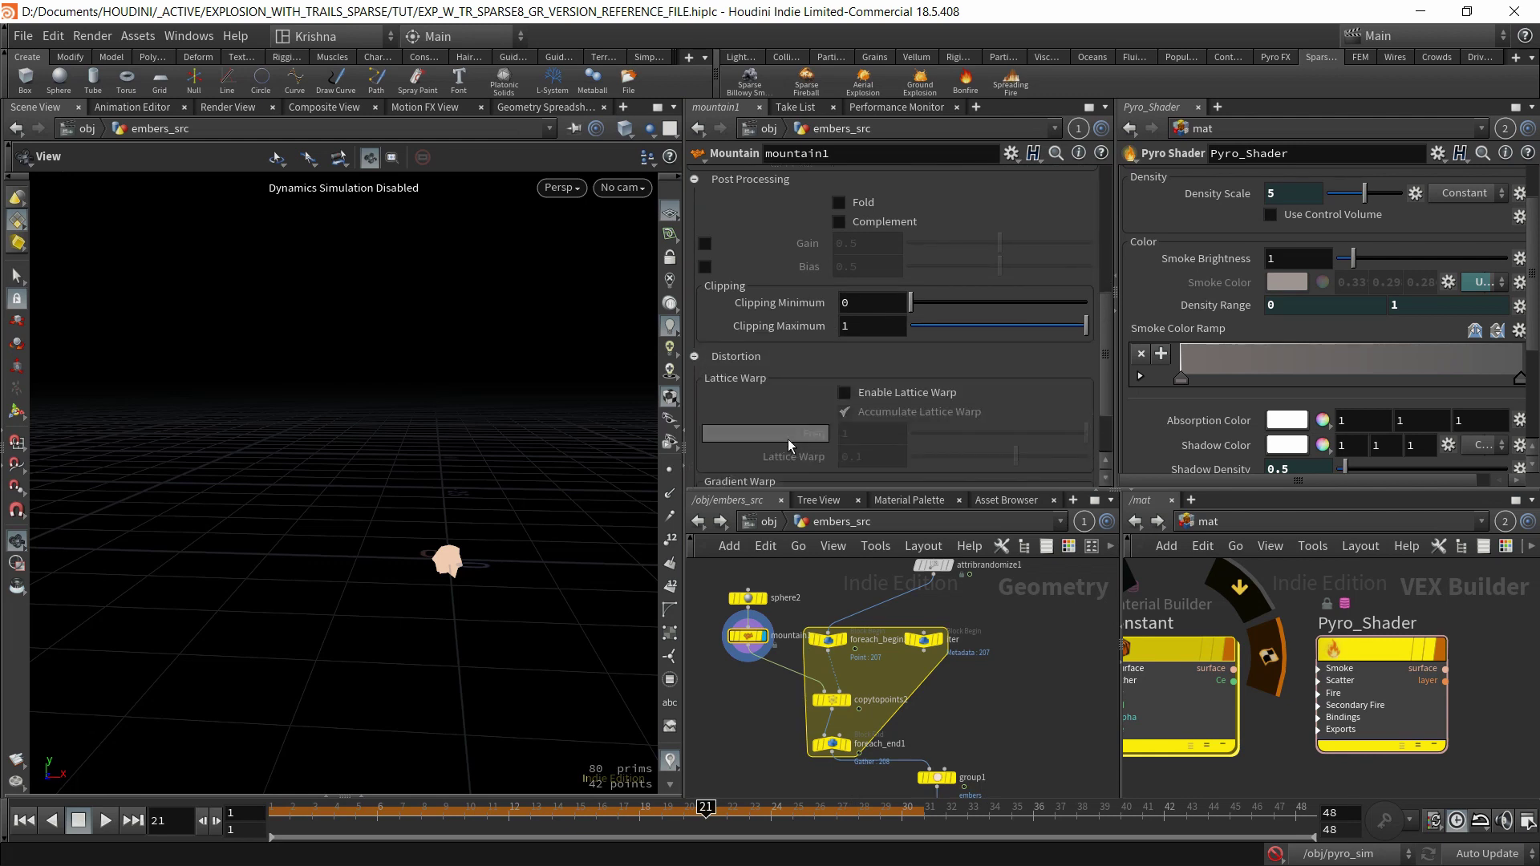
{"action": "scroll", "coordinate": [797, 408], "scroll_direction": "up", "scroll_amount": 4}
{"action": "scroll", "coordinate": [746, 397], "scroll_direction": "up", "scroll_amount": 4}
{"action": "left_click", "coordinate": [696, 361]}
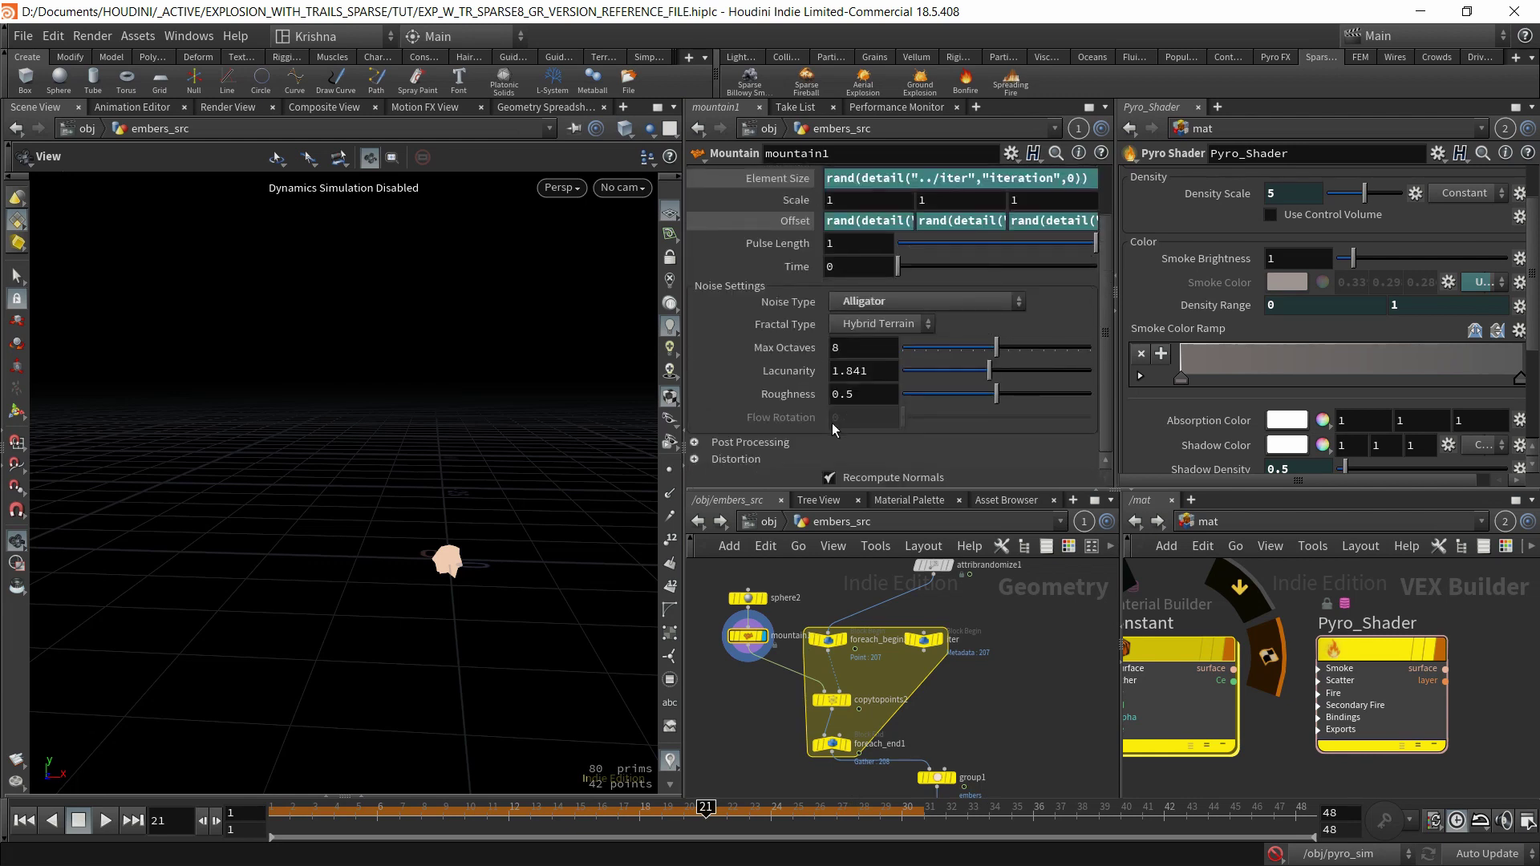
{"action": "scroll", "coordinate": [830, 422], "scroll_direction": "up", "scroll_amount": 1}
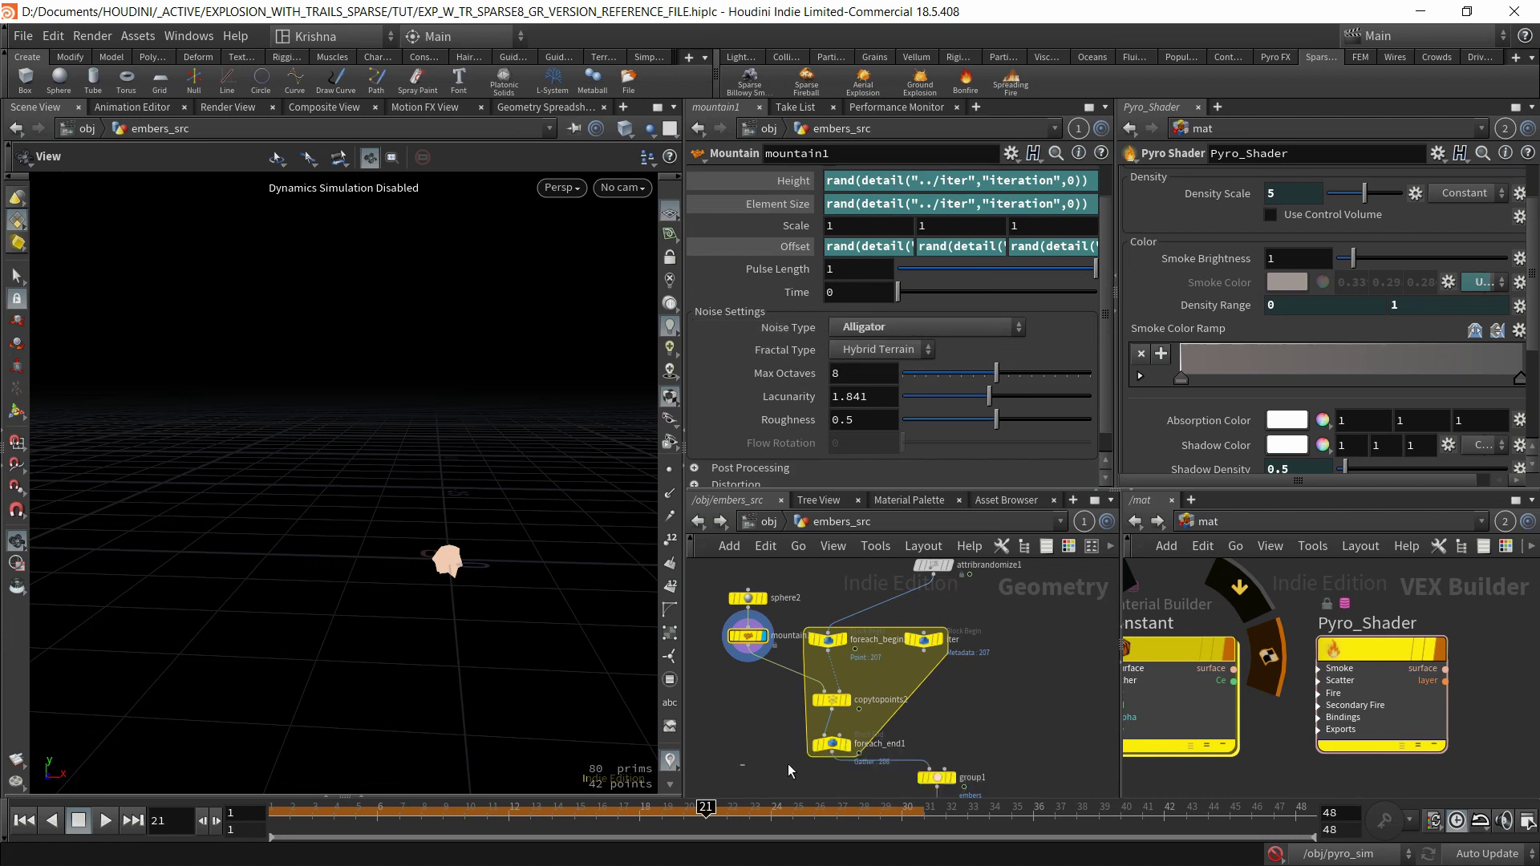
Show foreach_end1's settings and search the available nodes for "for ea" without adding one.
{"action": "left_click", "coordinate": [832, 743]}
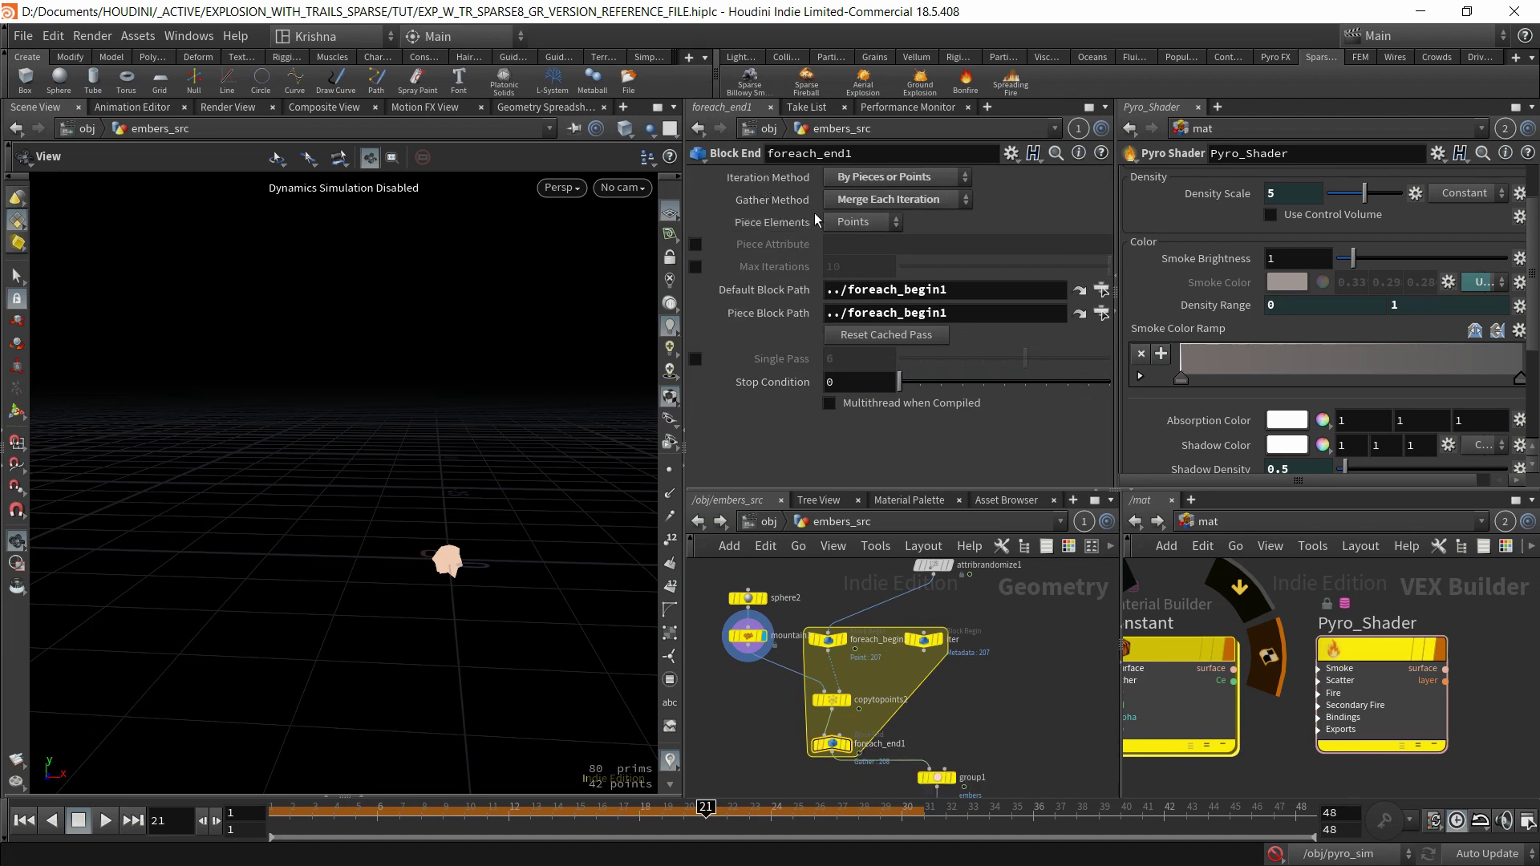
{"action": "key", "text": "Tab"}
{"action": "type", "text": "f"}
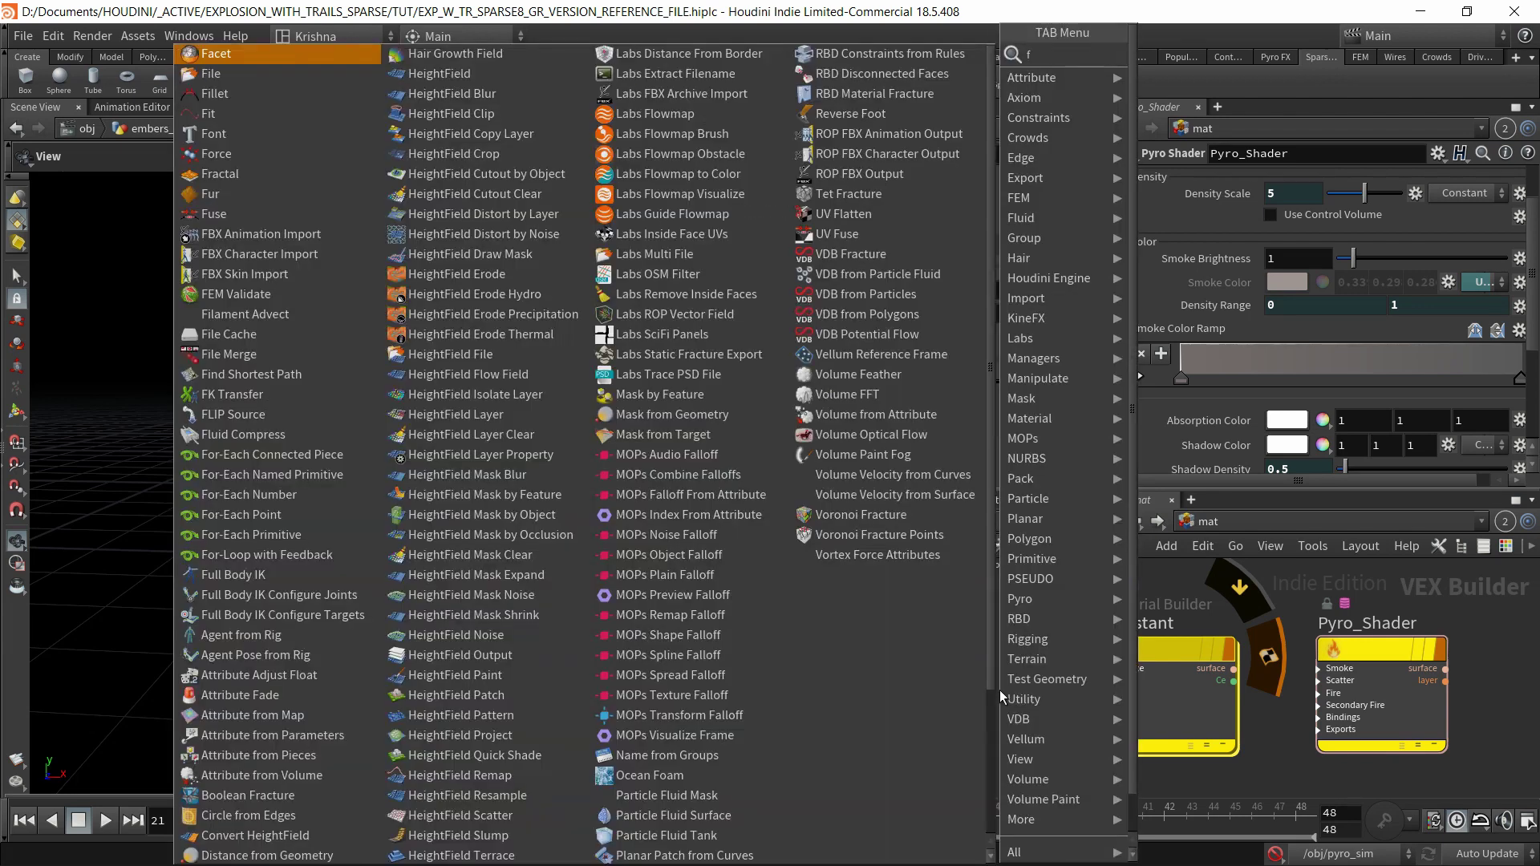
{"action": "type", "text": "or ea"}
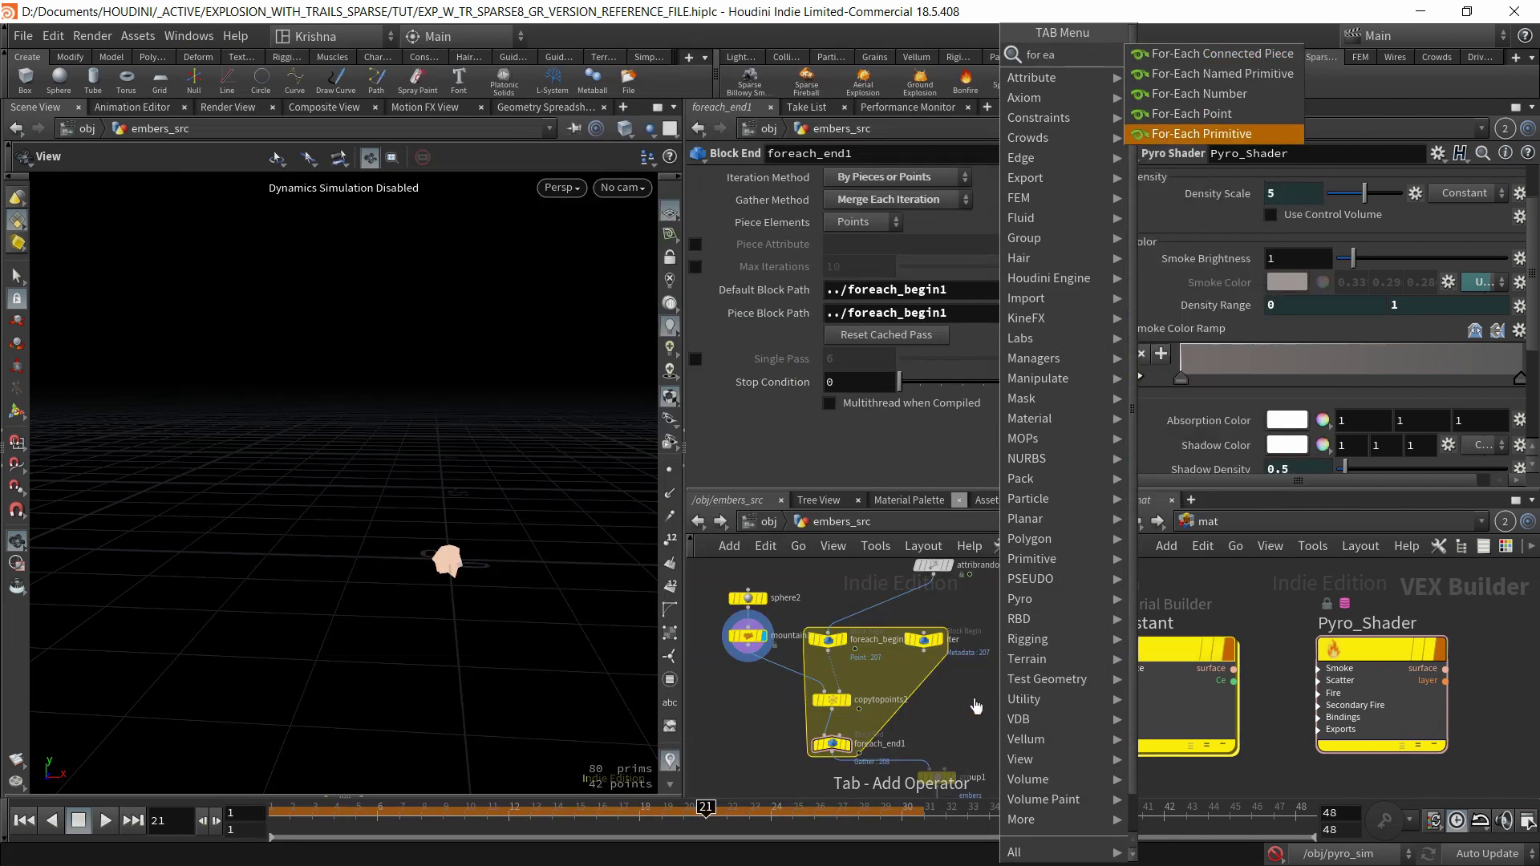
{"action": "left_click", "coordinate": [937, 705]}
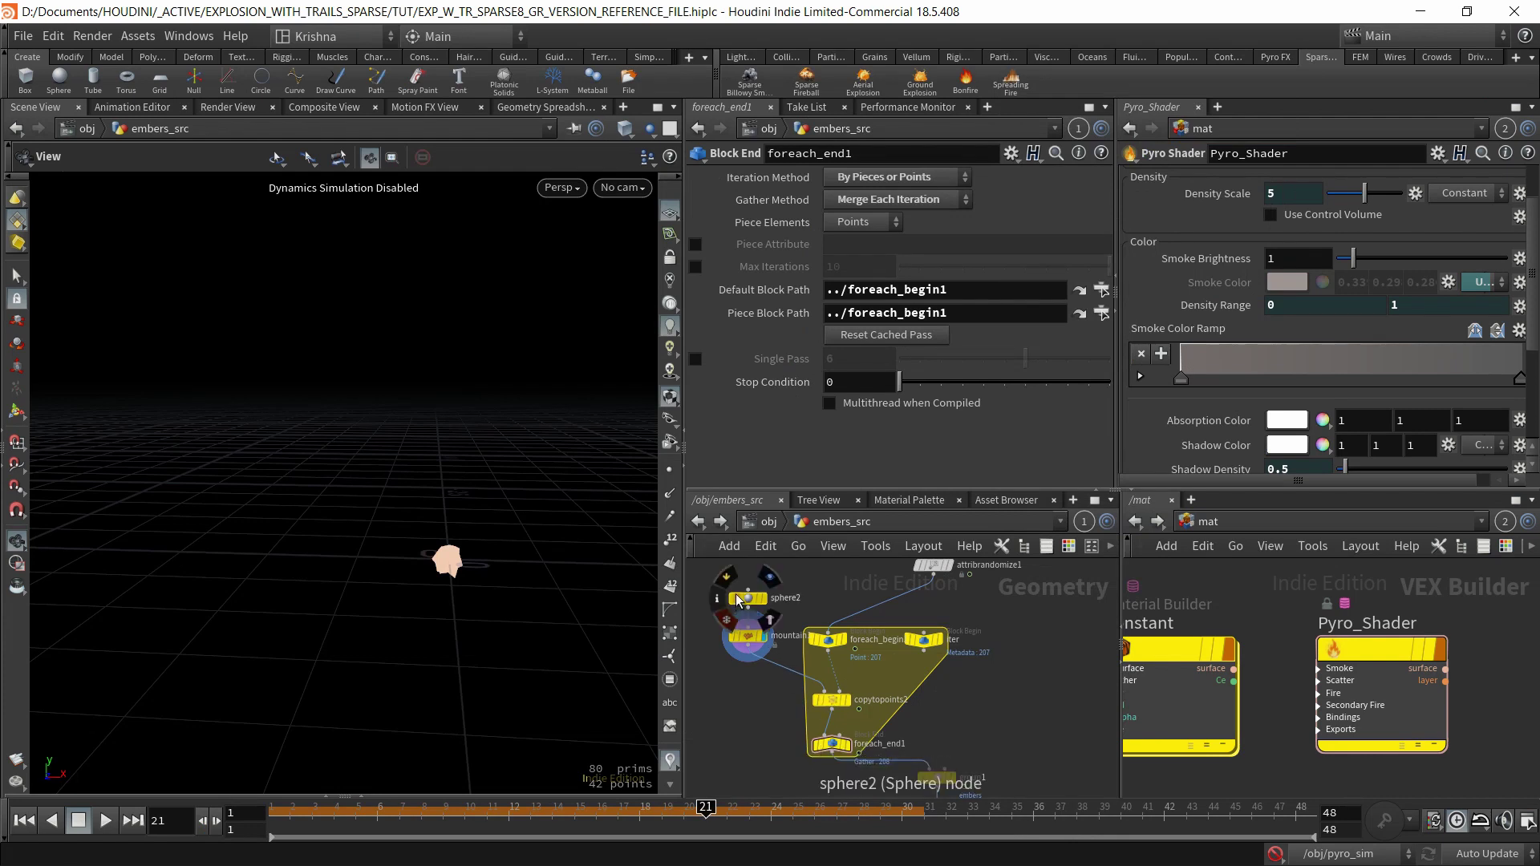
Display copytopoints2 and foreach_end1 in turn, show copytopoints2's settings and inspect the copied ember pieces up close.
{"action": "mouse_move", "coordinate": [739, 648]}
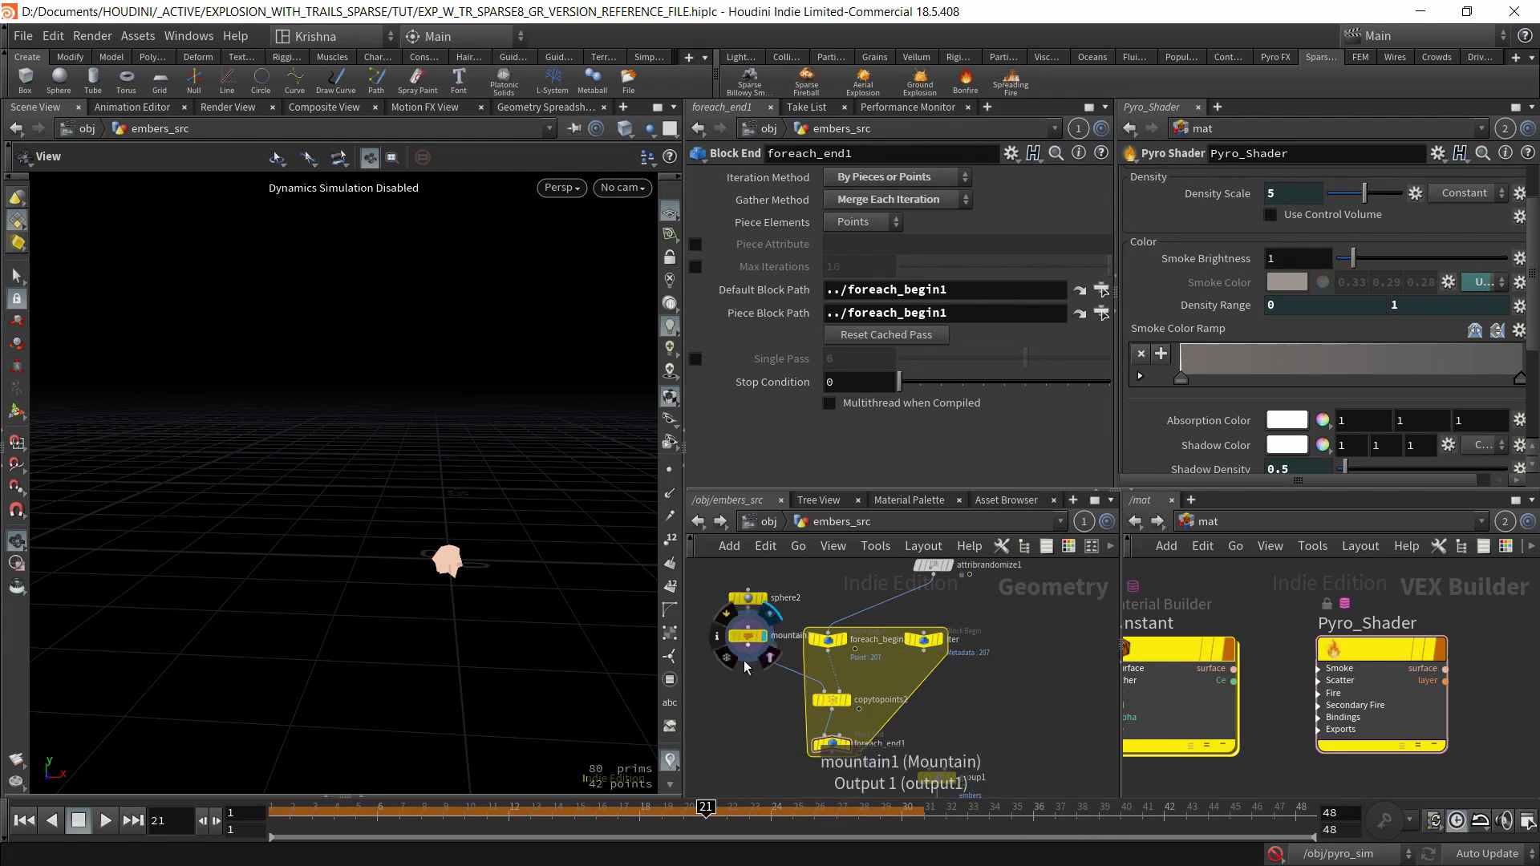
{"action": "left_click", "coordinate": [838, 701]}
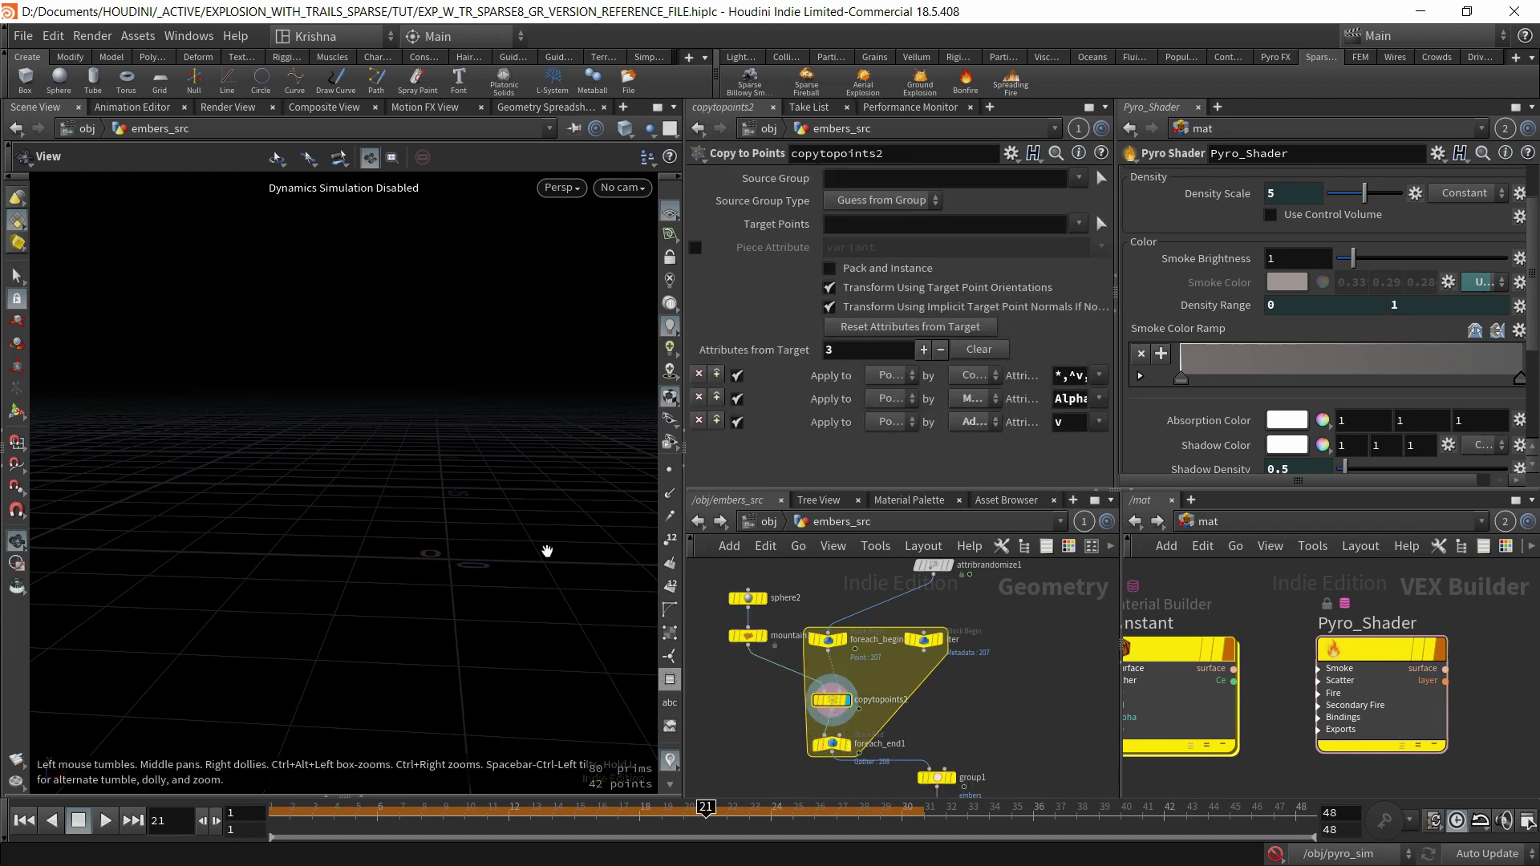
{"action": "left_click", "coordinate": [832, 746]}
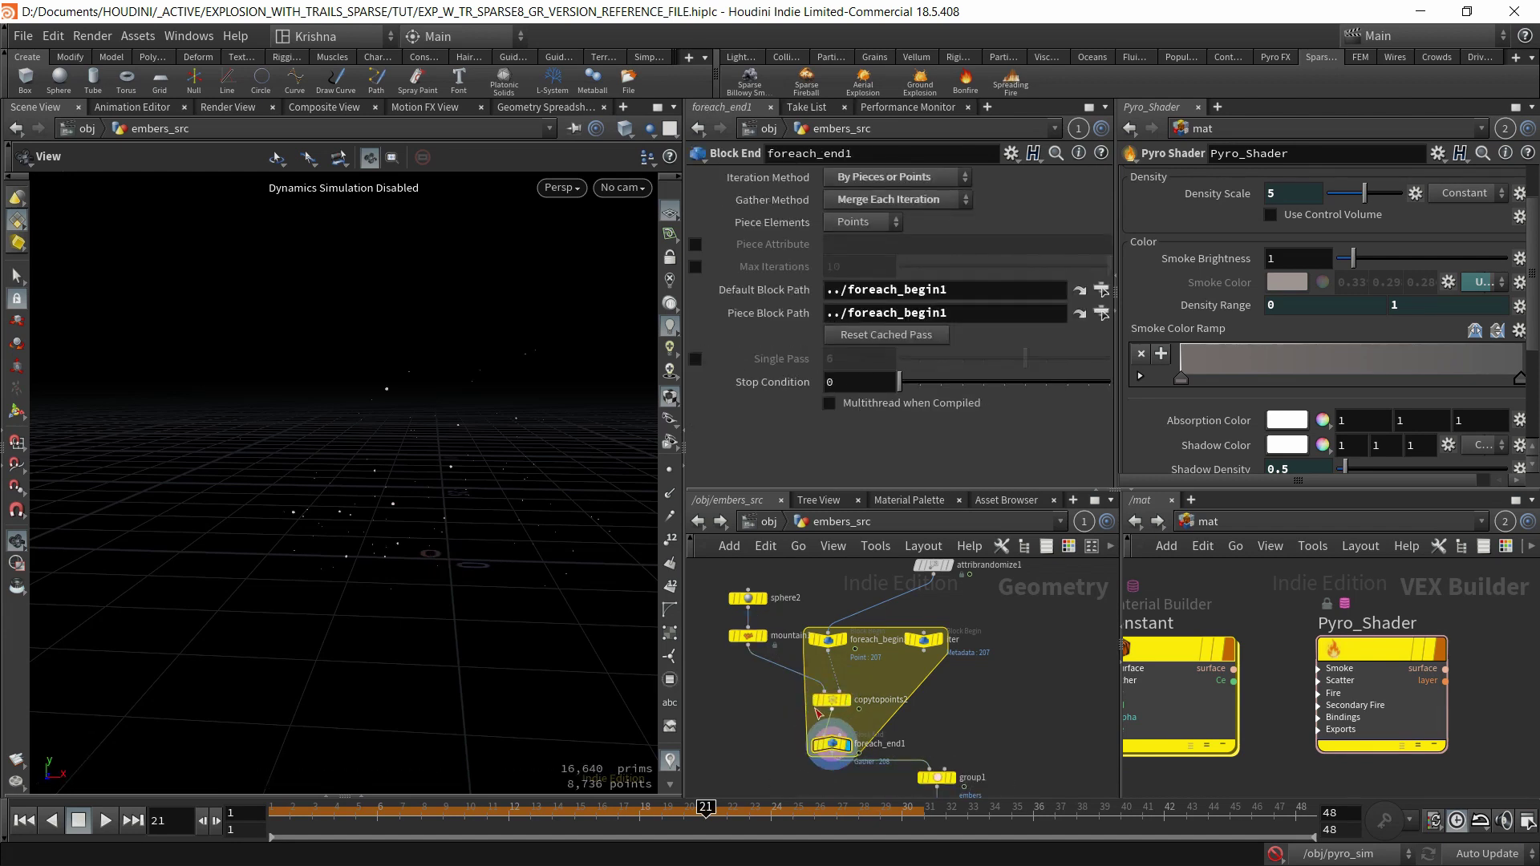
{"action": "left_click", "coordinate": [830, 700]}
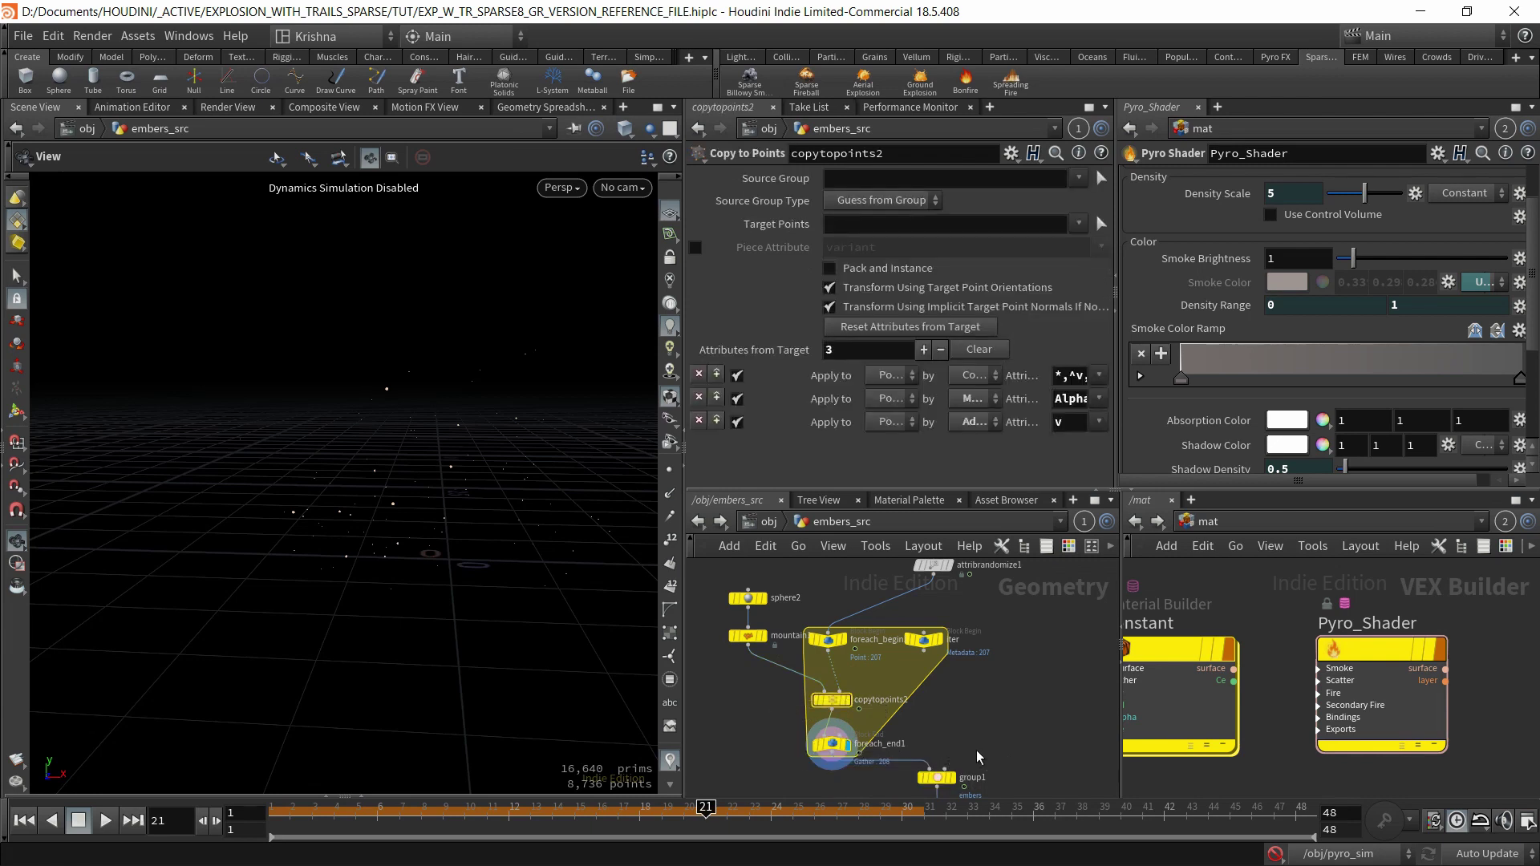
{"action": "middle_click_drag", "start_coordinate": [563, 461], "coordinate": [471, 459]}
{"action": "left_click_drag", "start_coordinate": [452, 461], "coordinate": [249, 441]}
{"action": "scroll", "coordinate": [237, 437], "scroll_direction": "up", "scroll_amount": 10}
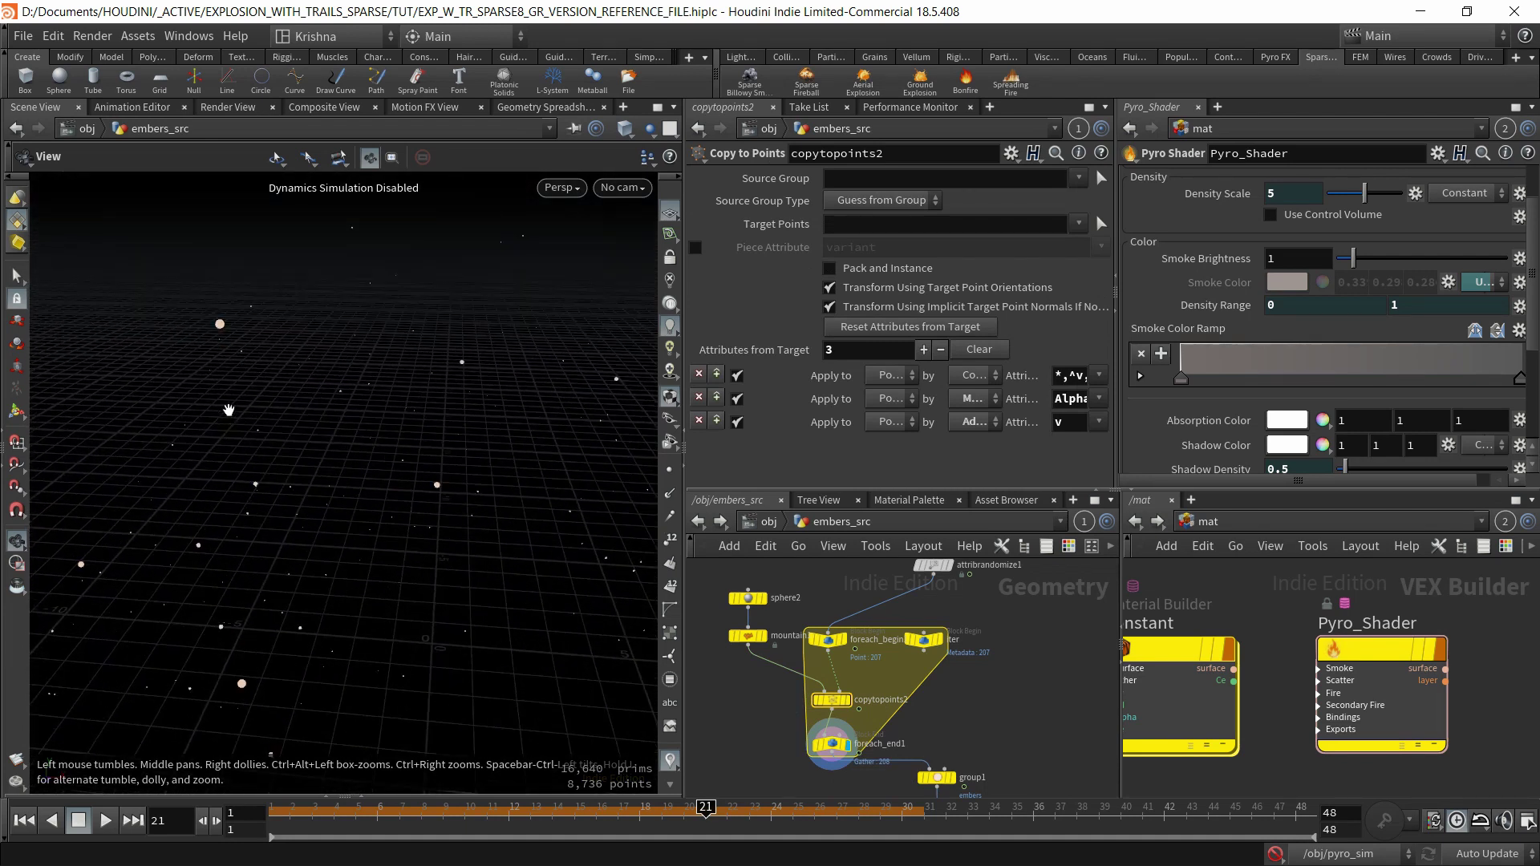
{"action": "middle_click_drag", "start_coordinate": [321, 510], "coordinate": [370, 433]}
{"action": "left_click_drag", "start_coordinate": [342, 510], "coordinate": [362, 557]}
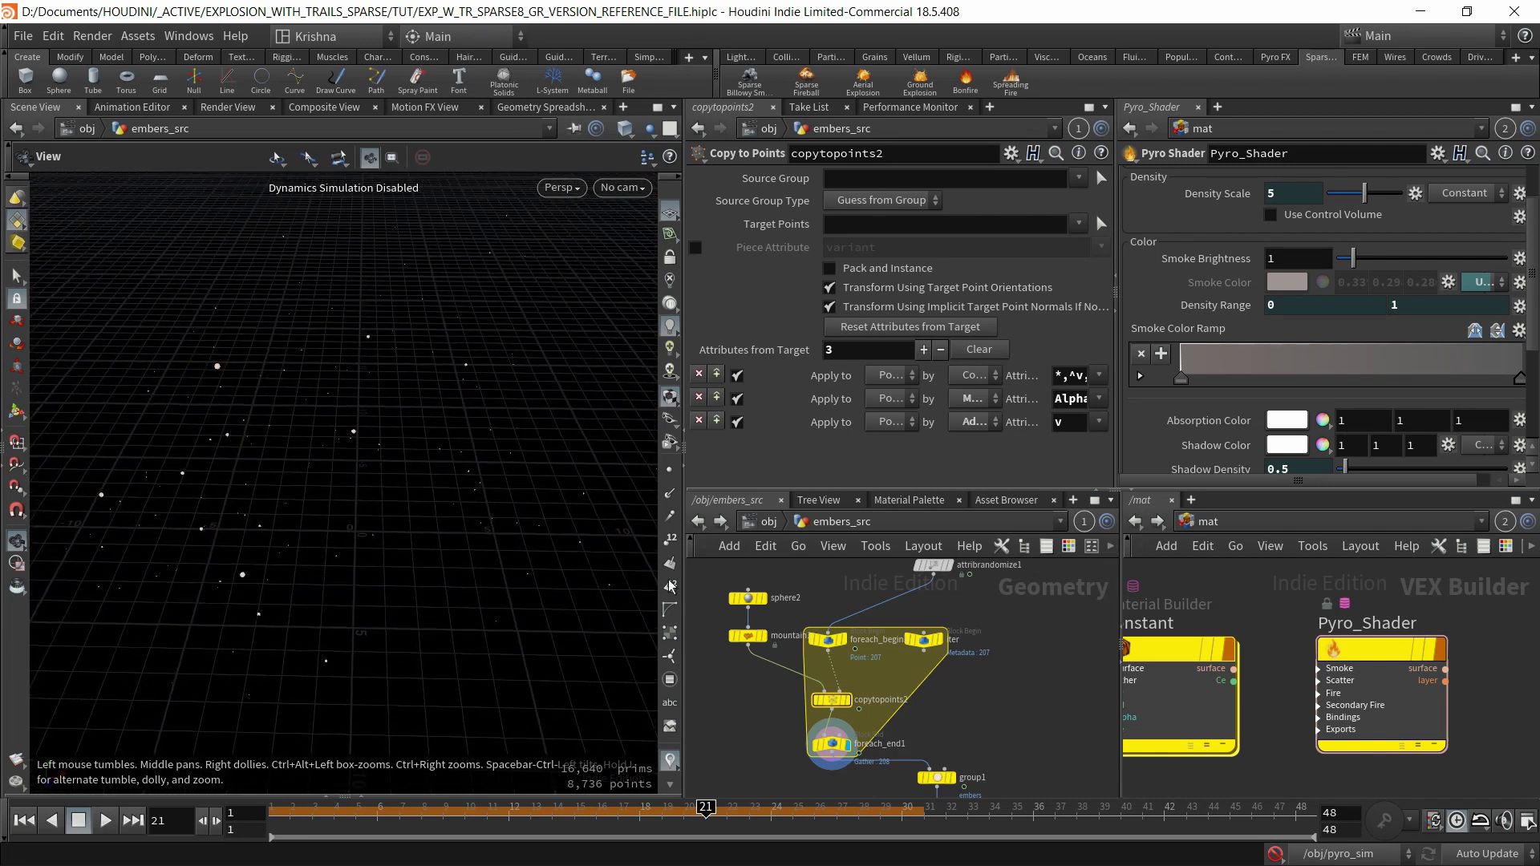
Review the settings of mountain1, foreach_end1, foreach_begin1 and the iter metadata node.
{"action": "left_click", "coordinate": [747, 636]}
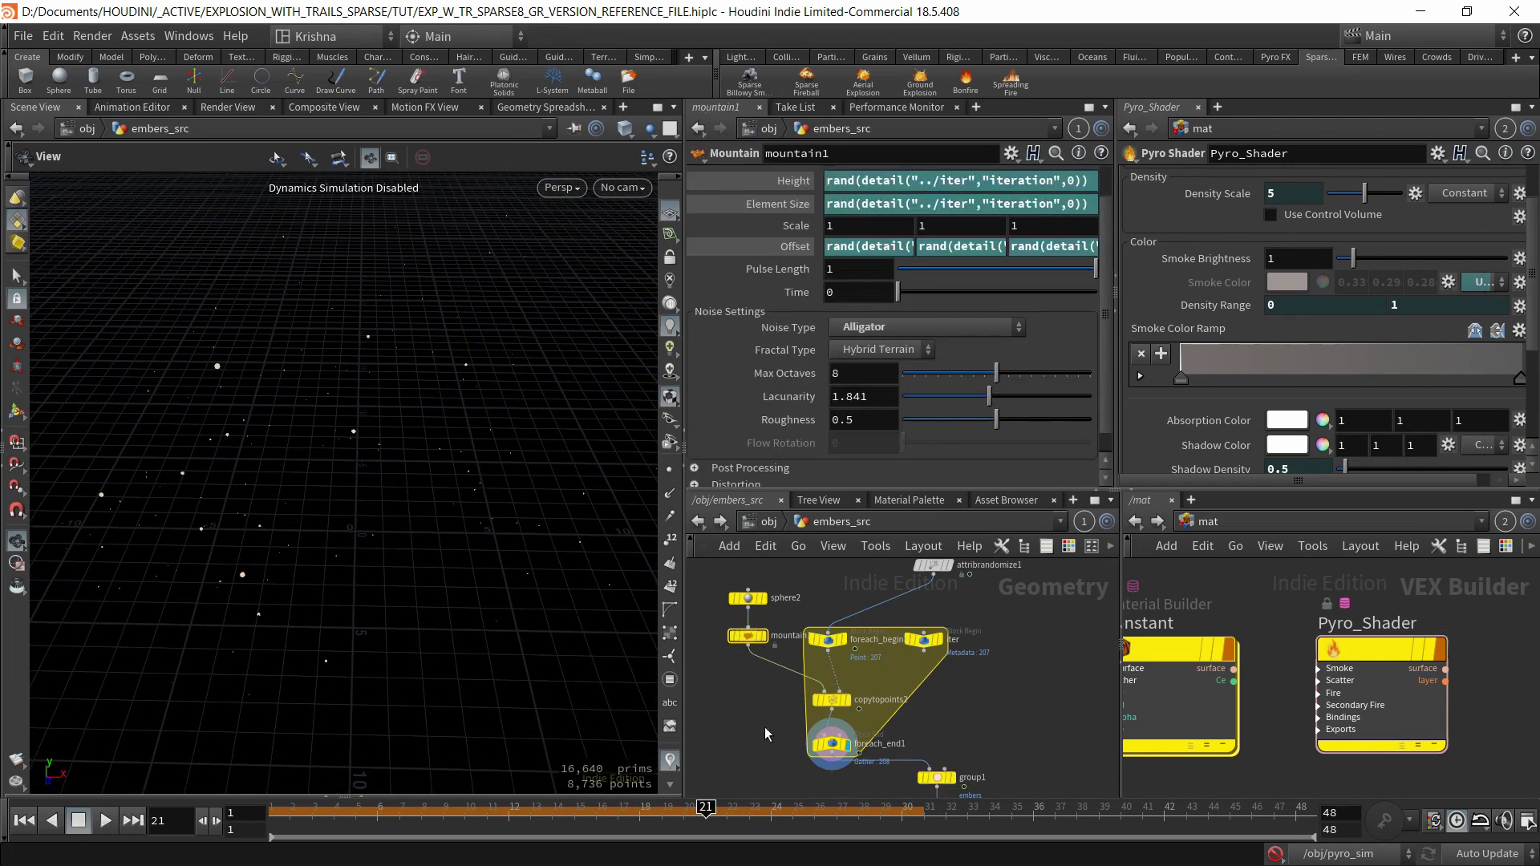
{"action": "left_click", "coordinate": [850, 755]}
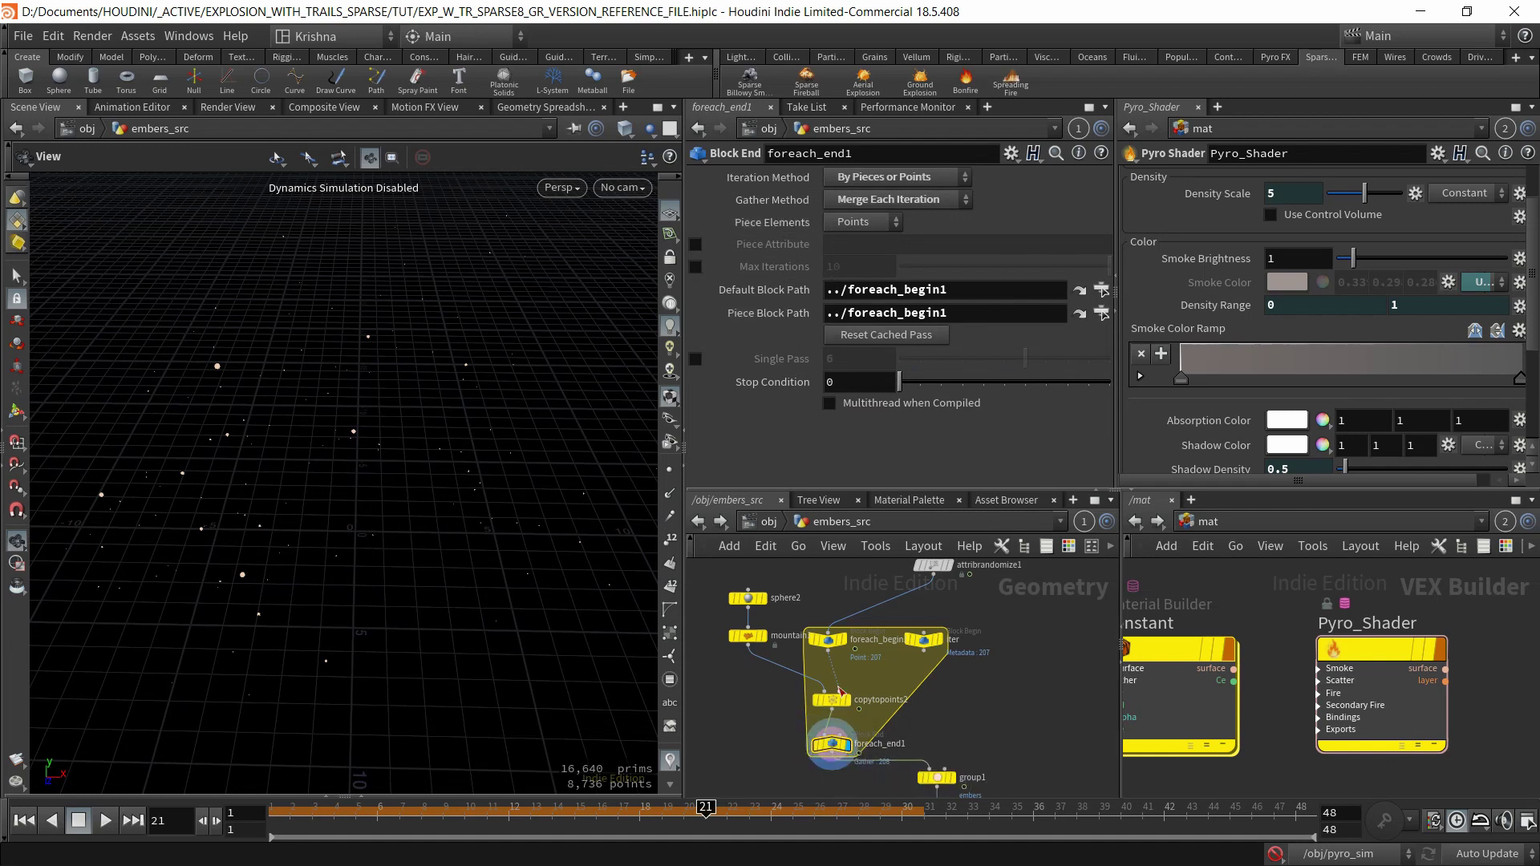
{"action": "left_click", "coordinate": [827, 639]}
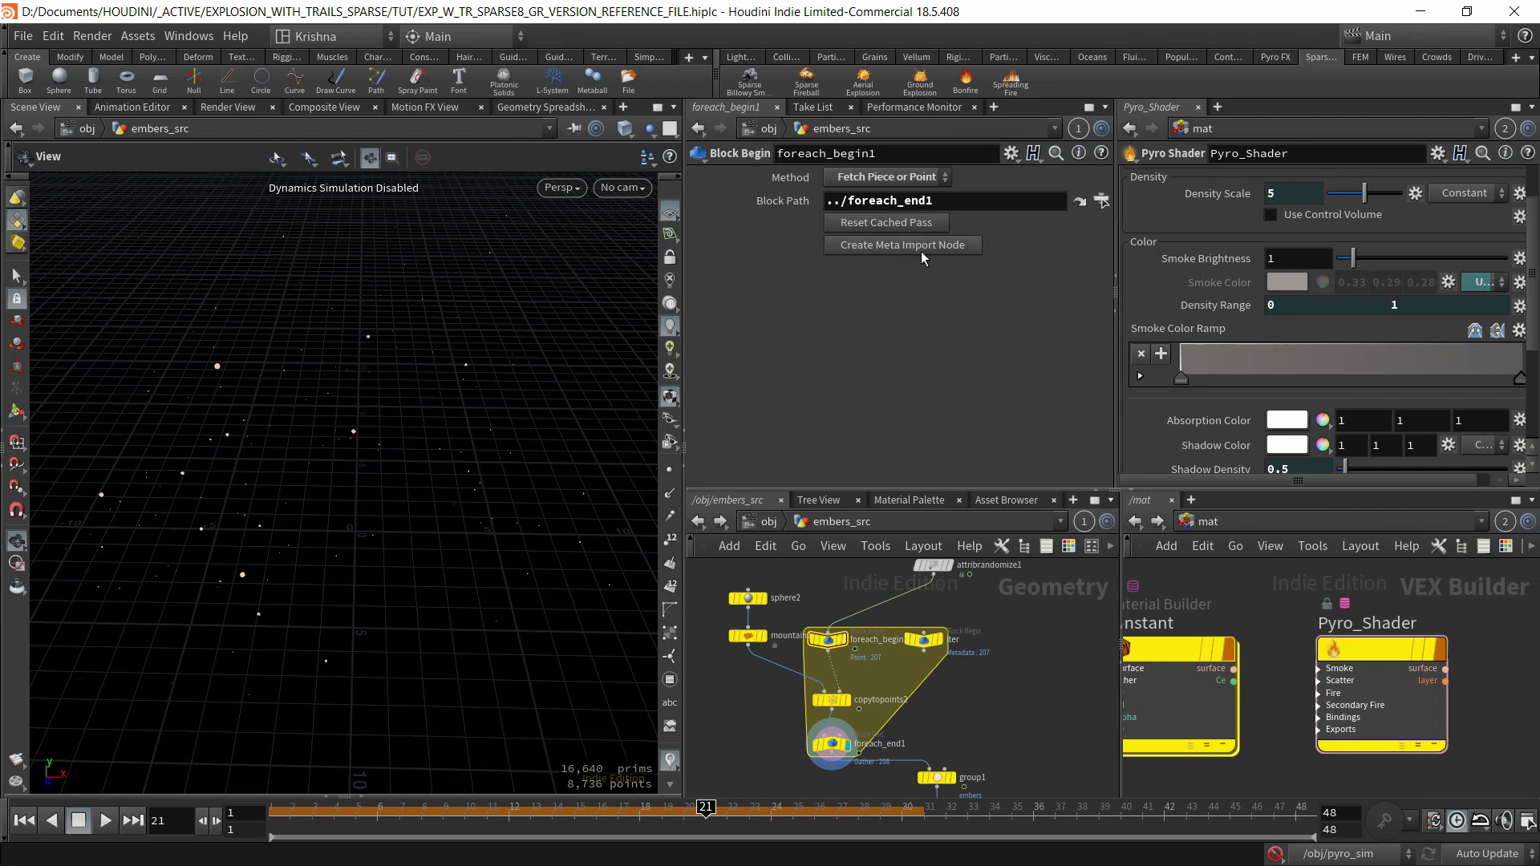
{"action": "left_click", "coordinate": [929, 640]}
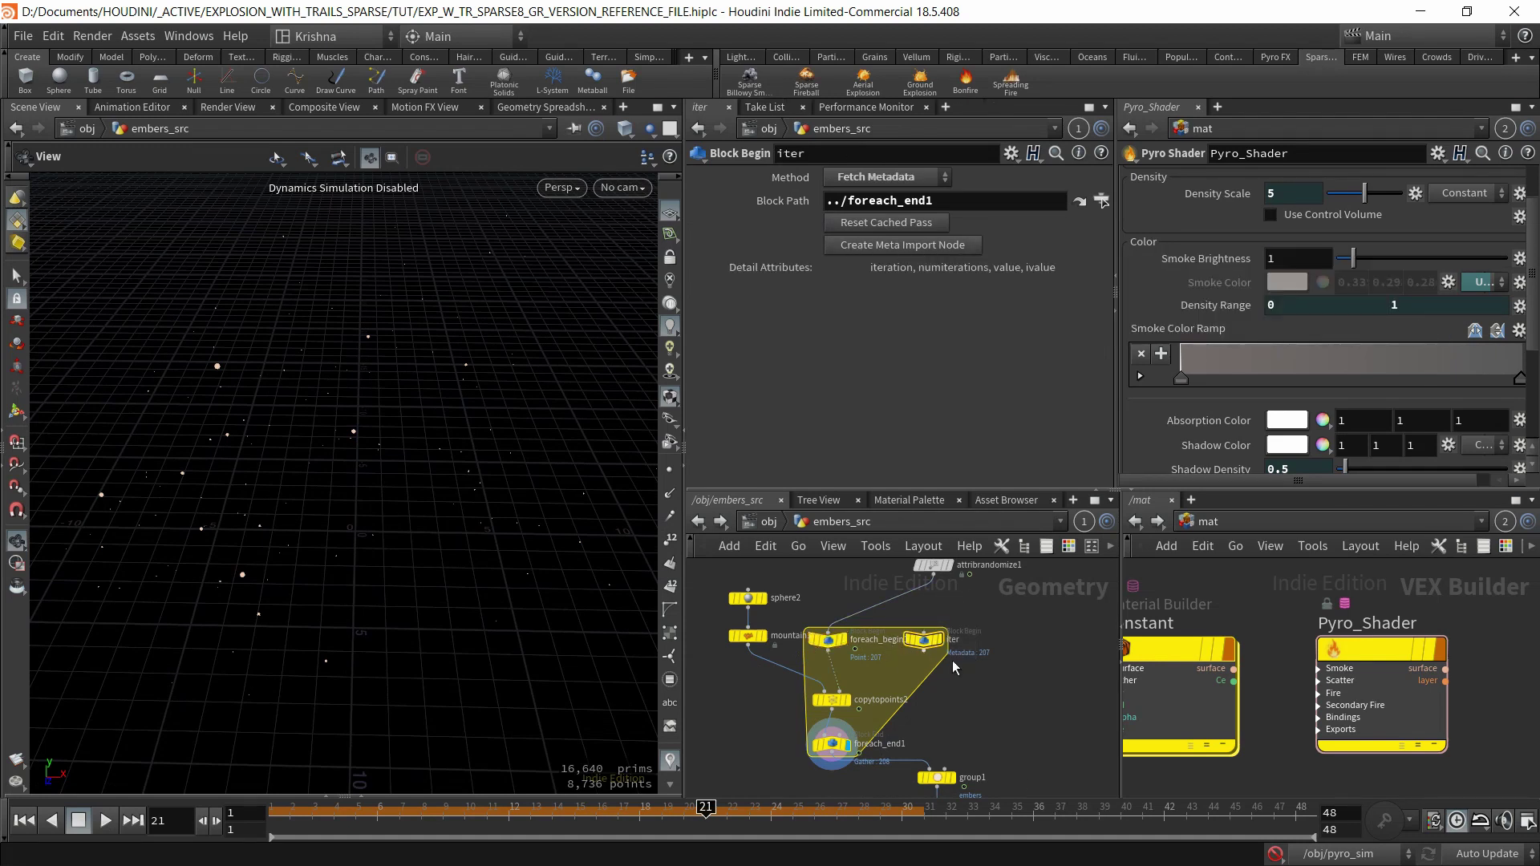
Recheck the iter node's name and examine mountain1's Height expression, switching that parameter from its expression to its evaluated value.
{"action": "double_click", "coordinate": [956, 643]}
{"action": "key", "text": "Return"}
{"action": "left_click", "coordinate": [752, 638]}
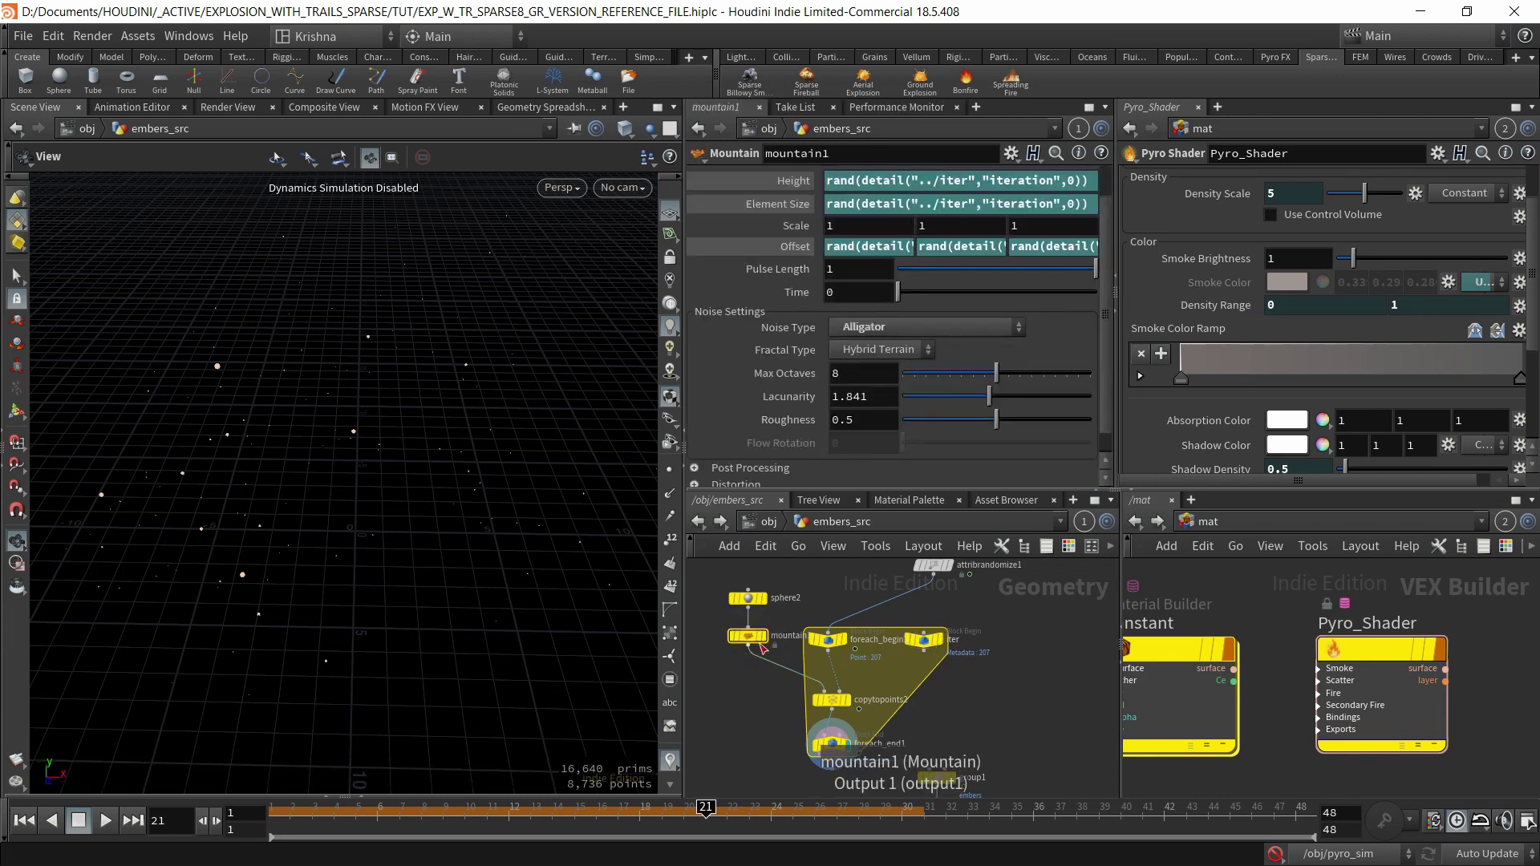
{"action": "scroll", "coordinate": [794, 224], "scroll_direction": "up", "scroll_amount": 2}
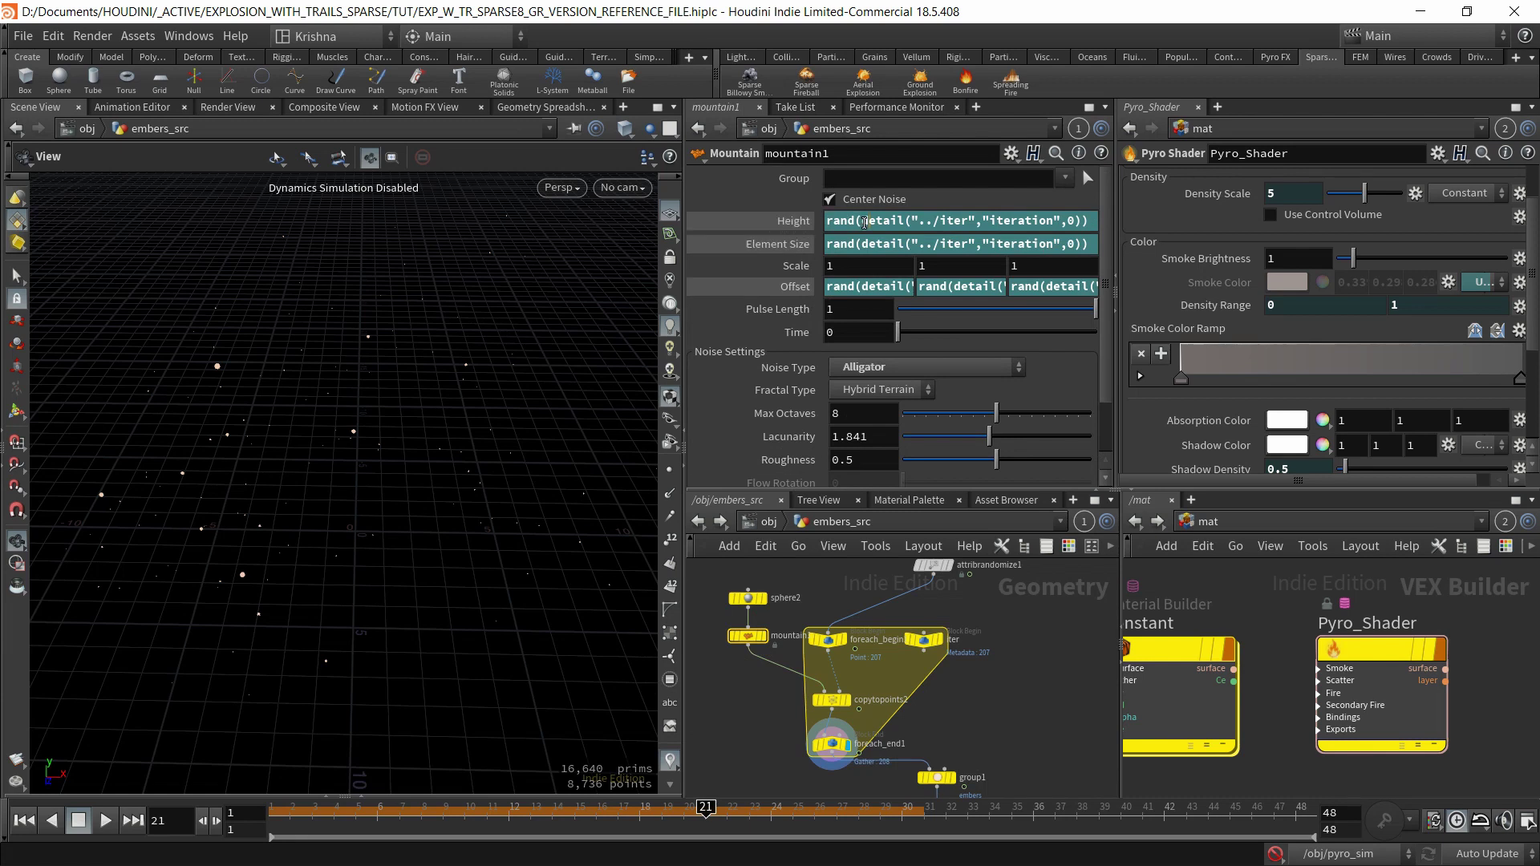
{"action": "left_click", "coordinate": [865, 223]}
{"action": "double_click", "coordinate": [864, 223]}
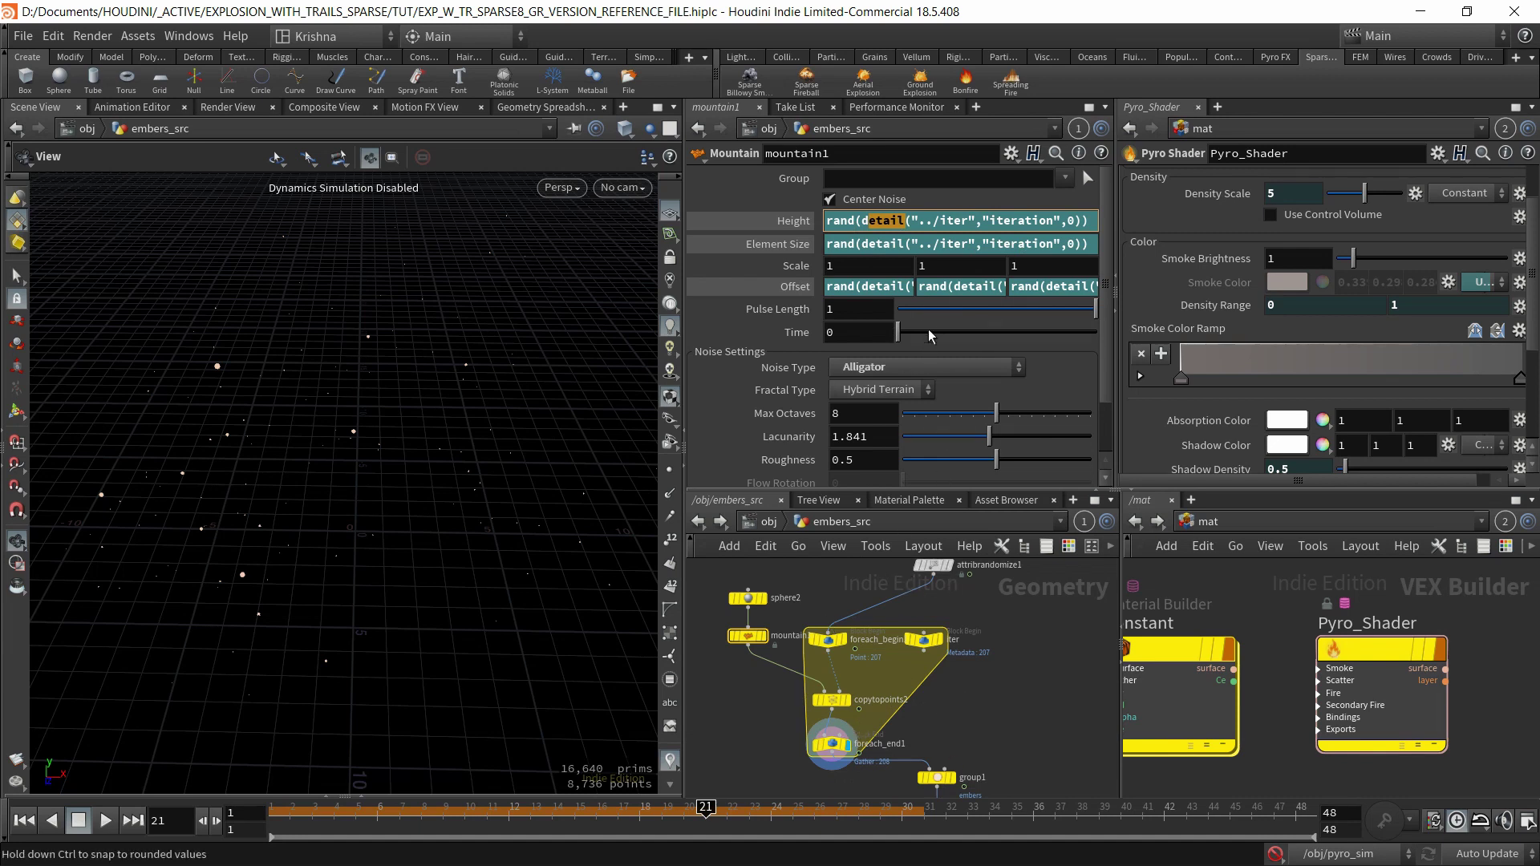
{"action": "left_click", "coordinate": [882, 220]}
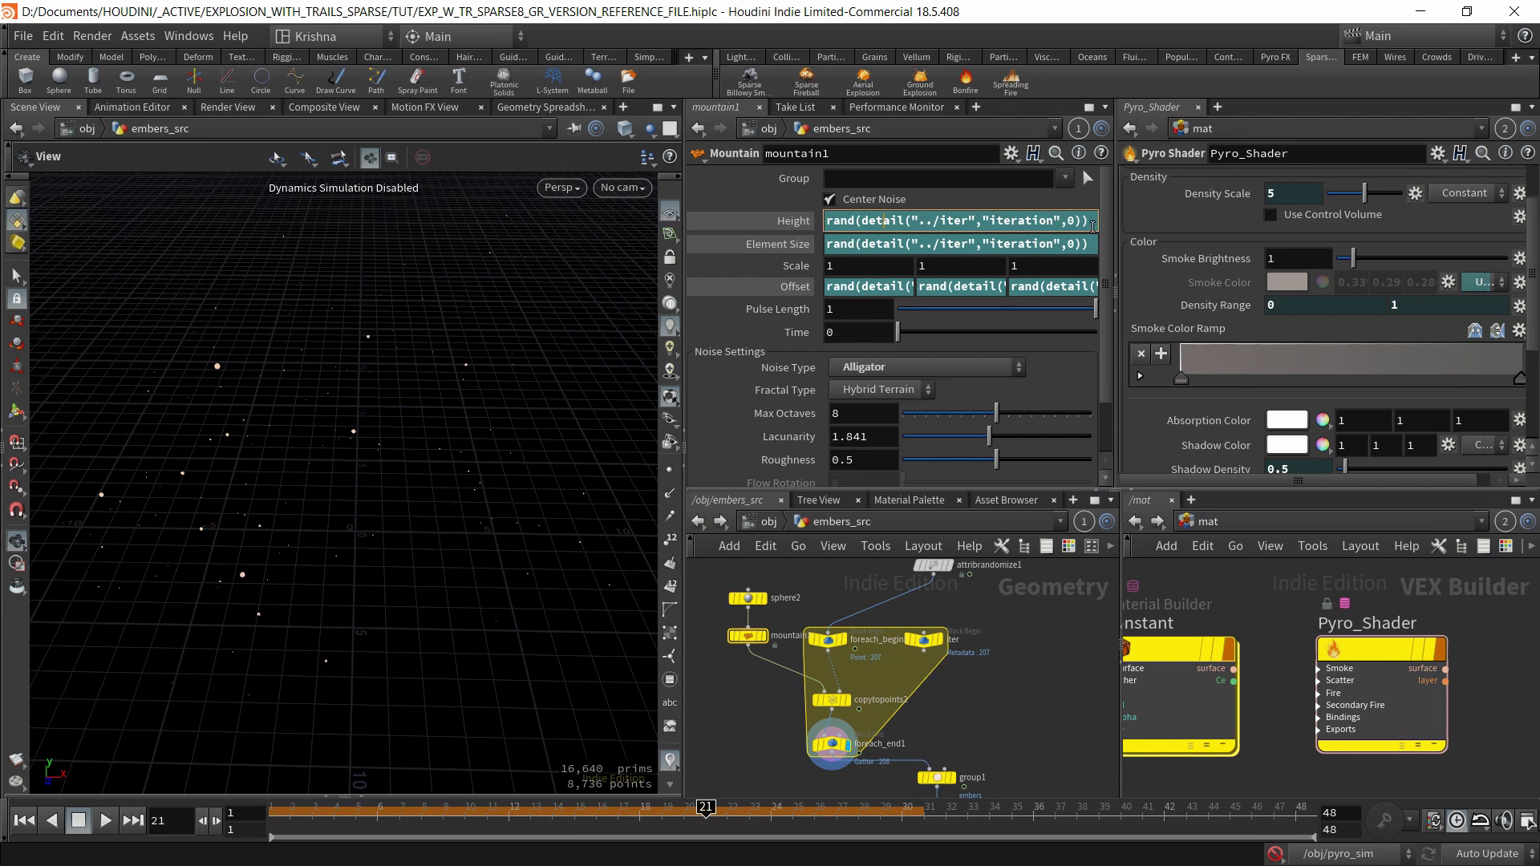
{"action": "left_click", "coordinate": [774, 226]}
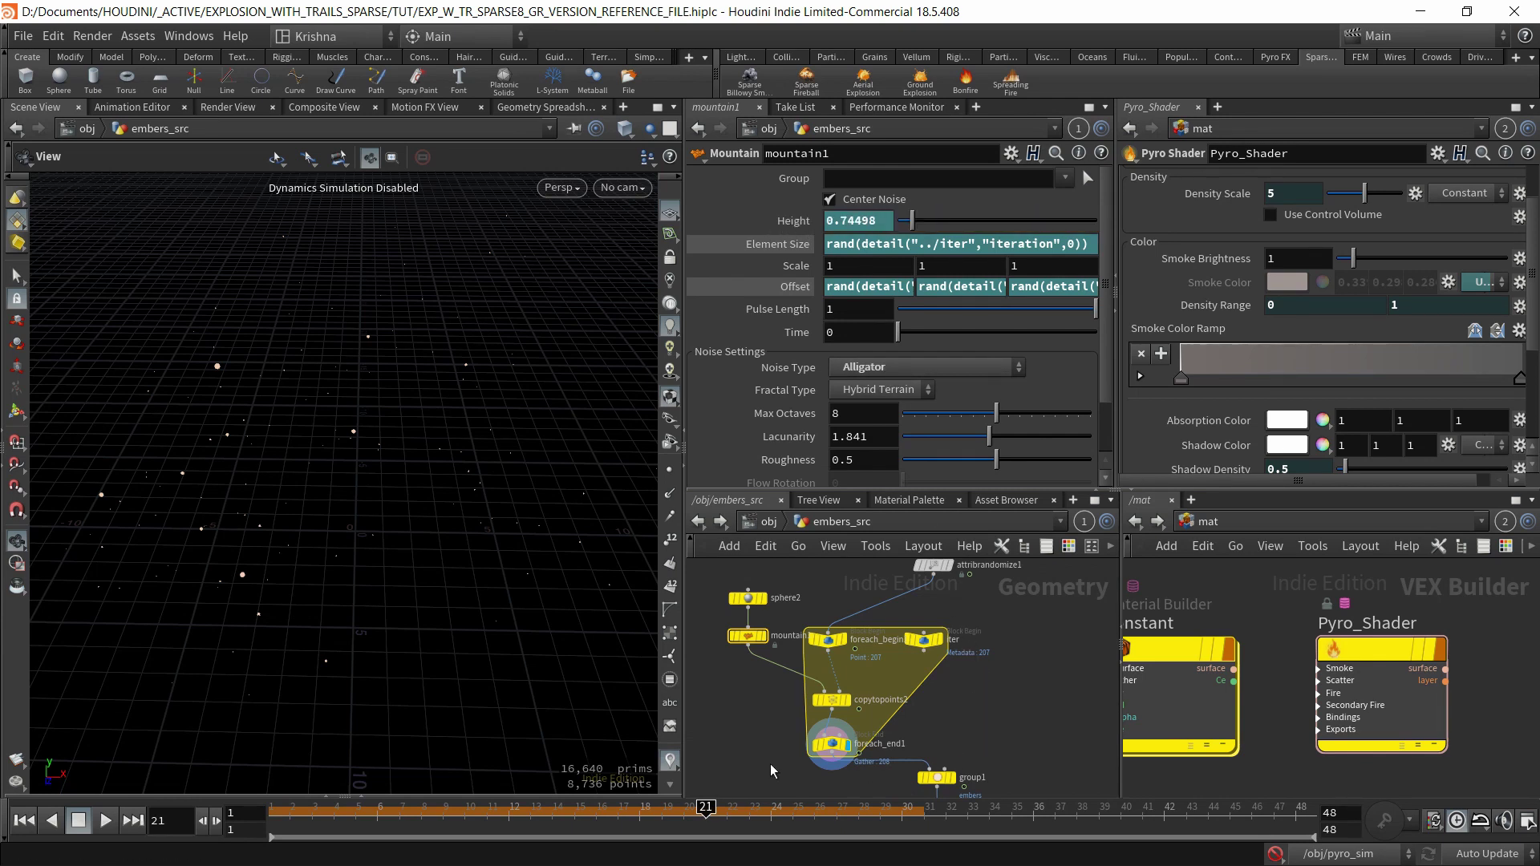
Enable Single Pass on foreach_end1 and show foreach_begin1's settings.
{"action": "left_click", "coordinate": [836, 744]}
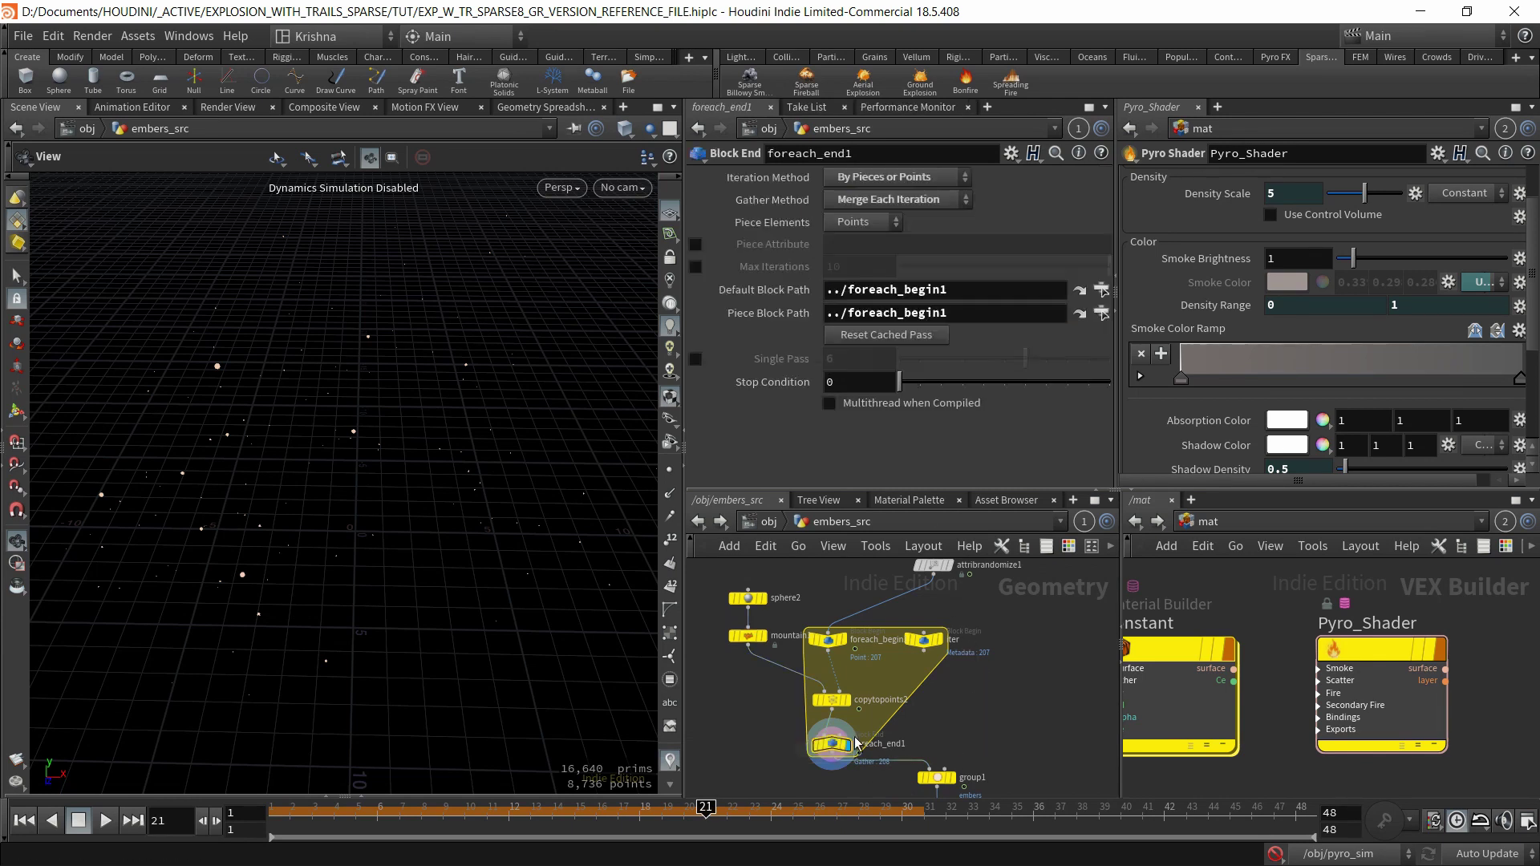
{"action": "left_click", "coordinate": [695, 360]}
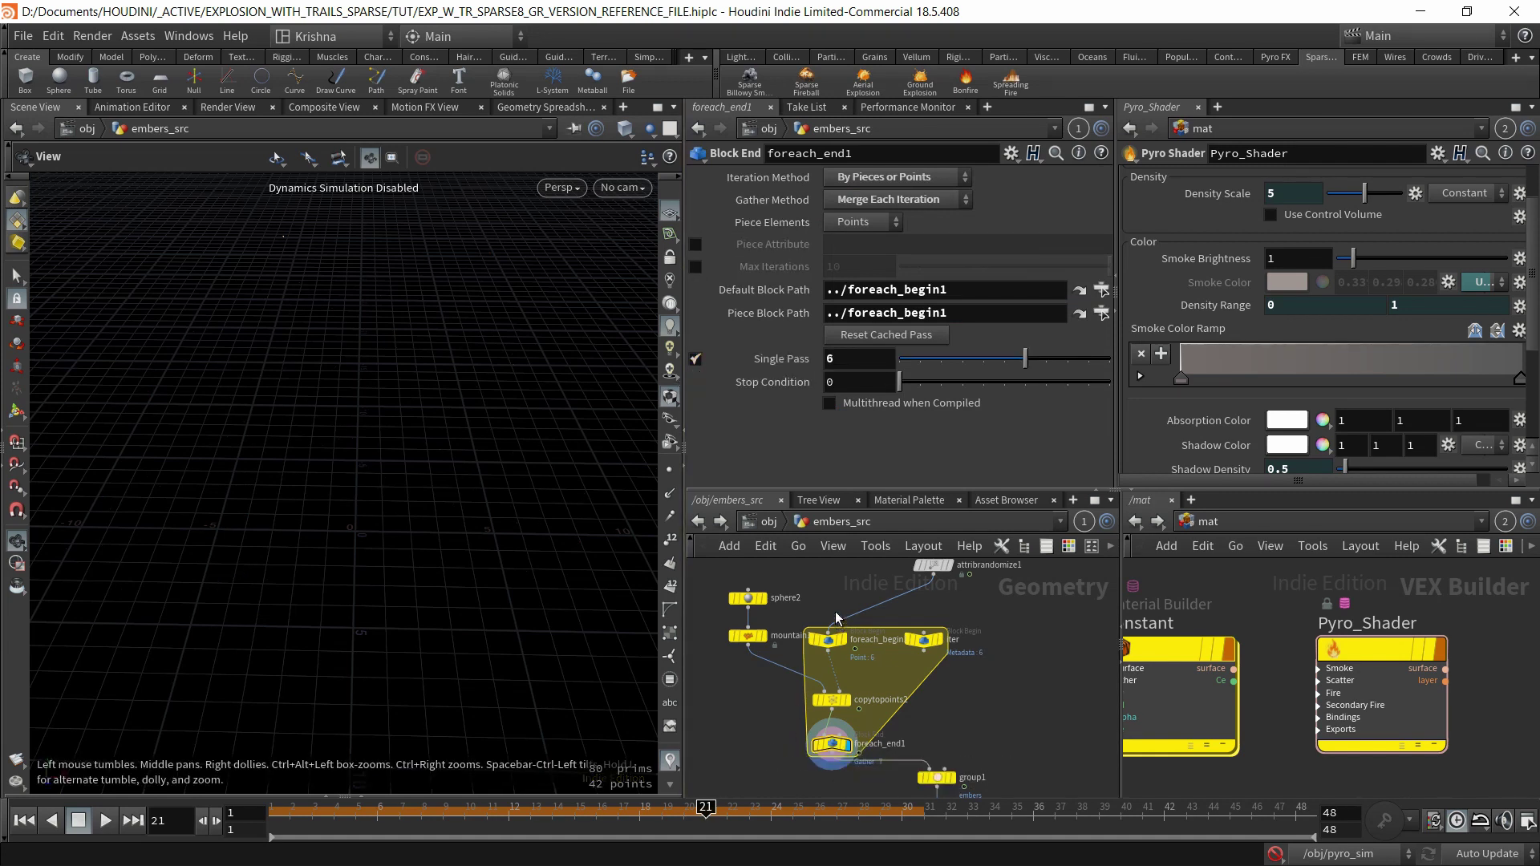
{"action": "left_click", "coordinate": [828, 640]}
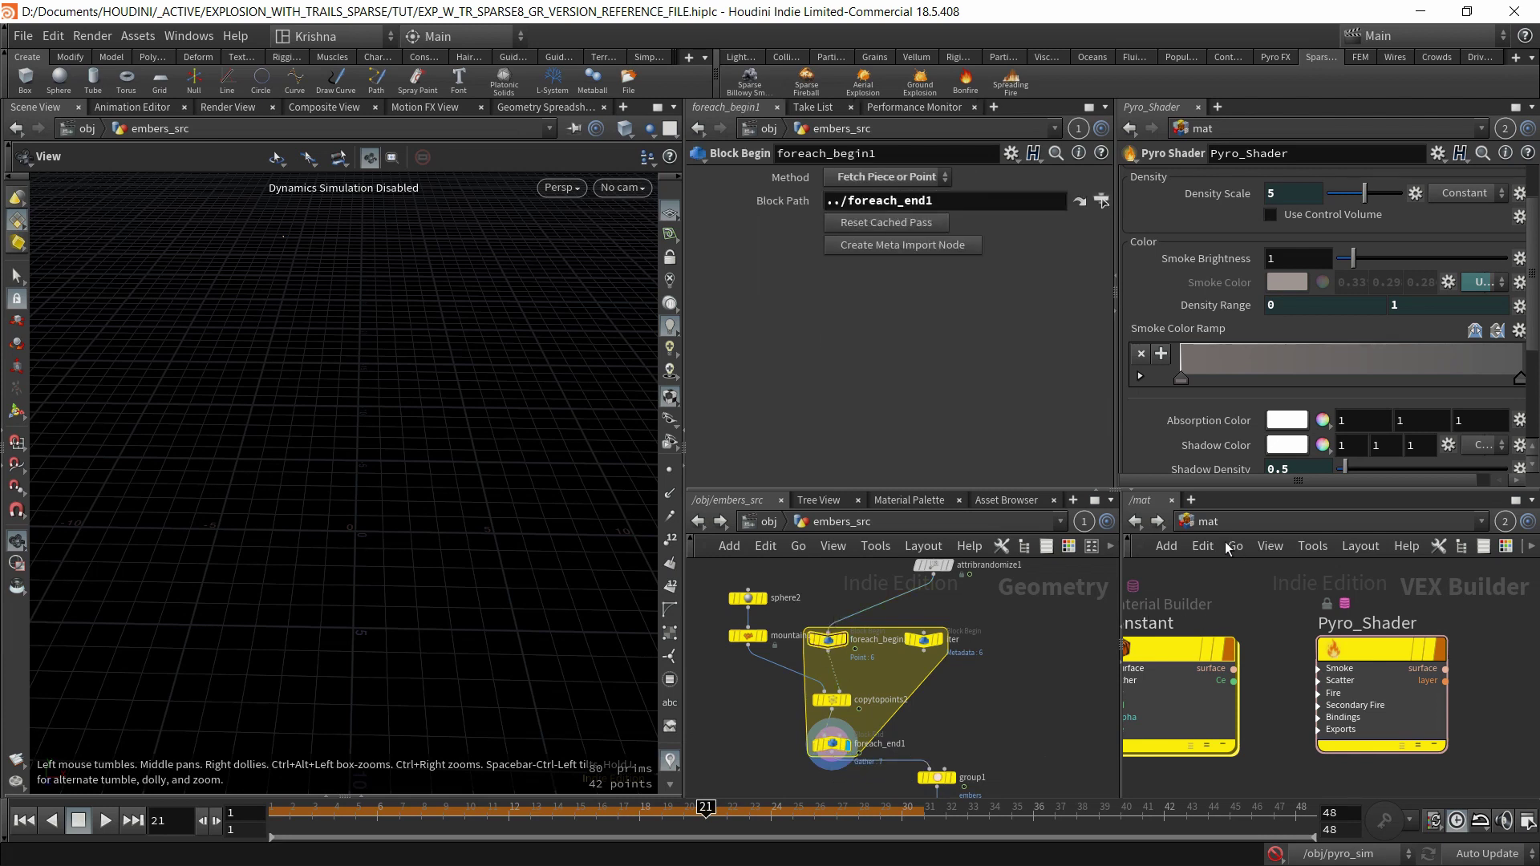
Open embers_src in the second network pane, show mountain1's settings beside it and pin that parameter view.
{"action": "left_click", "coordinate": [1186, 522]}
{"action": "left_click", "coordinate": [1215, 611]}
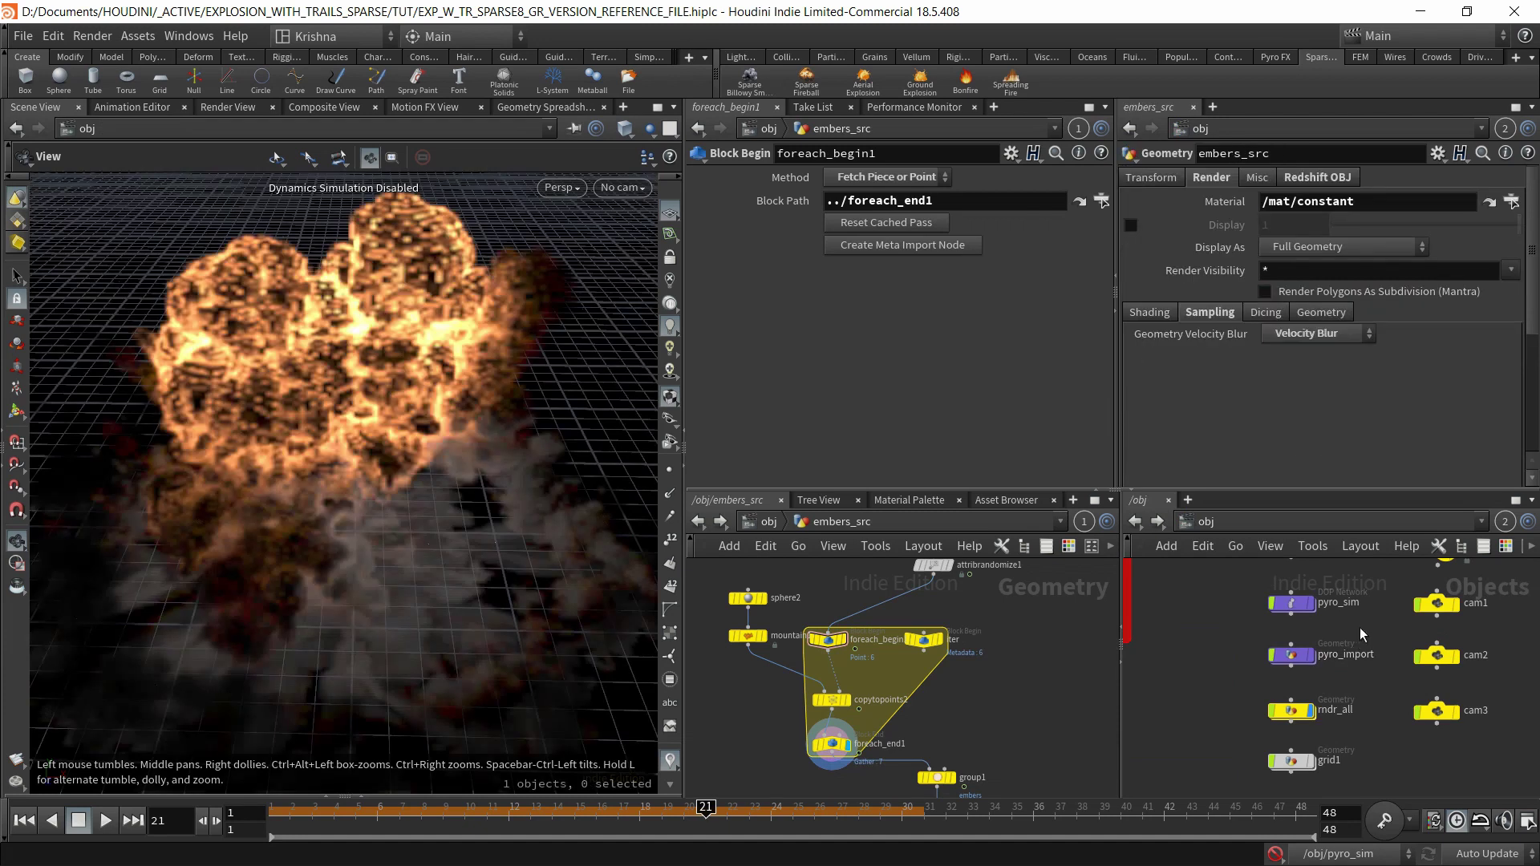
{"action": "middle_click_drag", "start_coordinate": [1370, 619], "coordinate": [1372, 746]}
{"action": "double_click", "coordinate": [1291, 677]}
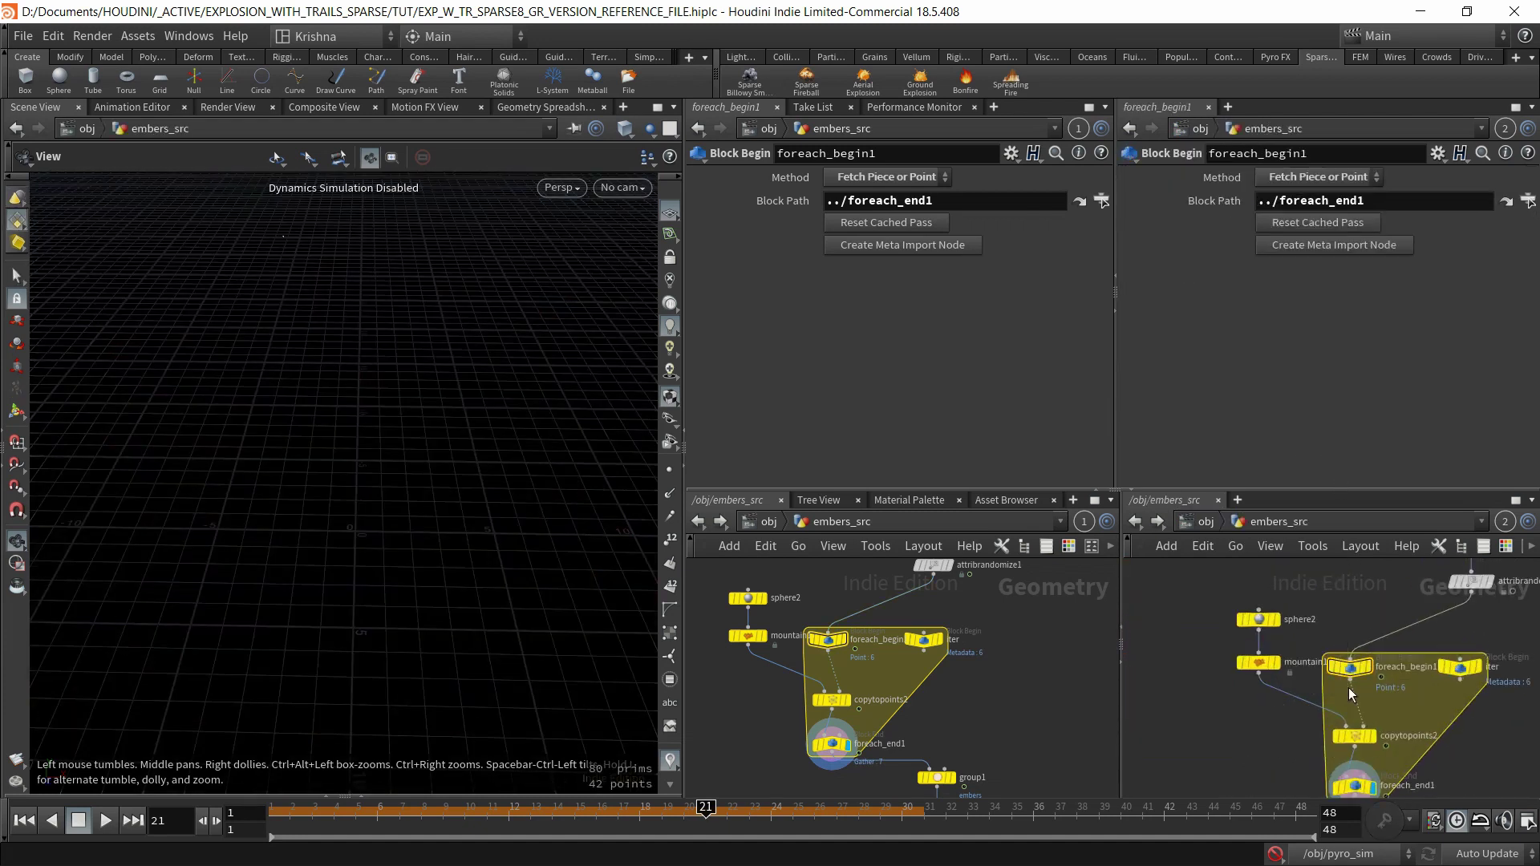
{"action": "left_click", "coordinate": [1258, 663]}
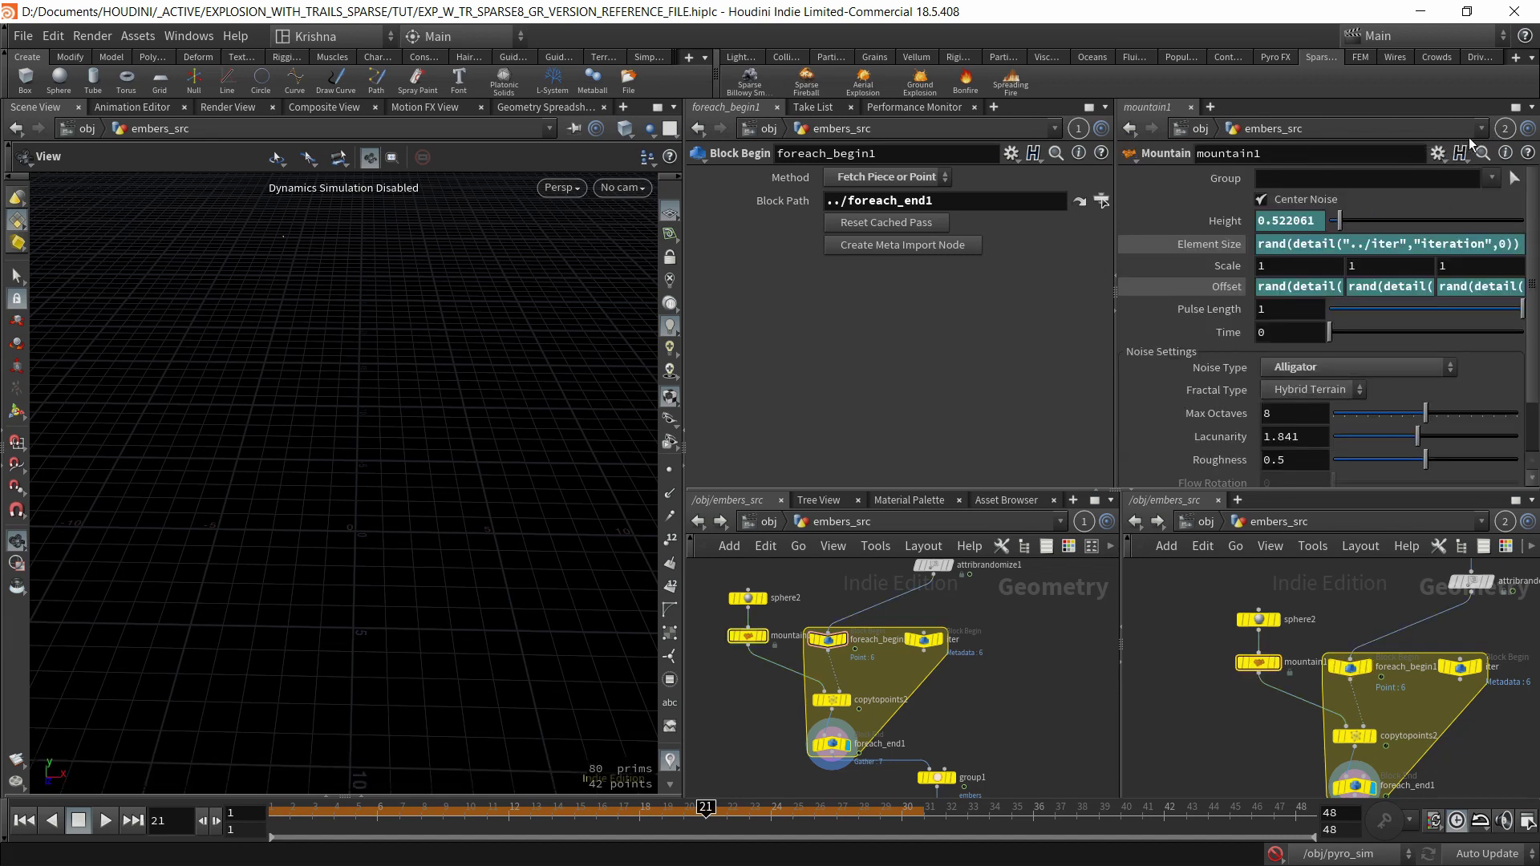
{"action": "left_click", "coordinate": [1505, 128]}
Try foreach_end1's Single Pass at 12 and 9 against mountain1's evaluated Element Size and Offset, and turn Single Pass off again.
{"action": "left_click", "coordinate": [828, 761]}
{"action": "middle_click_drag", "start_coordinate": [871, 354], "coordinate": [962, 353]}
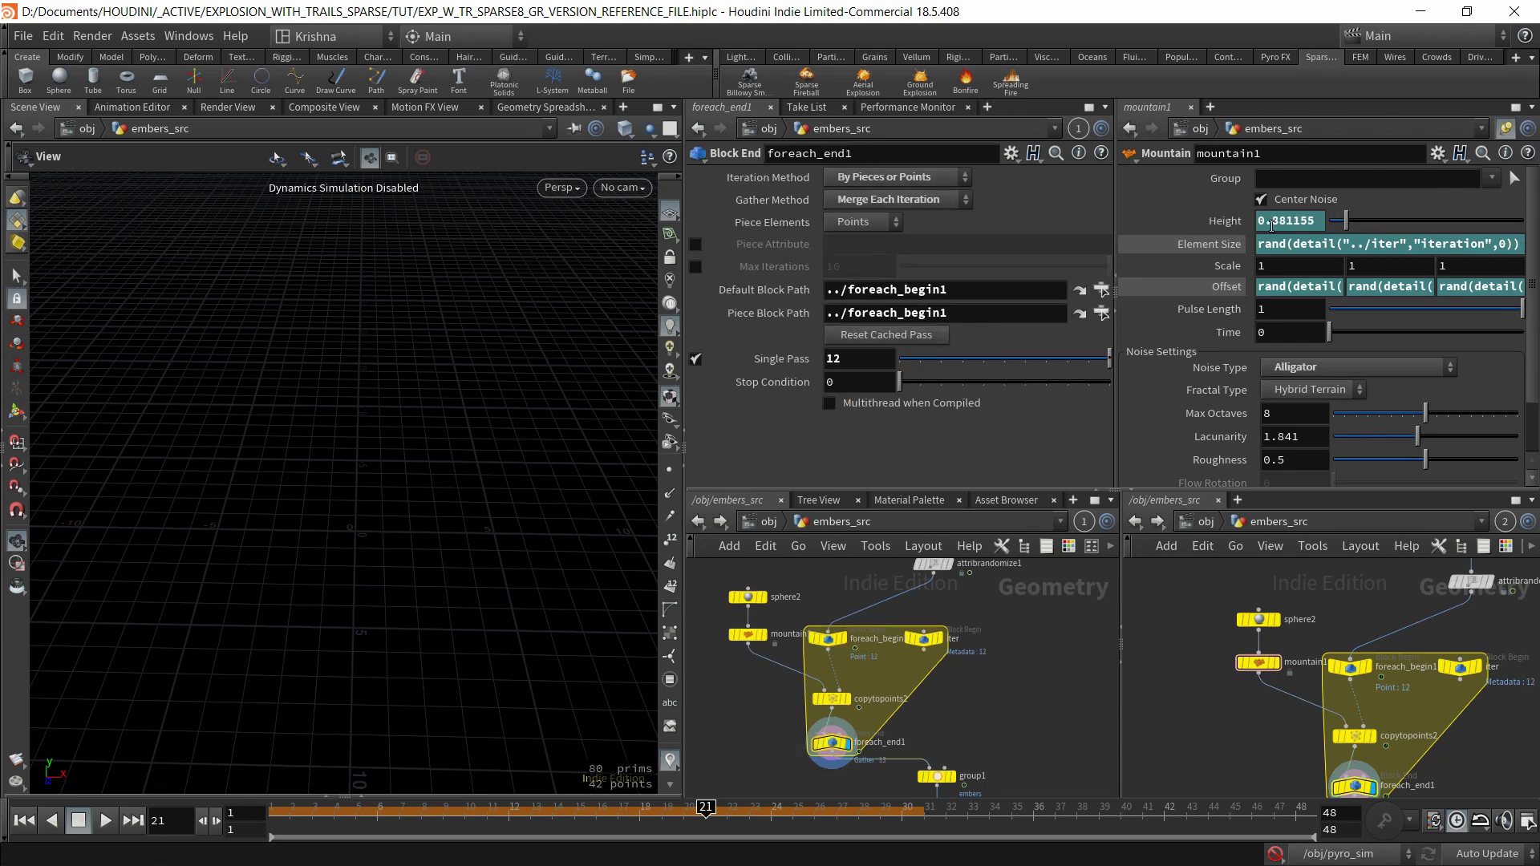
{"action": "left_click", "coordinate": [1207, 244]}
{"action": "left_click", "coordinate": [1215, 289]}
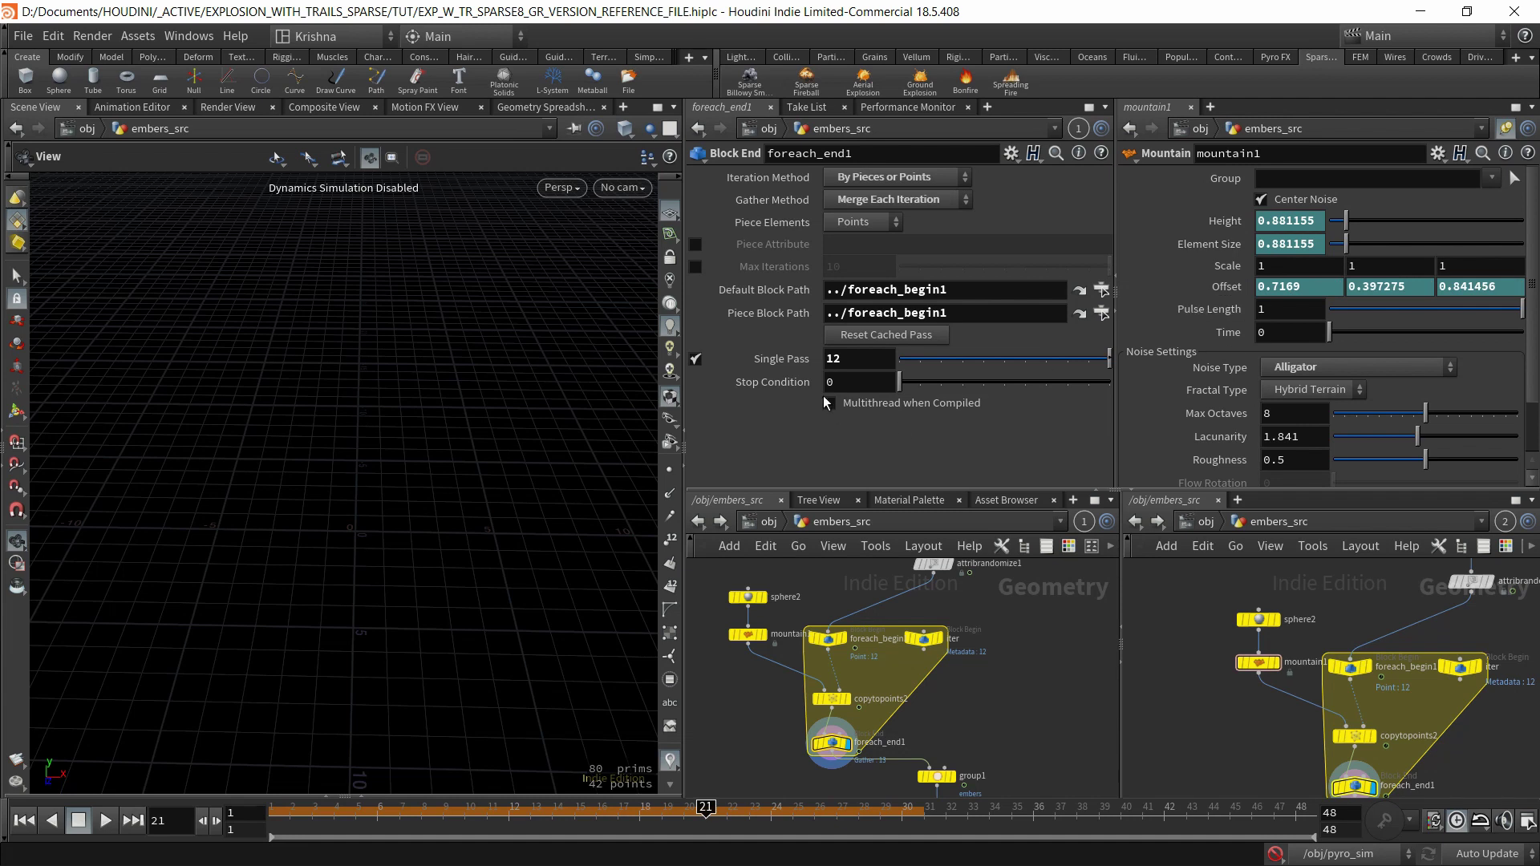
{"action": "mouse_move", "coordinate": [842, 358]}
{"action": "middle_mouse_down"}
{"action": "mouse_move", "coordinate": [1197, 378]}
{"action": "mouse_move", "coordinate": [1099, 361]}
{"action": "mouse_move", "coordinate": [830, 365]}
{"action": "middle_mouse_up"}
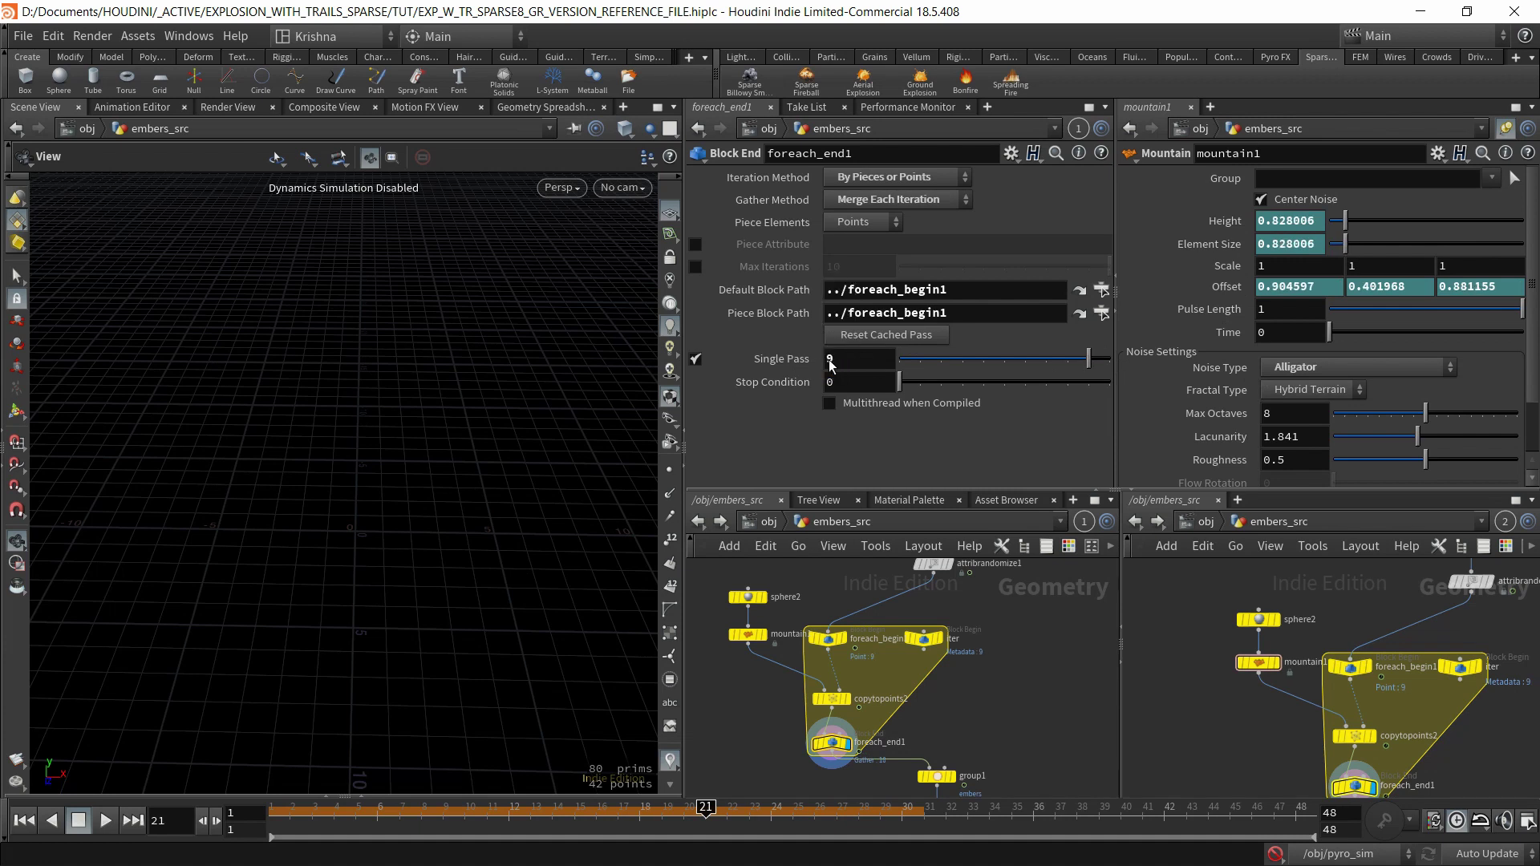
{"action": "left_click", "coordinate": [694, 360]}
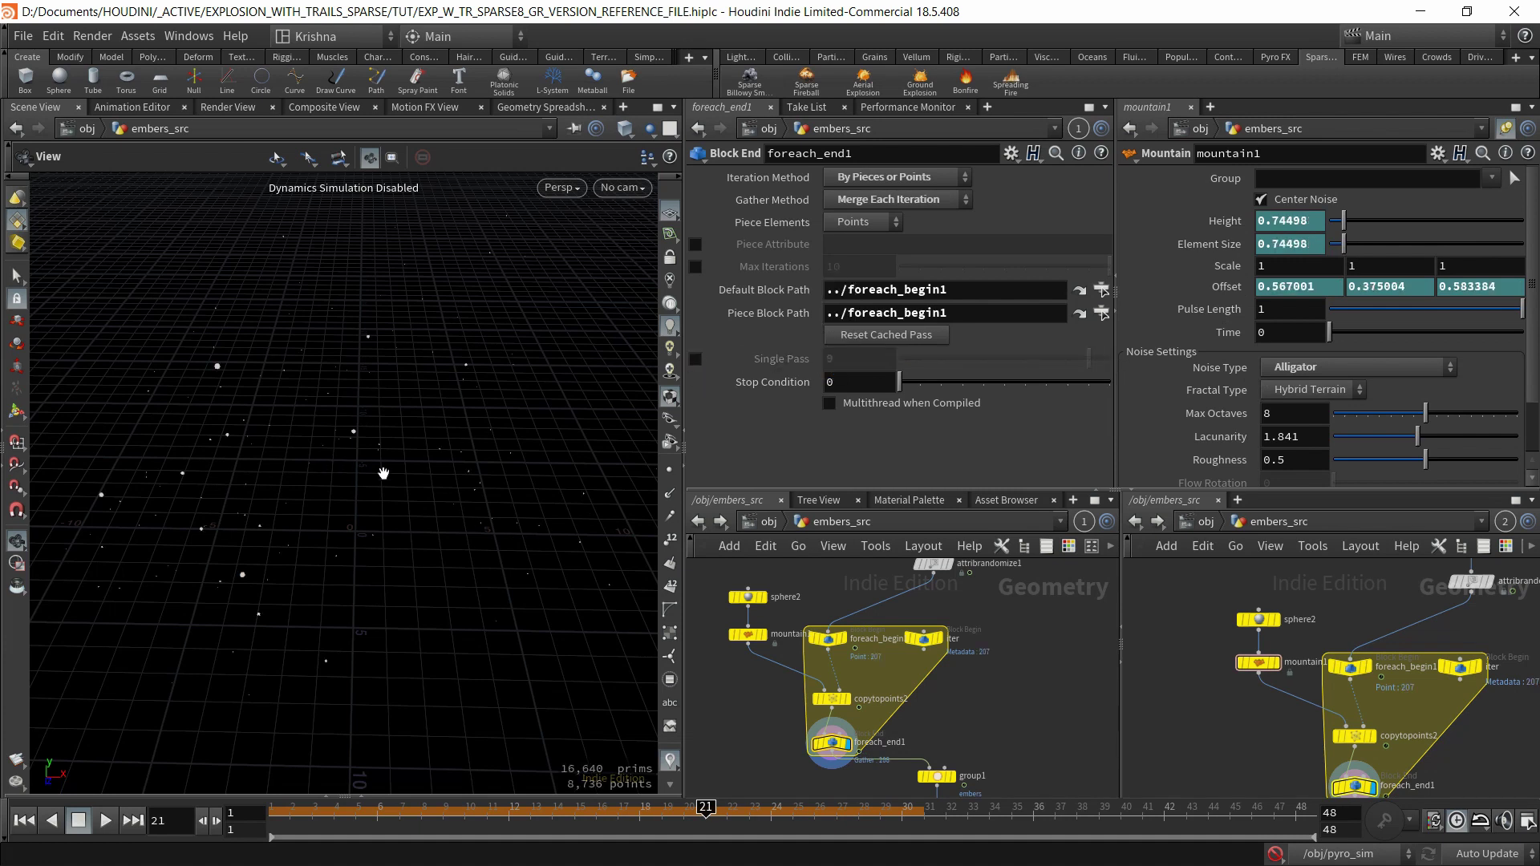
Examine mountain1's Element Size and Offset expressions that read the iteration from iter, and return both to their evaluated values.
{"action": "left_click", "coordinate": [1206, 240]}
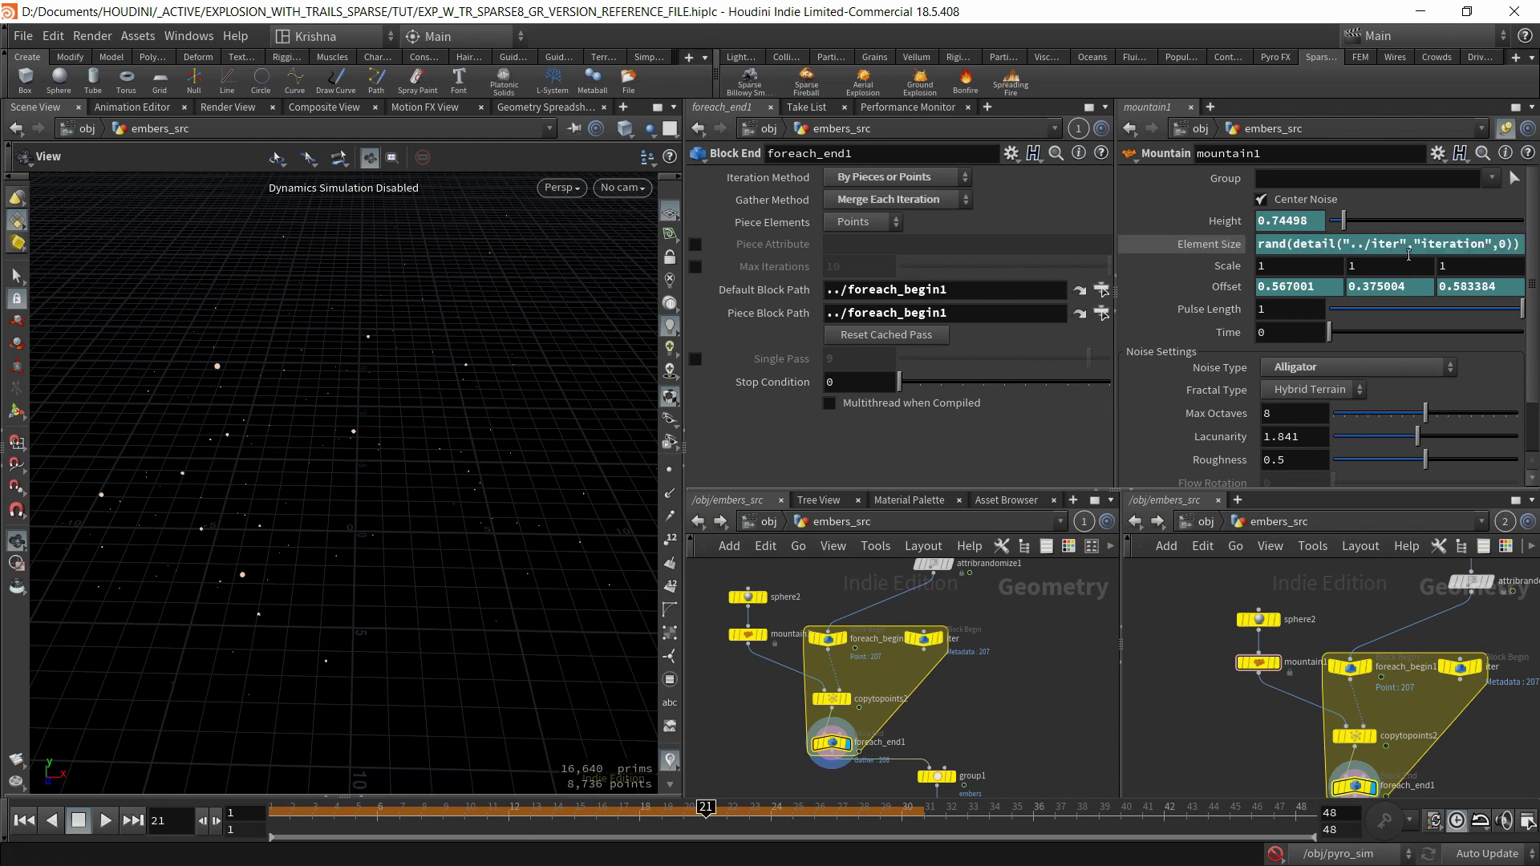
{"action": "left_click", "coordinate": [1204, 286]}
{"action": "left_click", "coordinate": [1323, 287]}
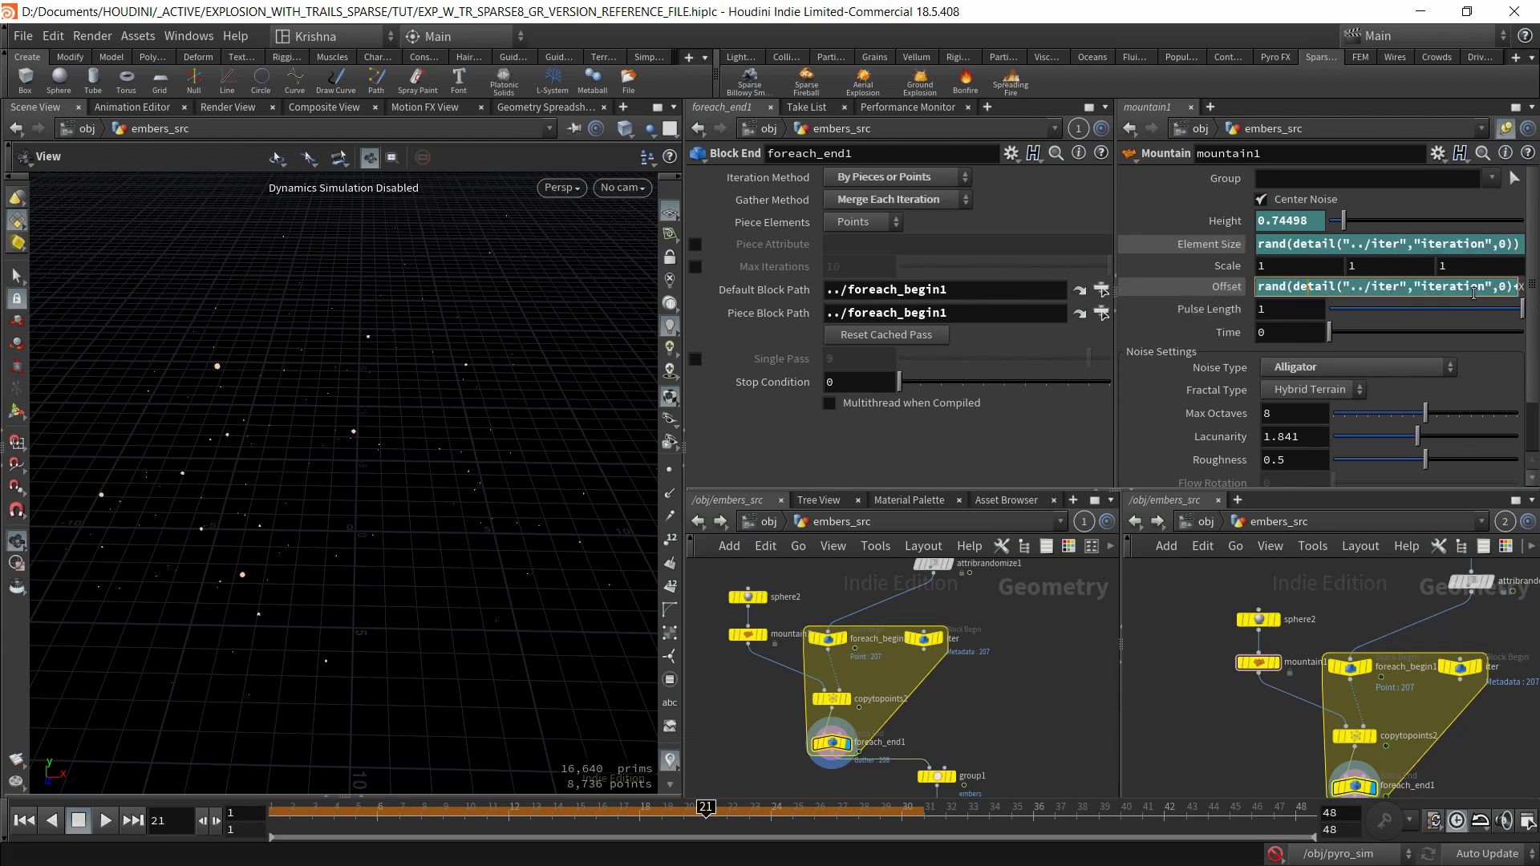
{"action": "left_click_drag", "start_coordinate": [1376, 288], "coordinate": [1537, 290]}
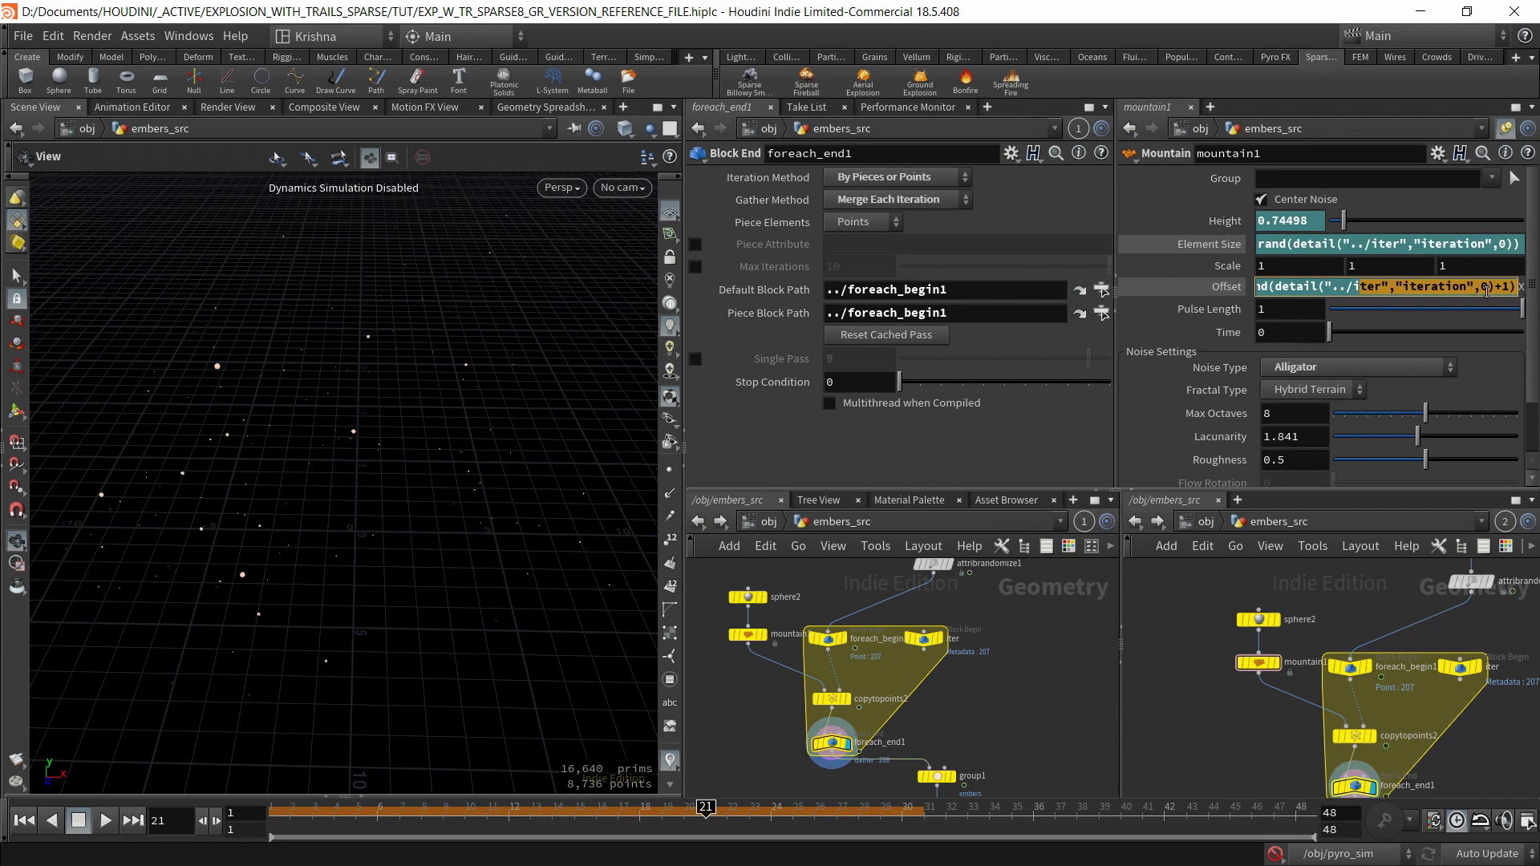
{"action": "left_click_drag", "start_coordinate": [1428, 243], "coordinate": [1537, 246]}
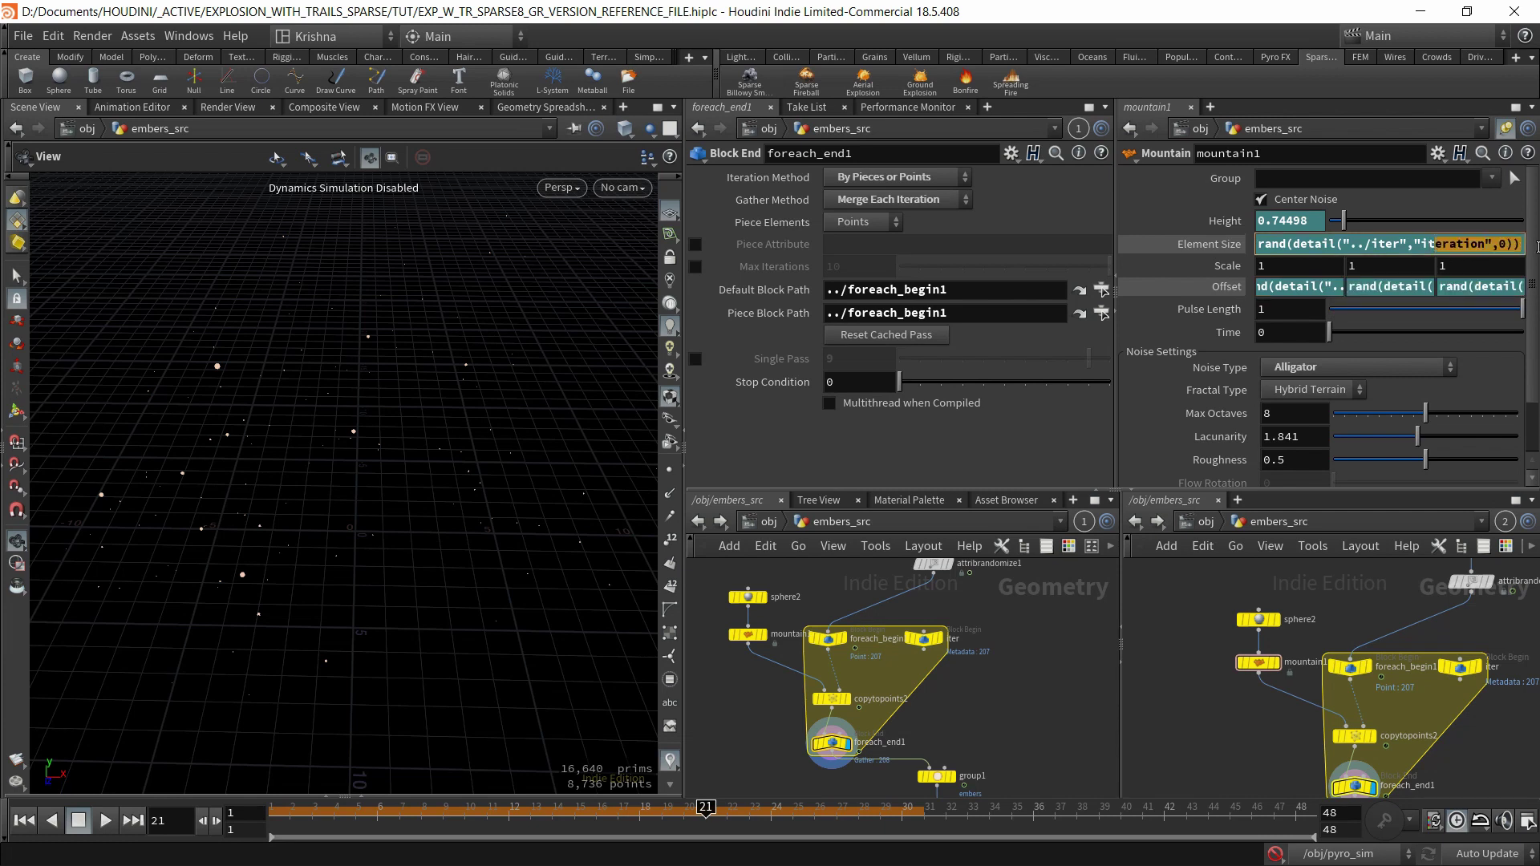
{"action": "left_click", "coordinate": [1182, 247]}
{"action": "left_click", "coordinate": [1205, 288]}
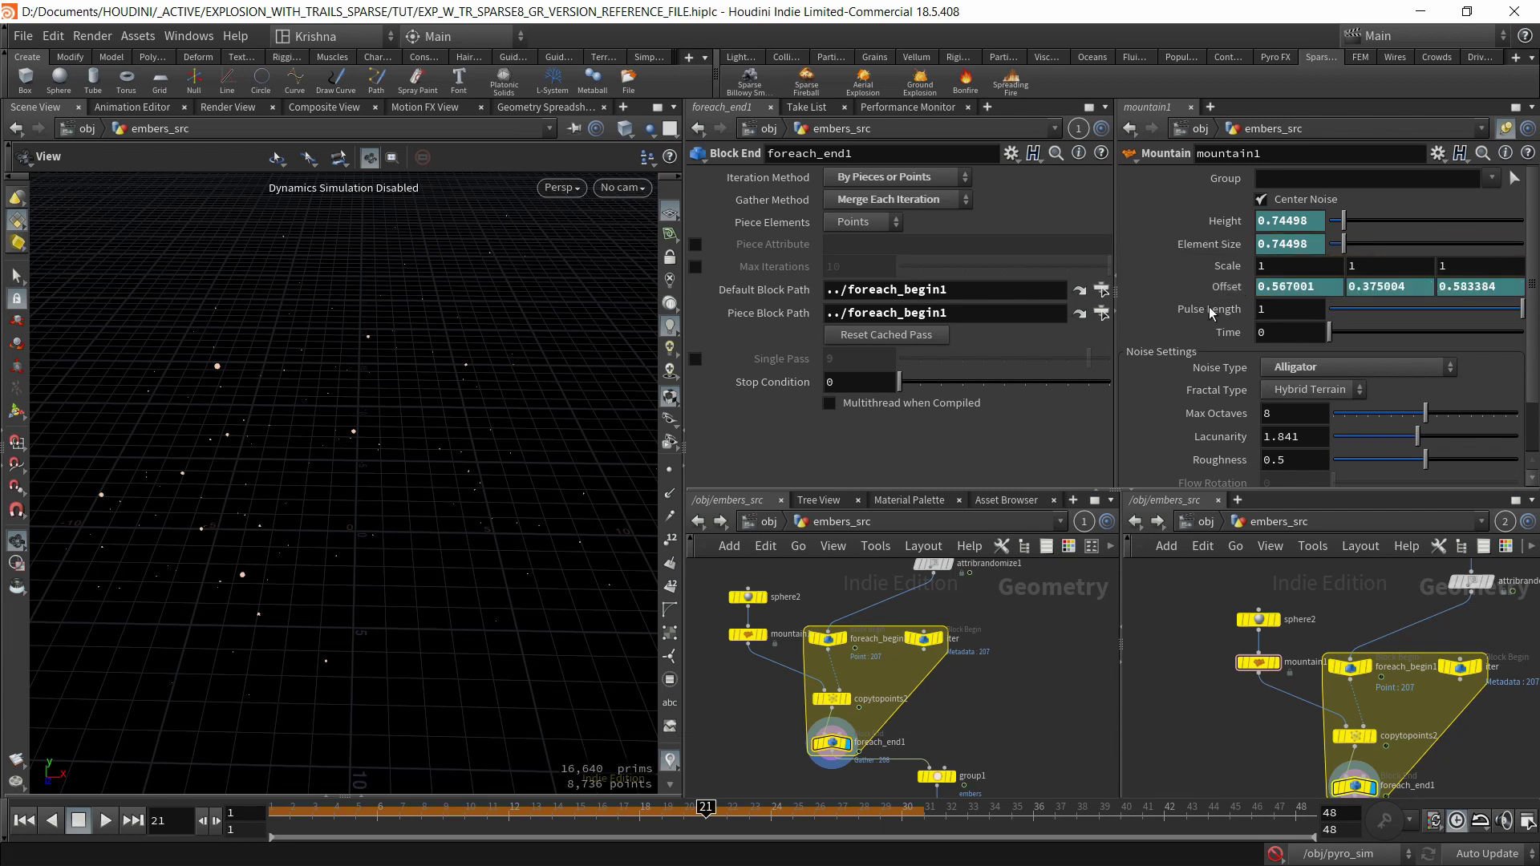
Review group1's settings in embers_src and show embers_sel's settings inside rndr_all.
{"action": "middle_click_drag", "start_coordinate": [980, 790], "coordinate": [979, 693]}
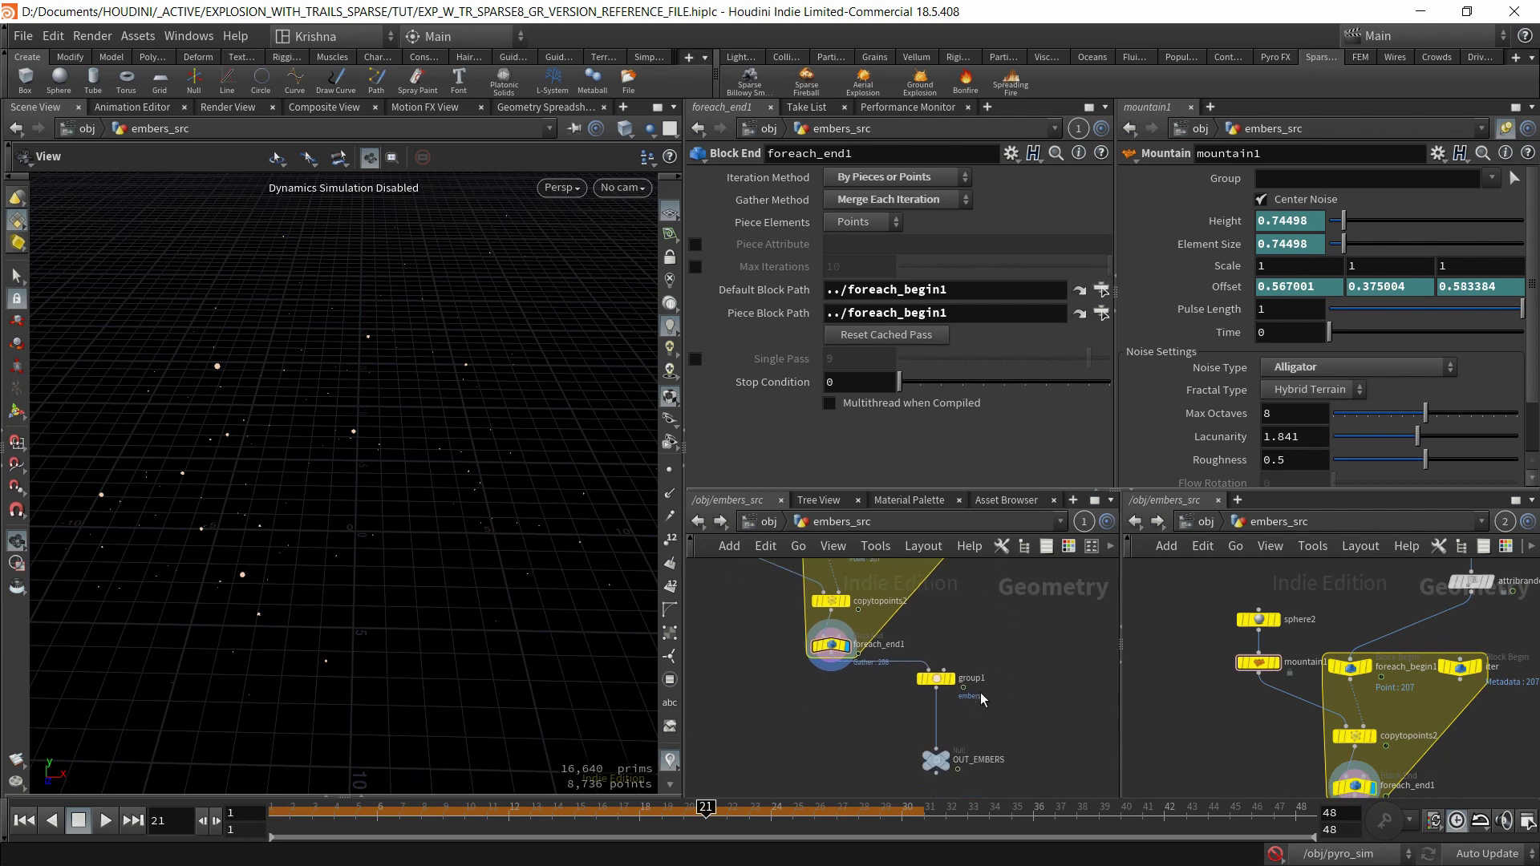
{"action": "left_click", "coordinate": [936, 678]}
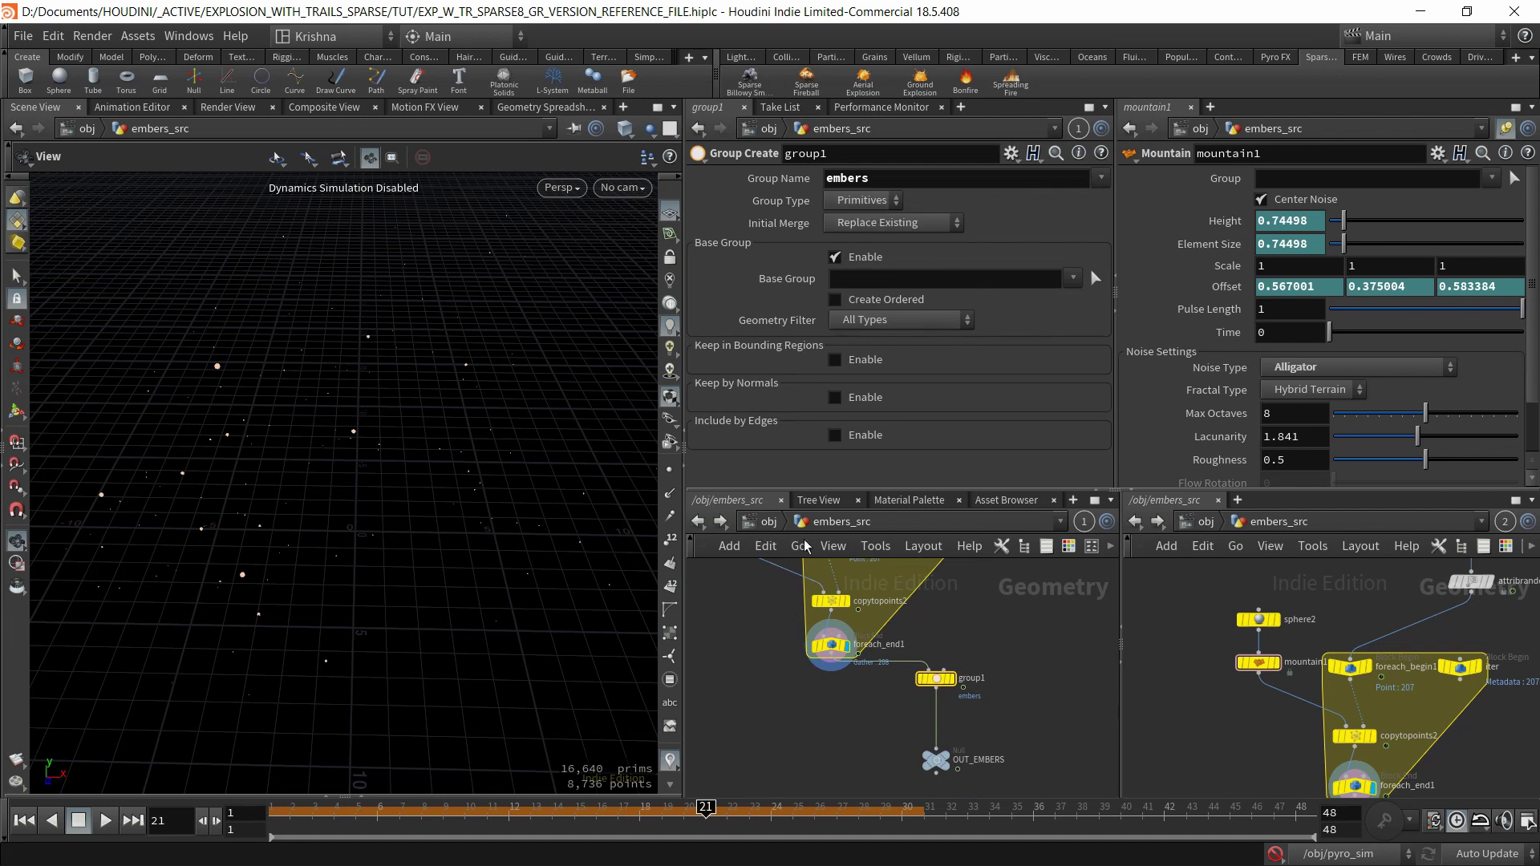
{"action": "left_click", "coordinate": [767, 521]}
{"action": "scroll", "coordinate": [866, 706], "scroll_direction": "down", "scroll_amount": 4}
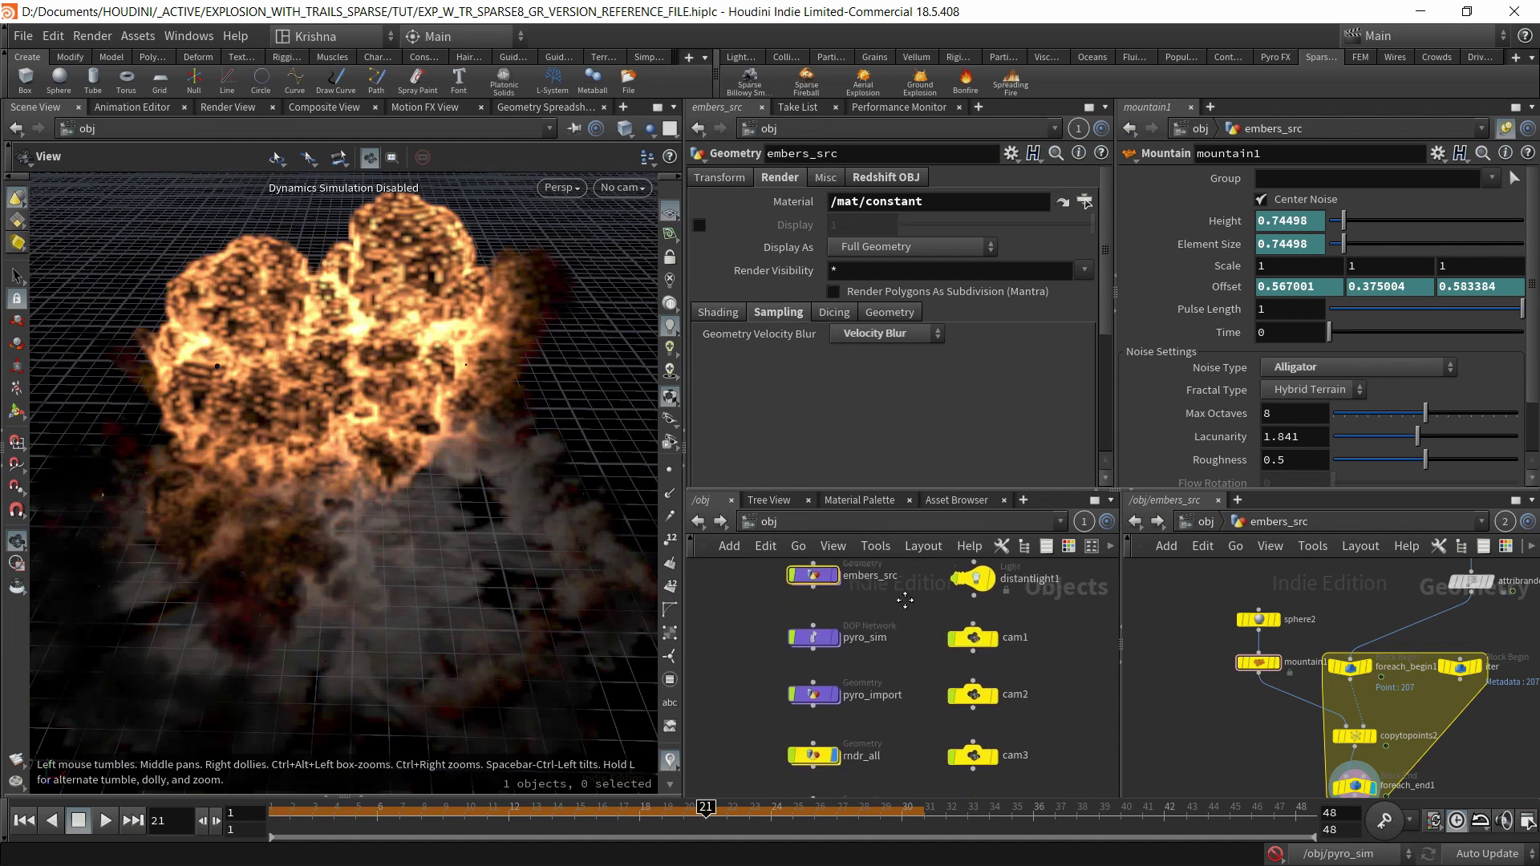
{"action": "double_click", "coordinate": [813, 694]}
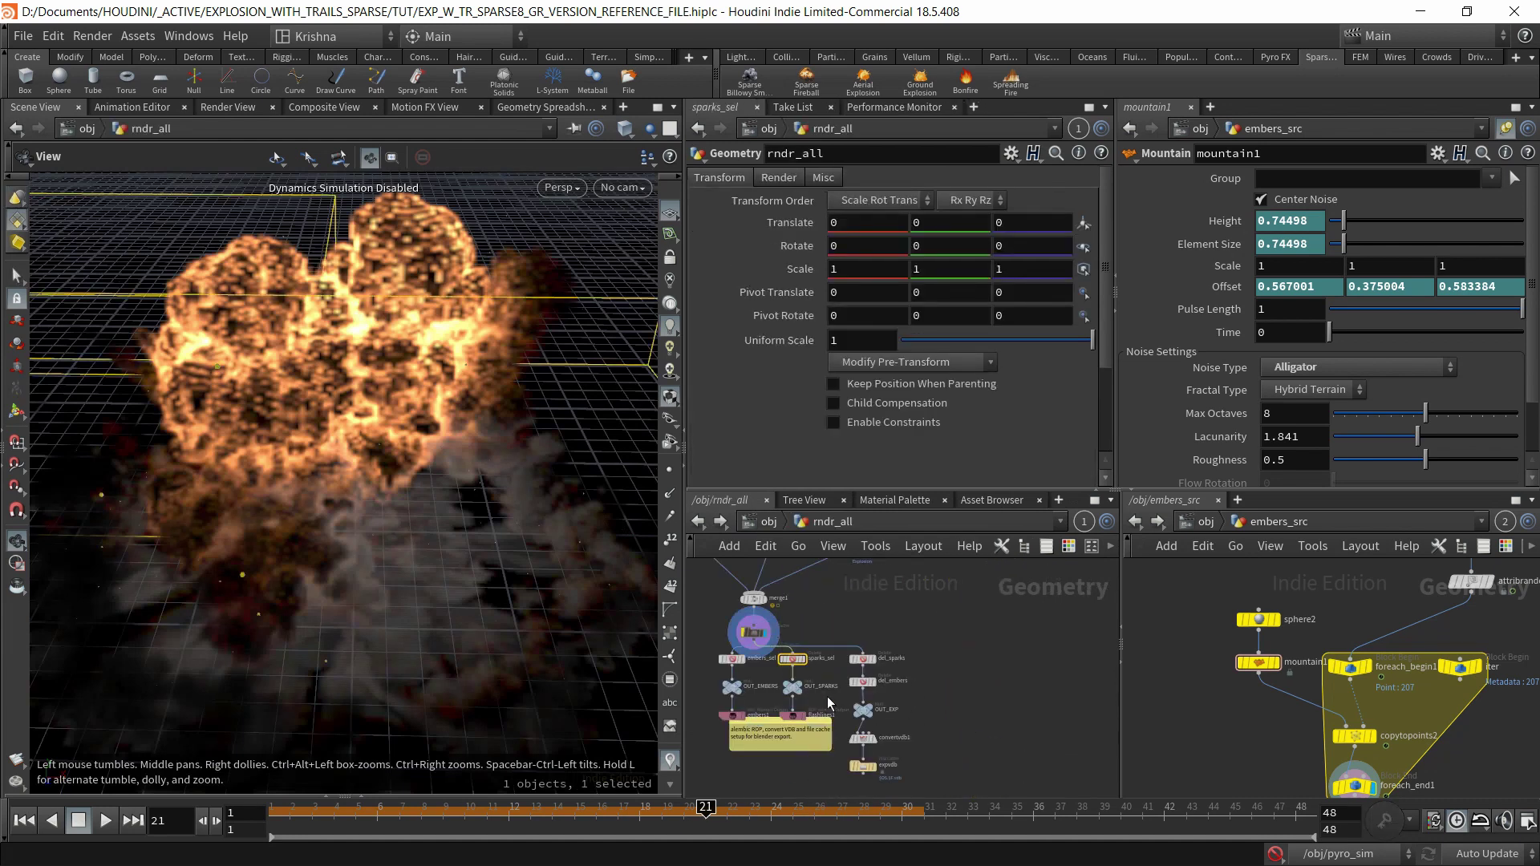
{"action": "left_click", "coordinate": [732, 662]}
{"action": "scroll", "coordinate": [732, 662], "scroll_direction": "up", "scroll_amount": 5}
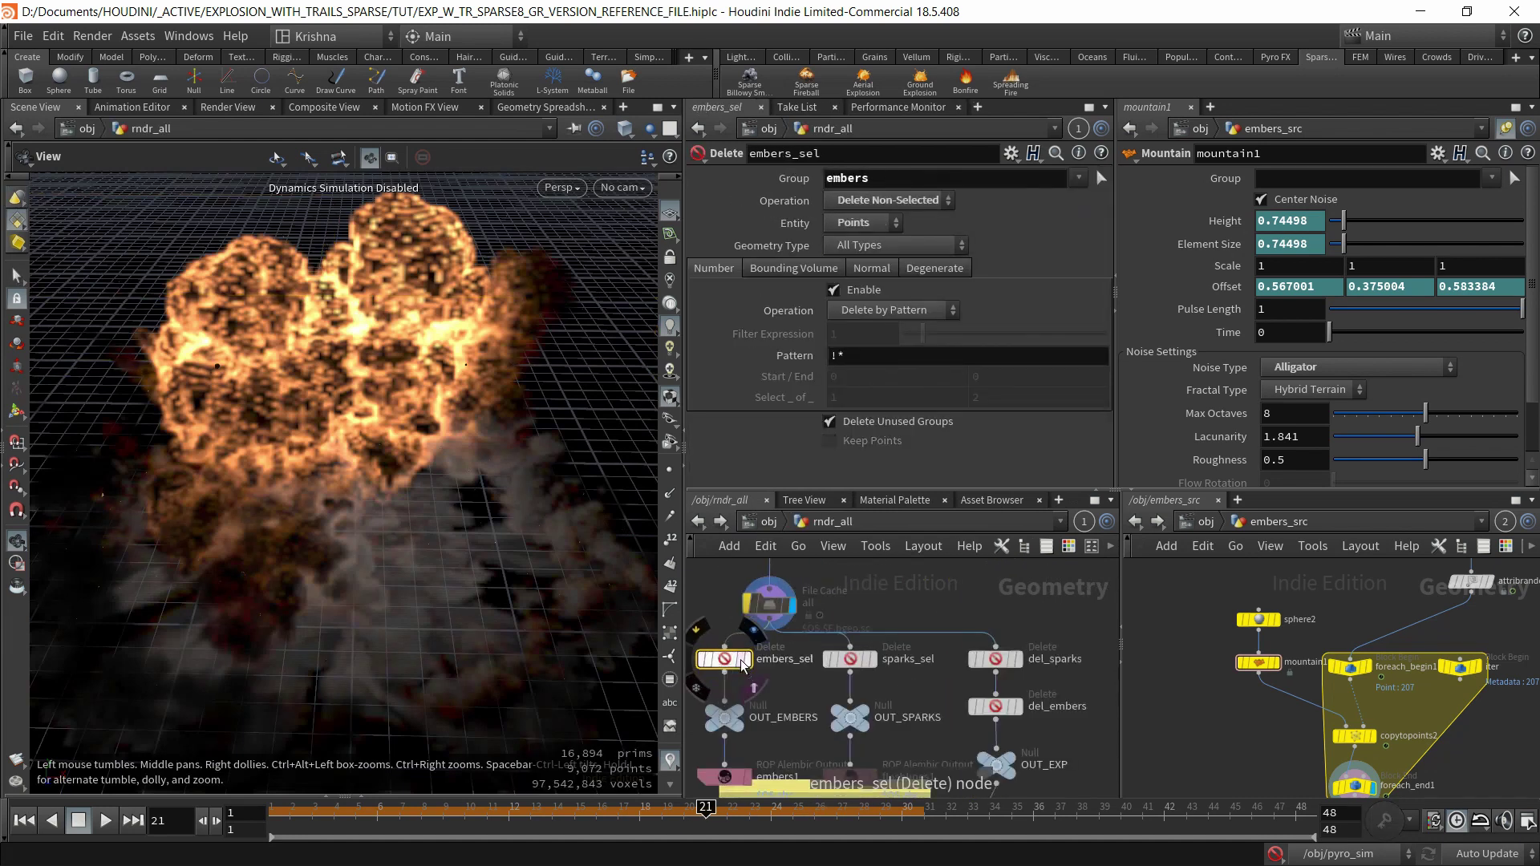
Display embers_sel, set its Entity to Primitives and inspect the isolated embers in the viewport.
{"action": "left_click", "coordinate": [864, 223]}
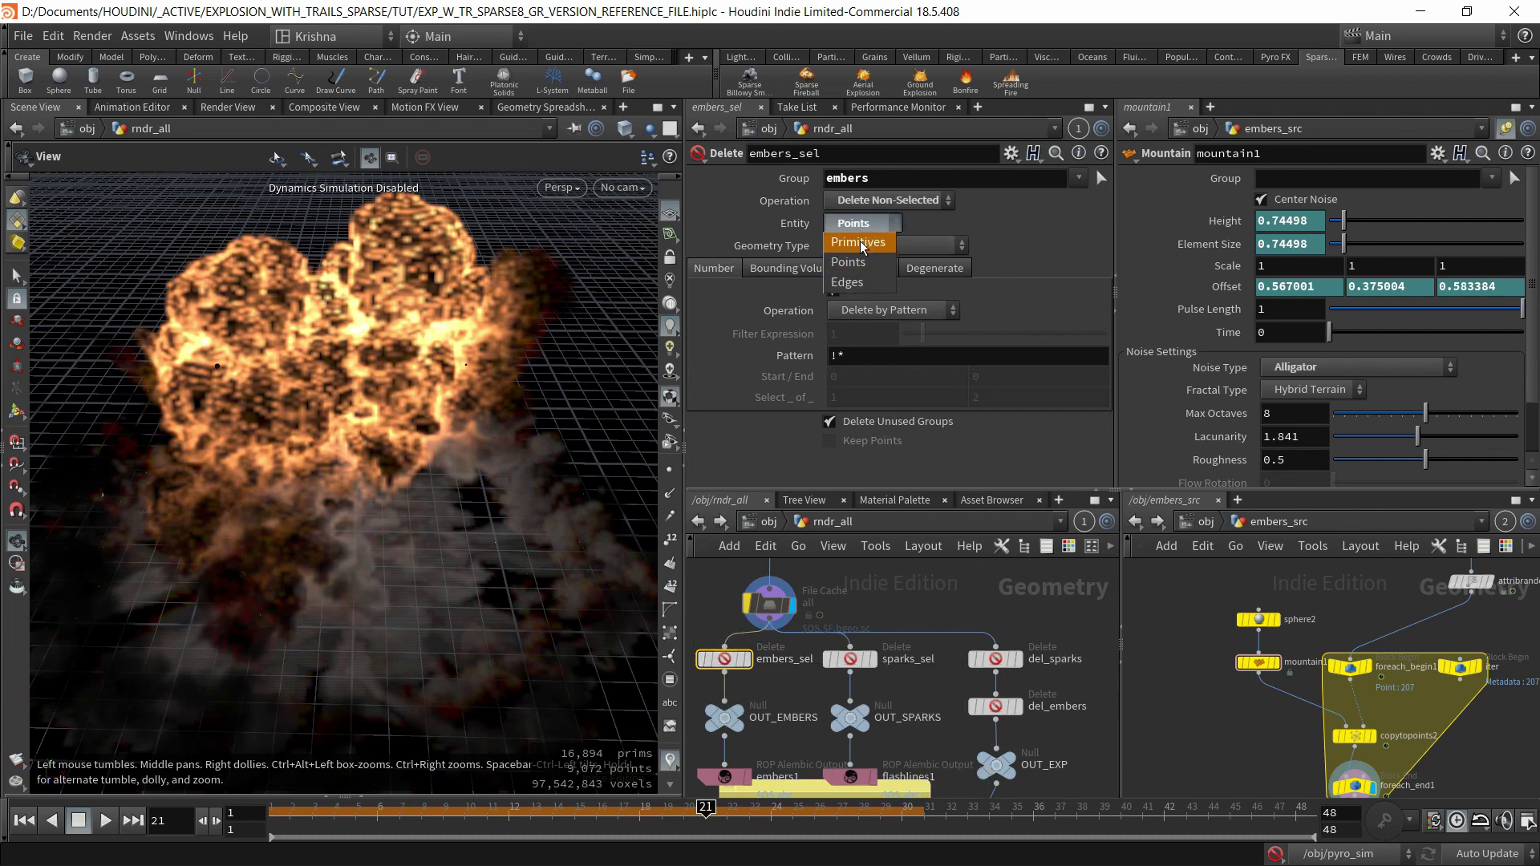
{"action": "left_click", "coordinate": [746, 664]}
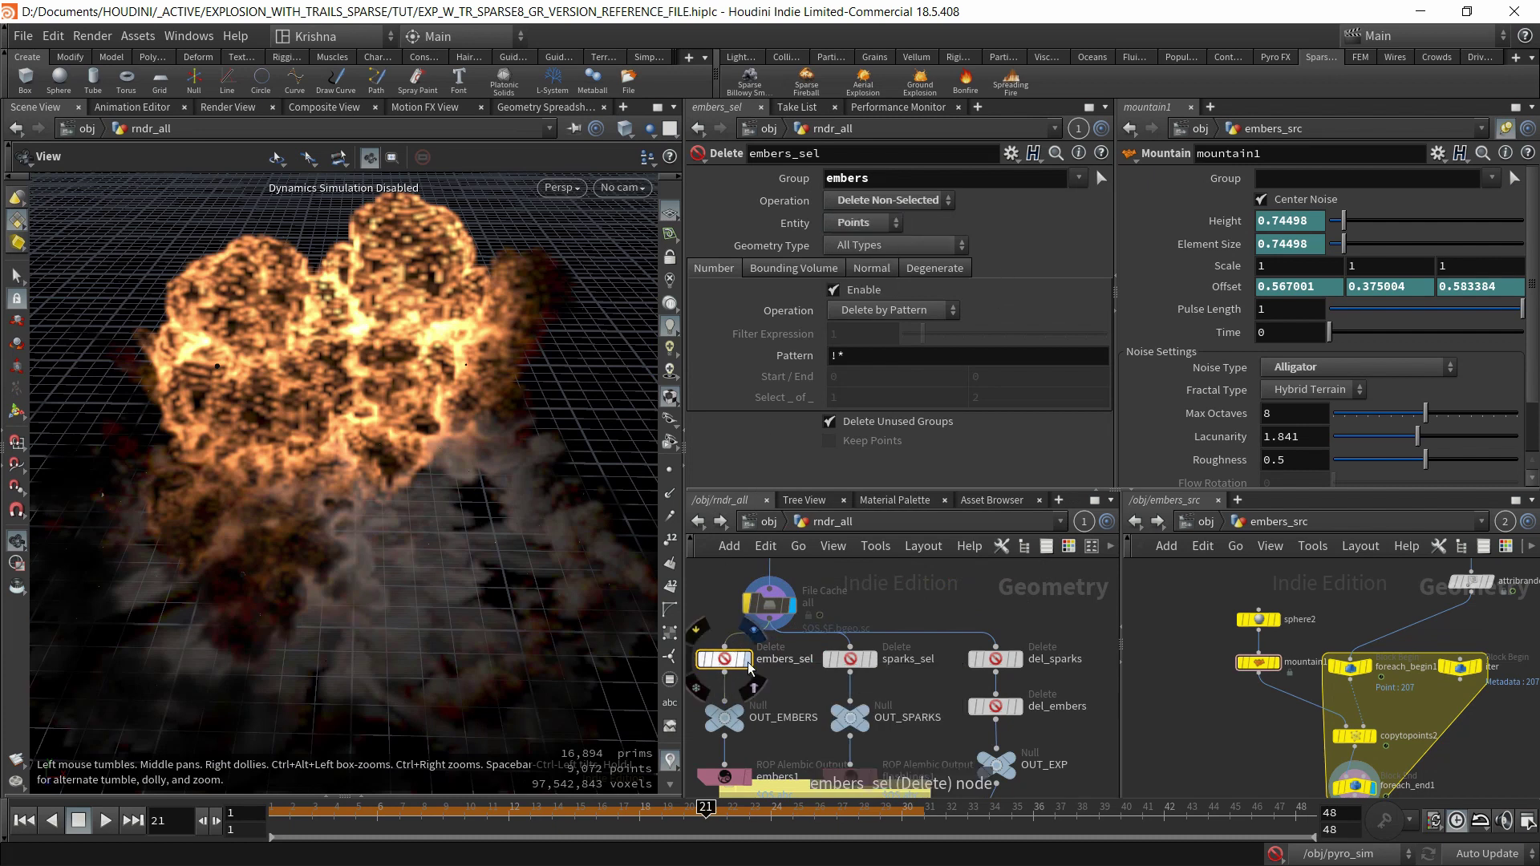
{"action": "left_click", "coordinate": [747, 660]}
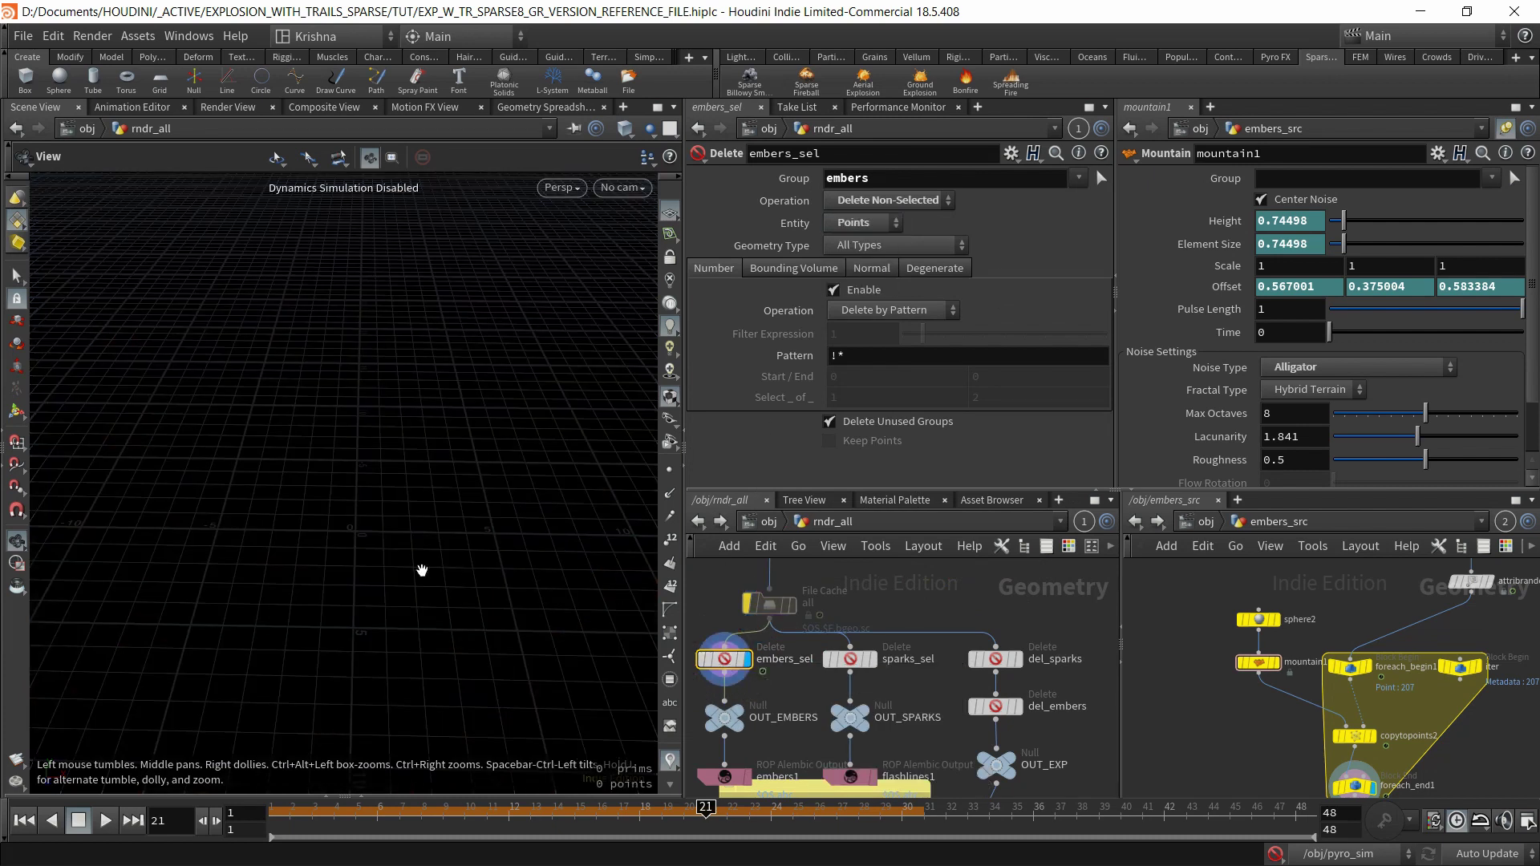
{"action": "left_click_drag", "start_coordinate": [540, 461], "coordinate": [412, 551]}
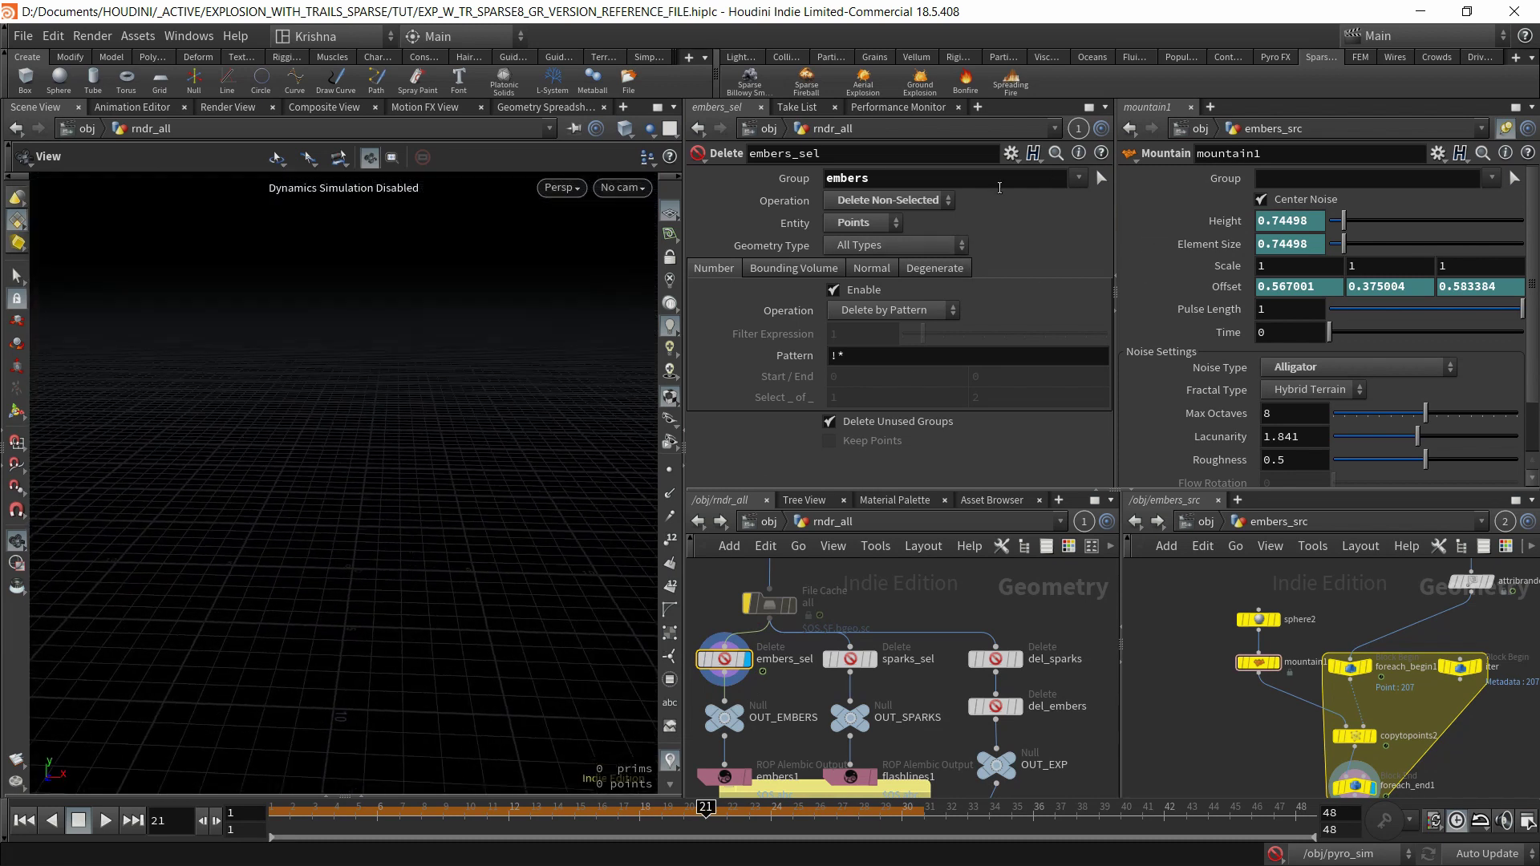
{"action": "left_click", "coordinate": [882, 225]}
{"action": "left_click", "coordinate": [858, 242]}
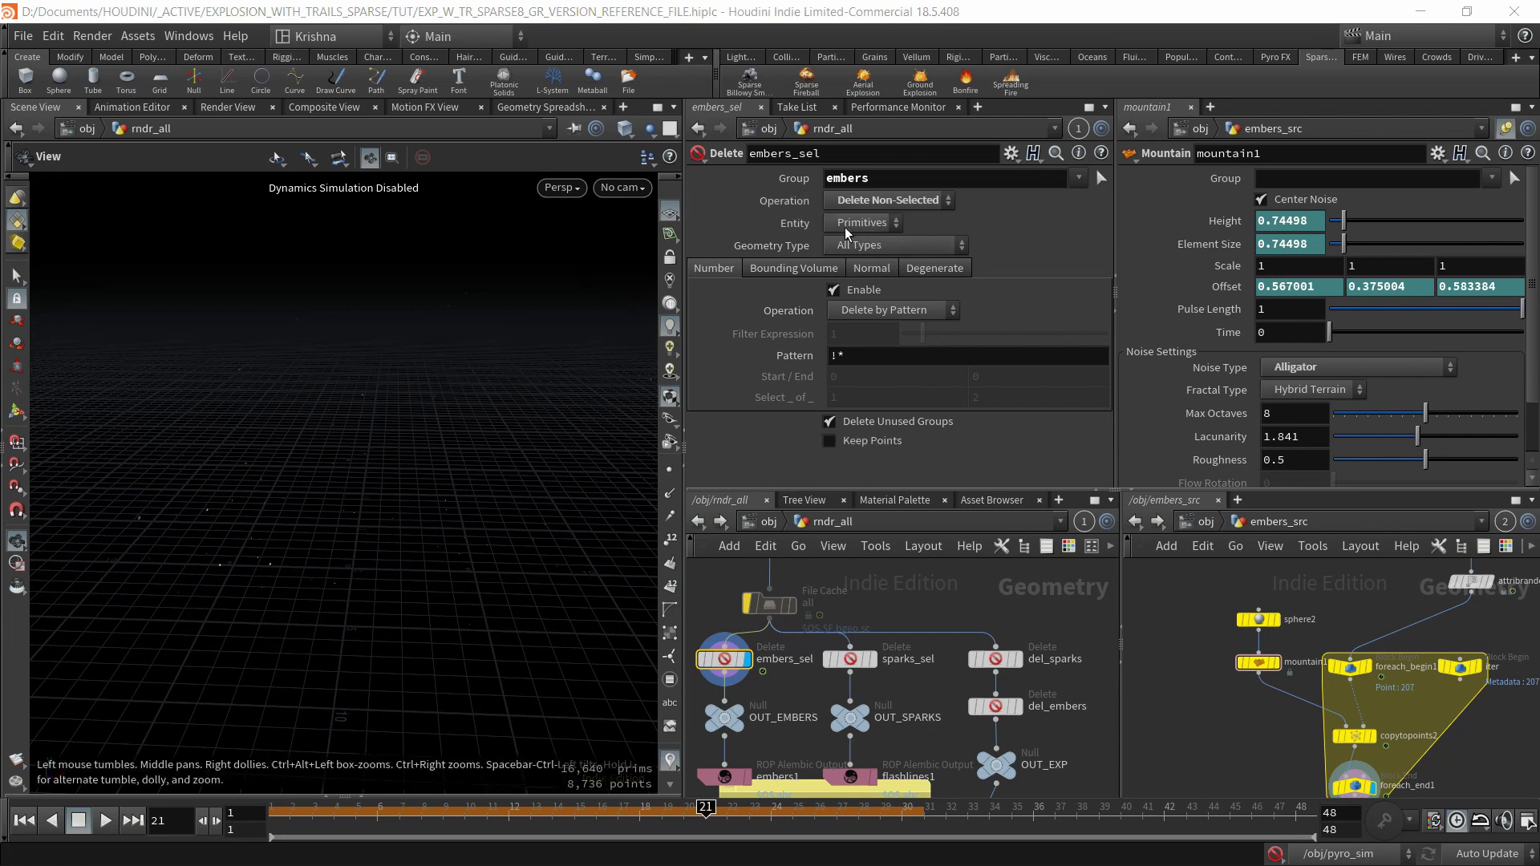
{"action": "mouse_move", "coordinate": [409, 551]}
{"action": "left_mouse_down"}
{"action": "mouse_move", "coordinate": [420, 533]}
{"action": "mouse_move", "coordinate": [402, 532]}
{"action": "left_mouse_up"}
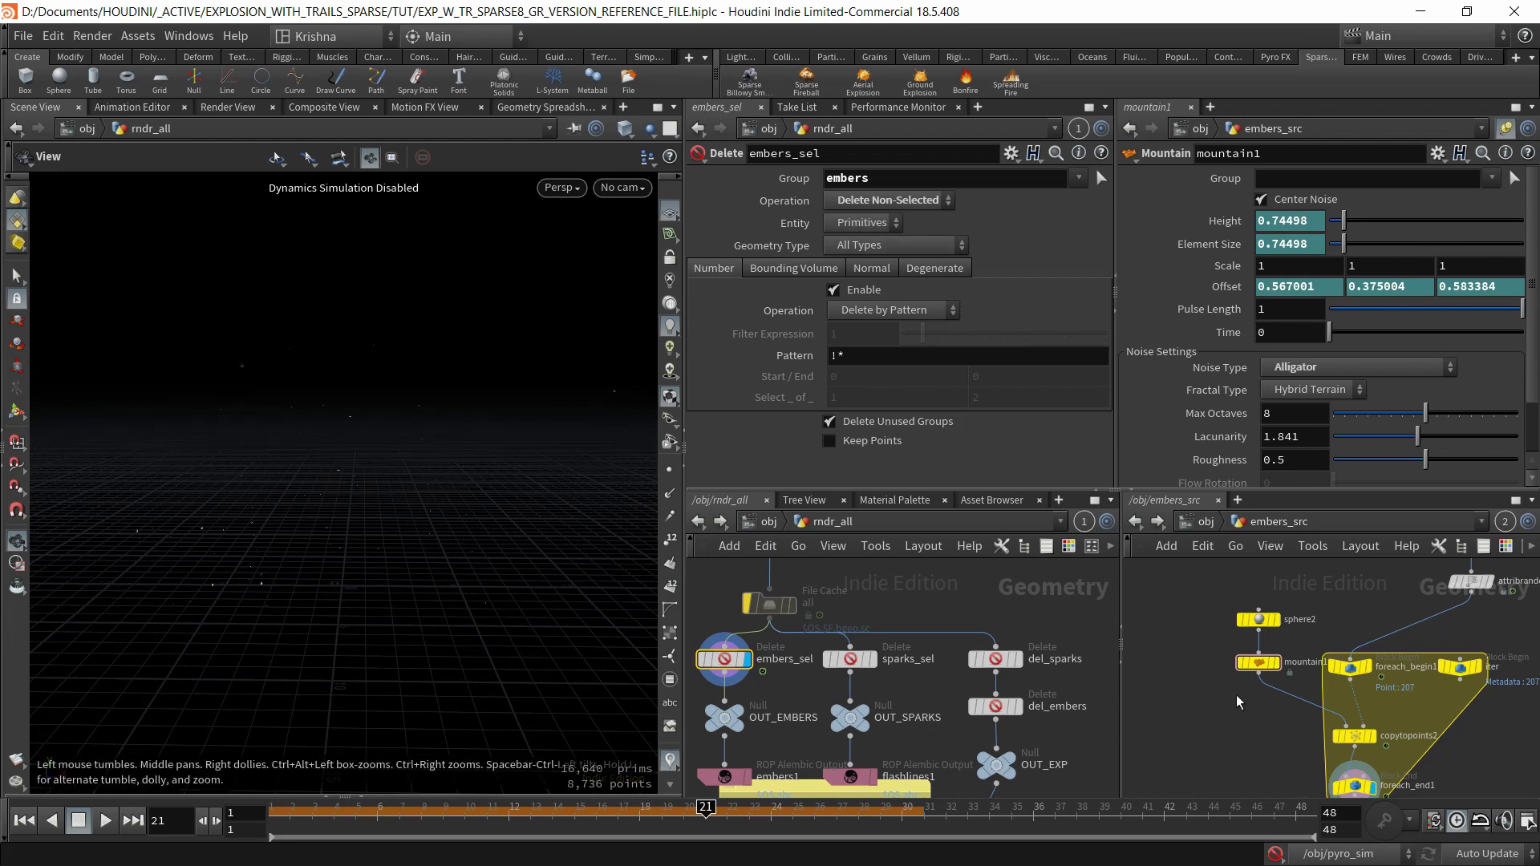
Locate foreach_end1 and group1 in the embers_src network and return to embers_sel in rndr_all.
{"action": "middle_click_drag", "start_coordinate": [1258, 791], "coordinate": [1247, 680]}
{"action": "left_click_drag", "start_coordinate": [1244, 676], "coordinate": [1386, 724]}
{"action": "middle_click_drag", "start_coordinate": [1379, 746], "coordinate": [1346, 729]}
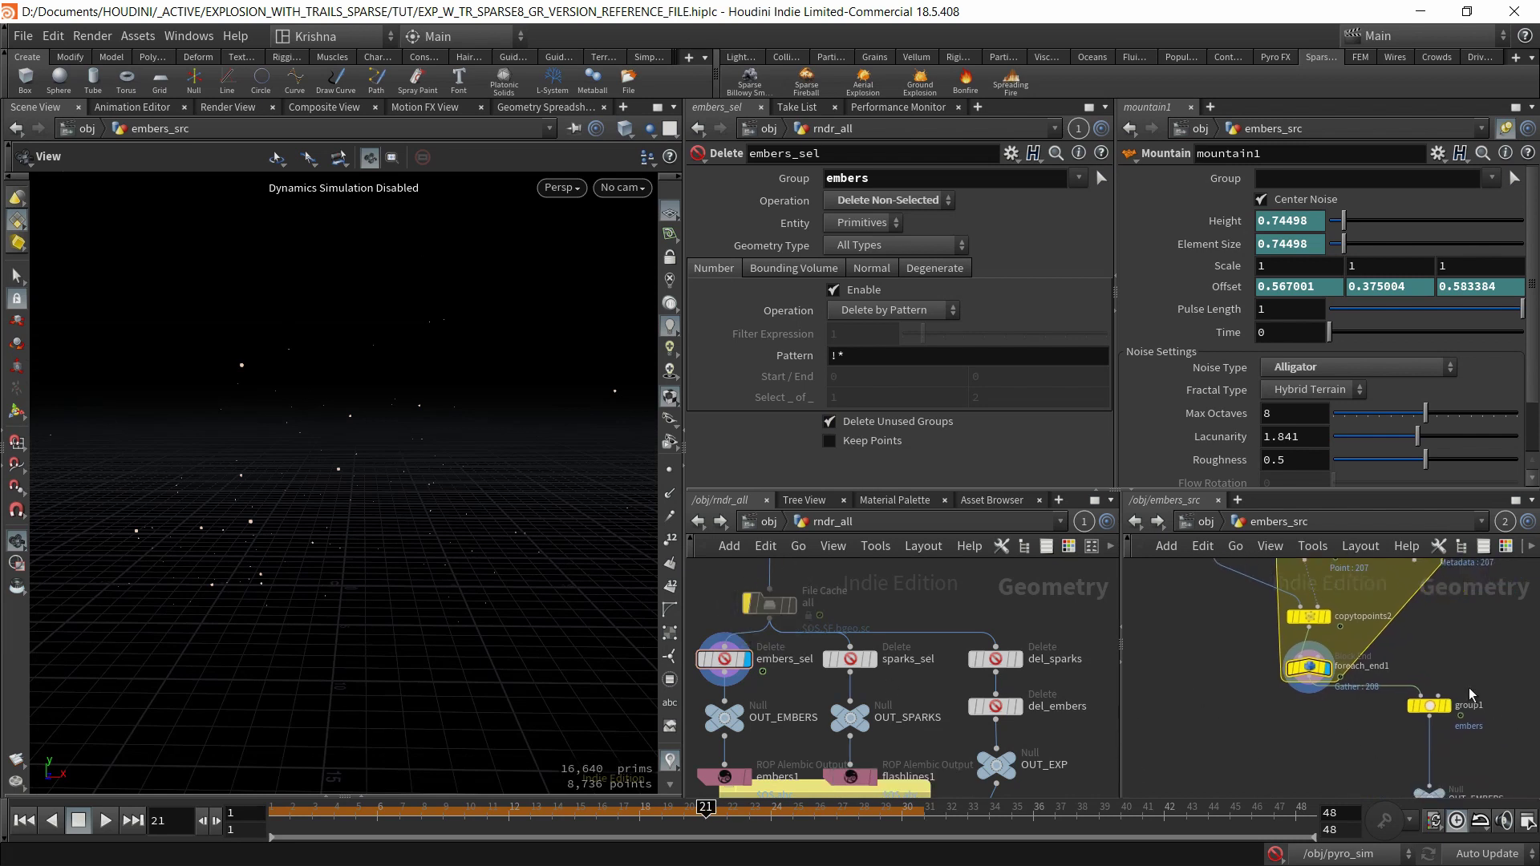
{"action": "left_click_drag", "start_coordinate": [708, 614], "coordinate": [730, 665]}
Check del_sparks and del_embers, and add sparks to del_sparks' group so it reads flashlines sparks.
{"action": "left_click_drag", "start_coordinate": [1035, 609], "coordinate": [974, 677]}
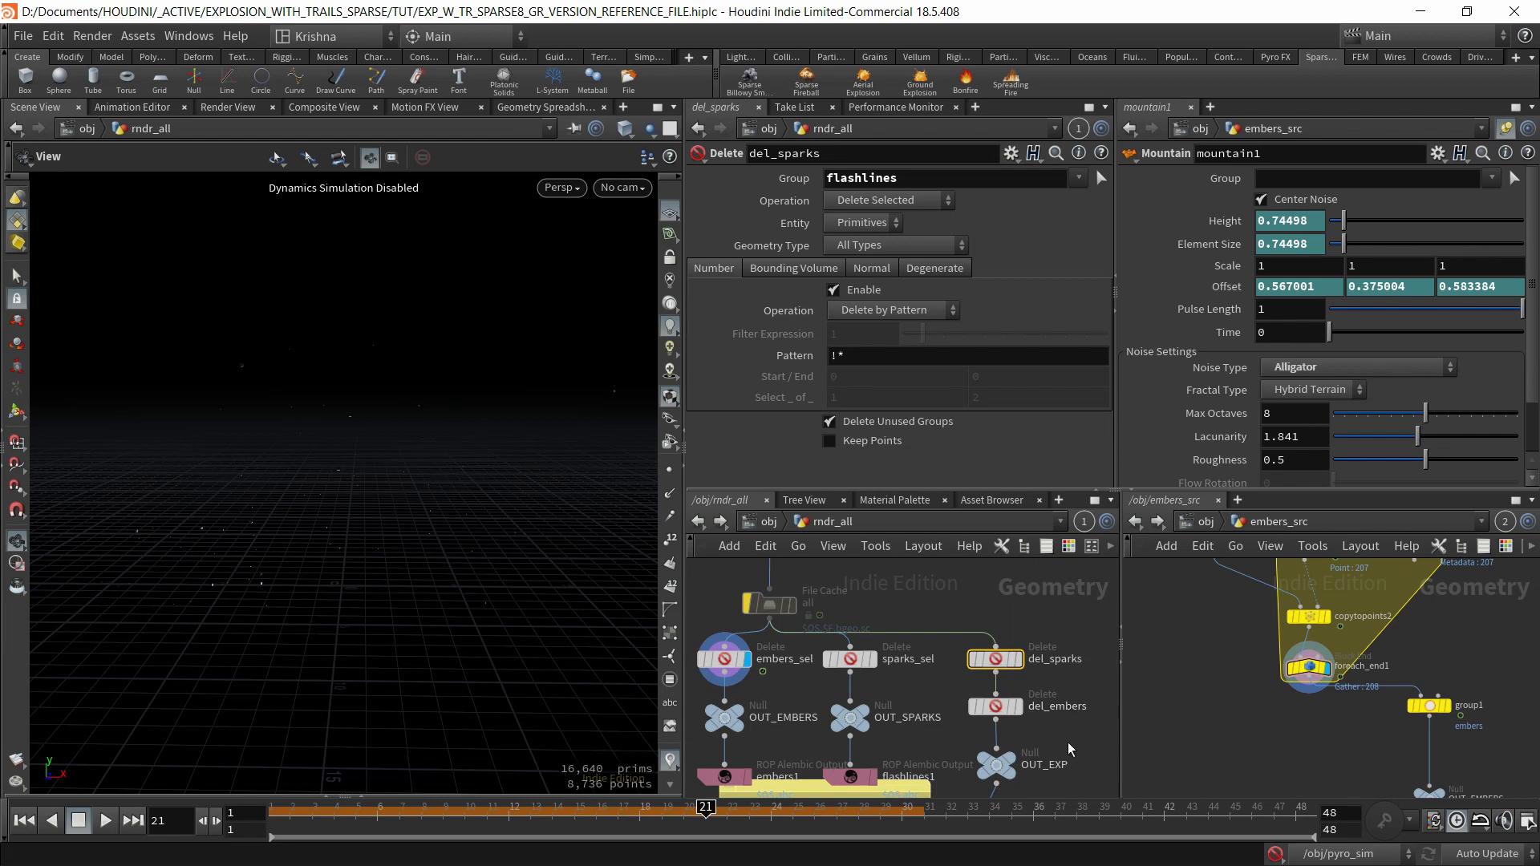
{"action": "left_click_drag", "start_coordinate": [1079, 731], "coordinate": [994, 705]}
{"action": "left_click_drag", "start_coordinate": [1068, 617], "coordinate": [999, 656]}
{"action": "left_click", "coordinate": [1078, 176]}
{"action": "left_click", "coordinate": [1089, 200]}
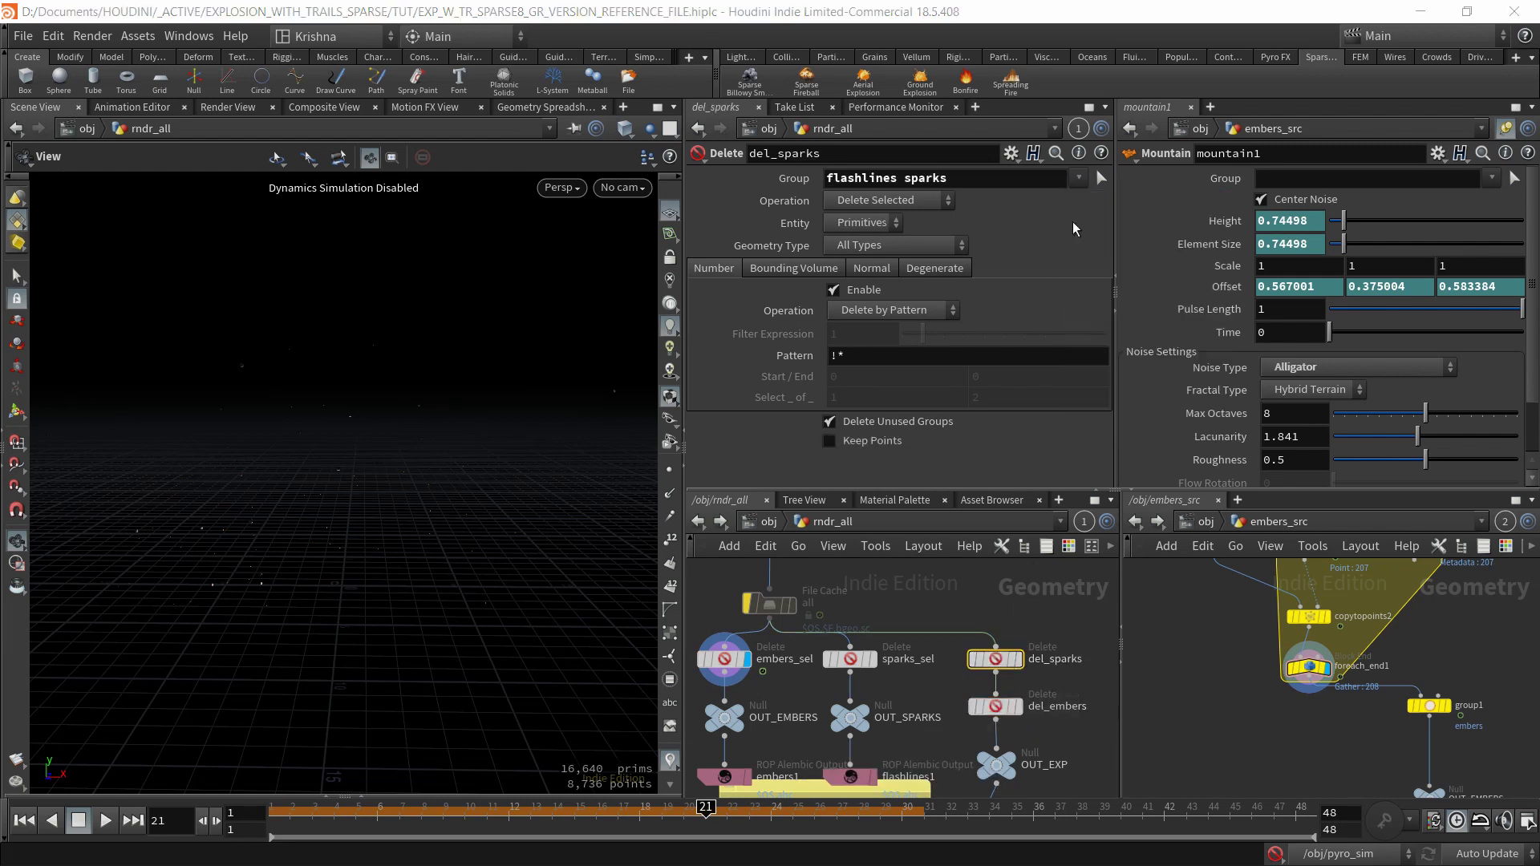
Replace flashlines with sparks as the group of the sparks_sel delete node.
{"action": "left_click", "coordinate": [868, 651]}
{"action": "left_click", "coordinate": [1079, 177]}
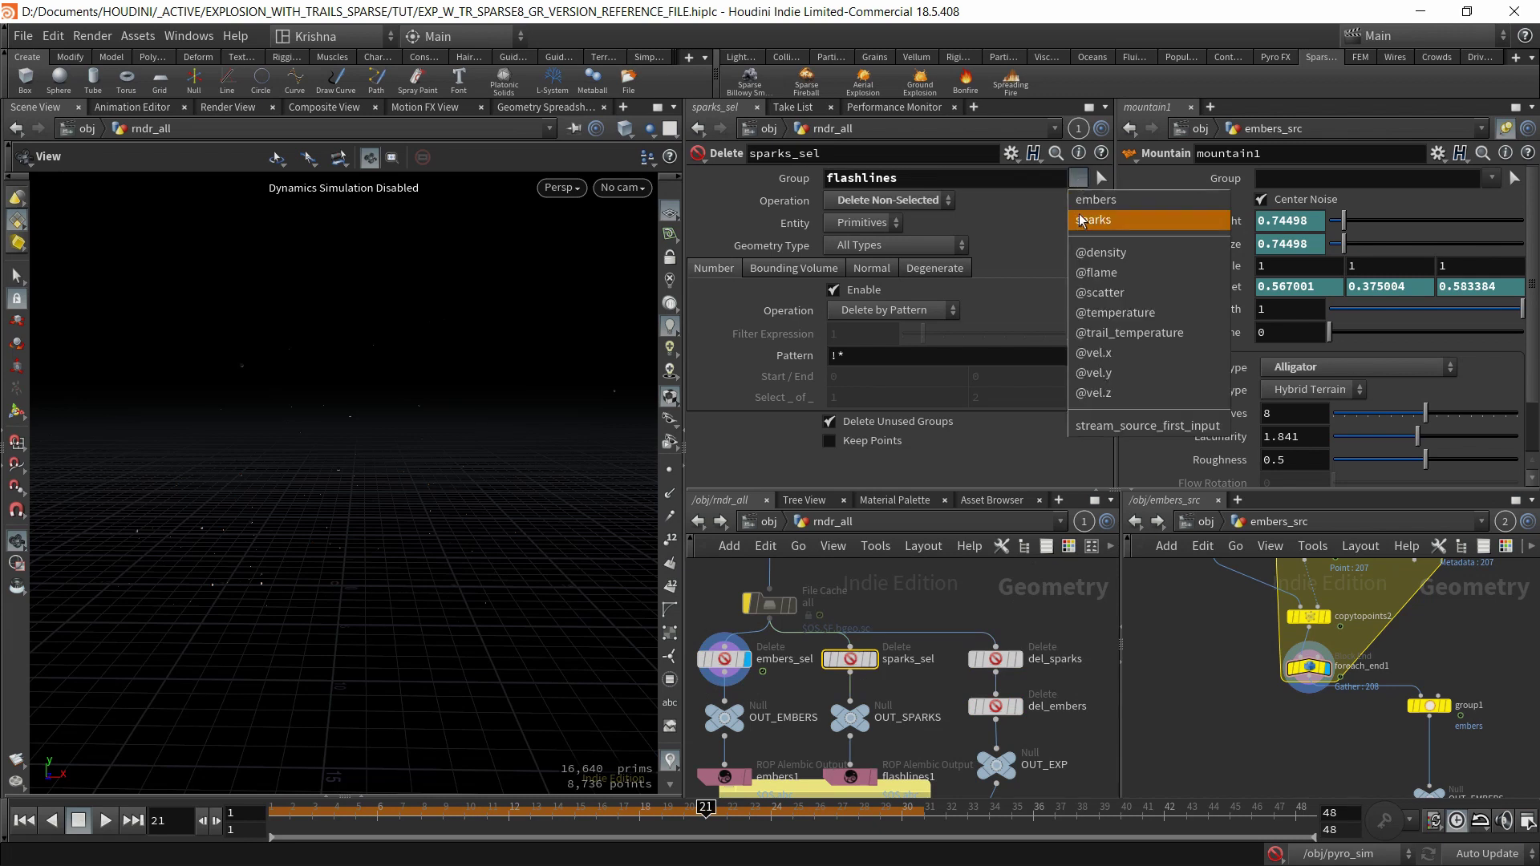
{"action": "left_click", "coordinate": [1083, 234]}
{"action": "left_click_drag", "start_coordinate": [898, 179], "coordinate": [800, 184]}
{"action": "key", "text": "BackSpace"}
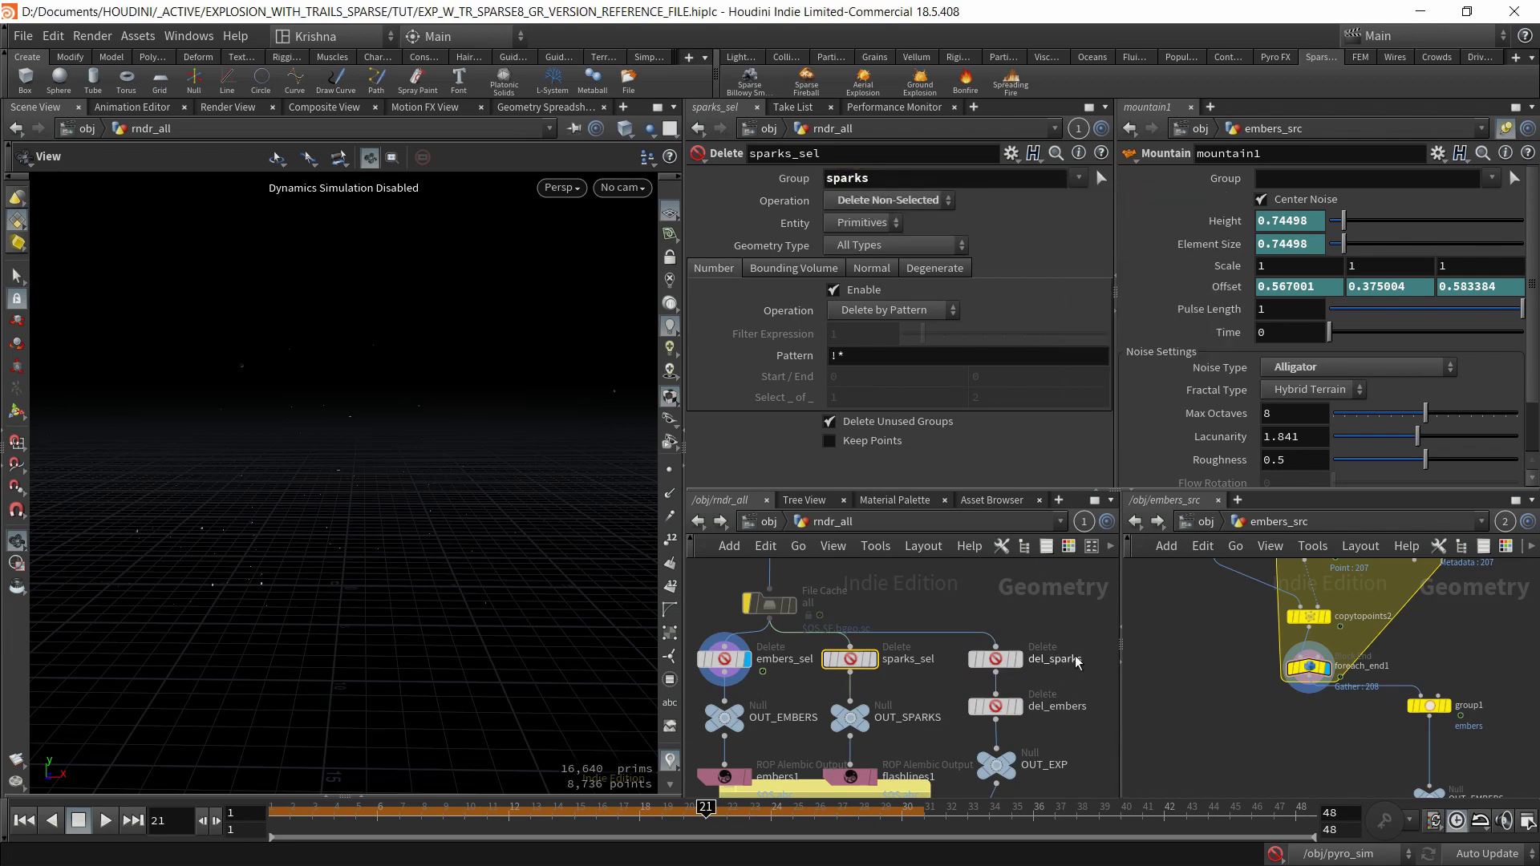
Remove flashlines from del_sparks' group, keeping only sparks, and set del_embers' Entity to Primitives.
{"action": "left_click", "coordinate": [997, 659]}
{"action": "left_click_drag", "start_coordinate": [911, 178], "coordinate": [775, 184]}
{"action": "key", "text": "BackSpace"}
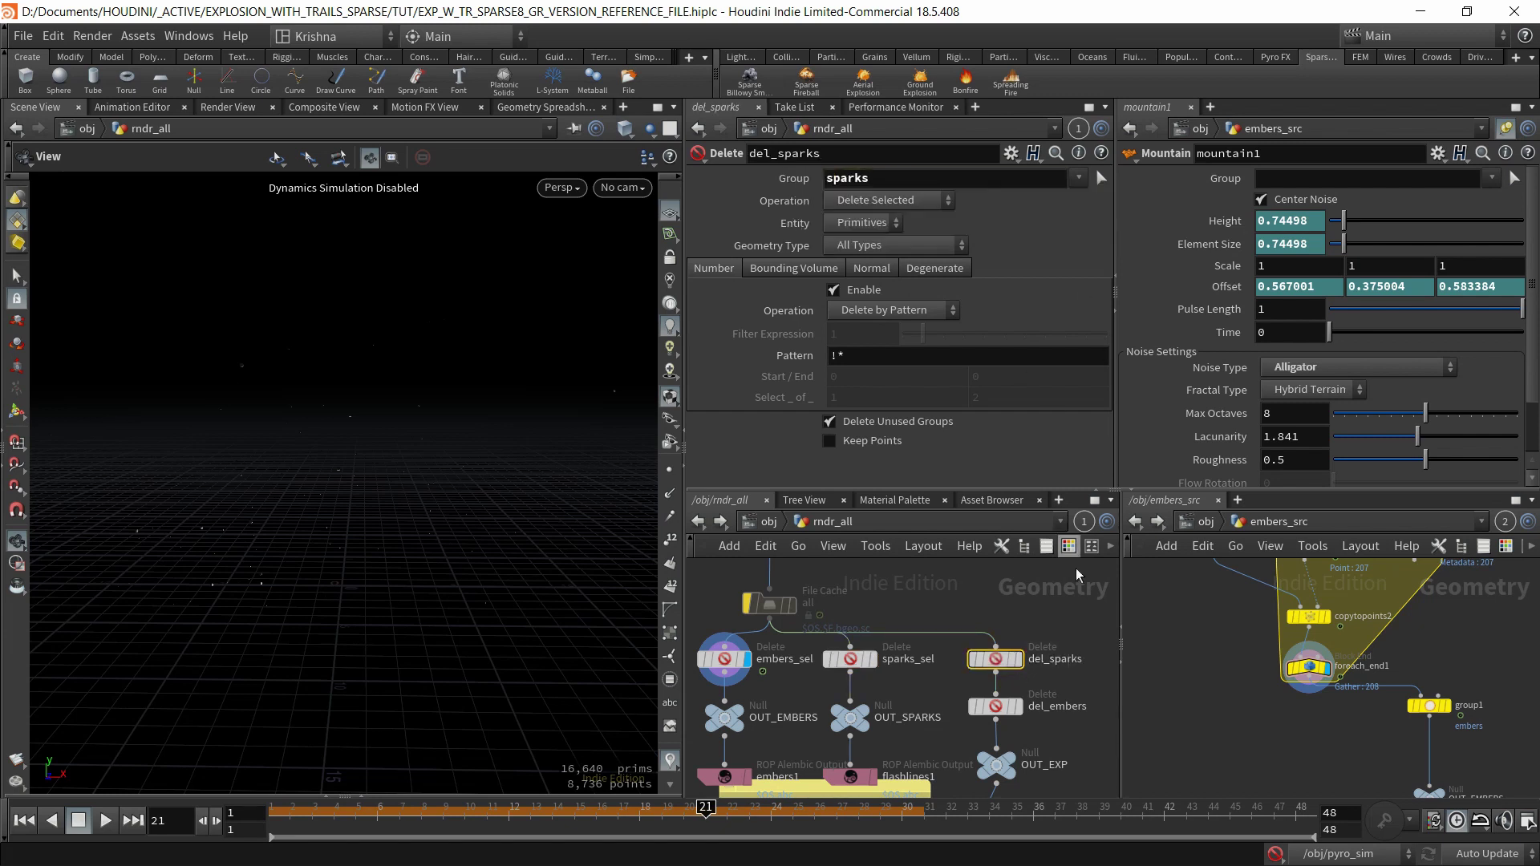
{"action": "left_click", "coordinate": [995, 705]}
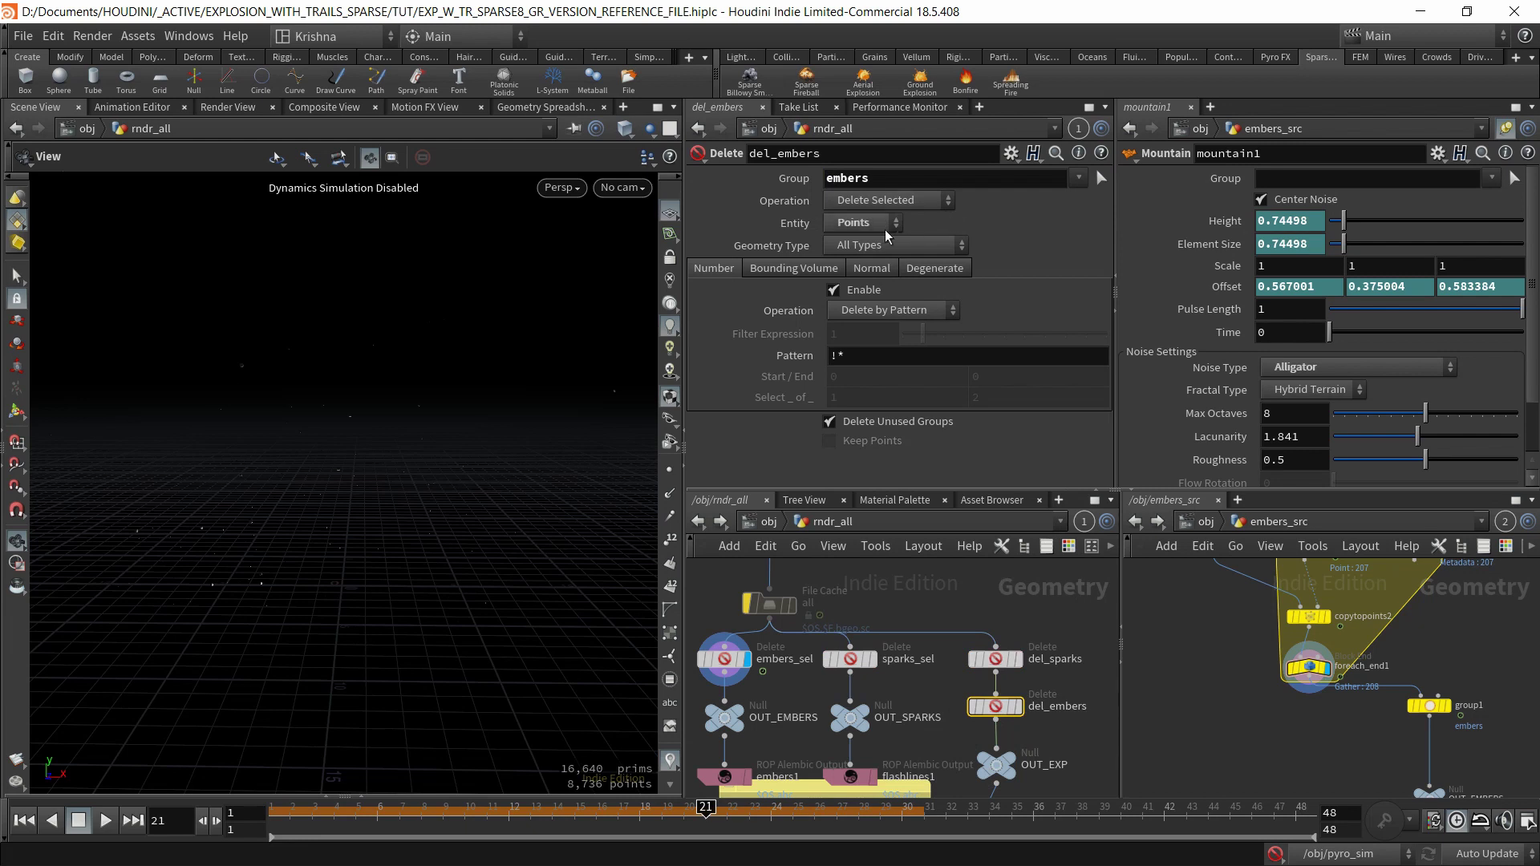
{"action": "left_click", "coordinate": [862, 223]}
{"action": "left_click", "coordinate": [877, 254]}
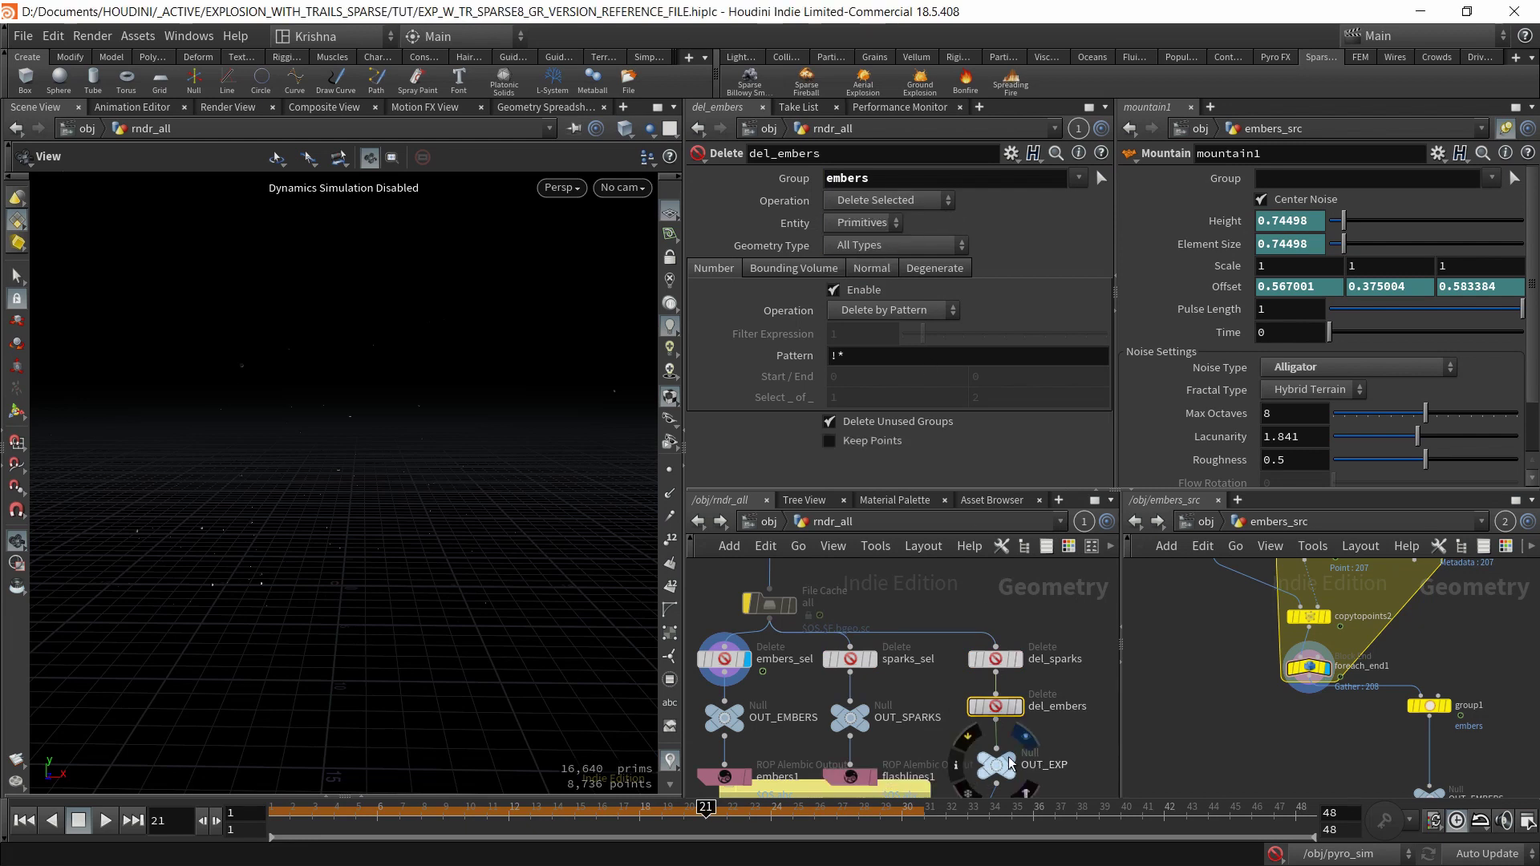
Display OUT_EXP and OUT_SPARKS in turn and inspect the isolated sparks at frame 16.
{"action": "left_click", "coordinate": [1022, 743]}
{"action": "left_click", "coordinate": [997, 785]}
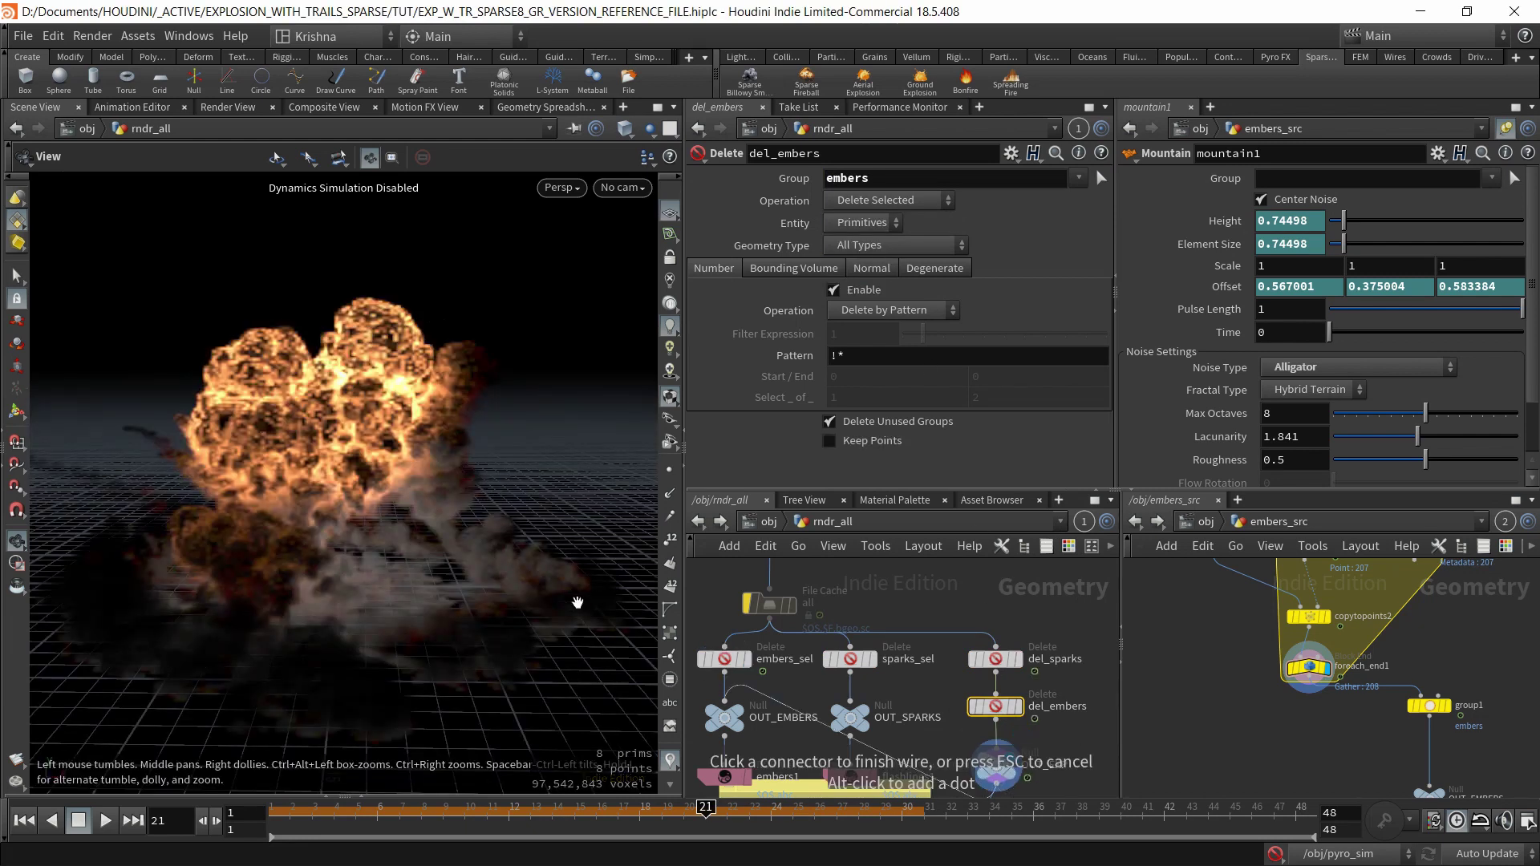
{"action": "key", "text": "Escape"}
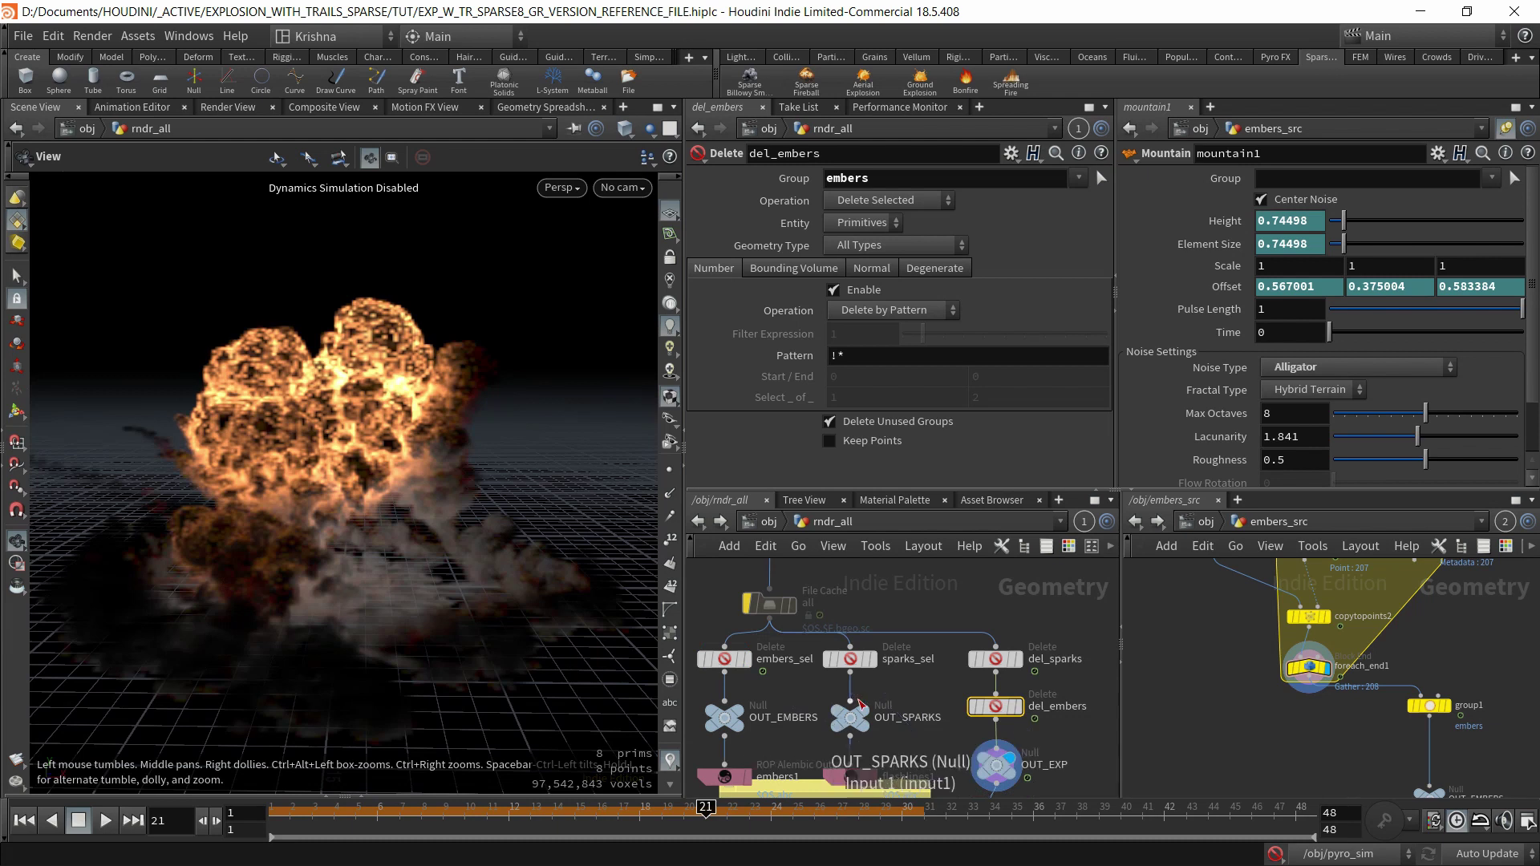
{"action": "left_click", "coordinate": [868, 722]}
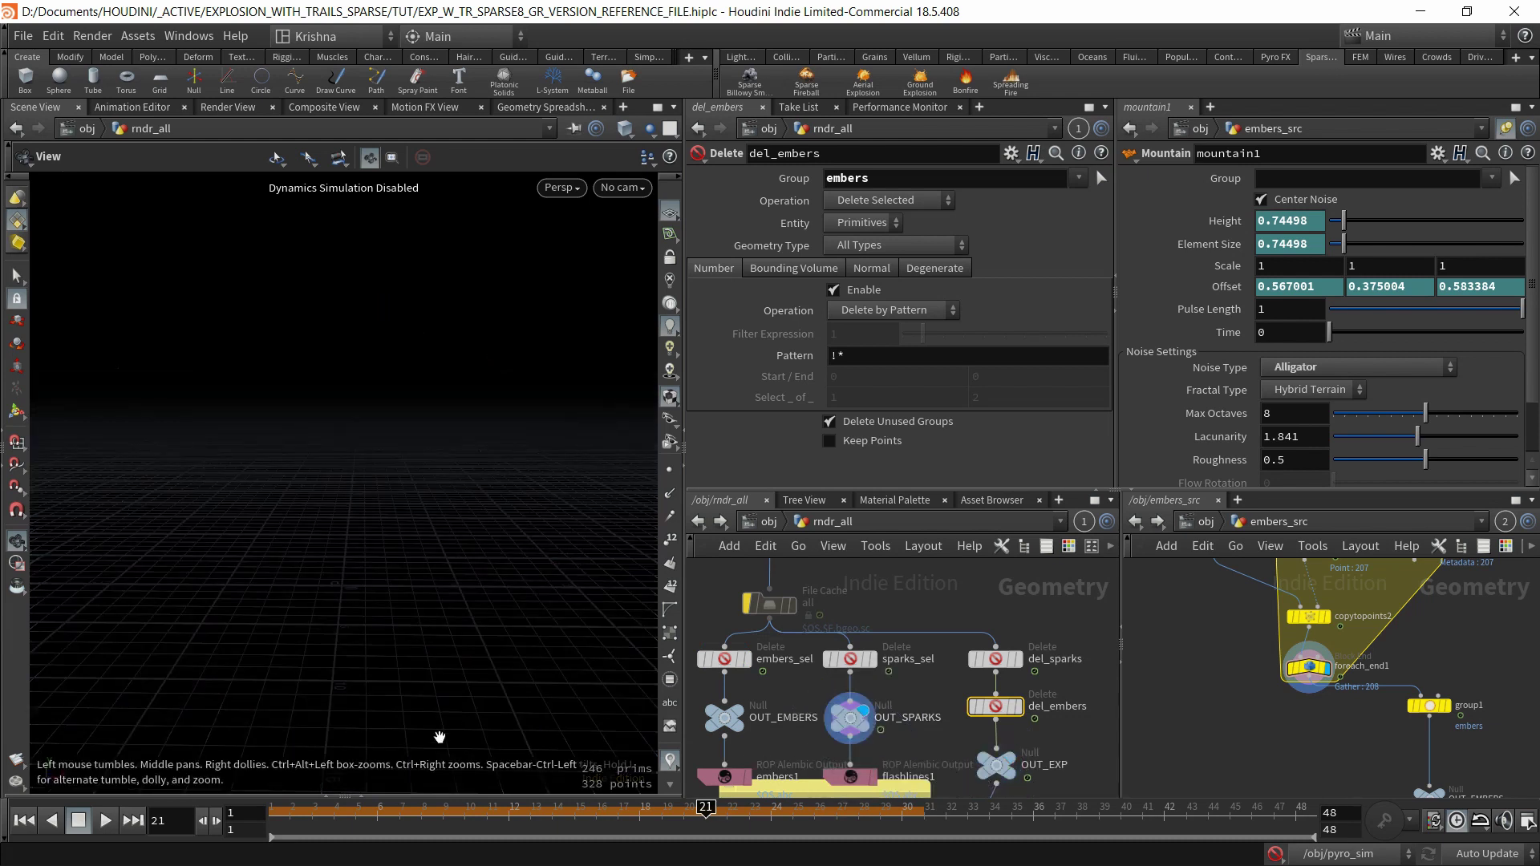
{"action": "left_click", "coordinate": [591, 821]}
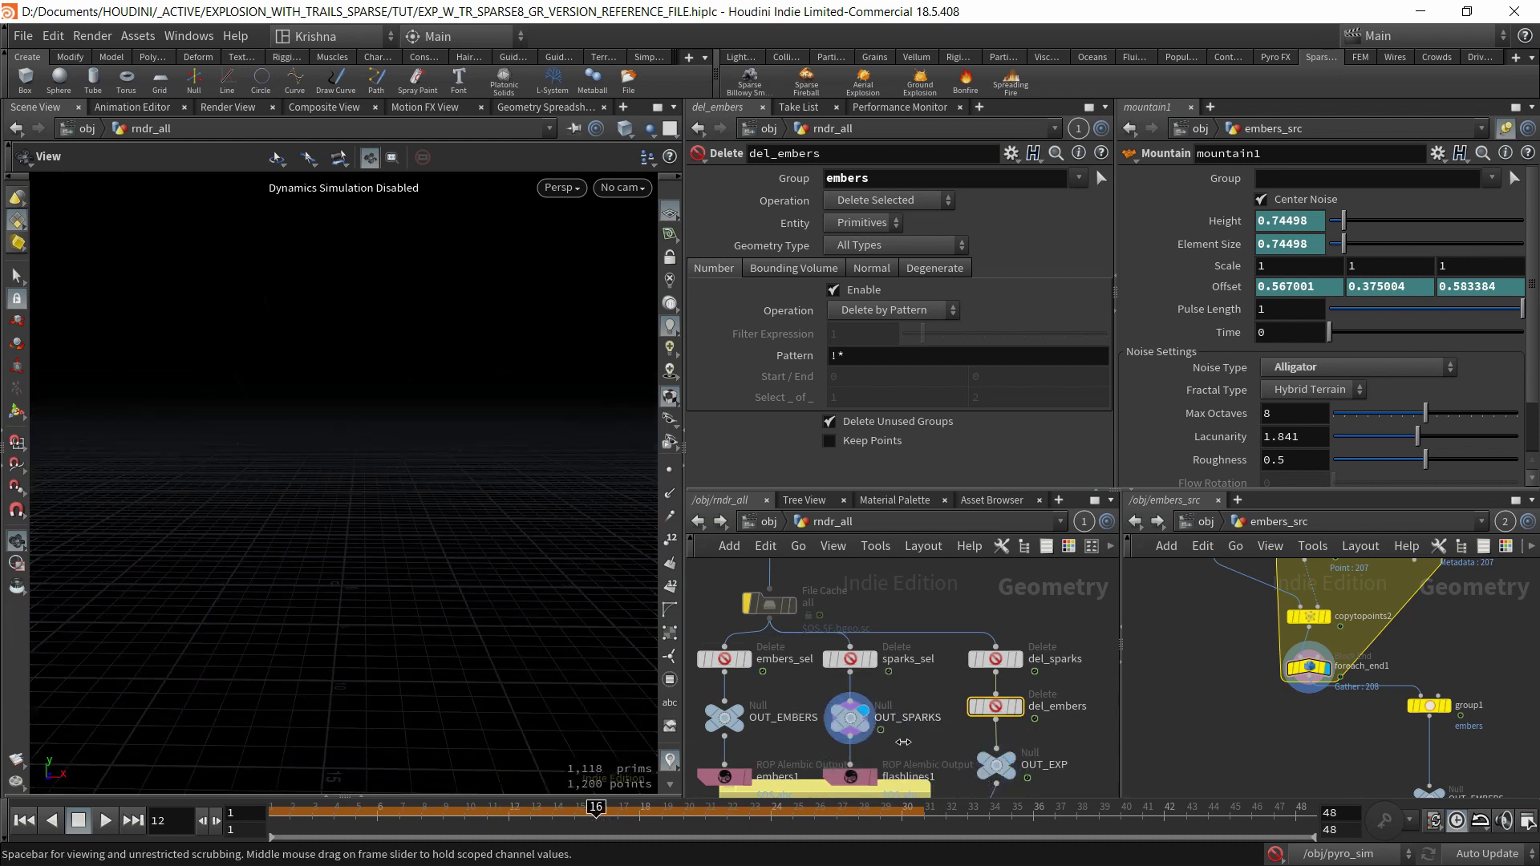
Check sparks_sel's available groups and try switching its Entity to Points before restoring Primitives.
{"action": "left_click", "coordinate": [850, 718]}
{"action": "left_click", "coordinate": [850, 659]}
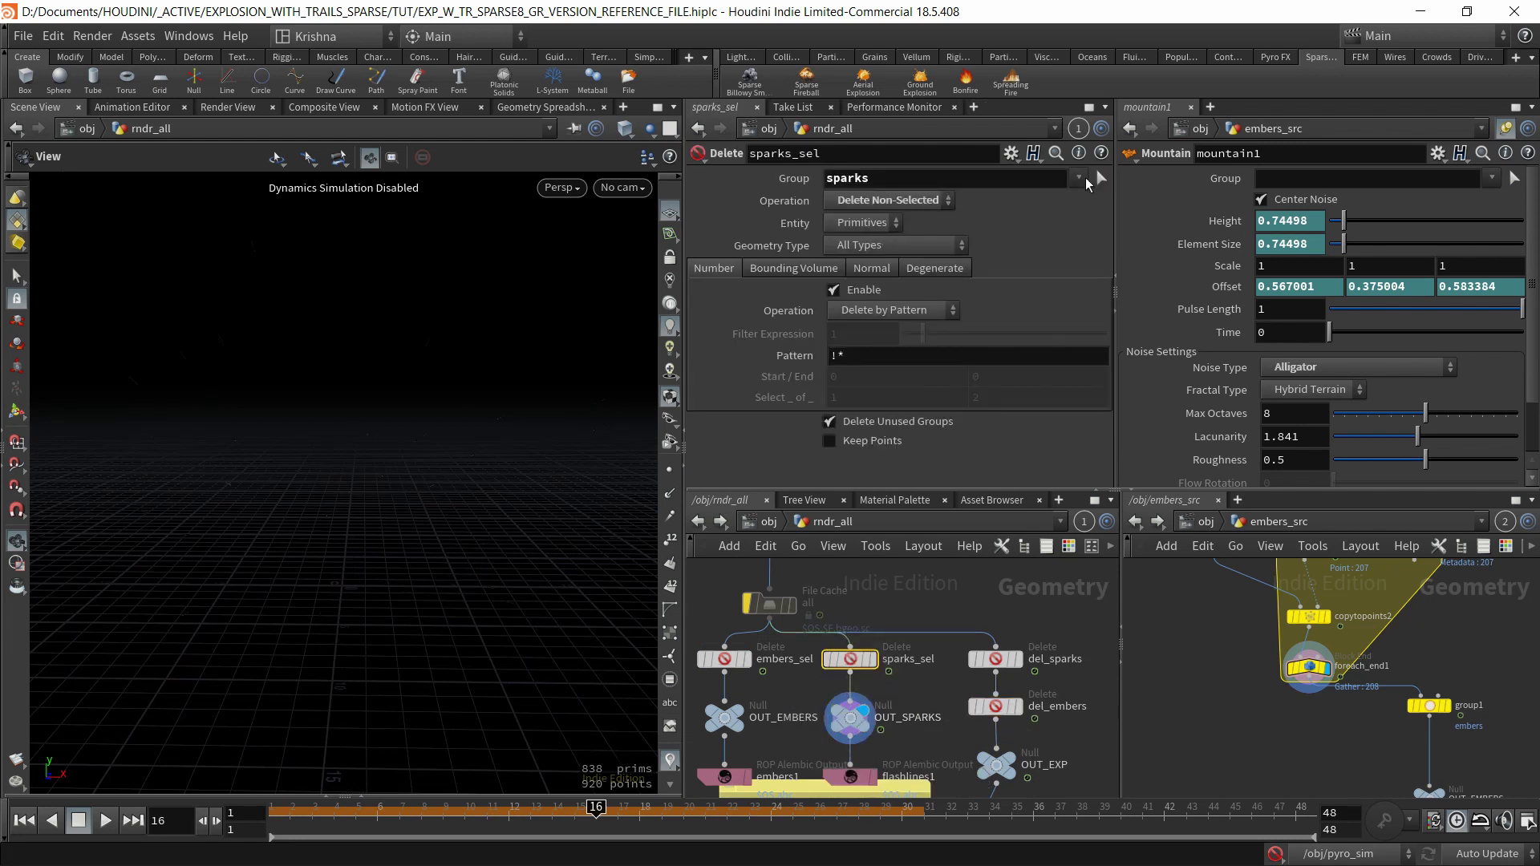
{"action": "left_click", "coordinate": [1080, 177]}
{"action": "left_click", "coordinate": [1085, 176]}
{"action": "left_click", "coordinate": [843, 224]}
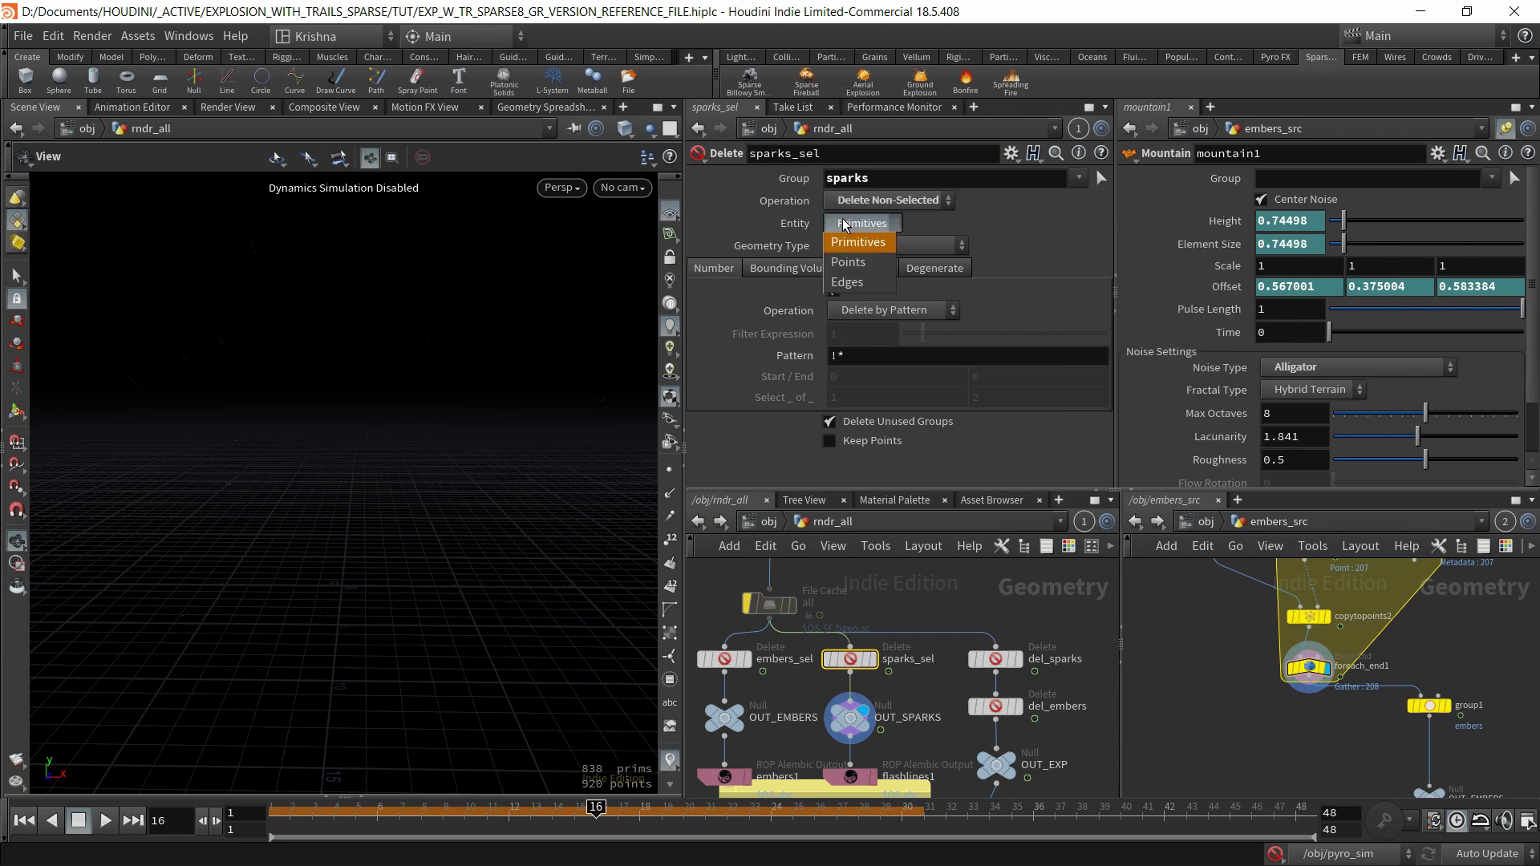
{"action": "left_click", "coordinate": [850, 263]}
{"action": "left_click", "coordinate": [862, 223]}
{"action": "left_click", "coordinate": [856, 226]}
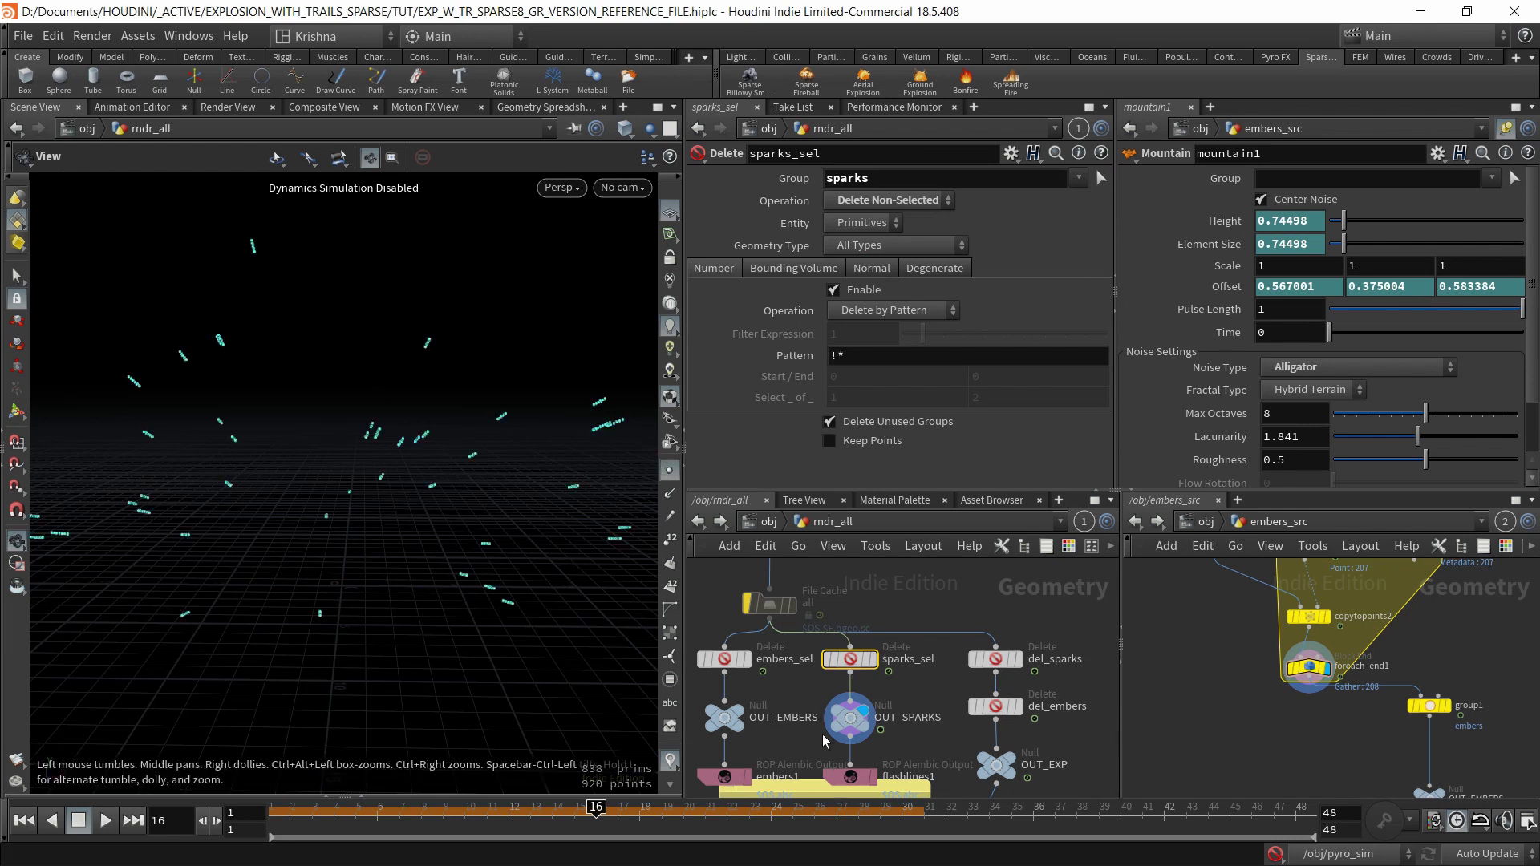
Check the OUT_EMBERS and OUT_EXP results in the viewport and save the scene.
{"action": "left_click", "coordinate": [735, 730]}
{"action": "left_click", "coordinate": [731, 724]}
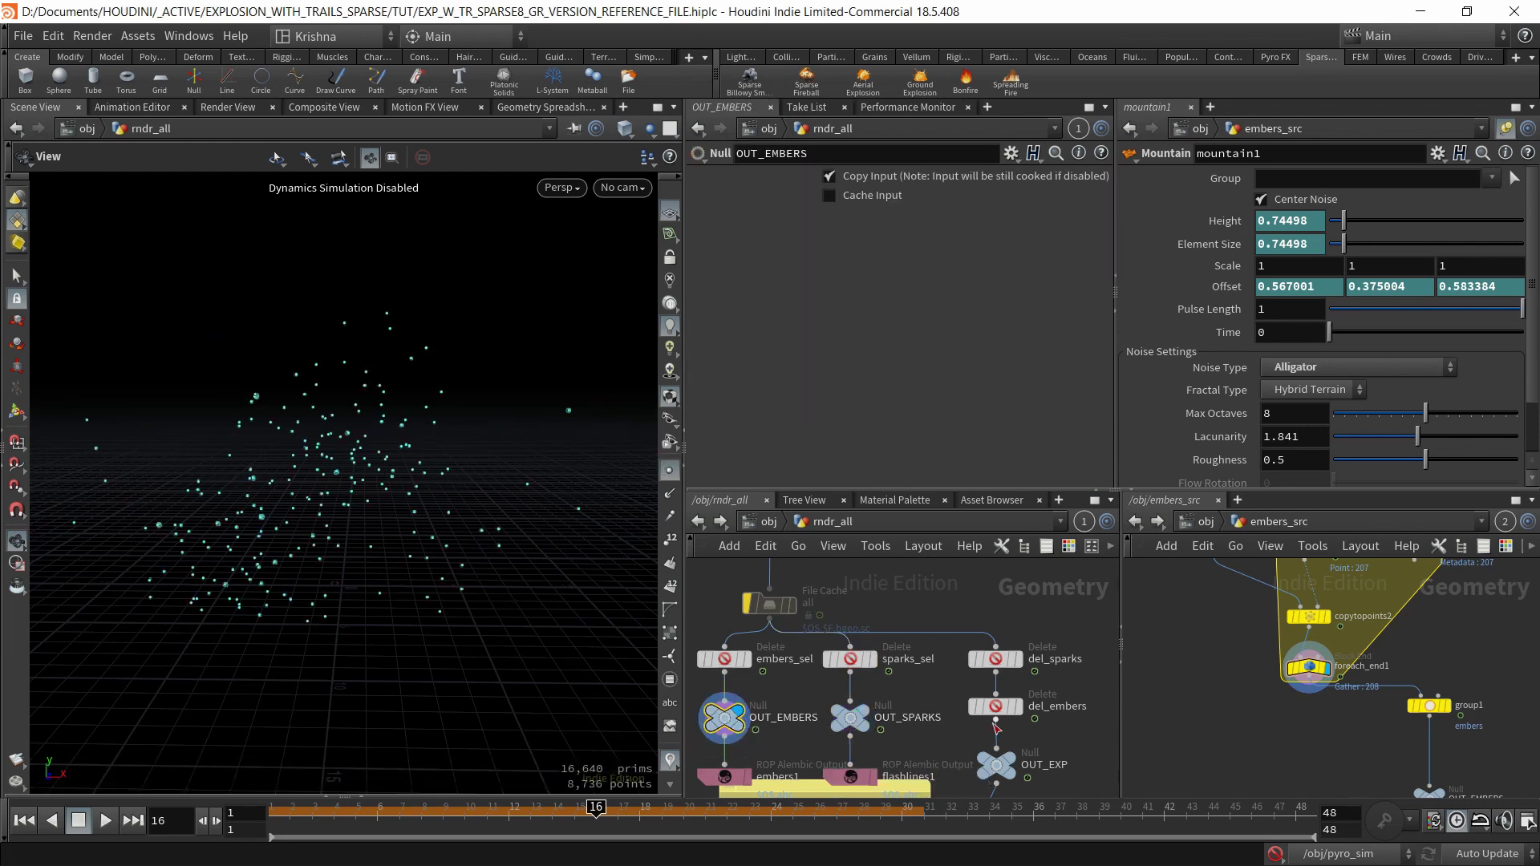
{"action": "left_click", "coordinate": [1005, 769]}
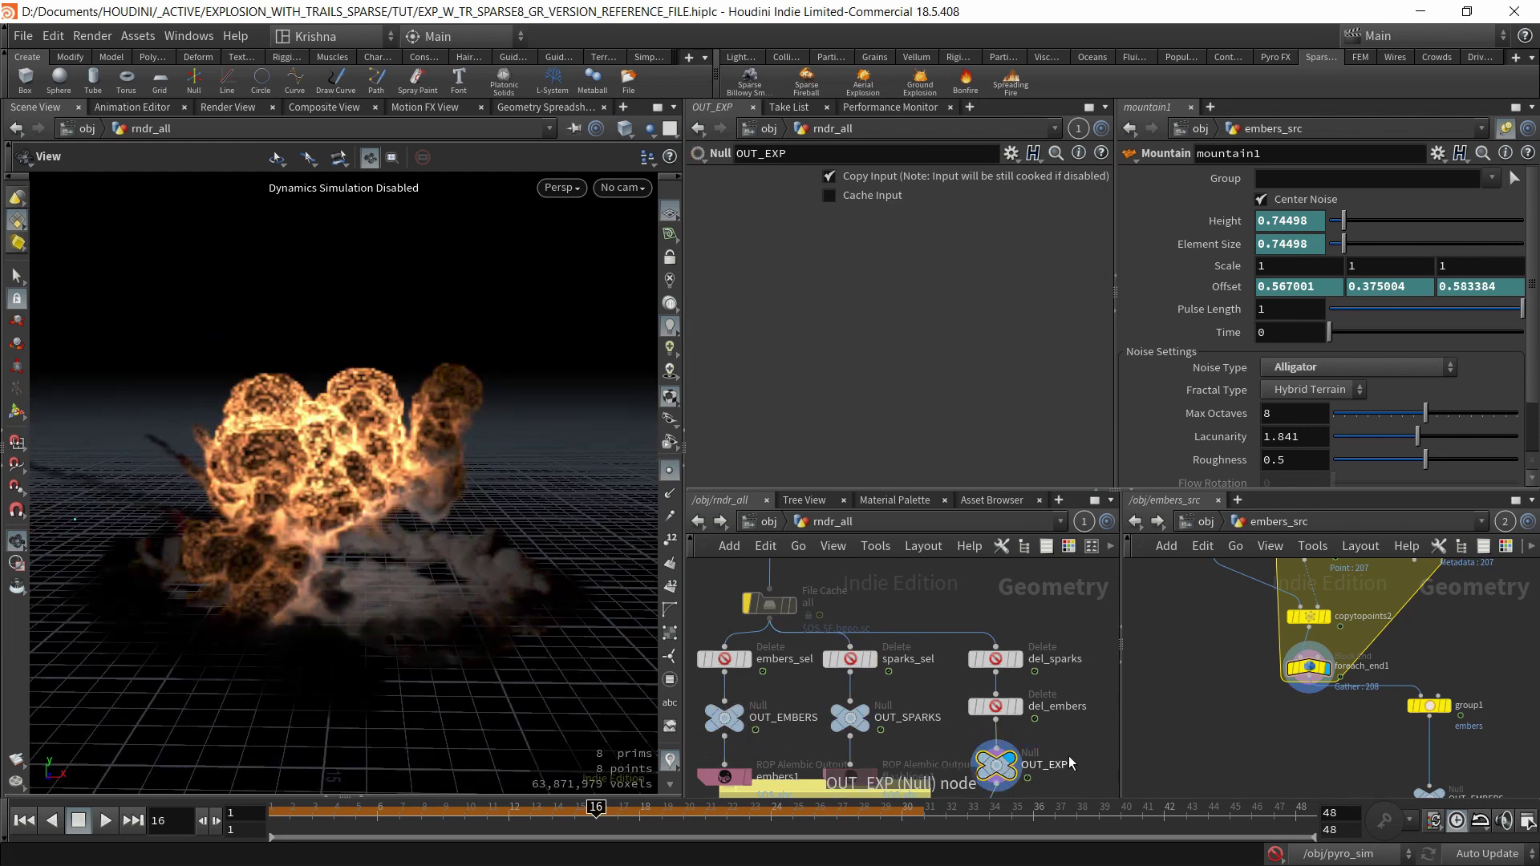
{"action": "middle_click_drag", "start_coordinate": [1077, 754], "coordinate": [1116, 604]}
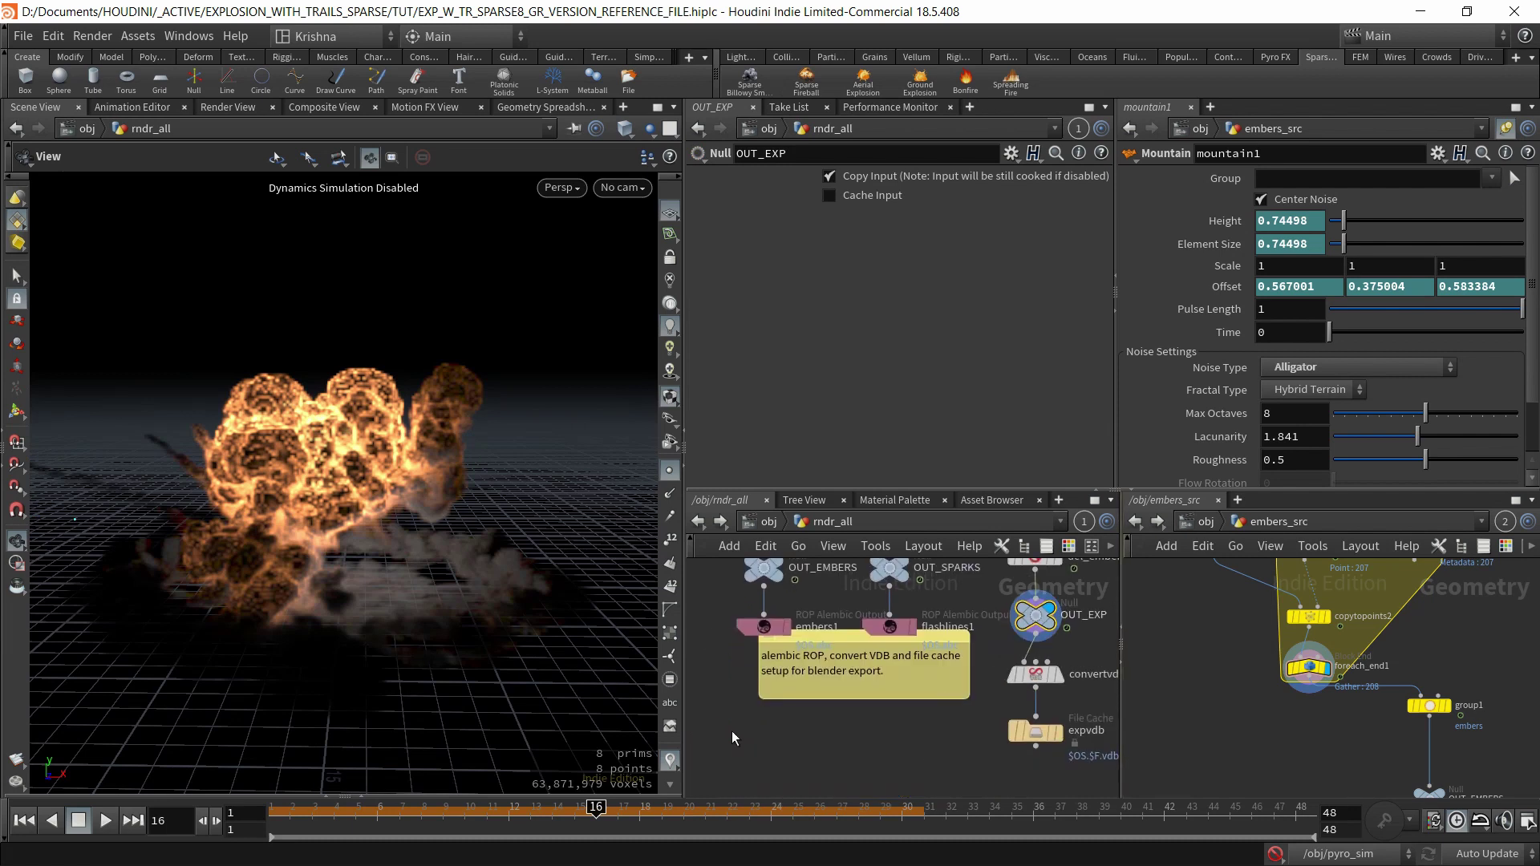
{"action": "key", "text": "ctrl+s"}
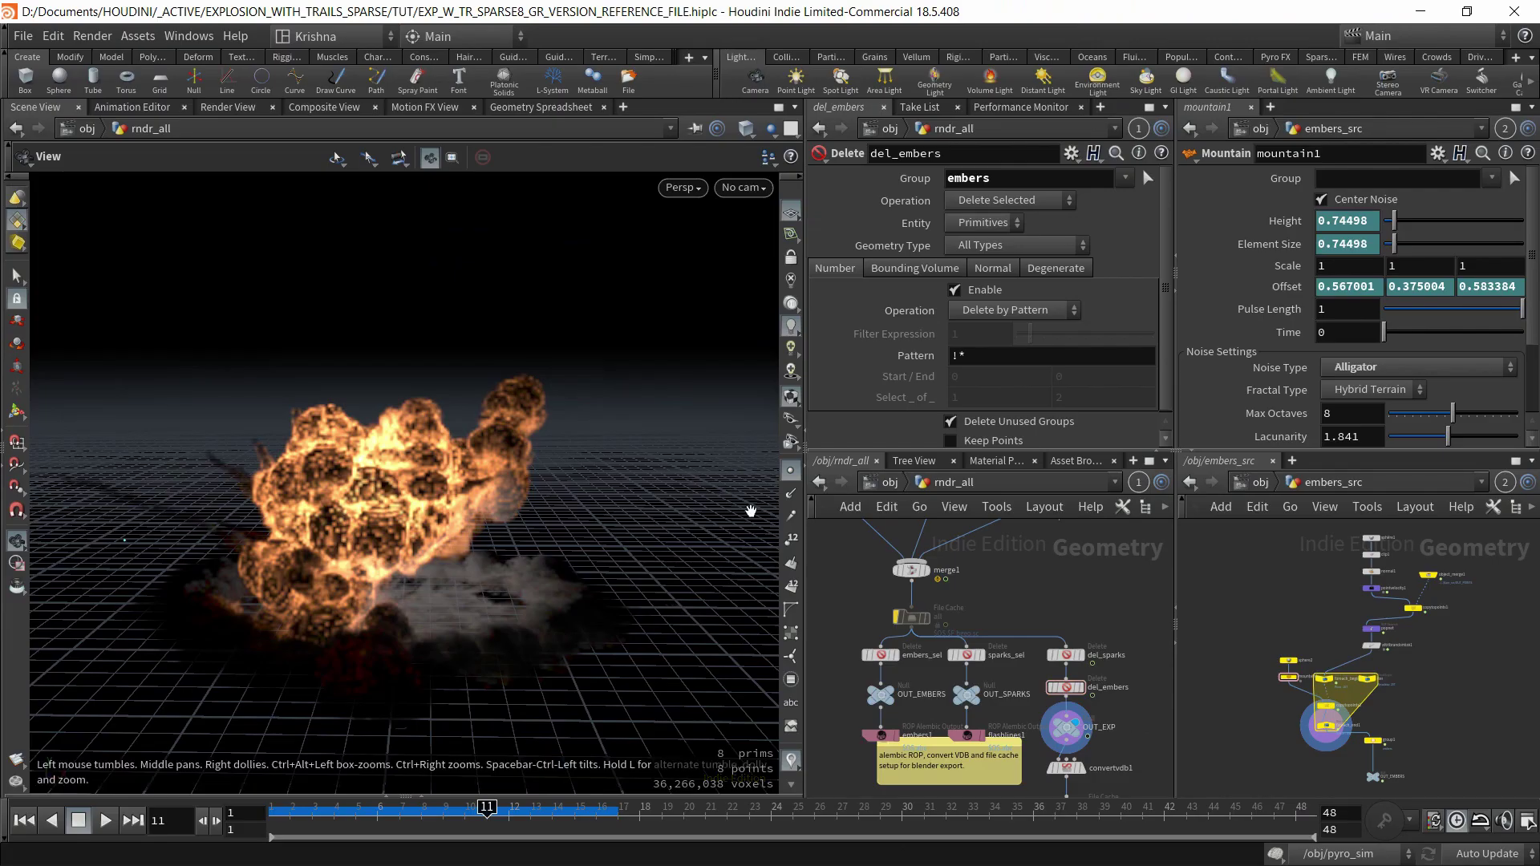
Return the main network to the object level and open topnet1 from the tasks context in the second network.
{"action": "left_click", "coordinate": [887, 484]}
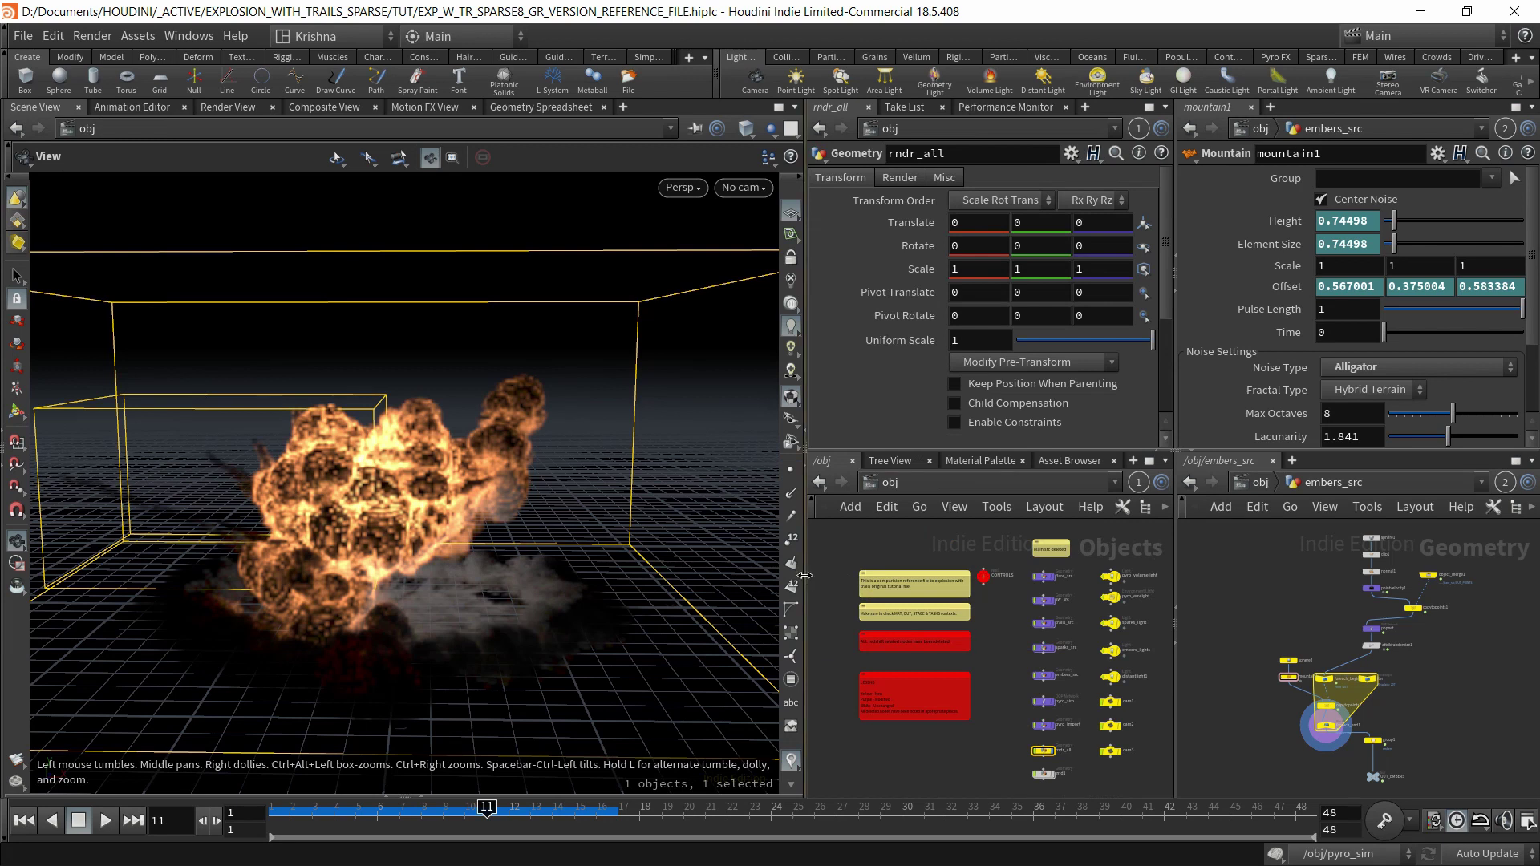
{"action": "left_click_drag", "start_coordinate": [805, 582], "coordinate": [711, 594]}
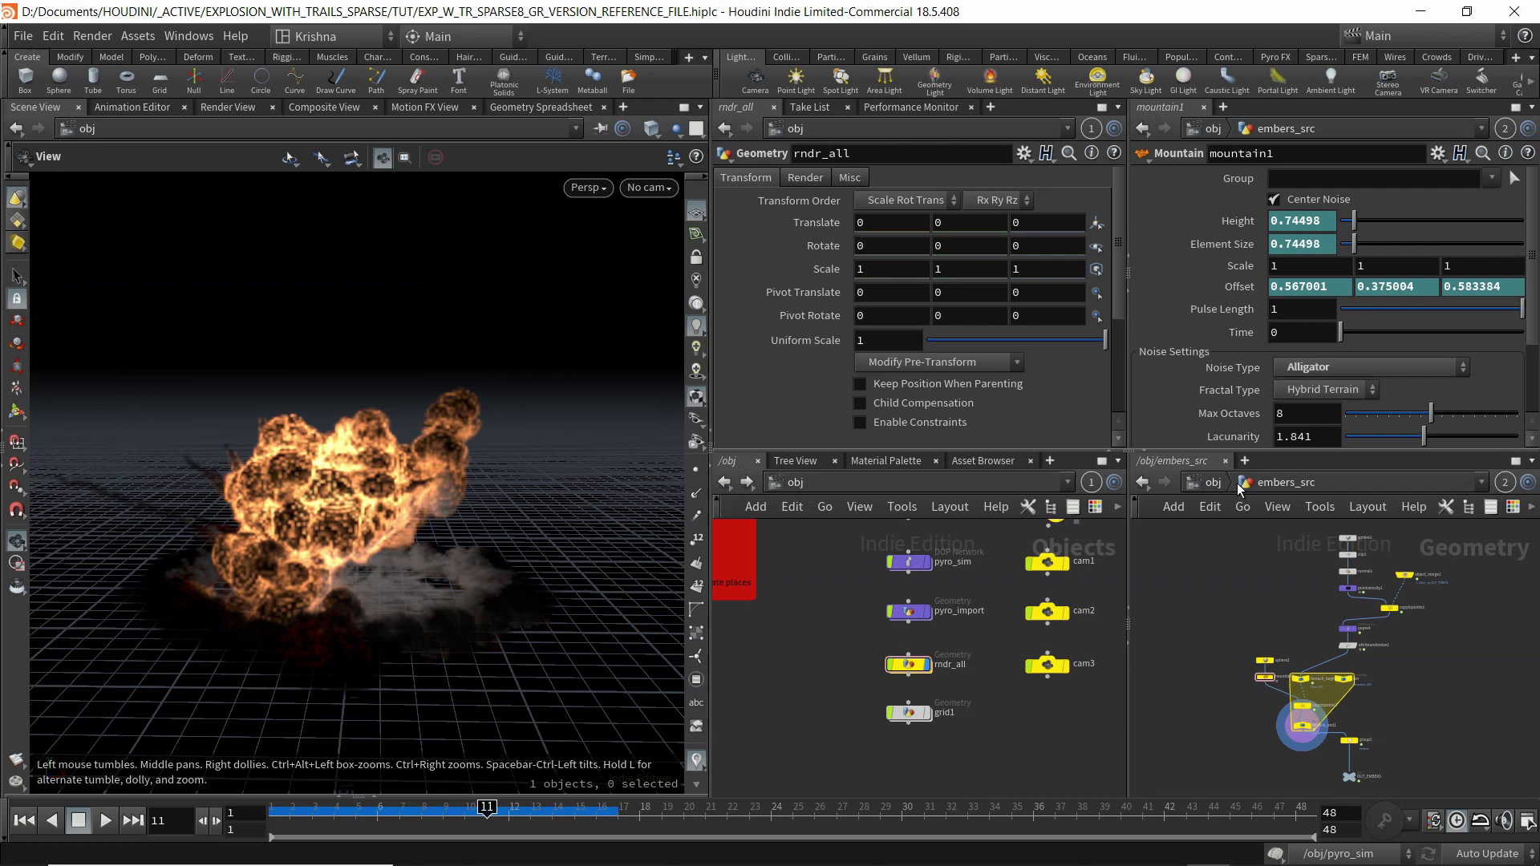
{"action": "left_click", "coordinate": [1216, 483]}
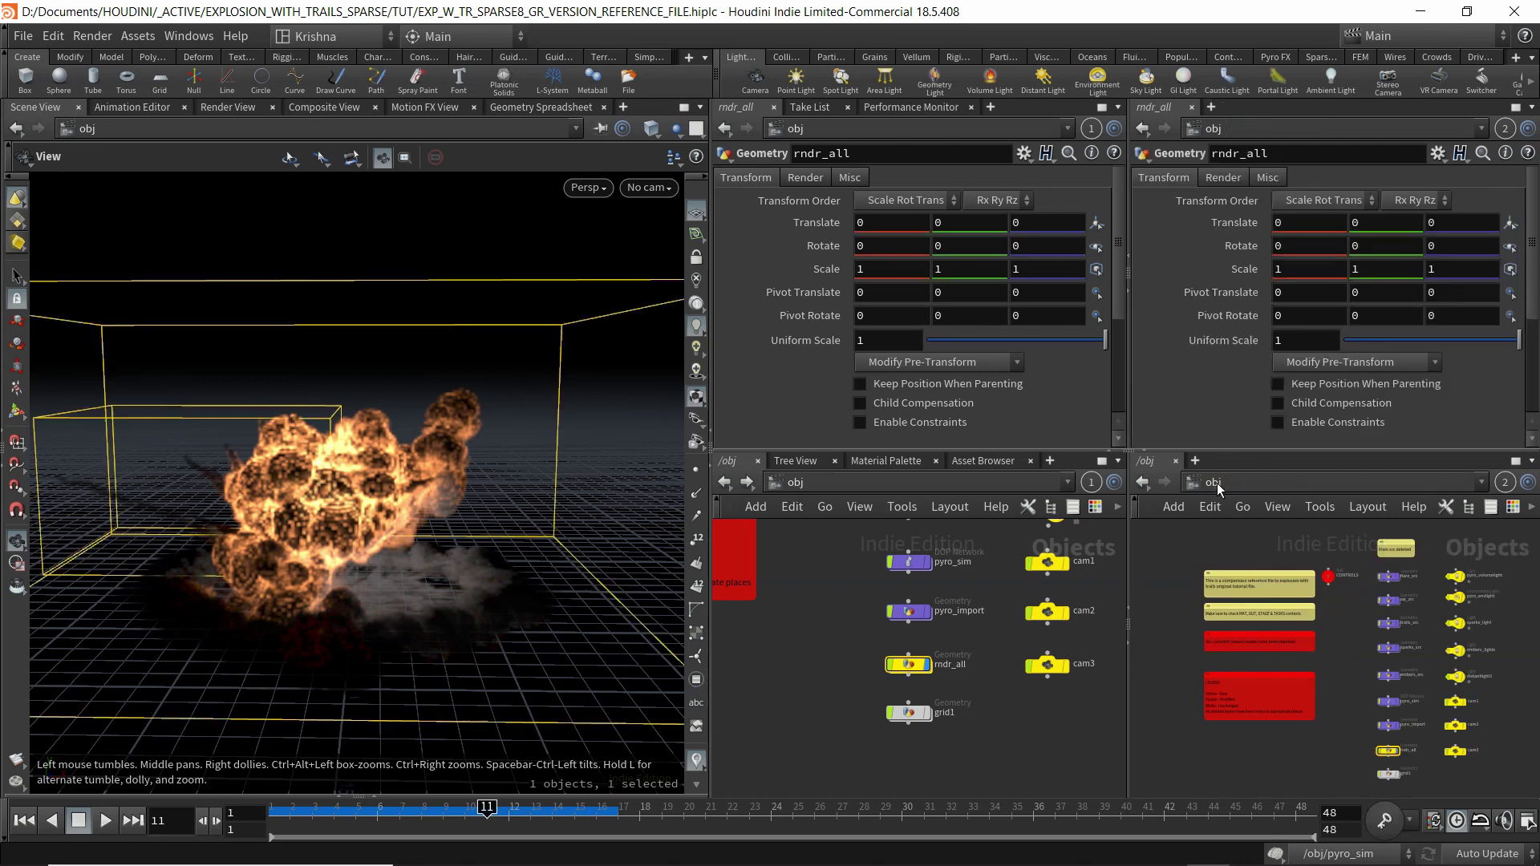
{"action": "left_click", "coordinate": [1216, 482]}
{"action": "left_click", "coordinate": [1231, 656]}
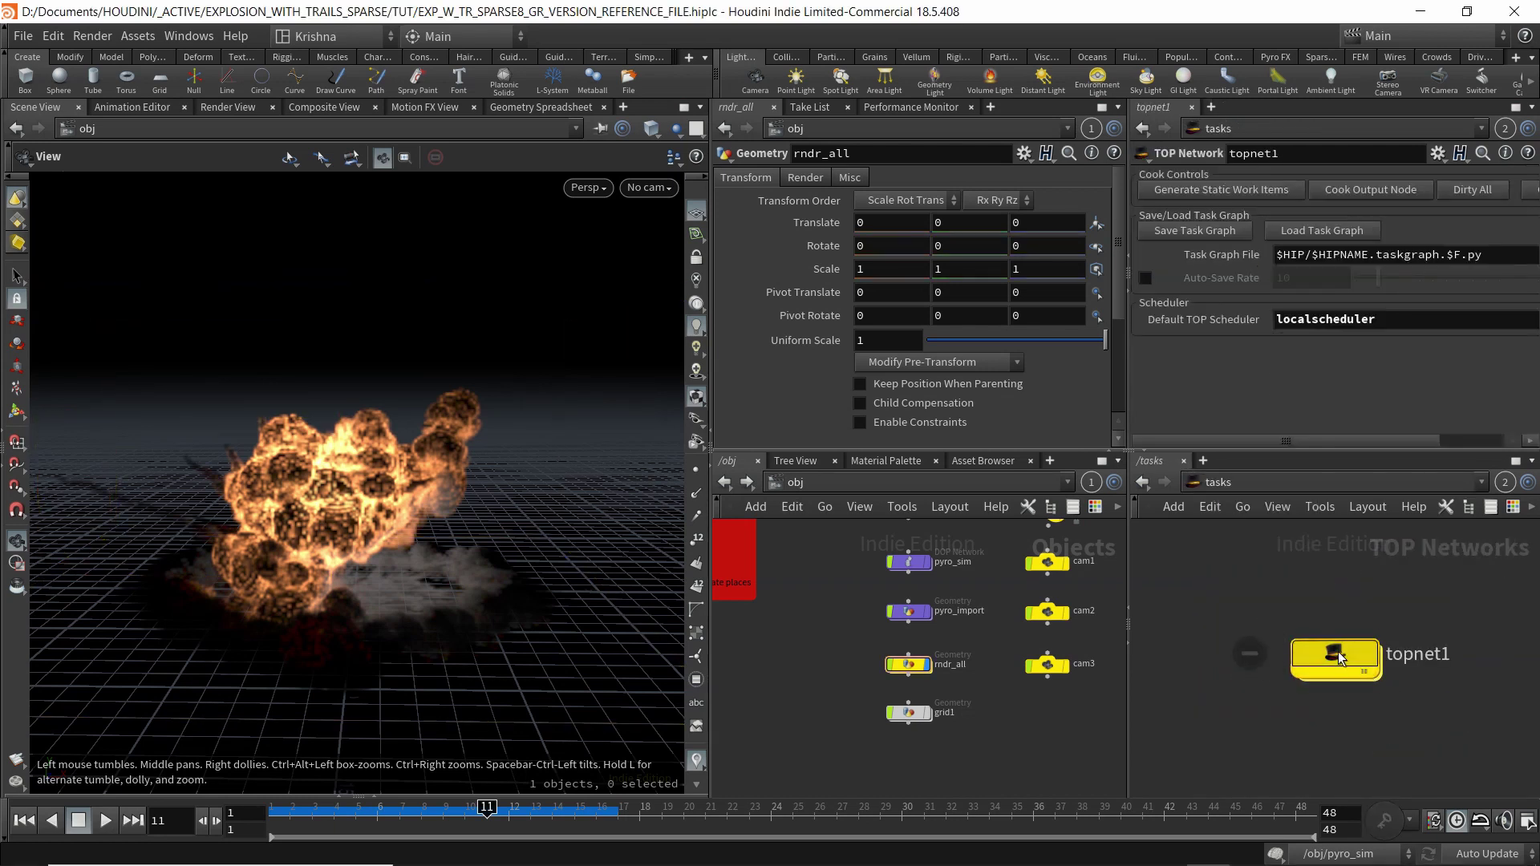
{"action": "double_click", "coordinate": [1337, 658]}
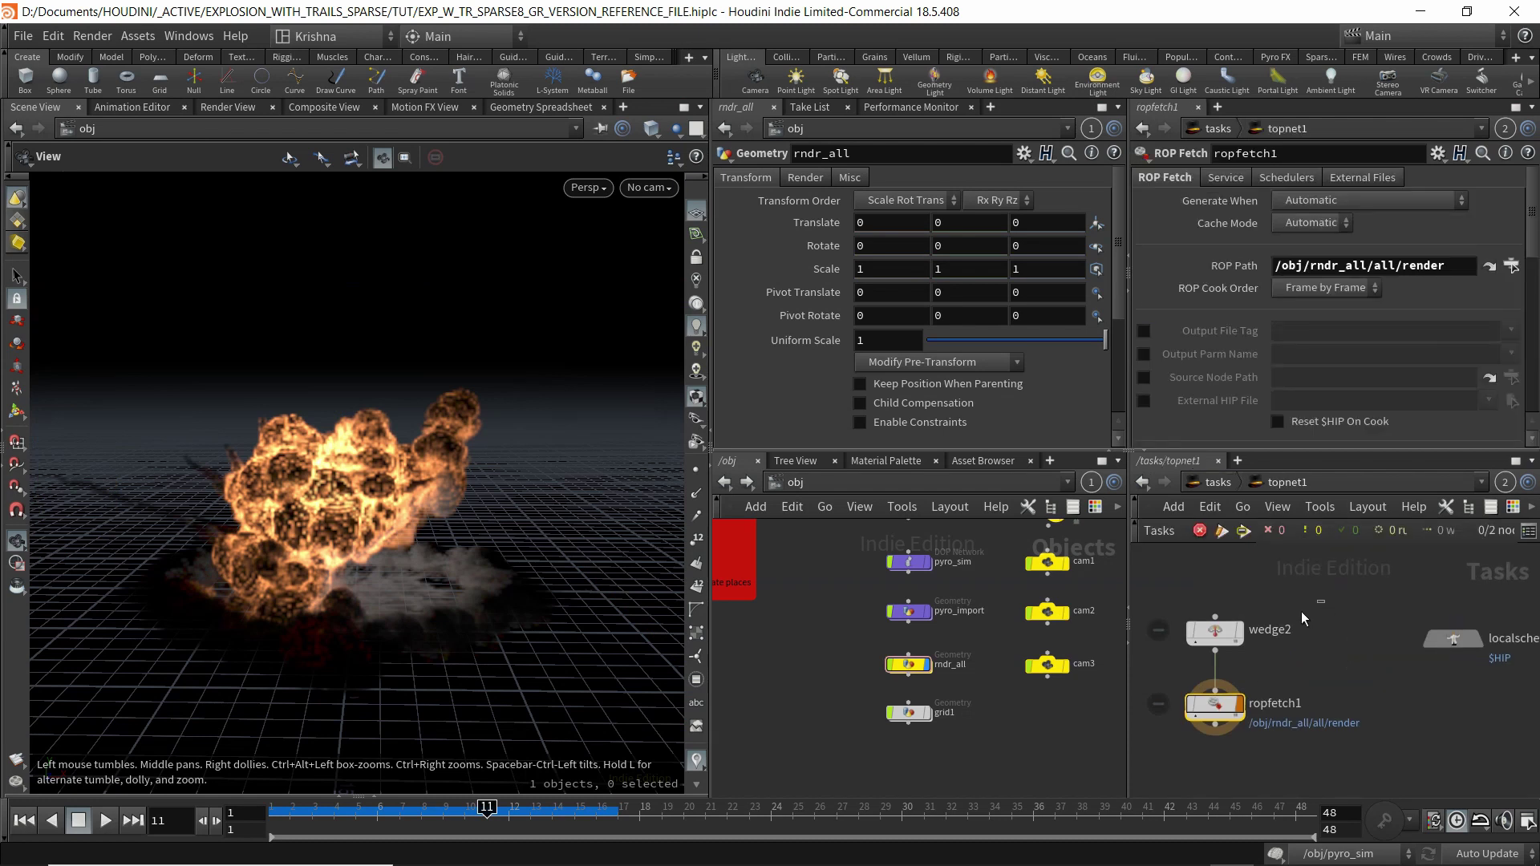
Review the settings of wedge2 and localscheduler inside topnet1 and return to wedge2.
{"action": "left_click", "coordinate": [1213, 631]}
{"action": "key", "text": "h"}
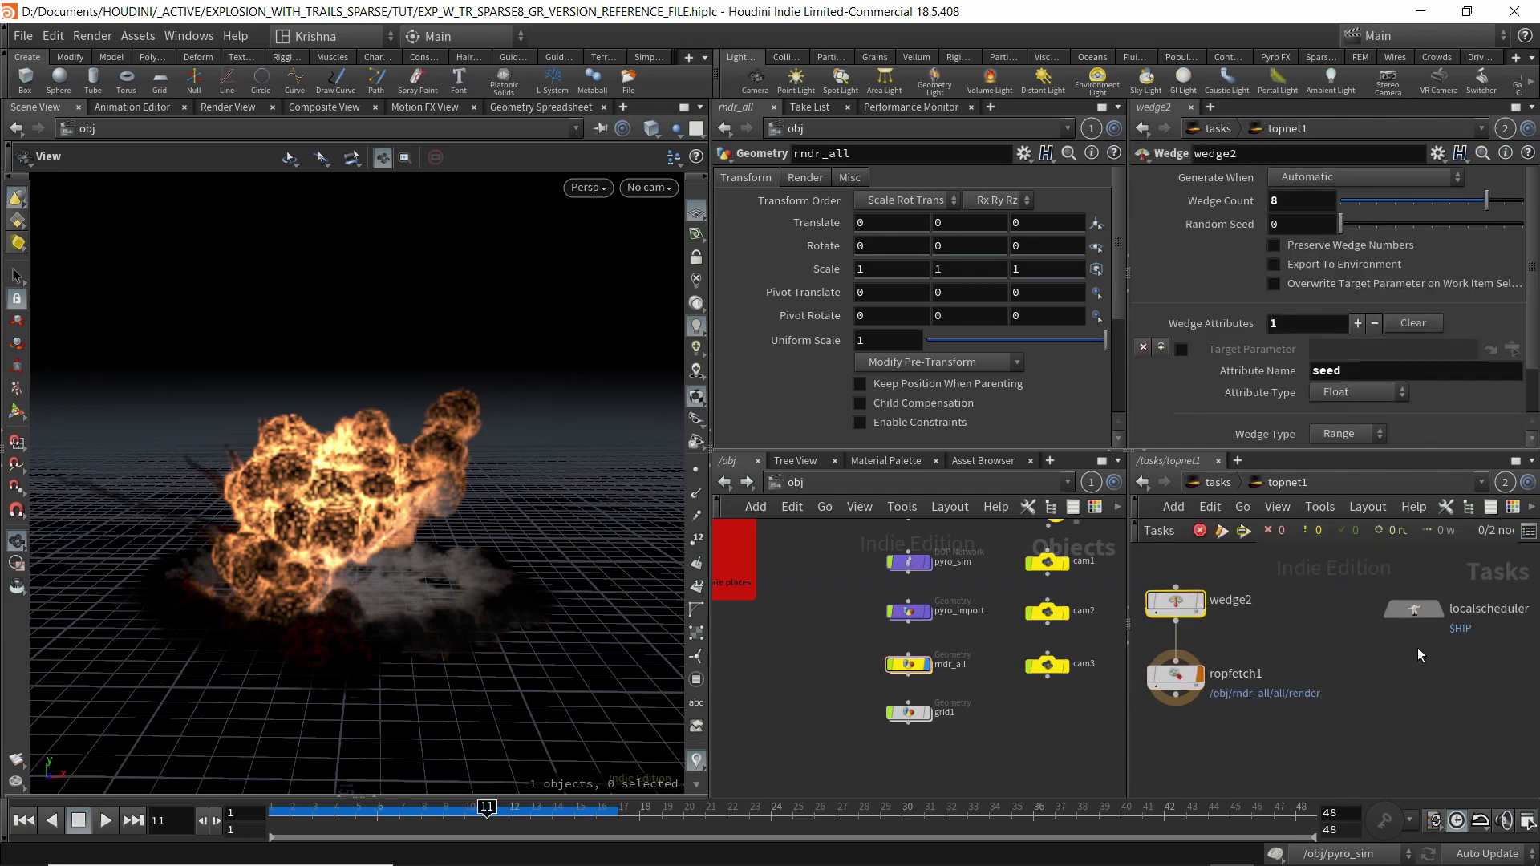
{"action": "left_click", "coordinate": [1428, 607]}
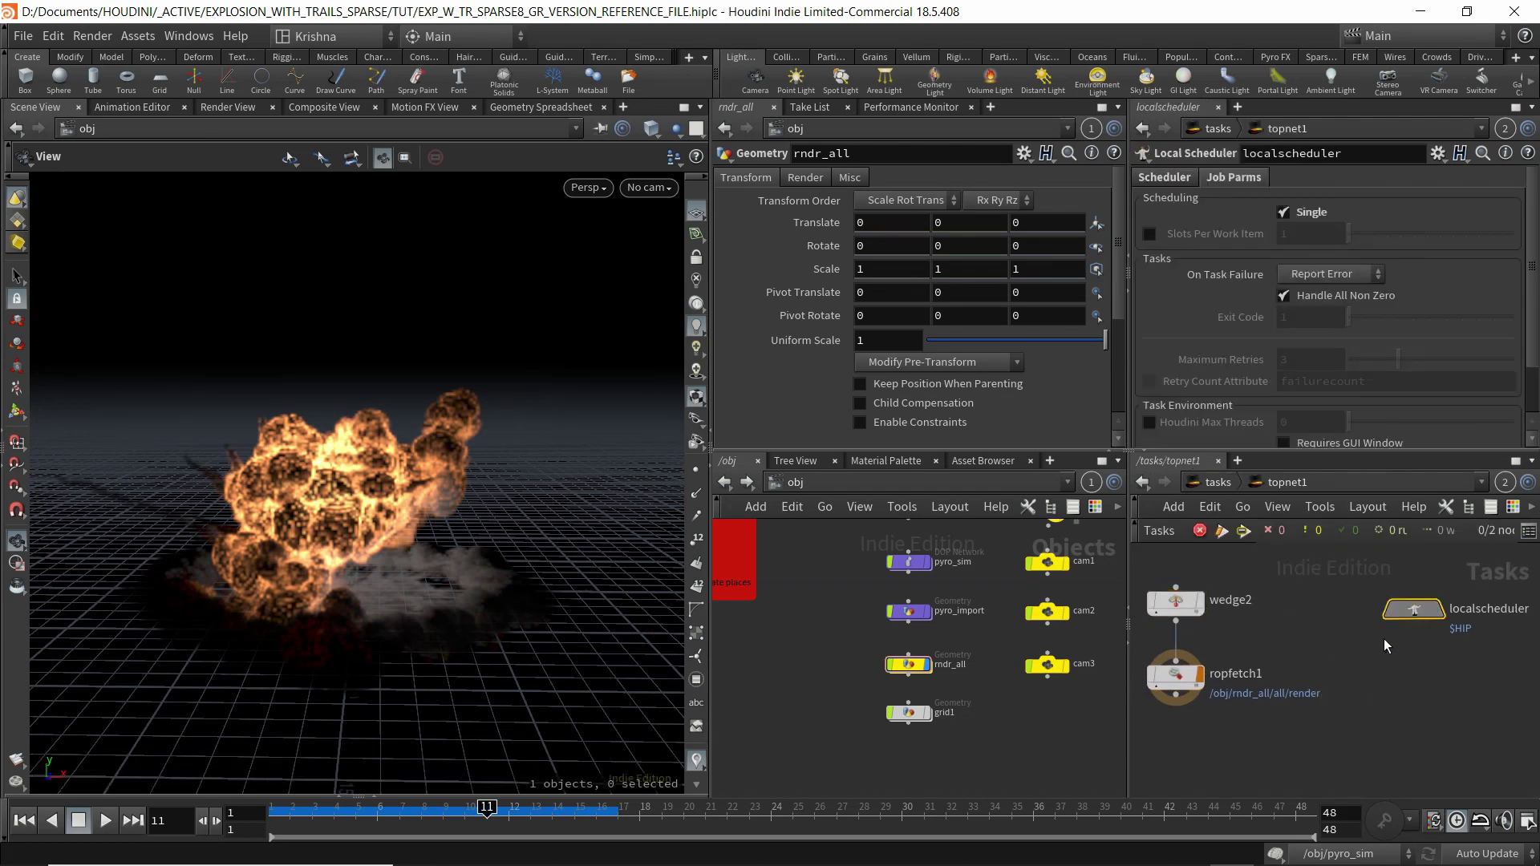
{"action": "left_click_drag", "start_coordinate": [1273, 638], "coordinate": [1158, 575]}
{"action": "middle_click_drag", "start_coordinate": [1243, 630], "coordinate": [1292, 653]}
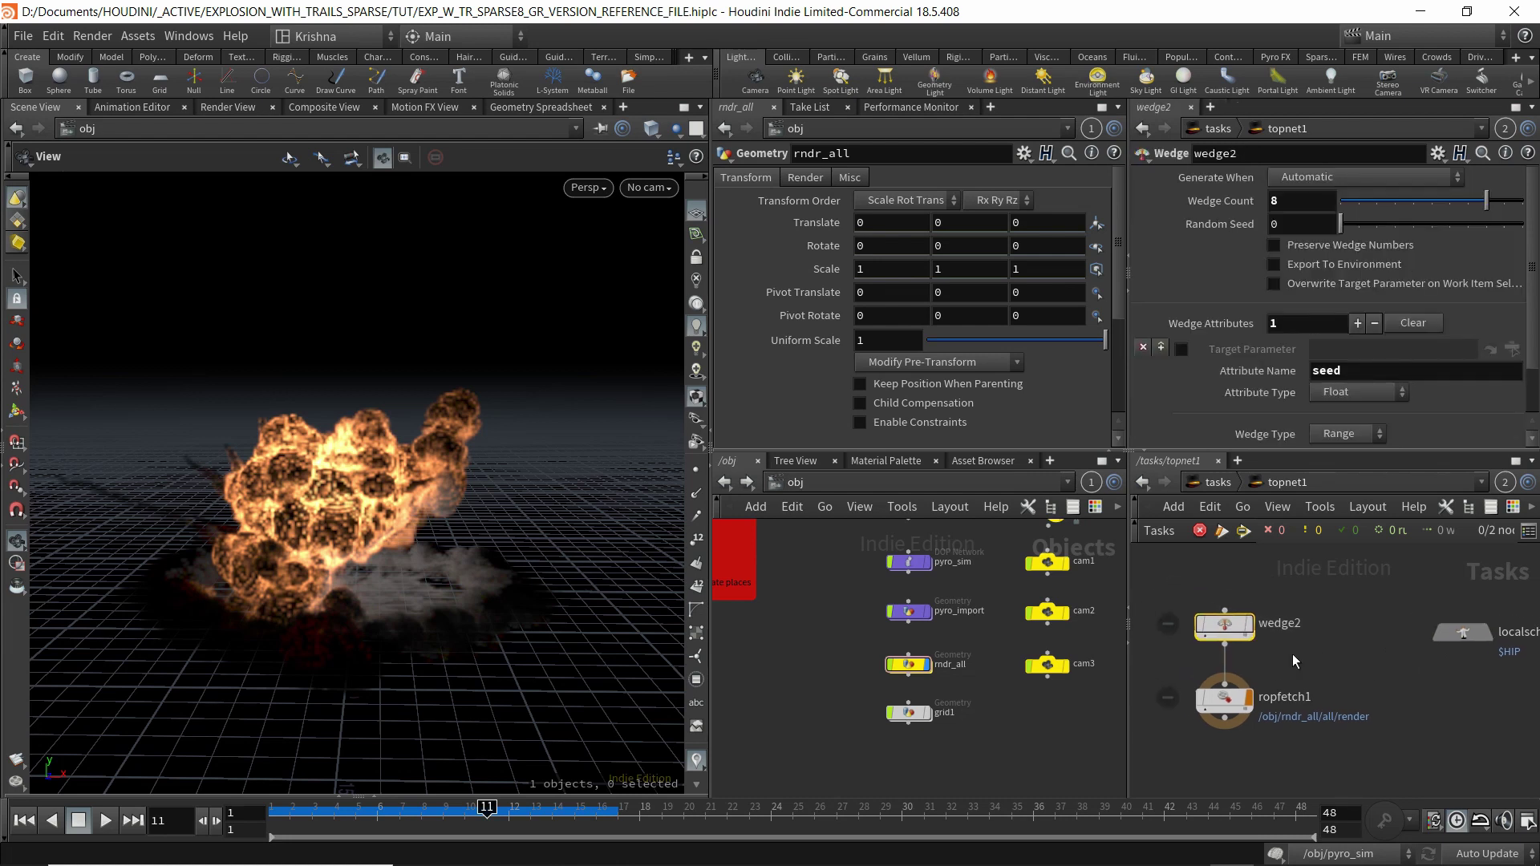
Examine wedge2's seed attribute name, wedge type, start and end range, and wedge count.
{"action": "scroll", "coordinate": [1283, 377], "scroll_direction": "down", "scroll_amount": 3}
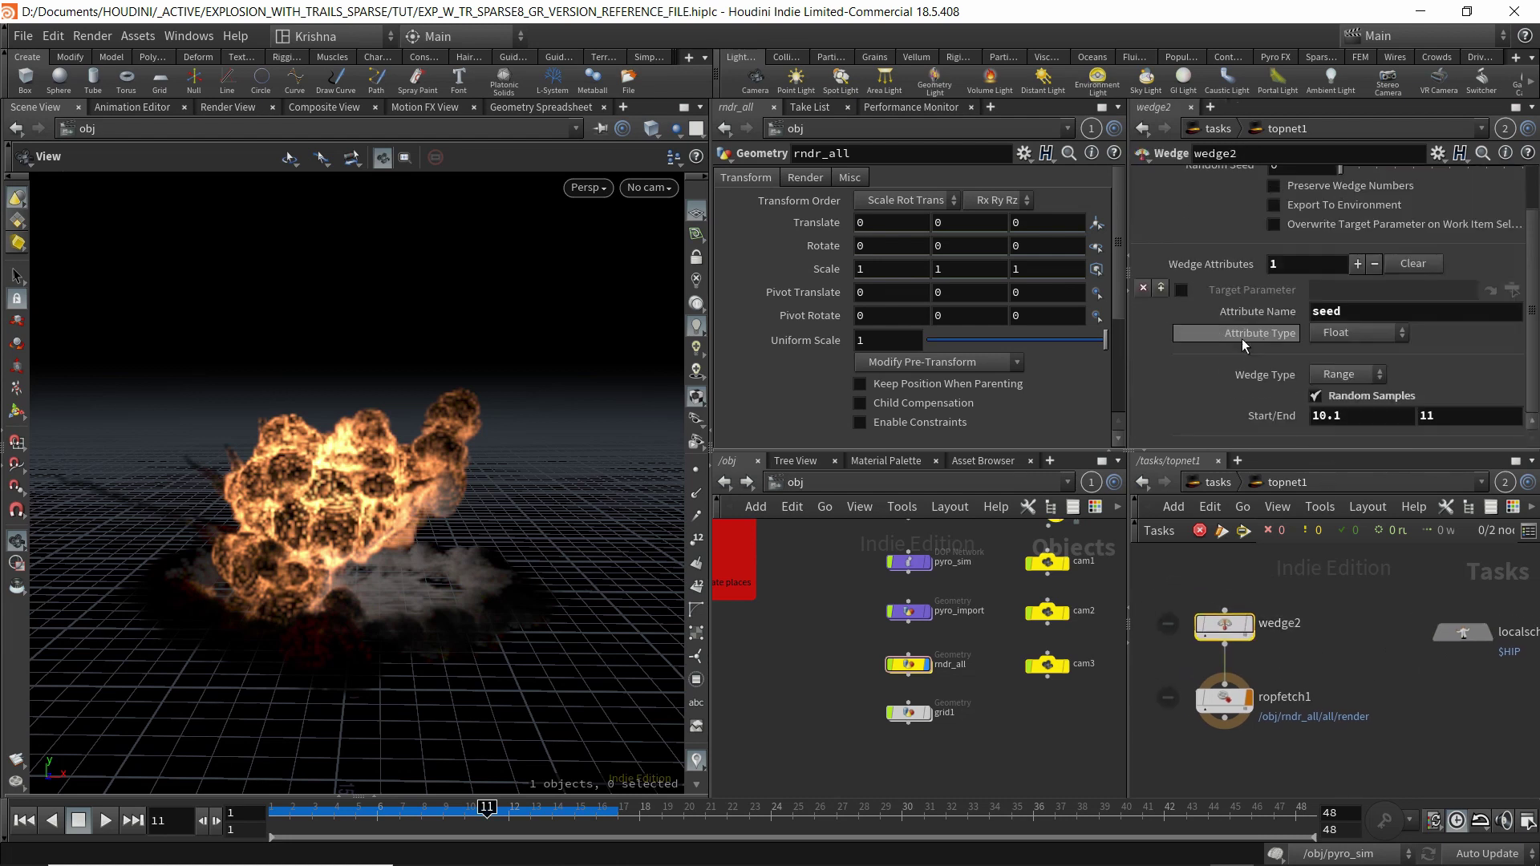
{"action": "double_click", "coordinate": [1332, 318]}
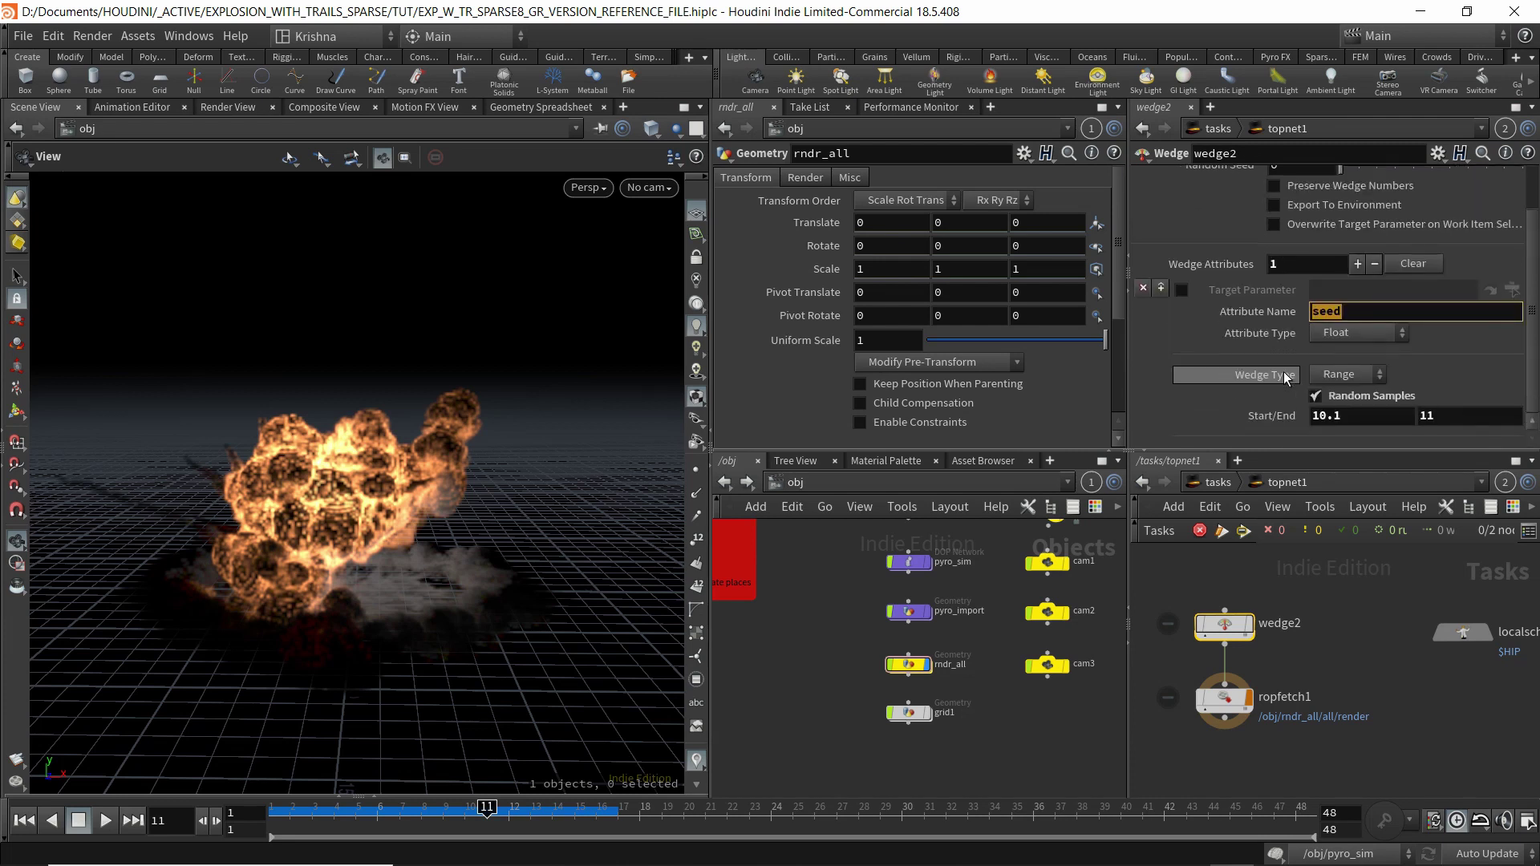
{"action": "left_click", "coordinate": [1360, 374]}
{"action": "left_click", "coordinate": [1334, 392]}
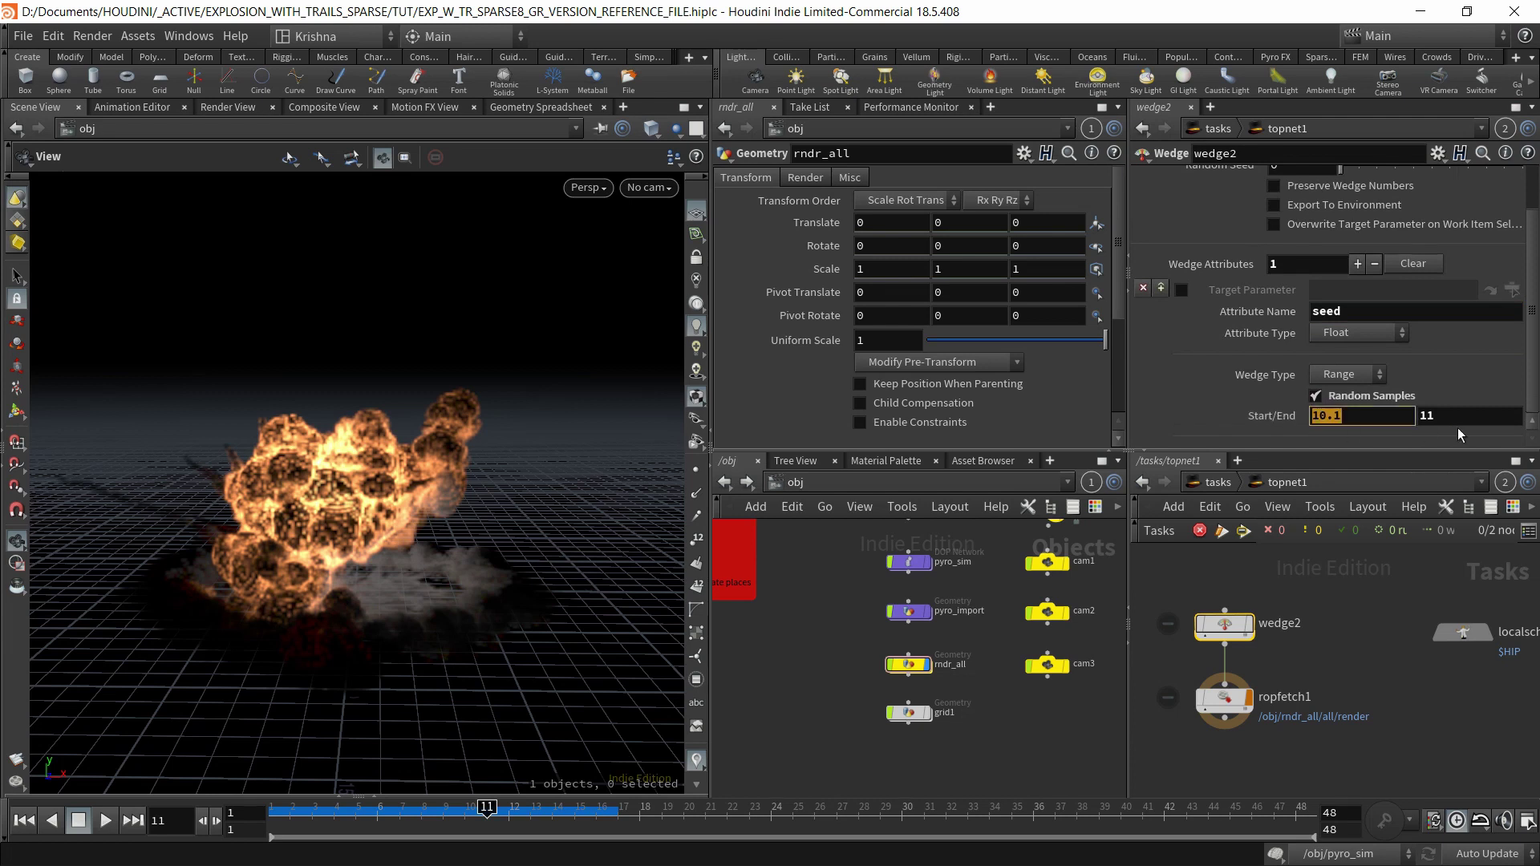
{"action": "key", "text": "Tab"}
{"action": "scroll", "coordinate": [1309, 330], "scroll_direction": "up", "scroll_amount": 2}
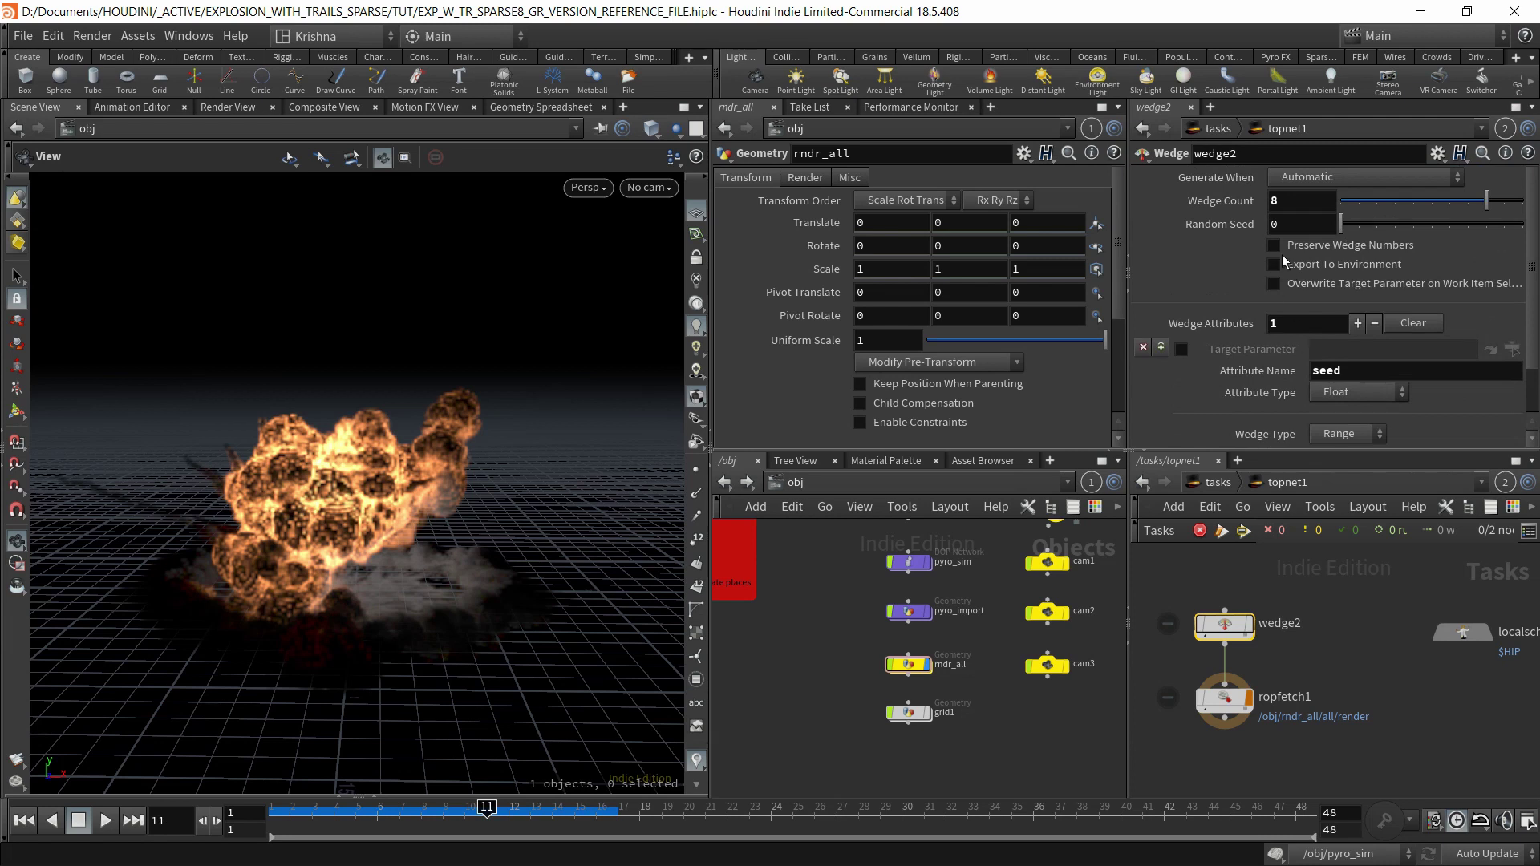
{"action": "scroll", "coordinate": [1314, 322], "scroll_direction": "down", "scroll_amount": 2}
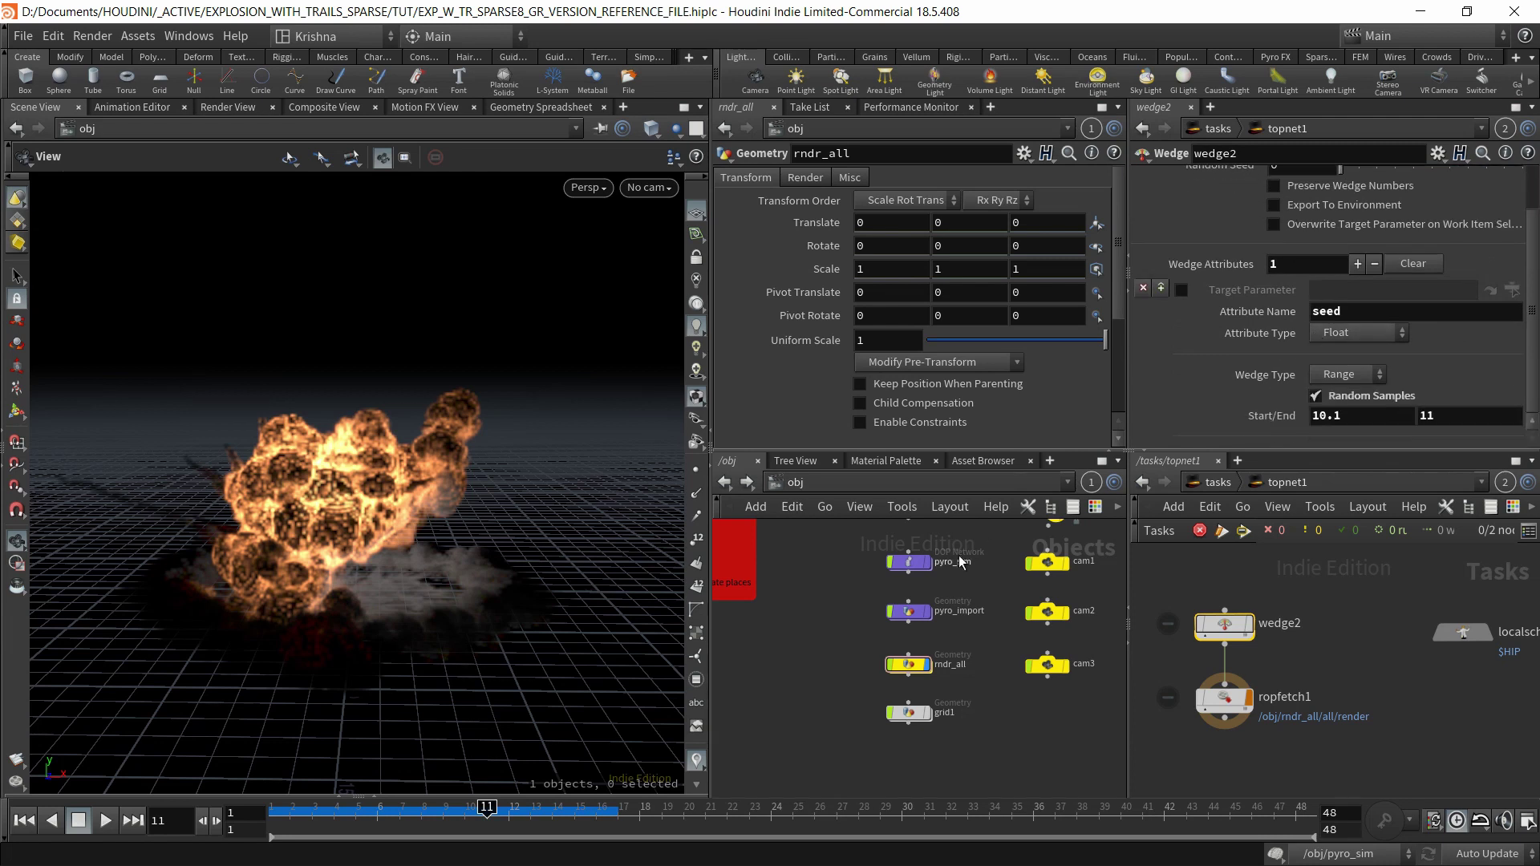
Locate the CONTROLS null at the object level and show its seed and burst parameters.
{"action": "scroll", "coordinate": [818, 601], "scroll_direction": "up", "scroll_amount": 5}
{"action": "middle_click_drag", "start_coordinate": [868, 631], "coordinate": [876, 723]}
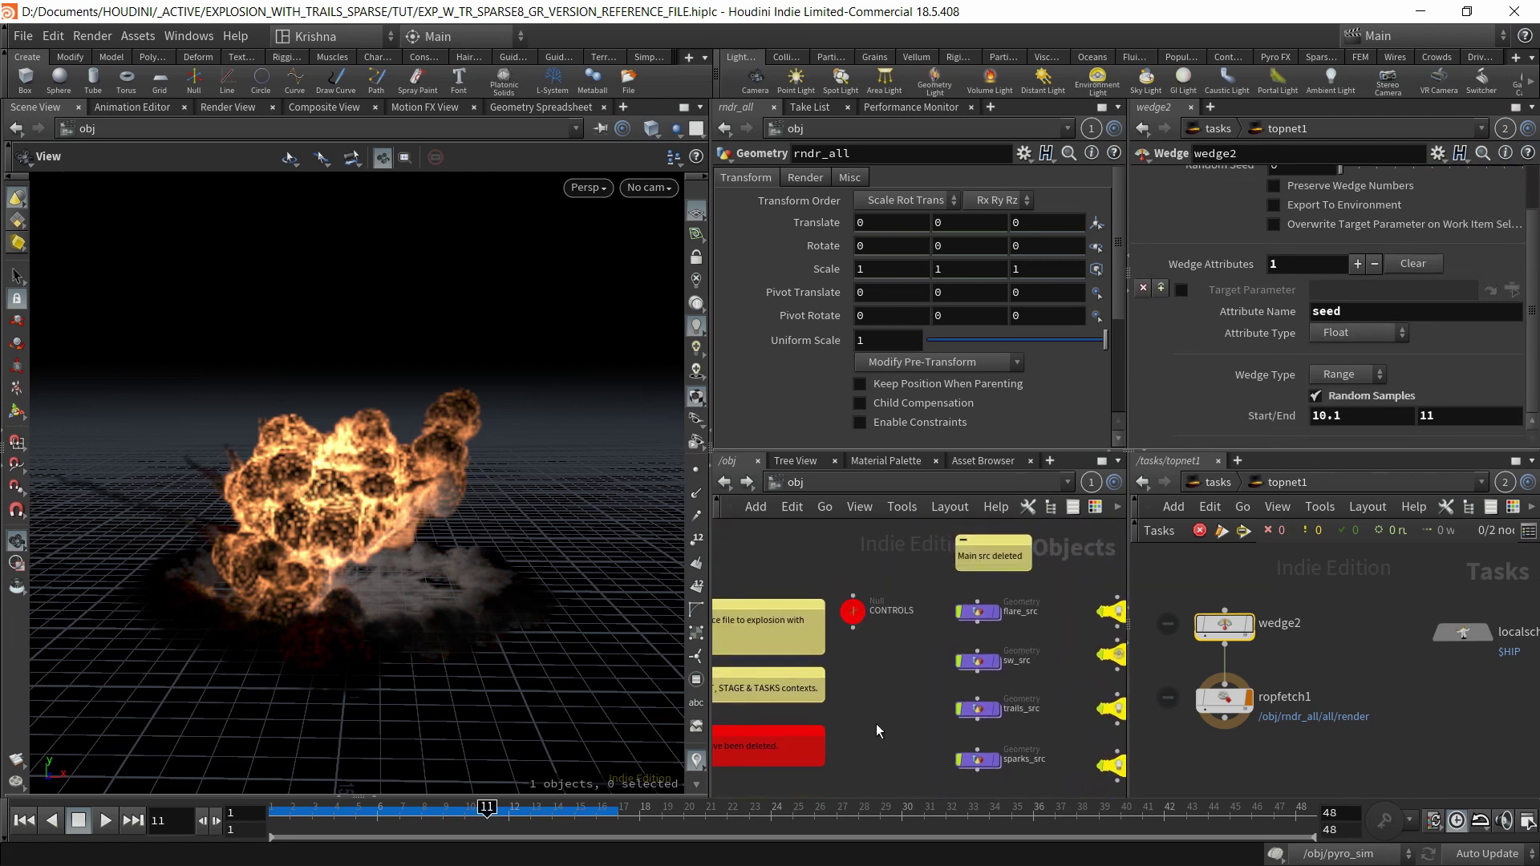
{"action": "left_click", "coordinate": [853, 611]}
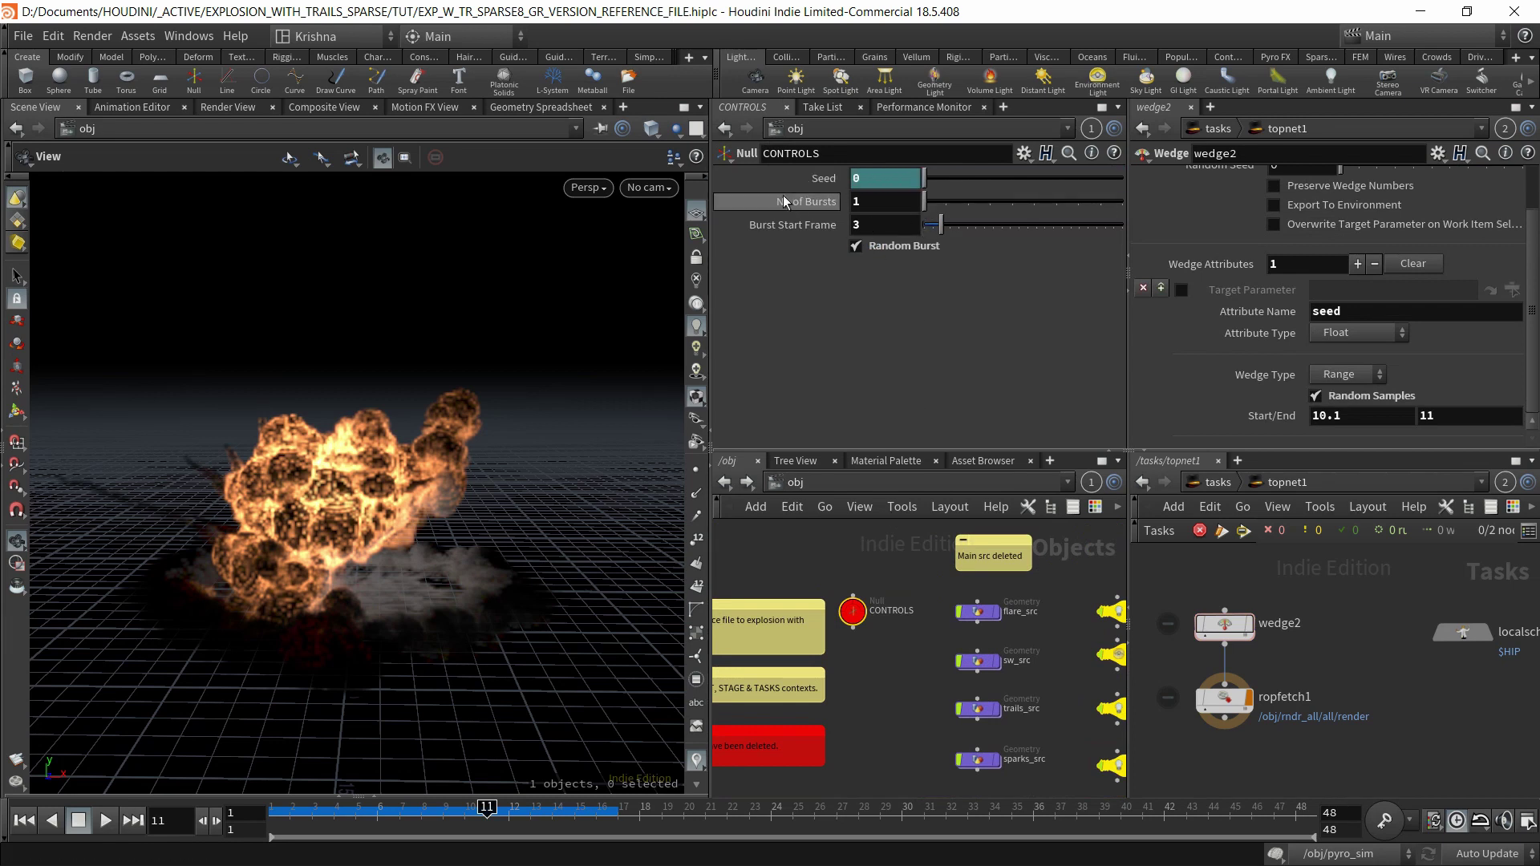
Dirty and cook wedge2, and select its second work item to apply that seed to the scene.
{"action": "left_click", "coordinate": [1223, 624]}
{"action": "right_click", "coordinate": [1222, 627]}
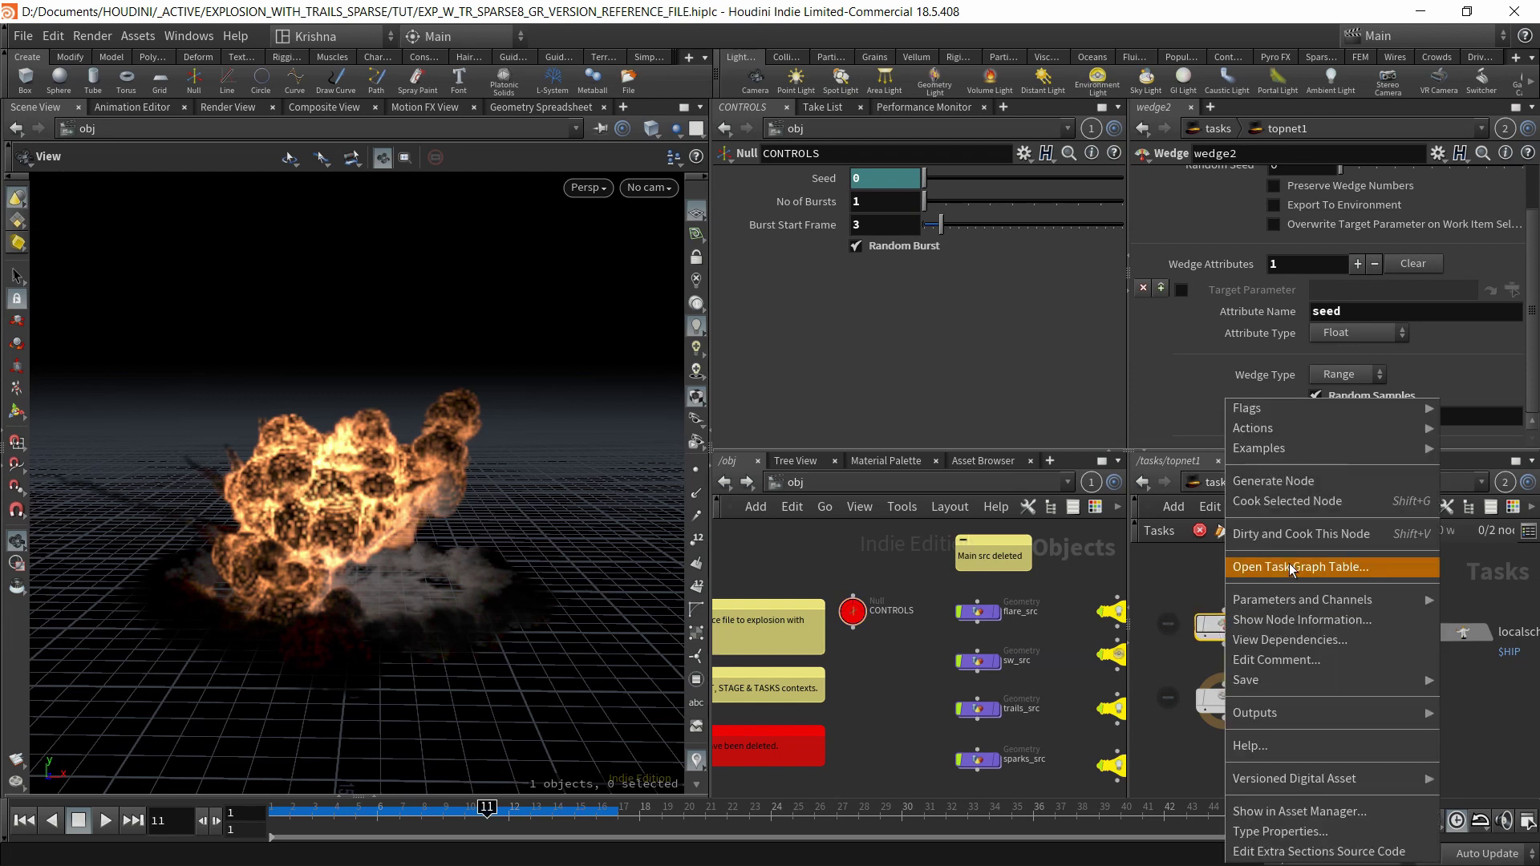
{"action": "left_click", "coordinate": [1291, 535]}
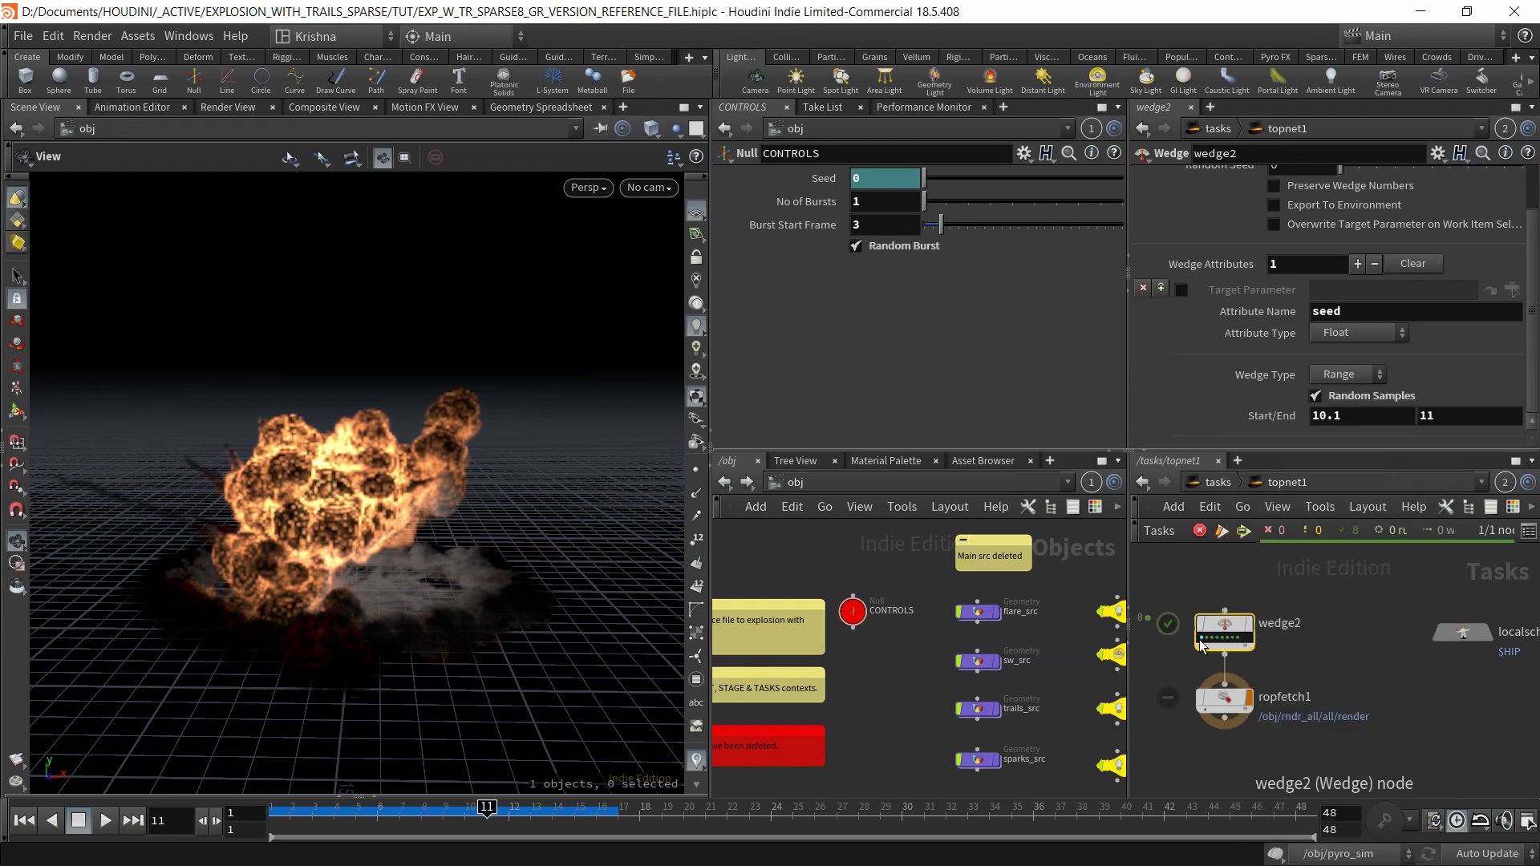
{"action": "scroll", "coordinate": [1224, 644], "scroll_direction": "up", "scroll_amount": 5}
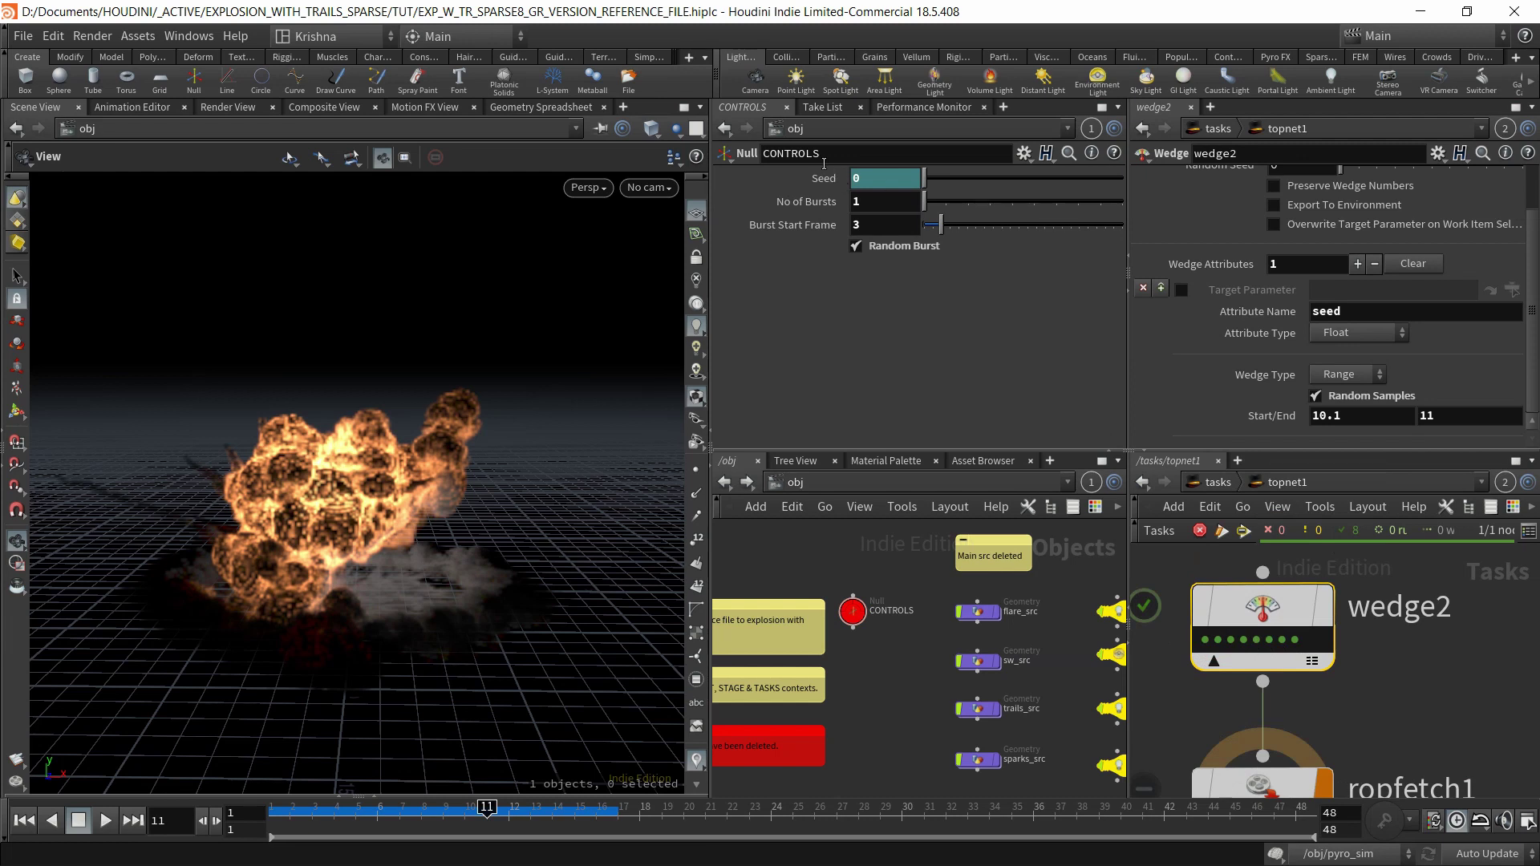
{"action": "left_click", "coordinate": [1218, 640]}
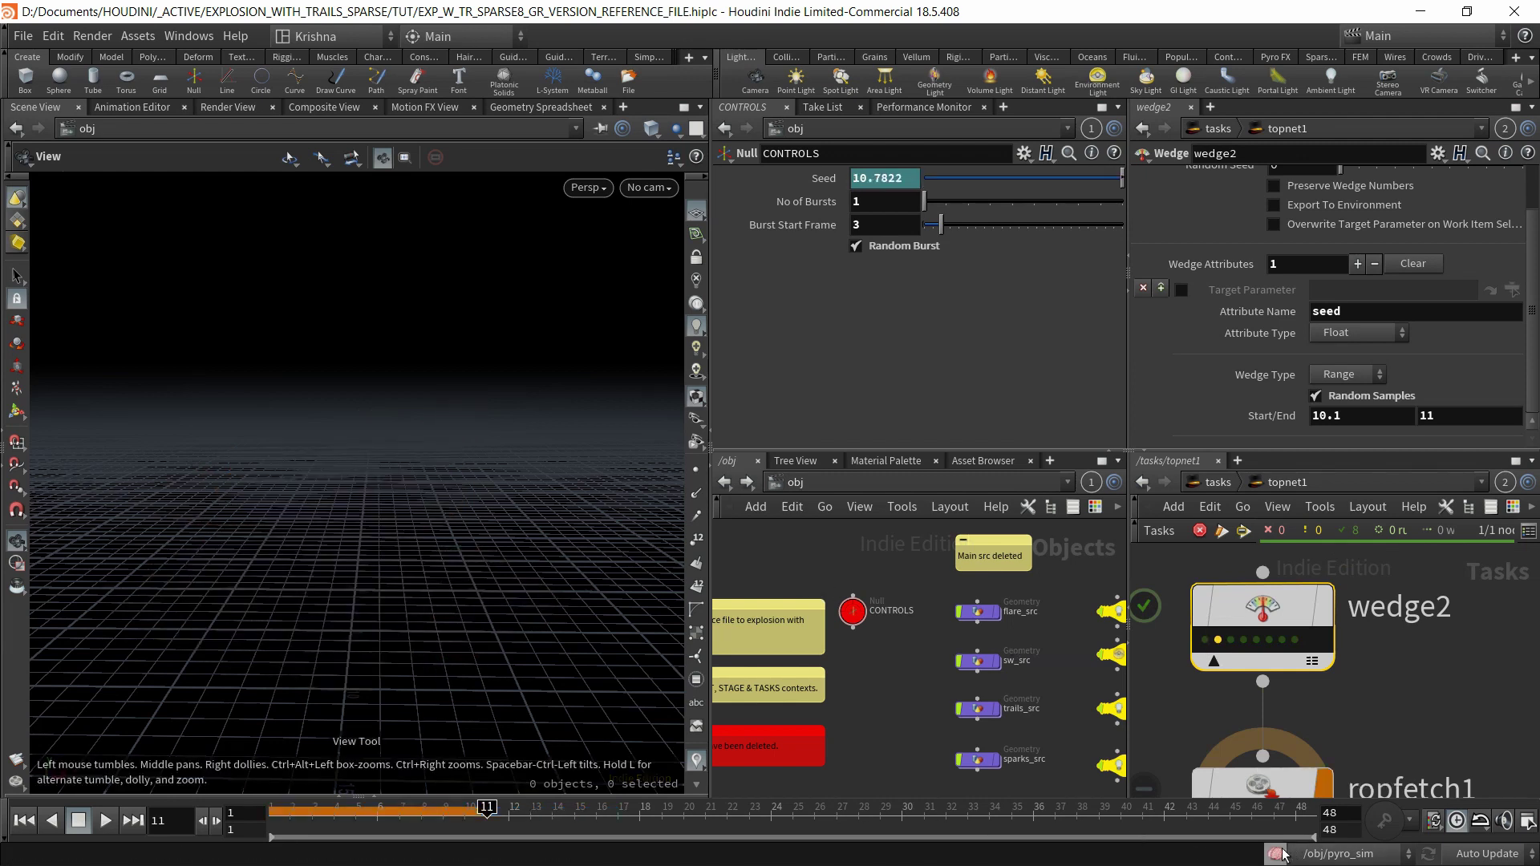
Step through wedge2's work items to compare the seeds they apply to CONTROLS, returning to the first item.
{"action": "left_click", "coordinate": [1231, 641]}
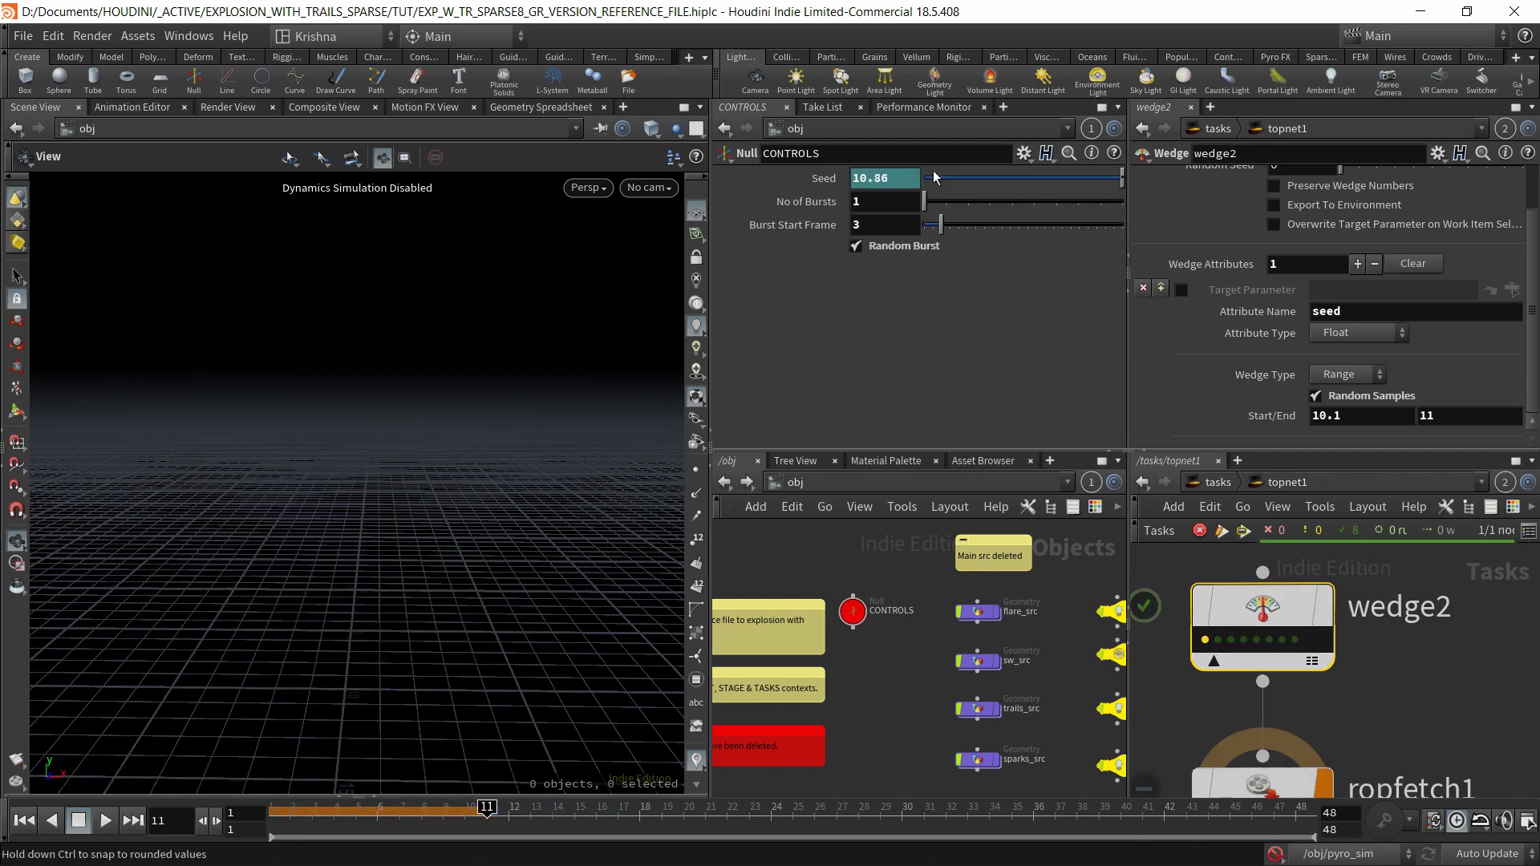
{"action": "left_click", "coordinate": [1230, 640]}
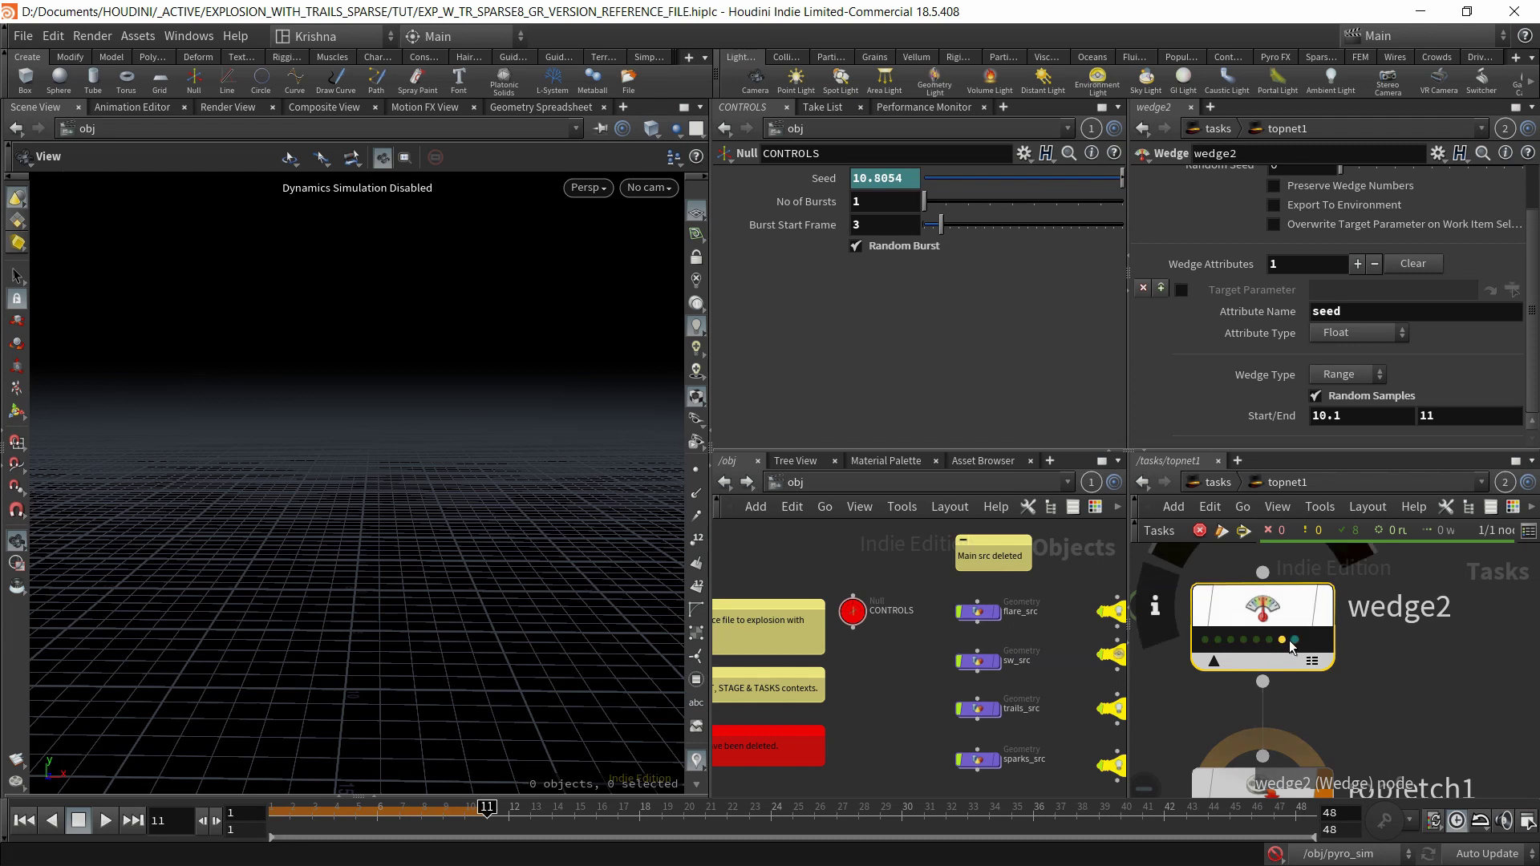
{"action": "left_click", "coordinate": [1205, 640]}
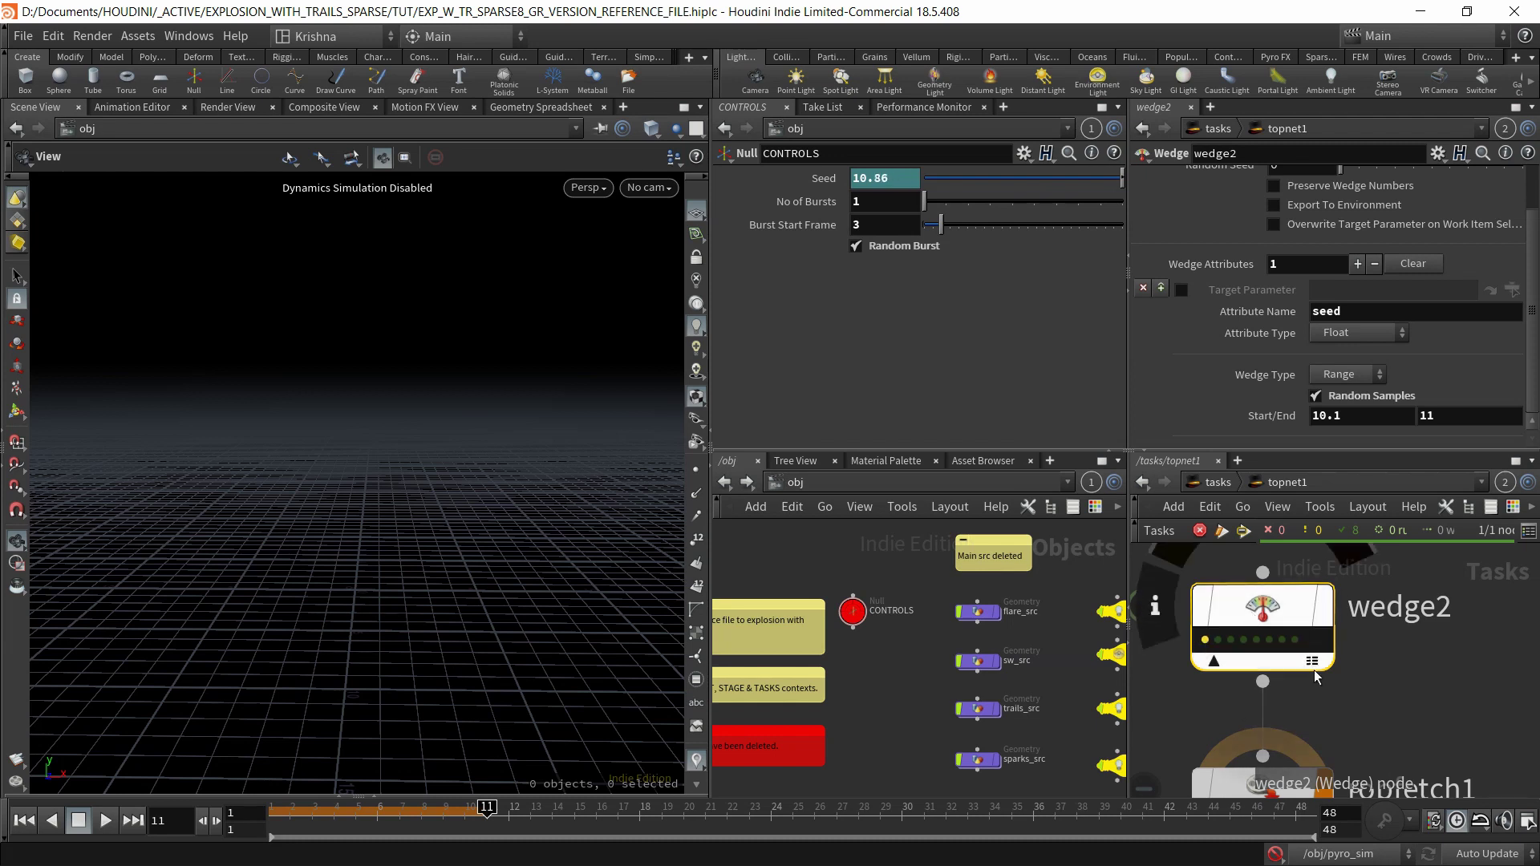
Show the ROP Fetch settings of ropfetch1 below wedge2 in topnet1.
{"action": "scroll", "coordinate": [1445, 743], "scroll_direction": "down", "scroll_amount": 3}
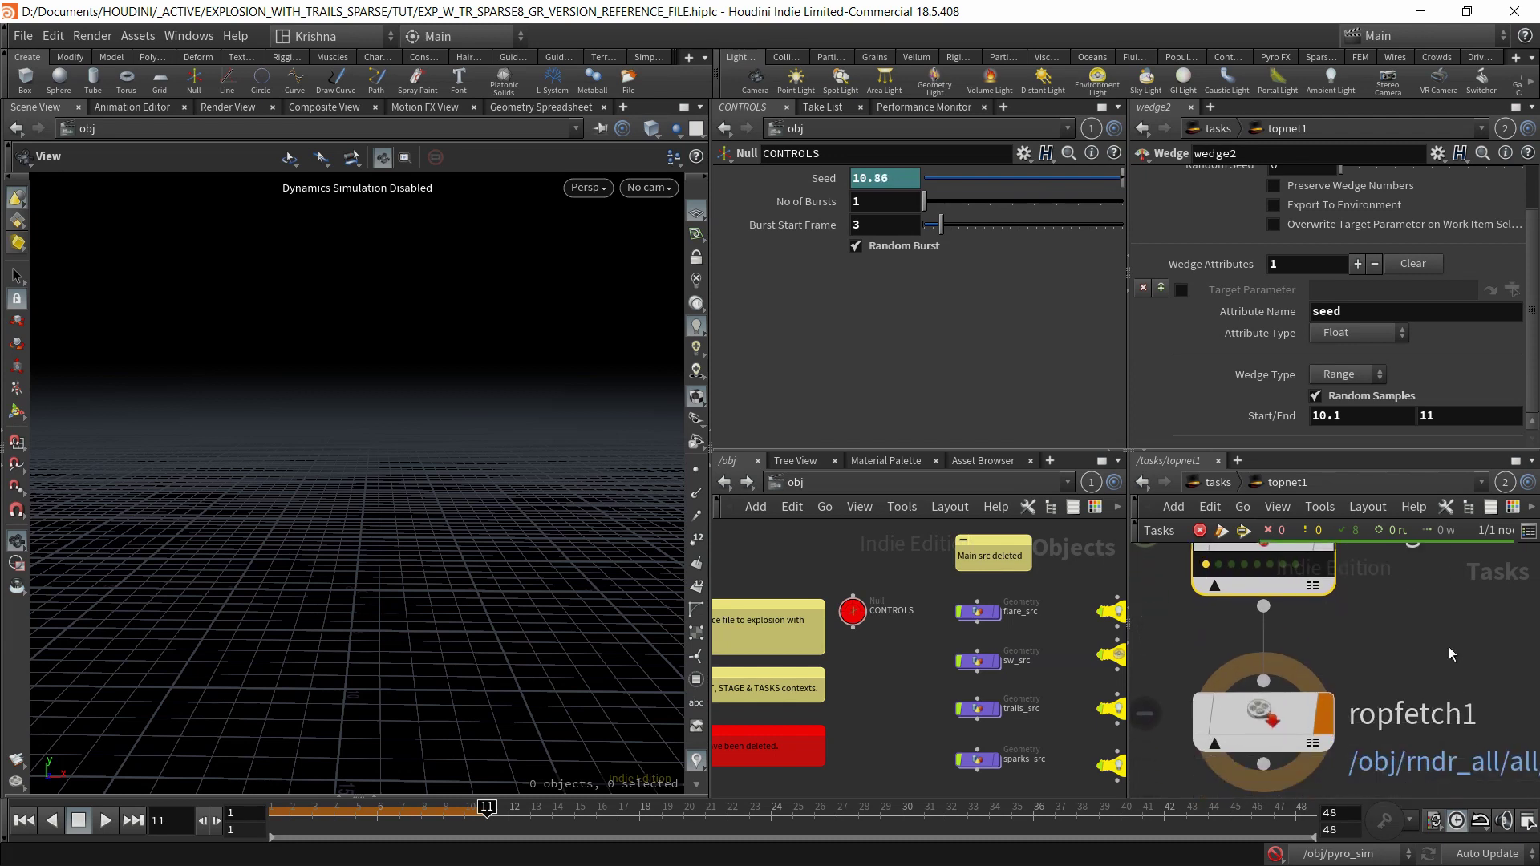
{"action": "scroll", "coordinate": [1448, 647], "scroll_direction": "down", "scroll_amount": 3}
{"action": "left_click", "coordinate": [1293, 714]}
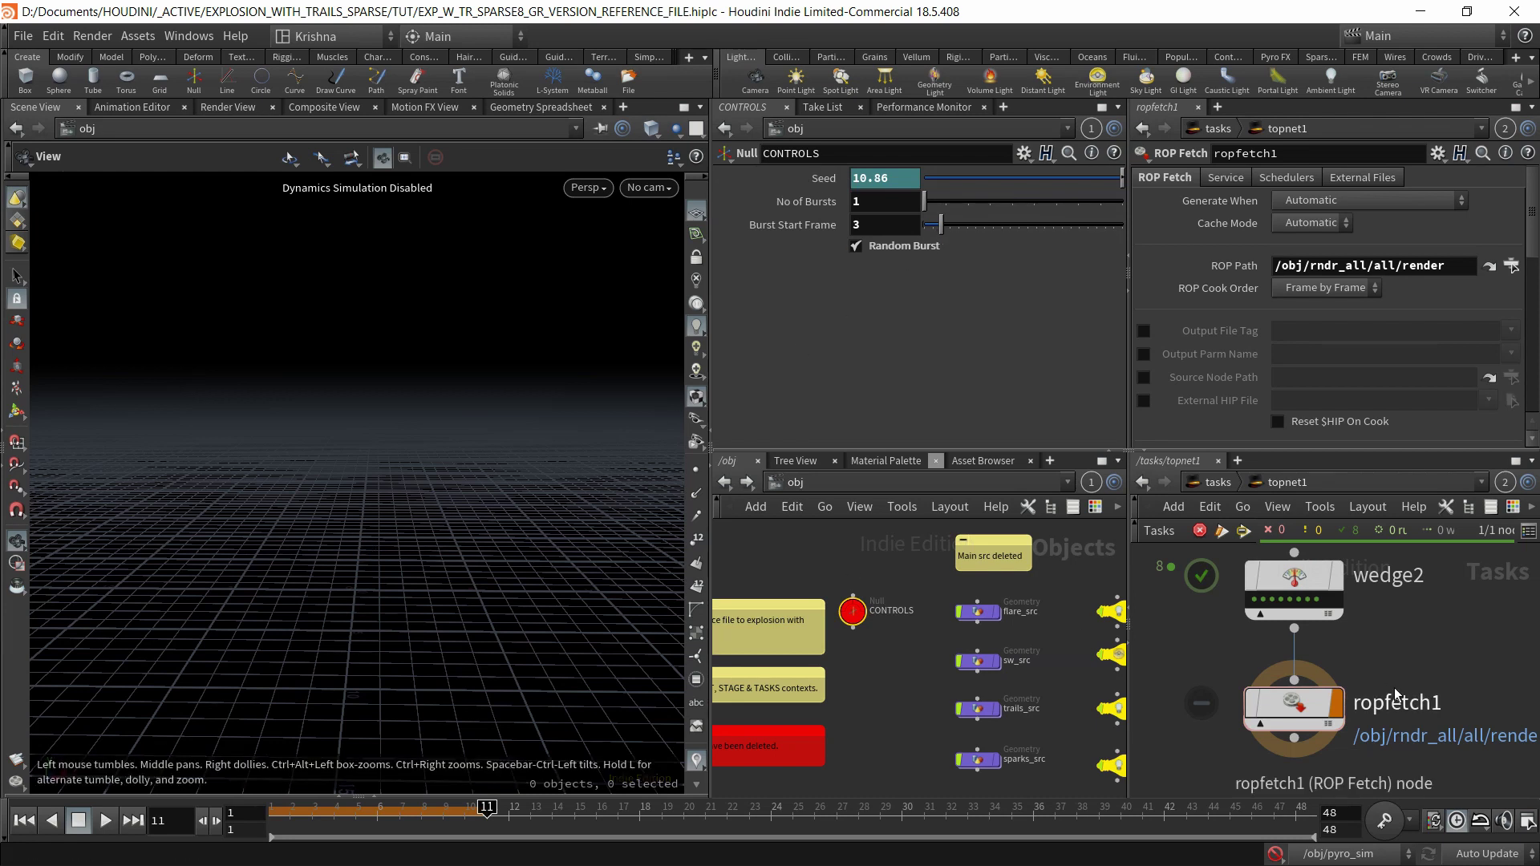
Add a second, empty wedge attribute to wedge2 below the seed attribute.
{"action": "left_click_drag", "start_coordinate": [1416, 639], "coordinate": [1211, 567]}
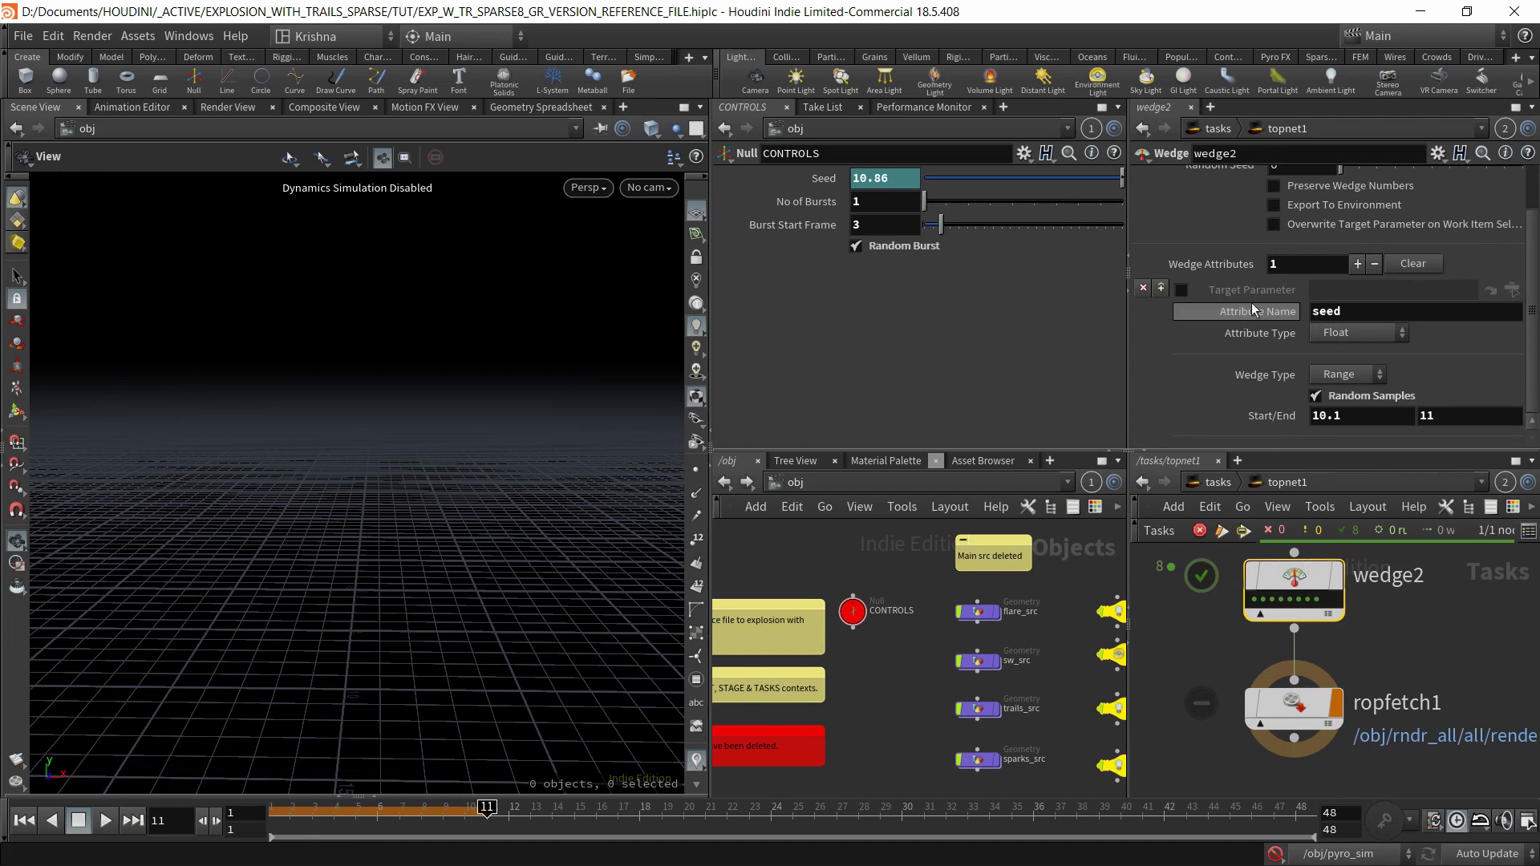
{"action": "left_click", "coordinate": [1359, 263]}
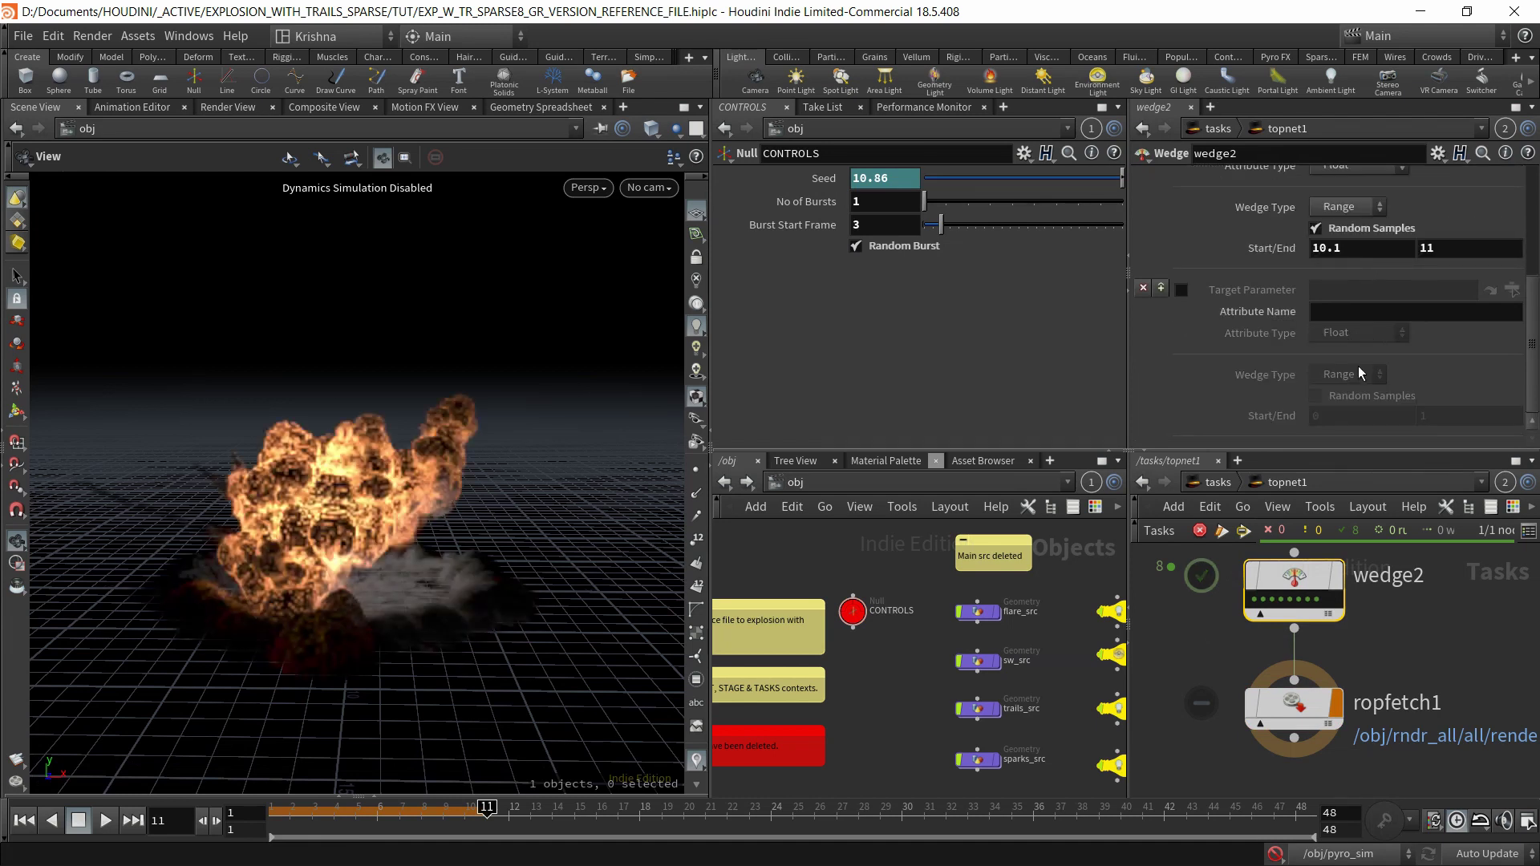
{"action": "scroll", "coordinate": [1359, 365], "scroll_direction": "up", "scroll_amount": 2}
{"action": "scroll", "coordinate": [1283, 413], "scroll_direction": "down", "scroll_amount": 1}
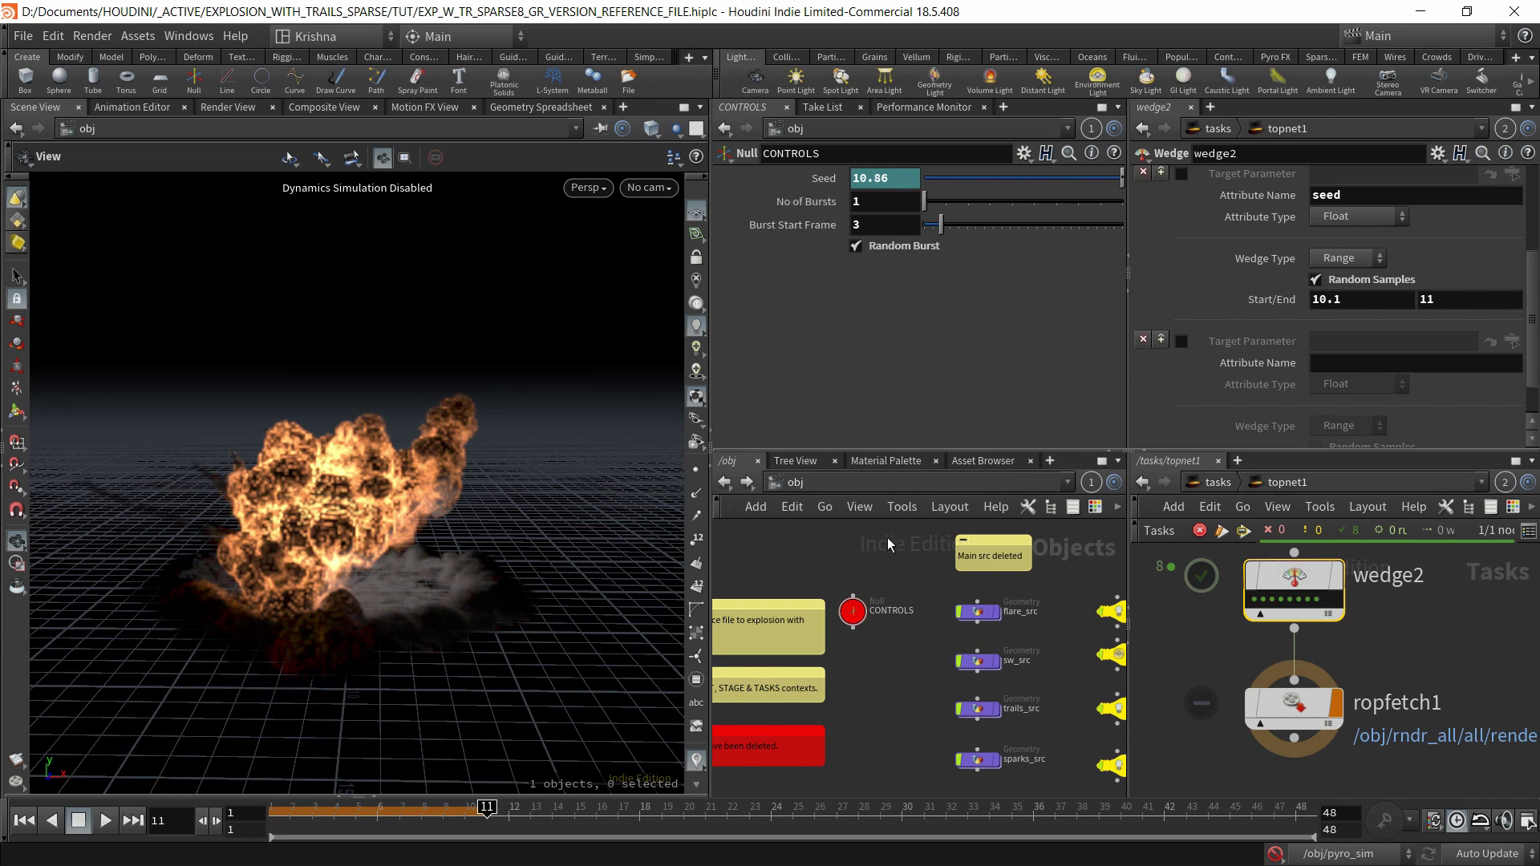
Inspect the line1 parameters inside flare_src and return to the object level.
{"action": "double_click", "coordinate": [991, 614]}
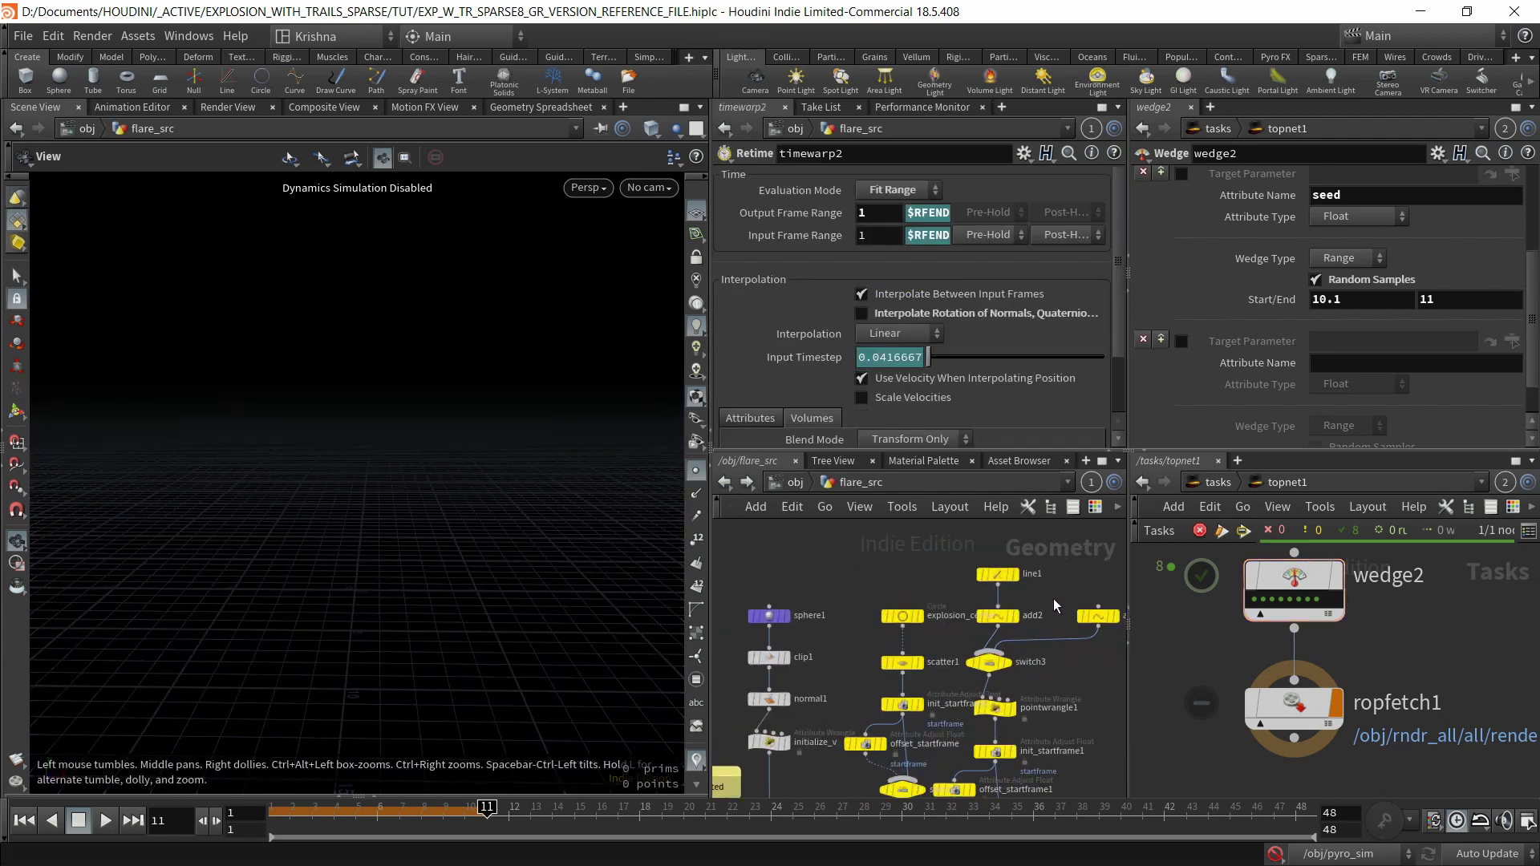
{"action": "left_click", "coordinate": [997, 574]}
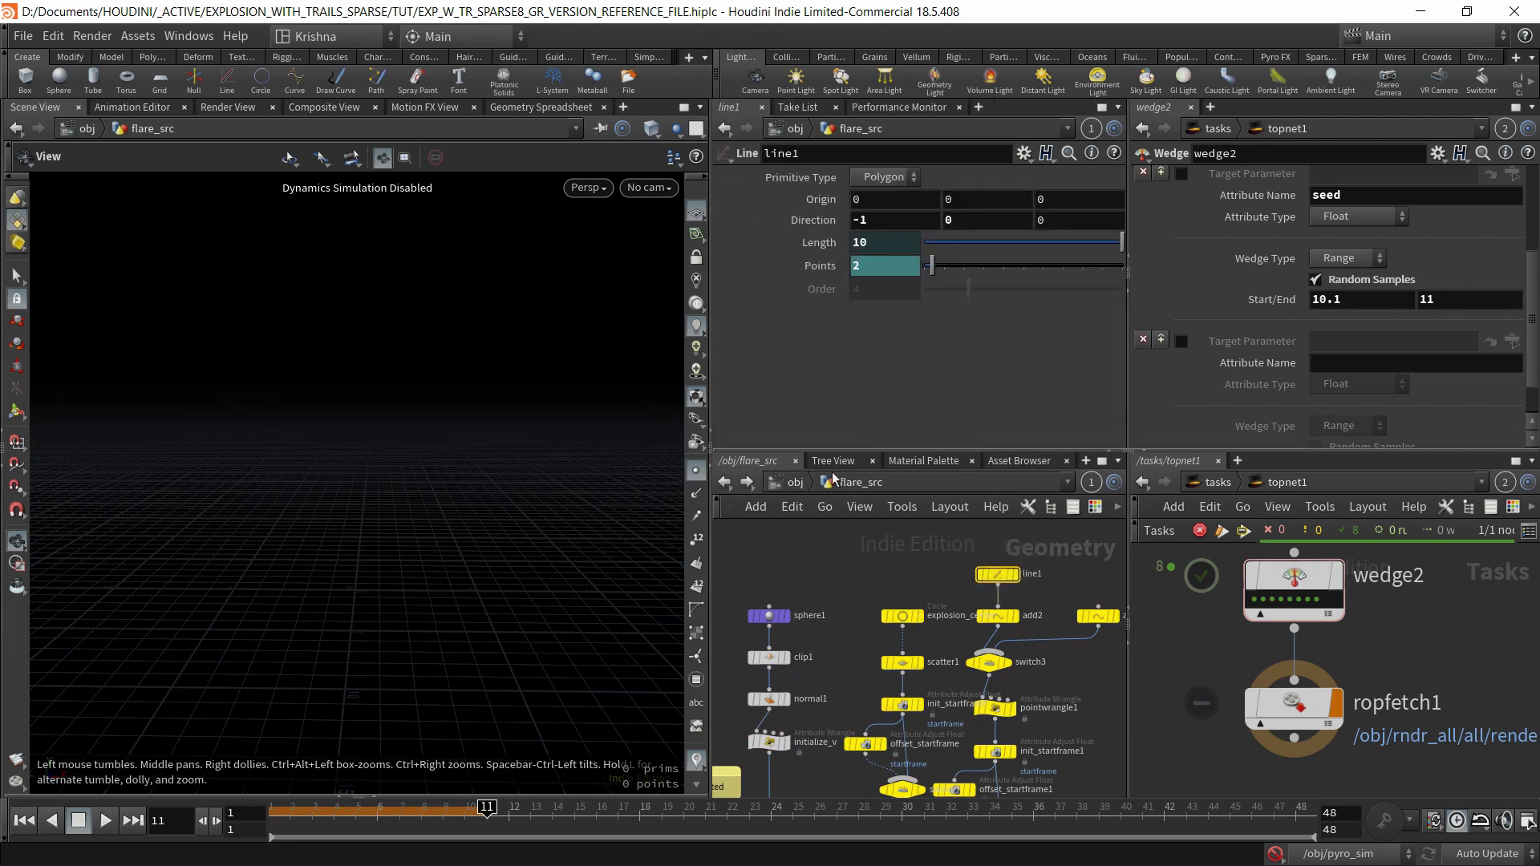
{"action": "left_click", "coordinate": [795, 482]}
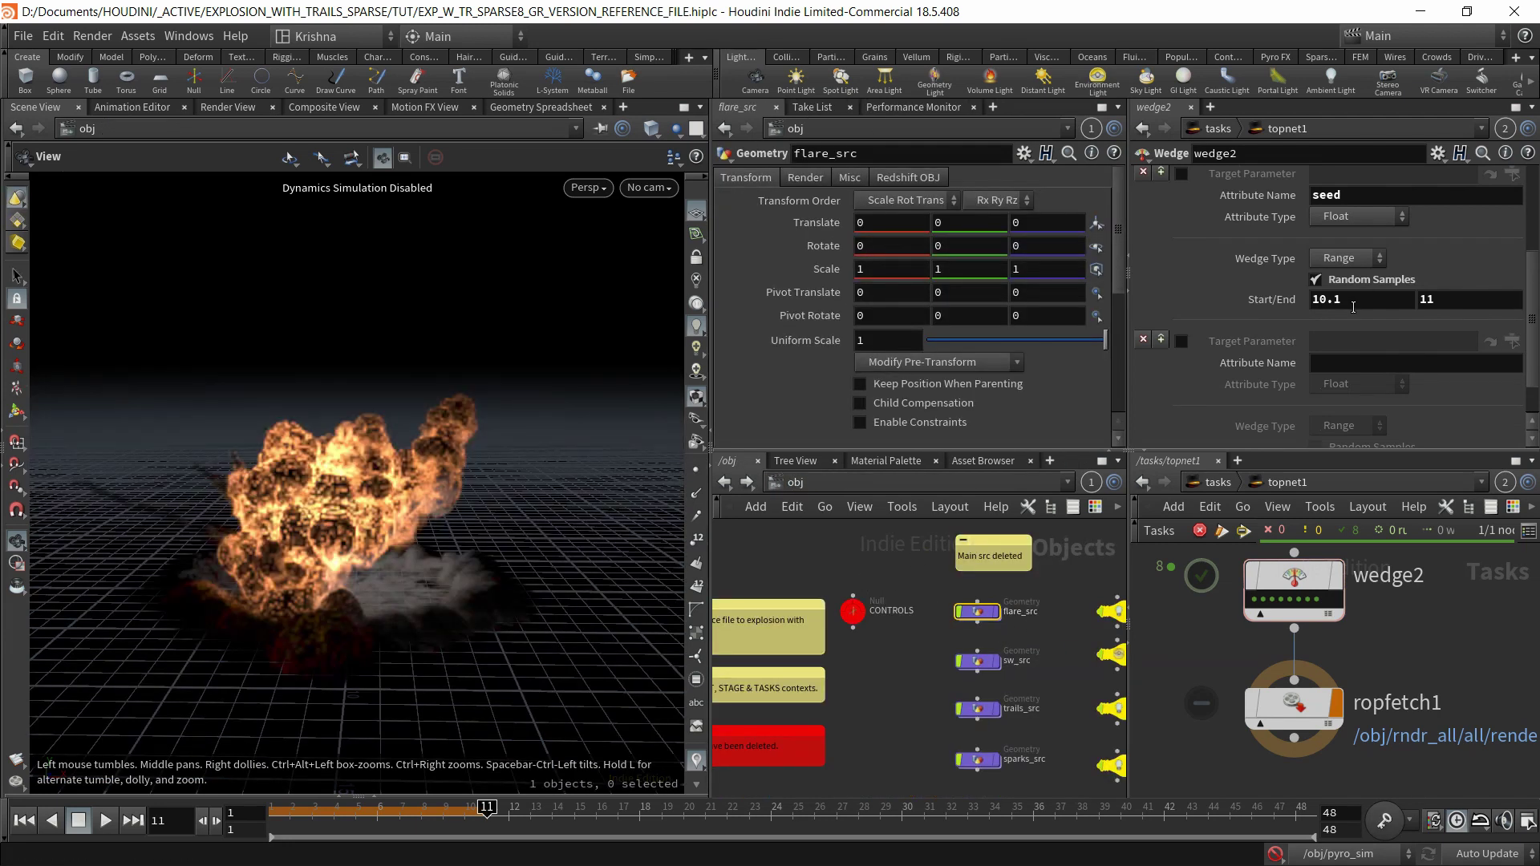
Remove the empty second wedge attribute from wedge2, leaving only the seed attribute.
{"action": "left_click", "coordinate": [1147, 337]}
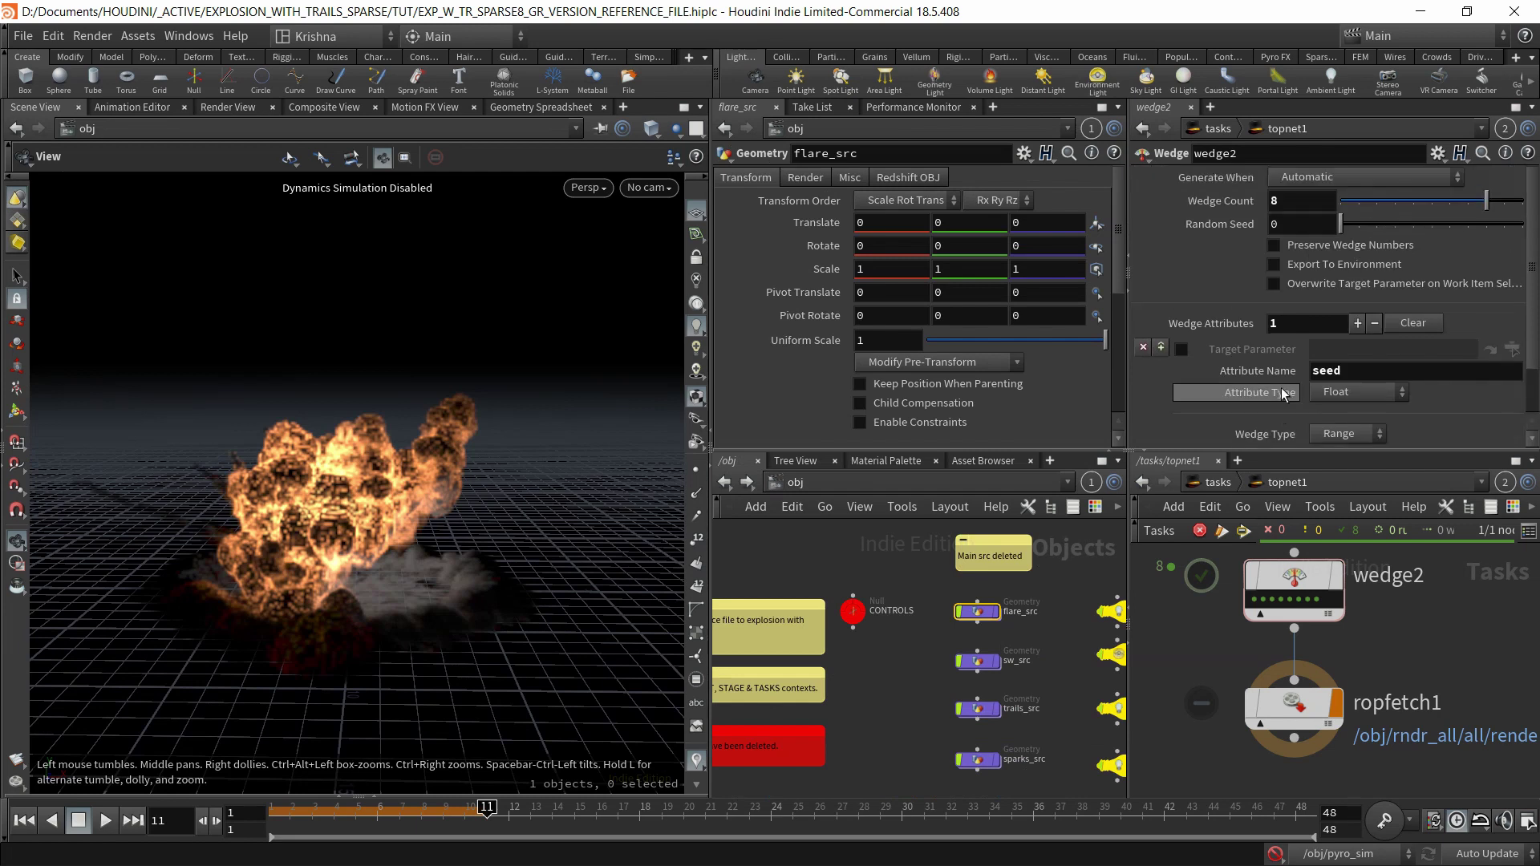
{"action": "scroll", "coordinate": [1355, 407], "scroll_direction": "down", "scroll_amount": 1}
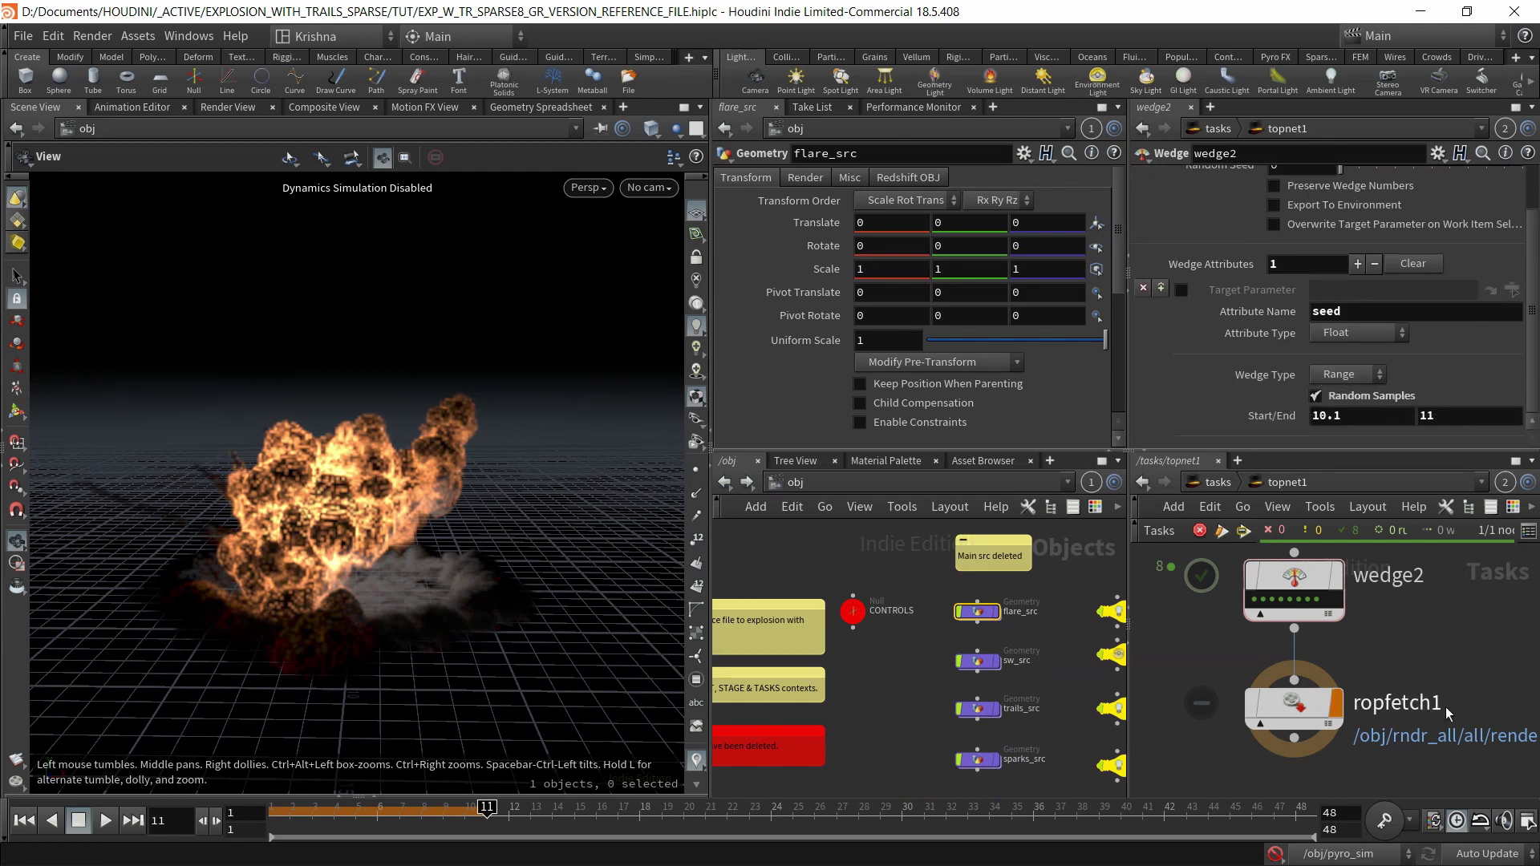
Check the ROP path of ropfetch1 and open the rndr_all geometry network it refers to.
{"action": "left_click", "coordinate": [1287, 716]}
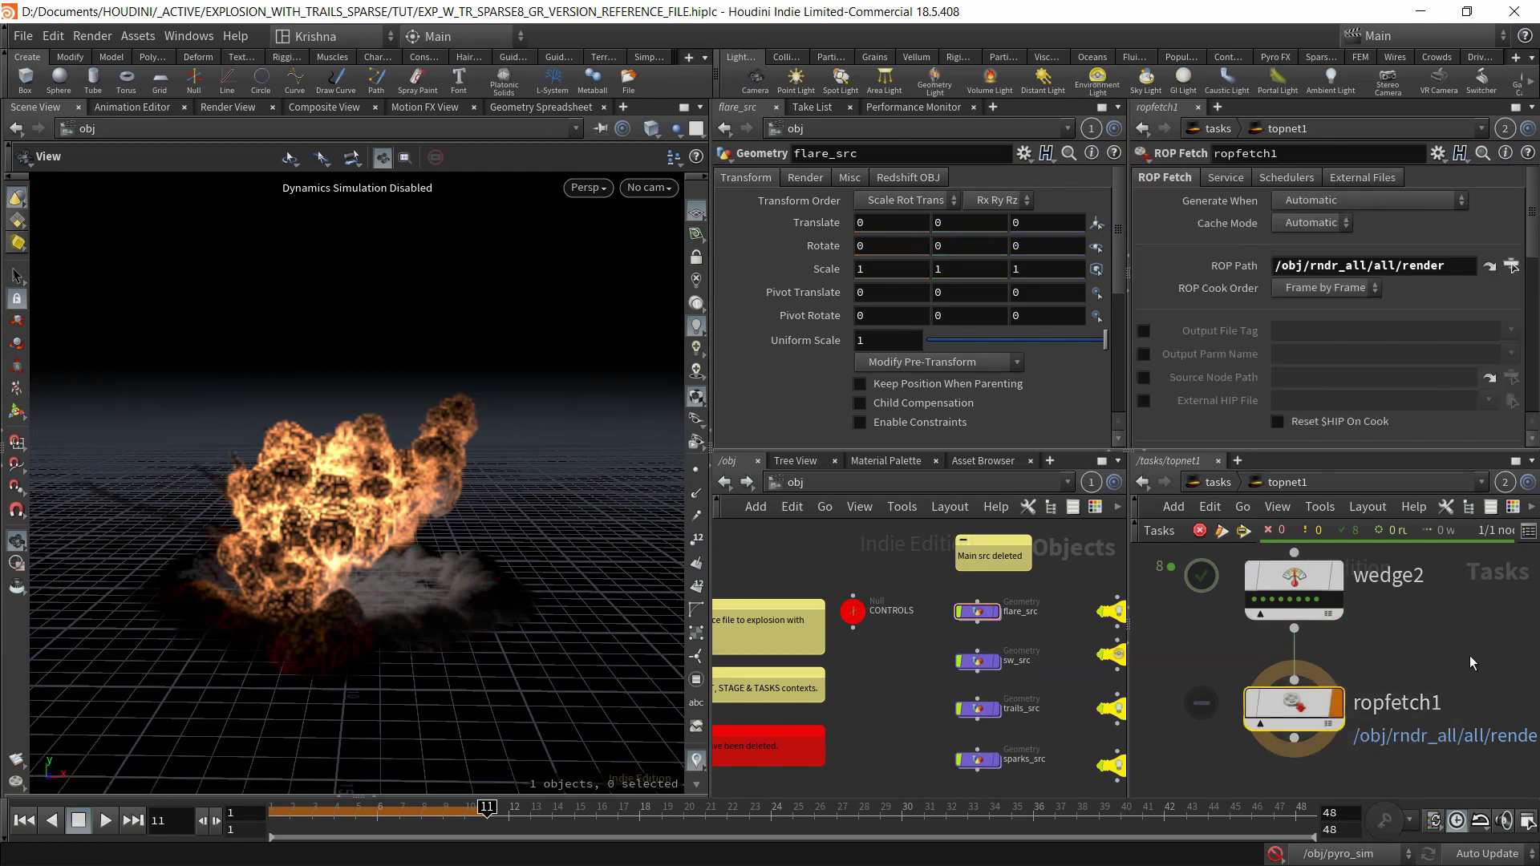
{"action": "middle_click_drag", "start_coordinate": [1502, 631], "coordinate": [1485, 568]}
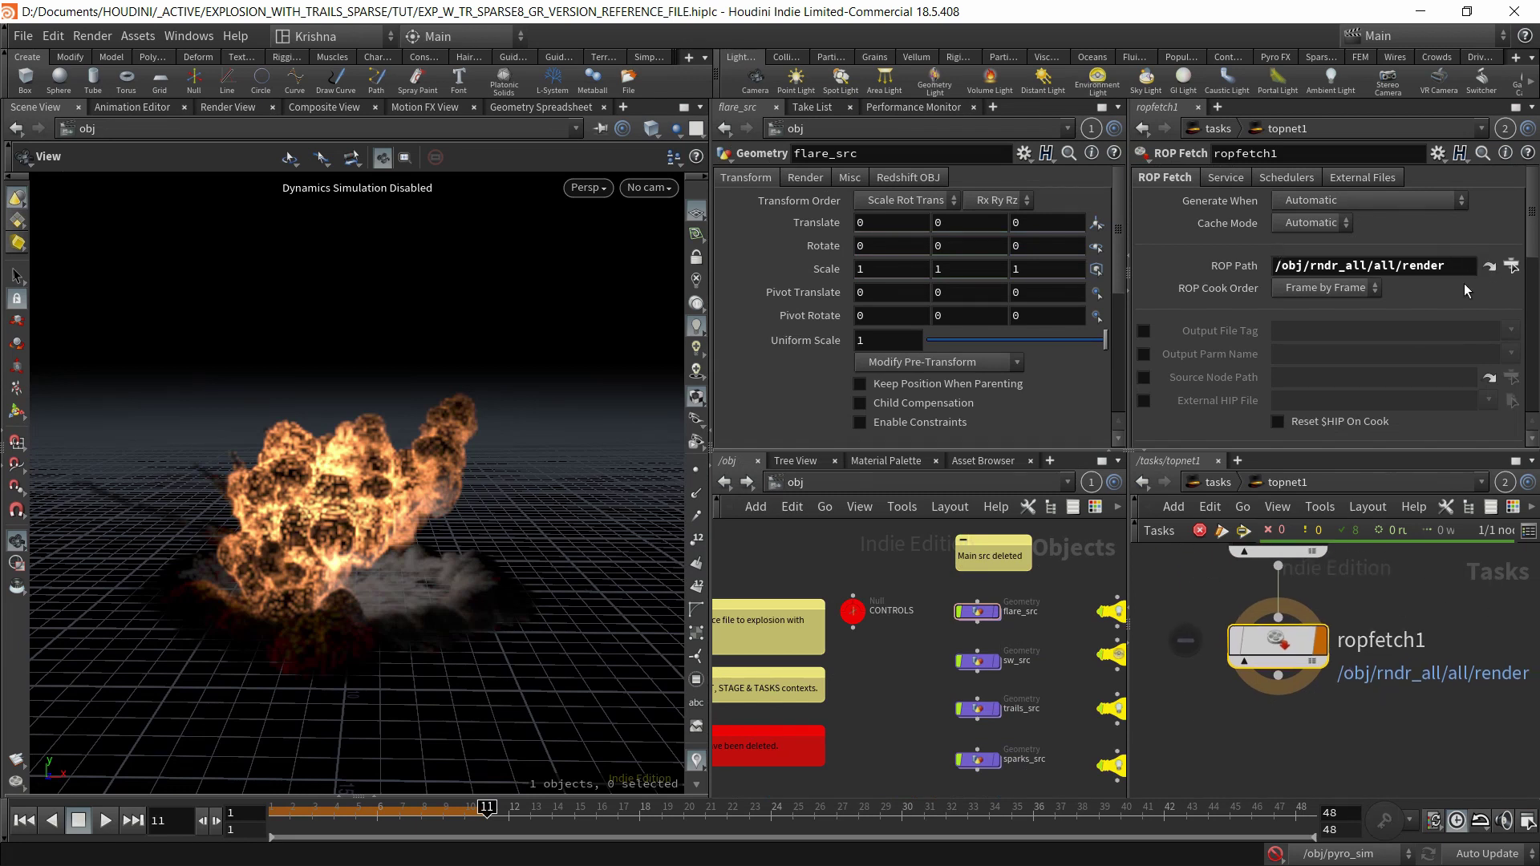
{"action": "mouse_move", "coordinate": [1299, 652]}
{"action": "scroll", "coordinate": [963, 674], "scroll_direction": "down", "scroll_amount": 5}
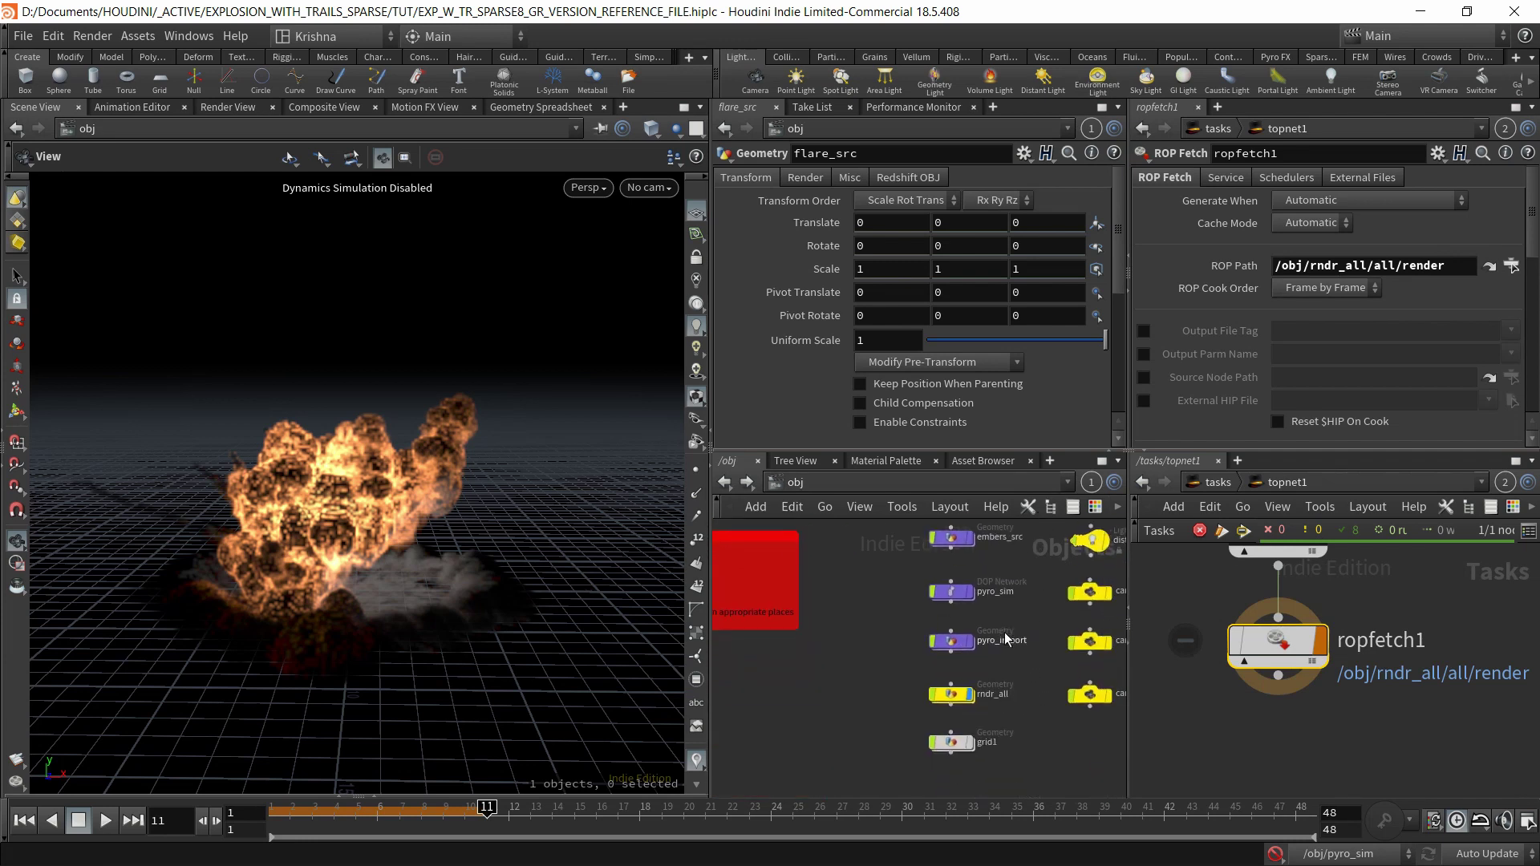
{"action": "double_click", "coordinate": [962, 695]}
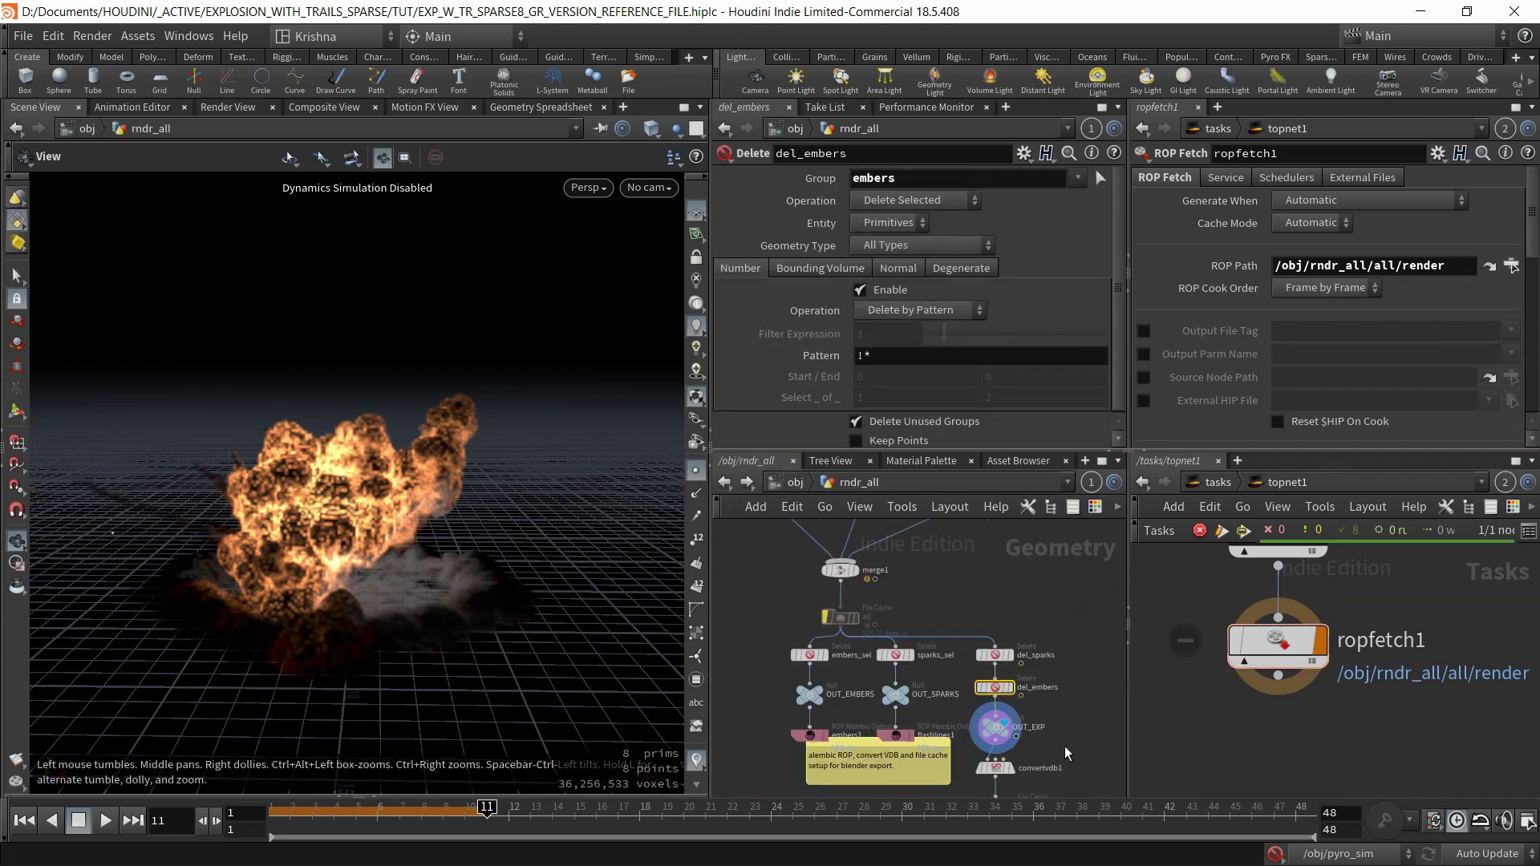
Review the file cache named all, inspect the render node inside it, and return to rndr_all.
{"action": "scroll", "coordinate": [849, 631], "scroll_direction": "up", "scroll_amount": 5}
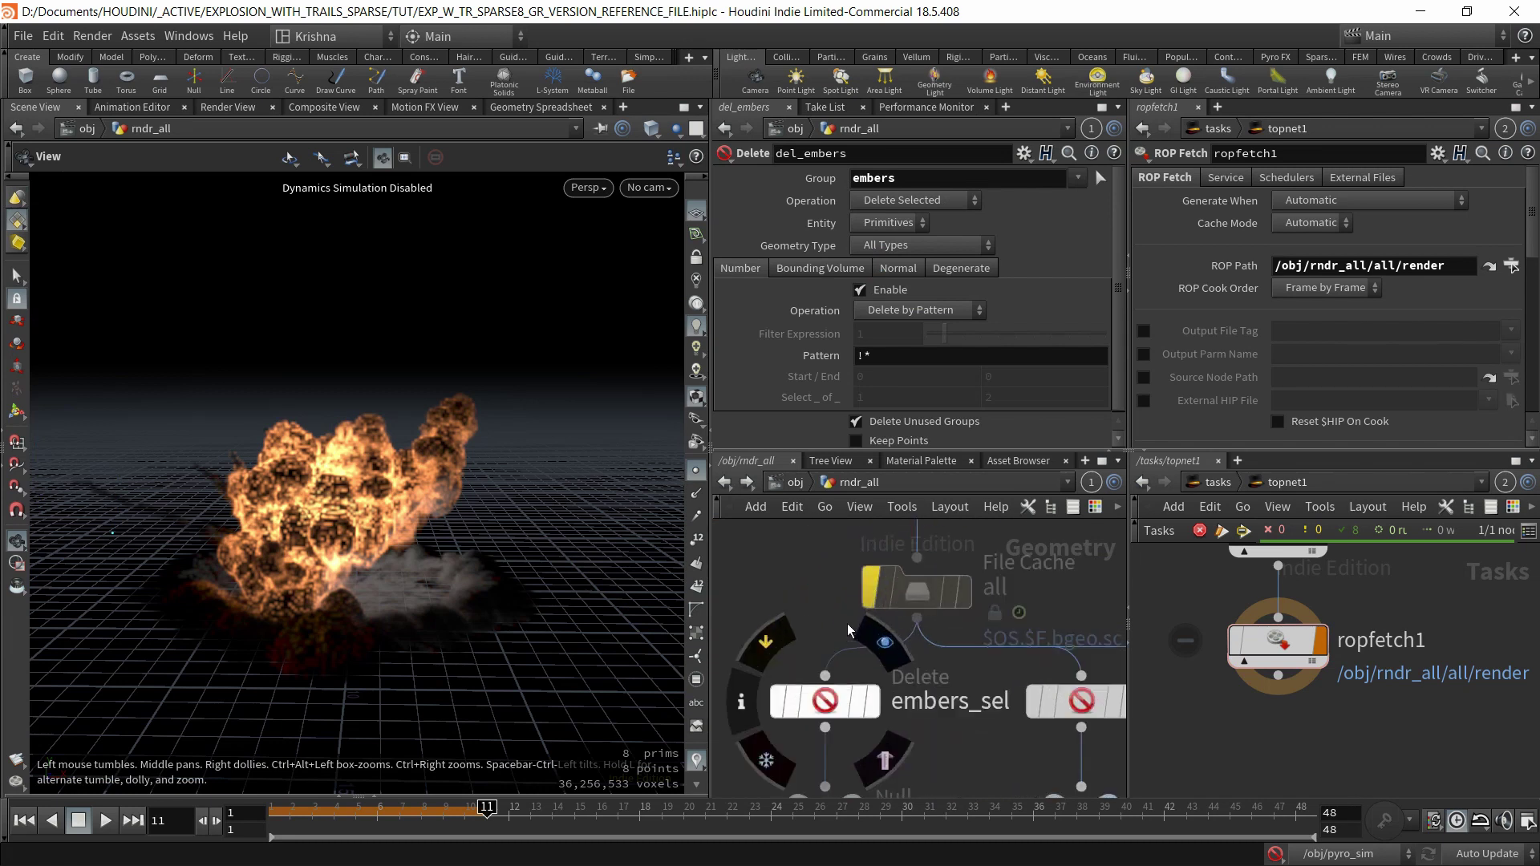
{"action": "left_click", "coordinate": [921, 592]}
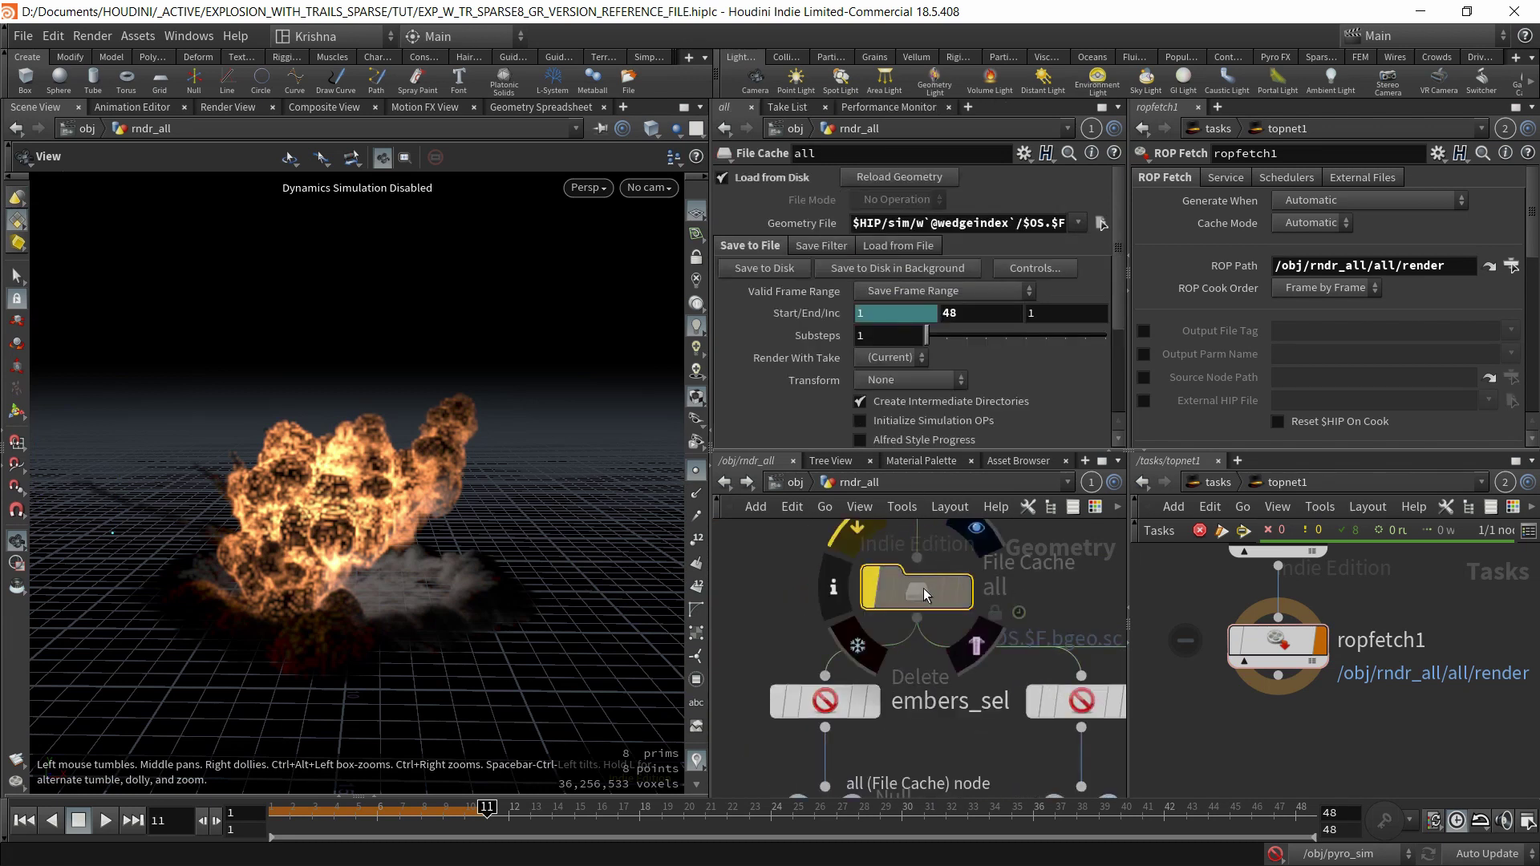
{"action": "double_click", "coordinate": [923, 589]}
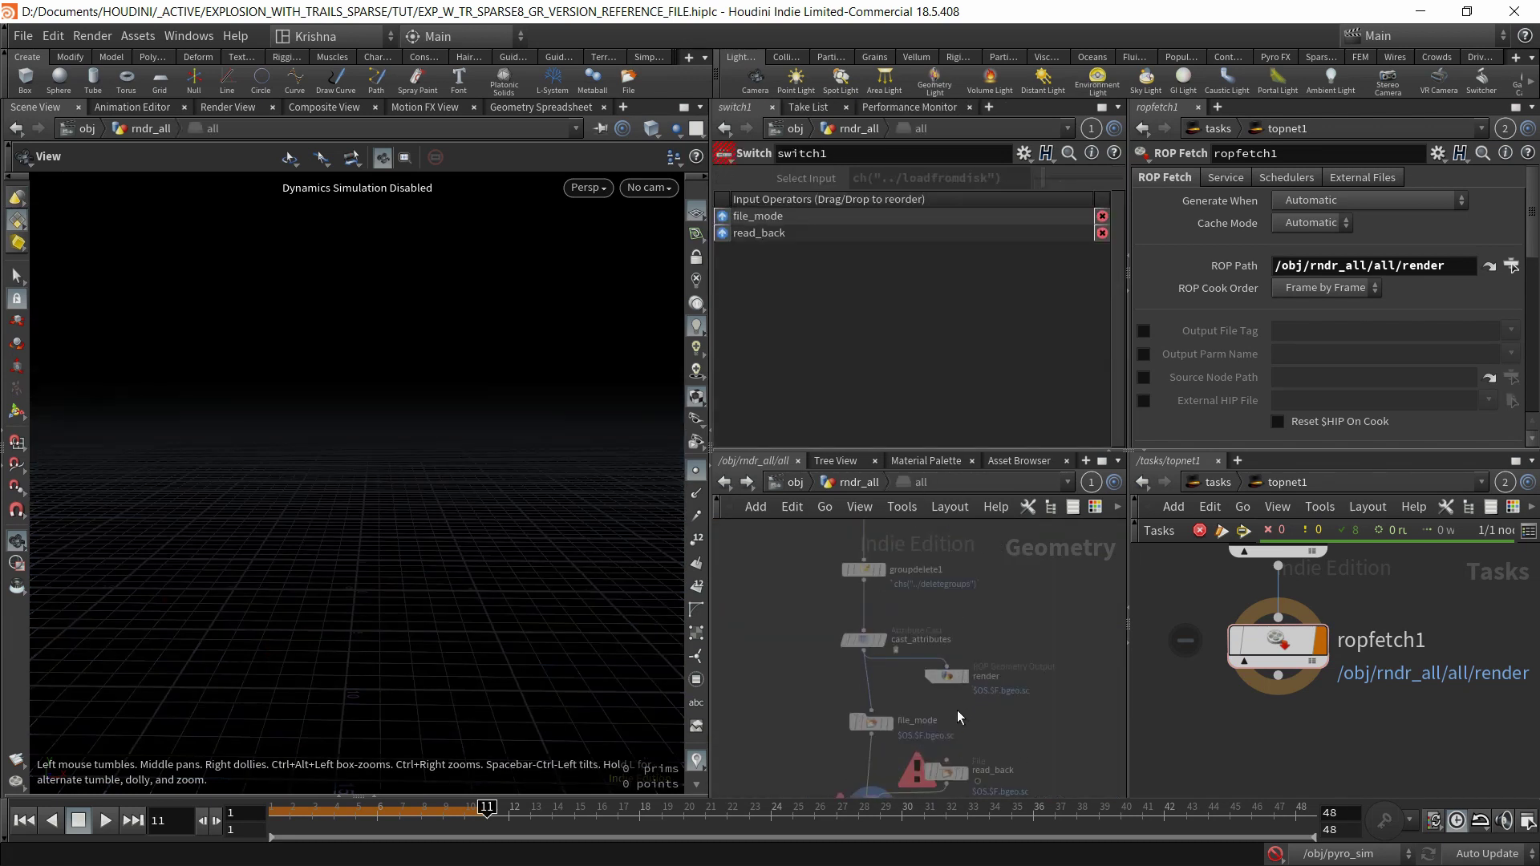
{"action": "left_click", "coordinate": [948, 678]}
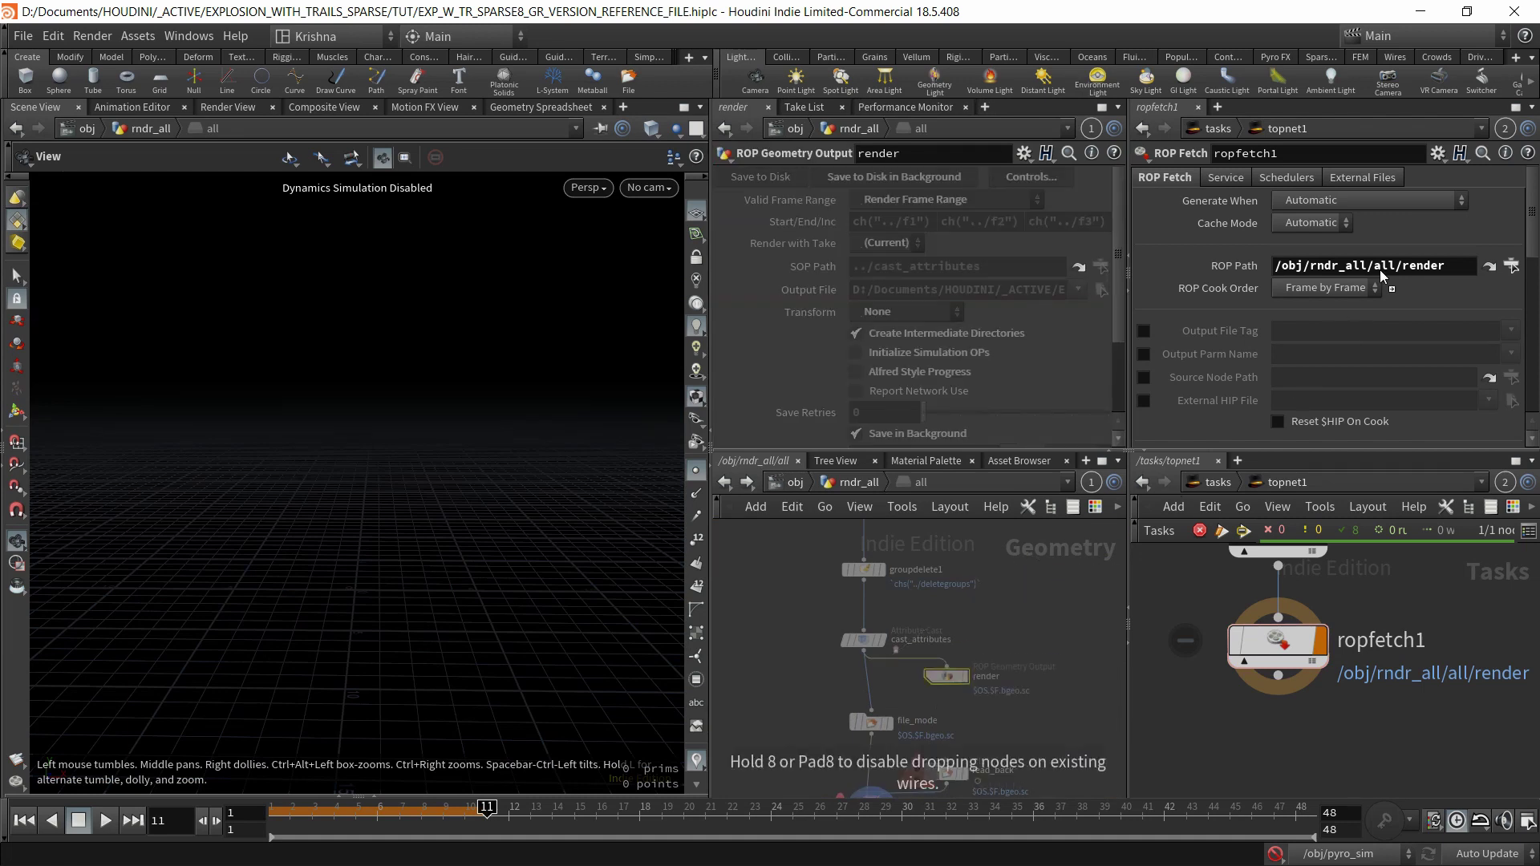
{"action": "left_click", "coordinate": [849, 482]}
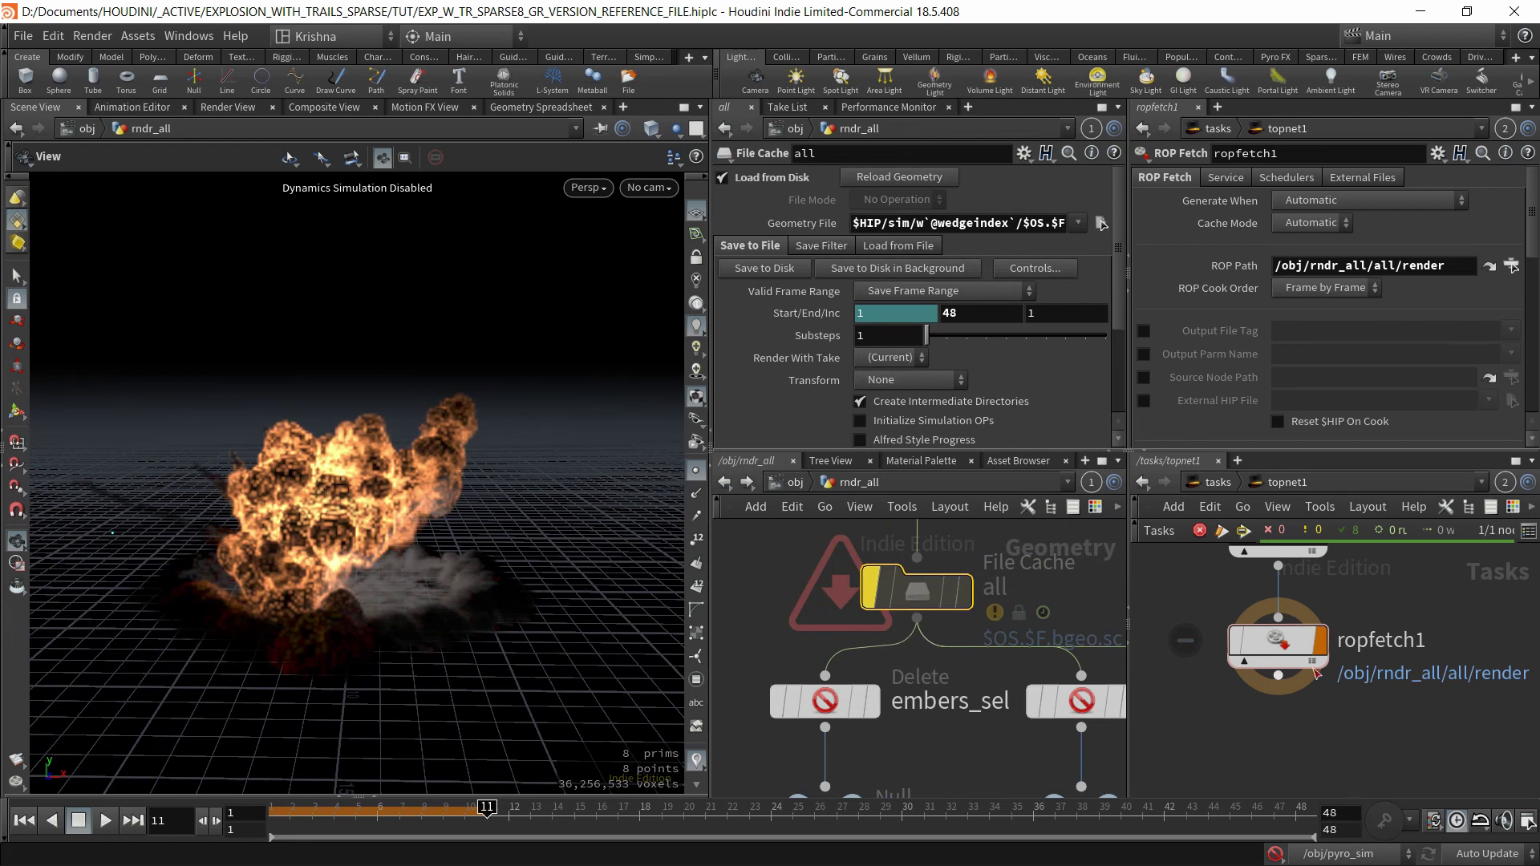
Look over the generate and cook commands available for ropfetch1 without running any.
{"action": "left_click", "coordinate": [1283, 651]}
{"action": "right_click", "coordinate": [1284, 653]}
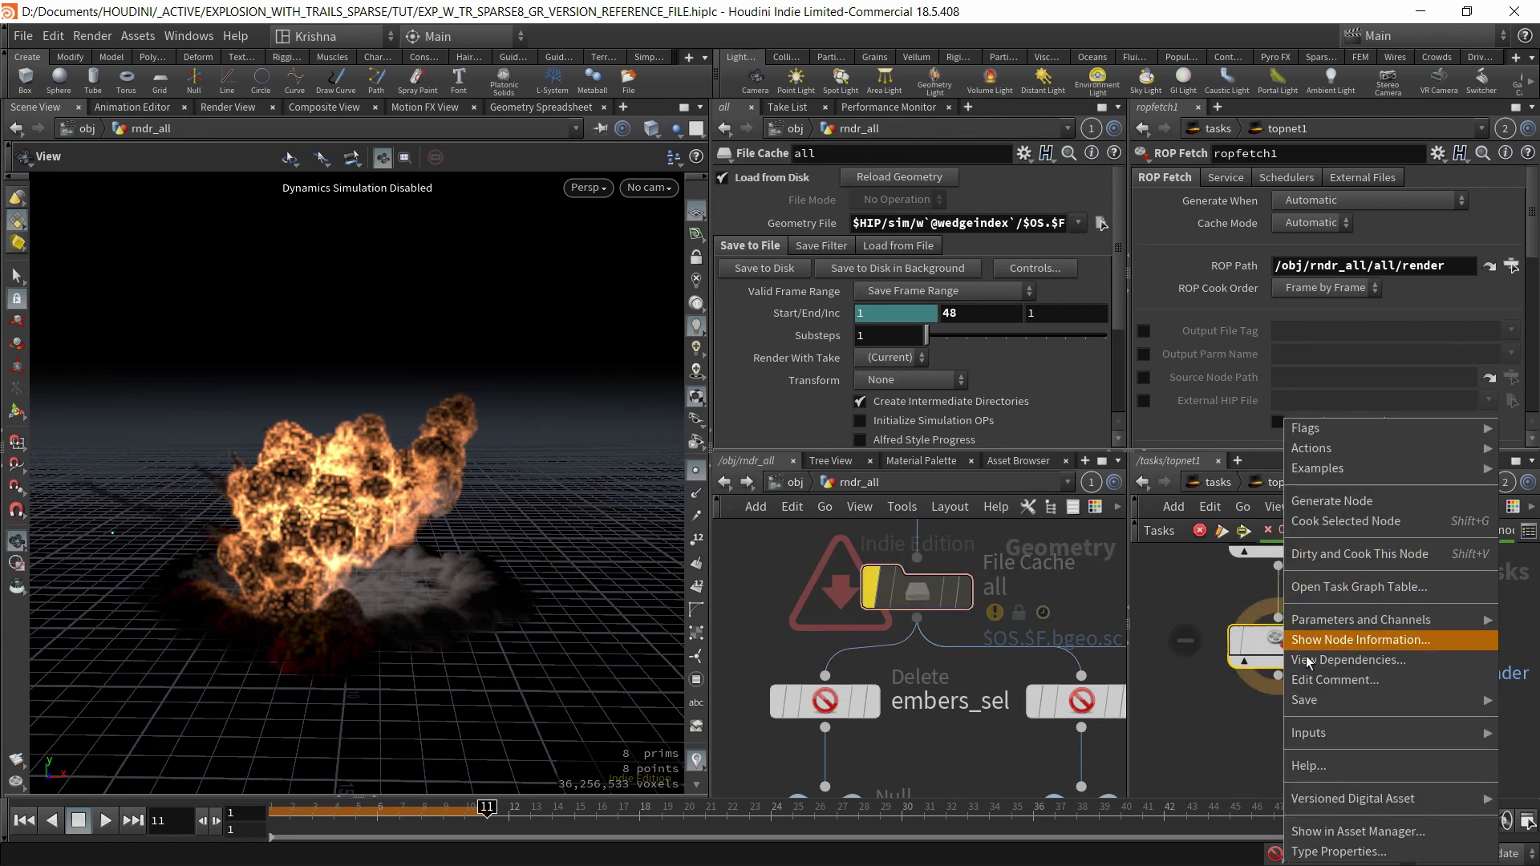
{"action": "left_click", "coordinate": [1225, 738]}
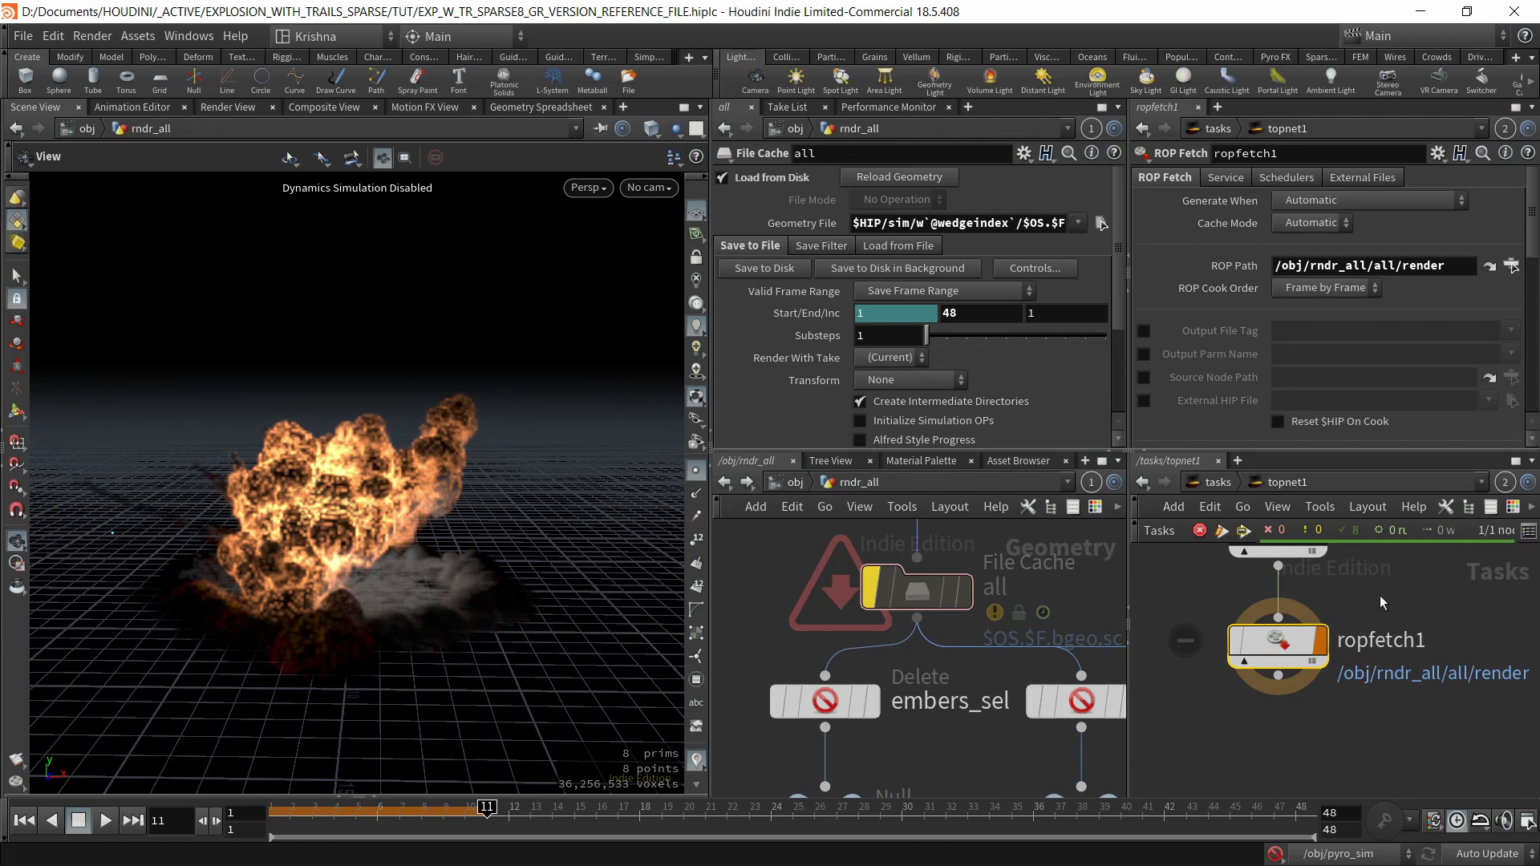
Select wedge2's second work item and return from rndr_all to the object level.
{"action": "middle_click_drag", "start_coordinate": [1444, 595], "coordinate": [1445, 688]}
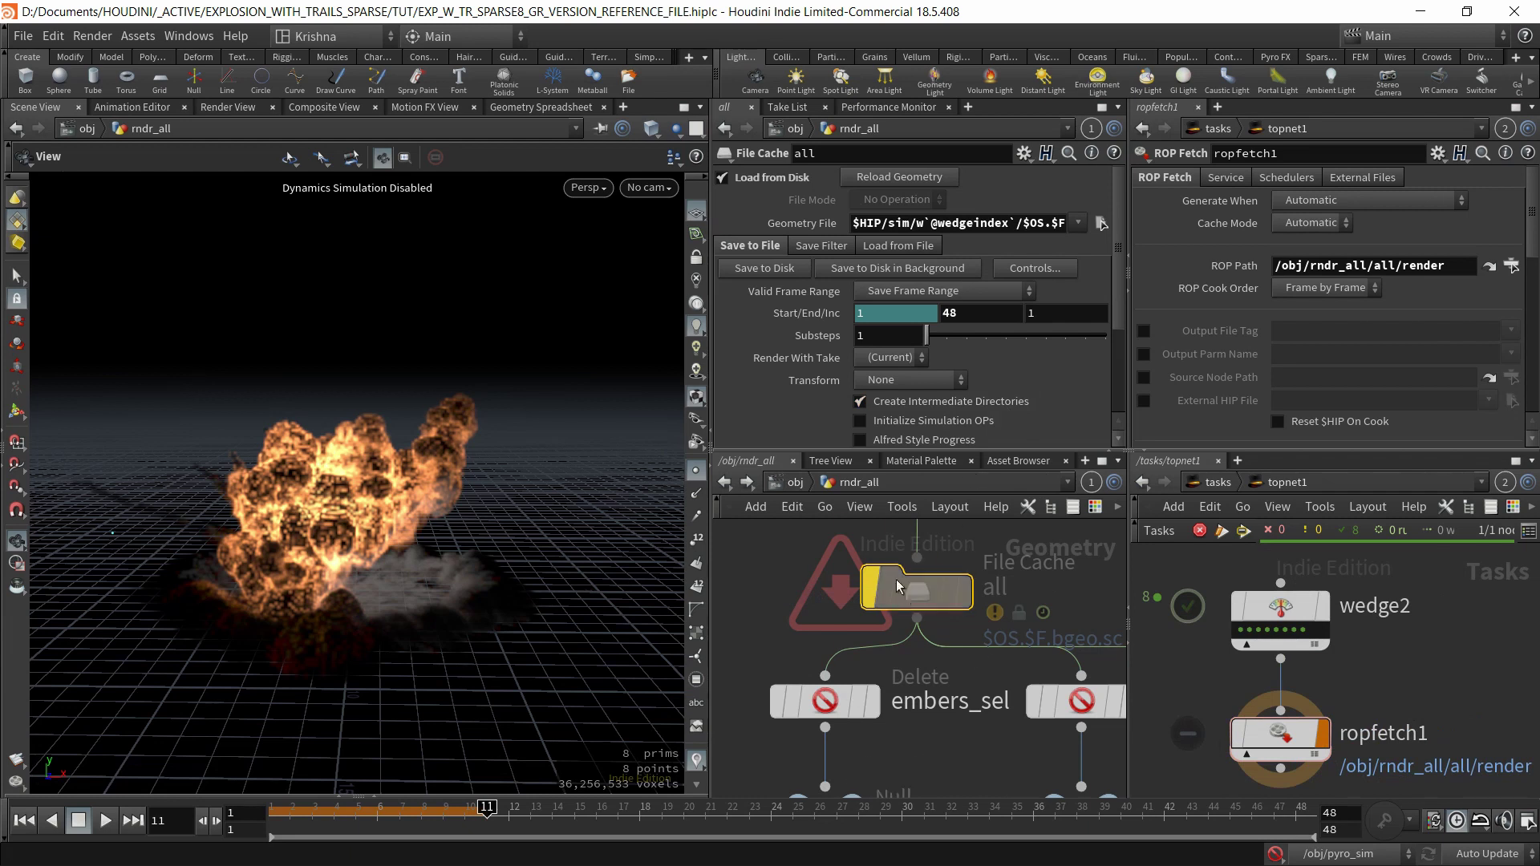
{"action": "mouse_move", "coordinate": [911, 606]}
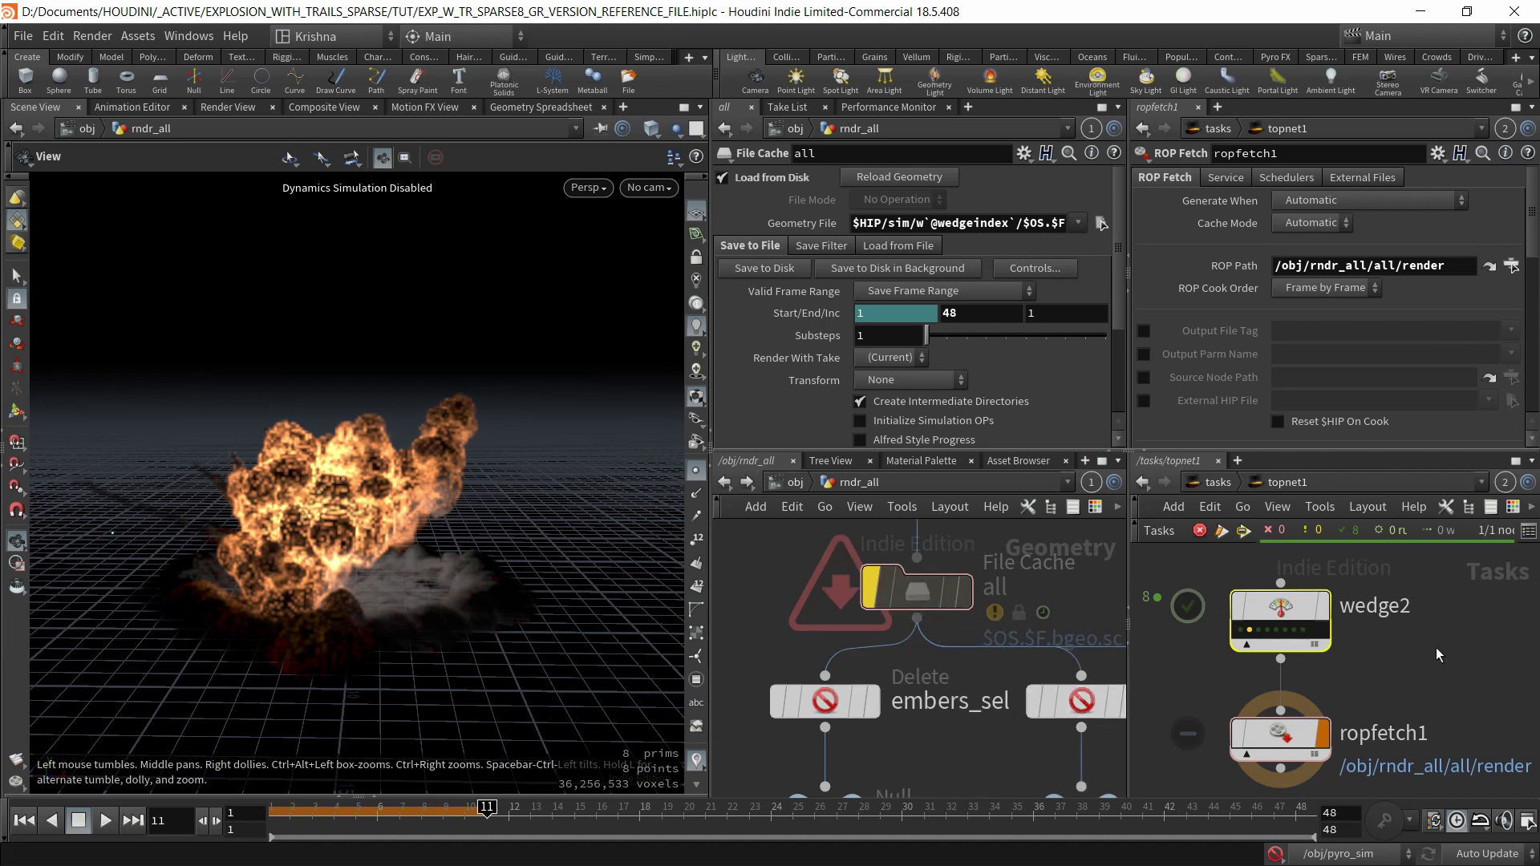
{"action": "left_click", "coordinate": [794, 484]}
Look over the lights and cameras in the object network and show cam1's view settings.
{"action": "middle_click_drag", "start_coordinate": [850, 610], "coordinate": [763, 601]}
{"action": "scroll", "coordinate": [868, 623], "scroll_direction": "down", "scroll_amount": 1}
{"action": "scroll", "coordinate": [882, 609], "scroll_direction": "down", "scroll_amount": 2}
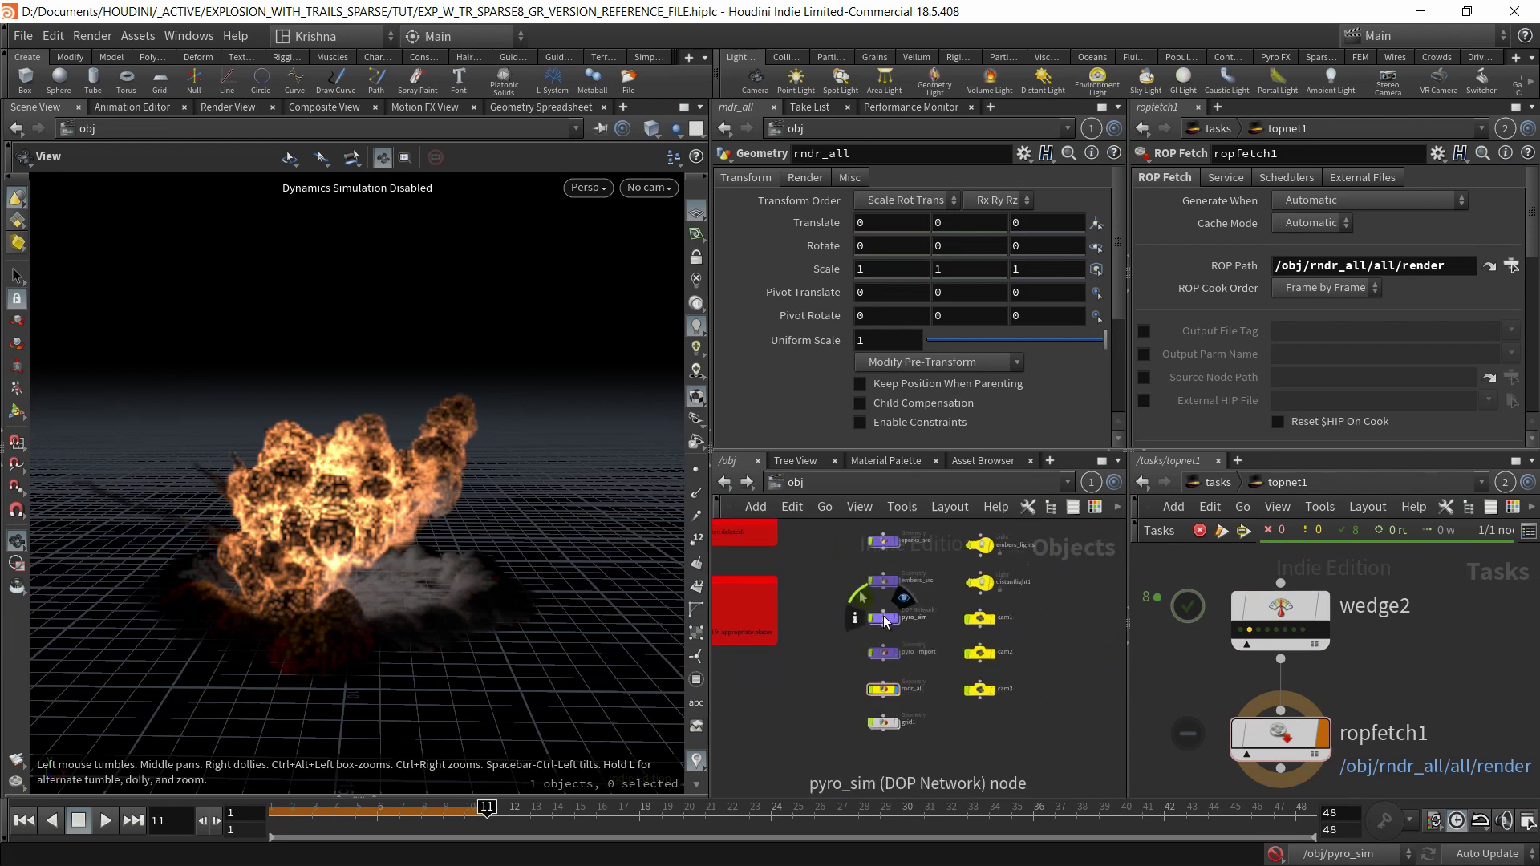
{"action": "middle_click_drag", "start_coordinate": [1025, 610], "coordinate": [1041, 687]}
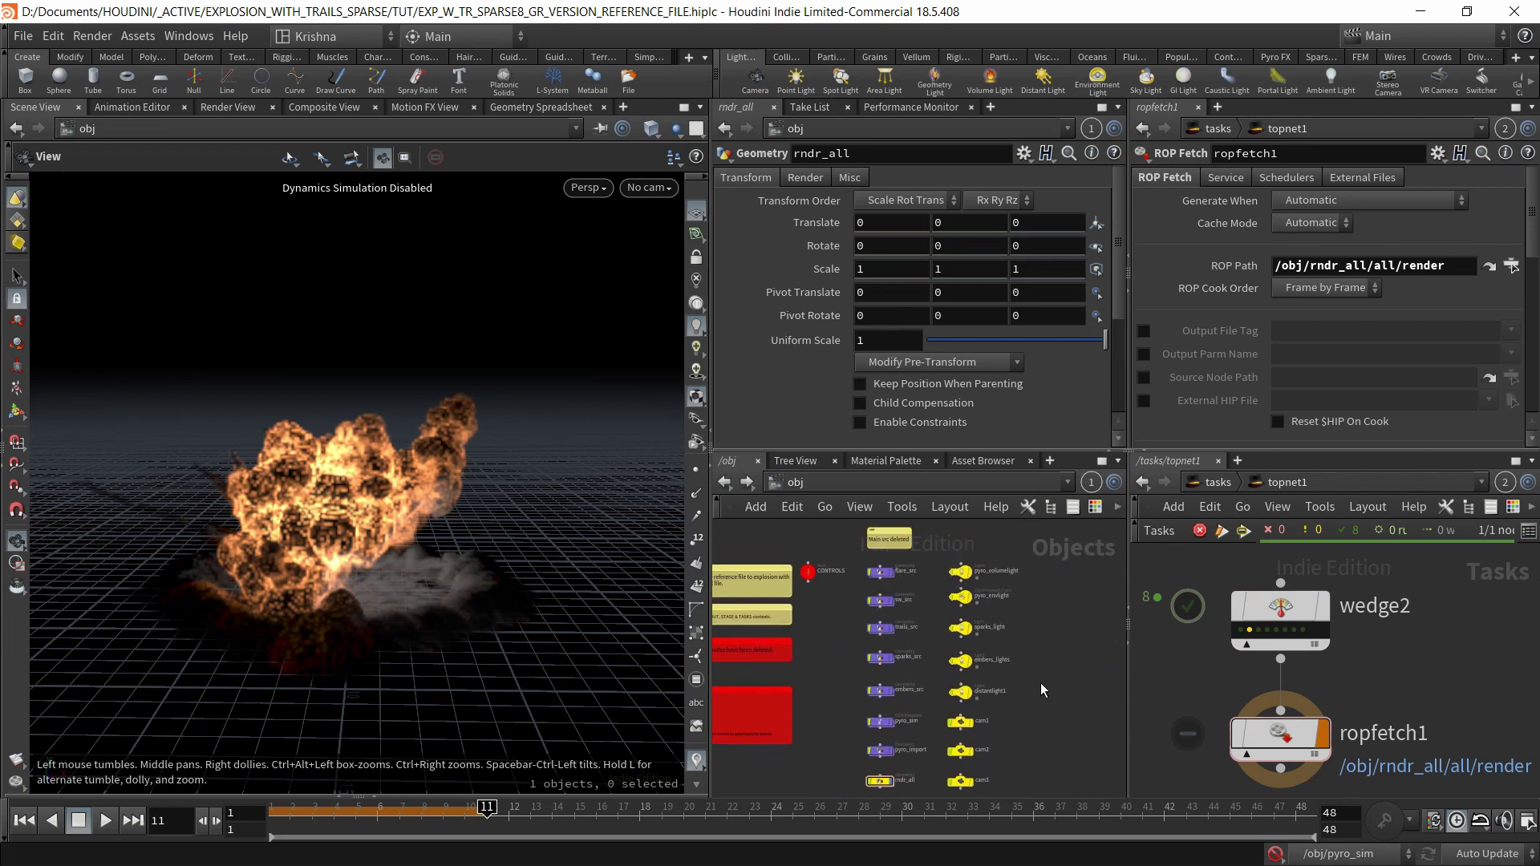
{"action": "left_click_drag", "start_coordinate": [1052, 563], "coordinate": [958, 793]}
{"action": "left_click", "coordinate": [1036, 744]}
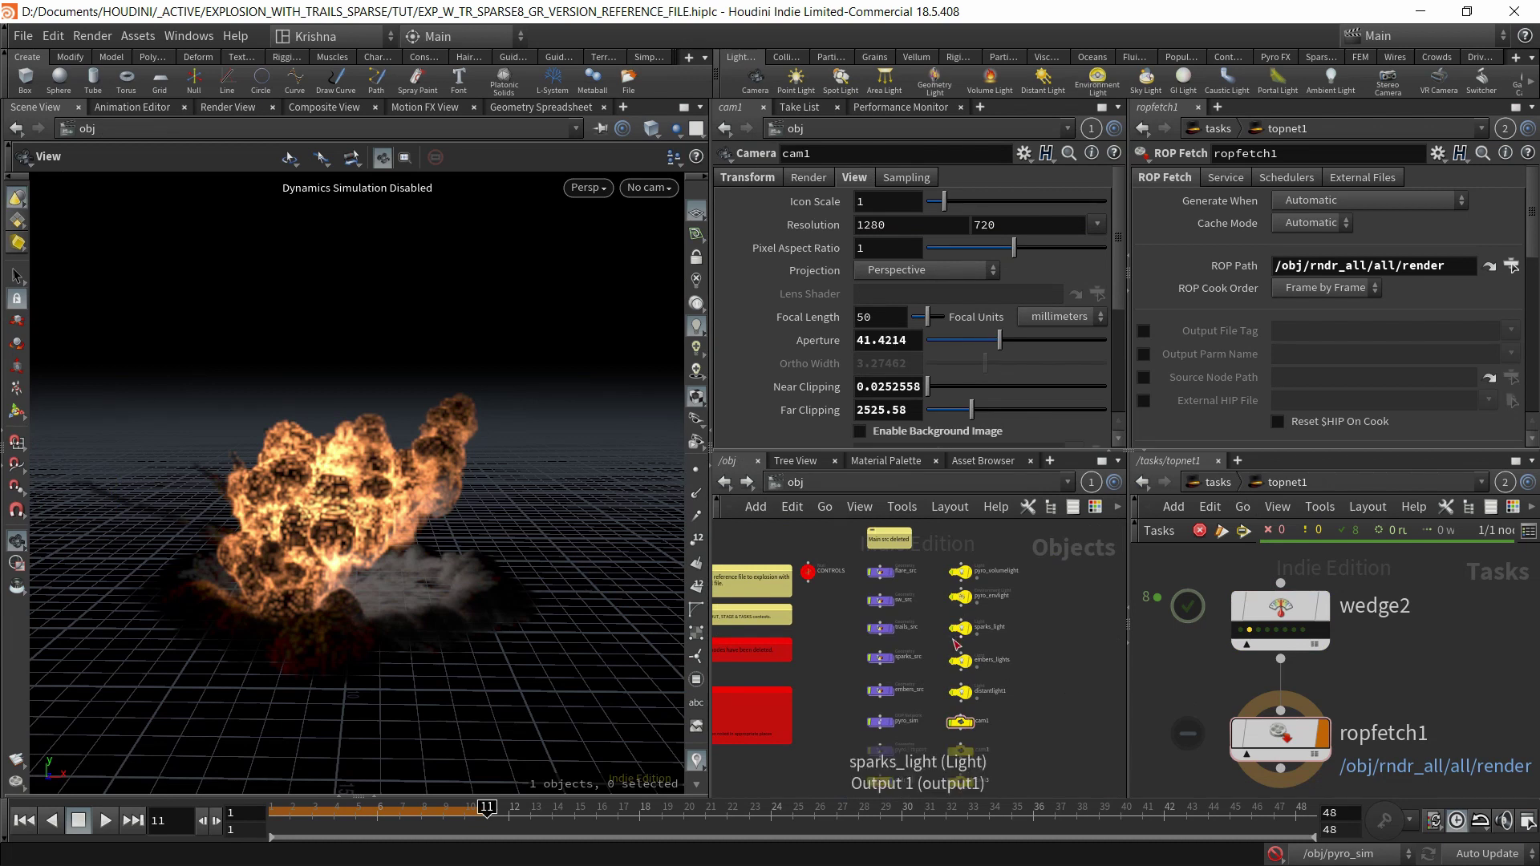
Review the render material of embers_src and the light settings of sparks_light.
{"action": "scroll", "coordinate": [923, 674], "scroll_direction": "up", "scroll_amount": 3}
{"action": "left_click_drag", "start_coordinate": [949, 672], "coordinate": [846, 644]}
{"action": "left_click_drag", "start_coordinate": [932, 690], "coordinate": [844, 737]}
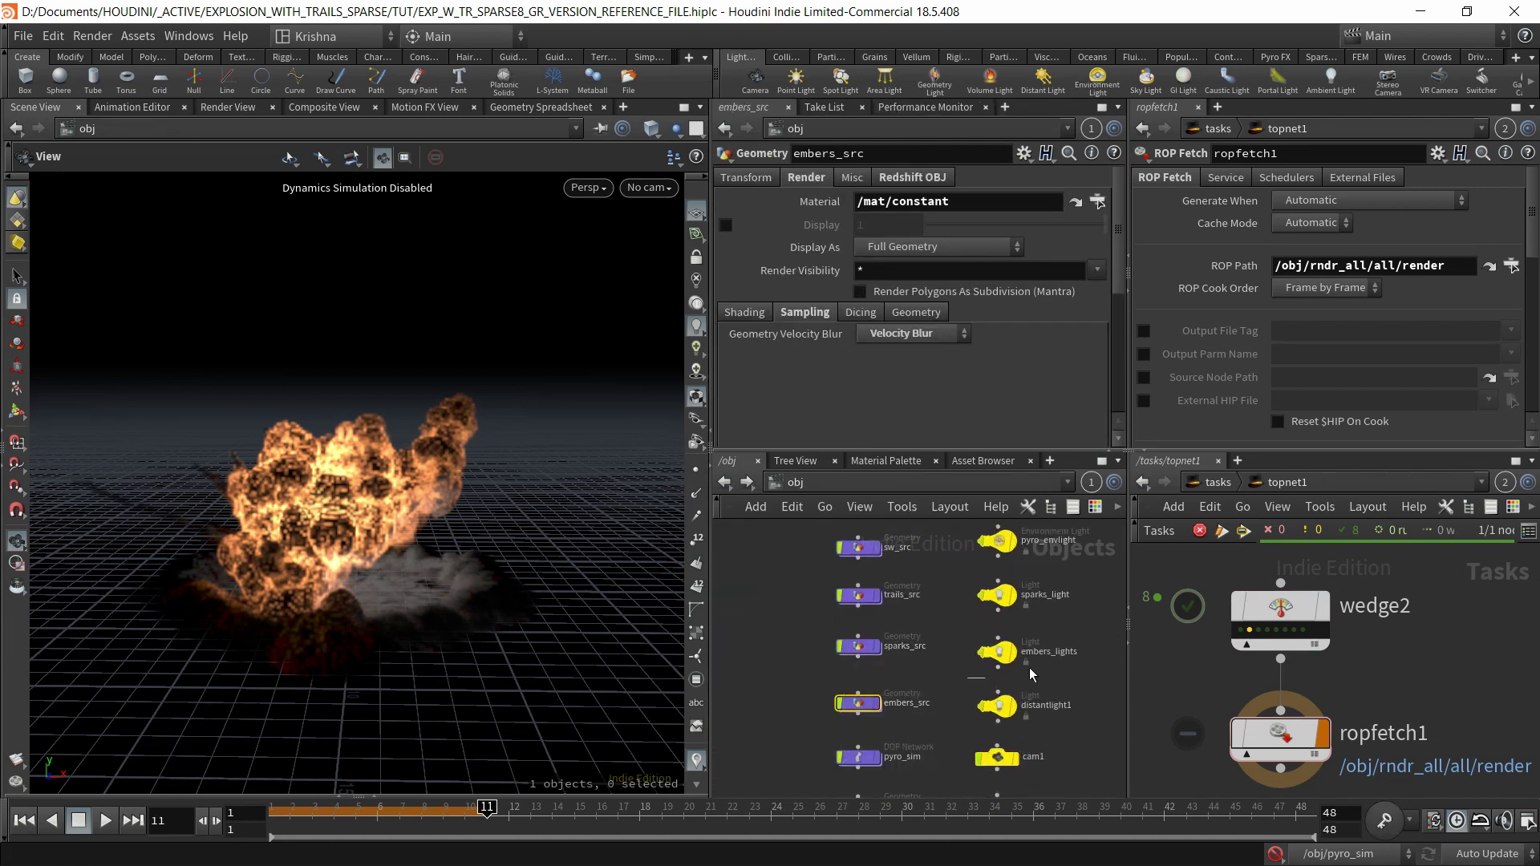
{"action": "left_click_drag", "start_coordinate": [1032, 674], "coordinate": [1084, 688]}
{"action": "left_click", "coordinate": [994, 590]}
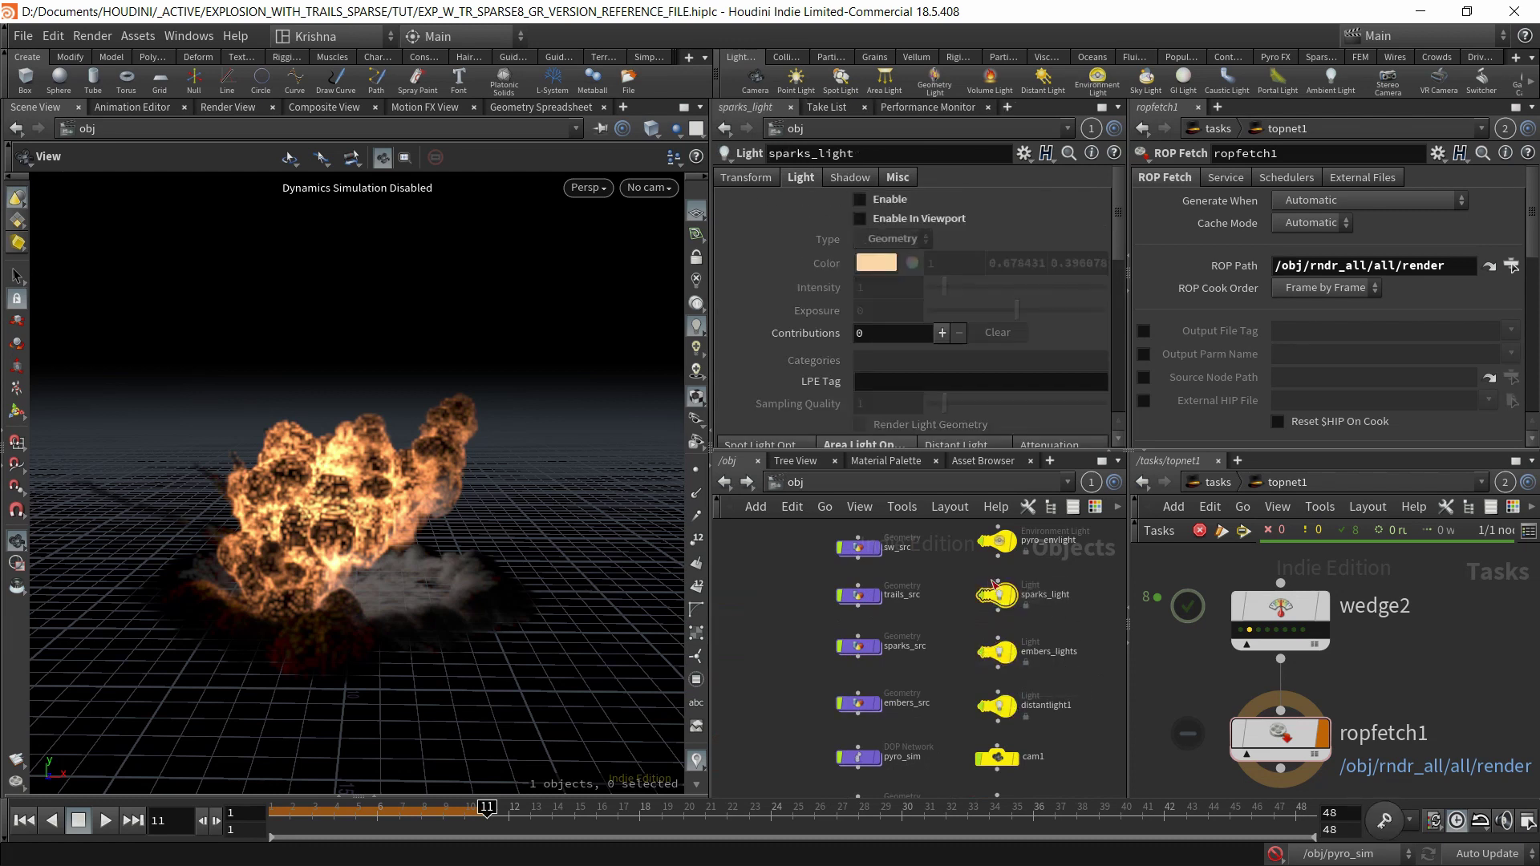
Switch the task network view to the mat context and show the constant material's OpenGL settings.
{"action": "left_click", "coordinate": [1217, 482]}
{"action": "left_click", "coordinate": [1239, 557]}
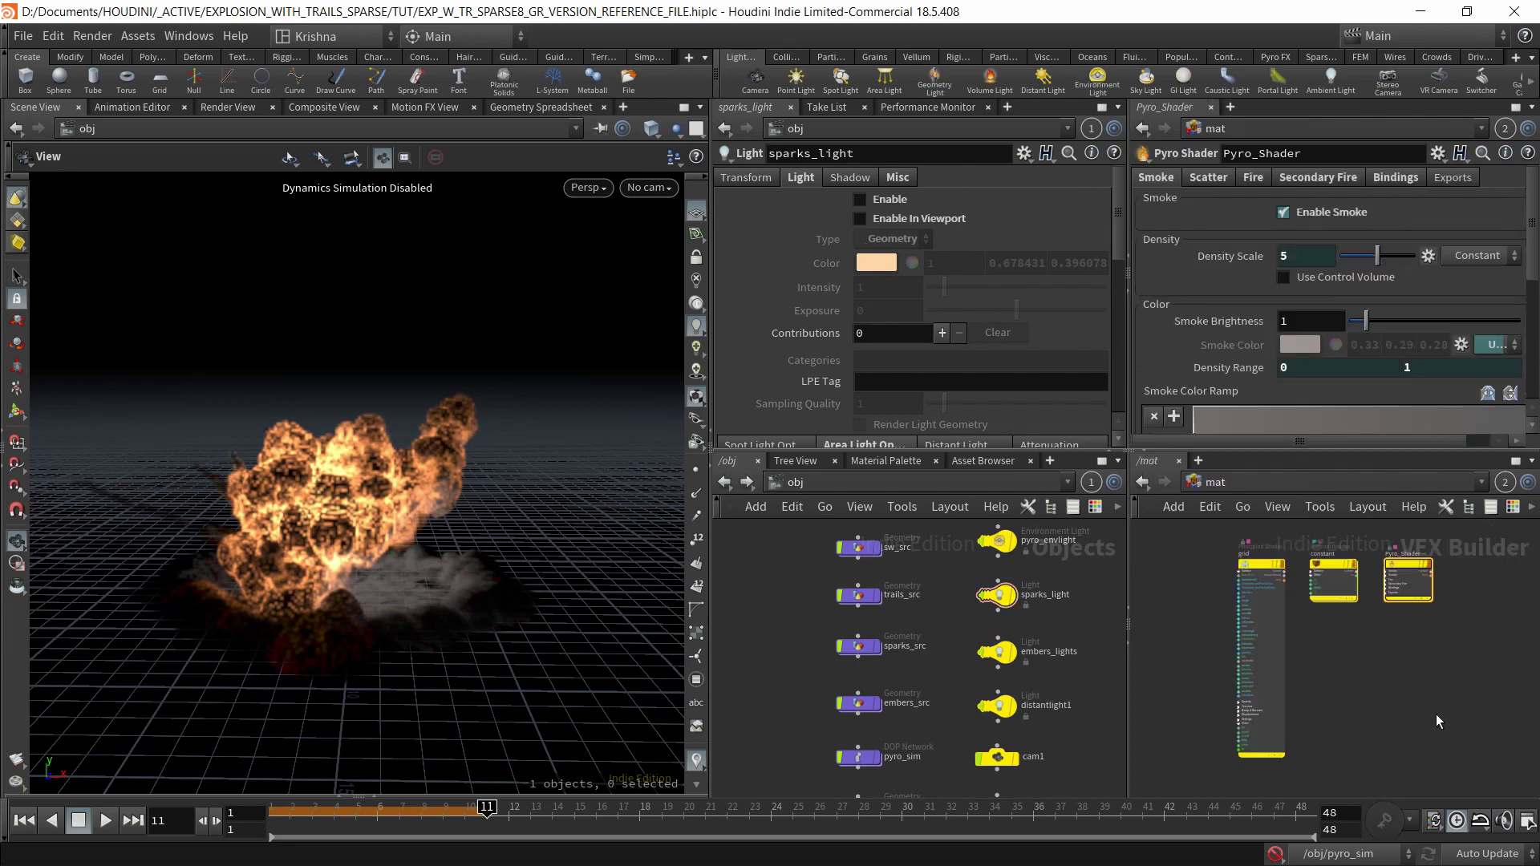
{"action": "scroll", "coordinate": [1347, 583], "scroll_direction": "up", "scroll_amount": 3}
{"action": "left_click", "coordinate": [1316, 602]}
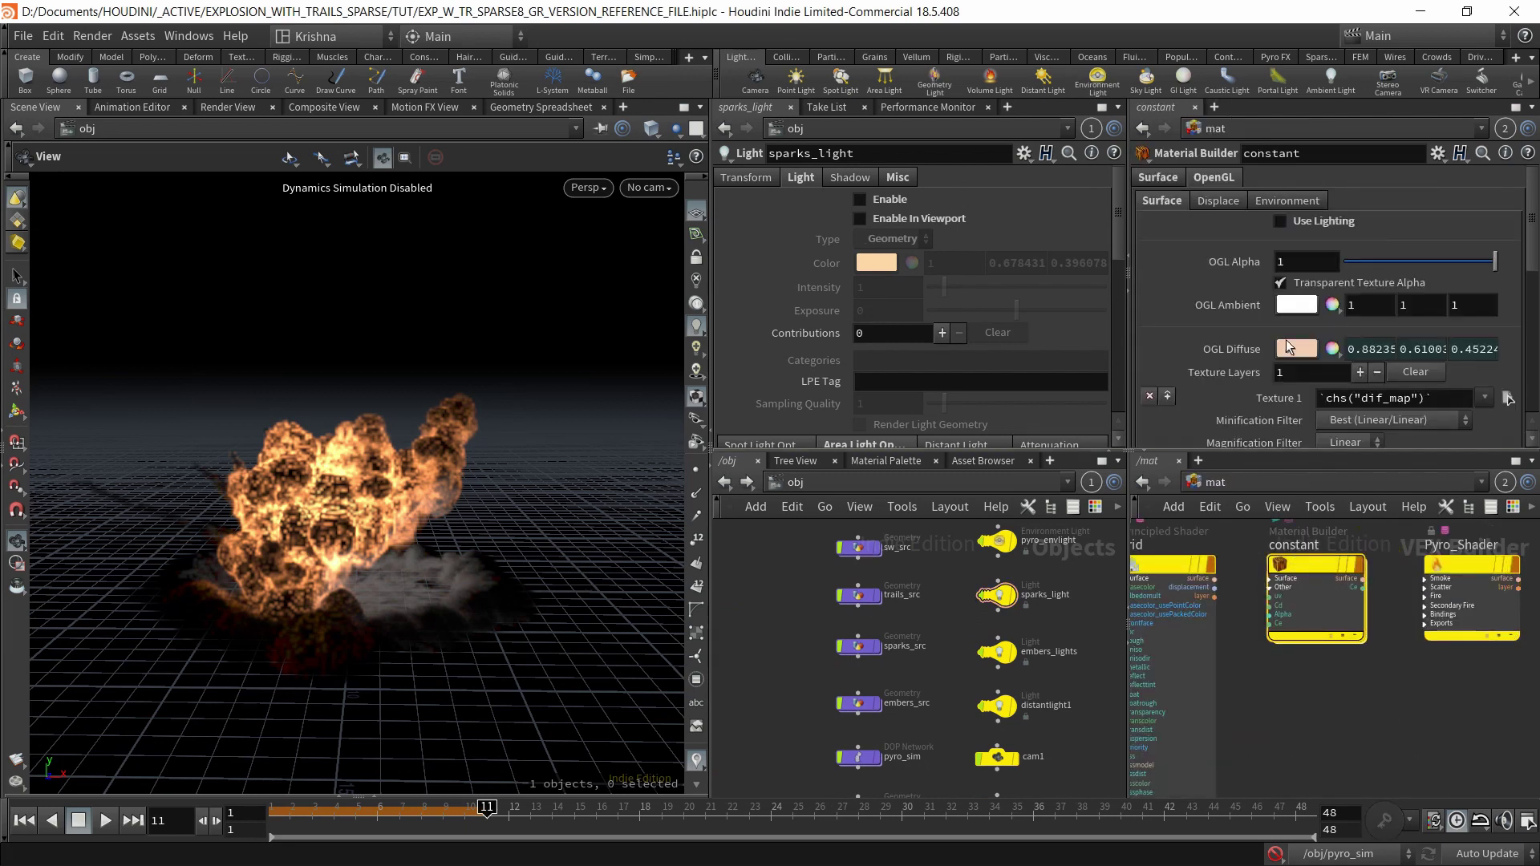
Review the trails_src, sparks_src and embers_src objects, ending on the render settings of embers_src.
{"action": "left_click", "coordinate": [860, 595]}
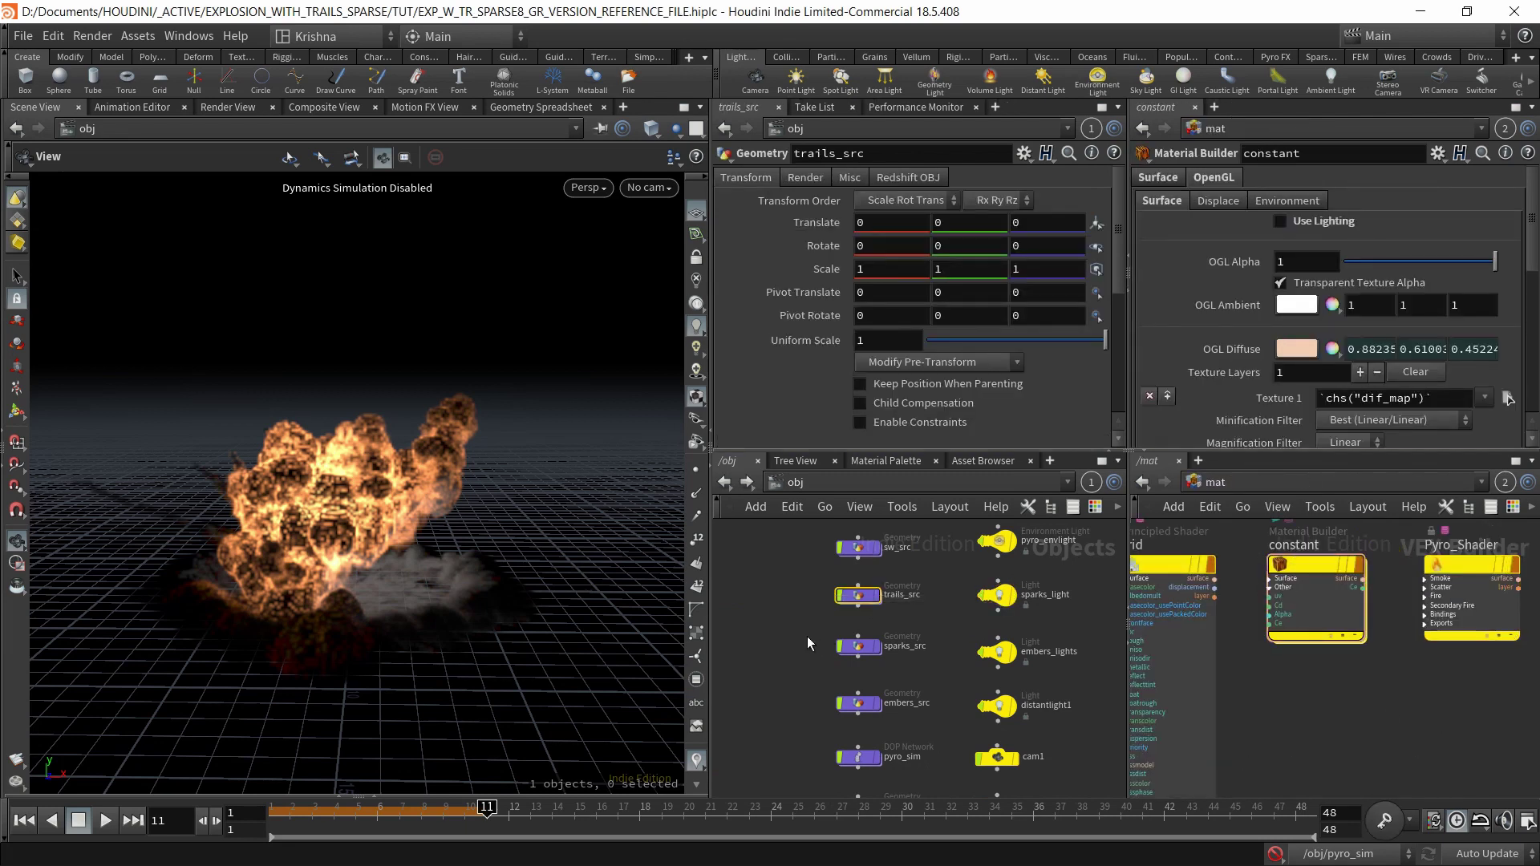
{"action": "left_click", "coordinate": [861, 646]}
{"action": "left_click_drag", "start_coordinate": [812, 733], "coordinate": [977, 670]}
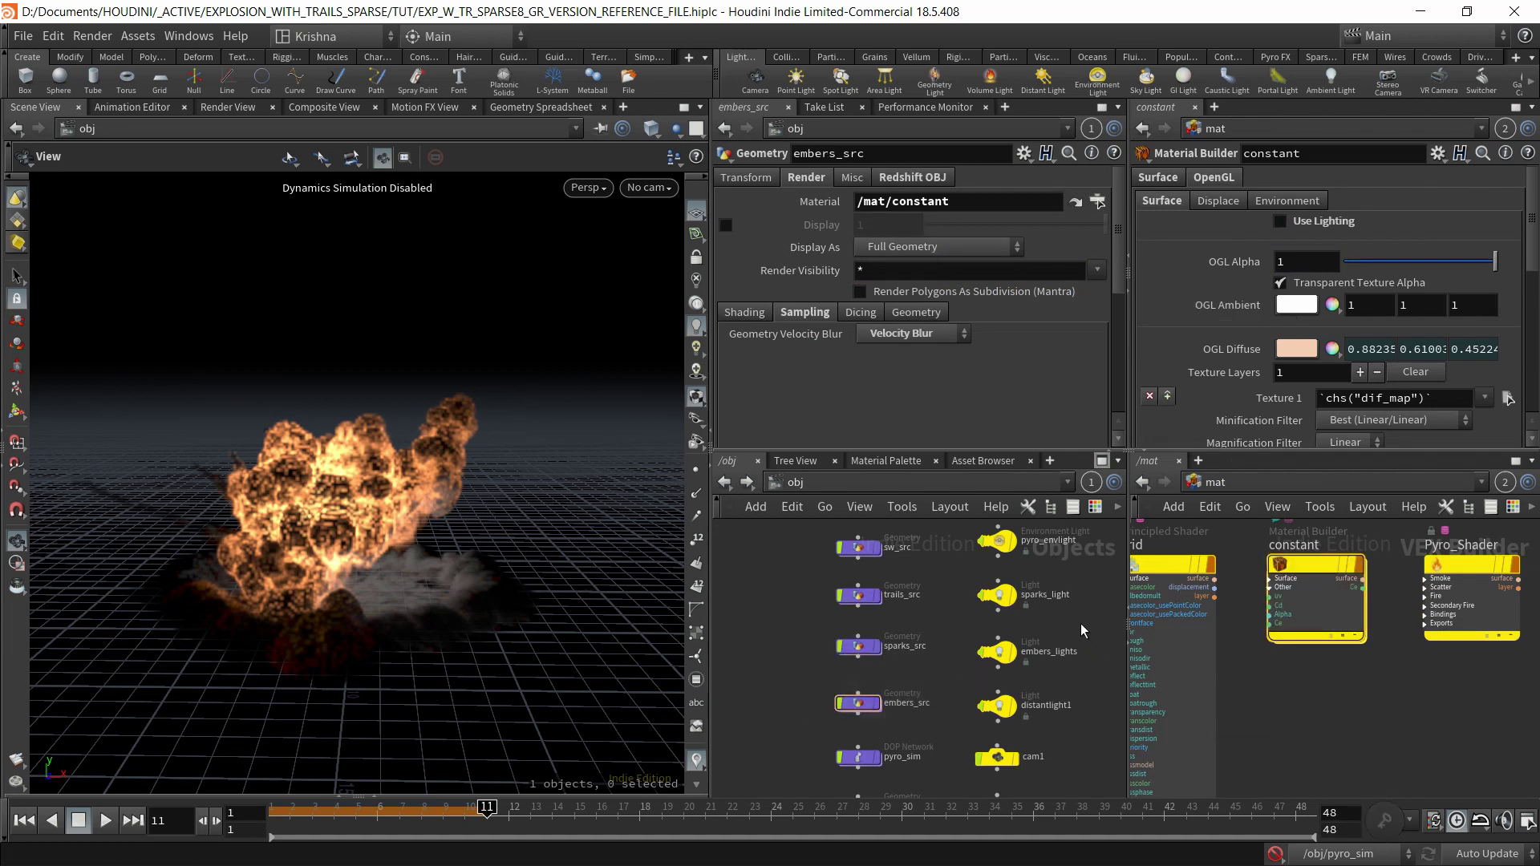
Review the geometry objects referenced by sparks_light and embers_lights, plus the light and transform settings of embers_lights.
{"action": "left_click", "coordinate": [999, 595]}
{"action": "scroll", "coordinate": [964, 345], "scroll_direction": "down", "scroll_amount": 4}
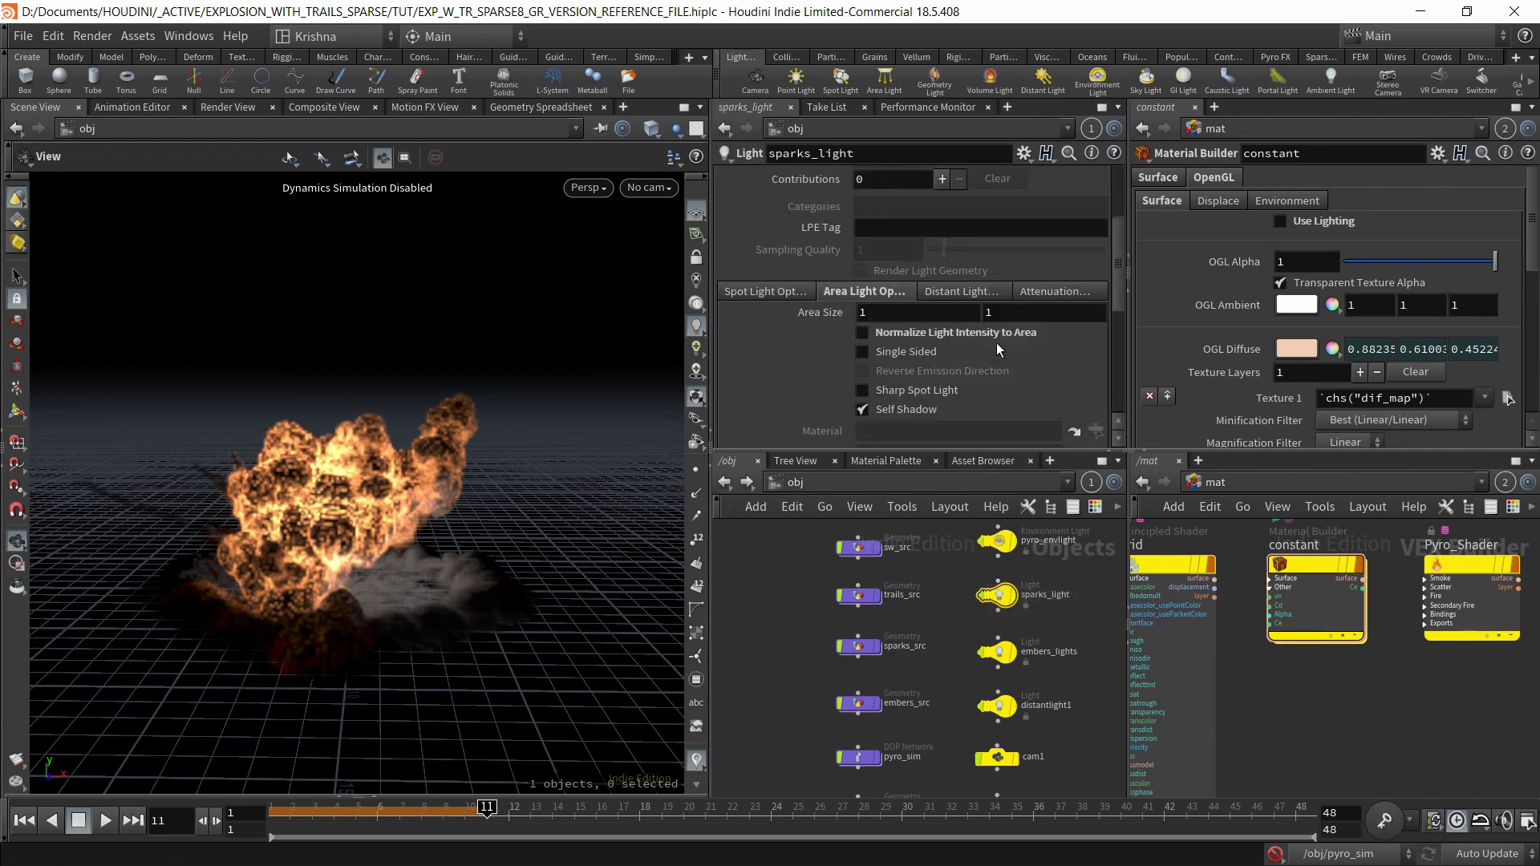
{"action": "scroll", "coordinate": [995, 361], "scroll_direction": "down", "scroll_amount": 5}
{"action": "left_click_drag", "start_coordinate": [892, 363], "coordinate": [1030, 364]}
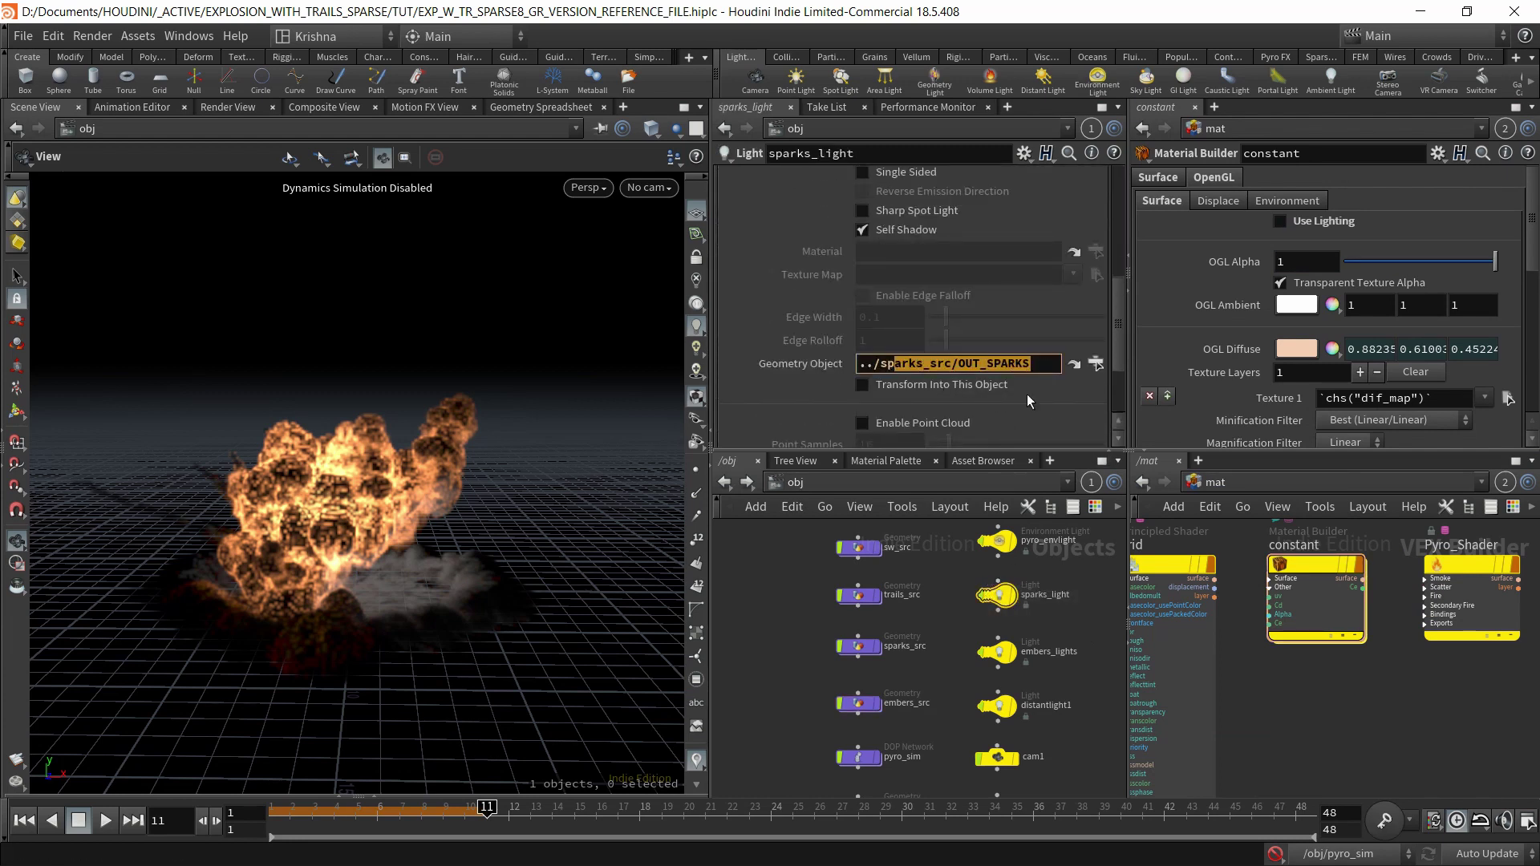
{"action": "left_click", "coordinate": [998, 651]}
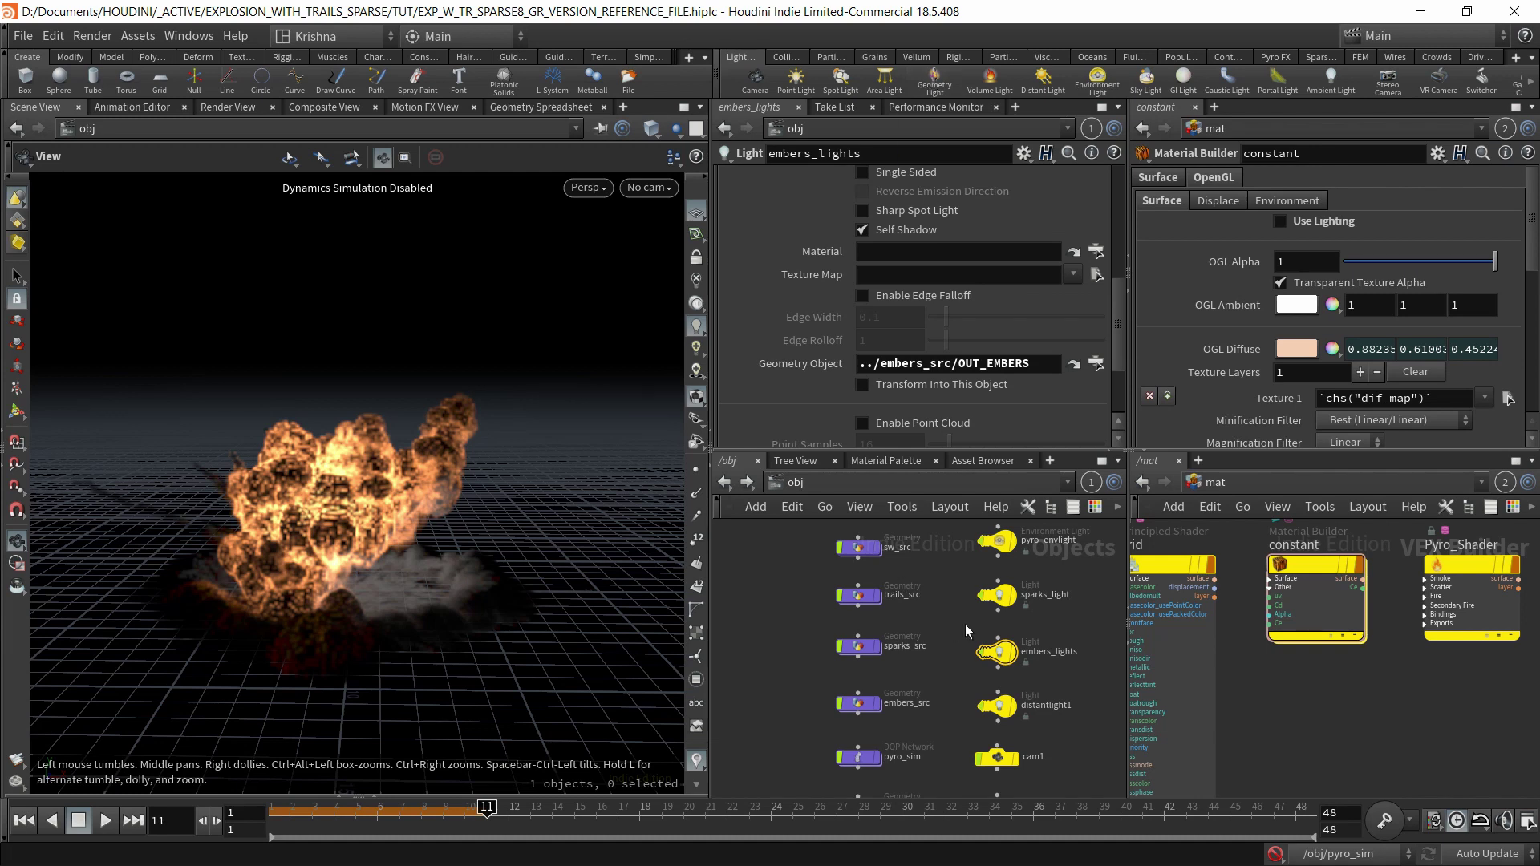
{"action": "scroll", "coordinate": [818, 305], "scroll_direction": "up", "scroll_amount": 6}
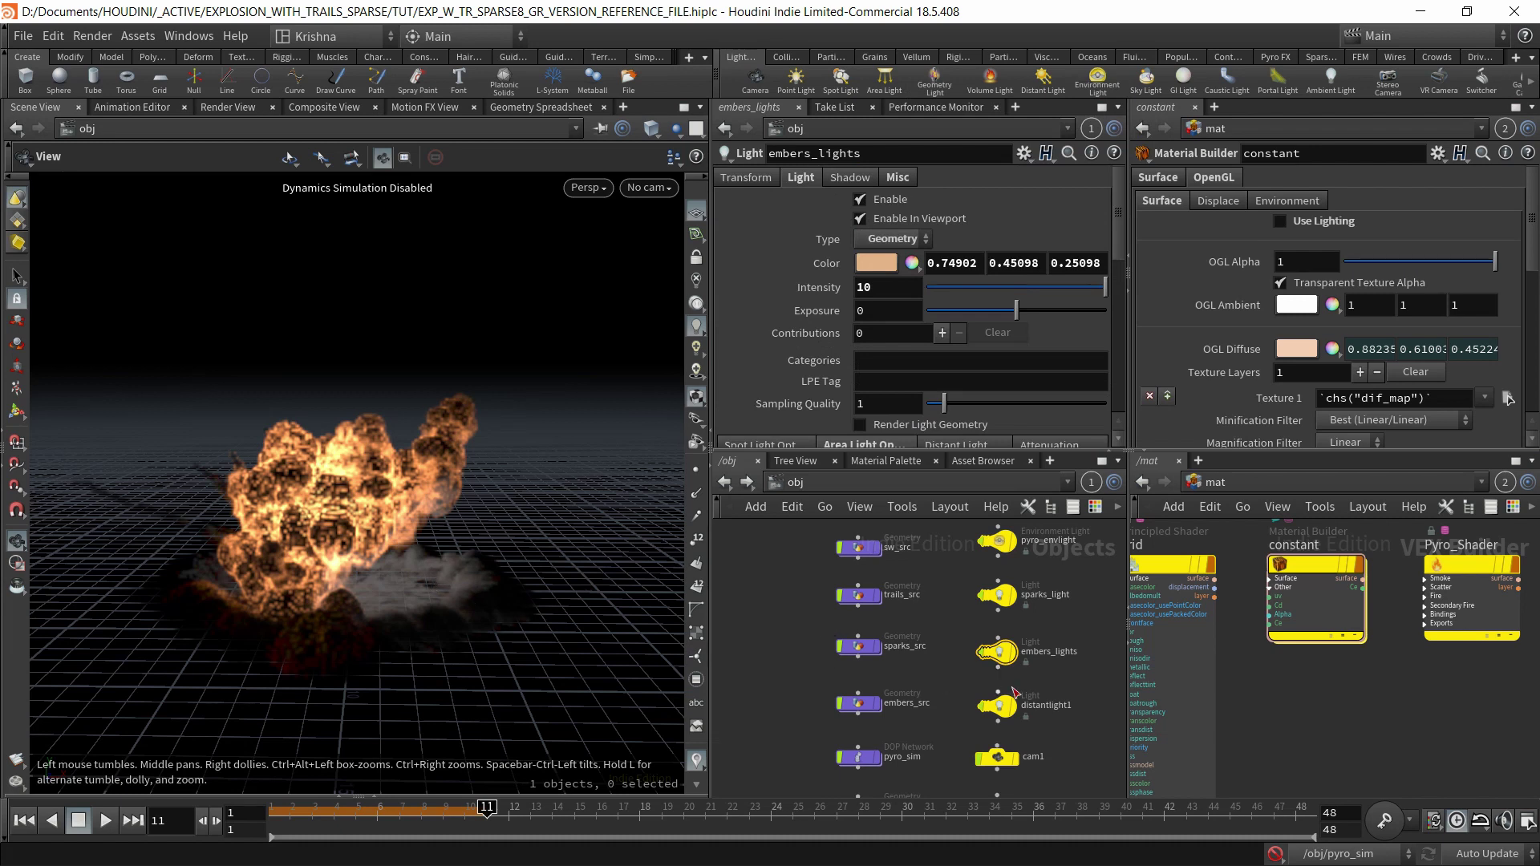
{"action": "left_click", "coordinate": [750, 180]}
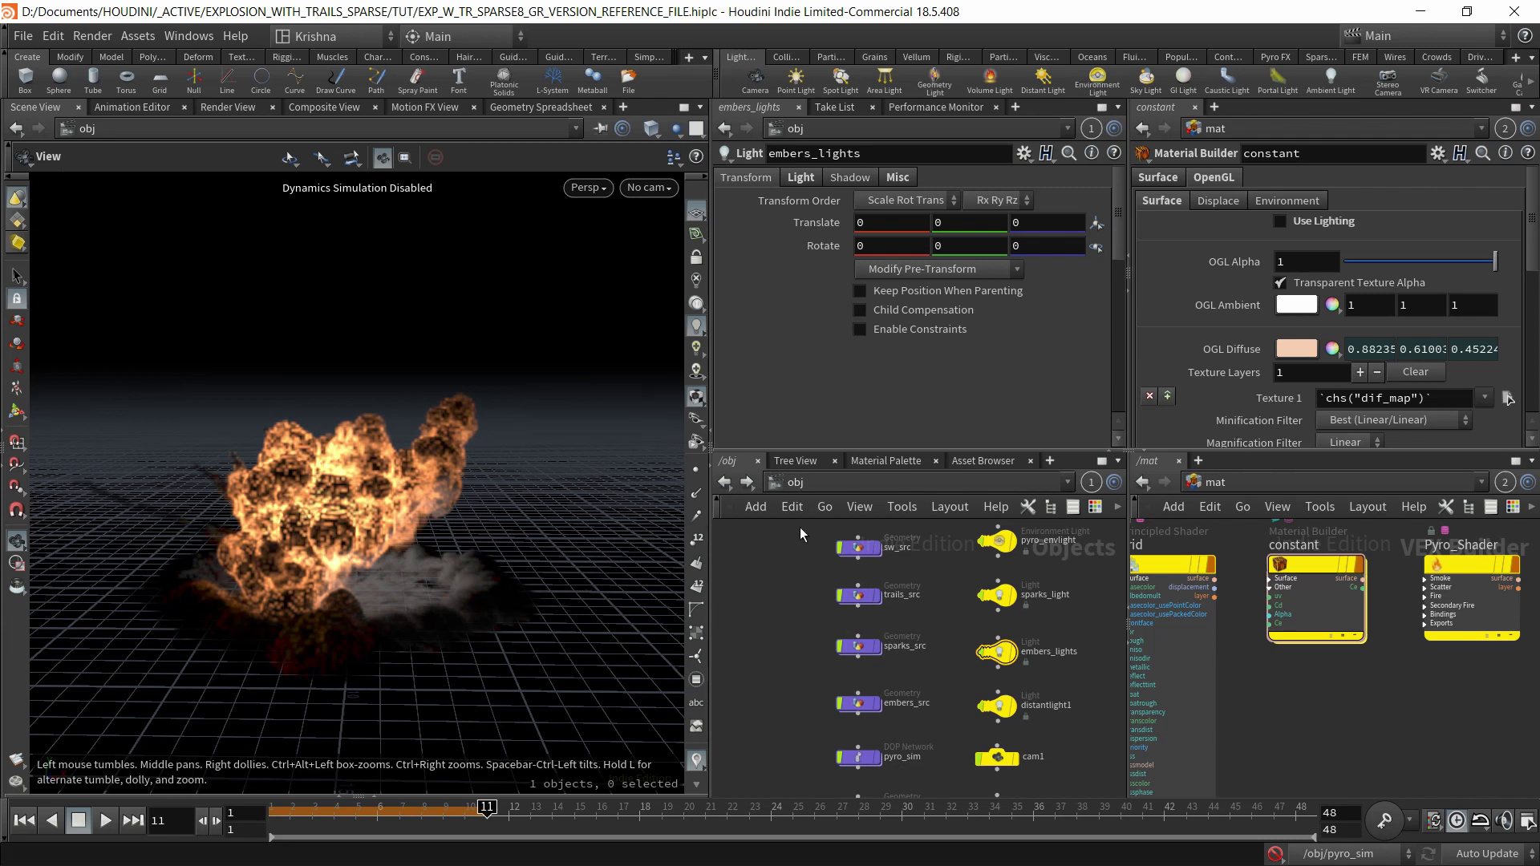
Switch the object network to the stage context and look through /cam1 in the viewport.
{"action": "left_click", "coordinate": [790, 483]}
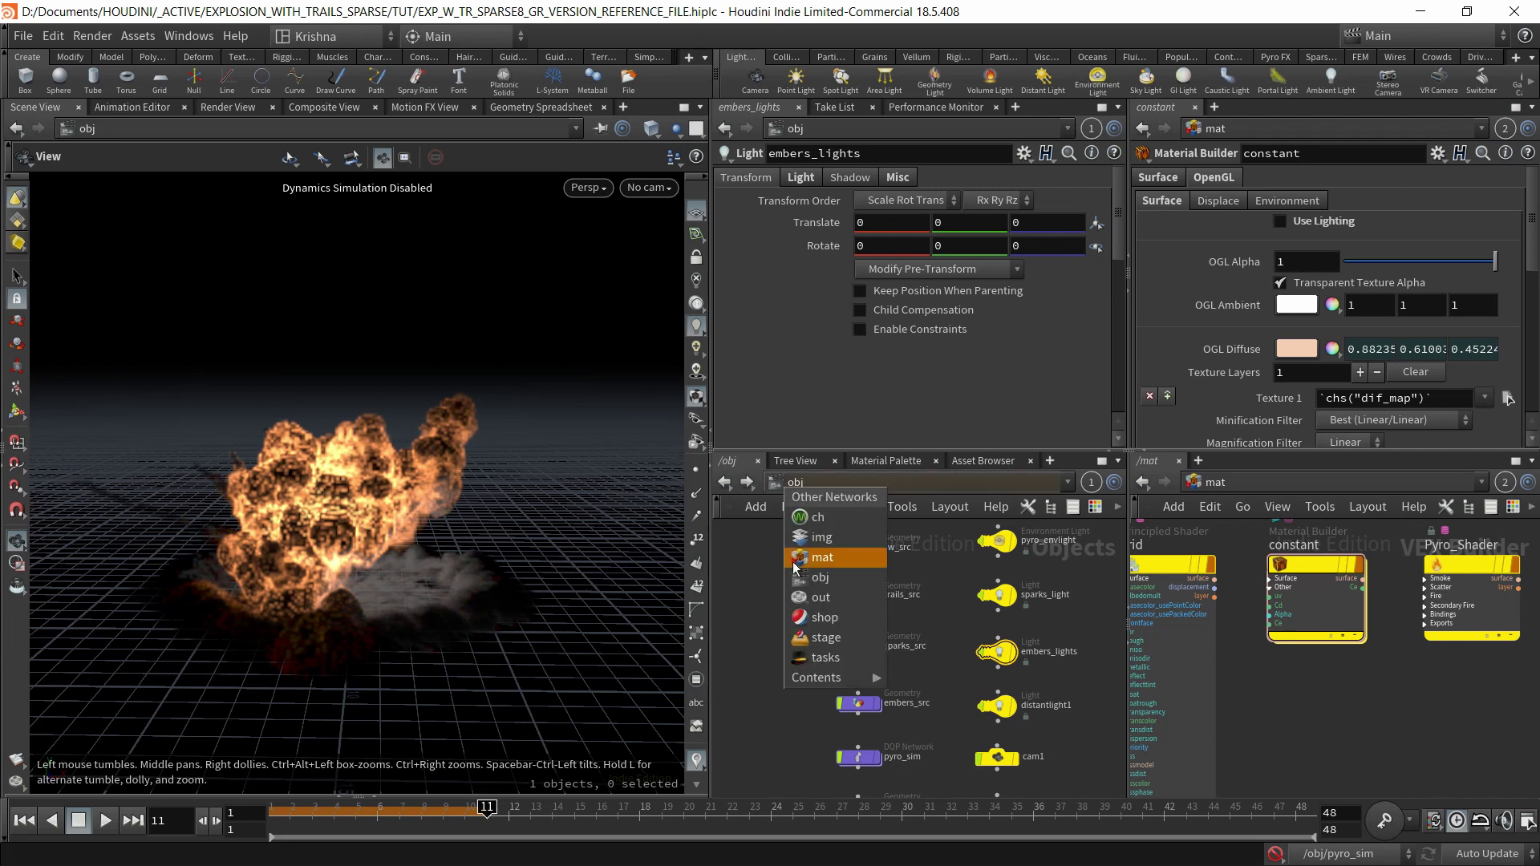
{"action": "left_click", "coordinate": [802, 637]}
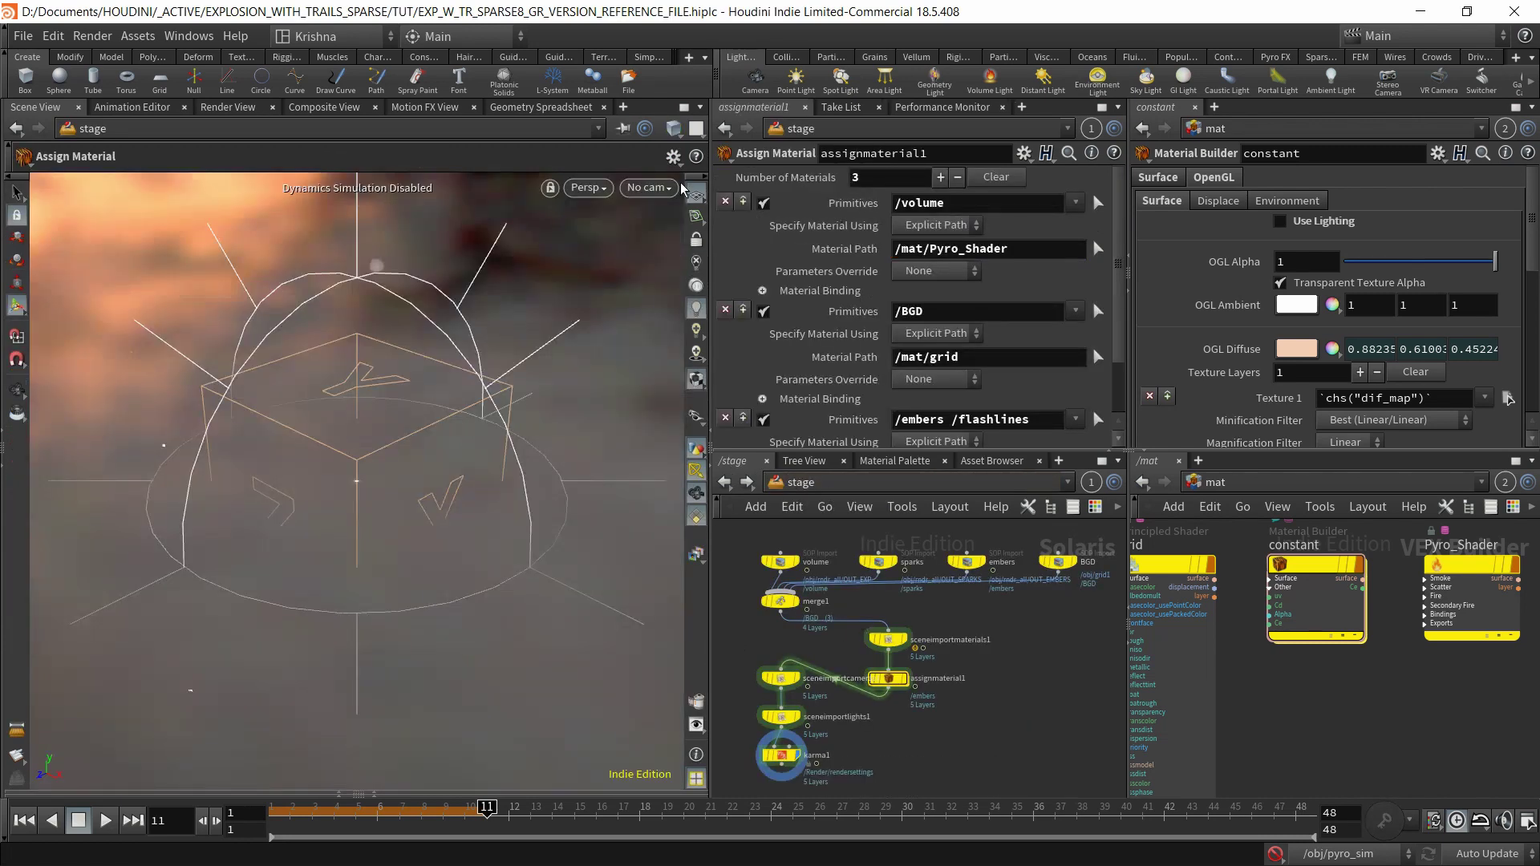
{"action": "left_click", "coordinate": [648, 187]}
{"action": "mouse_move", "coordinate": [670, 245]}
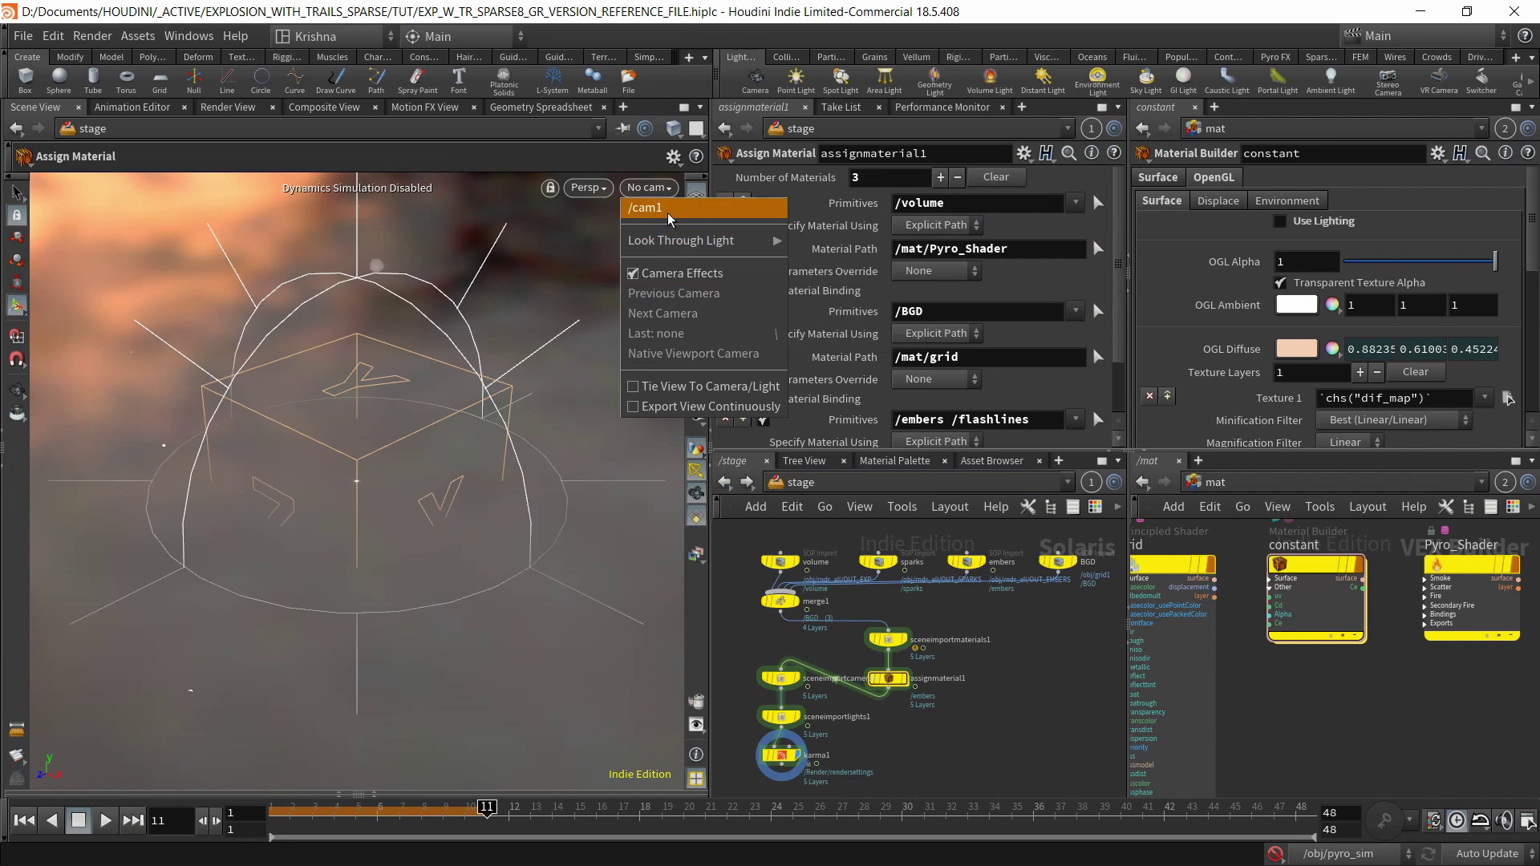
{"action": "left_click", "coordinate": [646, 208]}
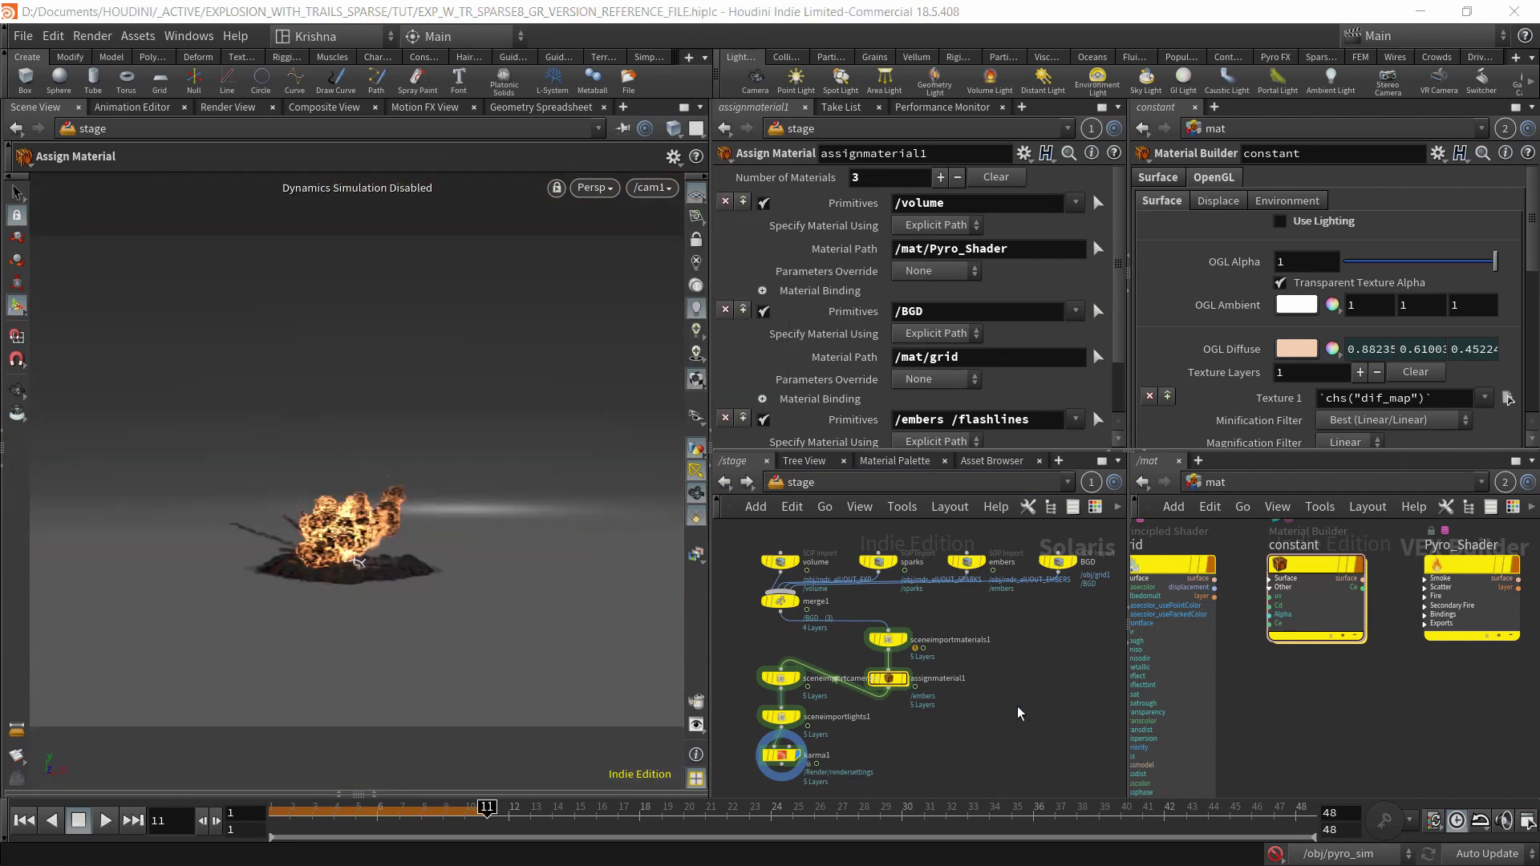
{"action": "left_click", "coordinate": [594, 187]}
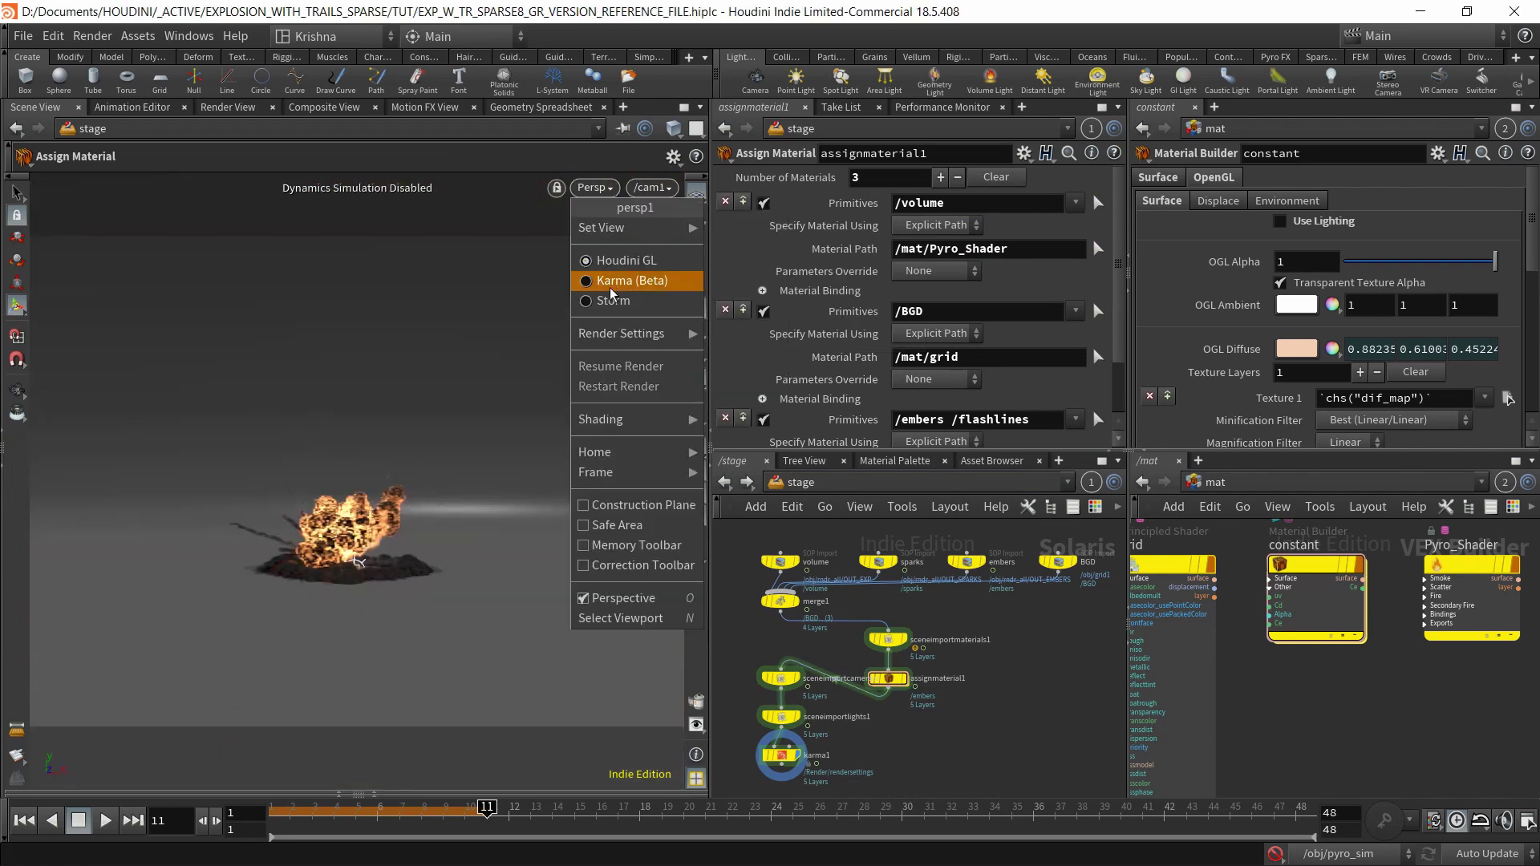
{"action": "left_click", "coordinate": [799, 536]}
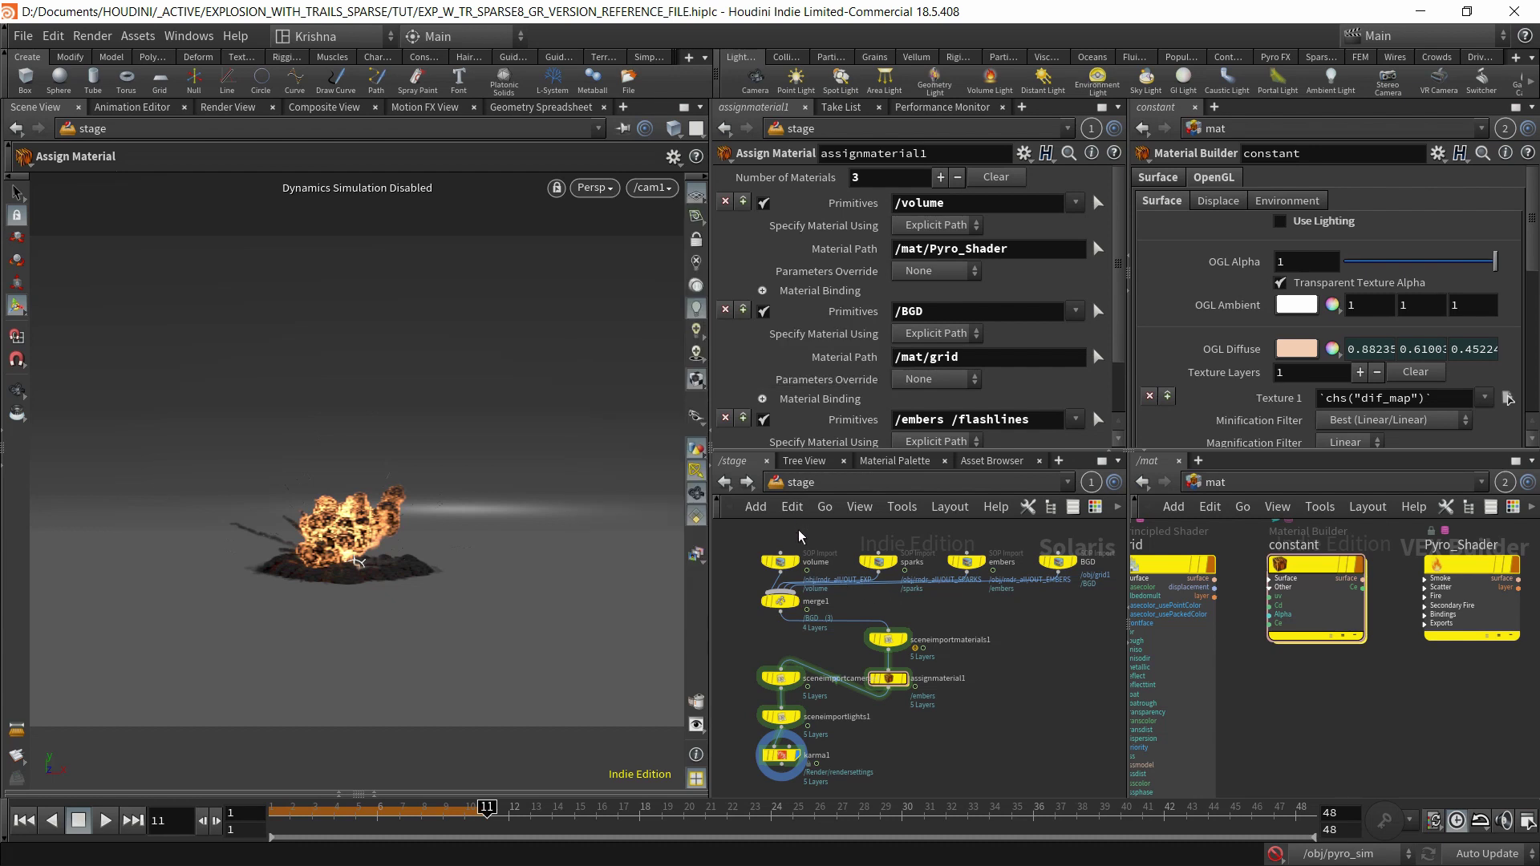
Review the SOP paths of the volume, sparks, embers and BGD imports and the merge1 node joining them.
{"action": "left_click", "coordinate": [780, 561]}
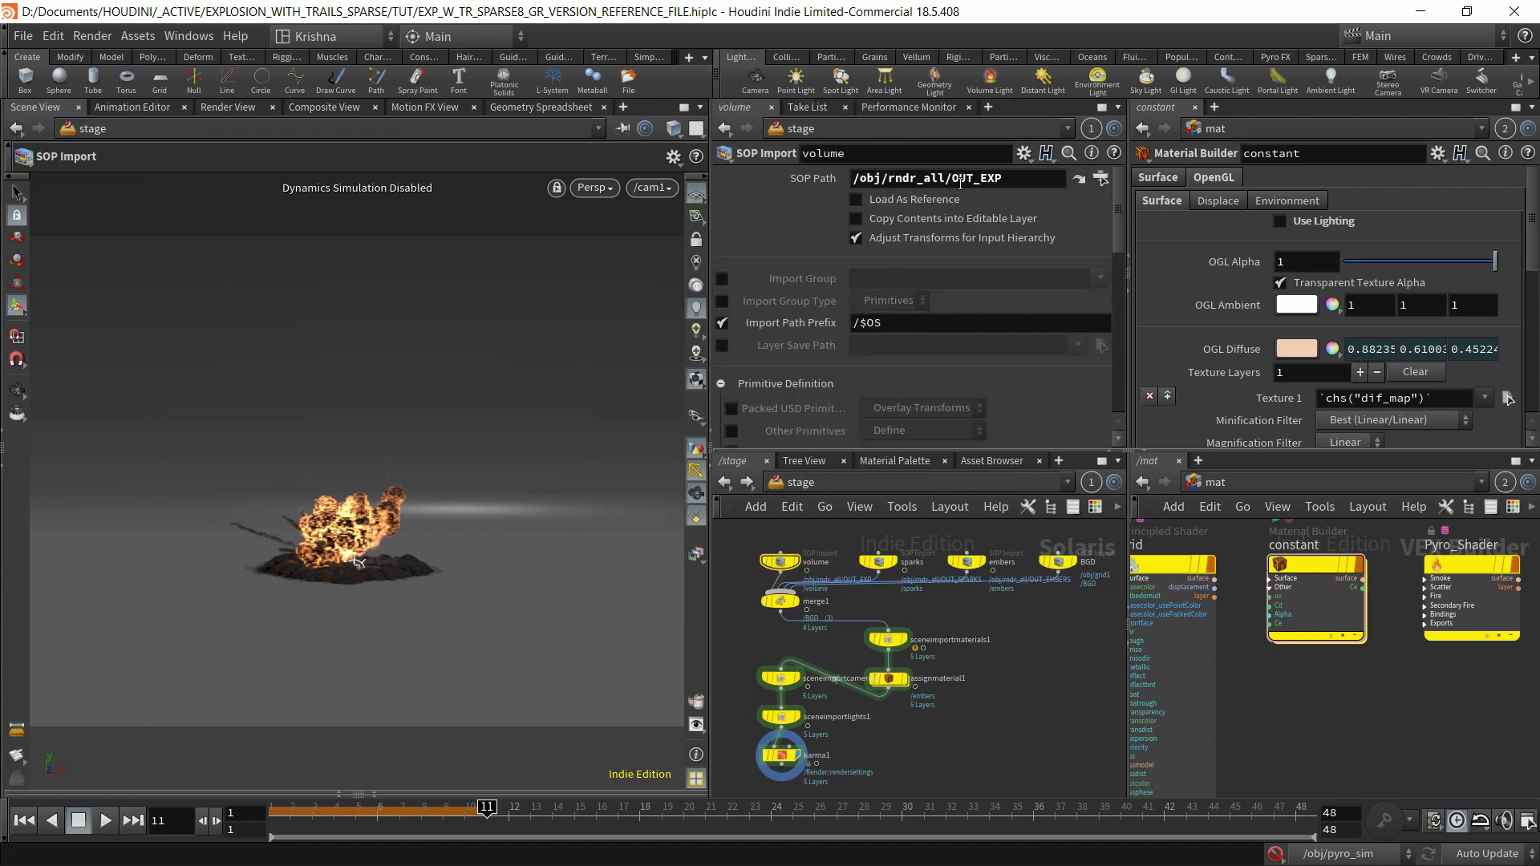
{"action": "left_click_drag", "start_coordinate": [853, 590], "coordinate": [853, 589]}
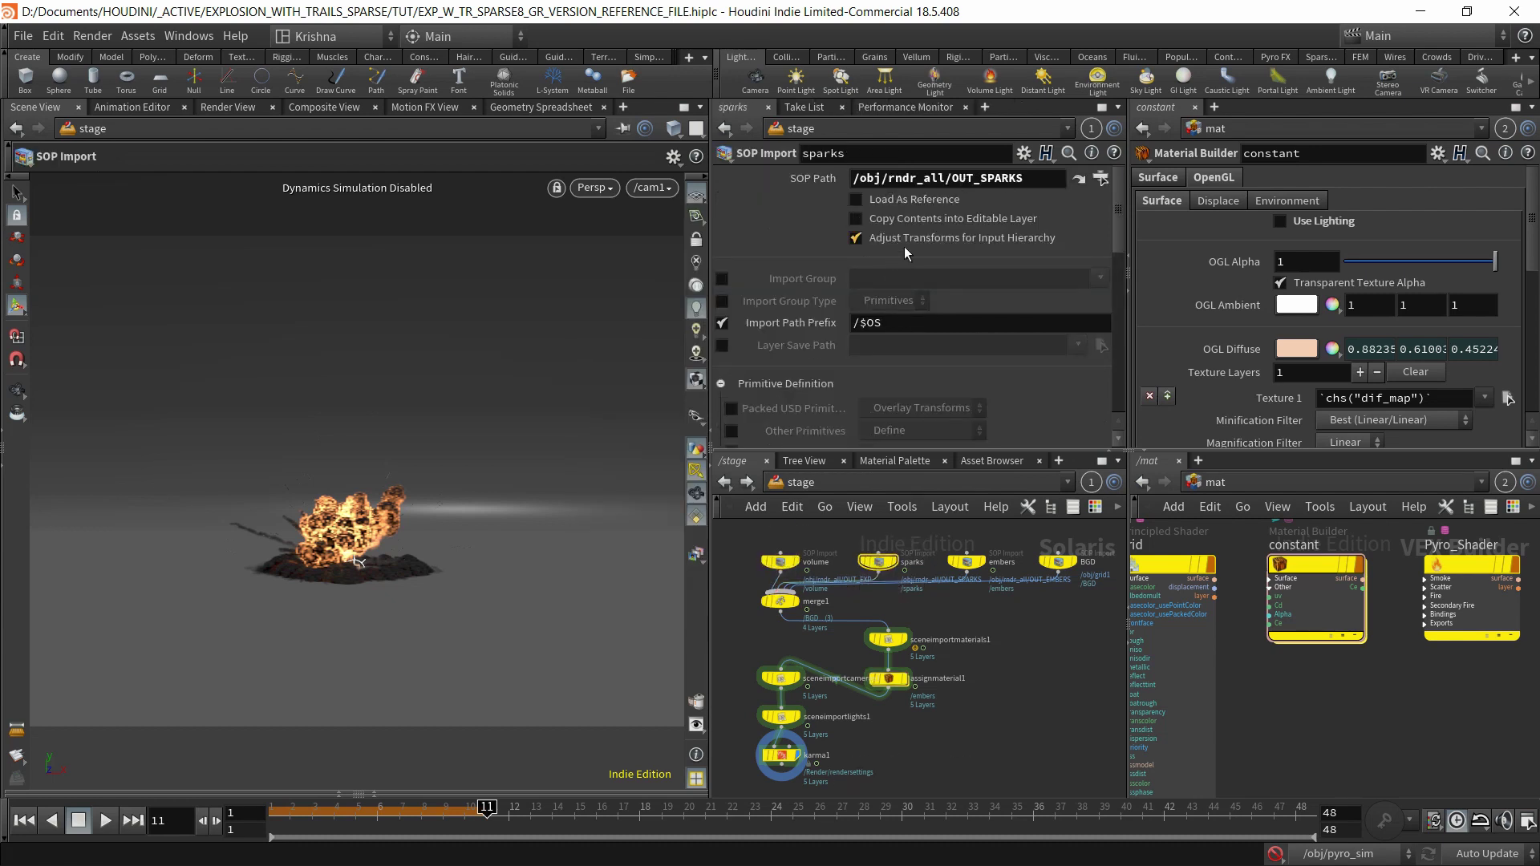
{"action": "left_click", "coordinate": [992, 555]}
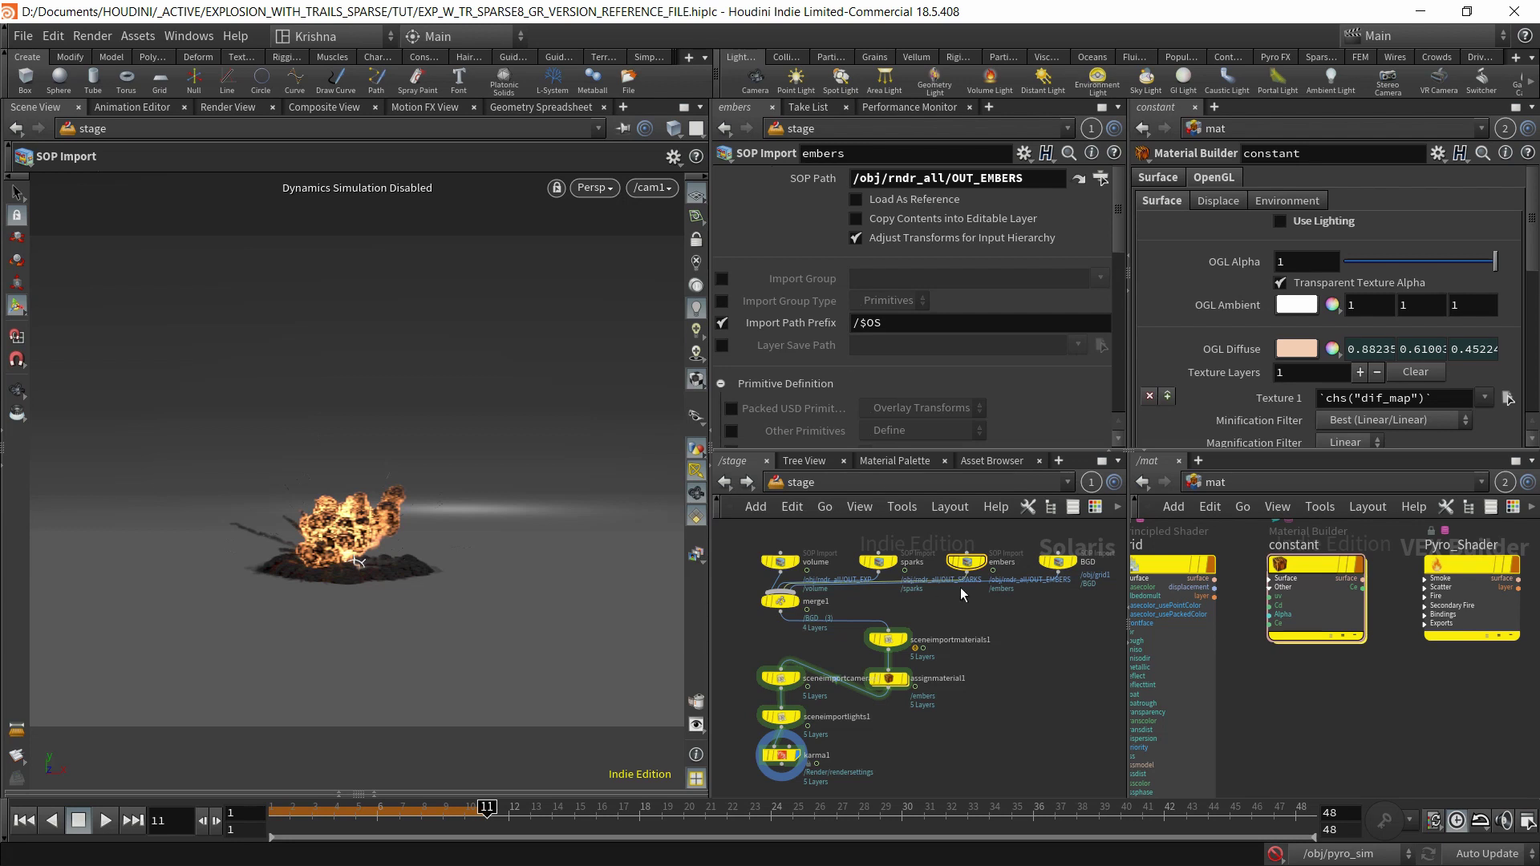
{"action": "left_click_drag", "start_coordinate": [1074, 536], "coordinate": [1047, 589]}
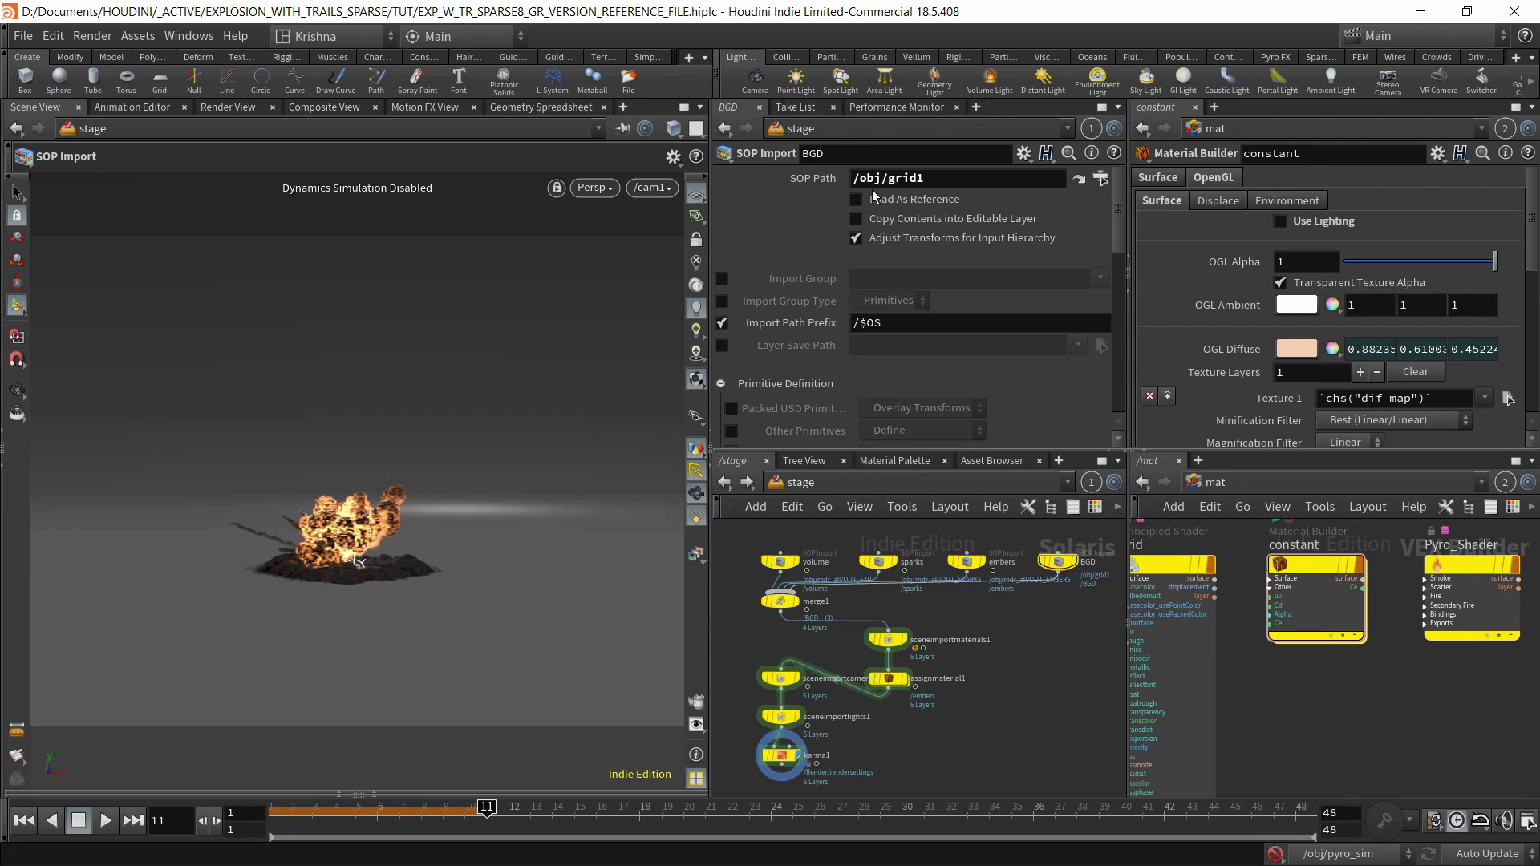
{"action": "scroll", "coordinate": [923, 361], "scroll_direction": "down", "scroll_amount": 2}
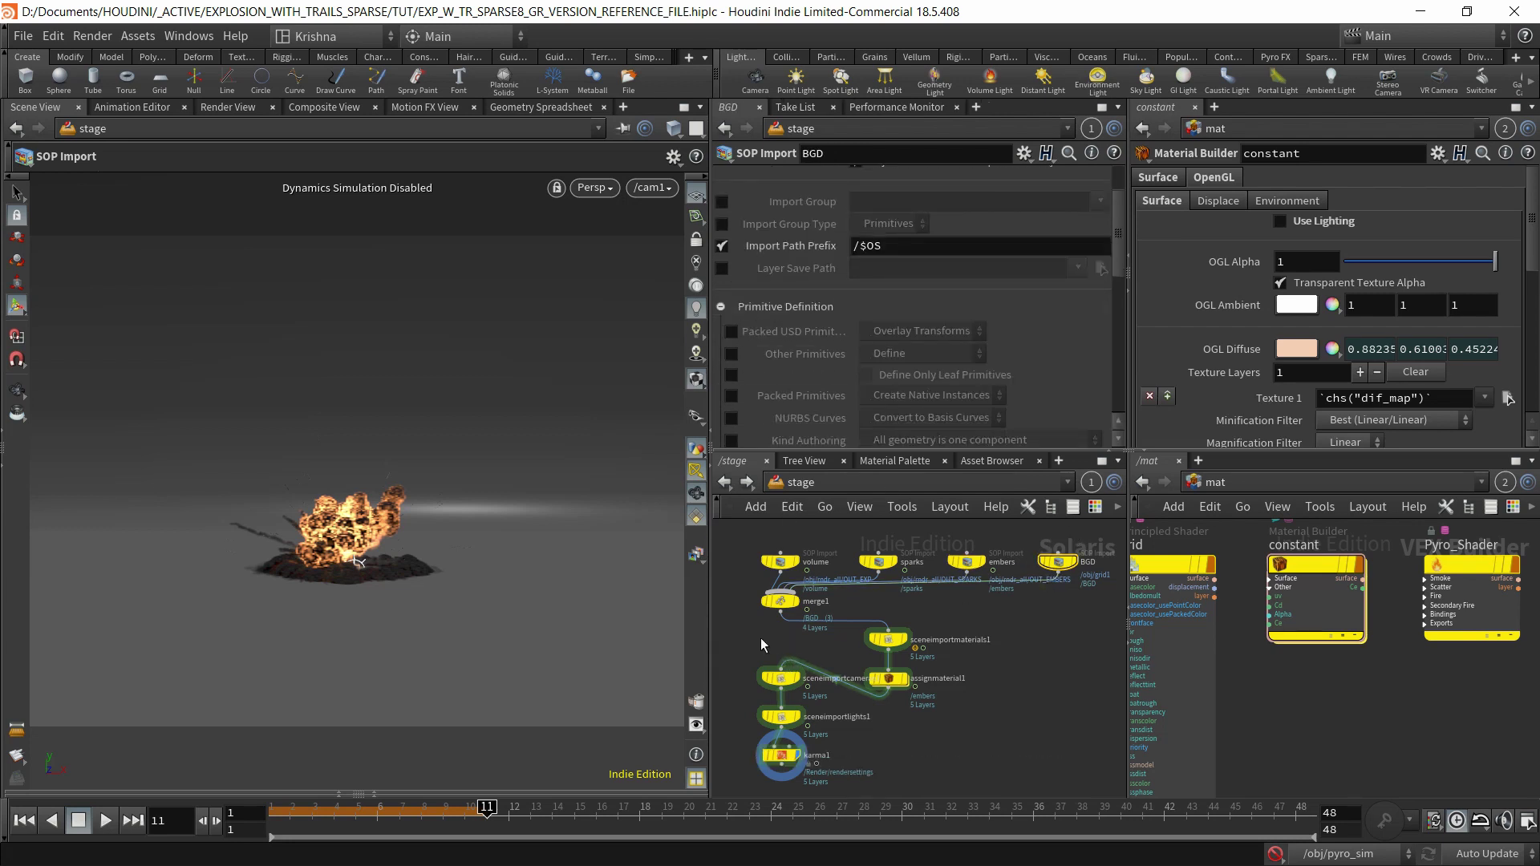
{"action": "left_click_drag", "start_coordinate": [759, 636], "coordinate": [794, 588]}
Examine the object and material import settings of sceneimportmaterials1.
{"action": "left_click", "coordinate": [887, 640]}
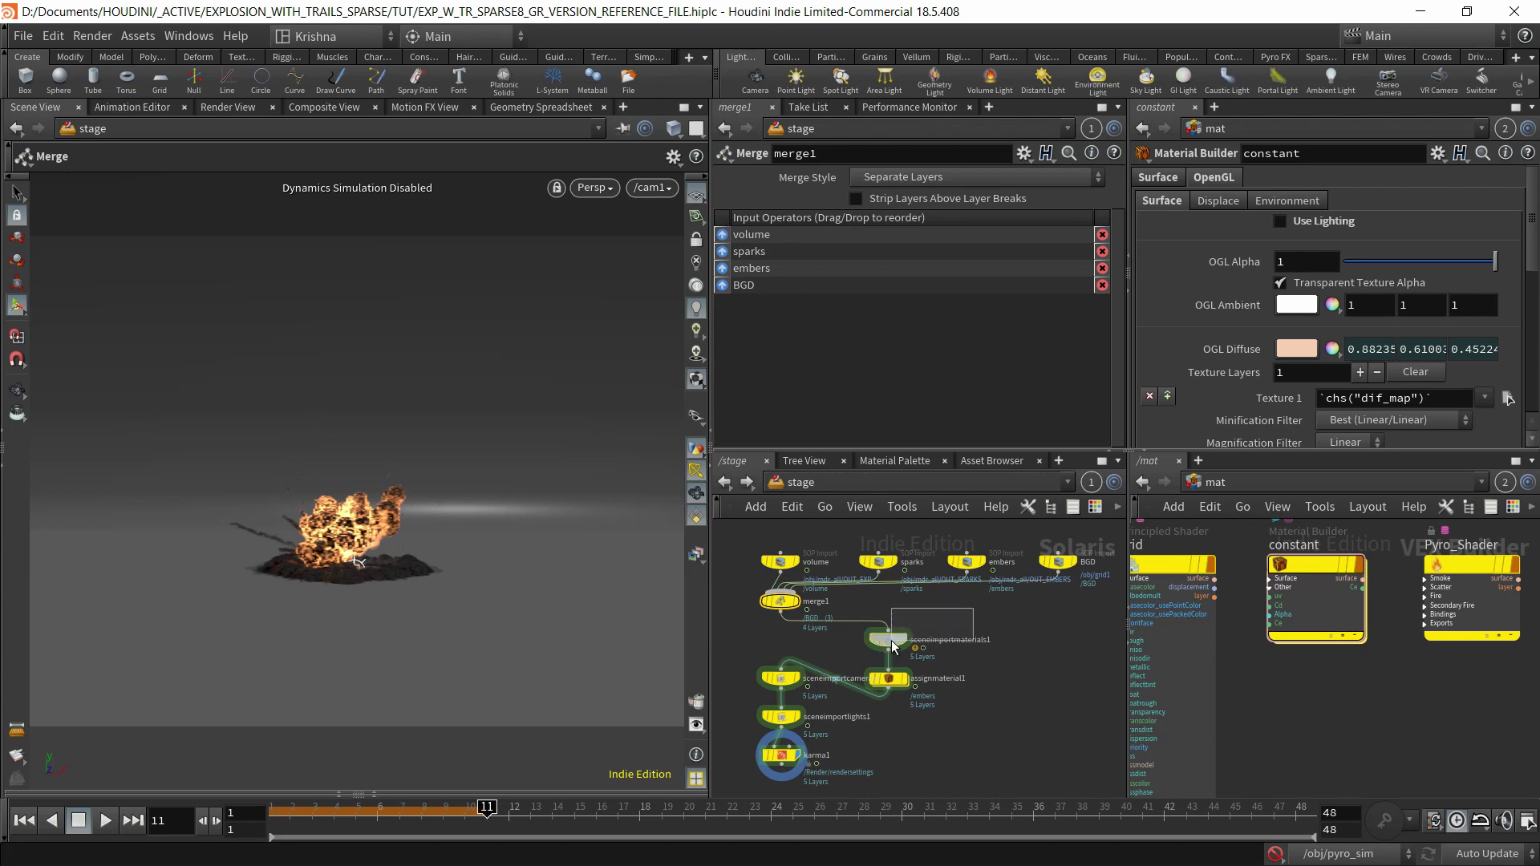
{"action": "scroll", "coordinate": [901, 638], "scroll_direction": "up", "scroll_amount": 2}
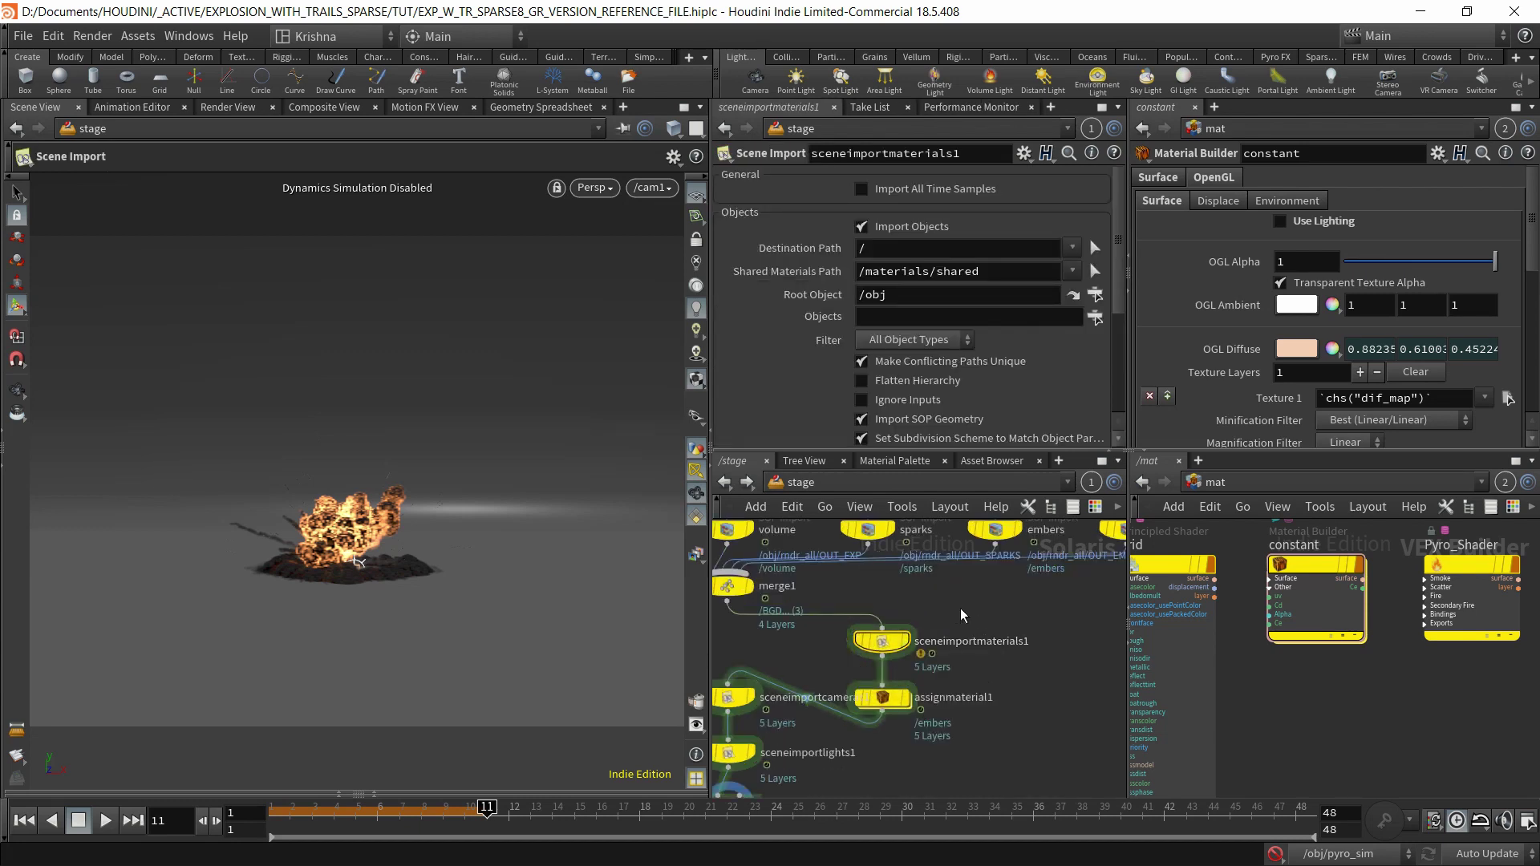
{"action": "scroll", "coordinate": [782, 342], "scroll_direction": "down", "scroll_amount": 4}
{"action": "scroll", "coordinate": [782, 343], "scroll_direction": "down", "scroll_amount": 1}
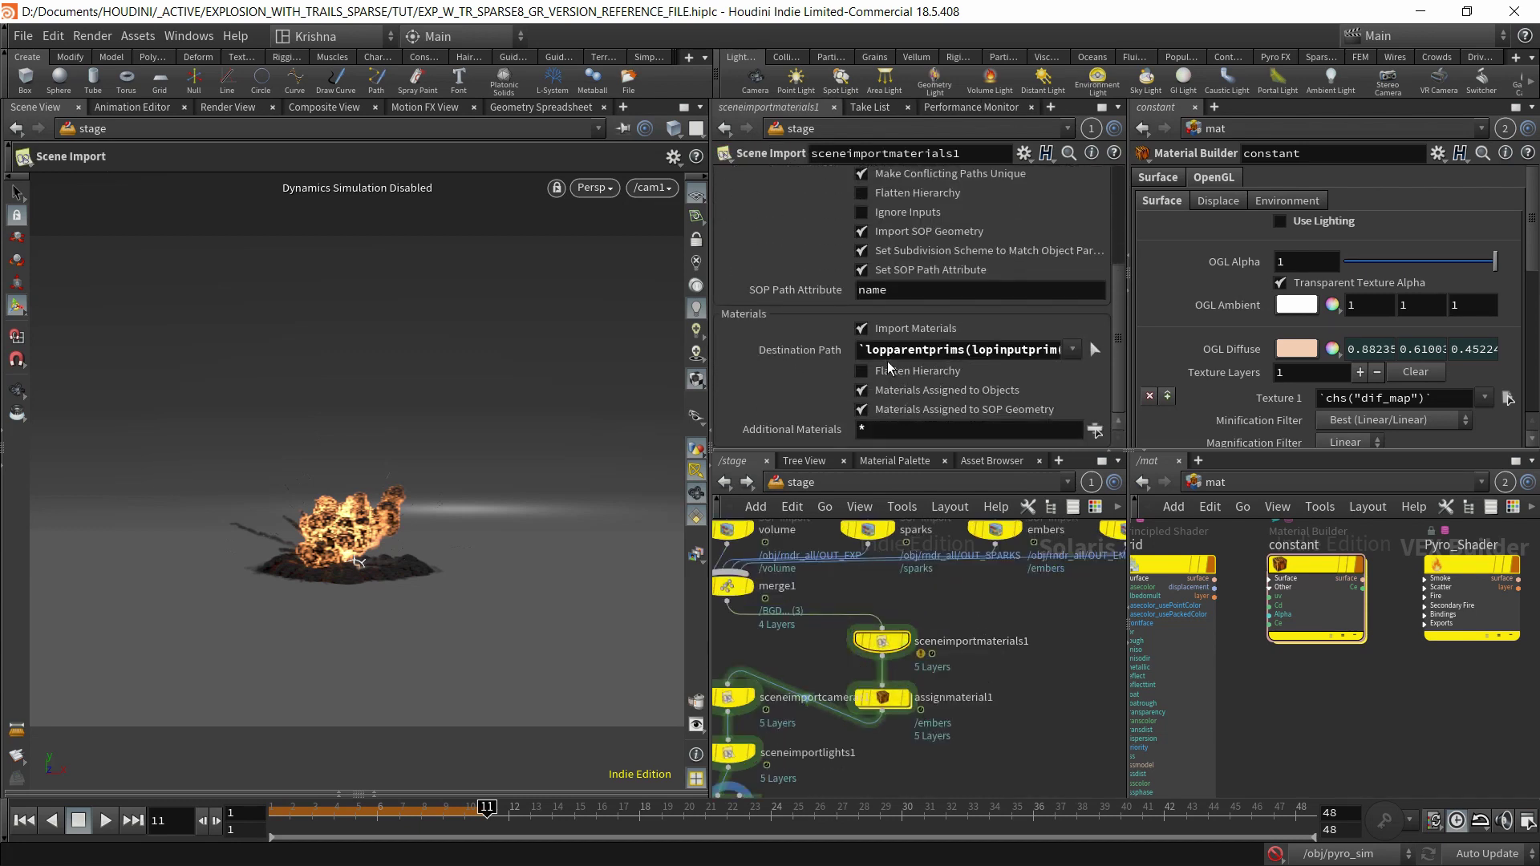
{"action": "scroll", "coordinate": [898, 385], "scroll_direction": "up", "scroll_amount": 4}
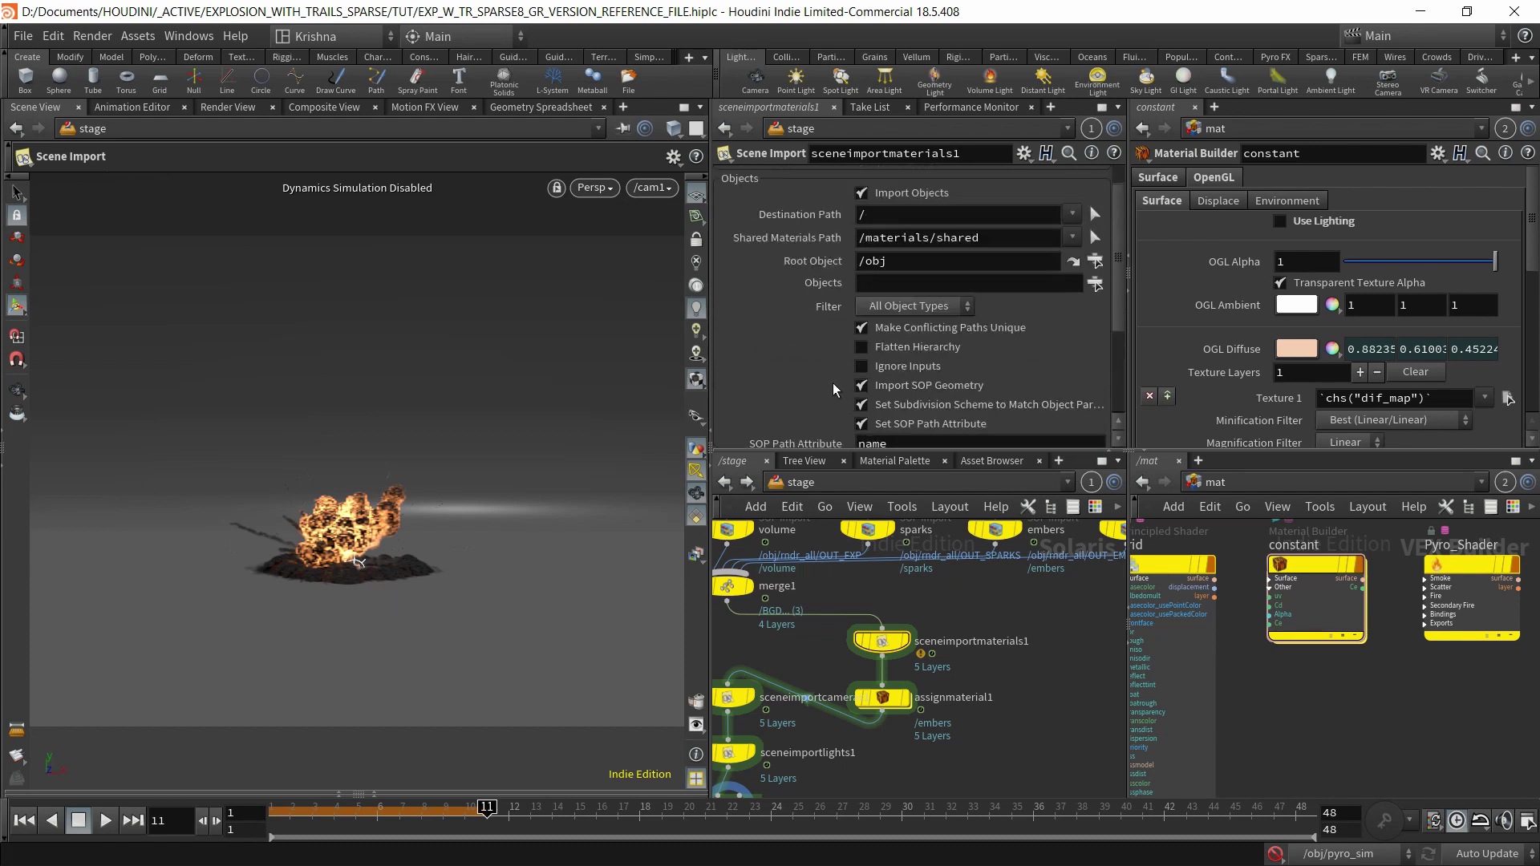
{"action": "scroll", "coordinate": [842, 387], "scroll_direction": "down", "scroll_amount": 4}
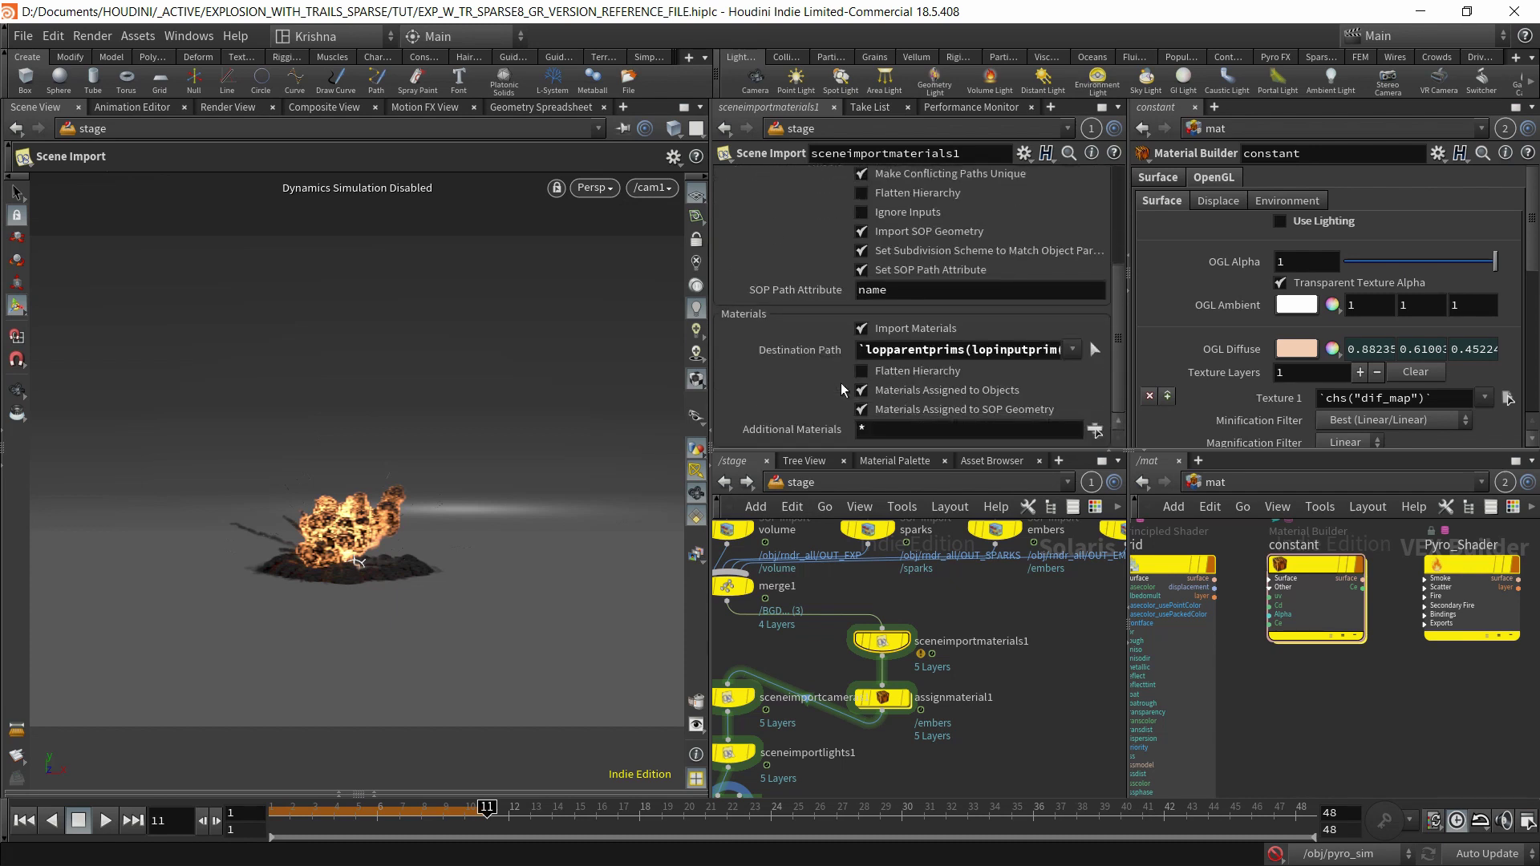
Review which primitives and material paths assignmaterial1 pairs together.
{"action": "left_click", "coordinate": [914, 710]}
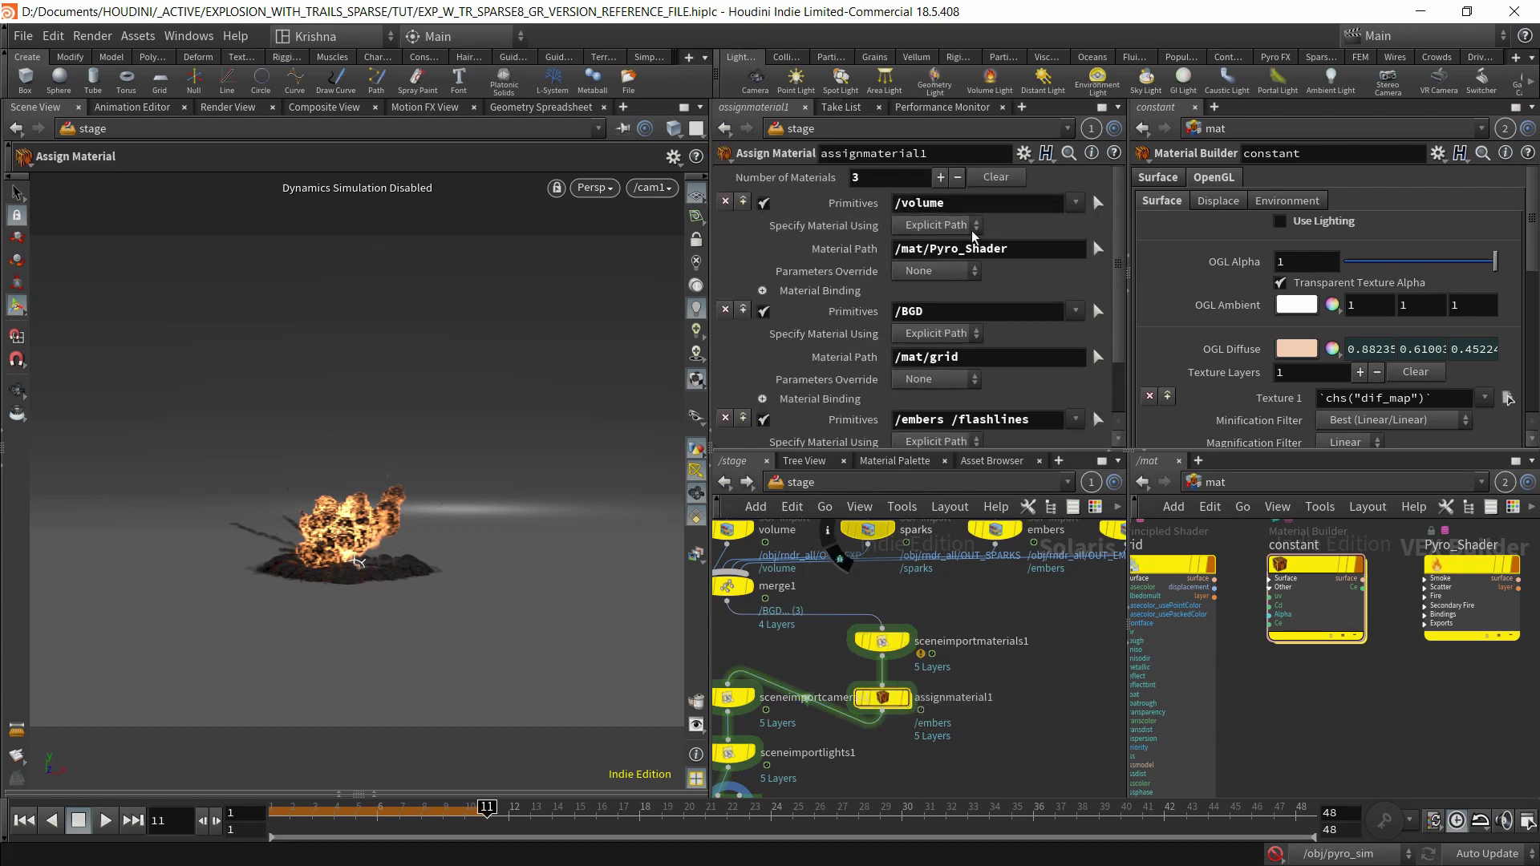
{"action": "scroll", "coordinate": [1013, 277], "scroll_direction": "down", "scroll_amount": 3}
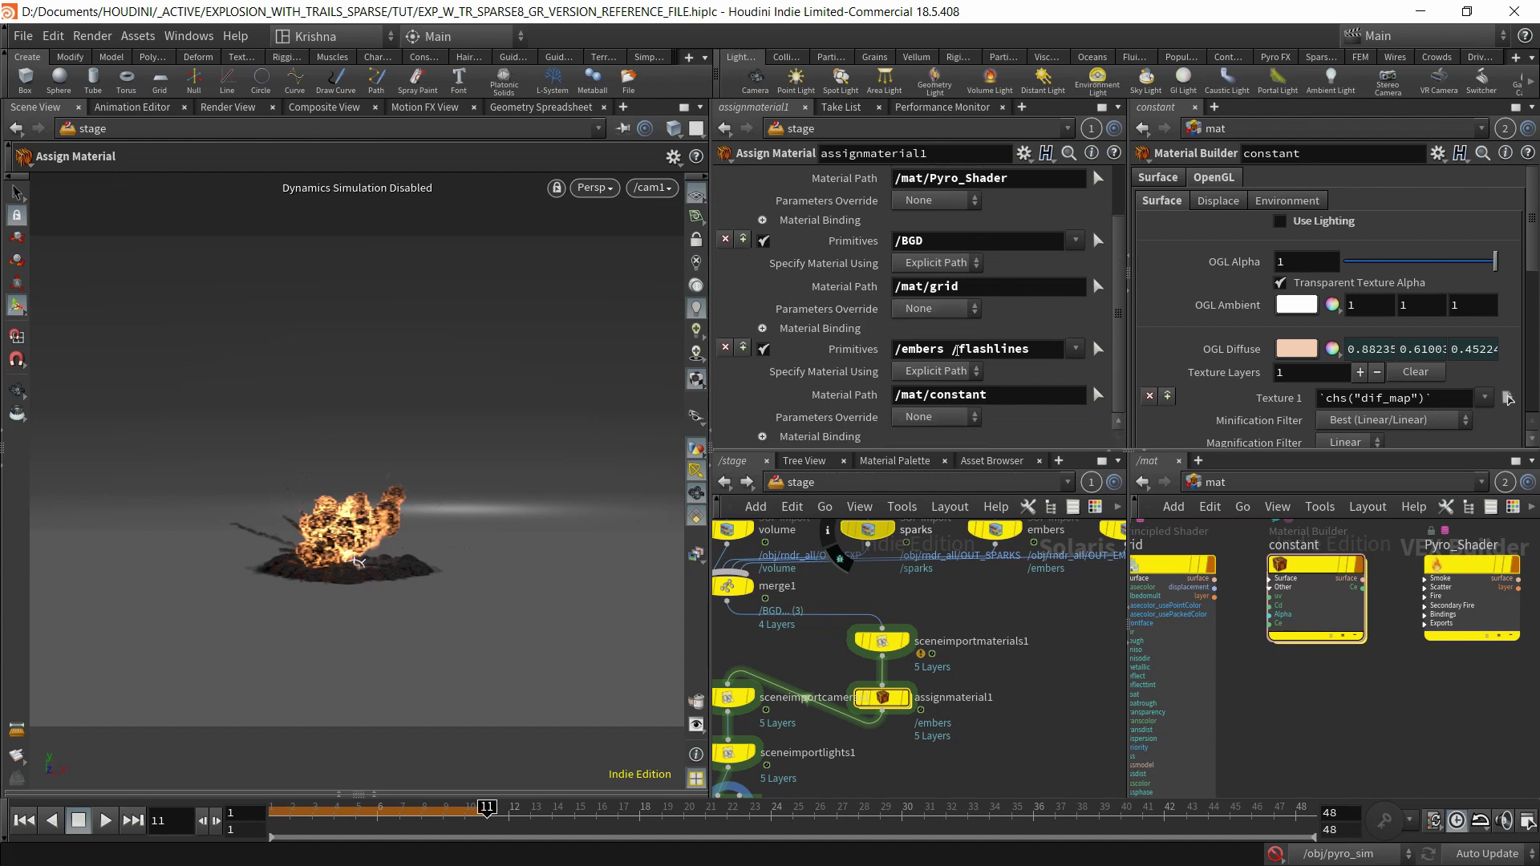
{"action": "scroll", "coordinate": [964, 433], "scroll_direction": "up", "scroll_amount": 1}
{"action": "scroll", "coordinate": [962, 437], "scroll_direction": "down", "scroll_amount": 1}
{"action": "left_click", "coordinate": [796, 488]}
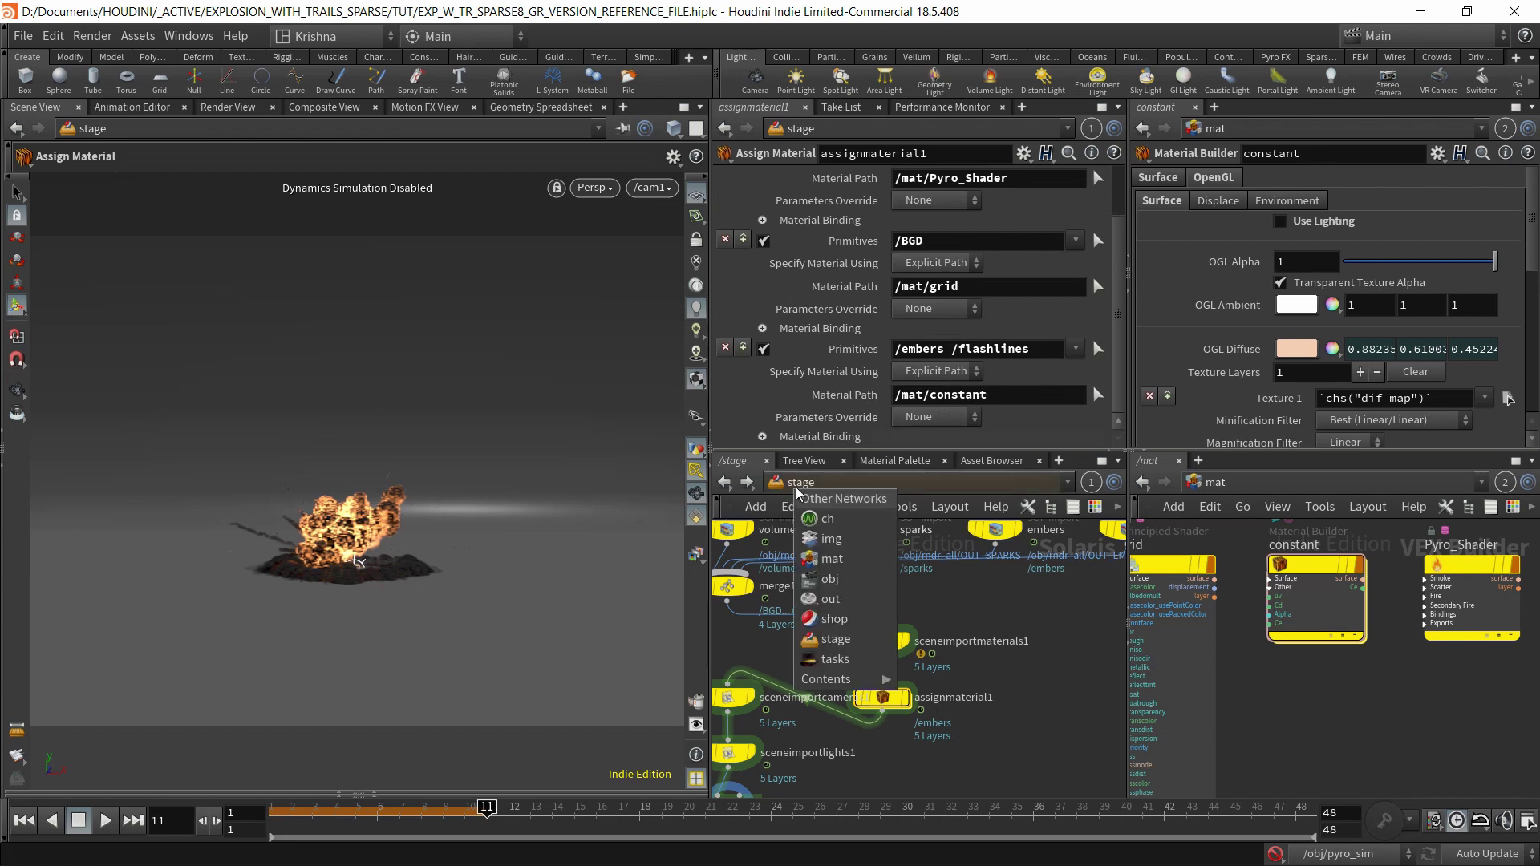
{"action": "left_click", "coordinate": [795, 488]}
{"action": "left_click", "coordinate": [1098, 348]}
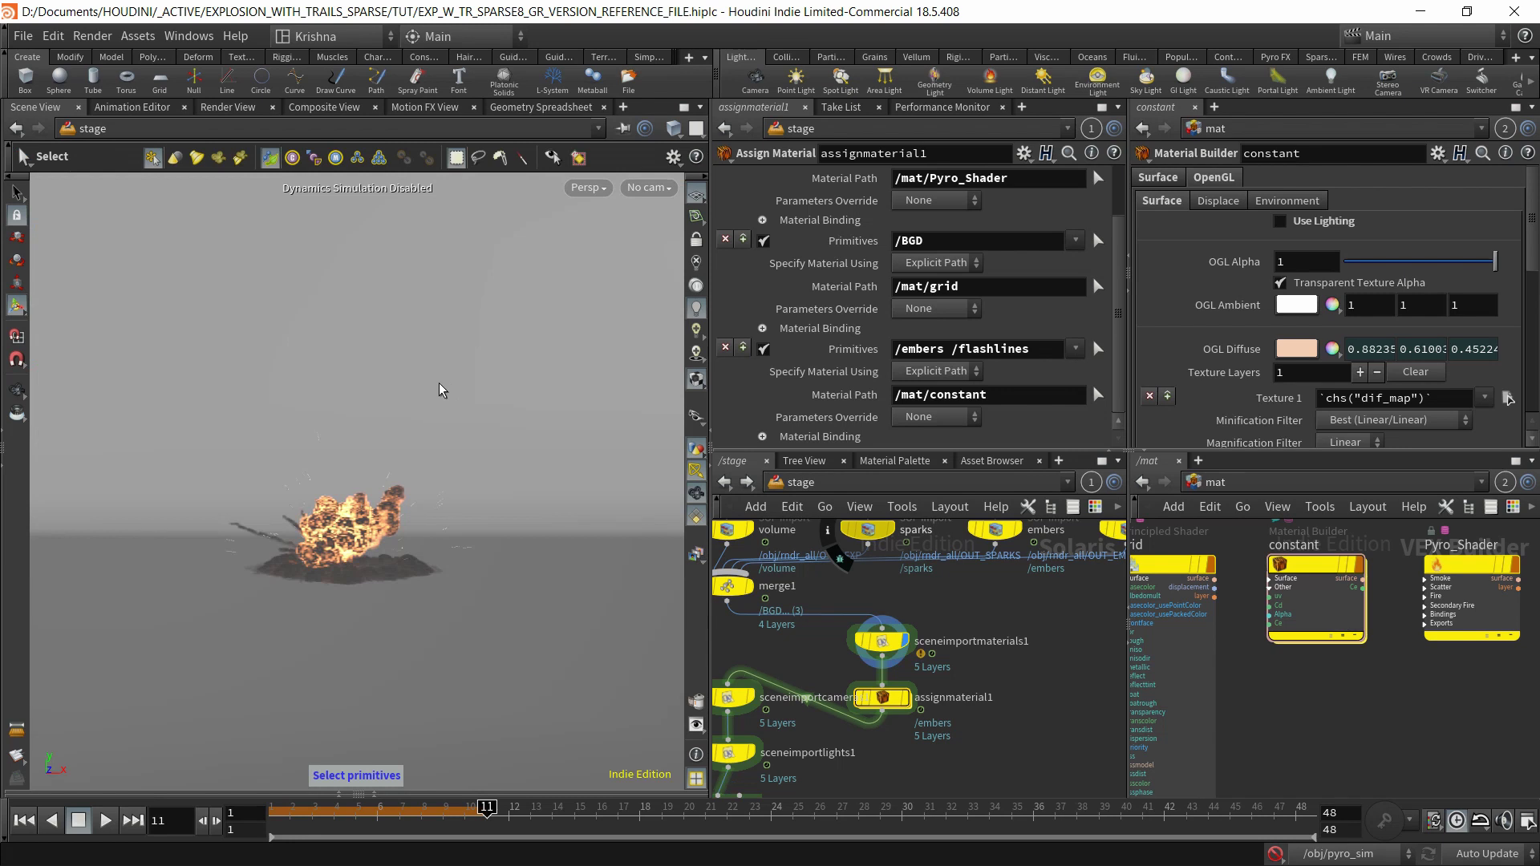
{"action": "key", "text": "Escape"}
{"action": "left_click", "coordinate": [1074, 350]}
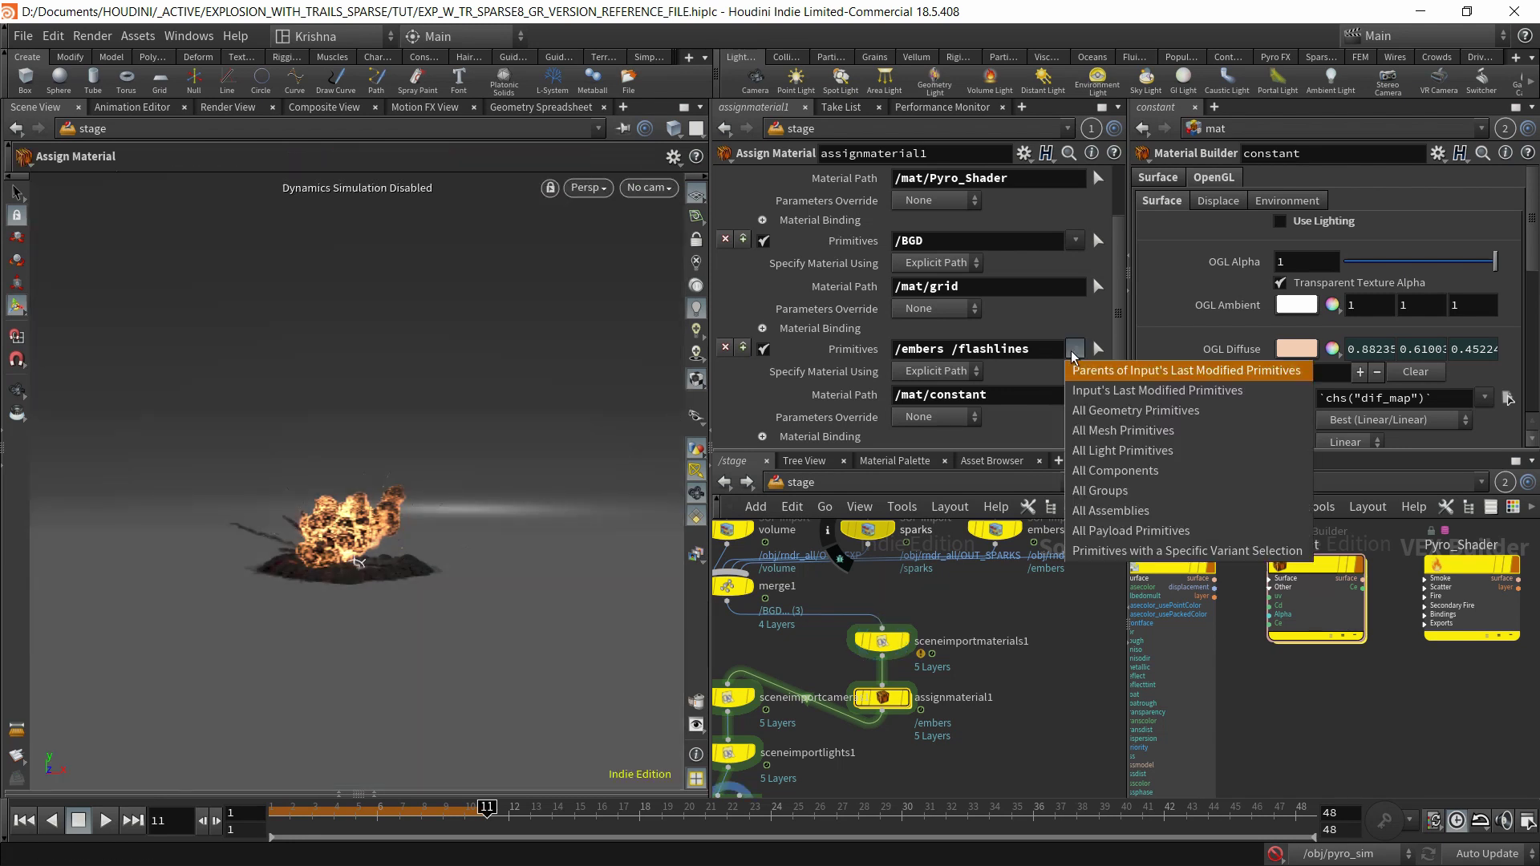
{"action": "key", "text": "Escape"}
Switch to the Solaris desktop and show assignmaterial1's material assignments alongside the scene graph.
{"action": "left_click", "coordinate": [316, 36]}
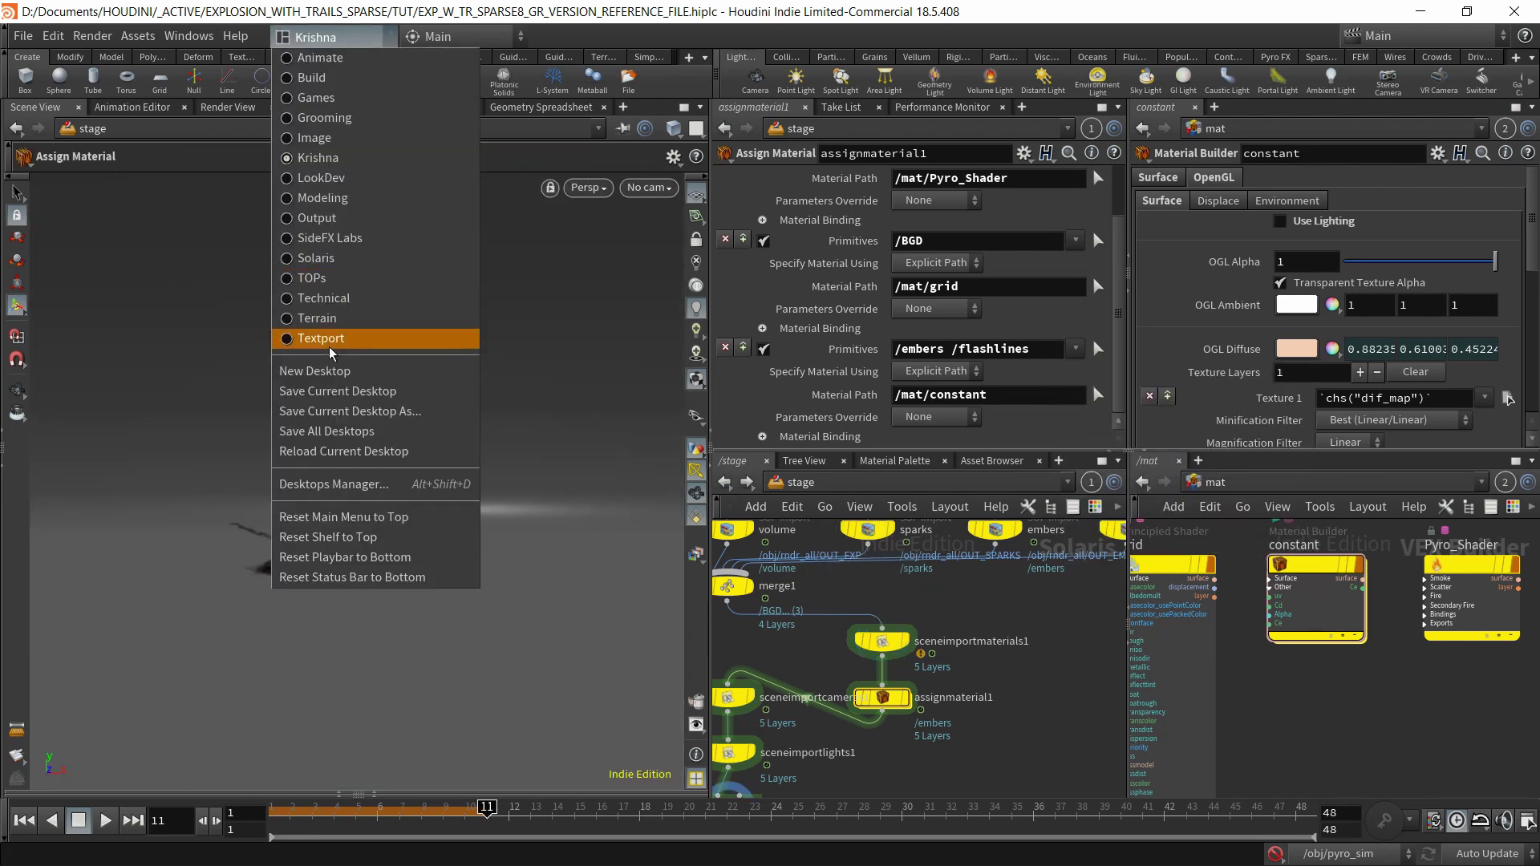
{"action": "left_click", "coordinate": [329, 268]}
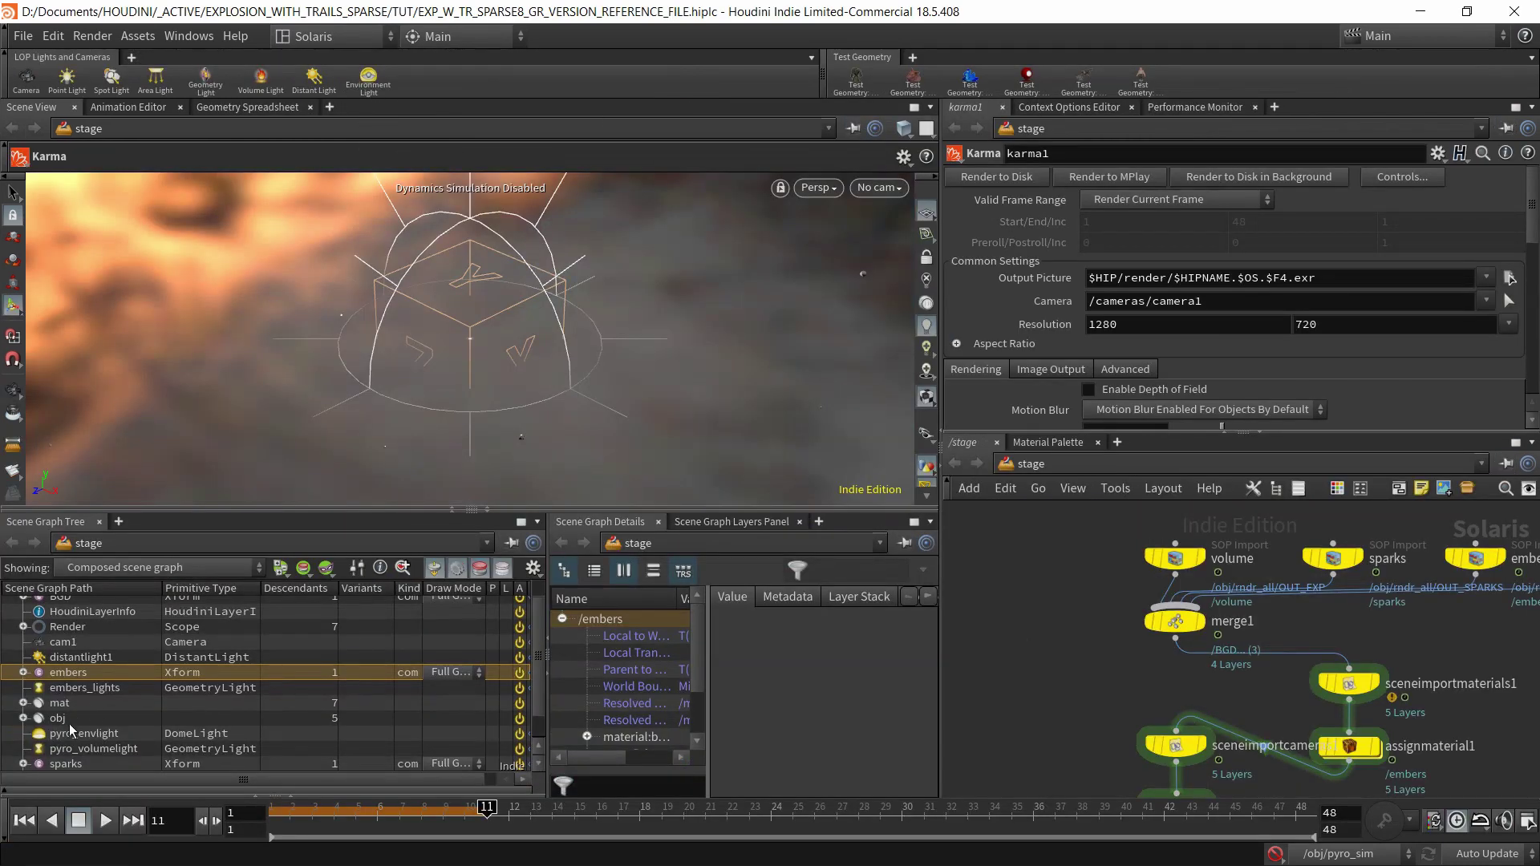
{"action": "scroll", "coordinate": [178, 698], "scroll_direction": "down", "scroll_amount": 1}
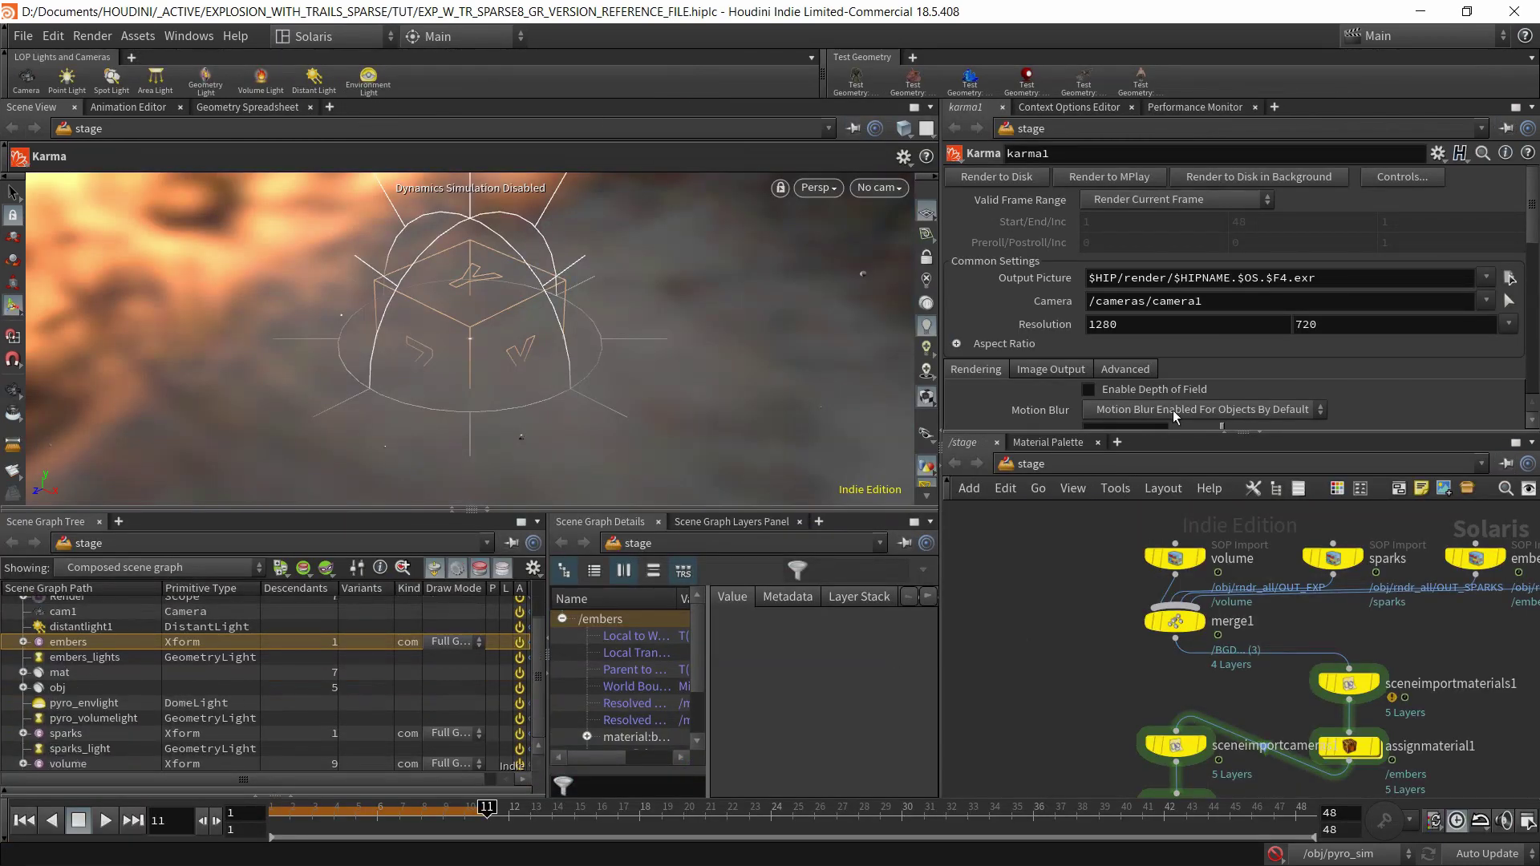
{"action": "scroll", "coordinate": [1287, 352], "scroll_direction": "down", "scroll_amount": 3}
{"action": "left_click", "coordinate": [1351, 745]}
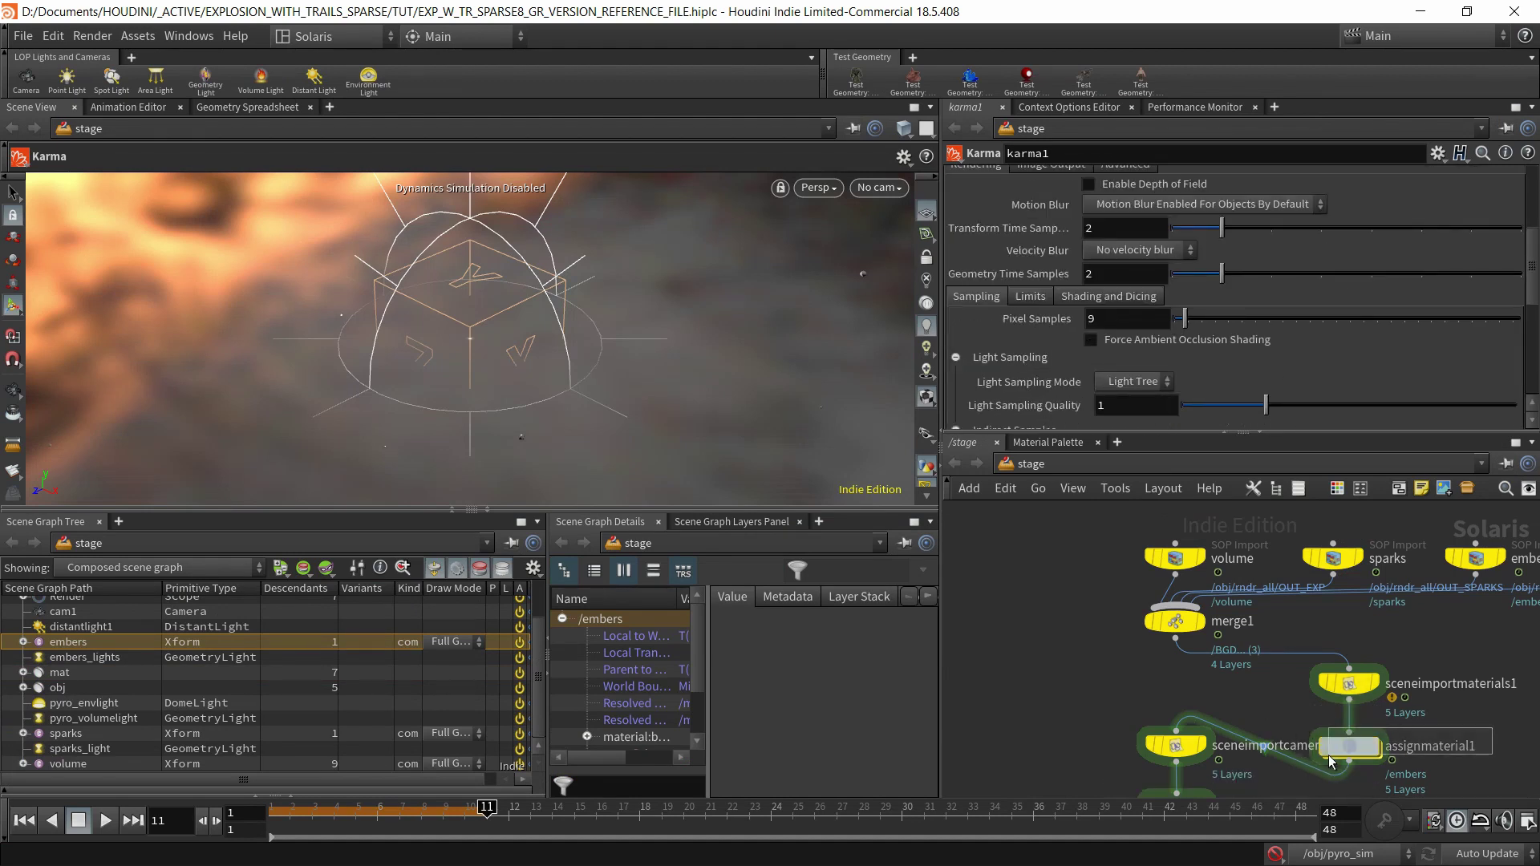
{"action": "scroll", "coordinate": [1155, 382], "scroll_direction": "down", "scroll_amount": 2}
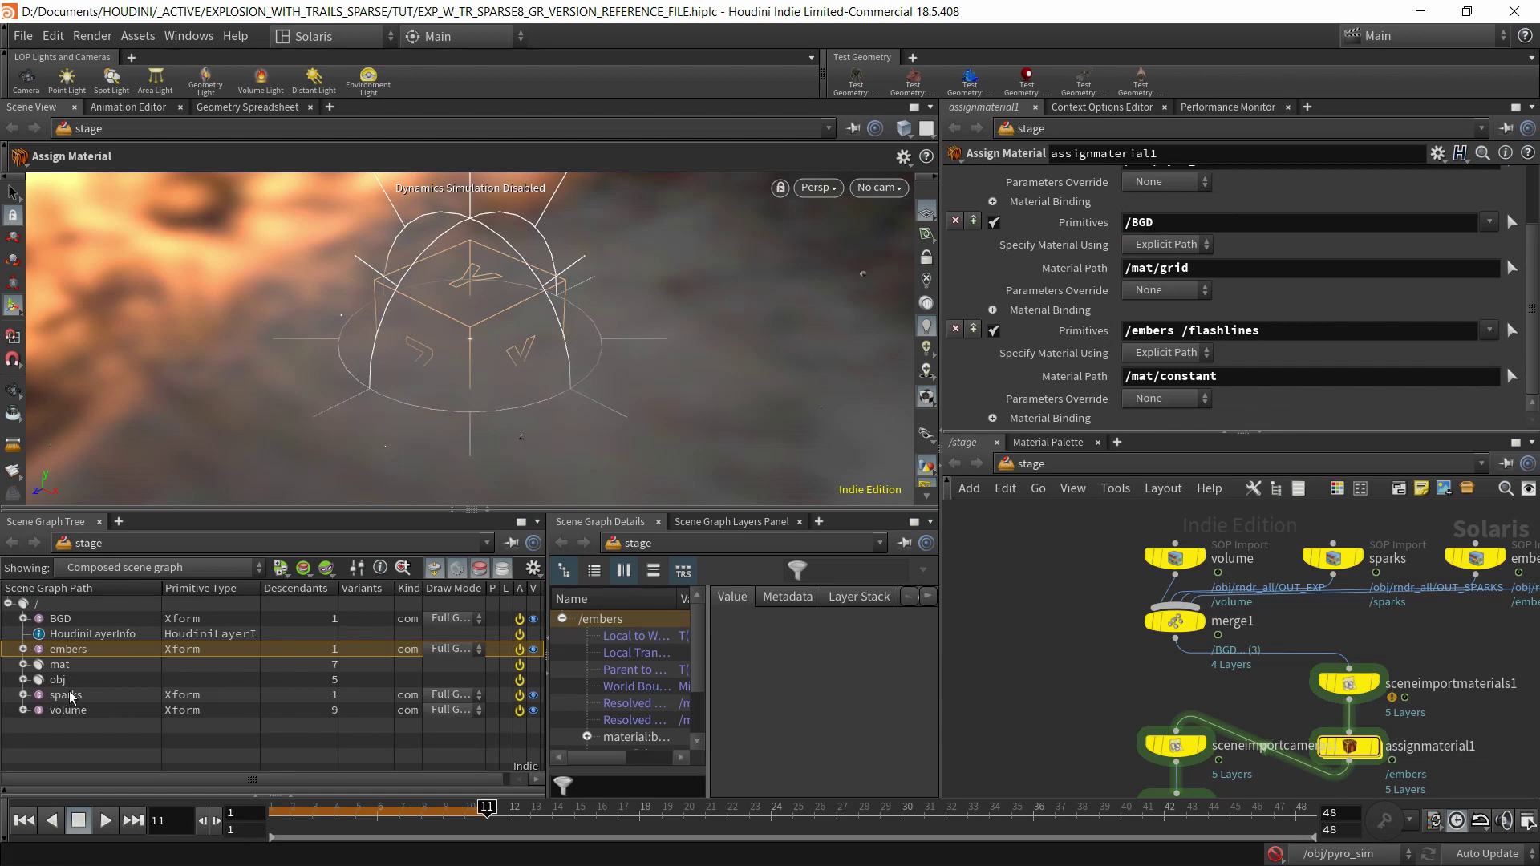
Replace the primitives of the /mat/constant assignment with /embers and /sparks from the scene graph.
{"action": "left_click_drag", "start_coordinate": [71, 696], "coordinate": [1205, 340]}
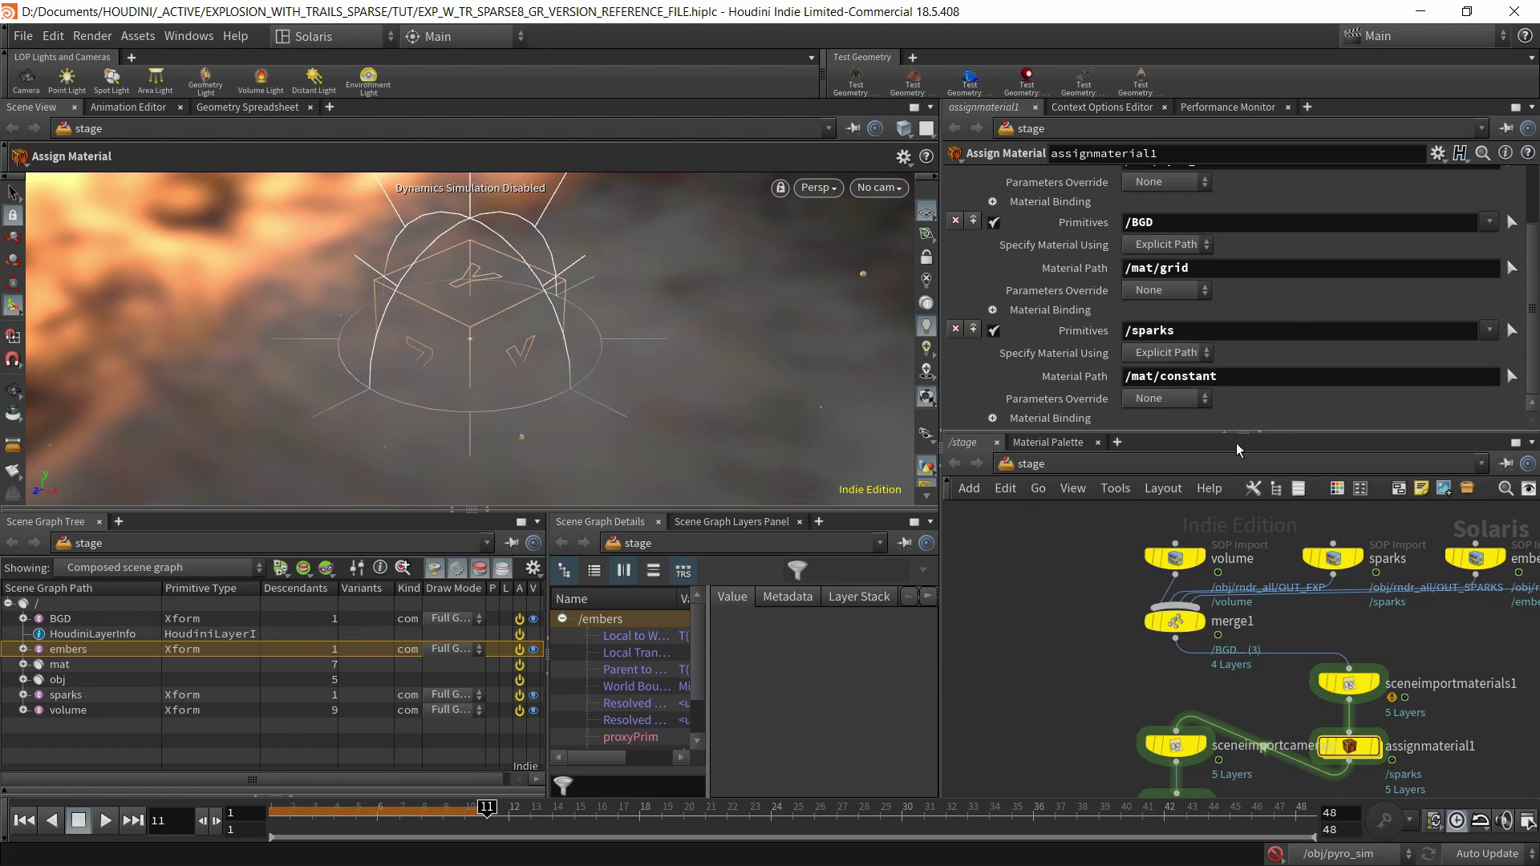
{"action": "left_click", "coordinate": [92, 695], "text": "ctrl"}
{"action": "left_click", "coordinate": [109, 651]}
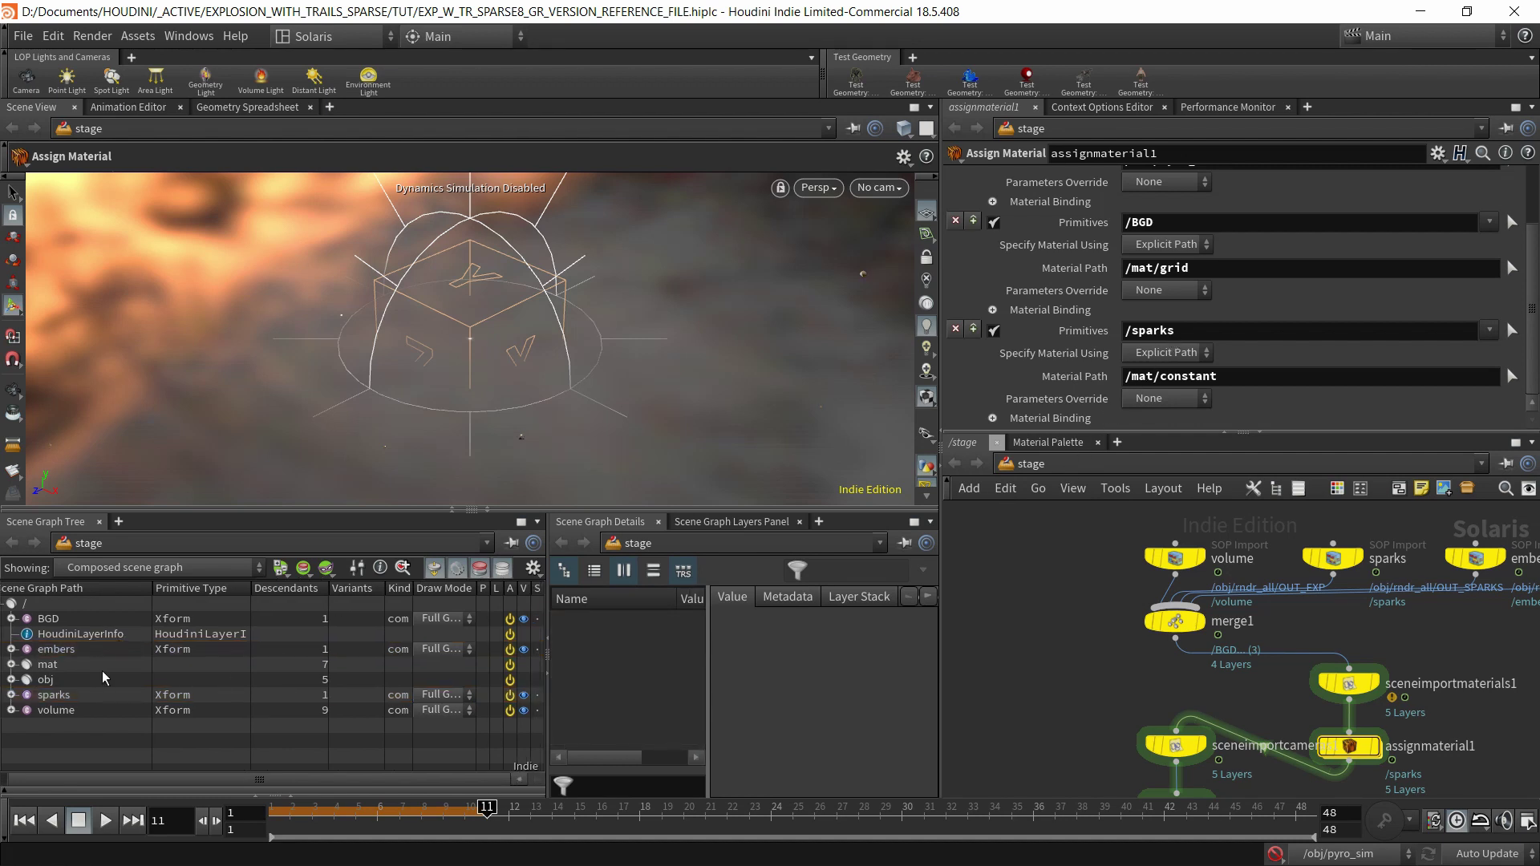
{"action": "left_click", "coordinate": [94, 650]}
{"action": "left_click", "coordinate": [88, 697], "text": "ctrl"}
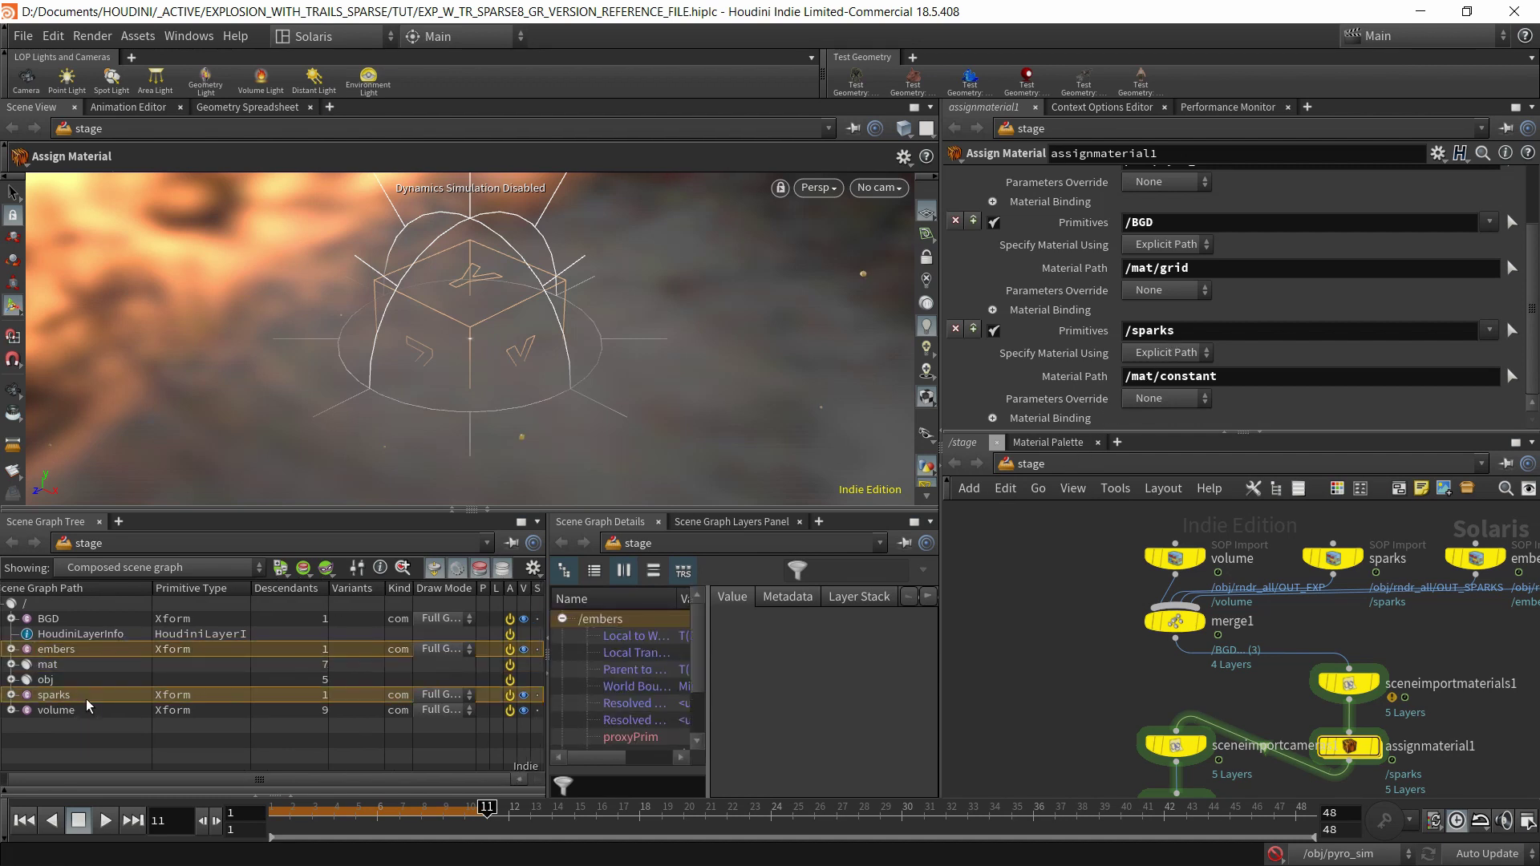
{"action": "left_click_drag", "start_coordinate": [88, 651], "coordinate": [1291, 339]}
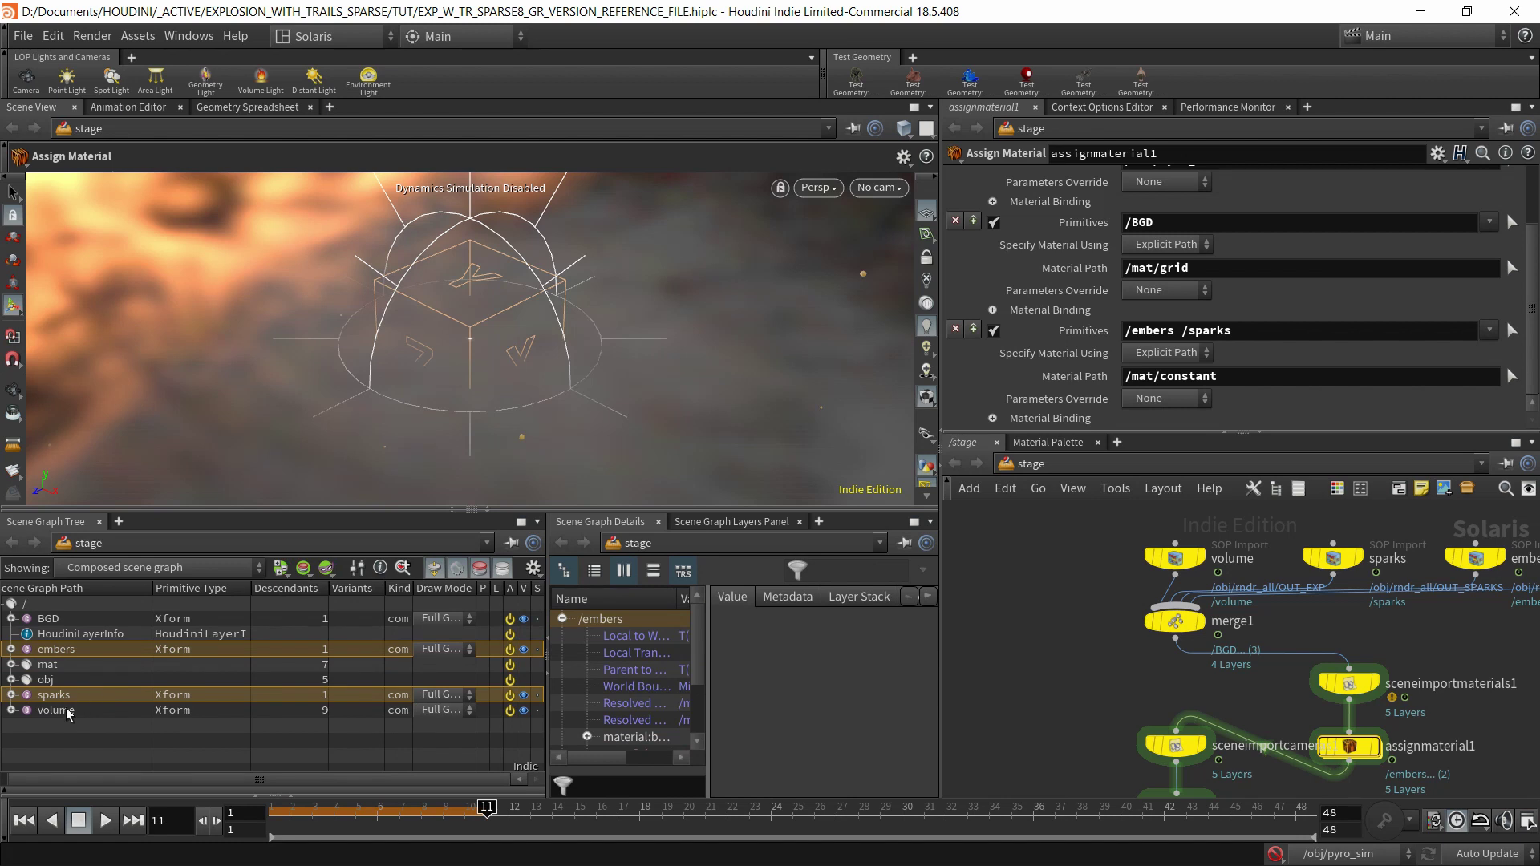
Expand the mat entry in the scene graph and examine the import settings of sceneimportcameras1 and sceneimportlights1.
{"action": "left_click", "coordinate": [10, 665]}
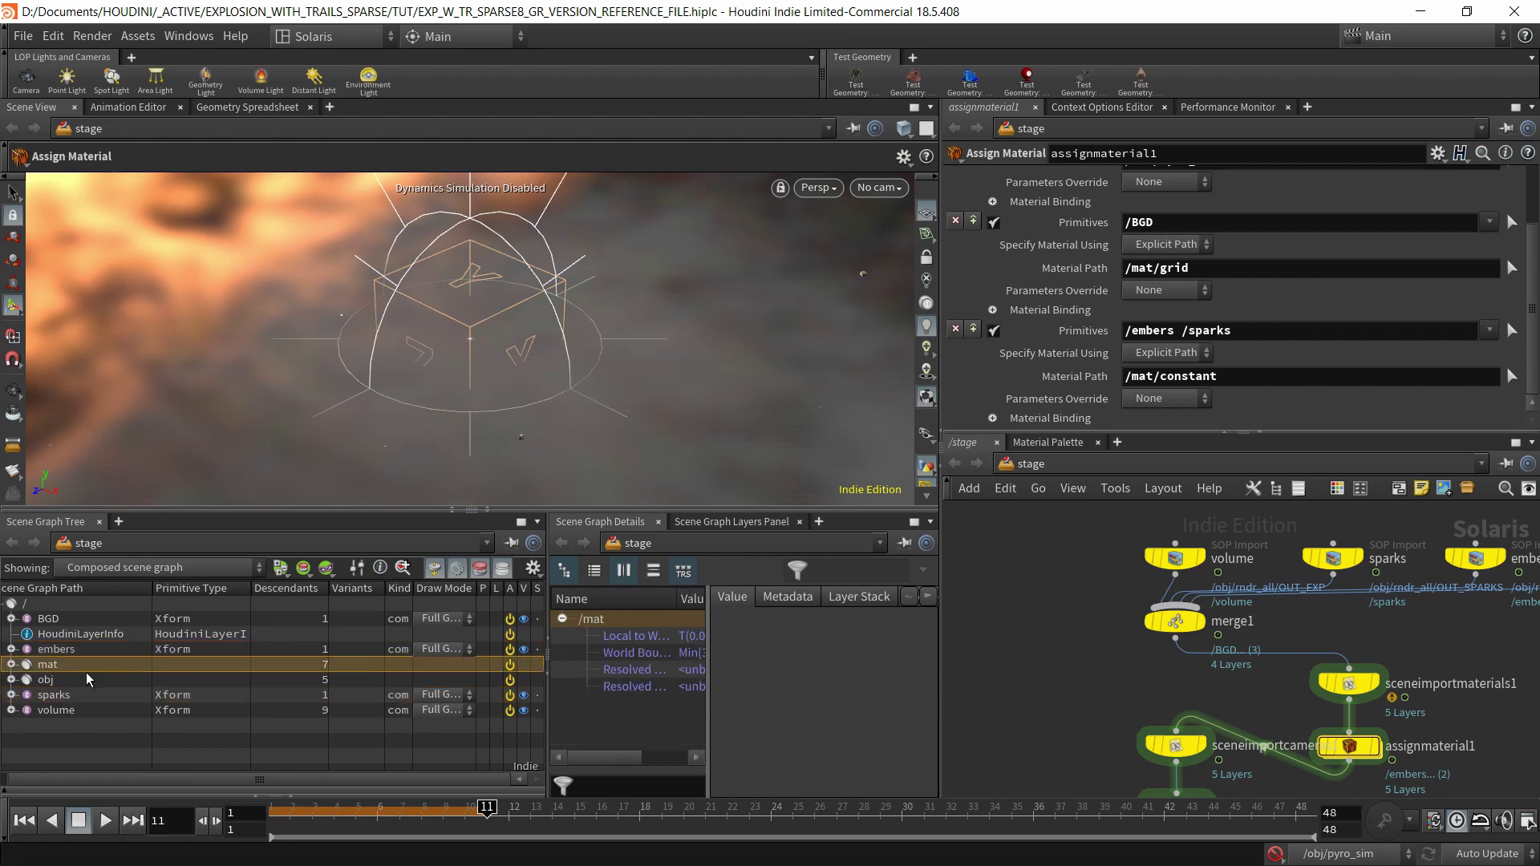
{"action": "left_click", "coordinate": [12, 665]}
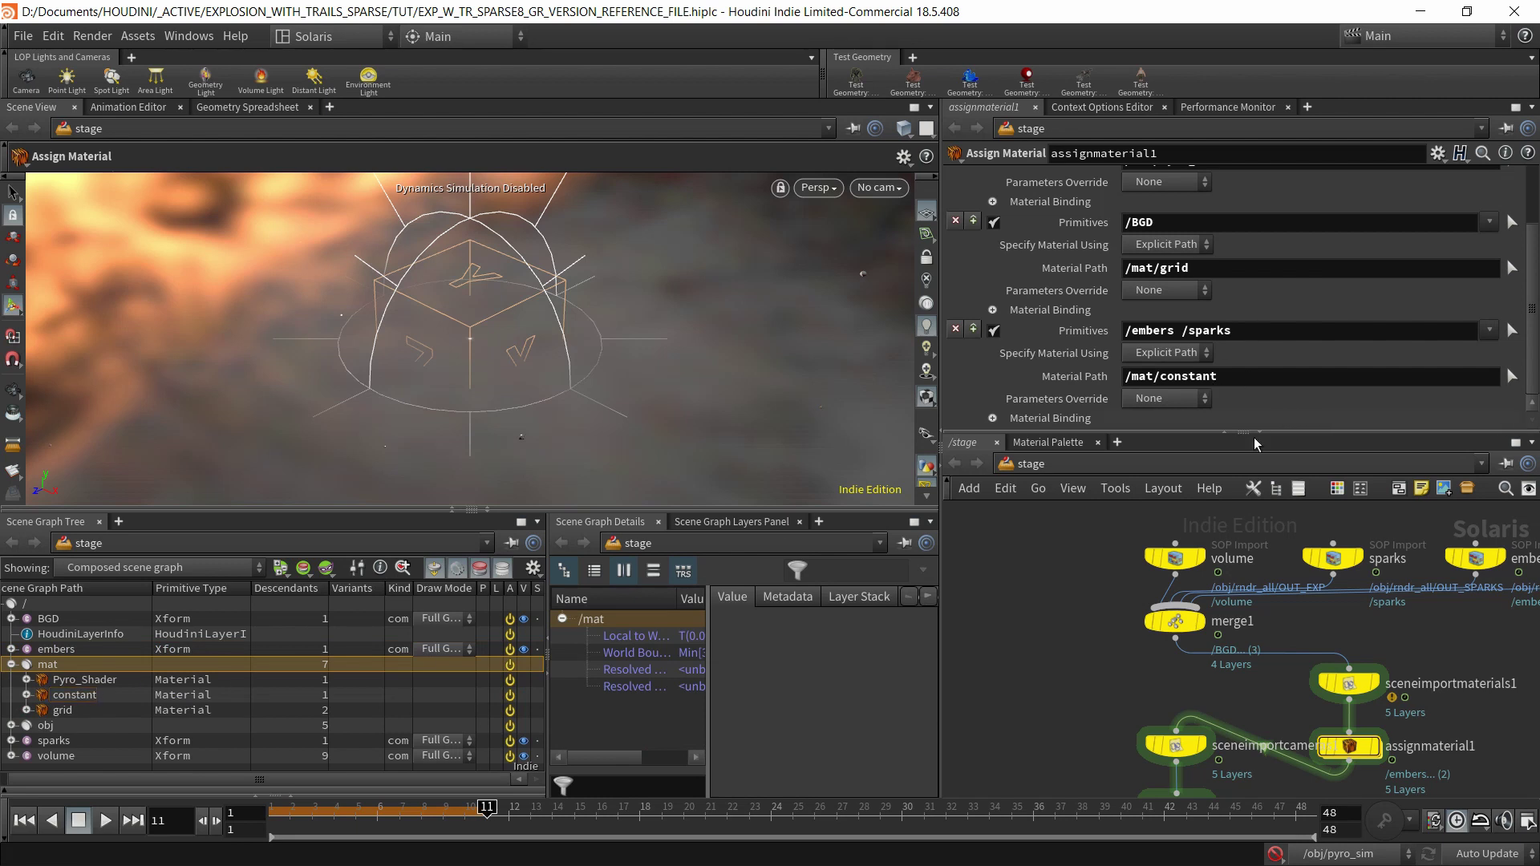
{"action": "middle_click_drag", "start_coordinate": [1519, 744], "coordinate": [1485, 605]}
{"action": "left_click", "coordinate": [1143, 608]}
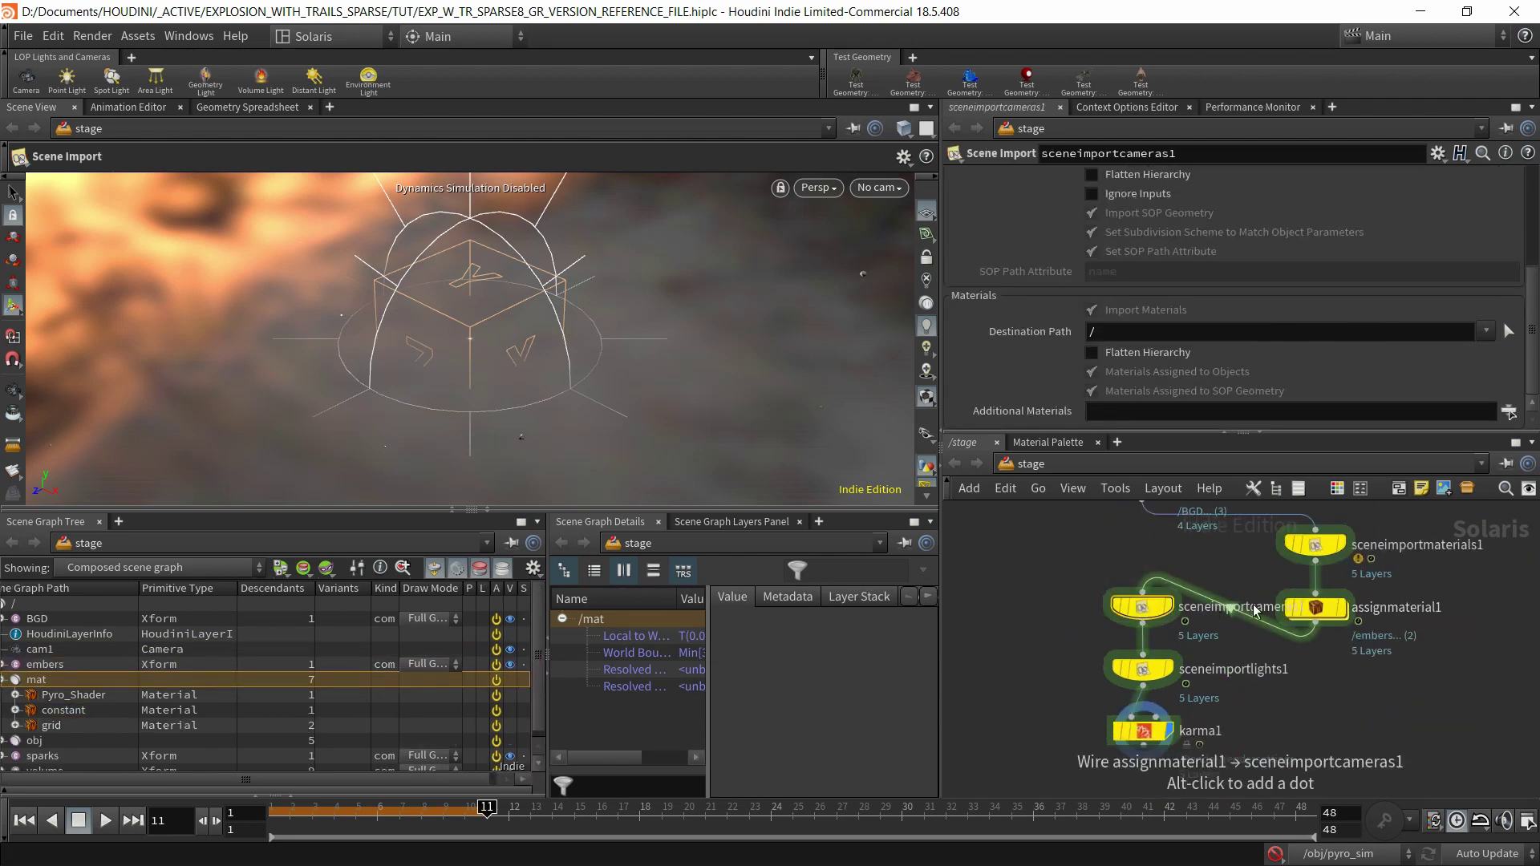
{"action": "scroll", "coordinate": [1179, 265], "scroll_direction": "up", "scroll_amount": 5}
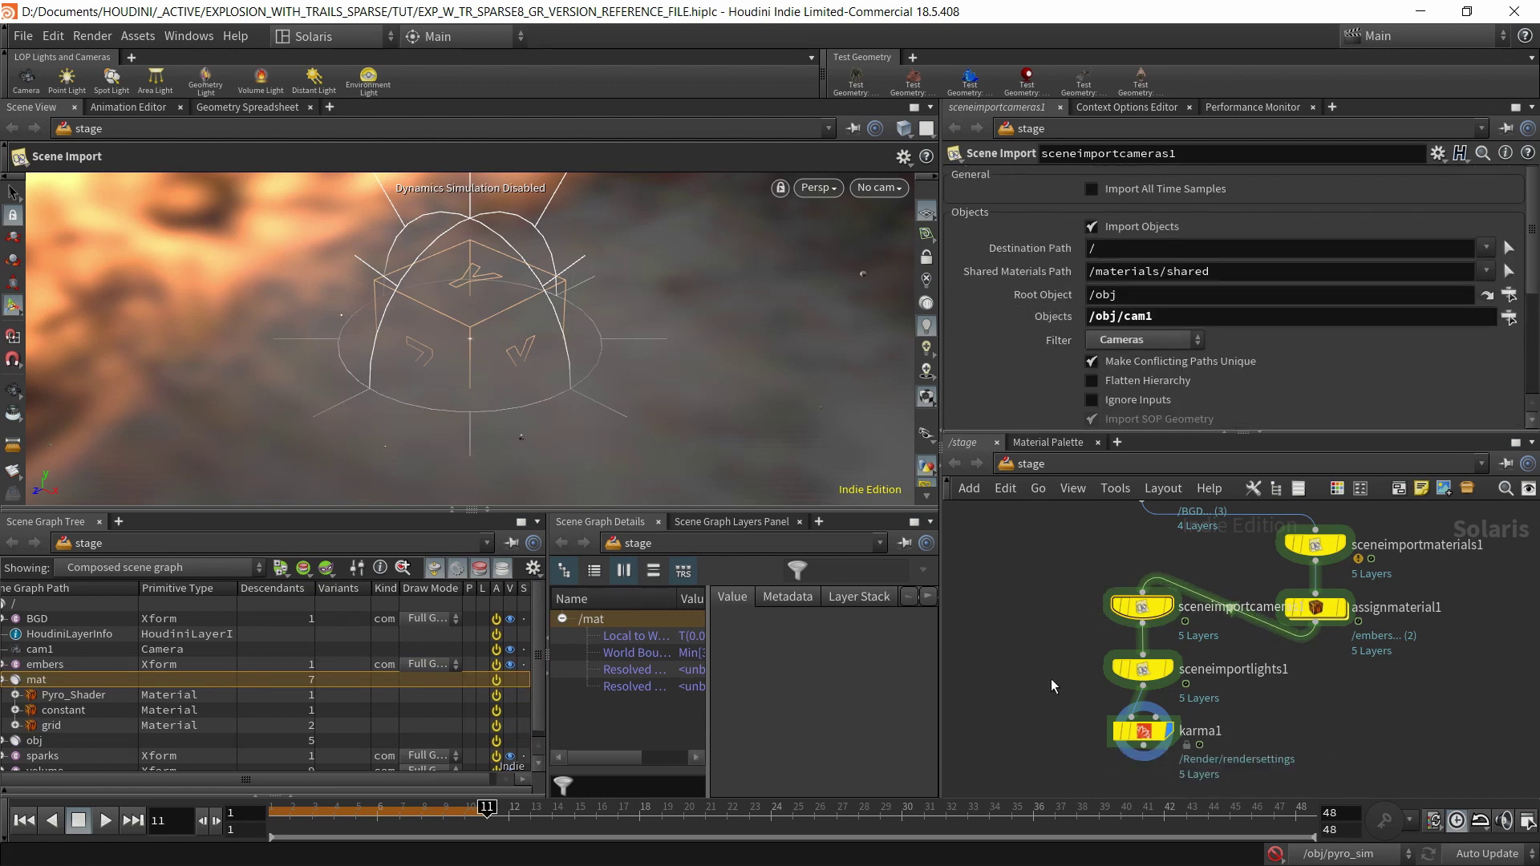
{"action": "left_click", "coordinate": [1140, 669]}
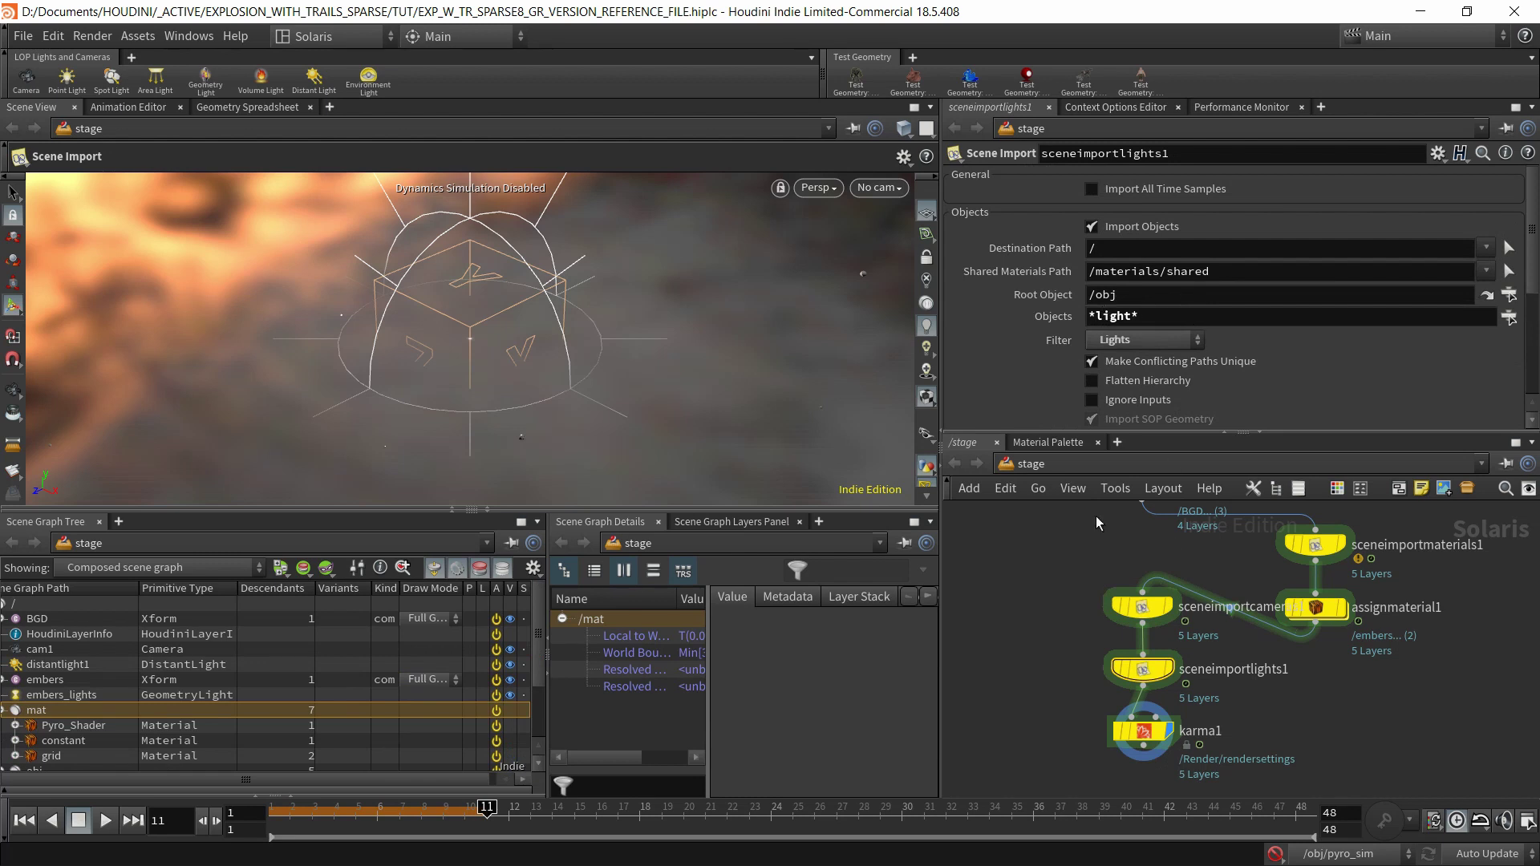
Check the names of the lights and cameras in the obj network, and return to the stage network.
{"action": "left_click", "coordinate": [1030, 463]}
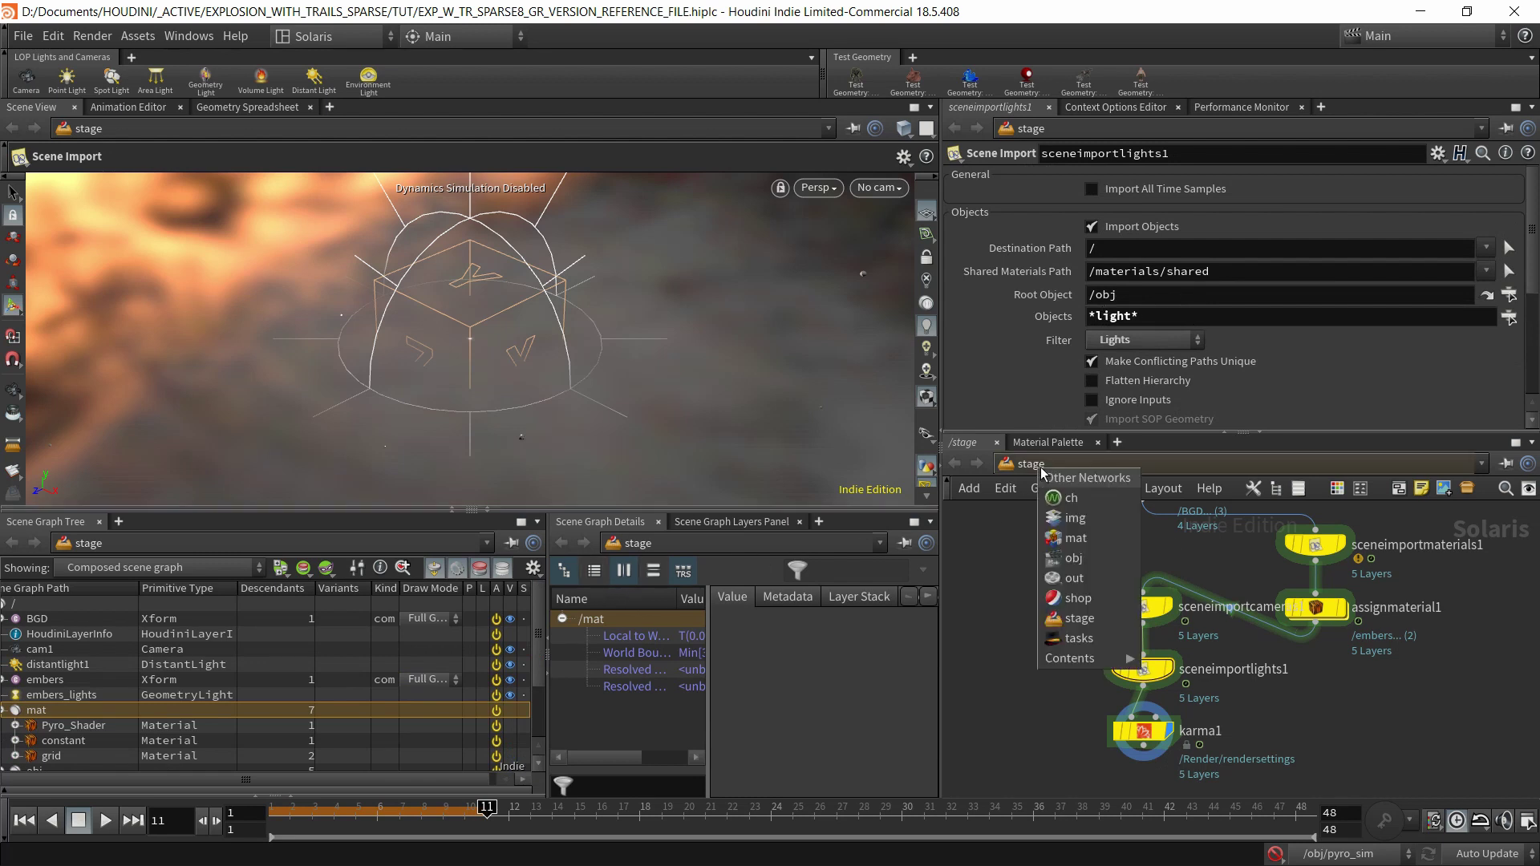
{"action": "left_click", "coordinate": [1068, 582]}
{"action": "scroll", "coordinate": [1422, 637], "scroll_direction": "up", "scroll_amount": 5}
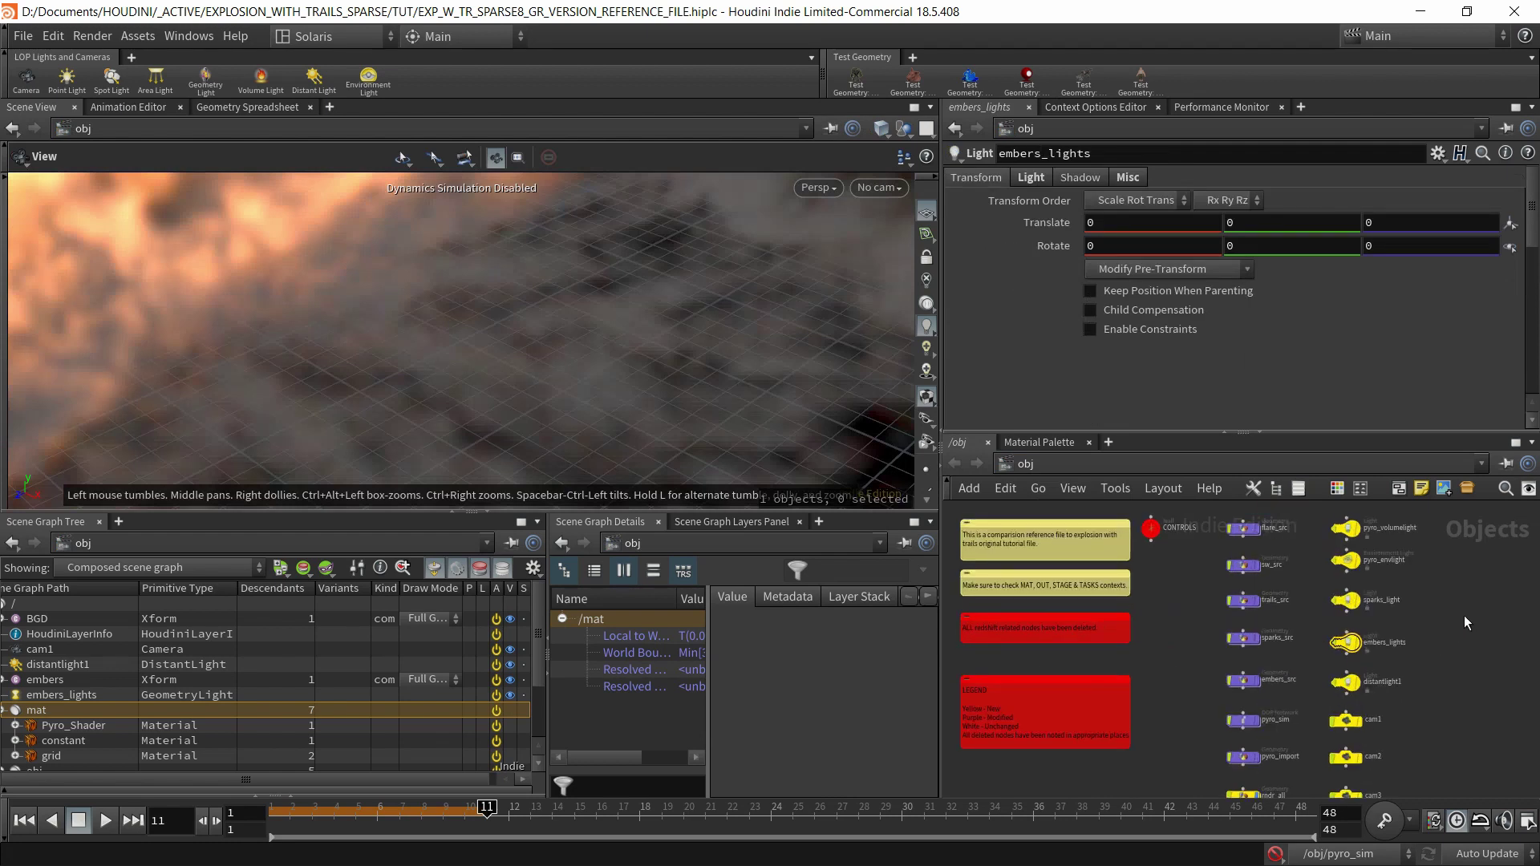
{"action": "scroll", "coordinate": [1416, 632], "scroll_direction": "up", "scroll_amount": 1}
{"action": "middle_click_drag", "start_coordinate": [1425, 731], "coordinate": [1418, 563]}
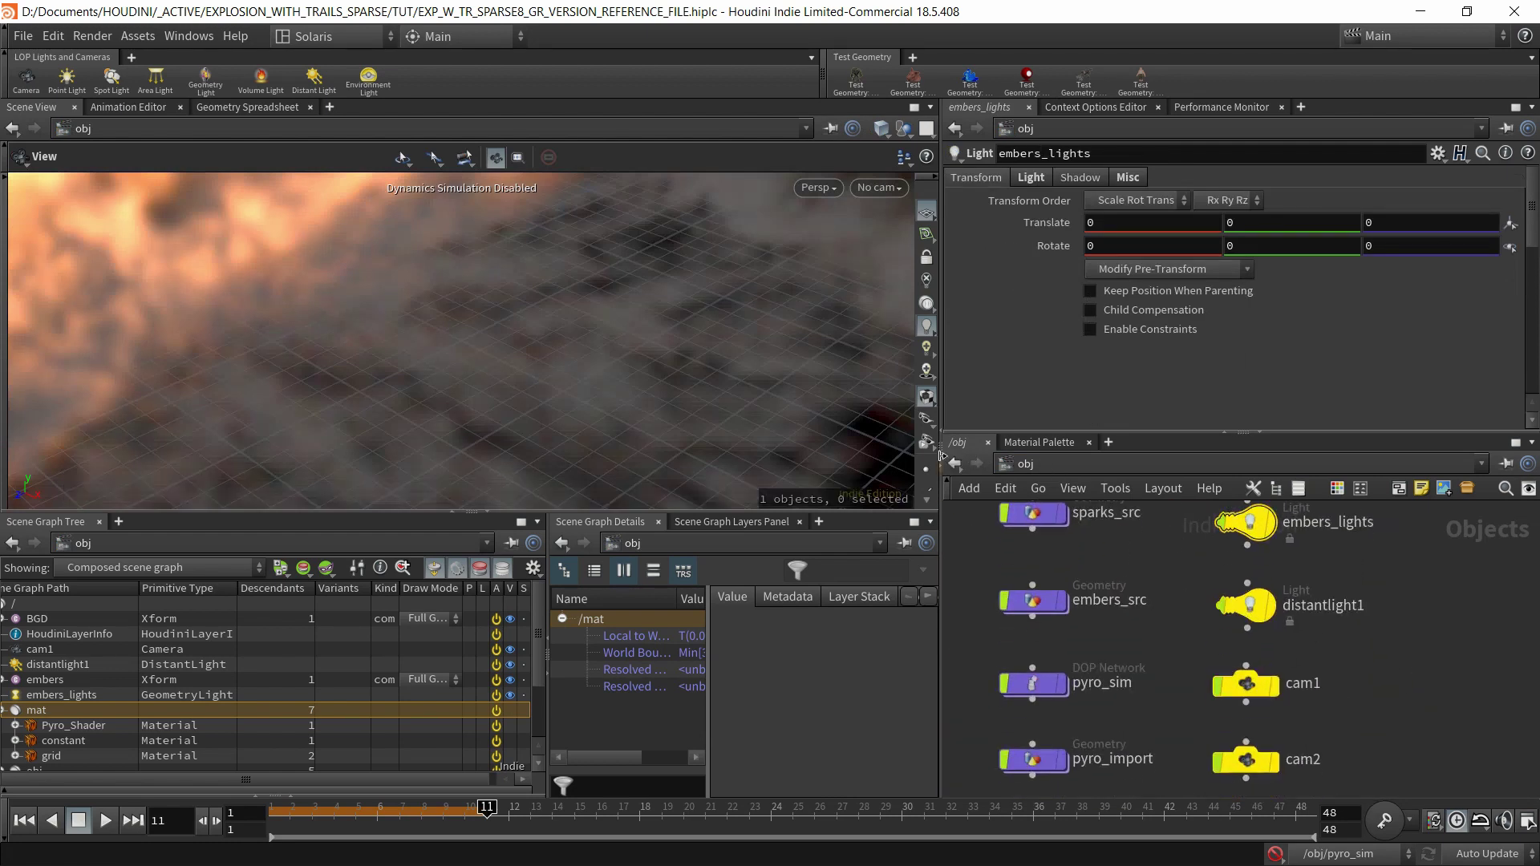
{"action": "left_click", "coordinate": [1020, 464]}
{"action": "left_click", "coordinate": [1043, 614]}
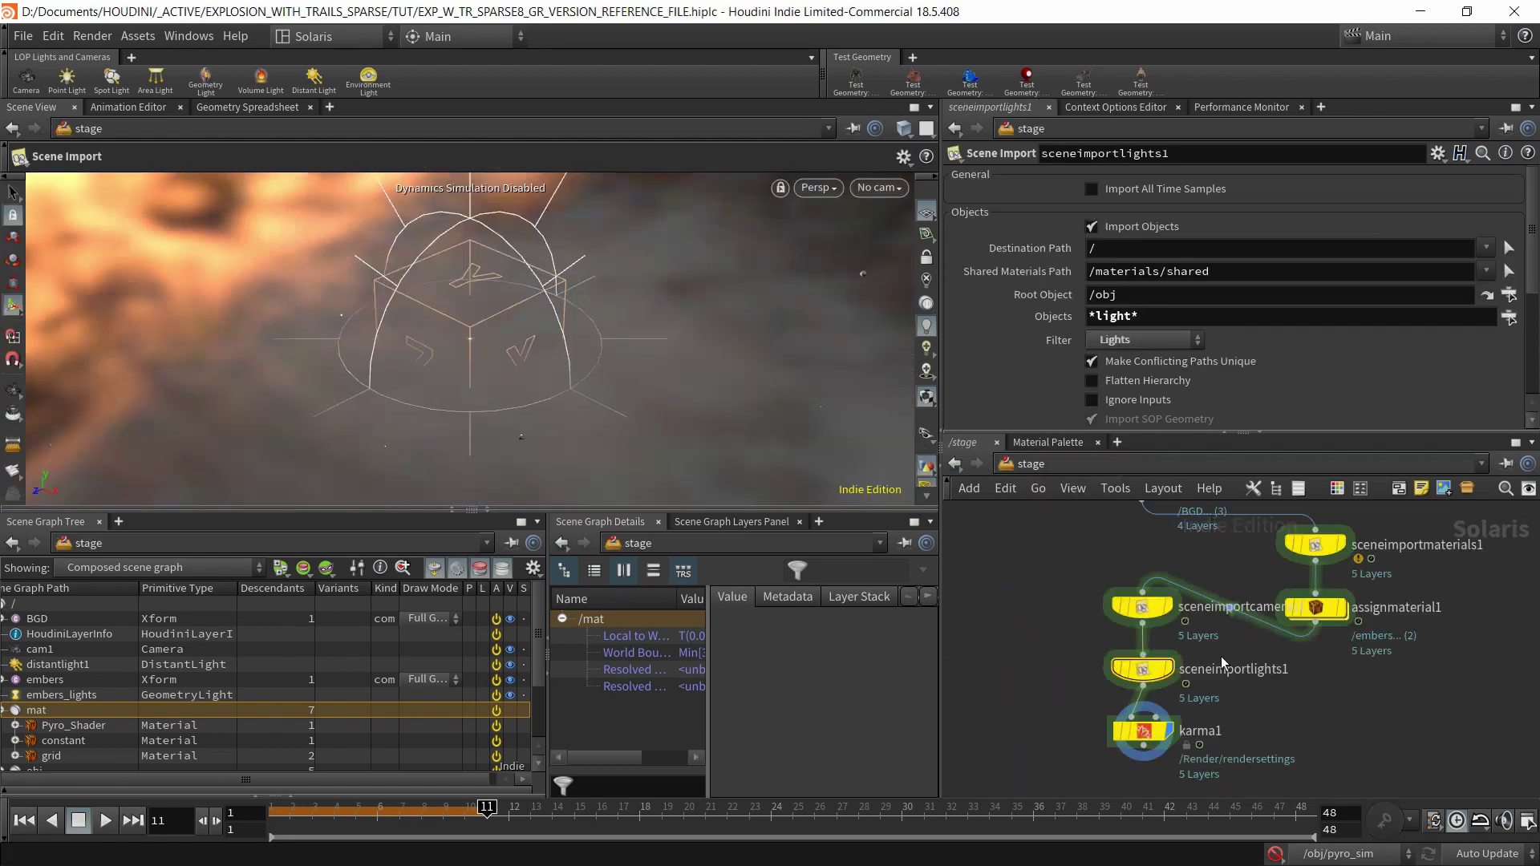
Review karma1's sampling, output picture, camera and resolution settings.
{"action": "left_click", "coordinate": [1143, 731]}
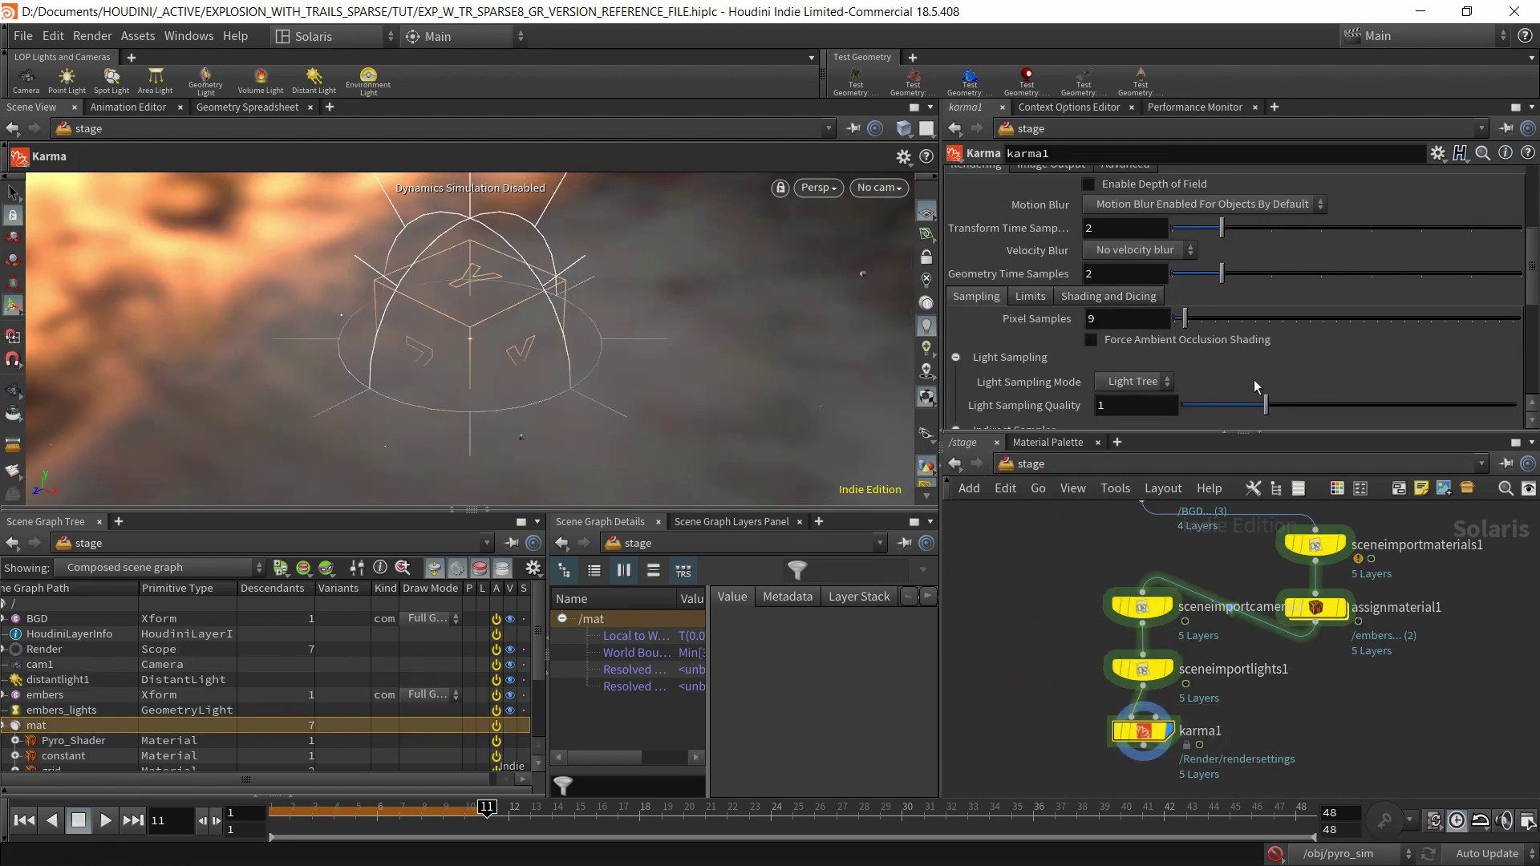
{"action": "scroll", "coordinate": [1076, 322], "scroll_direction": "up", "scroll_amount": 3}
{"action": "scroll", "coordinate": [1076, 322], "scroll_direction": "up", "scroll_amount": 3}
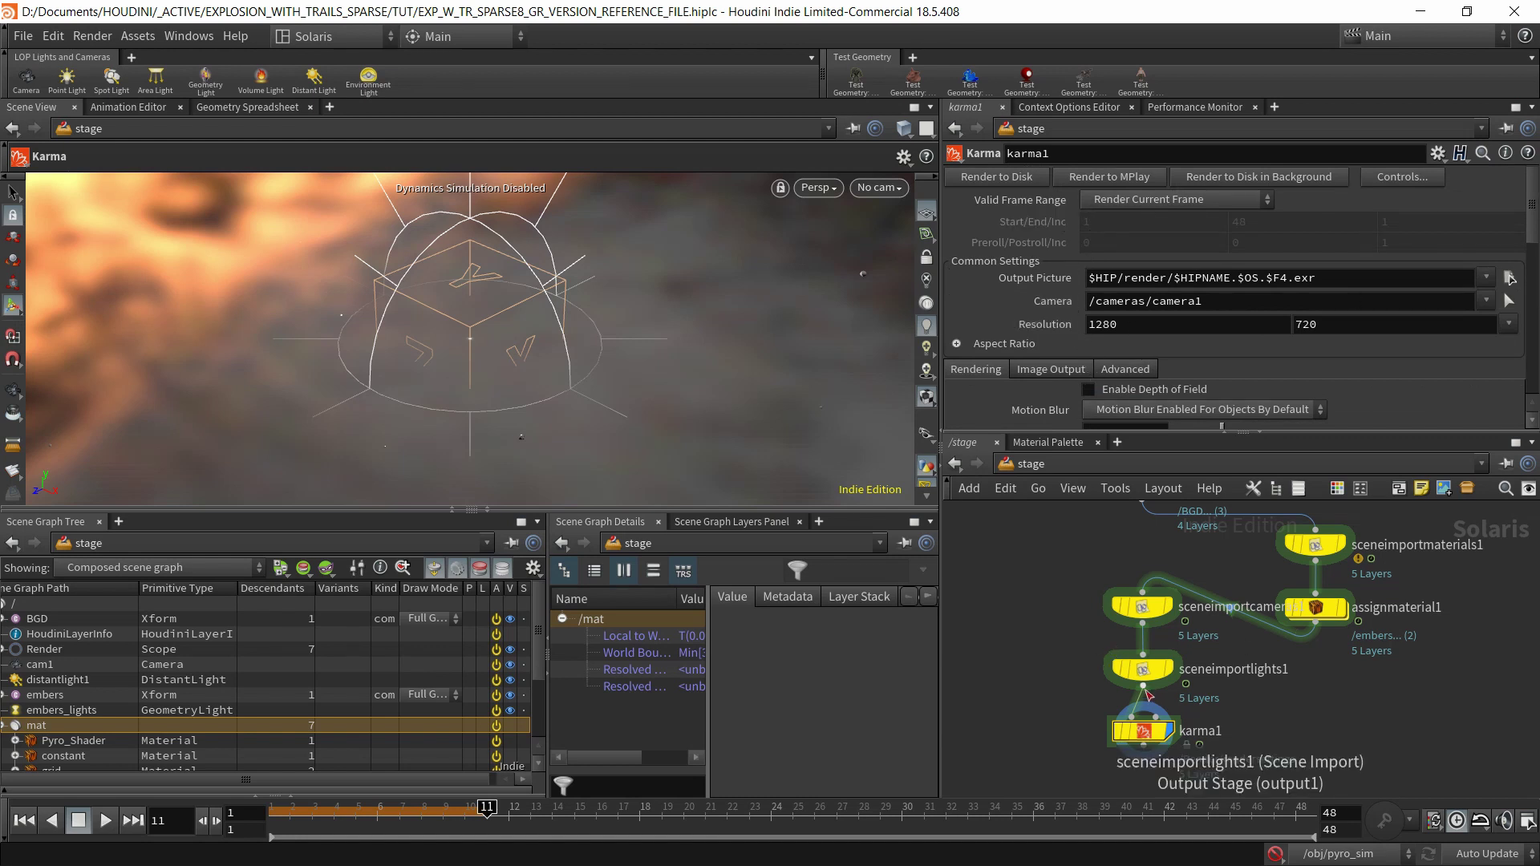
{"action": "key", "text": "Tab"}
{"action": "type", "text": "render"}
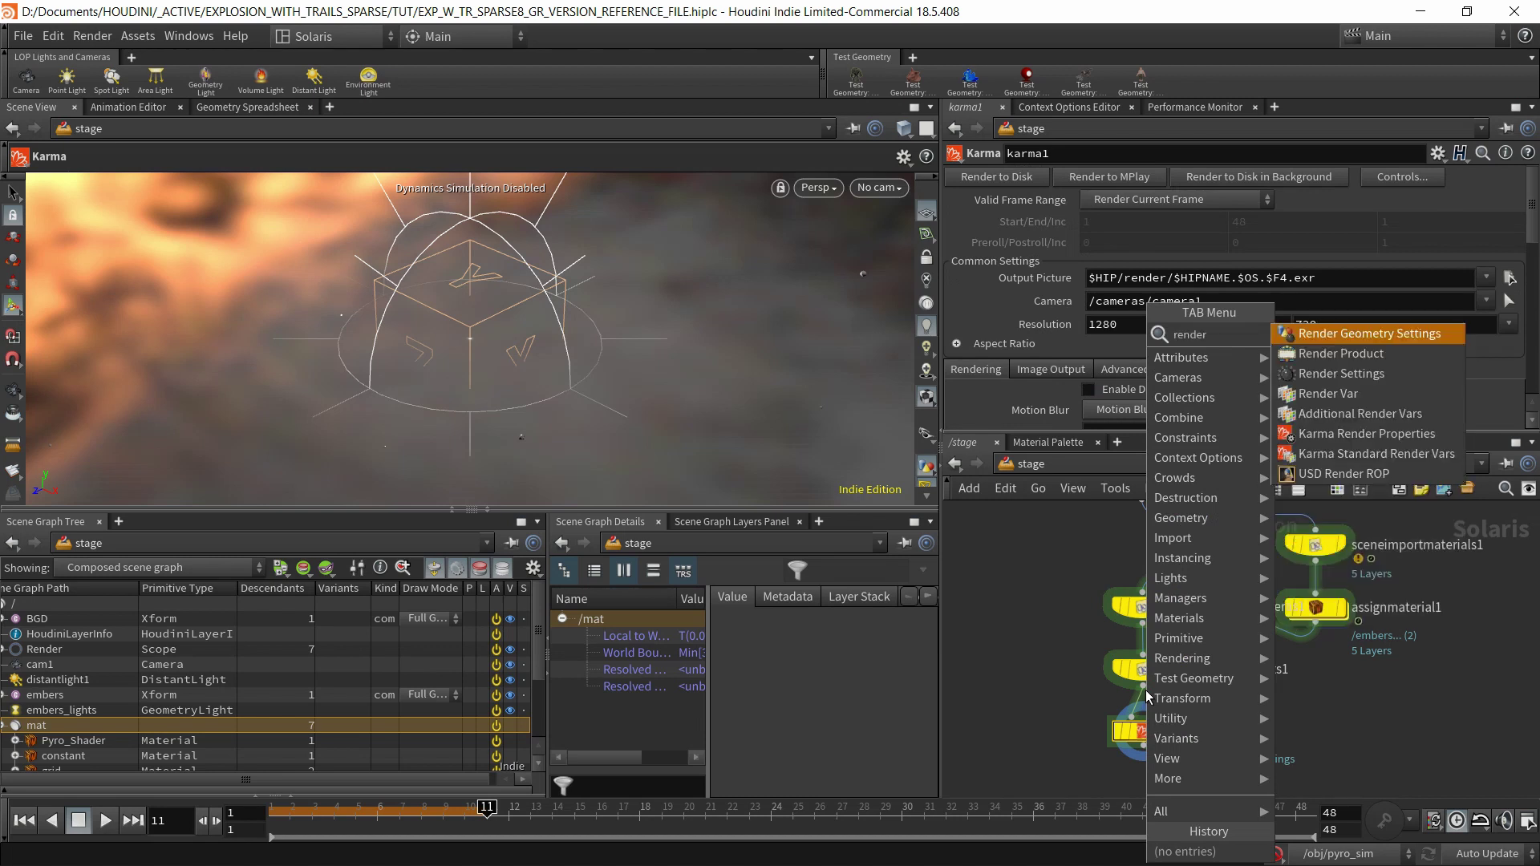
{"action": "key", "text": "Down"}
{"action": "key", "text": "Down"}
{"action": "key", "text": "Return"}
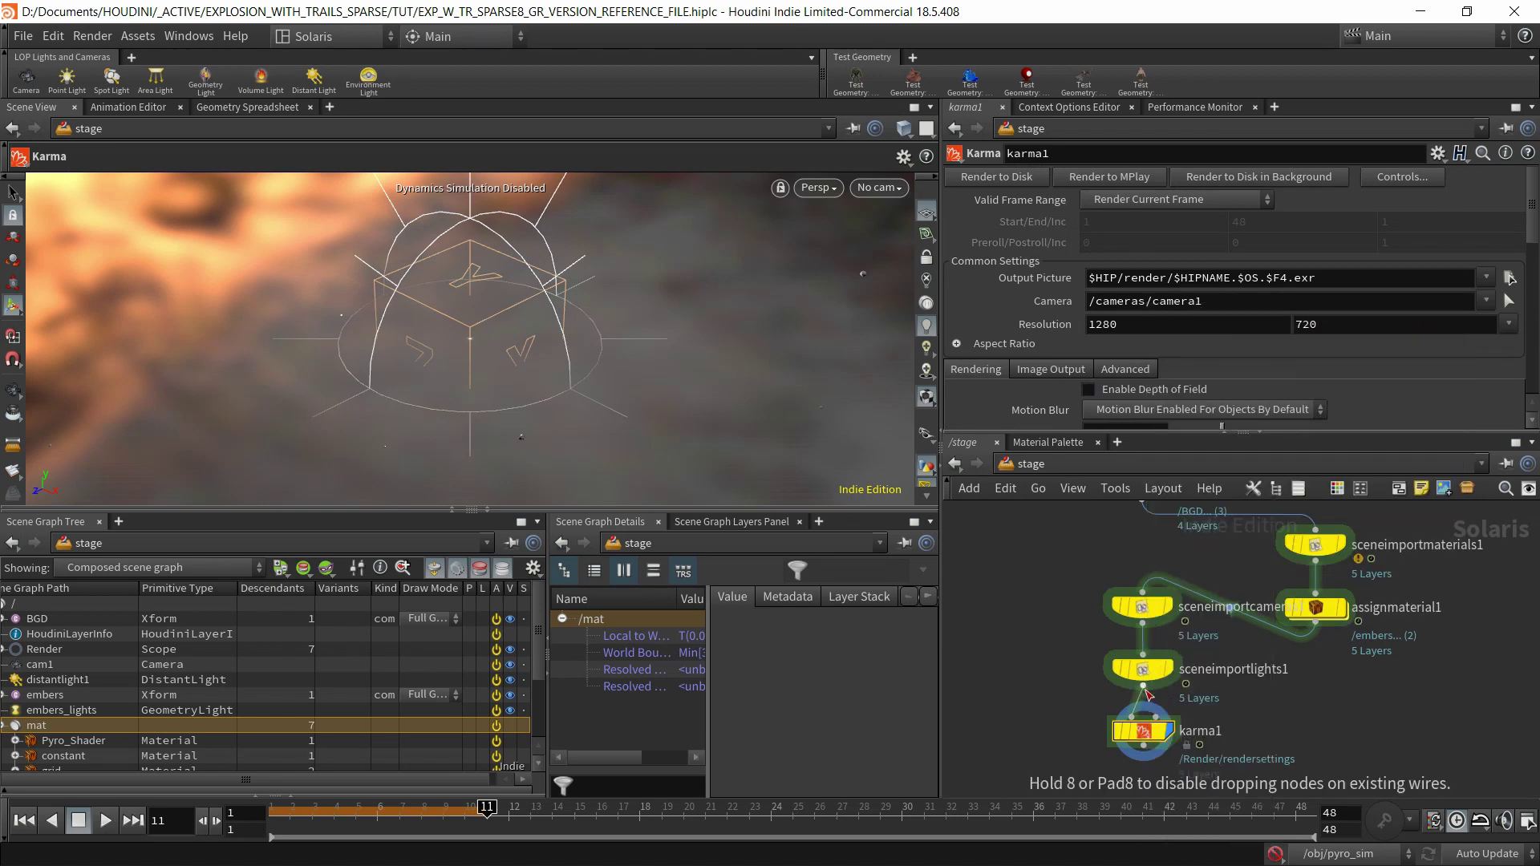
{"action": "left_click", "coordinate": [1148, 695]}
{"action": "scroll", "coordinate": [1134, 357], "scroll_direction": "down", "scroll_amount": 3}
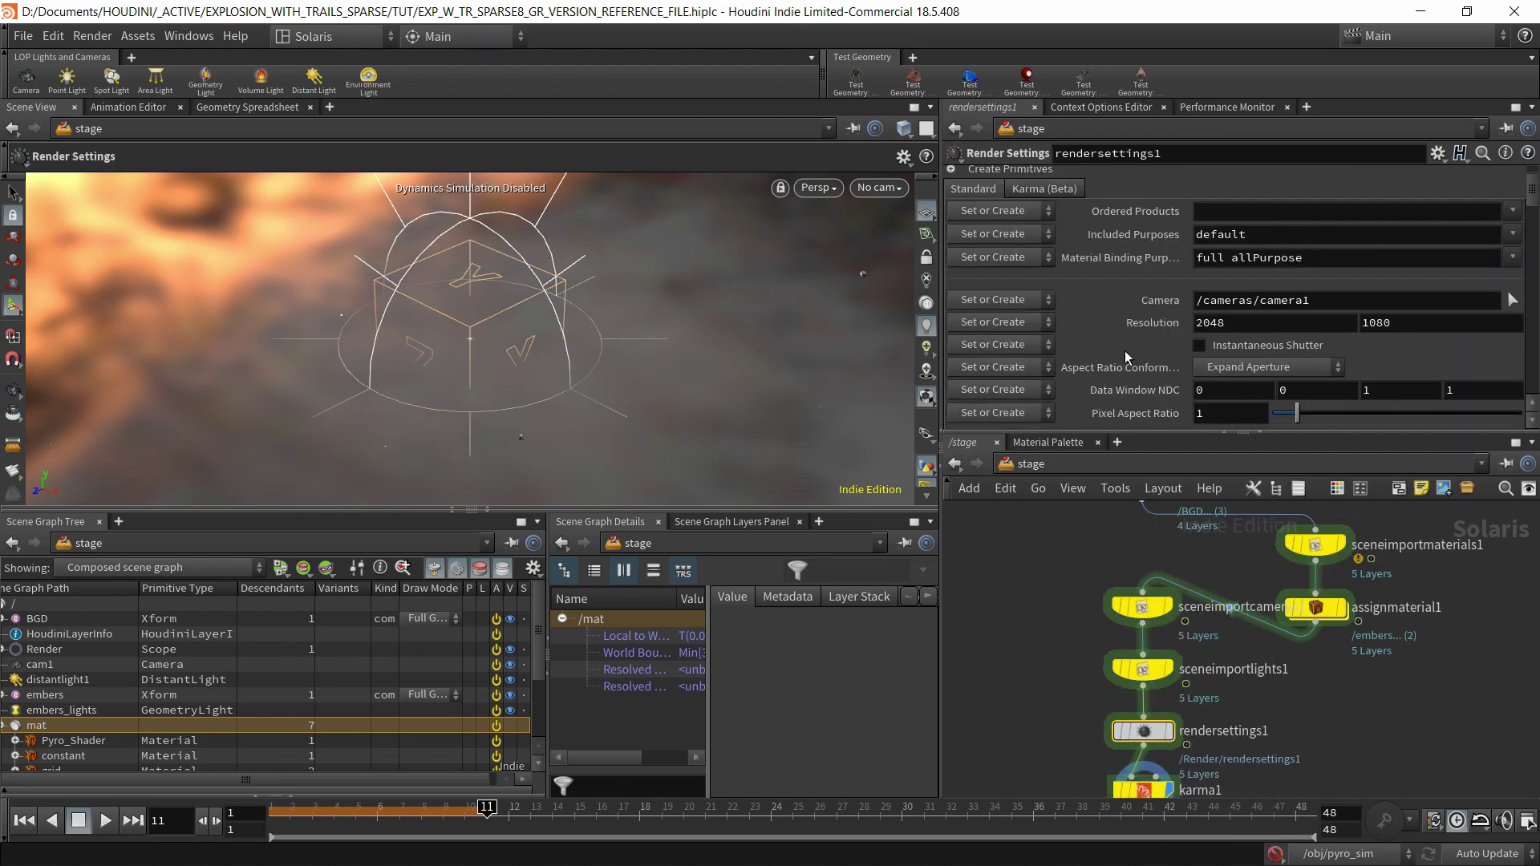
{"action": "mouse_move", "coordinate": [1067, 716]}
{"action": "left_mouse_down"}
{"action": "mouse_move", "coordinate": [1172, 744]}
{"action": "mouse_move", "coordinate": [1155, 733]}
{"action": "left_mouse_up"}
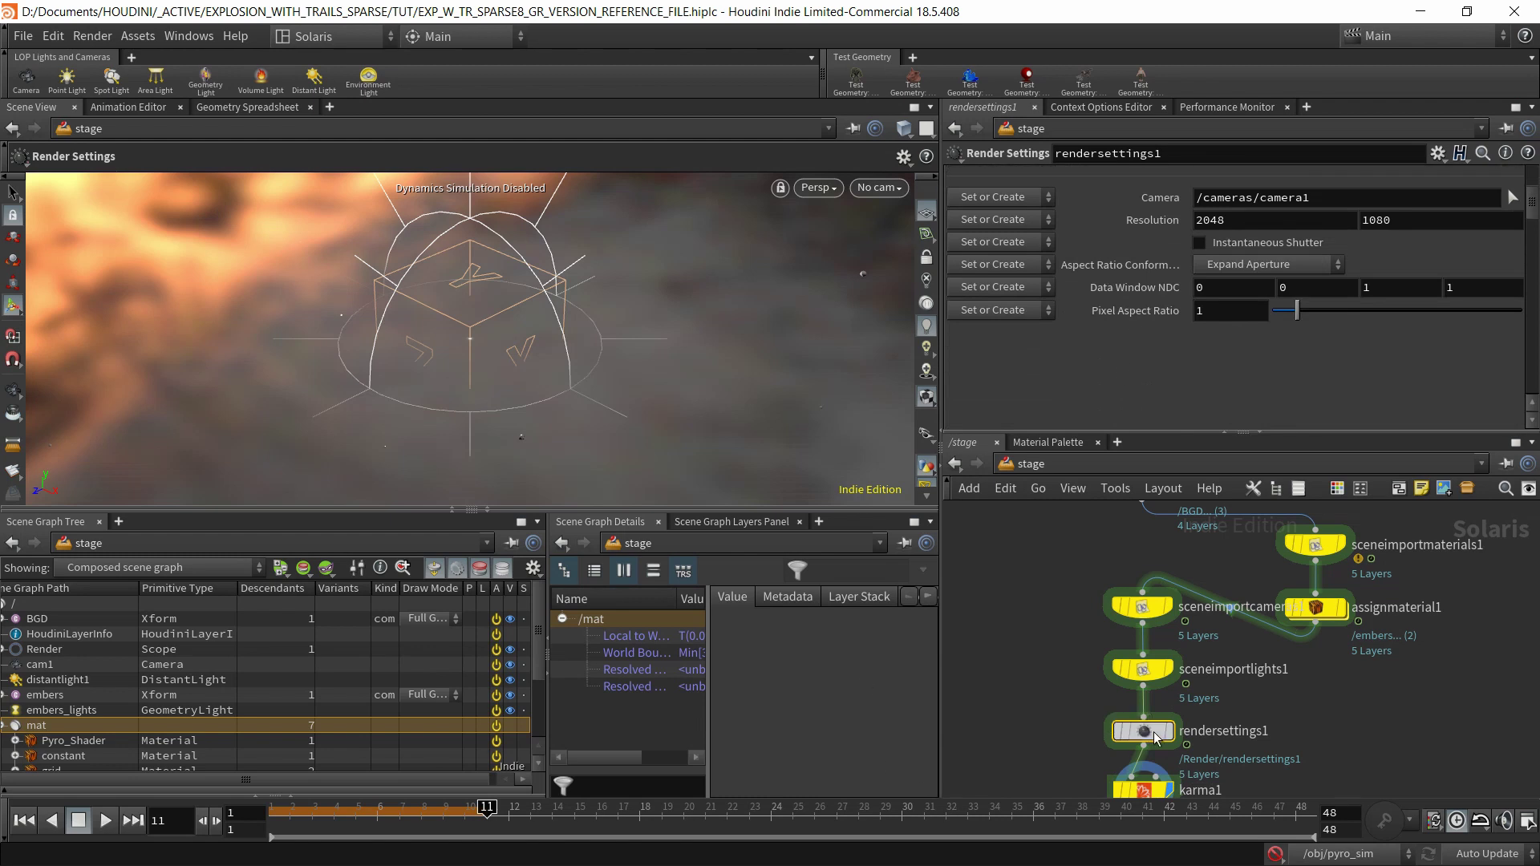
{"action": "key", "text": "Delete"}
Insert a Karma Render Properties node on the wire between sceneimportlights1 and karma1.
{"action": "key", "text": "Tab"}
{"action": "type", "text": "rende"}
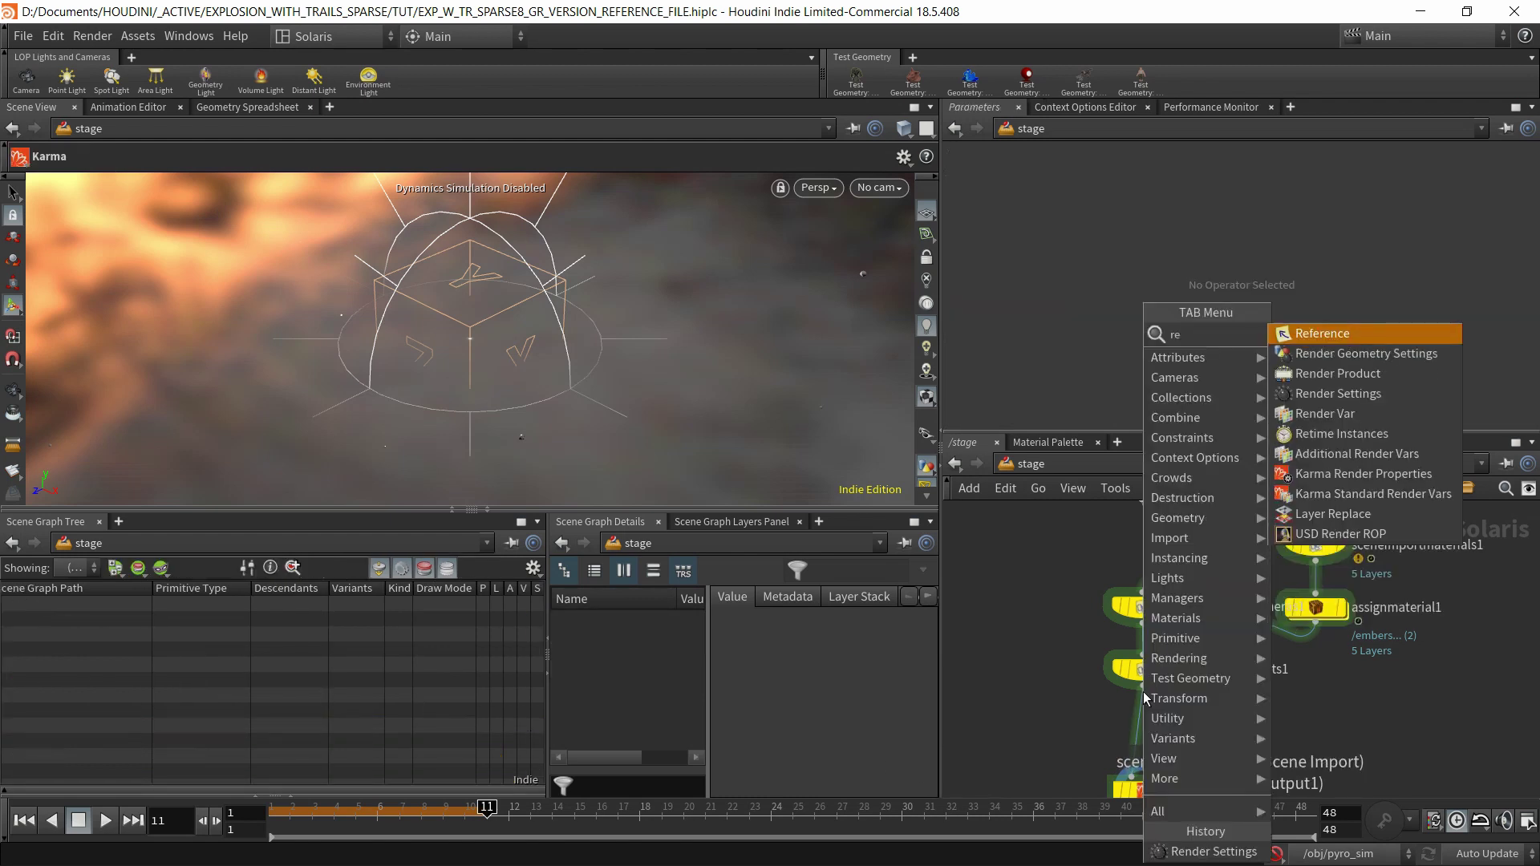
{"action": "key", "text": "Down"}
{"action": "key", "text": "Down"}
{"action": "key", "text": "Down"}
{"action": "key", "text": "Down"}
{"action": "key", "text": "Down"}
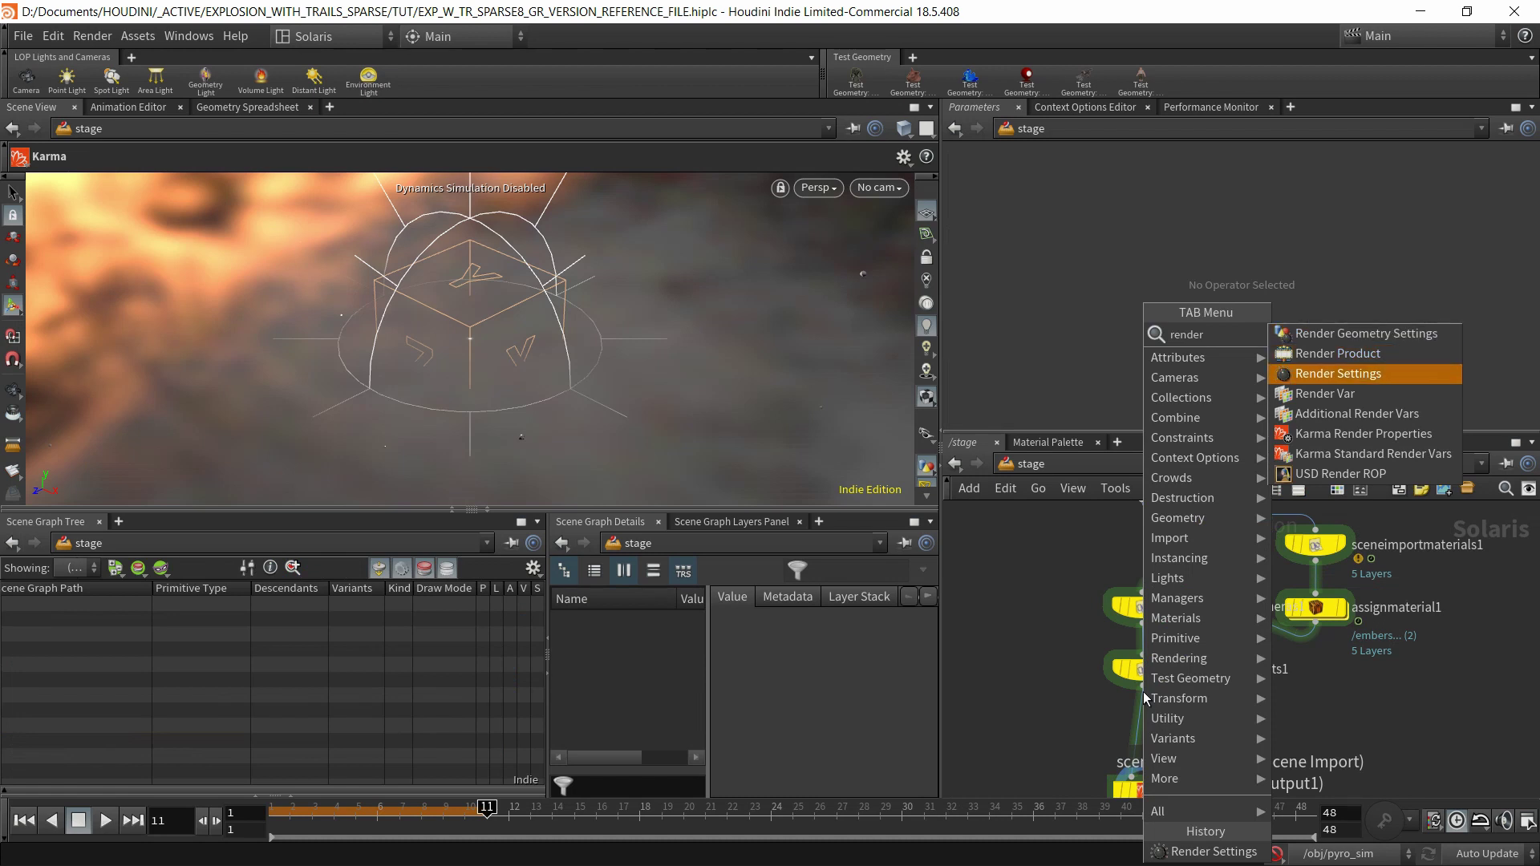
{"action": "key", "text": "Return"}
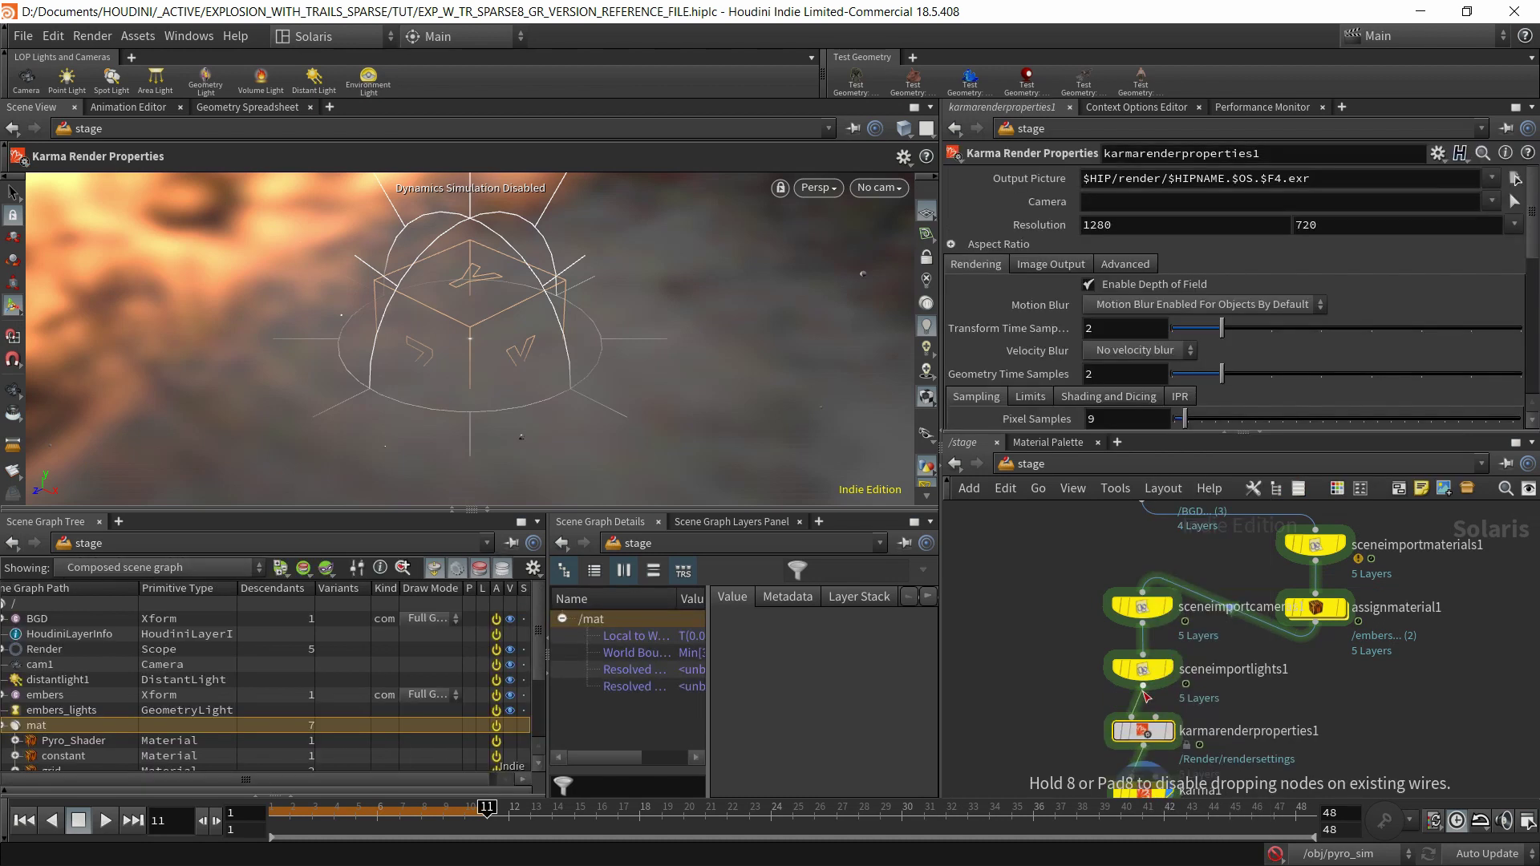
{"action": "left_click", "coordinate": [1145, 696]}
Compare the rendering and sampling parameters of karmarenderproperties1 with those of karma1.
{"action": "scroll", "coordinate": [1075, 350], "scroll_direction": "down", "scroll_amount": 4}
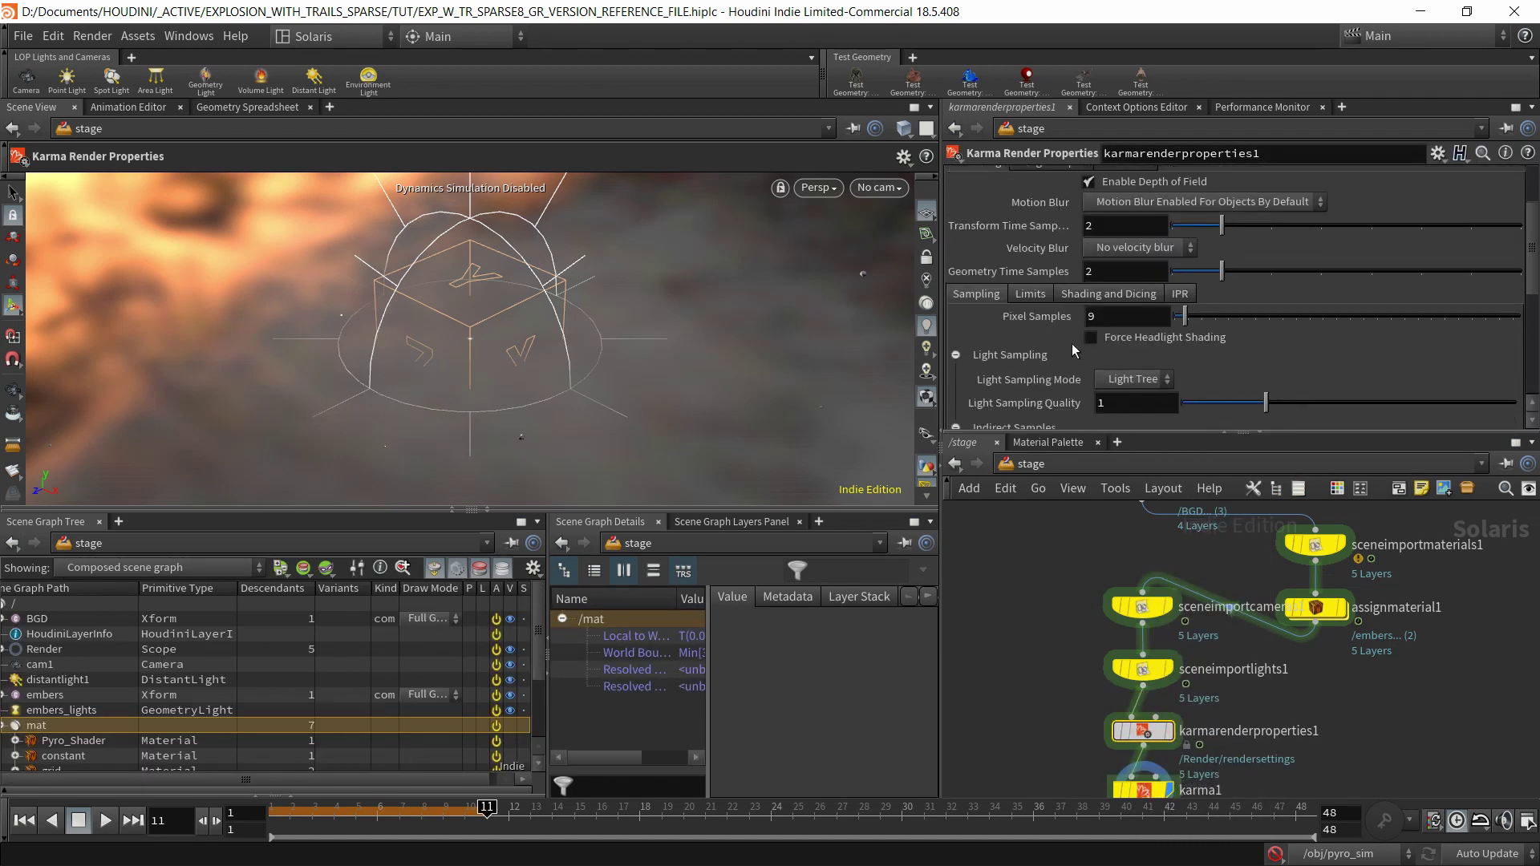
{"action": "scroll", "coordinate": [1064, 280], "scroll_direction": "up", "scroll_amount": 4}
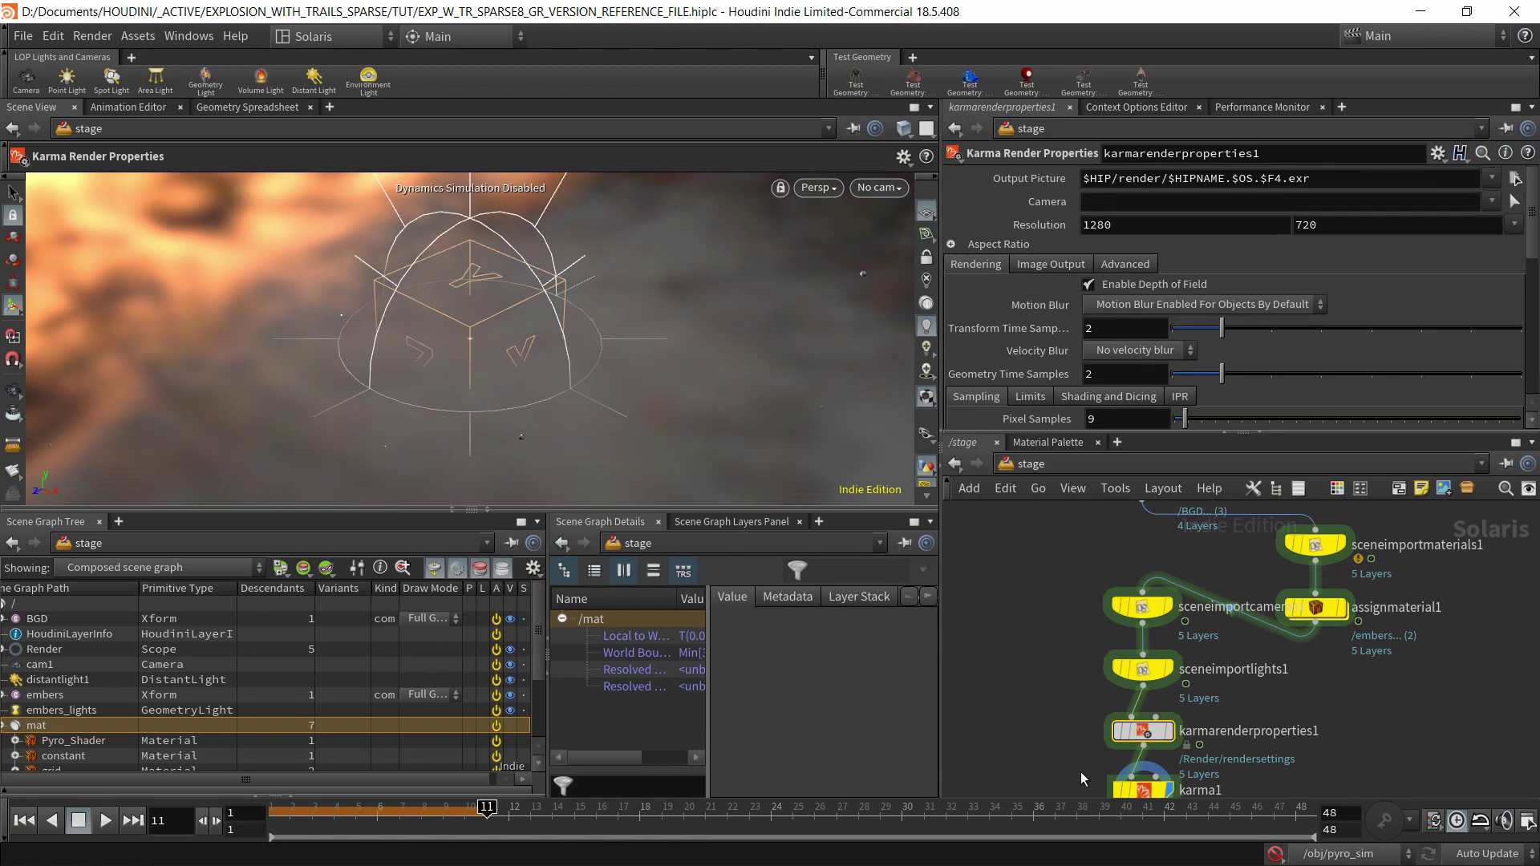
{"action": "middle_click_drag", "start_coordinate": [1067, 752], "coordinate": [1067, 699]}
{"action": "left_click_drag", "start_coordinate": [1043, 729], "coordinate": [1221, 758]}
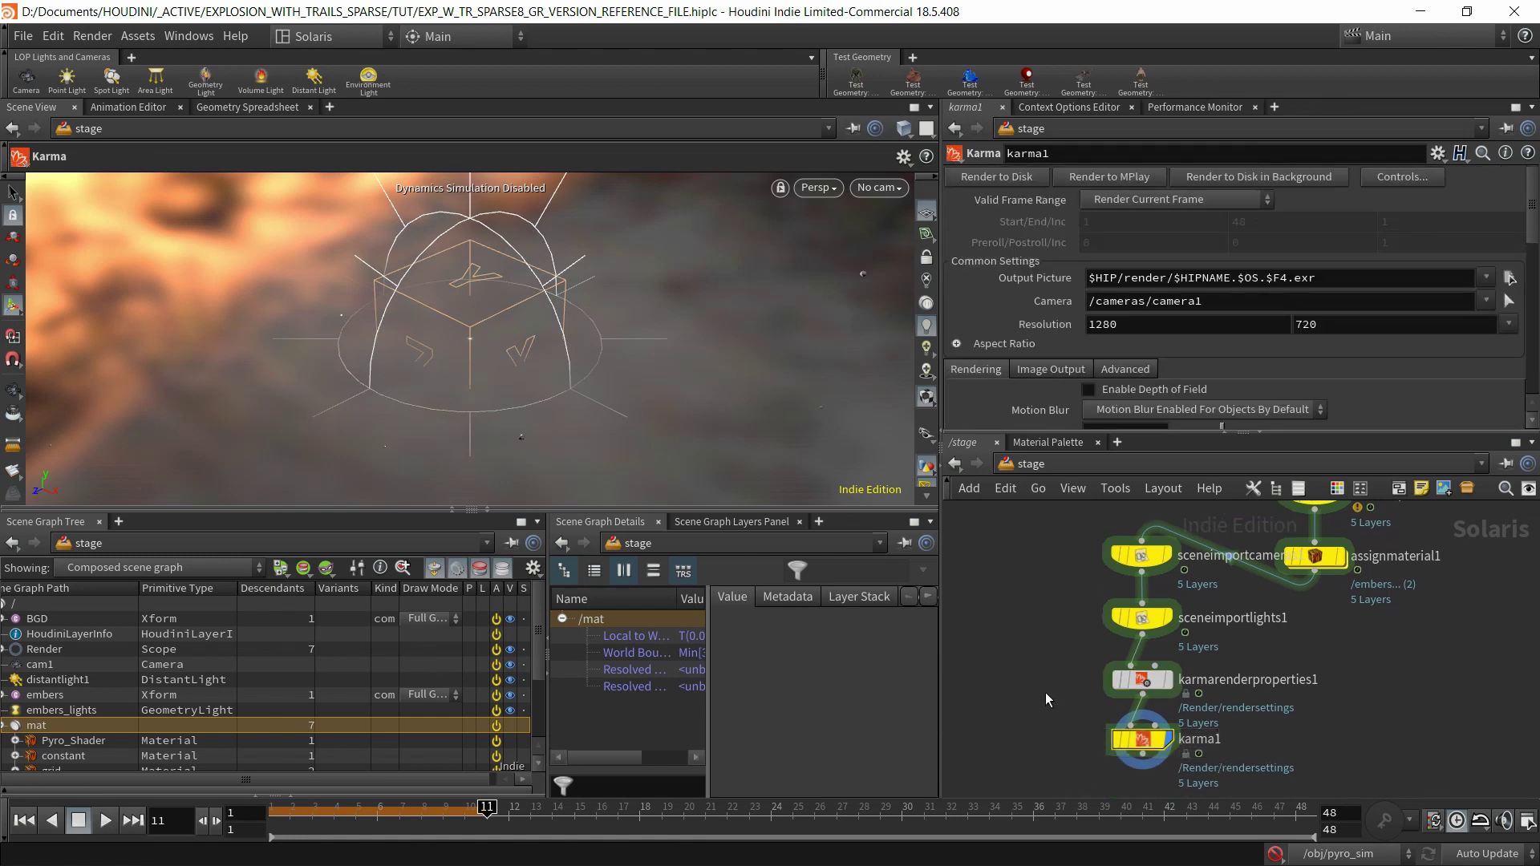
{"action": "left_click_drag", "start_coordinate": [1047, 695], "coordinate": [1243, 668]}
{"action": "scroll", "coordinate": [1062, 315], "scroll_direction": "down", "scroll_amount": 6}
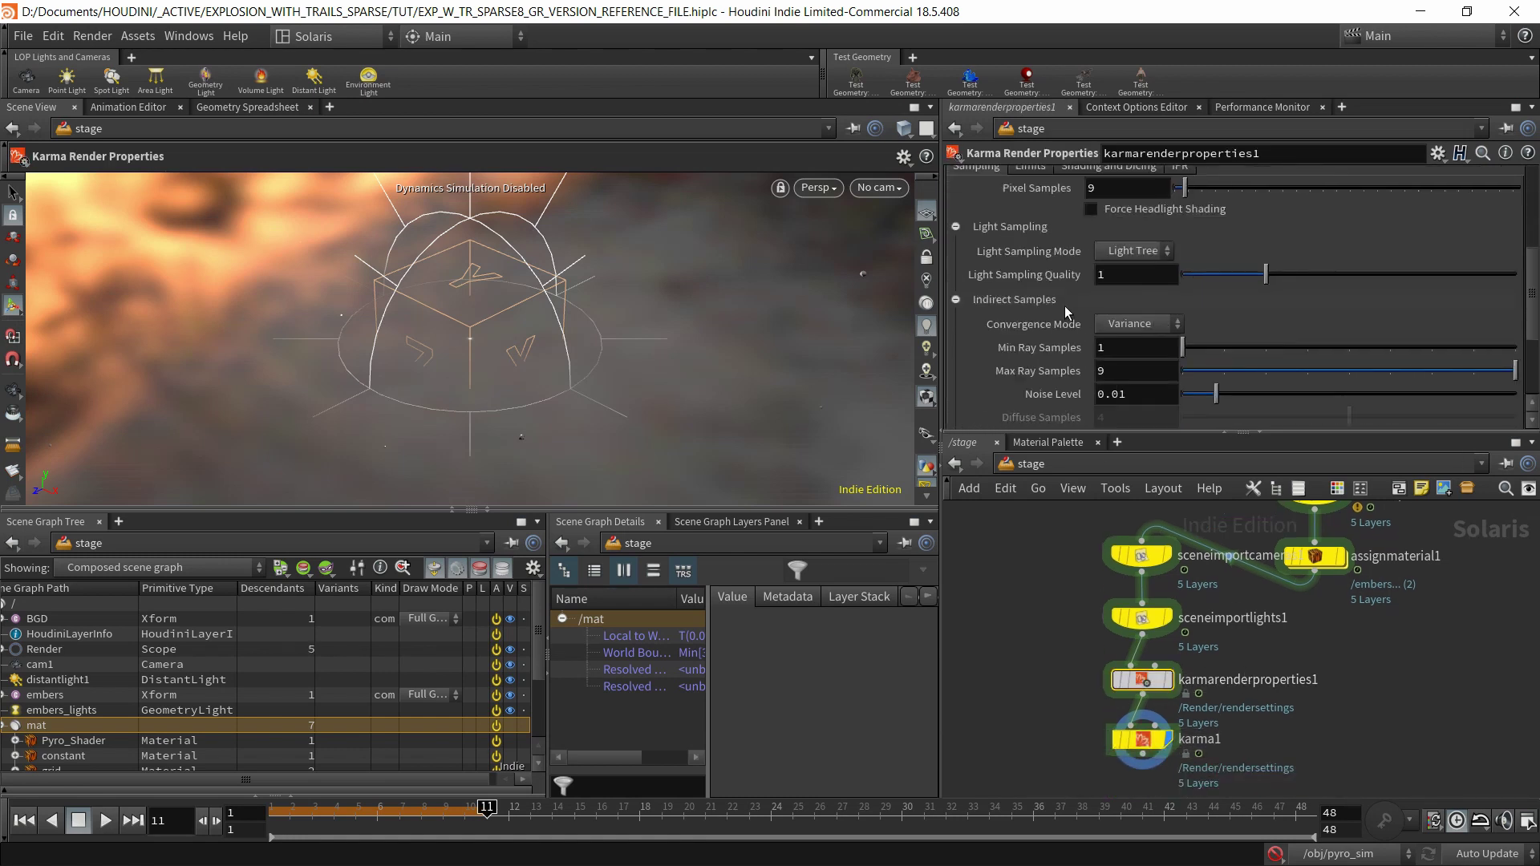
Enlarge the scene viewport by collapsing the scene graph panes, look through /cam1, and save the file.
{"action": "key", "text": "ctrl+s"}
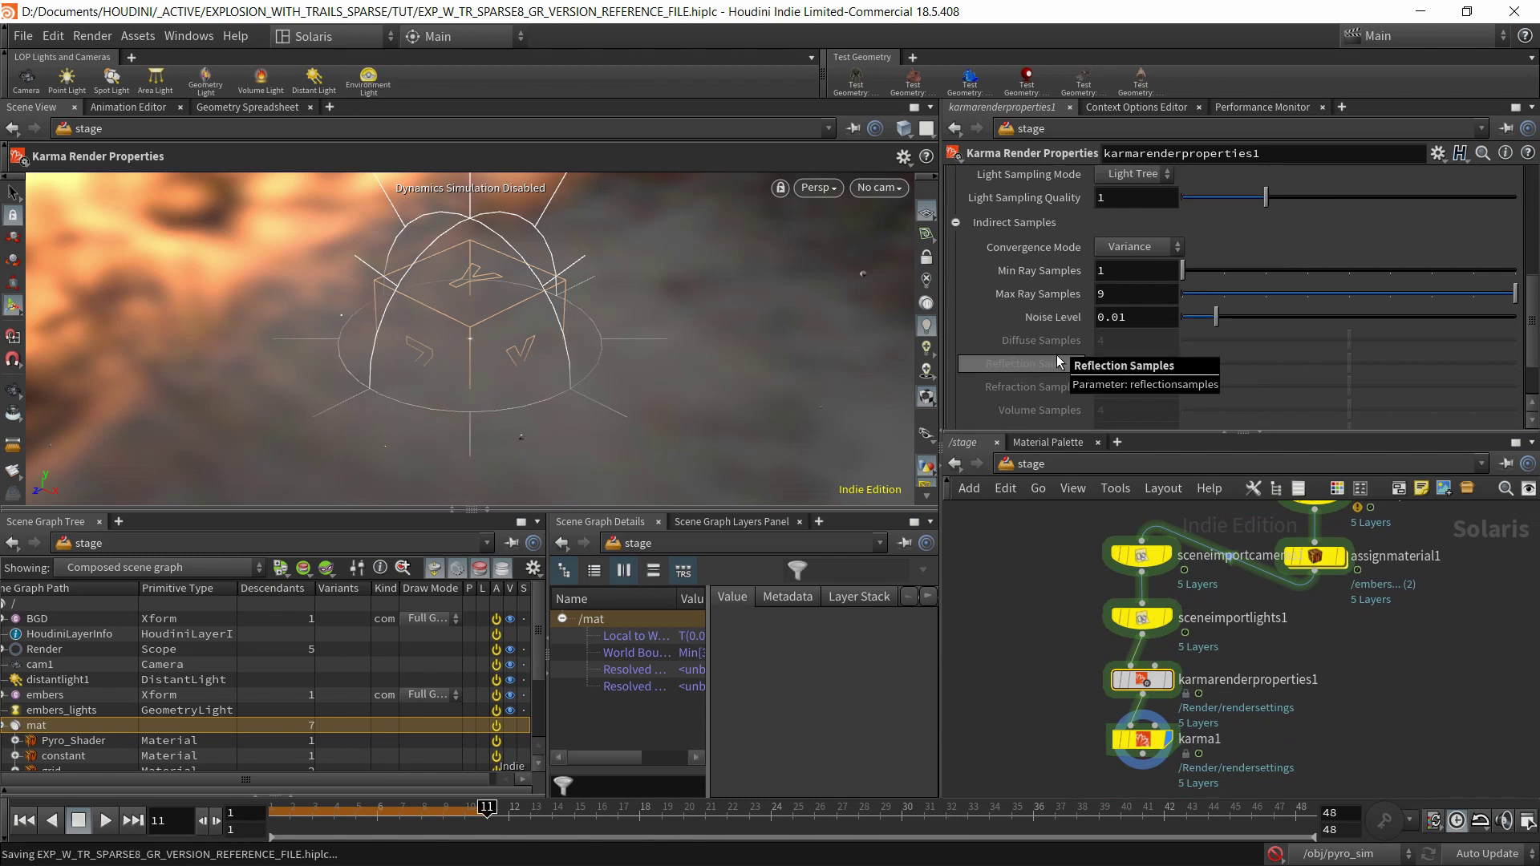
{"action": "left_click", "coordinate": [491, 512]}
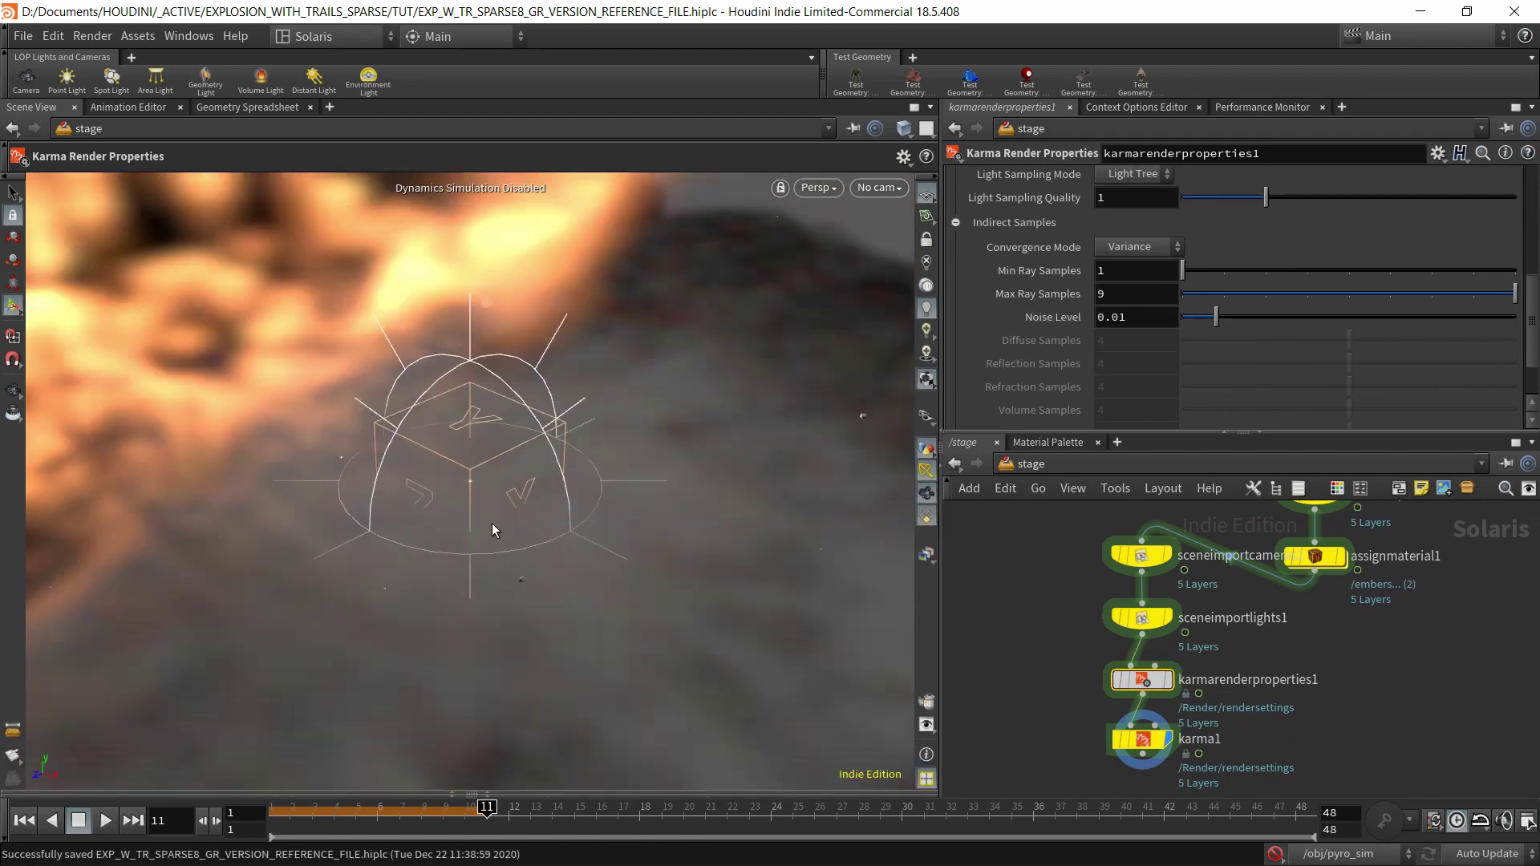
{"action": "left_click", "coordinate": [878, 187]}
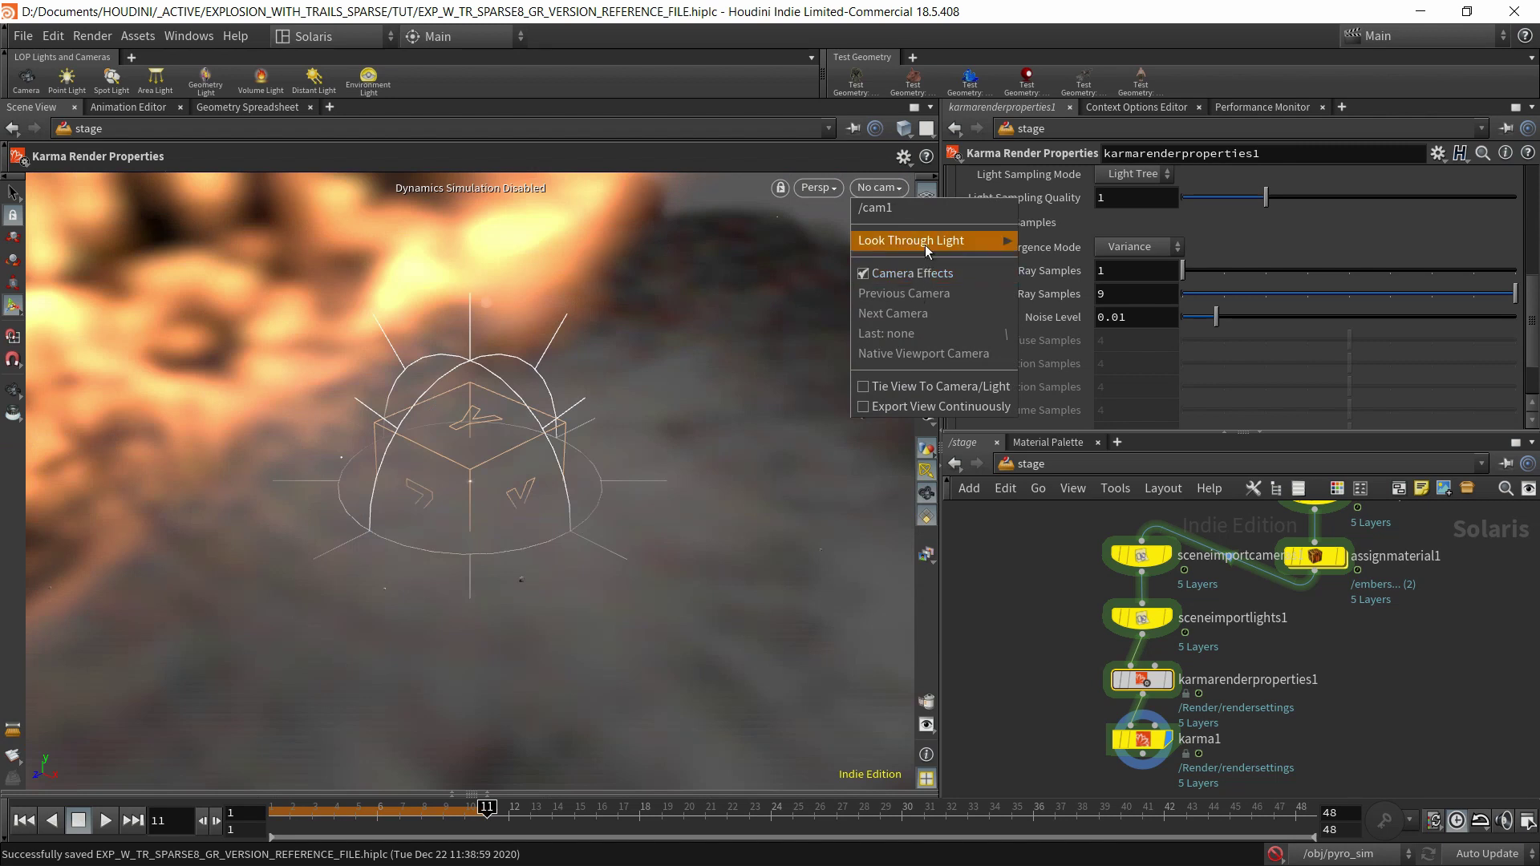
{"action": "left_click", "coordinate": [900, 210]}
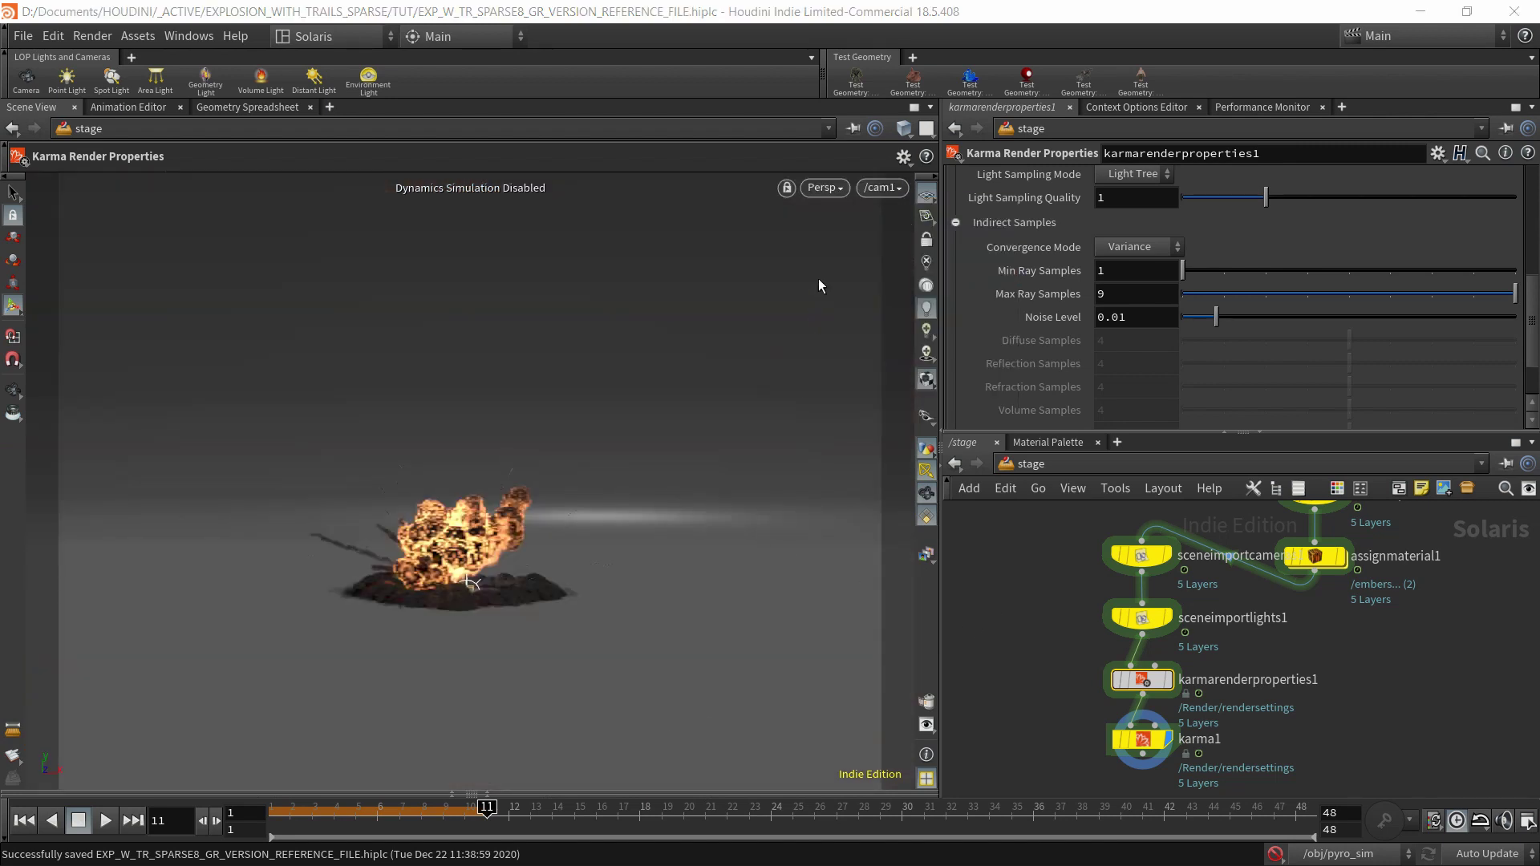
{"action": "key", "text": "ctrl+s"}
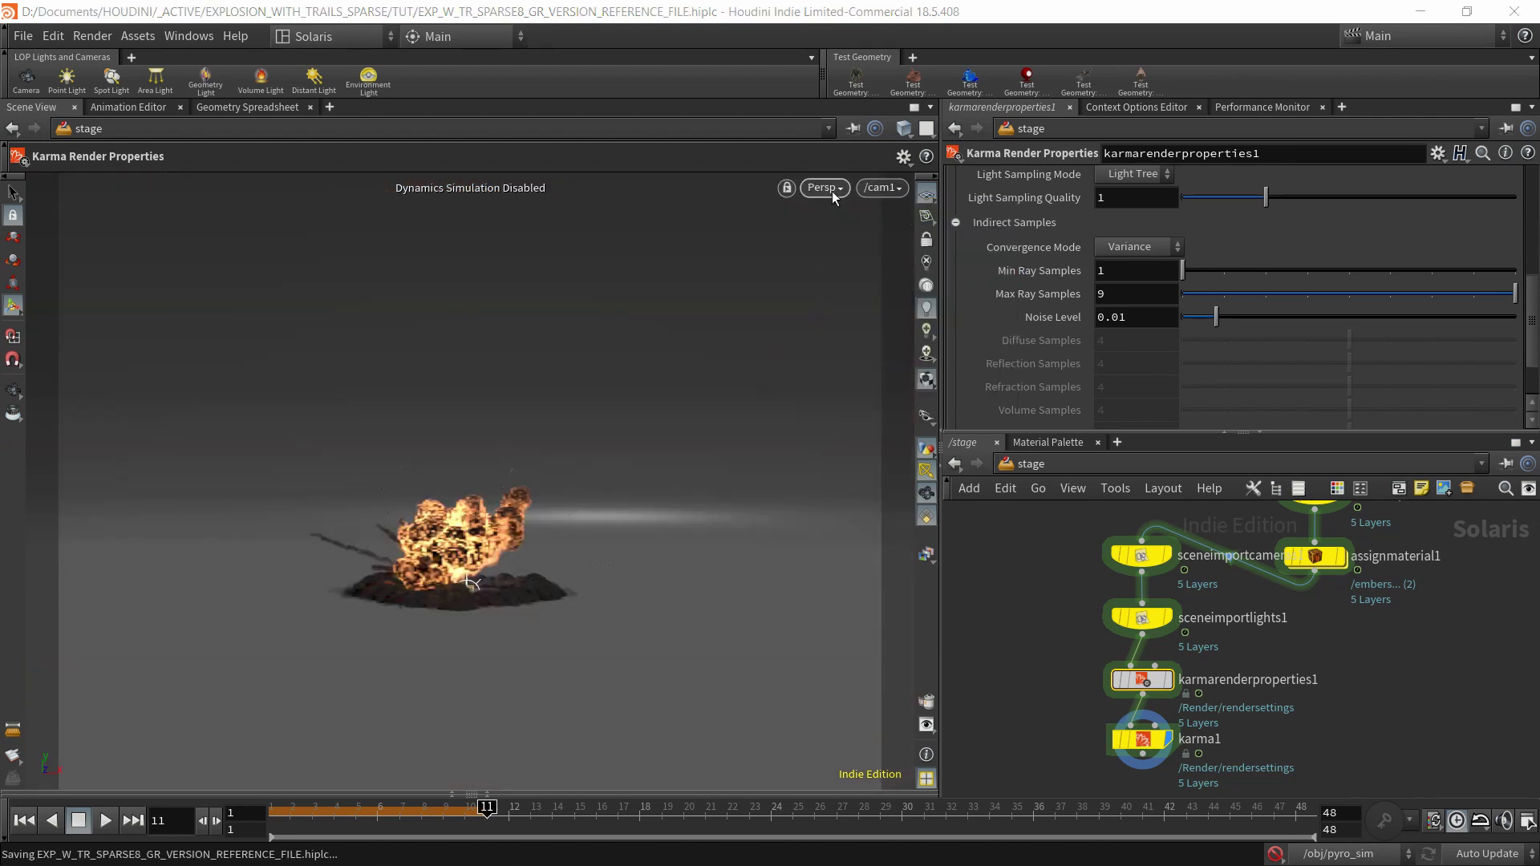
Preview the explosion through /cam1 with the Karma (Beta) renderer, and return the viewport to Houdini GL.
{"action": "left_click", "coordinate": [833, 193]}
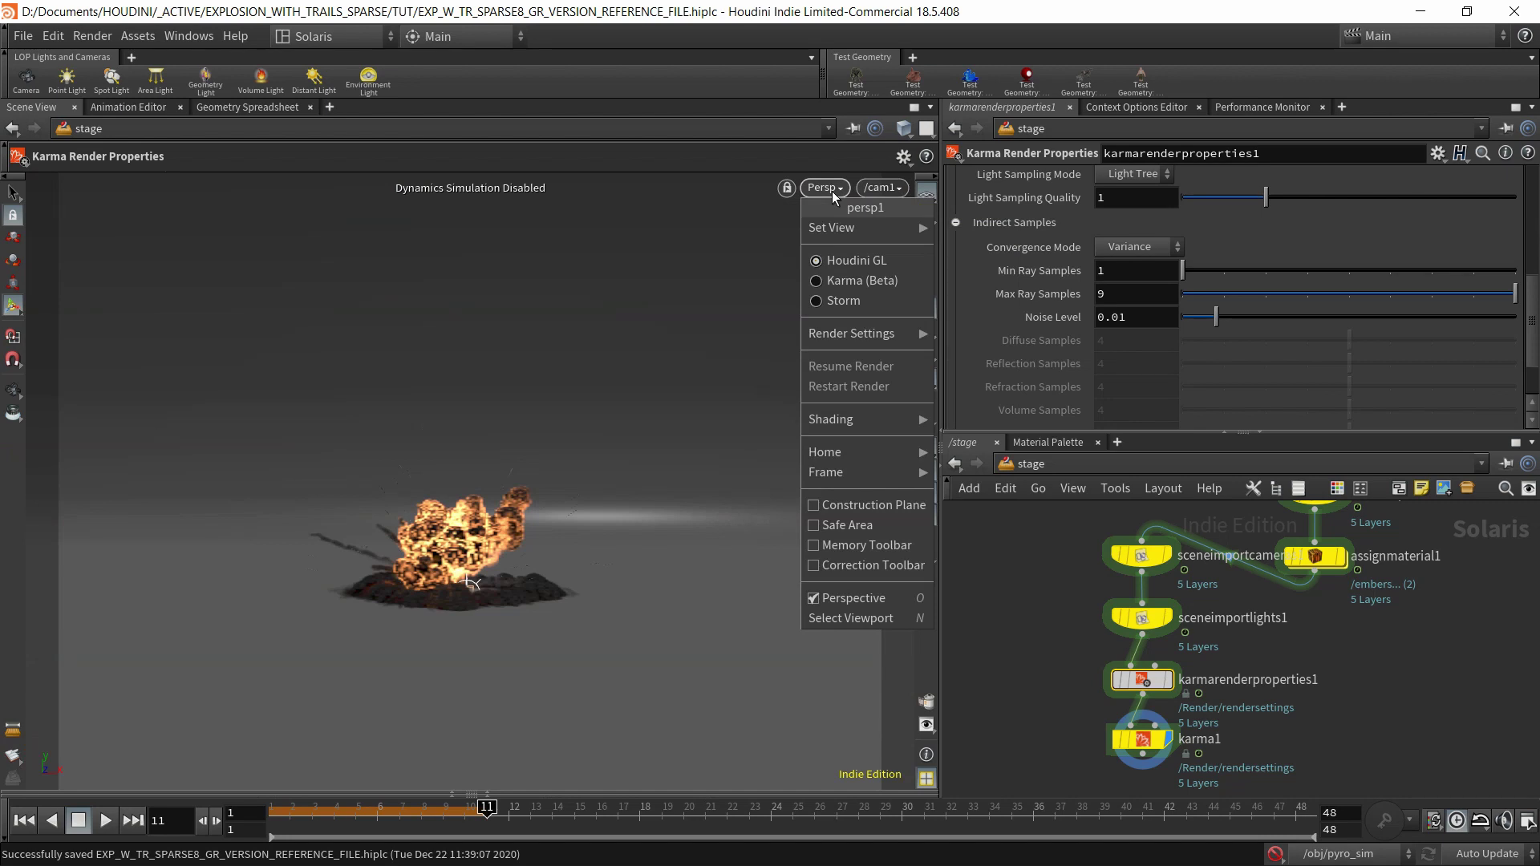
{"action": "left_click", "coordinate": [831, 283]}
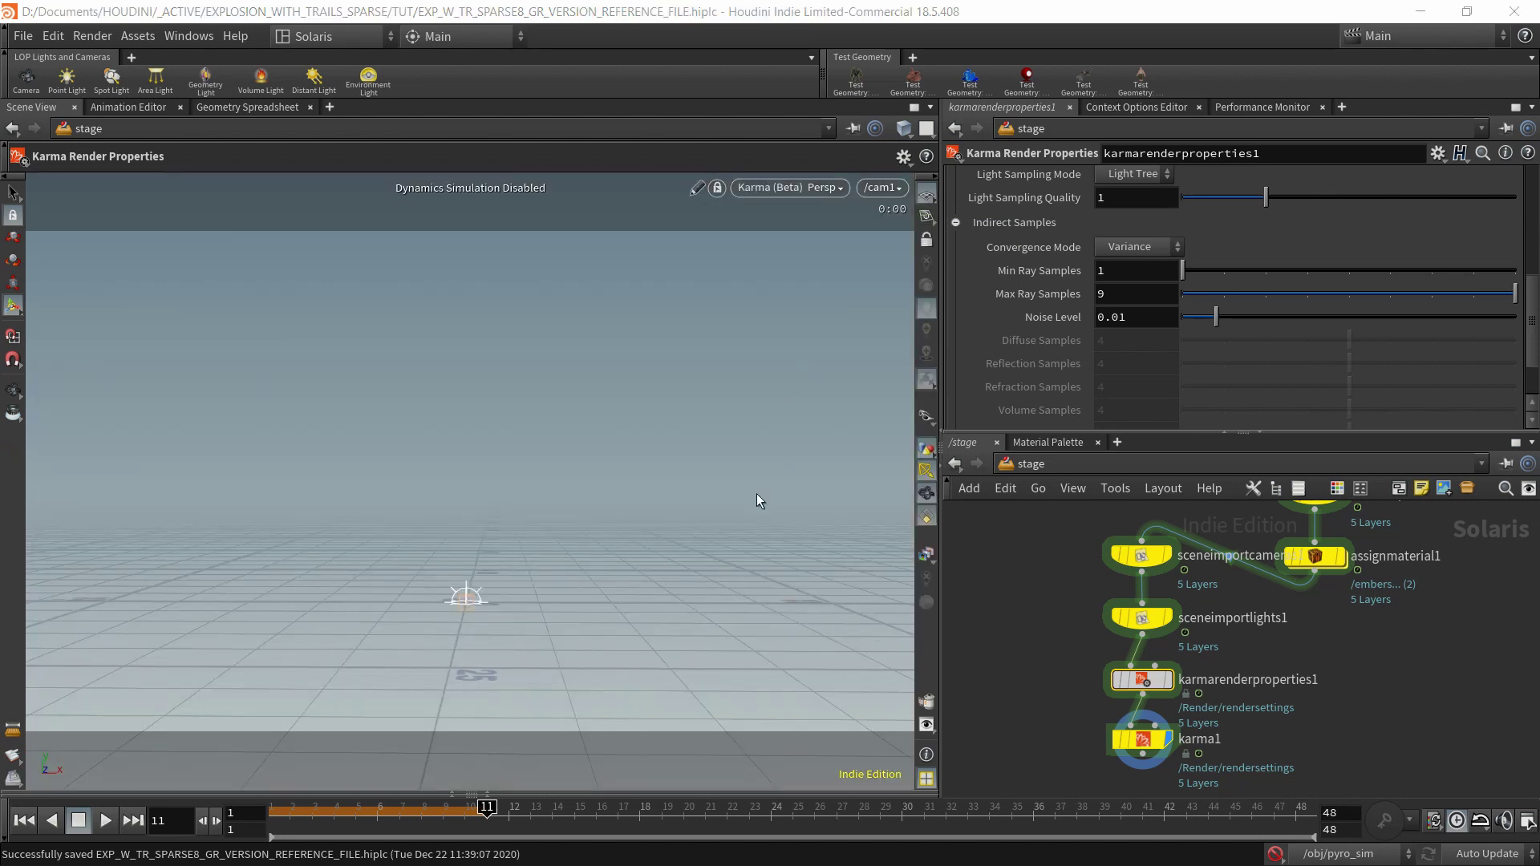
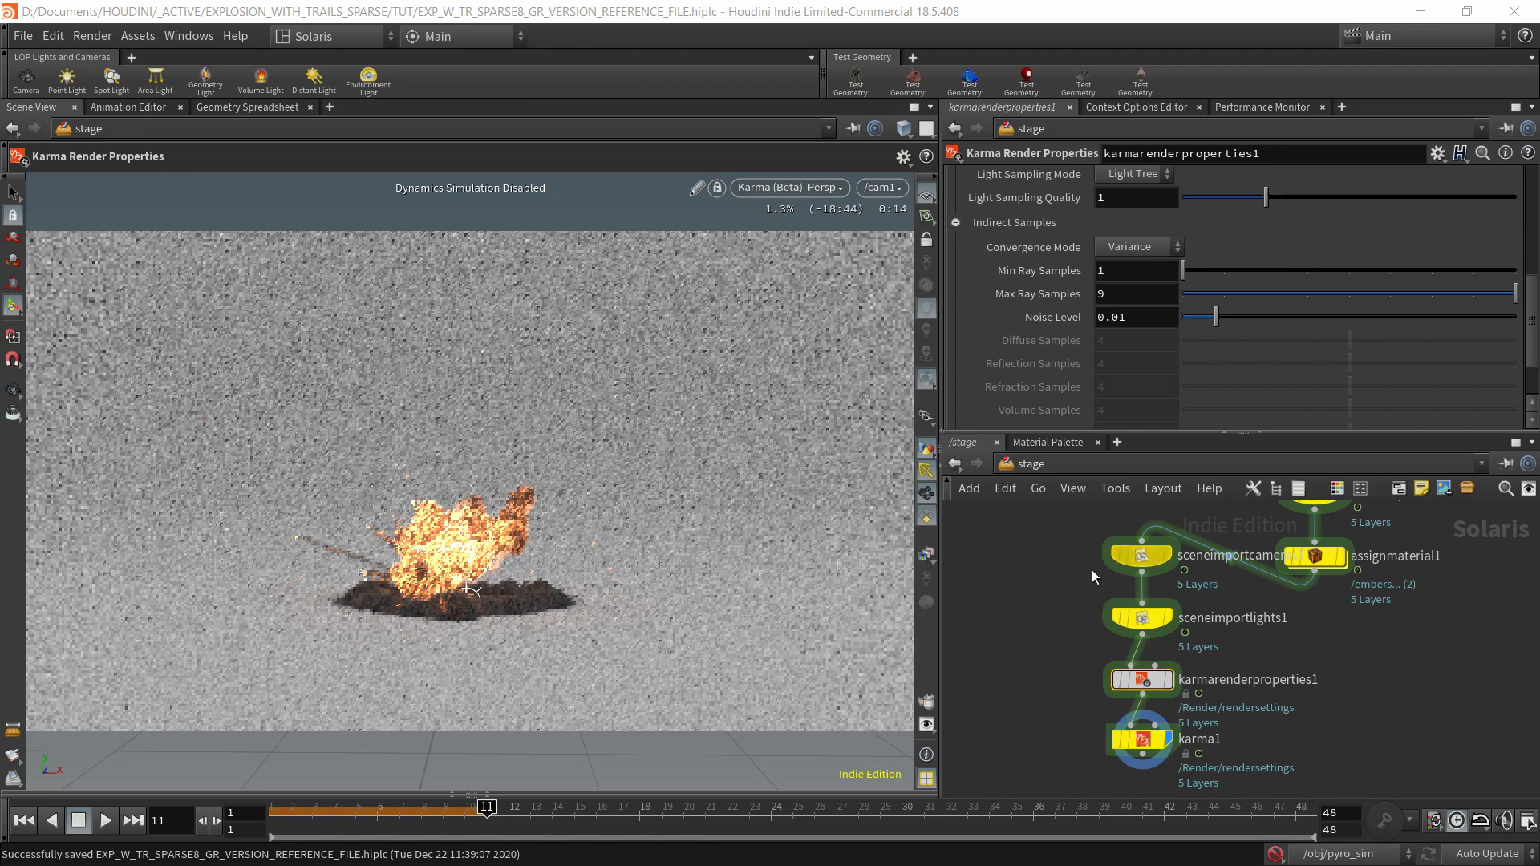
{"action": "left_click", "coordinate": [812, 190]}
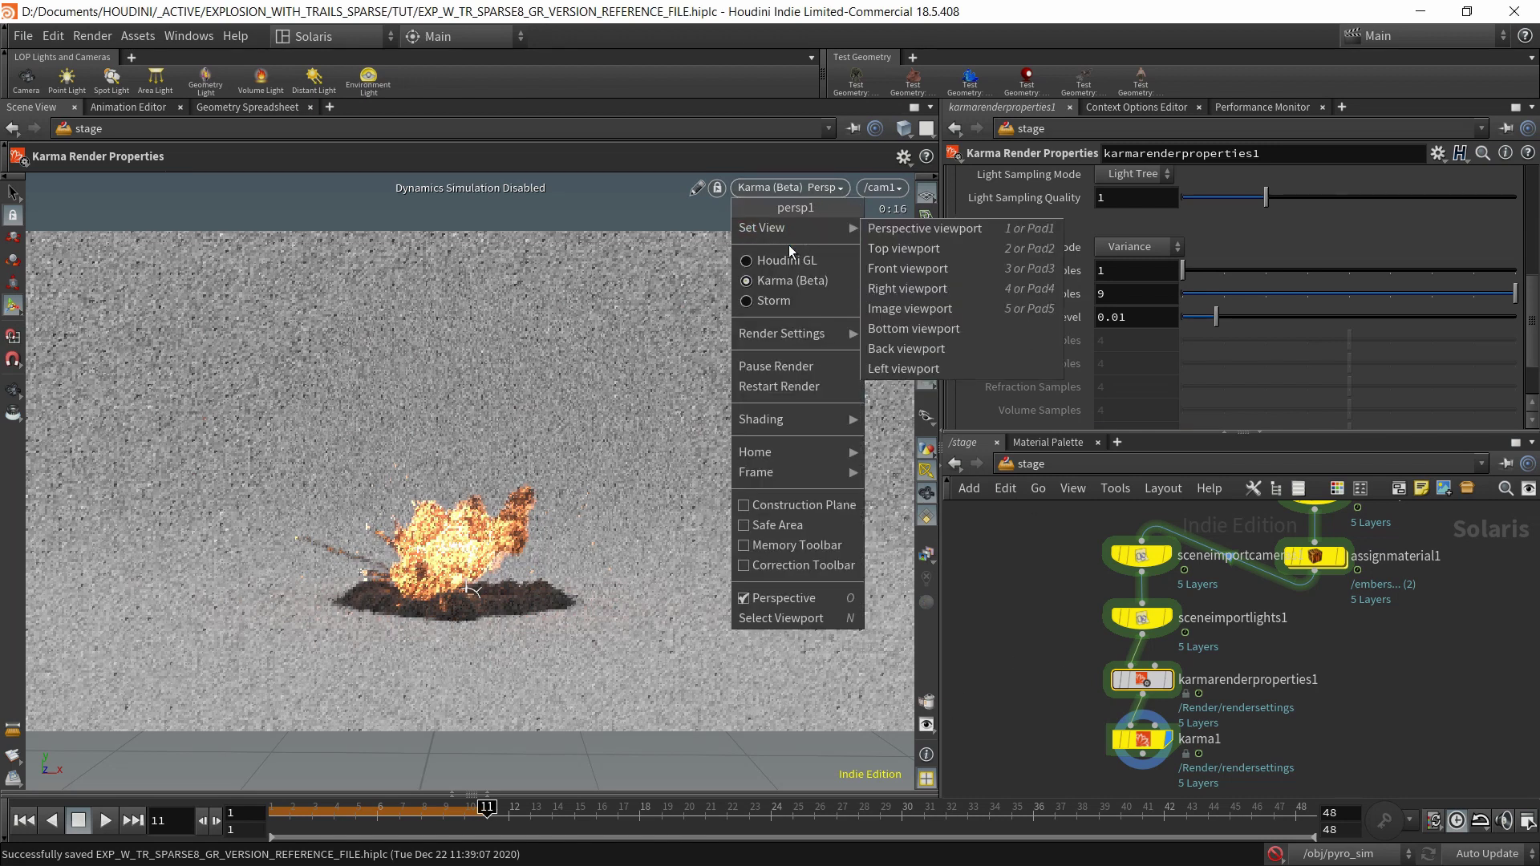
{"action": "left_click", "coordinate": [778, 253]}
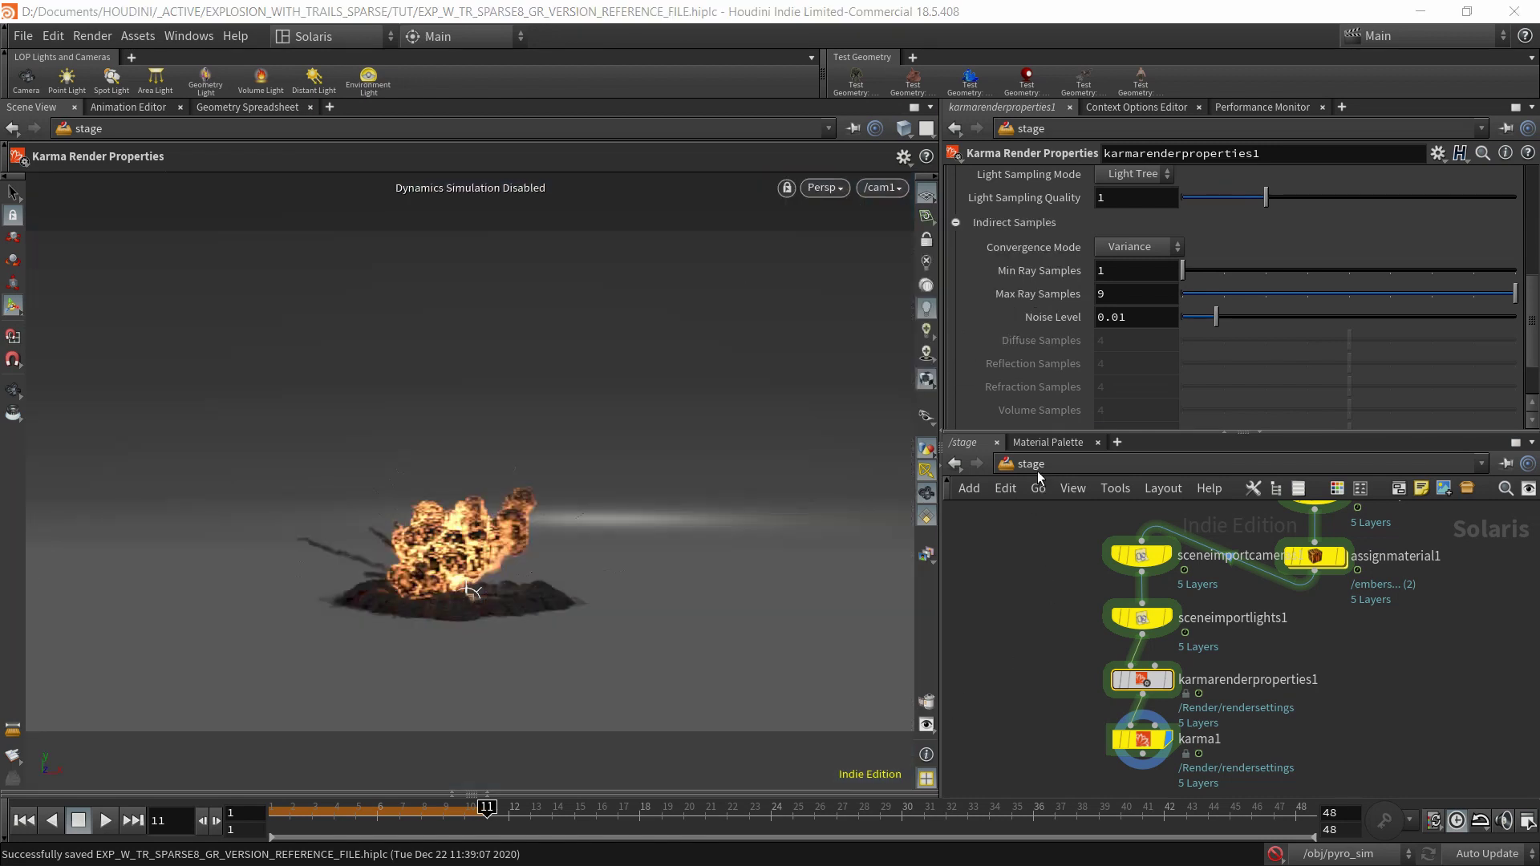
Switch to the obj network and open the background grid1 geometry network.
{"action": "left_click", "coordinate": [1038, 482]}
{"action": "left_click", "coordinate": [1080, 560]}
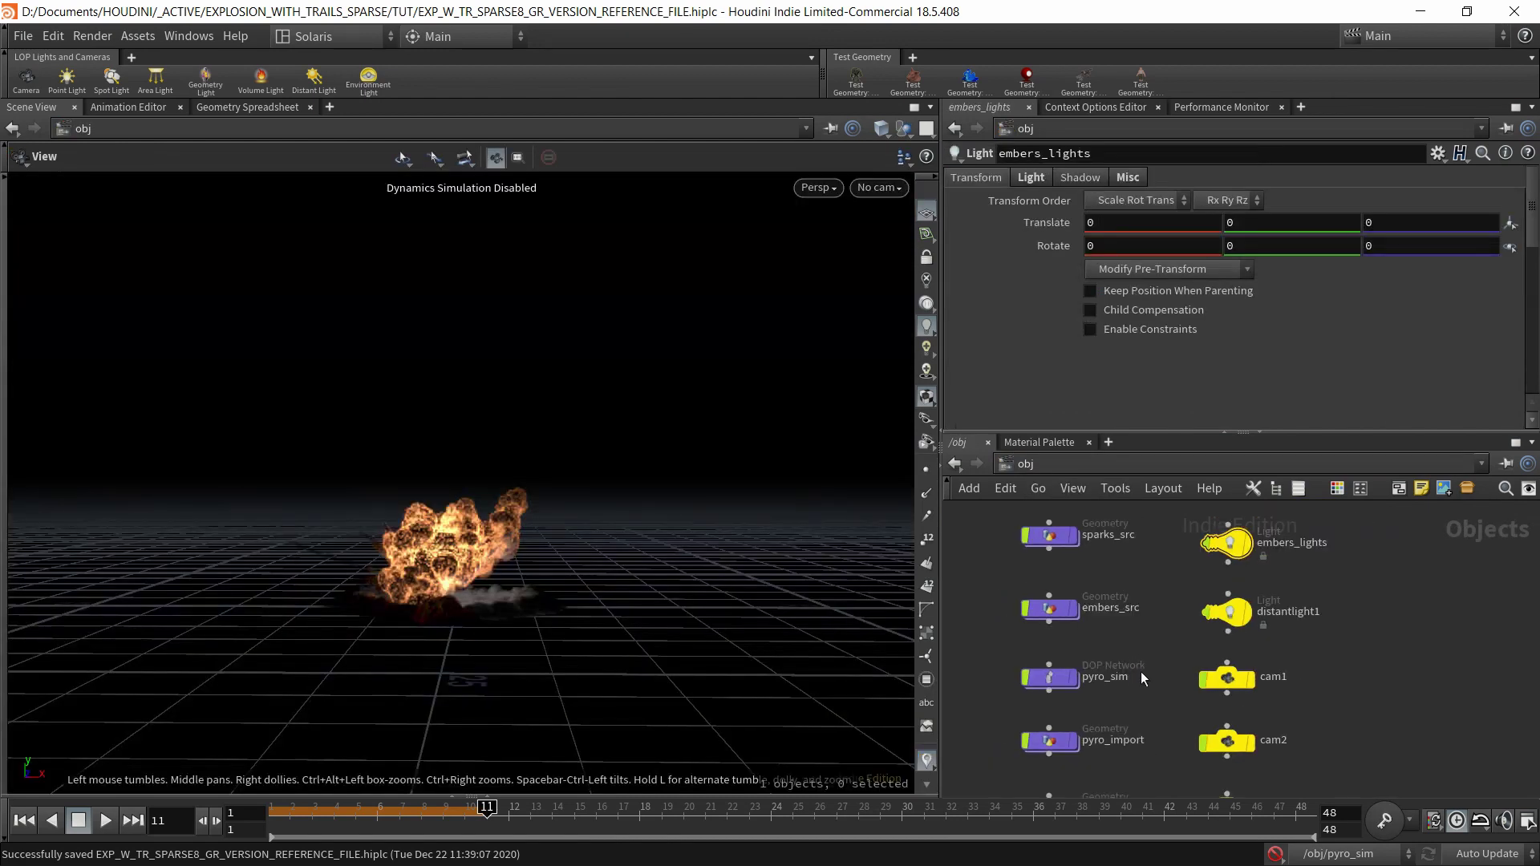
{"action": "scroll", "coordinate": [1140, 671], "scroll_direction": "down", "scroll_amount": 4}
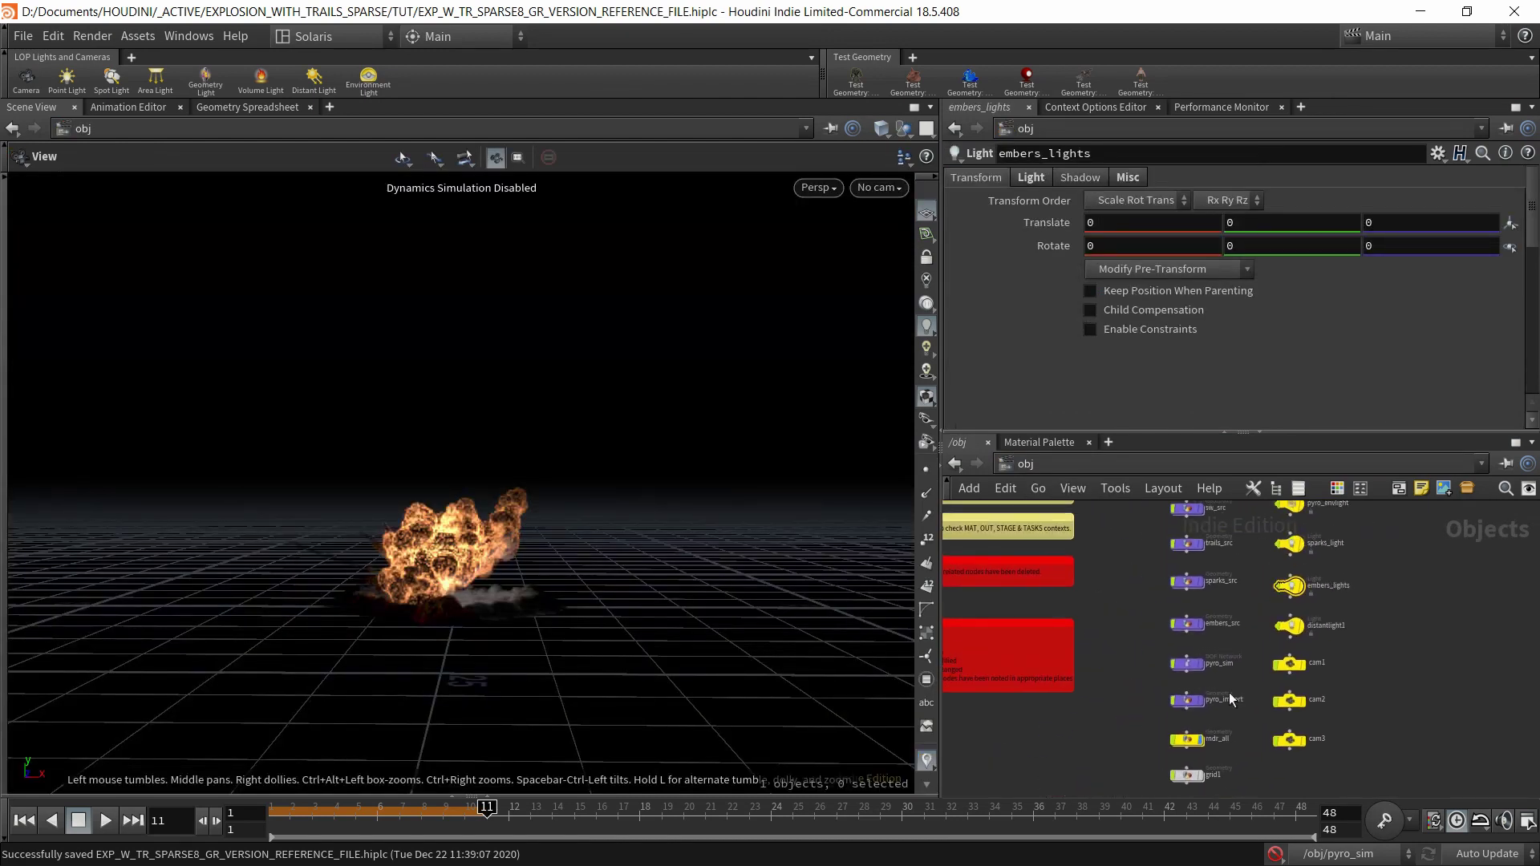
{"action": "double_click", "coordinate": [1191, 775]}
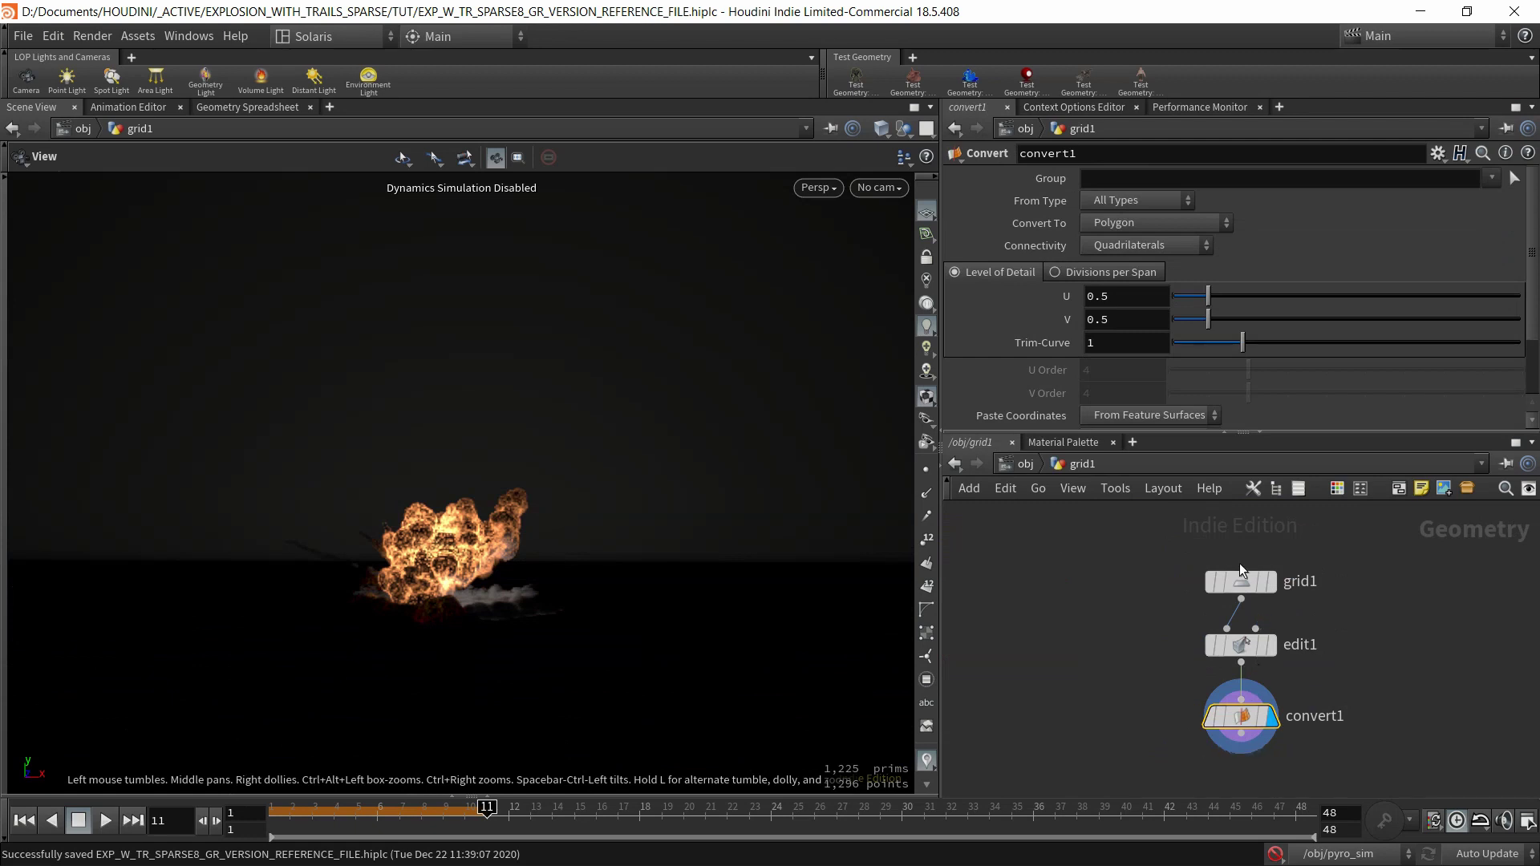
Display the flat grid1 node in the viewport, lit by the headlight only, with the whole plane in view.
{"action": "left_click", "coordinate": [1288, 583]}
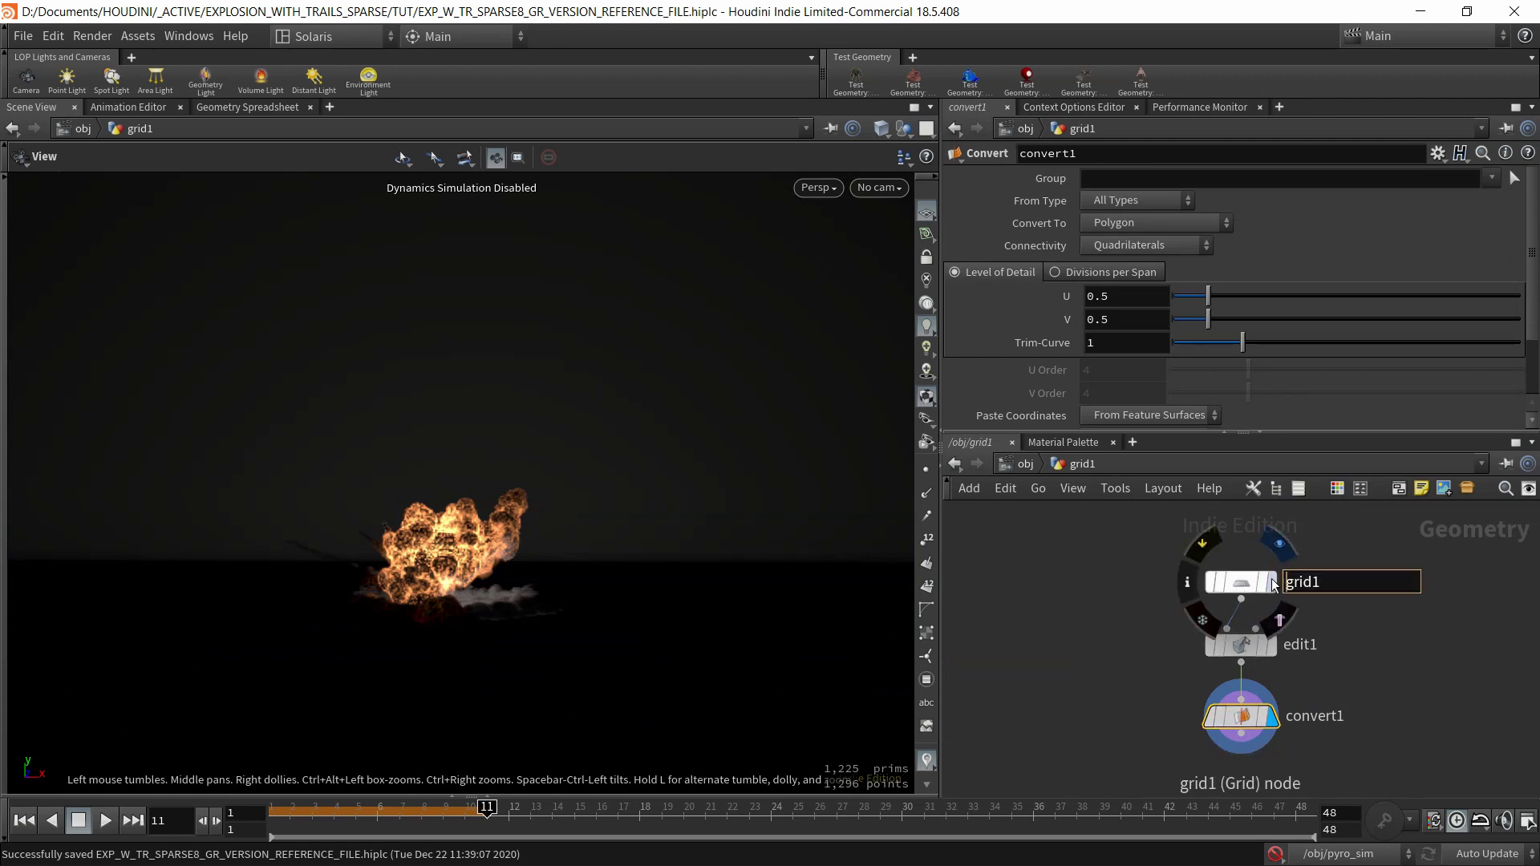
{"action": "left_click", "coordinate": [1272, 582]}
{"action": "left_click", "coordinate": [1240, 579]}
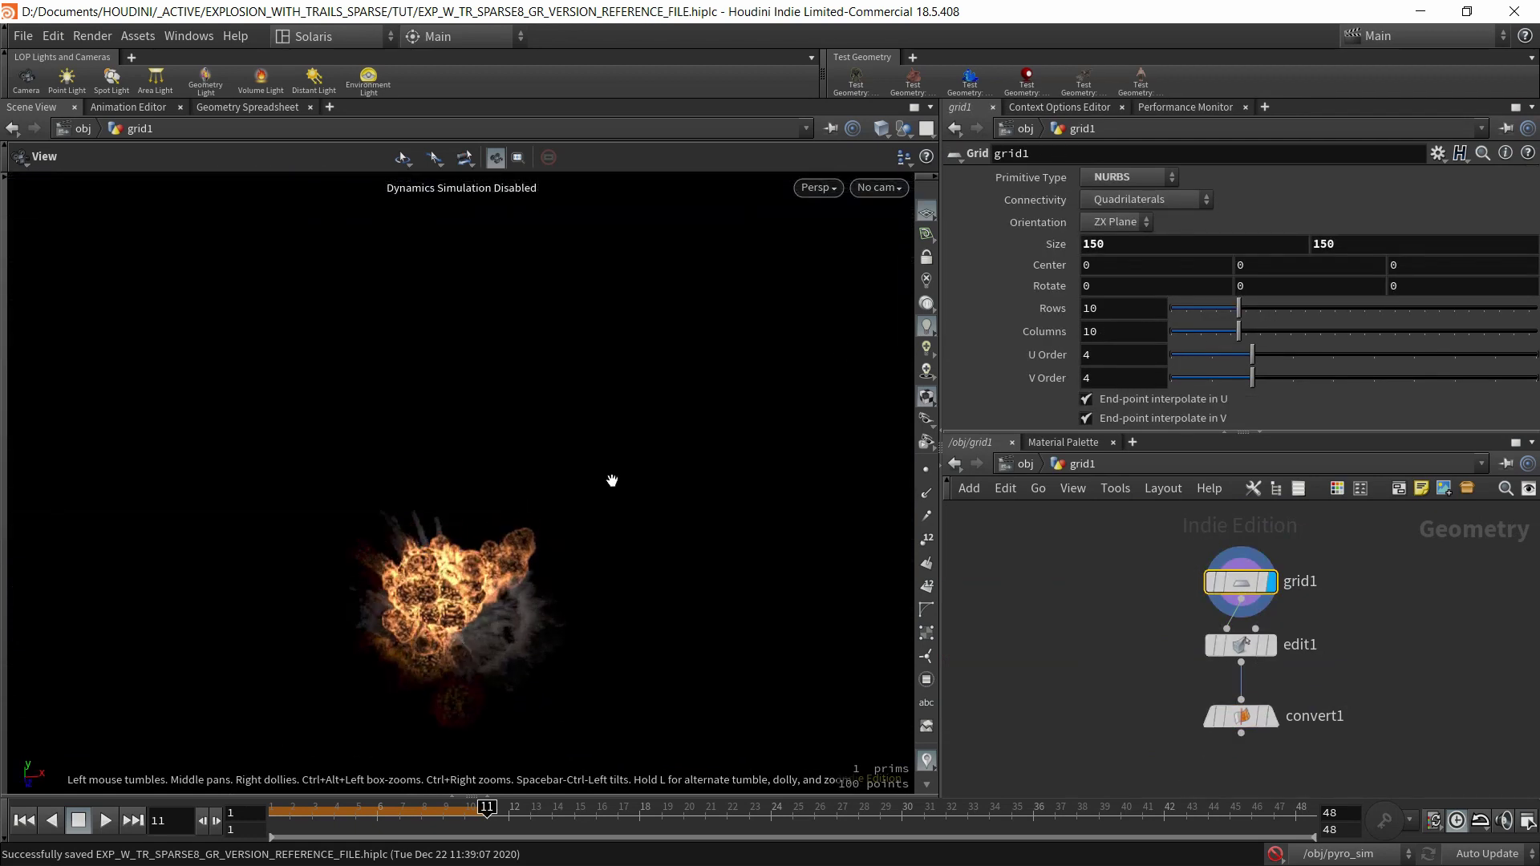
{"action": "left_click", "coordinate": [927, 304]}
{"action": "scroll", "coordinate": [457, 450], "scroll_direction": "down", "scroll_amount": 5}
{"action": "left_click_drag", "start_coordinate": [457, 450], "coordinate": [471, 454]}
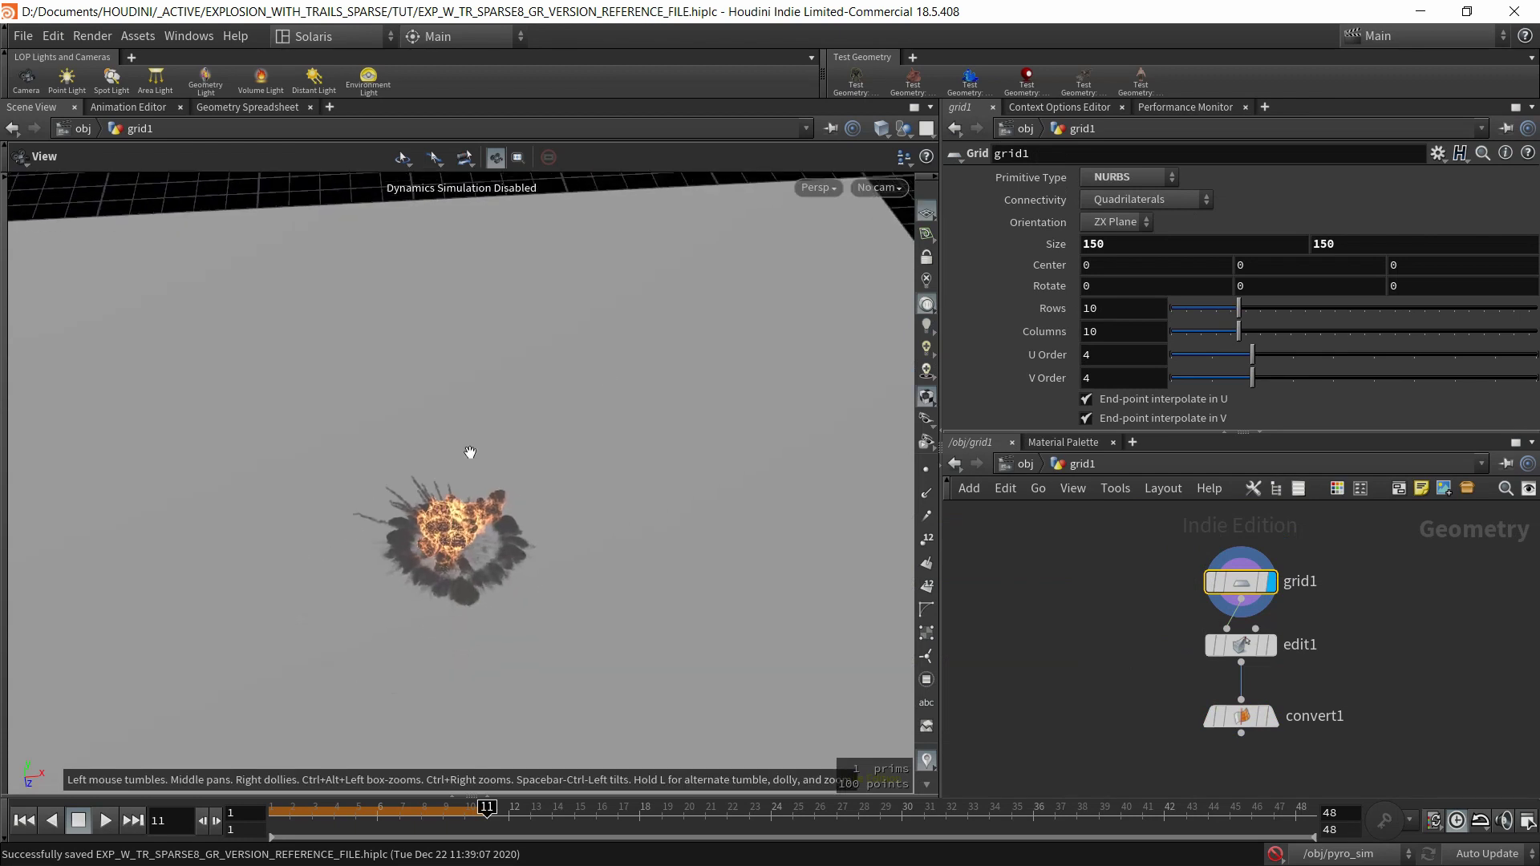
{"action": "scroll", "coordinate": [477, 458], "scroll_direction": "down", "scroll_amount": 3}
{"action": "middle_click_drag", "start_coordinate": [480, 458], "coordinate": [503, 397]}
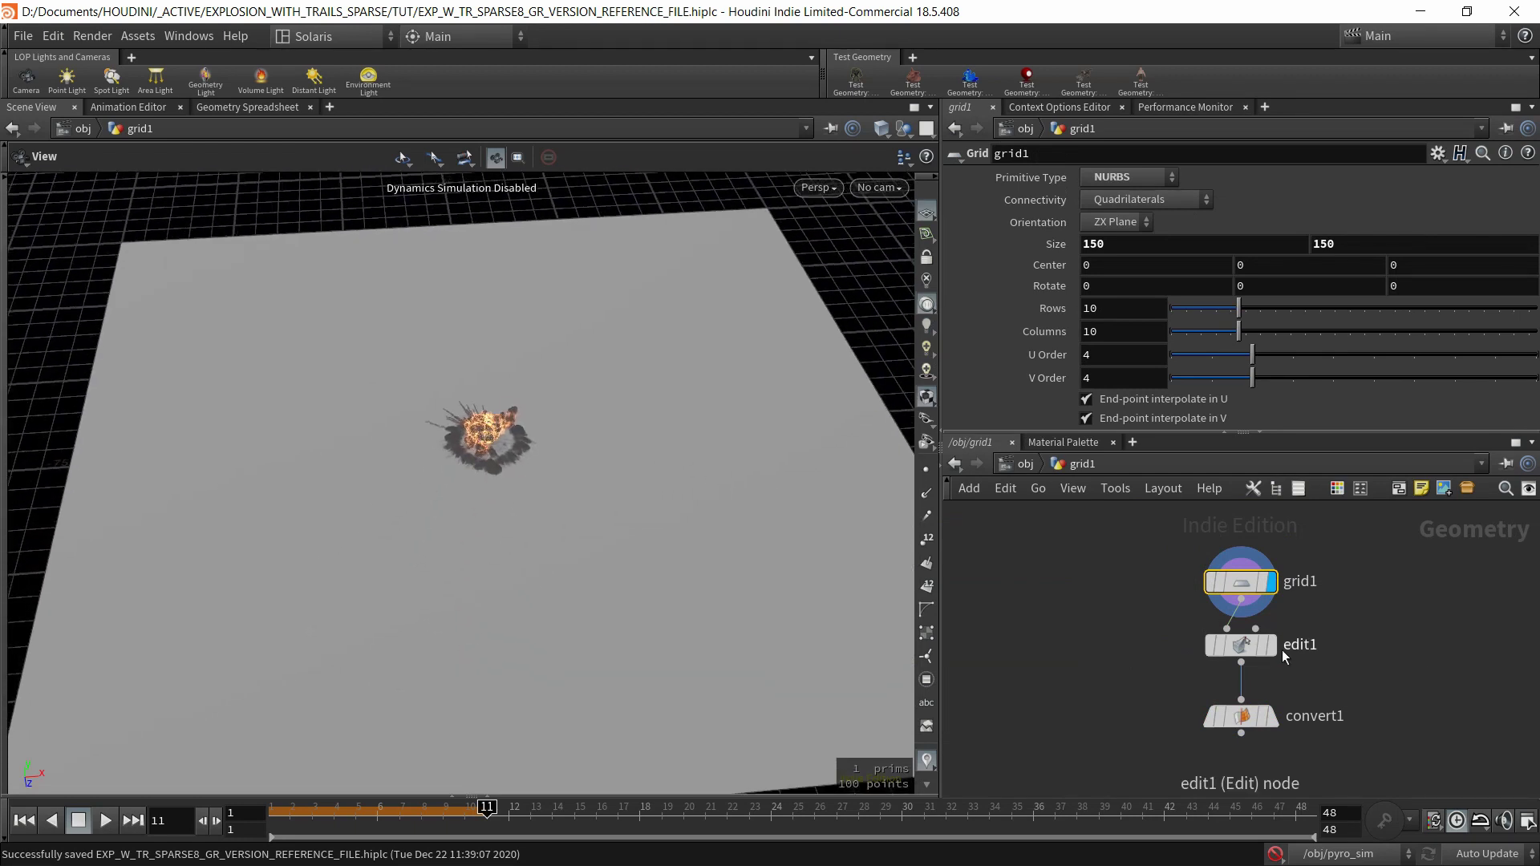
Display the edit1 node and activate its group selection to inspect the raised points 0-9 of the backdrop.
{"action": "left_click", "coordinate": [1283, 649]}
{"action": "left_click", "coordinate": [1273, 645]}
{"action": "left_click", "coordinate": [1243, 645]}
{"action": "left_click_drag", "start_coordinate": [437, 421], "coordinate": [521, 479]}
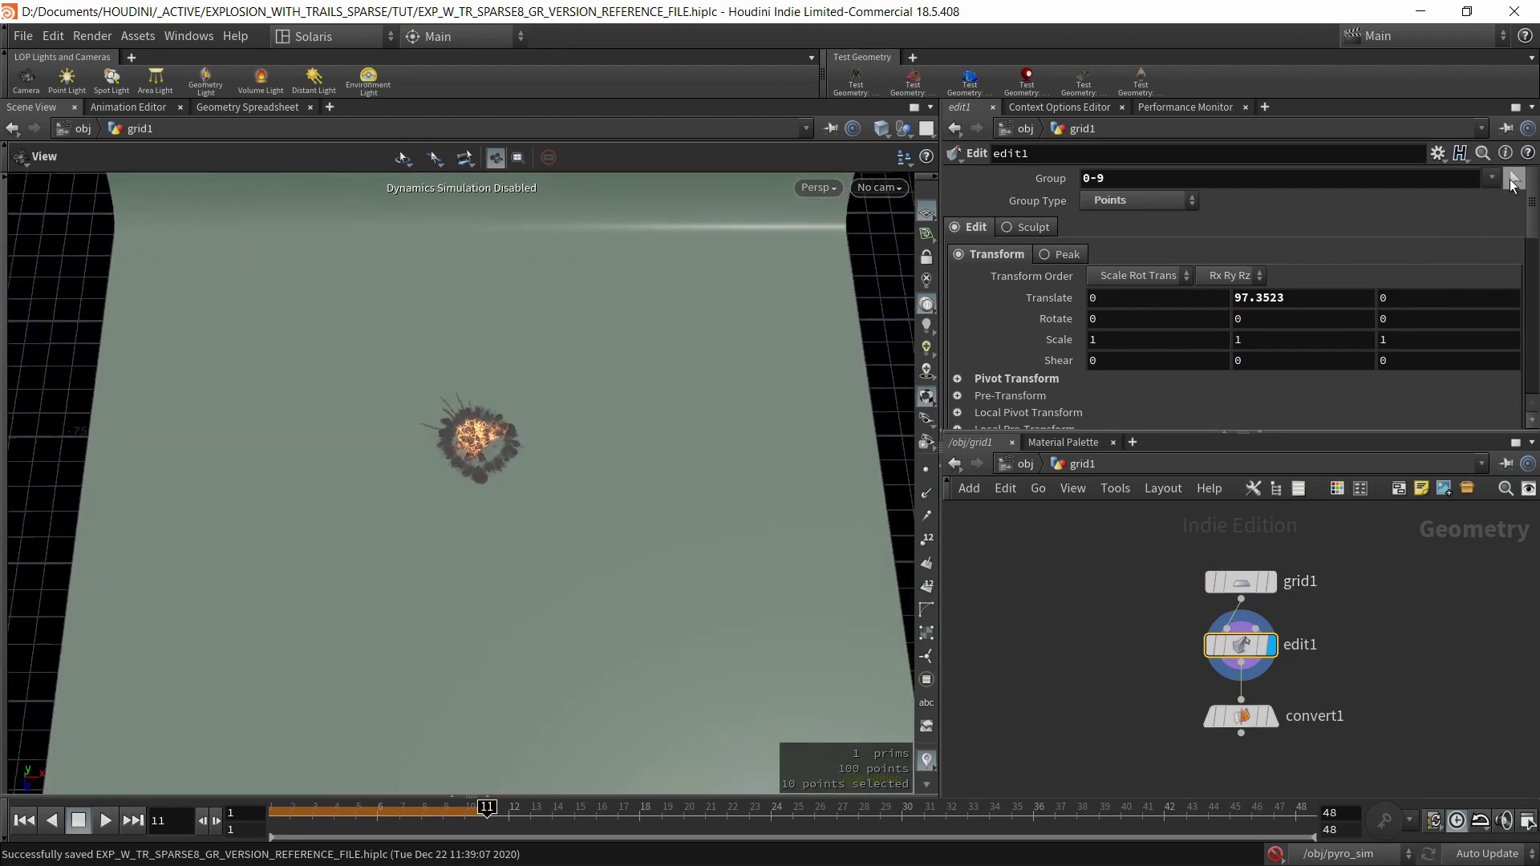
{"action": "left_click", "coordinate": [1513, 179]}
{"action": "scroll", "coordinate": [507, 420], "scroll_direction": "down", "scroll_amount": 3, "text": "alt"}
{"action": "middle_click_drag", "start_coordinate": [507, 419], "coordinate": [511, 611], "text": "alt"}
{"action": "key", "text": "Return"}
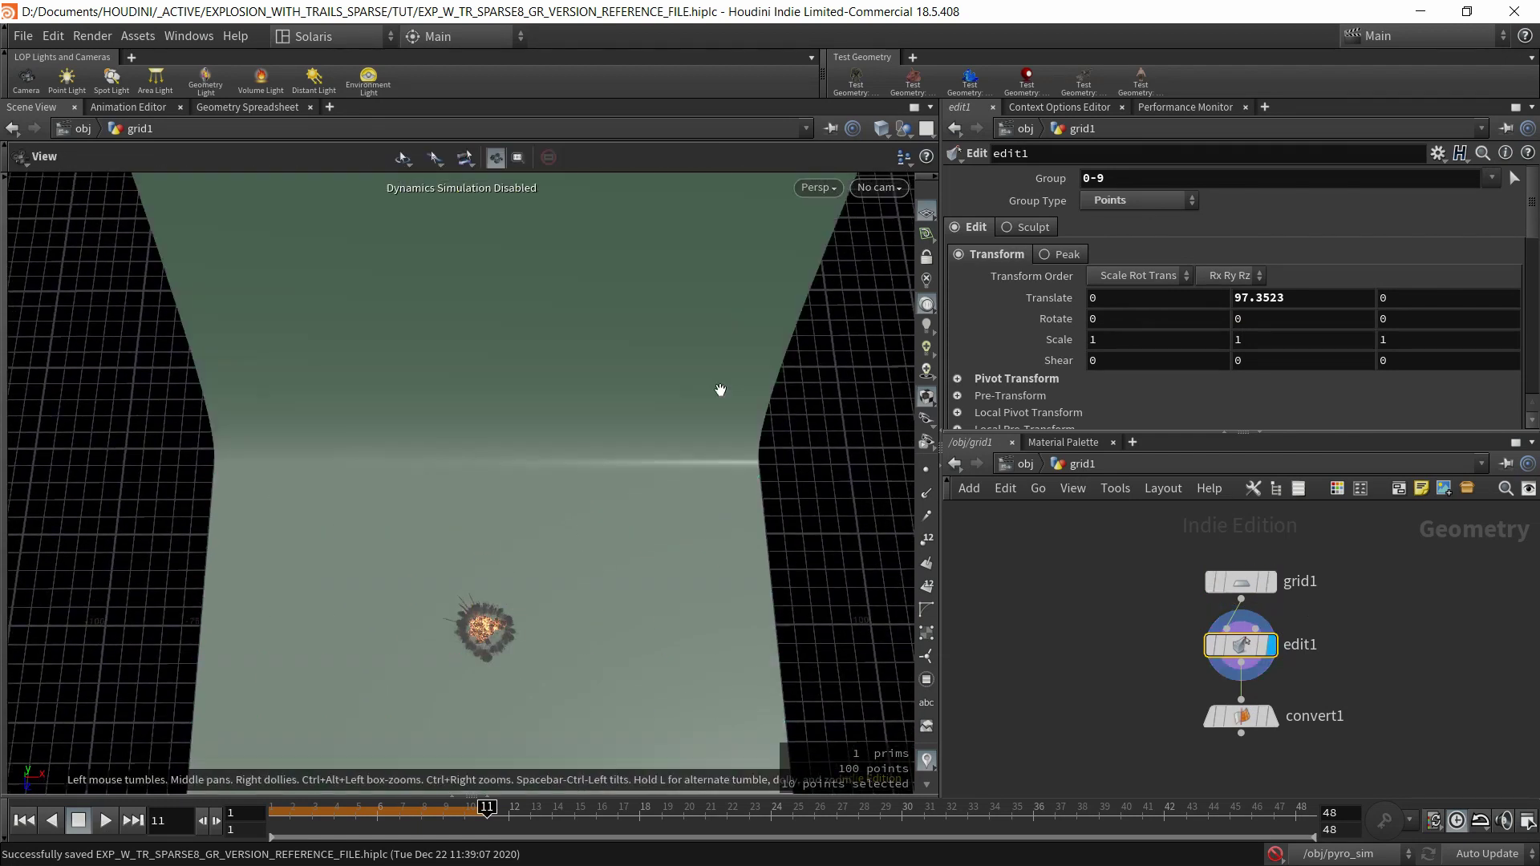
Review the parameters of the grid1 node and the convert1 node.
{"action": "mouse_move", "coordinate": [1202, 608]}
{"action": "left_click", "coordinate": [1239, 581]}
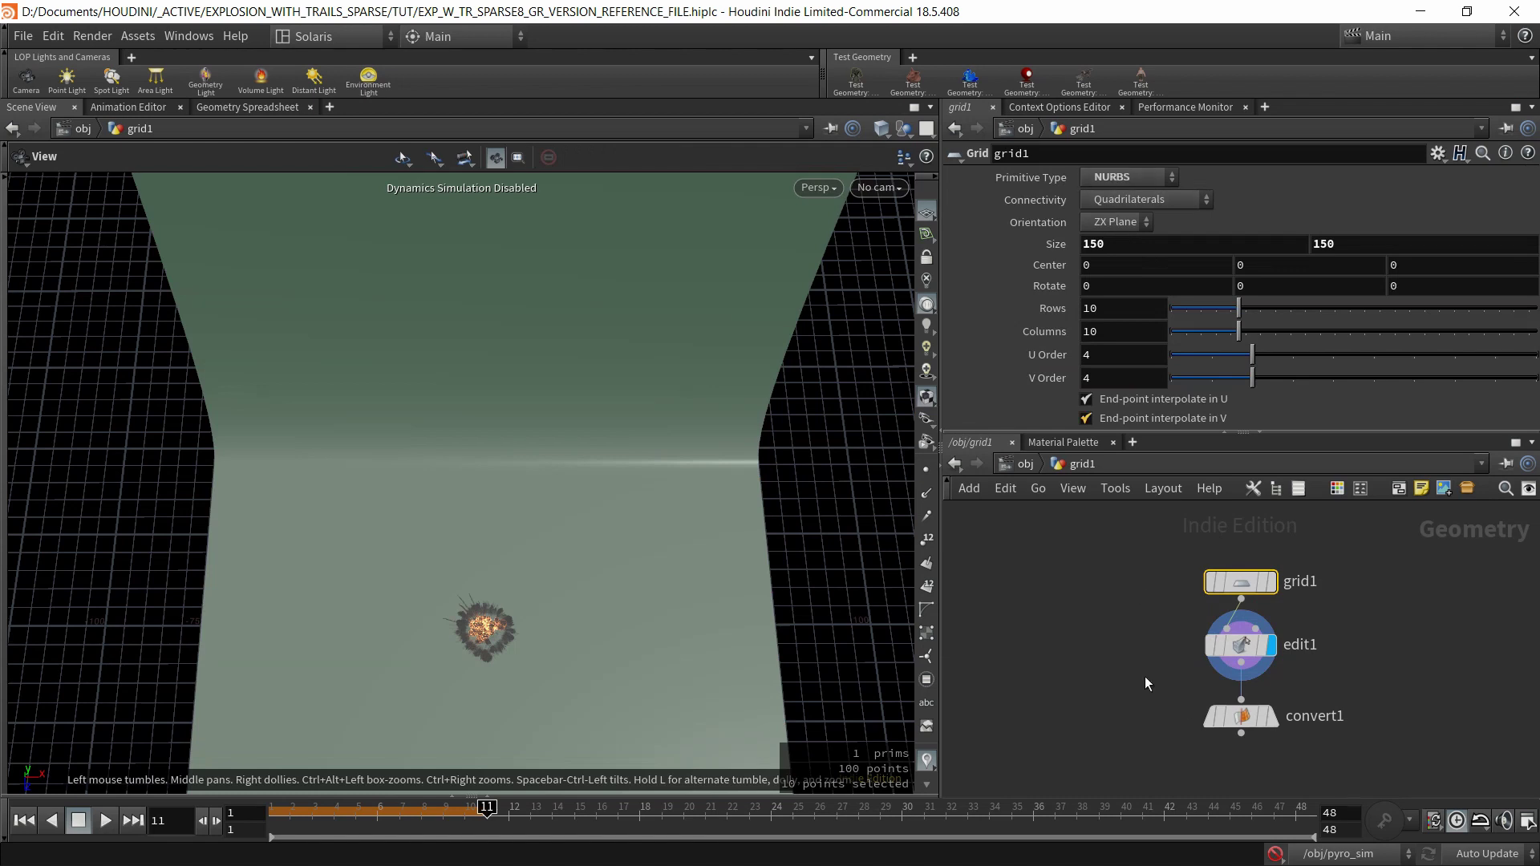
{"action": "left_click", "coordinate": [1241, 716]}
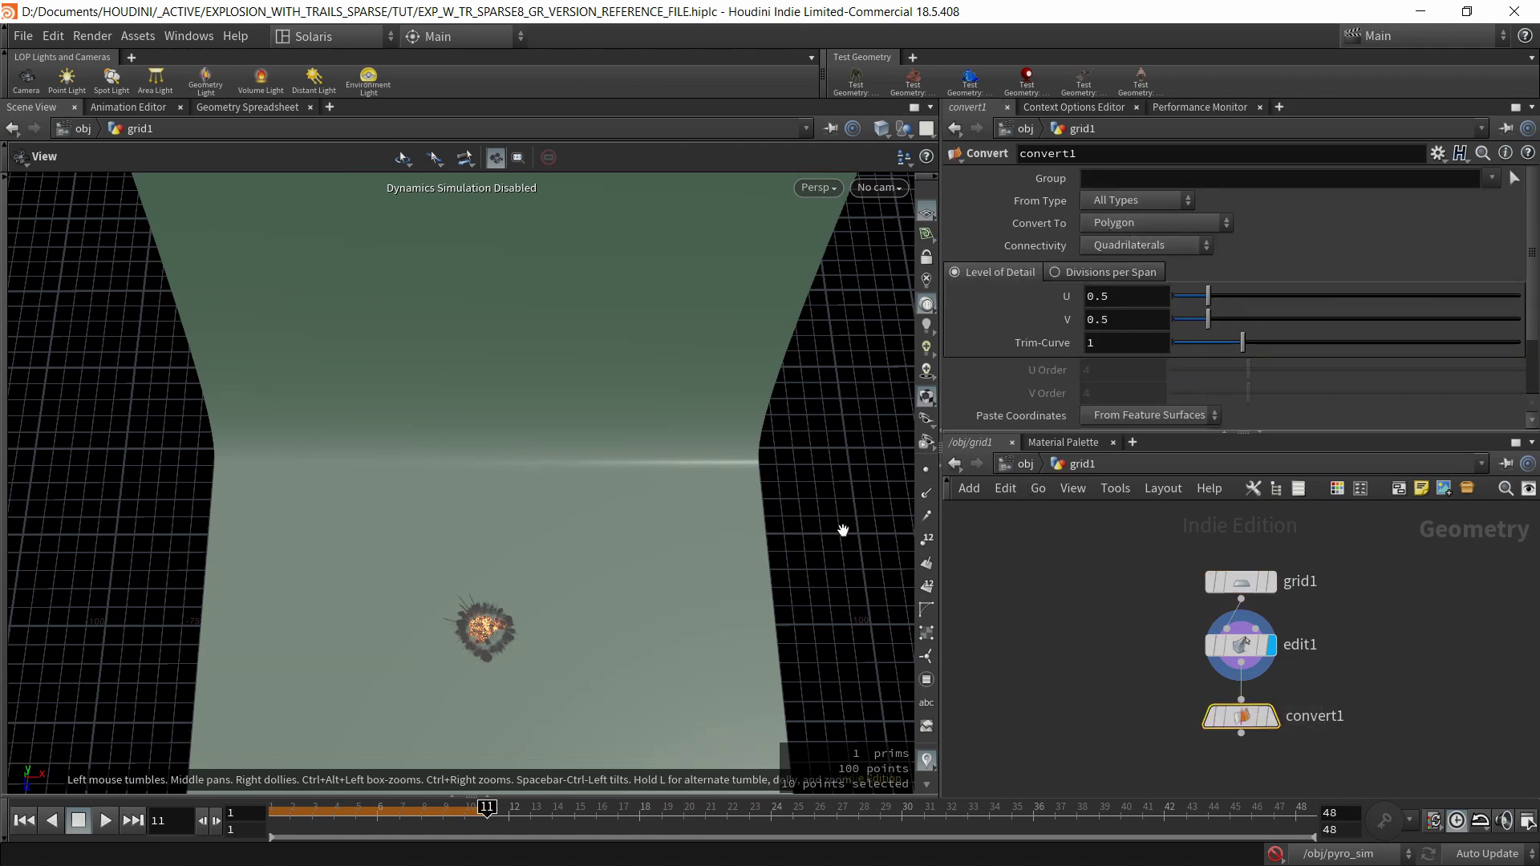
Look through cam1 at the curved backdrop and bypass the convert1 node.
{"action": "left_click", "coordinate": [879, 188]}
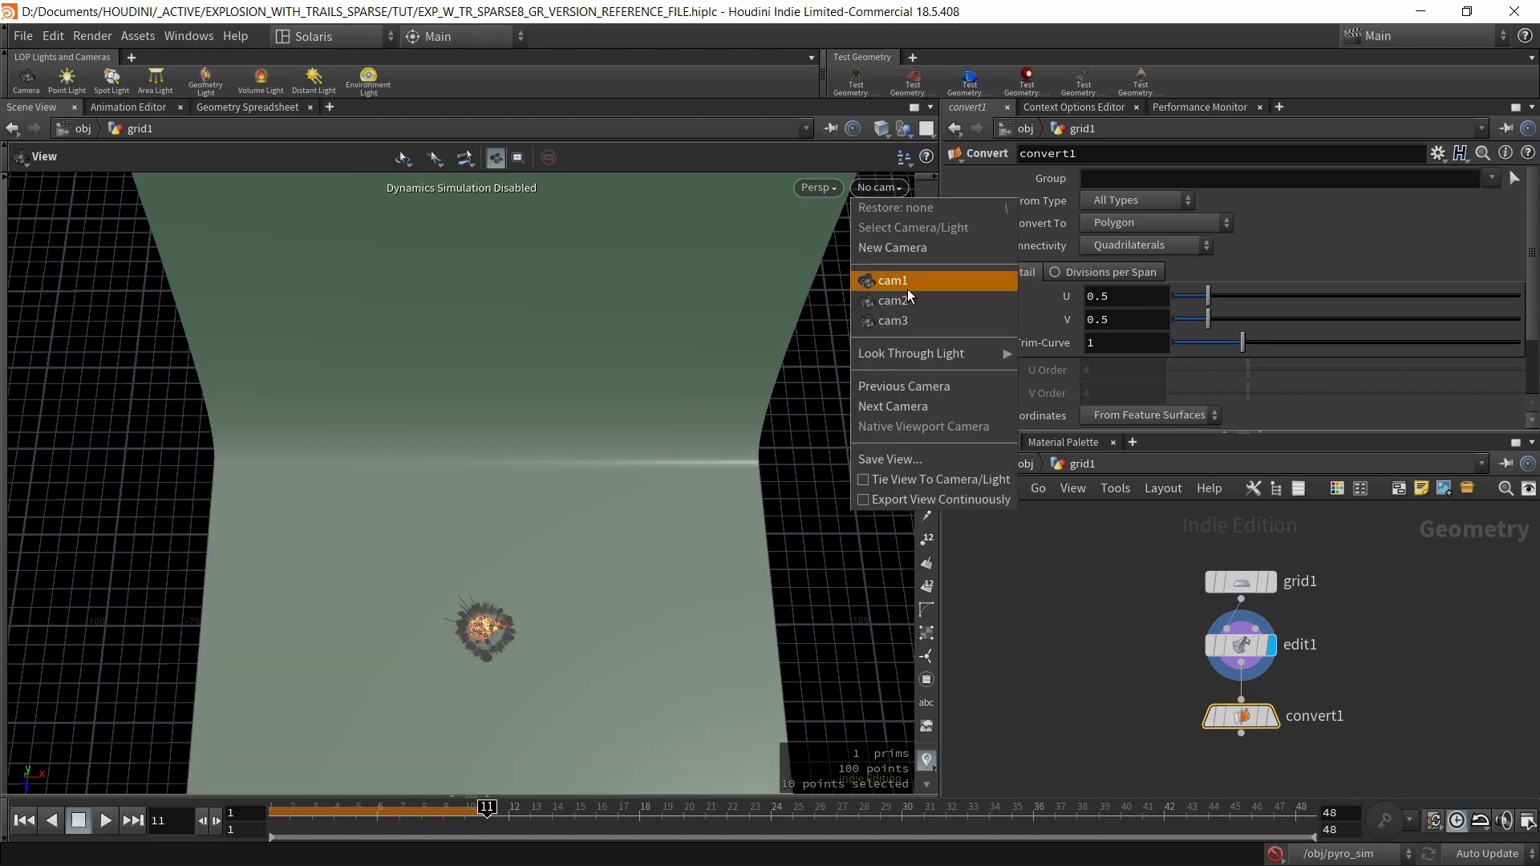
{"action": "left_click", "coordinate": [1230, 747]}
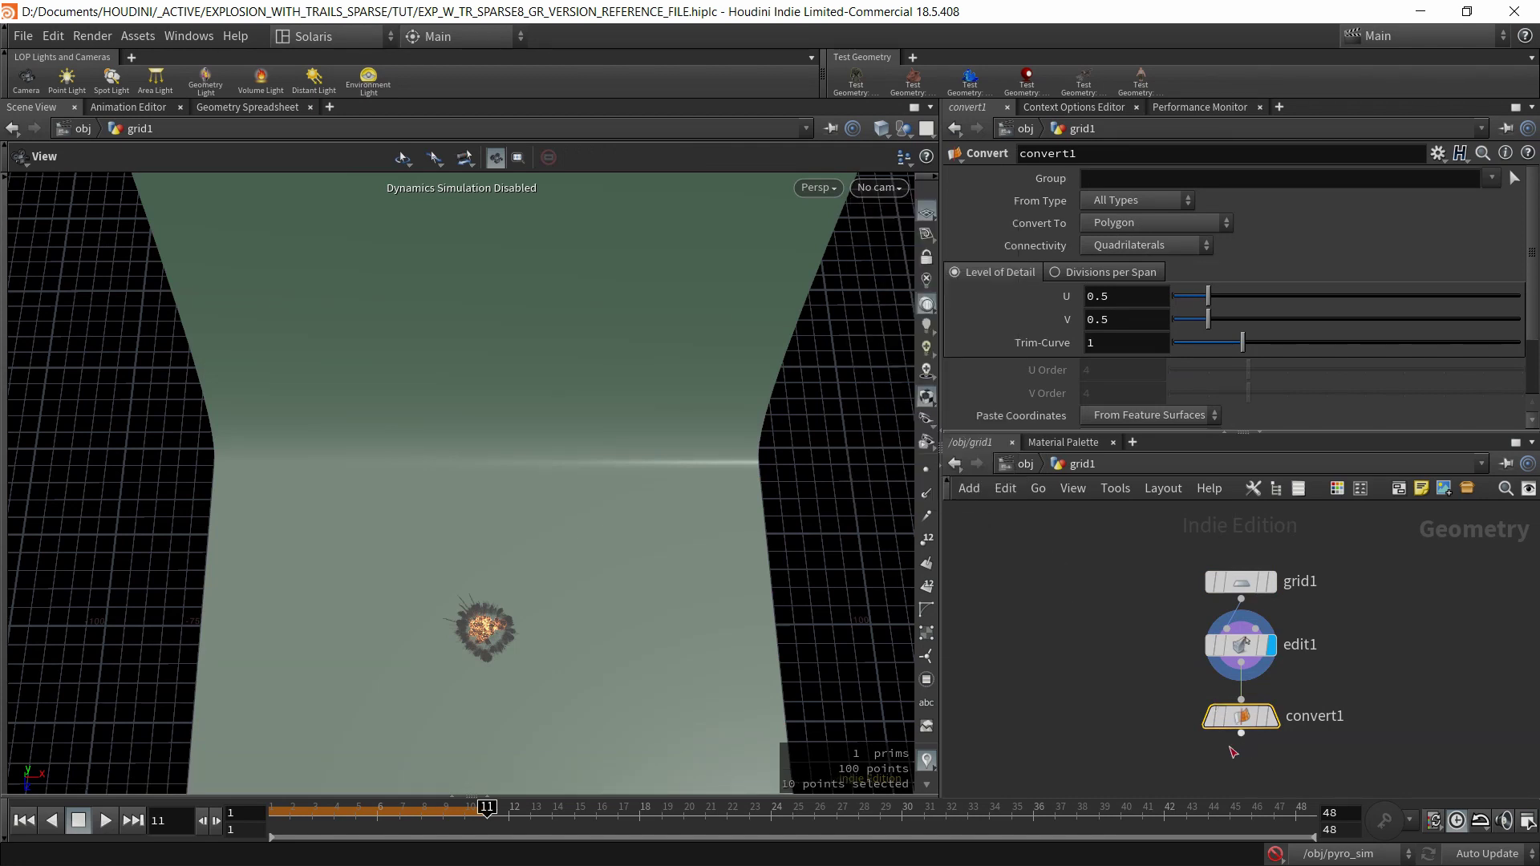
{"action": "left_click", "coordinate": [885, 187]}
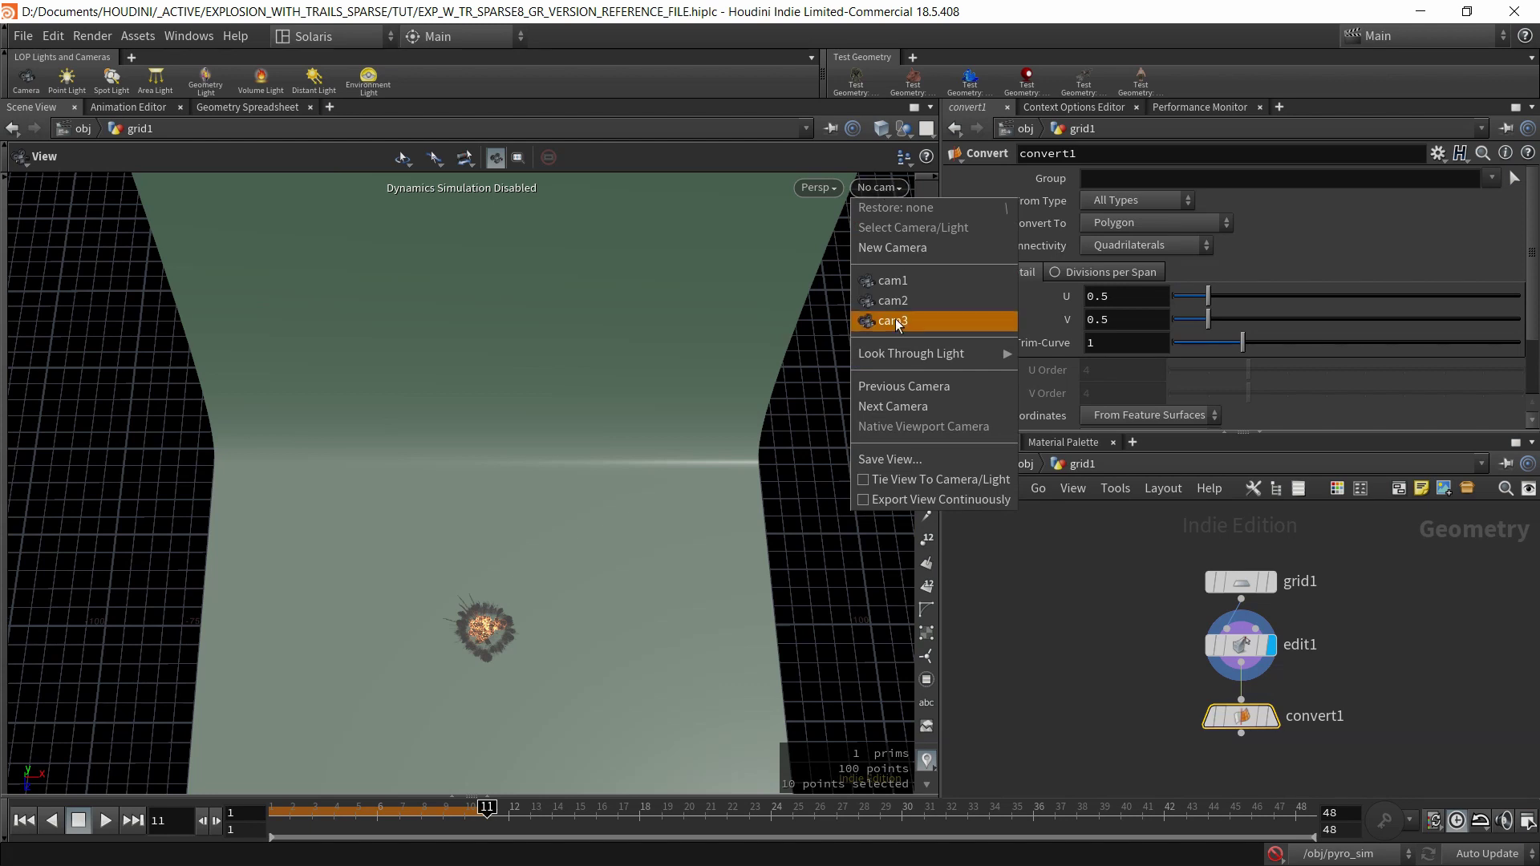
{"action": "left_click", "coordinate": [907, 281]}
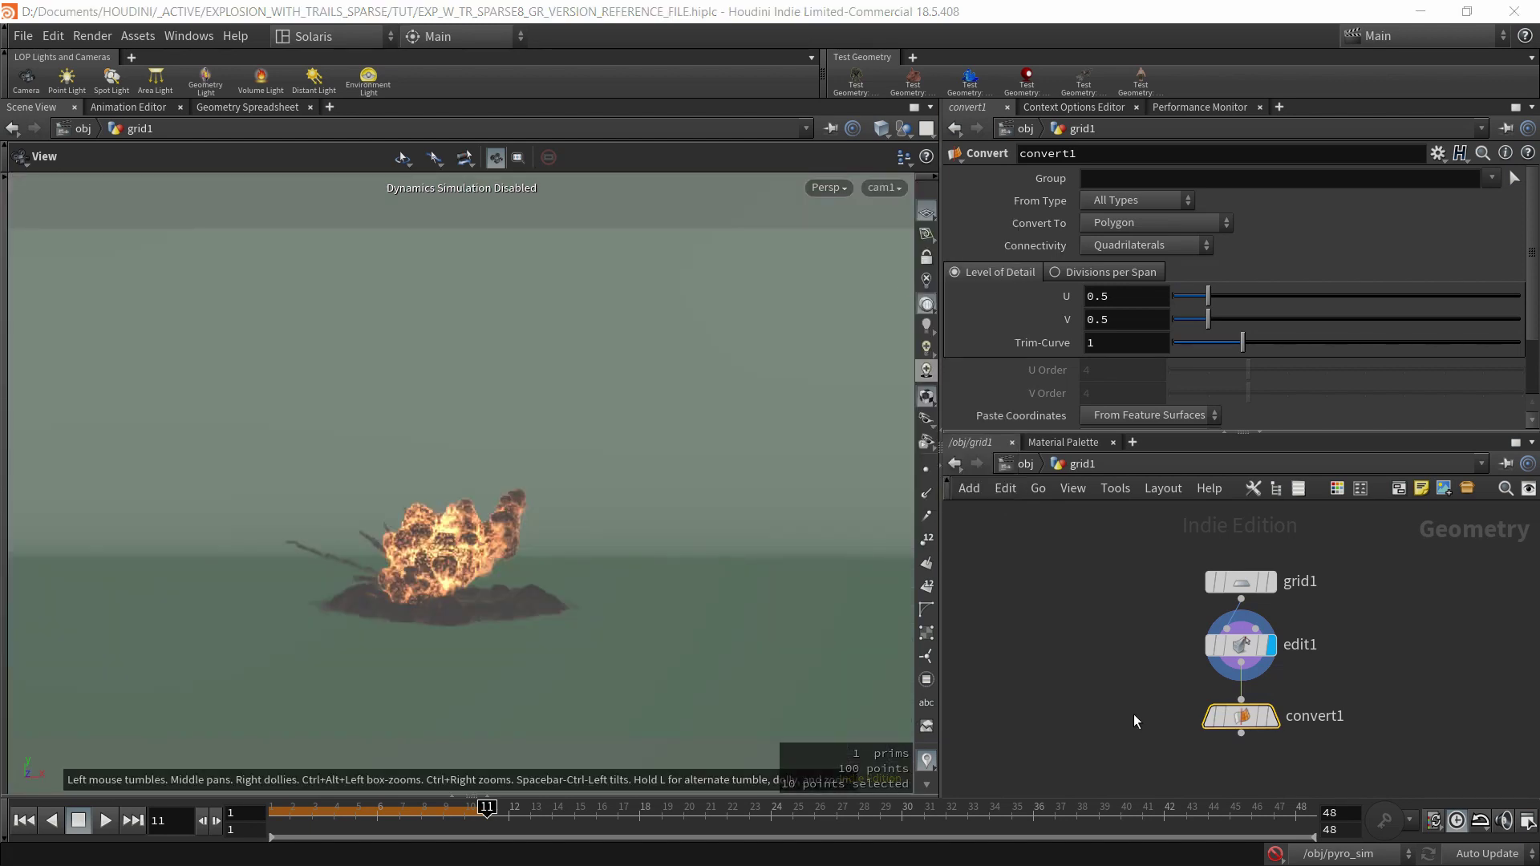
{"action": "left_click", "coordinate": [1208, 716]}
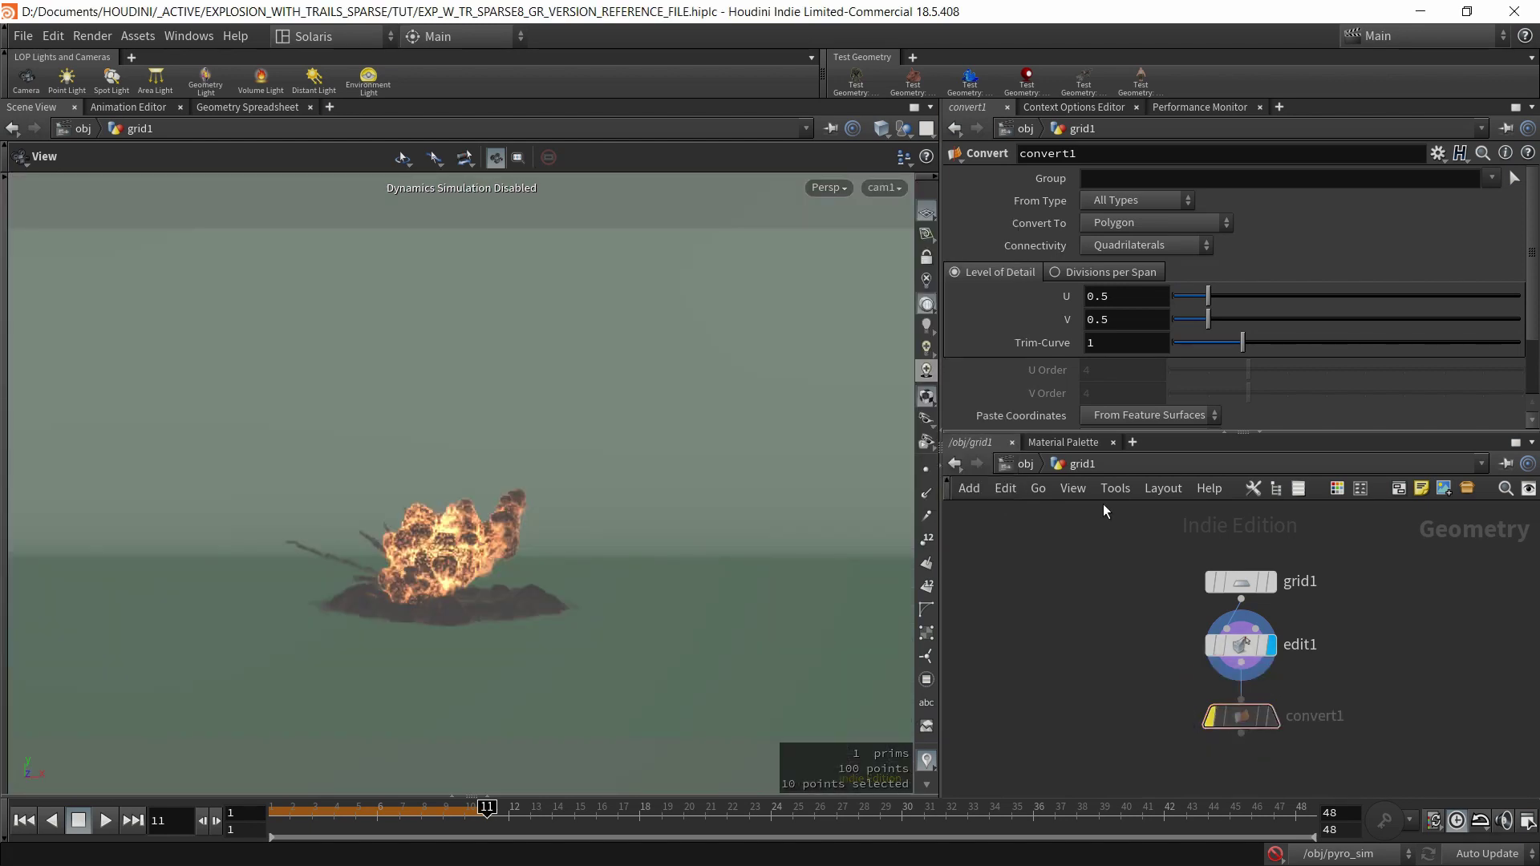
Switch to the stage network, preview the unconverted backdrop with Karma (Beta), and return the viewport to Houdini GL.
{"action": "left_click", "coordinate": [1031, 465]}
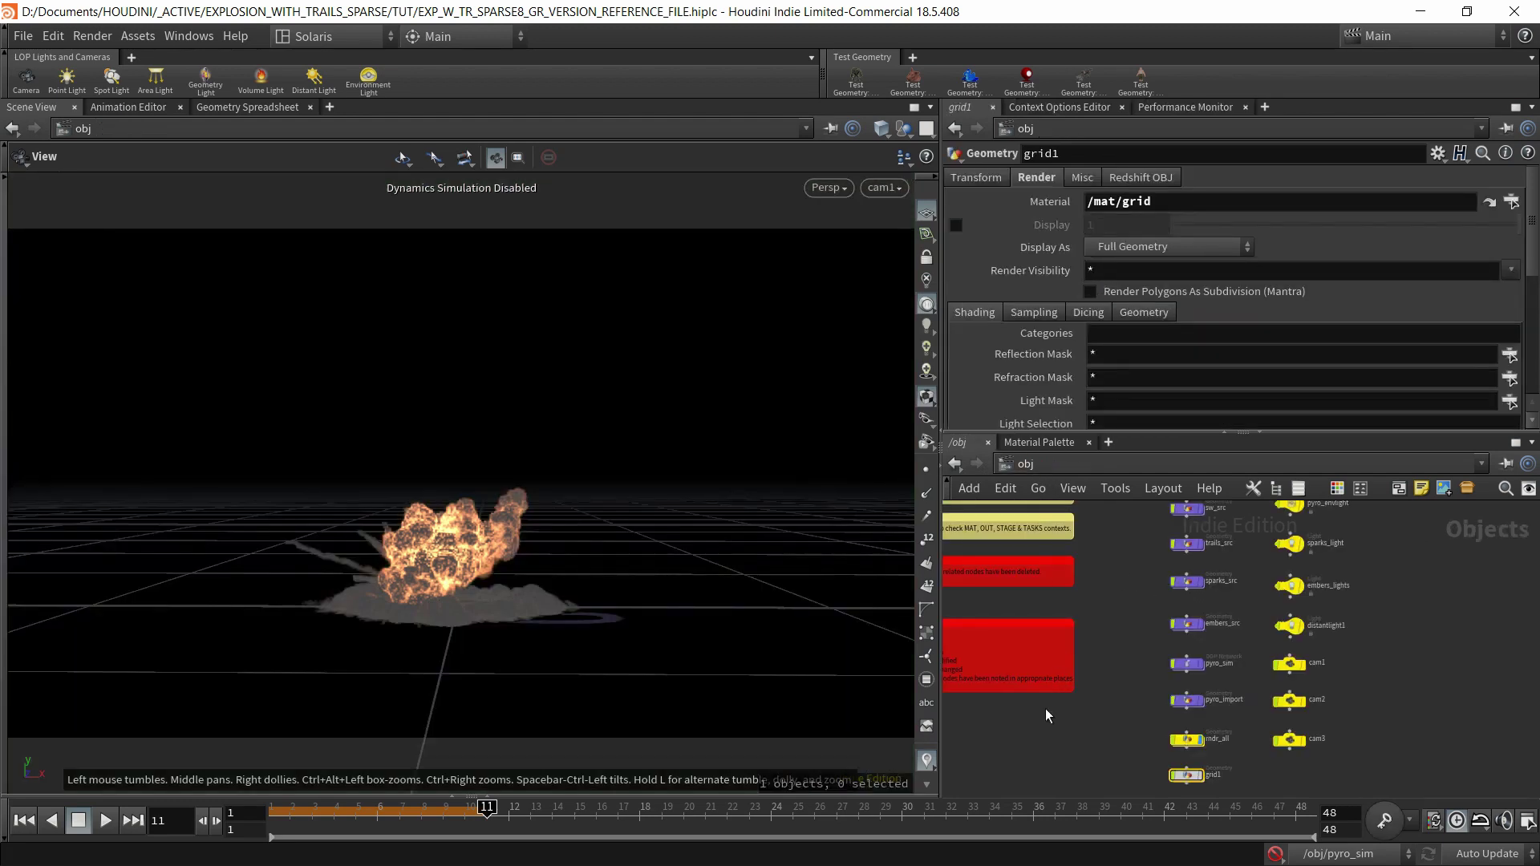
{"action": "left_click", "coordinate": [1017, 465]}
{"action": "left_click", "coordinate": [1072, 614]}
{"action": "left_click", "coordinate": [825, 188]}
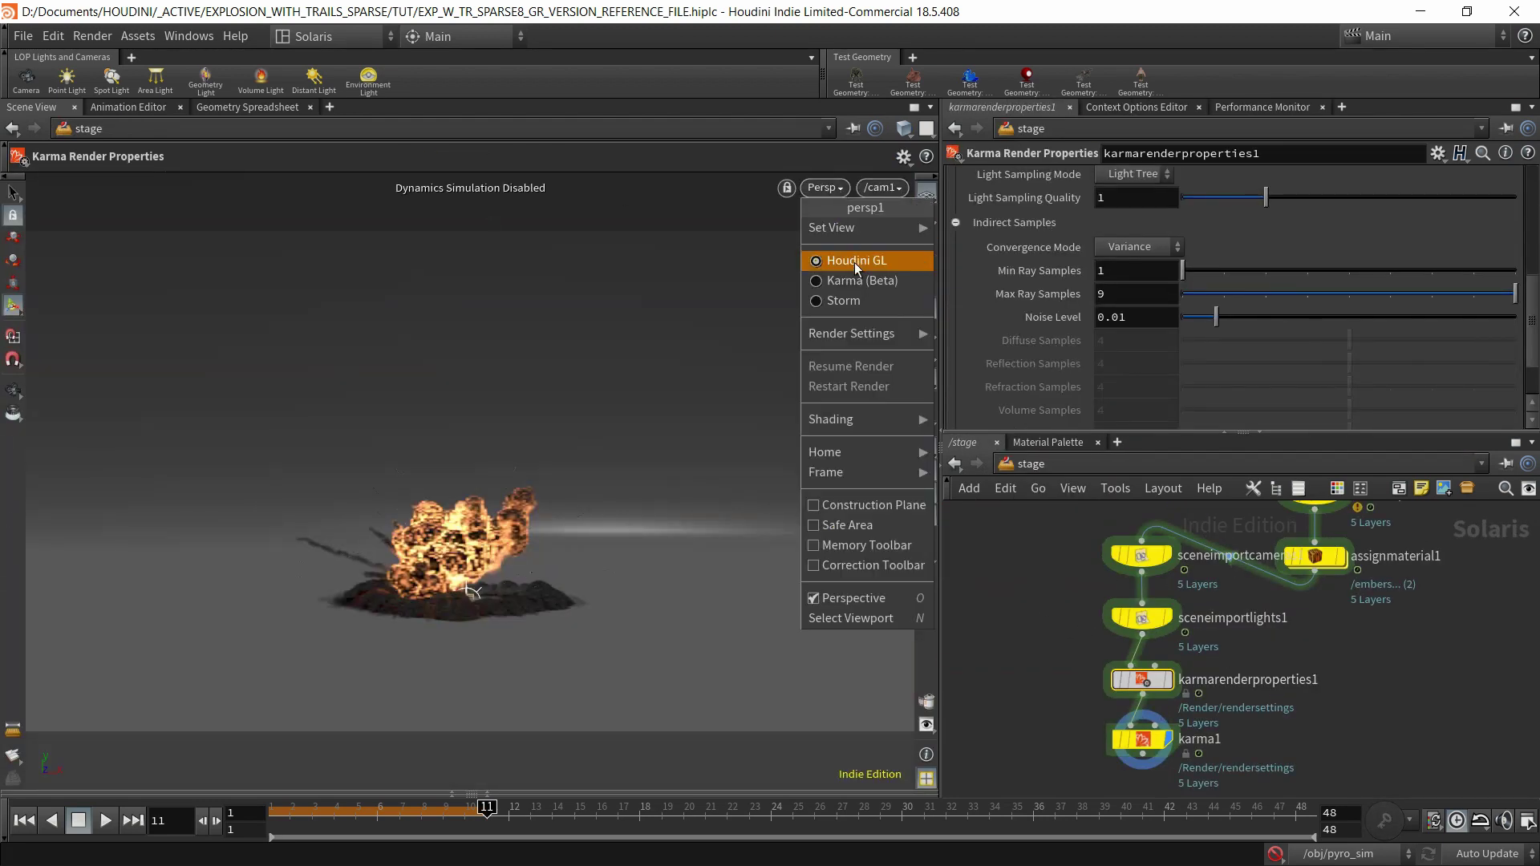
{"action": "left_click", "coordinate": [858, 285]}
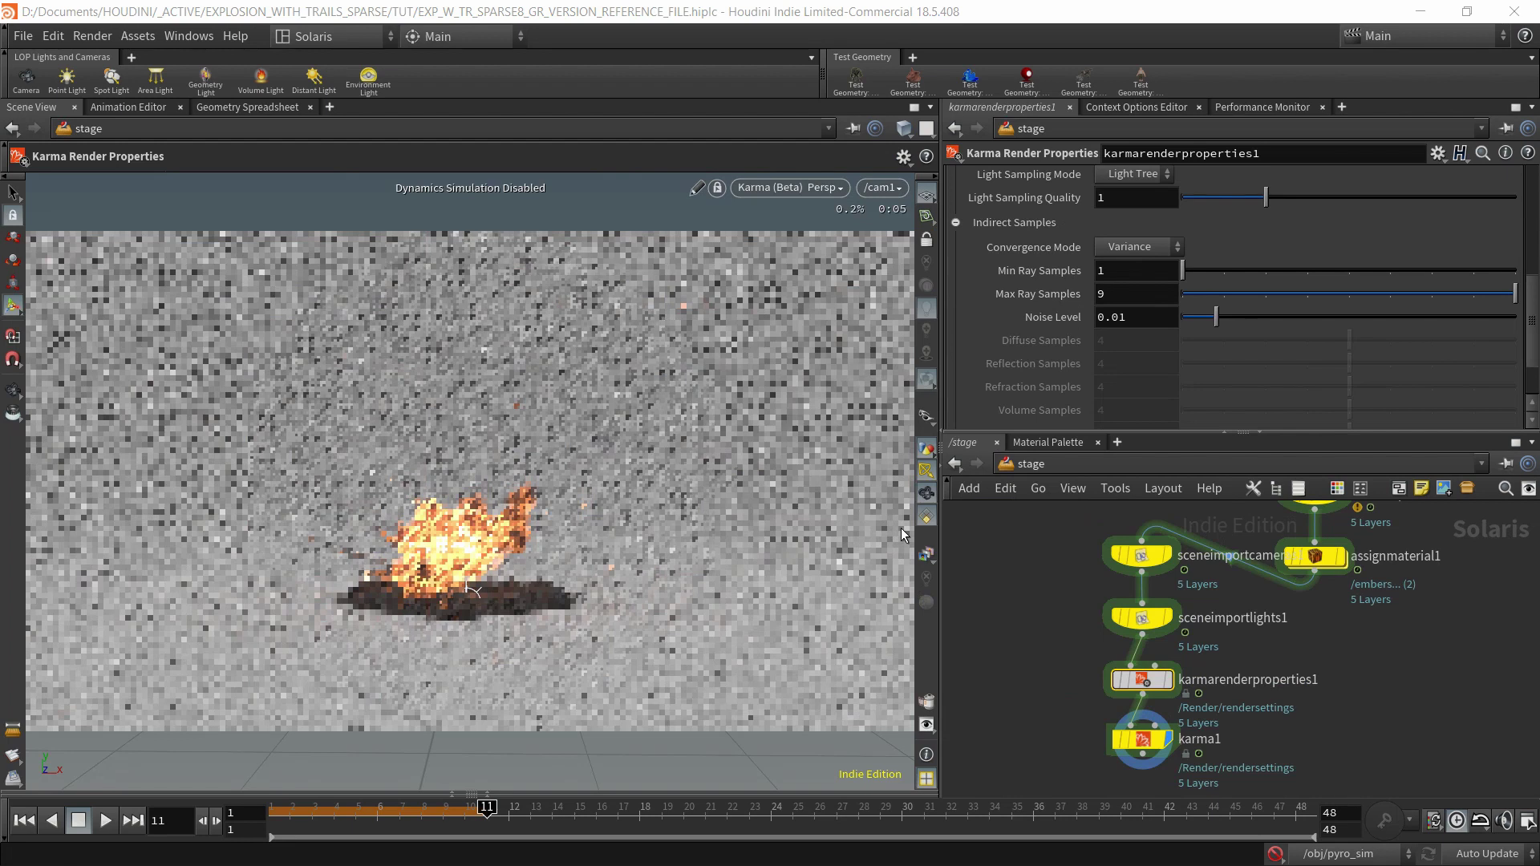
{"action": "left_click", "coordinate": [784, 187]}
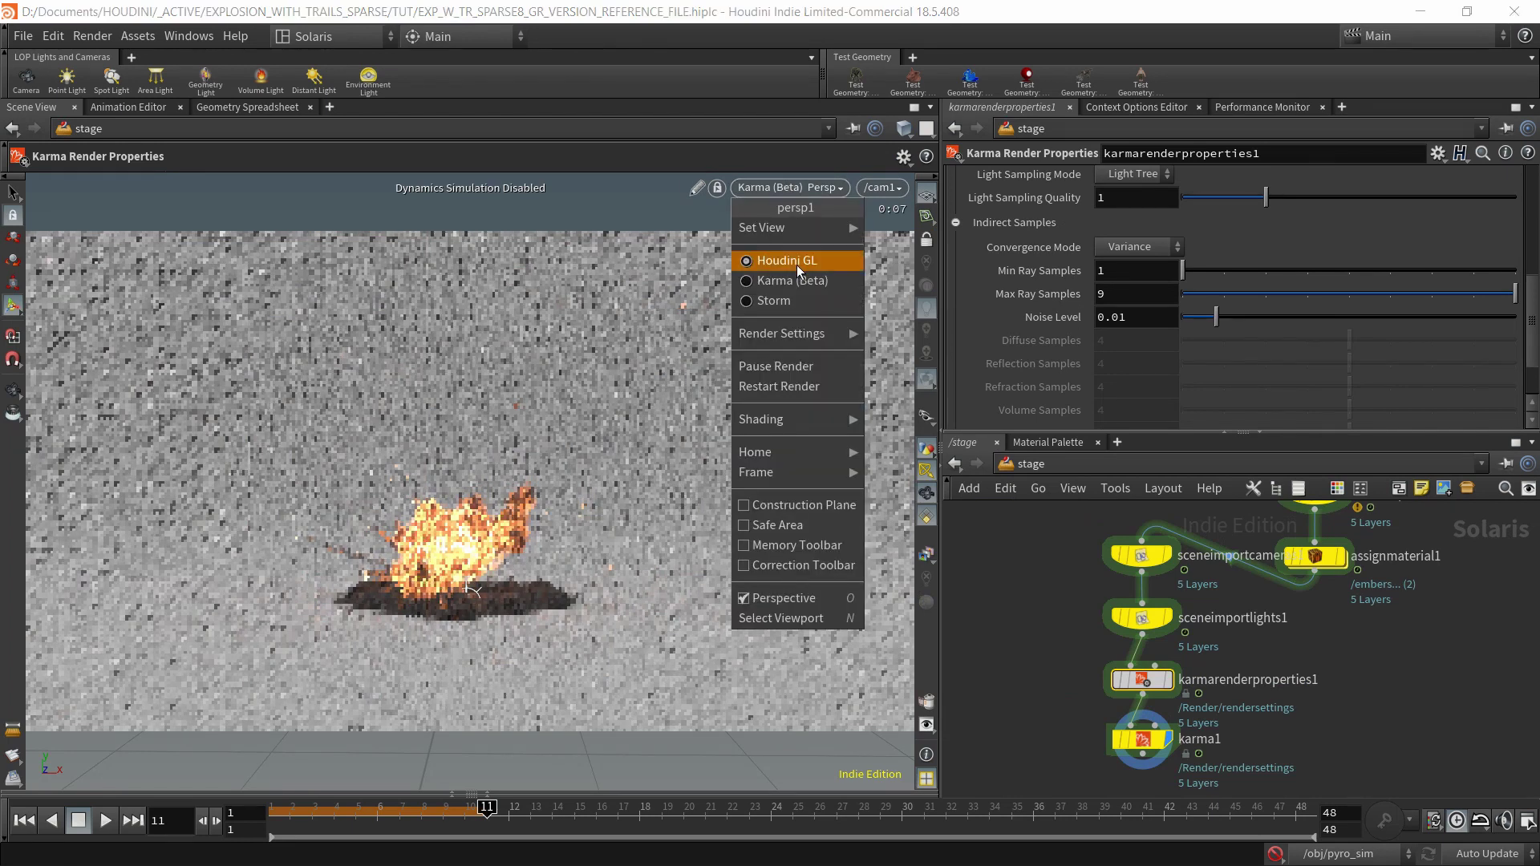
{"action": "left_click", "coordinate": [796, 264]}
Switch to the obj network and read the sticky notes about the contexts to check and the deleted Redshift nodes.
{"action": "left_click", "coordinate": [1023, 463]}
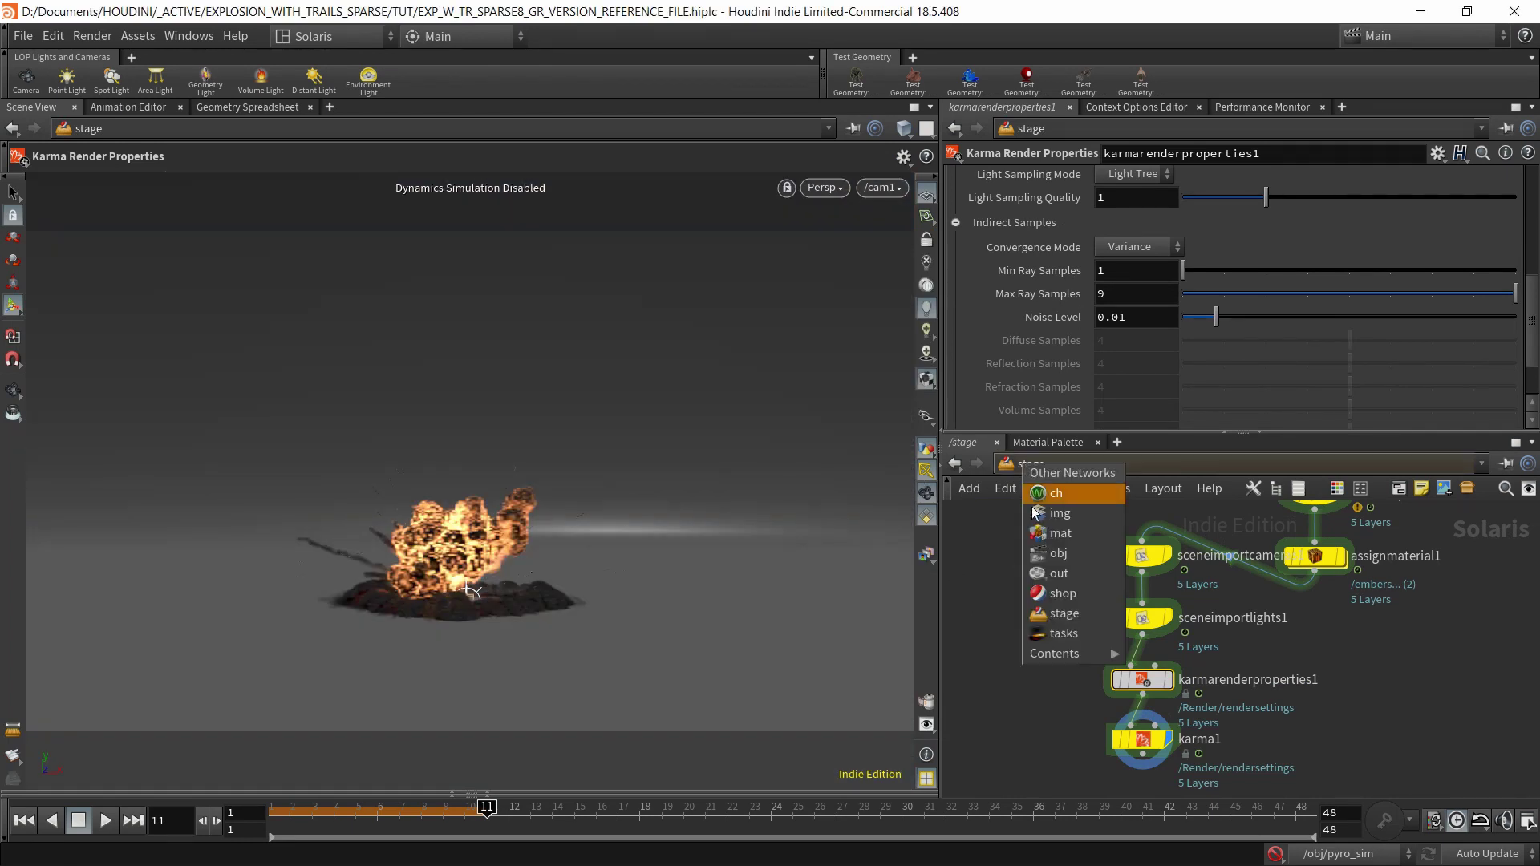
{"action": "left_click", "coordinate": [1059, 562]}
{"action": "middle_click_drag", "start_coordinate": [1223, 766], "coordinate": [1224, 693]}
{"action": "scroll", "coordinate": [1108, 680], "scroll_direction": "down", "scroll_amount": 5}
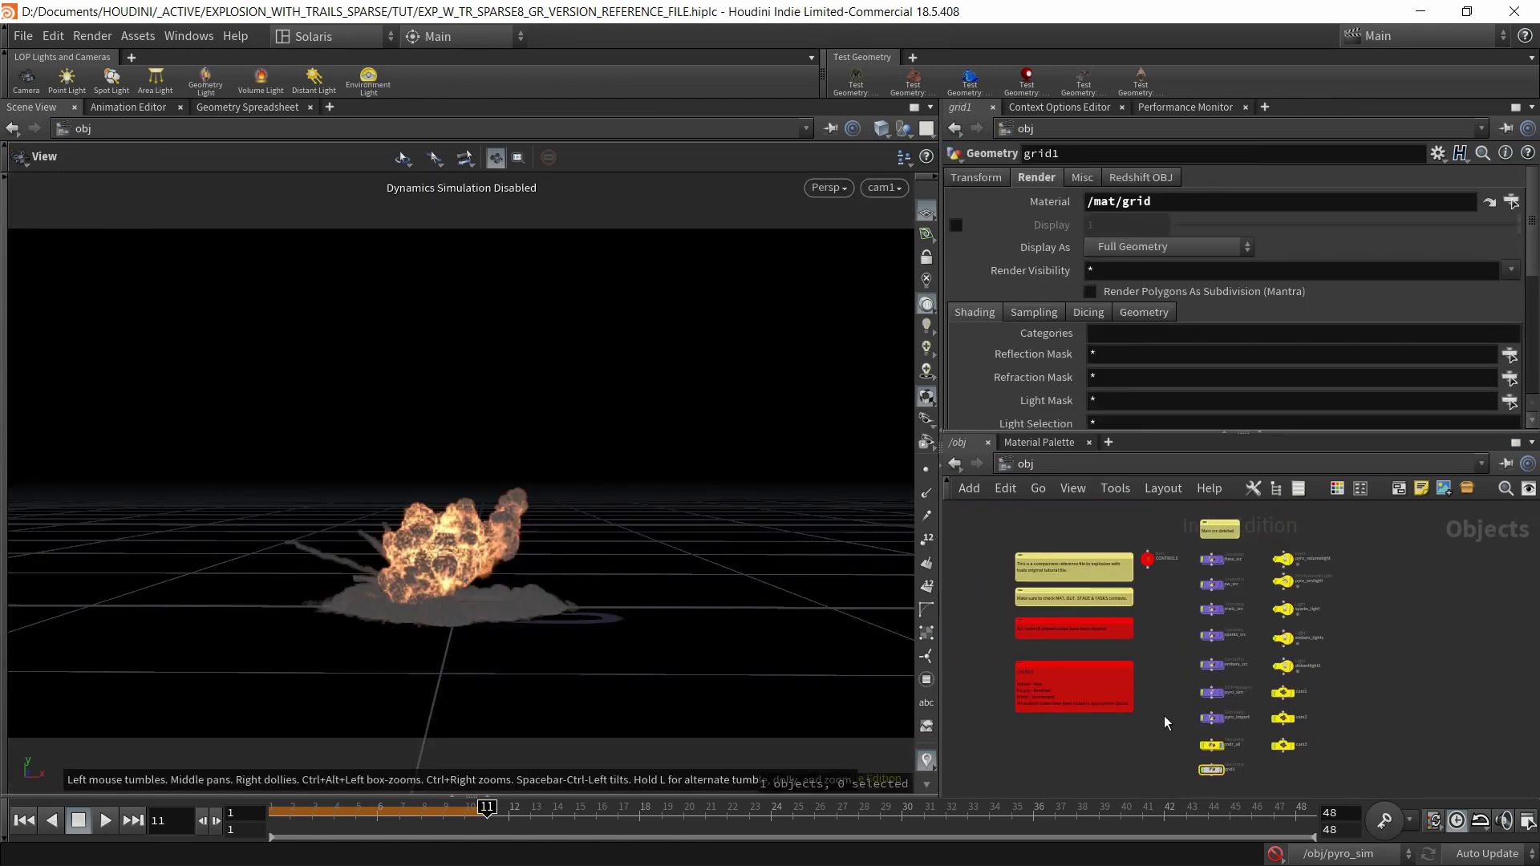
{"action": "scroll", "coordinate": [1085, 628], "scroll_direction": "up", "scroll_amount": 5}
{"action": "scroll", "coordinate": [1096, 691], "scroll_direction": "up", "scroll_amount": 1}
{"action": "middle_click_drag", "start_coordinate": [1096, 691], "coordinate": [1220, 693]}
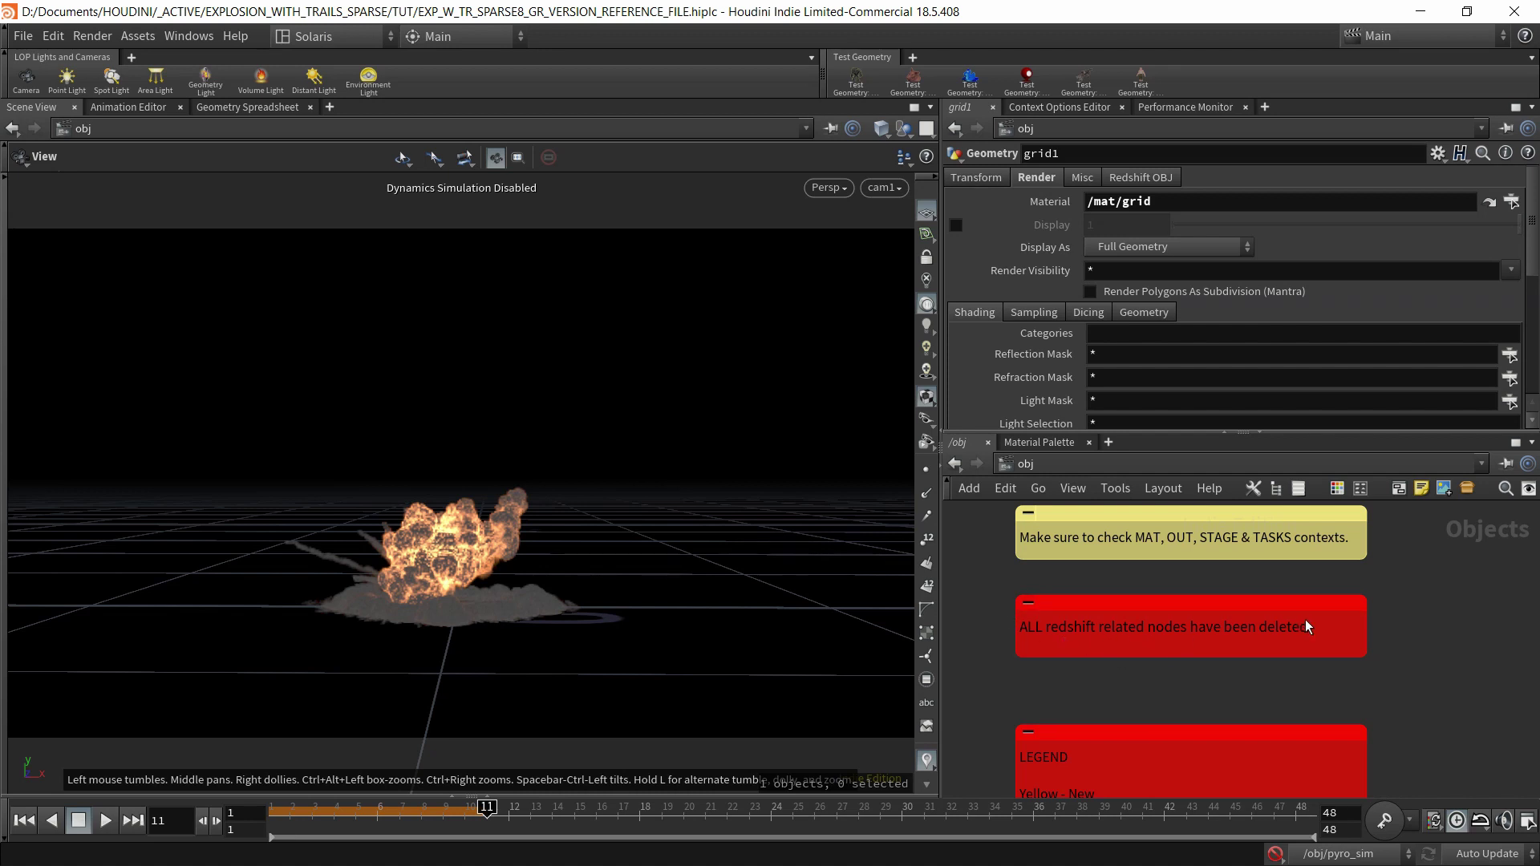
Bring the notes and all object nodes of the obj network back into view, and save the scene file.
{"action": "scroll", "coordinate": [1206, 620], "scroll_direction": "down", "scroll_amount": 5}
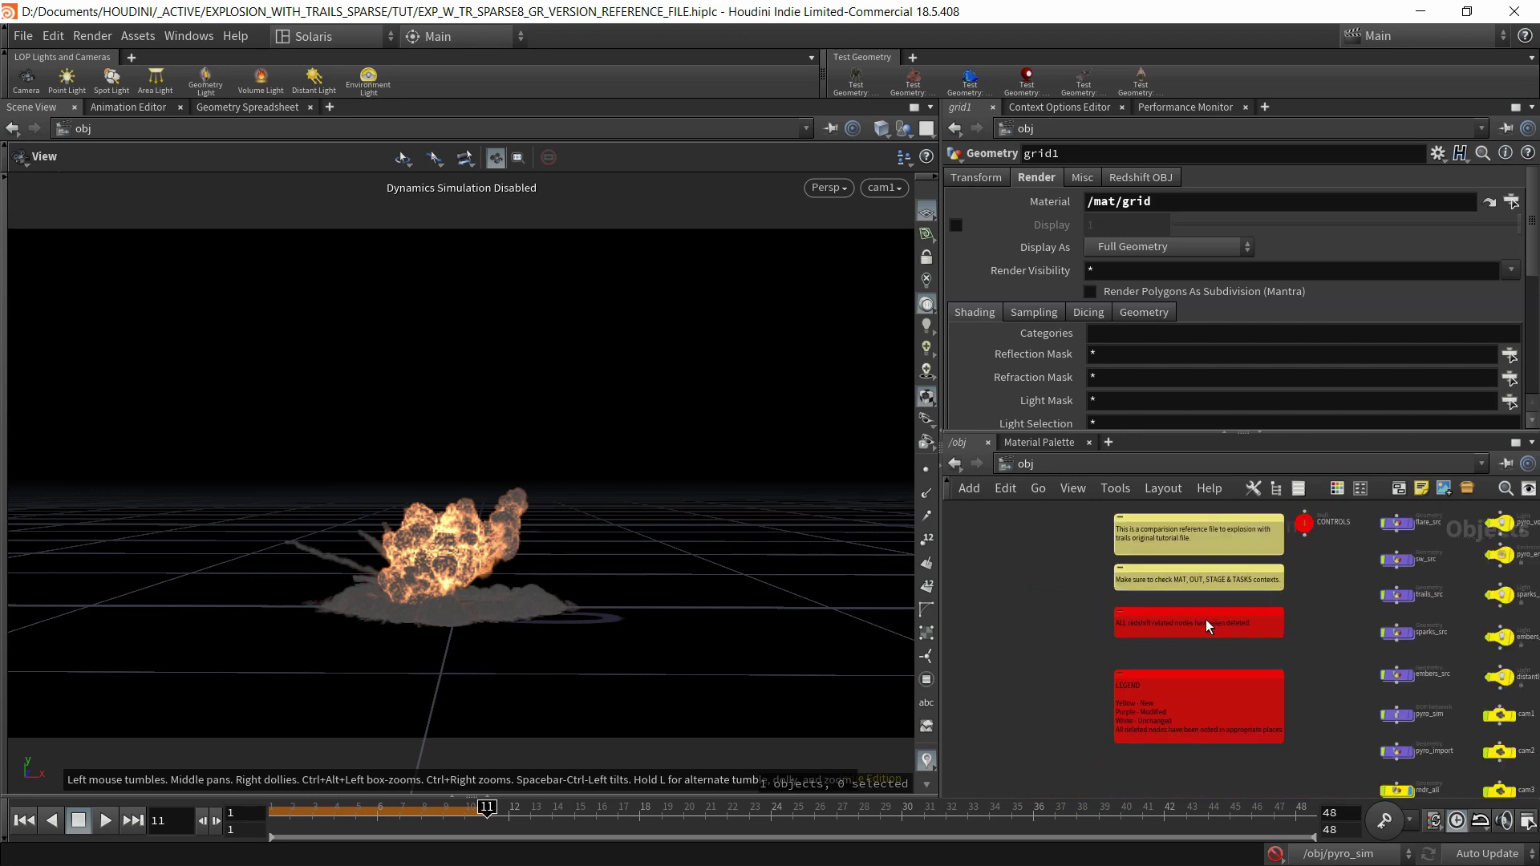
{"action": "scroll", "coordinate": [1305, 646], "scroll_direction": "down", "scroll_amount": 2}
{"action": "middle_click_drag", "start_coordinate": [1307, 646], "coordinate": [1144, 623]}
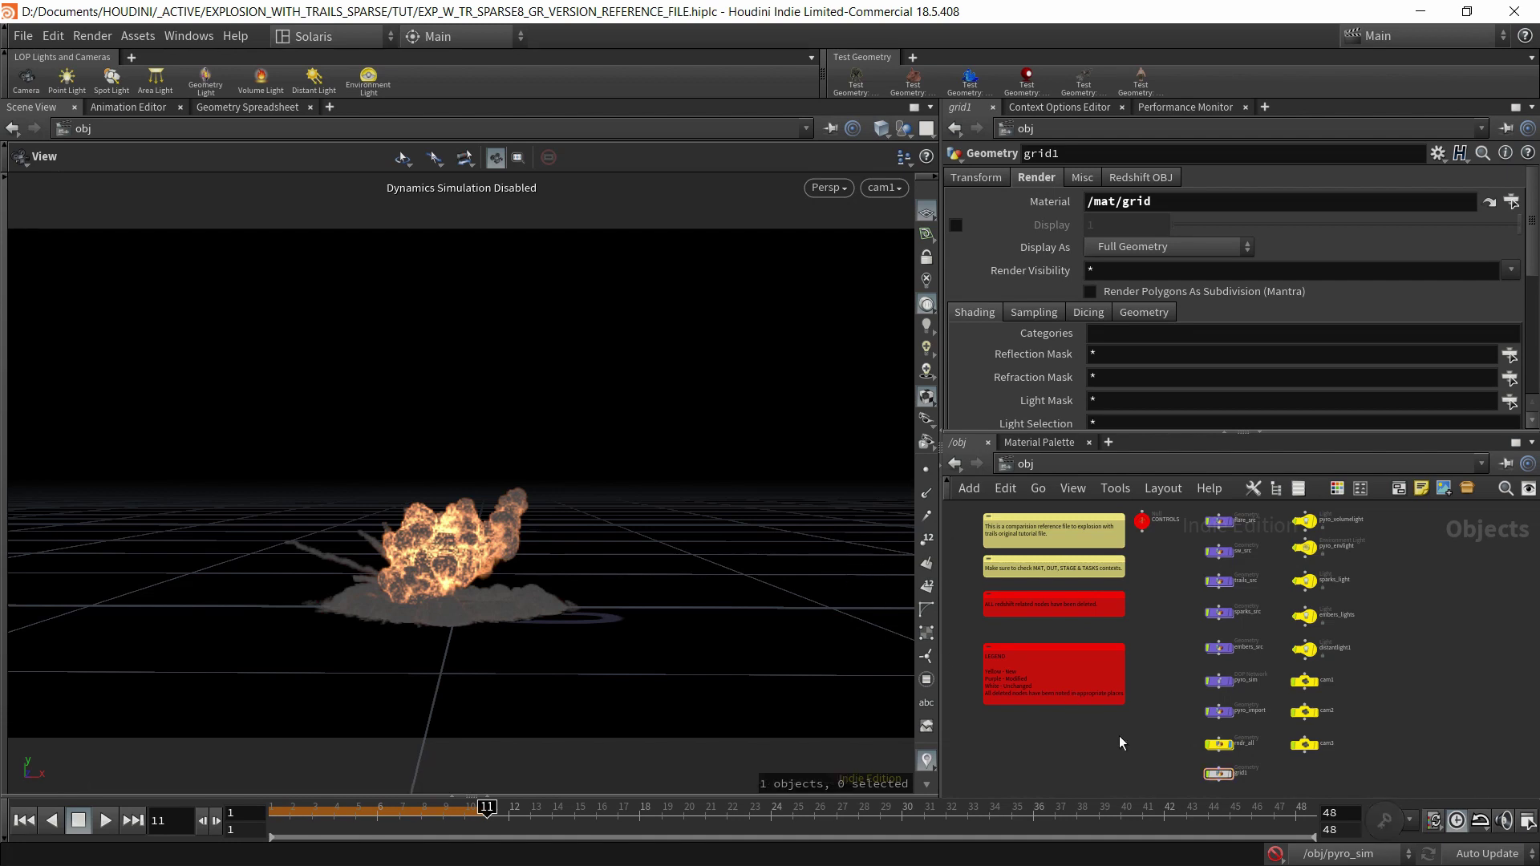
{"action": "key", "text": "ctrl+s"}
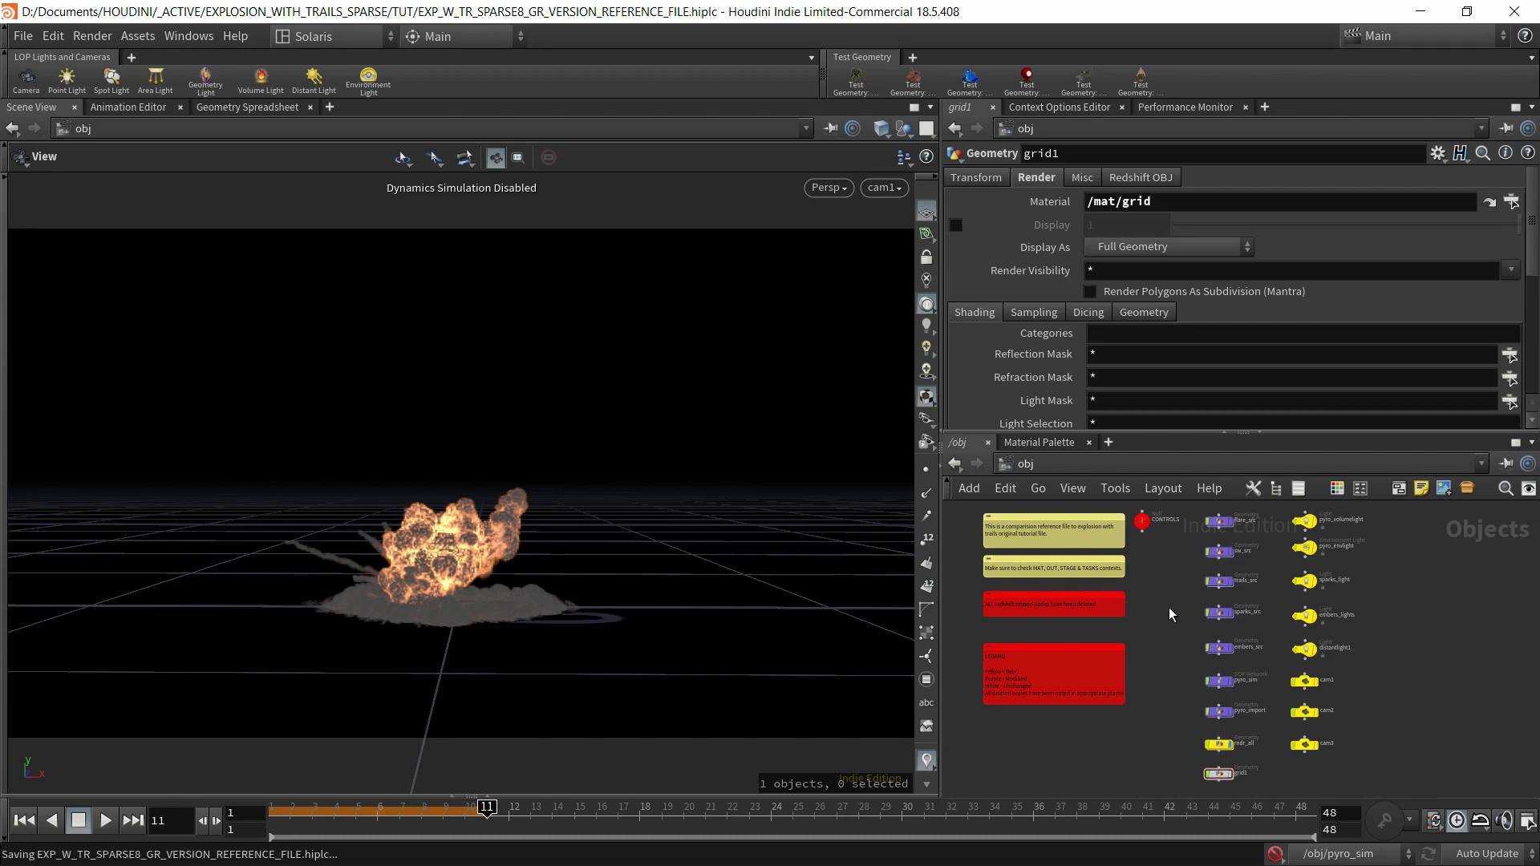